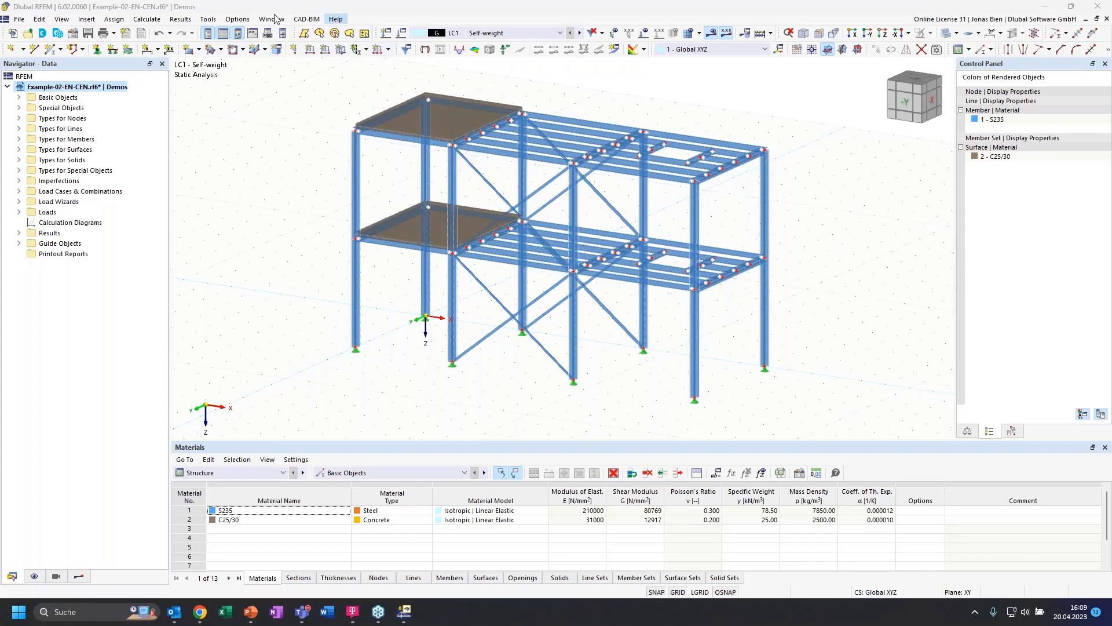
pyautogui.click(20, 19)
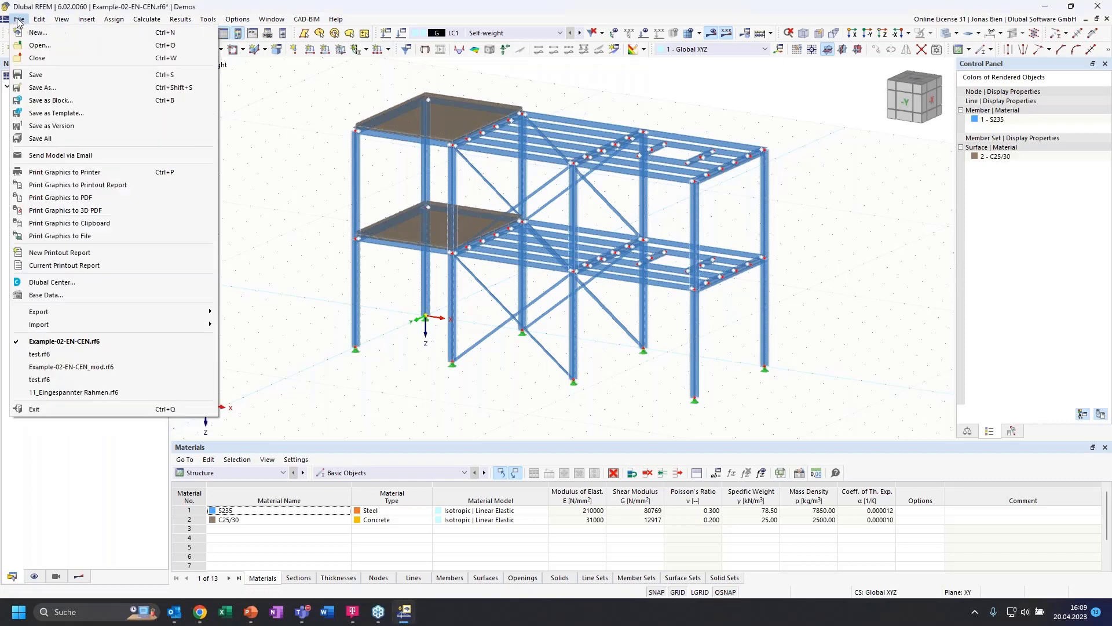
pyautogui.click(39, 20)
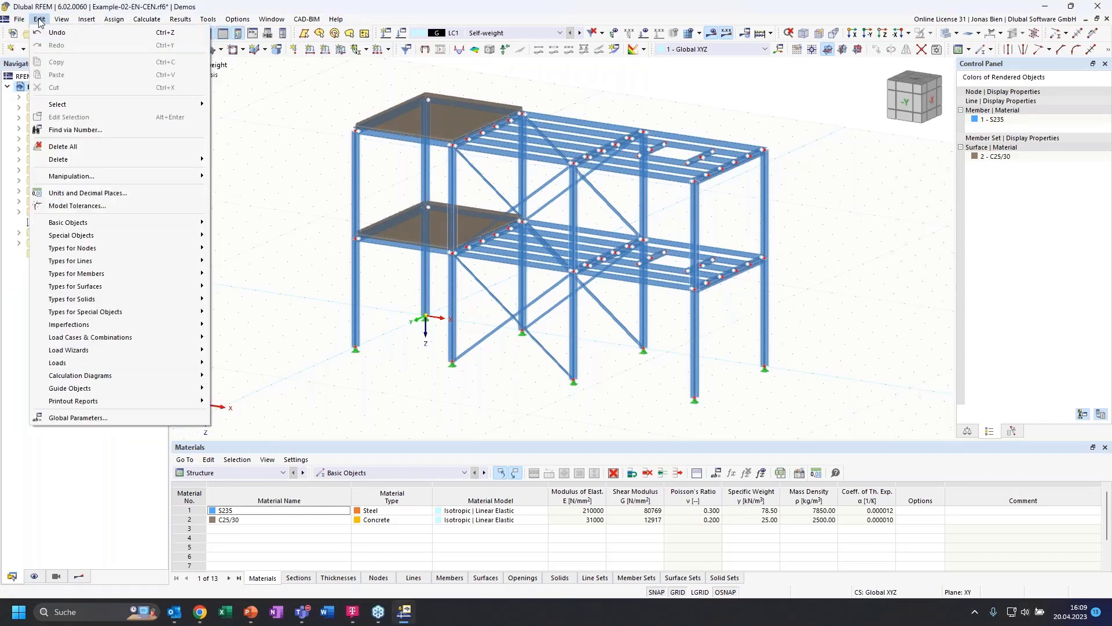
pyautogui.moveTo(77, 23)
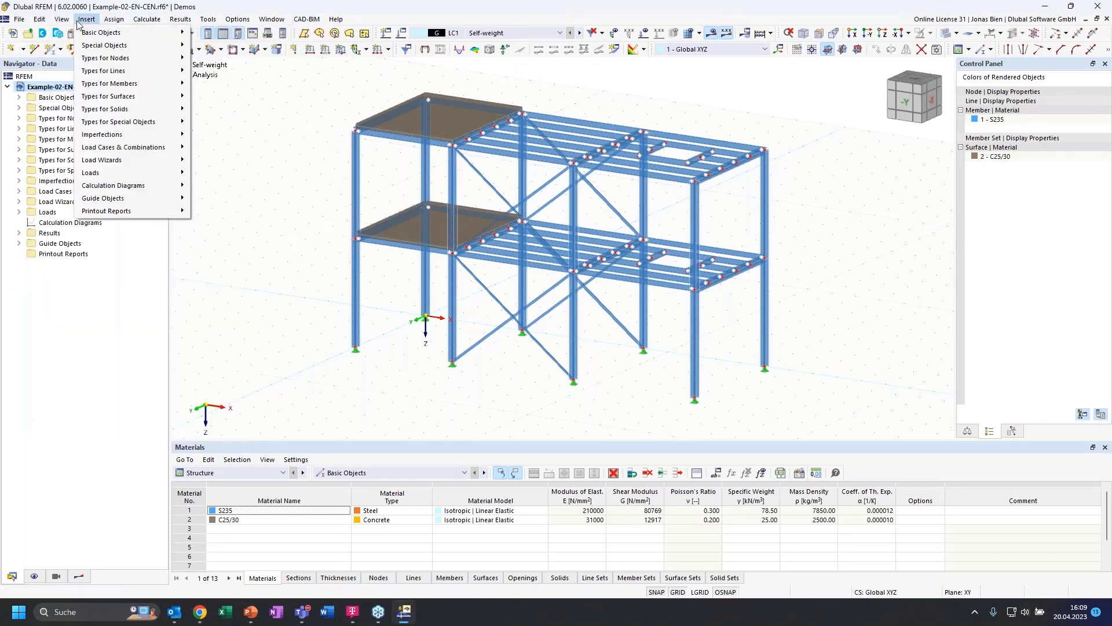
pyautogui.click(58, 20)
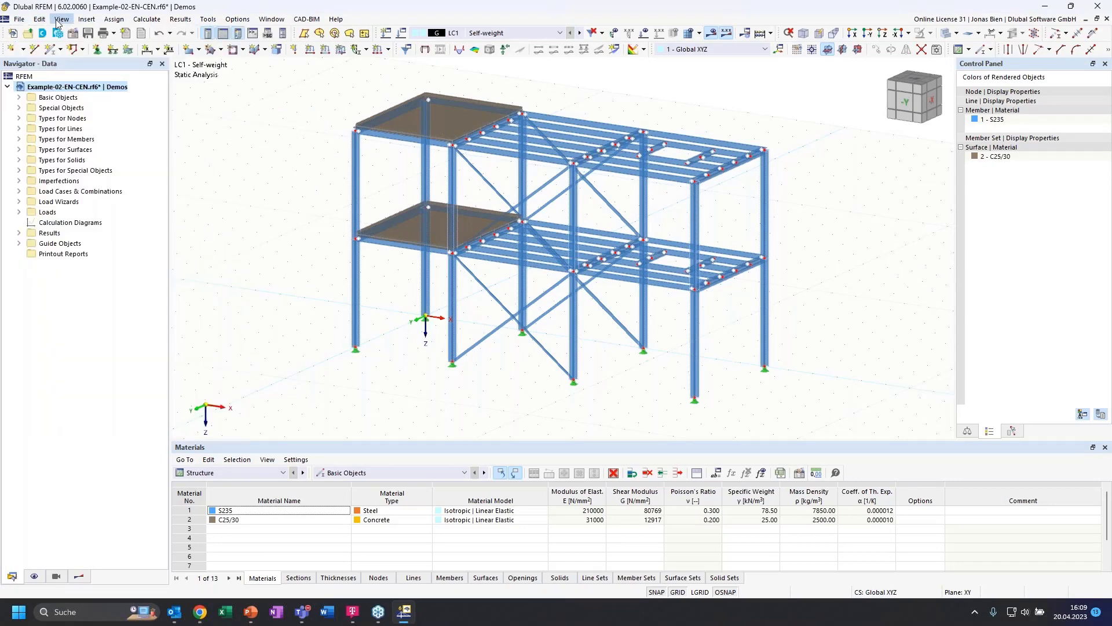
pyautogui.click(60, 21)
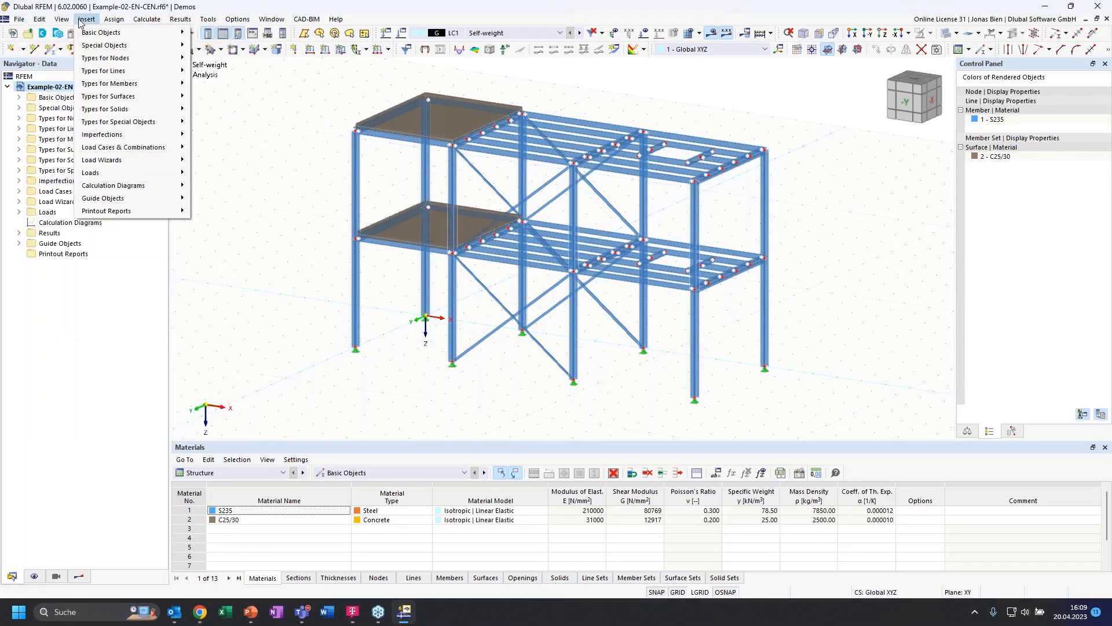
pyautogui.moveTo(101, 24)
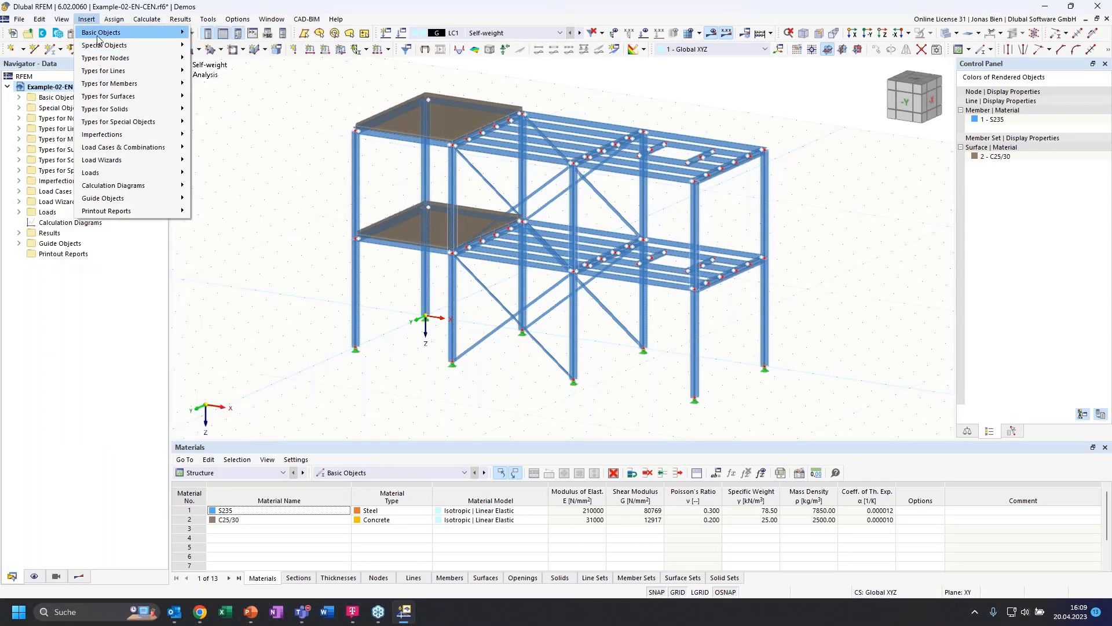
pyautogui.moveTo(169, 33)
pyautogui.moveTo(217, 85)
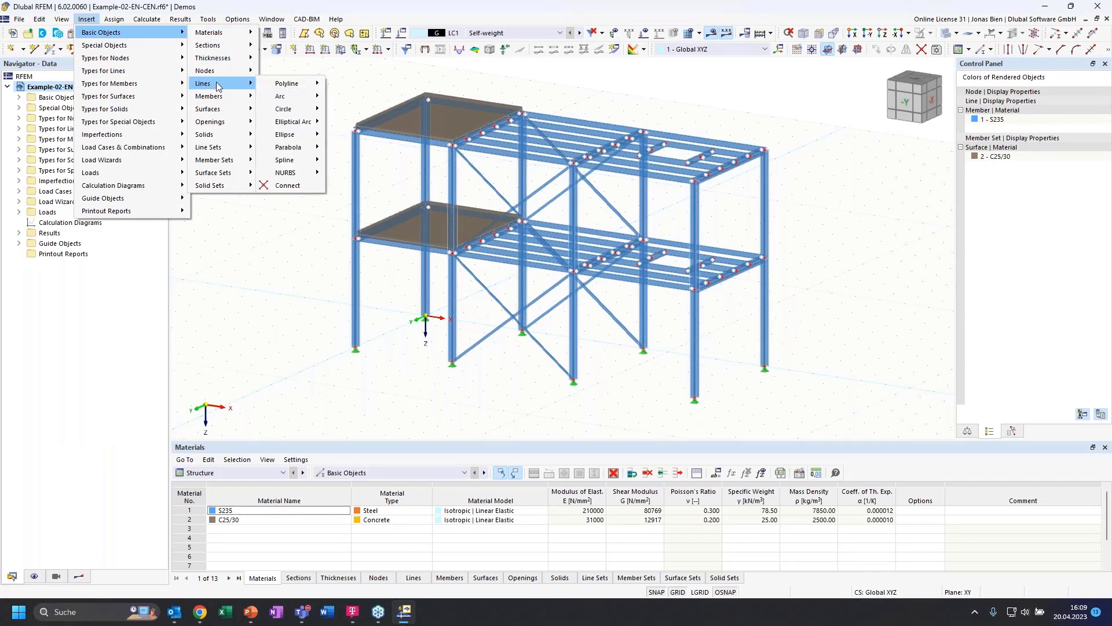
pyautogui.moveTo(302, 113)
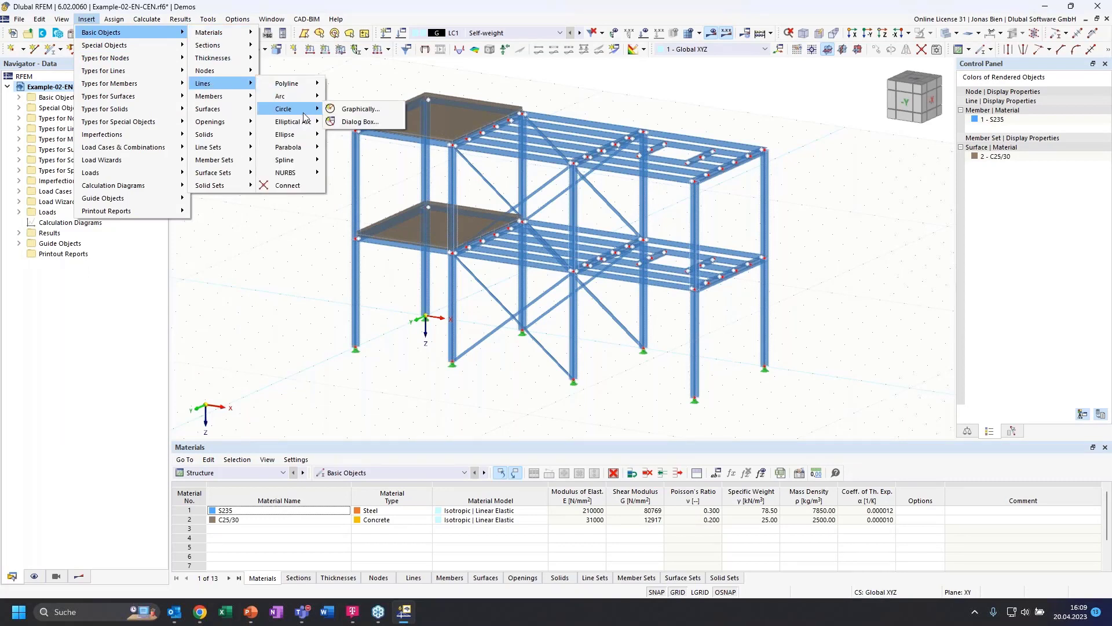
pyautogui.click(369, 121)
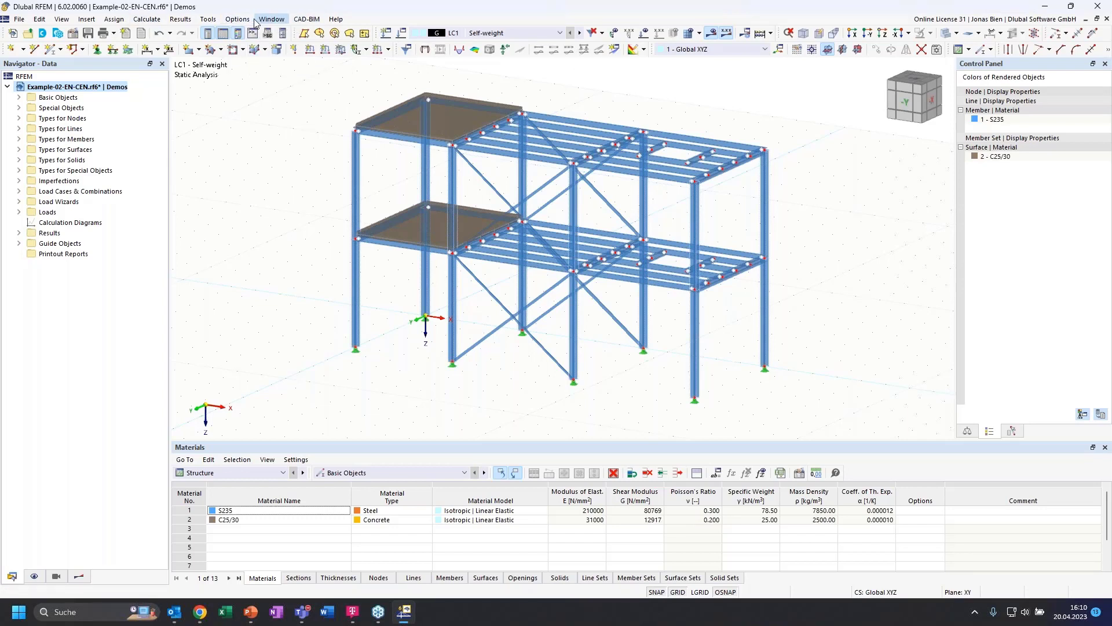
pyautogui.click(228, 21)
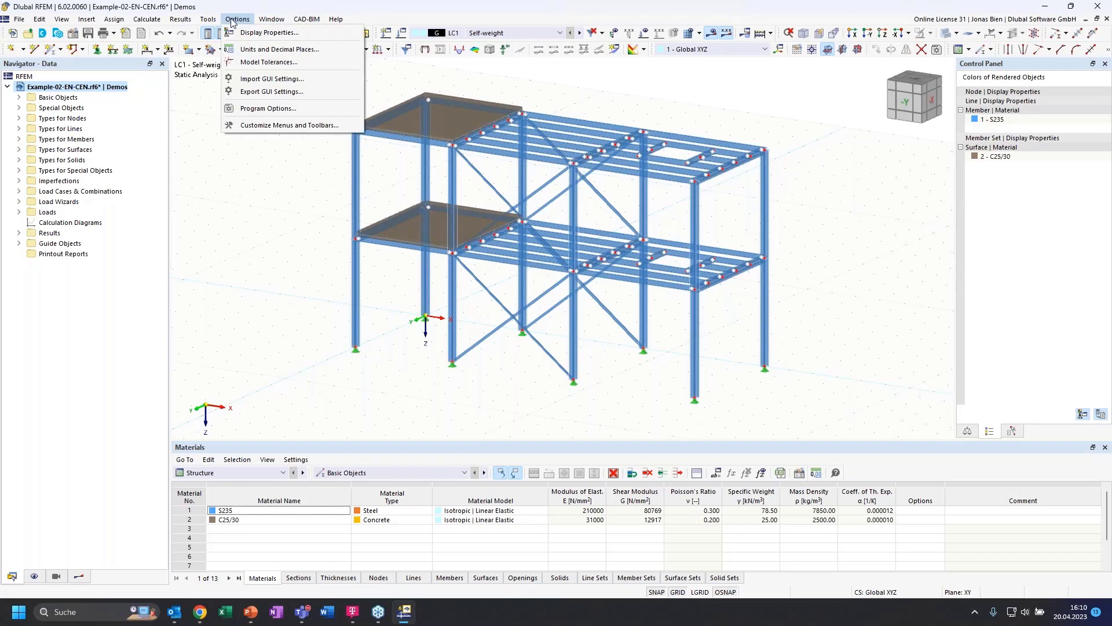
pyautogui.moveTo(209, 21)
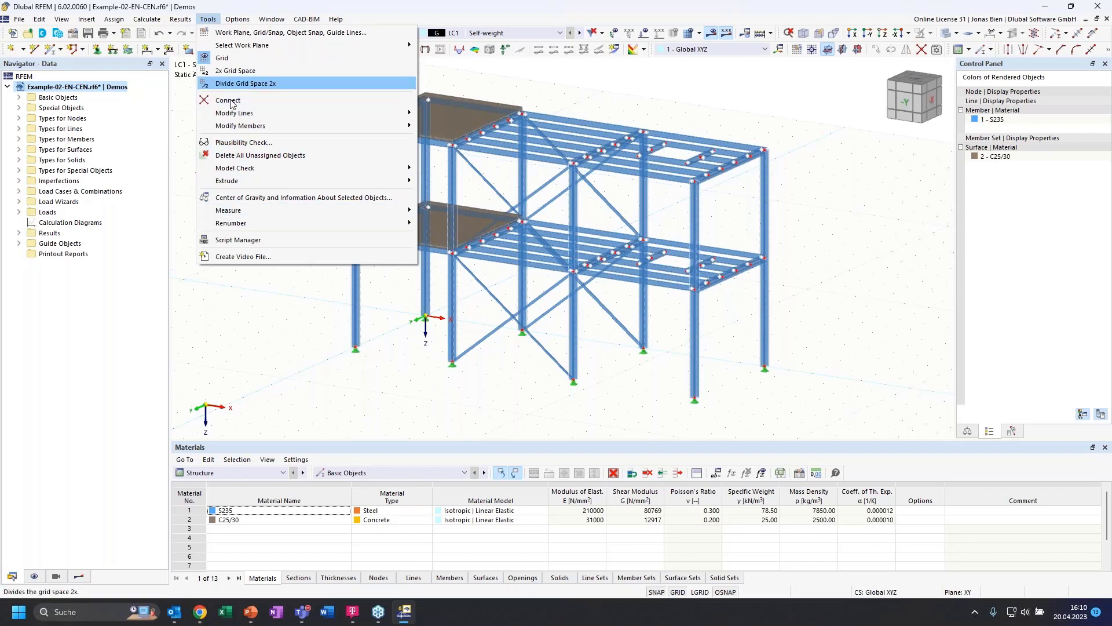
pyautogui.click(209, 18)
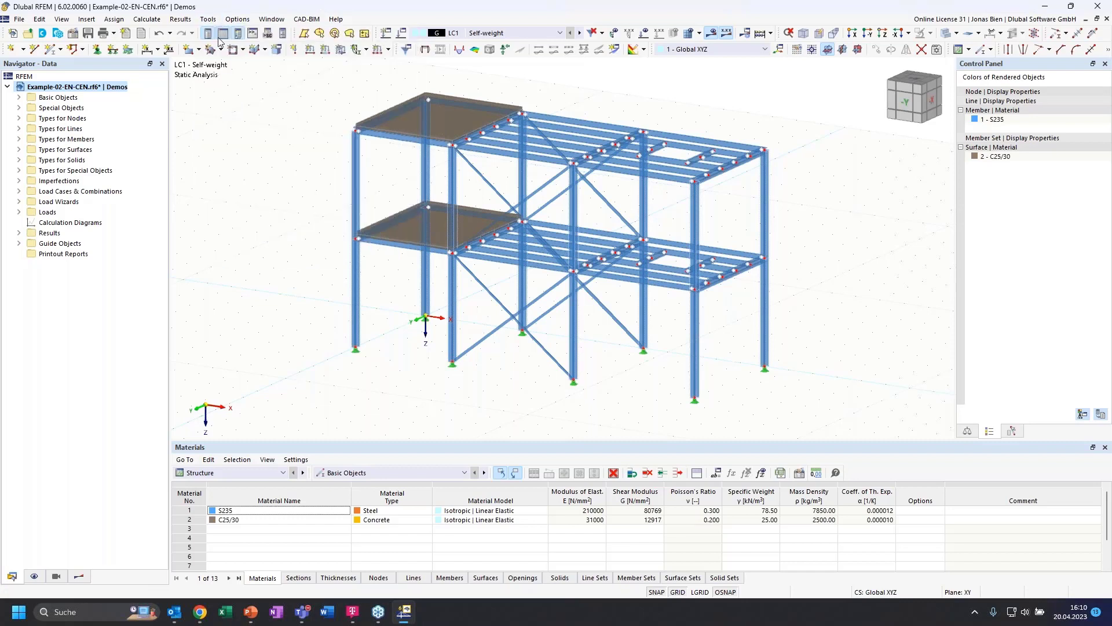
# Step: Review the background and selection color settings in the general display properties
pyautogui.click(238, 19)
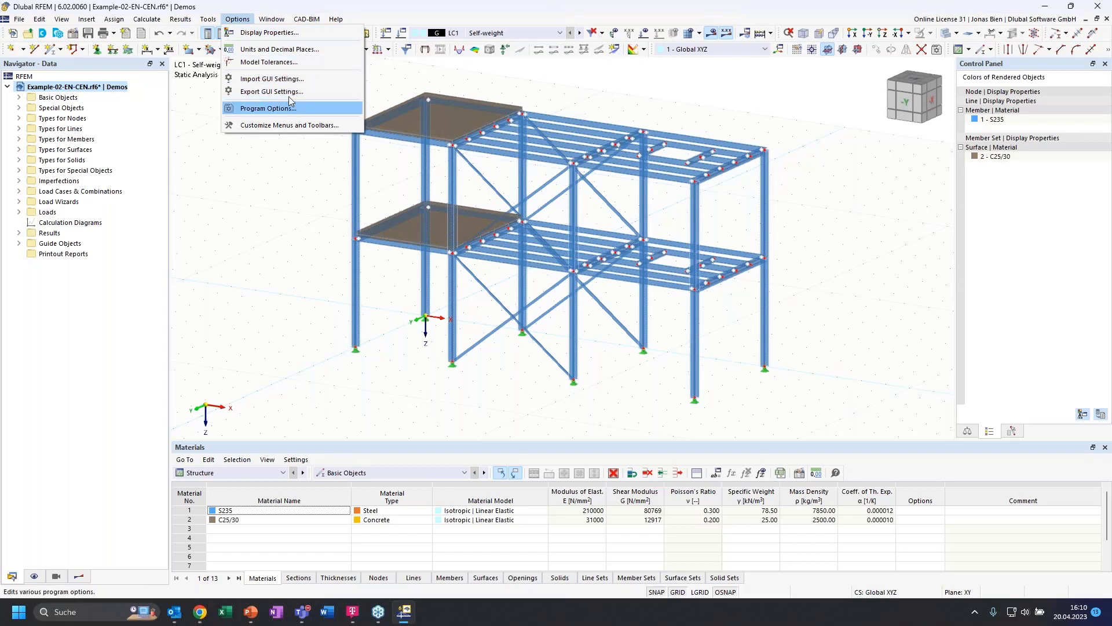
pyautogui.click(283, 34)
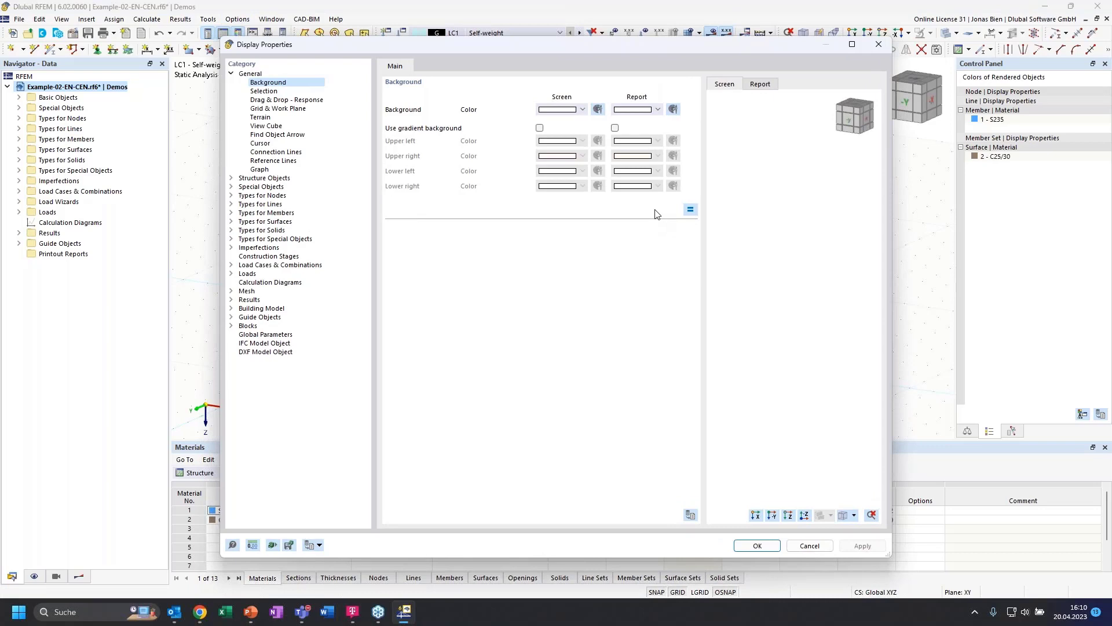
pyautogui.click(263, 91)
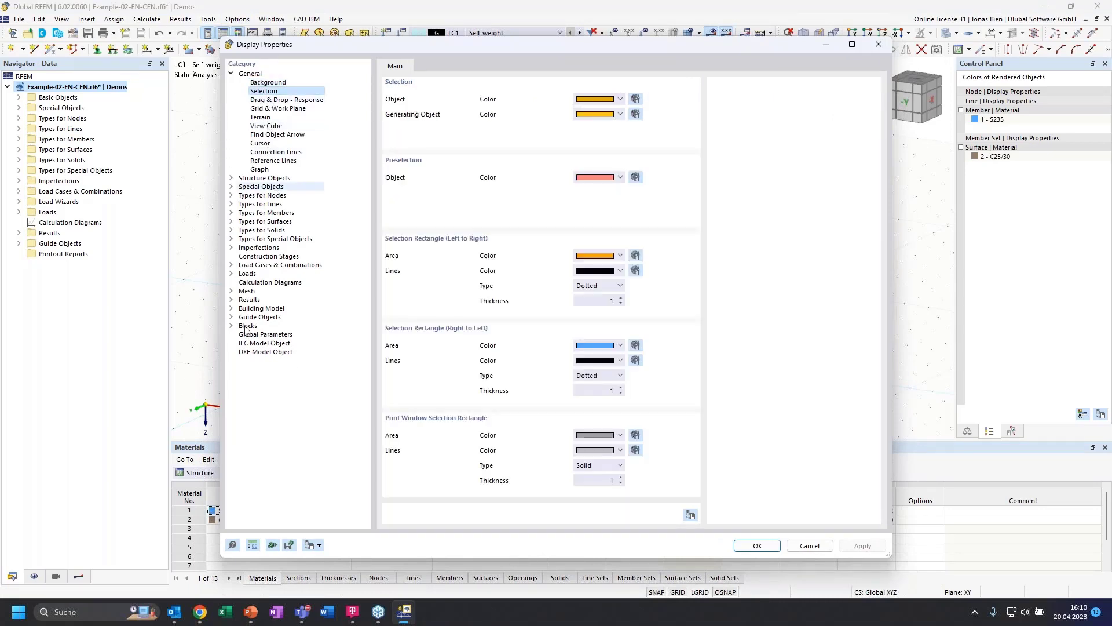
pyautogui.click(877, 47)
pyautogui.click(238, 19)
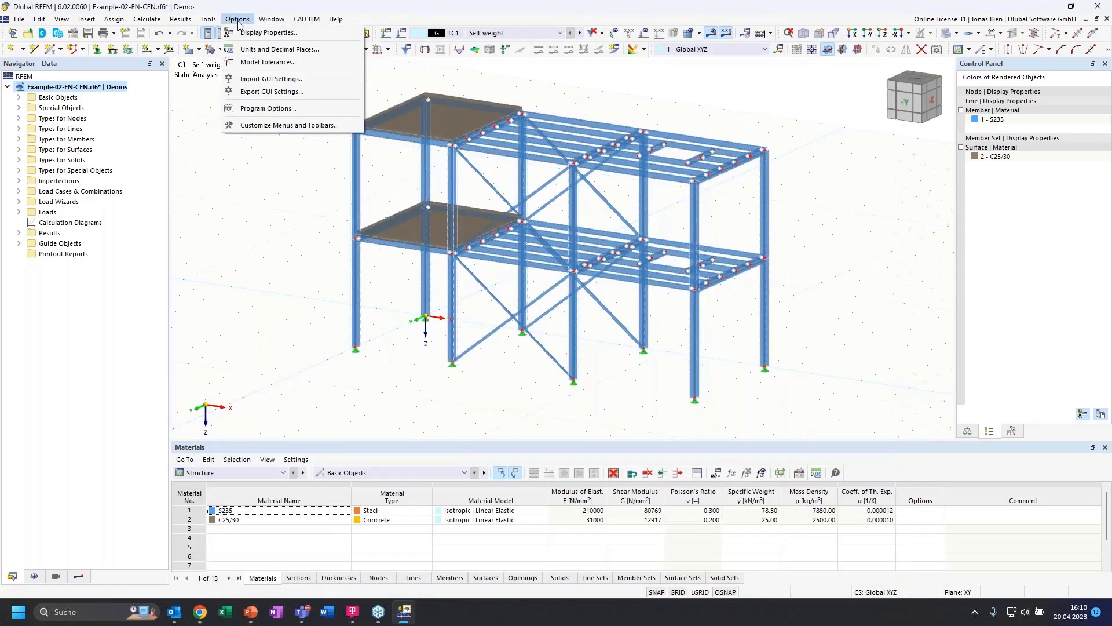
pyautogui.click(252, 291)
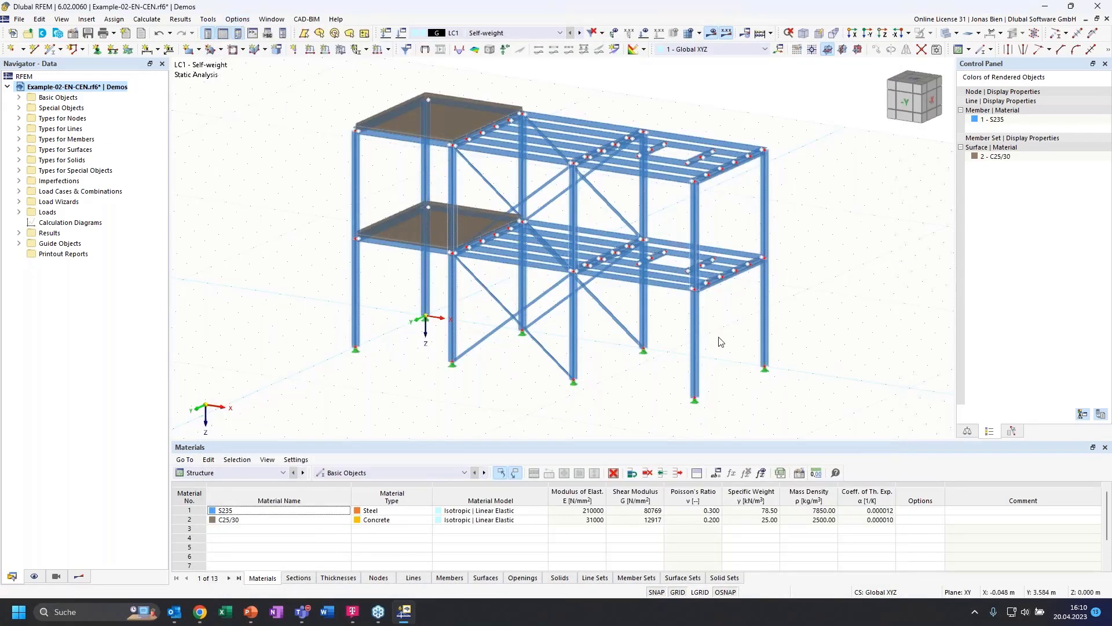
# Step: Check which background presets the display properties offer, then close them without changes
pyautogui.click(238, 19)
pyautogui.click(263, 33)
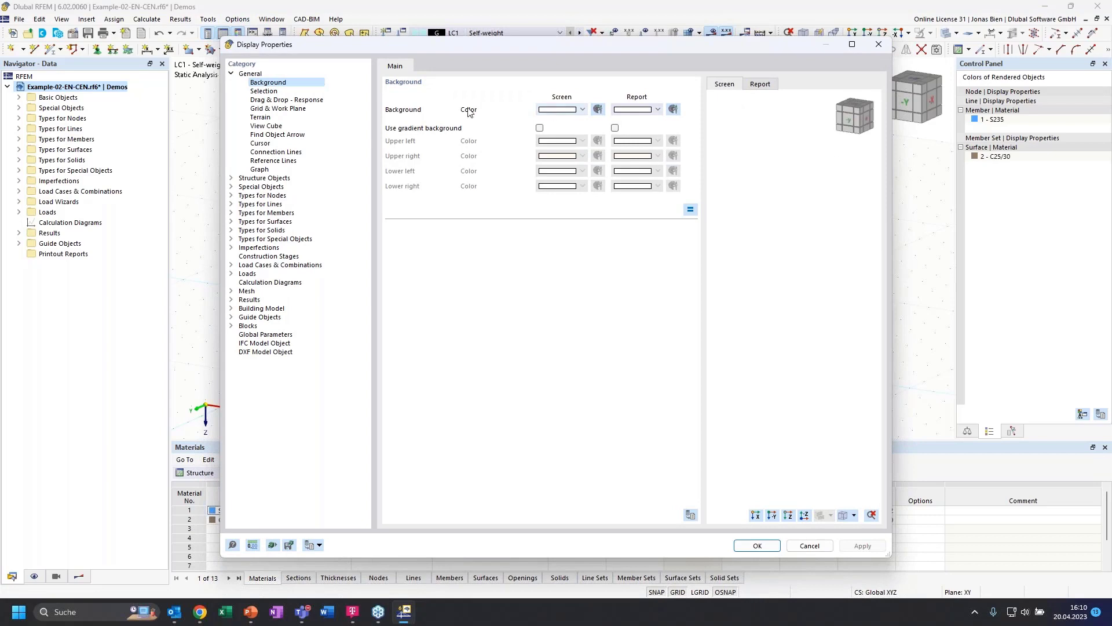
pyautogui.click(319, 546)
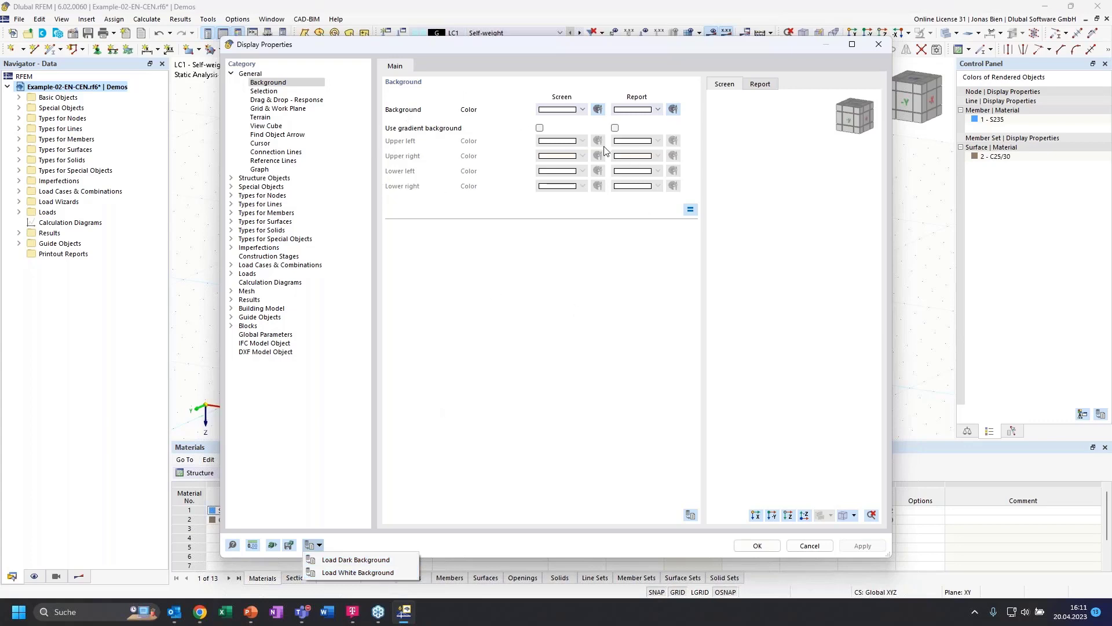
pyautogui.click(536, 316)
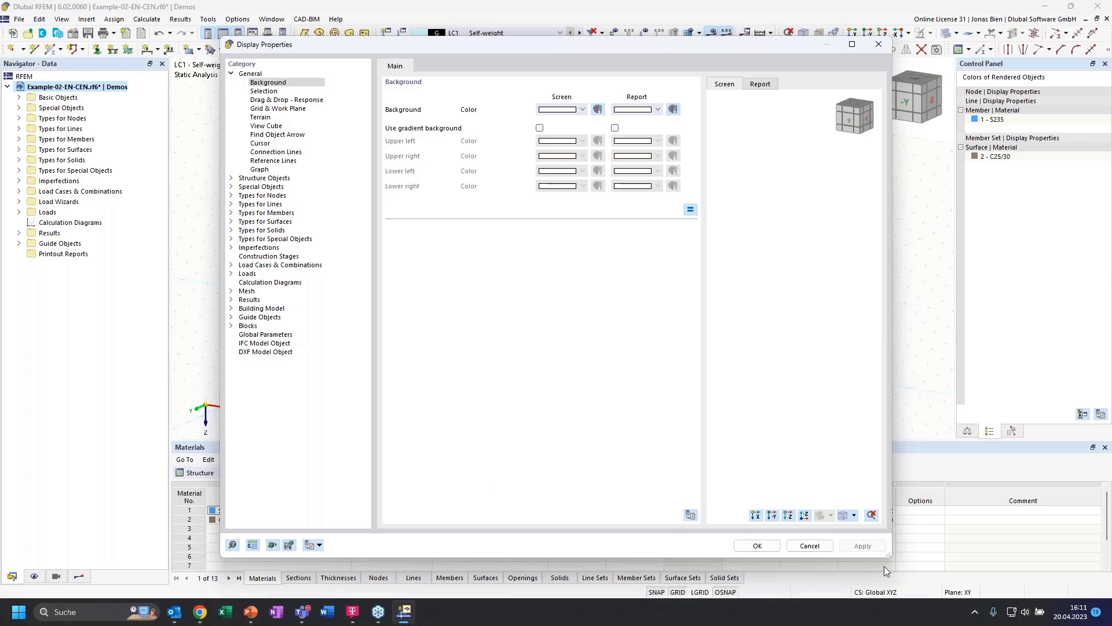
pyautogui.click(810, 546)
# Step: Examine the program options and settings, including the list of available program languages, and close them without changes
pyautogui.click(238, 19)
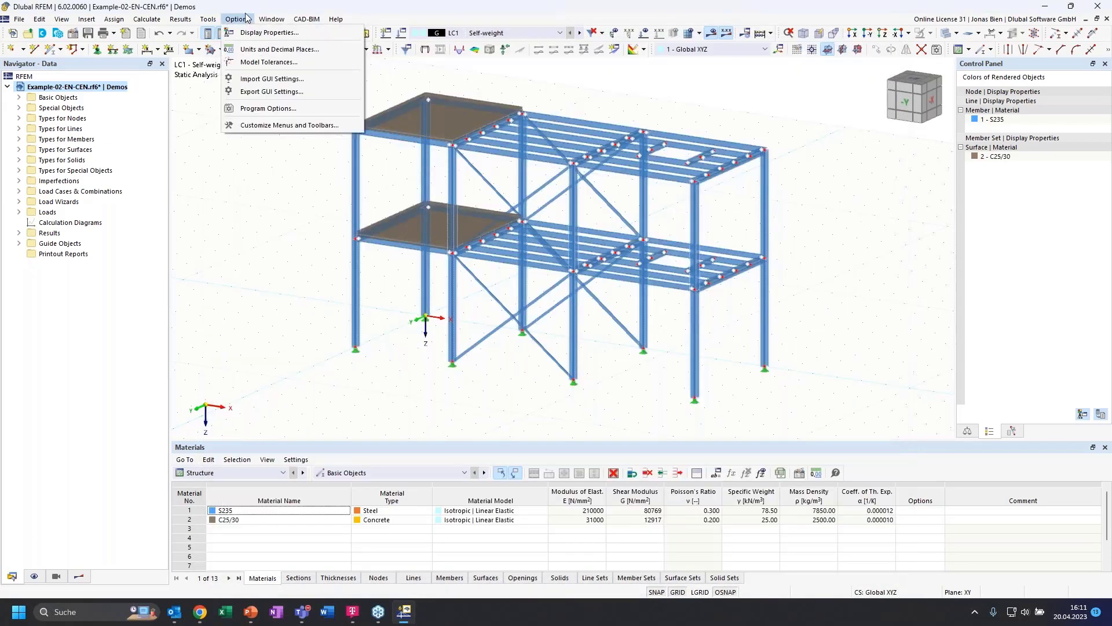
pyautogui.click(268, 109)
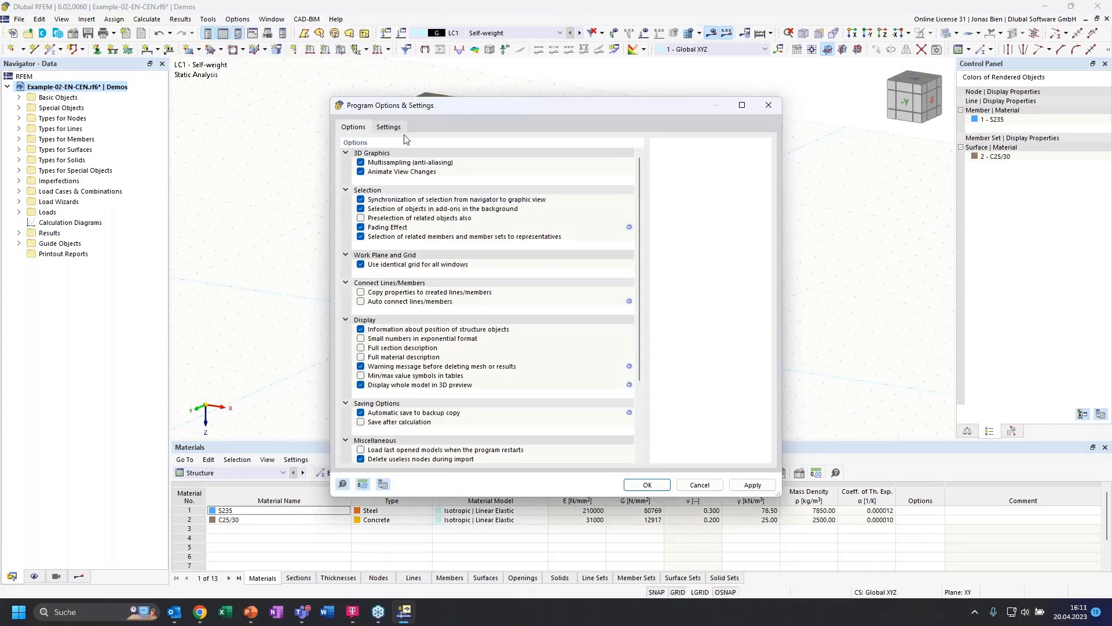
pyautogui.click(389, 126)
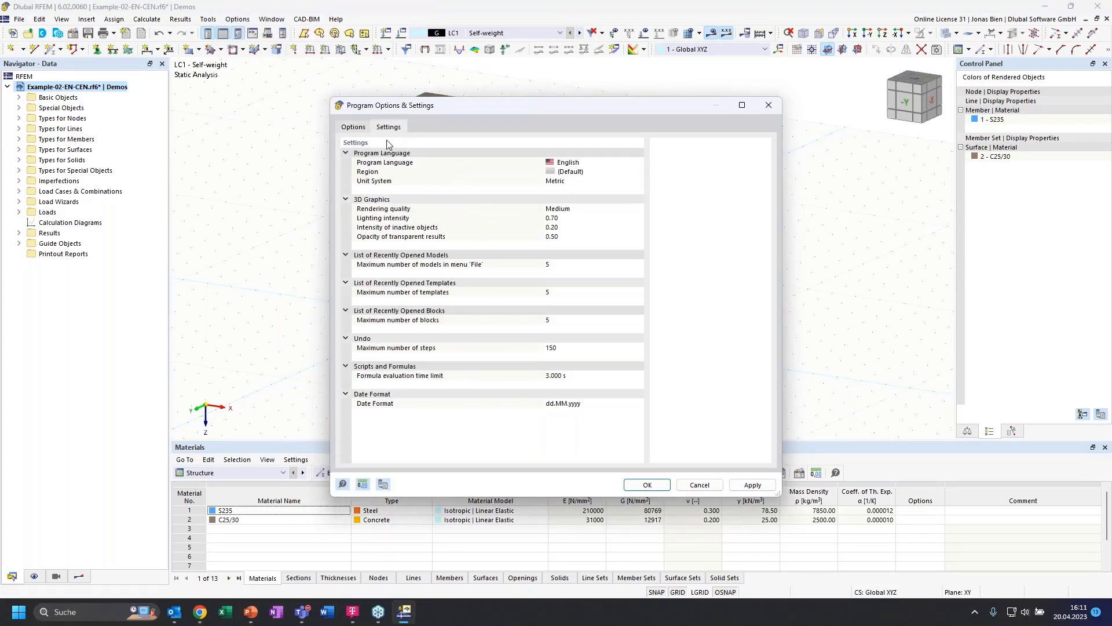
pyautogui.click(596, 163)
pyautogui.click(639, 162)
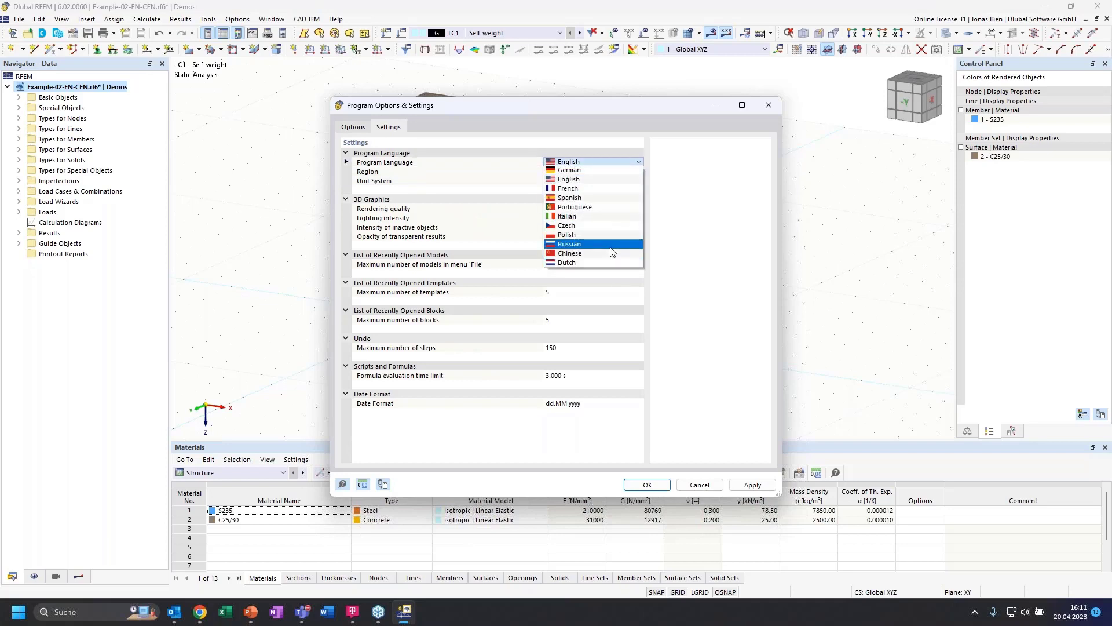
pyautogui.click(604, 159)
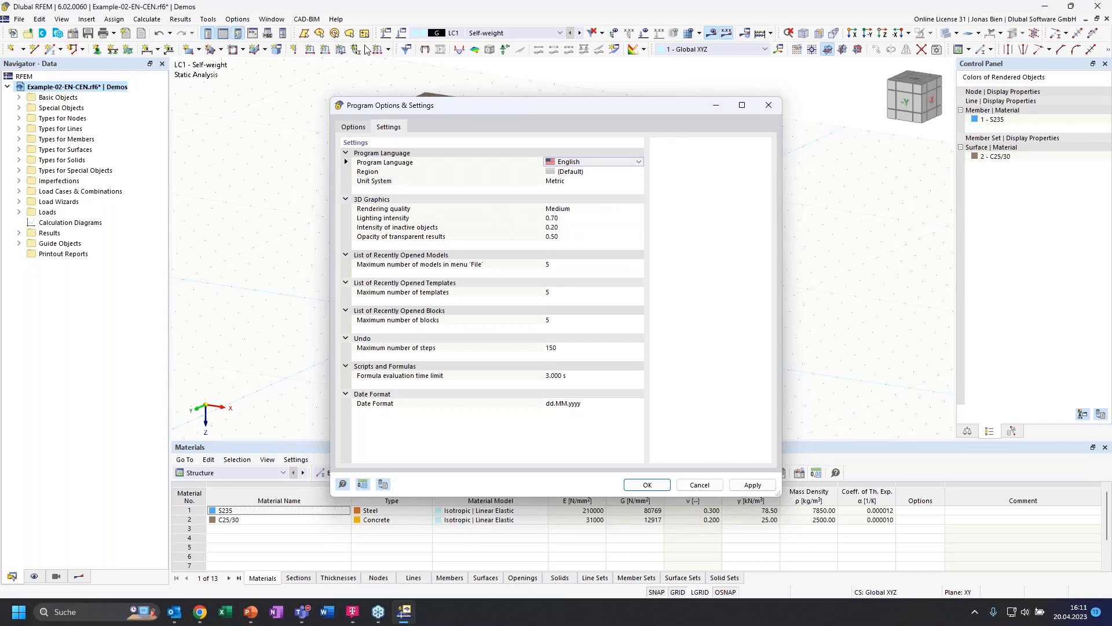
pyautogui.click(769, 104)
# Step: View the units and decimal places of the Model category, then close the settings
pyautogui.click(272, 19)
pyautogui.moveTo(248, 21)
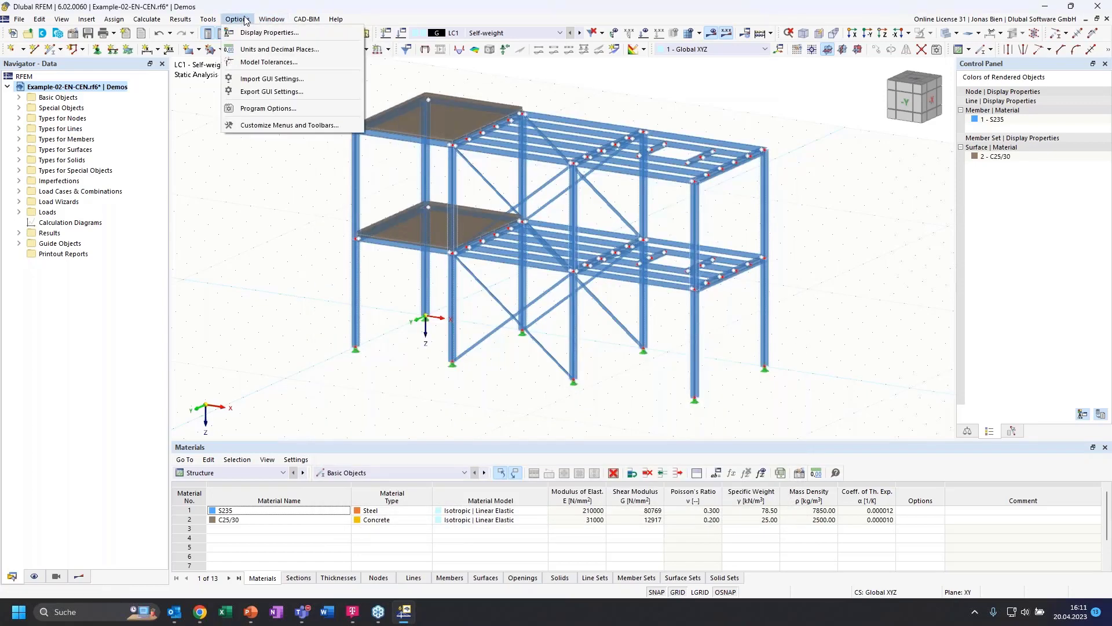
pyautogui.click(251, 51)
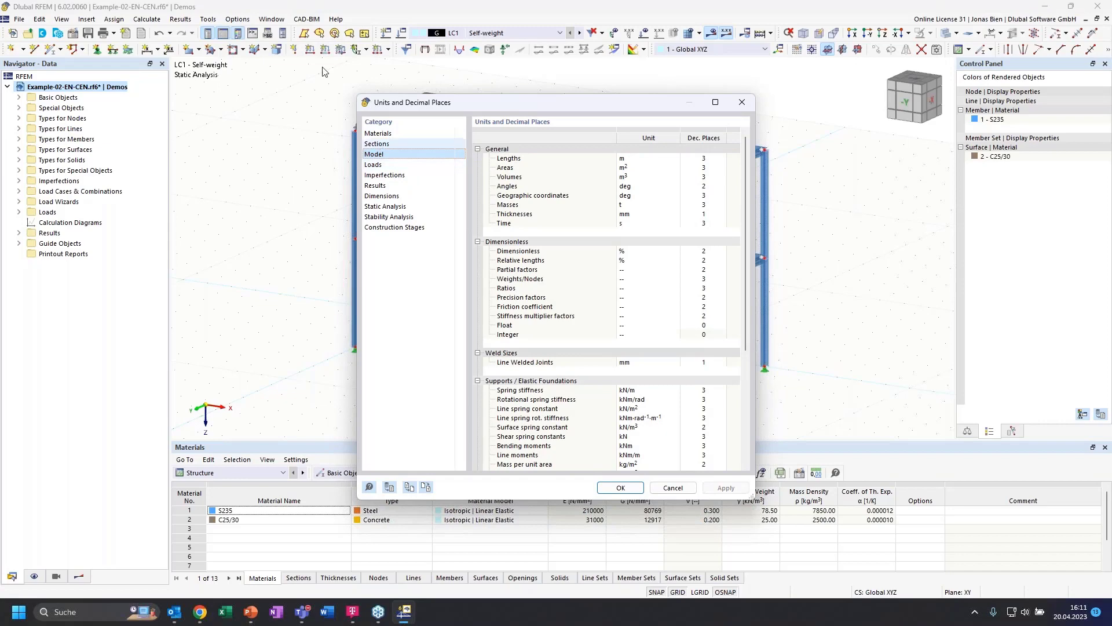
pyautogui.click(747, 105)
# Step: Examine the units and decimal places for sections, loads, imperfections, dimensions and static analysis, and close the settings without changes
pyautogui.click(237, 19)
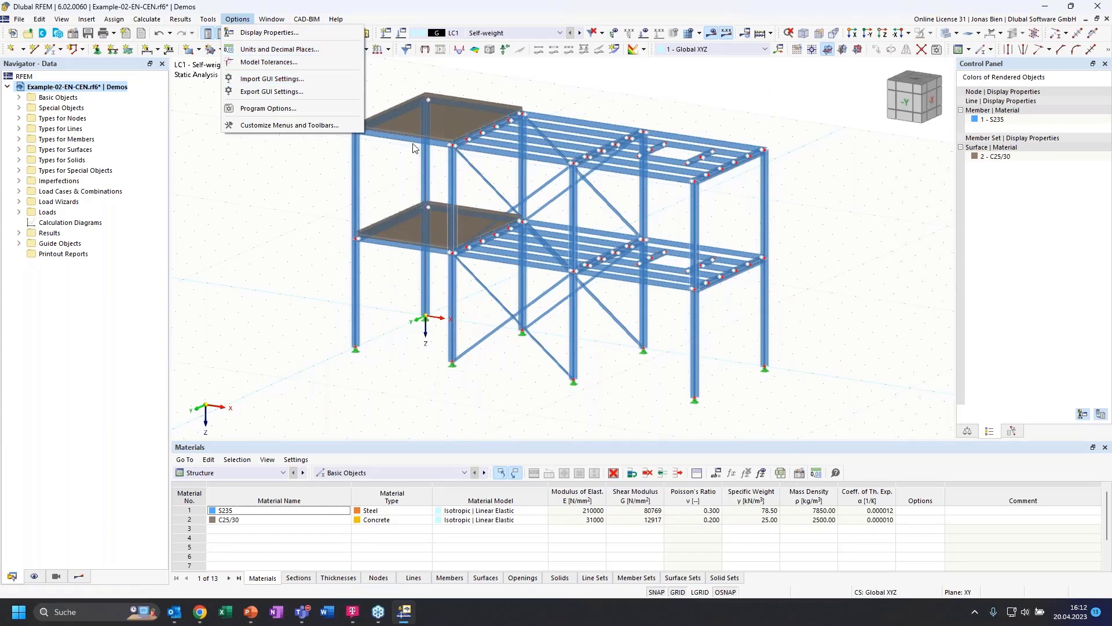
pyautogui.click(262, 50)
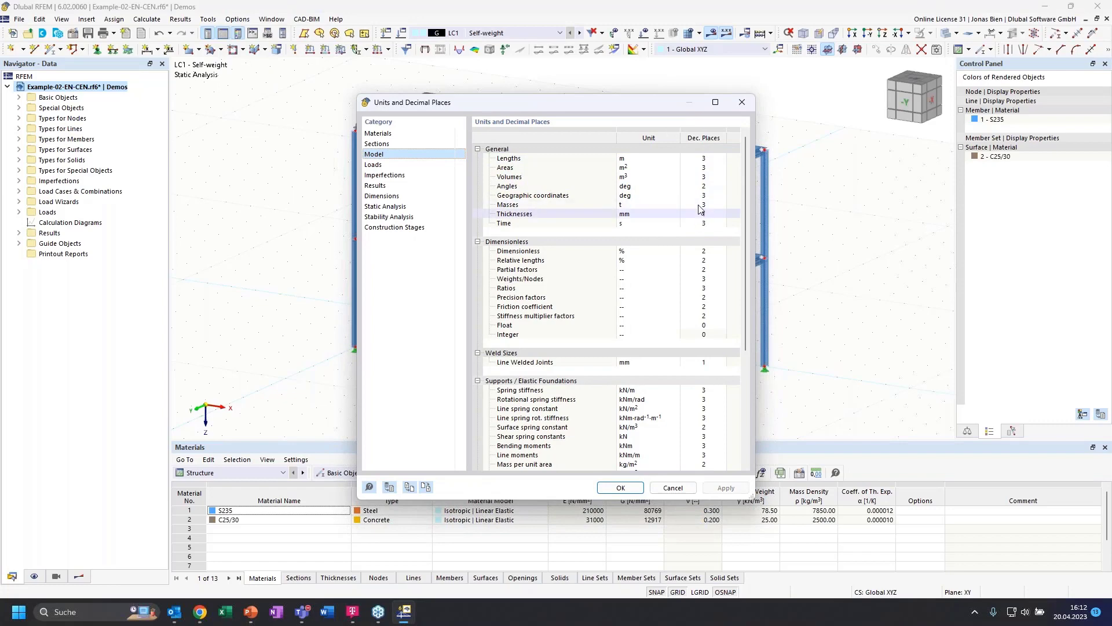
pyautogui.write('1')
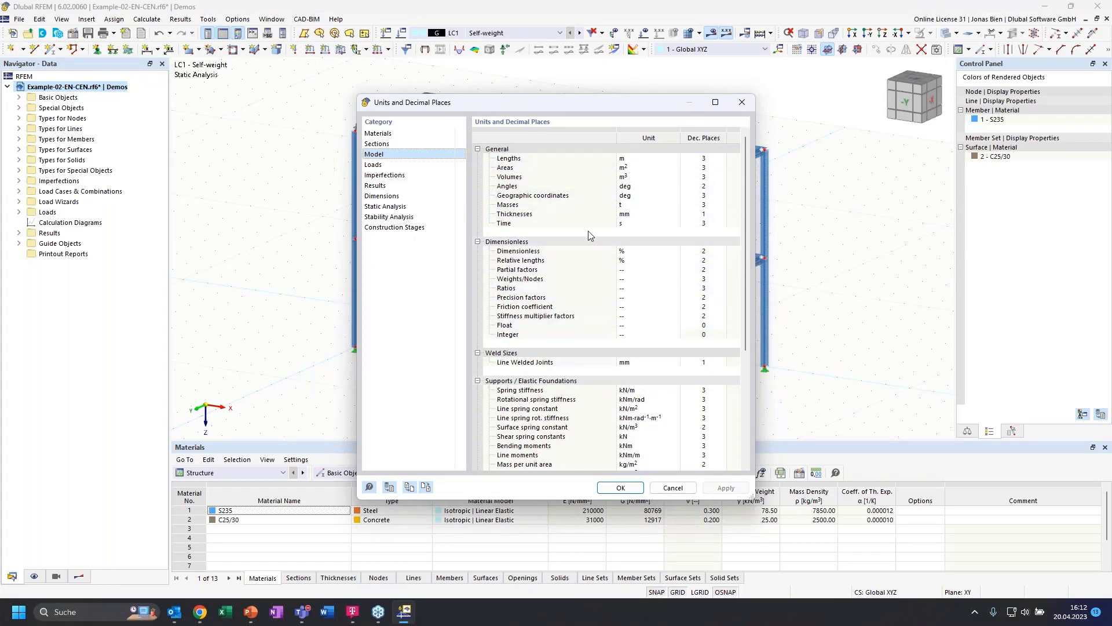
pyautogui.click(379, 144)
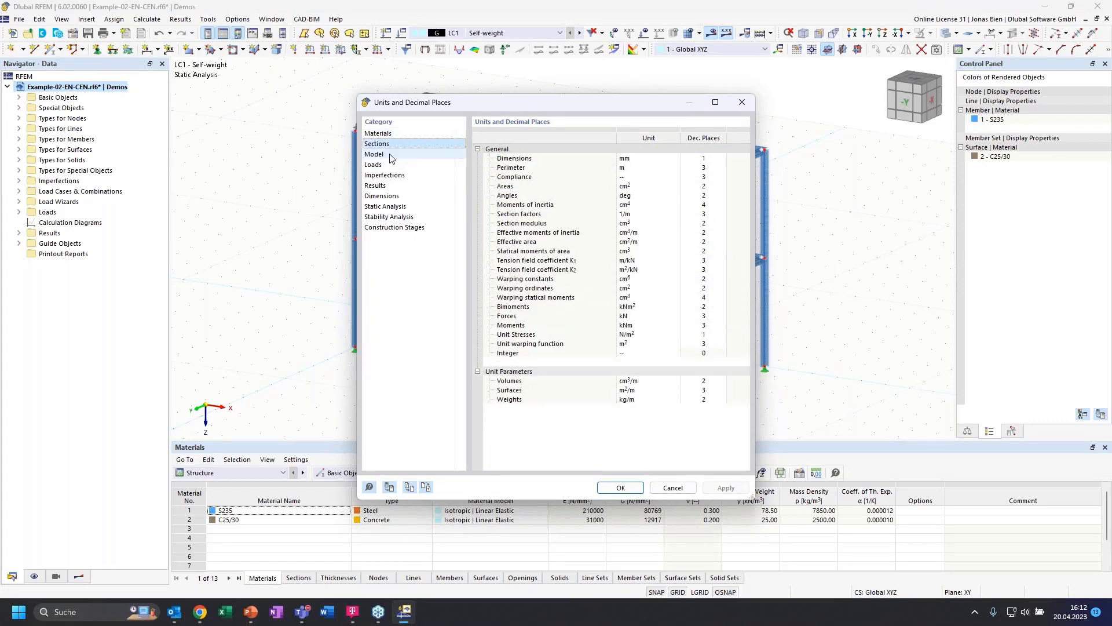
pyautogui.click(391, 155)
pyautogui.click(393, 165)
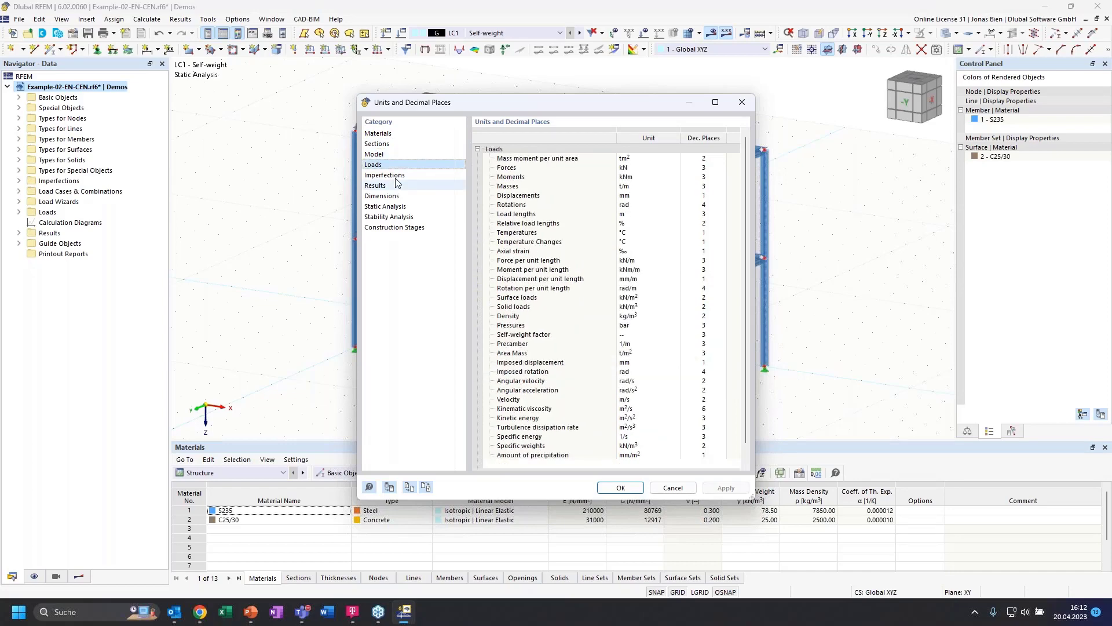
pyautogui.click(394, 175)
pyautogui.click(384, 196)
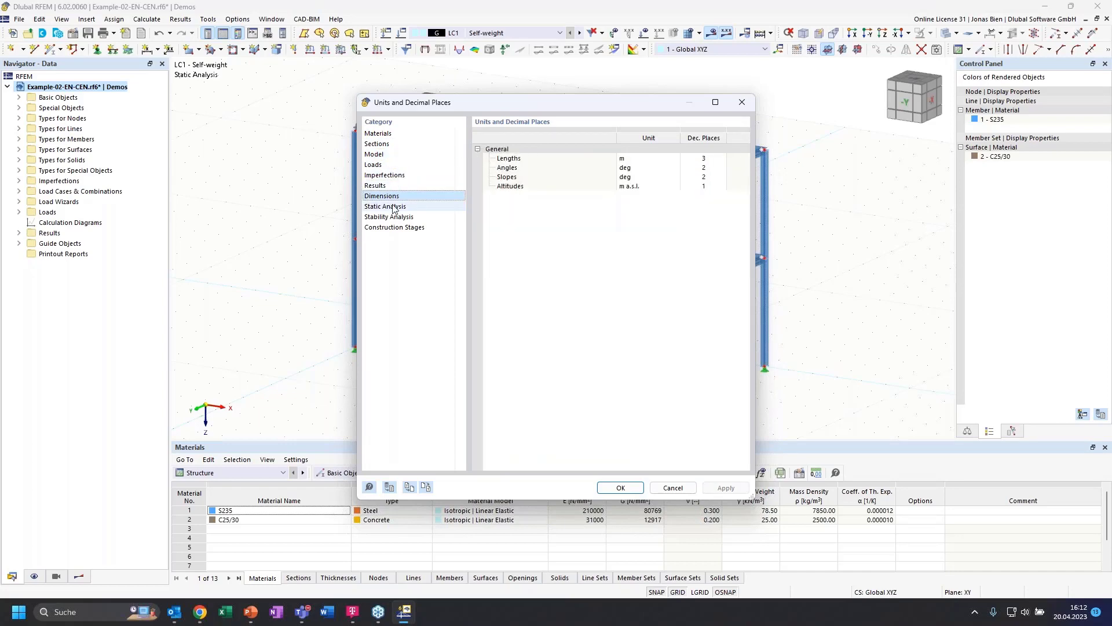
pyautogui.click(385, 206)
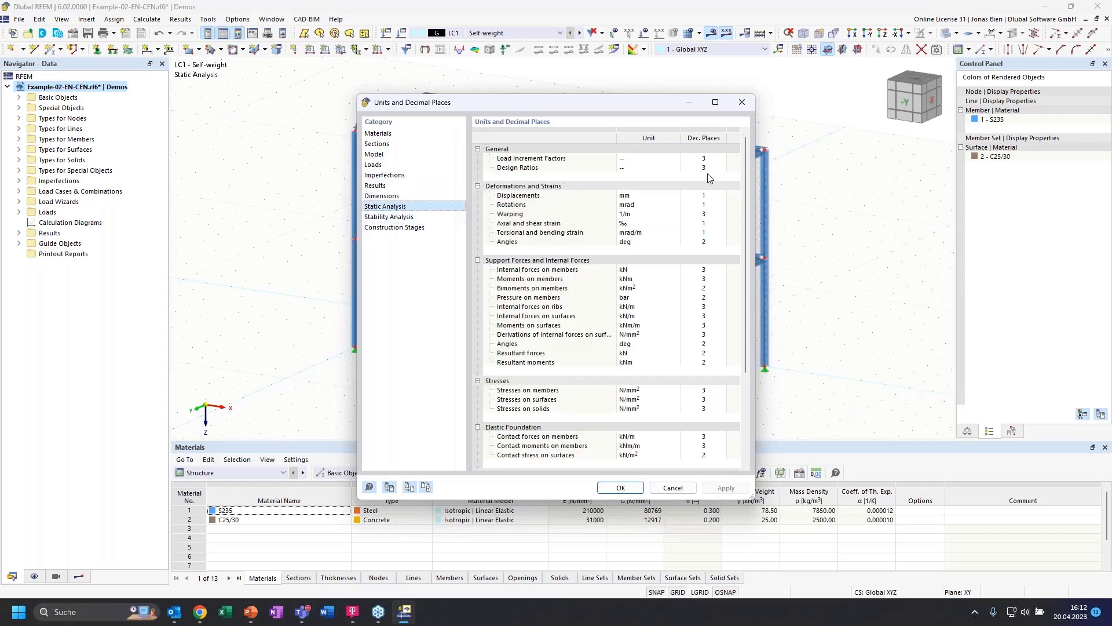
pyautogui.click(743, 103)
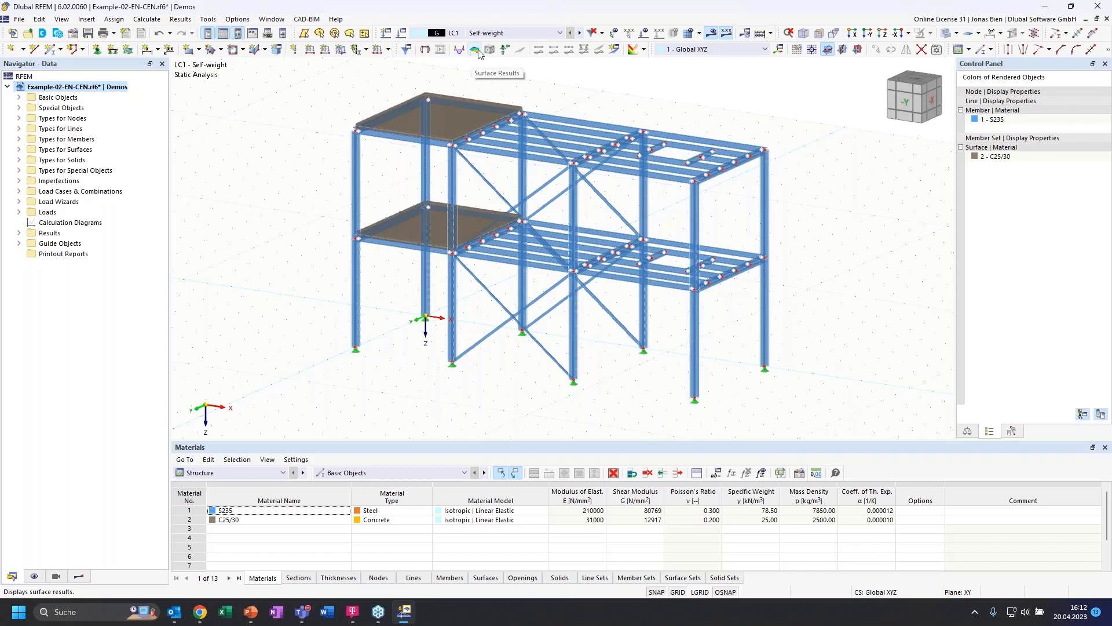
# Step: Show the loads of the self-weight load case on the model and hide them again
pyautogui.click(645, 36)
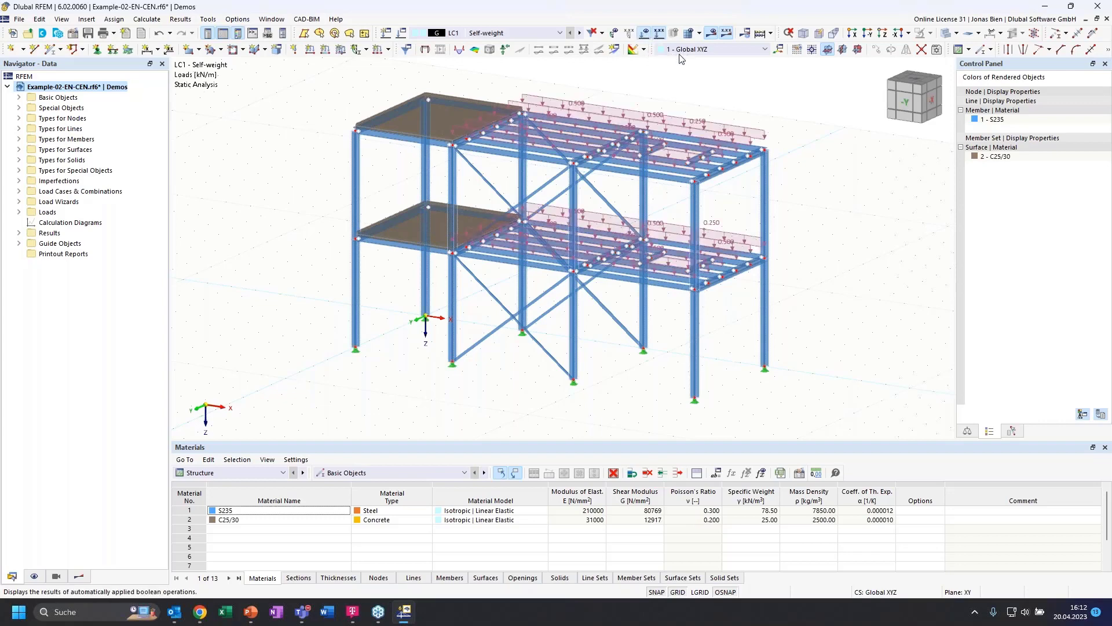
pyautogui.click(645, 36)
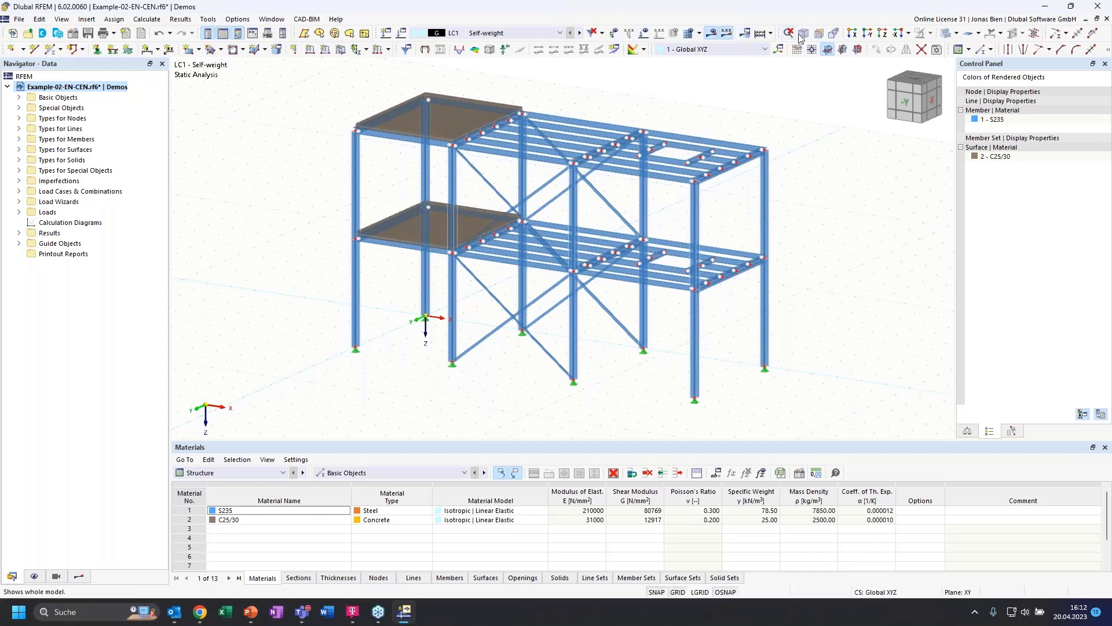
# Step: View the frame along standard axis directions, from the tilted front-top edge and isometrically, and finish in an oblique 3D view
pyautogui.click(853, 35)
pyautogui.click(868, 33)
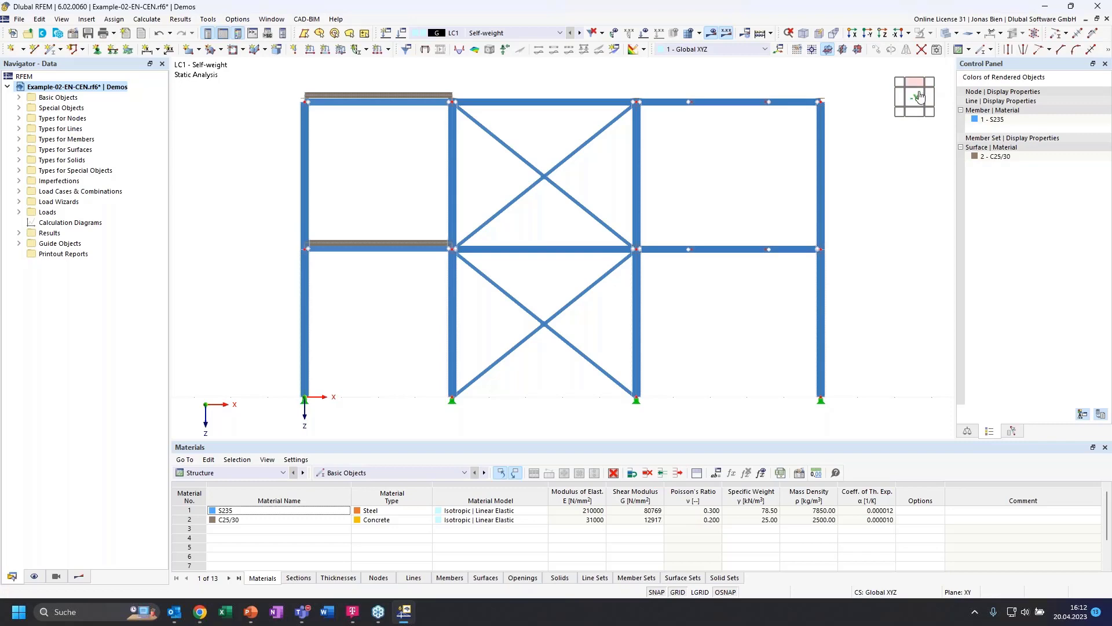
pyautogui.click(922, 86)
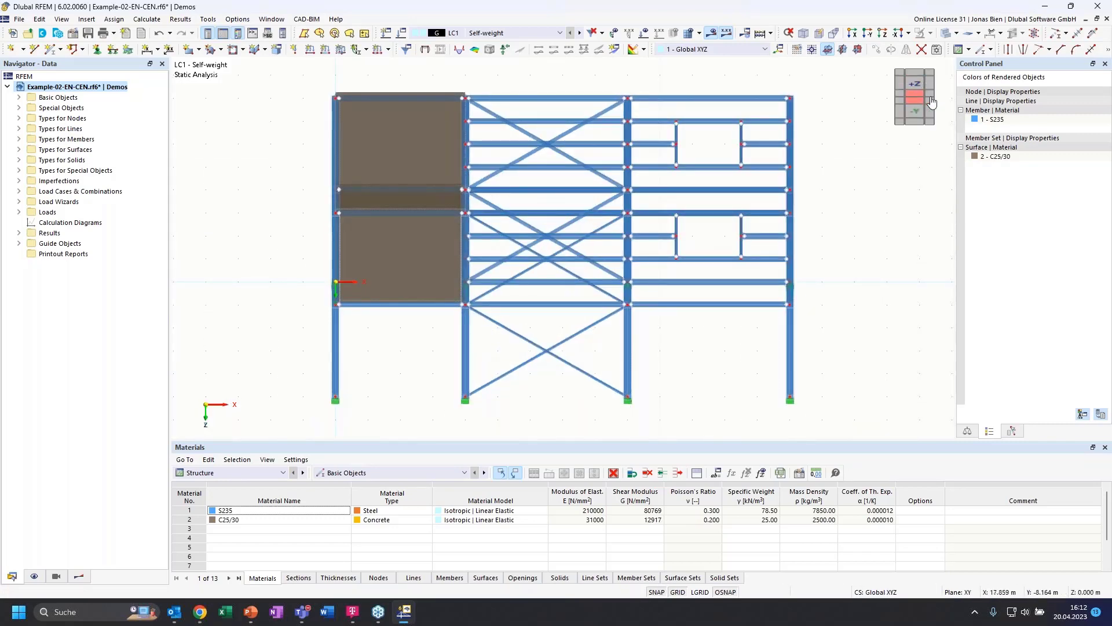
pyautogui.click(931, 101)
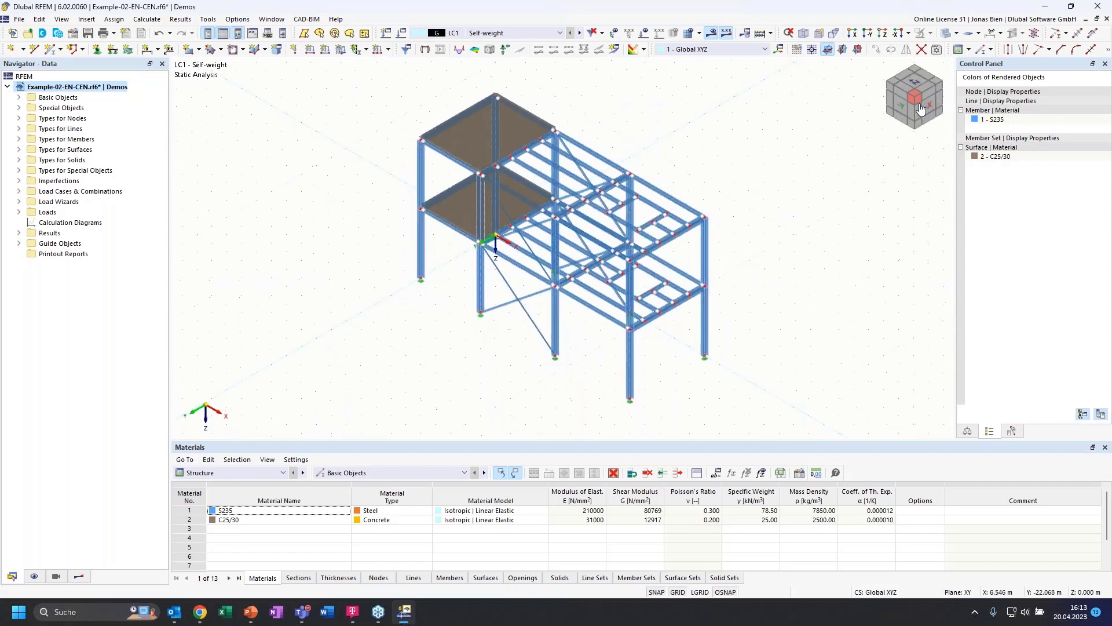
pyautogui.moveTo(911, 100); pyautogui.dragTo(947, 97)
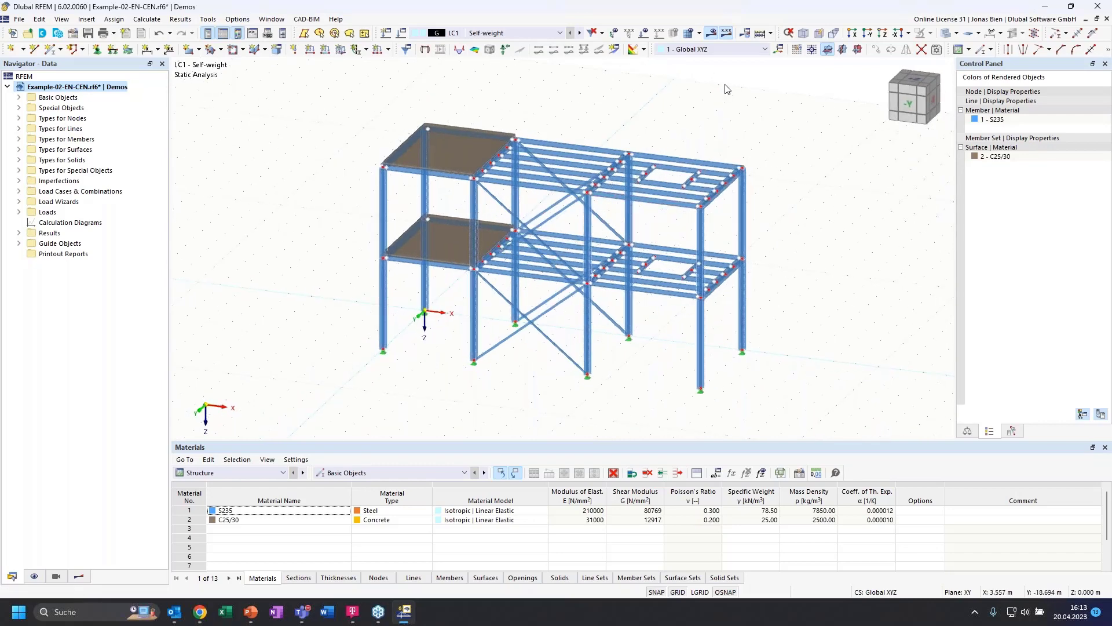
# Step: Display the model as a wireframe to inspect its lines and nodes, and return to the transparent solid rendering
pyautogui.click(947, 35)
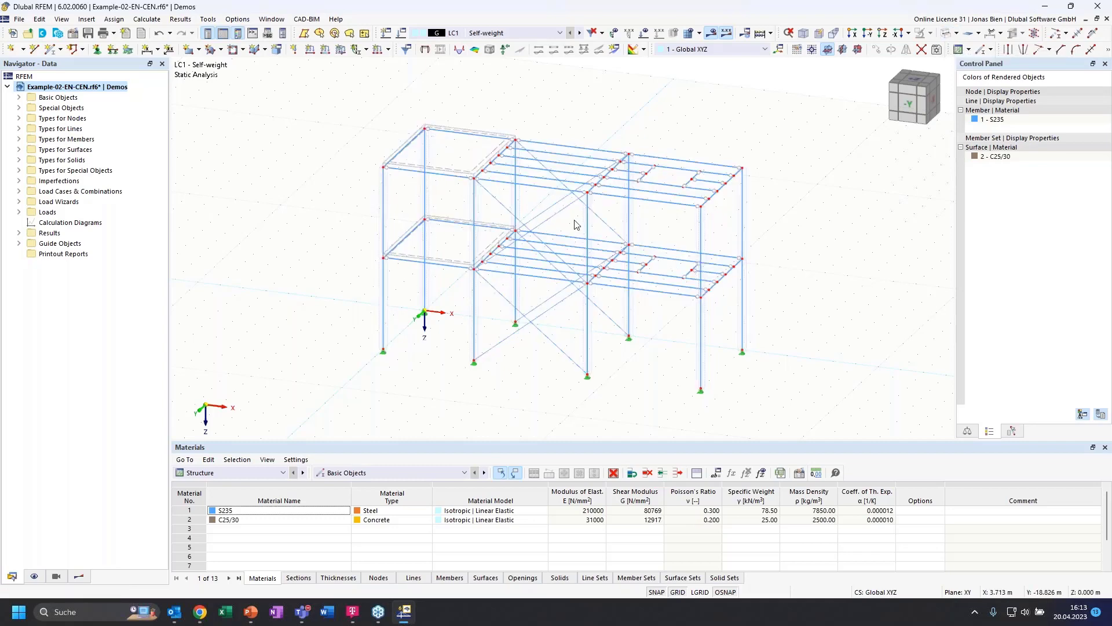
pyautogui.scroll(3, 578, 223)
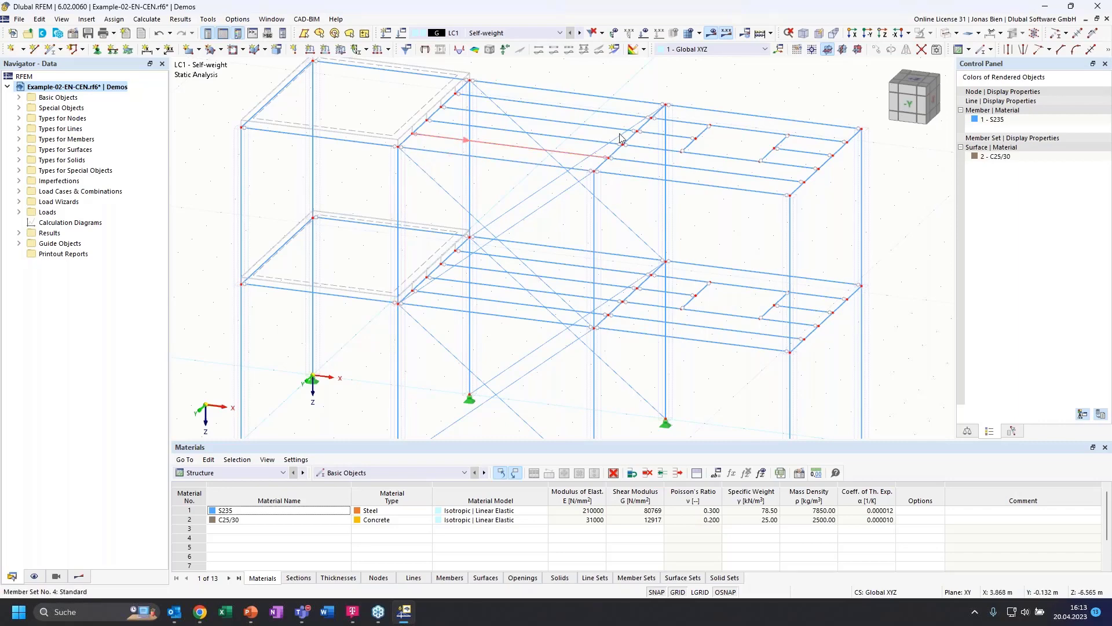
pyautogui.click(943, 35)
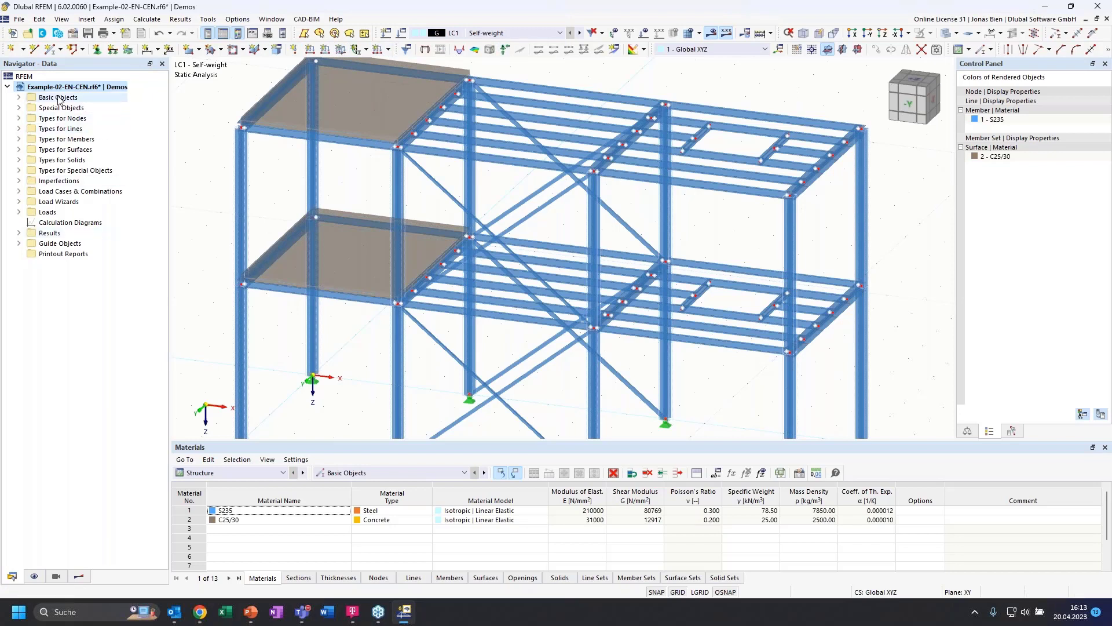
# Step: Look through the model's basic objects, listing its materials, sections and nodes, and collapse the node list
pyautogui.click(19, 97)
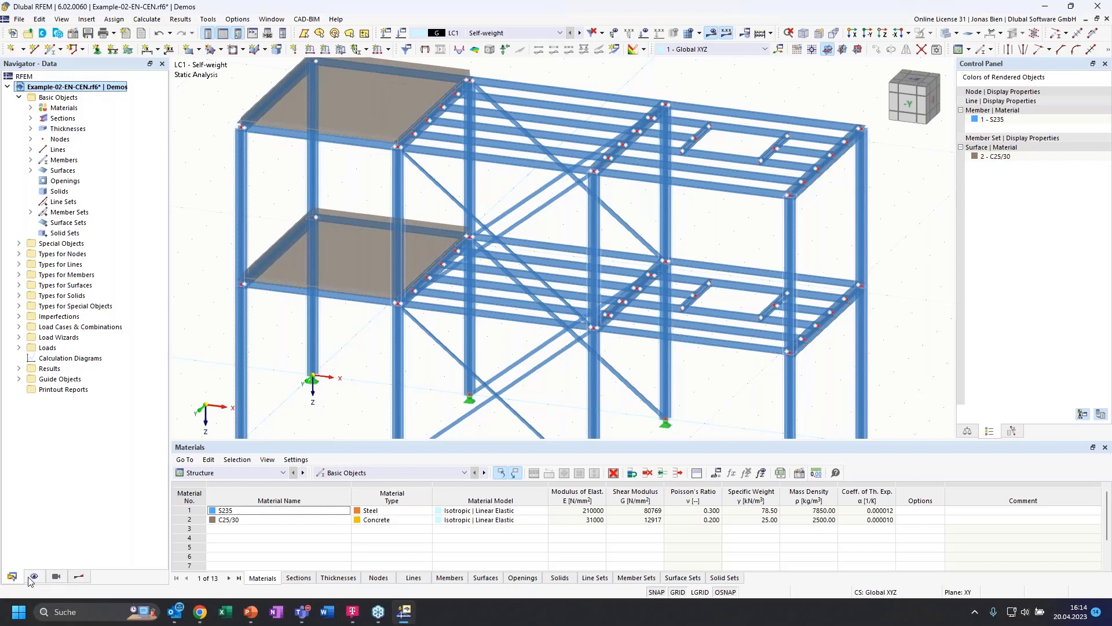
pyautogui.click(31, 108)
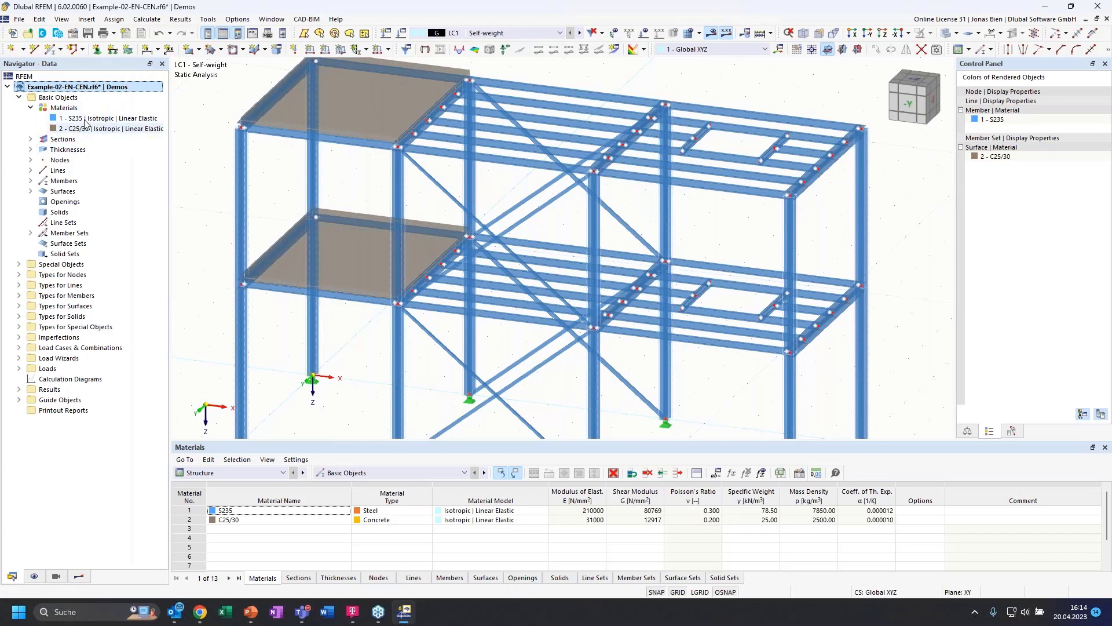
pyautogui.click(30, 139)
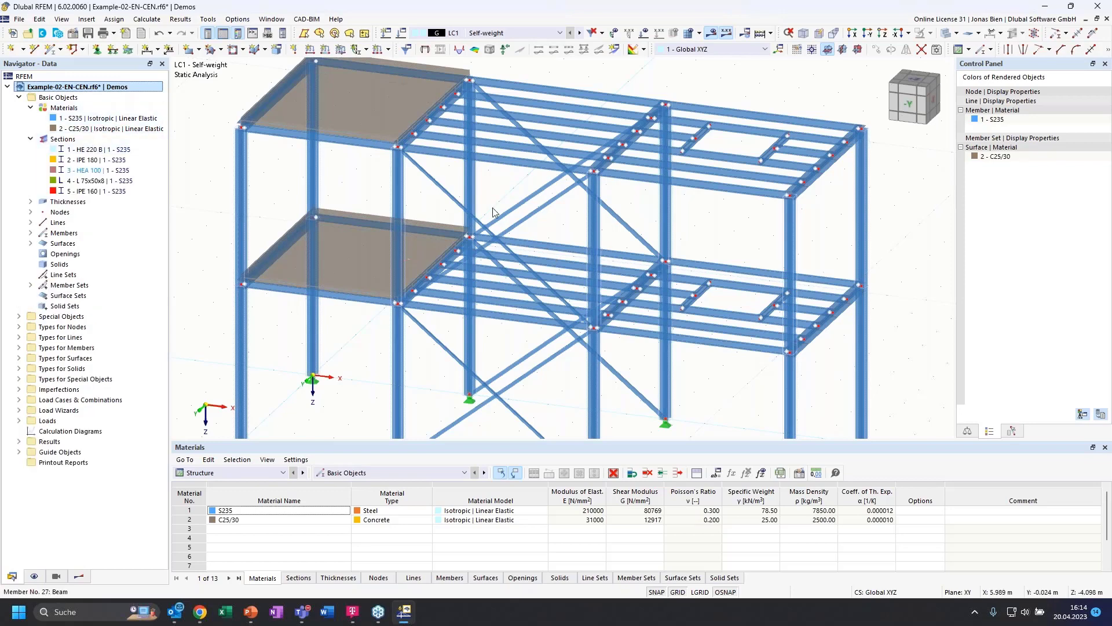
pyautogui.scroll(-1, 520, 204)
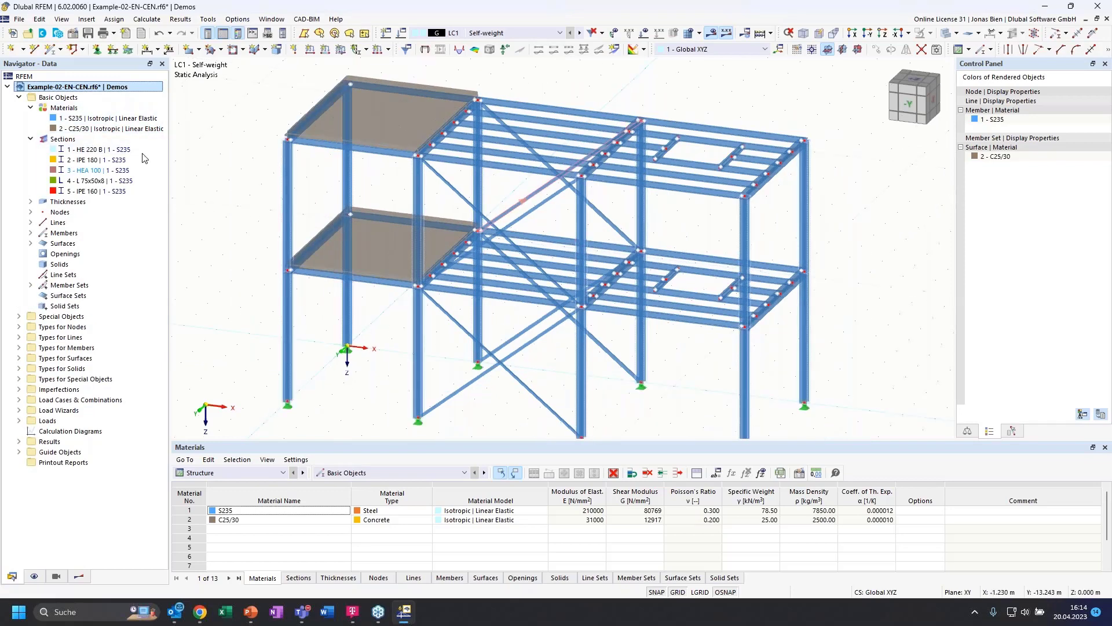
pyautogui.click(31, 213)
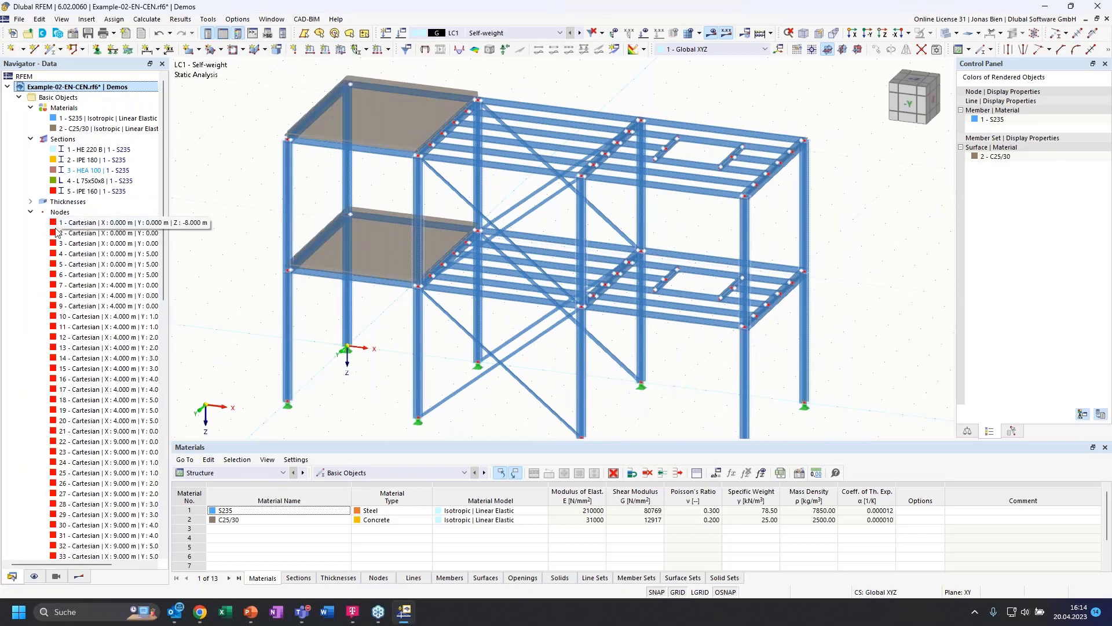
pyautogui.click(31, 212)
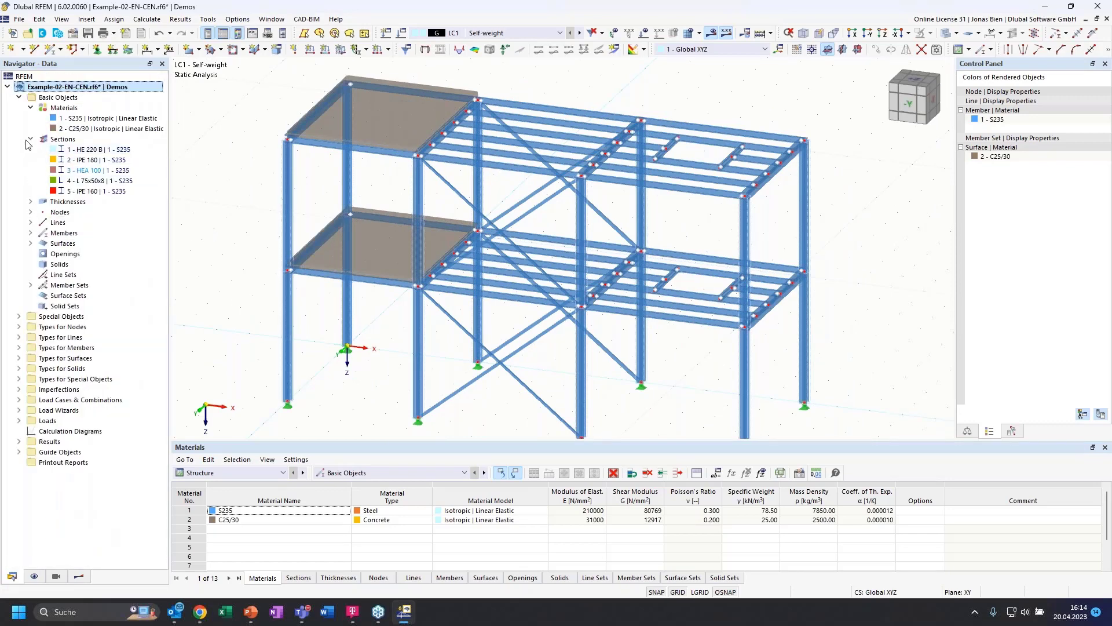
# Step: Highlight the objects using materials S235 and C25/30 and section L 75x50x8, and collapse the material and section lists
pyautogui.click(81, 120)
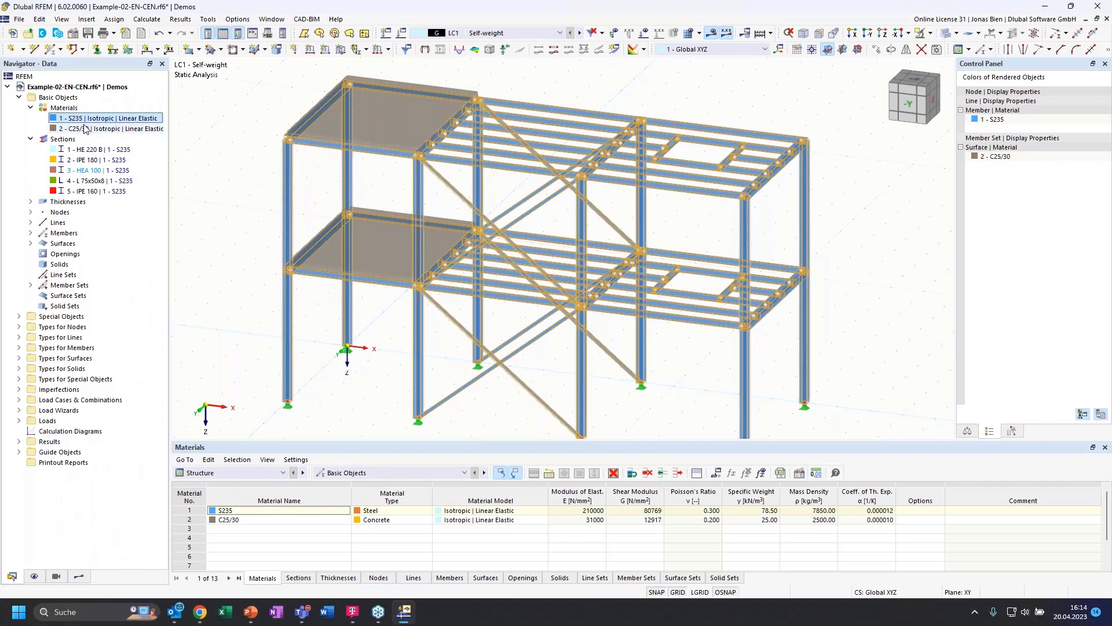
pyautogui.click(93, 129)
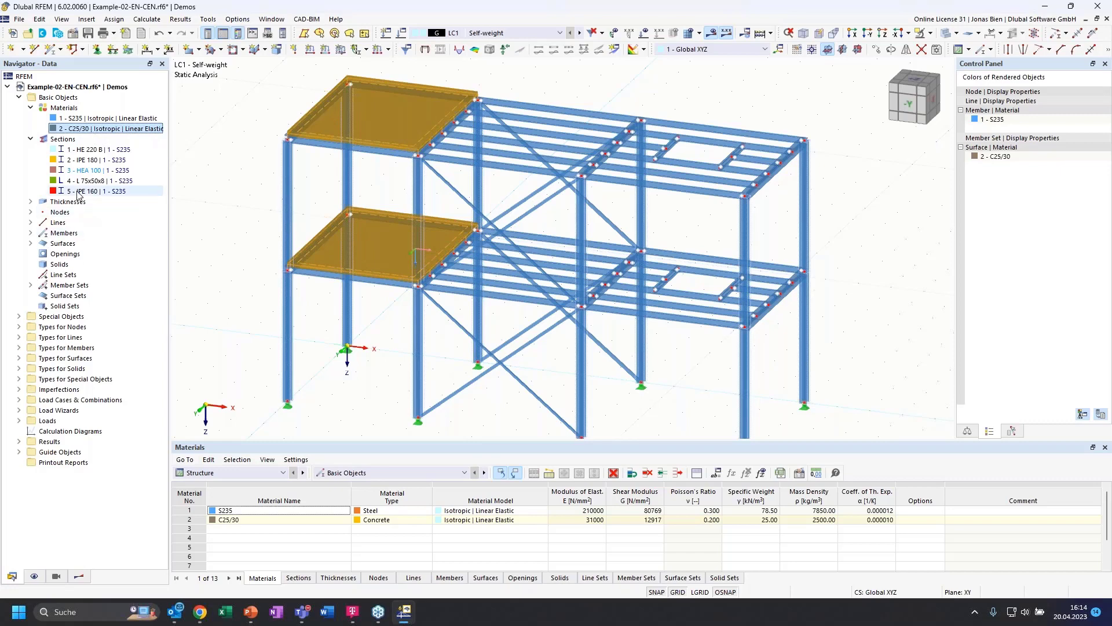
pyautogui.click(95, 182)
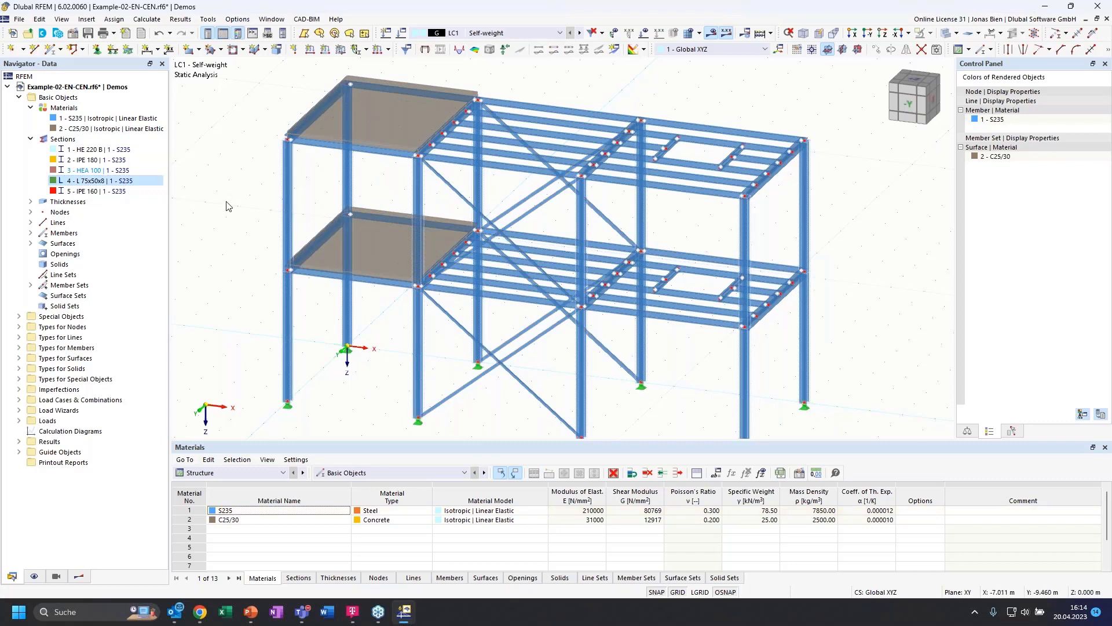
pyautogui.click(30, 109)
pyautogui.click(31, 118)
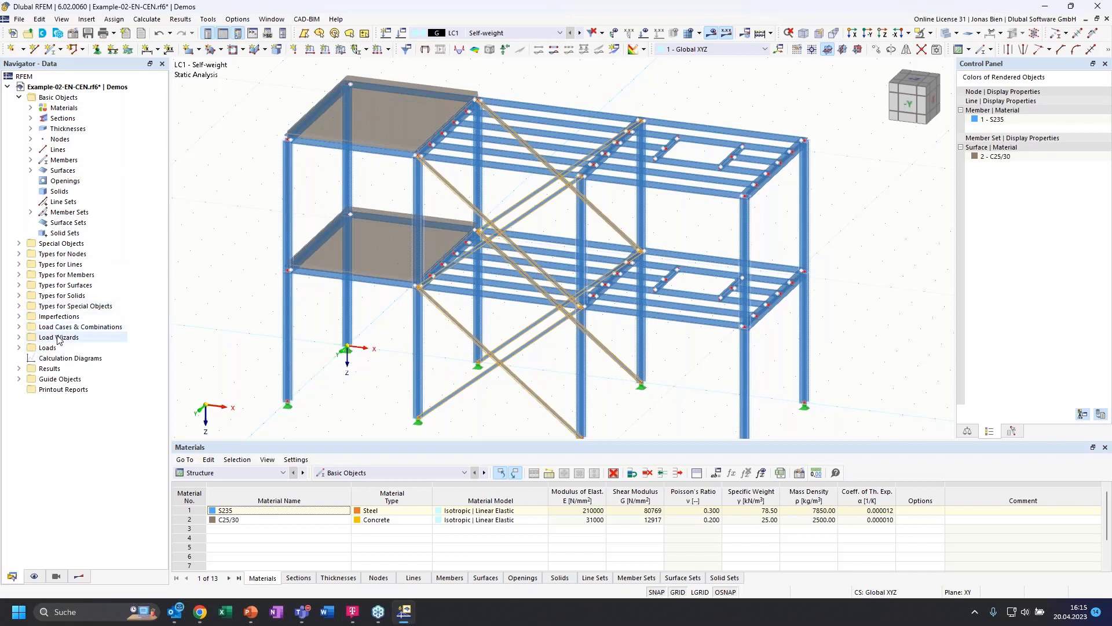
# Step: Examine the contents of the load wizards, load cases and combinations, and imperfections, and collapse these categories and the basic objects
pyautogui.click(19, 337)
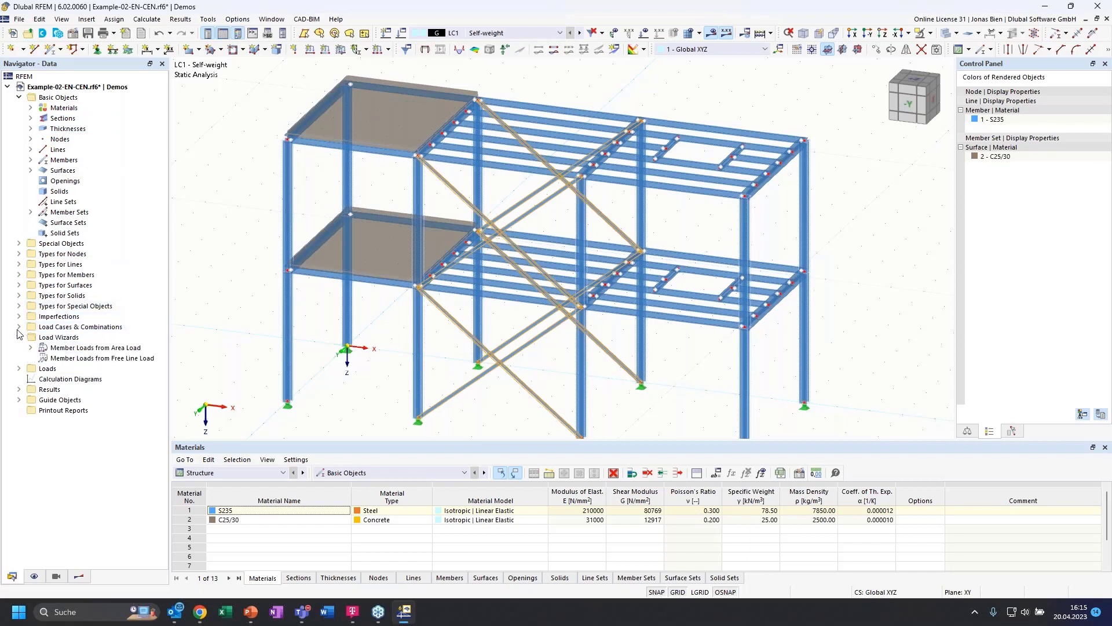
pyautogui.click(19, 338)
pyautogui.click(19, 327)
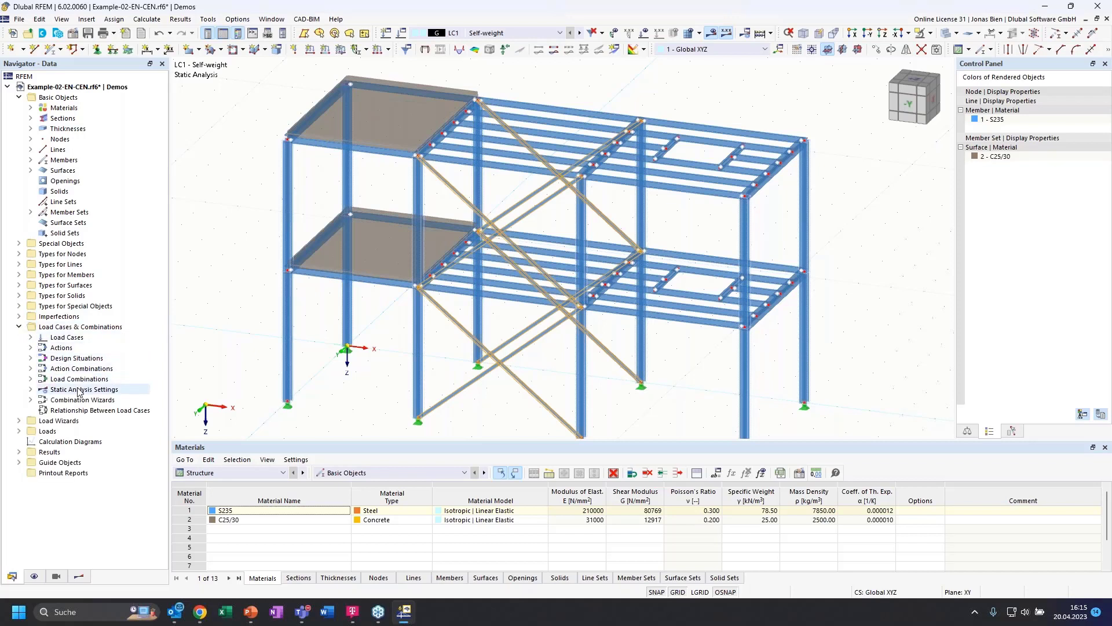
pyautogui.click(19, 316)
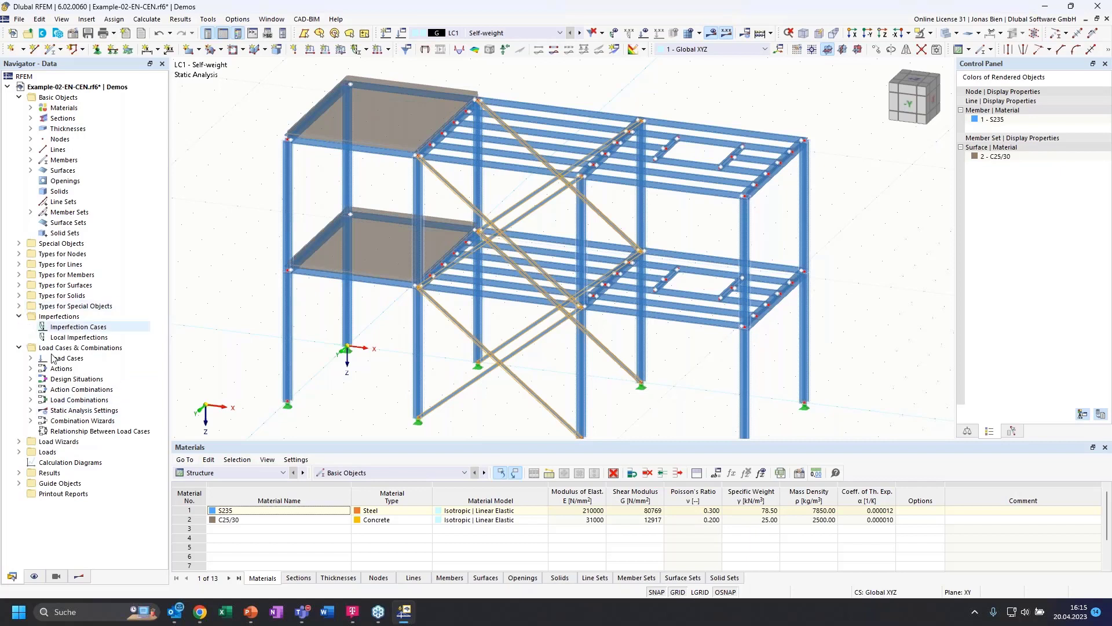
pyautogui.click(19, 316)
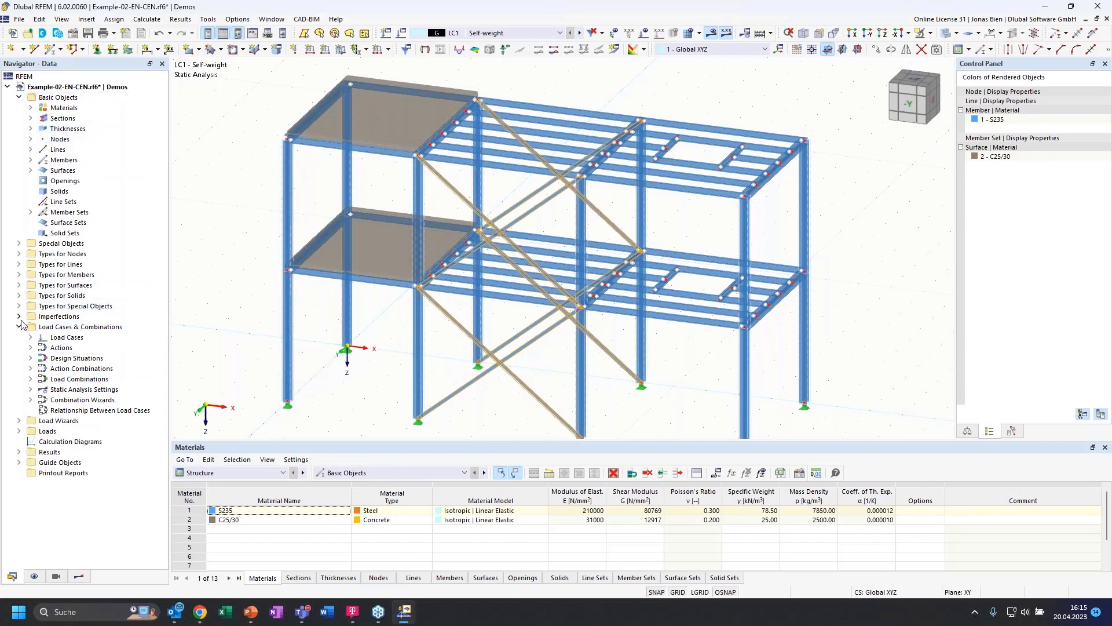
pyautogui.click(19, 327)
pyautogui.click(19, 98)
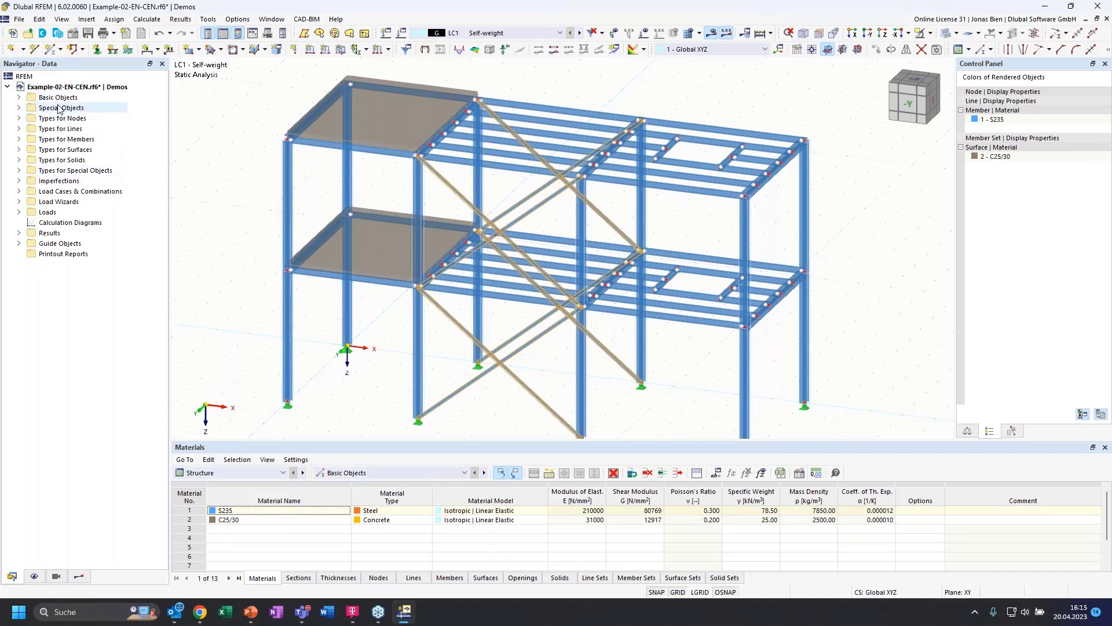
# Step: Check the available table categories, view the special objects tables of the structure, and return to the basic objects tables
pyautogui.click(218, 472)
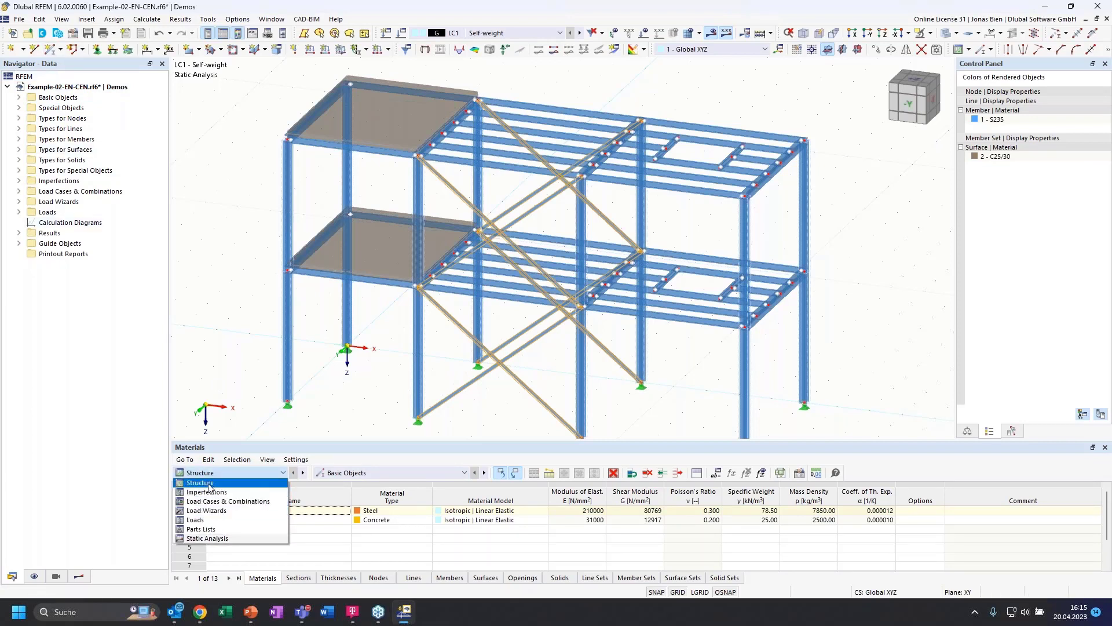
pyautogui.click(210, 486)
pyautogui.click(341, 472)
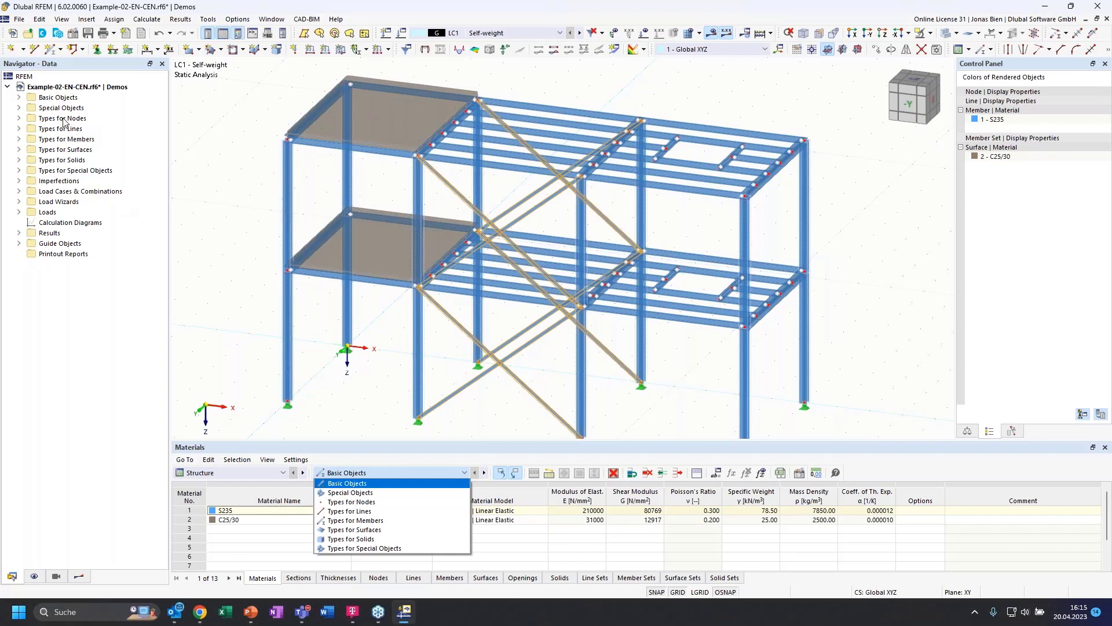
pyautogui.click(349, 493)
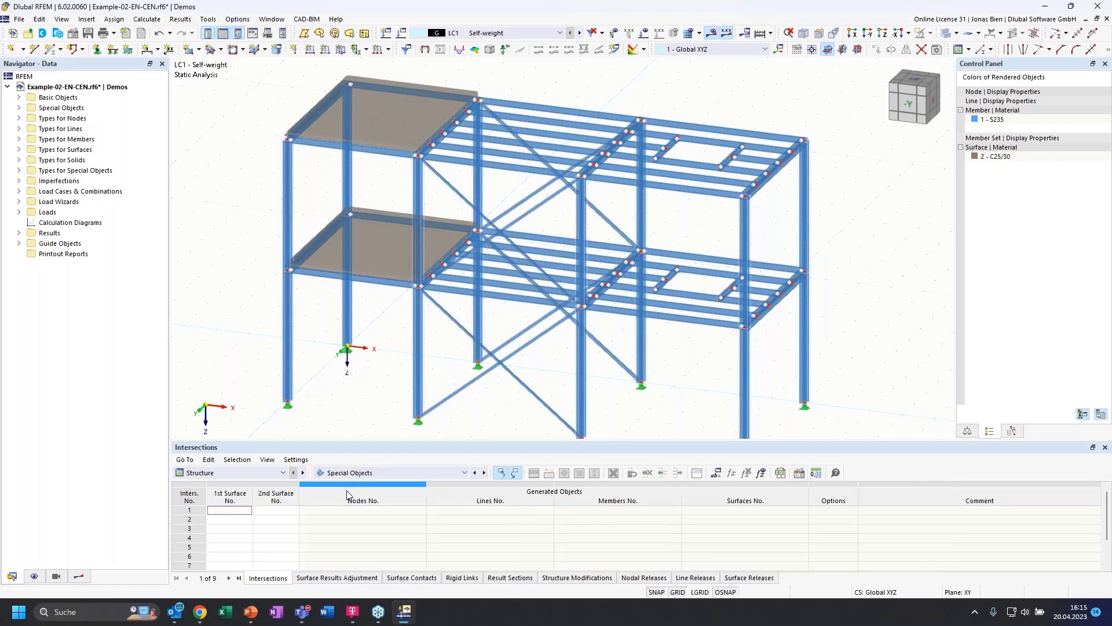
pyautogui.click(363, 474)
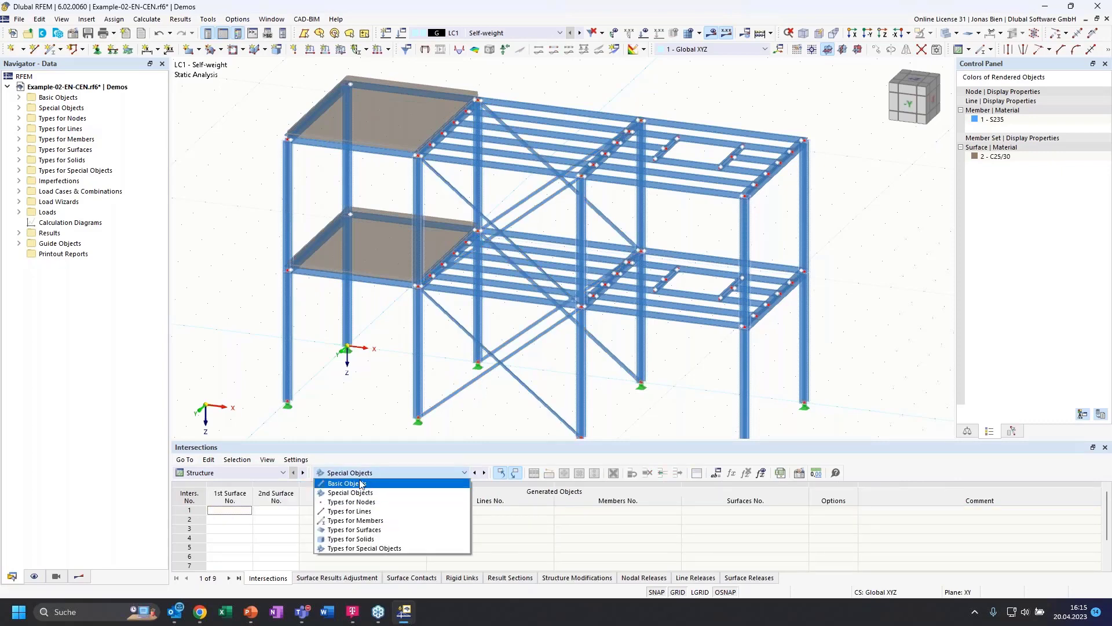
pyautogui.click(360, 484)
# Step: View the tables for sections, thicknesses and nodes, and open the members table
pyautogui.click(298, 578)
pyautogui.click(339, 577)
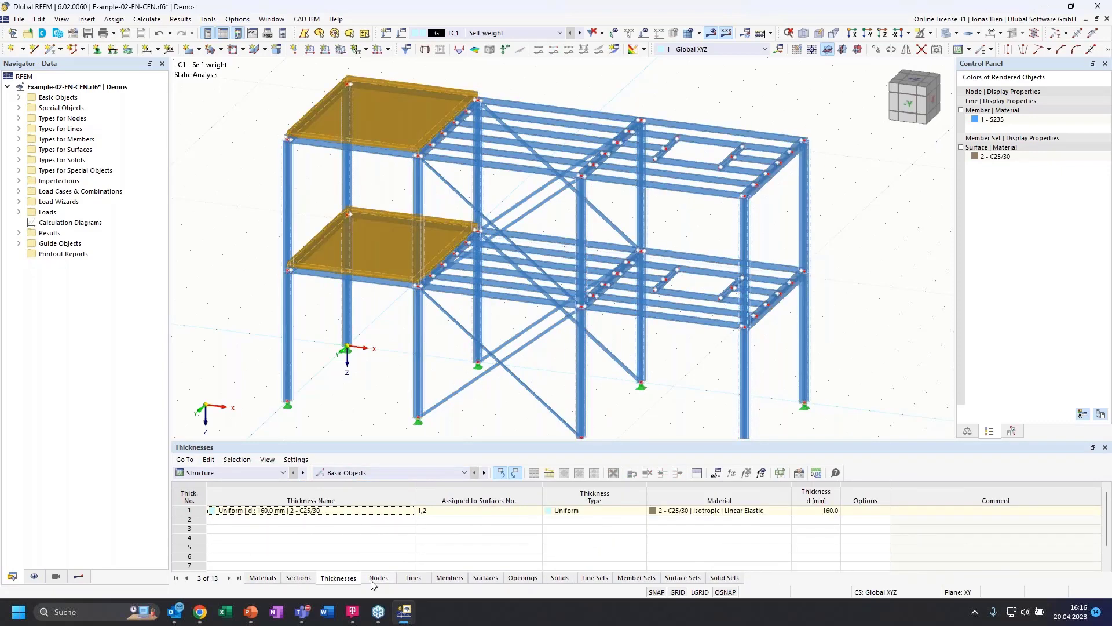
pyautogui.click(378, 577)
pyautogui.click(450, 578)
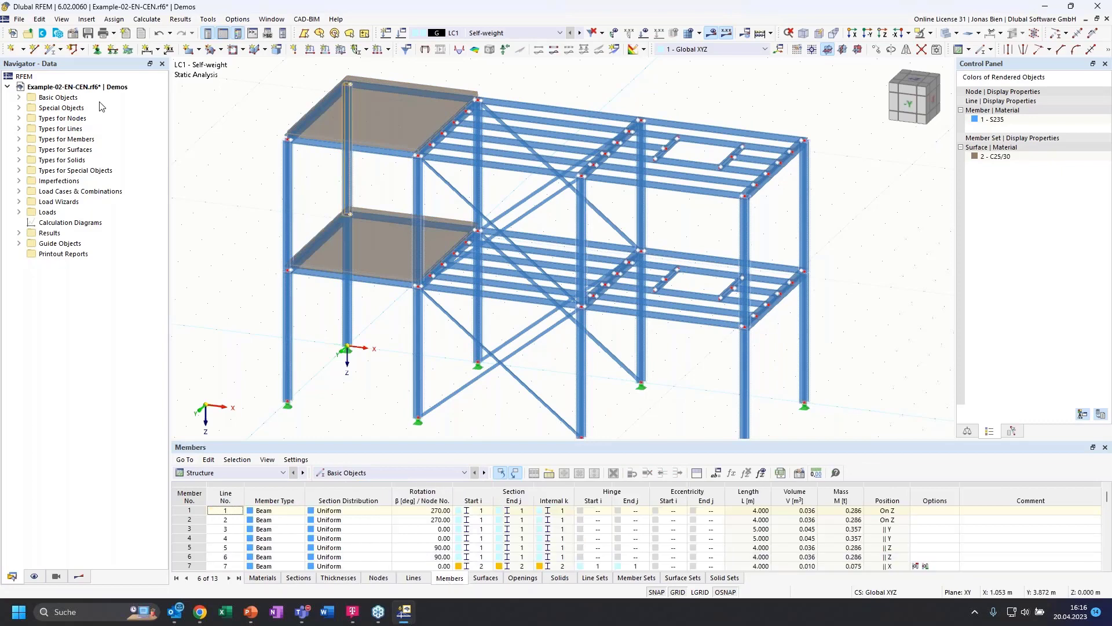
# Step: Highlight the members with section L 75x50x8, view the thickness entry, and collapse the section and thickness lists
pyautogui.click(20, 97)
pyautogui.click(31, 118)
pyautogui.click(93, 160)
pyautogui.click(30, 181)
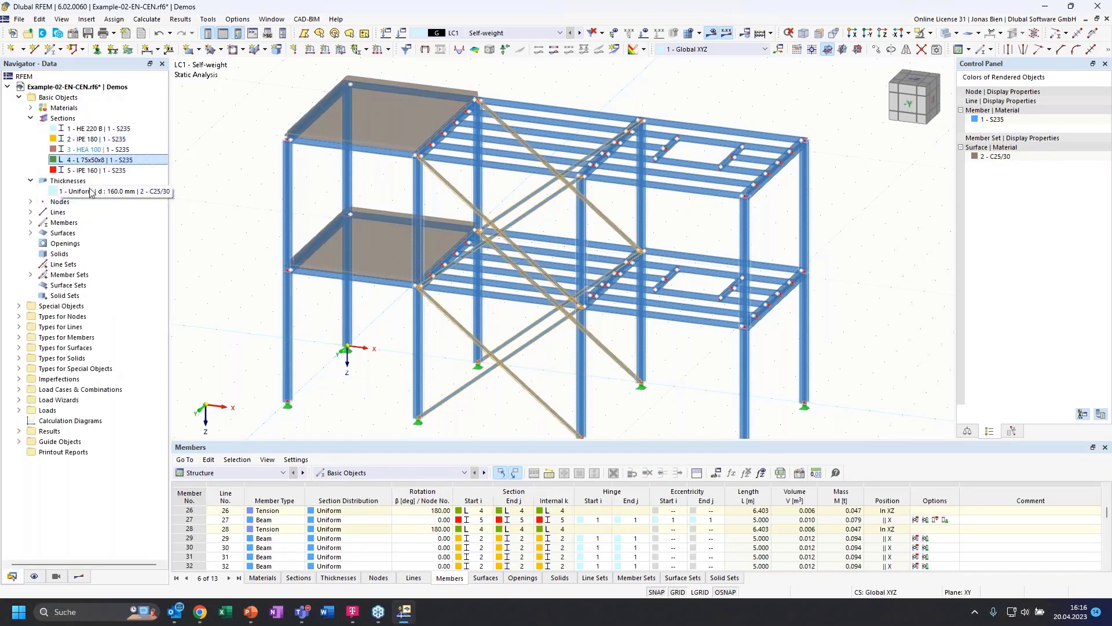
pyautogui.click(31, 181)
pyautogui.click(31, 118)
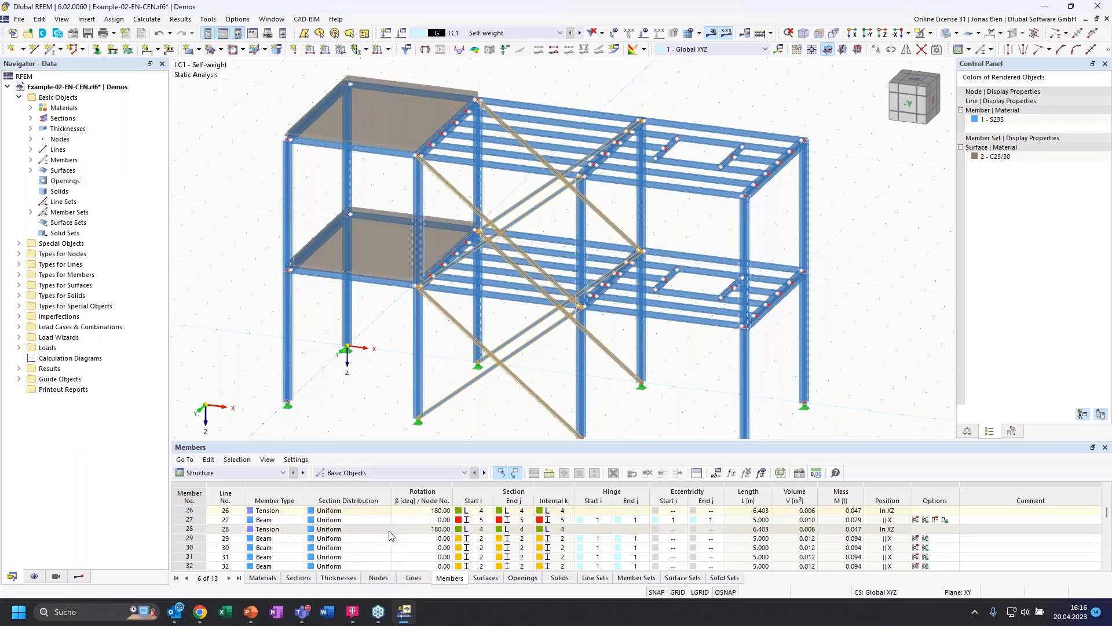
# Step: Review the members table from its first row and keep Basic Objects as the table category
pyautogui.scroll(8, 420, 518)
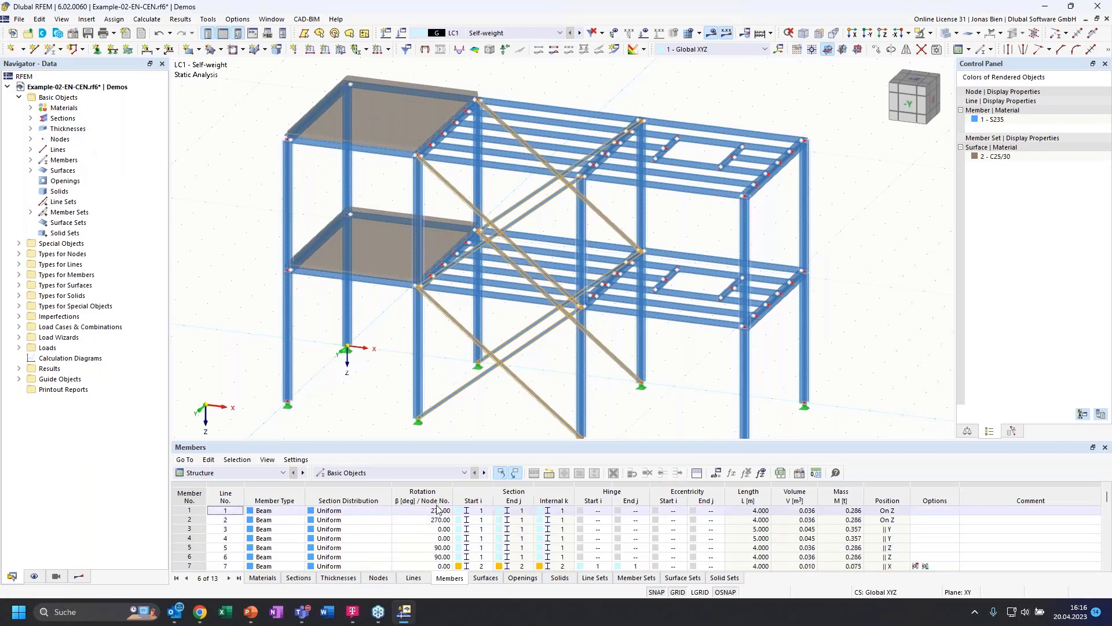
pyautogui.scroll(1, 434, 525)
pyautogui.click(371, 473)
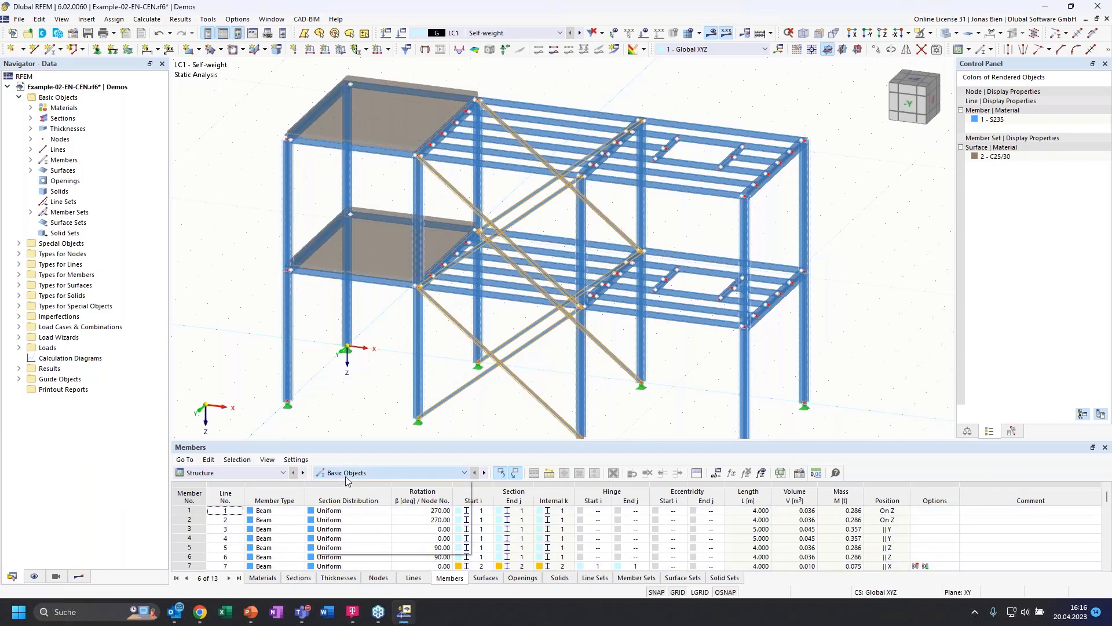
pyautogui.click(347, 483)
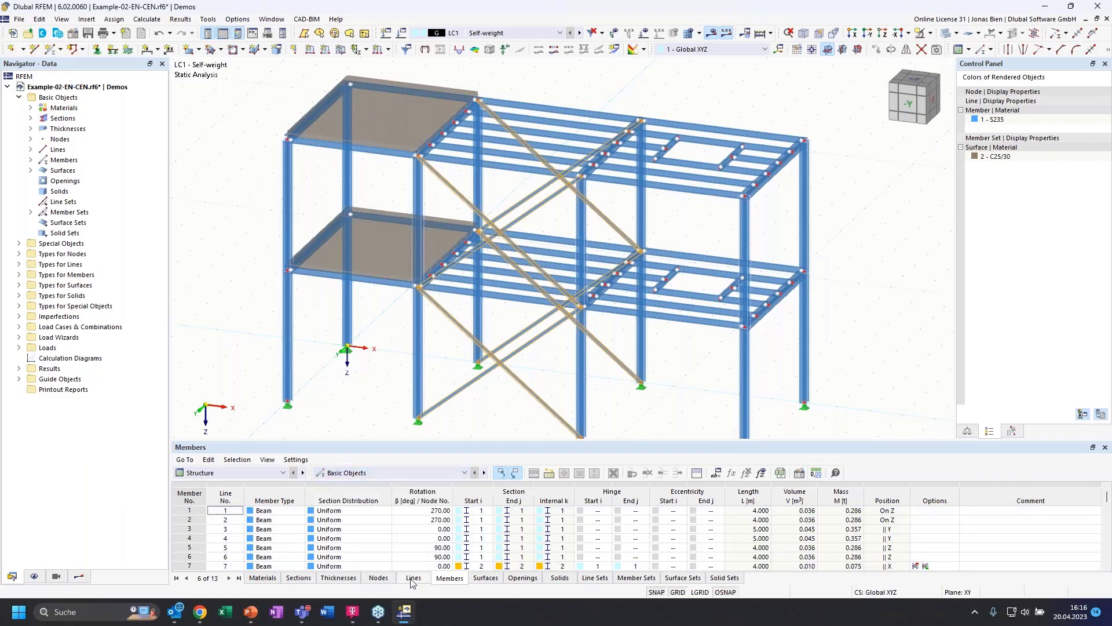
# Step: View the nodes table, and browse the display options for the model, imperfections, loads and mesh
pyautogui.click(387, 579)
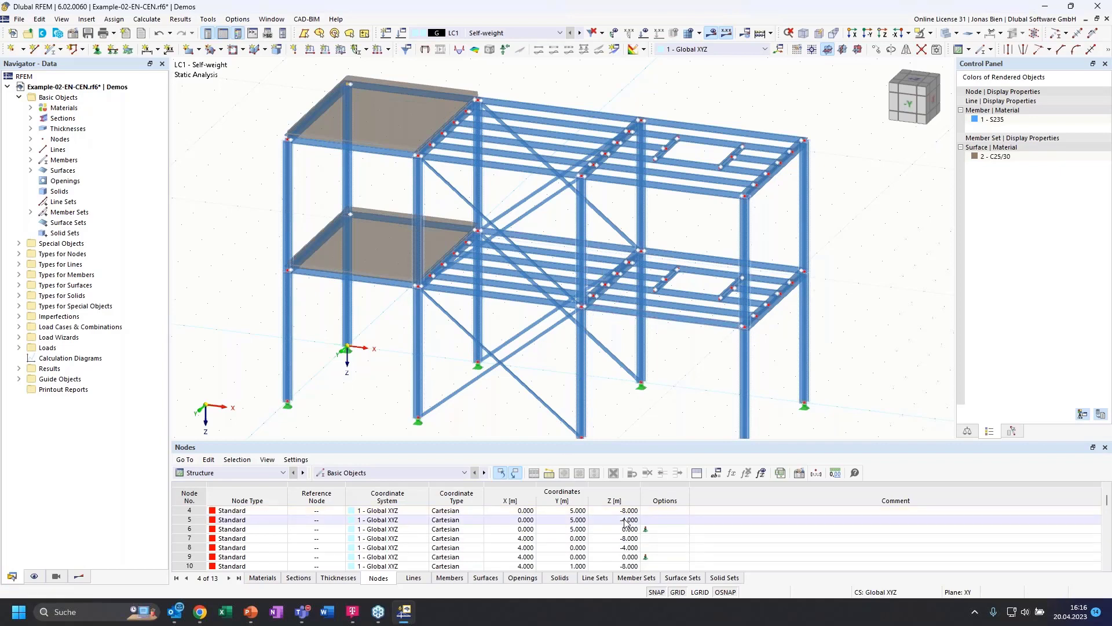
pyautogui.scroll(-1, 626, 530)
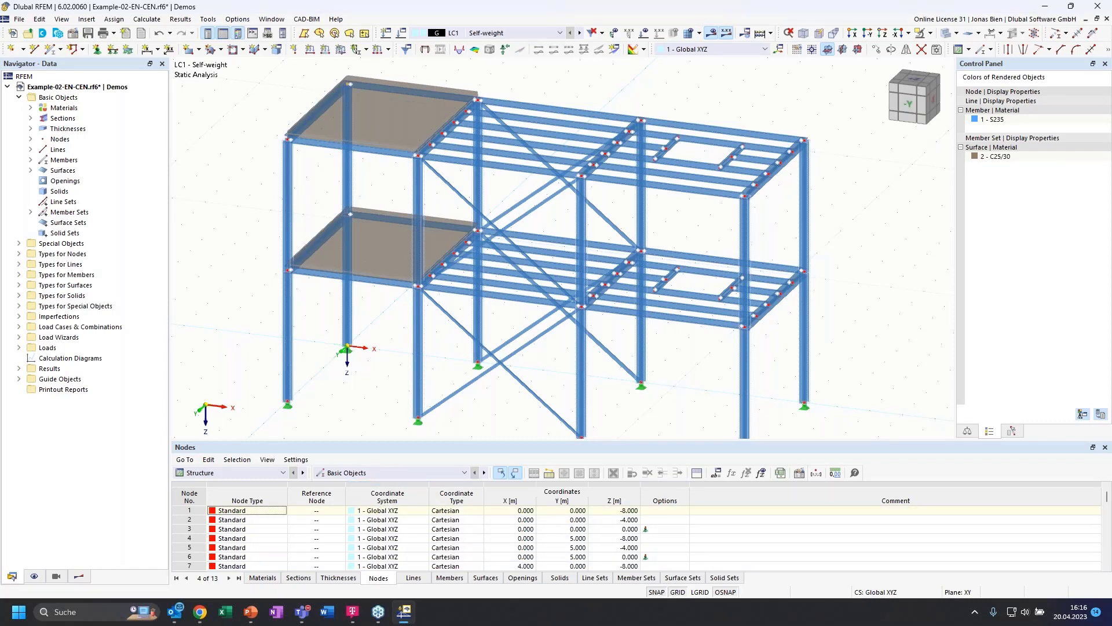
pyautogui.click(36, 577)
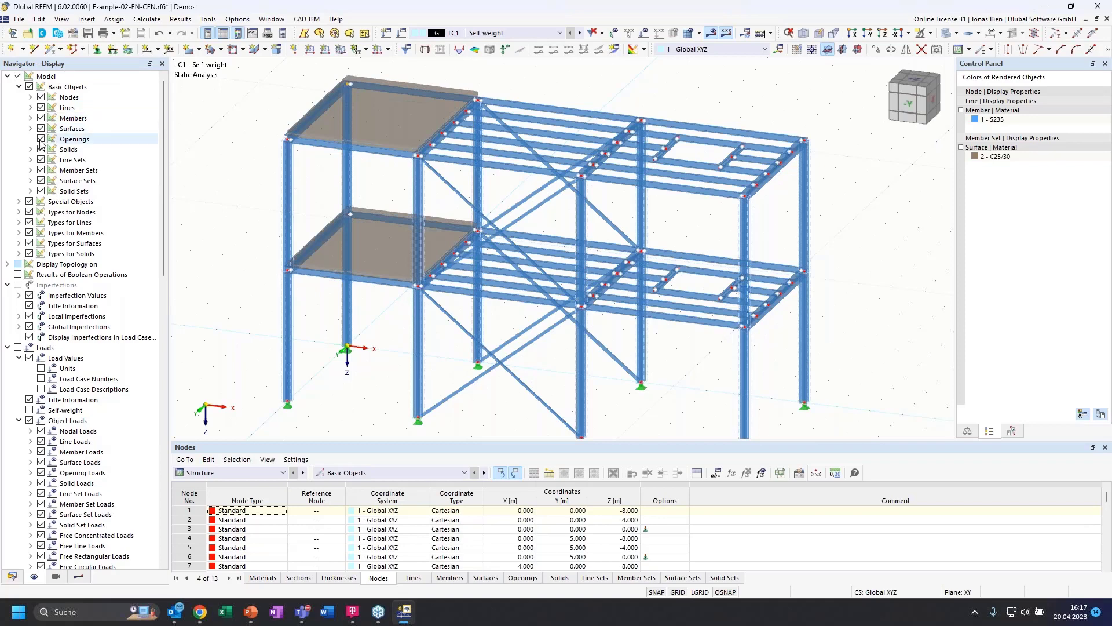
pyautogui.scroll(-4, 114, 398)
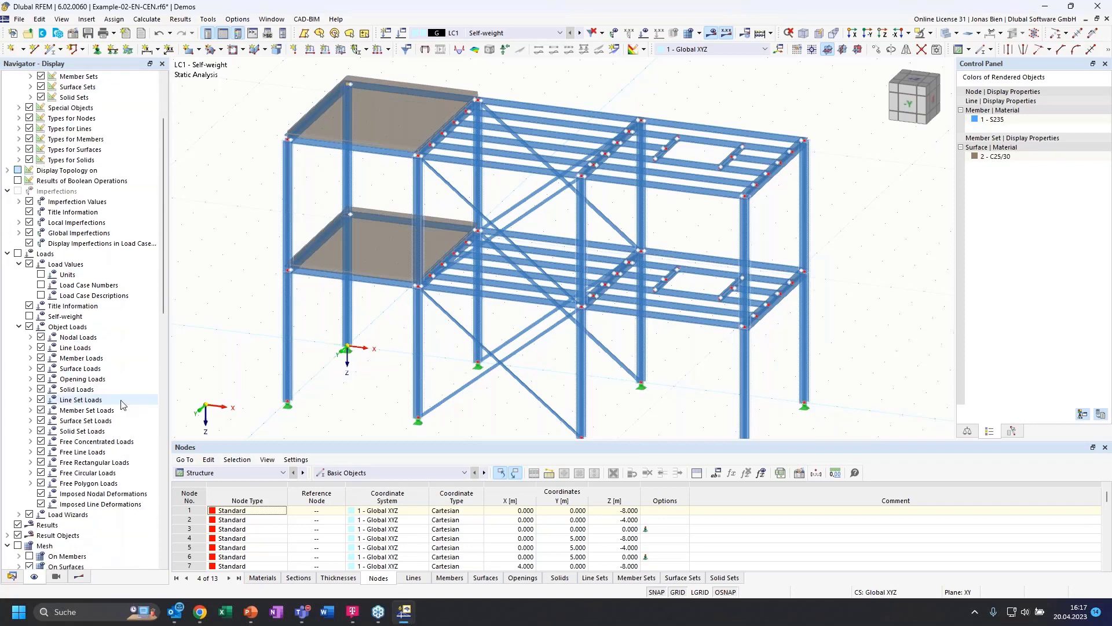
pyautogui.scroll(-4, 115, 398)
pyautogui.scroll(8, 76, 290)
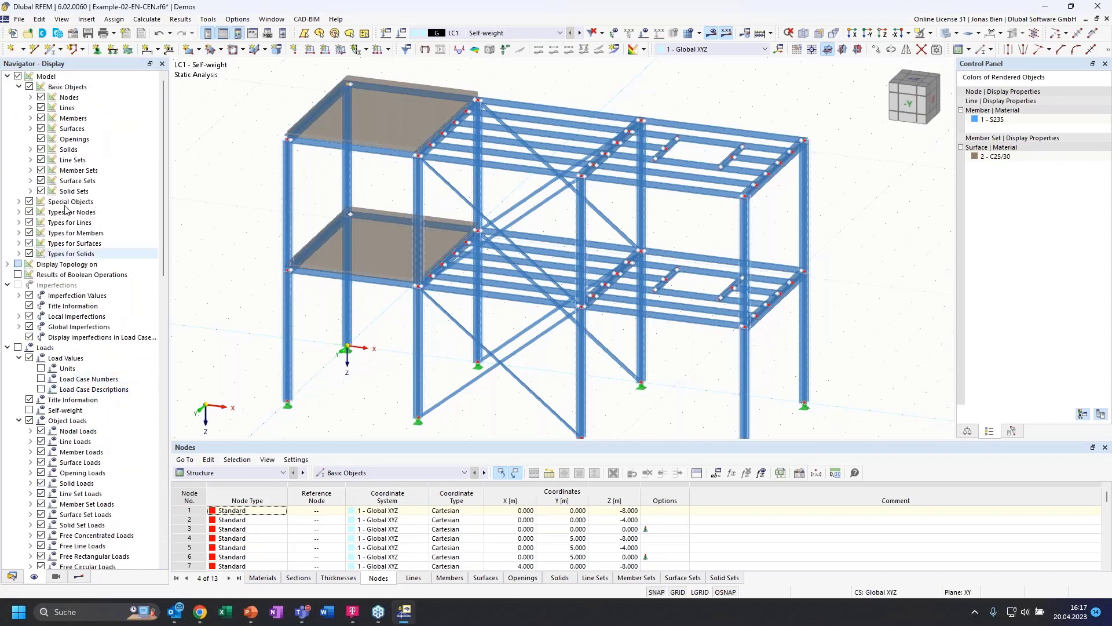
# Step: Hide the members and show them again, and do the same with the nodes
pyautogui.click(41, 117)
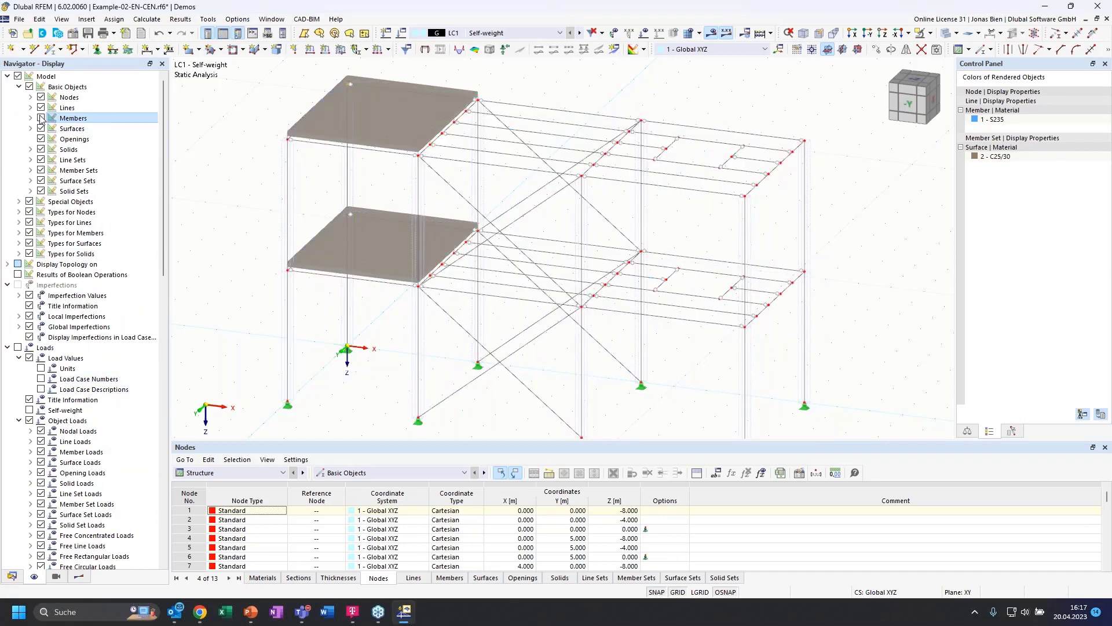
pyautogui.click(41, 117)
pyautogui.click(41, 97)
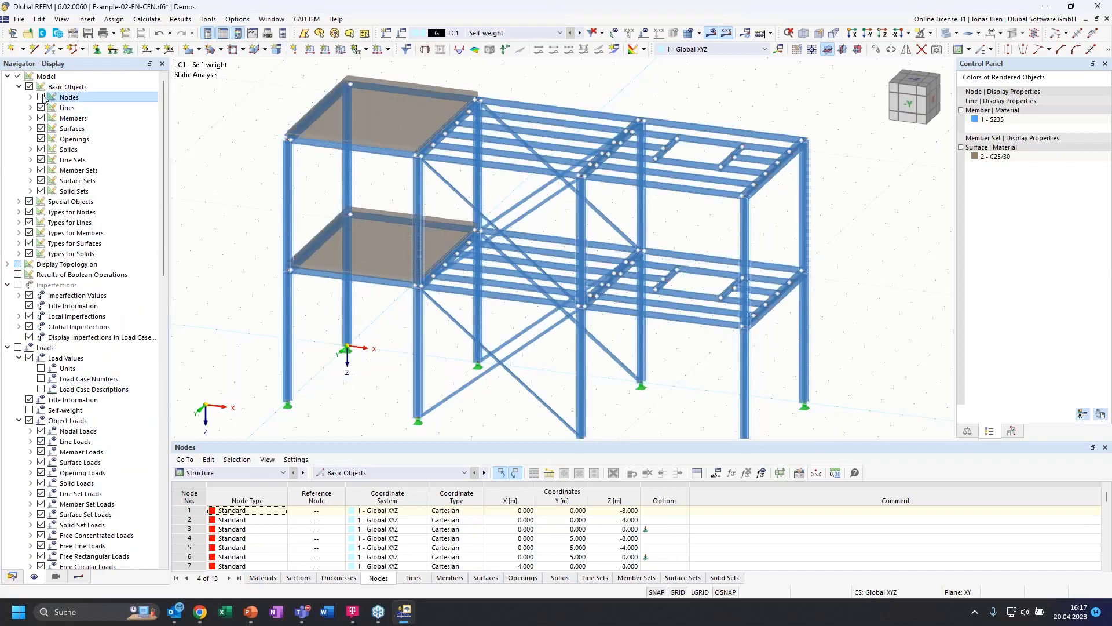
pyautogui.click(41, 97)
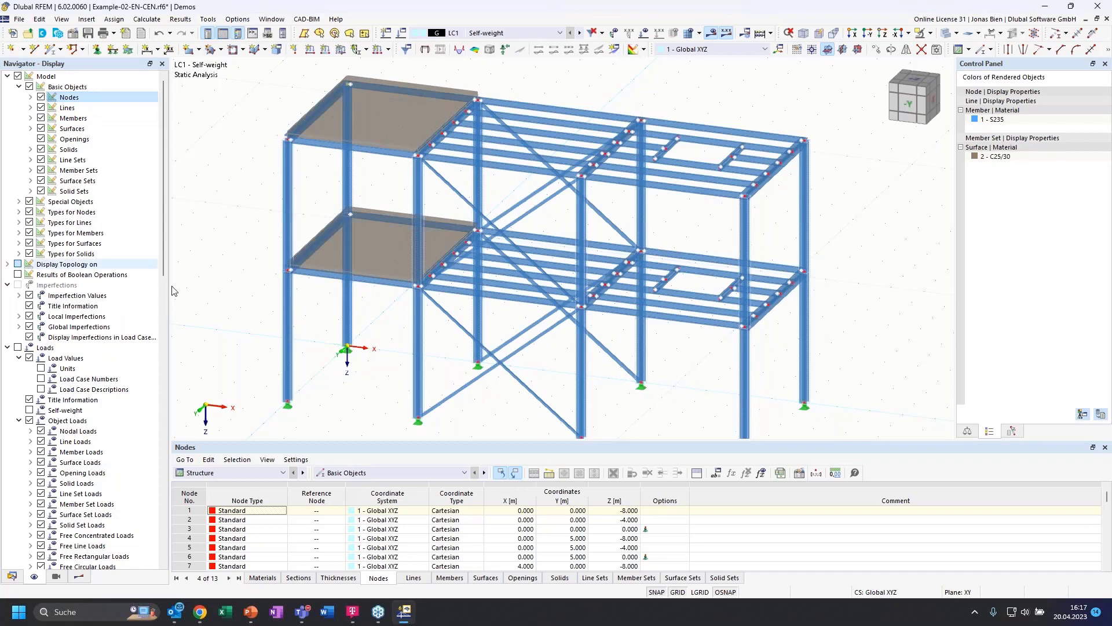
# Step: Check the detailed display options for members, collapse them, and look through the remaining display categories
pyautogui.click(30, 119)
pyautogui.click(42, 170)
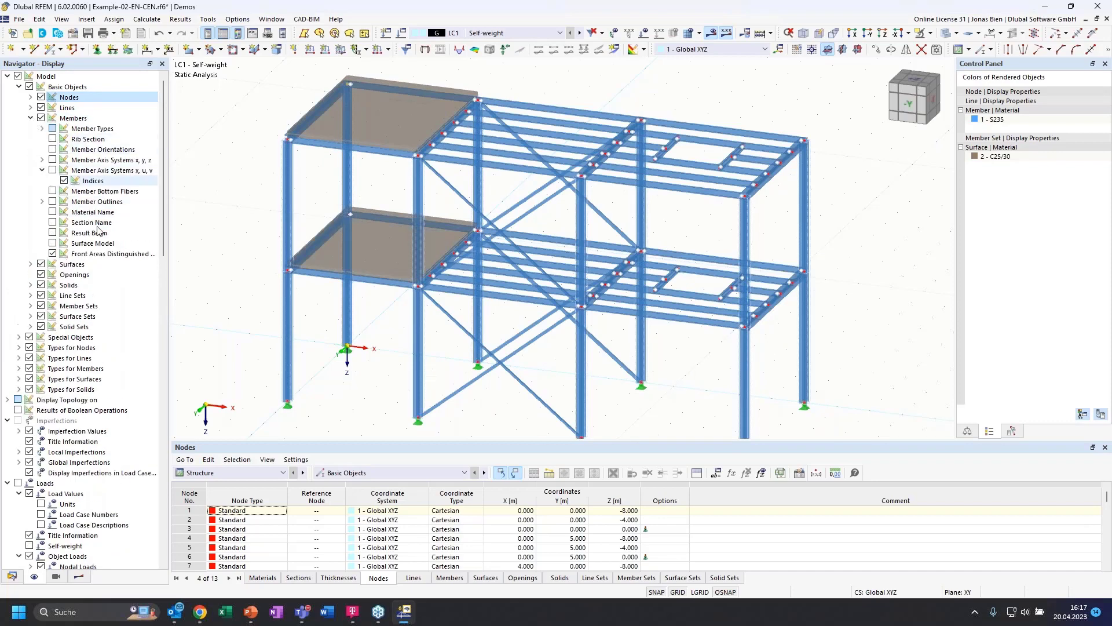
pyautogui.click(31, 119)
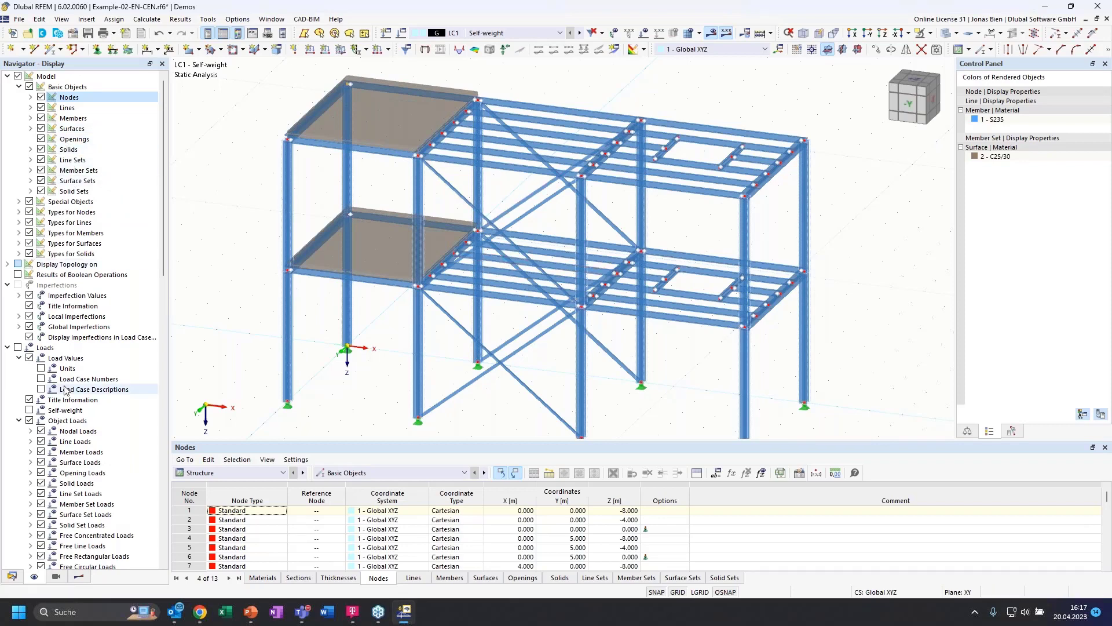
pyautogui.scroll(-8, 65, 458)
pyautogui.scroll(8, 65, 460)
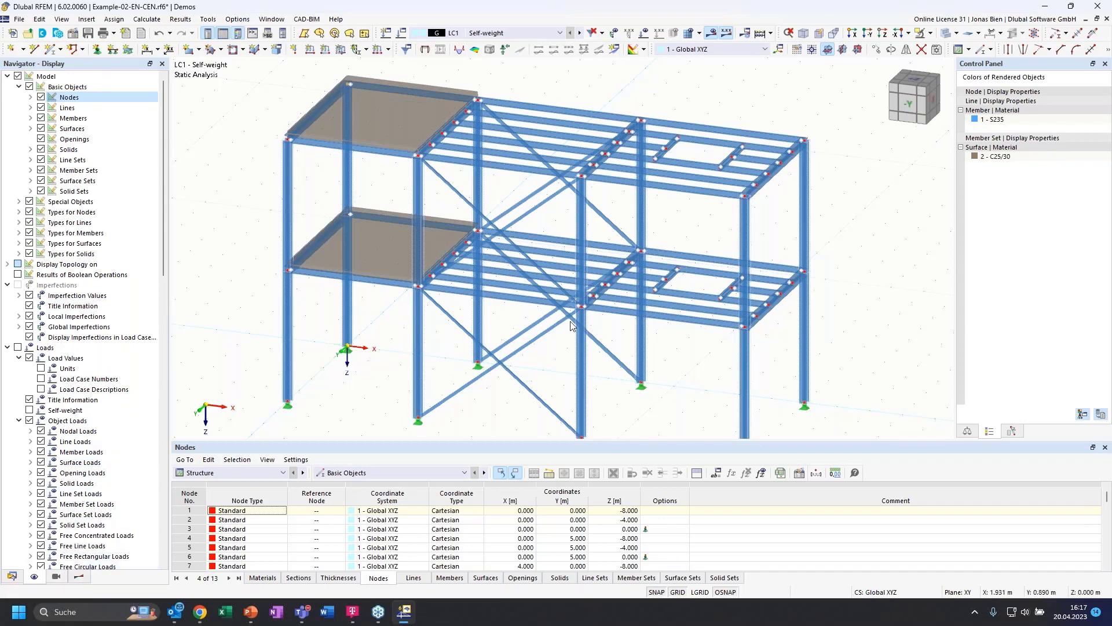
# Step: Use the generated visibilities in the views navigator to show only the members with section HE 220 B
pyautogui.keyDown('ctrl'); pyautogui.moveTo(696, 358); pyautogui.dragTo(667, 353, button='middle'); pyautogui.keyUp('ctrl')
pyautogui.scroll(-1, 569, 263)
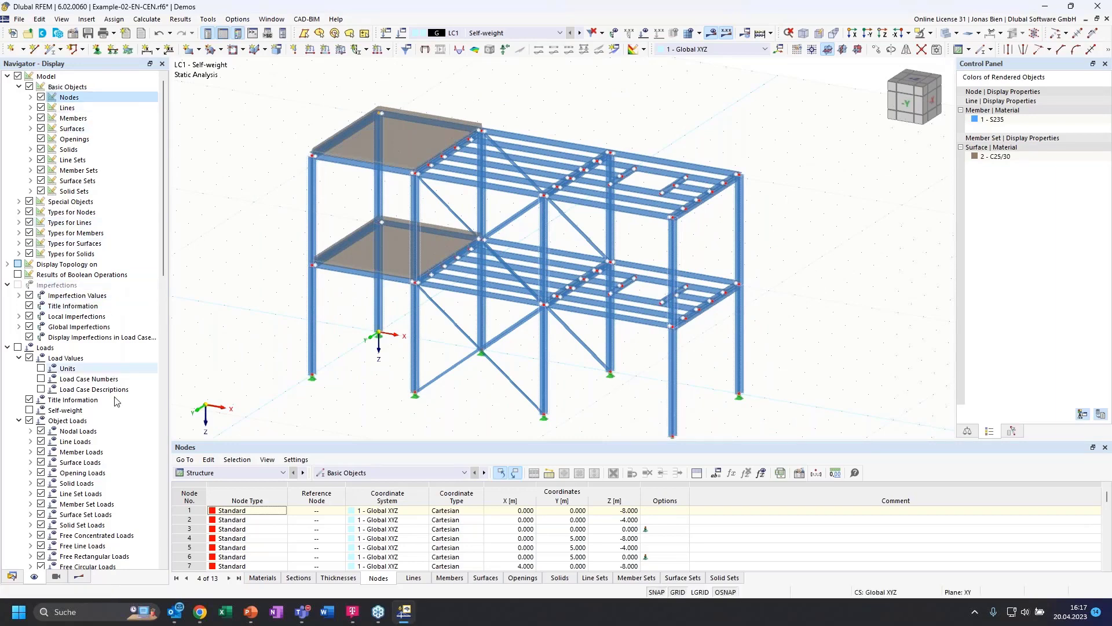
pyautogui.click(67, 576)
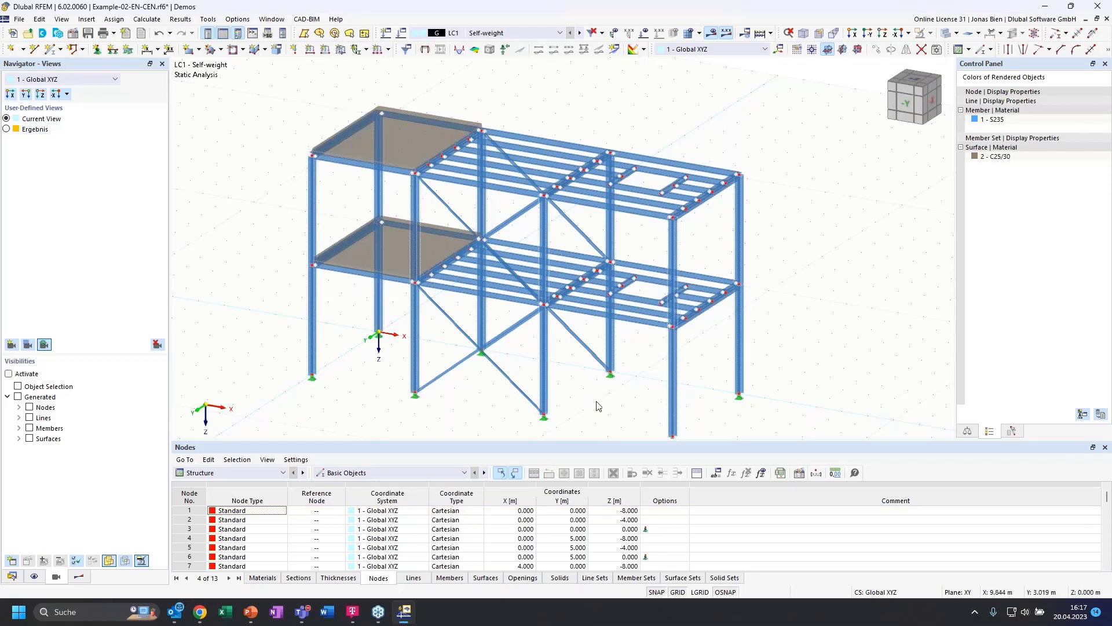
pyautogui.keyDown('ctrl'); pyautogui.moveTo(599, 406); pyautogui.dragTo(536, 345, button='middle'); pyautogui.keyUp('ctrl')
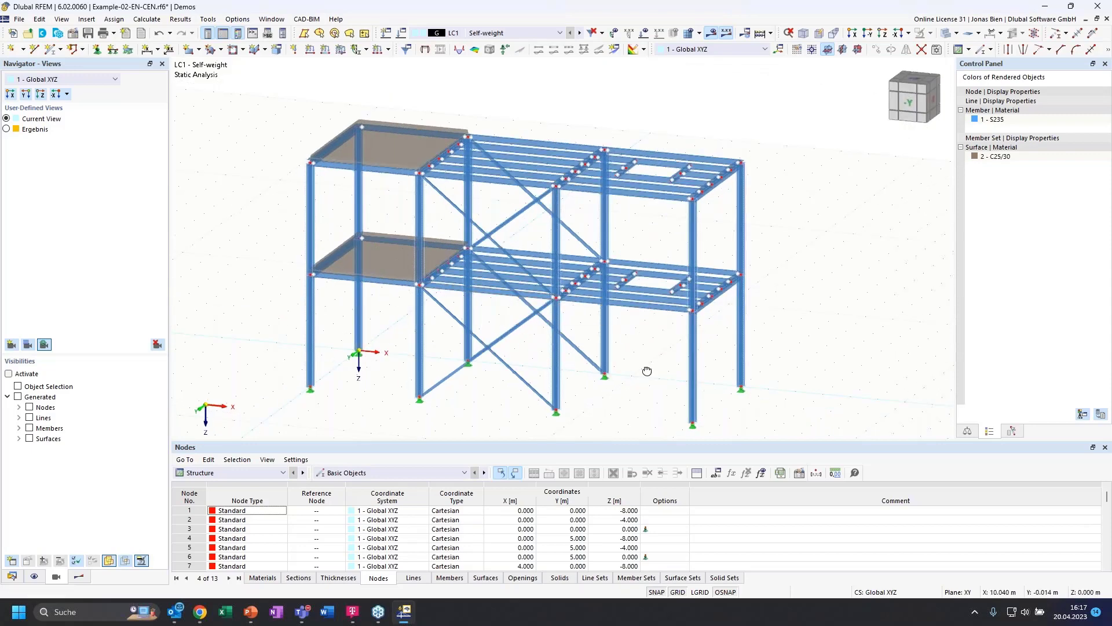
pyautogui.keyDown('ctrl'); pyautogui.moveTo(513, 305); pyautogui.dragTo(521, 219, button='middle'); pyautogui.keyUp('ctrl')
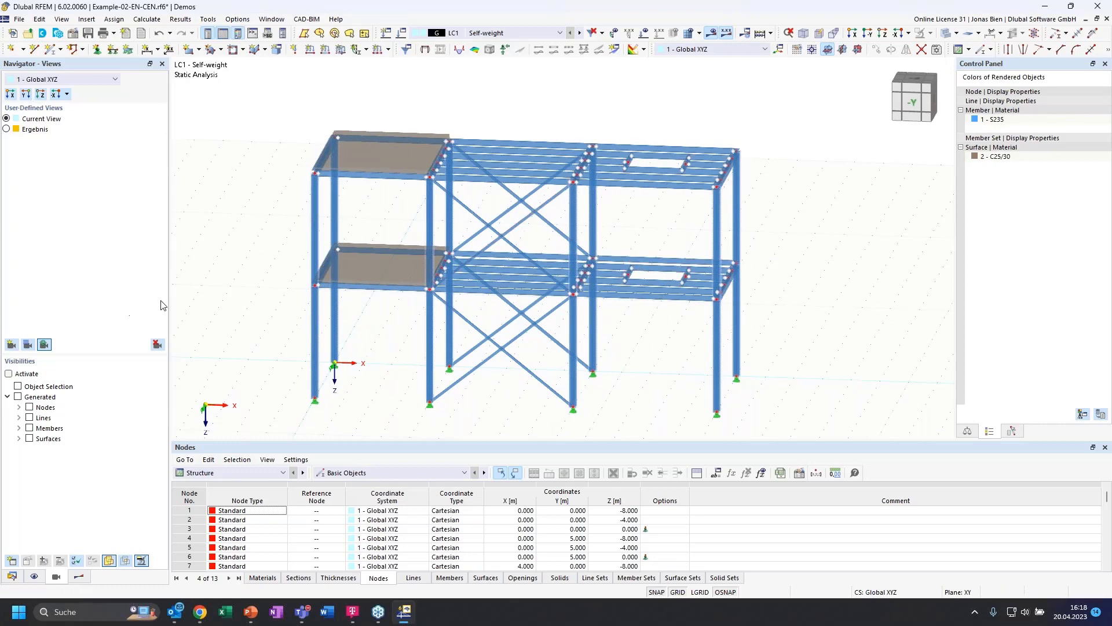
pyautogui.keyDown('ctrl'); pyautogui.moveTo(653, 235); pyautogui.dragTo(645, 246, button='middle'); pyautogui.keyUp('ctrl')
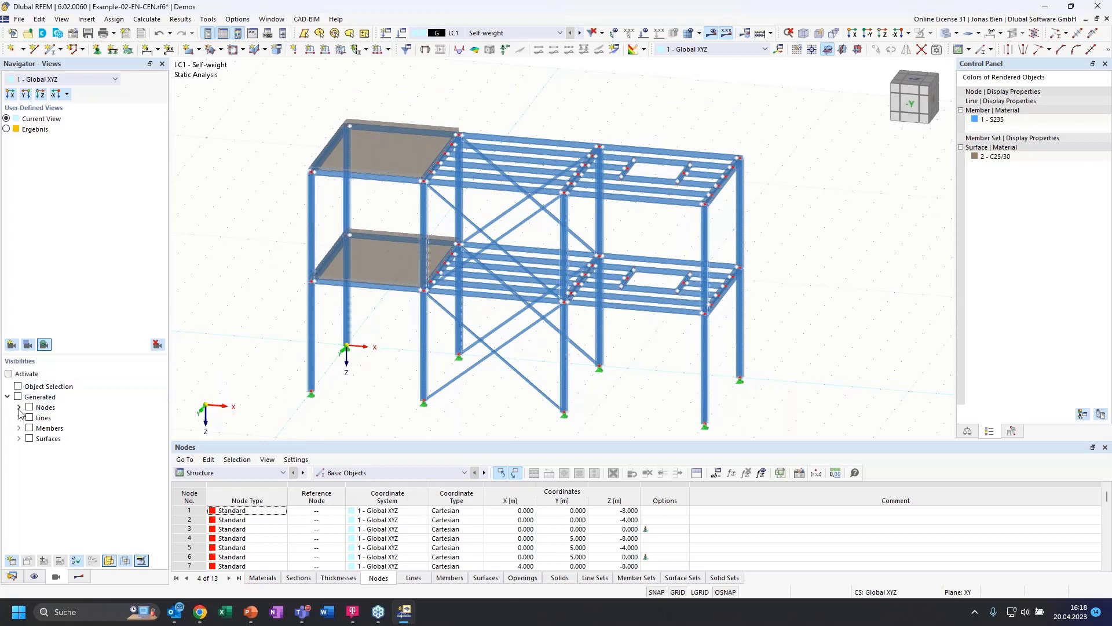
pyautogui.click(19, 429)
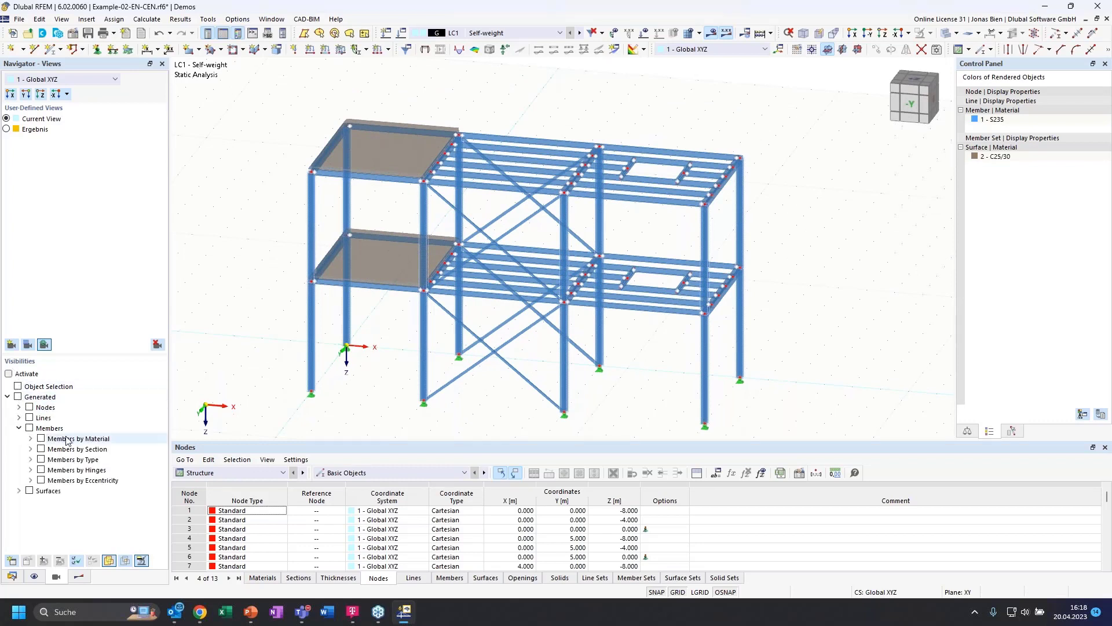
pyautogui.click(30, 450)
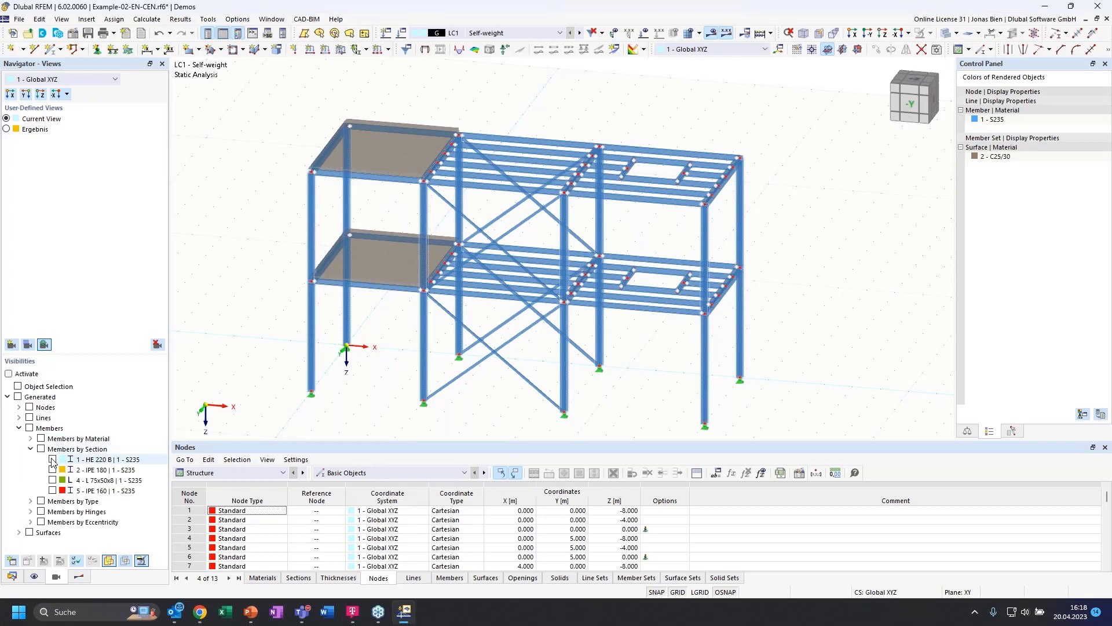
pyautogui.click(52, 461)
pyautogui.click(53, 459)
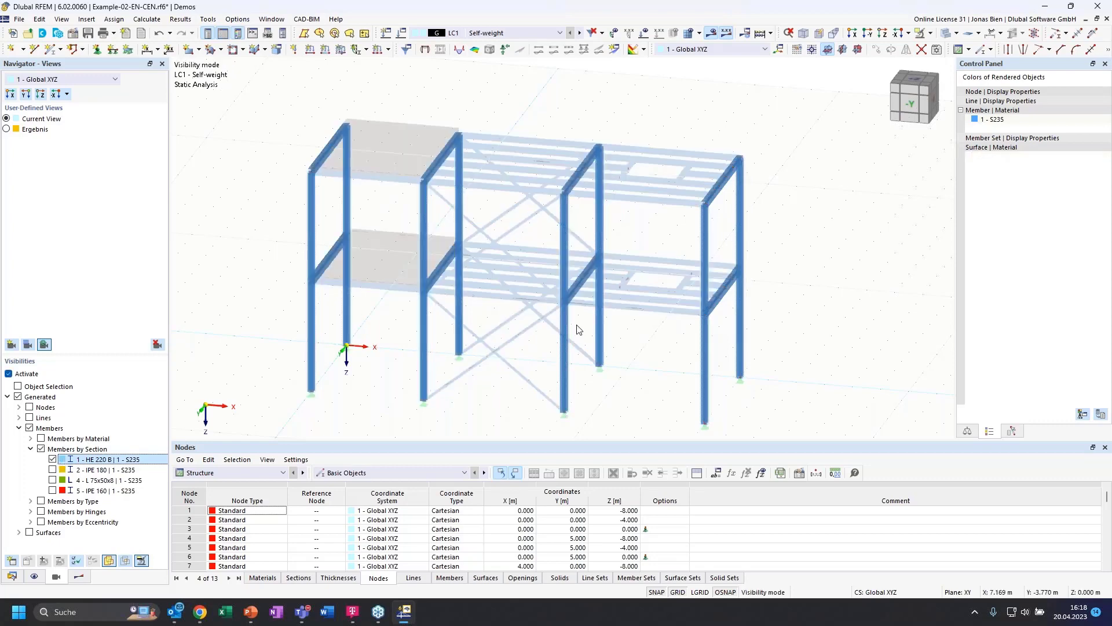
# Step: Add the members of type Tension to the visible objects
pyautogui.keyDown('ctrl'); pyautogui.moveTo(816, 270); pyautogui.dragTo(736, 269, button='middle'); pyautogui.keyUp('ctrl')
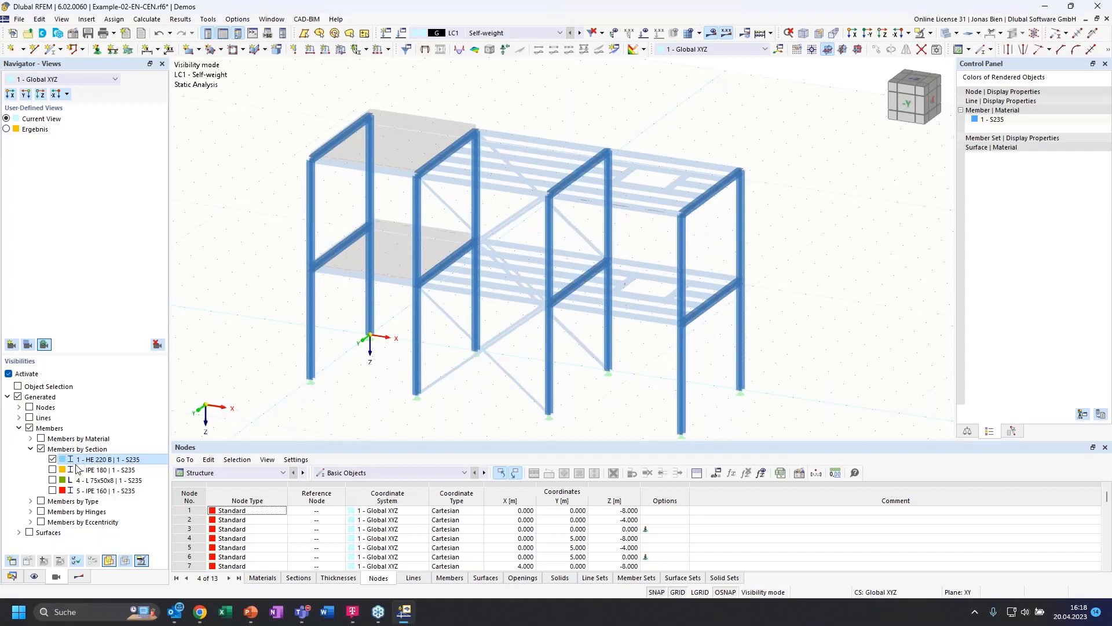
pyautogui.click(31, 502)
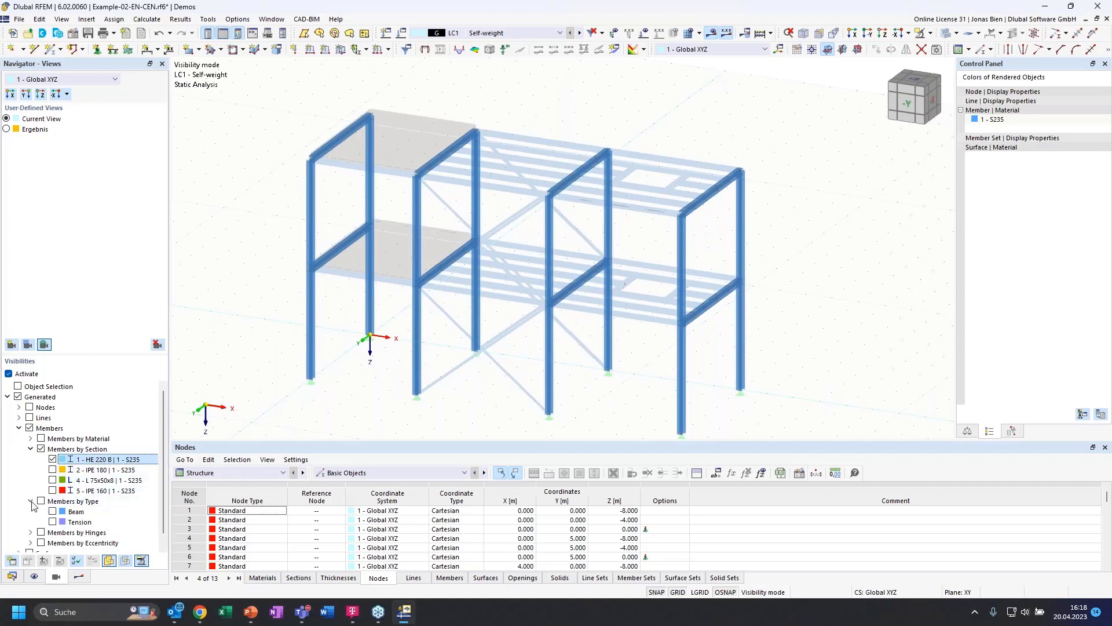
pyautogui.click(53, 521)
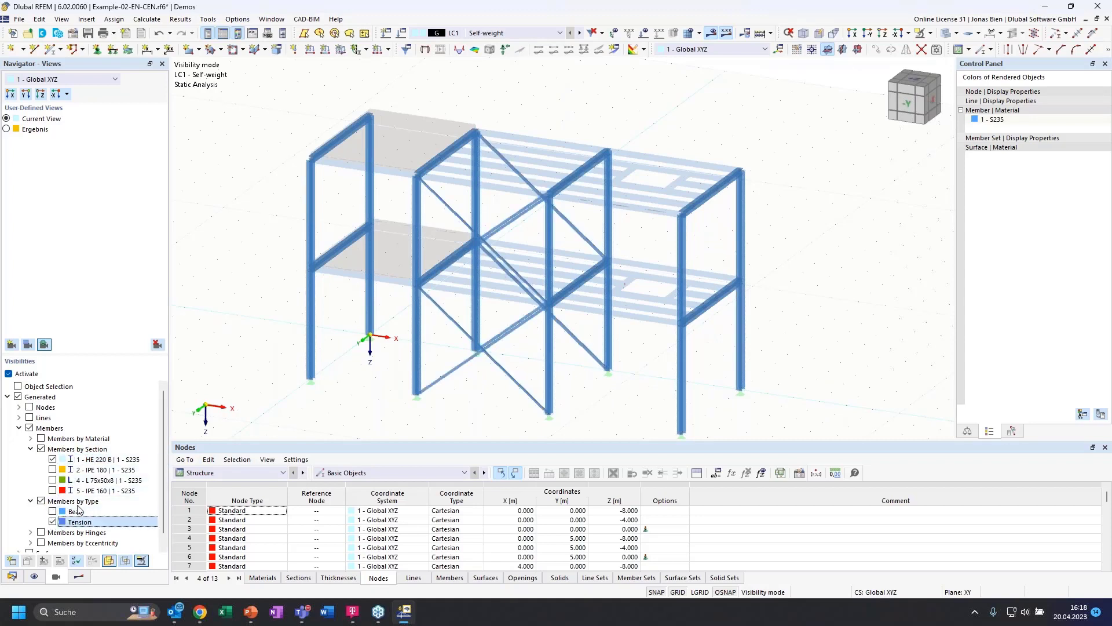
# Step: Select the whole structure with a window in visibility mode and clear the selection
pyautogui.keyDown('ctrl'); pyautogui.moveTo(485, 270); pyautogui.dragTo(377, 371, button='middle'); pyautogui.keyUp('ctrl')
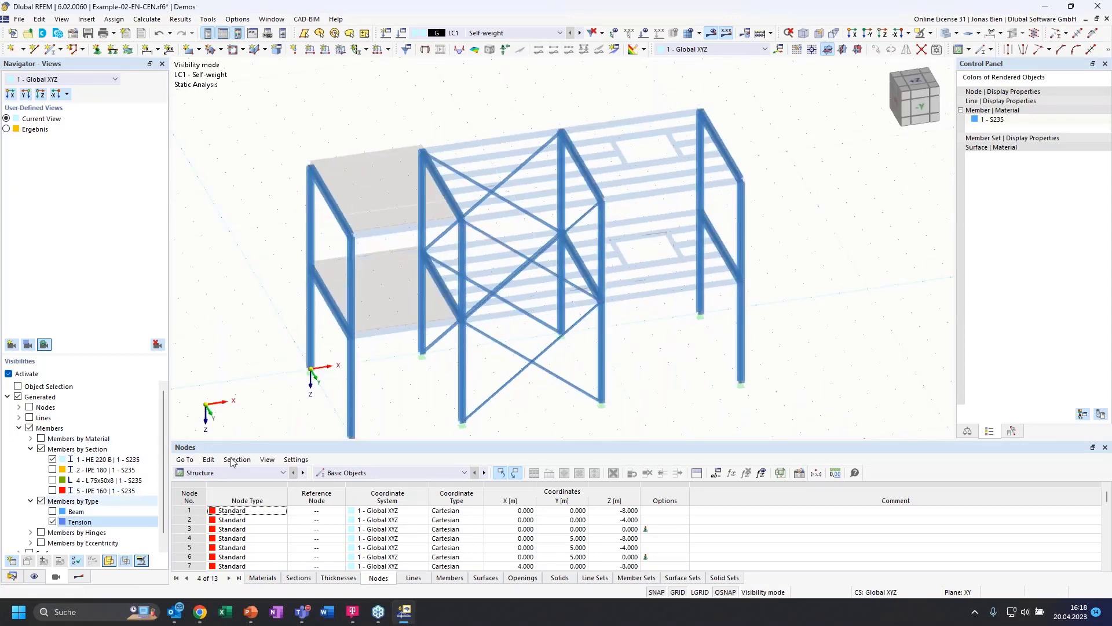
pyautogui.keyDown('ctrl'); pyautogui.moveTo(673, 248); pyautogui.dragTo(563, 123, button='middle'); pyautogui.keyUp('ctrl')
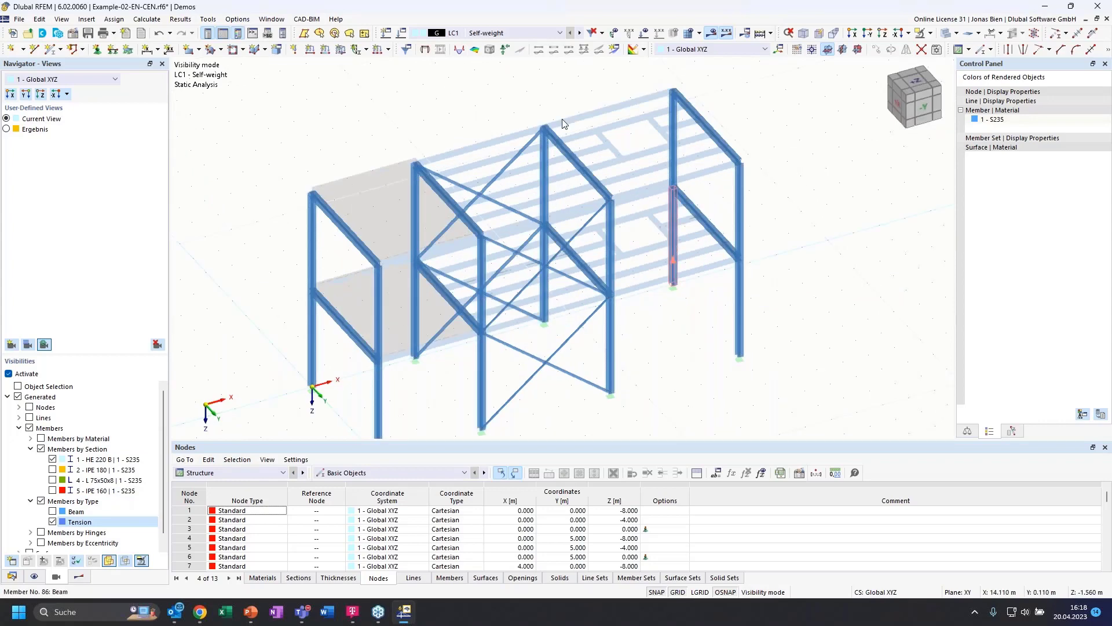
pyautogui.scroll(-1, 631, 252)
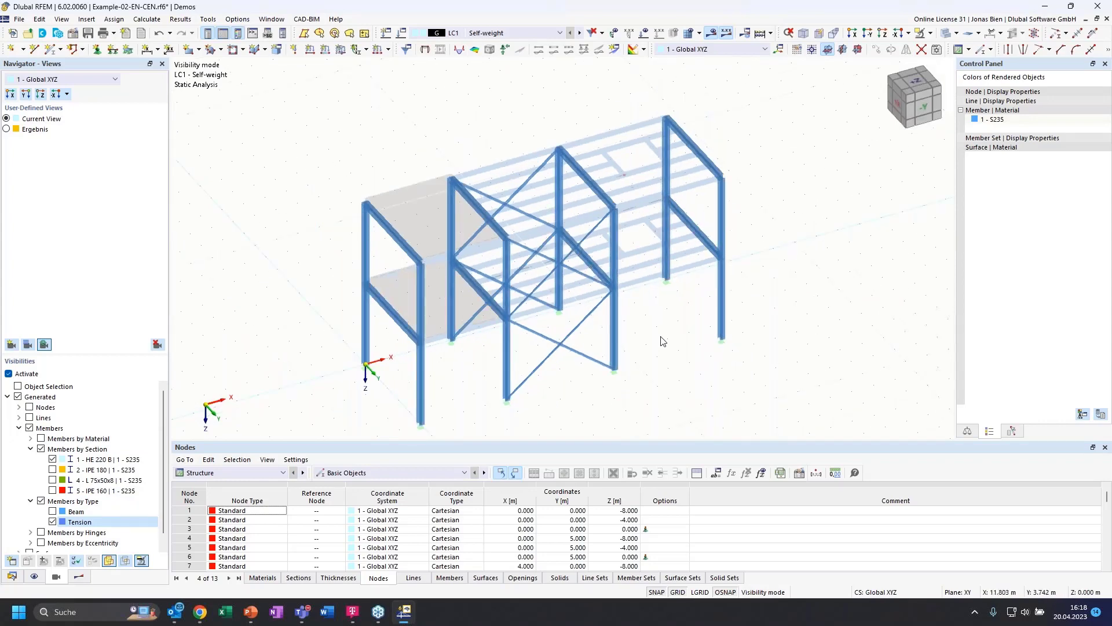
pyautogui.moveTo(661, 337); pyautogui.dragTo(667, 307, button='middle')
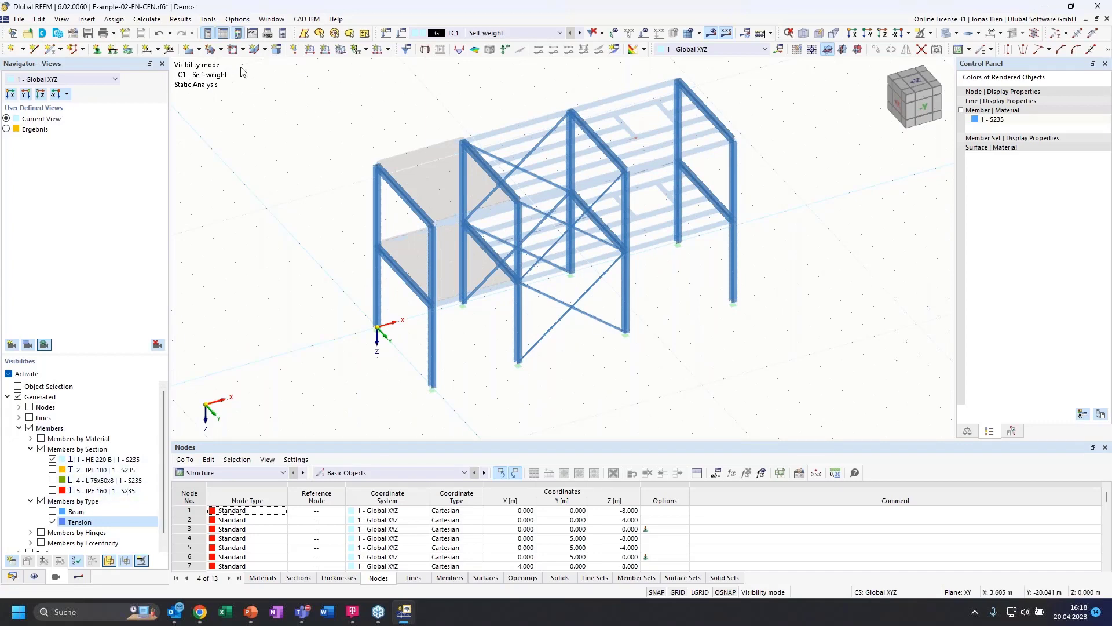
pyautogui.moveTo(241, 67); pyautogui.dragTo(871, 397)
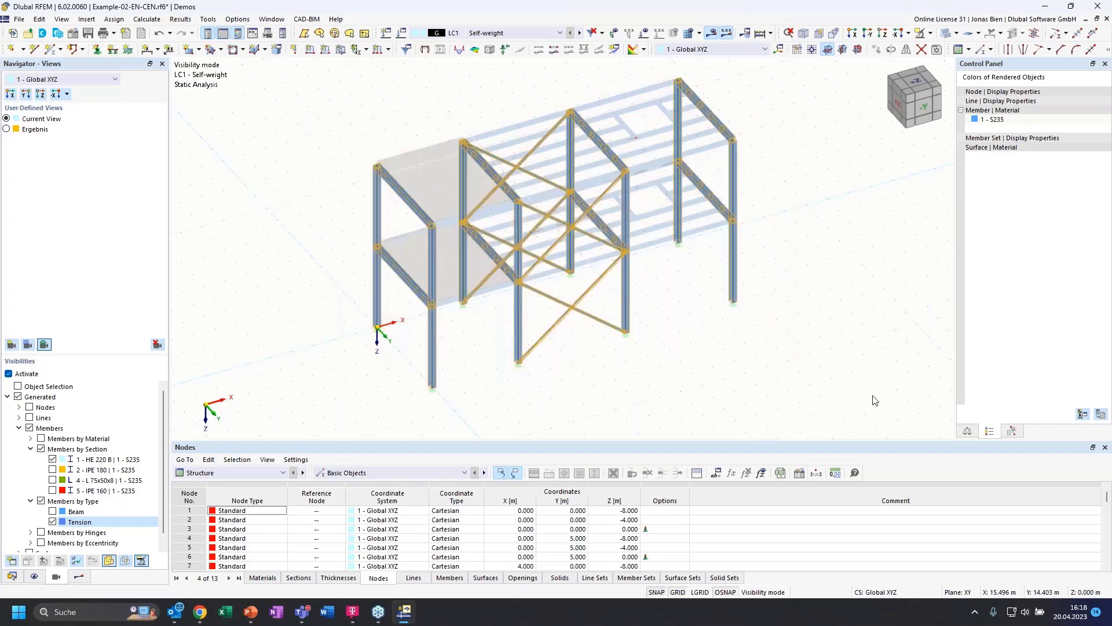
pyautogui.click(657, 360)
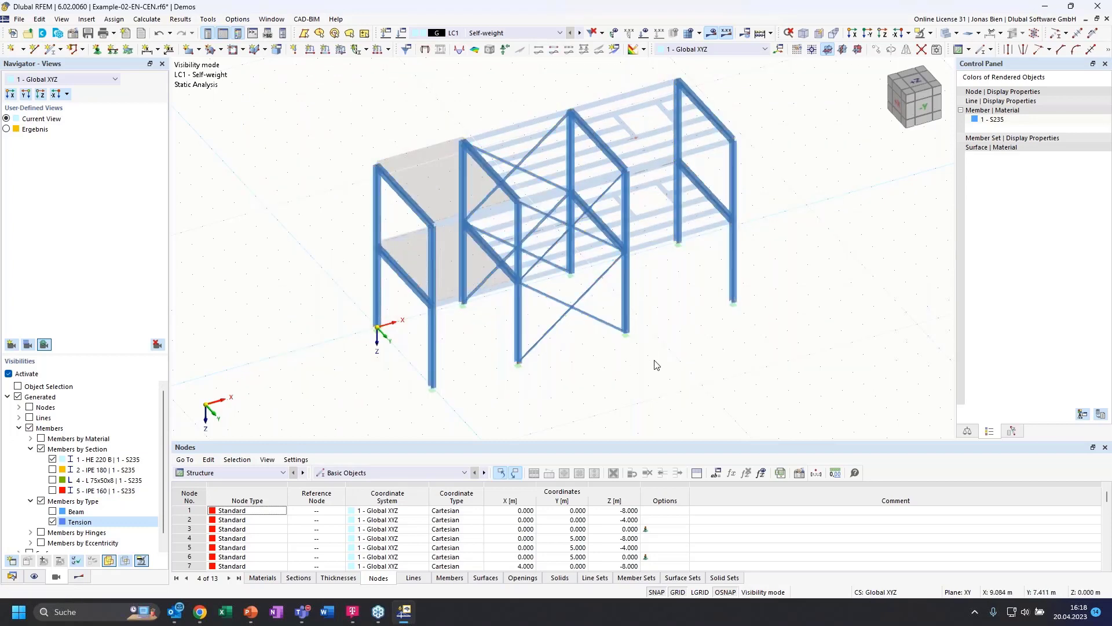
# Step: Open the results navigator and view its categories for deformations, members, surfaces and support reactions
pyautogui.click(79, 577)
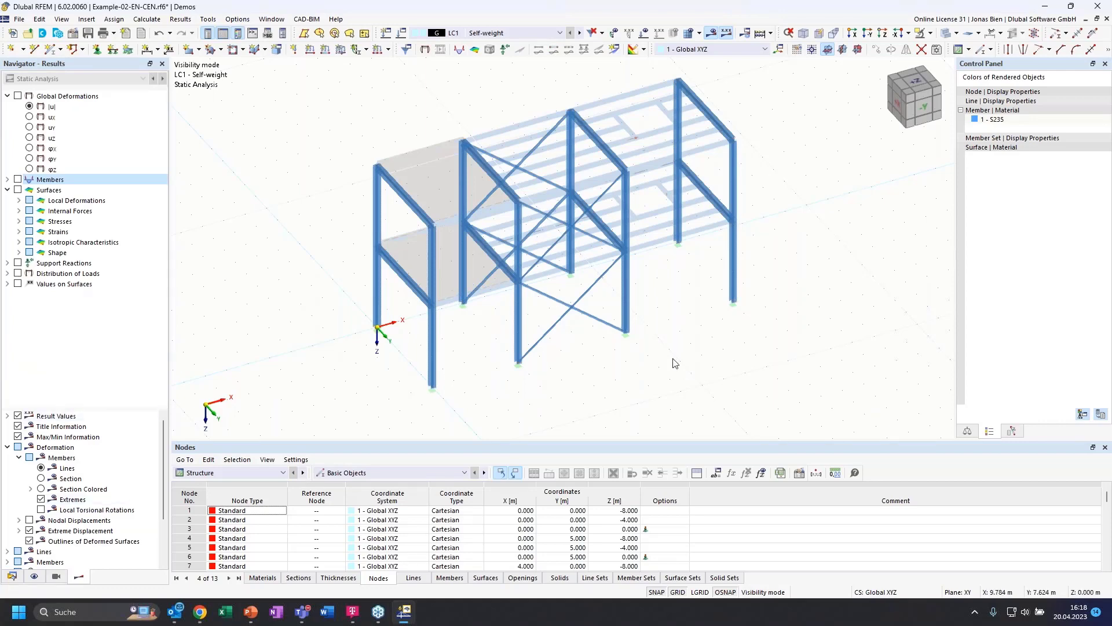
pyautogui.moveTo(675, 364); pyautogui.dragTo(475, 335, button='middle')
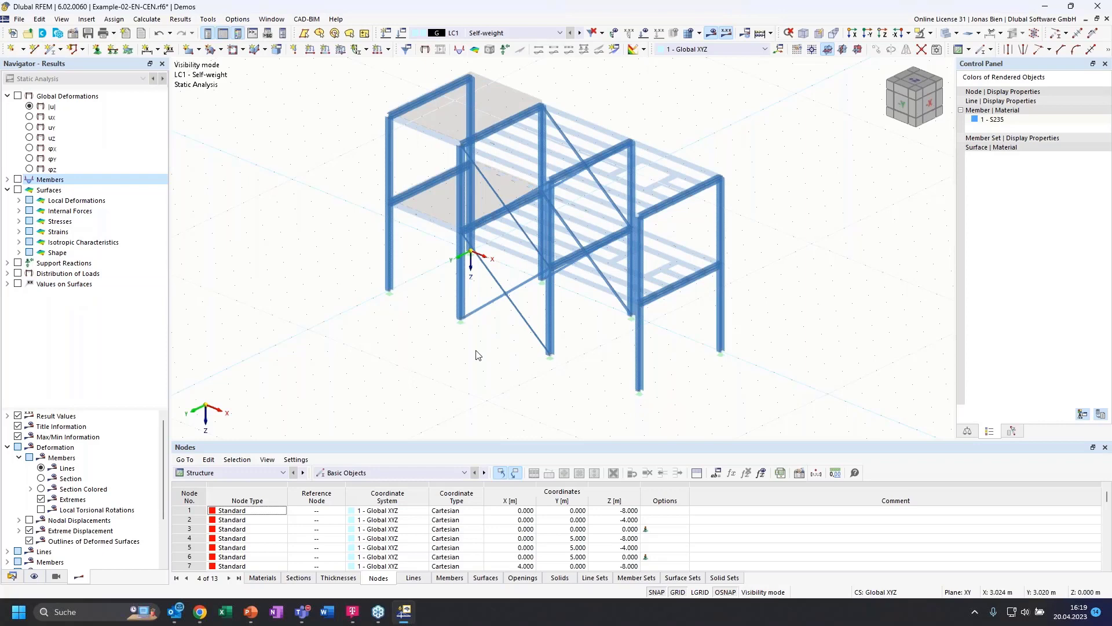
pyautogui.keyDown('ctrl'); pyautogui.moveTo(478, 351); pyautogui.dragTo(498, 344, button='middle'); pyautogui.keyUp('ctrl')
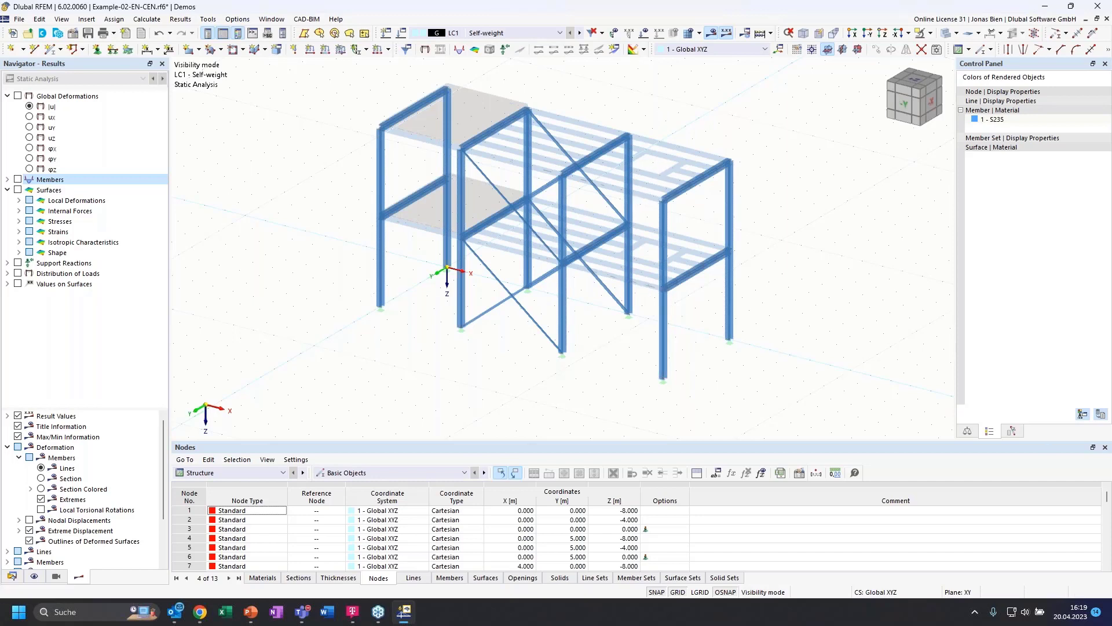
# Step: Inspect the lower outer column beside the slab bay and bring up its member information
pyautogui.hotkey('alt', 'Tab')
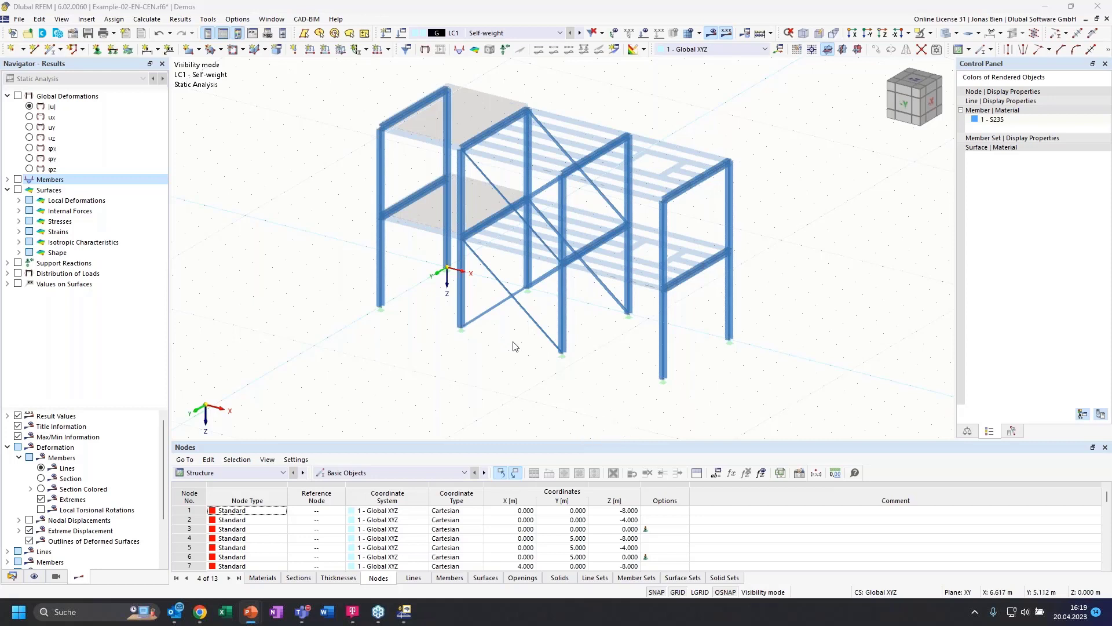
pyautogui.keyDown('ctrl'); pyautogui.moveTo(513, 342); pyautogui.dragTo(520, 343, button='middle'); pyautogui.keyUp('ctrl')
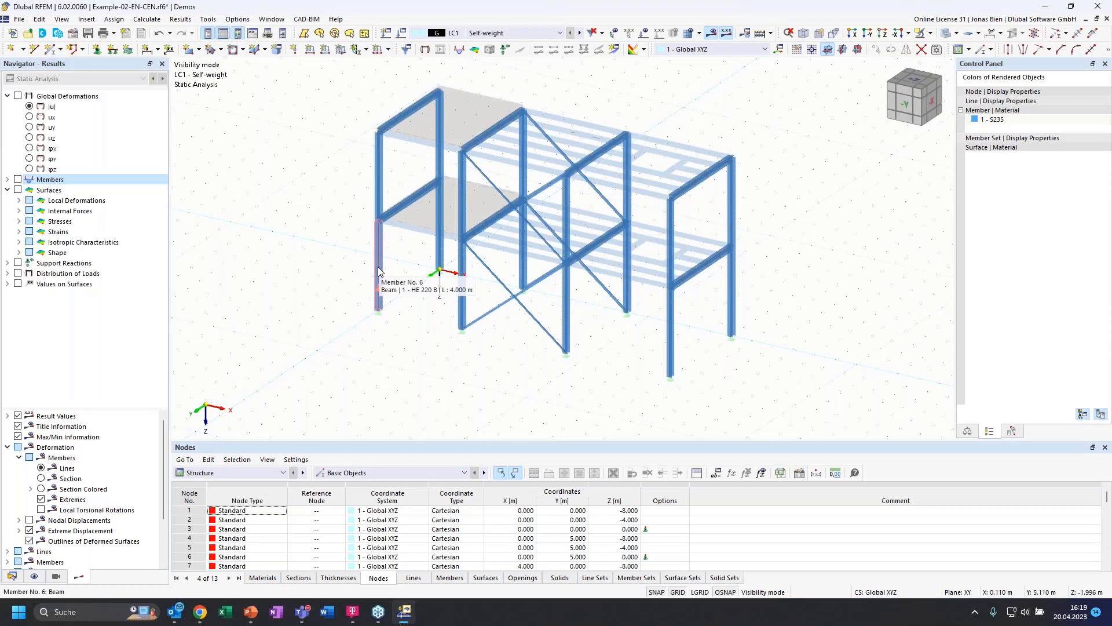
pyautogui.scroll(4, 377, 262)
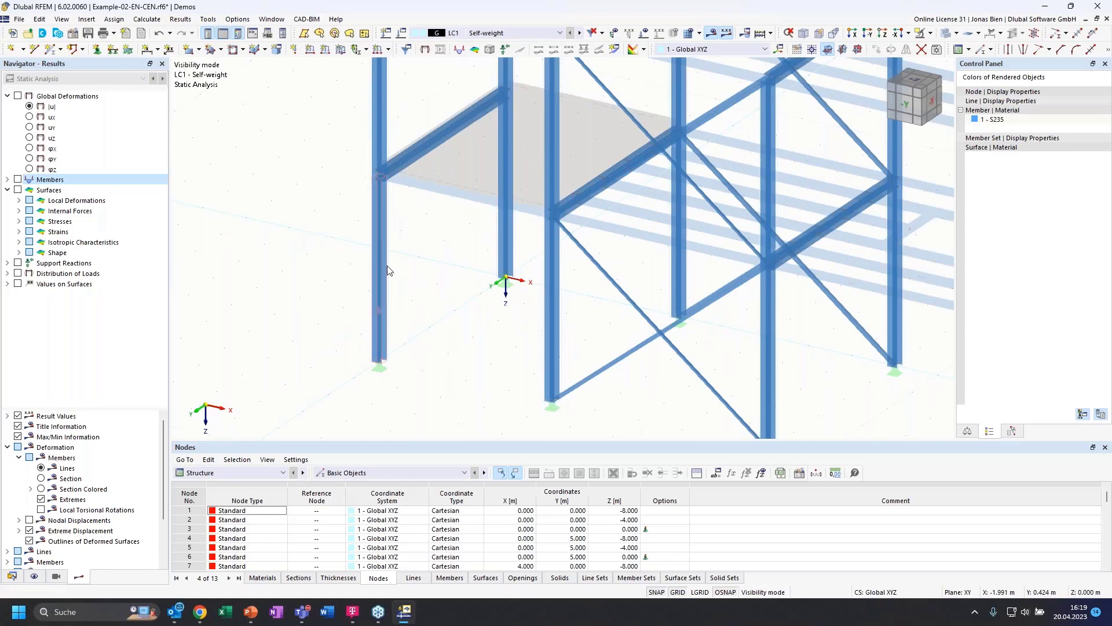
pyautogui.moveTo(379, 266)
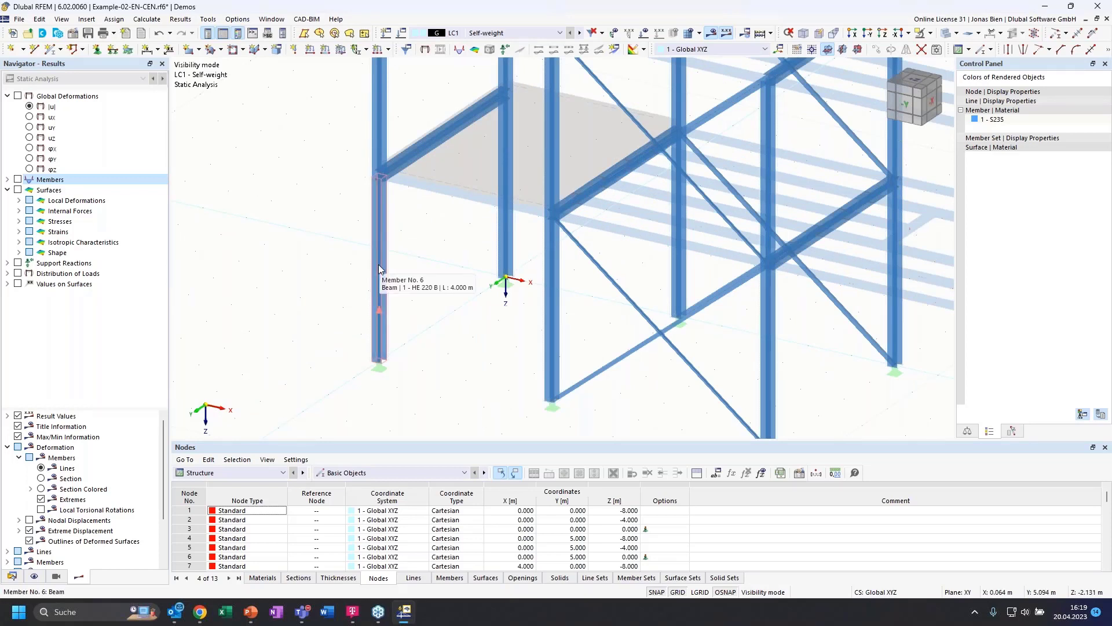
# Step: View the member properties of the lower outer column beside the slab bay and extend the selection to further columns
pyautogui.doubleClick(379, 268)
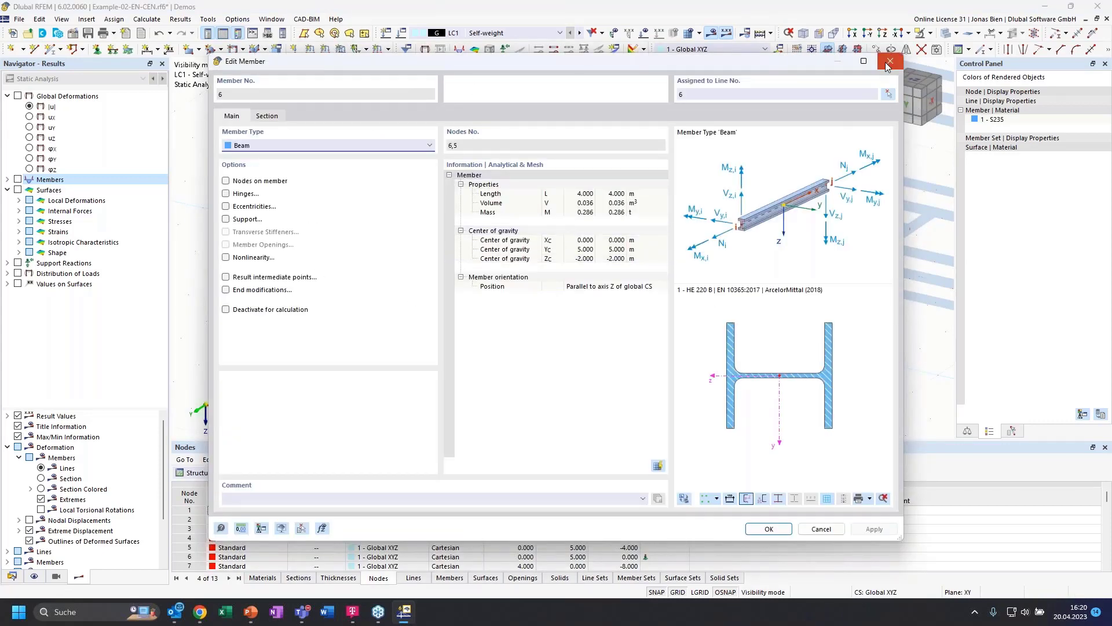
pyautogui.press('Escape')
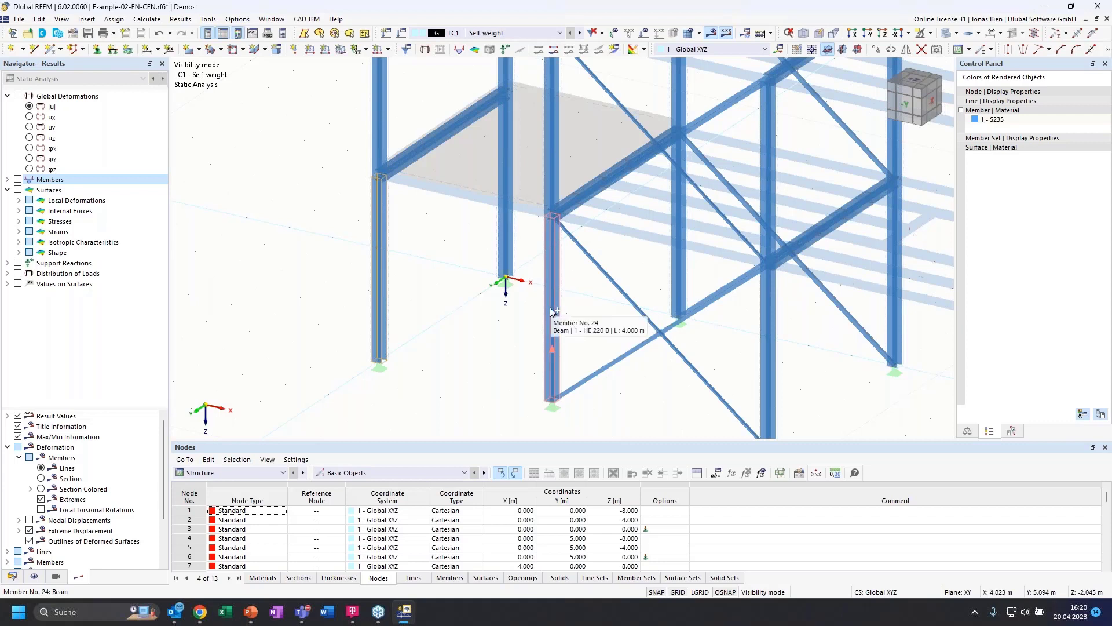
pyautogui.keyDown('ctrl'); pyautogui.click(504, 193); pyautogui.keyUp('ctrl')
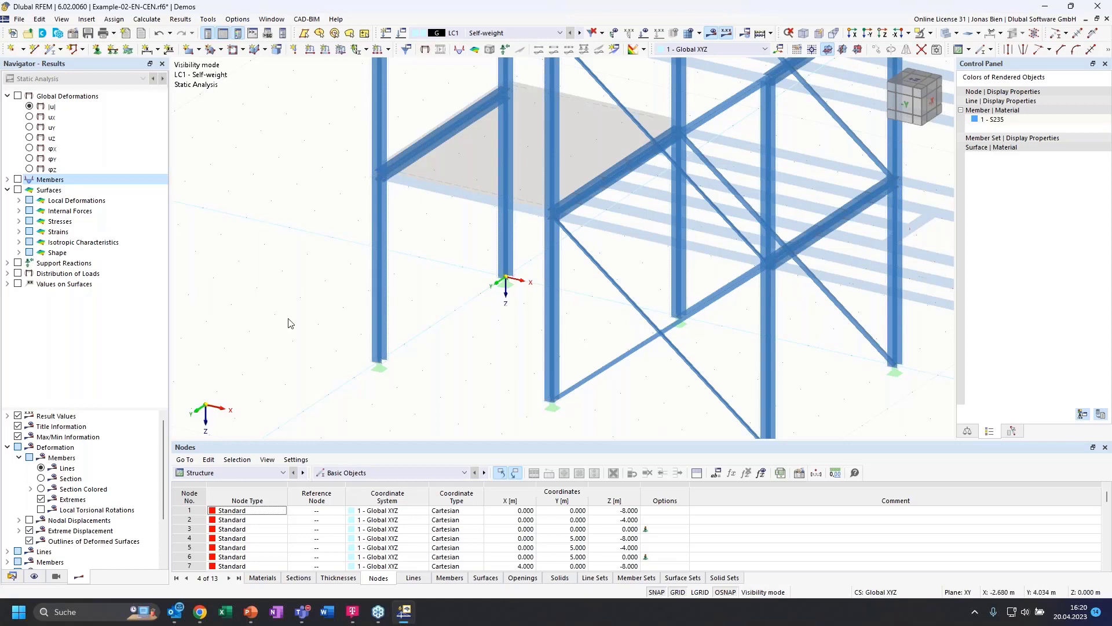
# Step: Try a window selection across the two lower outer columns of the slab bay and cancel visibility mode
pyautogui.moveTo(319, 330); pyautogui.dragTo(536, 221)
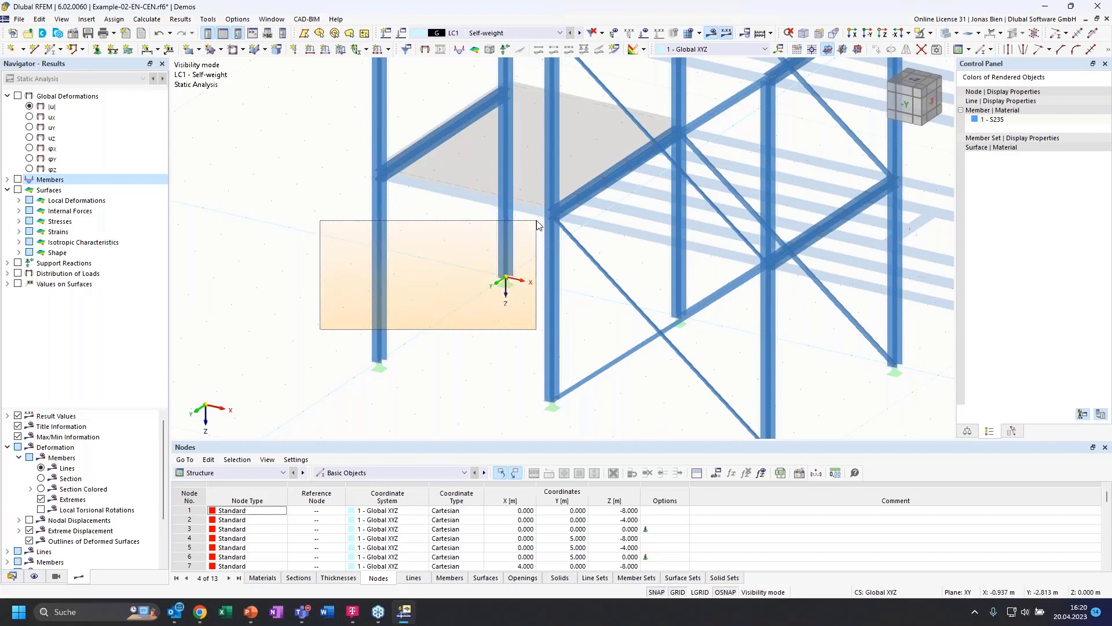
pyautogui.moveTo(536, 221); pyautogui.dragTo(535, 226)
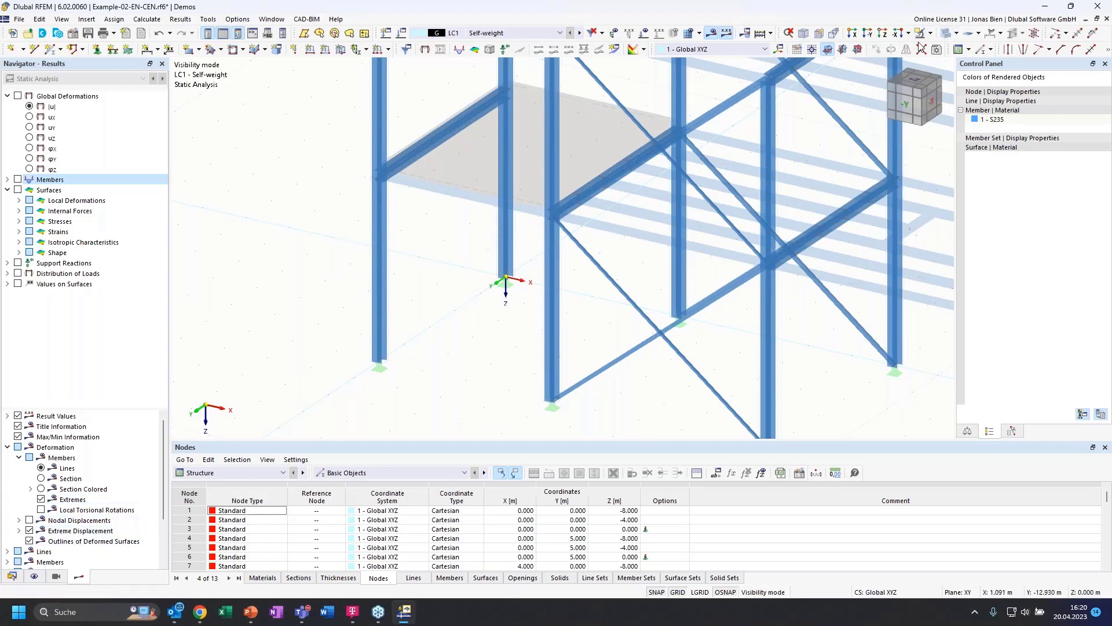
pyautogui.click(930, 33)
pyautogui.click(956, 93)
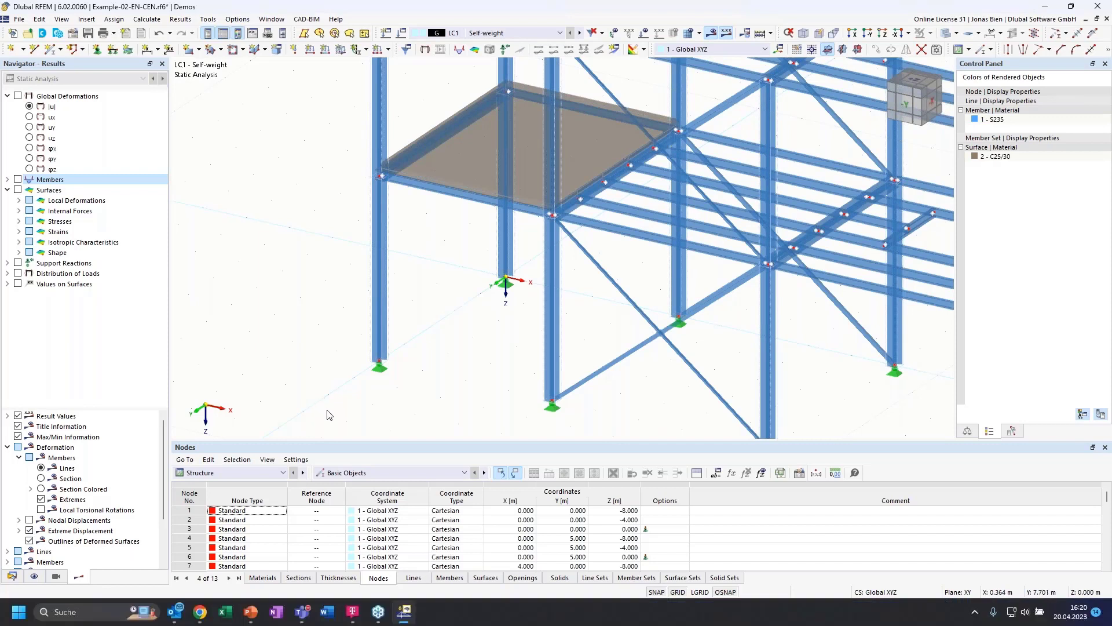
# Step: Select the two outer base supports of the slab bay with an enclosing window and add their columns with a crossing window
pyautogui.moveTo(326, 410); pyautogui.dragTo(534, 262)
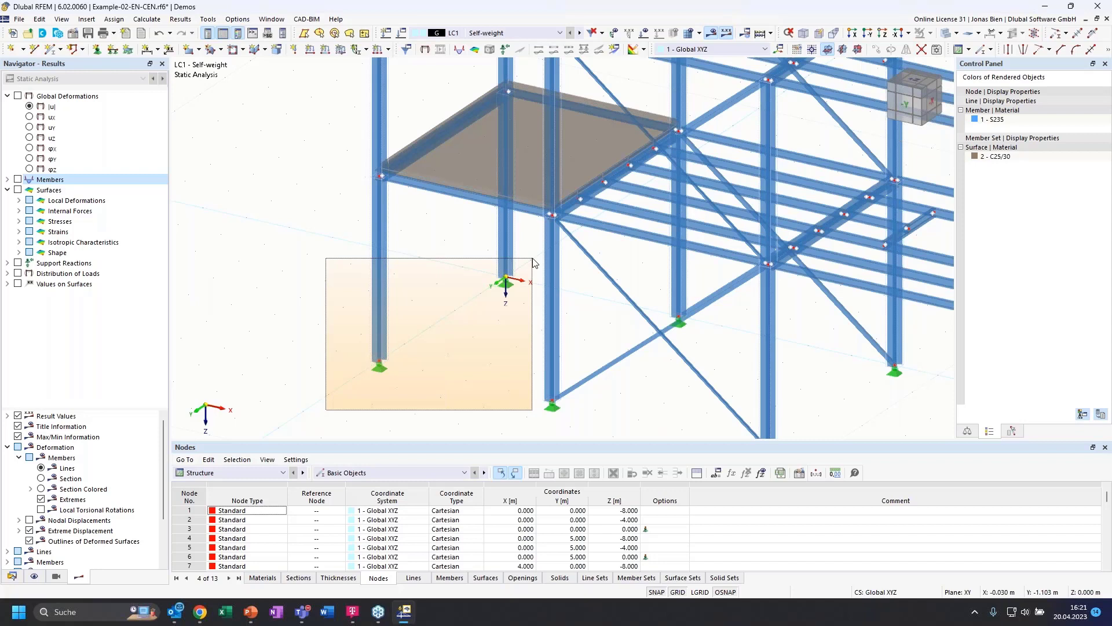
pyautogui.moveTo(533, 263); pyautogui.dragTo(532, 263)
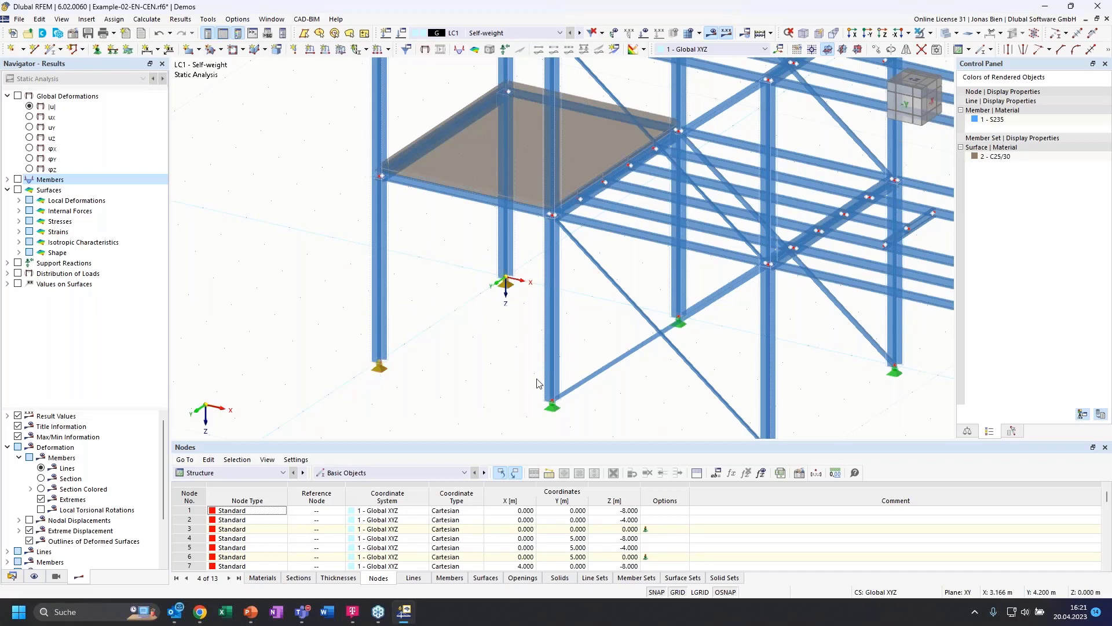
pyautogui.moveTo(536, 378); pyautogui.dragTo(360, 262)
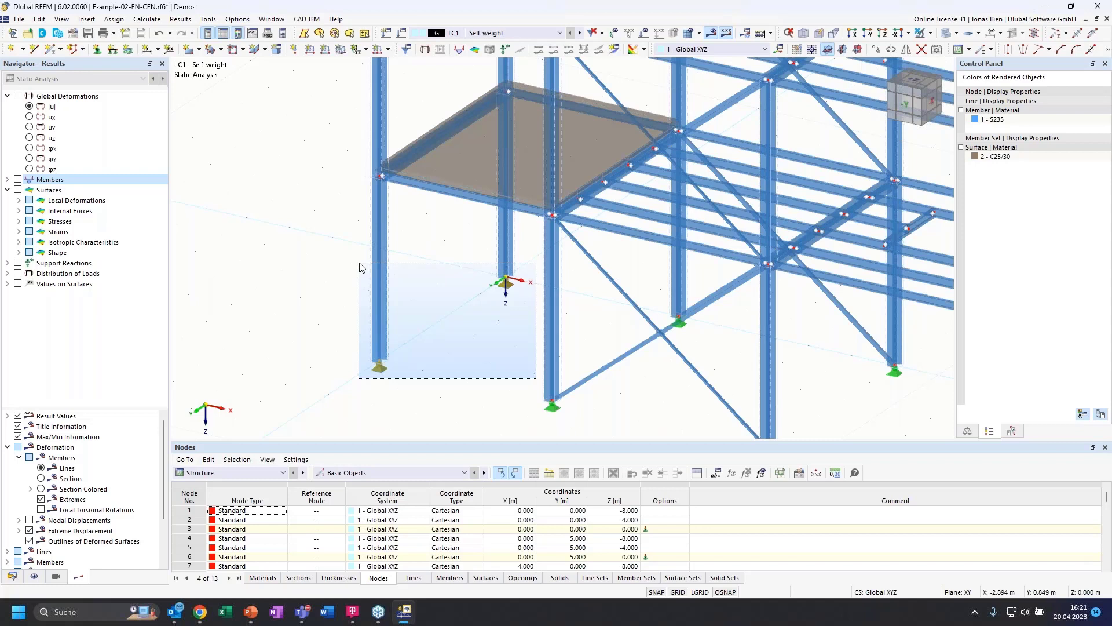
pyautogui.moveTo(360, 266); pyautogui.dragTo(360, 264)
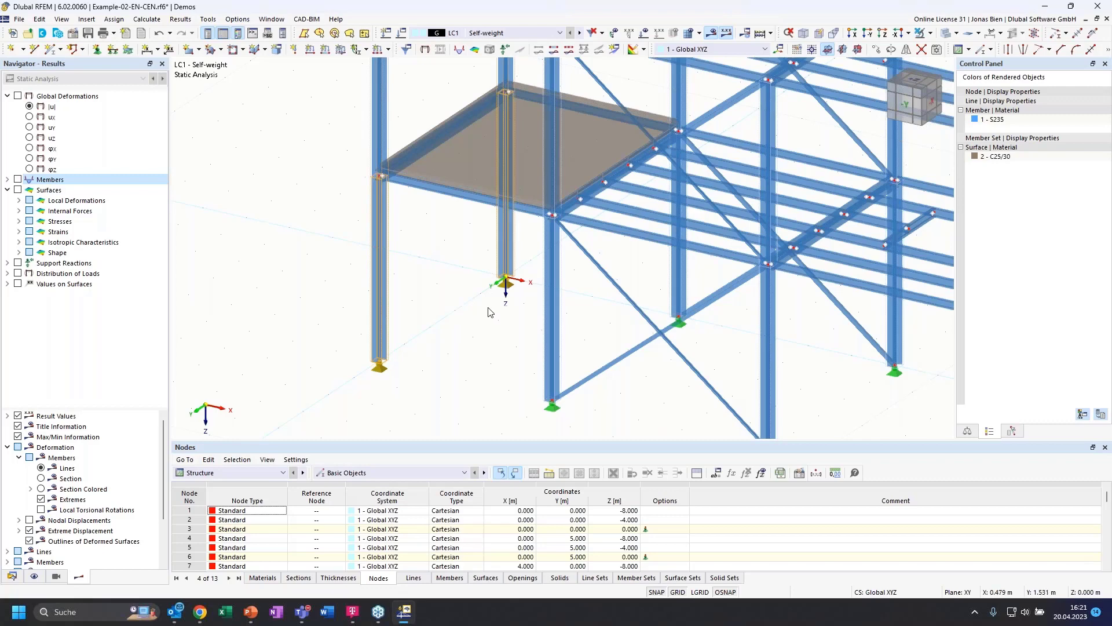
# Step: Zoom out to the whole frame and rotate the view to see the structure from its other long side
pyautogui.scroll(-5, 490, 314)
pyautogui.scroll(5, 489, 317)
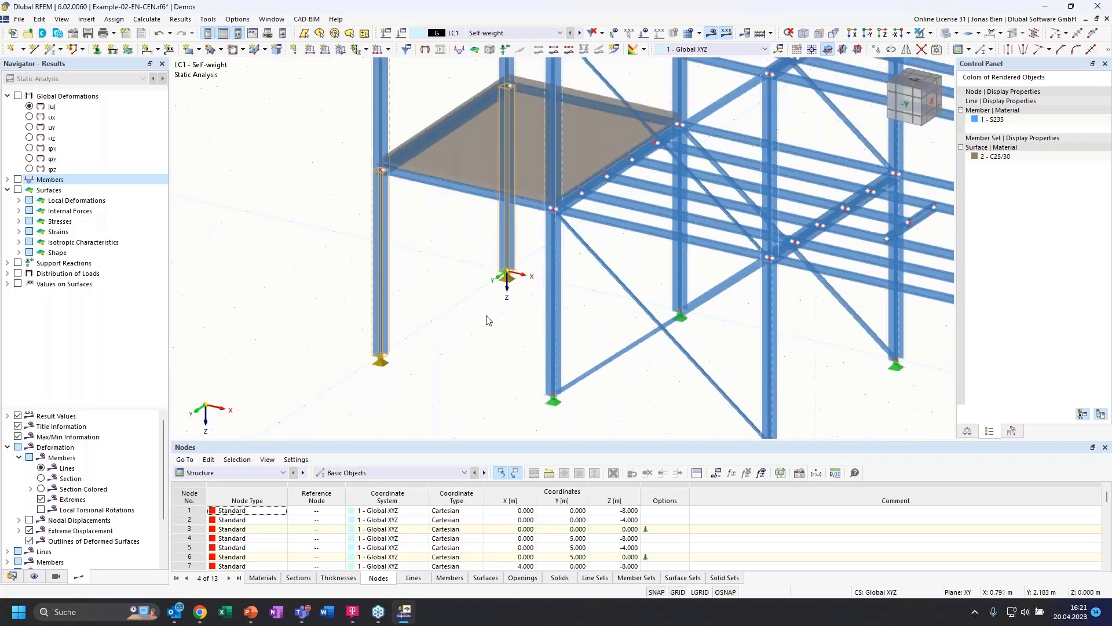
pyautogui.scroll(-5, 486, 320)
pyautogui.scroll(5, 488, 320)
pyautogui.scroll(-5, 489, 320)
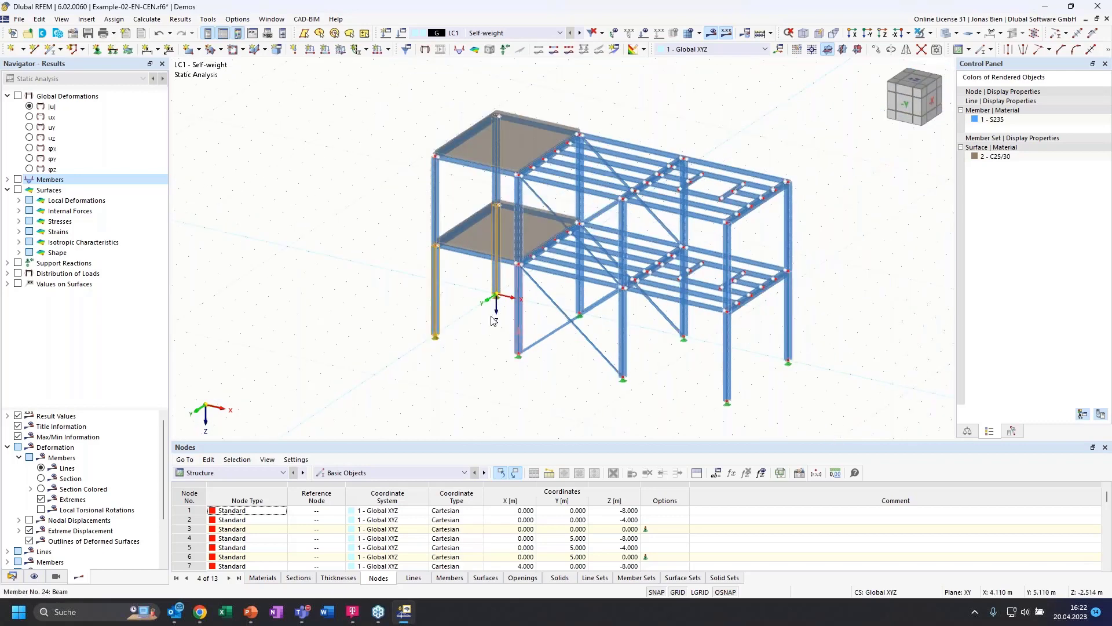
pyautogui.keyDown('ctrl'); pyautogui.moveTo(483, 321); pyautogui.dragTo(492, 294, button='middle'); pyautogui.keyUp('ctrl')
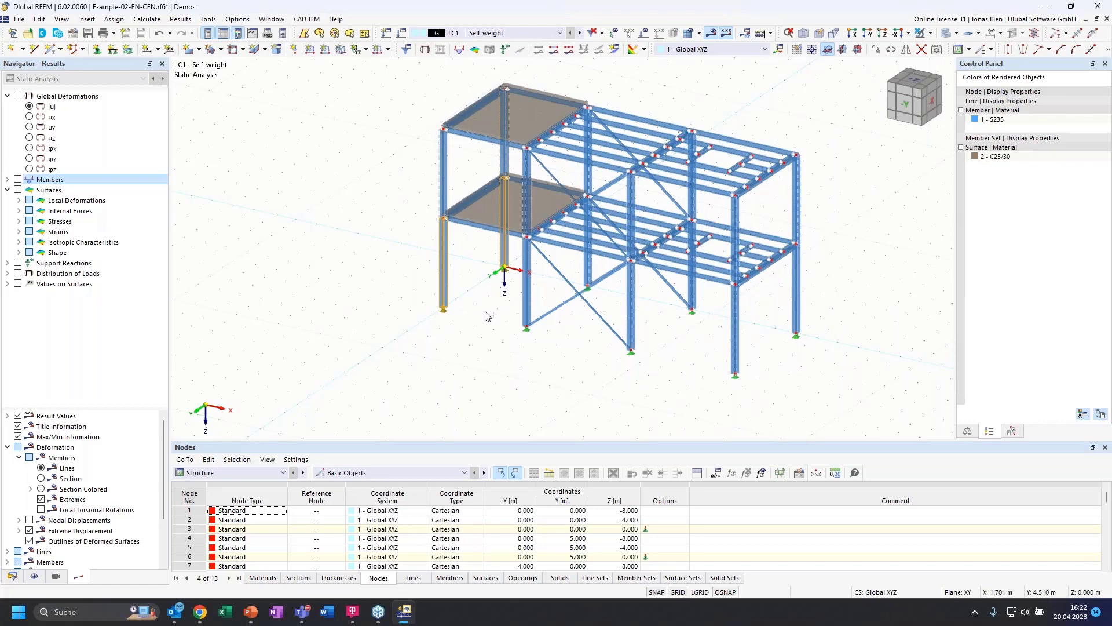
pyautogui.keyDown('ctrl'); pyautogui.moveTo(487, 315); pyautogui.dragTo(669, 346, button='middle'); pyautogui.keyUp('ctrl')
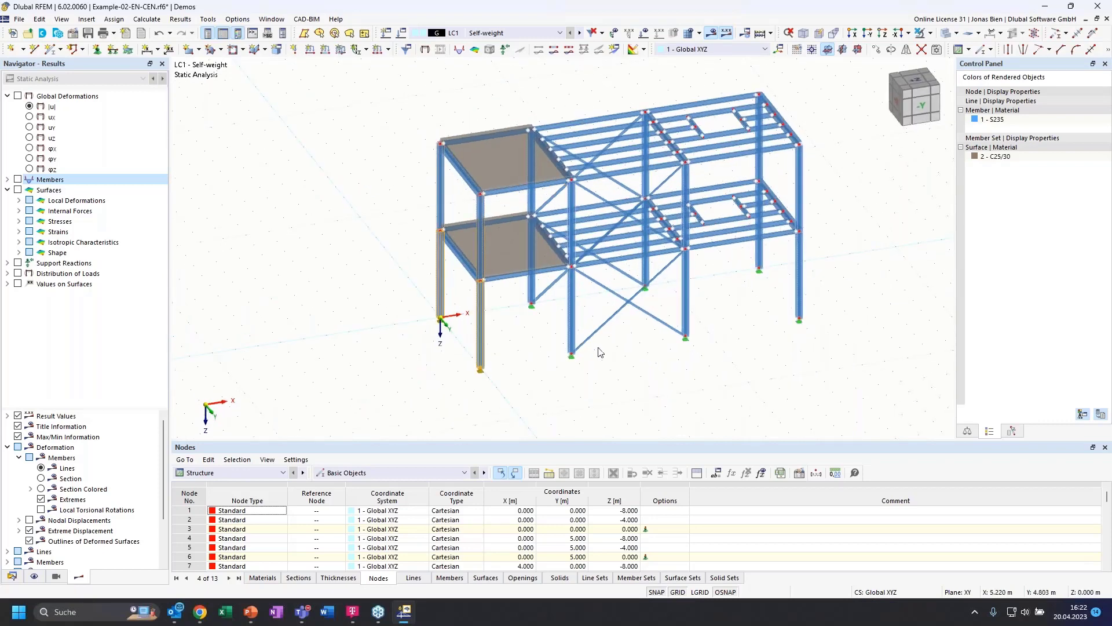
# Step: Inspect the base support of the far front corner column up close, clear the selection and restore the full model view
pyautogui.scroll(2, 811, 215)
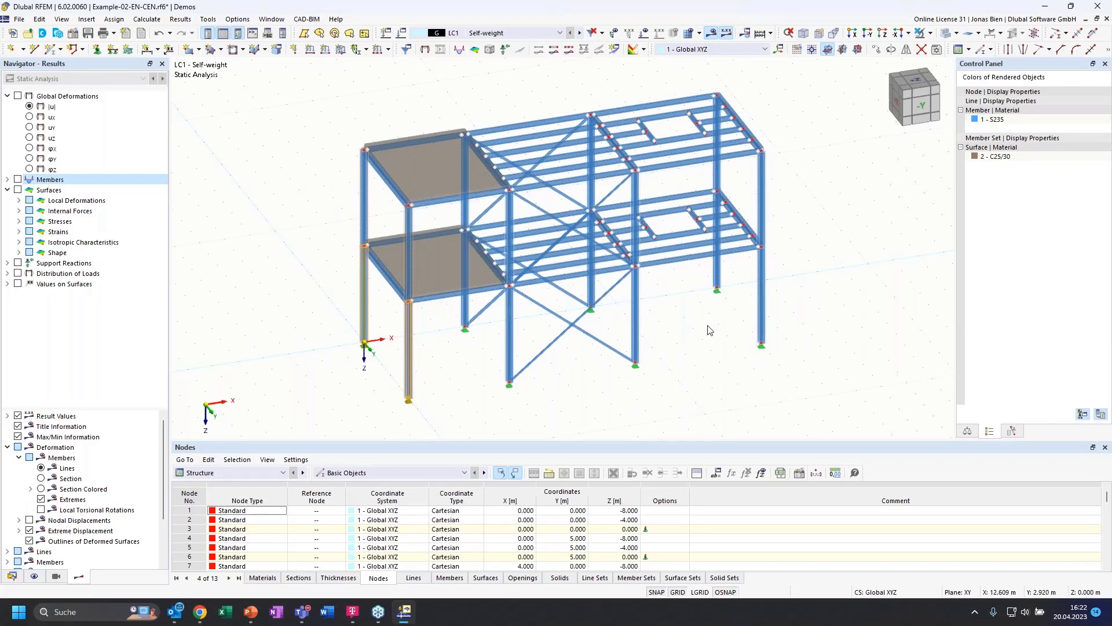
pyautogui.scroll(3, 785, 345)
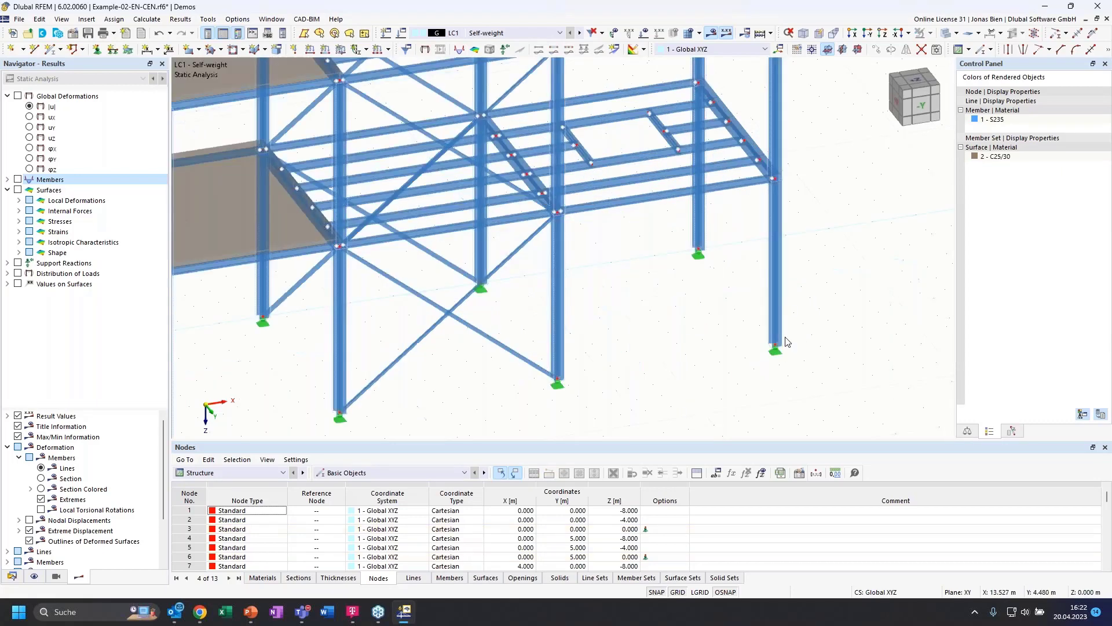
pyautogui.scroll(3, 800, 349)
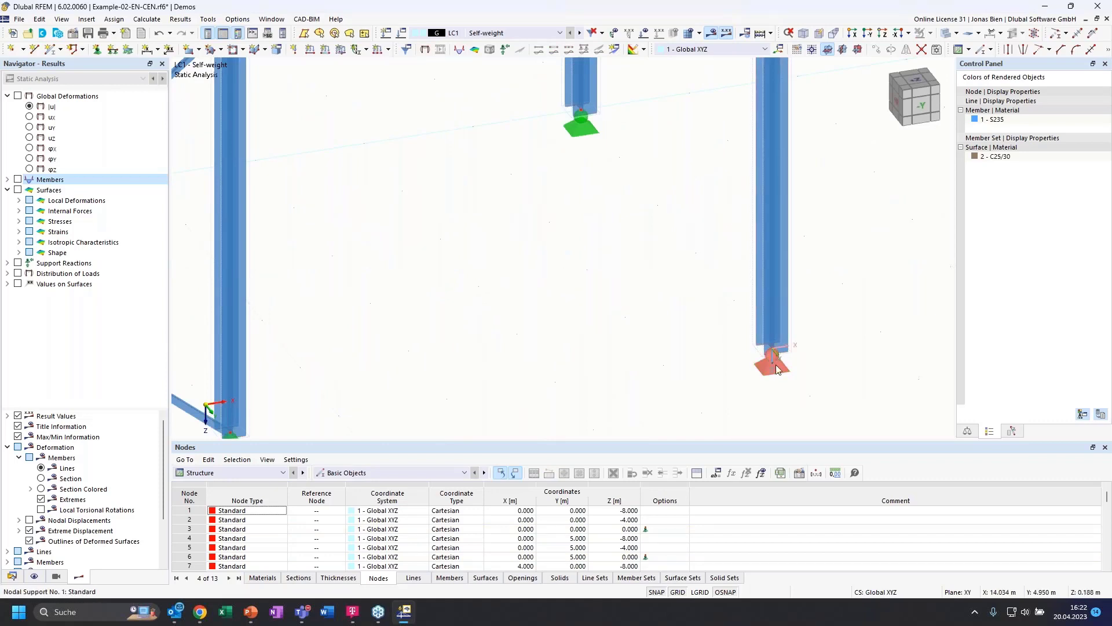
pyautogui.click(773, 354)
pyautogui.click(642, 278)
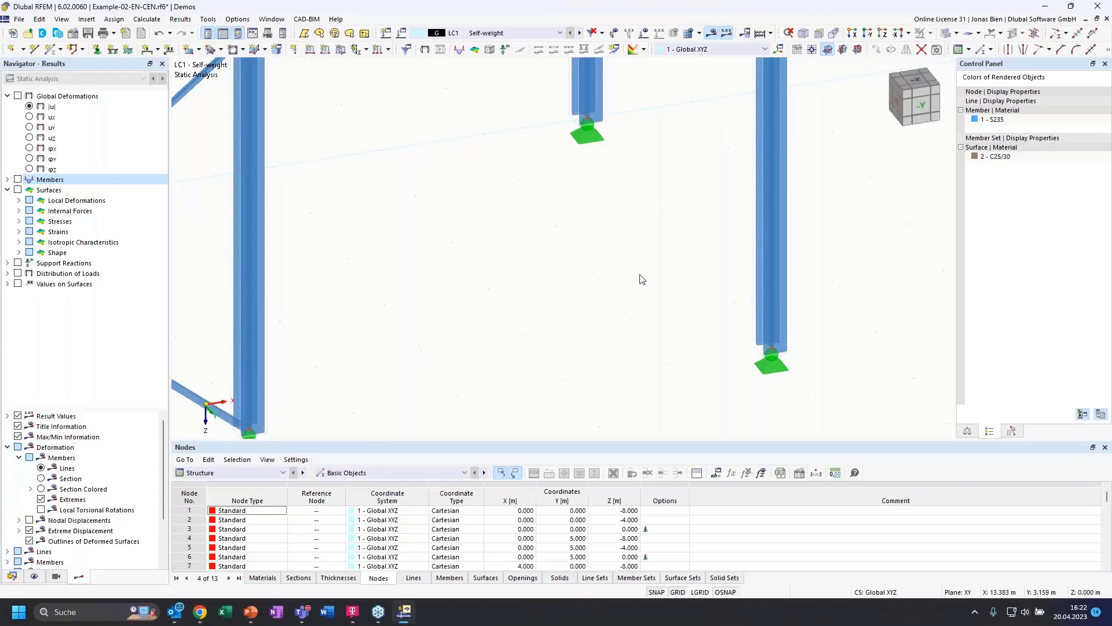
pyautogui.press('F8')
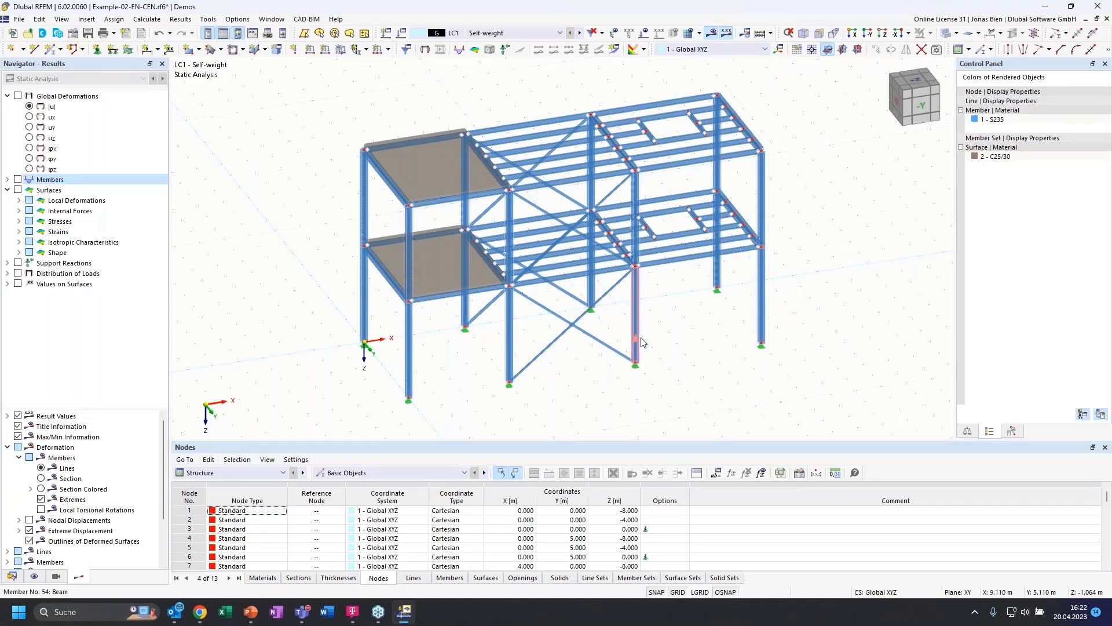
# Step: Magnify the area around the far corner column's base with a zoom window and fit the whole model again
pyautogui.moveTo(811, 377); pyautogui.dragTo(697, 282)
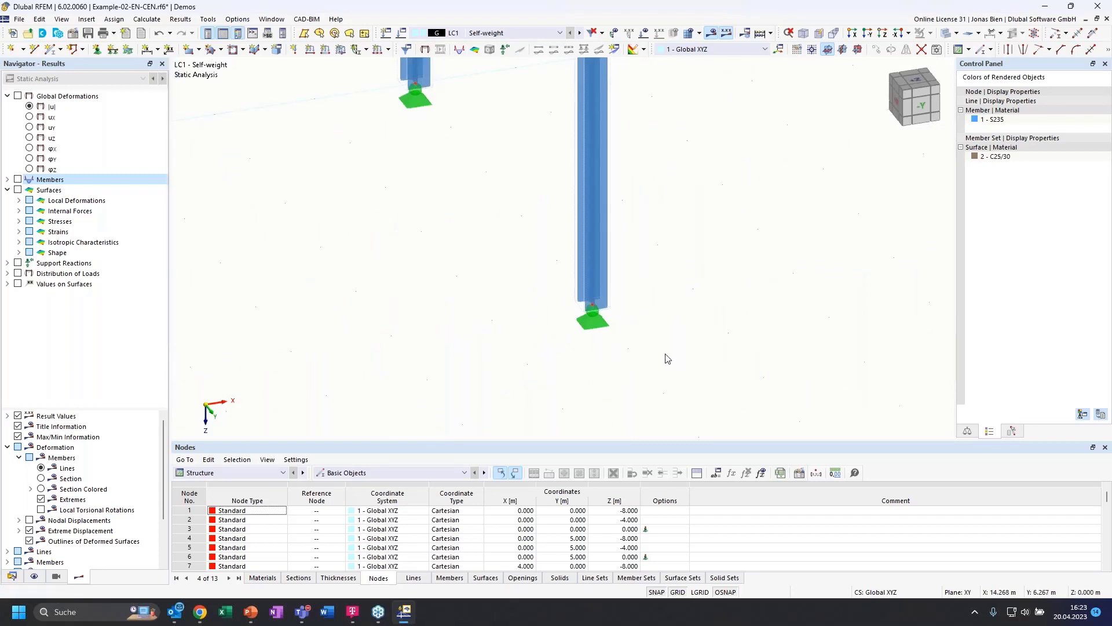
pyautogui.moveTo(686, 371); pyautogui.dragTo(455, 225)
pyautogui.middleClick(541, 258)
pyautogui.middleClick(541, 258)
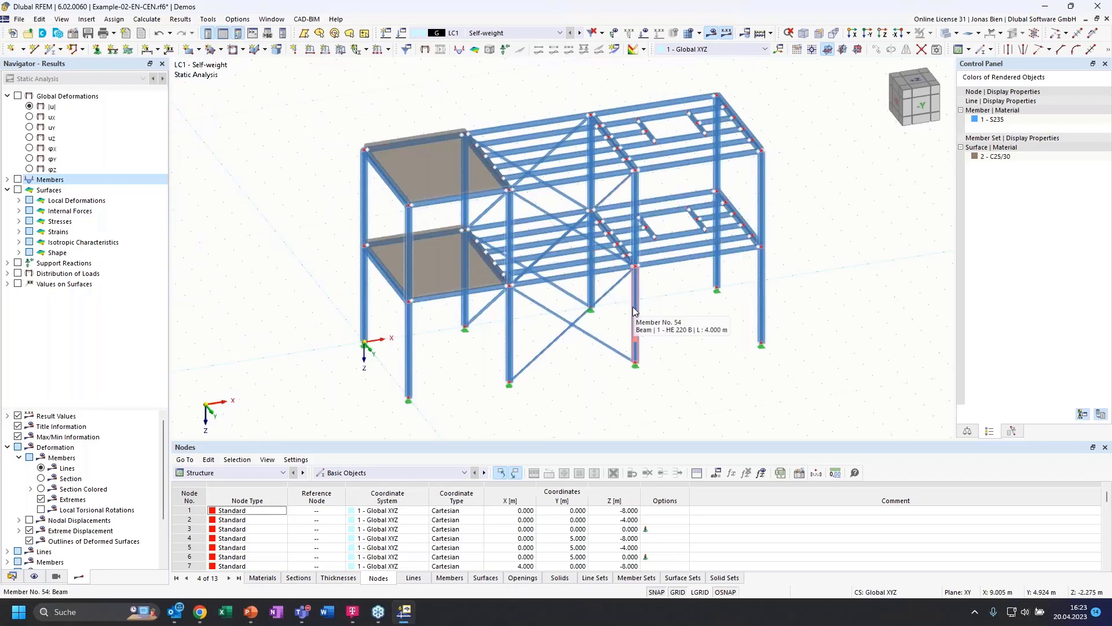
# Step: View the commands offered for the empty work area and for the selected lower front column, including its line options
pyautogui.rightClick(704, 331)
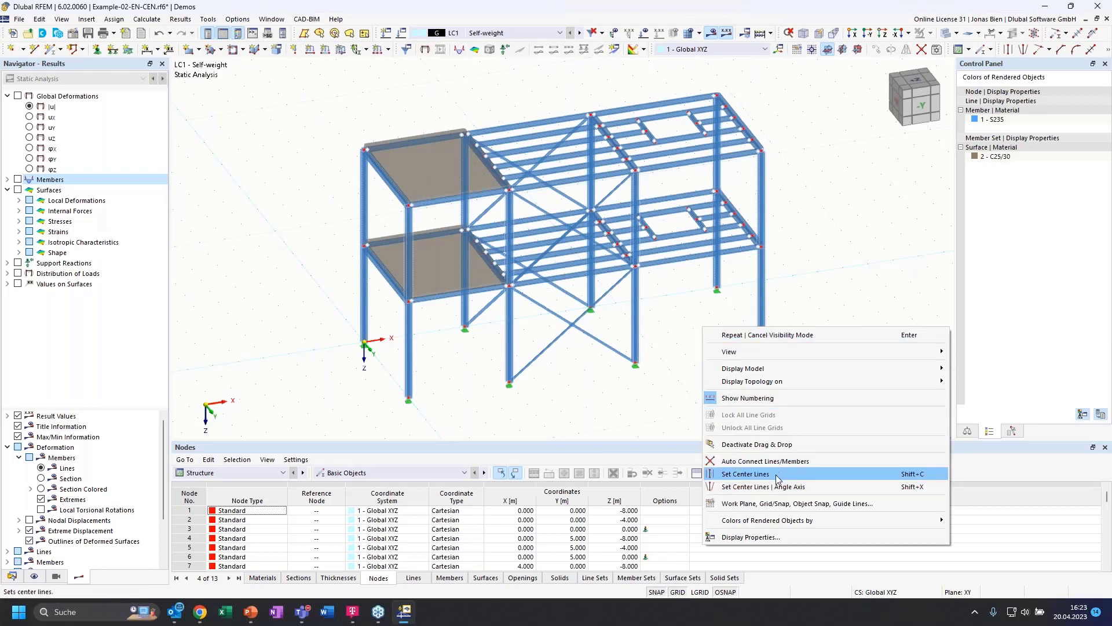
pyautogui.click(648, 314)
pyautogui.click(636, 316)
pyautogui.rightClick(636, 310)
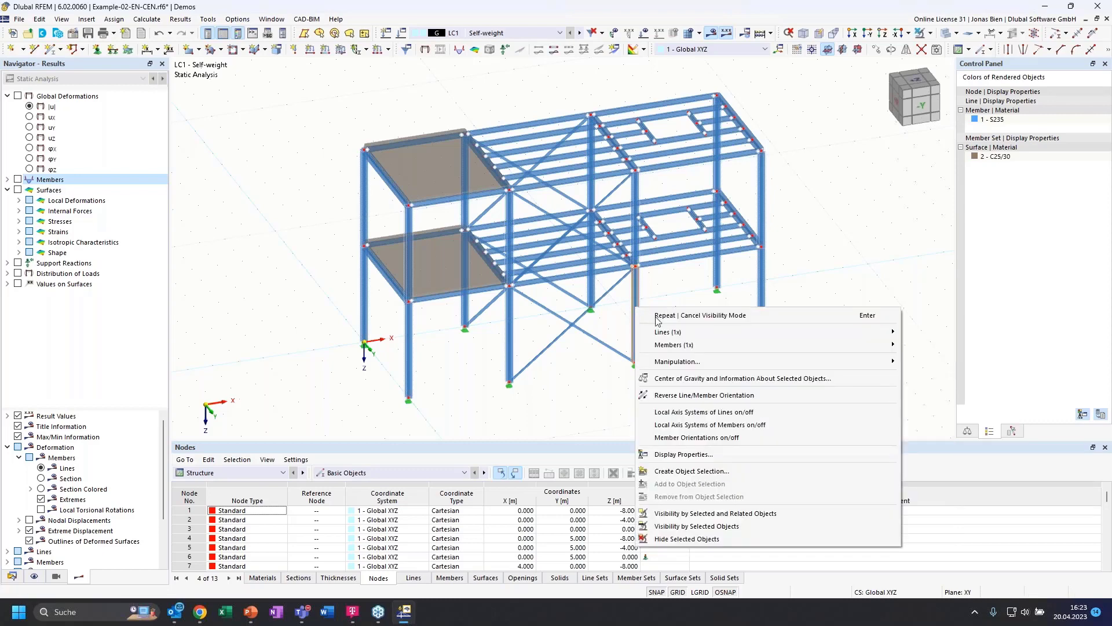
pyautogui.moveTo(666, 335)
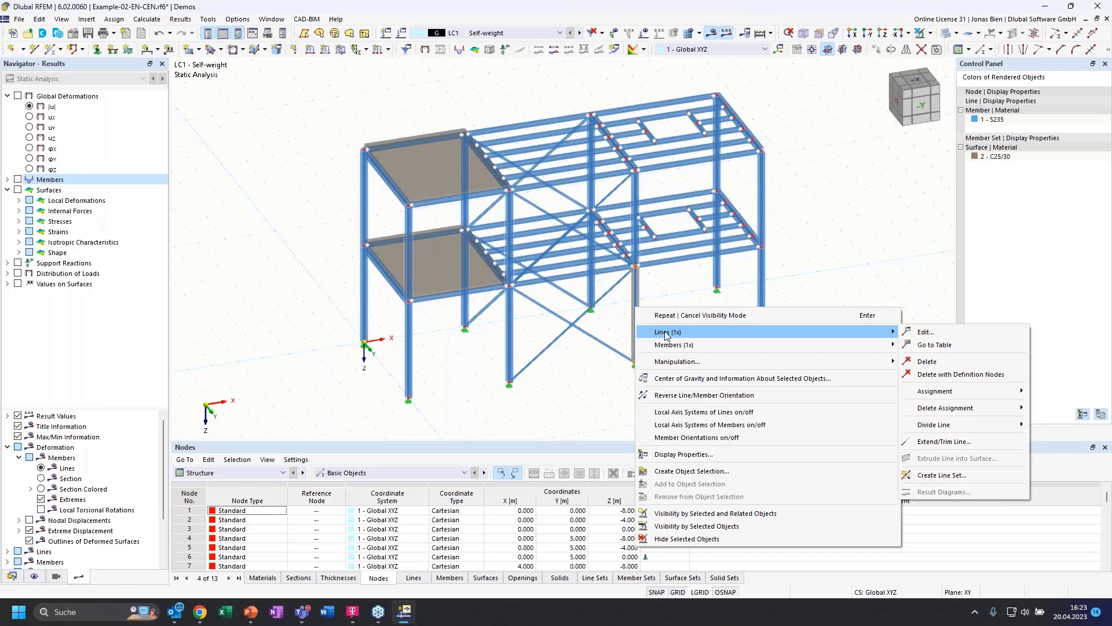
pyautogui.click(523, 407)
# Step: Enlarge the display size of the nodal support symbols from the front column's base in the braced bay and clear the selection
pyautogui.rightClick(512, 388)
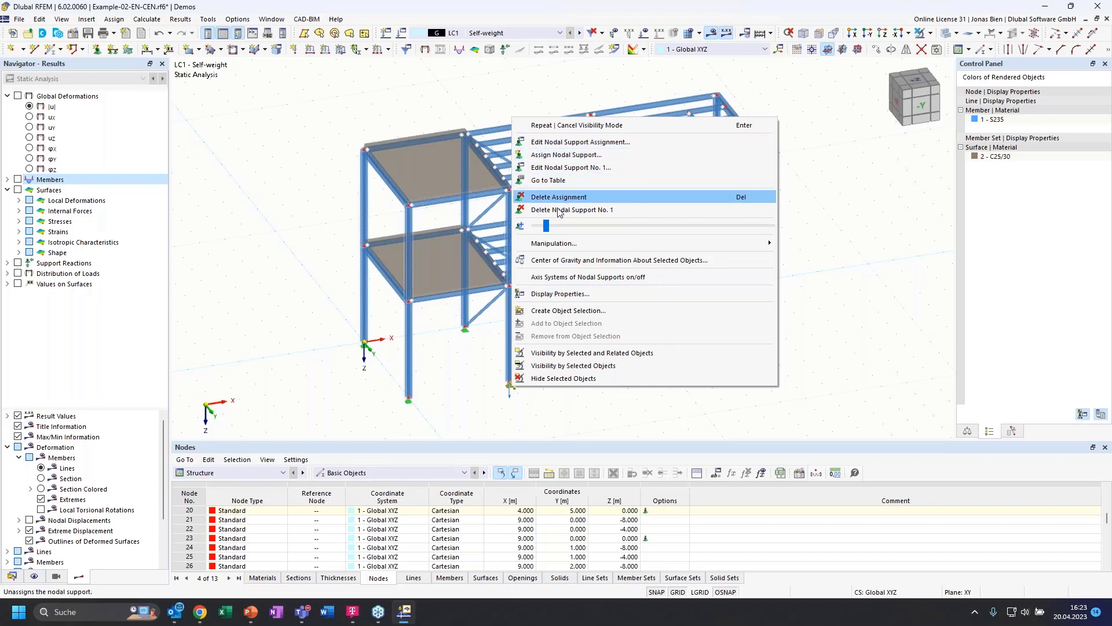
pyautogui.moveTo(546, 226); pyautogui.dragTo(575, 231)
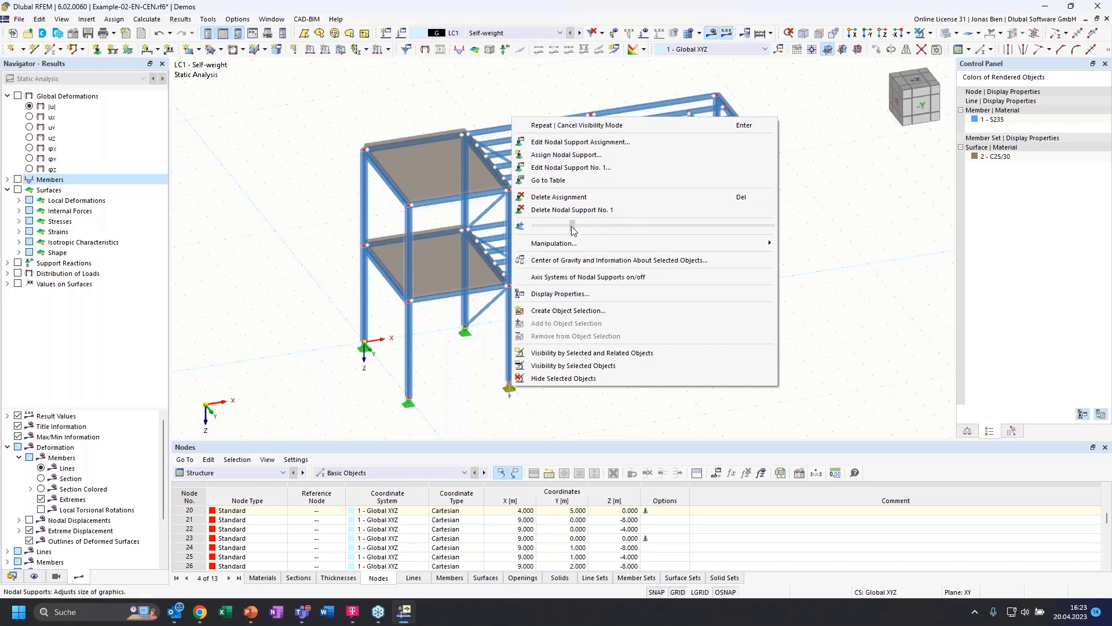
pyautogui.click(574, 277)
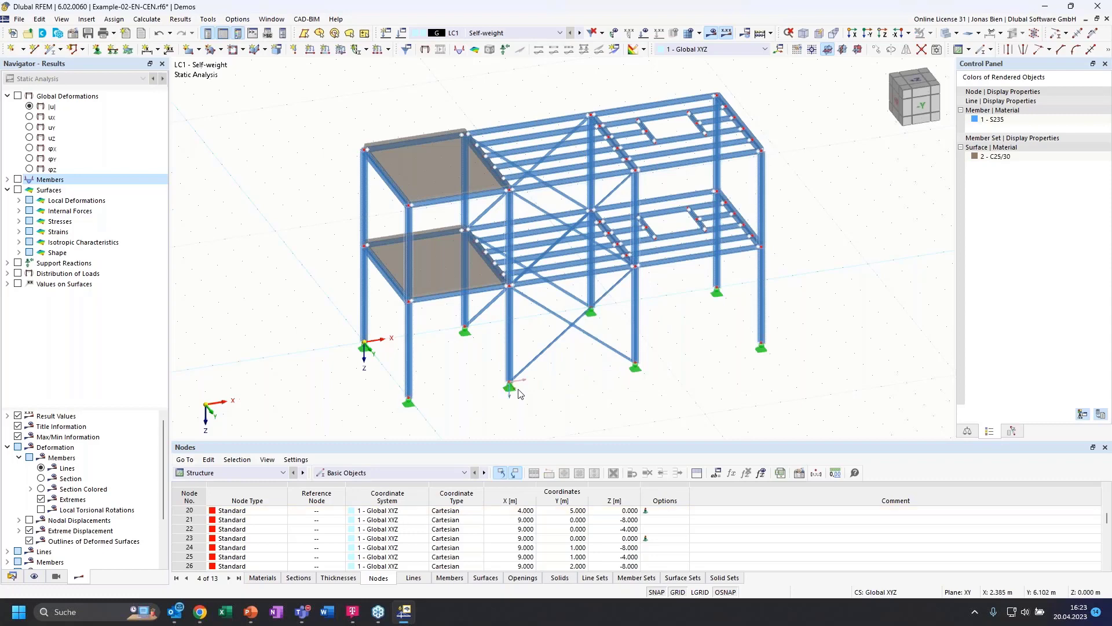
pyautogui.scroll(2, 520, 394)
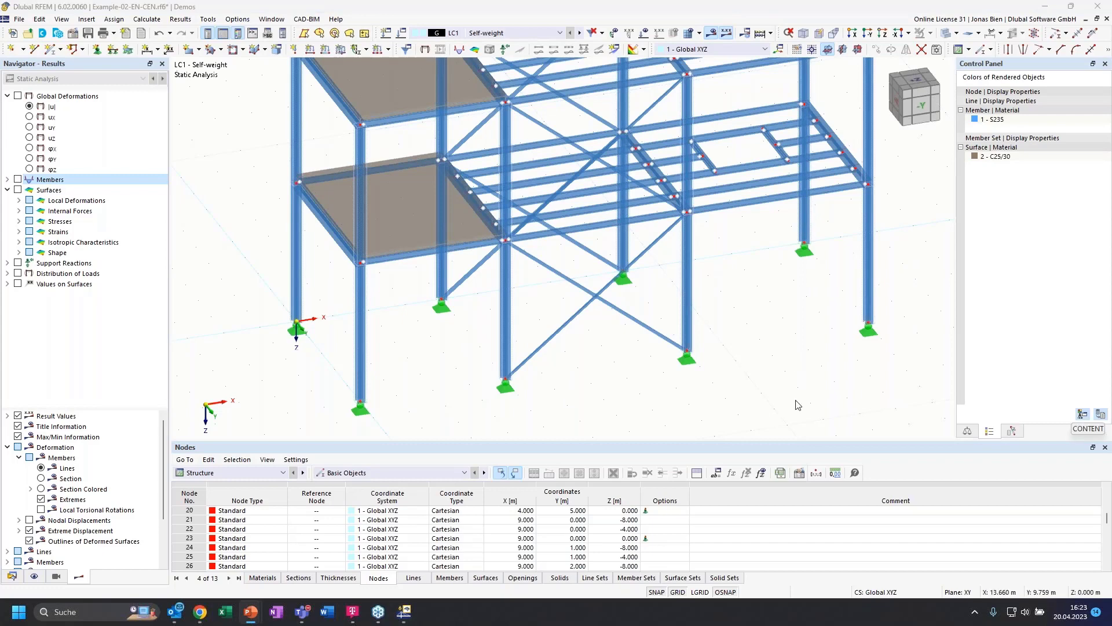
pyautogui.click(518, 374)
pyautogui.scroll(-1, 516, 372)
pyautogui.scroll(-2, 720, 331)
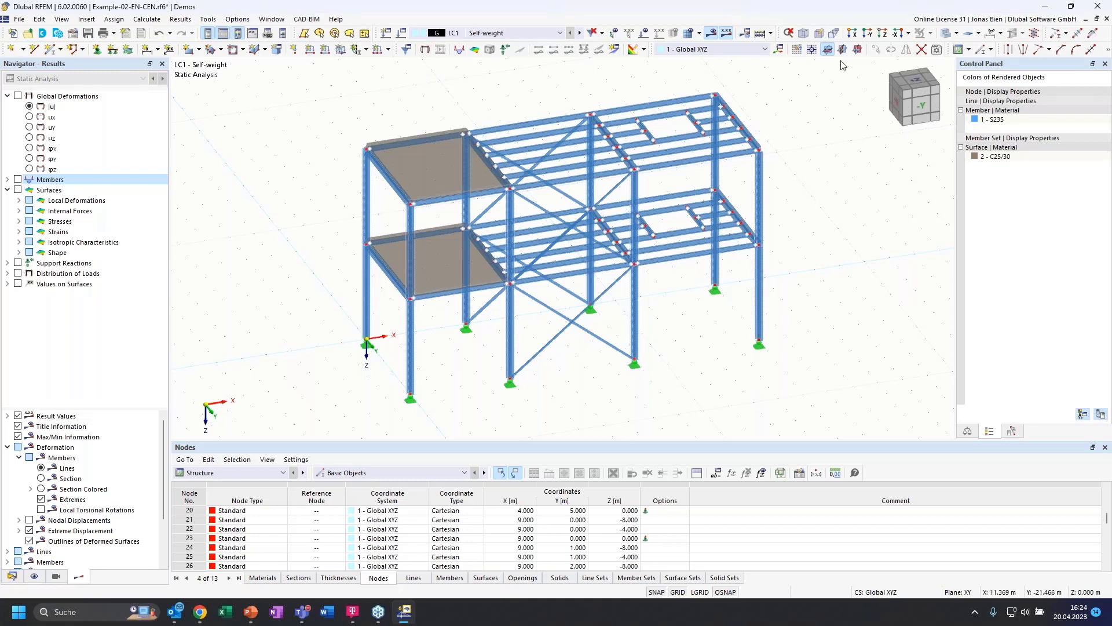
# Step: Look through the File commands available for customizing menus and toolbars and close the dialog without changes
pyautogui.rightClick(415, 51)
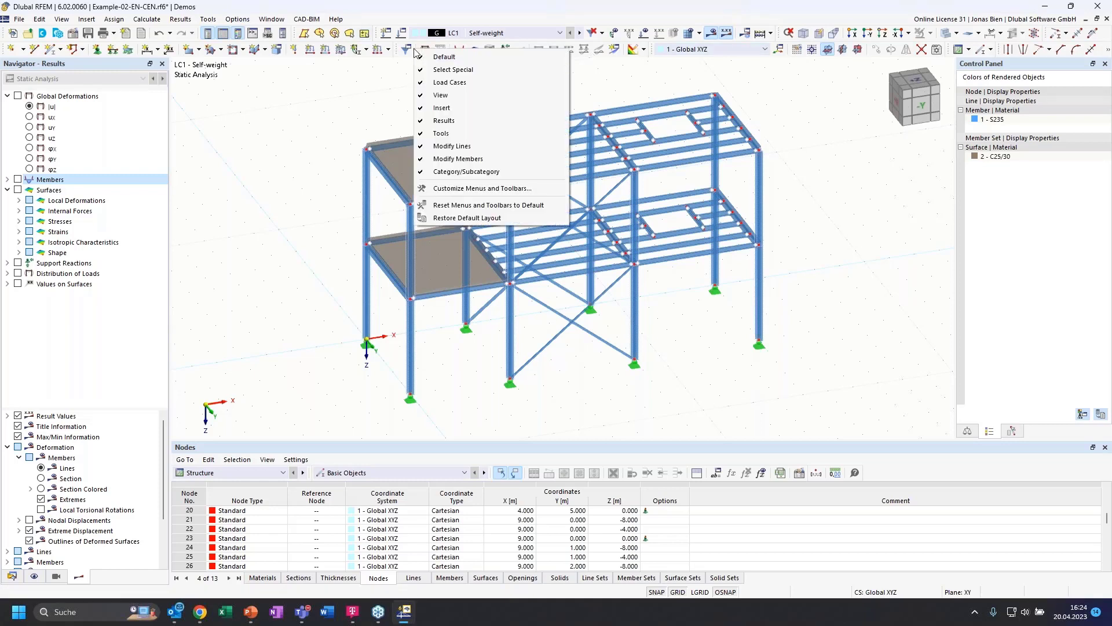
pyautogui.click(481, 188)
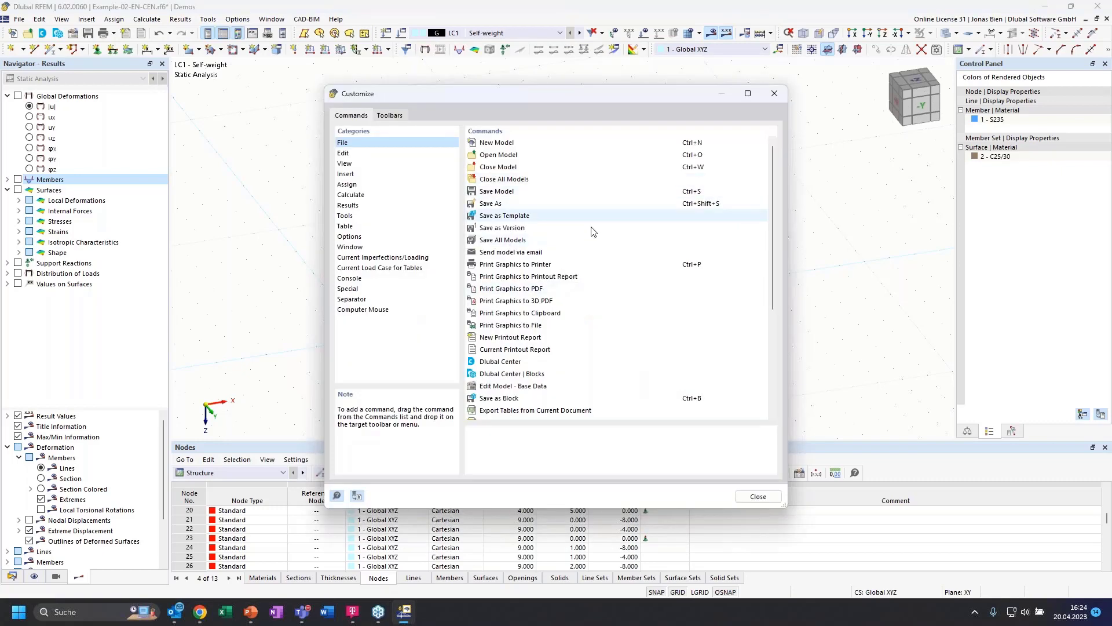
pyautogui.scroll(-2, 666, 348)
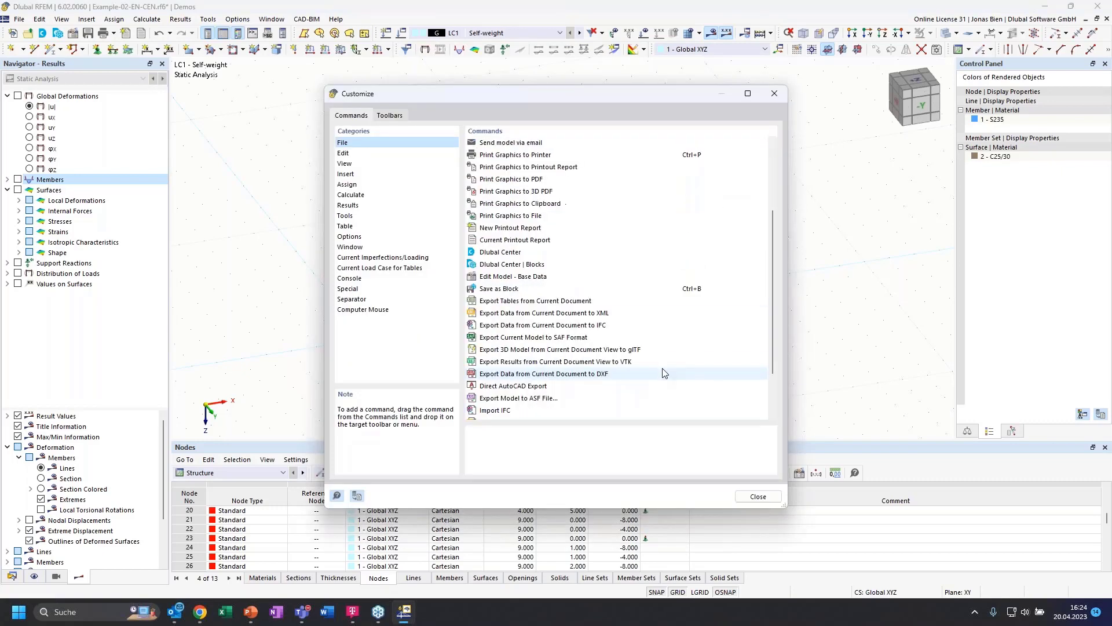
pyautogui.scroll(2, 665, 347)
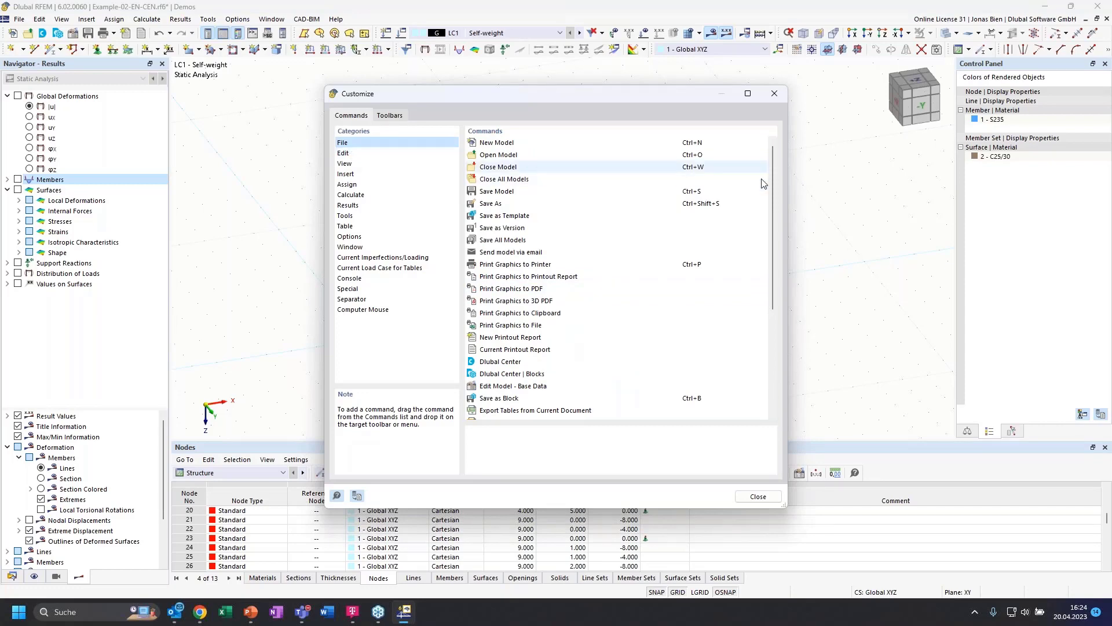
pyautogui.click(774, 94)
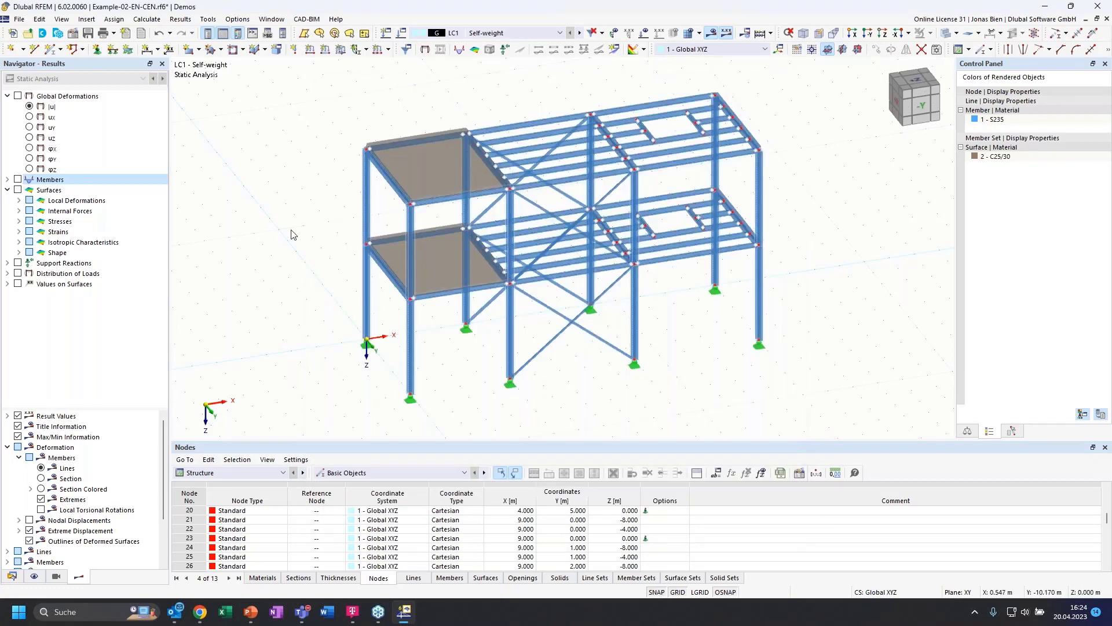
# Step: Switch the navigator to the data tree of the model
pyautogui.click(13, 576)
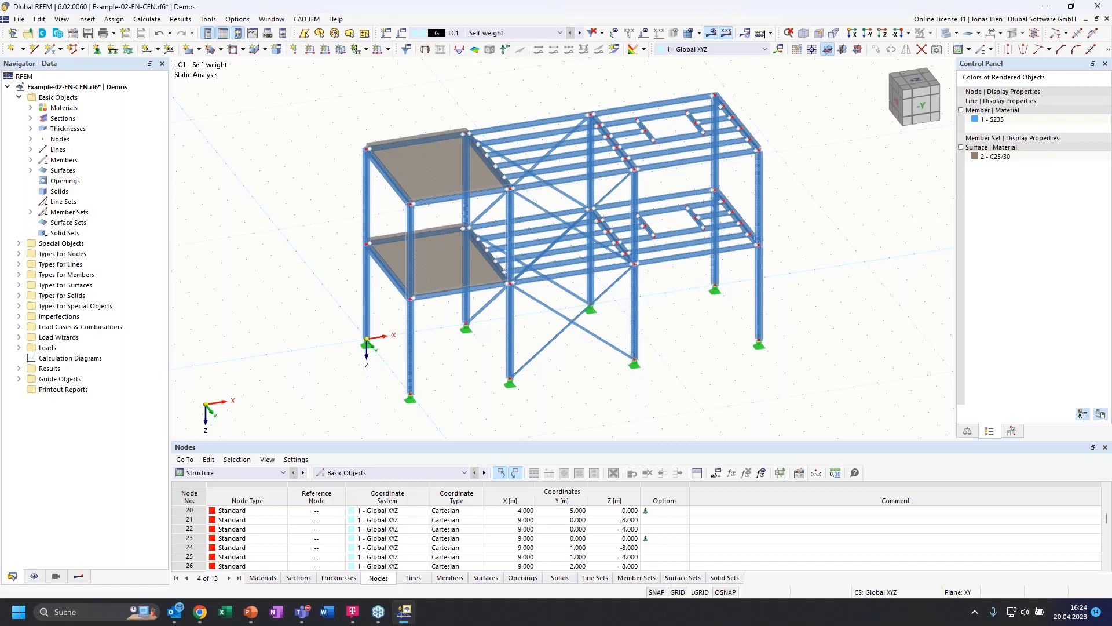
# Step: Close the example frame model without saving its changes
pyautogui.hotkey('alt', 'Tab')
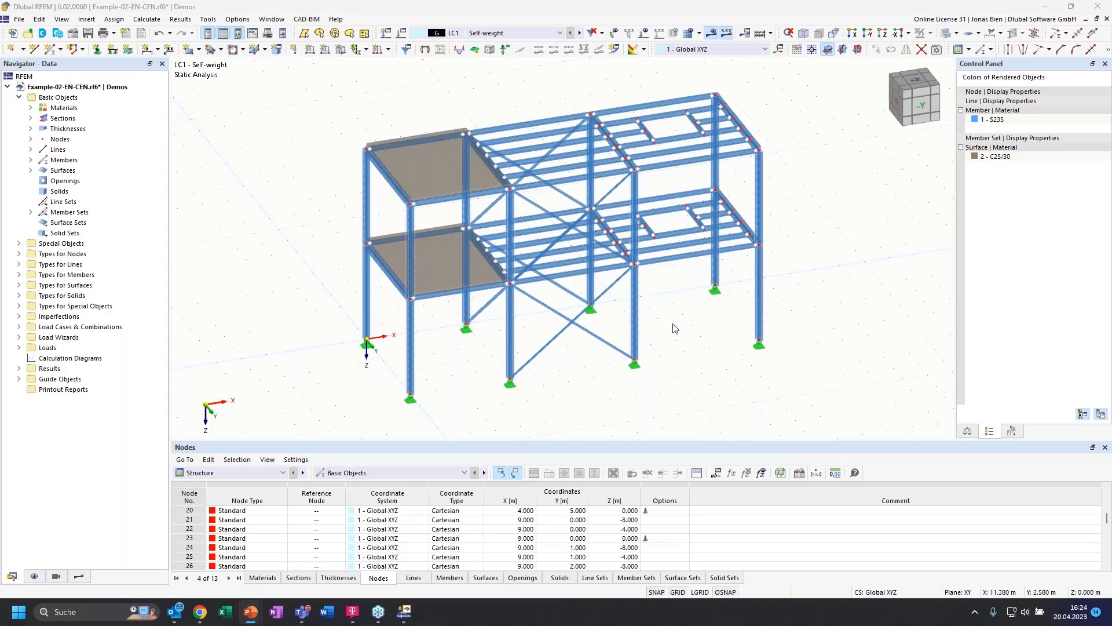
pyautogui.rightClick(88, 92)
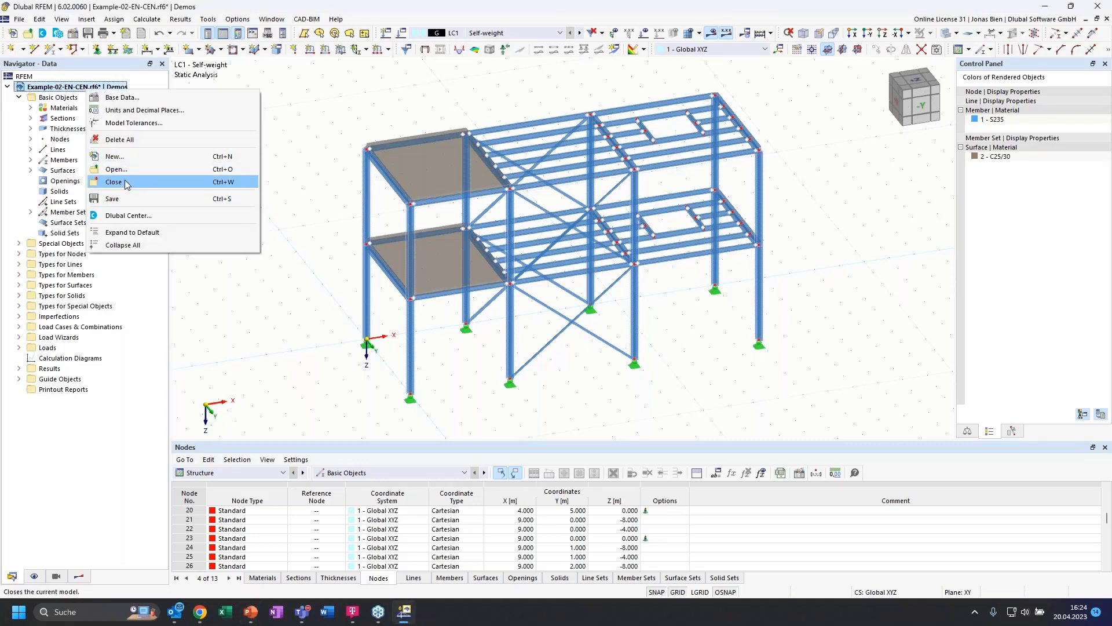
pyautogui.click(127, 184)
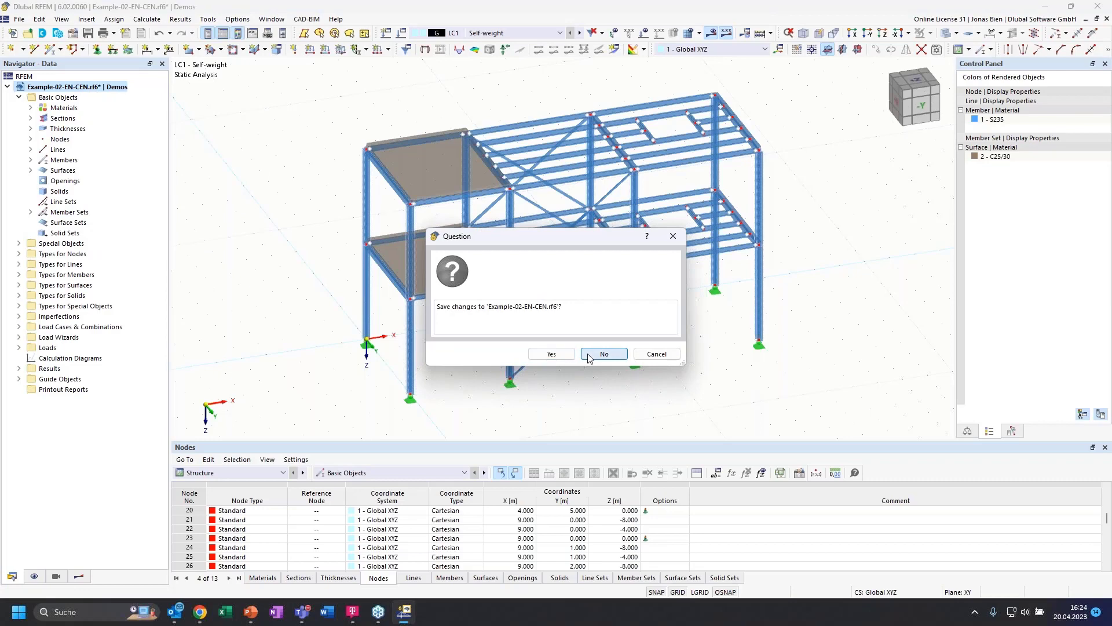
pyautogui.press('Return')
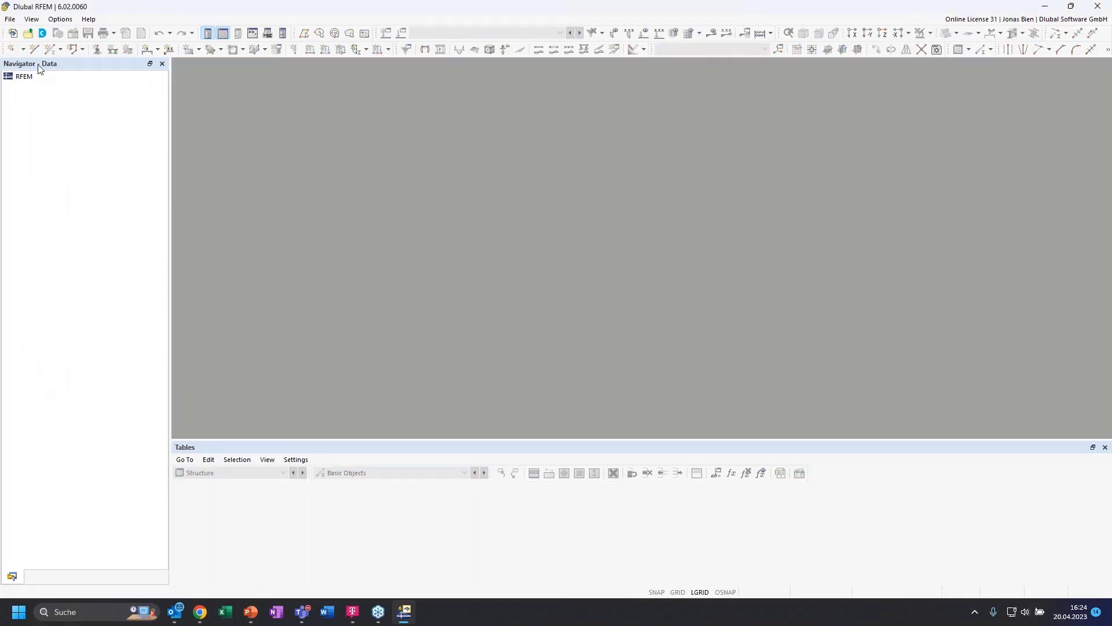
# Step: Start a new model named "Single span beam" in the Schulungen project with model type 2D | XZ | Plane Stress
pyautogui.click(11, 19)
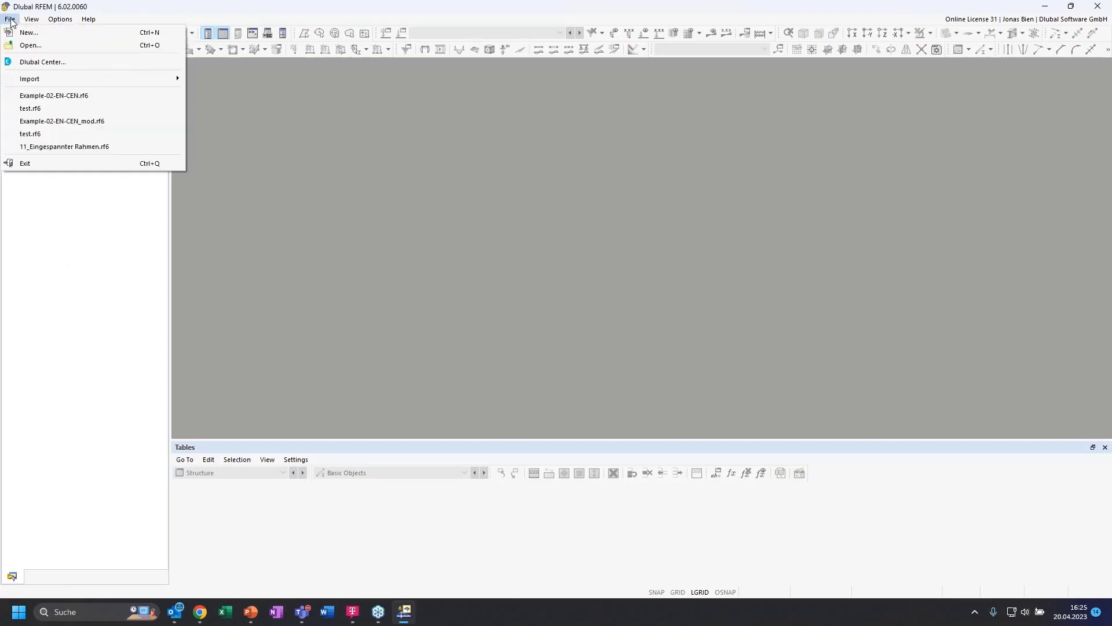
pyautogui.click(23, 33)
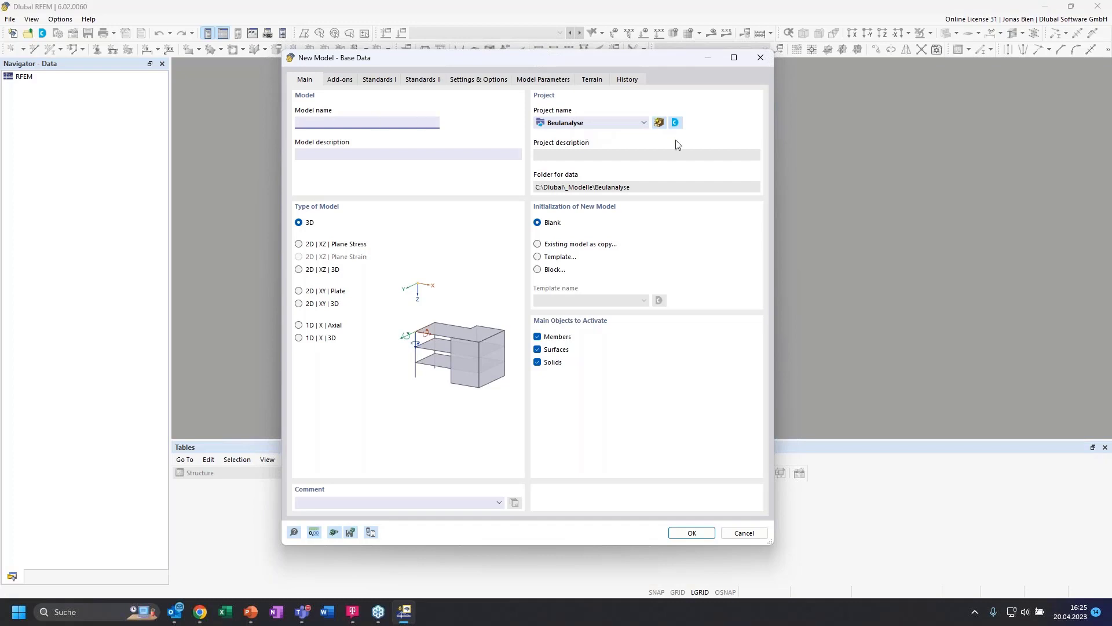
pyautogui.click(629, 126)
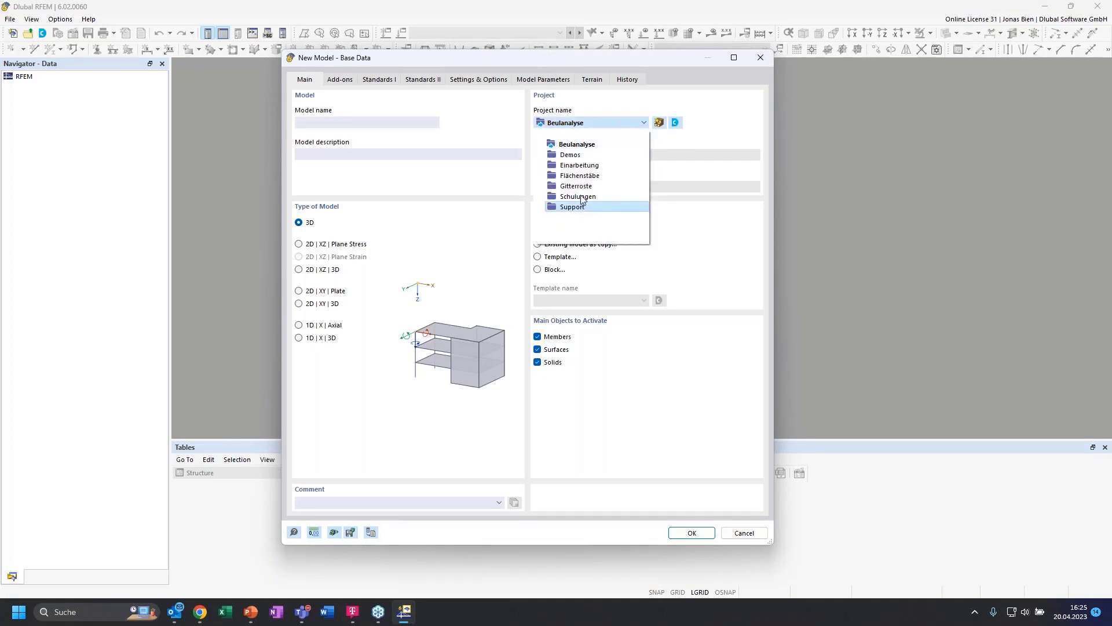
pyautogui.click(583, 196)
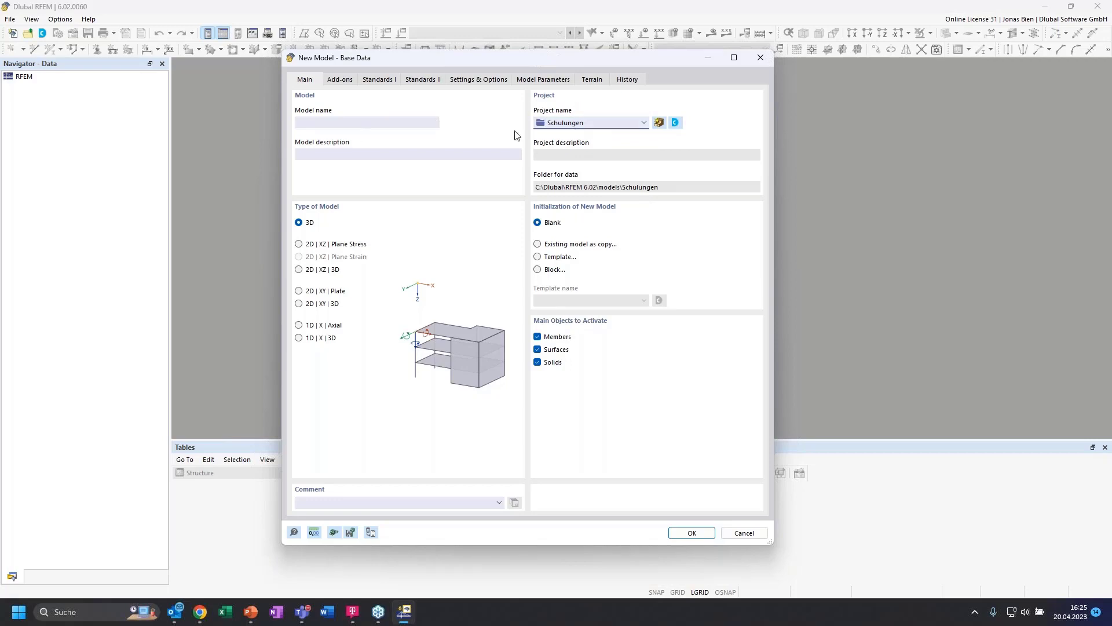
pyautogui.click(303, 120)
pyautogui.write('Single span ')
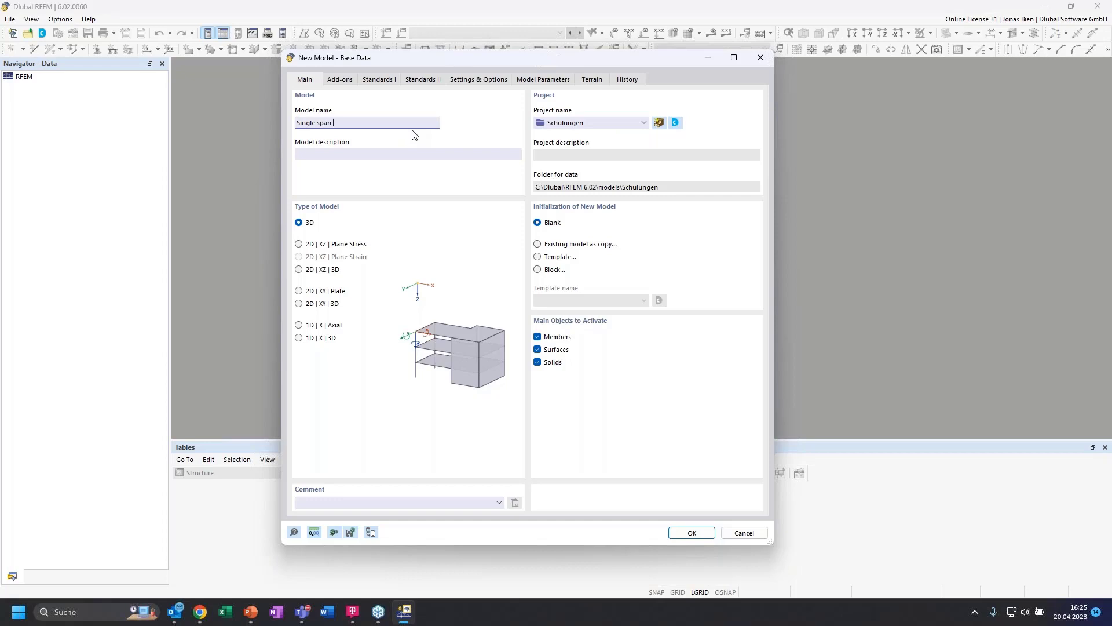
pyautogui.write('beam')
pyautogui.click(300, 245)
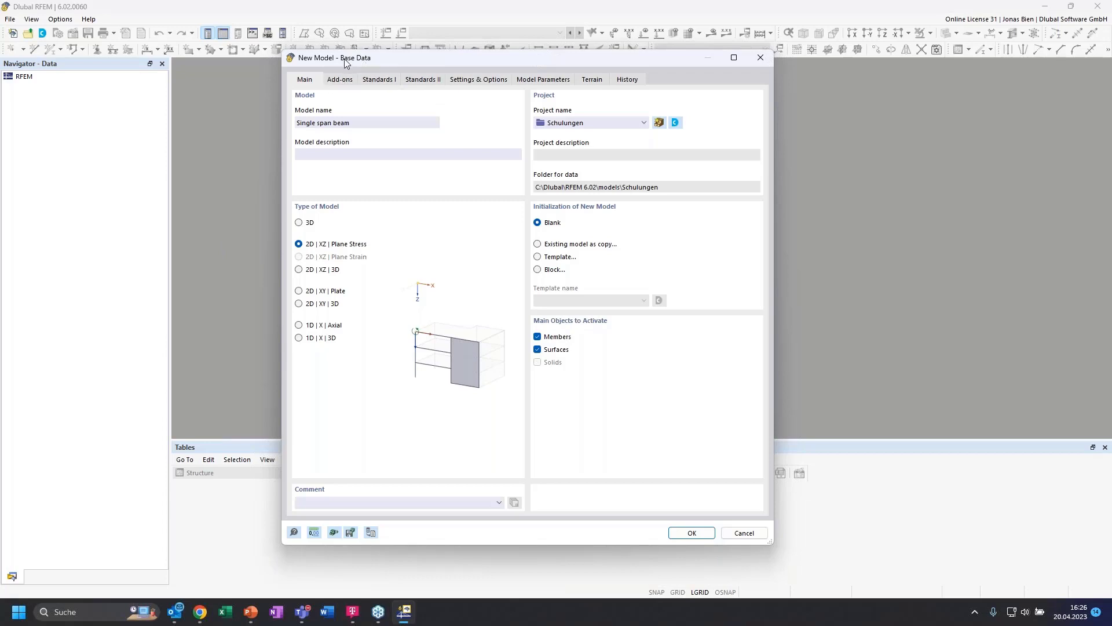
# Step: Switch off the combination wizard and classification and the load wizards for the new model, and create it
pyautogui.moveTo(346, 60); pyautogui.dragTo(328, 60)
pyautogui.click(318, 80)
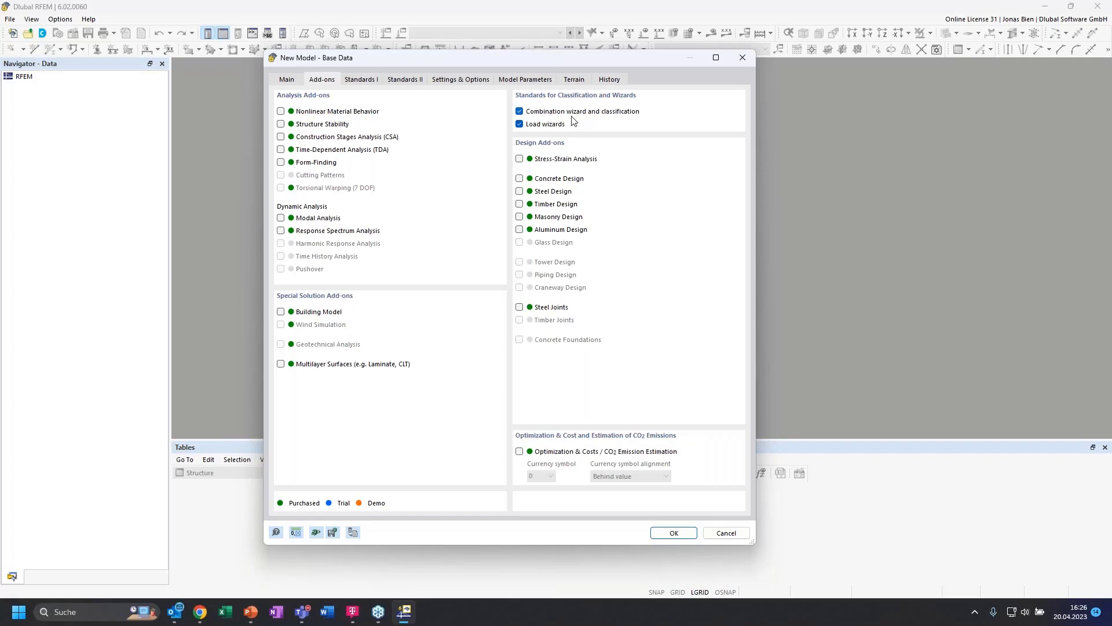
pyautogui.click(520, 112)
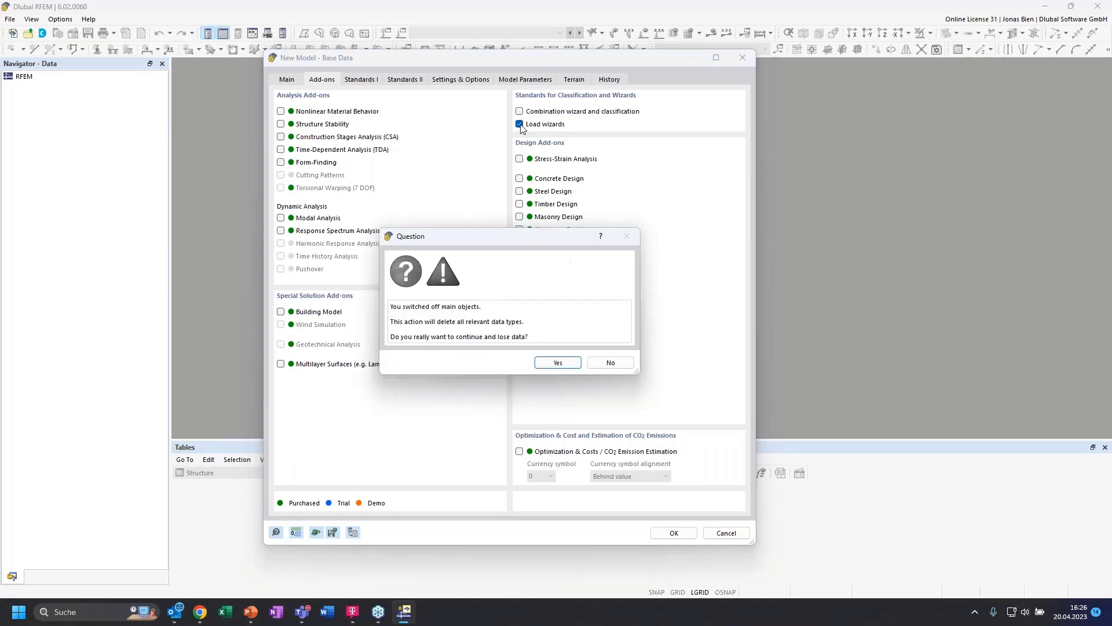
pyautogui.click(559, 366)
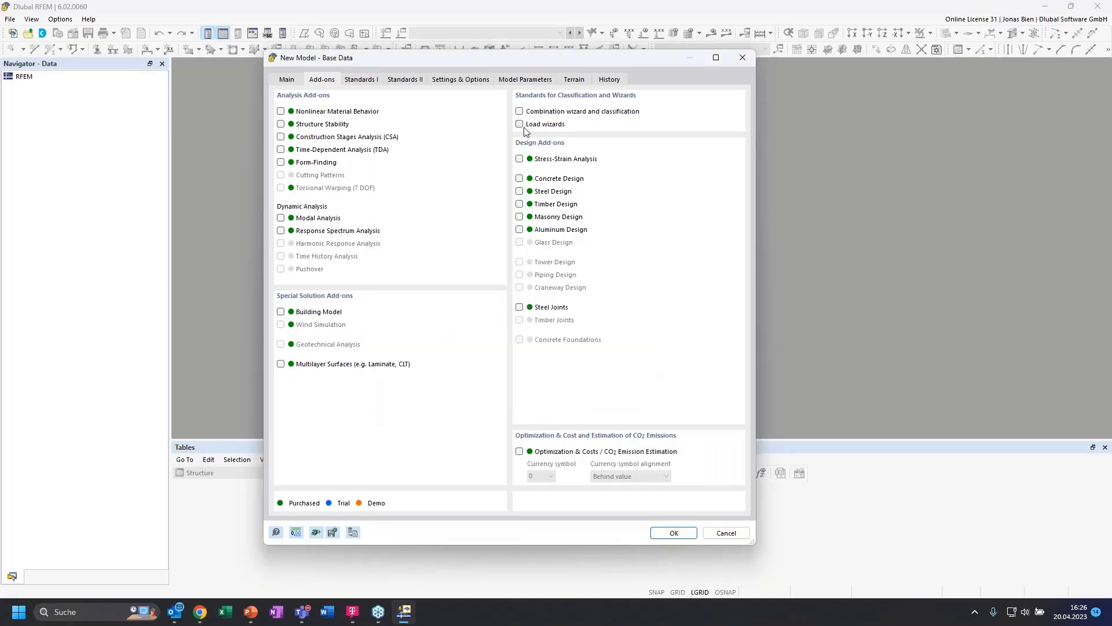
pyautogui.click(287, 79)
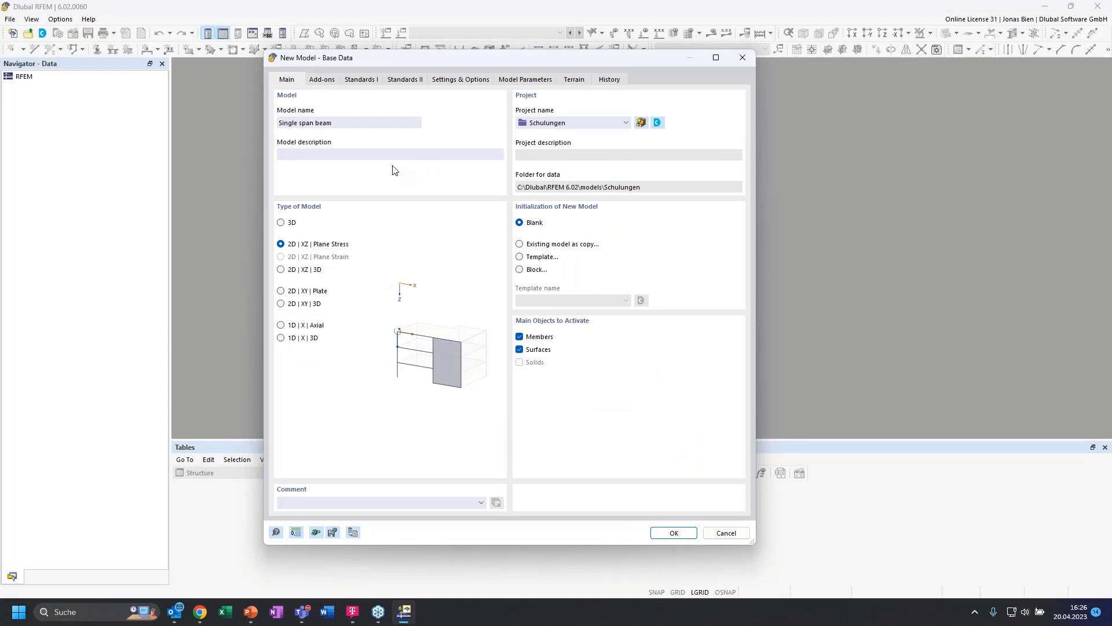
pyautogui.click(672, 533)
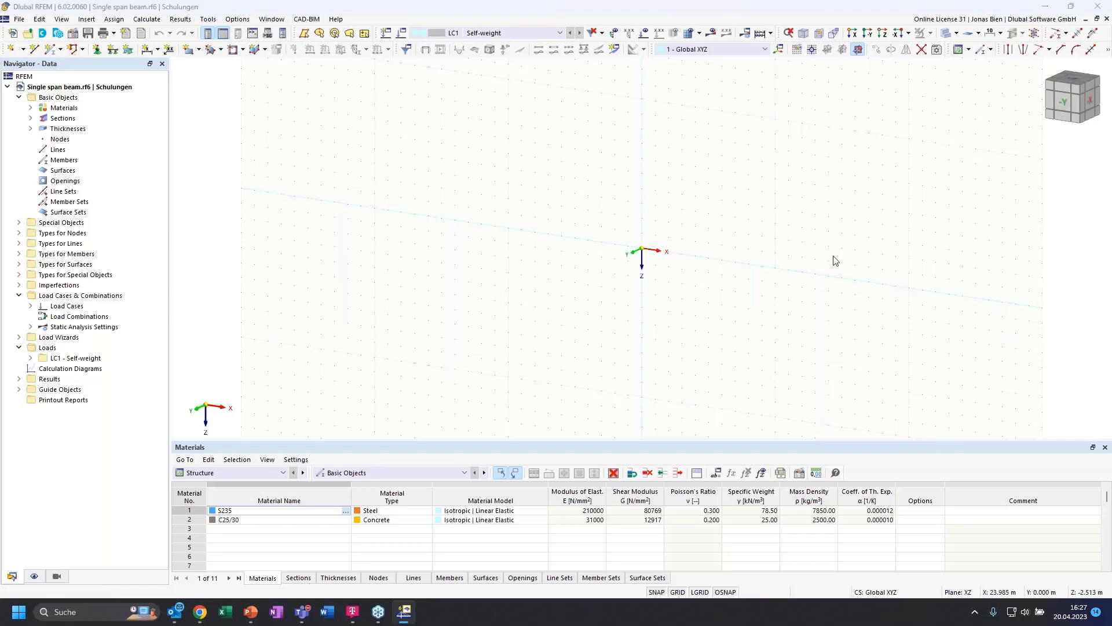
# Step: Switch to the presentation to view the slide on the single-span beam with concentrated load, and return to RFEM
pyautogui.hotkey('alt', 'Tab')
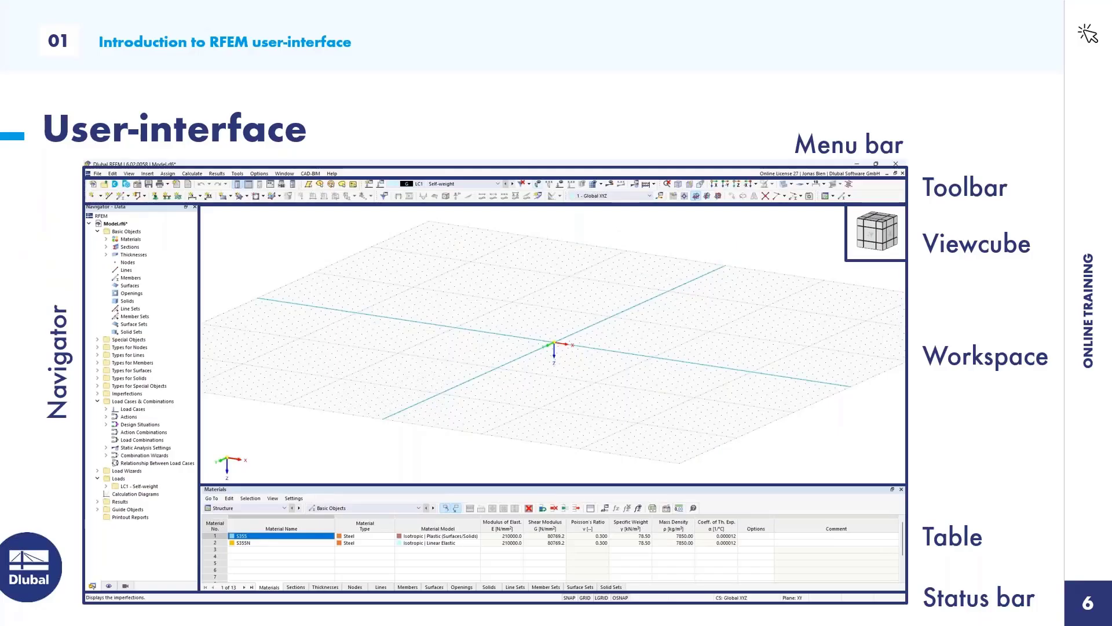
pyautogui.press('Right')
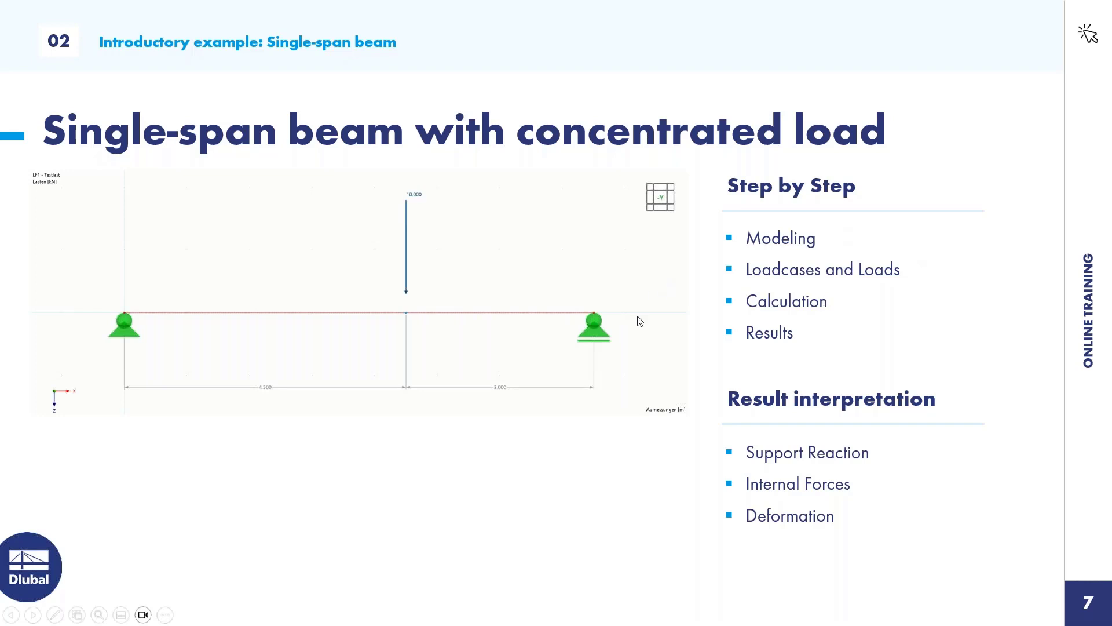
pyautogui.hotkey('alt', 'Tab')
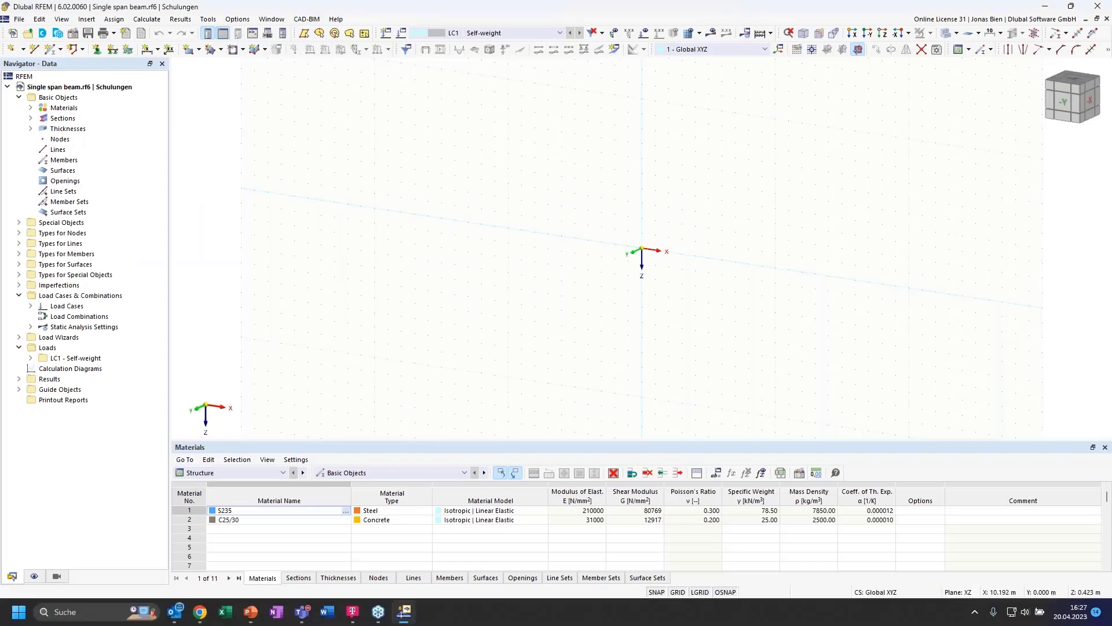
# Step: Delete all preset basic objects from the single-span beam model
pyautogui.click(1059, 109)
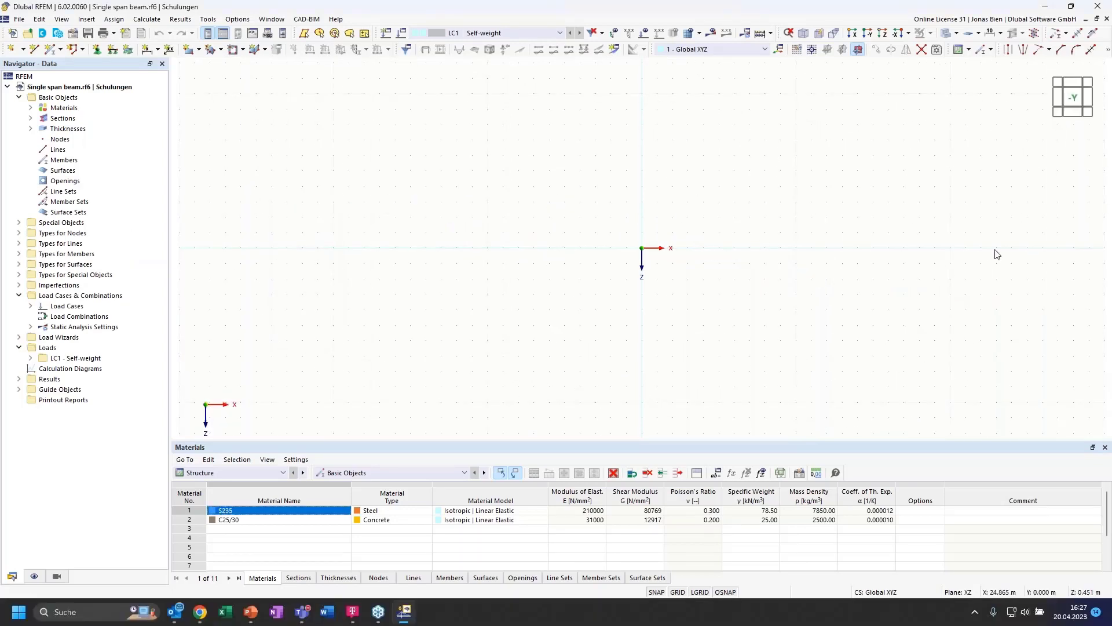
pyautogui.moveTo(842, 224); pyautogui.dragTo(645, 181, button='middle')
pyautogui.rightClick(75, 98)
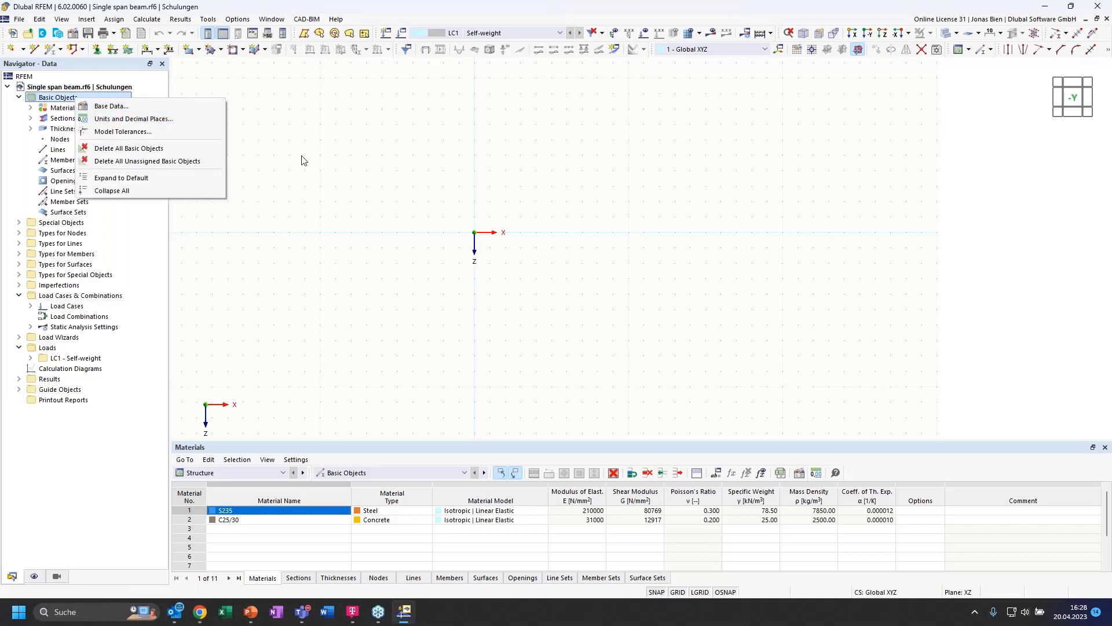
pyautogui.click(65, 97)
pyautogui.rightClick(66, 97)
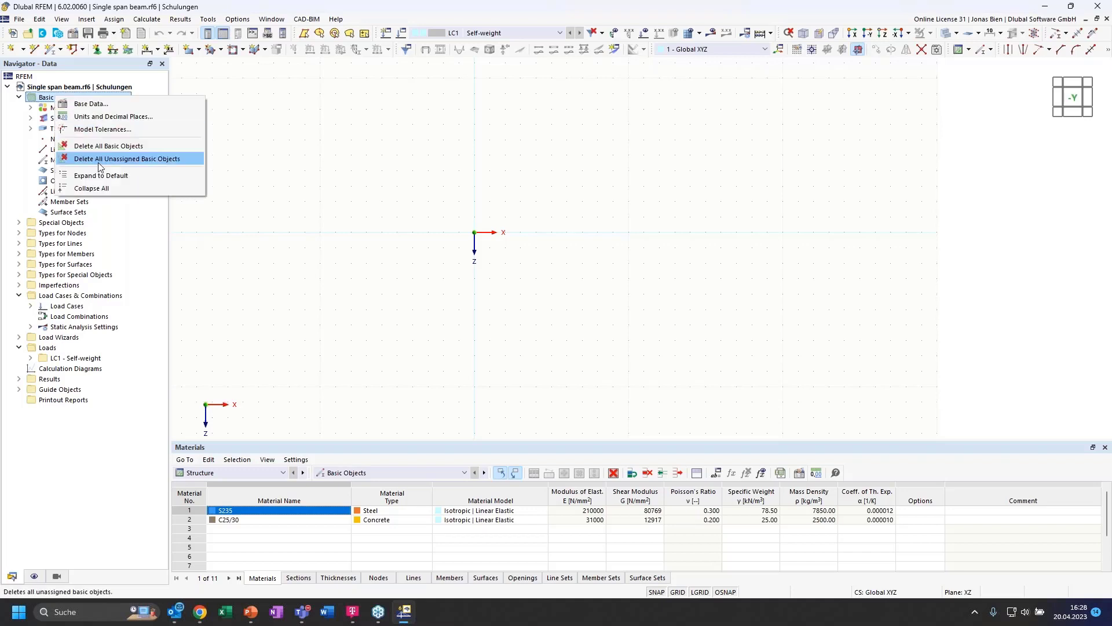
pyautogui.click(109, 146)
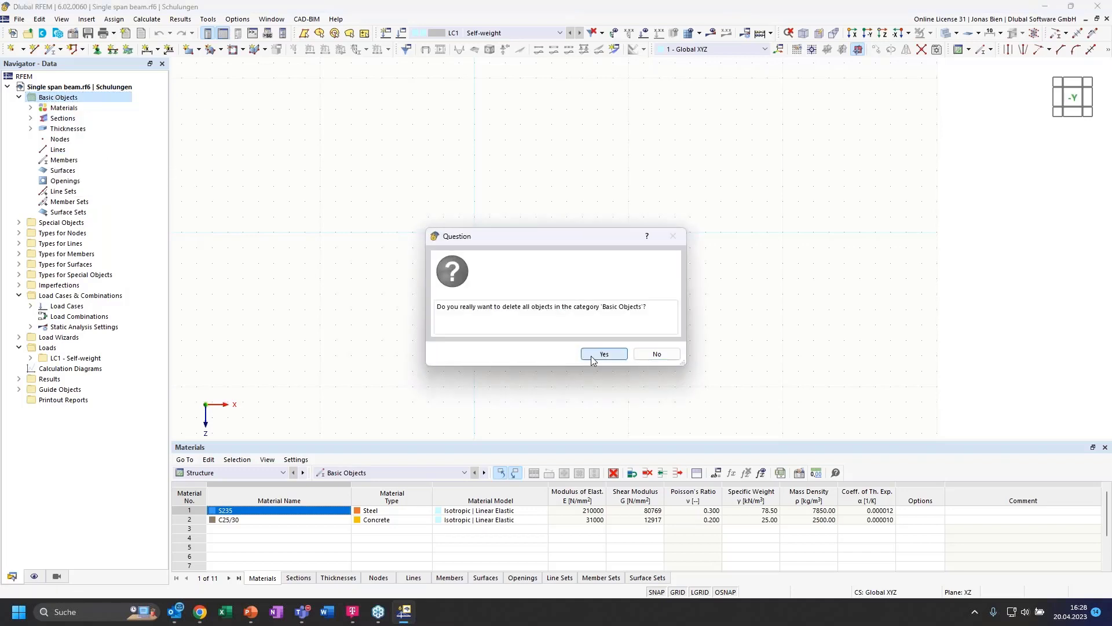
pyautogui.click(594, 356)
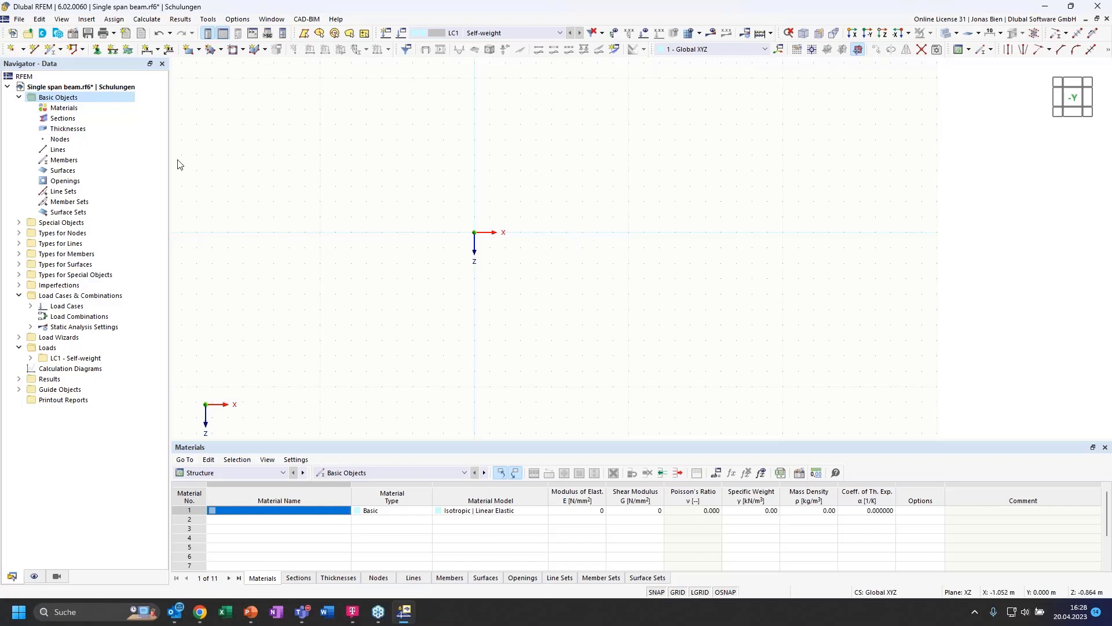
# Step: Create the beam's first node at the coordinate system origin with X 0 and Z 0
pyautogui.click(12, 50)
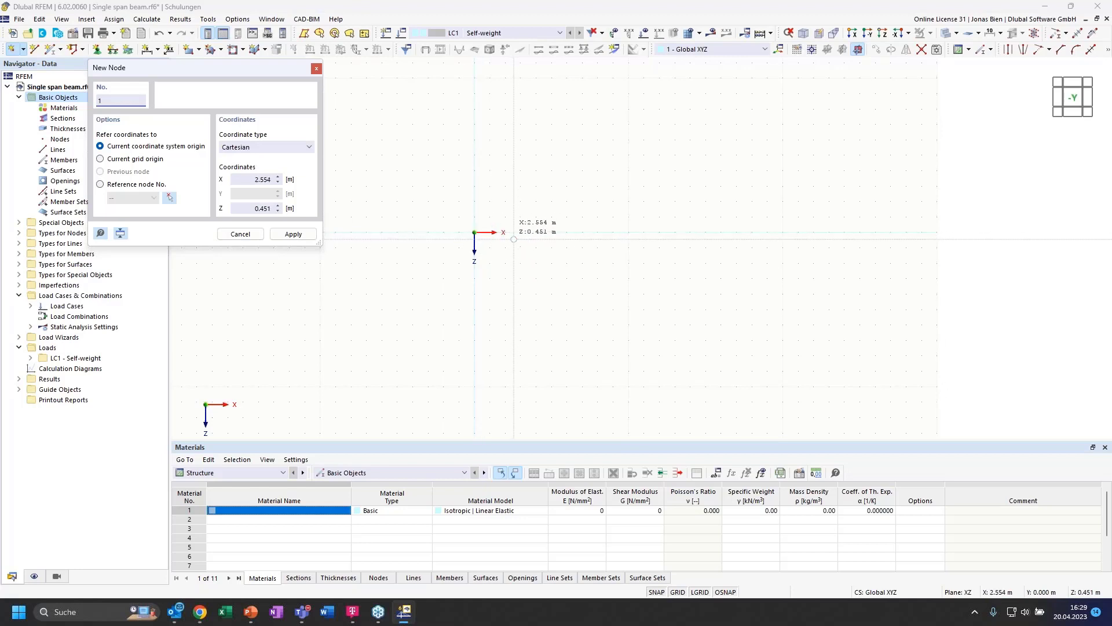
pyautogui.scroll(2, 514, 237)
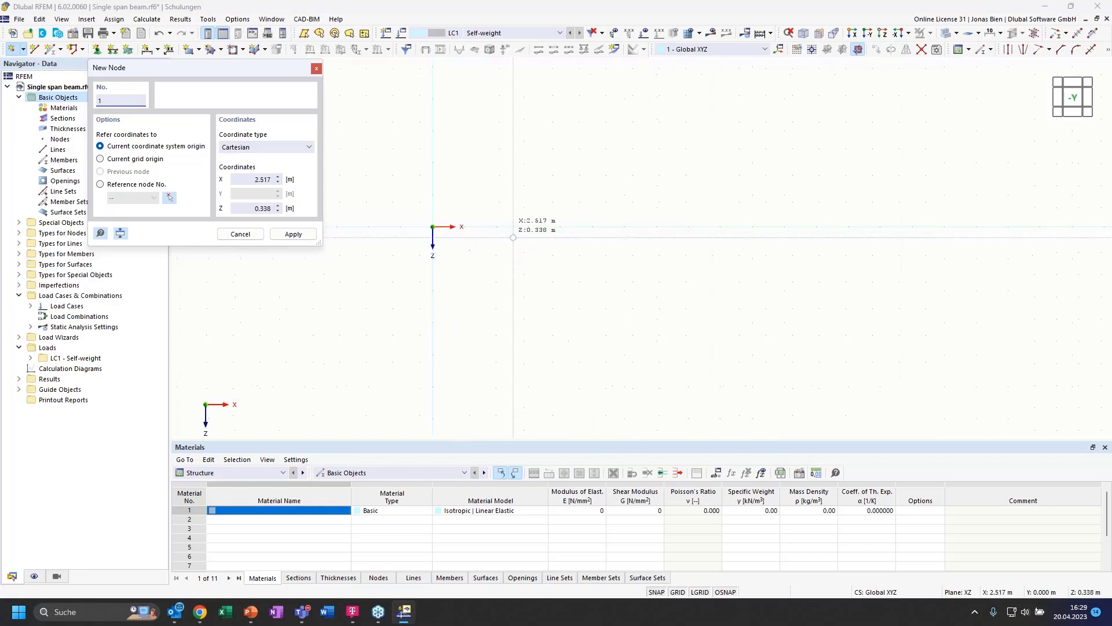
pyautogui.scroll(2, 514, 237)
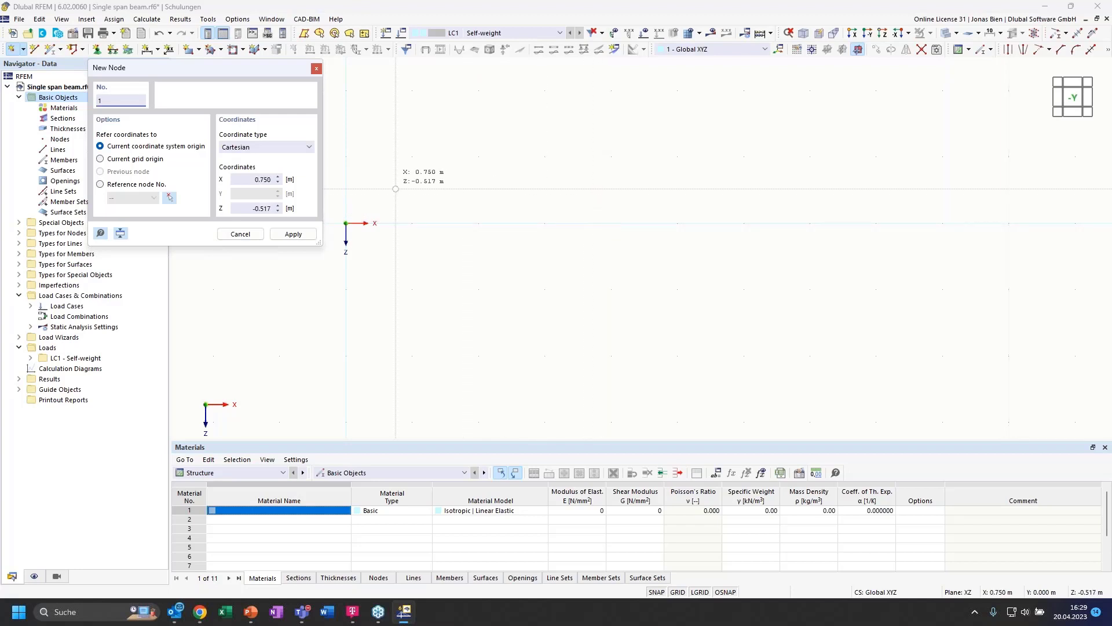
pyautogui.moveTo(248, 179); pyautogui.dragTo(287, 179)
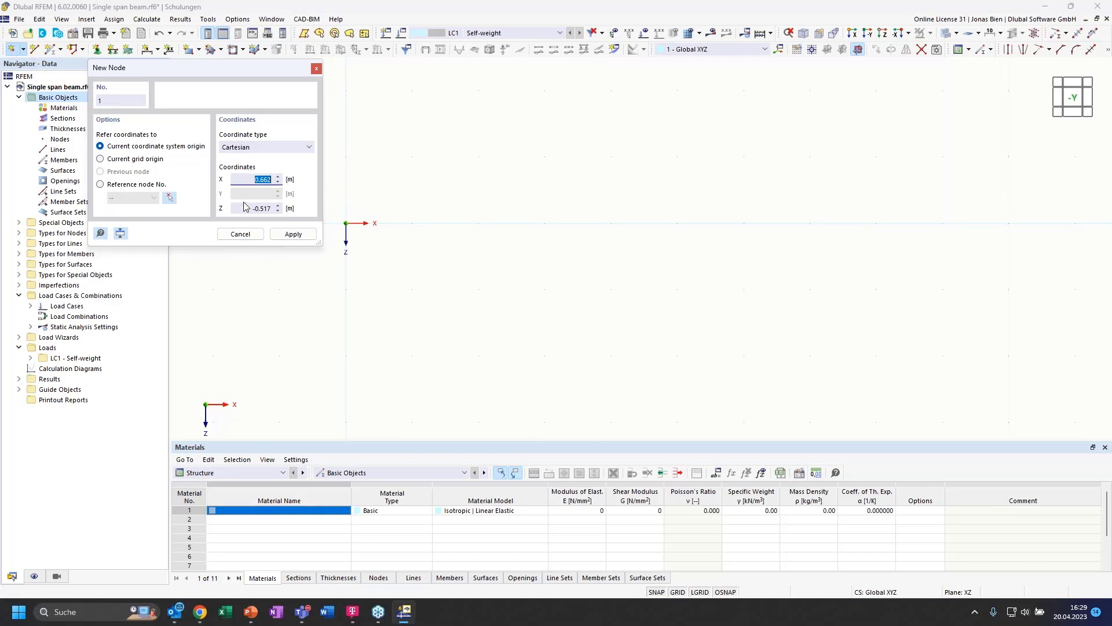
pyautogui.moveTo(248, 207); pyautogui.dragTo(280, 206)
pyautogui.write('0')
pyautogui.click(256, 180)
pyautogui.click(286, 235)
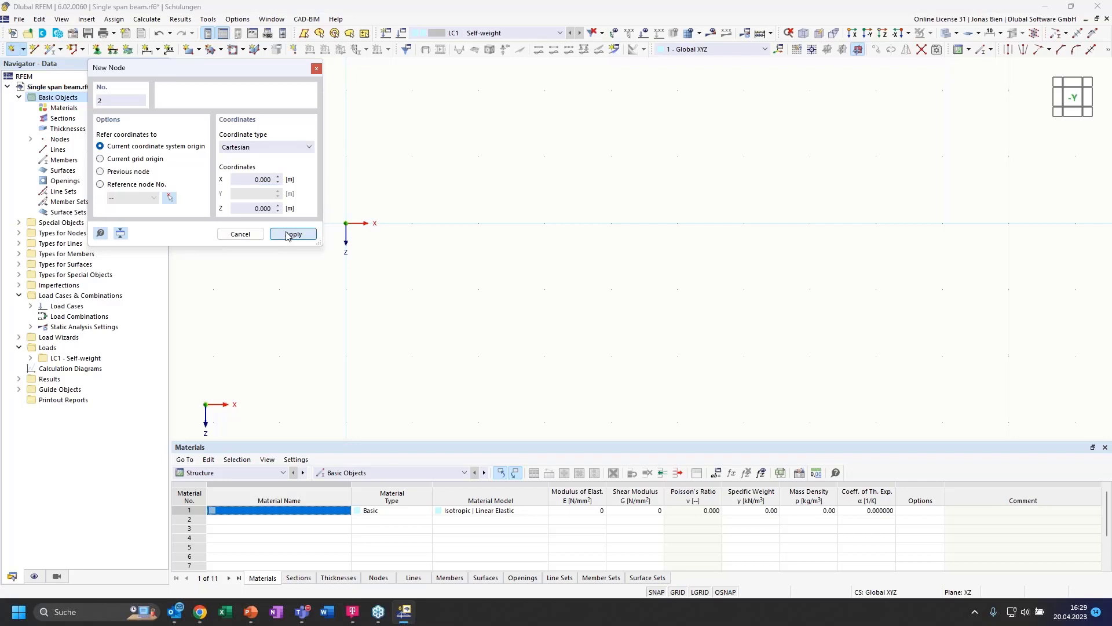
# Step: Create the beam's second node at X 7.5 m and Z 0, and end node creation
pyautogui.click(256, 180)
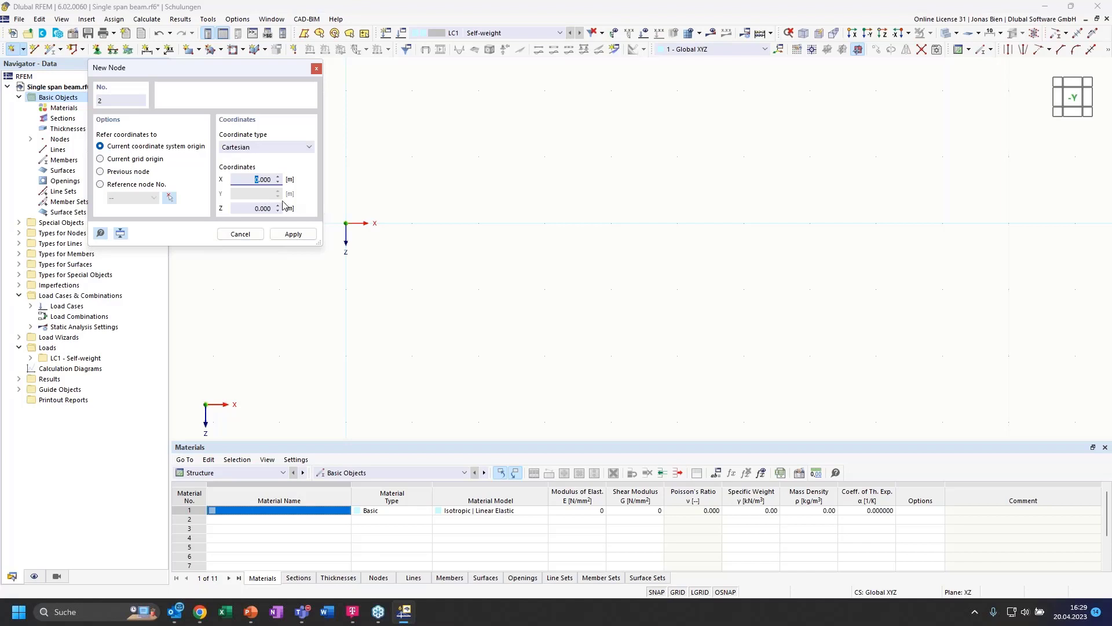
pyautogui.write('7.5')
pyautogui.click(295, 235)
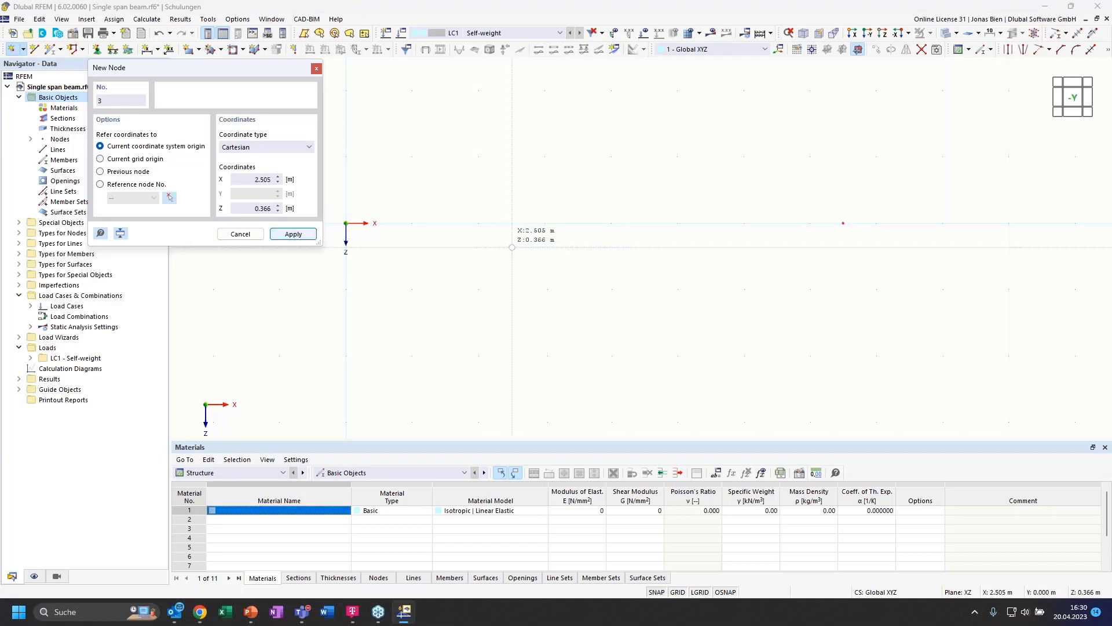
pyautogui.press('Escape')
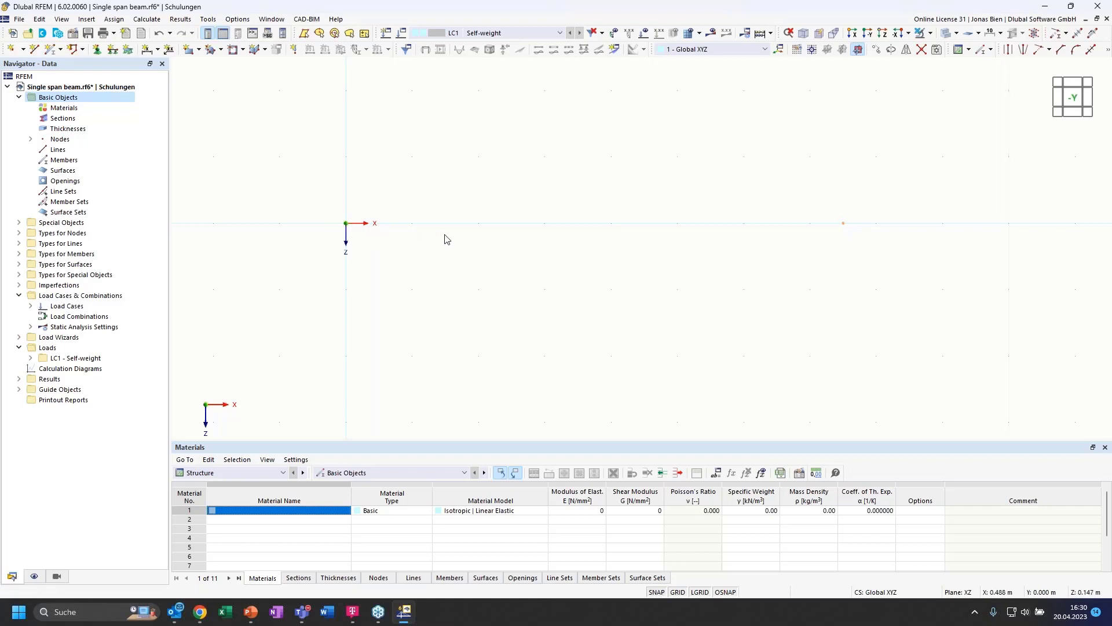
# Step: Show the display settings, inspect the coordinate axes at the origin in a rotated view, and restore the -Y view
pyautogui.keyDown('ctrl'); pyautogui.moveTo(372, 252); pyautogui.dragTo(355, 216, button='middle'); pyautogui.keyUp('ctrl')
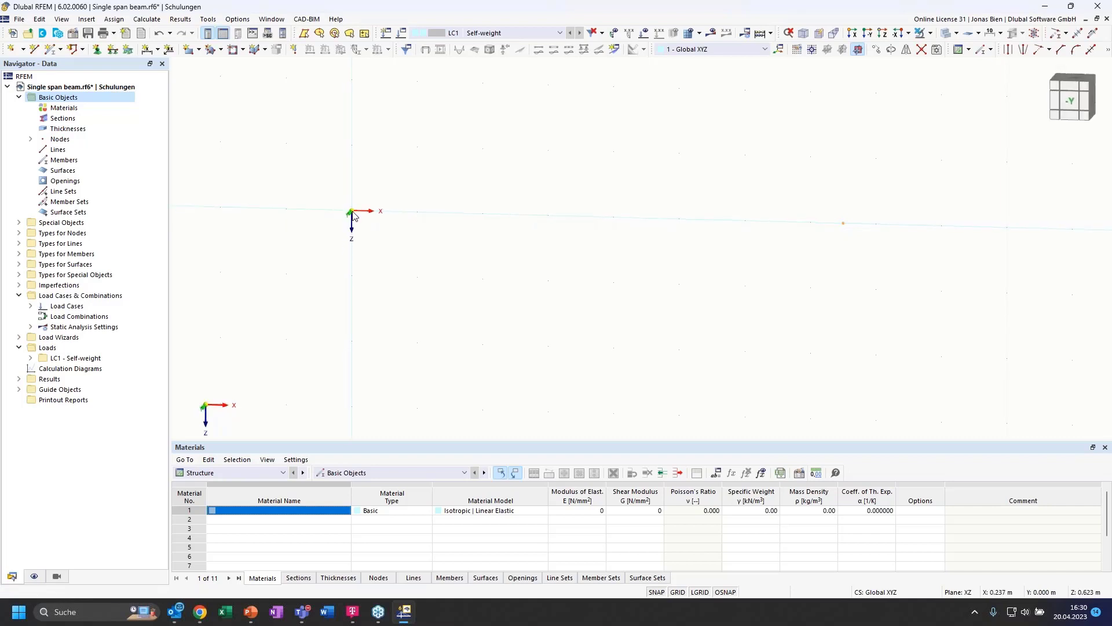
pyautogui.click(1070, 102)
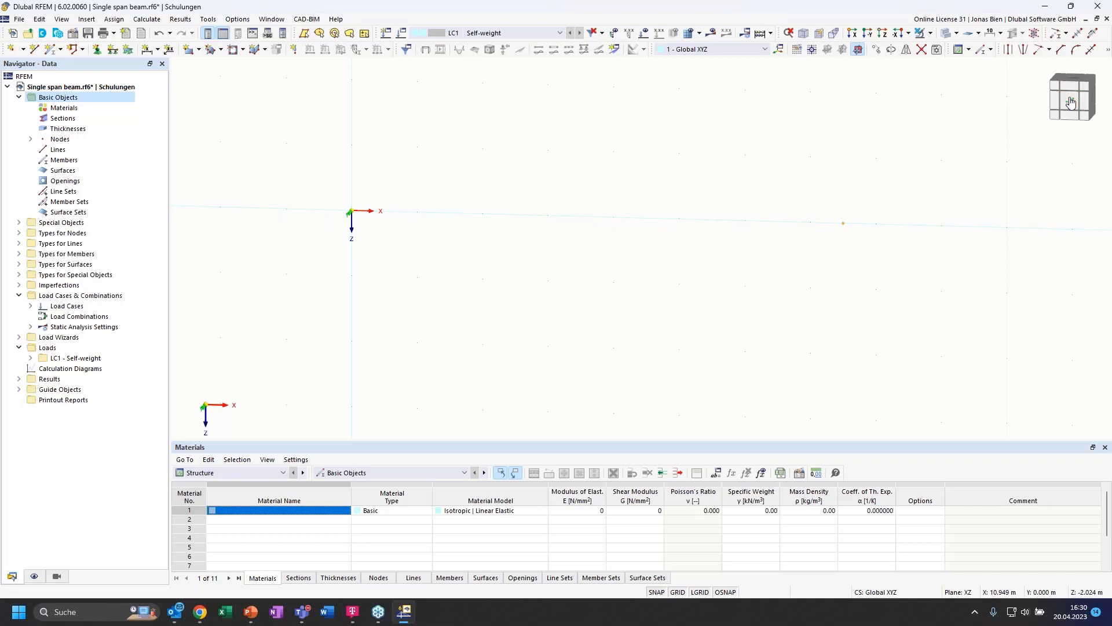
pyautogui.click(37, 577)
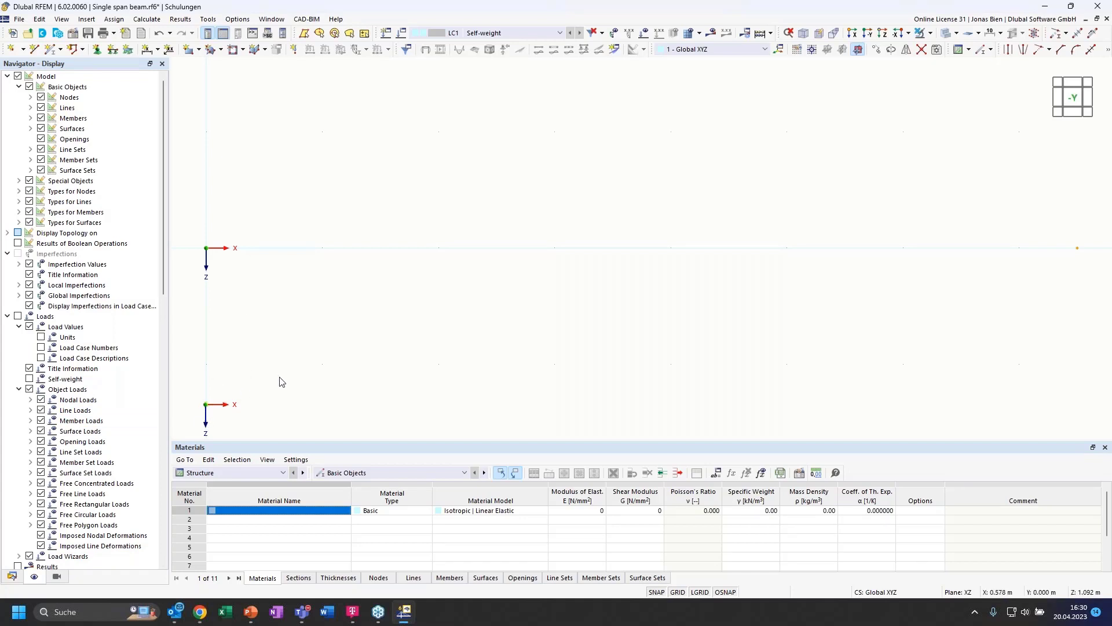
pyautogui.keyDown('ctrl'); pyautogui.moveTo(273, 382); pyautogui.dragTo(232, 402, button='middle'); pyautogui.keyUp('ctrl')
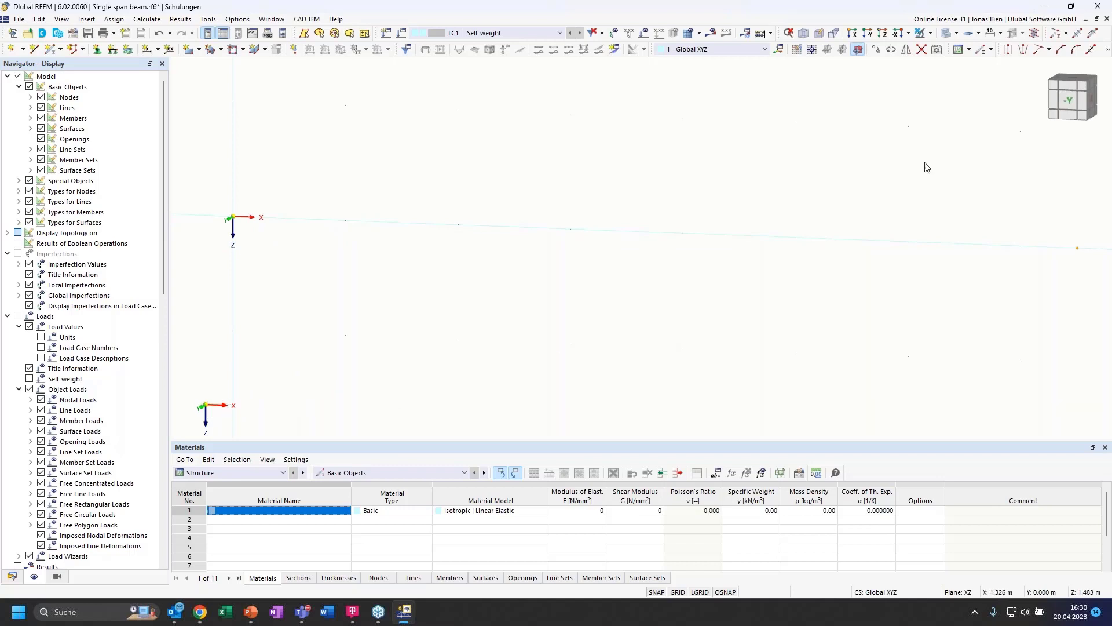
pyautogui.click(1069, 103)
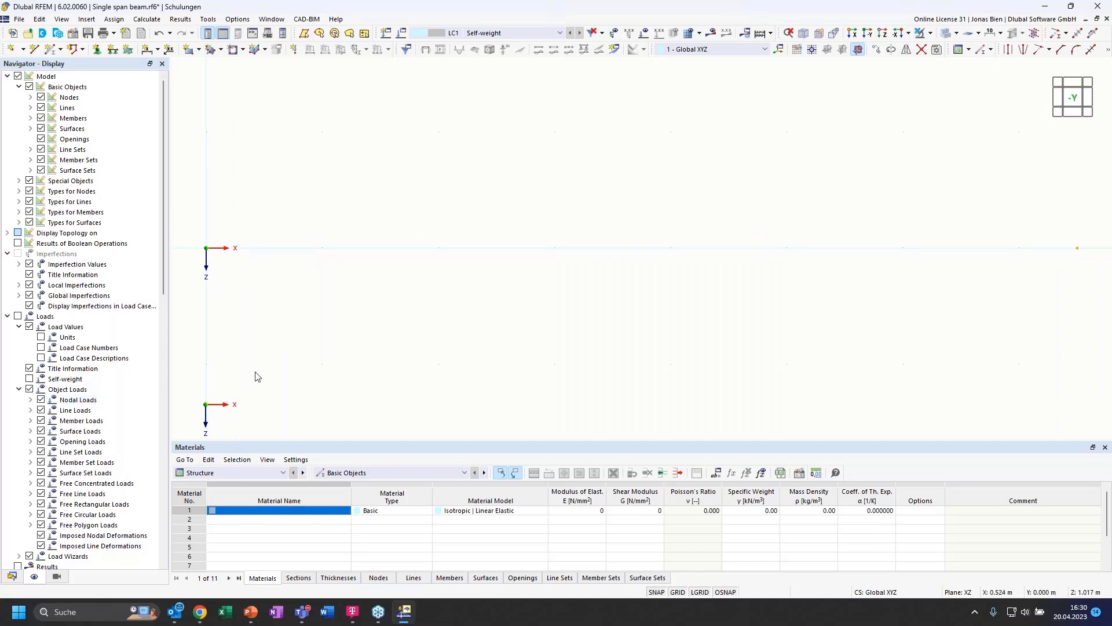
# Step: Hide the global coordinate system X, Y, Z in the zero point and return to the model data tree
pyautogui.scroll(-5, 96, 424)
pyautogui.scroll(-5, 96, 423)
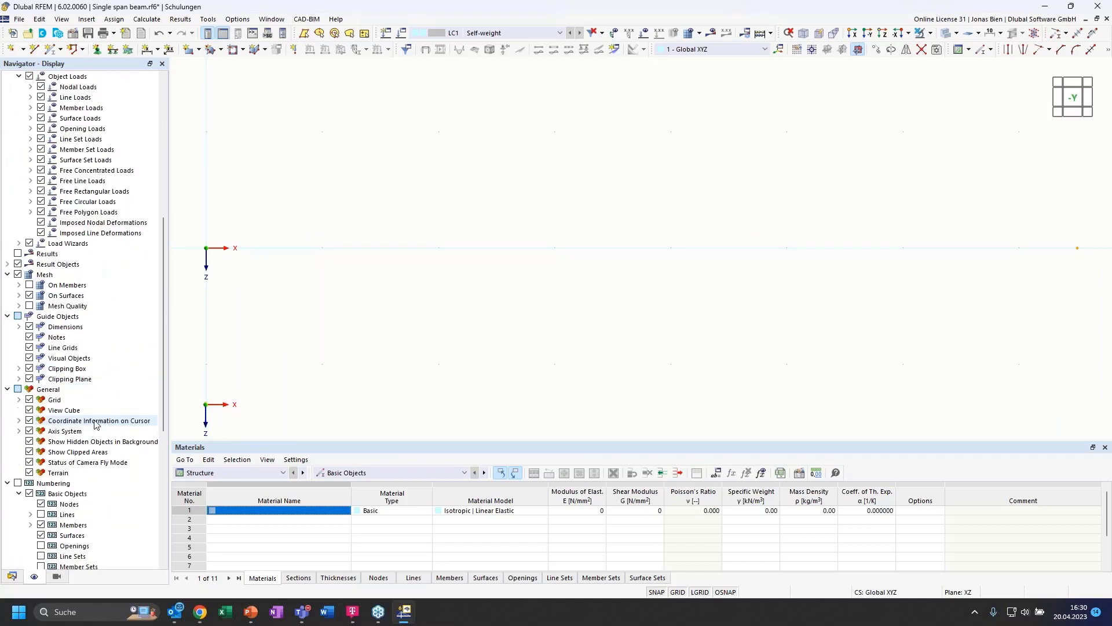
pyautogui.scroll(-2, 96, 424)
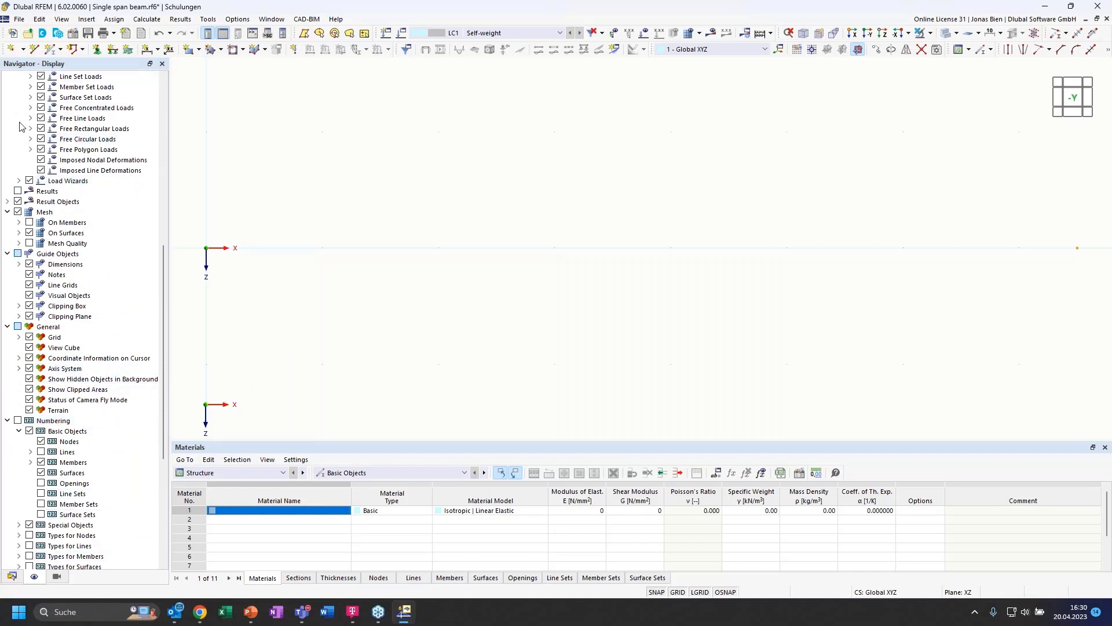
pyautogui.click(19, 369)
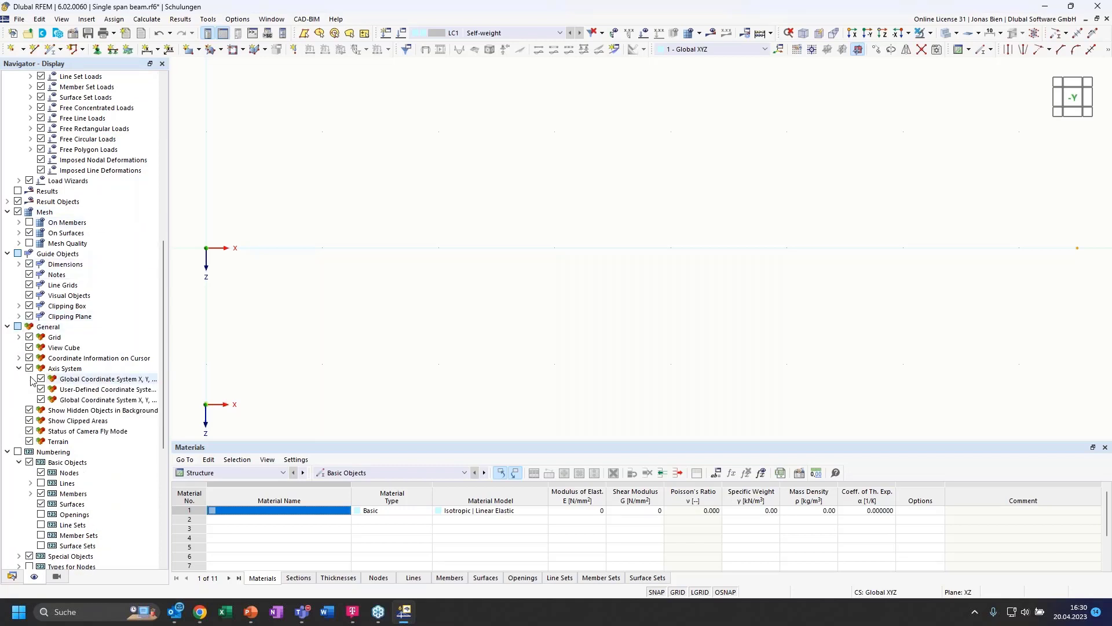
pyautogui.click(73, 380)
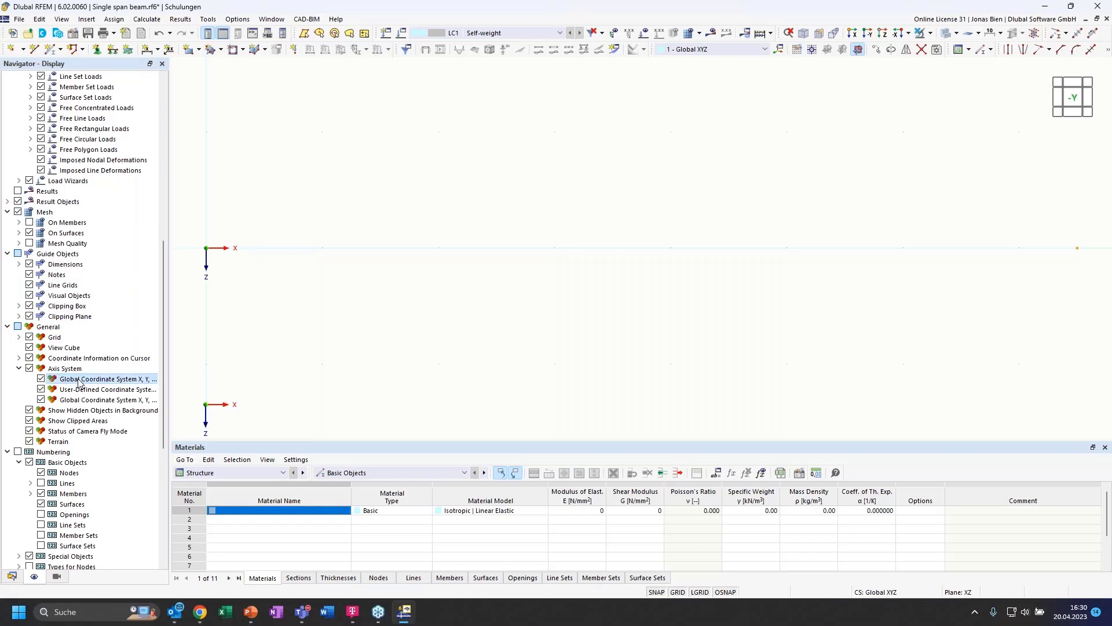
pyautogui.rightClick(147, 383)
pyautogui.click(139, 385)
pyautogui.moveTo(168, 368); pyautogui.dragTo(251, 367)
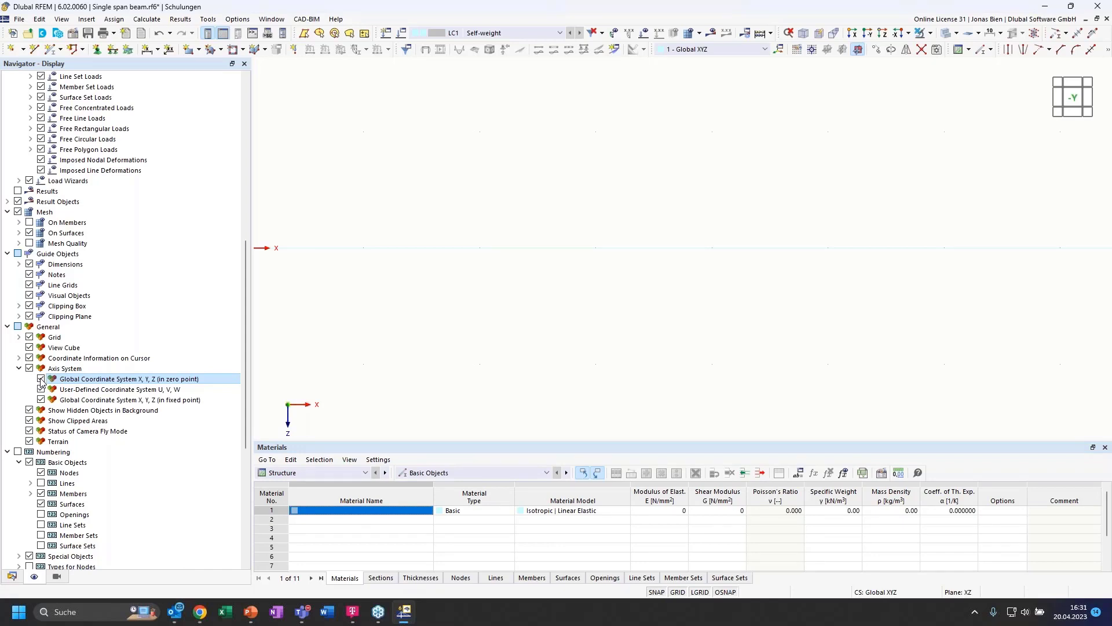
pyautogui.click(40, 380)
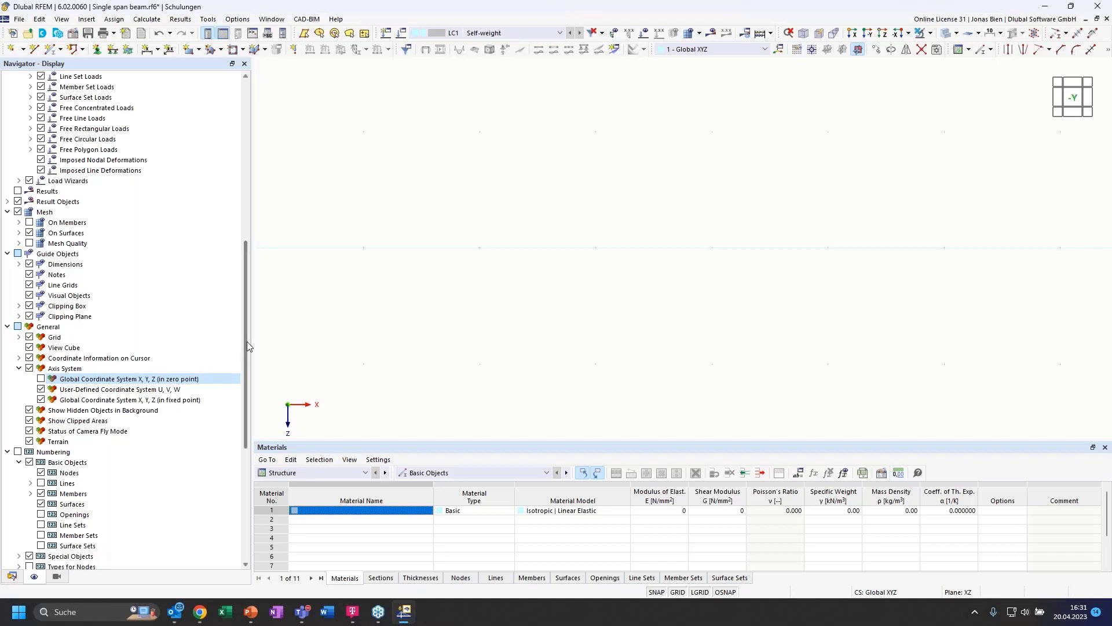
pyautogui.moveTo(250, 345); pyautogui.dragTo(172, 347)
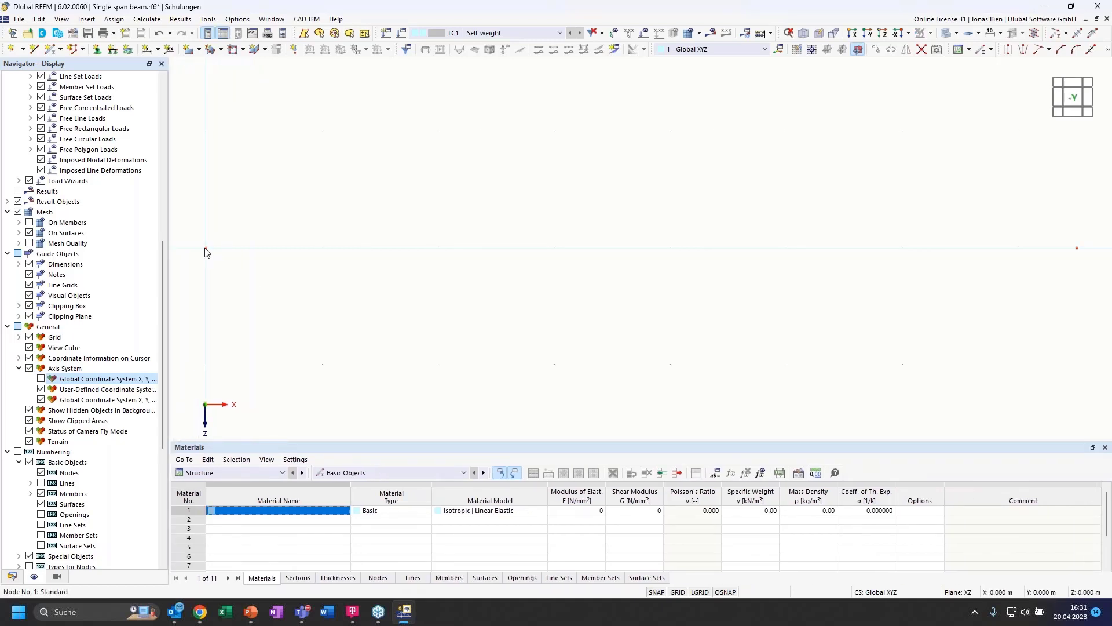
pyautogui.scroll(-1, 284, 304)
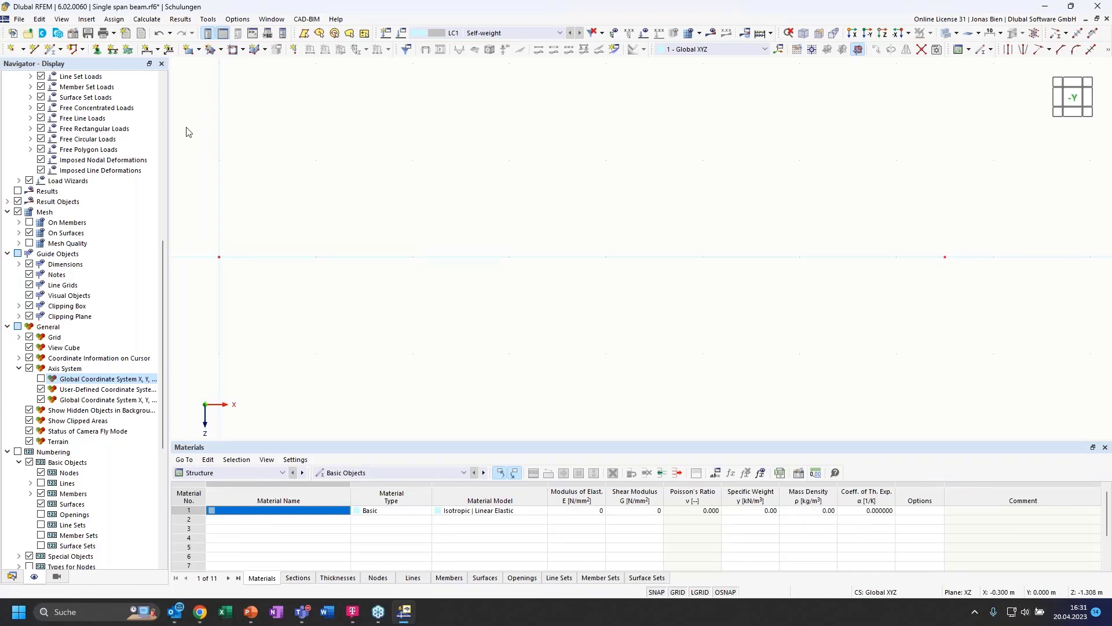
pyautogui.click(11, 576)
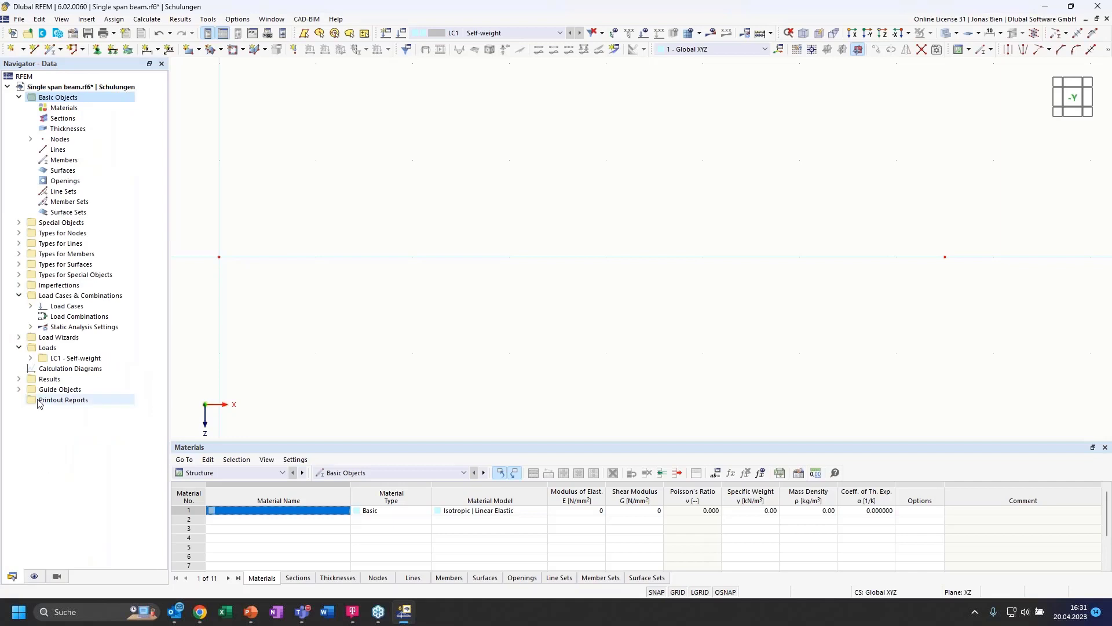
# Step: Create a single line from the node at the origin to the node at X 7.5 m, and end line creation
pyautogui.click(35, 50)
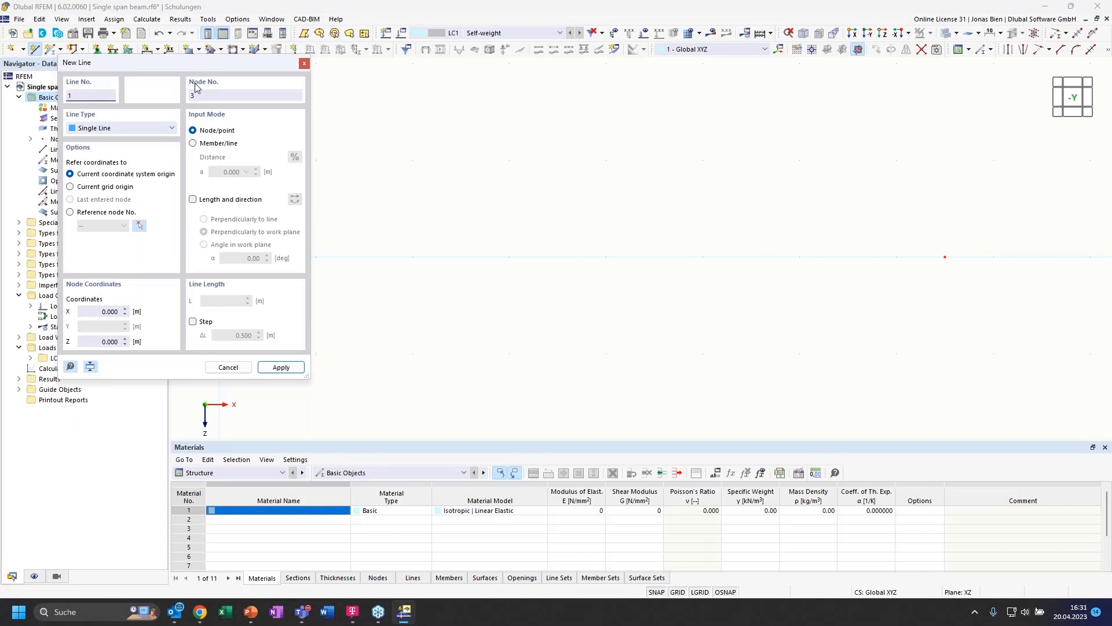
pyautogui.moveTo(190, 71); pyautogui.dragTo(234, 289)
pyautogui.click(220, 258)
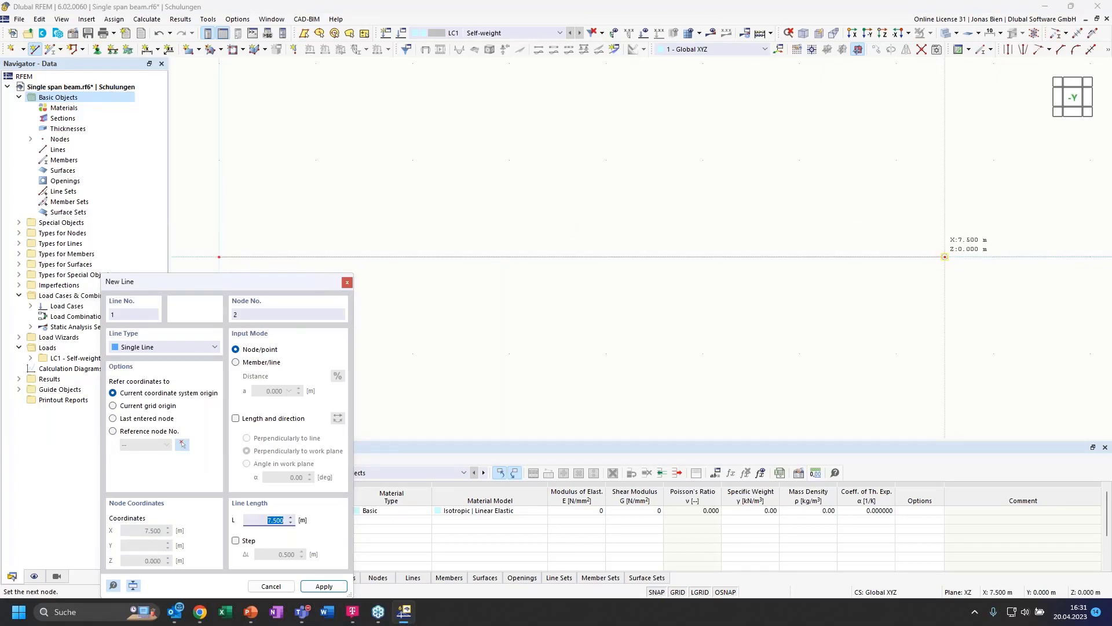
pyautogui.click(945, 257)
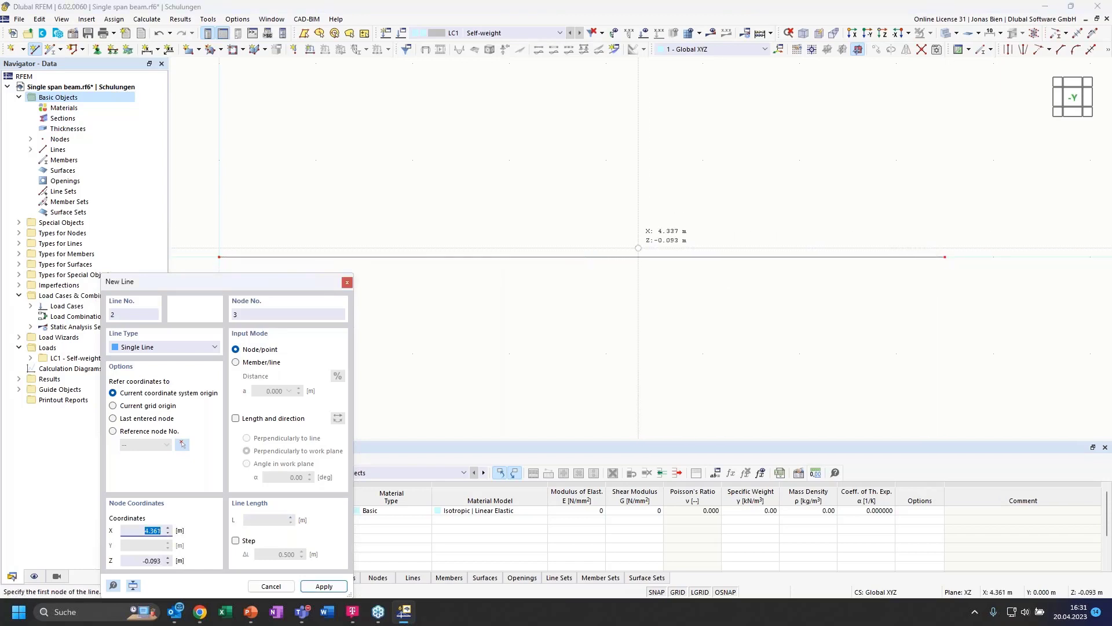
pyautogui.press('Escape')
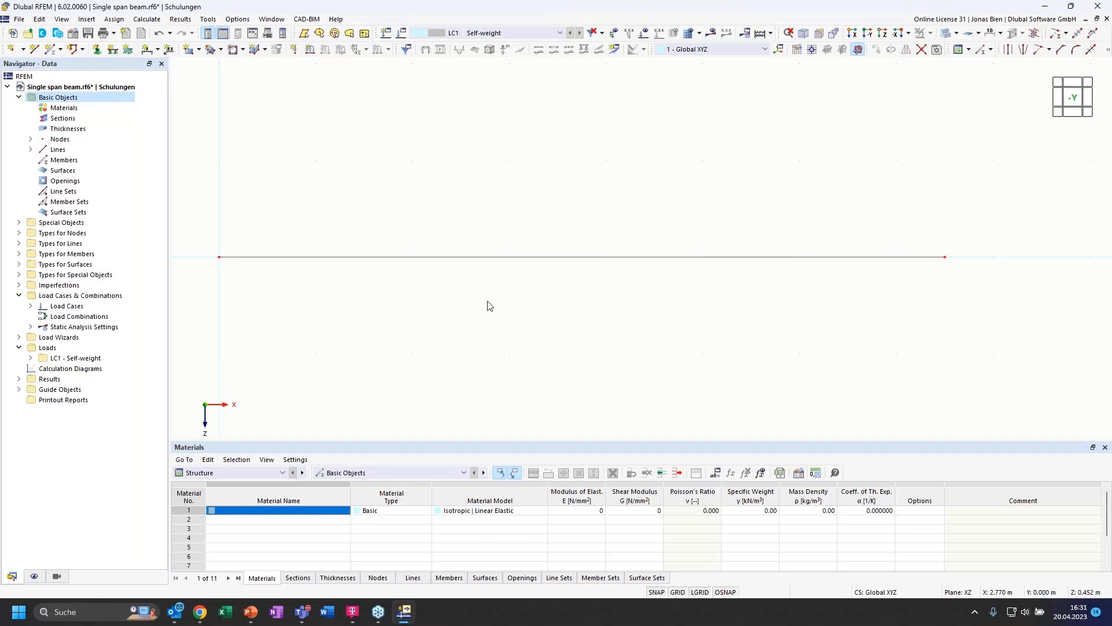
pyautogui.press('l')
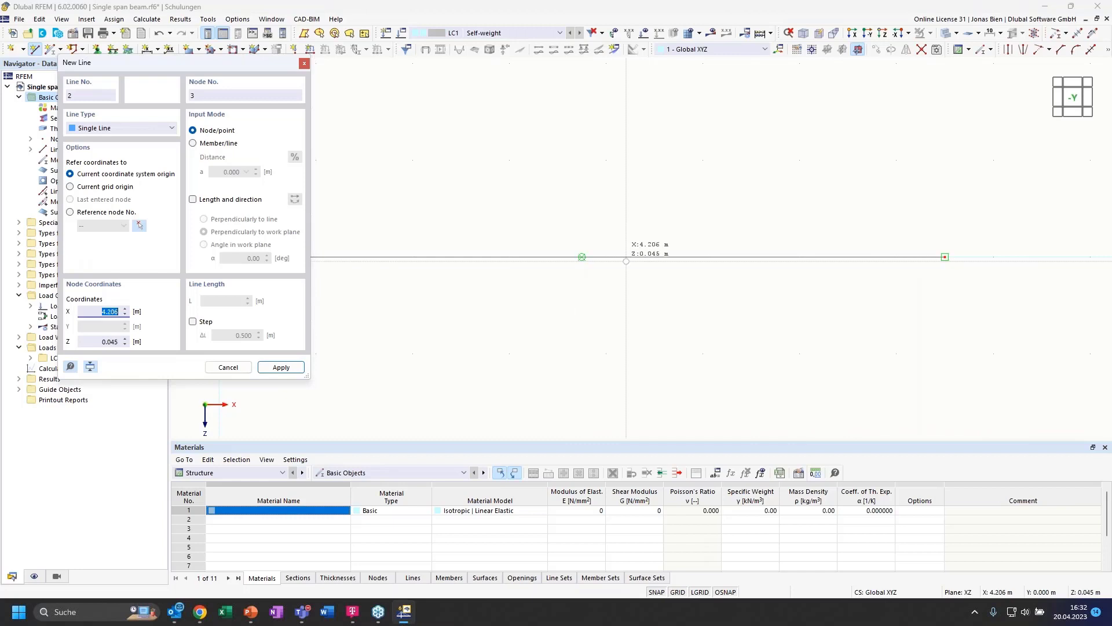
pyautogui.press('Escape')
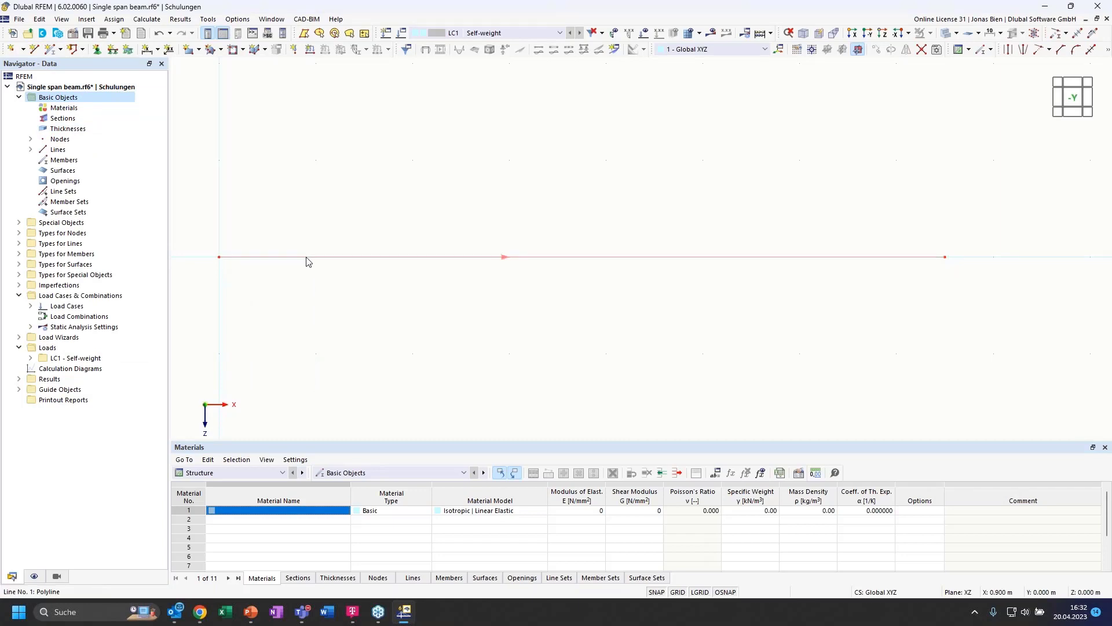
# Step: List the model's nodes and lines and select each entry to locate it in the model
pyautogui.click(30, 139)
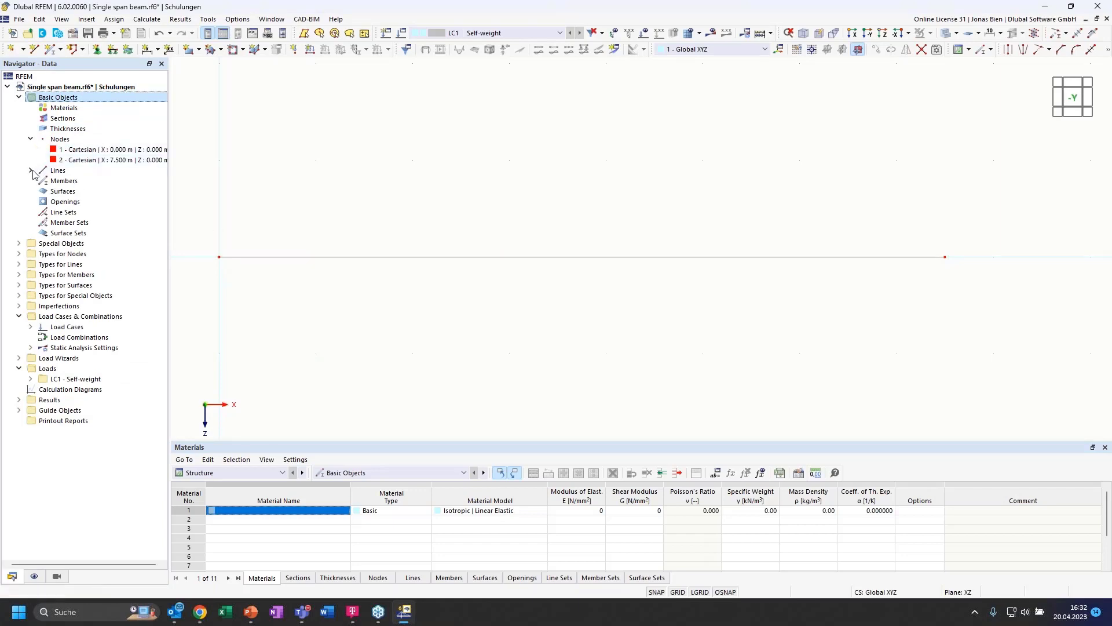
pyautogui.click(30, 170)
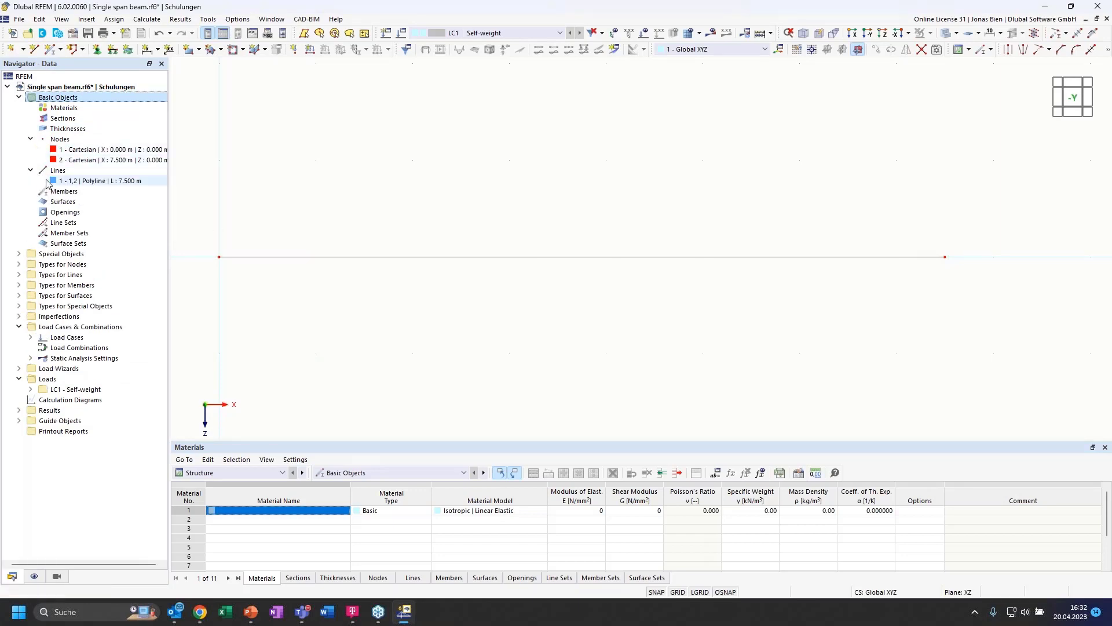
pyautogui.click(76, 150)
pyautogui.click(79, 160)
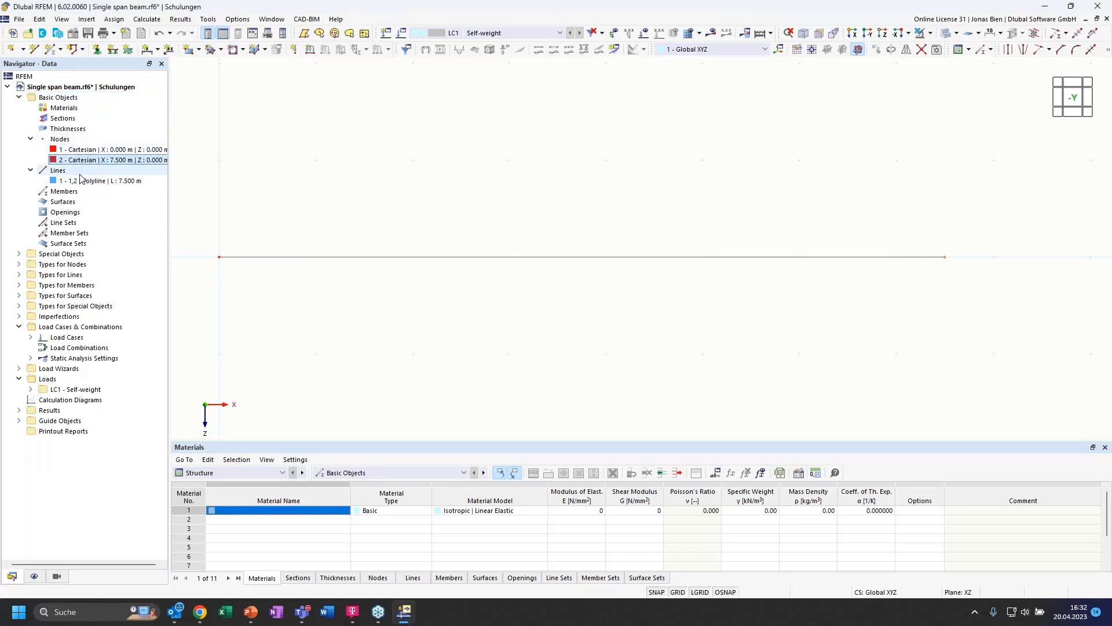
pyautogui.click(80, 182)
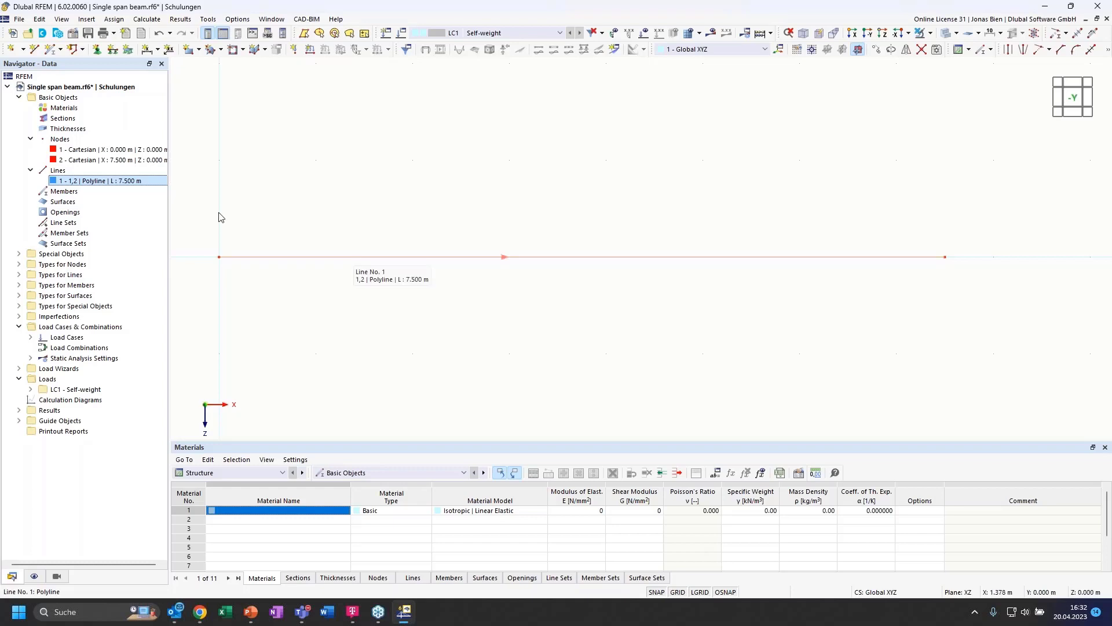
# Step: Edit the line between the two nodes to add a new member on it, and review the member's section settings
pyautogui.click(420, 258)
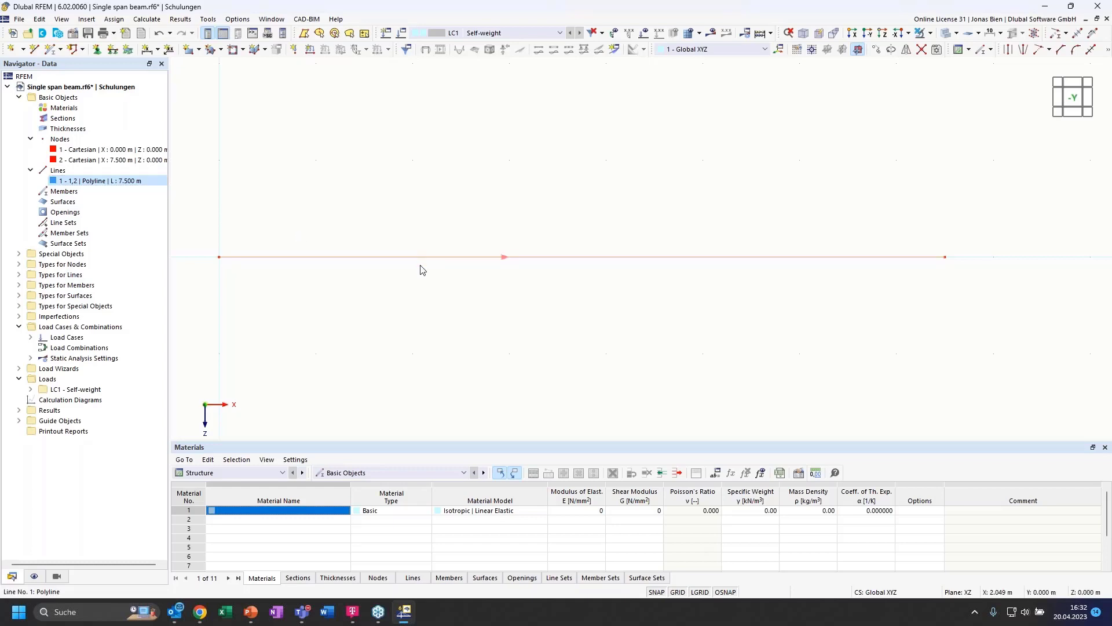
pyautogui.doubleClick(437, 276)
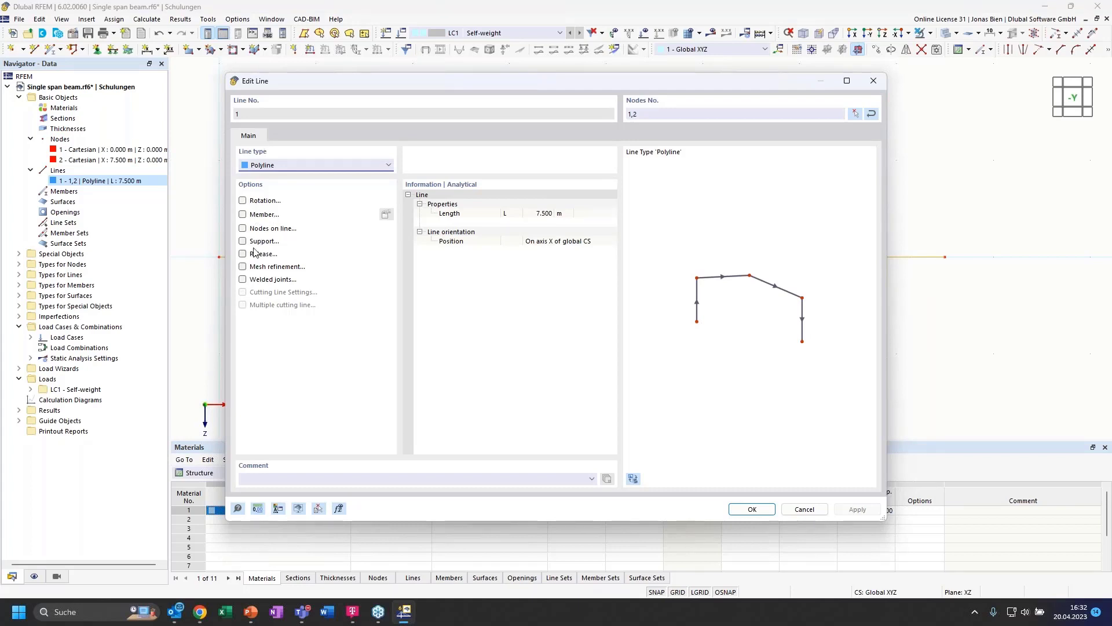
pyautogui.click(243, 216)
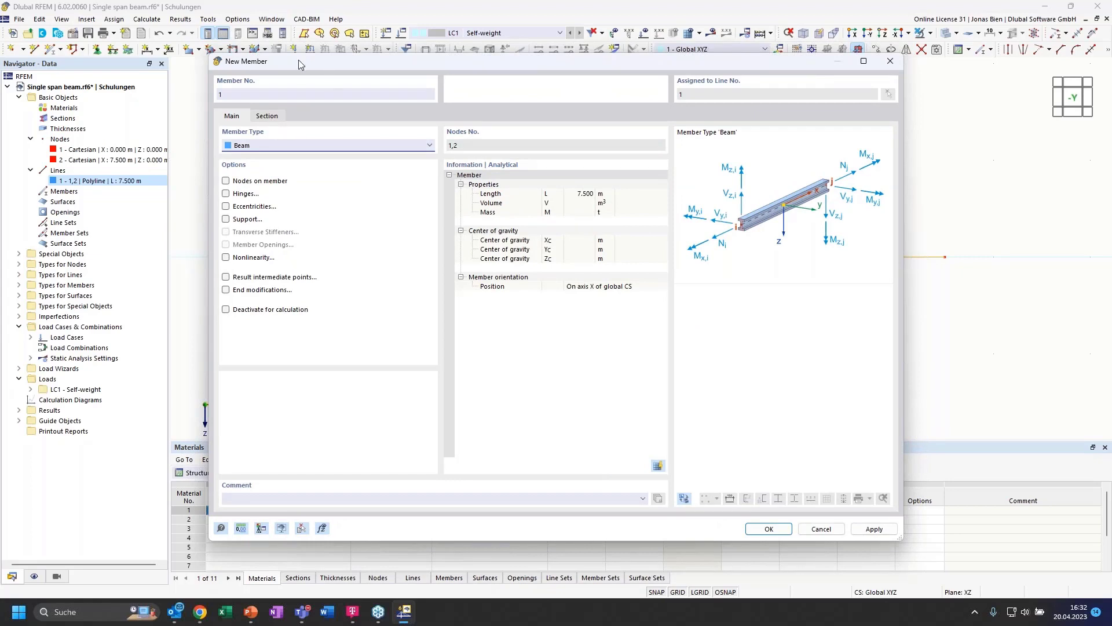
pyautogui.moveTo(298, 60)
pyautogui.mouseDown()
pyautogui.moveTo(368, 98)
pyautogui.moveTo(368, 83)
pyautogui.moveTo(302, 82)
pyautogui.mouseUp()
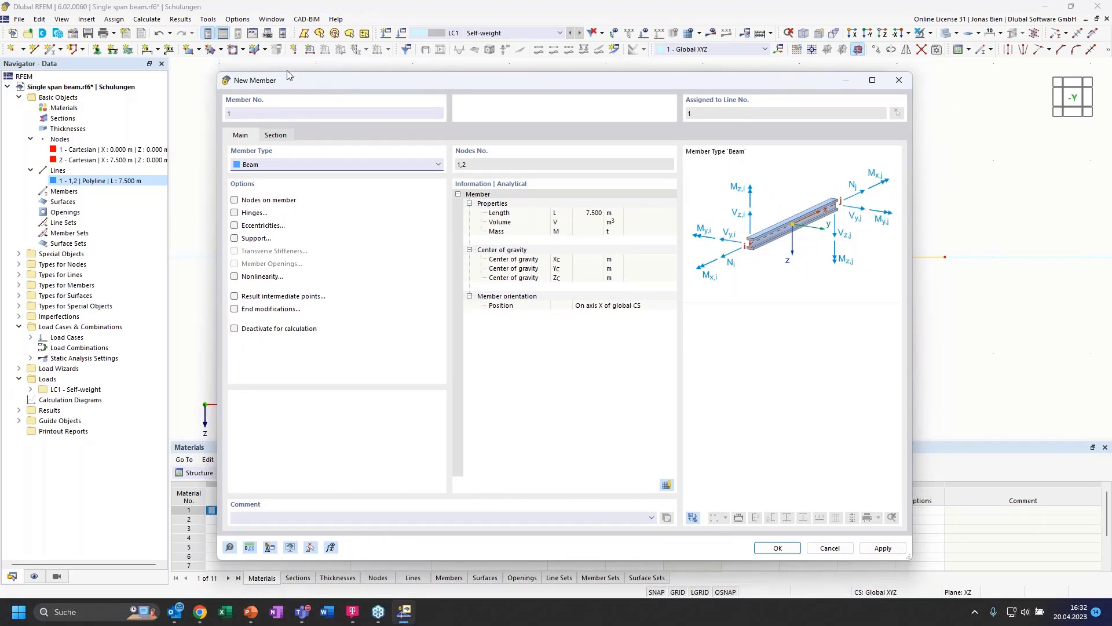
pyautogui.click(277, 135)
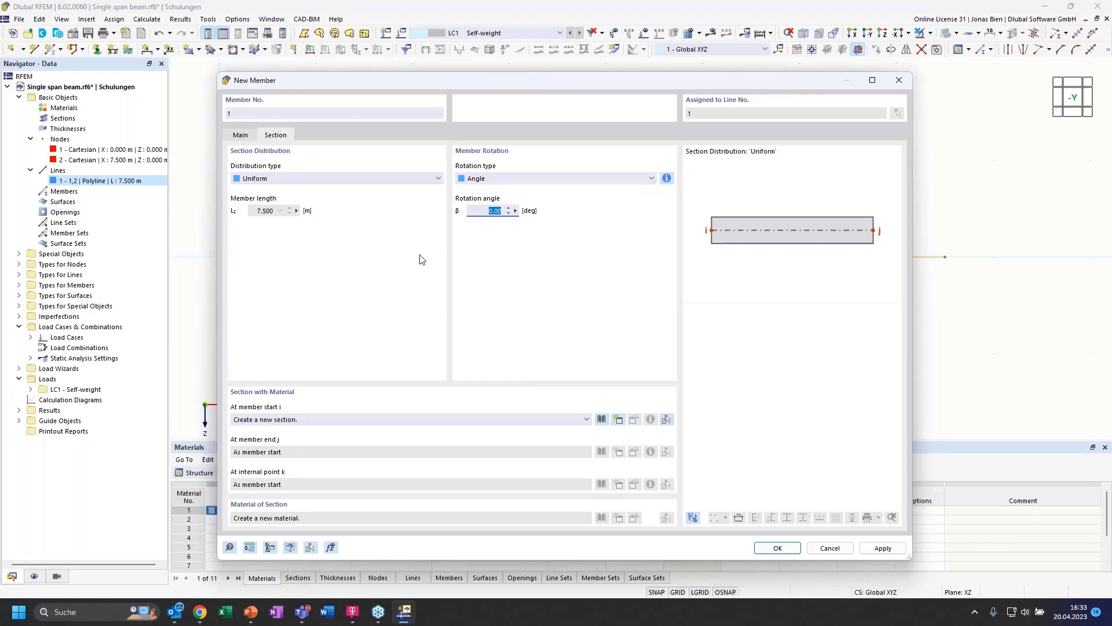
pyautogui.click(240, 135)
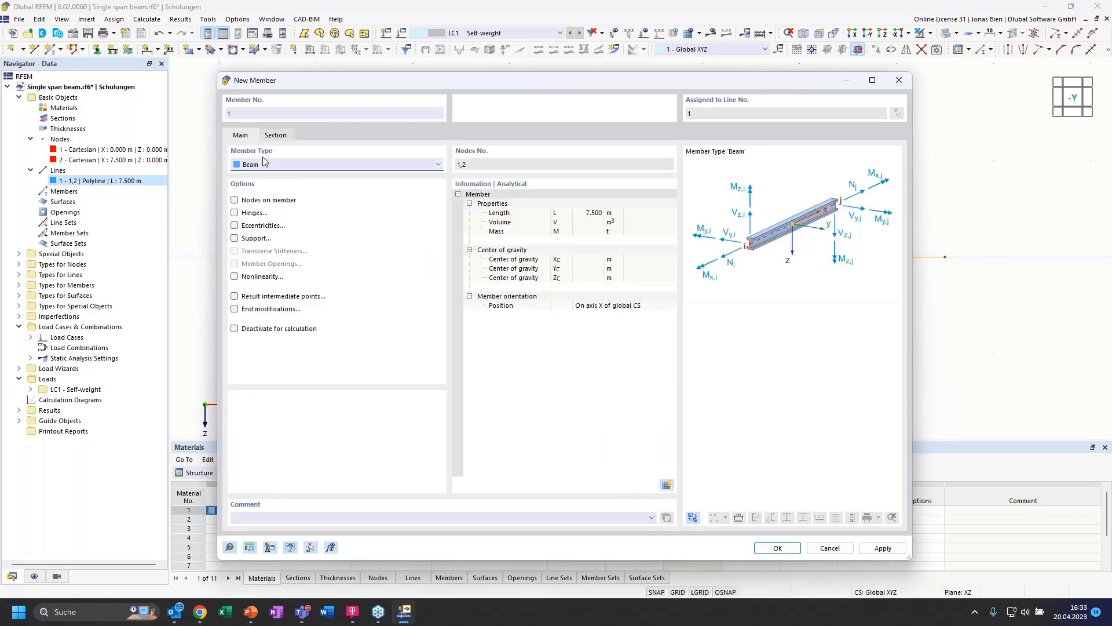
# Step: Set the new member's type to Definable Stiffness and show its stiffness assignment
pyautogui.click(268, 167)
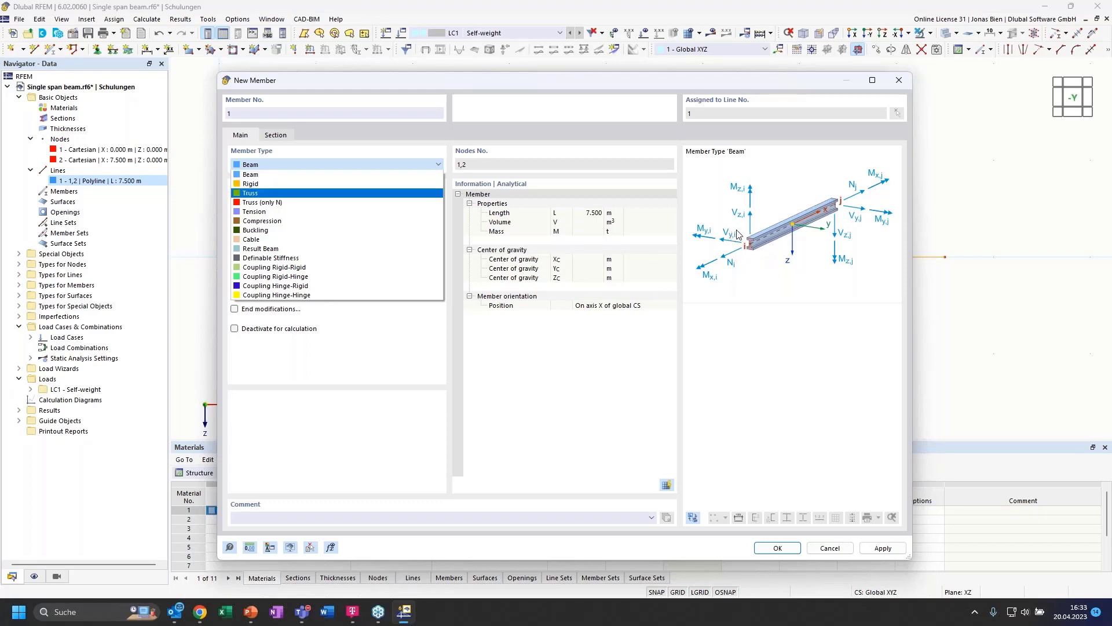
pyautogui.click(264, 259)
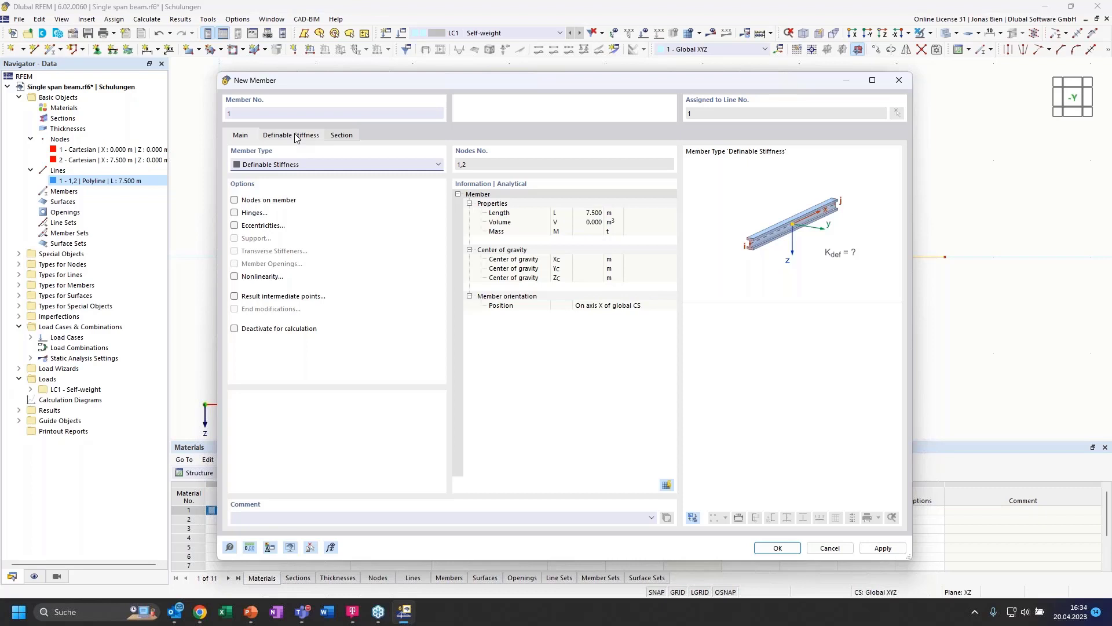
pyautogui.click(294, 138)
pyautogui.click(244, 138)
pyautogui.click(291, 137)
pyautogui.click(241, 135)
pyautogui.click(291, 137)
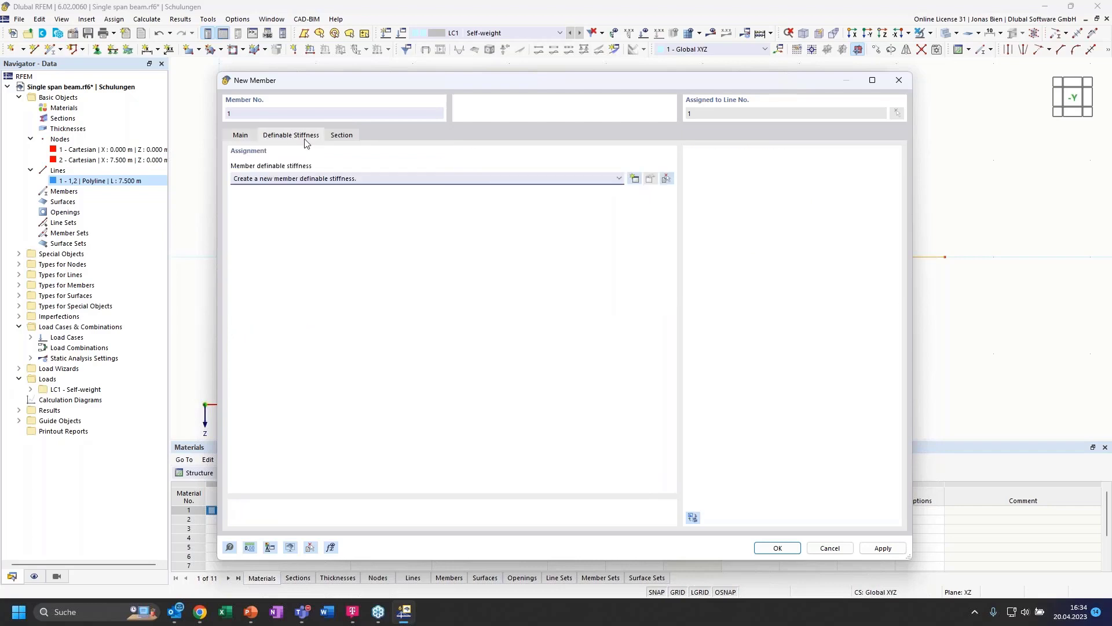
# Step: Create a new member definable stiffness with torsional stiffness GIt and bending stiffnesses EIy and EIz of 1.00 kNm² each
pyautogui.click(566, 180)
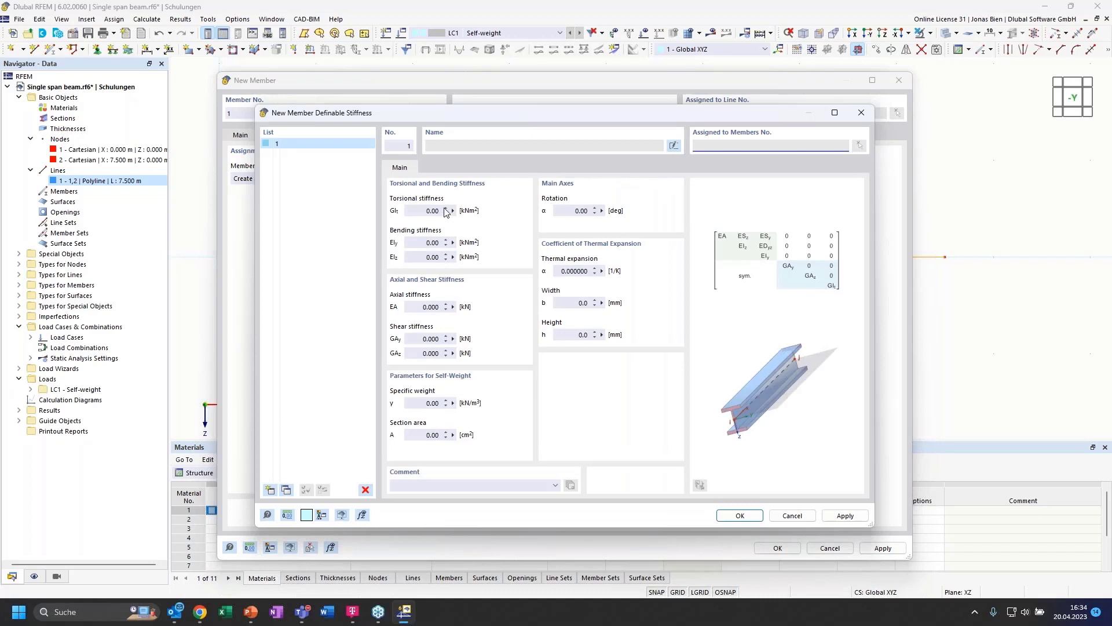
pyautogui.click(424, 210)
pyautogui.doubleClick(429, 209)
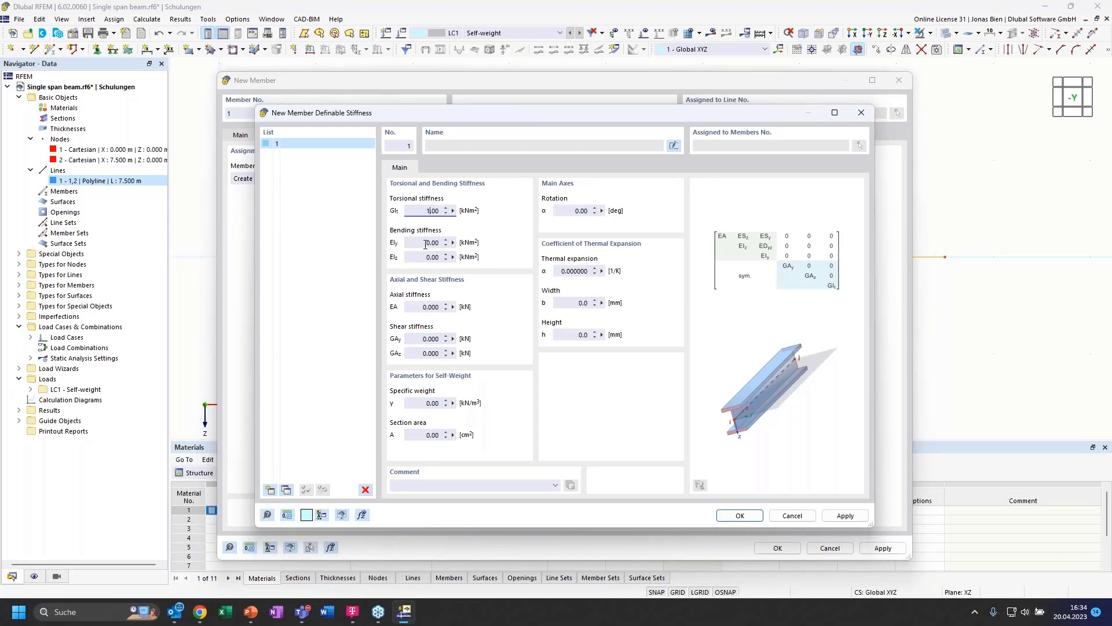
pyautogui.click(429, 245)
pyautogui.write('1')
pyautogui.click(425, 257)
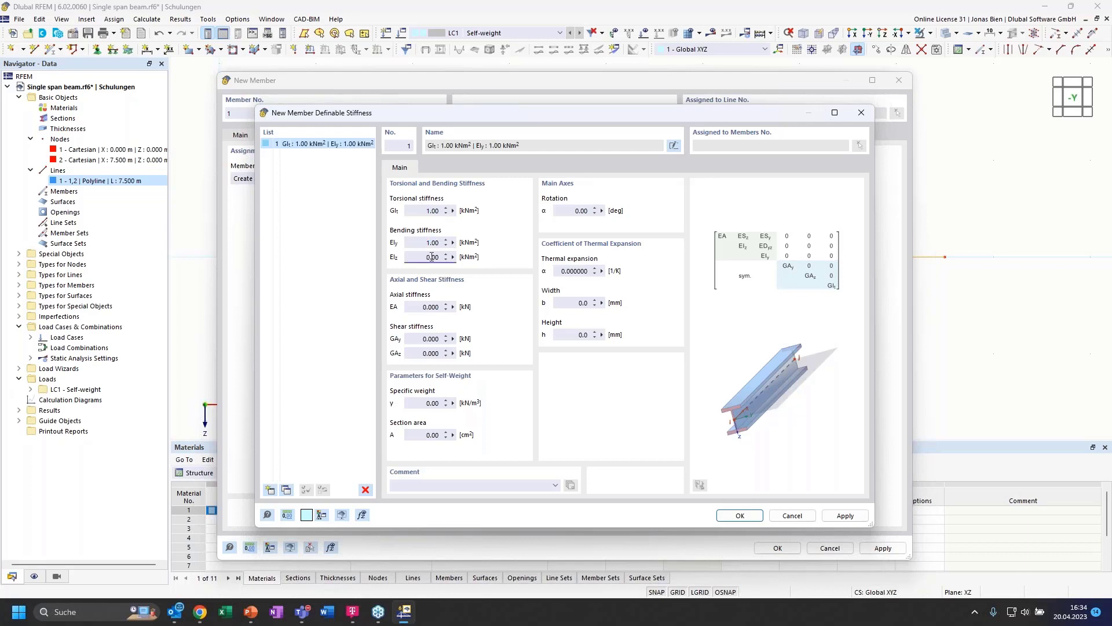
pyautogui.write('1')
# Step: Set the axial stiffness EA and shear stiffnesses GAy and GAz to 1.000 kN each, and accept the definable stiffness
pyautogui.click(425, 306)
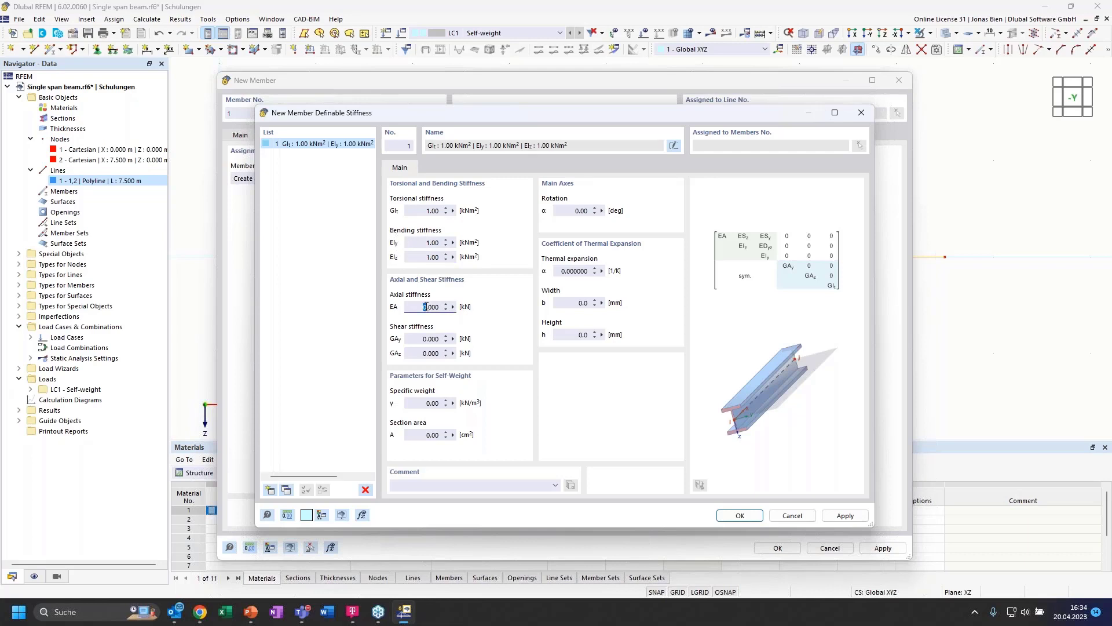
pyautogui.write('1')
pyautogui.click(425, 339)
pyautogui.write('1')
pyautogui.click(424, 354)
pyautogui.write('1')
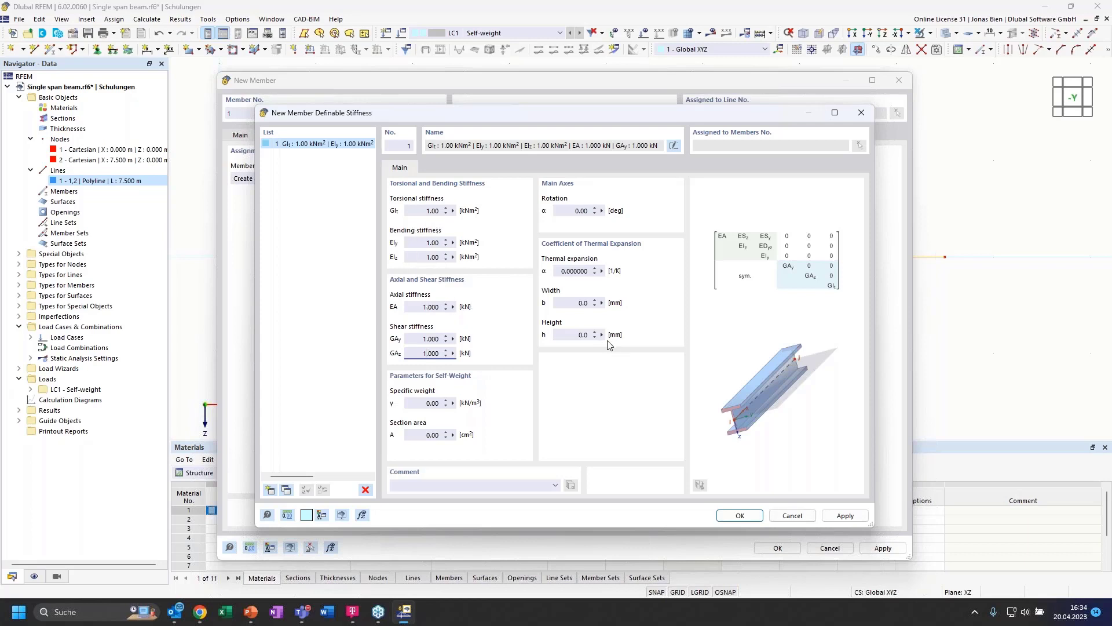
pyautogui.click(741, 515)
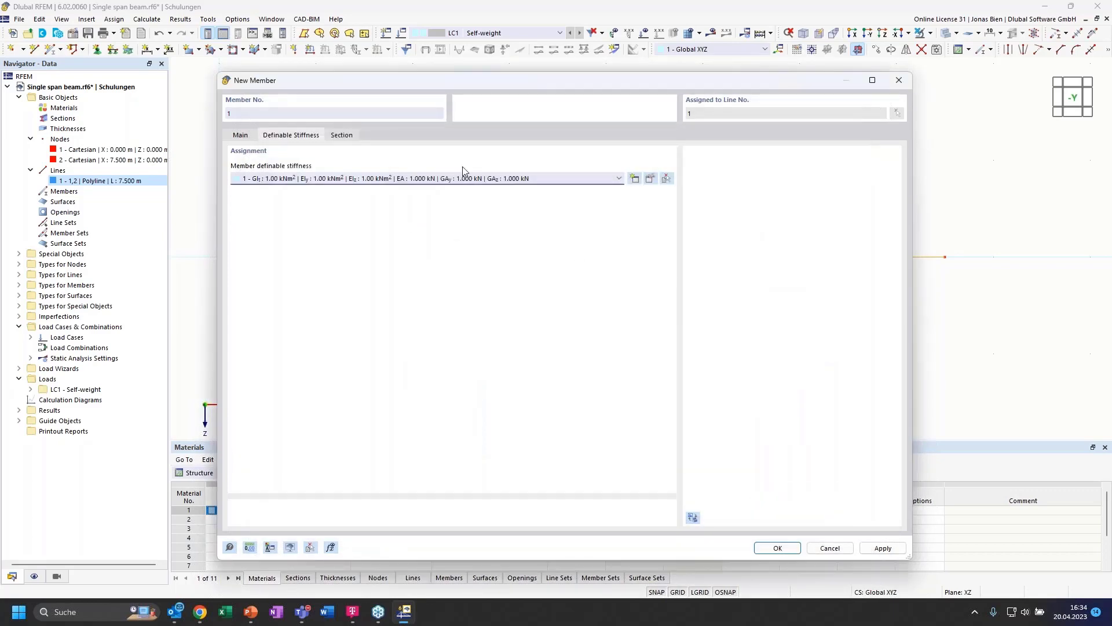
# Step: Accept the definable-stiffness member and the line edit, then select the new member in the model's member list
pyautogui.click(242, 136)
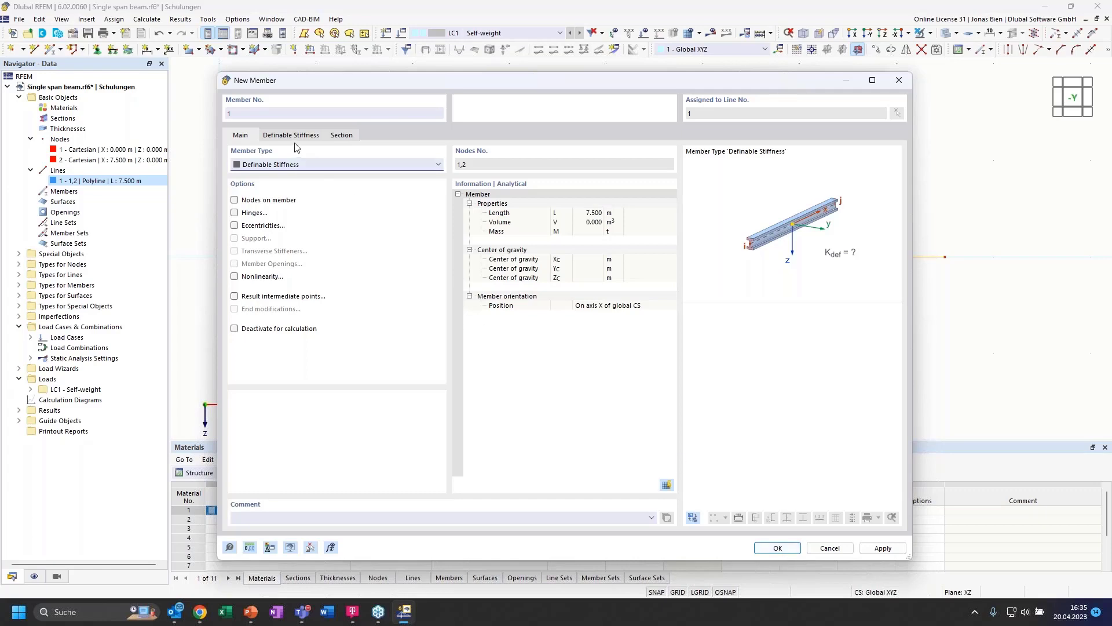
pyautogui.click(777, 548)
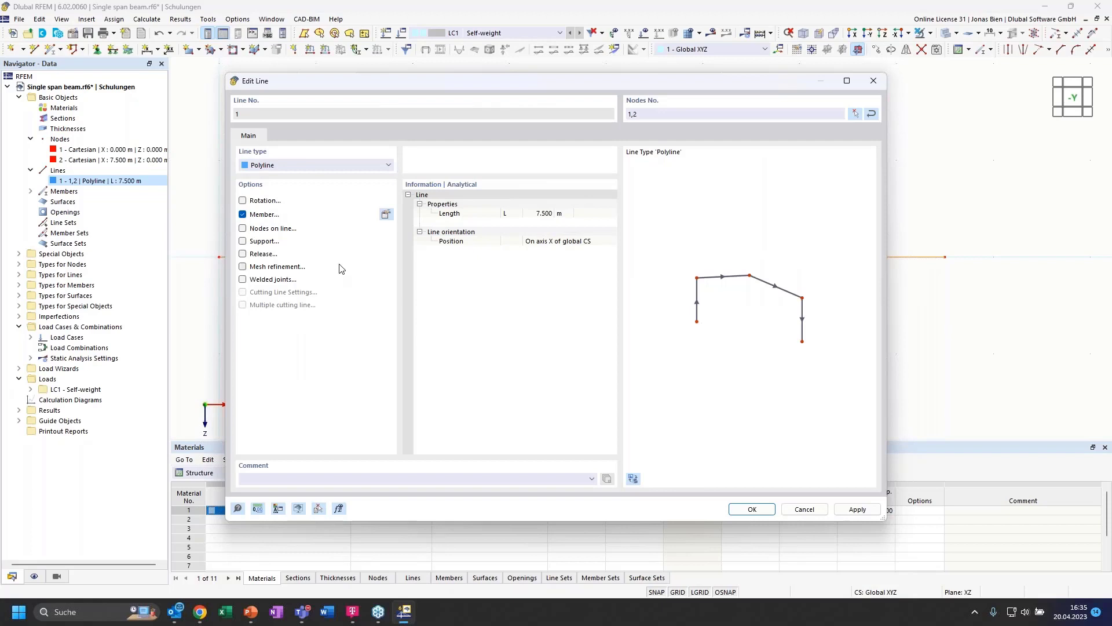
pyautogui.click(751, 508)
pyautogui.click(470, 330)
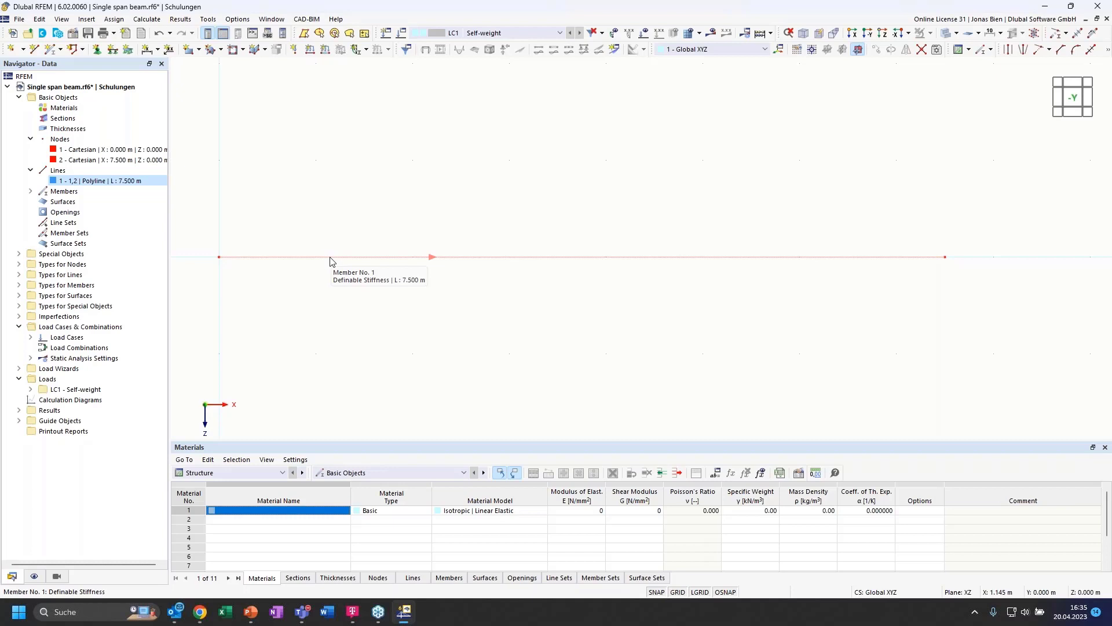
pyautogui.click(30, 191)
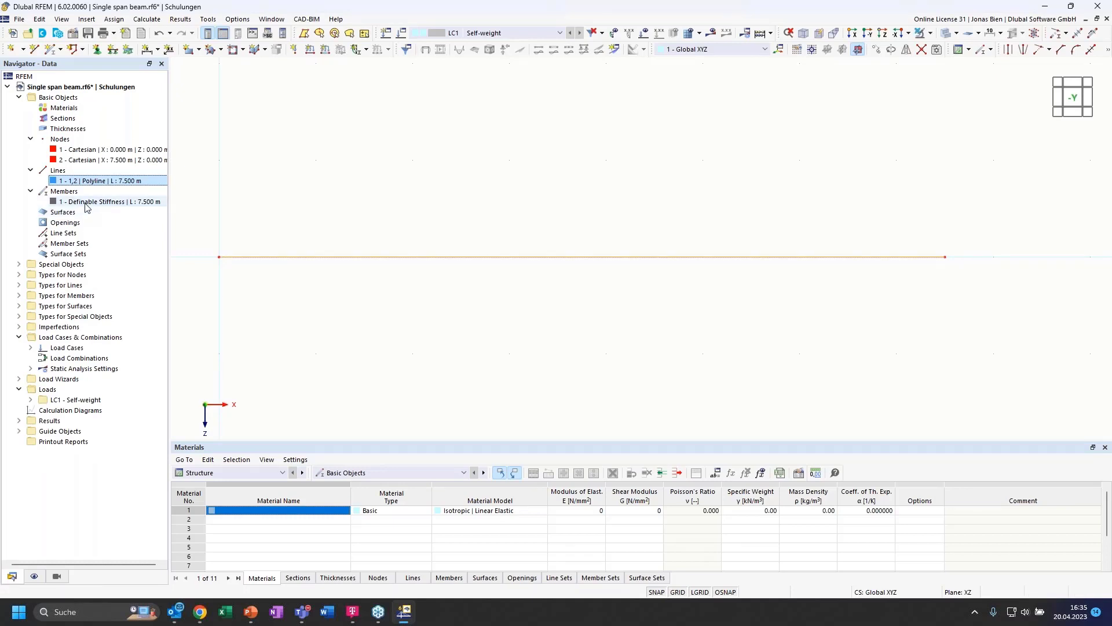
pyautogui.click(85, 204)
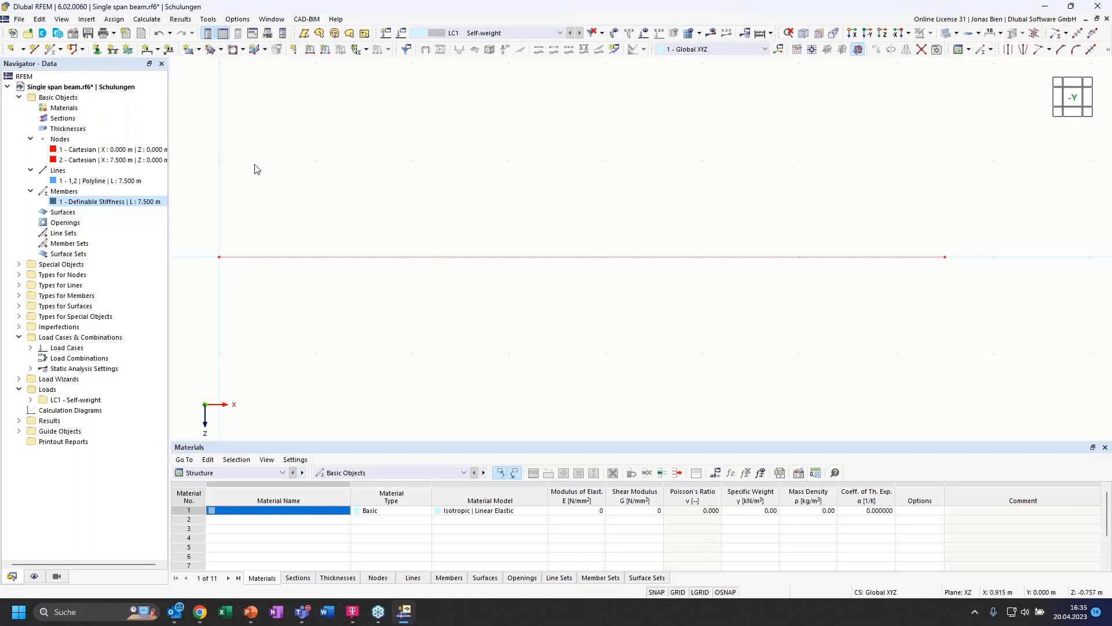
# Step: Start assigning a nodal support to the node at the origin and keep the Hinged support type
pyautogui.click(97, 51)
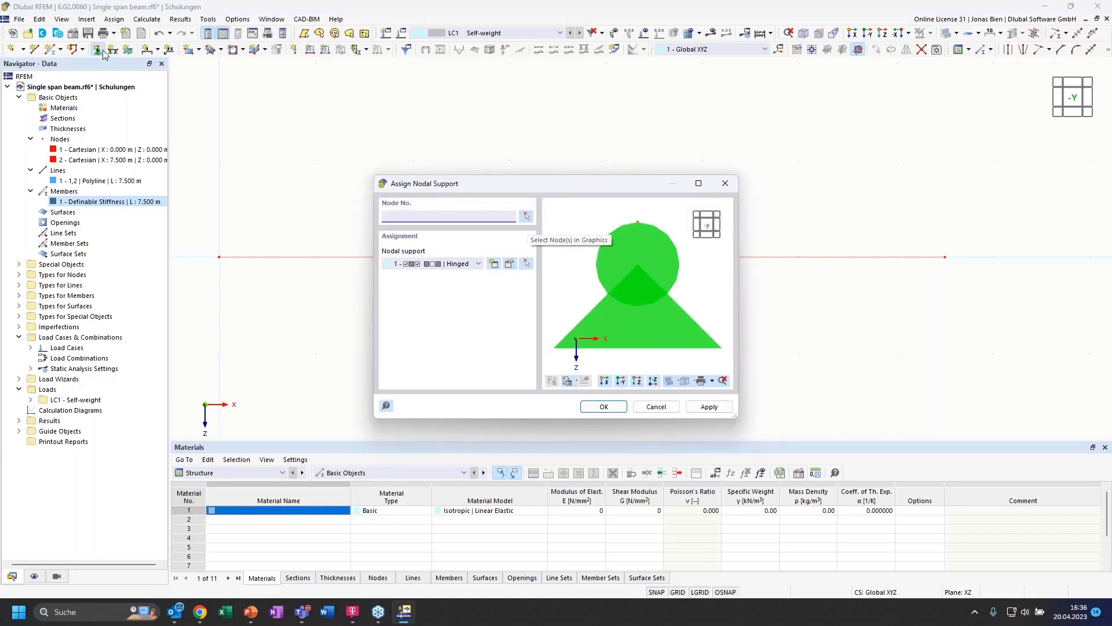
pyautogui.moveTo(458, 183); pyautogui.dragTo(452, 190)
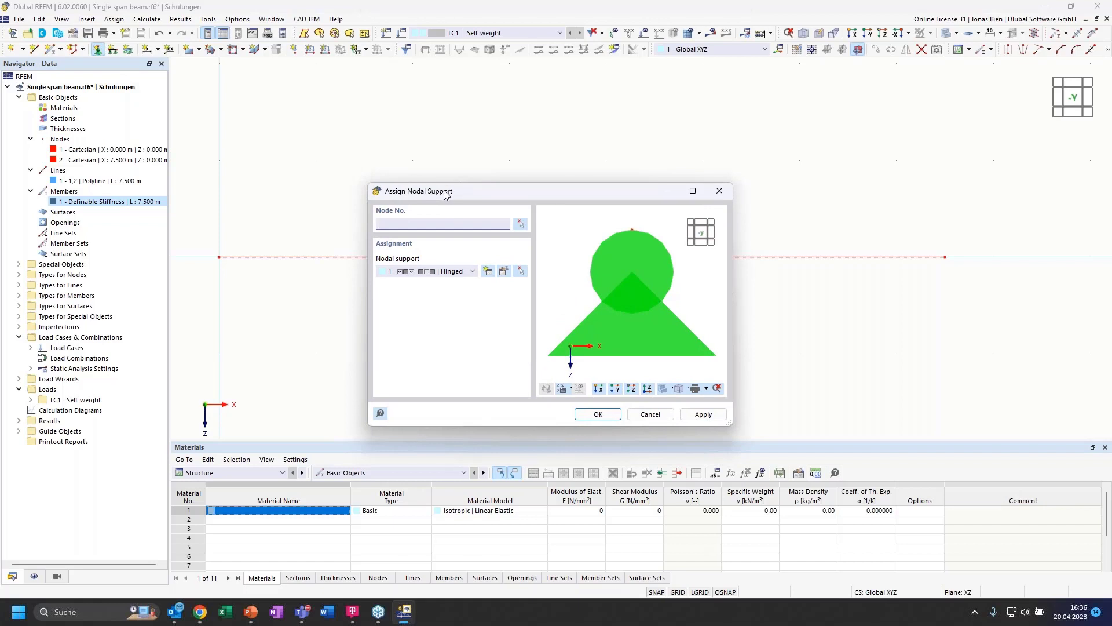
pyautogui.click(520, 226)
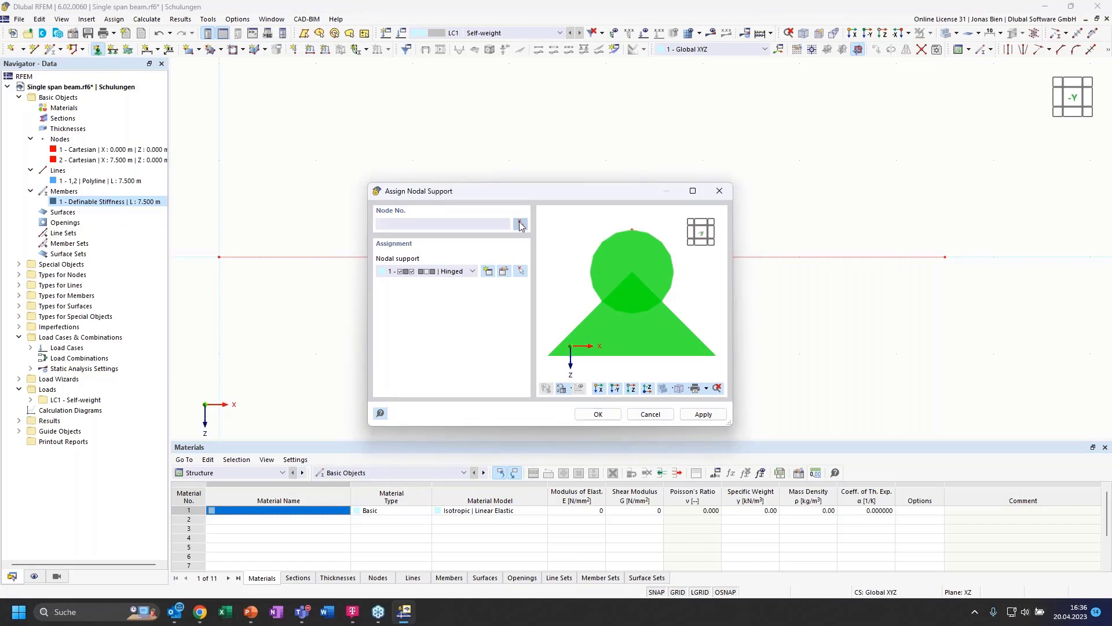
pyautogui.click(219, 256)
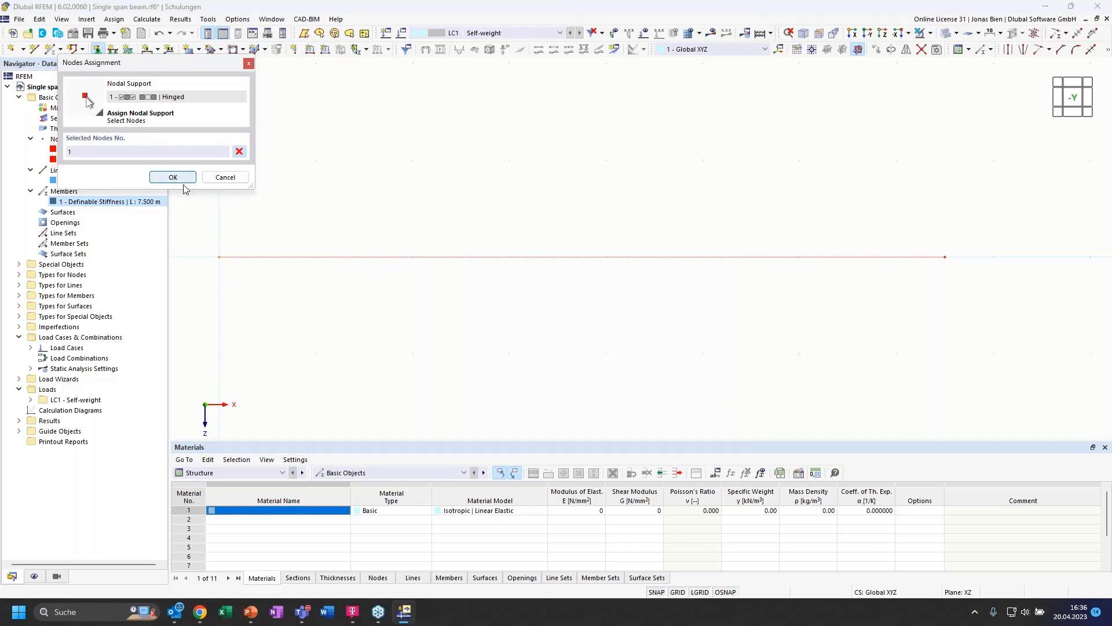
pyautogui.click(173, 179)
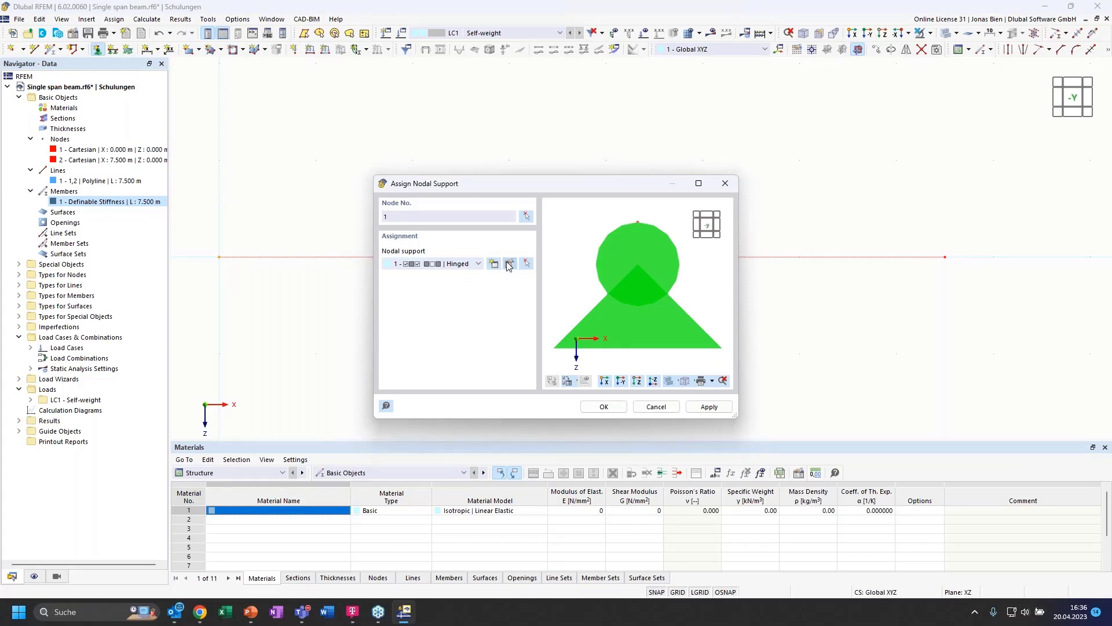
pyautogui.click(464, 264)
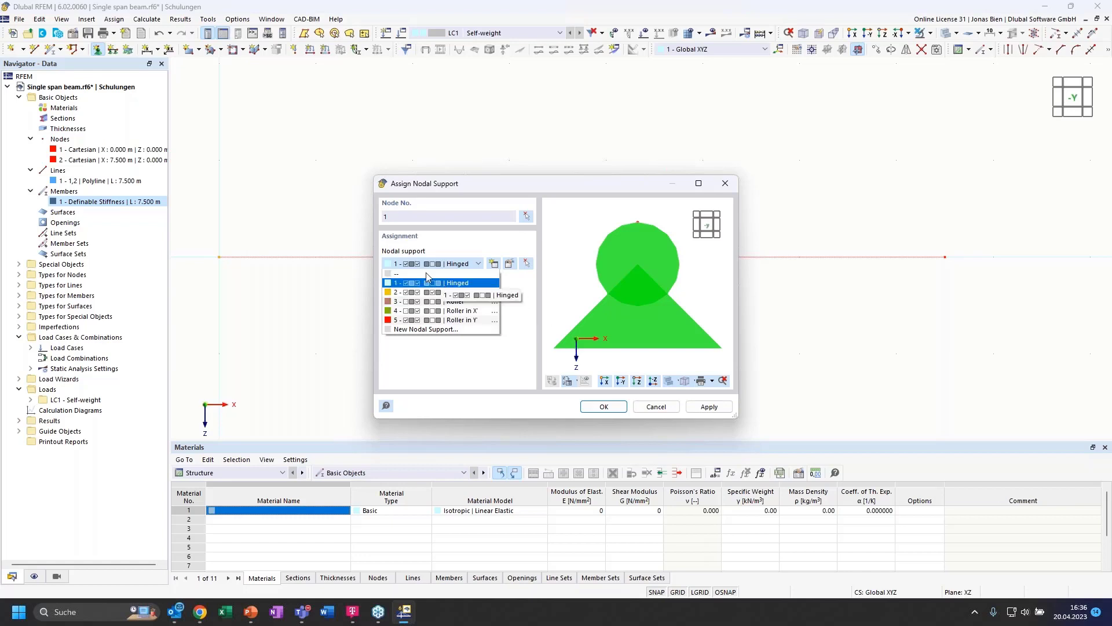
pyautogui.click(470, 262)
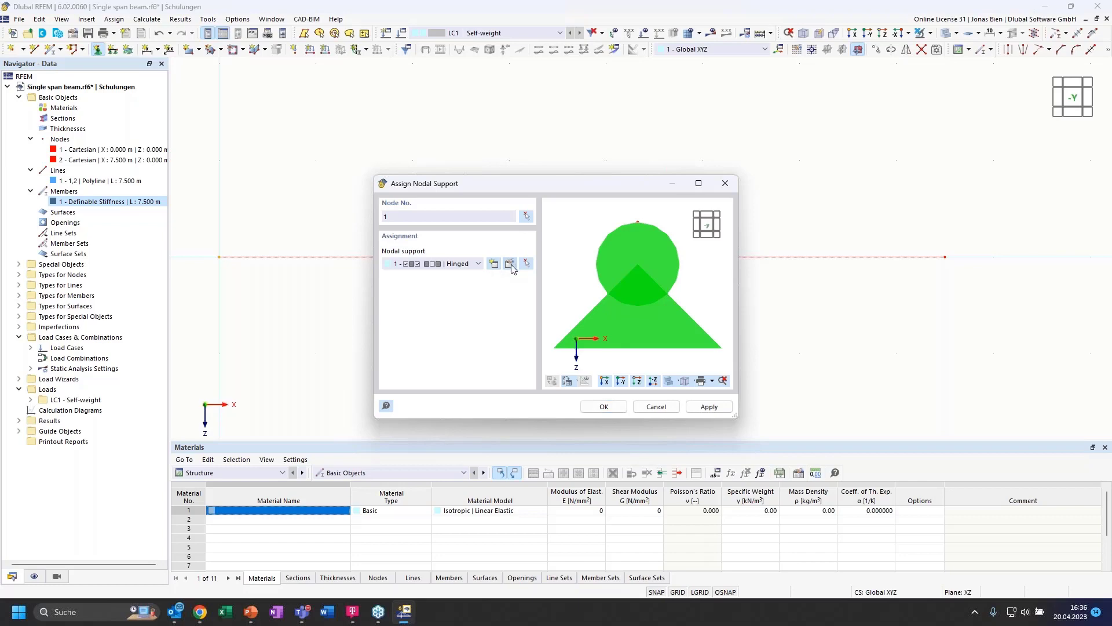
# Step: Try fixing the rotation φY in the Hinged support's conditions, free it again, and apply the support to the origin node
pyautogui.click(510, 263)
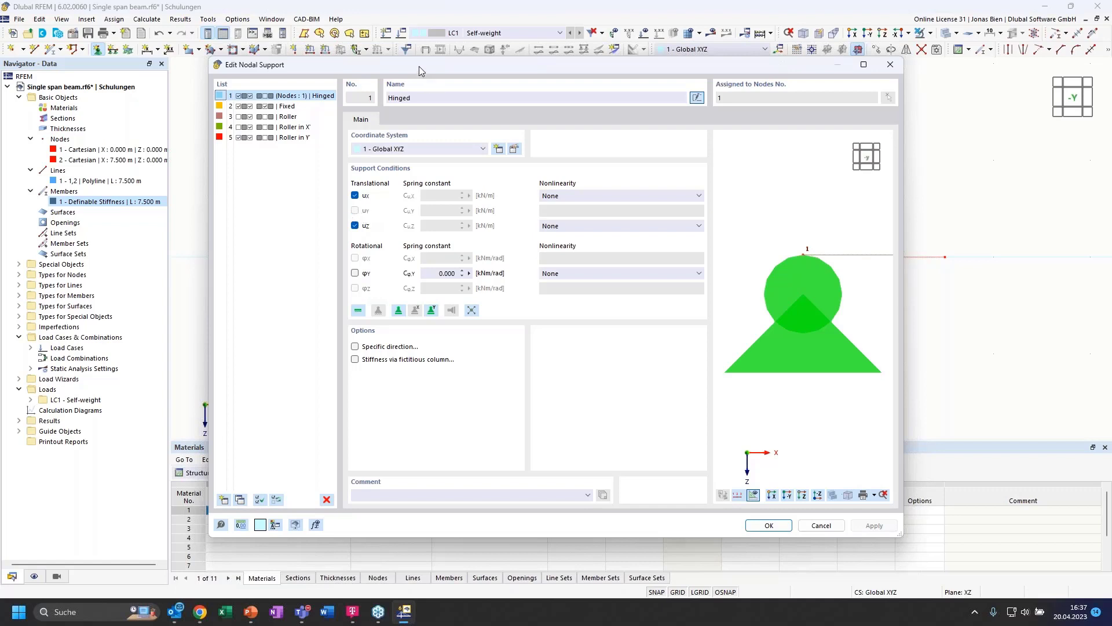
pyautogui.moveTo(419, 66); pyautogui.dragTo(493, 87)
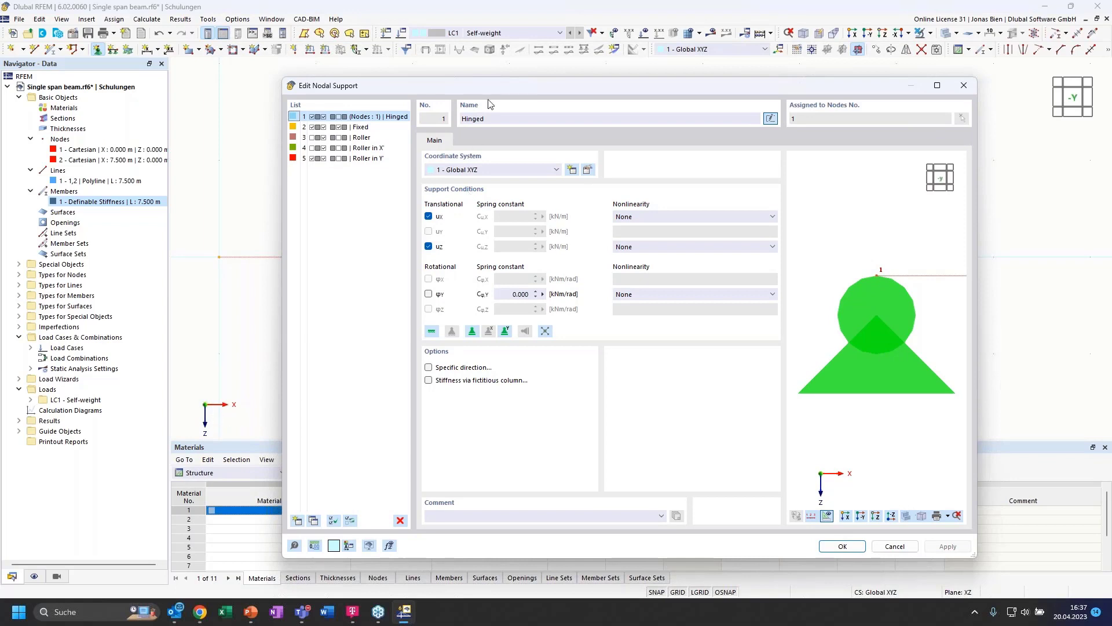
pyautogui.moveTo(474, 85); pyautogui.dragTo(446, 84)
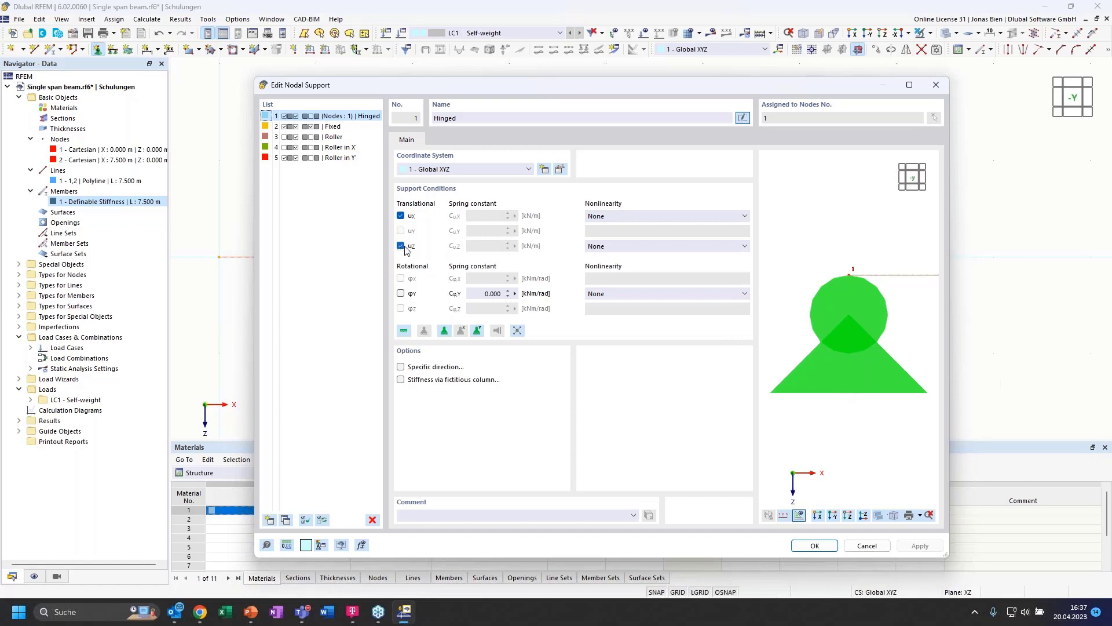
pyautogui.click(400, 295)
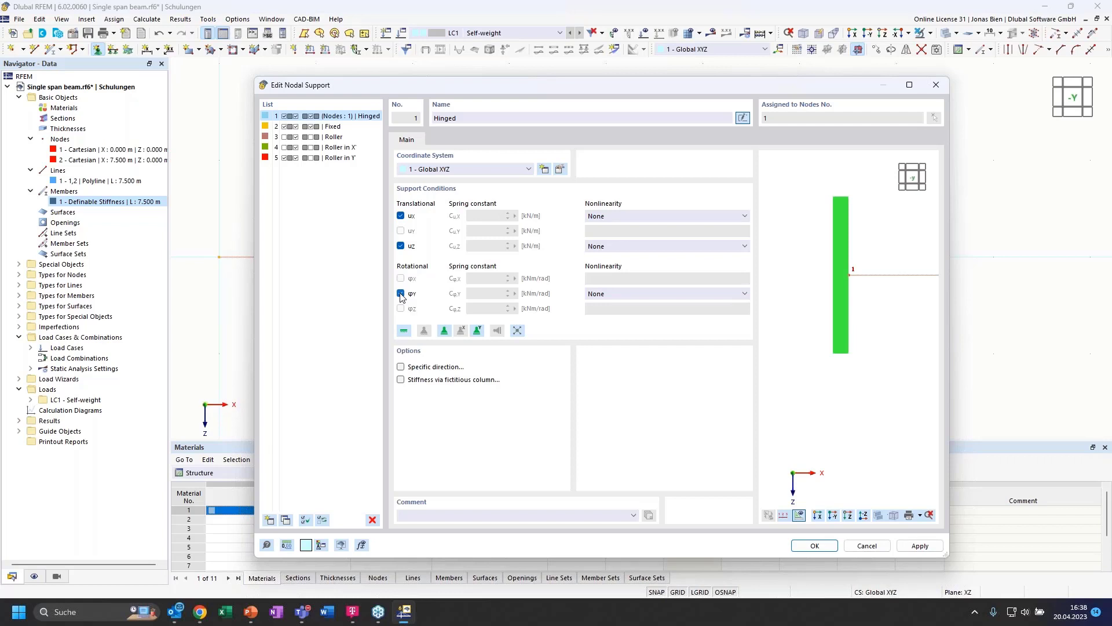
pyautogui.click(401, 294)
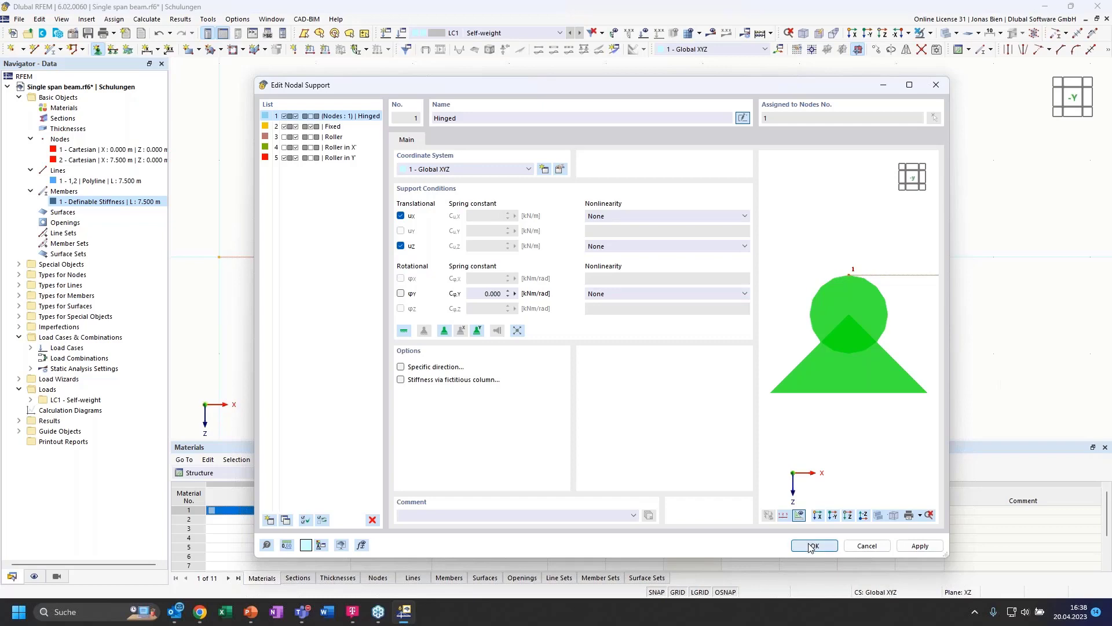
pyautogui.click(811, 546)
pyautogui.click(604, 407)
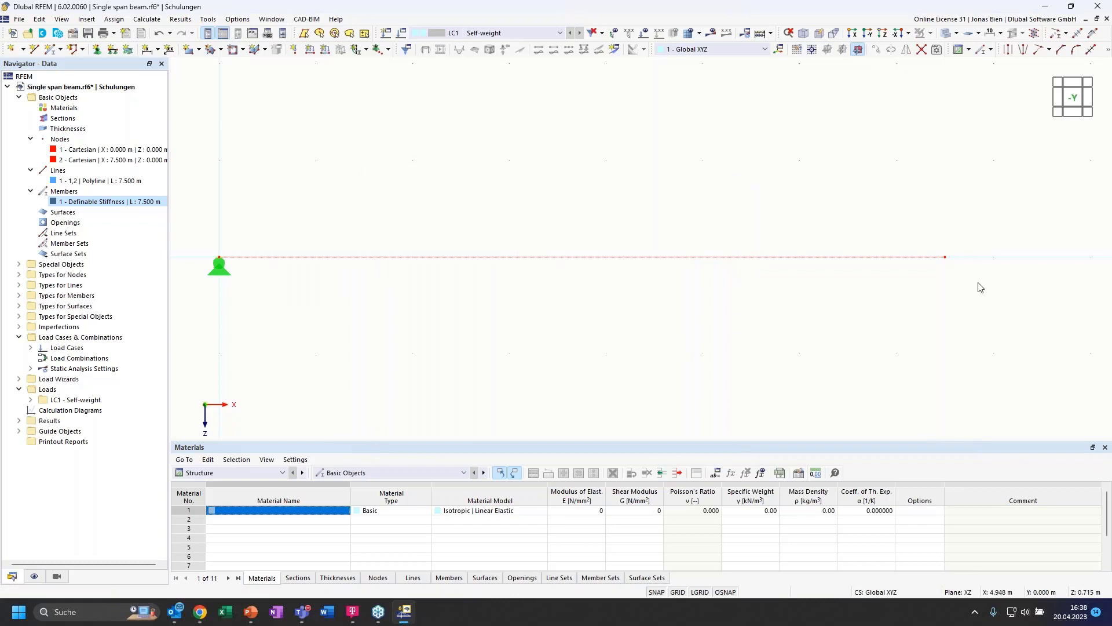
pyautogui.doubleClick(946, 259)
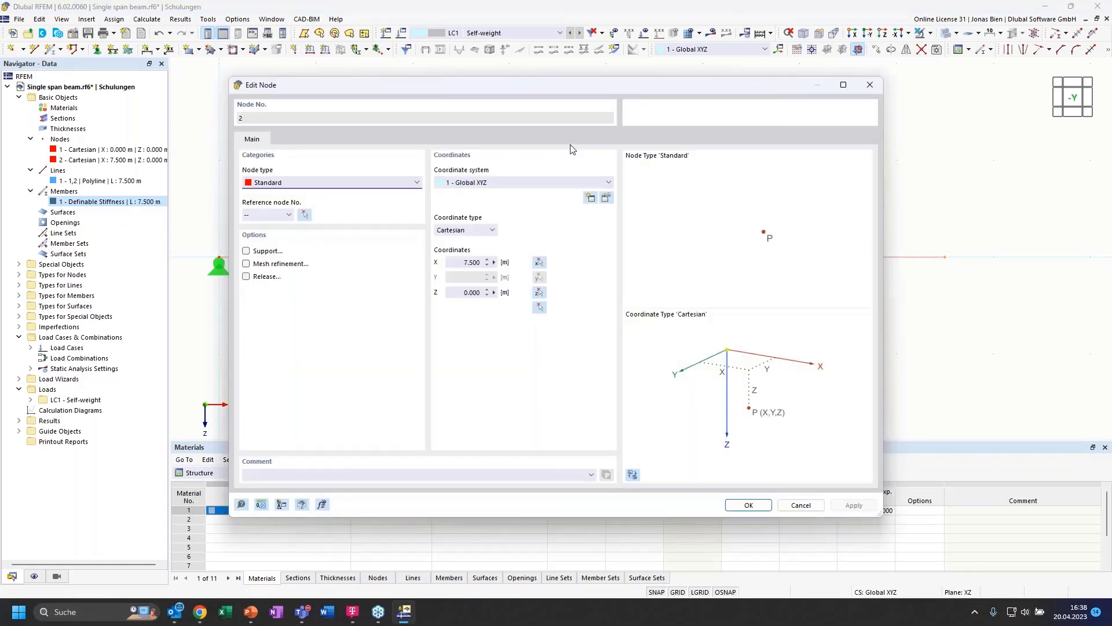
pyautogui.moveTo(475, 87); pyautogui.dragTo(429, 88)
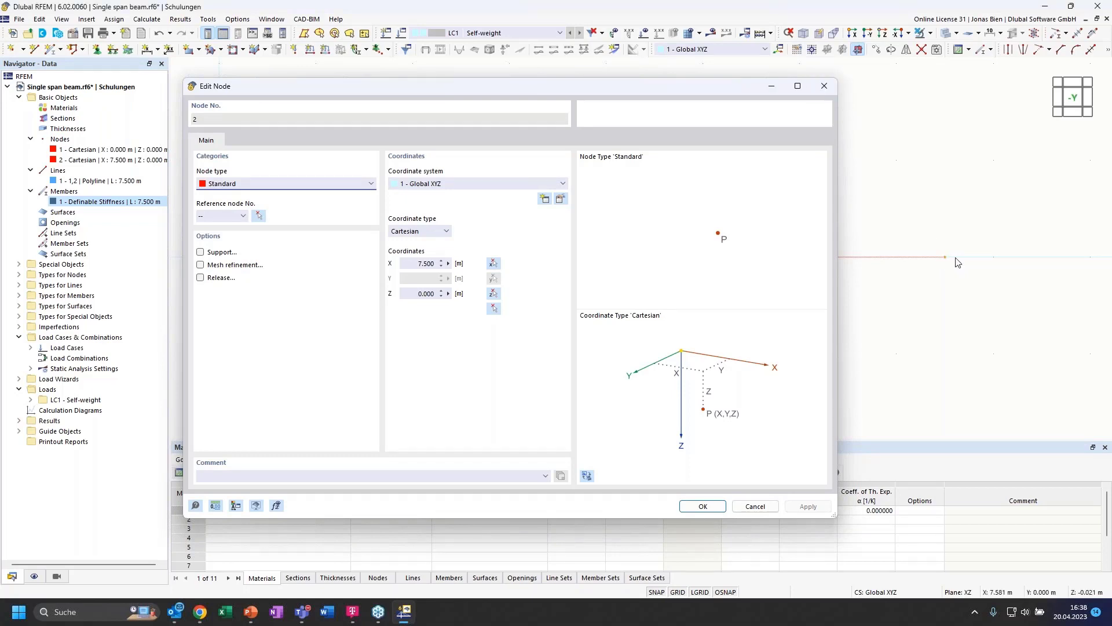
pyautogui.press('Escape')
# Step: Edit the node at X 7.5 m to enable its support and assign the Roller in X' nodal support
pyautogui.rightClick(947, 257)
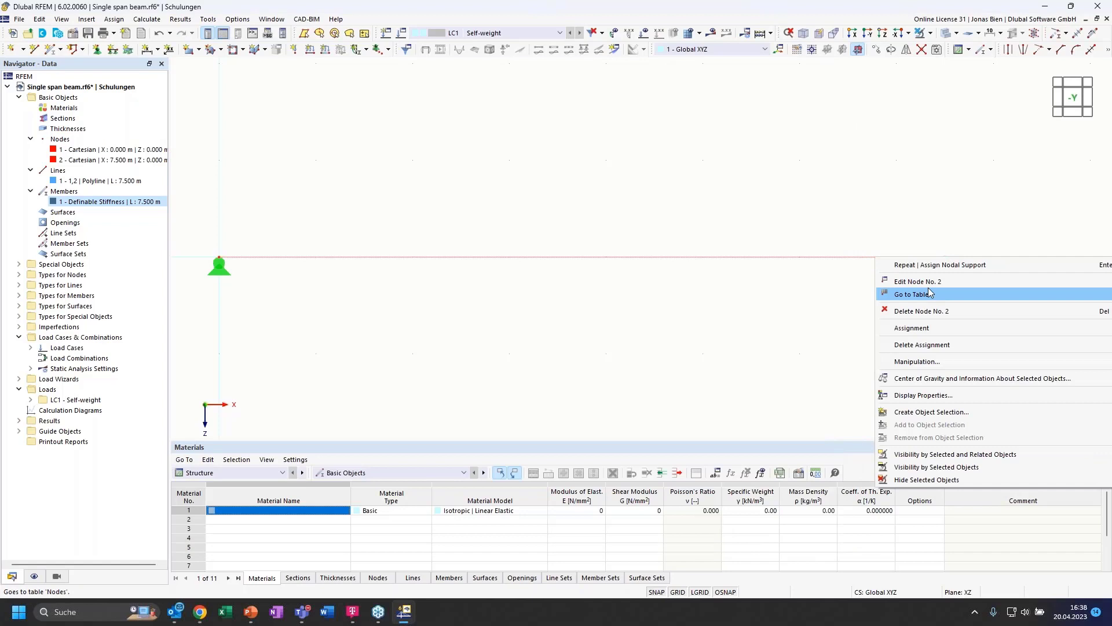
pyautogui.click(930, 281)
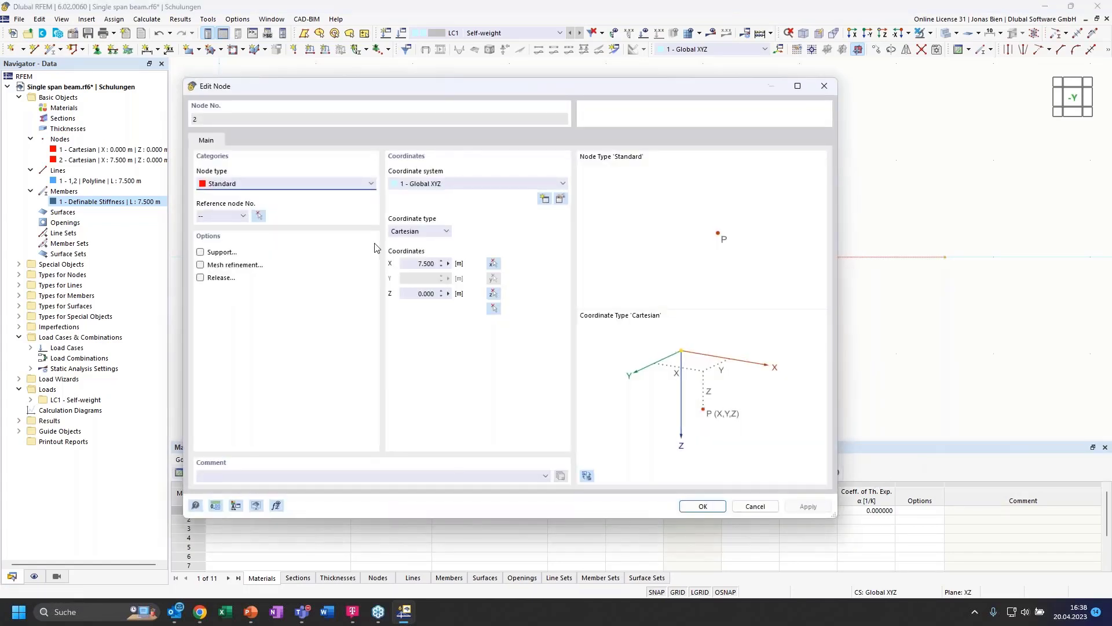
pyautogui.click(201, 252)
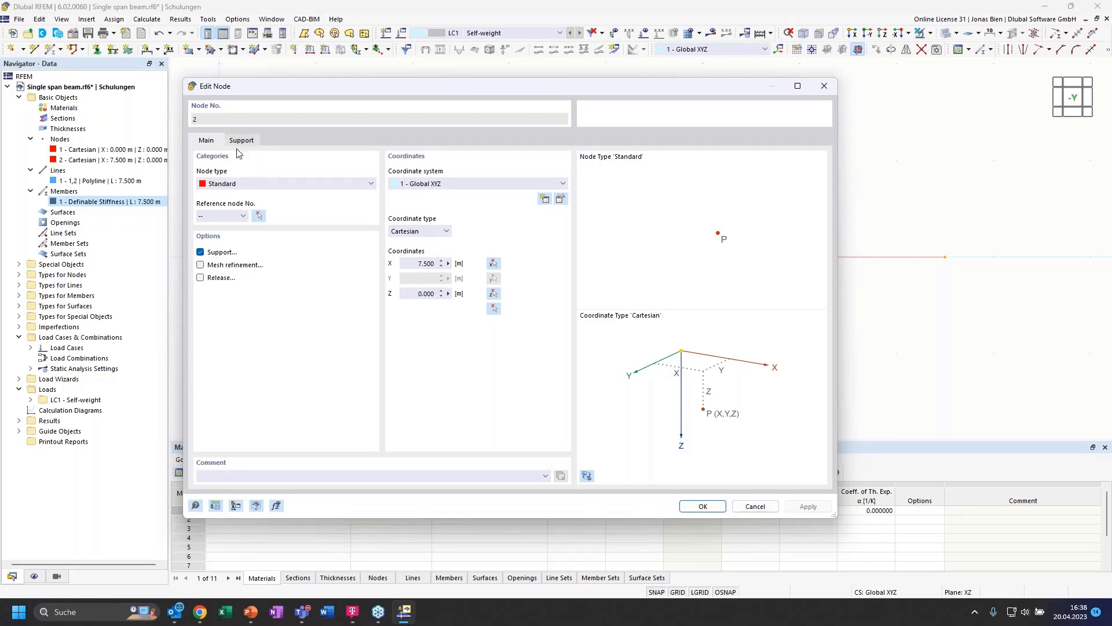
pyautogui.click(234, 143)
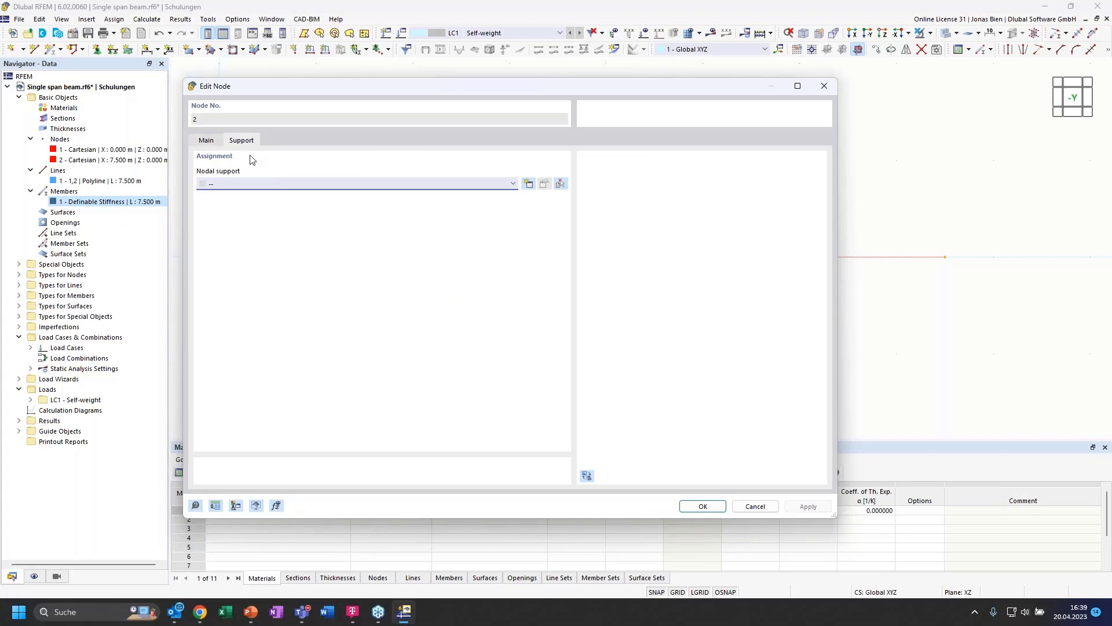
pyautogui.click(214, 142)
pyautogui.click(241, 140)
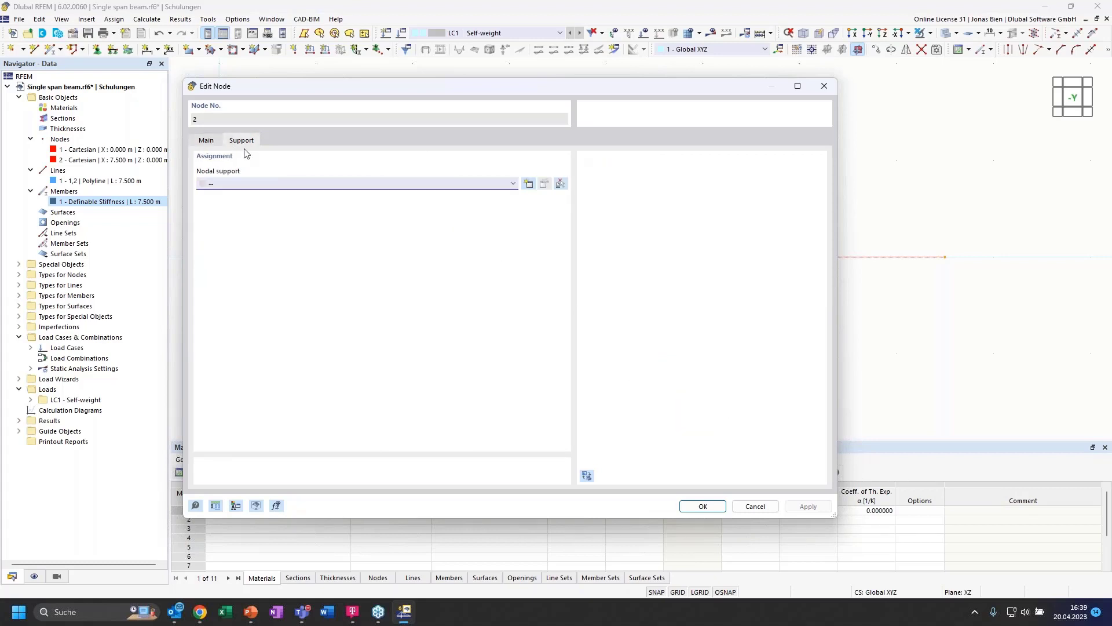
pyautogui.click(322, 186)
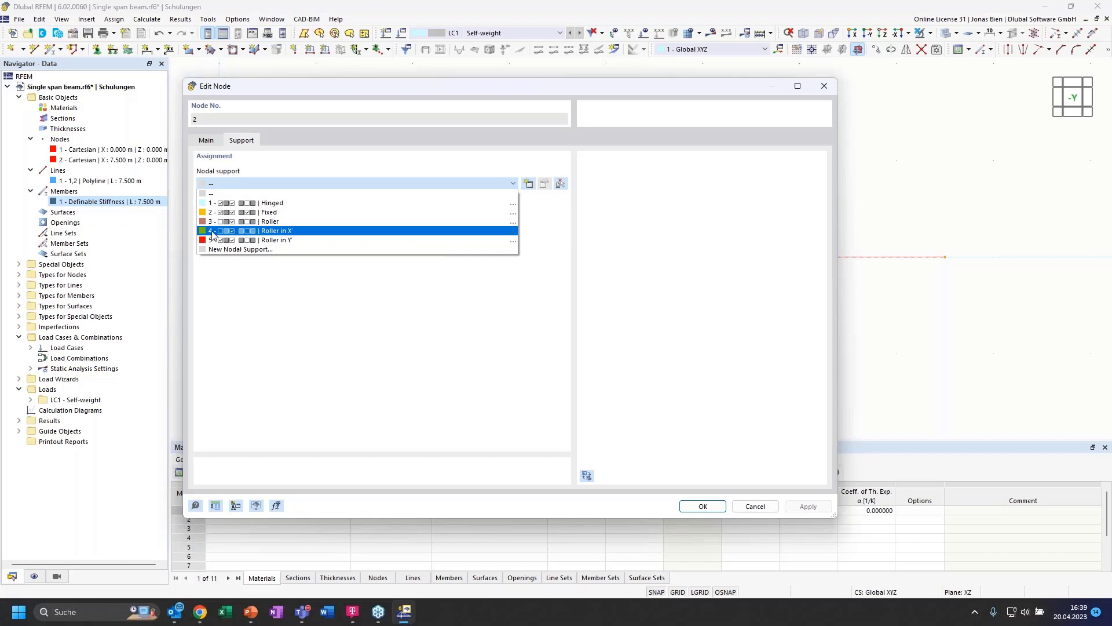
pyautogui.click(251, 235)
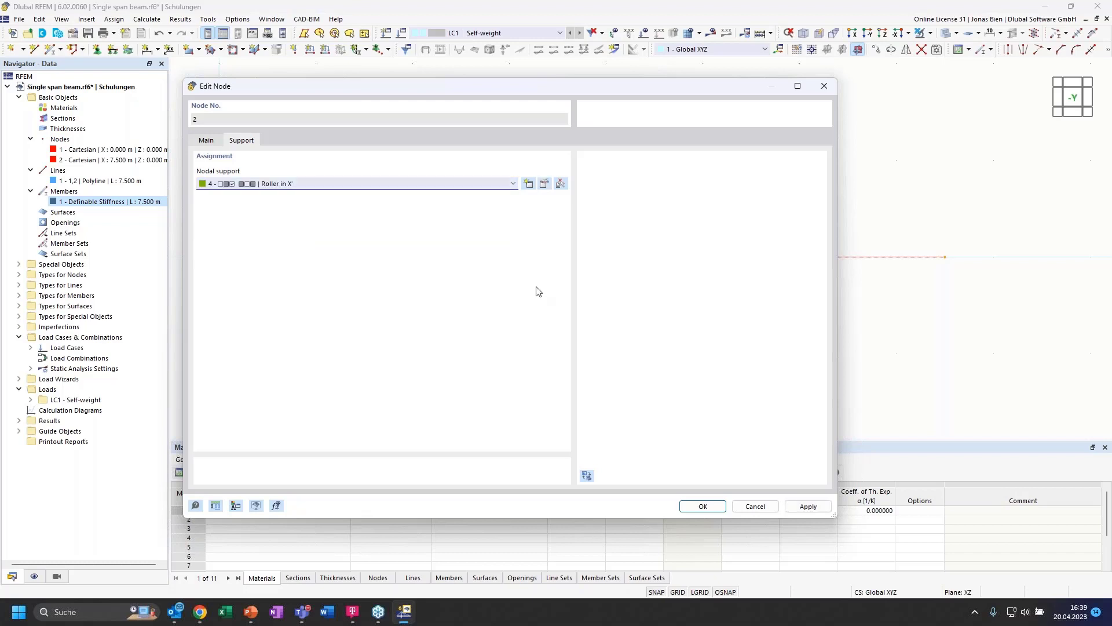
# Step: Switch the node's support preview to the dynamic real view and examine the roller support symbol
pyautogui.click(587, 476)
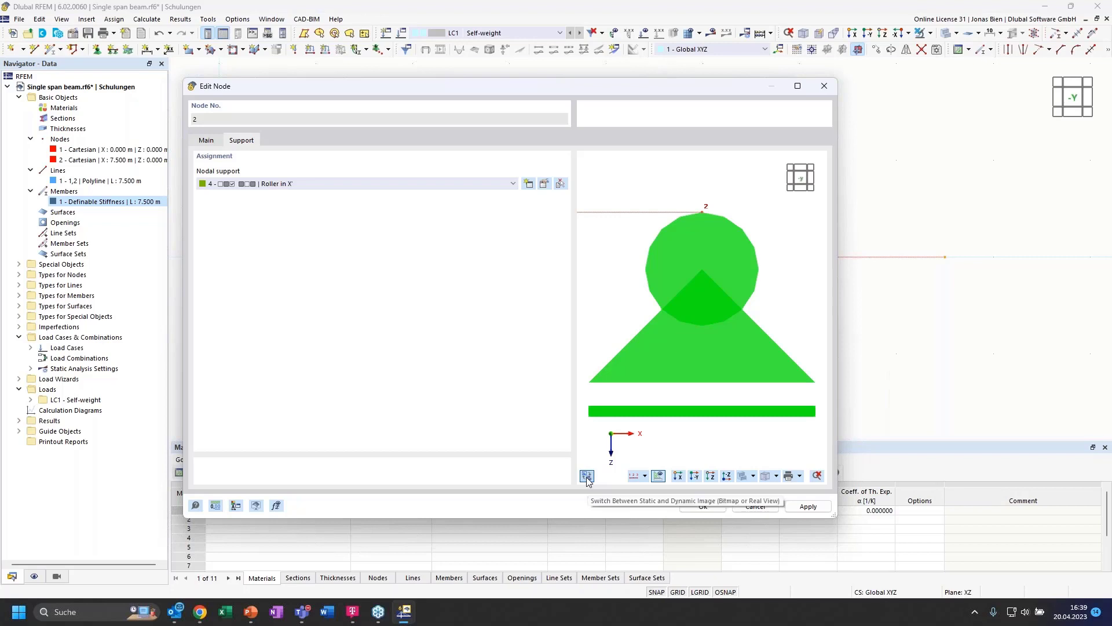
pyautogui.click(587, 476)
pyautogui.scroll(-2, 693, 249)
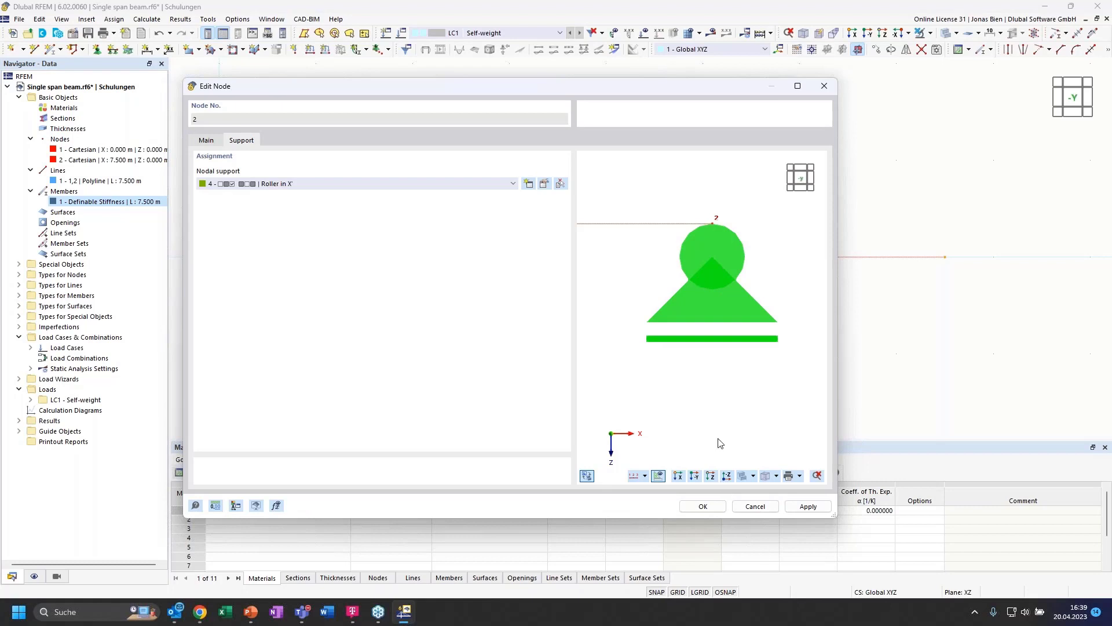
# Step: Divide the 7.5 m member using a distance of 4.5 m from the member start
pyautogui.keyDown('ctrl'); pyautogui.moveTo(681, 383); pyautogui.dragTo(695, 391, button='middle'); pyautogui.keyUp('ctrl')
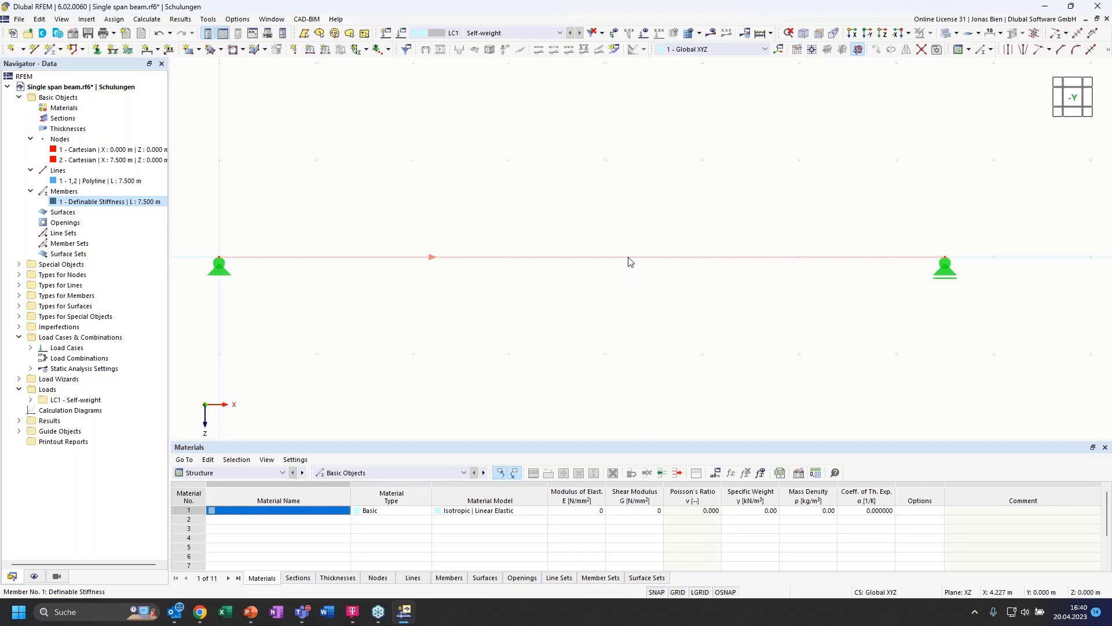
pyautogui.rightClick(631, 262)
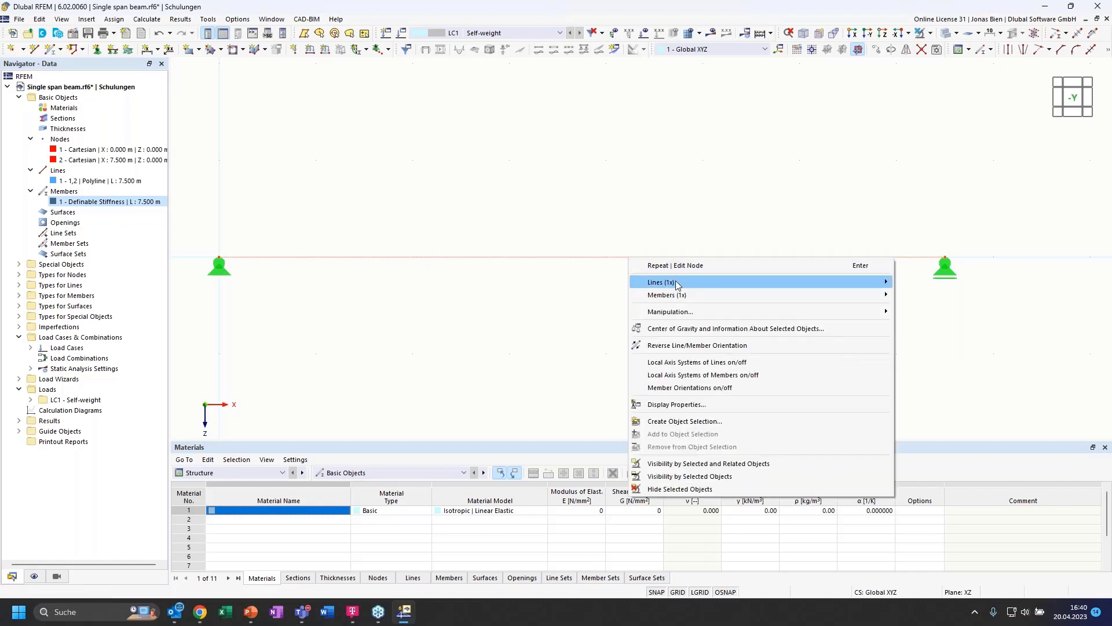
pyautogui.moveTo(679, 297)
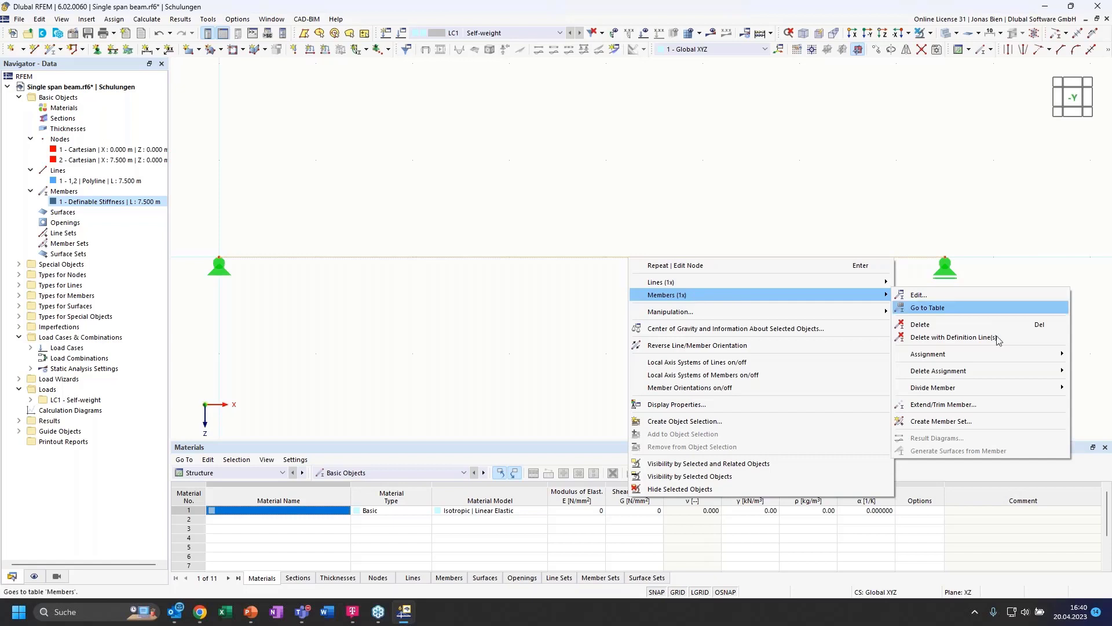
pyautogui.moveTo(948, 390)
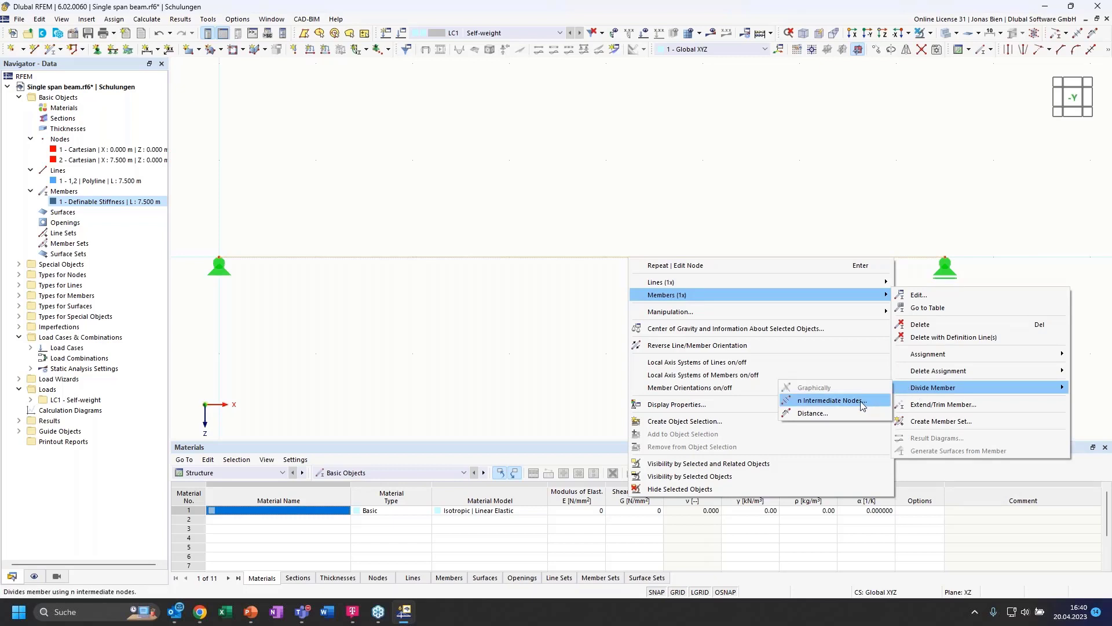
pyautogui.click(826, 412)
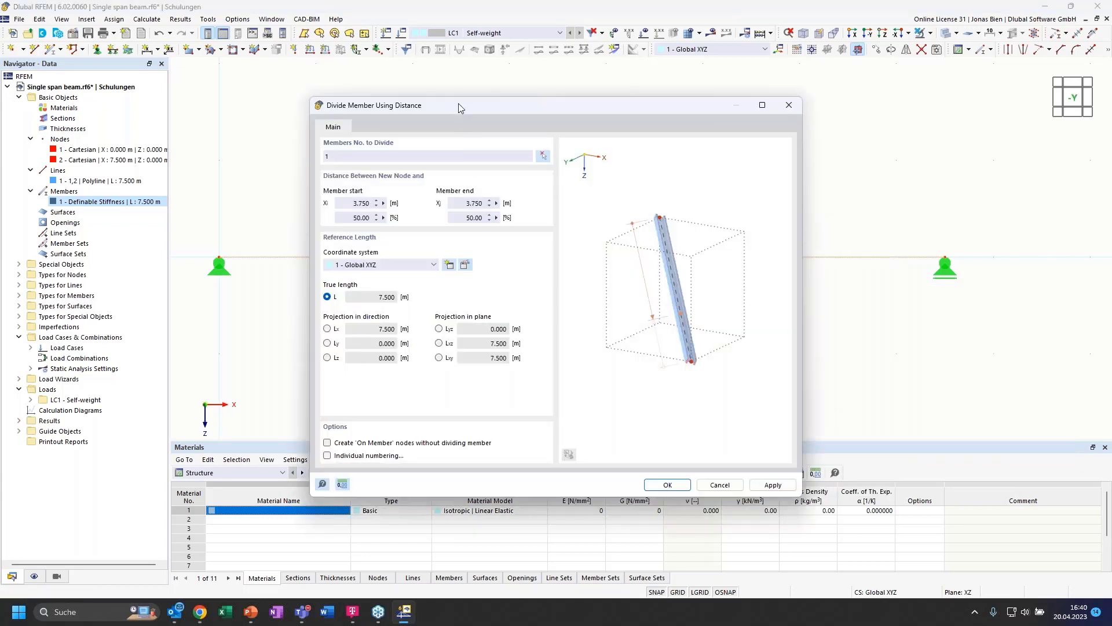
pyautogui.moveTo(457, 103); pyautogui.dragTo(457, 89)
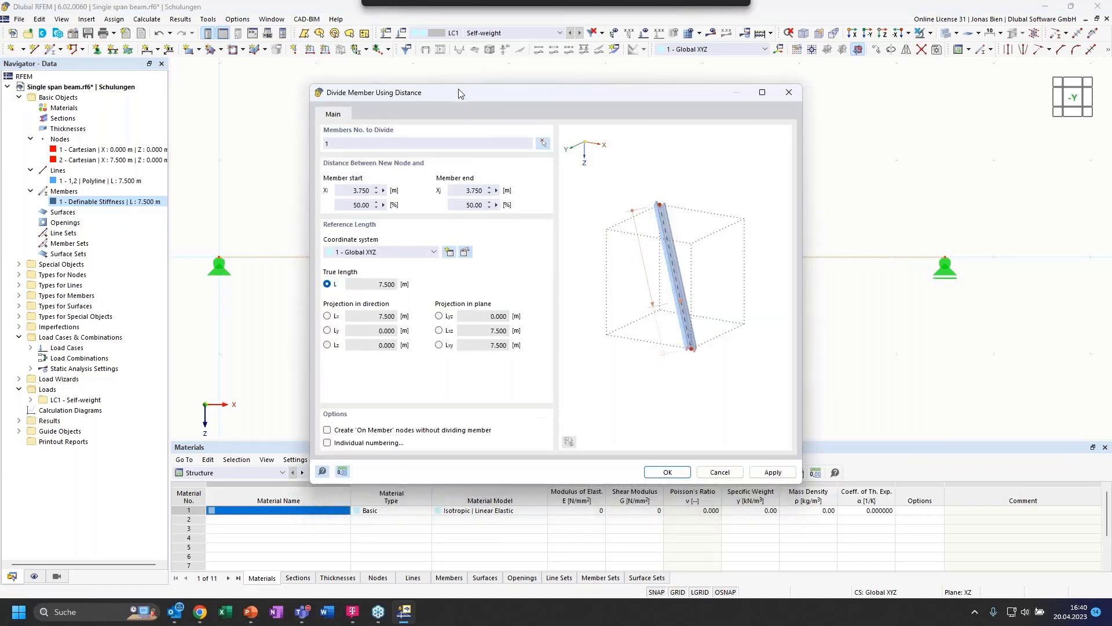
pyautogui.doubleClick(349, 188)
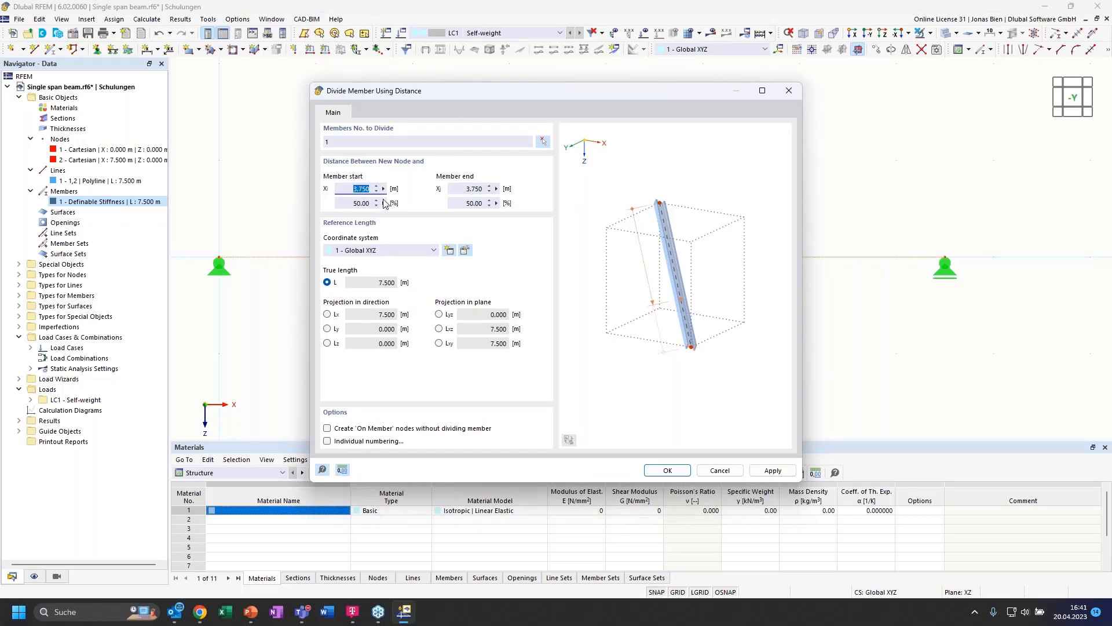
pyautogui.write('4,5')
pyautogui.click(366, 189)
pyautogui.press('Tab')
pyautogui.click(657, 471)
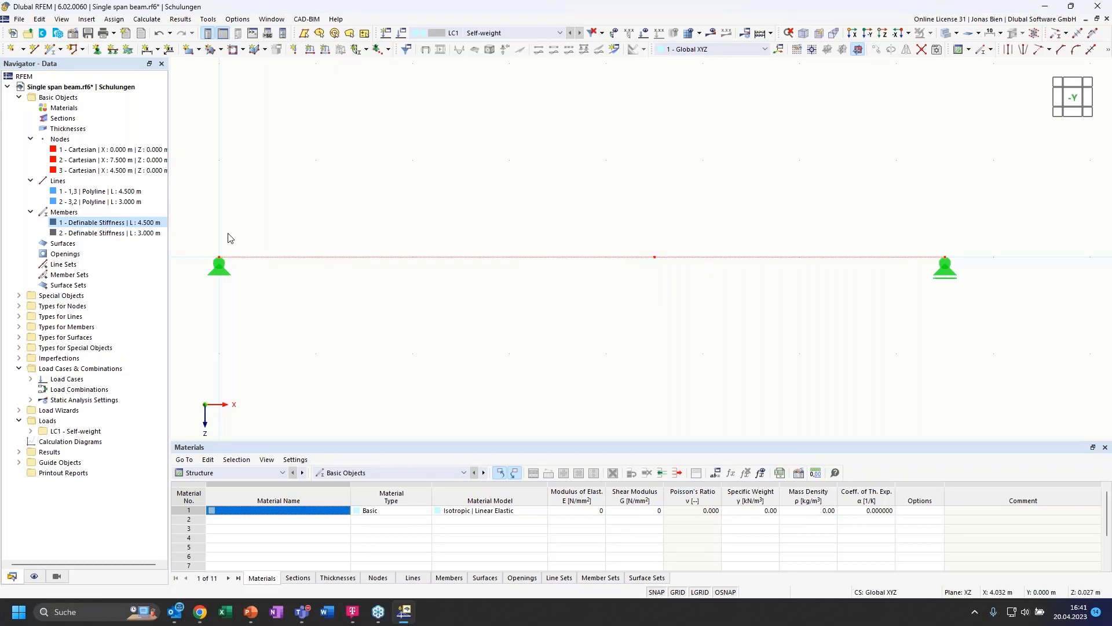
# Step: Highlight the 3 m line created by the division, clear the selection, and undo the member division
pyautogui.click(102, 201)
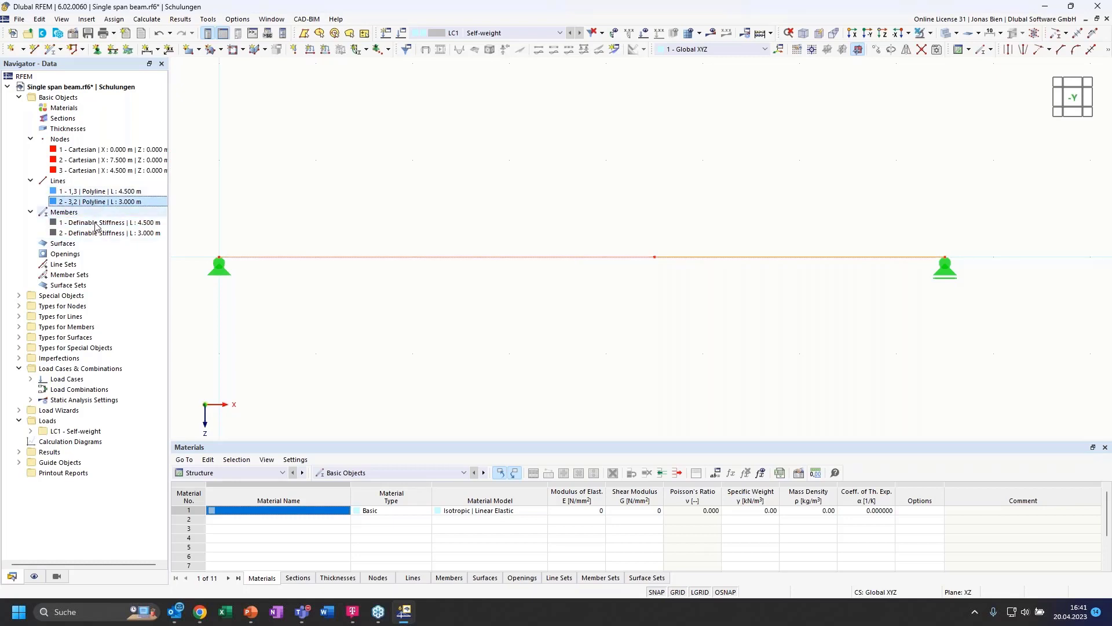
pyautogui.click(634, 311)
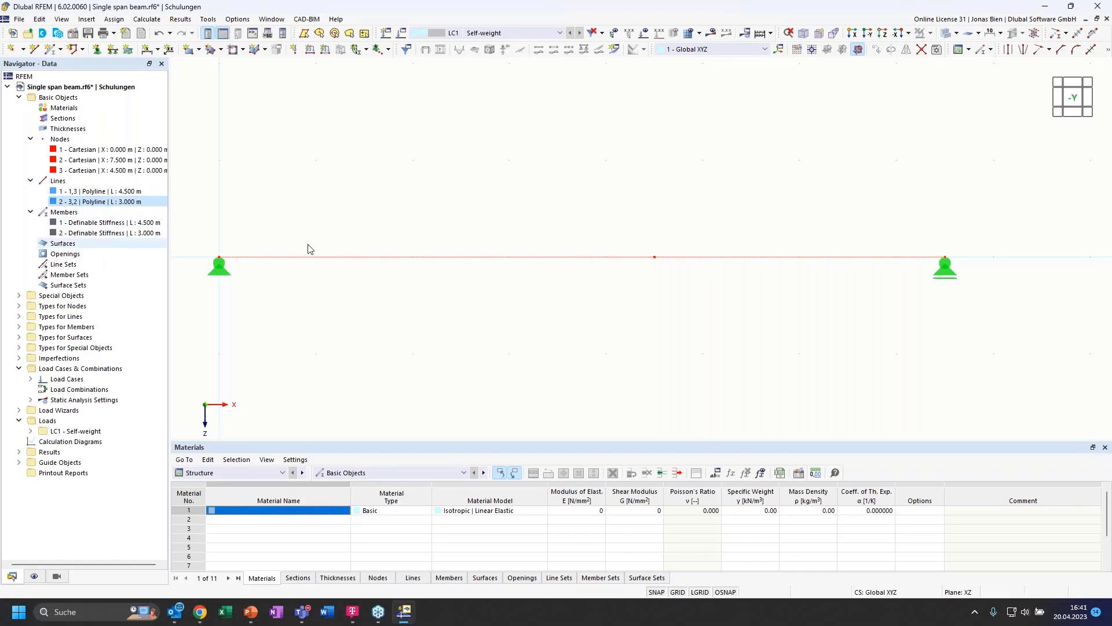
pyautogui.click(161, 35)
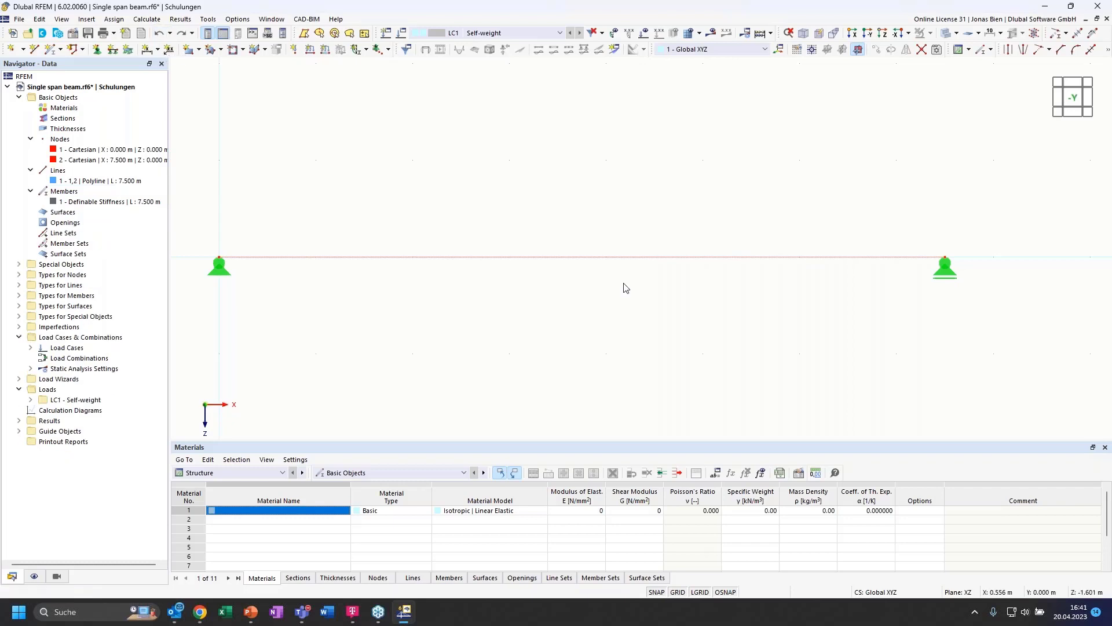
# Step: Place an On Member node 4.5 m from the member start using Divide Member by distance, without dividing the member
pyautogui.rightClick(615, 258)
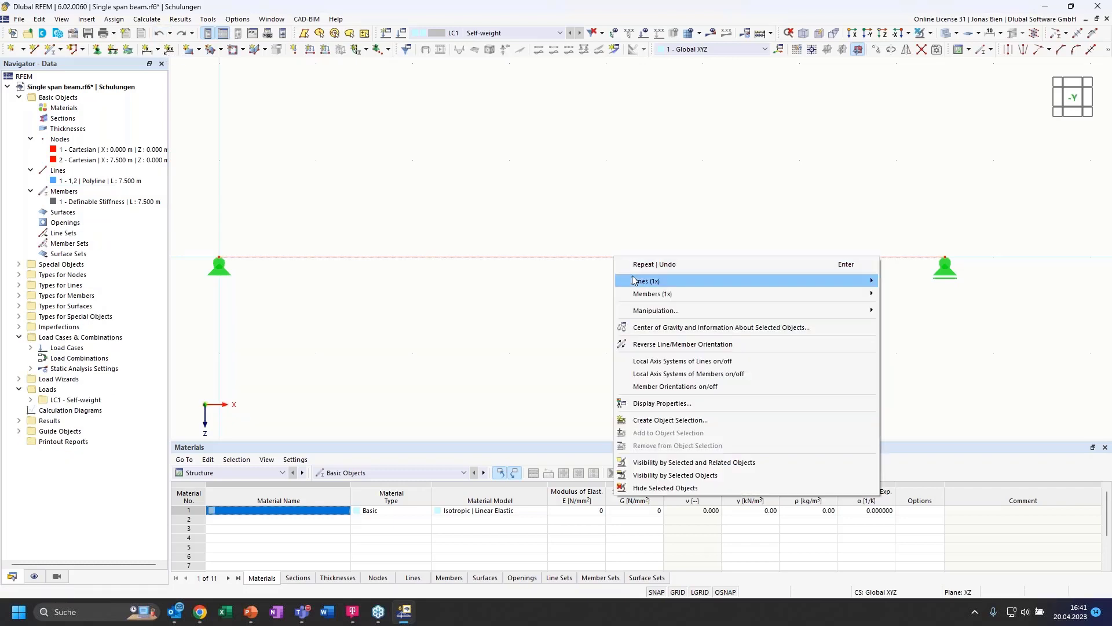
pyautogui.moveTo(642, 294)
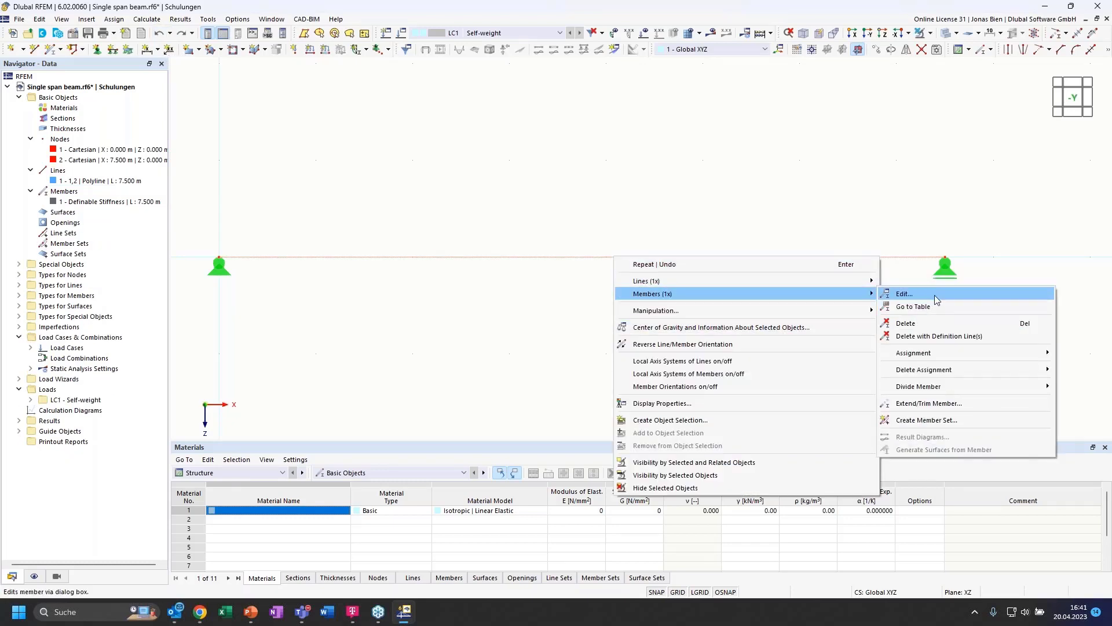
pyautogui.moveTo(928, 386)
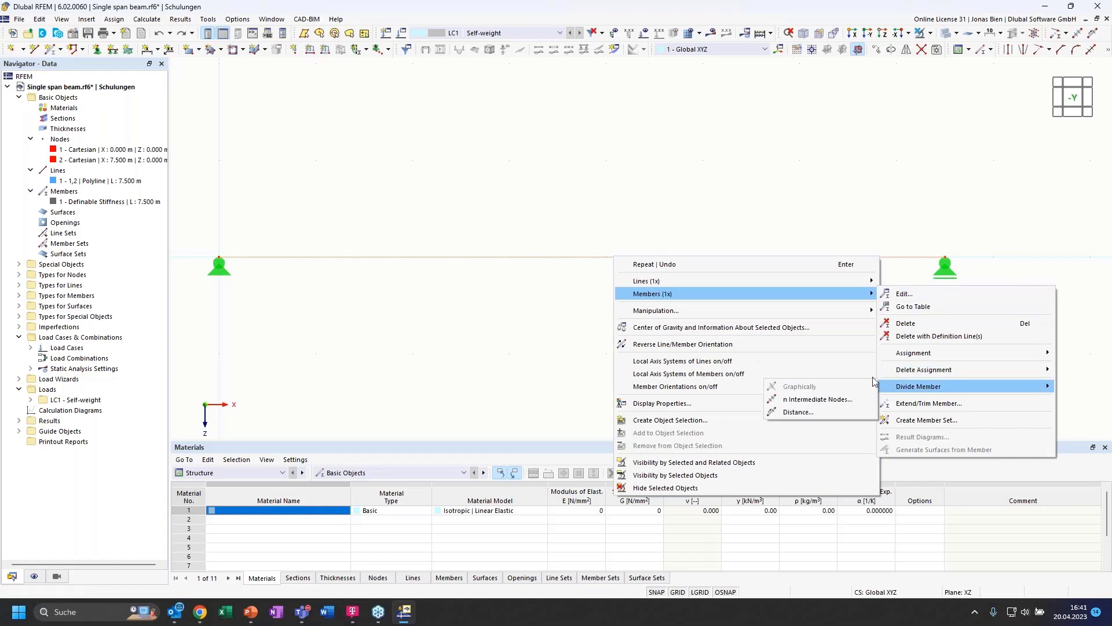
pyautogui.click(819, 411)
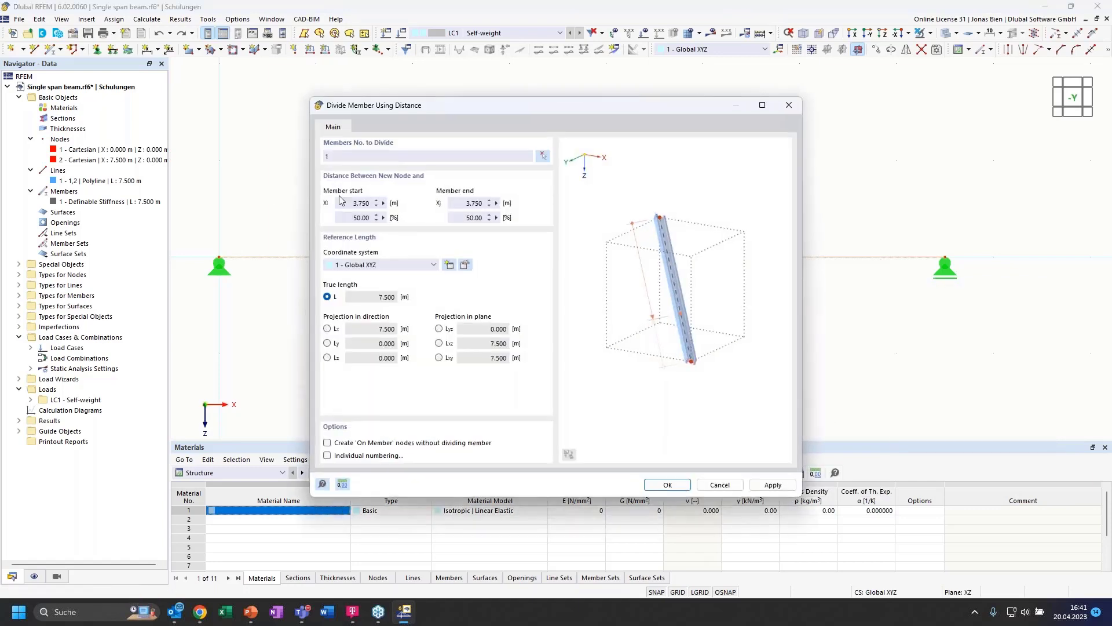
pyautogui.write(',5')
pyautogui.click(327, 442)
pyautogui.click(663, 485)
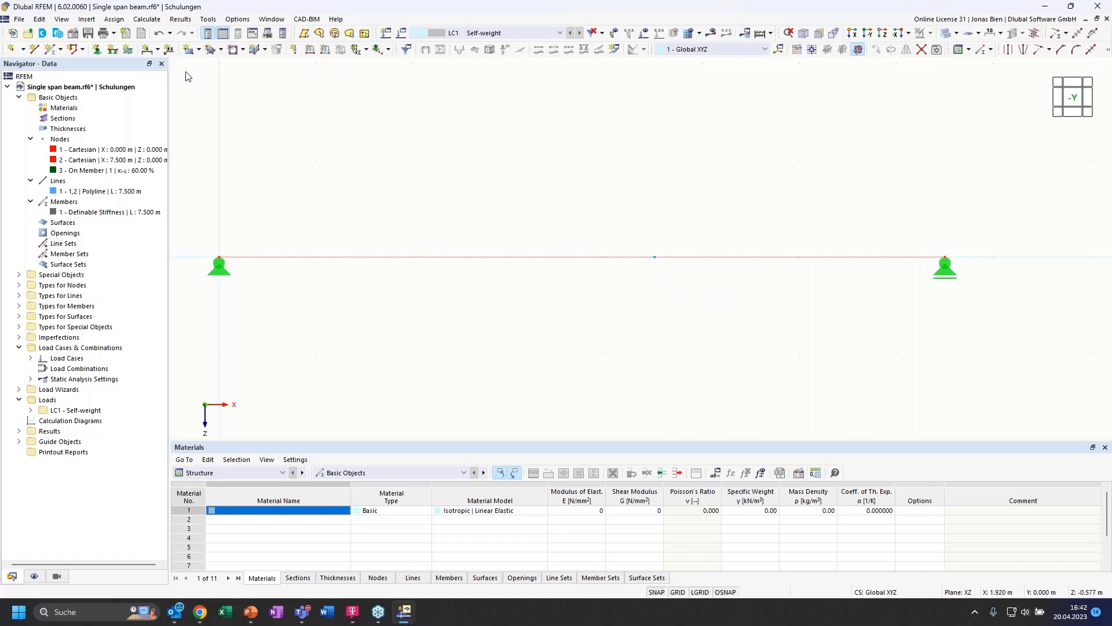
# Step: Add a linear dimension from the origin node to the intermediate node, in the second plane with a -0.5 m line offset
pyautogui.click(148, 50)
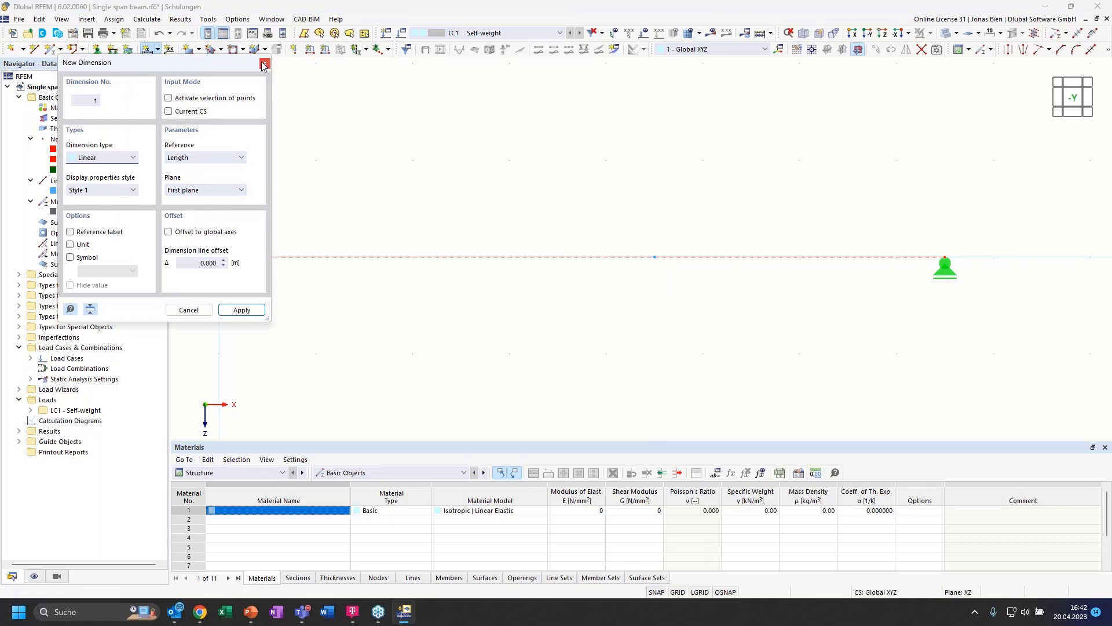
pyautogui.moveTo(194, 69); pyautogui.dragTo(427, 325)
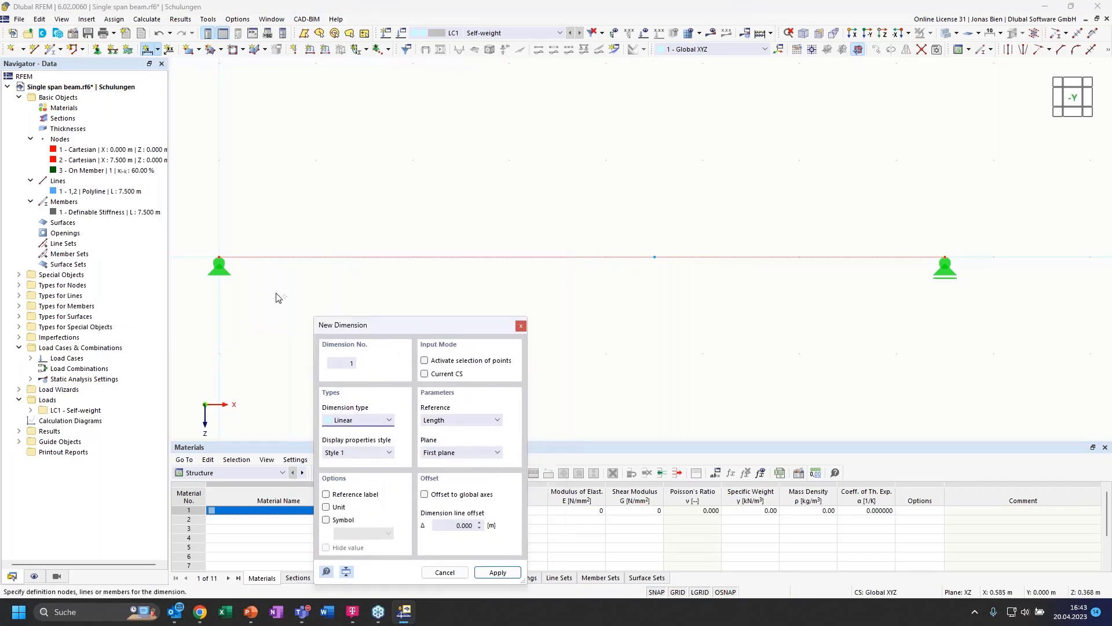
pyautogui.click(152, 52)
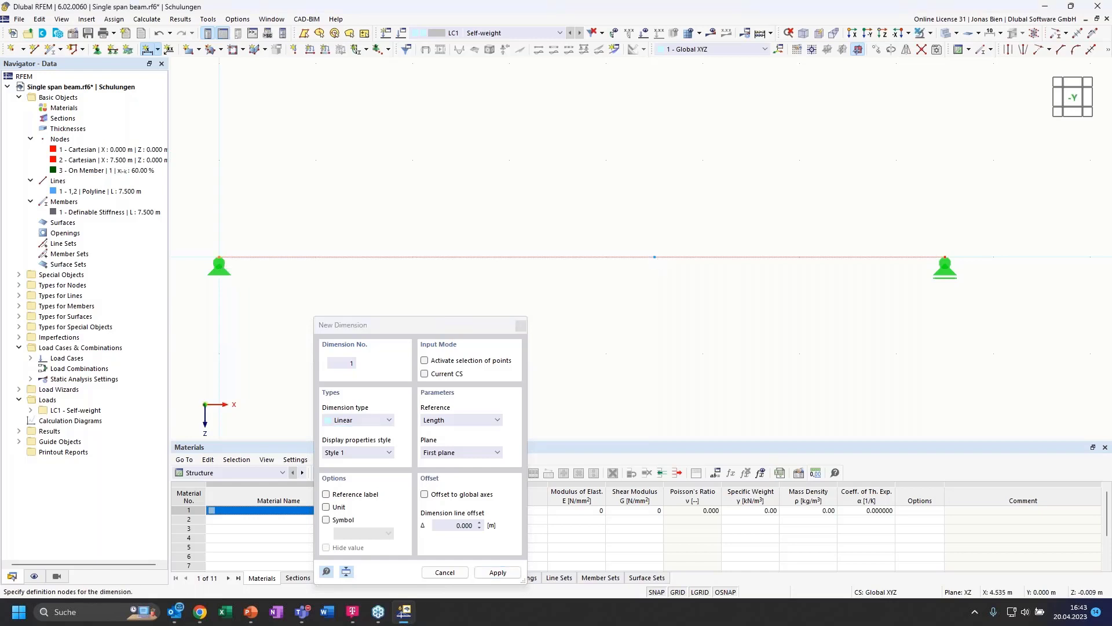
pyautogui.click(461, 453)
pyautogui.click(463, 474)
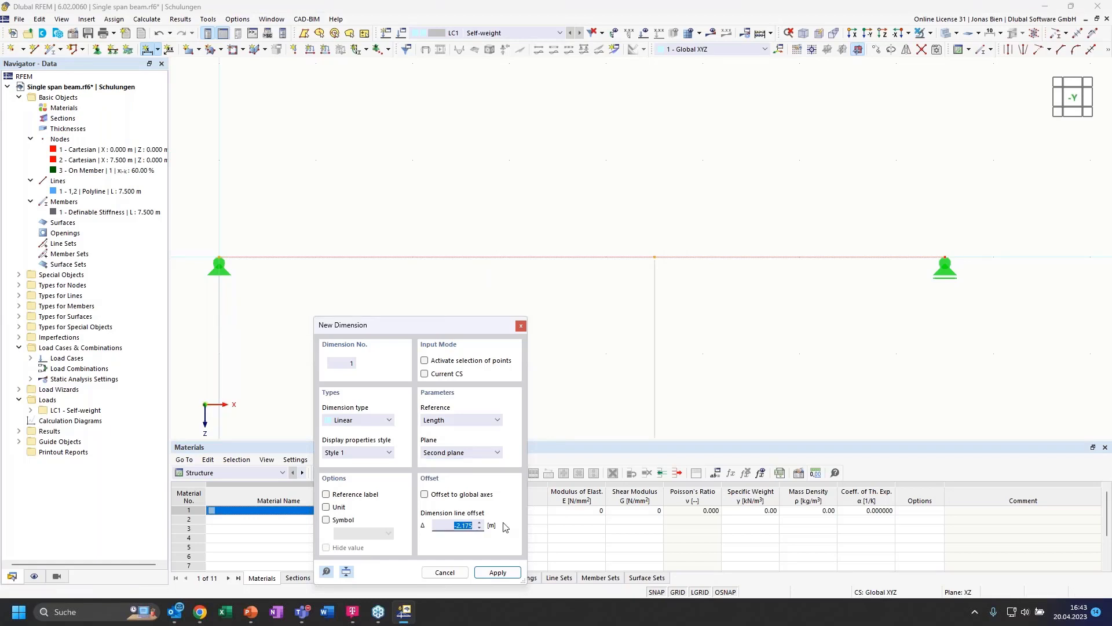
pyautogui.press('BackSpace')
pyautogui.write('-0')
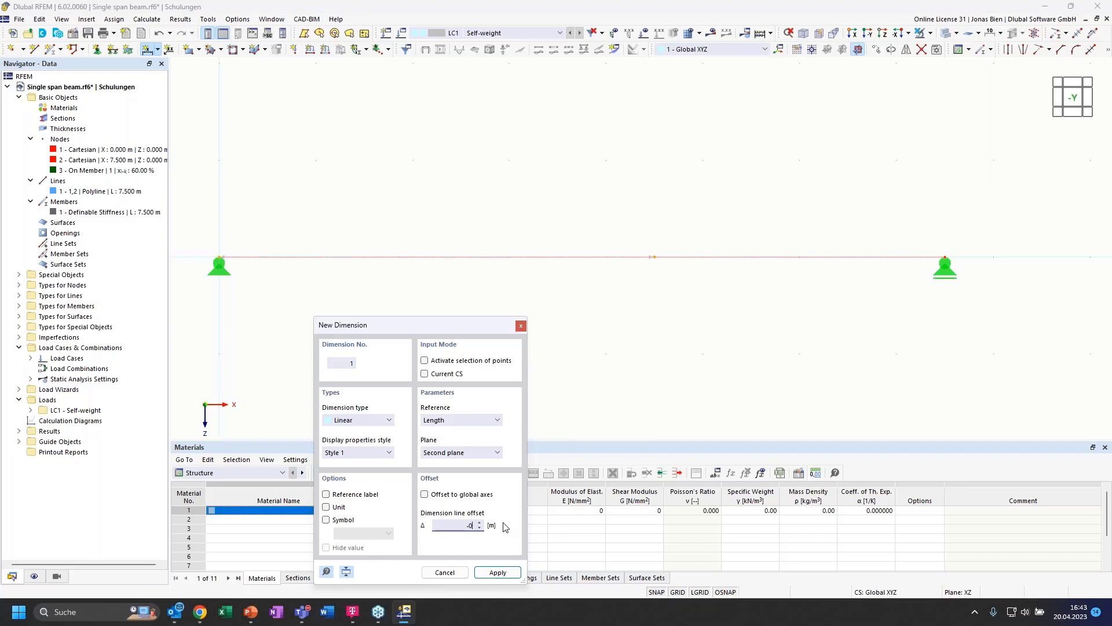
pyautogui.write(',500')
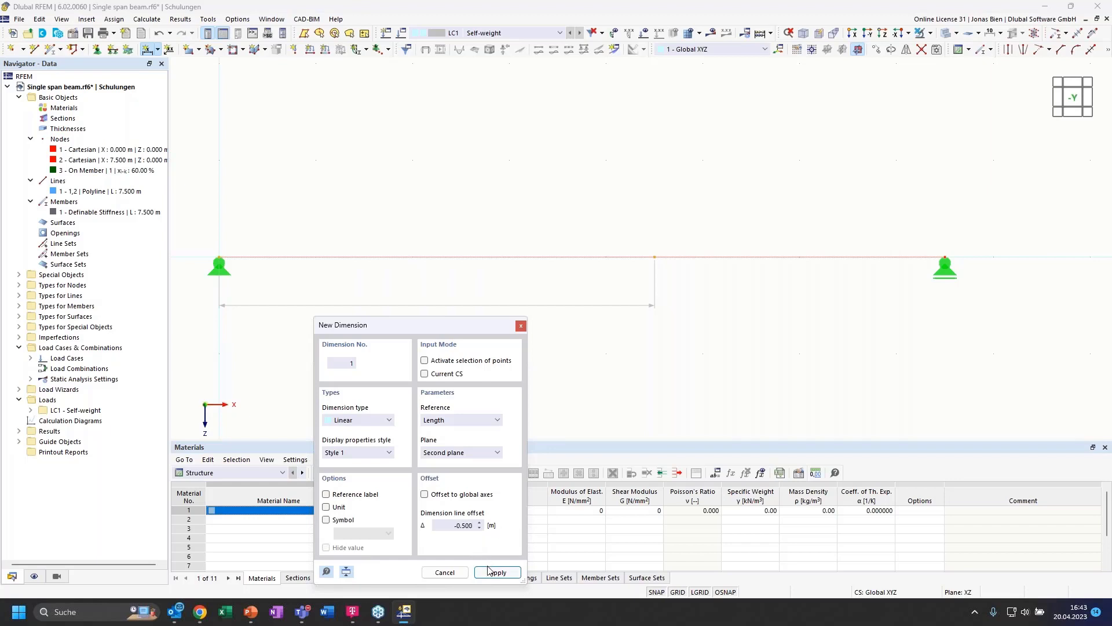
pyautogui.click(497, 572)
# Step: Add a linear dimension from the intermediate node to the roller-supported end node with a -0.5 m line offset, and finish dimensioning
pyautogui.click(654, 257)
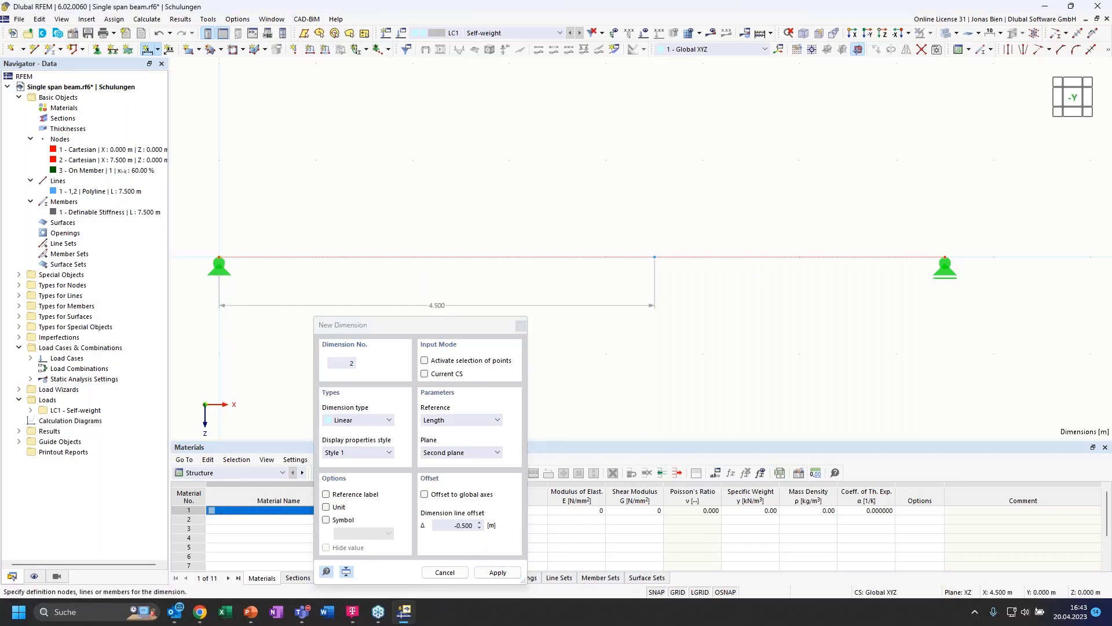
pyautogui.click(945, 257)
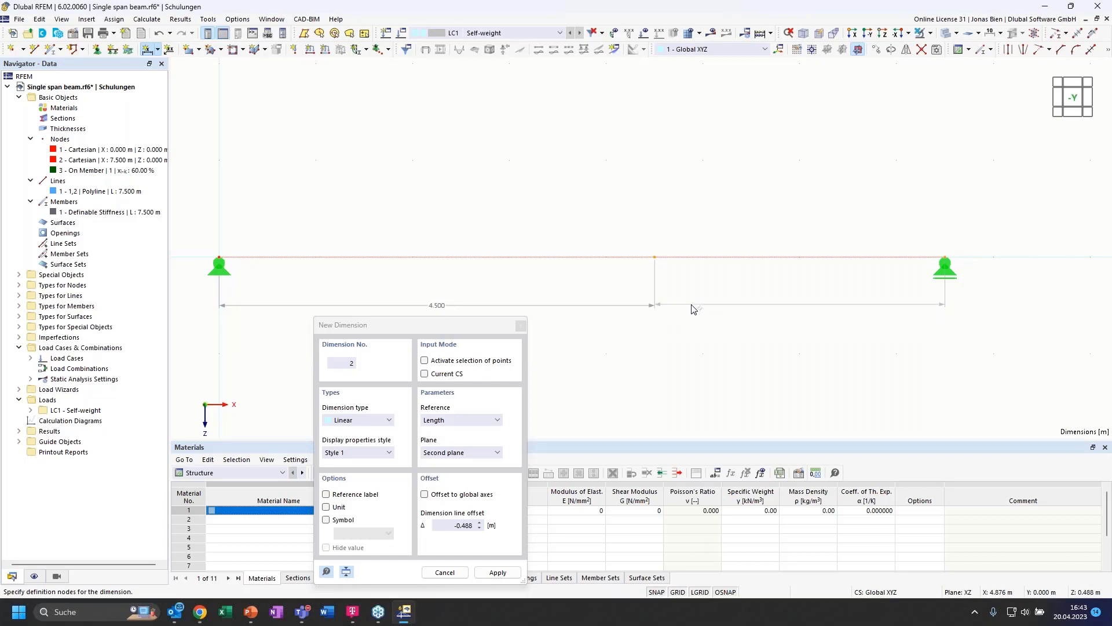
pyautogui.moveTo(450, 525); pyautogui.dragTo(504, 526)
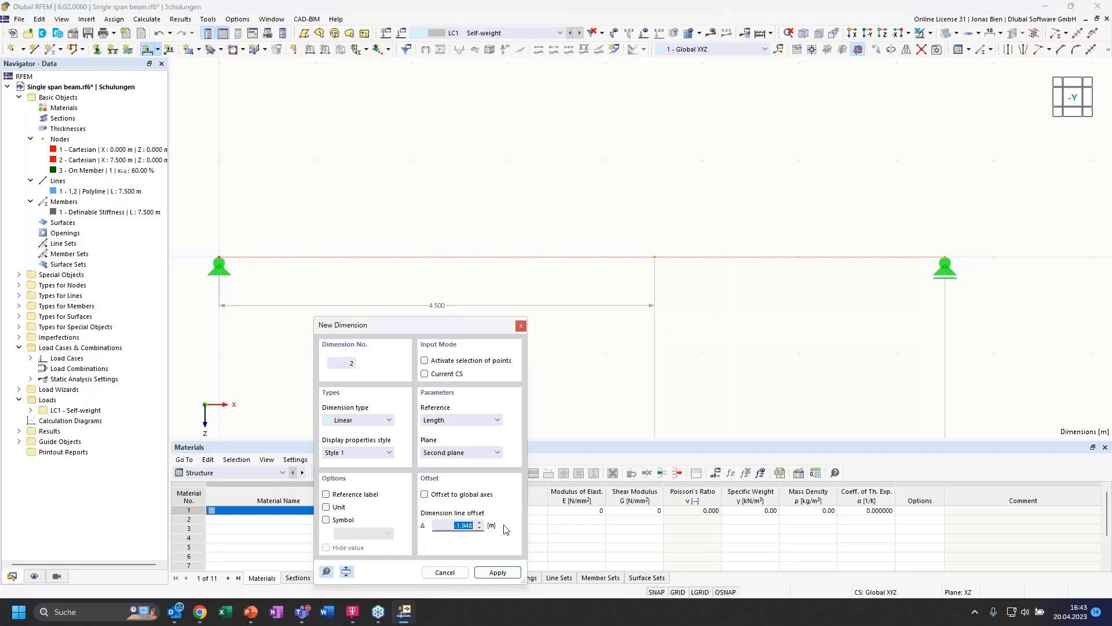
pyautogui.write('-0,5')
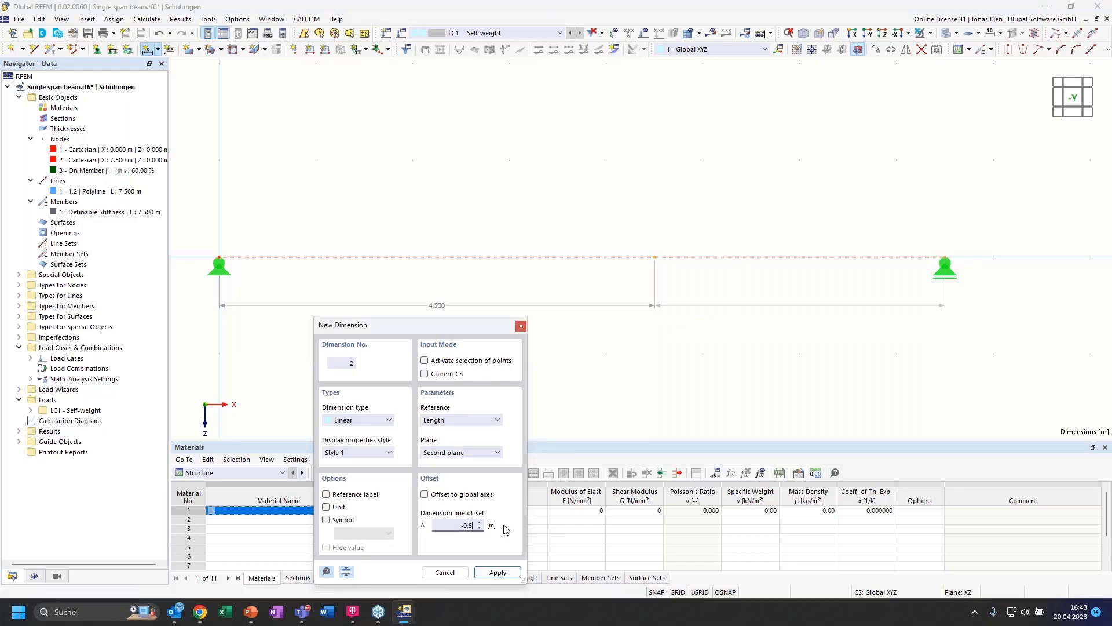
pyautogui.click(480, 568)
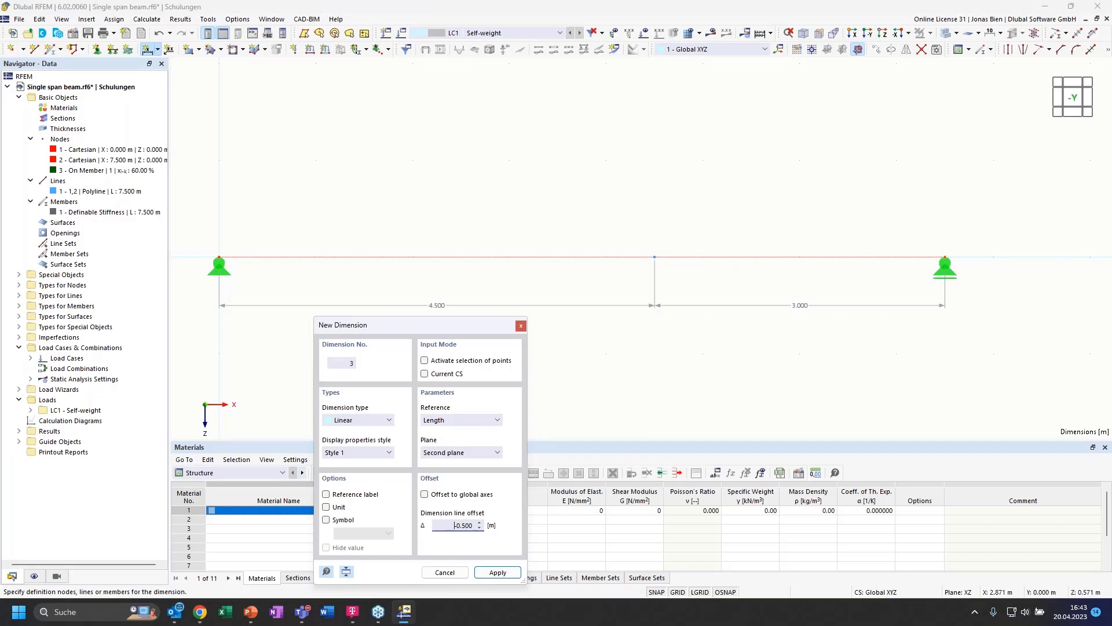
pyautogui.click(520, 327)
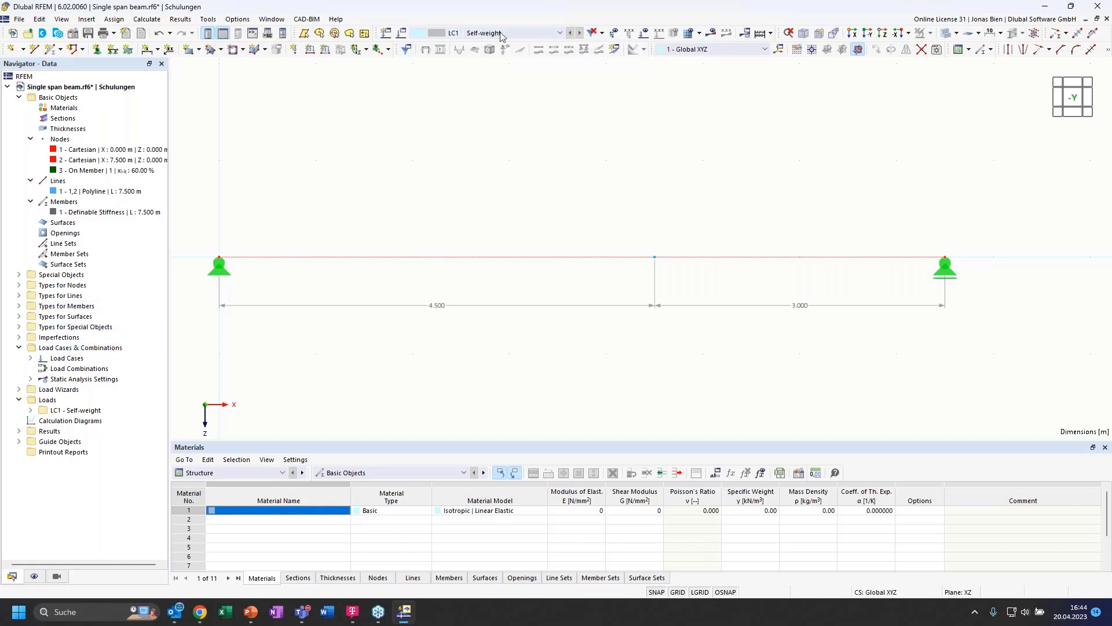
# Step: Examine the load cases and the load types available under LC1 - Self-weight, including Nodal Loads
pyautogui.click(31, 358)
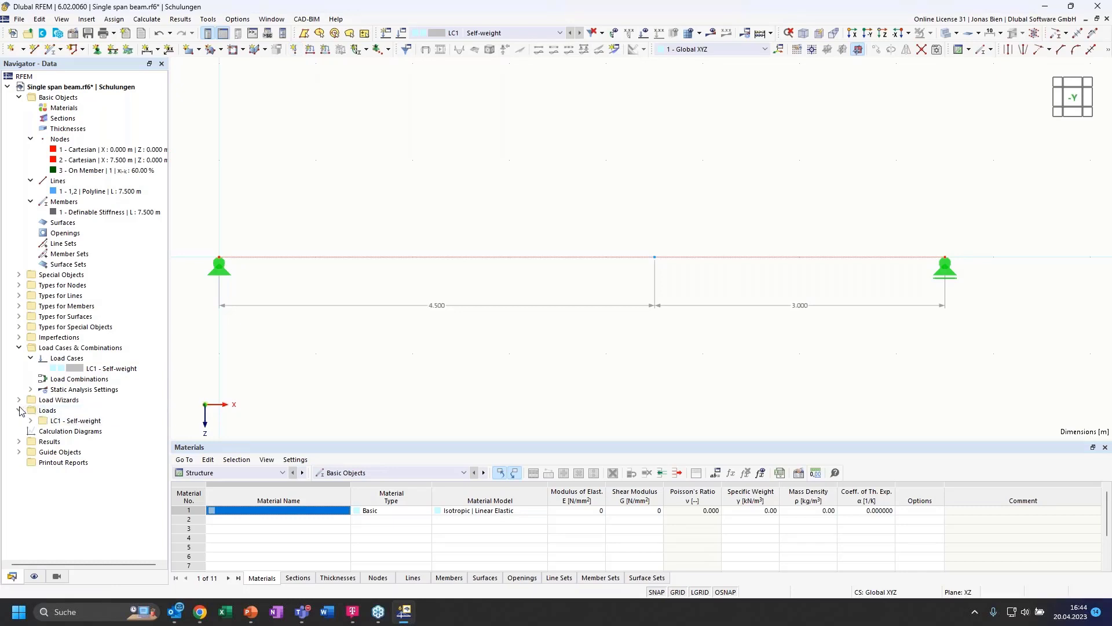
pyautogui.click(31, 421)
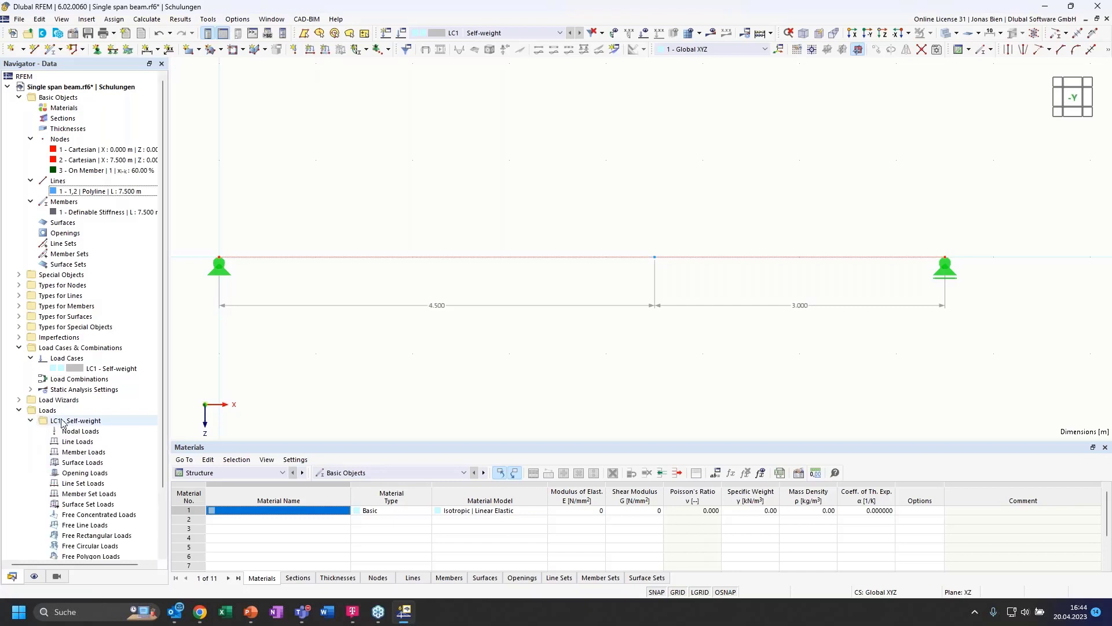
pyautogui.scroll(-1, 62, 424)
pyautogui.scroll(-1, 64, 406)
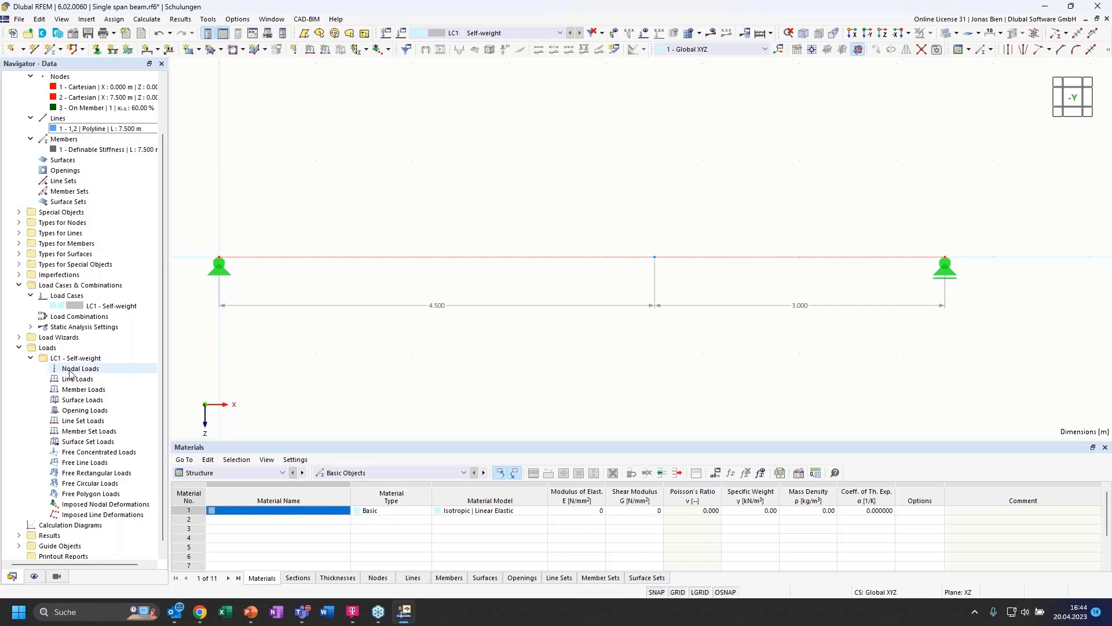
pyautogui.click(72, 370)
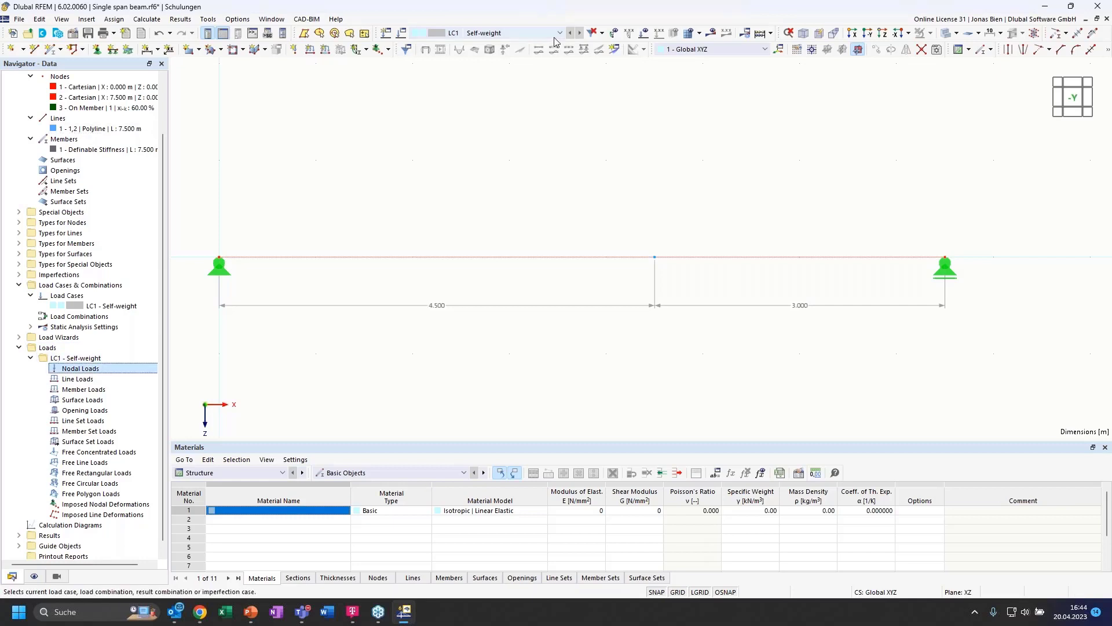
# Step: Start a new nodal load in LC1 - Self-weight and assign it to the intermediate node on the beam
pyautogui.click(522, 33)
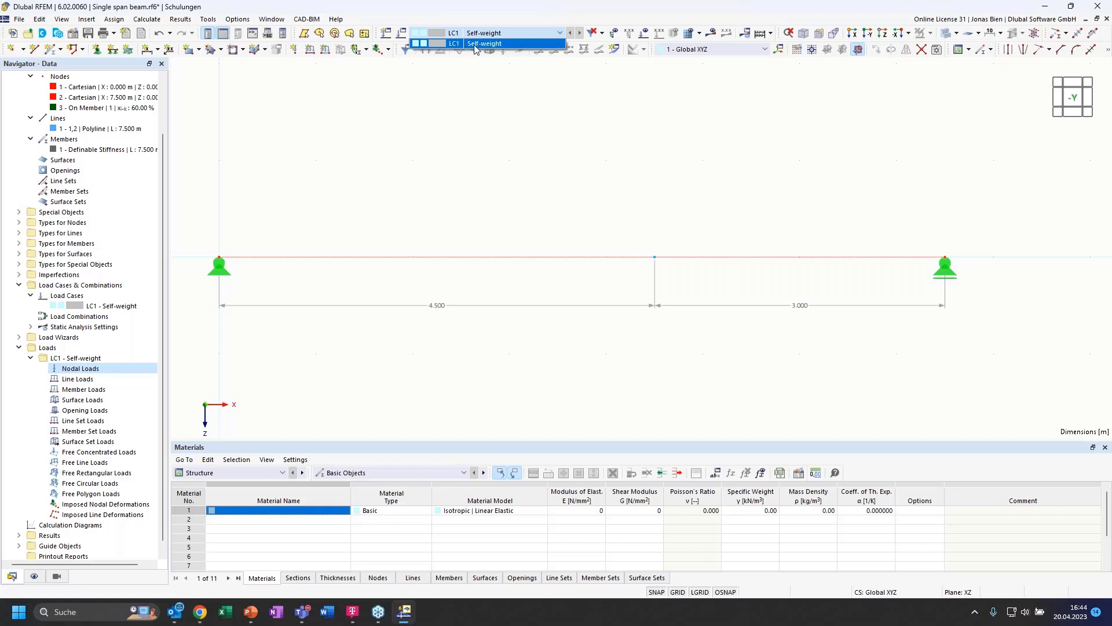
pyautogui.click(495, 44)
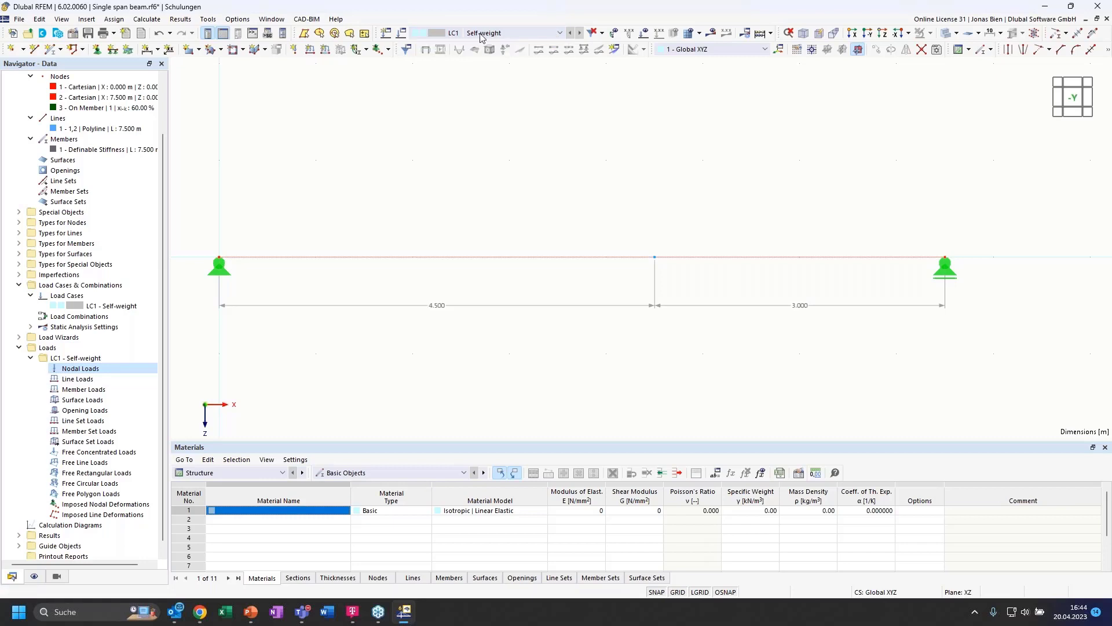
pyautogui.click(295, 49)
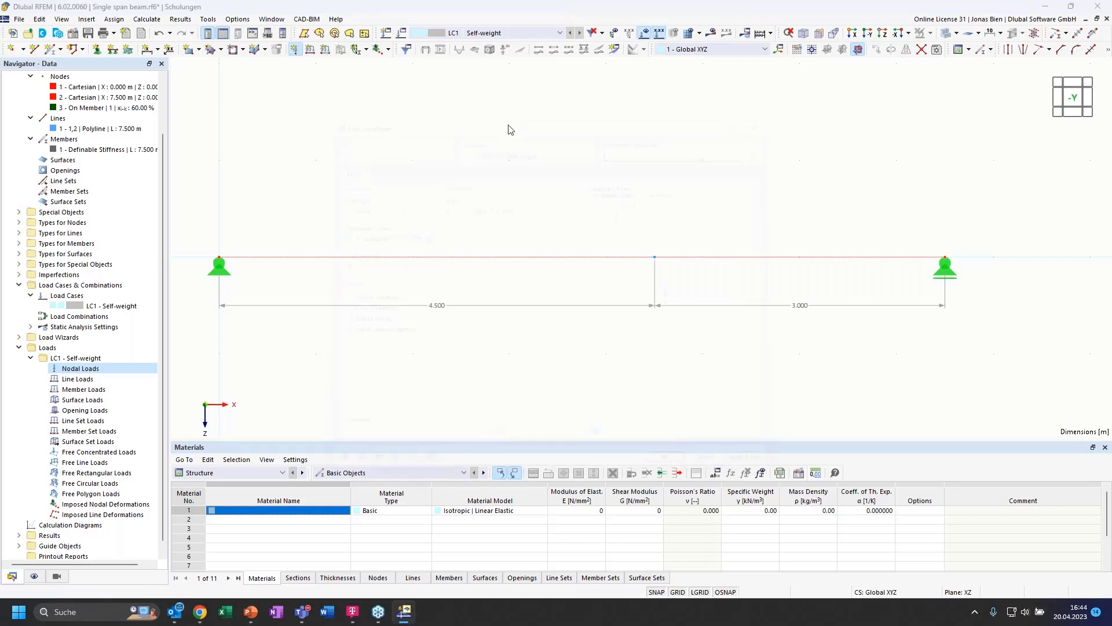
pyautogui.moveTo(617, 105); pyautogui.dragTo(481, 98)
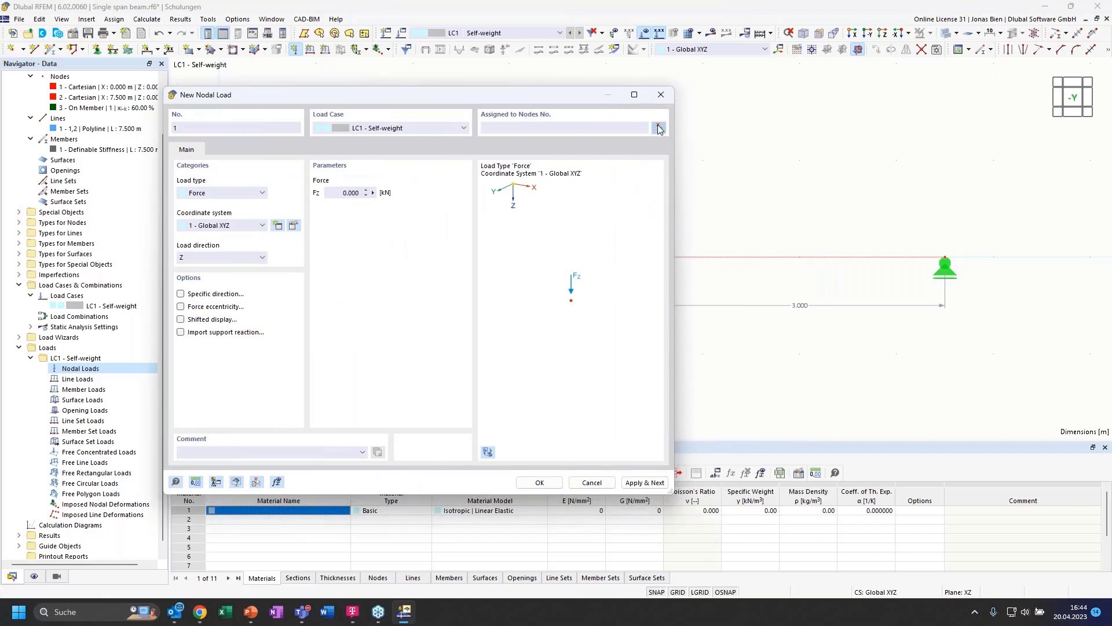
pyautogui.click(659, 127)
pyautogui.click(657, 258)
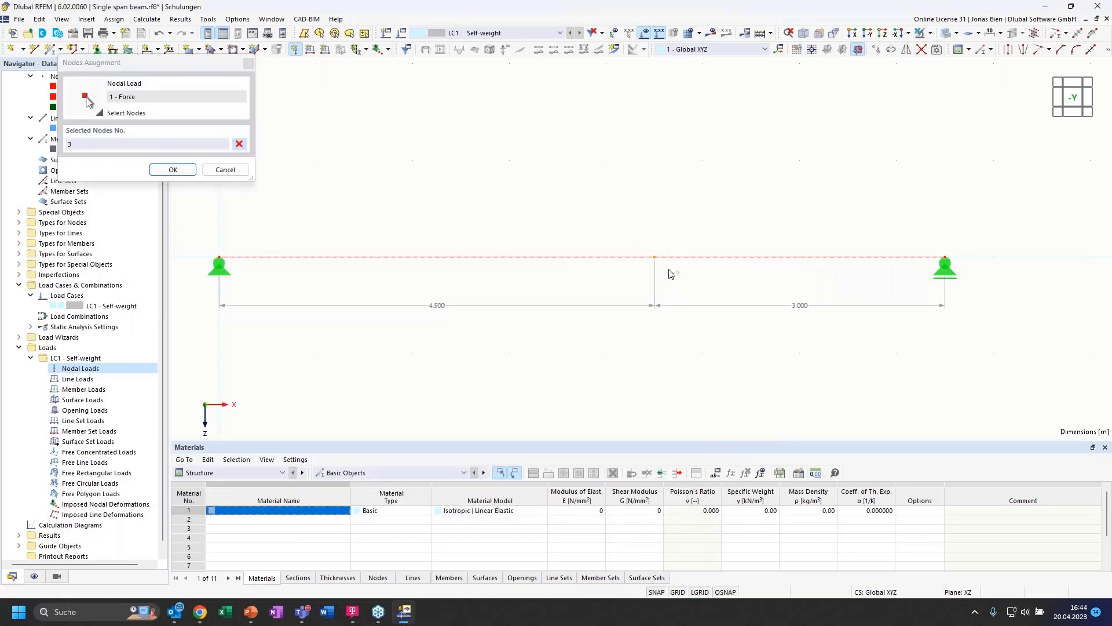
pyautogui.click(172, 169)
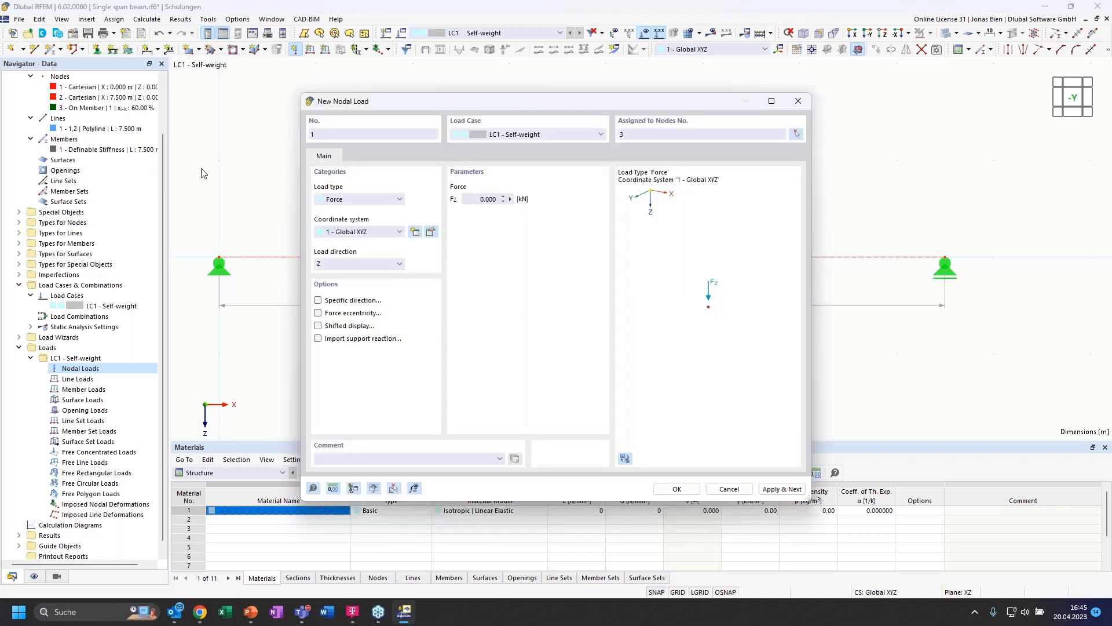
# Step: Define the nodal load as a 10 kN force acting in direction Z of the Global XYZ coordinate system, and create it
pyautogui.click(476, 198)
pyautogui.write('1')
pyautogui.moveTo(445, 103); pyautogui.dragTo(788, 218)
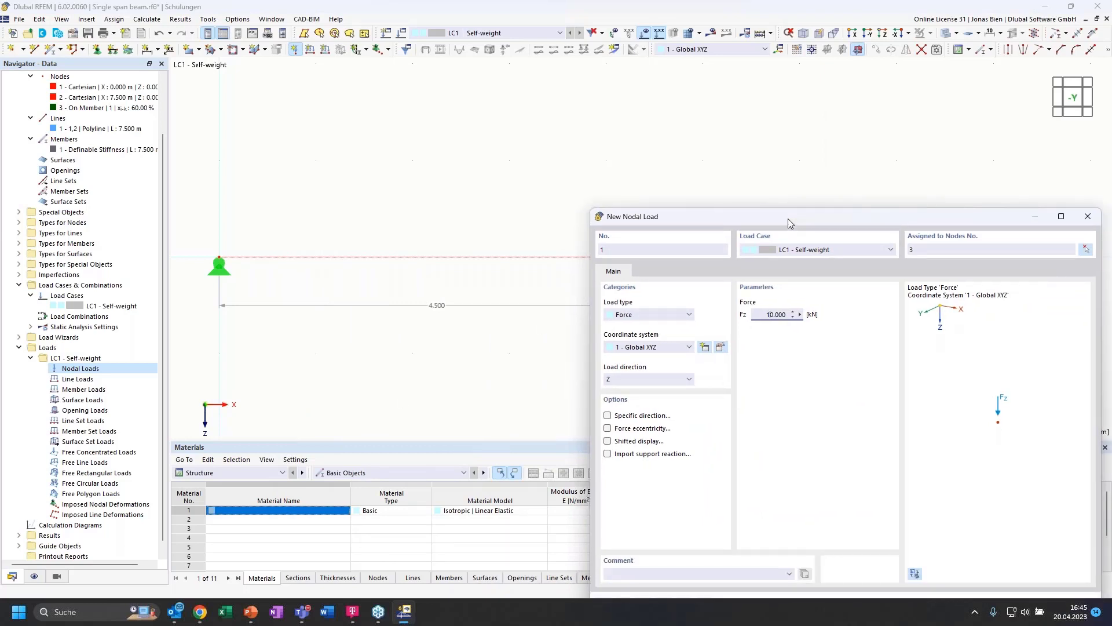
pyautogui.moveTo(787, 218); pyautogui.dragTo(618, 175)
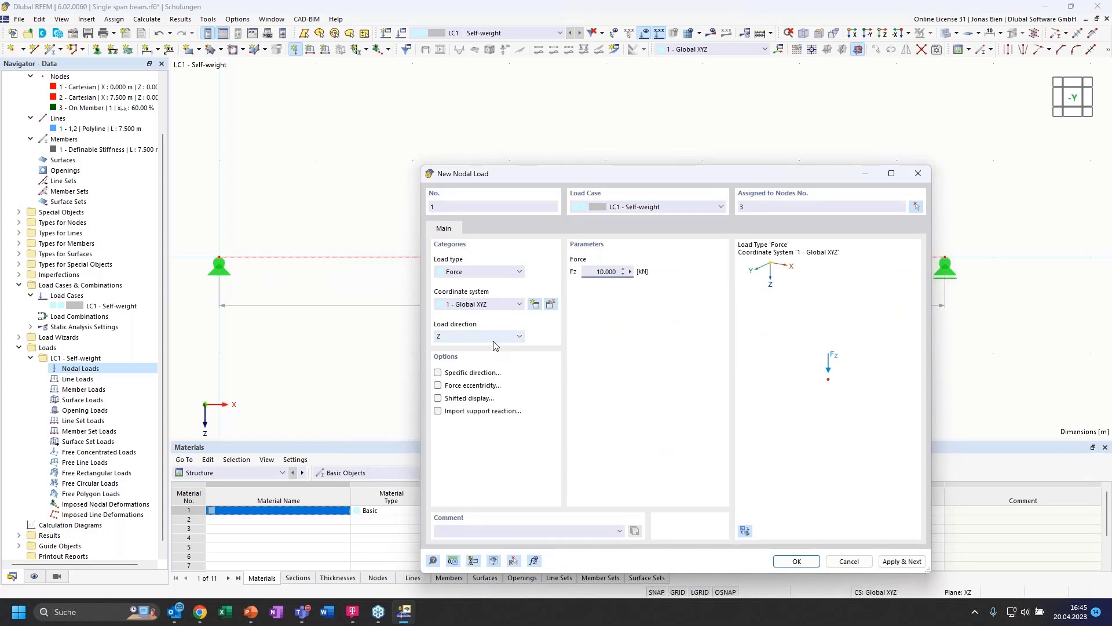
pyautogui.click(499, 304)
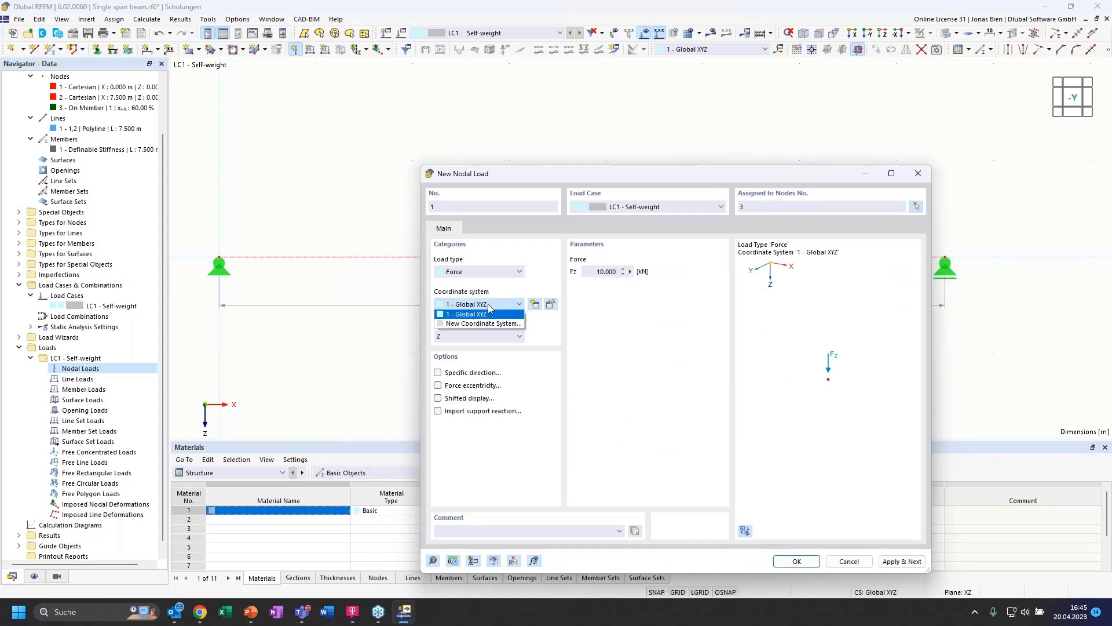
pyautogui.click(484, 314)
pyautogui.click(481, 272)
pyautogui.click(481, 272)
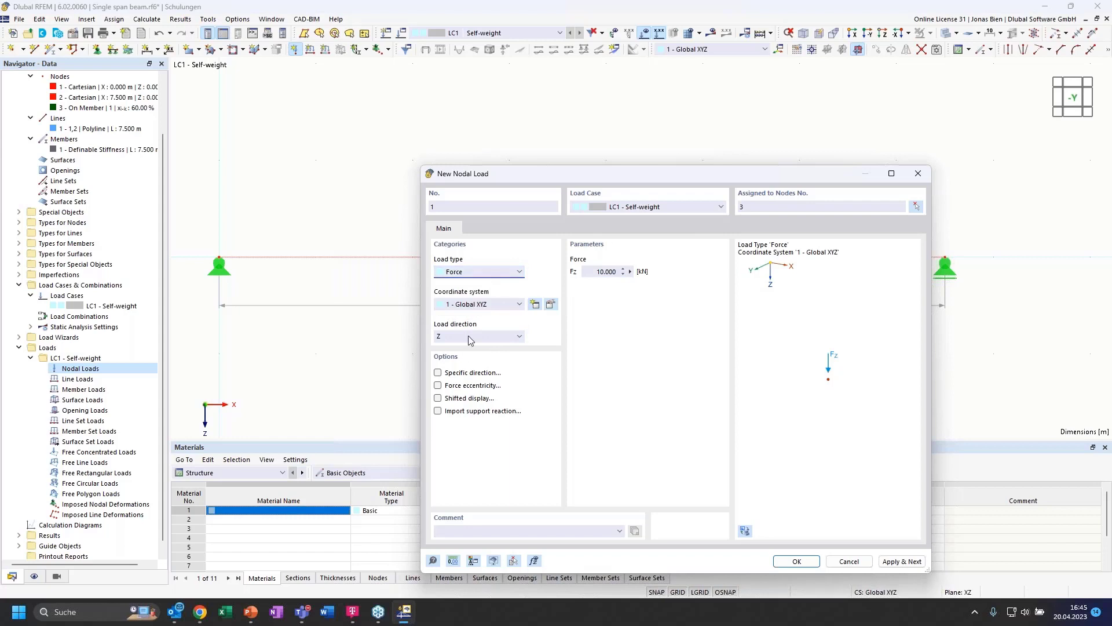
pyautogui.click(468, 336)
pyautogui.click(468, 346)
pyautogui.click(798, 562)
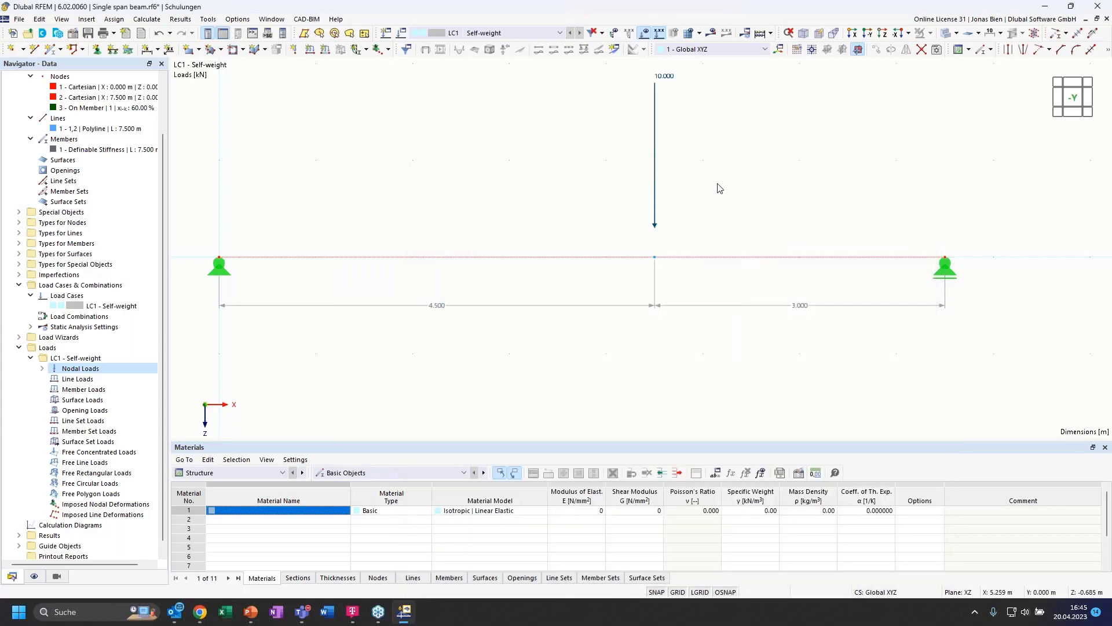
# Step: Display the beam member's local axis system to check its orientation, and switch it off again
pyautogui.middleClick(742, 185)
pyautogui.middleClick(742, 186)
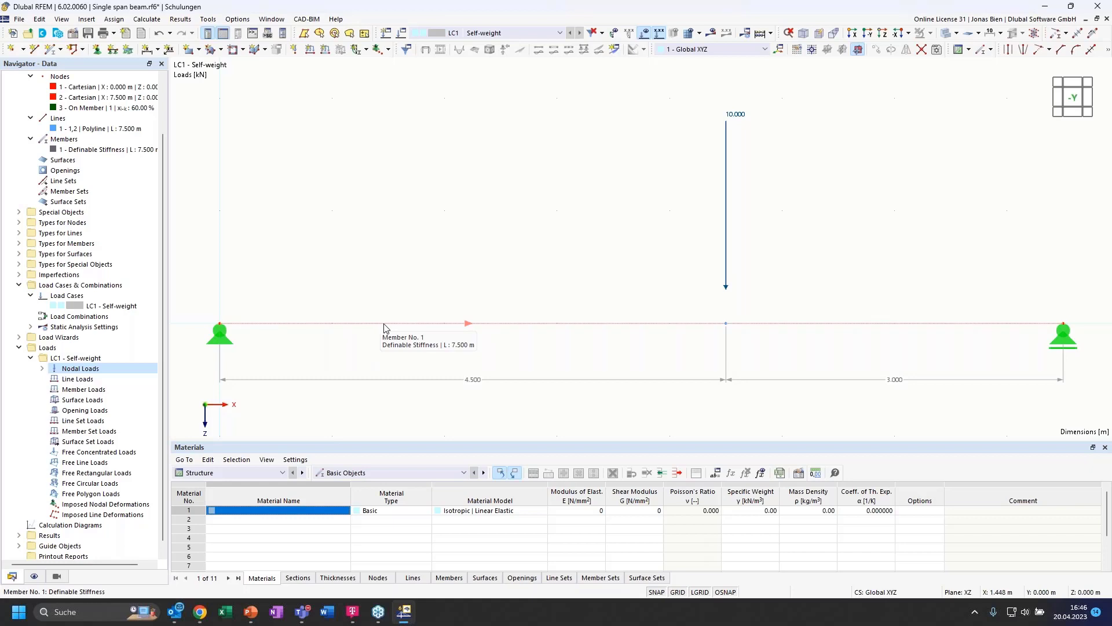
pyautogui.rightClick(482, 327)
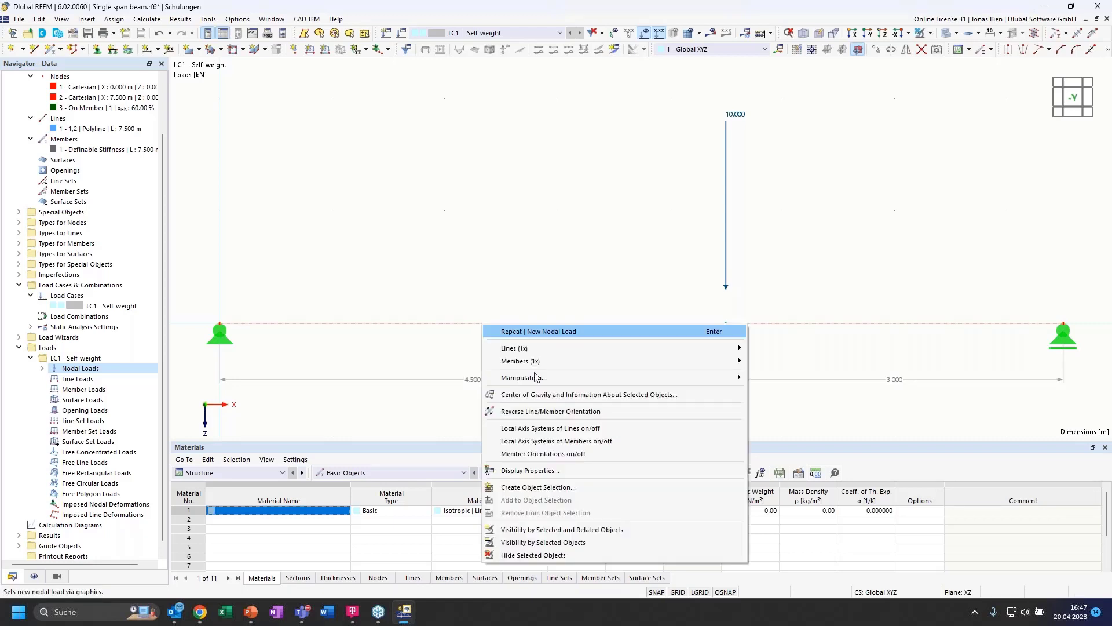
pyautogui.click(551, 442)
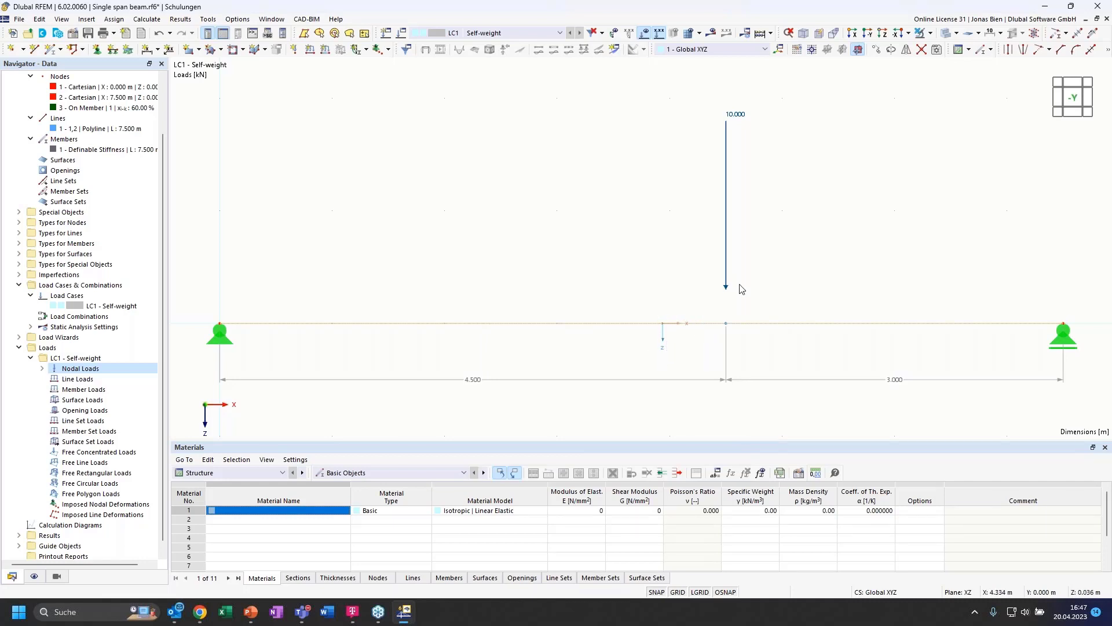
pyautogui.rightClick(630, 328)
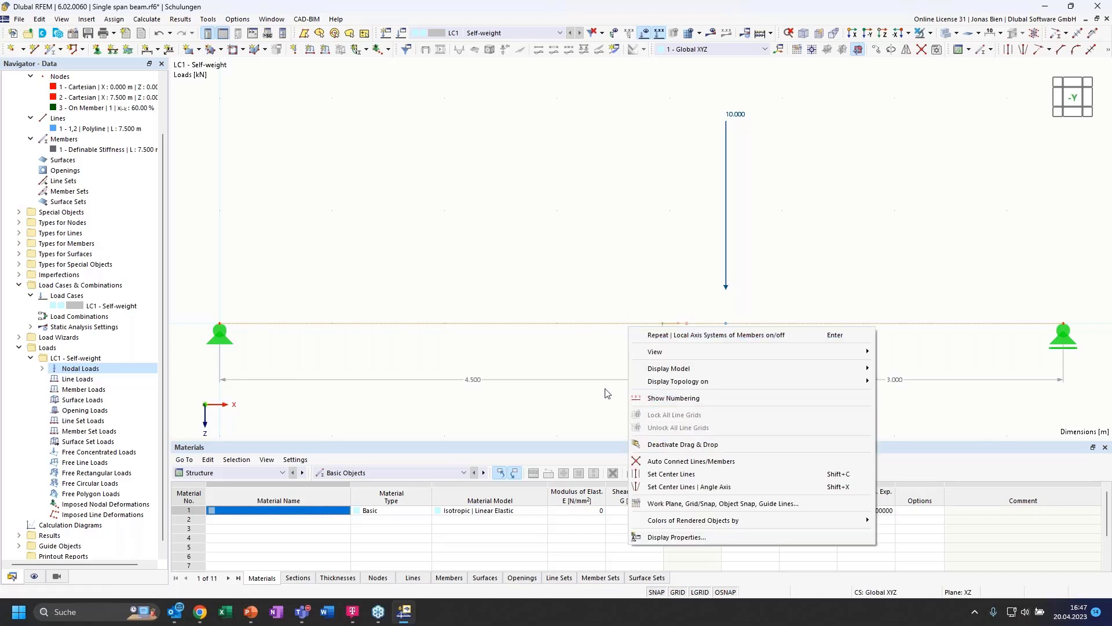
pyautogui.rightClick(602, 353)
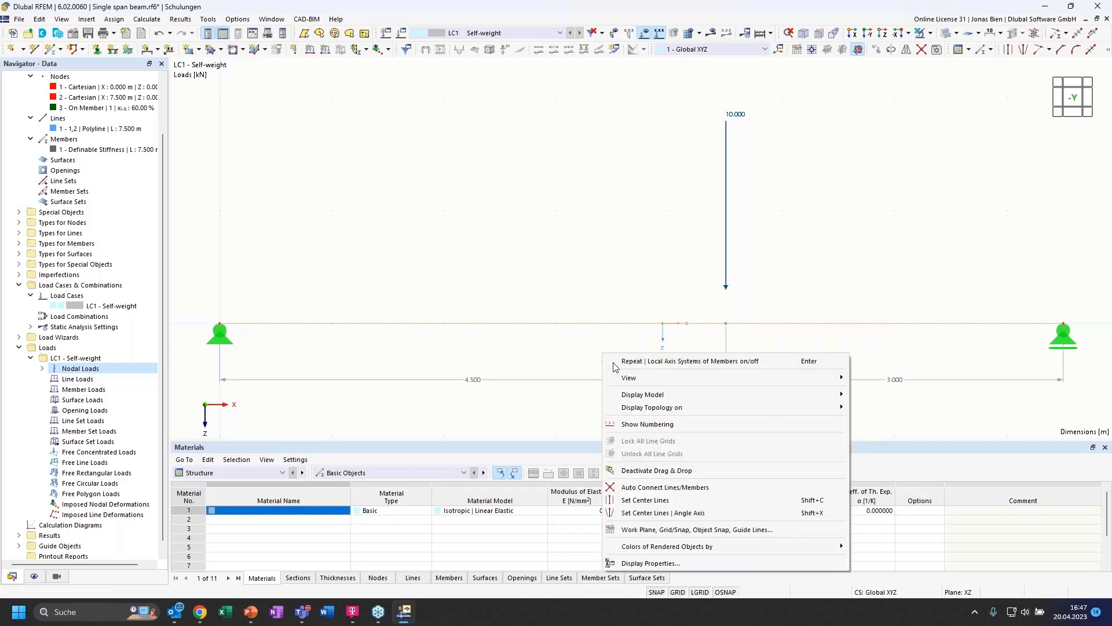
pyautogui.rightClick(663, 326)
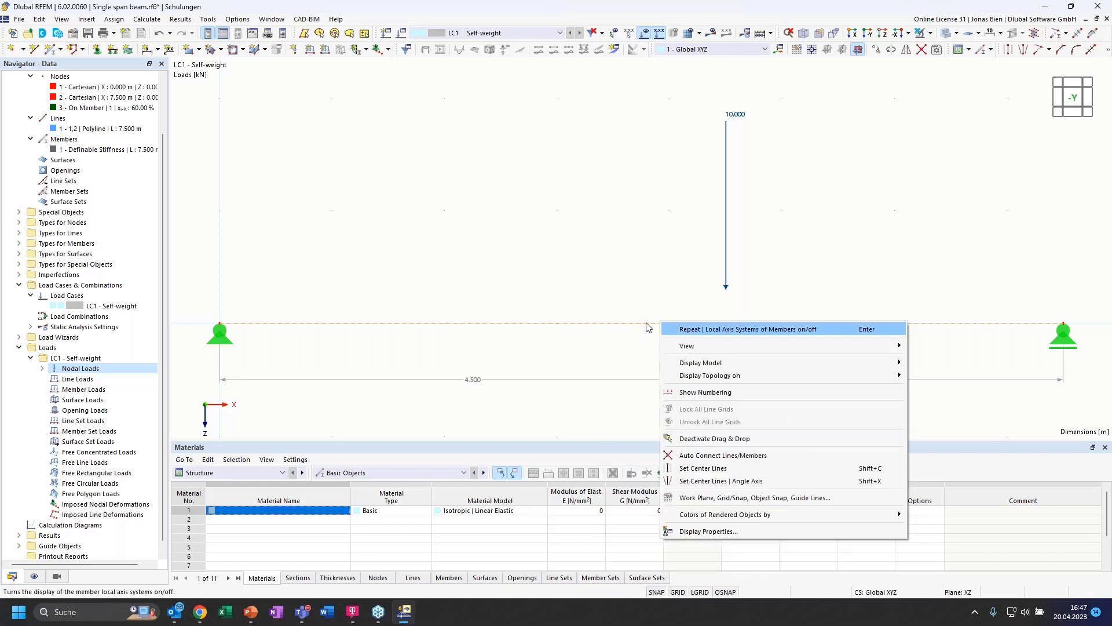
pyautogui.rightClick(647, 322)
pyautogui.click(702, 440)
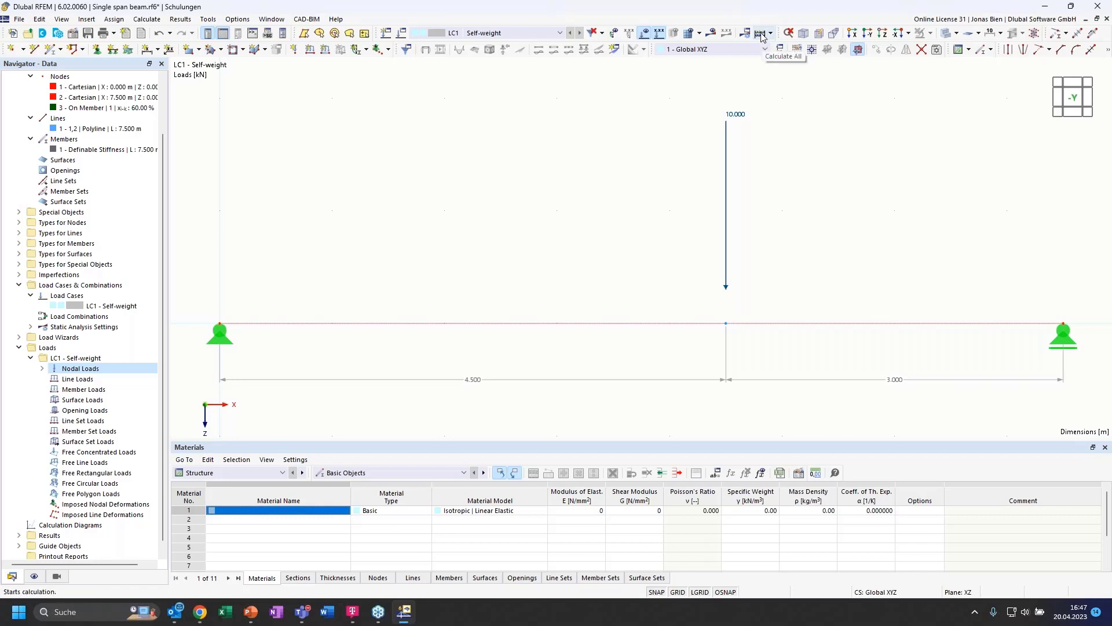
# Step: Calculate load case LC1 - Self-weight and display its results
pyautogui.click(152, 19)
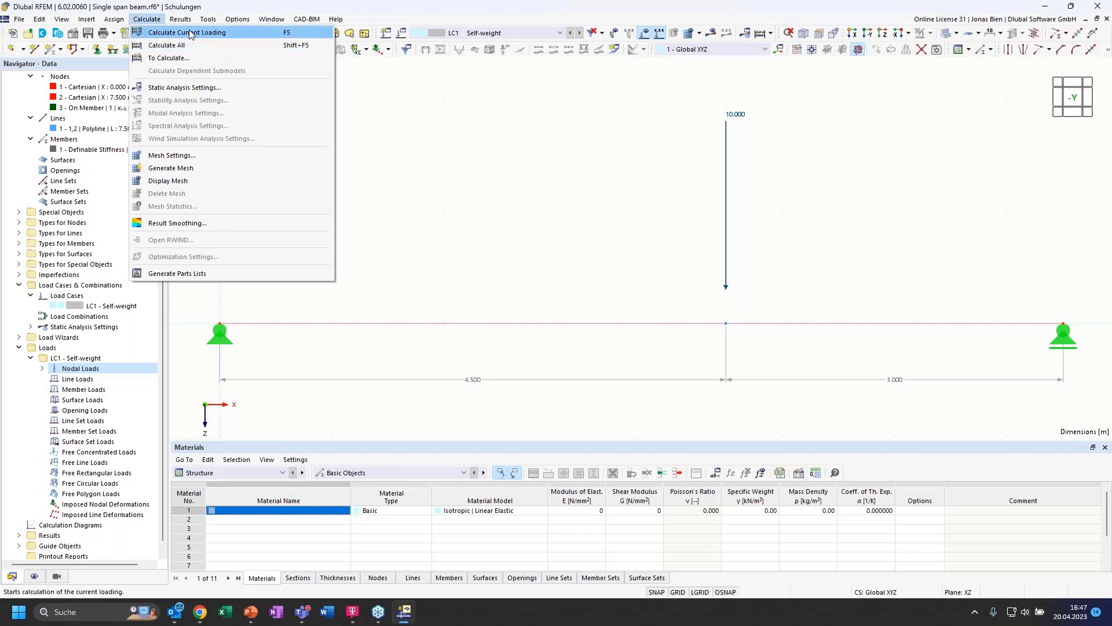
pyautogui.click(693, 95)
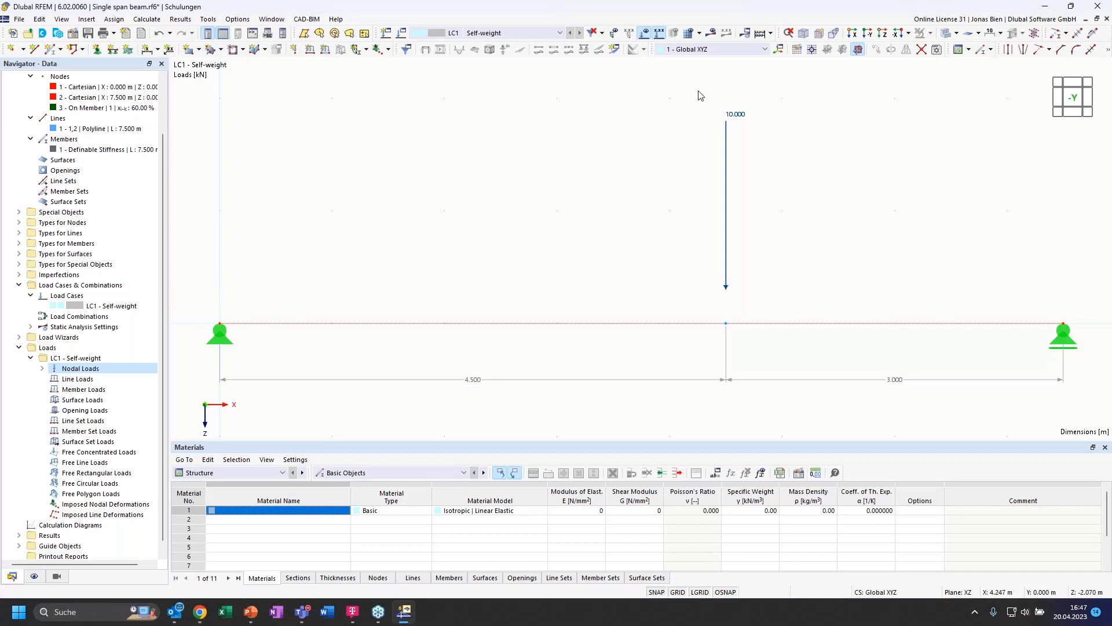
pyautogui.click(712, 35)
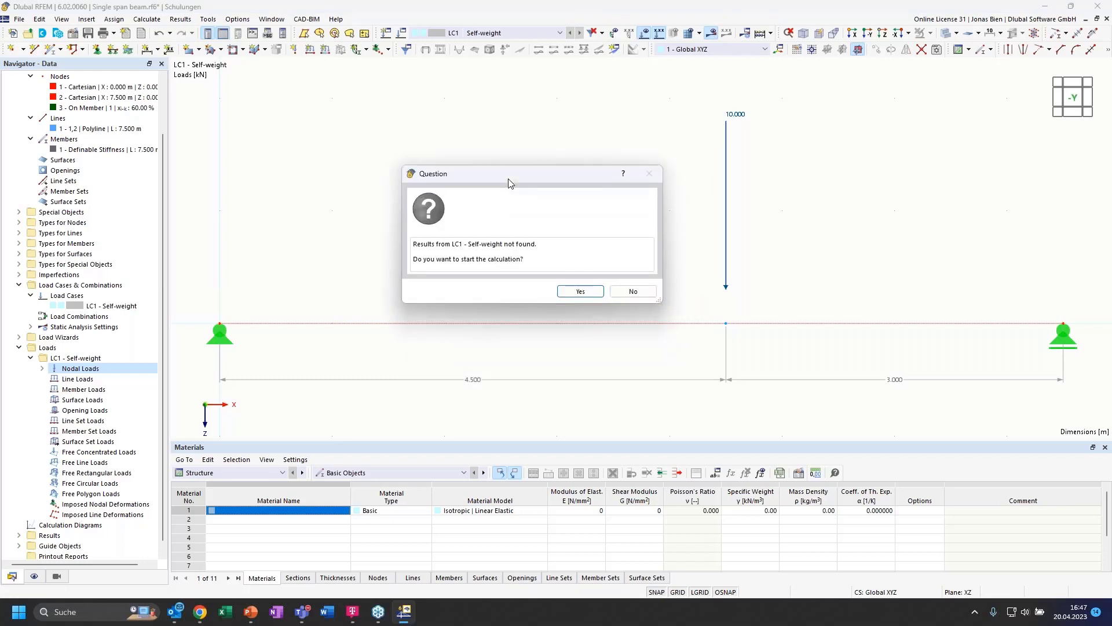
pyautogui.click(576, 291)
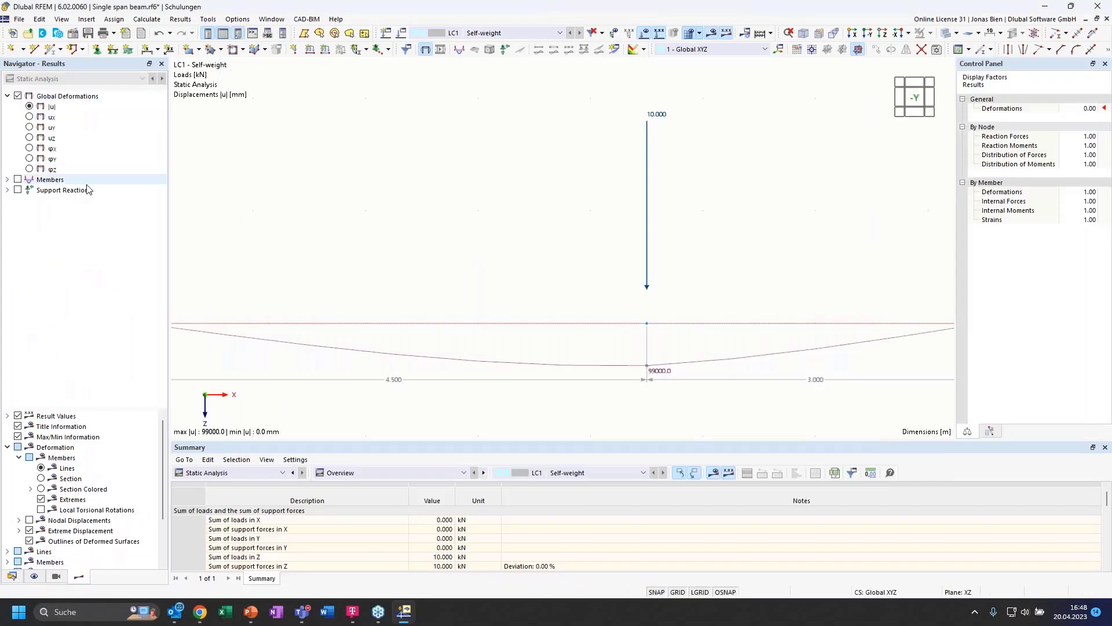
# Step: Examine the beam's deformation, the available member results, the shear force Vz diagram and the bending moment My diagram
pyautogui.scroll(-2, 526, 245)
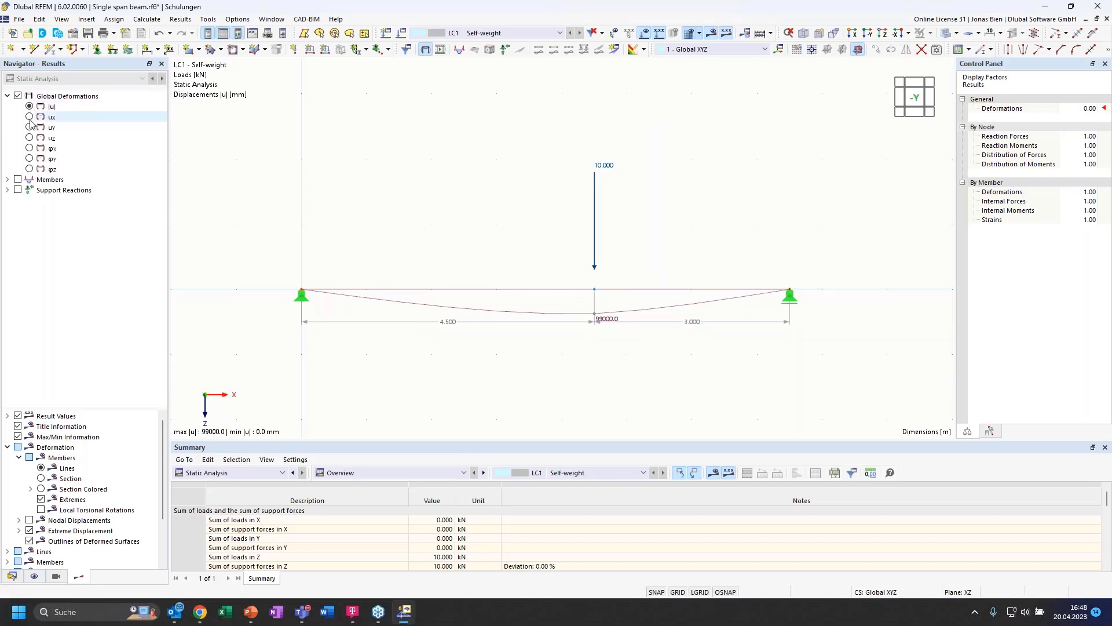
pyautogui.scroll(1, 555, 285)
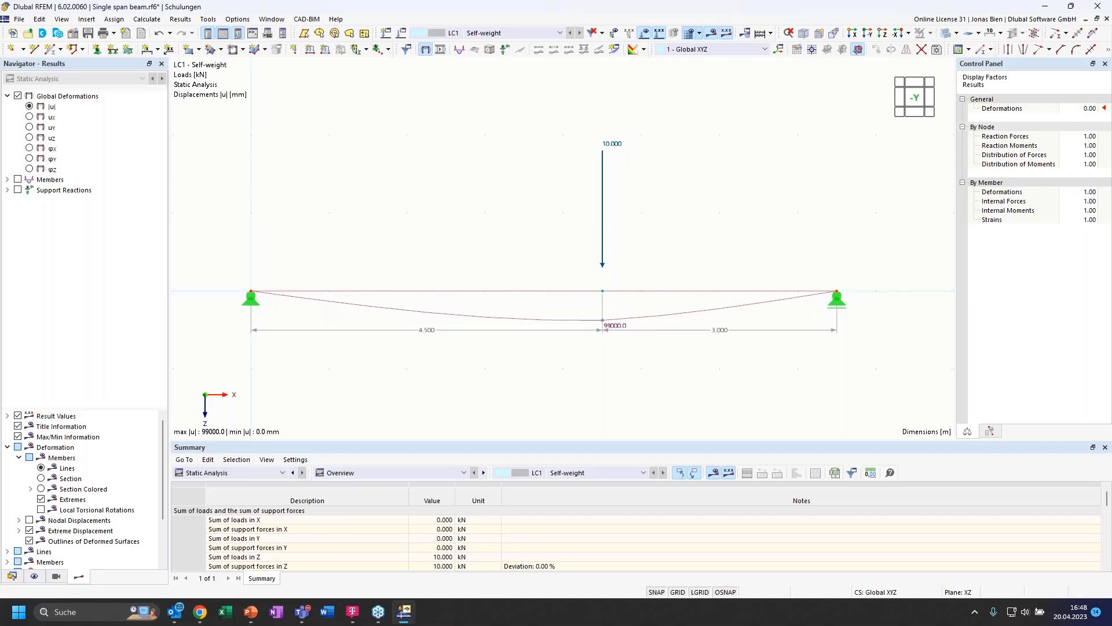
pyautogui.click(7, 180)
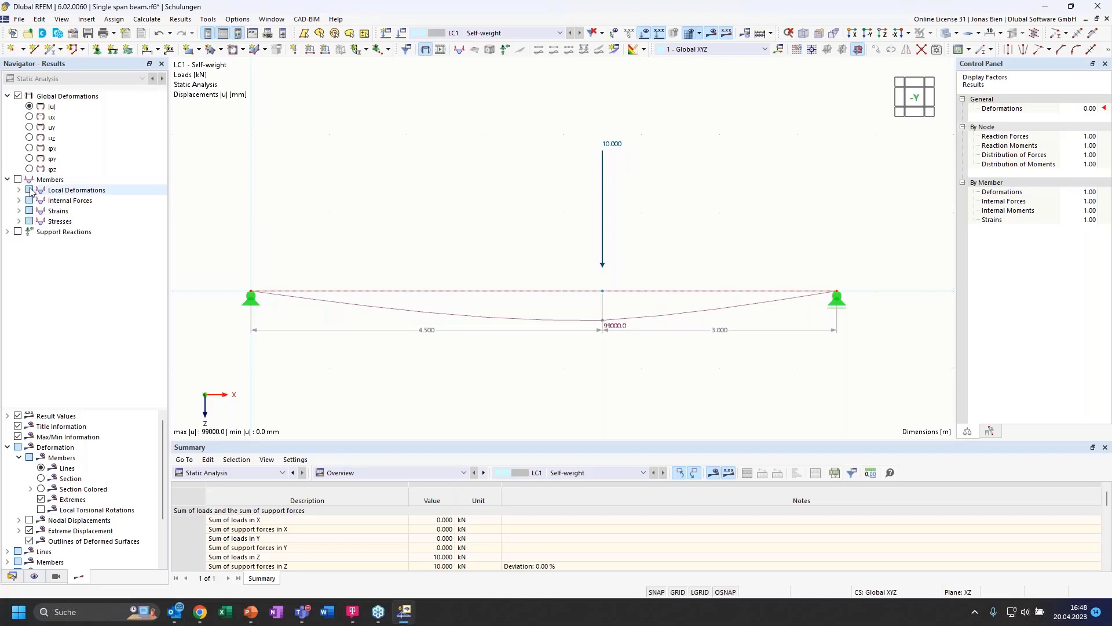
pyautogui.click(19, 190)
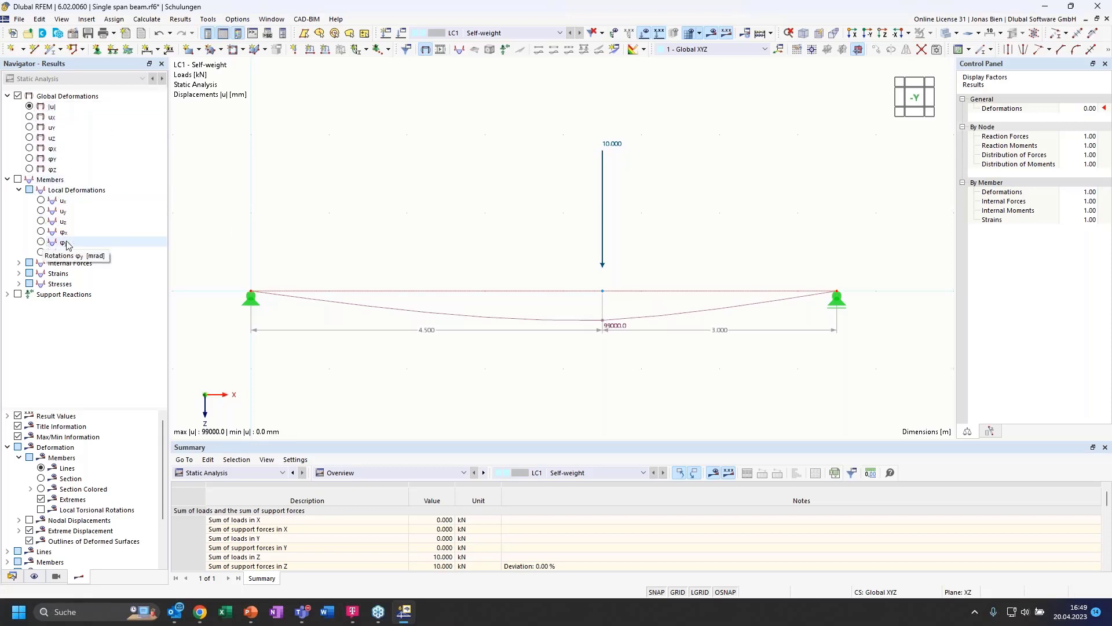
pyautogui.click(18, 190)
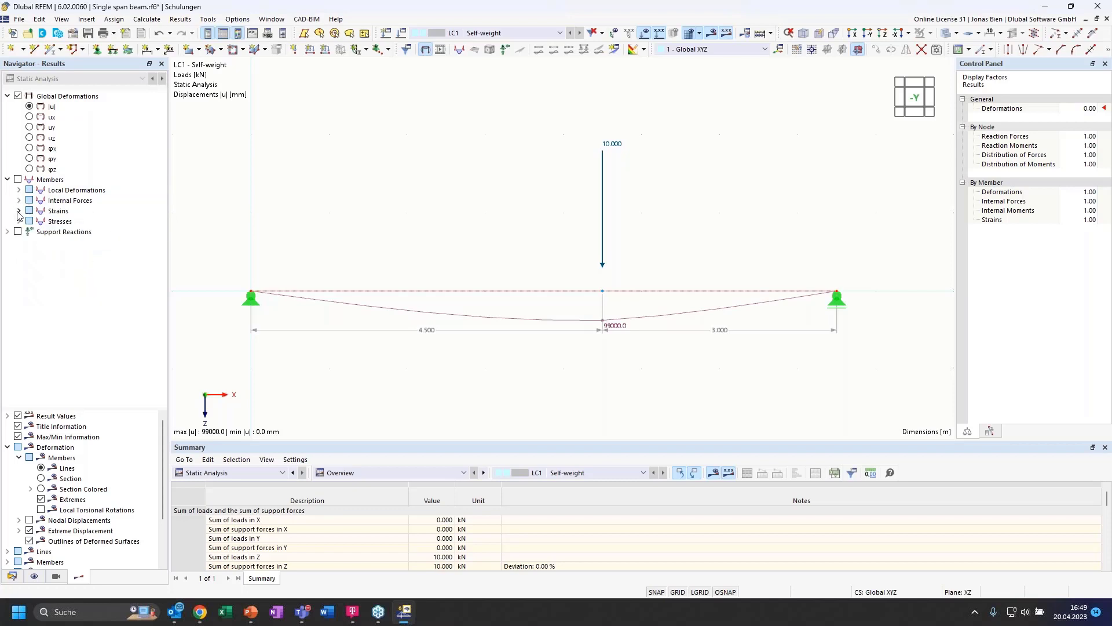
pyautogui.click(18, 200)
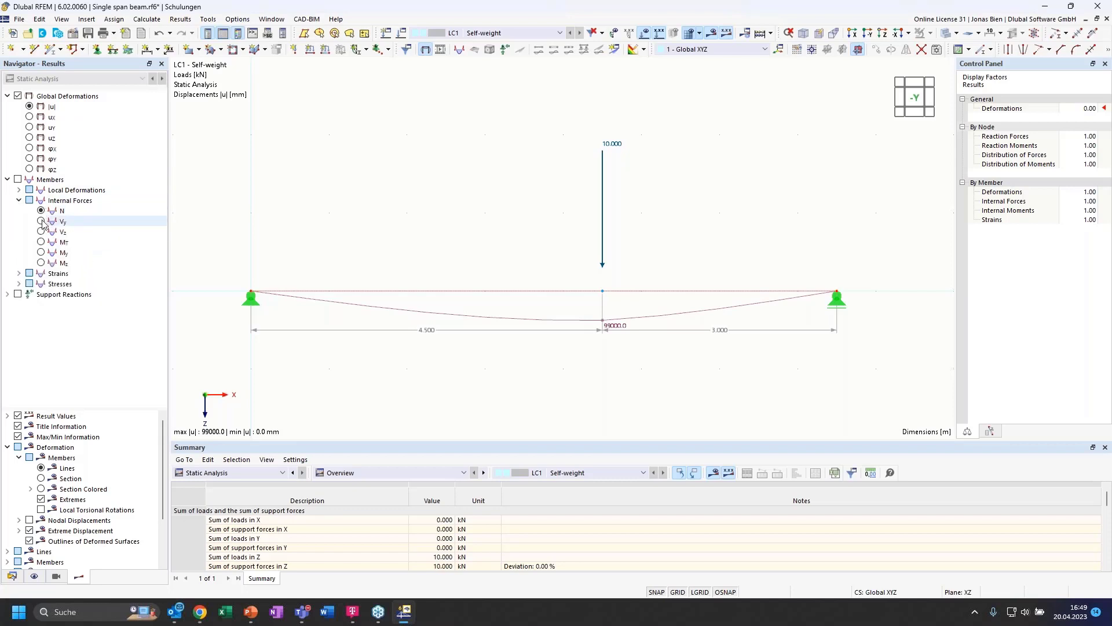
pyautogui.click(41, 231)
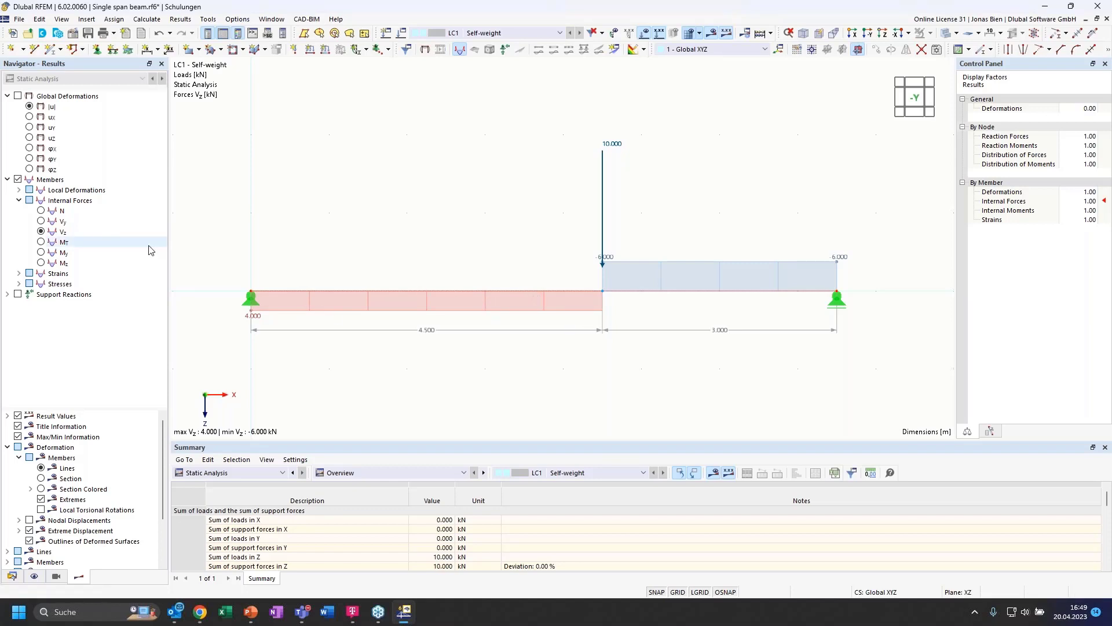
pyautogui.click(42, 253)
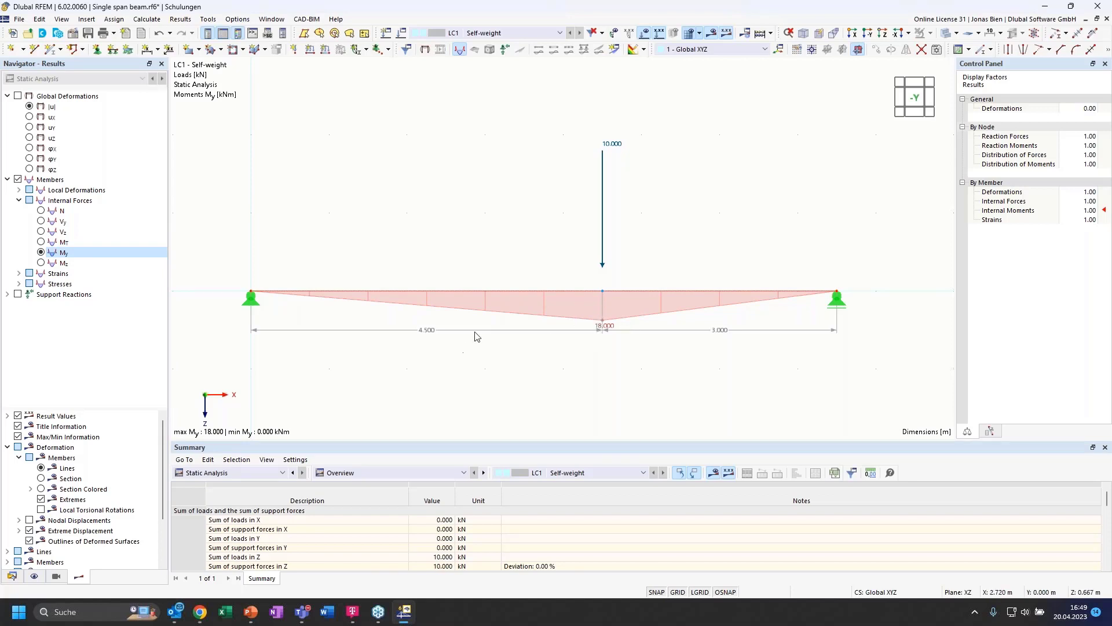
# Step: Turn on the support reactions, review them with the |u| displacements, and leave the member shear forces Vz displayed
pyautogui.click(18, 295)
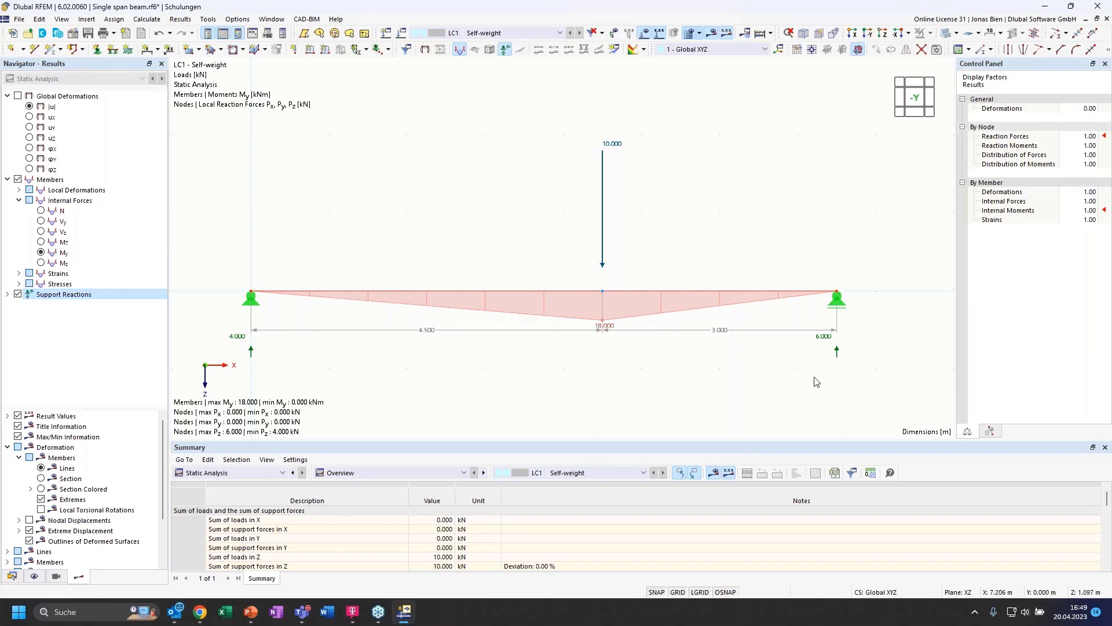
pyautogui.click(41, 231)
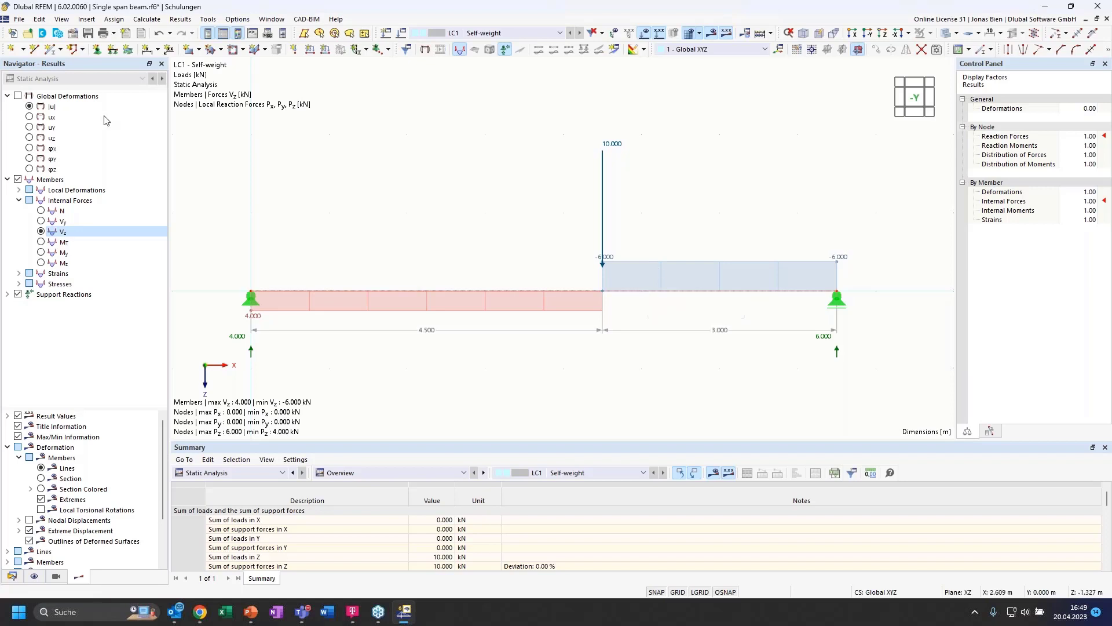
pyautogui.click(30, 106)
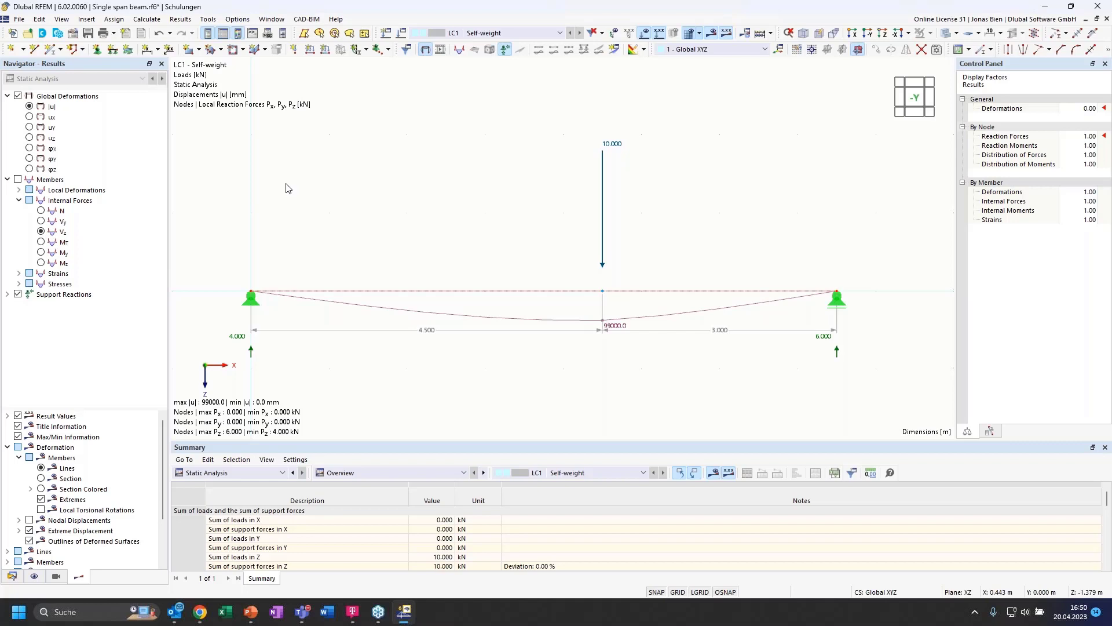
pyautogui.click(40, 232)
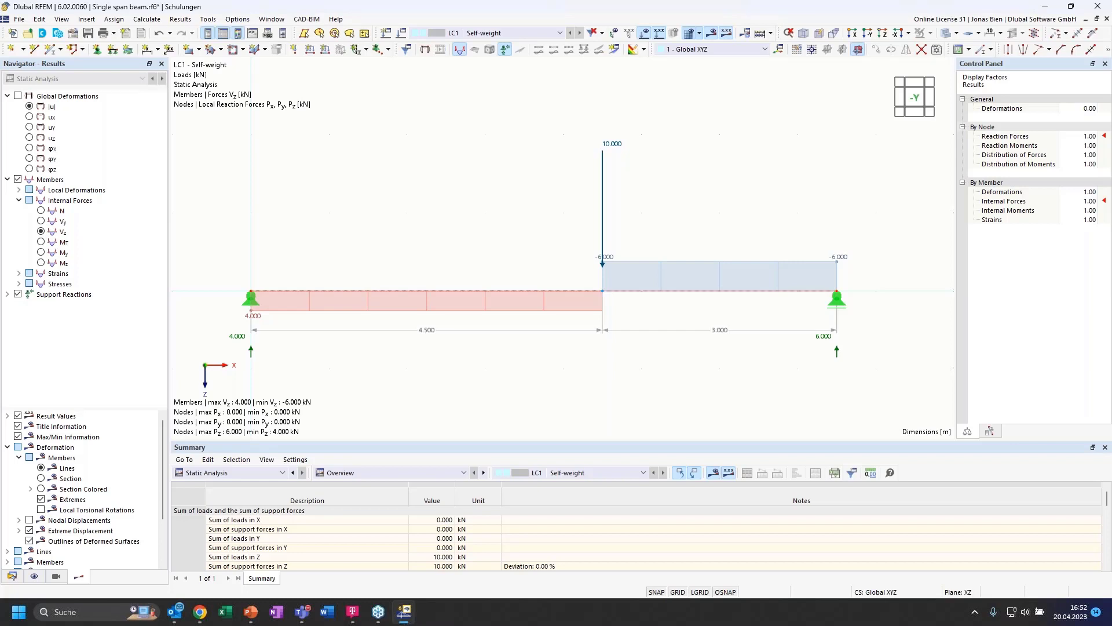
pyautogui.hotkey('alt', 'Tab')
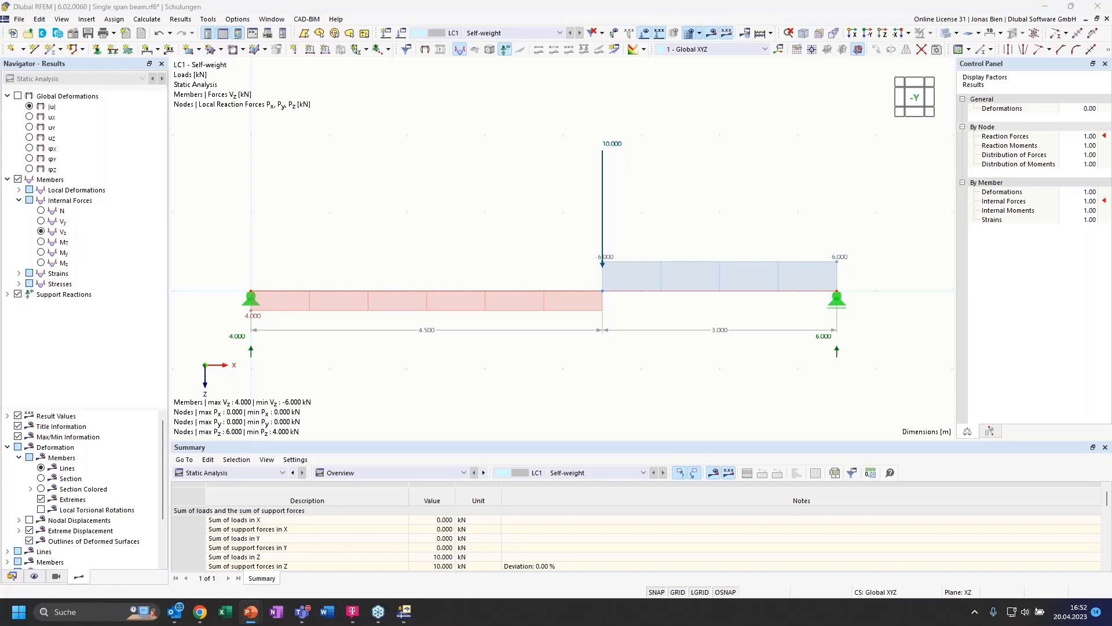
pyautogui.moveTo(406, 611)
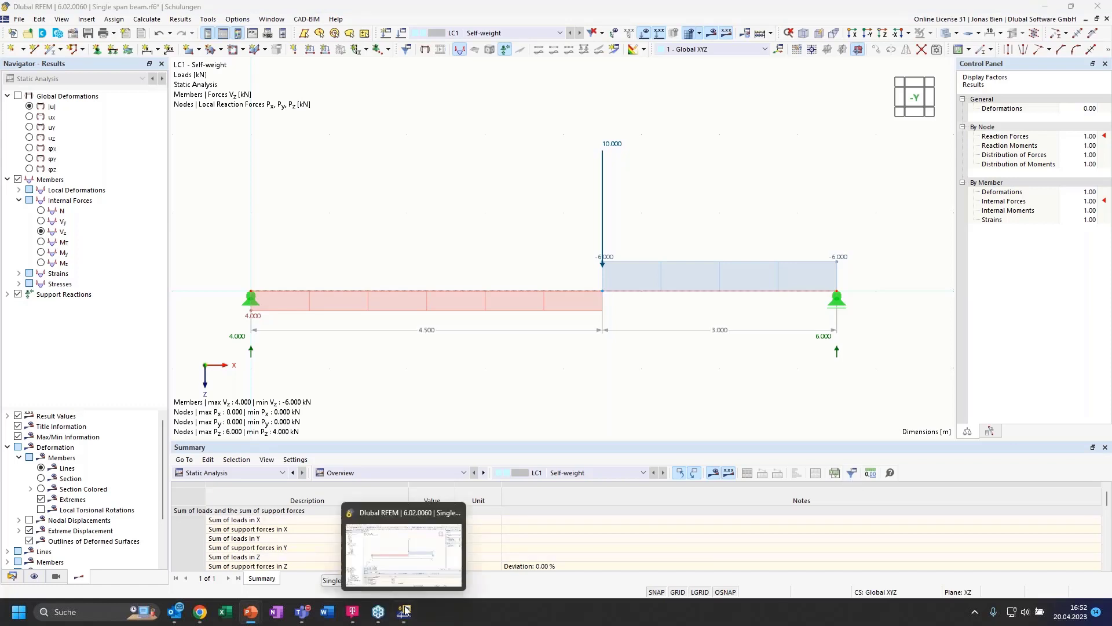
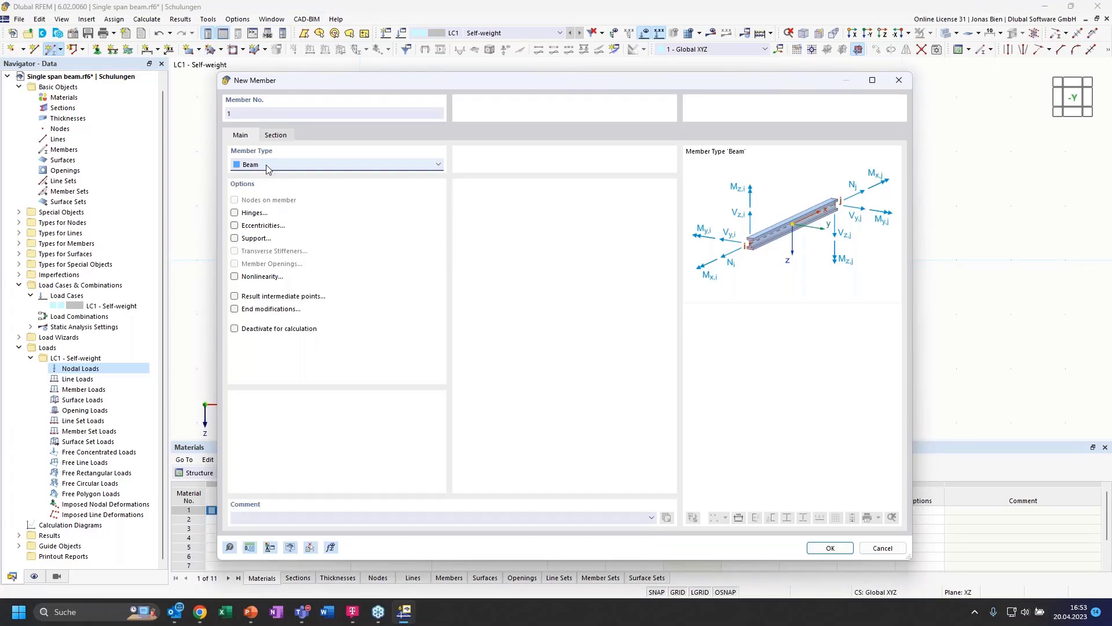
# Step: Start a new section for the member start of the new beam-type member and open the section library
pyautogui.click(270, 136)
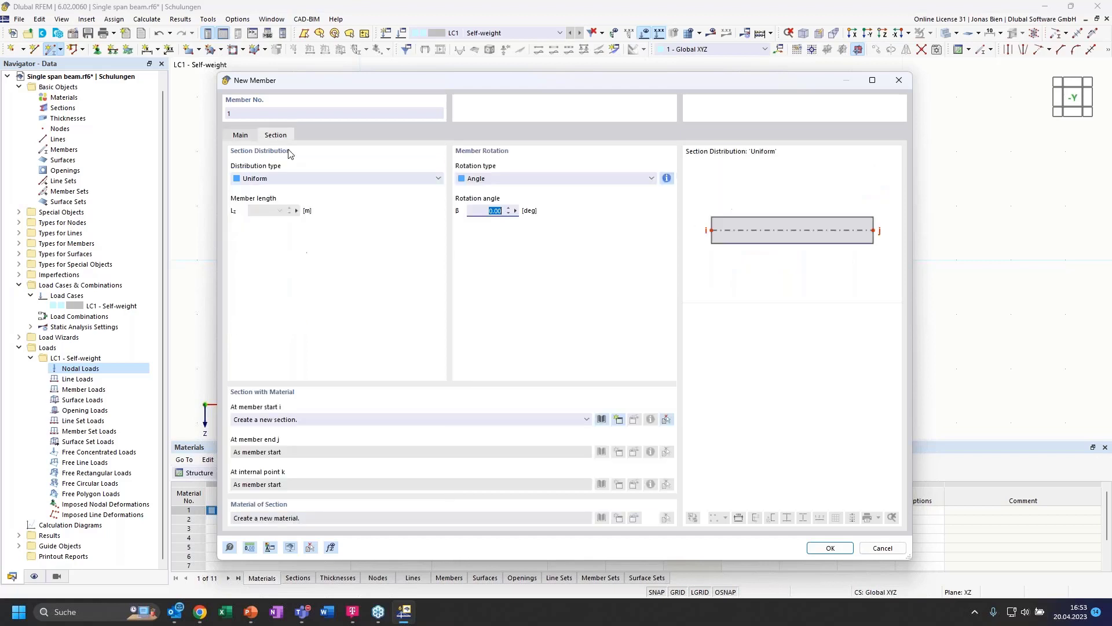
pyautogui.click(241, 135)
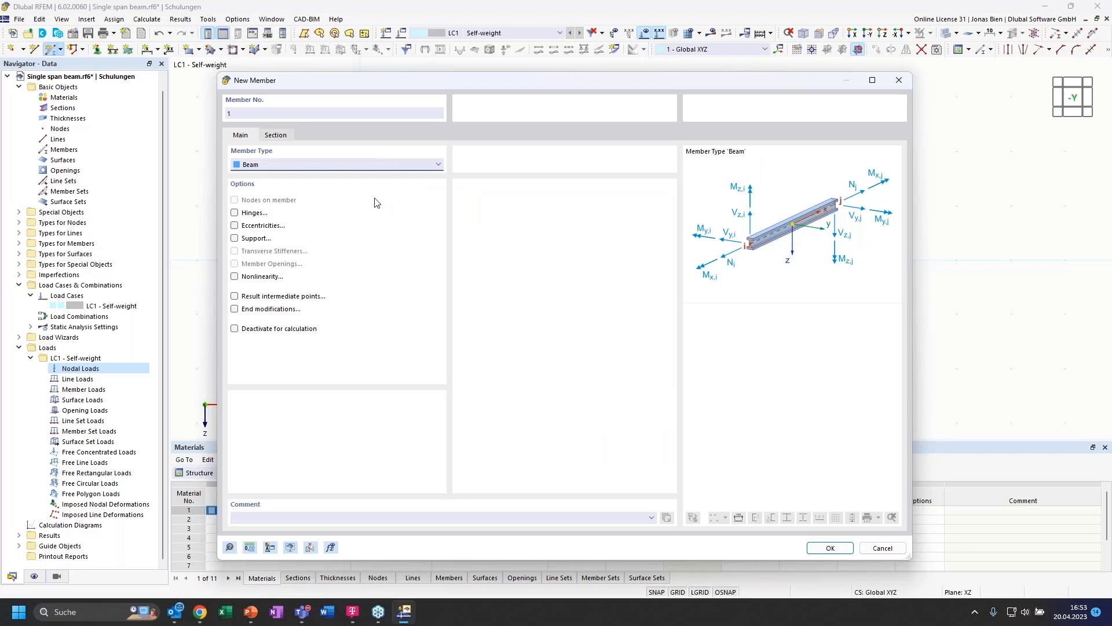
pyautogui.click(275, 136)
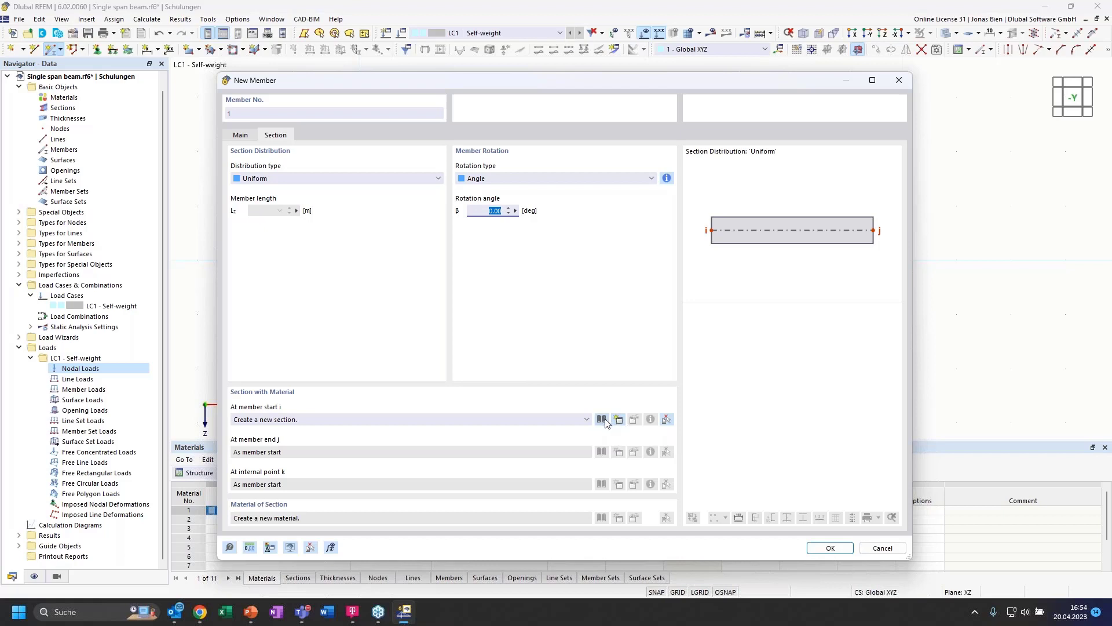
pyautogui.click(543, 424)
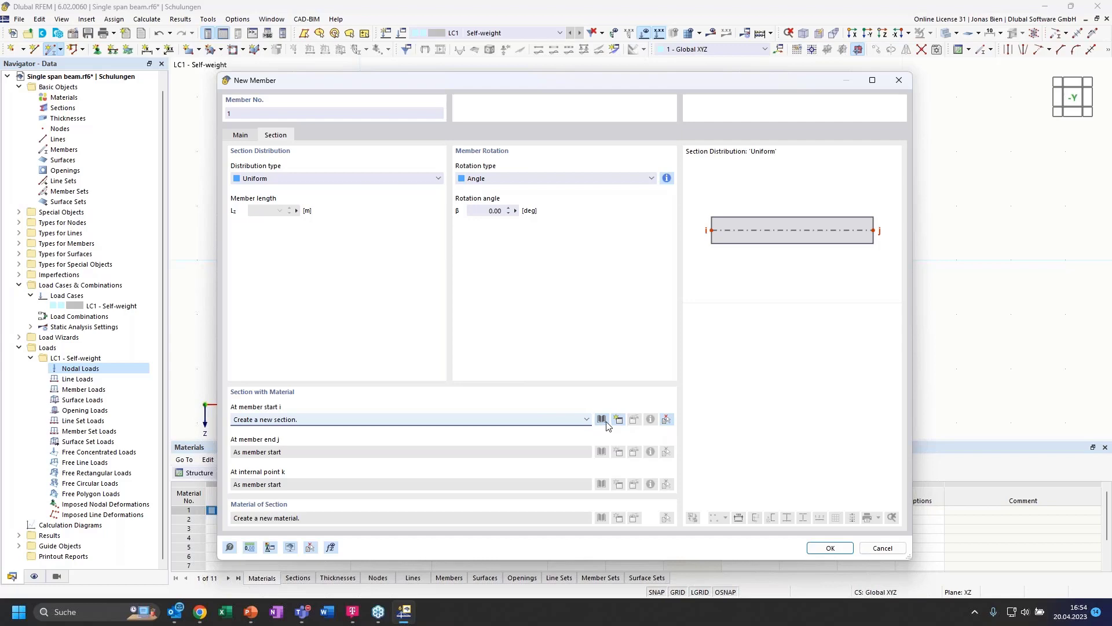
pyautogui.click(619, 419)
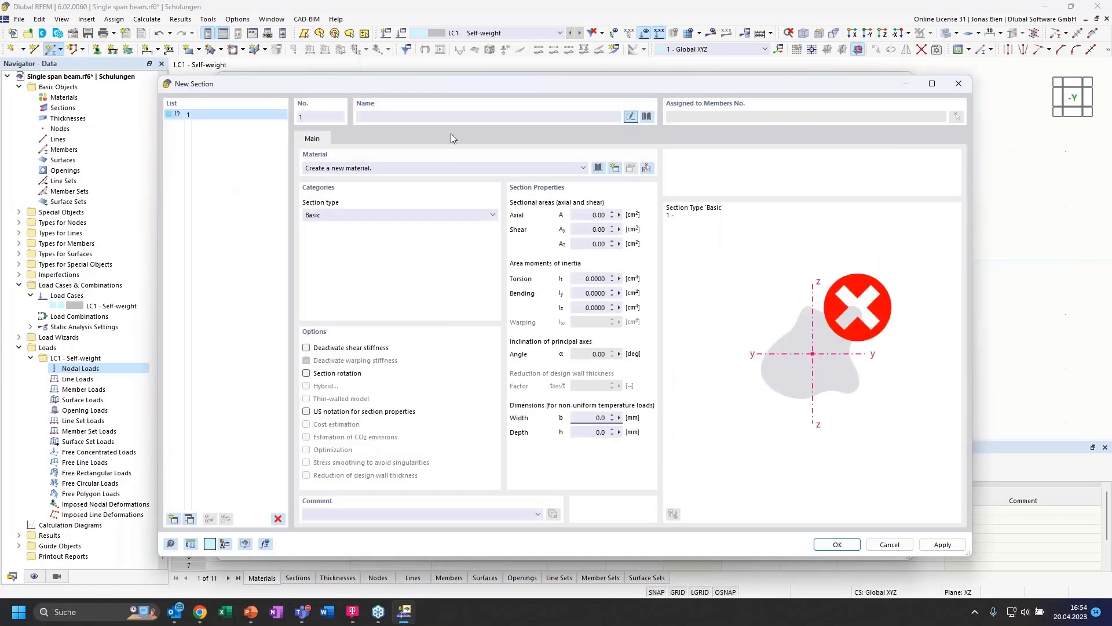
pyautogui.click(522, 115)
pyautogui.click(647, 118)
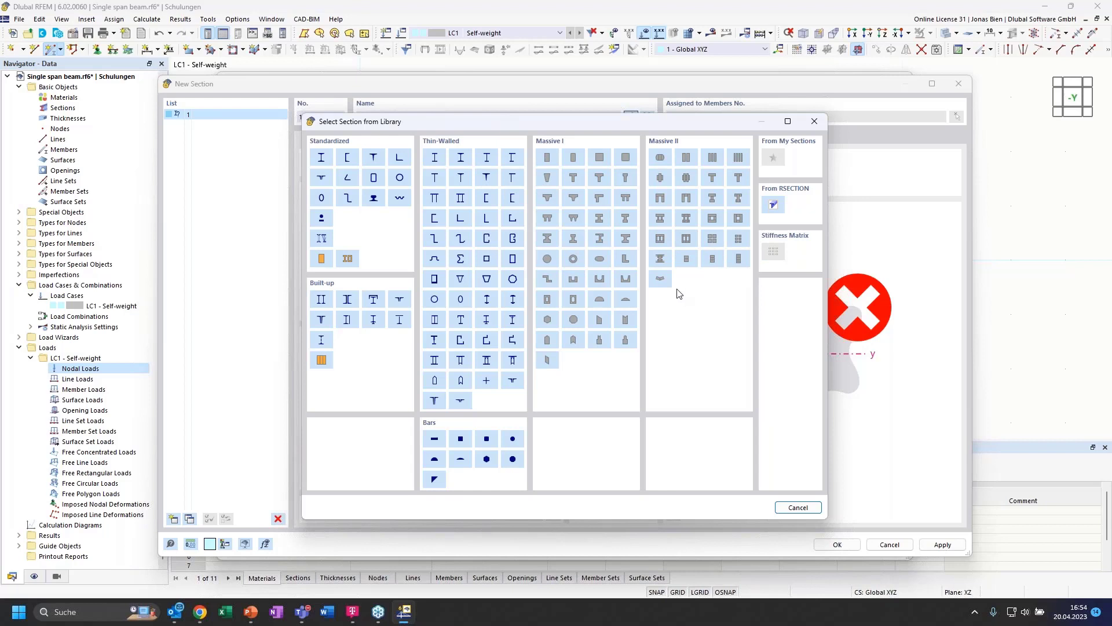
# Step: Select the HEB 300 profile to DIN 1025-2:1995-11 from the standardized steel I-sections, with European Union as the region filter
pyautogui.click(322, 158)
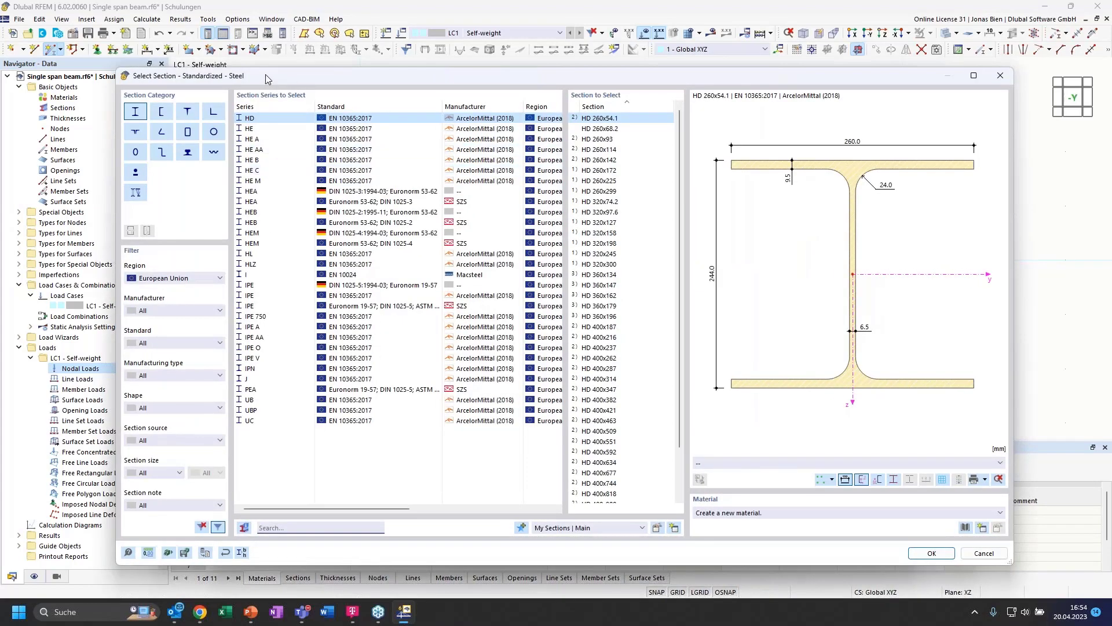
pyautogui.moveTo(262, 77); pyautogui.dragTo(314, 95)
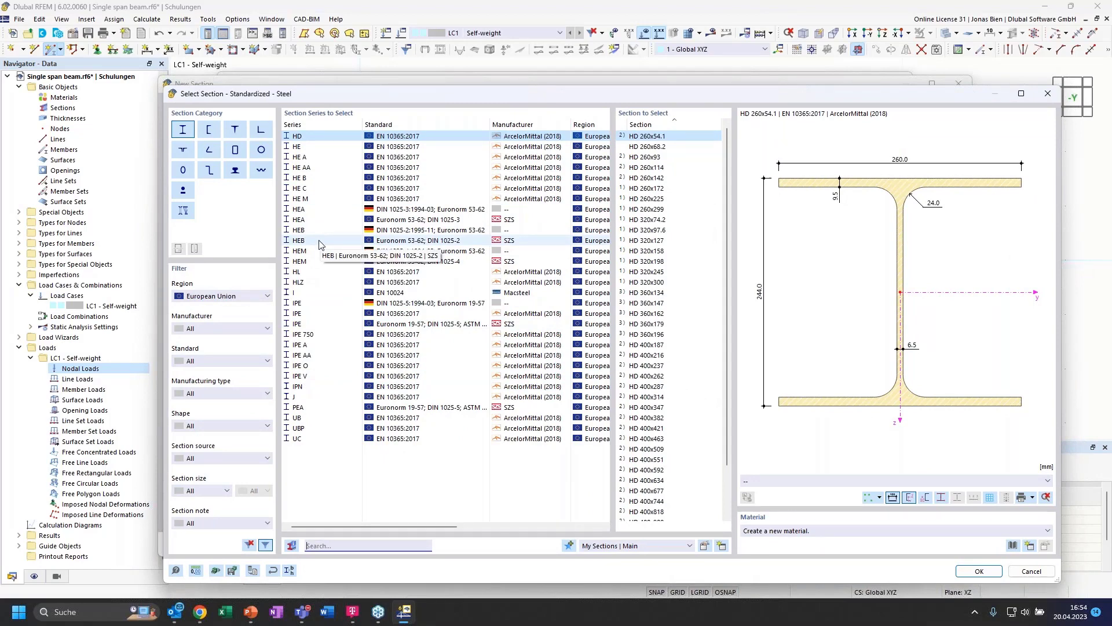
pyautogui.click(203, 297)
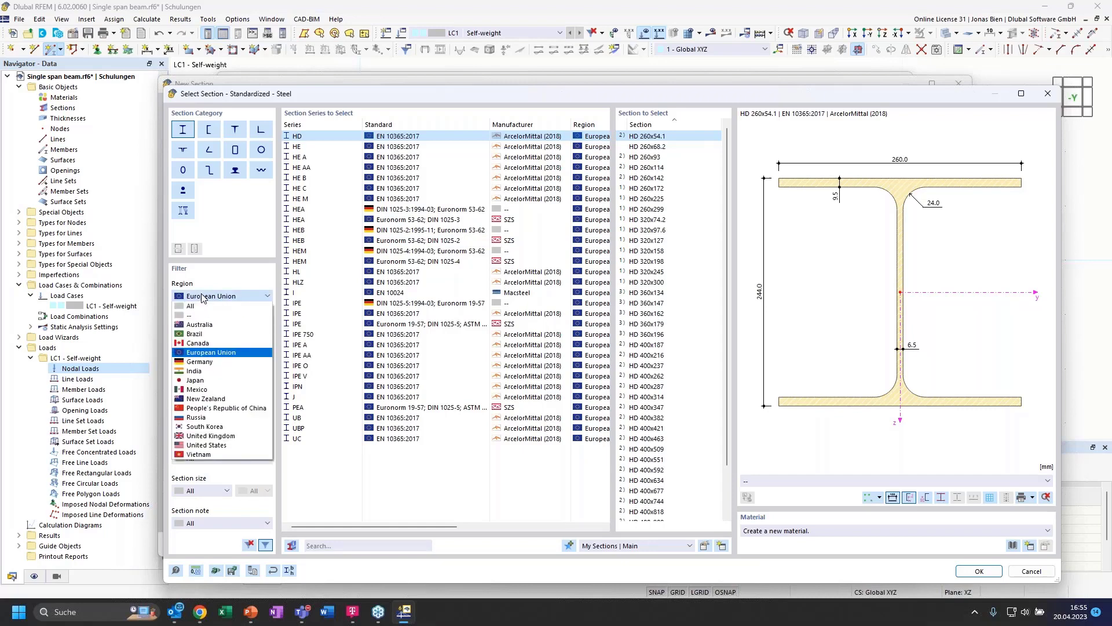
pyautogui.click(199, 353)
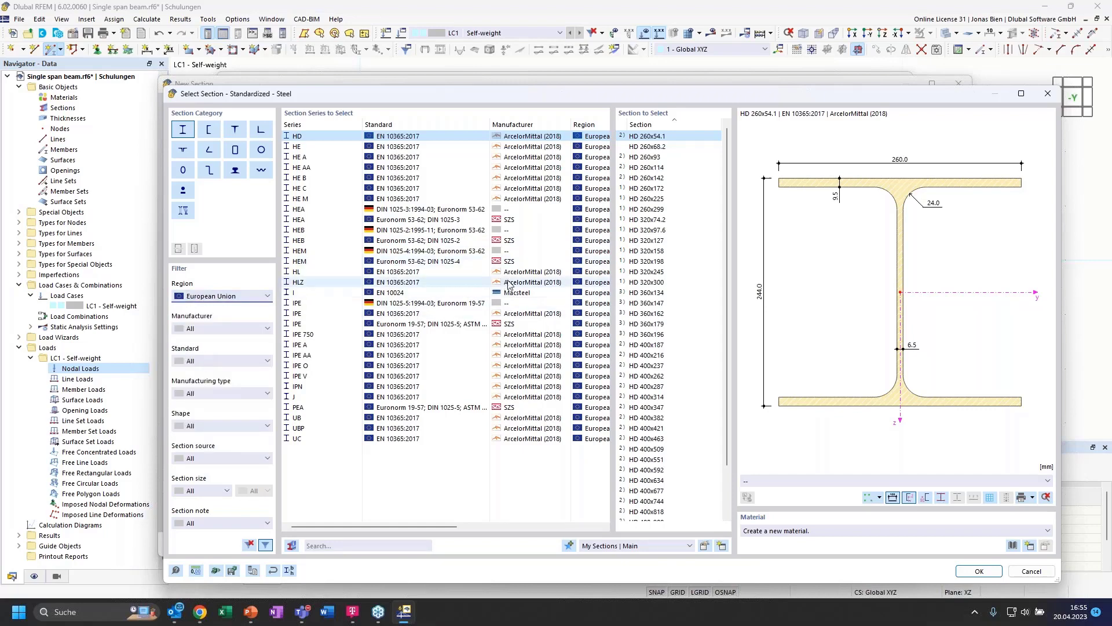
pyautogui.moveTo(415, 95); pyautogui.dragTo(391, 79)
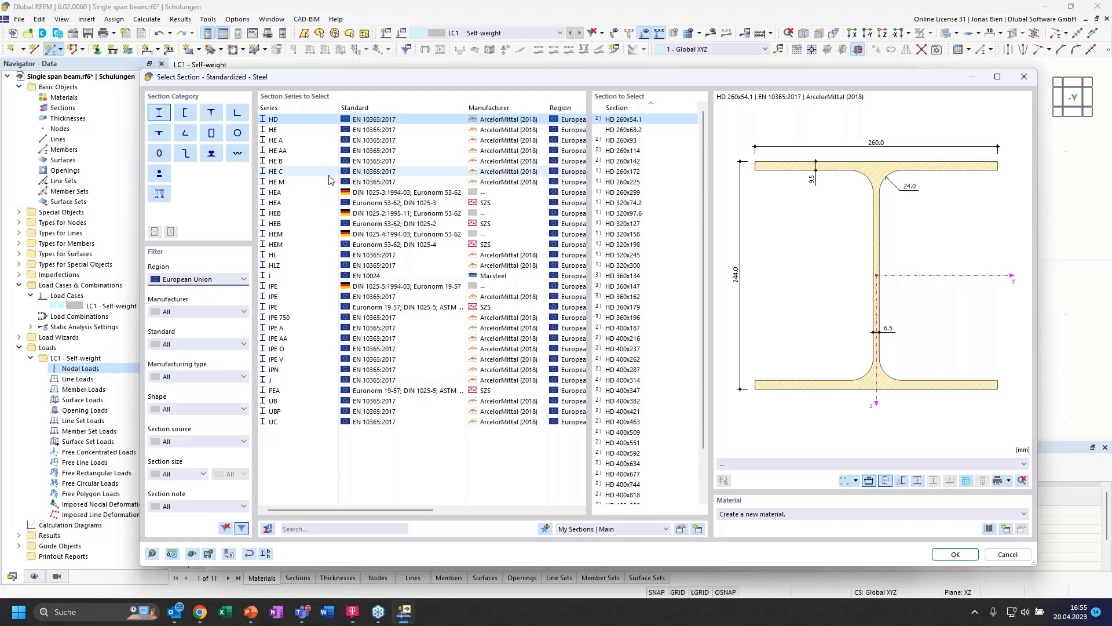
pyautogui.click(308, 213)
pyautogui.click(620, 224)
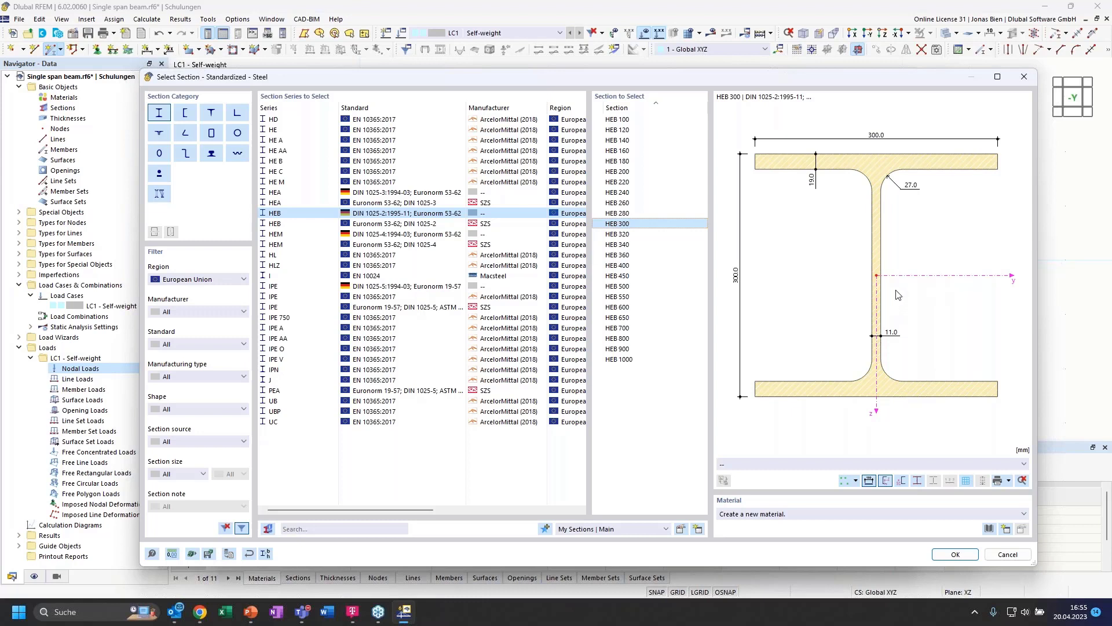
# Step: Create material S235JR for the section from the material library, filtering by material type Steel and standard EN 10025-2:2019-10
pyautogui.click(791, 517)
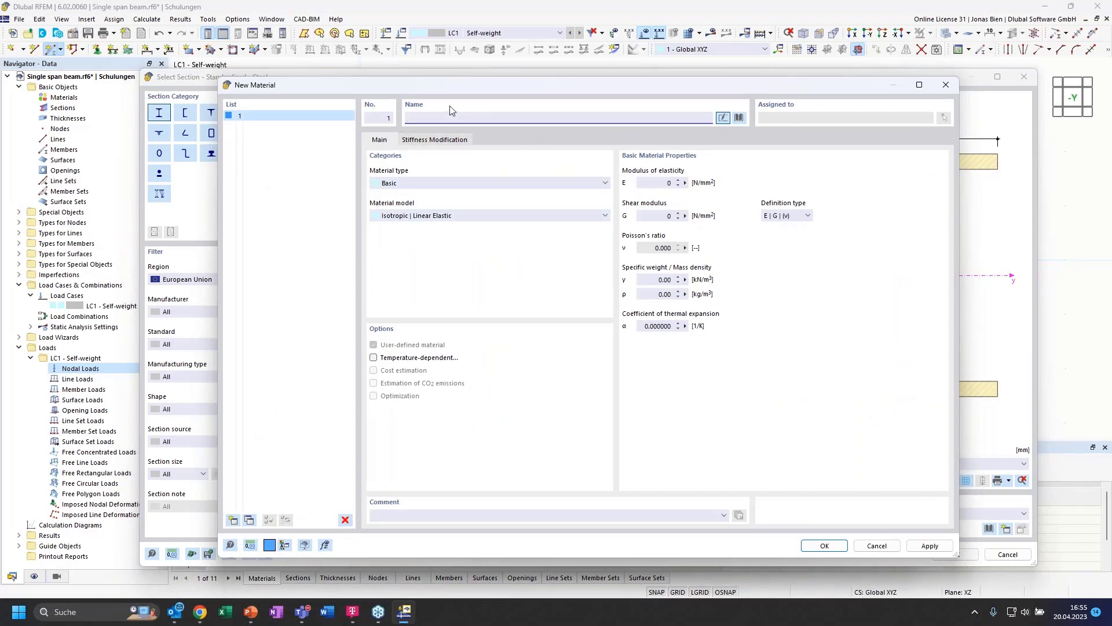
pyautogui.moveTo(548, 85); pyautogui.dragTo(534, 82)
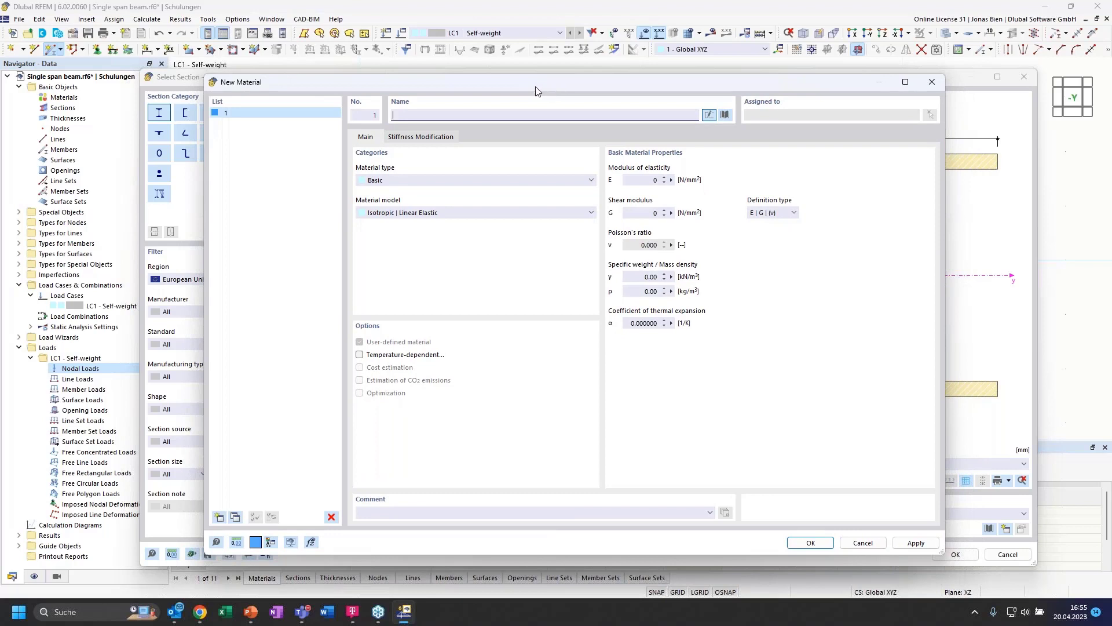
pyautogui.click(726, 114)
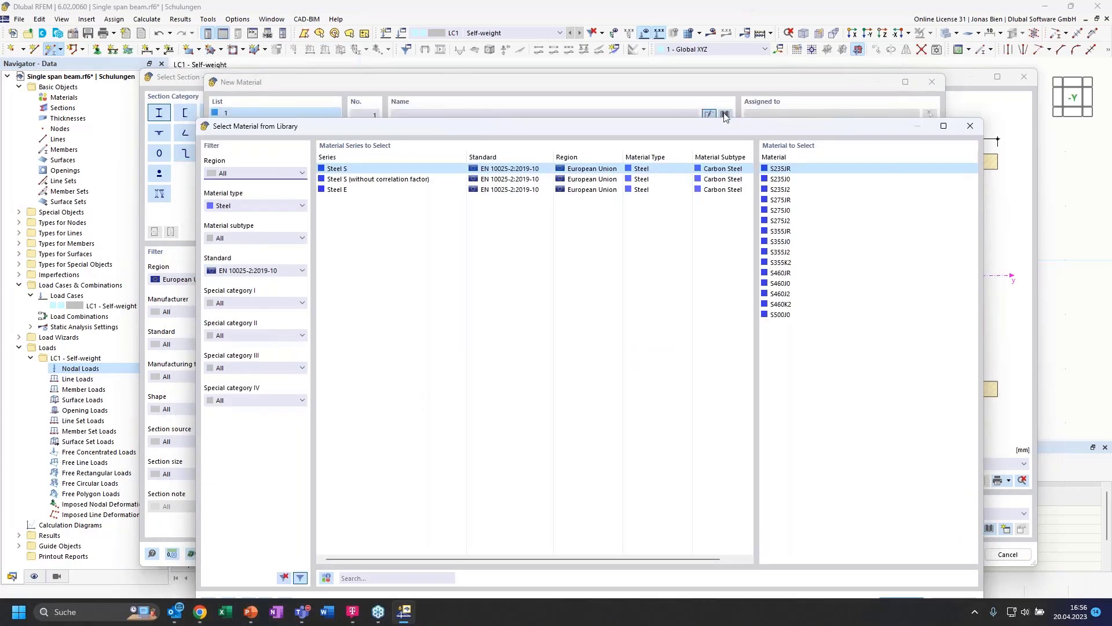
pyautogui.moveTo(699, 130); pyautogui.dragTo(685, 94)
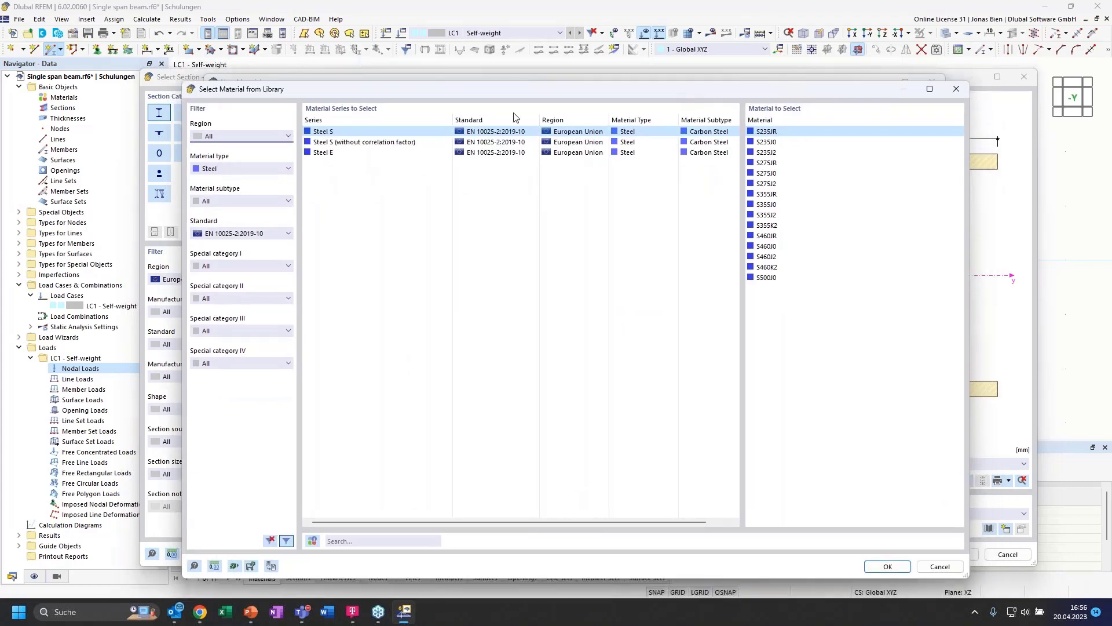
pyautogui.click(237, 169)
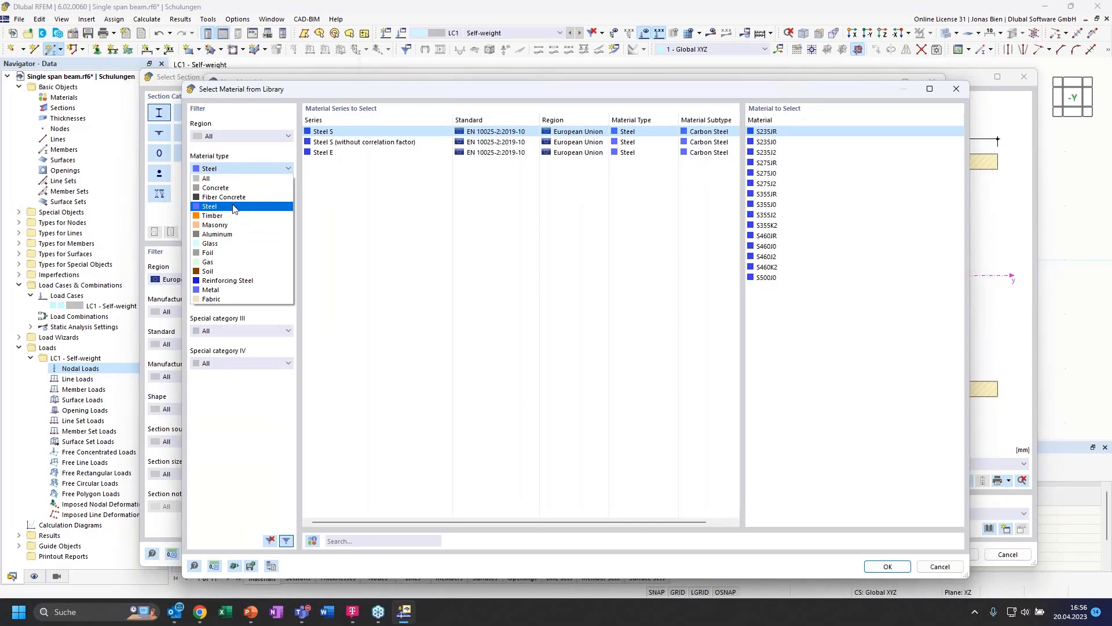
pyautogui.click(234, 208)
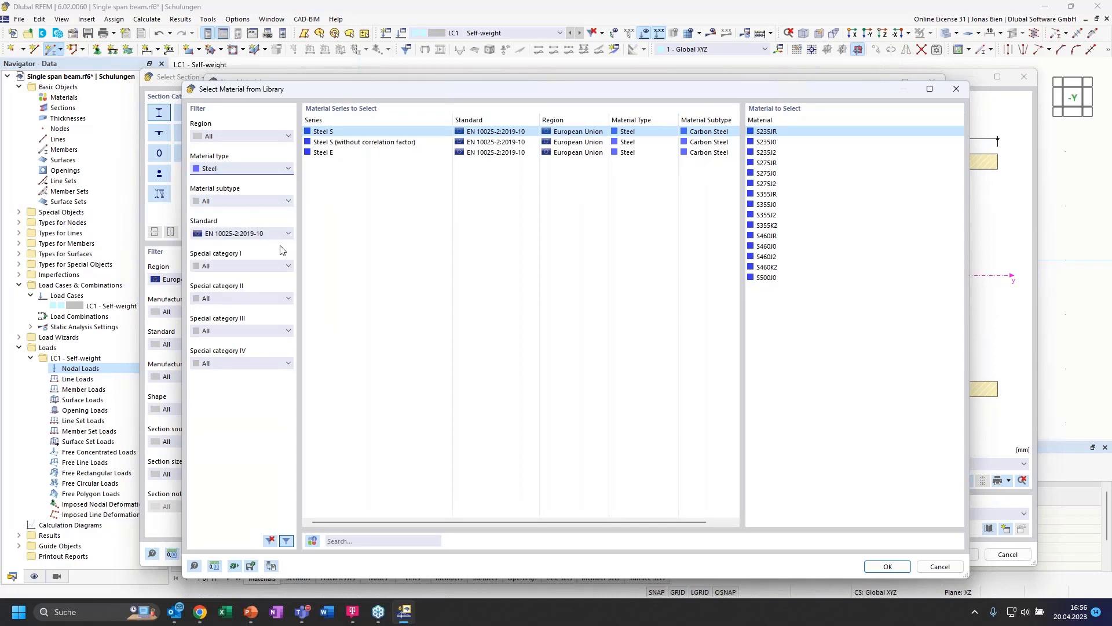
pyautogui.click(276, 234)
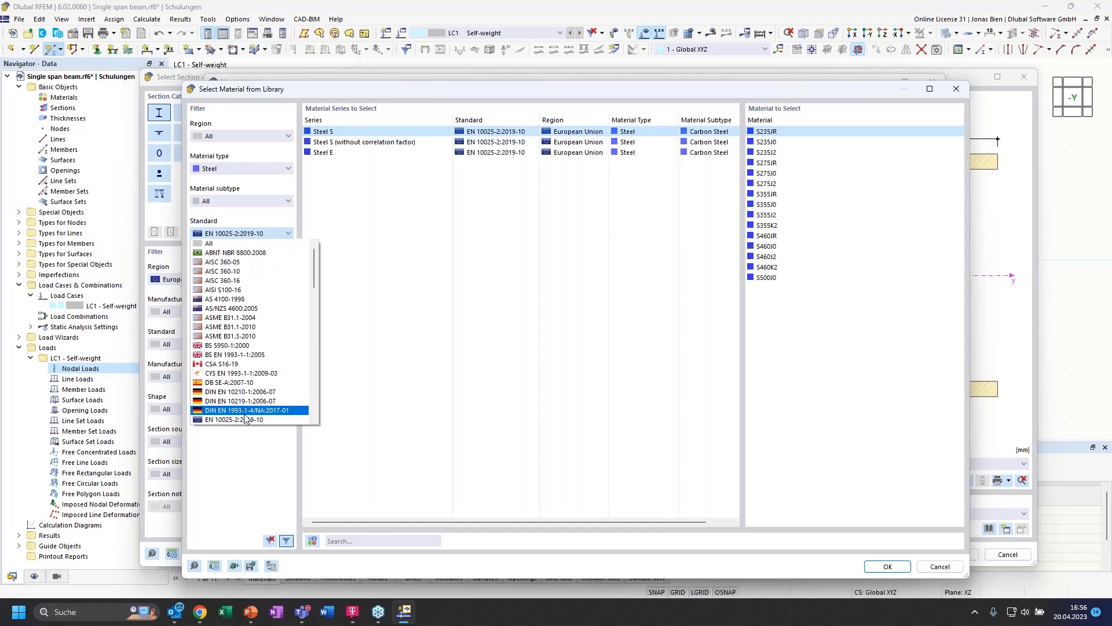
pyautogui.scroll(-1, 247, 410)
pyautogui.click(257, 392)
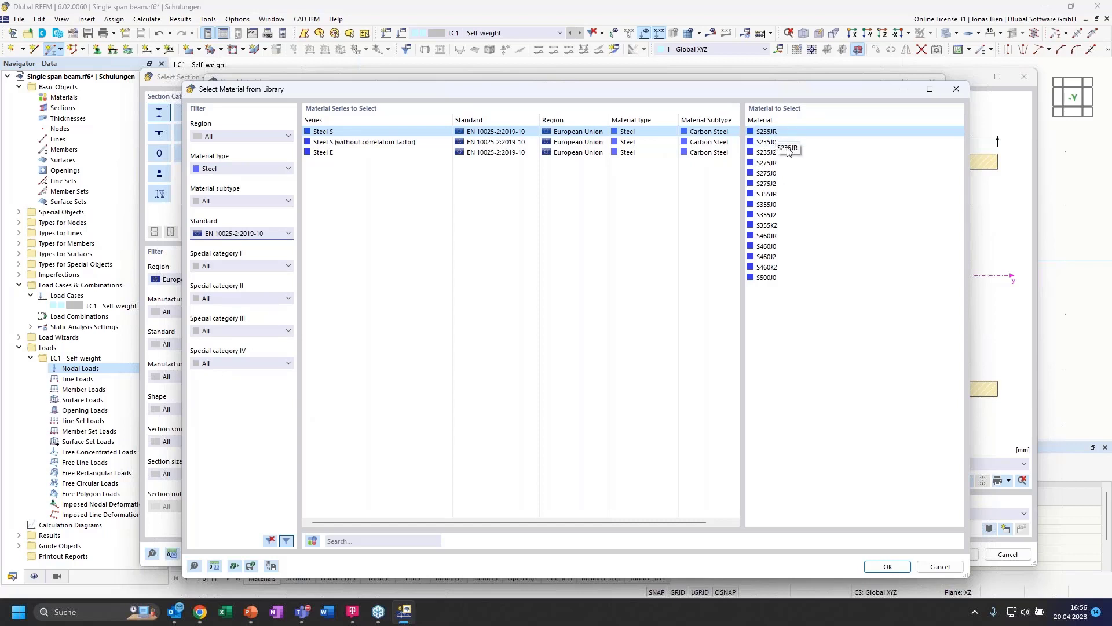
pyautogui.click(889, 567)
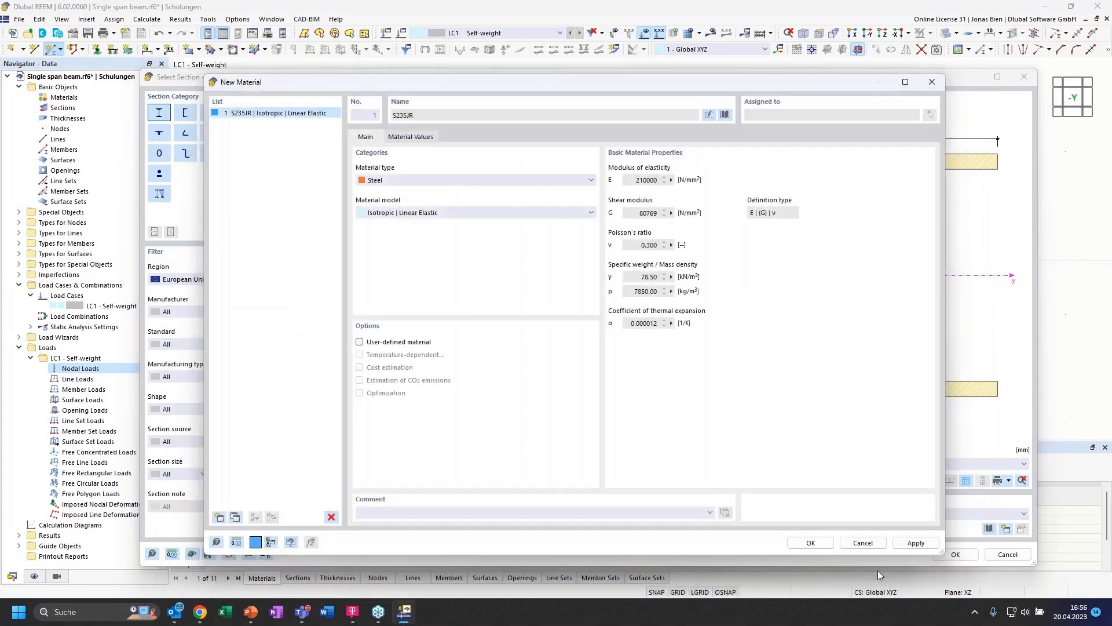
pyautogui.click(811, 543)
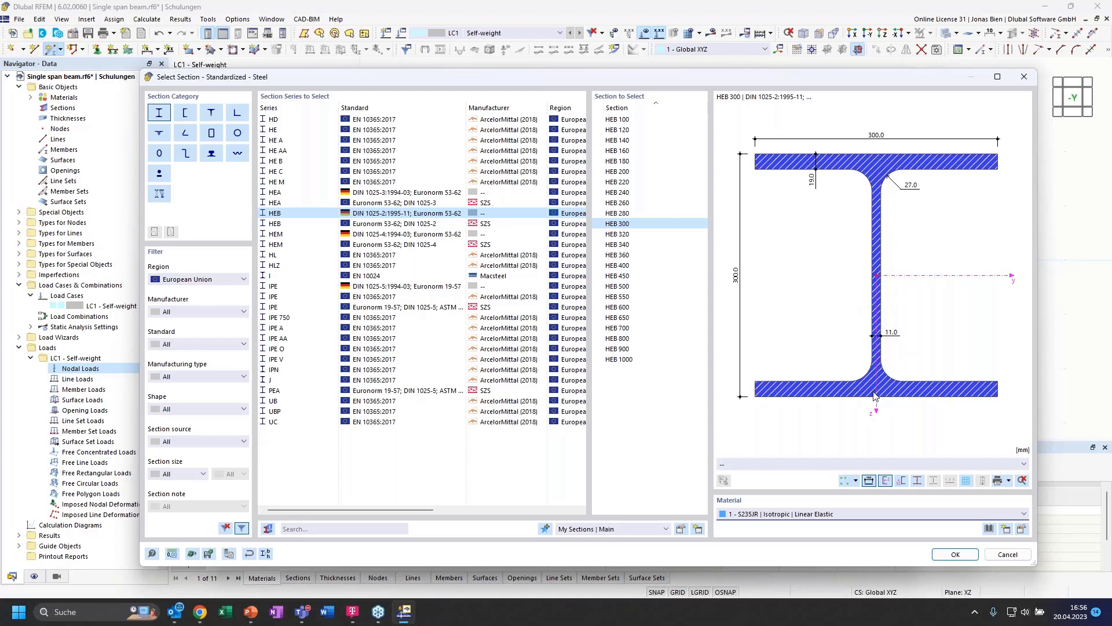
# Step: Accept the HEB 300 section in S235JR and assign it to the new member with uniform distribution
pyautogui.click(955, 554)
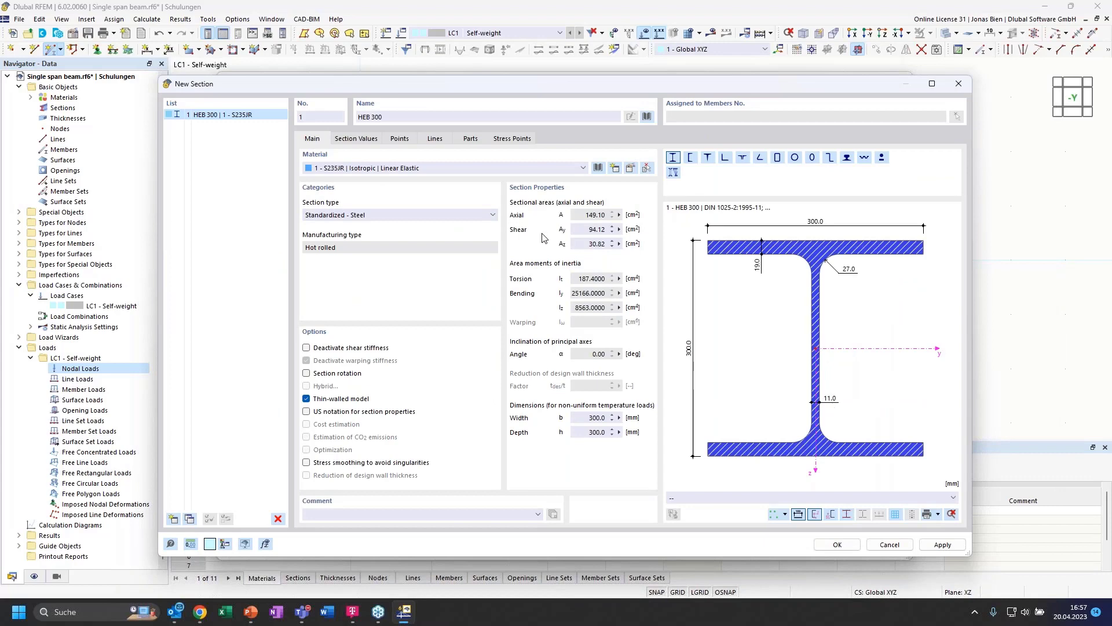
pyautogui.click(834, 546)
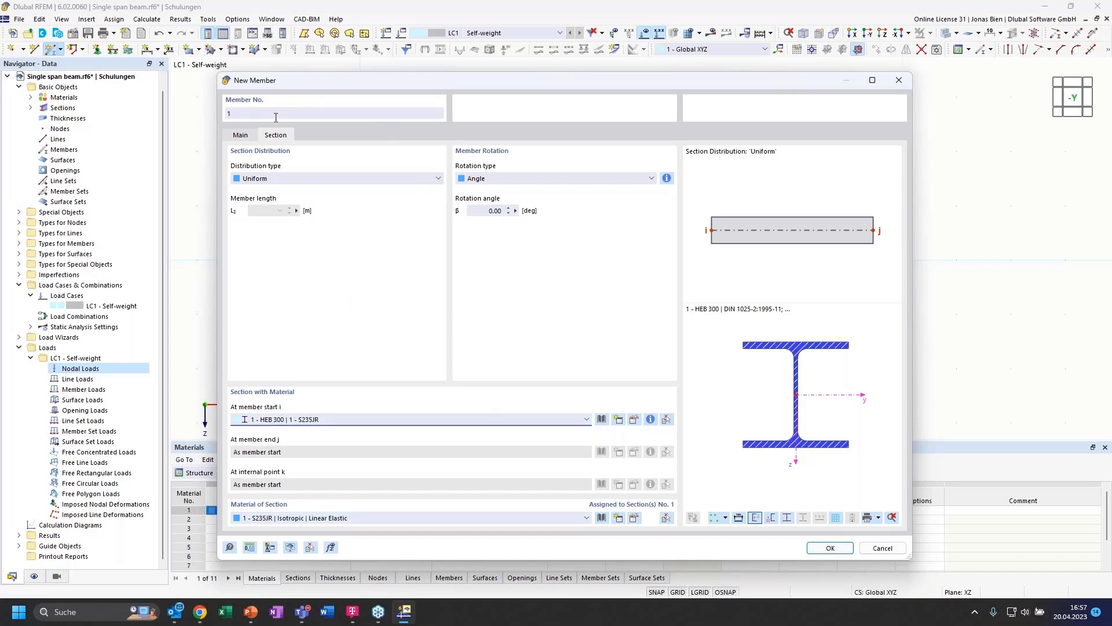
pyautogui.click(817, 548)
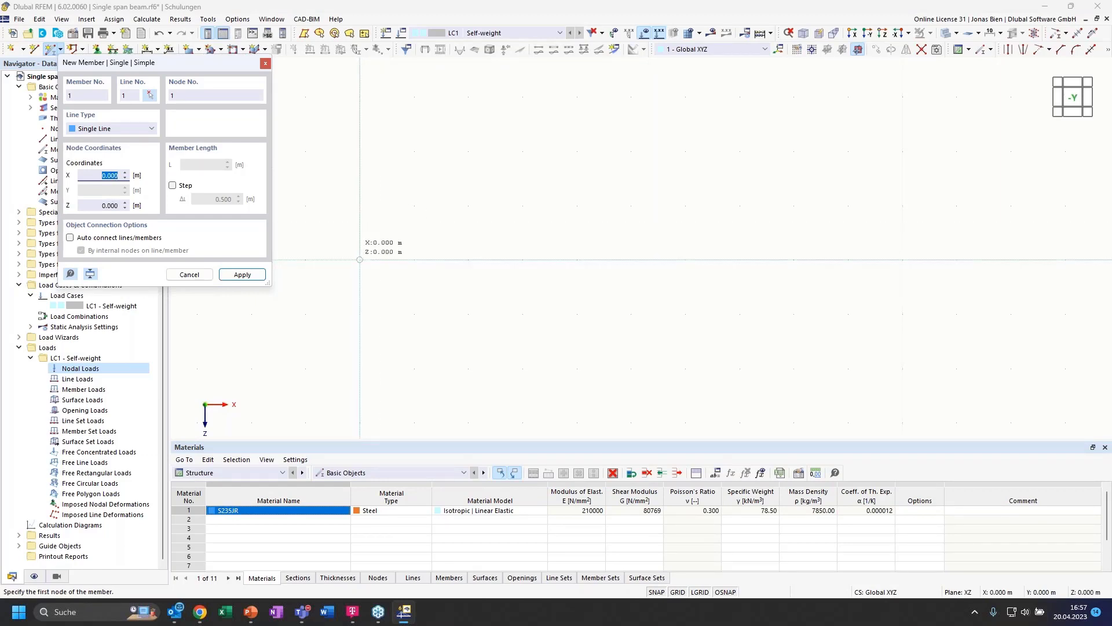
# Step: Place two 5 m members end to end along the X-axis, from X = 0 through X = 5 m to X = 10 m
pyautogui.click(360, 259)
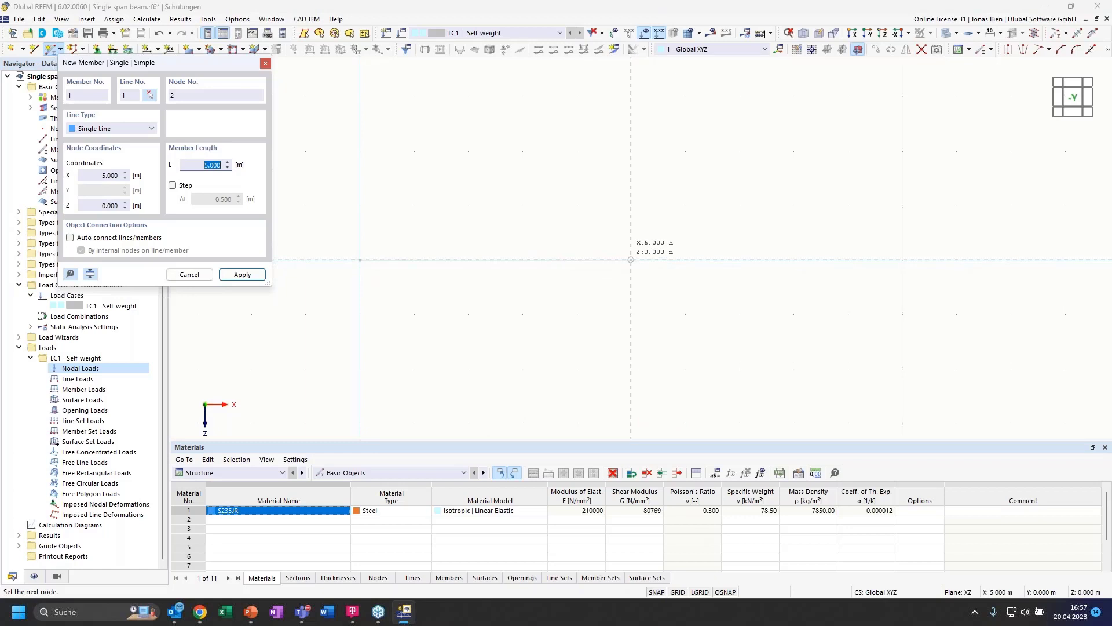
pyautogui.click(631, 259)
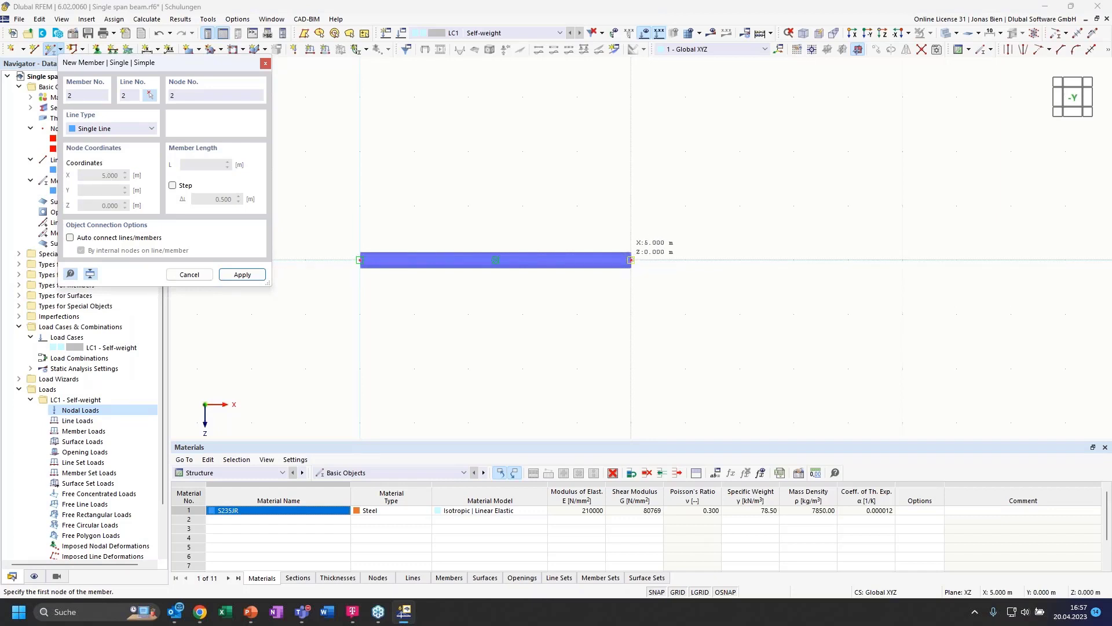
pyautogui.click(631, 259)
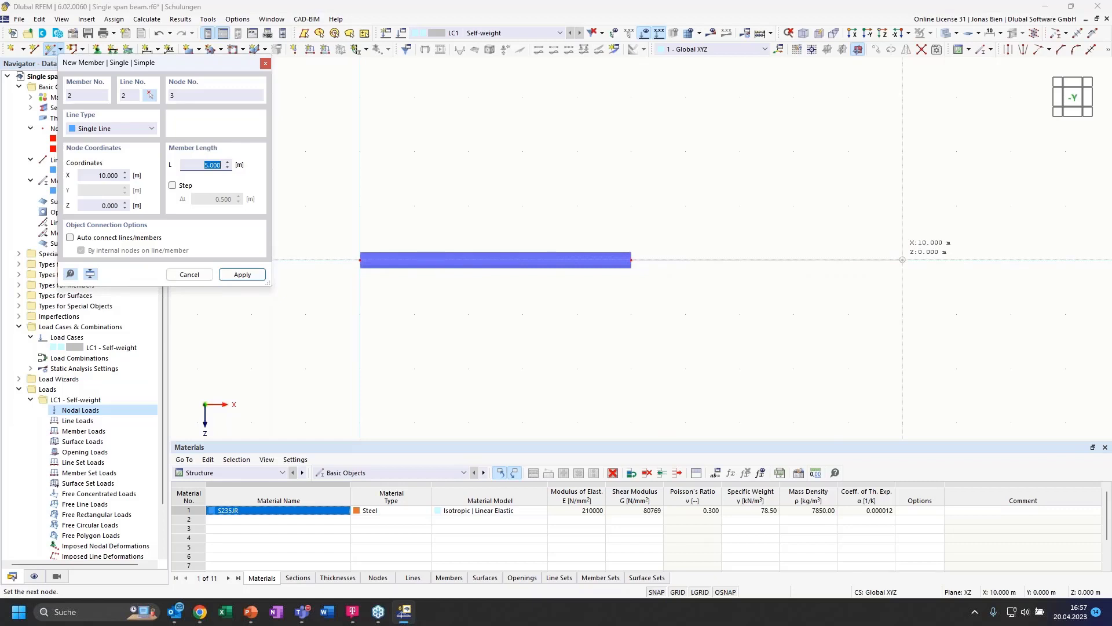
pyautogui.click(902, 260)
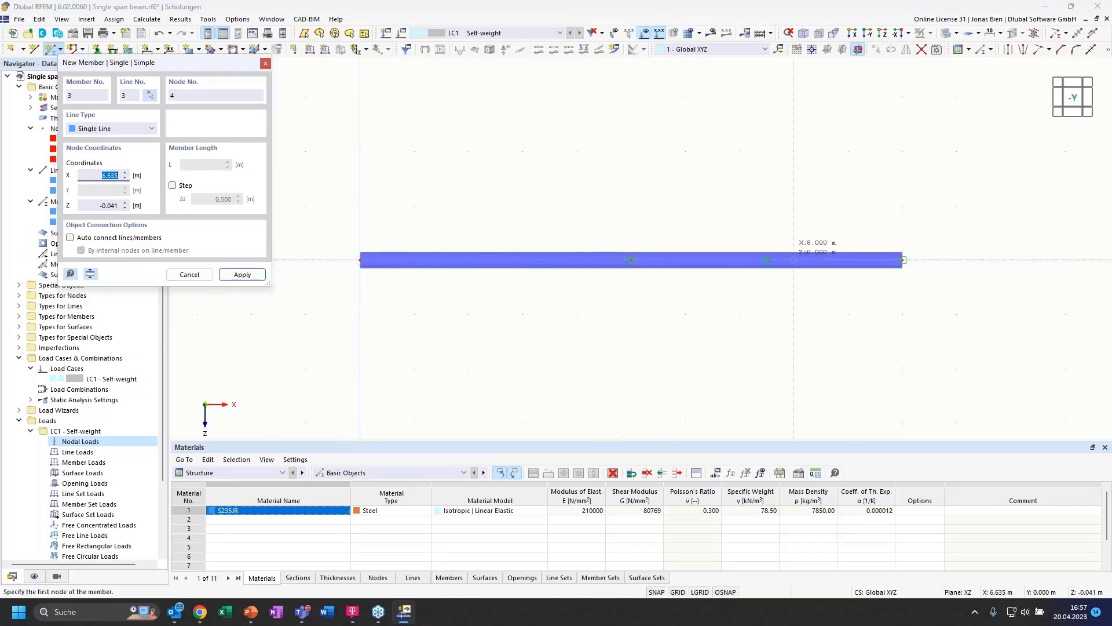
pyautogui.press('Escape')
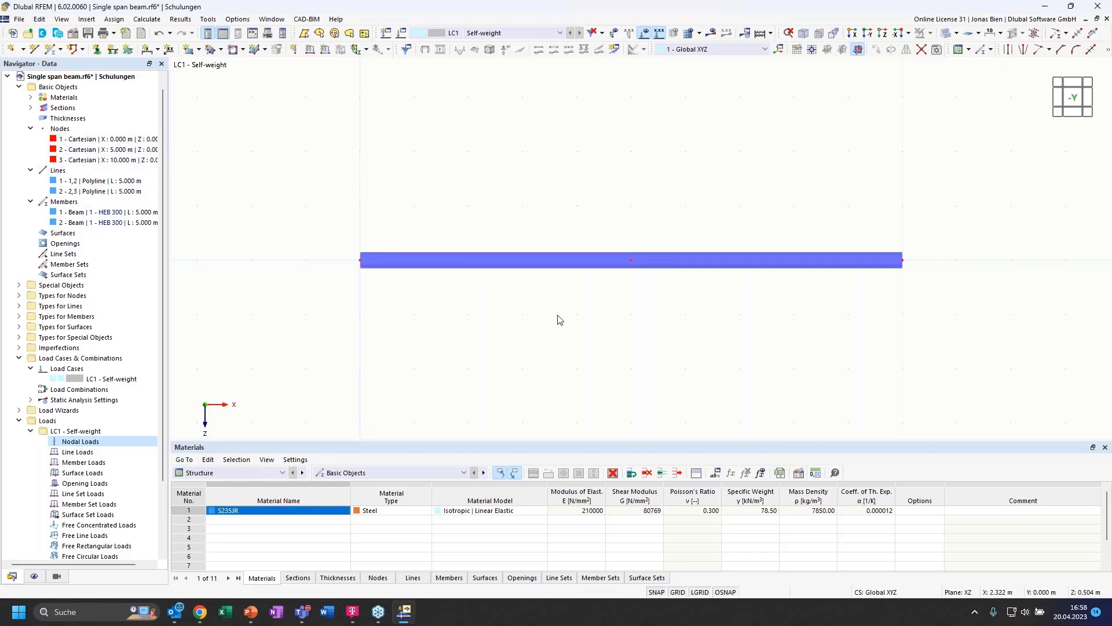
# Step: Inspect the beam's I-profile up close in 3D at its start node
pyautogui.keyDown('ctrl'); pyautogui.moveTo(591, 330); pyautogui.dragTo(615, 341, button='middle'); pyautogui.keyUp('ctrl')
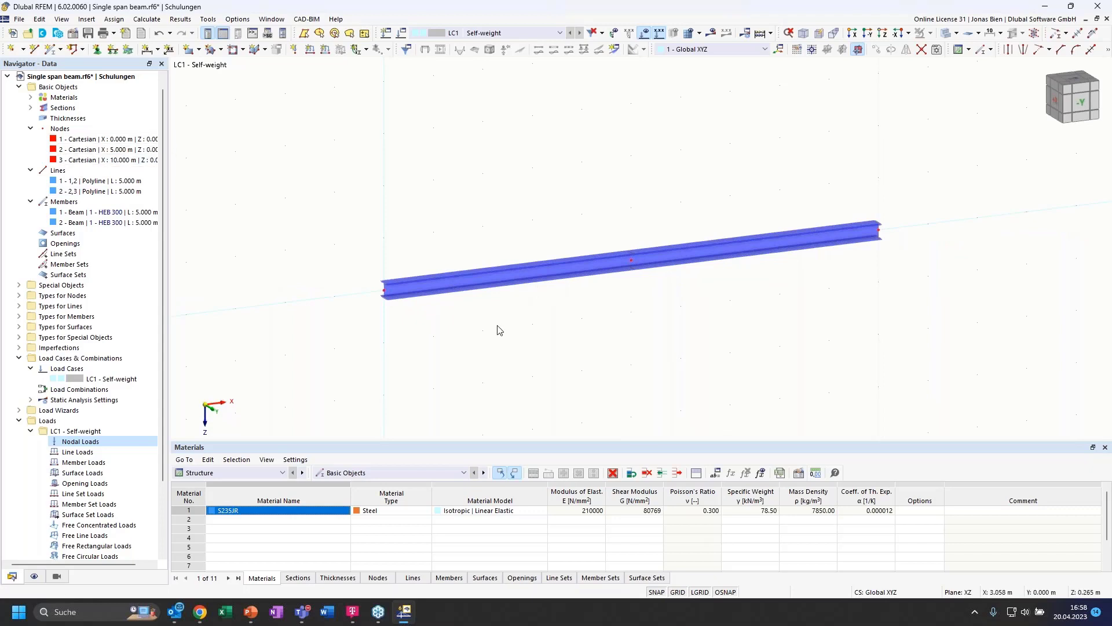
pyautogui.scroll(2, 439, 302)
pyautogui.scroll(5, 316, 275)
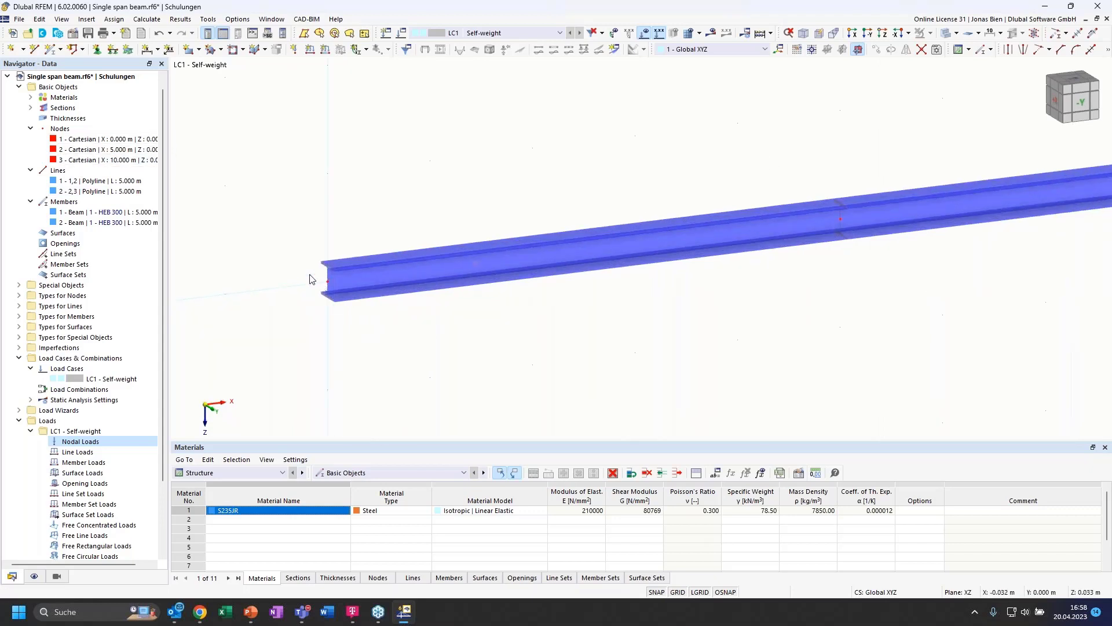
# Step: Display the members in solid mode instead of transparent mode, compare with the line display, and view the beam from the -Y side
pyautogui.click(947, 35)
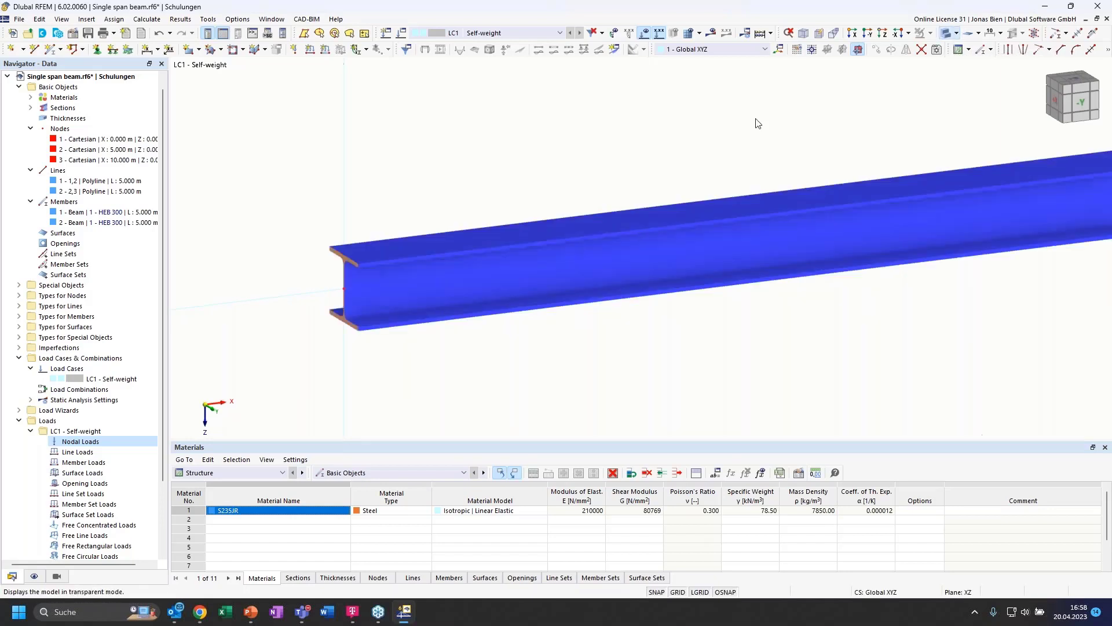
pyautogui.scroll(3, 362, 290)
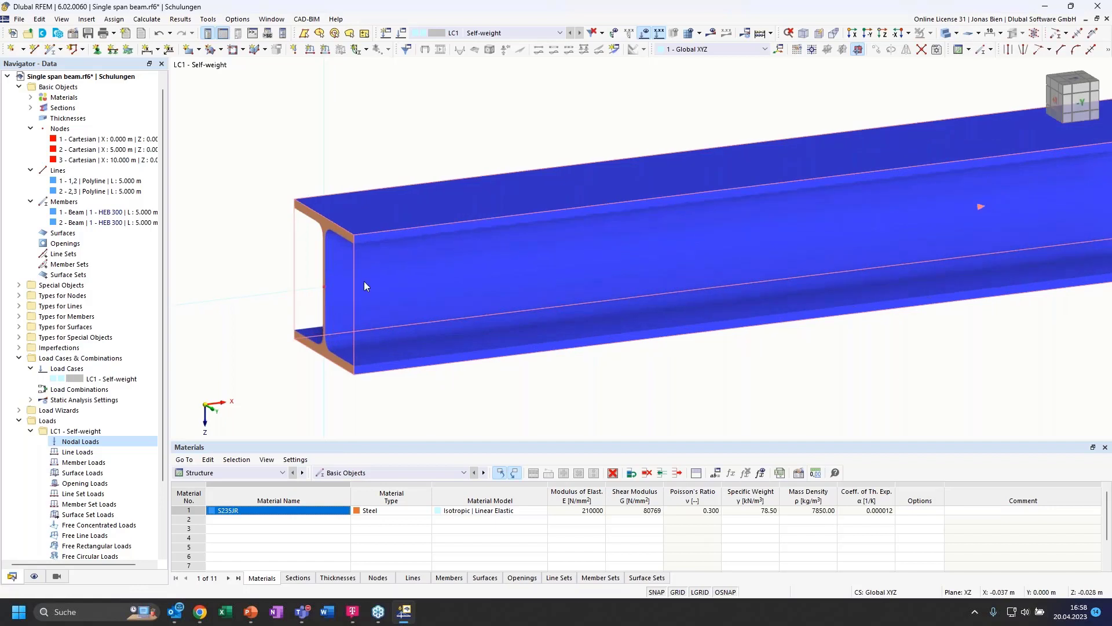
pyautogui.scroll(-4, 353, 276)
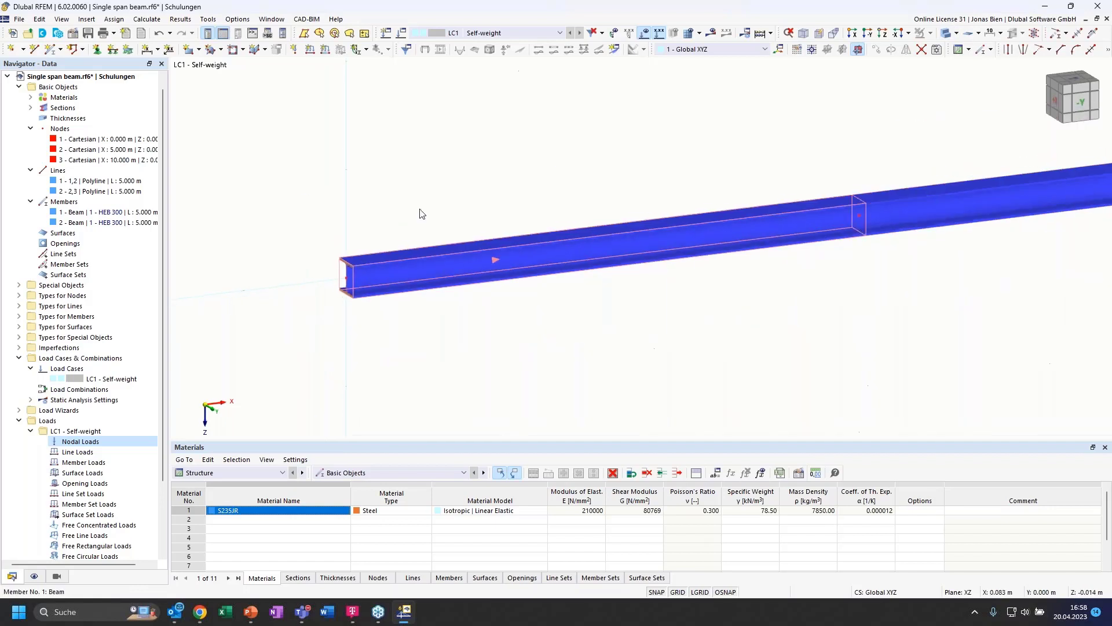
pyautogui.scroll(2, 428, 298)
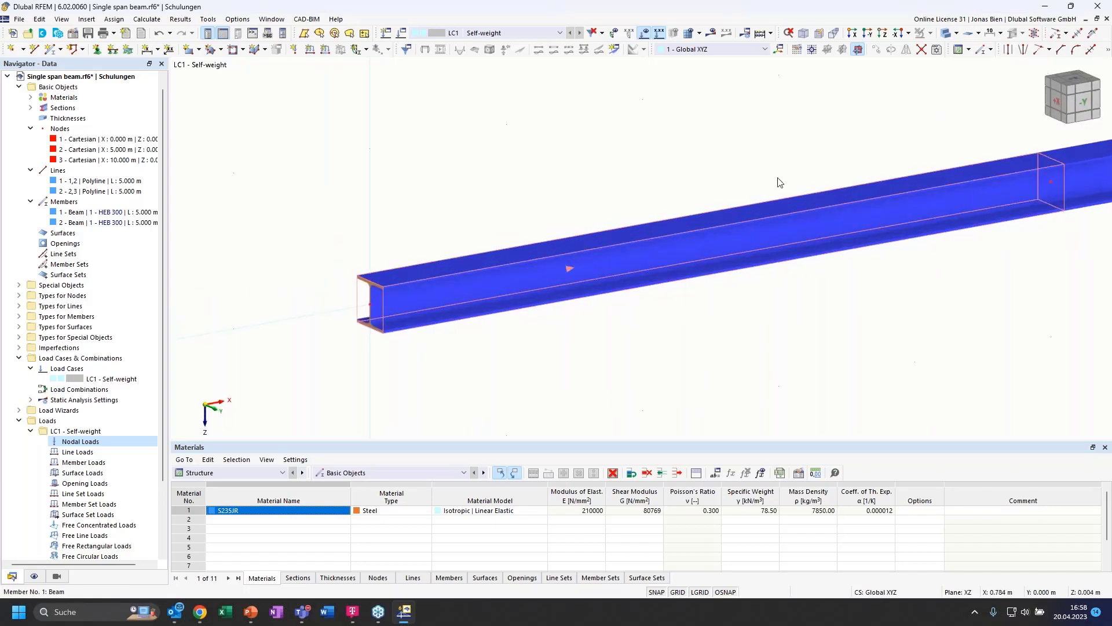
pyautogui.click(948, 35)
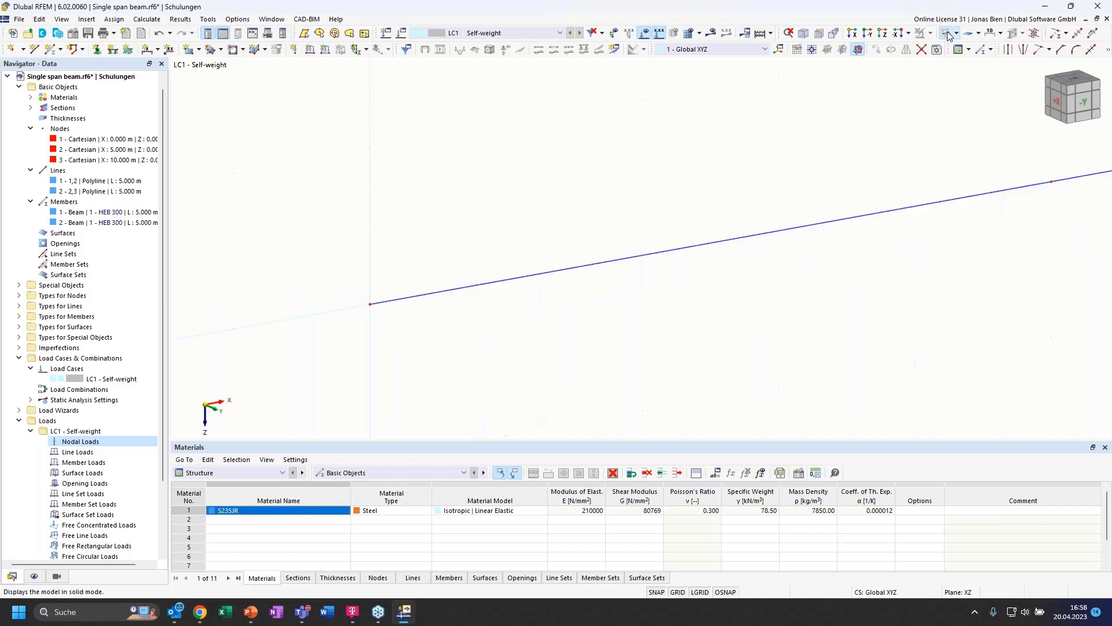
pyautogui.click(948, 35)
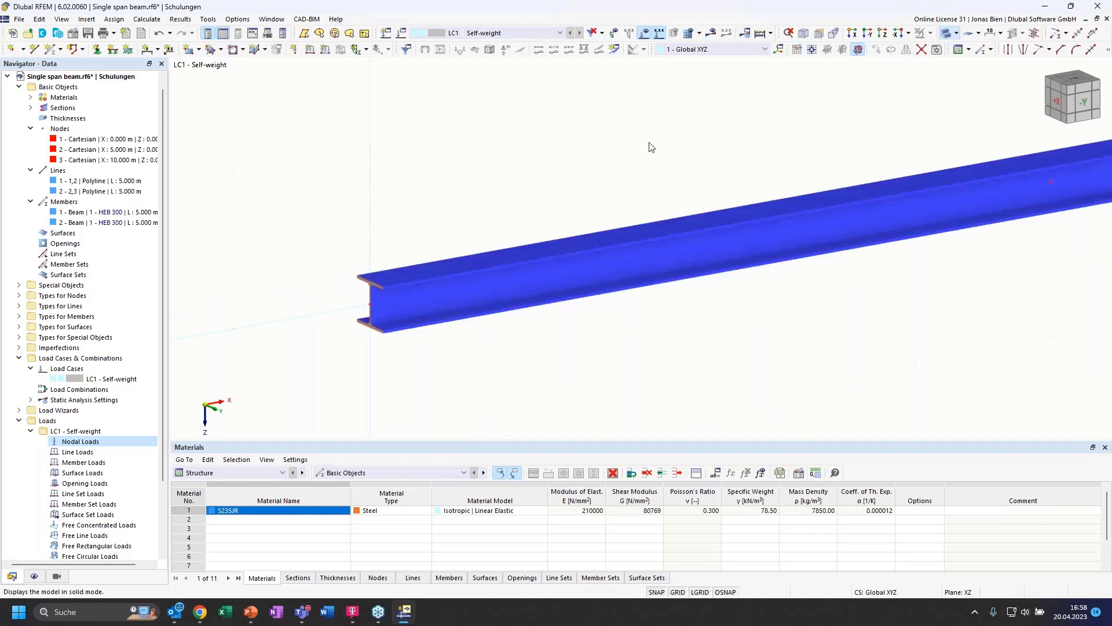
pyautogui.keyDown('ctrl'); pyautogui.moveTo(585, 186); pyautogui.dragTo(524, 179, button='middle'); pyautogui.keyUp('ctrl')
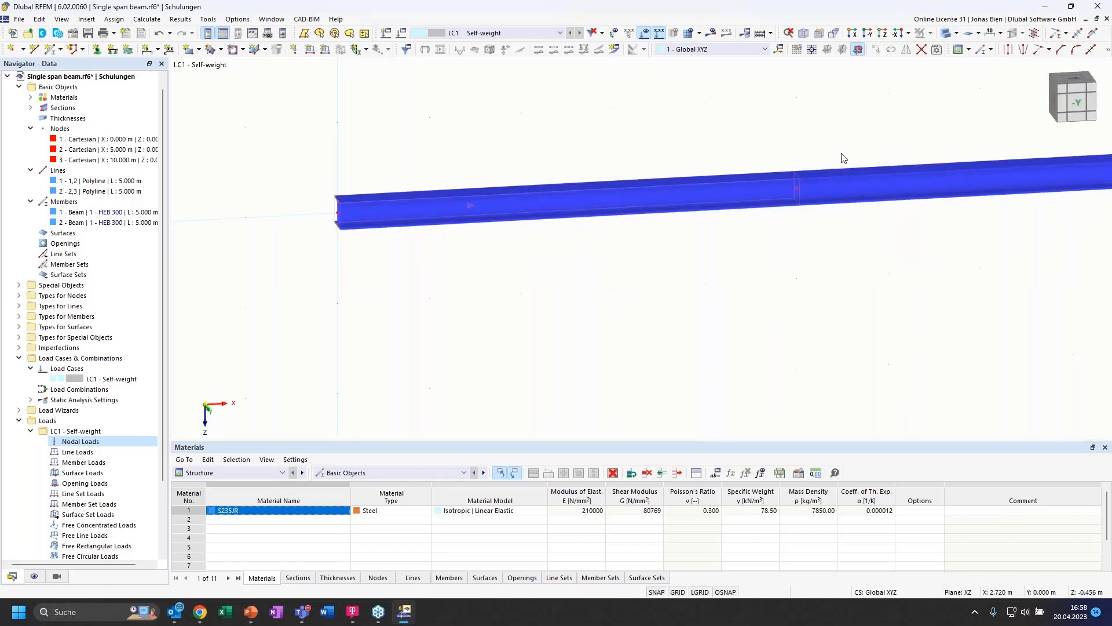
pyautogui.keyDown('ctrl'); pyautogui.moveTo(620, 163); pyautogui.dragTo(672, 185, button='middle'); pyautogui.keyUp('ctrl')
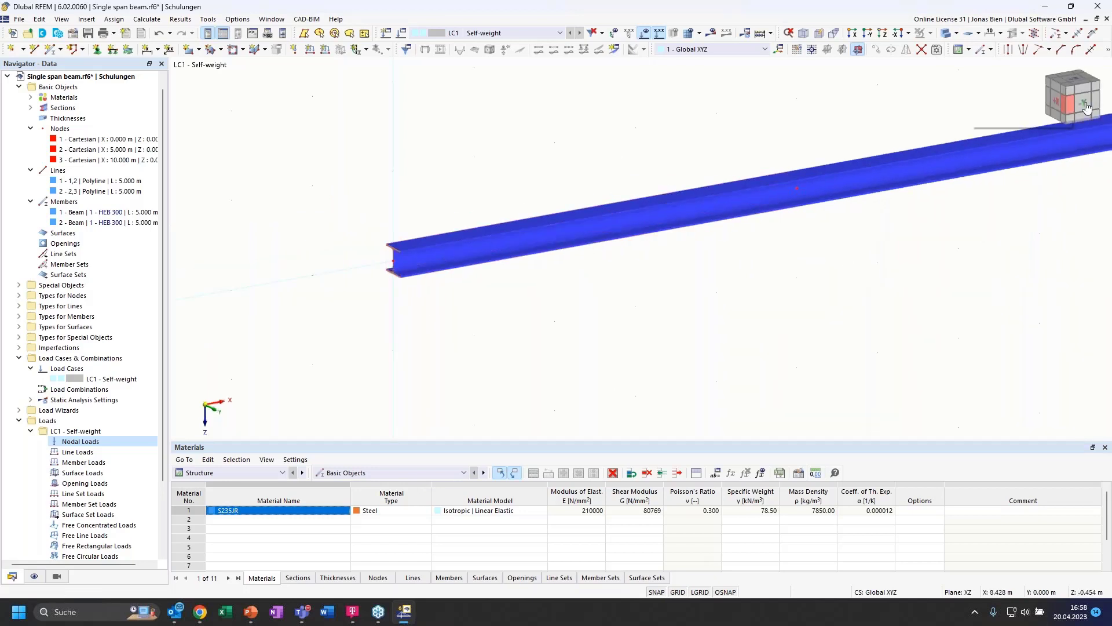
pyautogui.click(1046, 106)
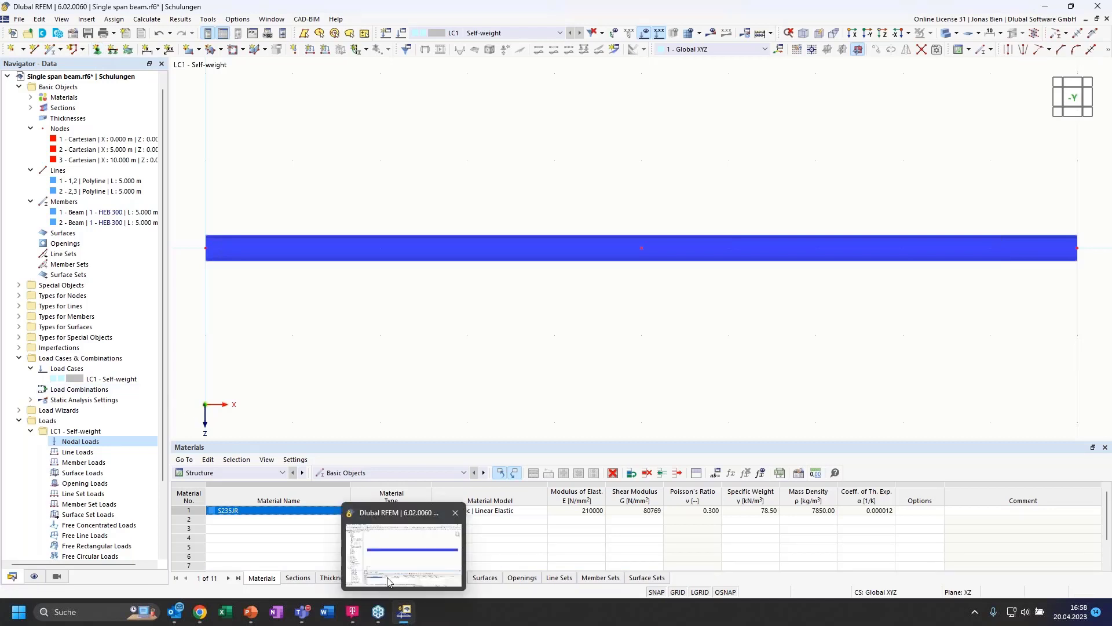
# Step: Assign the Hinged nodal support to node 1 at X = 0 through the node's support option
pyautogui.click(378, 577)
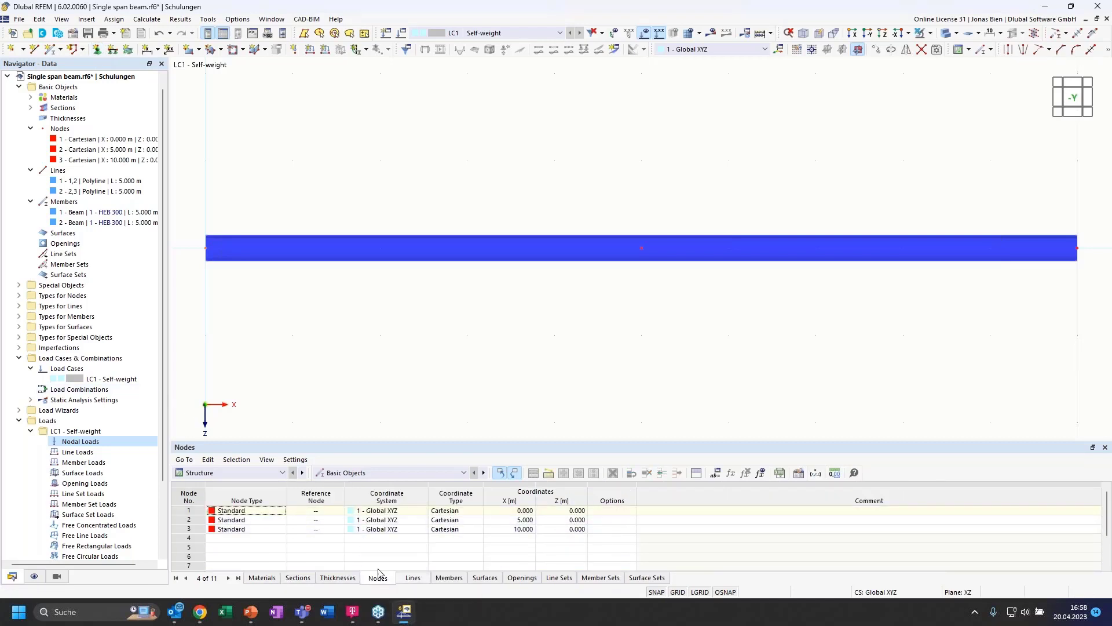
pyautogui.doubleClick(612, 512)
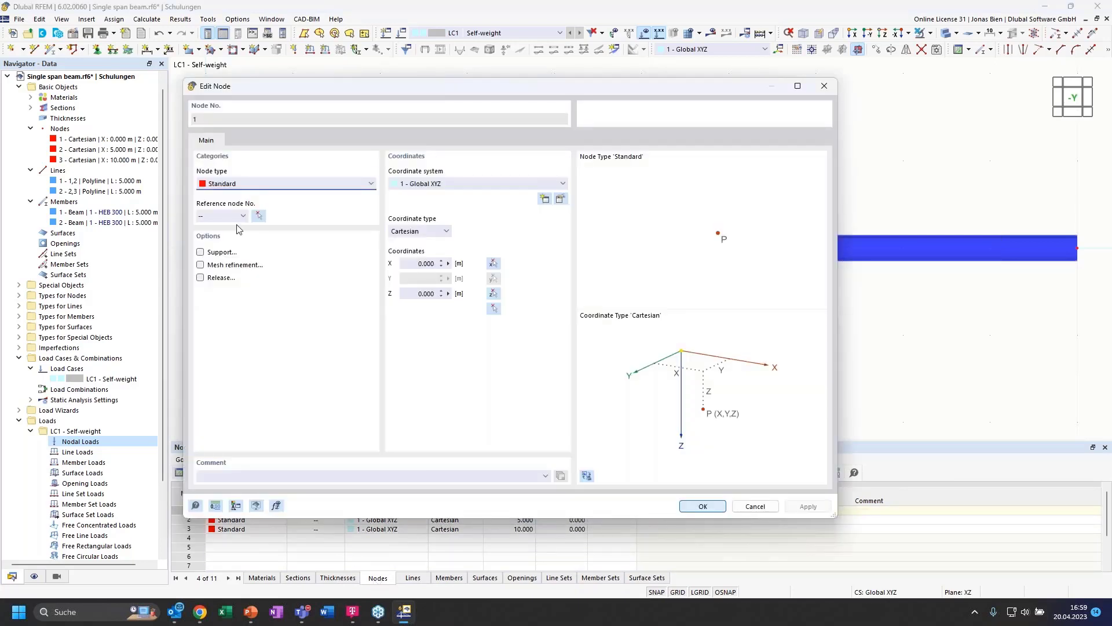
pyautogui.moveTo(312, 94); pyautogui.dragTo(354, 126)
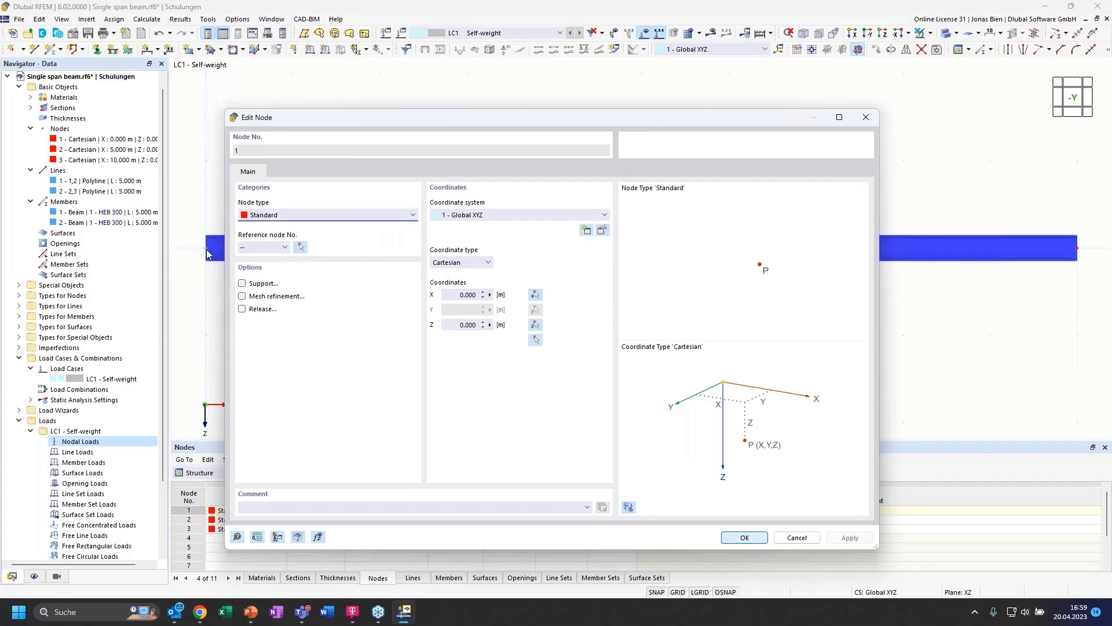
pyautogui.click(262, 286)
pyautogui.click(285, 175)
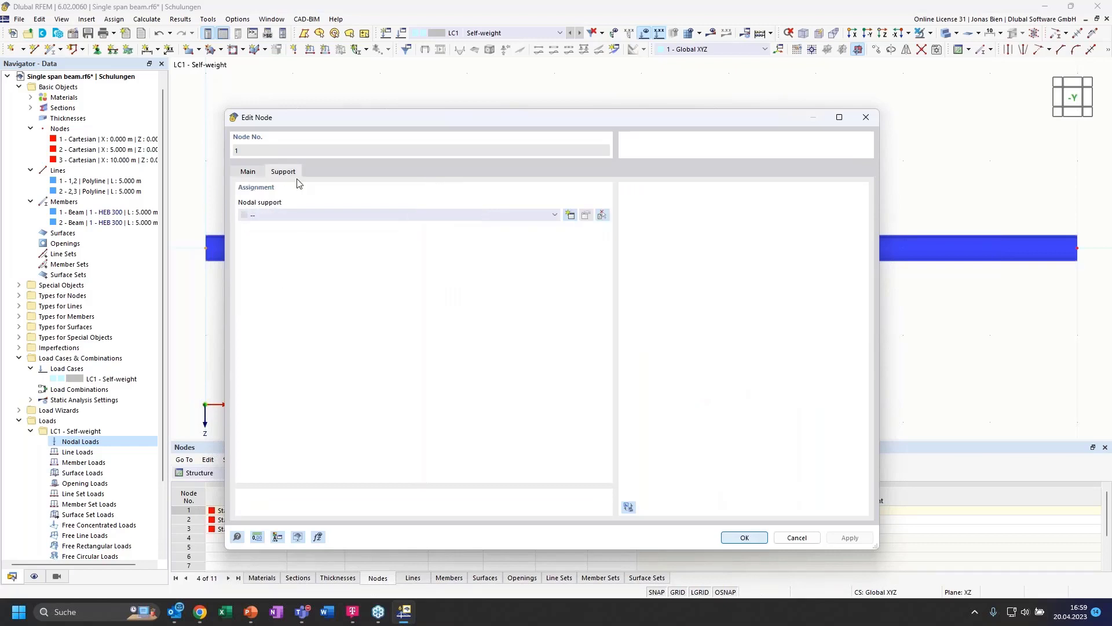
pyautogui.click(354, 216)
pyautogui.click(354, 235)
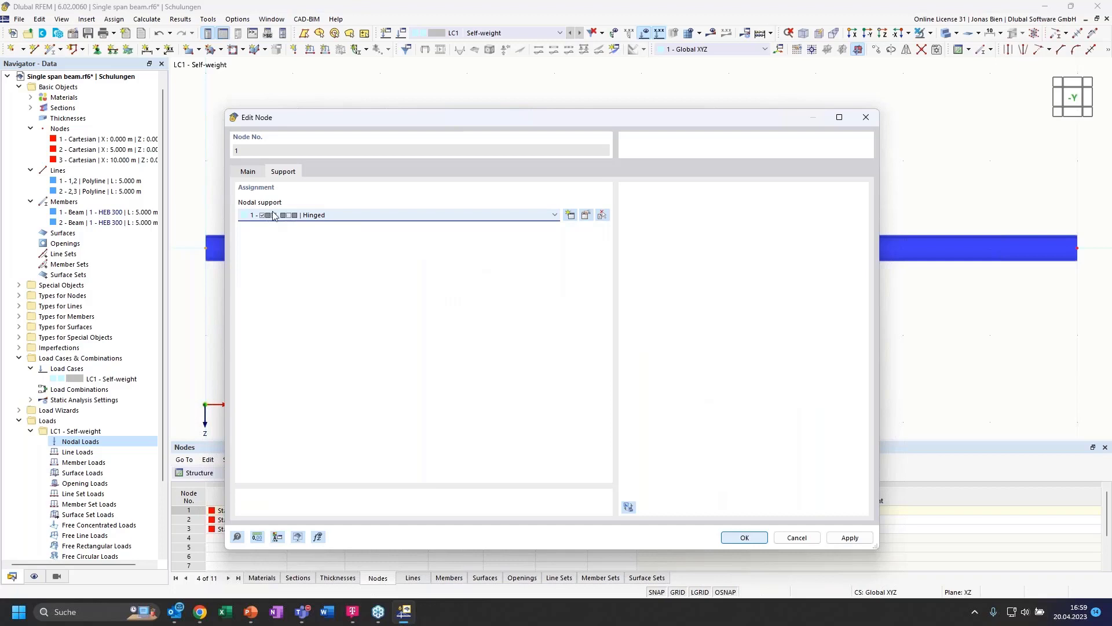
pyautogui.click(746, 538)
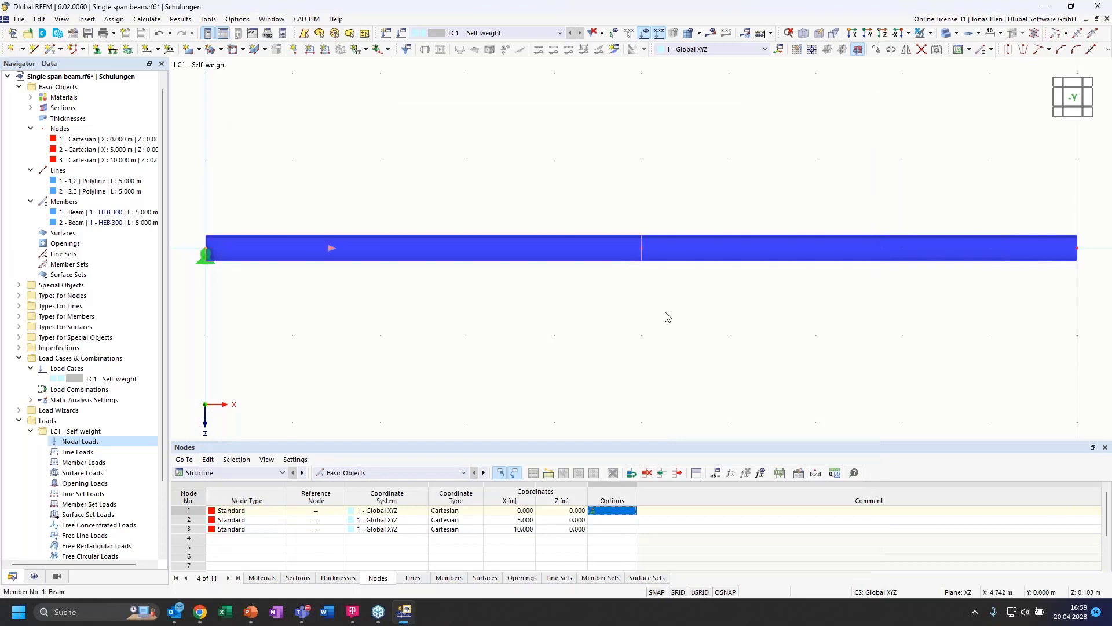
# Step: Assign the Roller in X' nodal support to the nodes at X = 5 m and X = 10 m
pyautogui.click(97, 49)
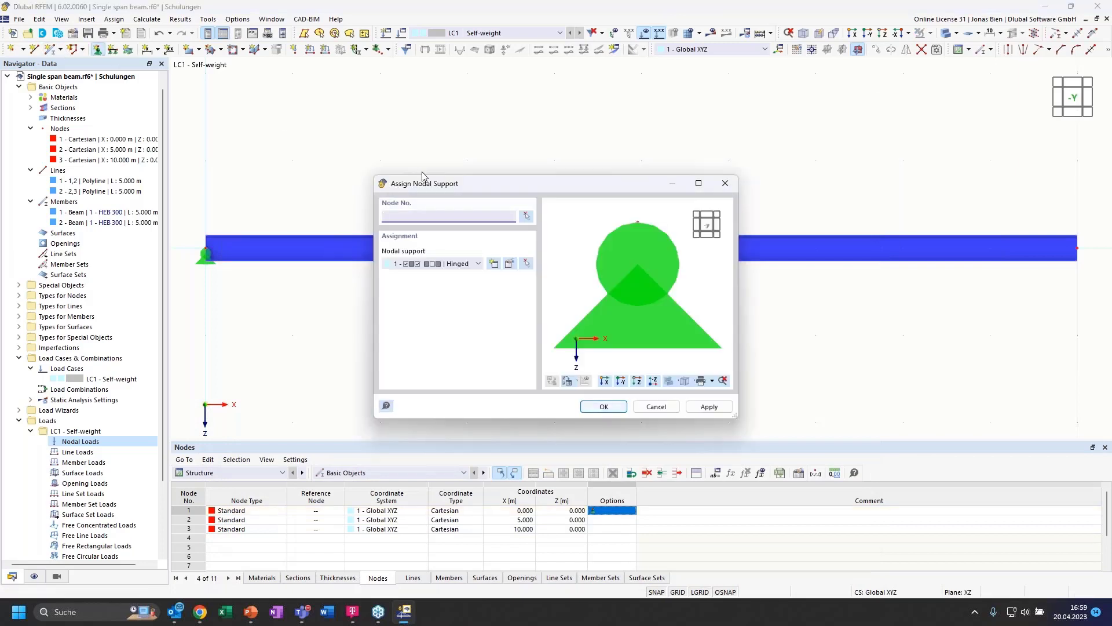
pyautogui.moveTo(425, 183); pyautogui.dragTo(216, 123)
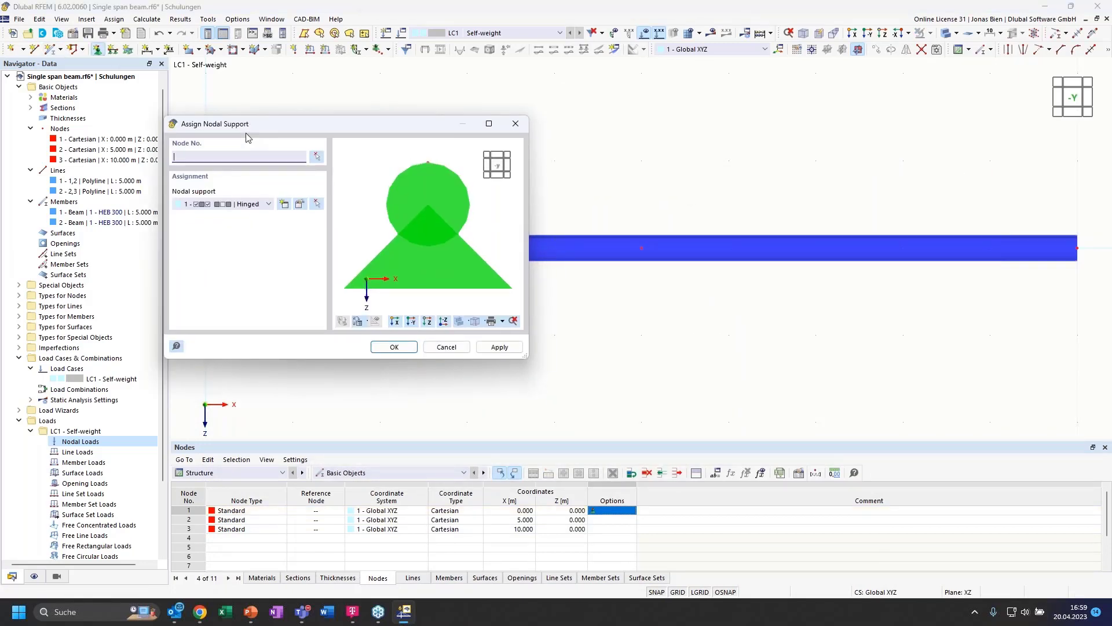
pyautogui.click(248, 205)
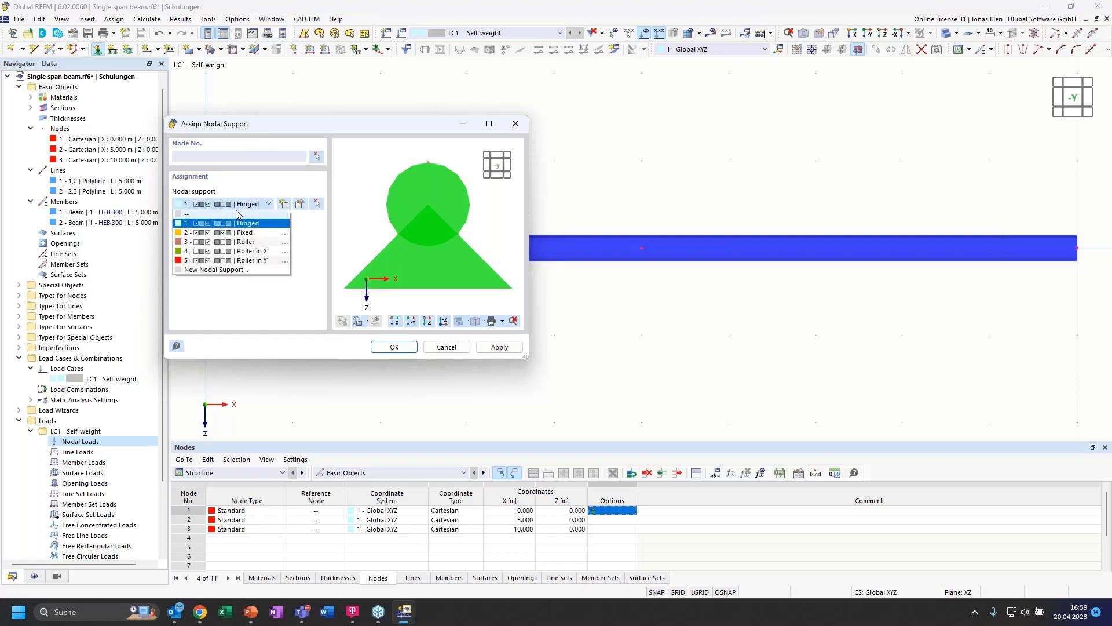
pyautogui.click(239, 251)
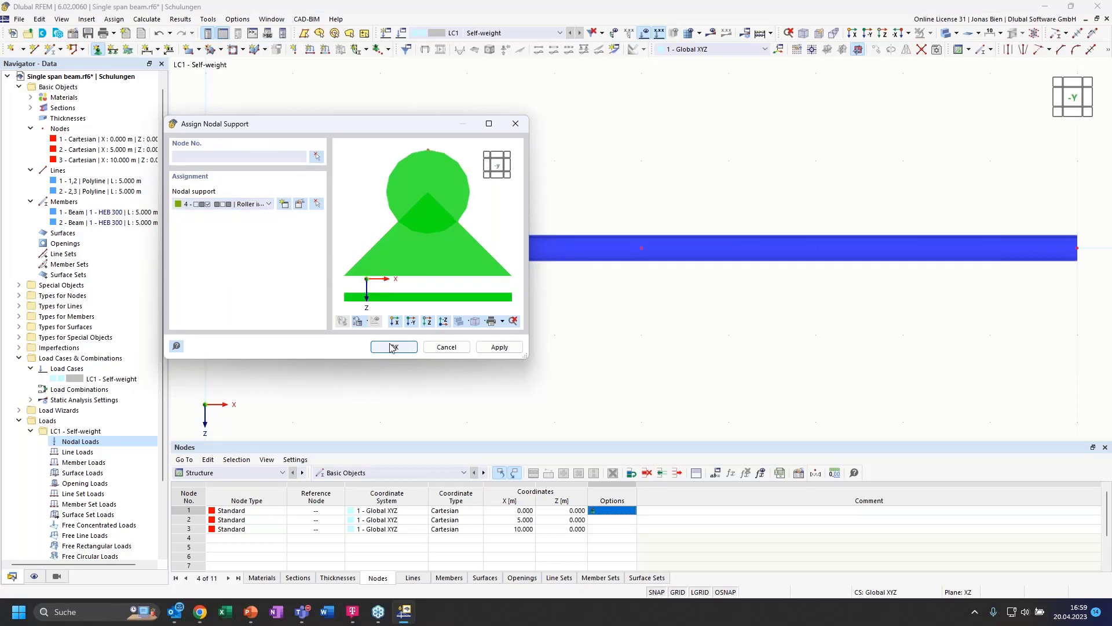
pyautogui.moveTo(584, 152); pyautogui.dragTo(1065, 346)
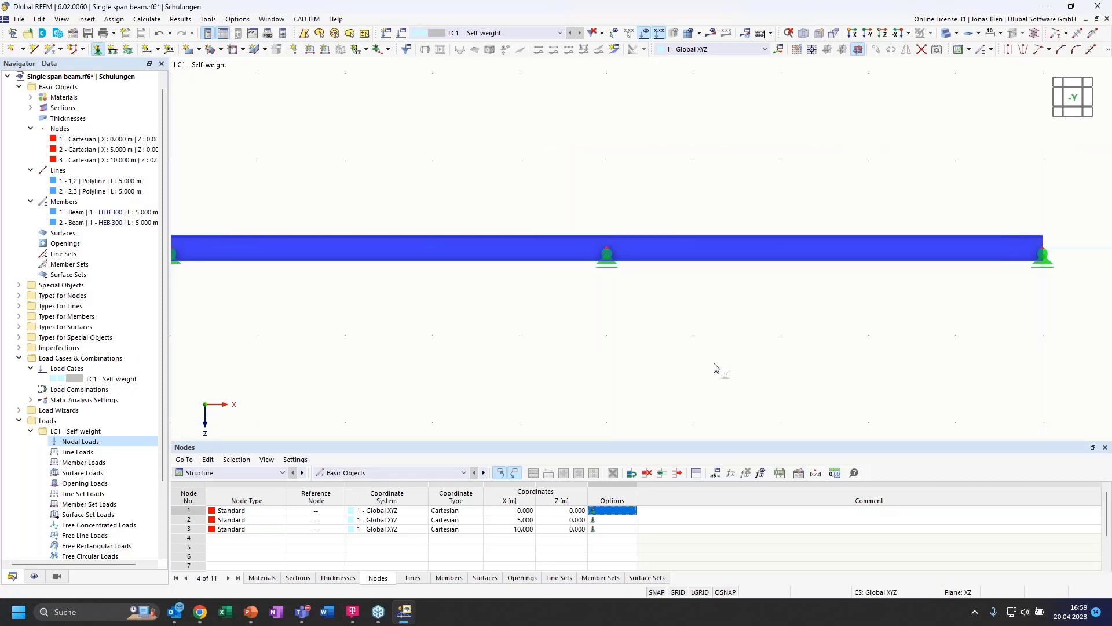
pyautogui.press('Escape')
pyautogui.keyDown('ctrl'); pyautogui.moveTo(706, 319); pyautogui.dragTo(761, 340, button='middle'); pyautogui.keyUp('ctrl')
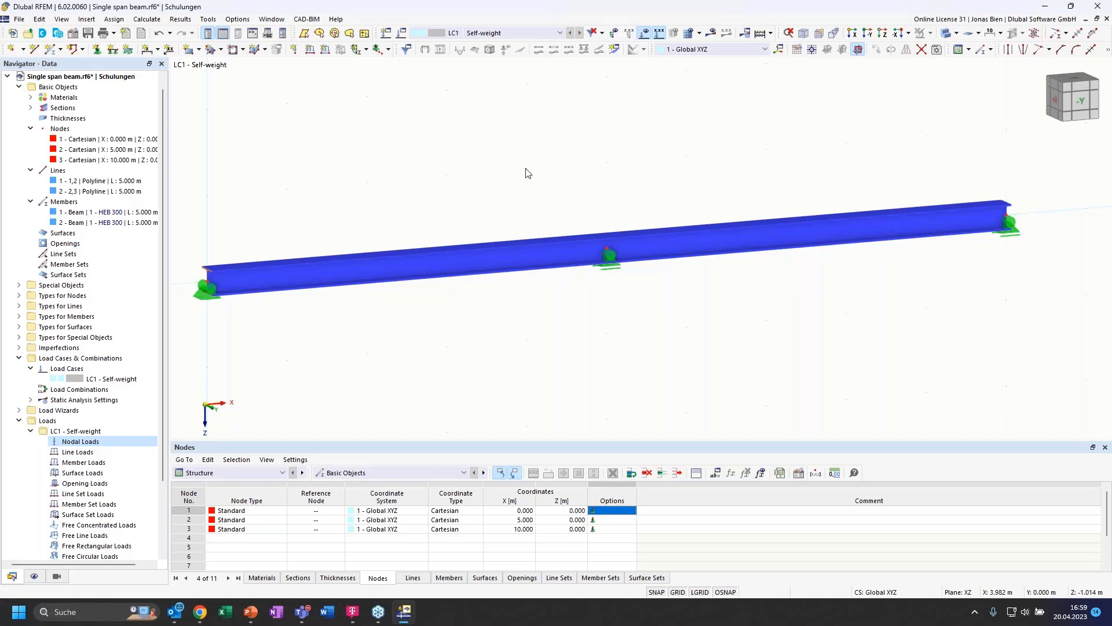
# Step: Activate the combination wizard and classification together with the load wizards in the model's base data
pyautogui.rightClick(70, 88)
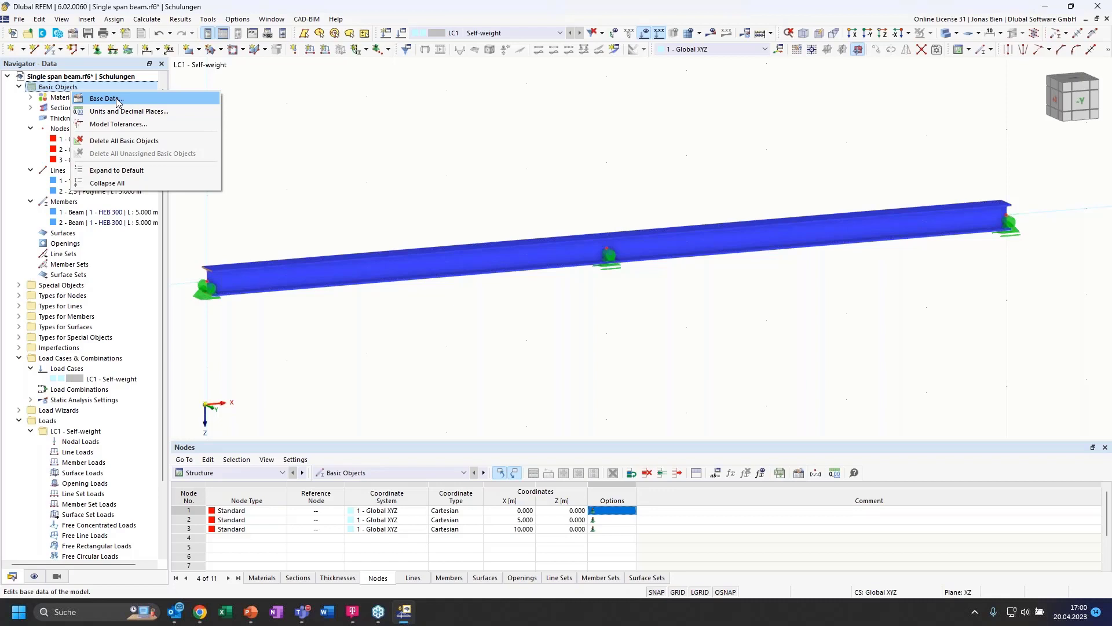
pyautogui.click(110, 99)
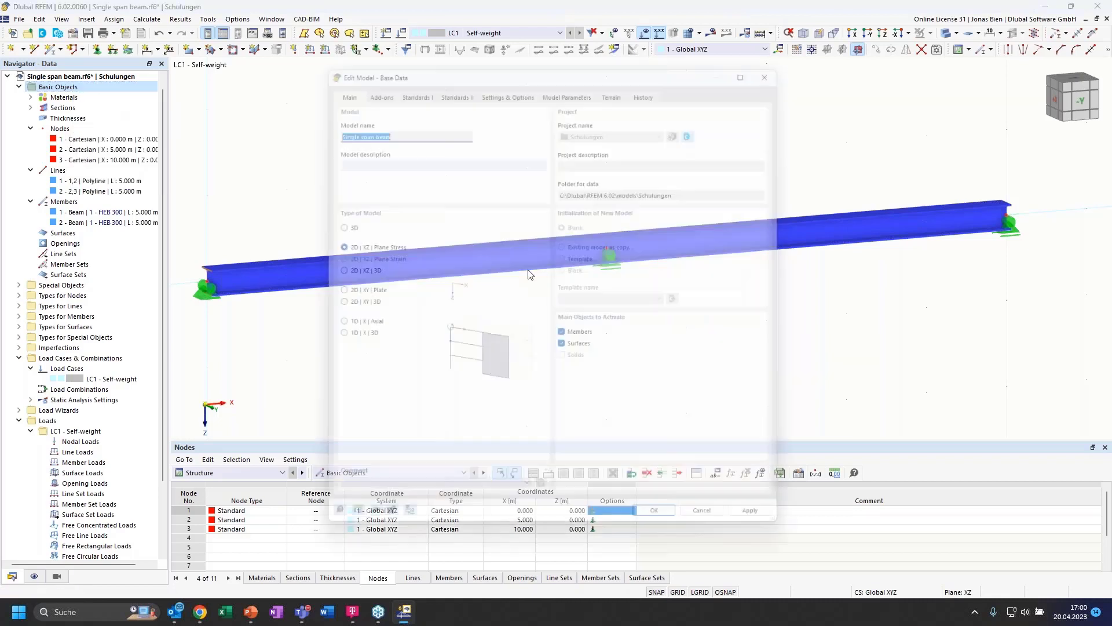
pyautogui.click(371, 79)
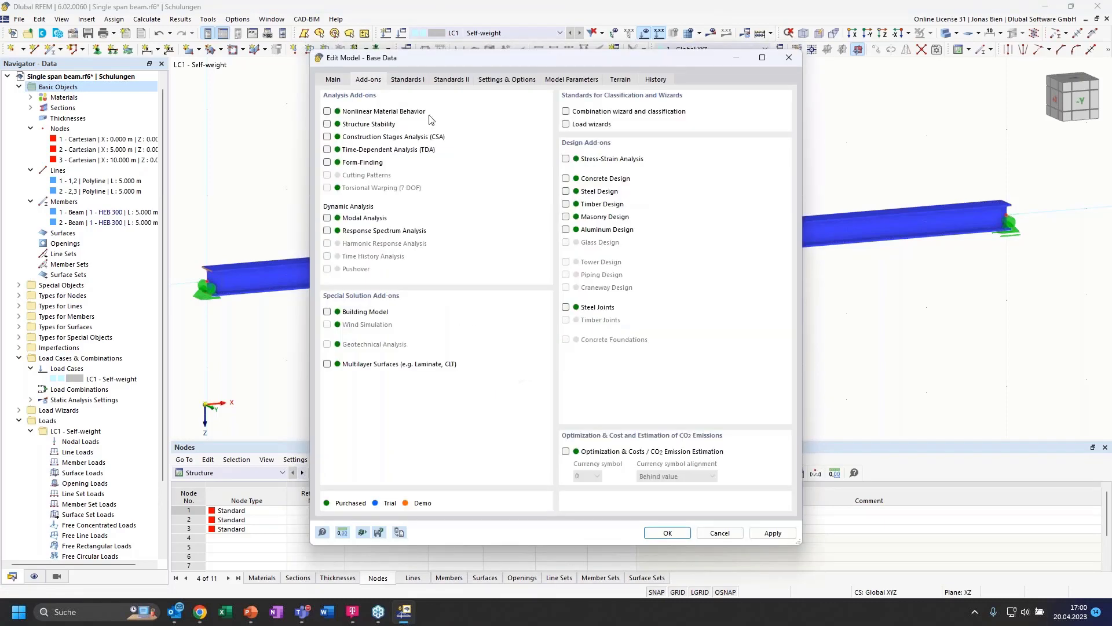
pyautogui.click(567, 111)
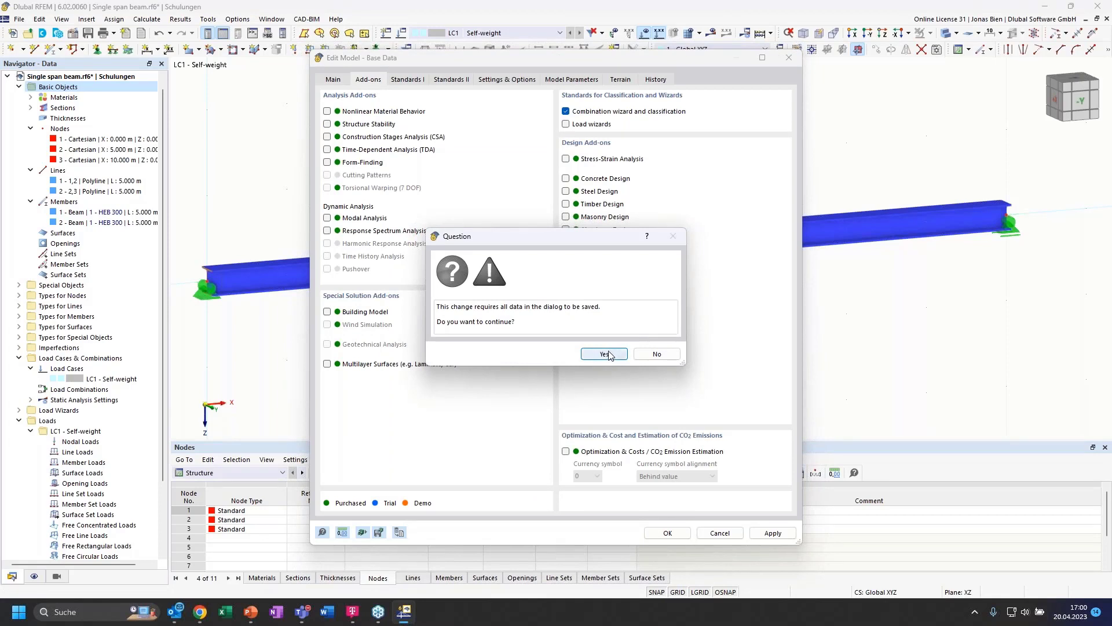
pyautogui.click(605, 354)
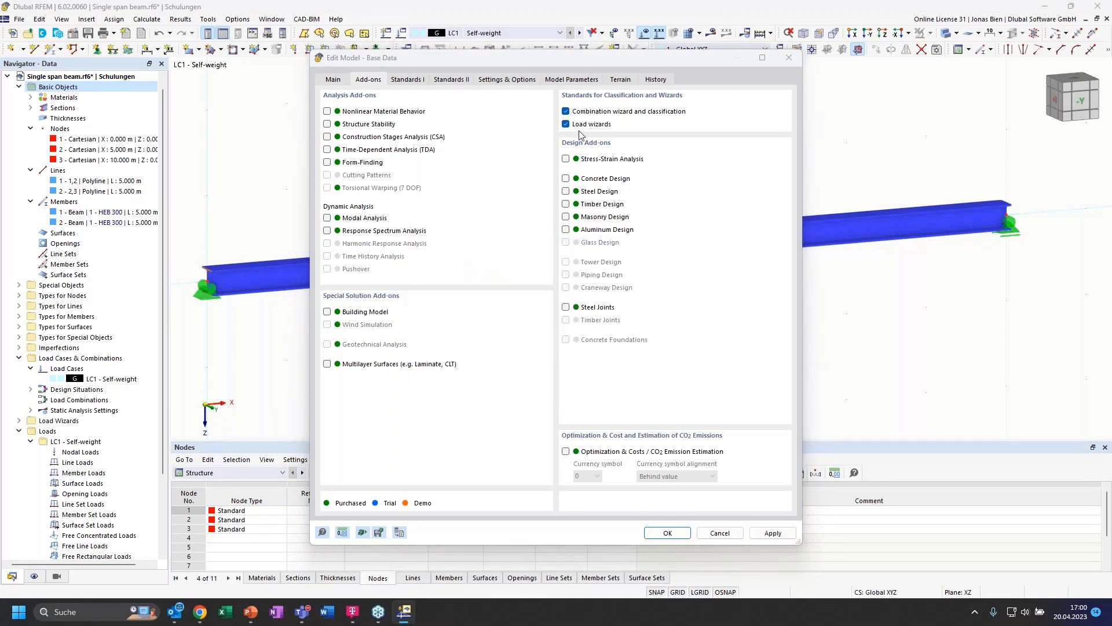
pyautogui.click(605, 354)
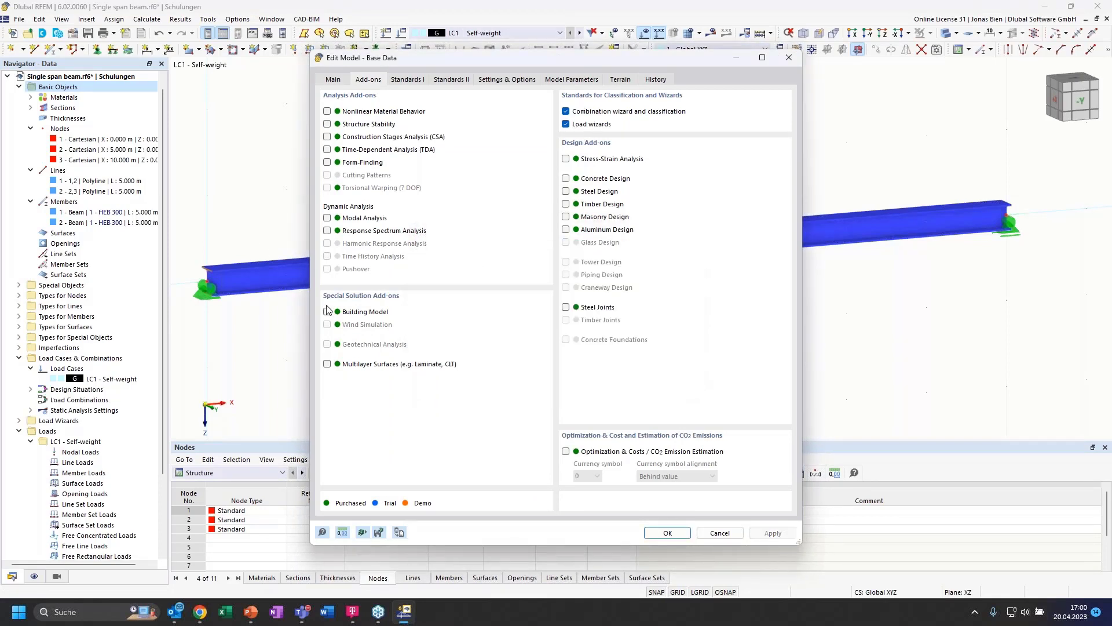
pyautogui.click(668, 533)
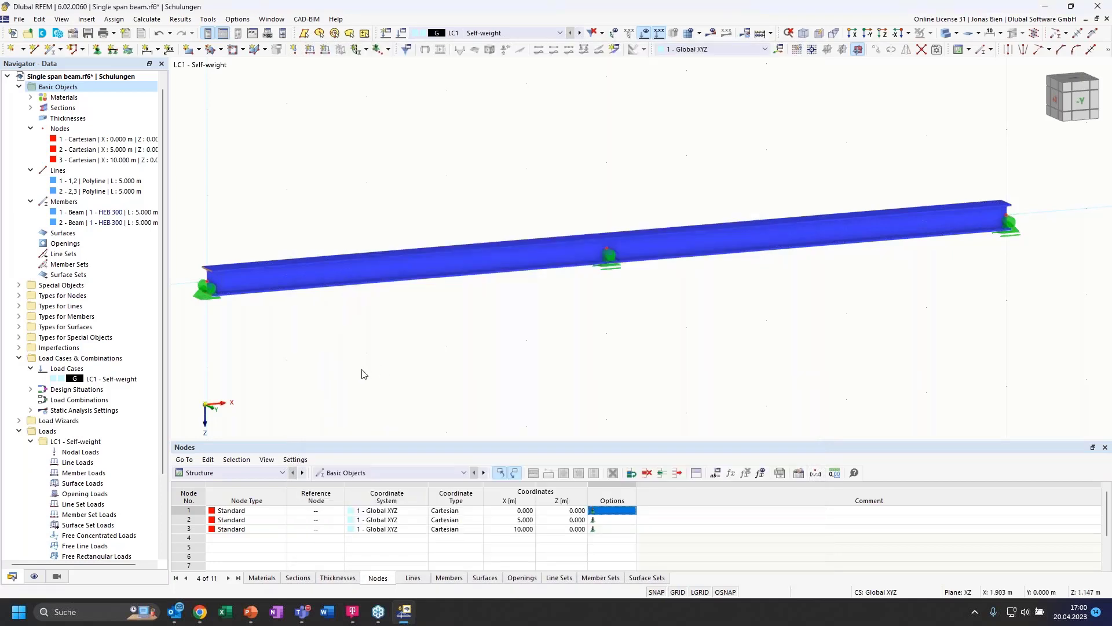
# Step: Enable the combination wizard for the load cases and combinations, keeping standard group EN 1990 and national annex CEN | 2010-04
pyautogui.click(90, 380)
pyautogui.doubleClick(121, 380)
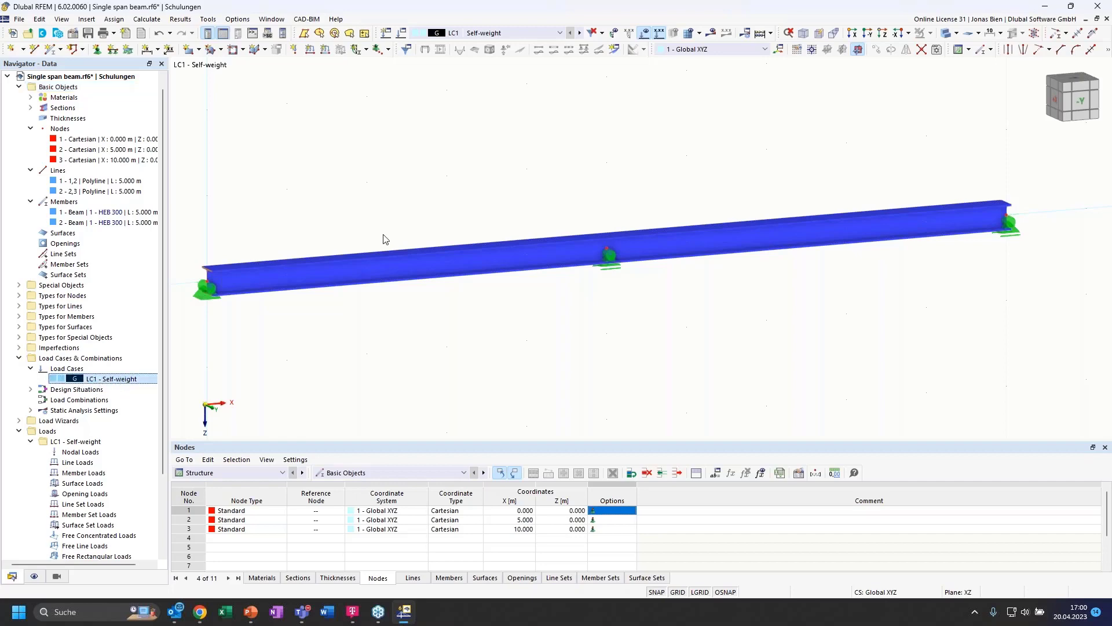
pyautogui.click(175, 71)
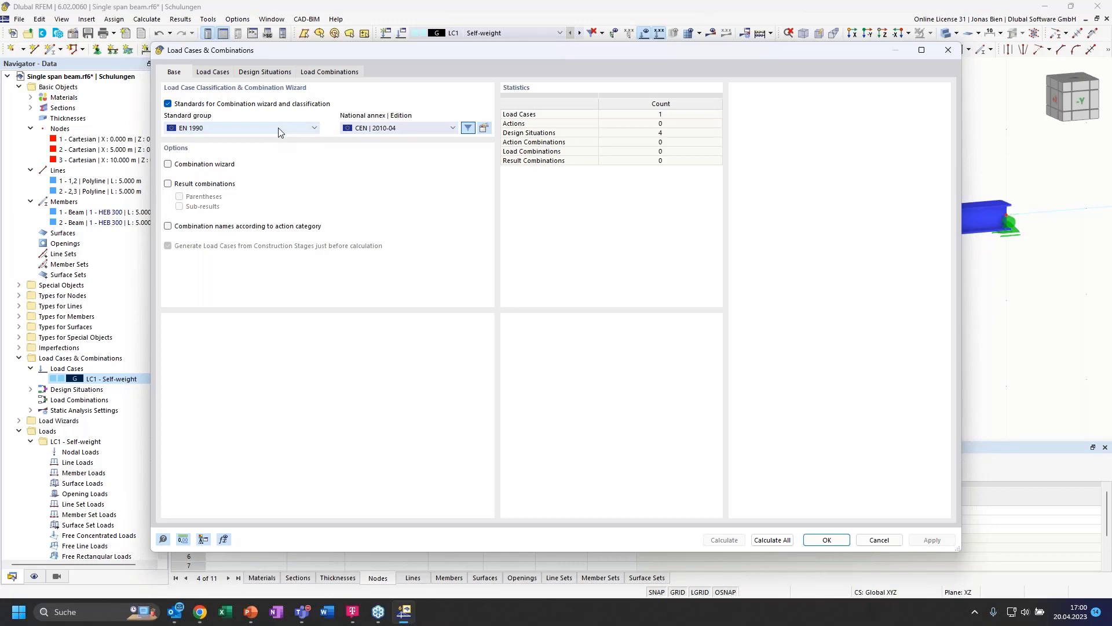
pyautogui.click(387, 129)
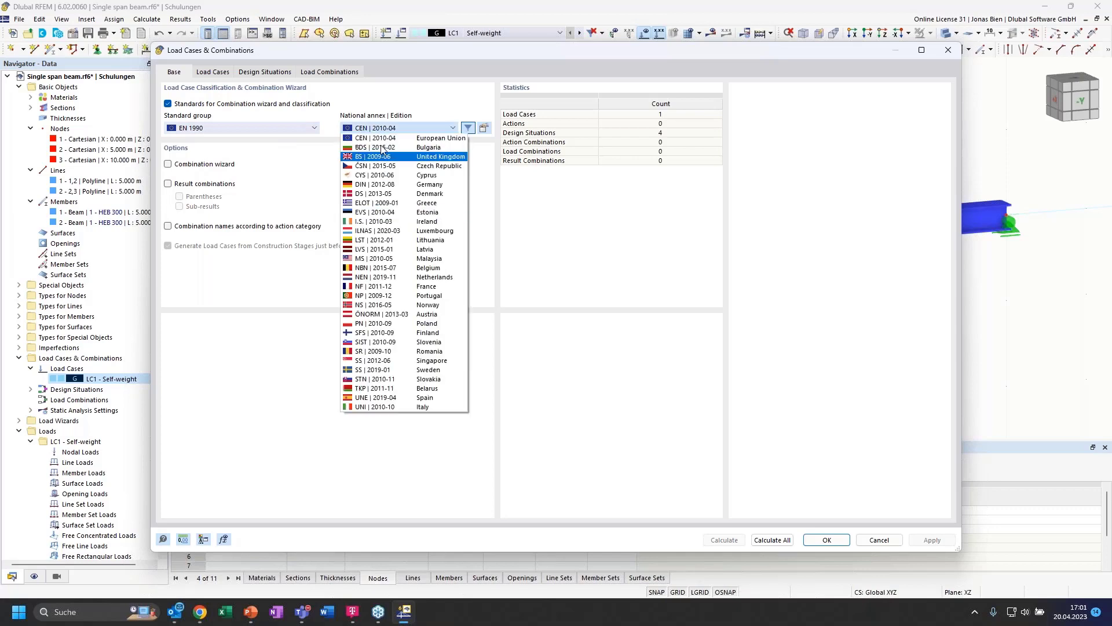
pyautogui.click(386, 128)
pyautogui.click(262, 127)
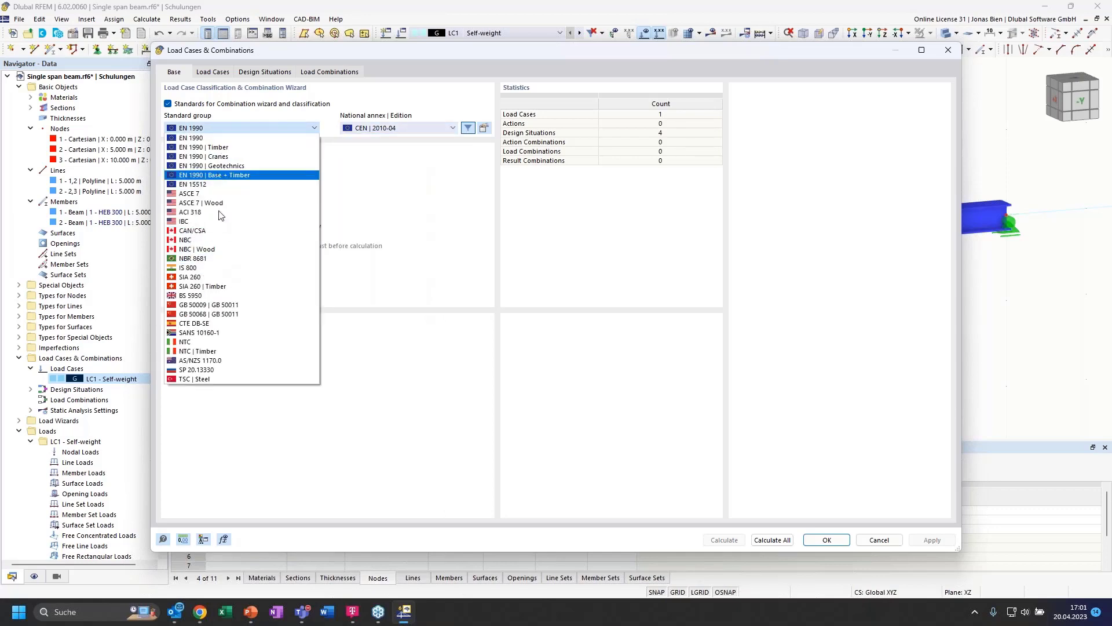
pyautogui.click(266, 128)
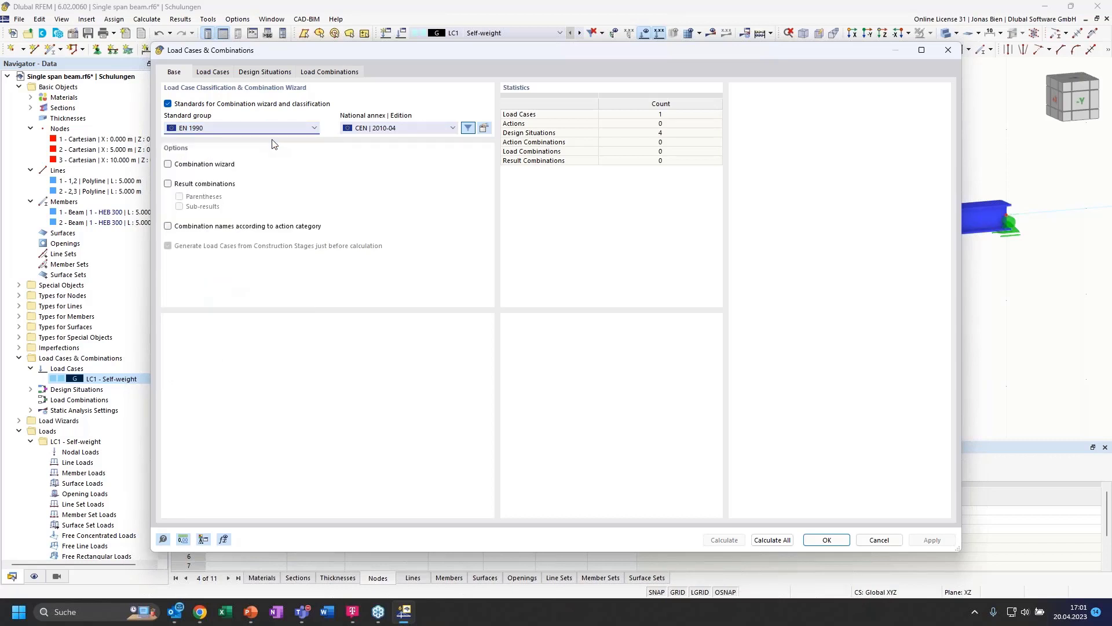
pyautogui.click(168, 164)
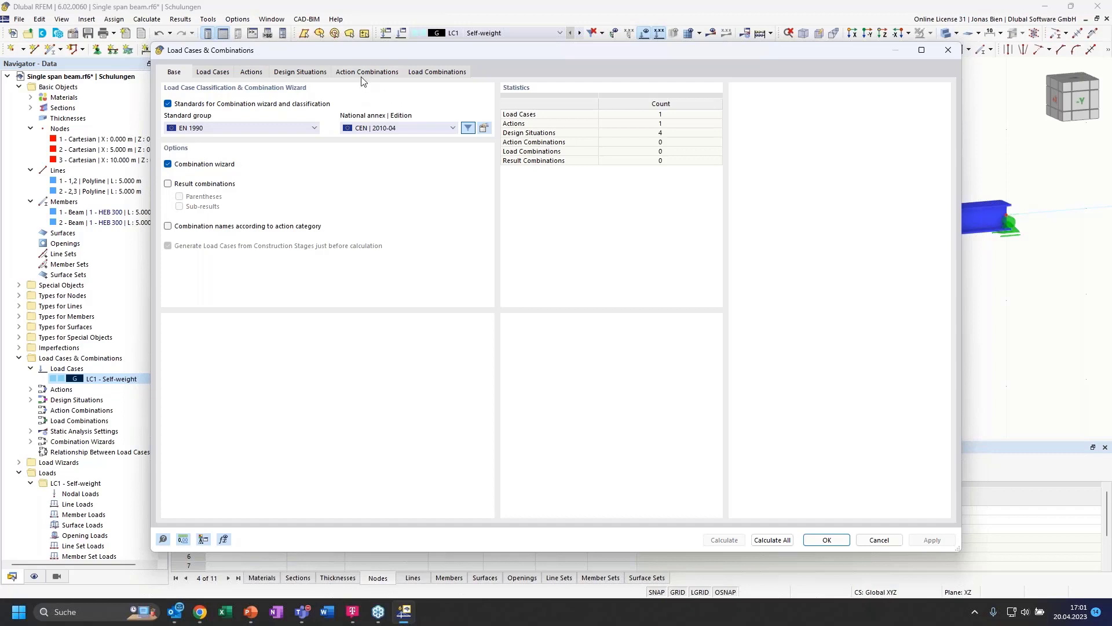
# Step: Review the self-weight load case settings and the available action categories, keeping the category Permanent
pyautogui.click(207, 72)
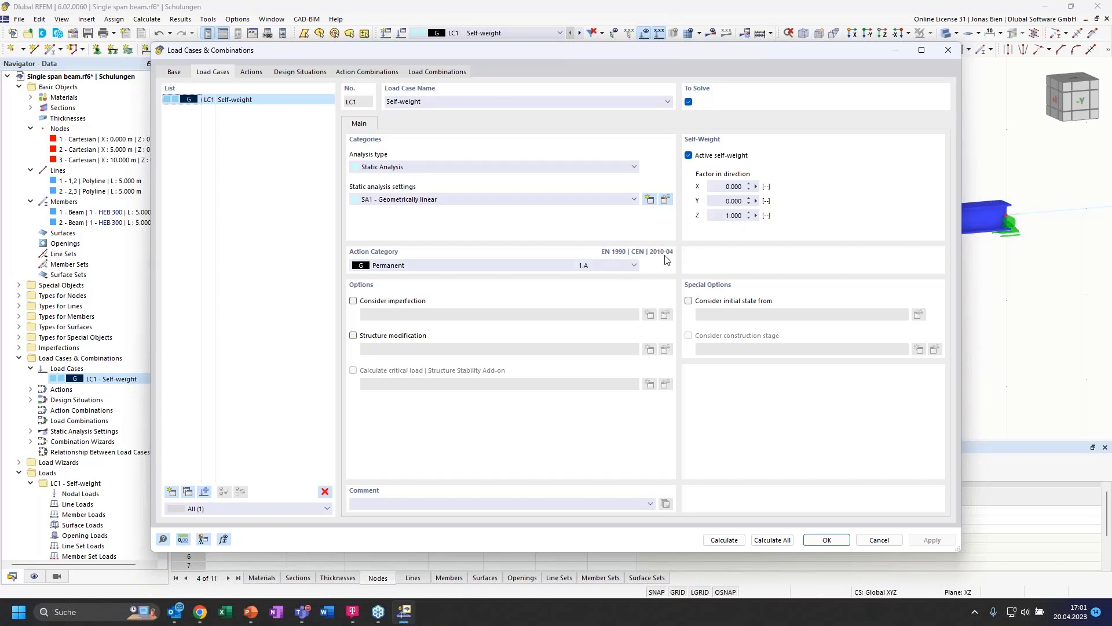
pyautogui.click(618, 267)
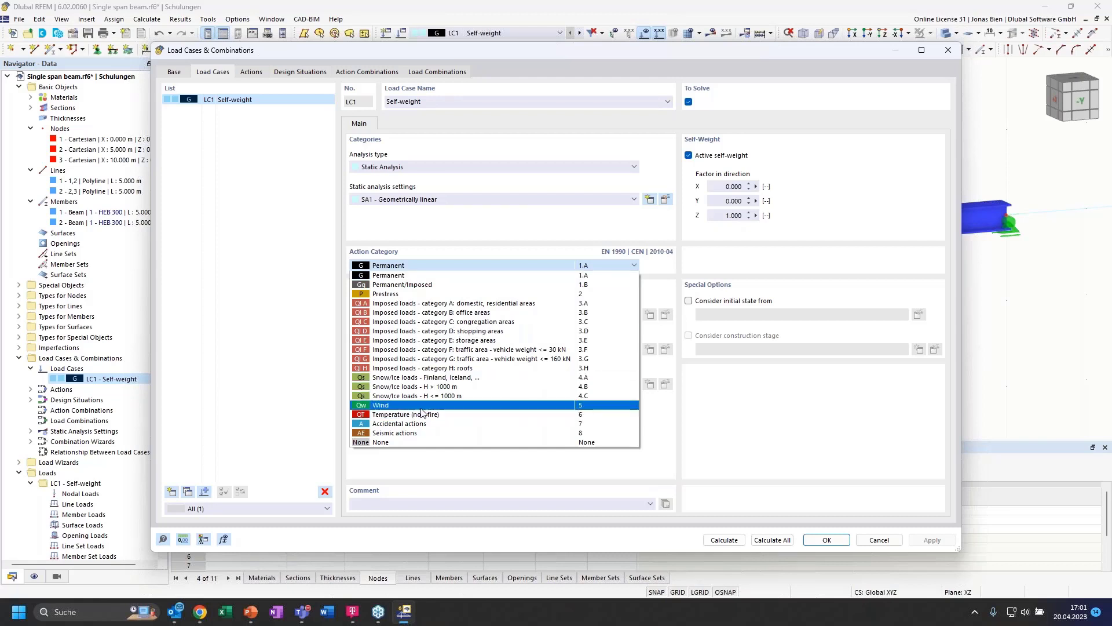
pyautogui.click(454, 263)
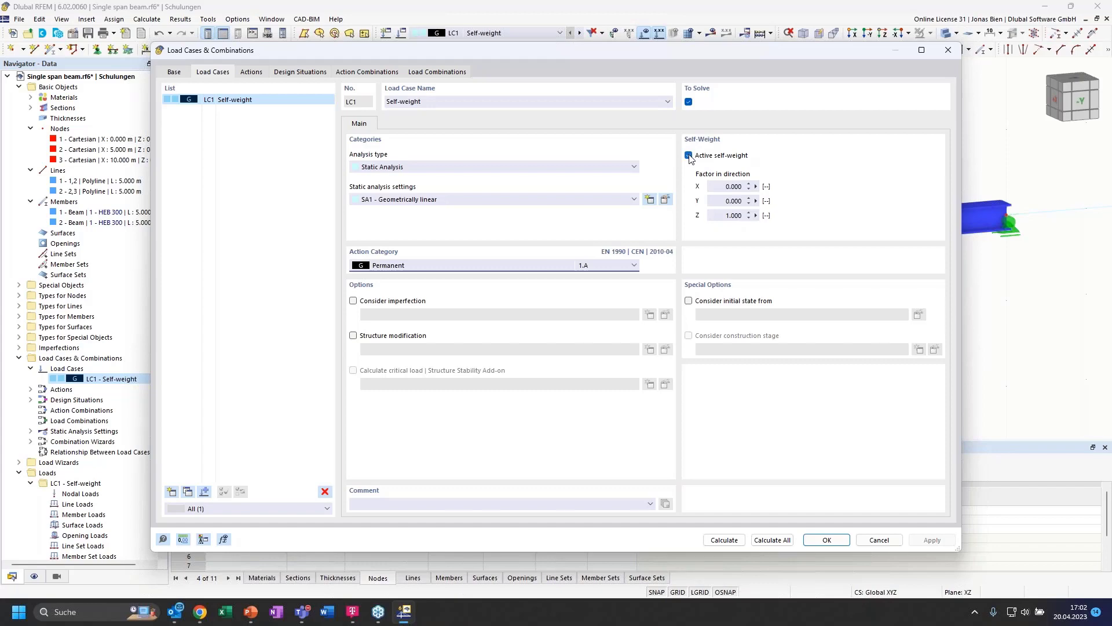
pyautogui.moveTo(642, 54); pyautogui.dragTo(658, 321)
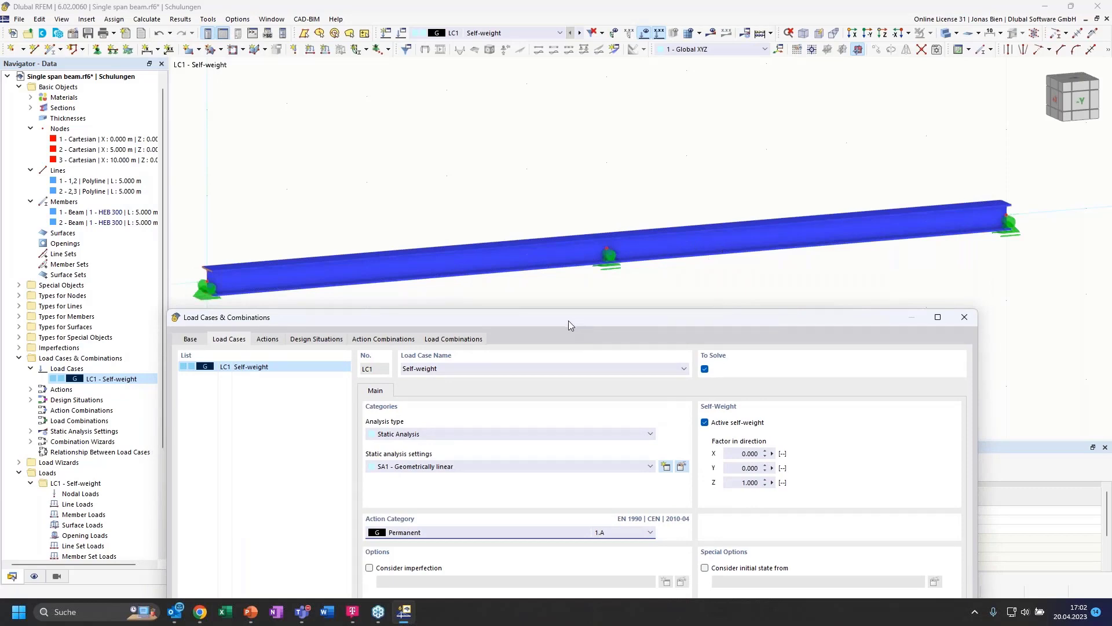
# Step: Deactivate the active self-weight for the Self-weight load case
pyautogui.moveTo(568, 321); pyautogui.dragTo(606, 259)
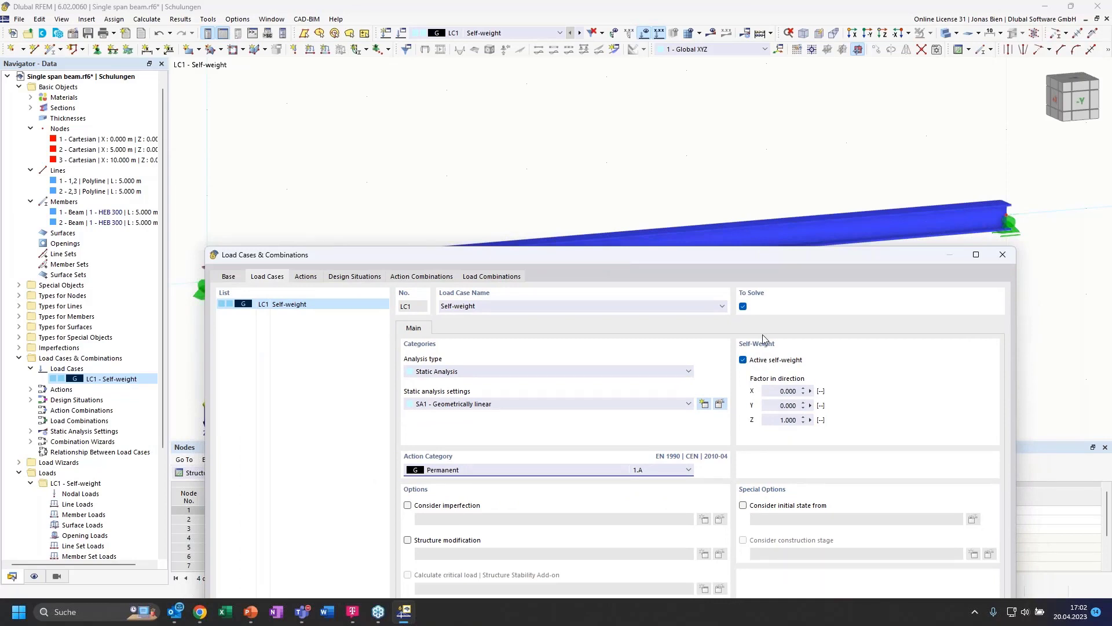
pyautogui.click(743, 360)
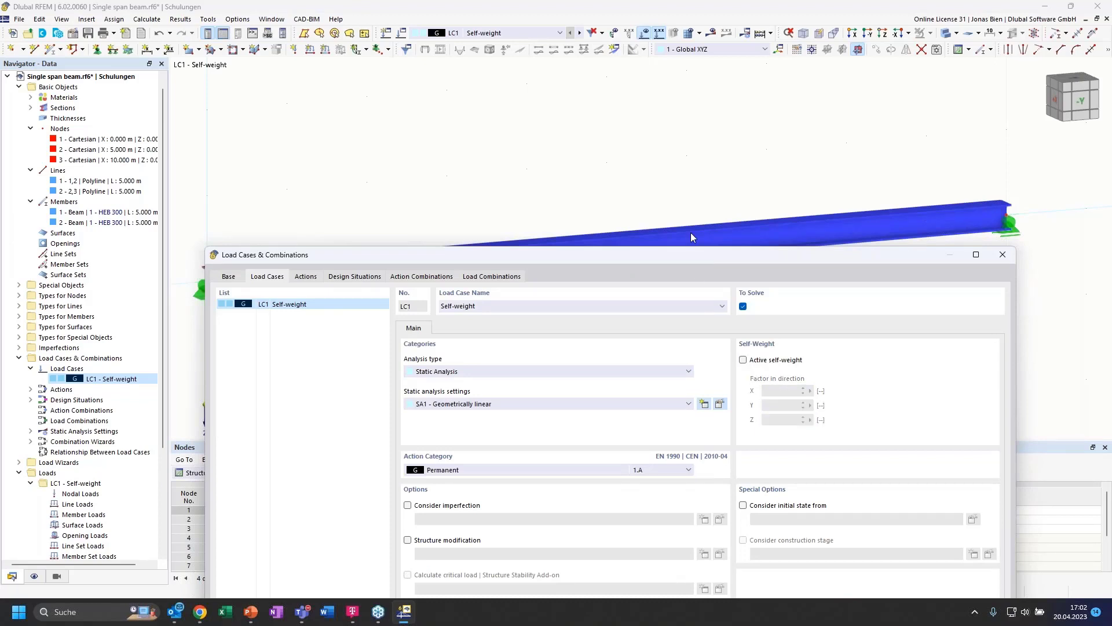
pyautogui.moveTo(694, 258); pyautogui.dragTo(681, 145)
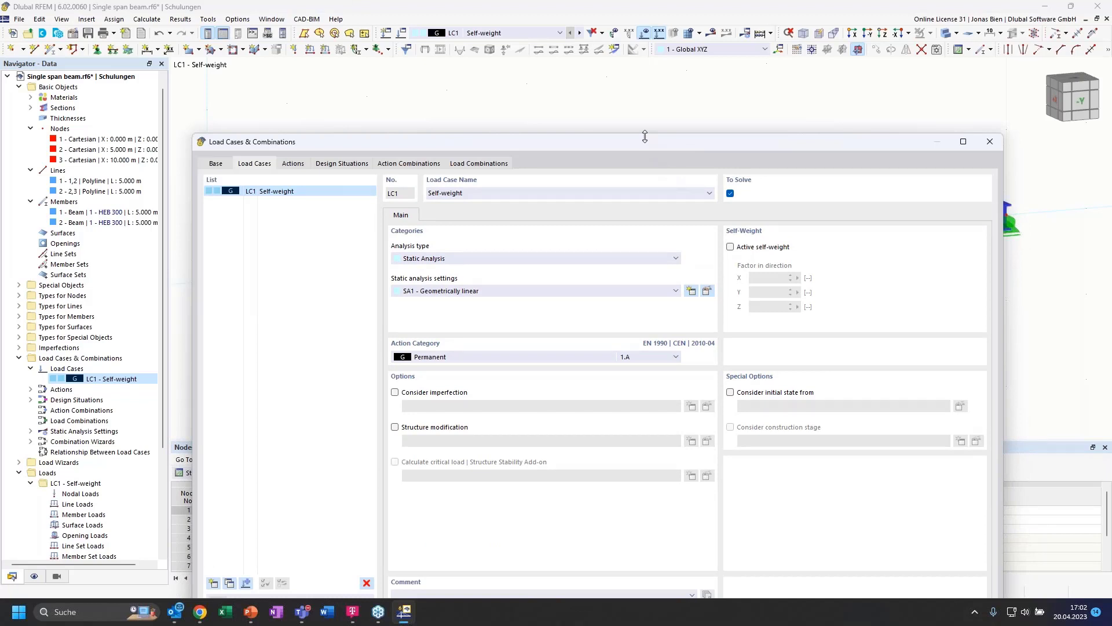
pyautogui.moveTo(645, 145); pyautogui.dragTo(631, 90)
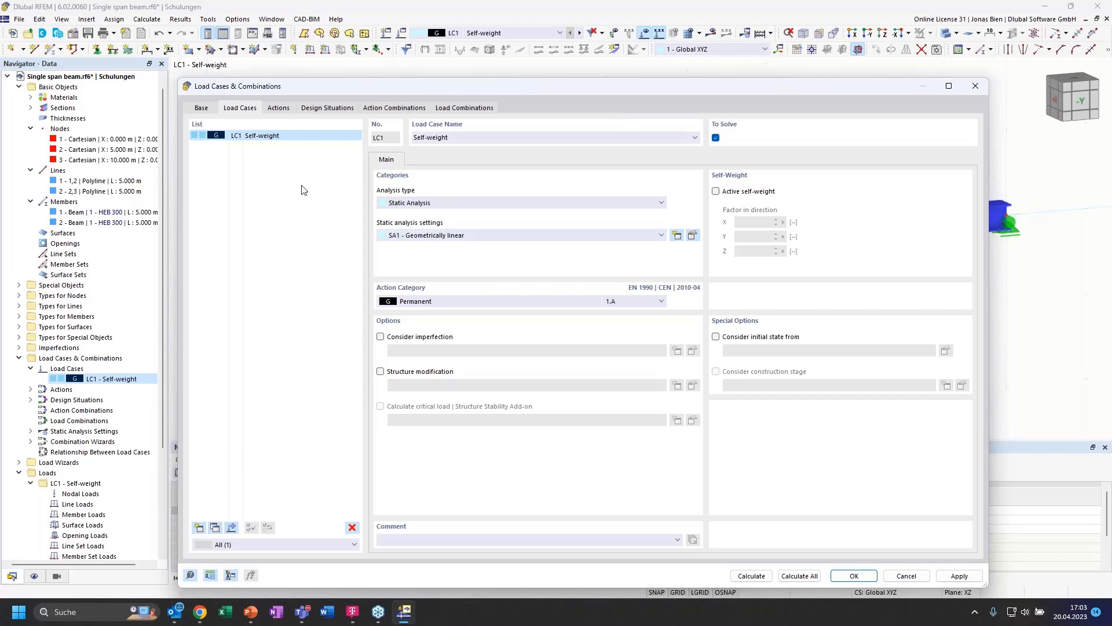
# Step: Create a load case named "Imposed load left" with action category Imposed loads - category A: domestic, residential areas
pyautogui.click(200, 528)
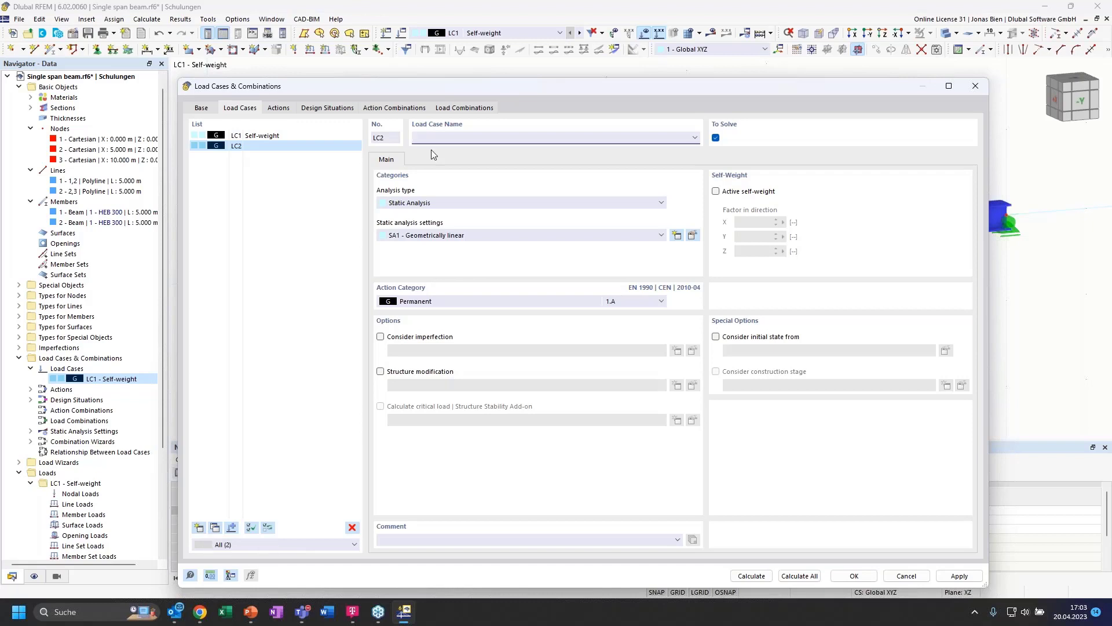
pyautogui.click(441, 302)
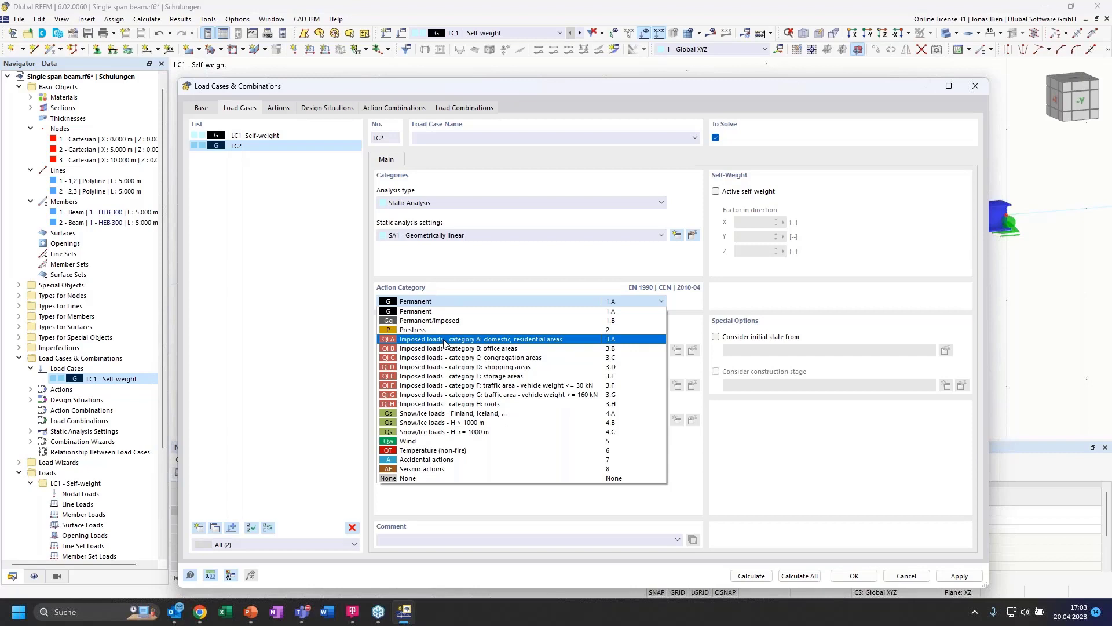
pyautogui.click(243, 428)
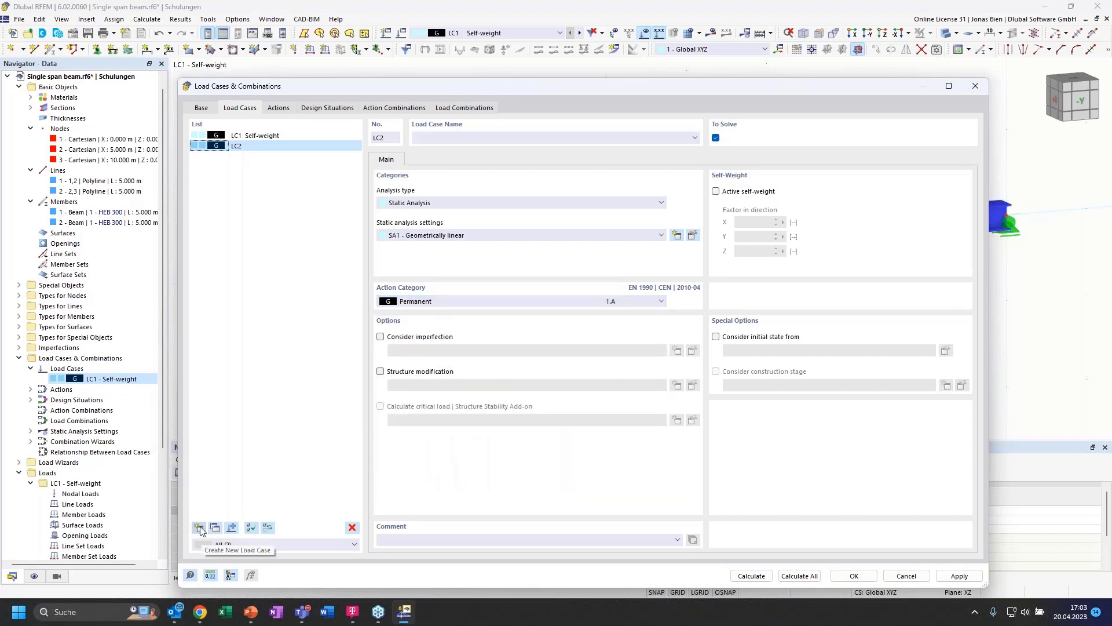
pyautogui.click(454, 300)
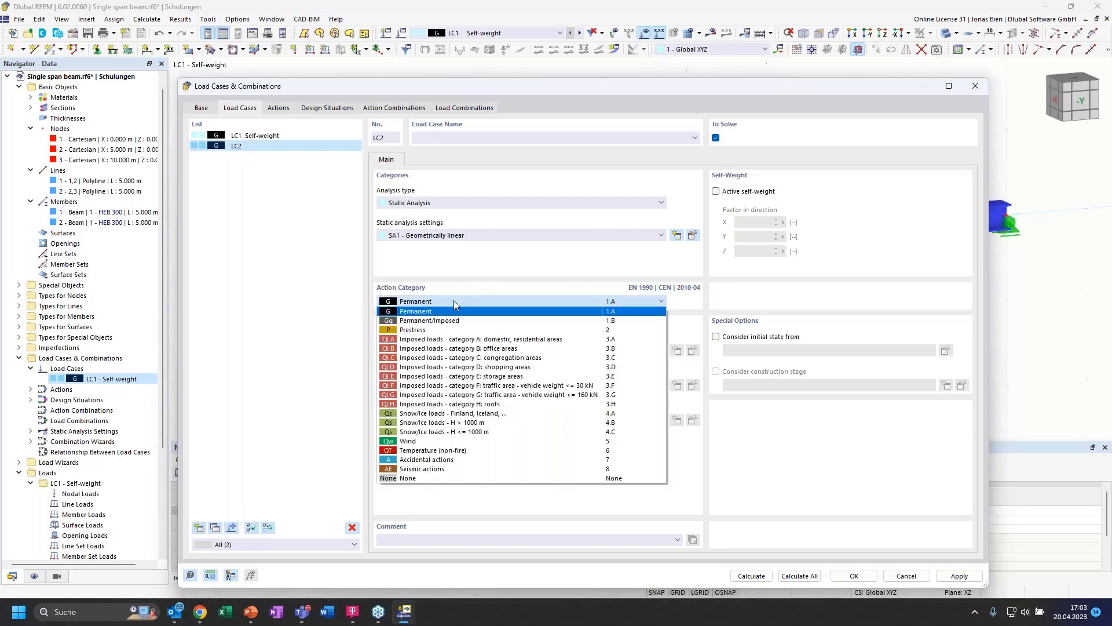
pyautogui.click(467, 341)
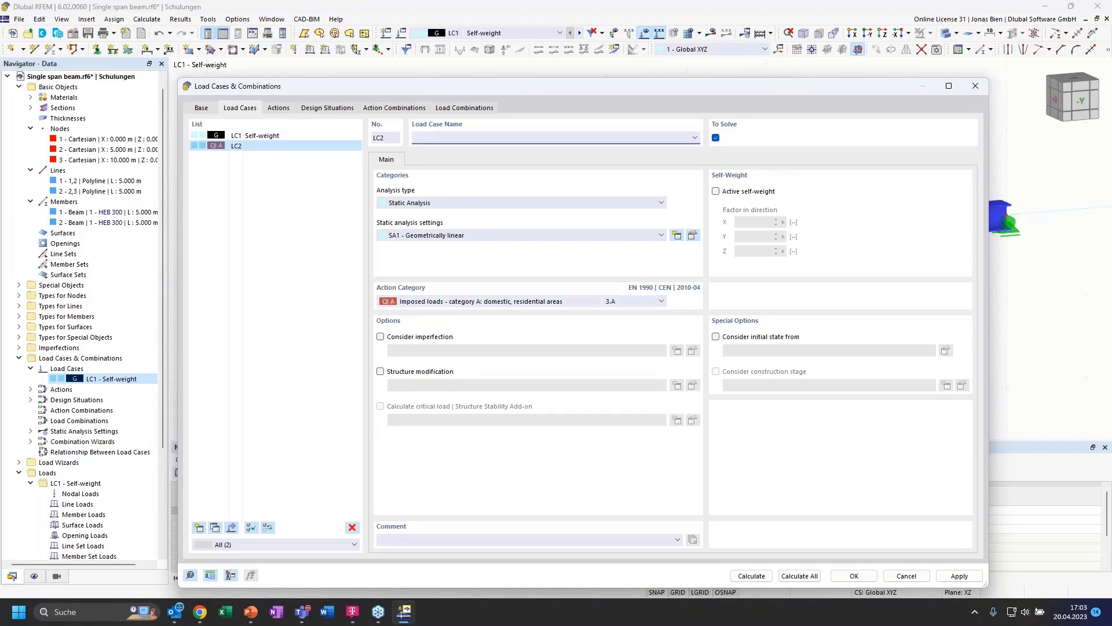
pyautogui.write('Imposed load left')
pyautogui.click(299, 225)
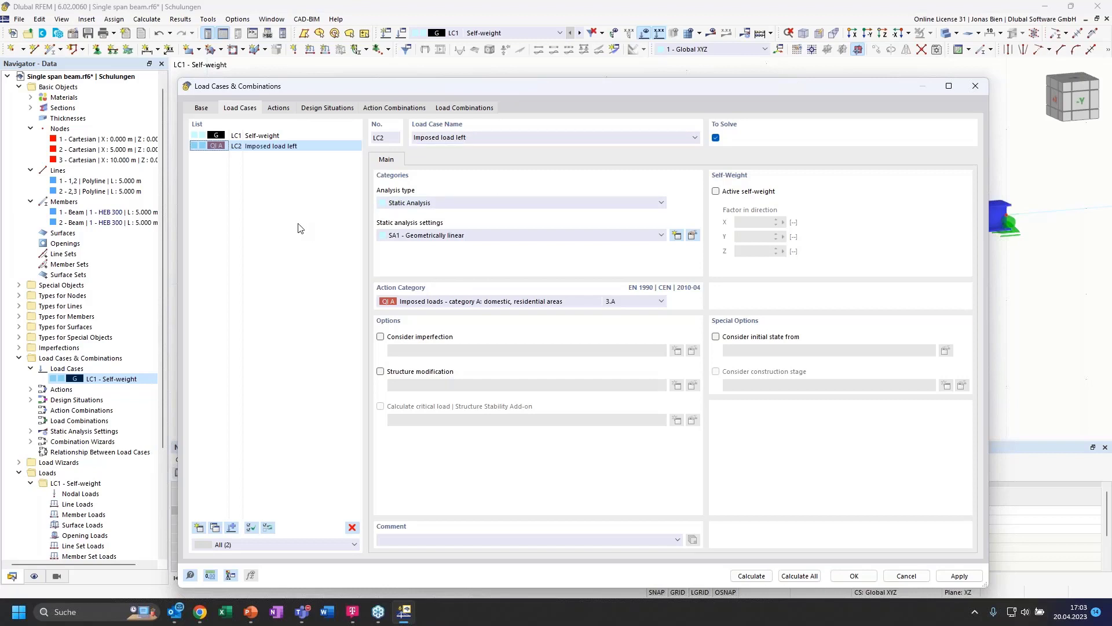
# Step: Duplicate the "Imposed load left" load case and rename the copy "Imposed load right"
pyautogui.click(215, 527)
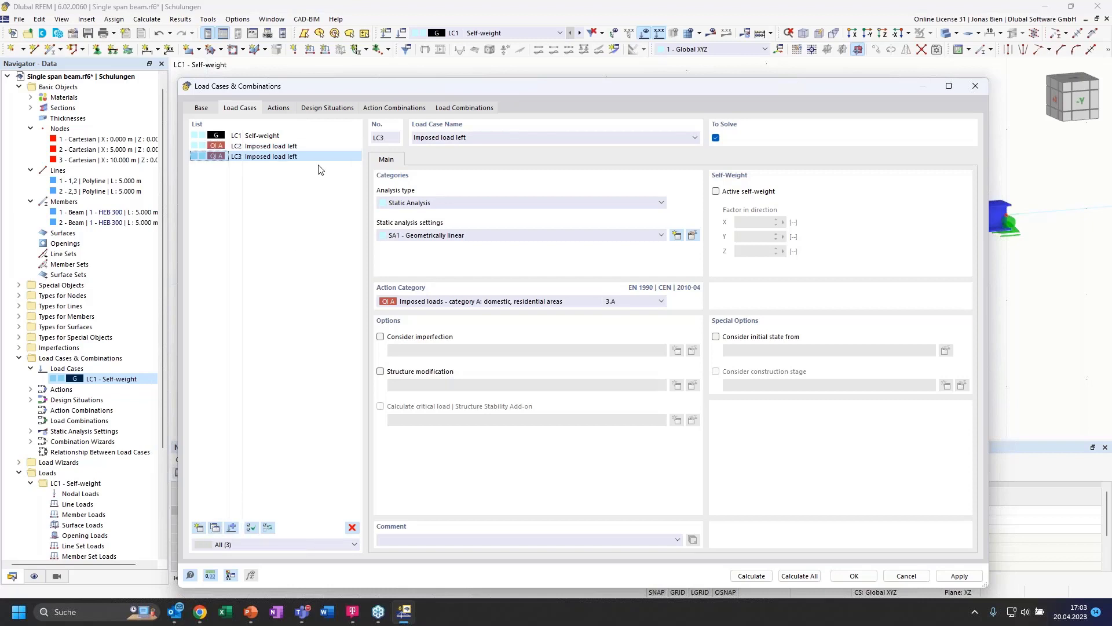
pyautogui.doubleClick(462, 137)
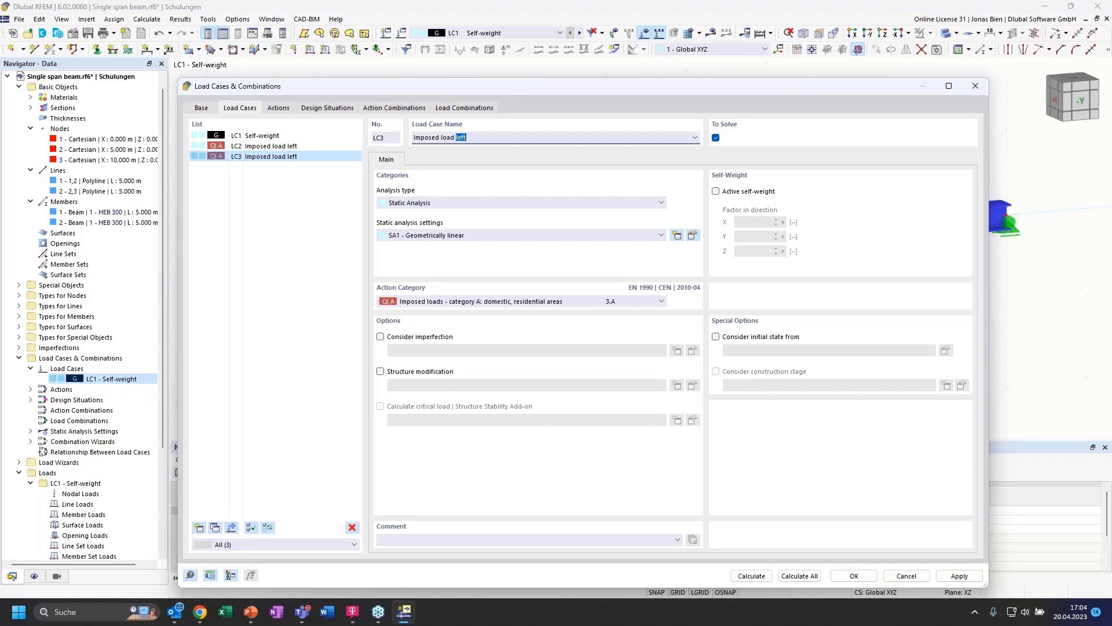
pyautogui.write('righ')
pyautogui.click(334, 324)
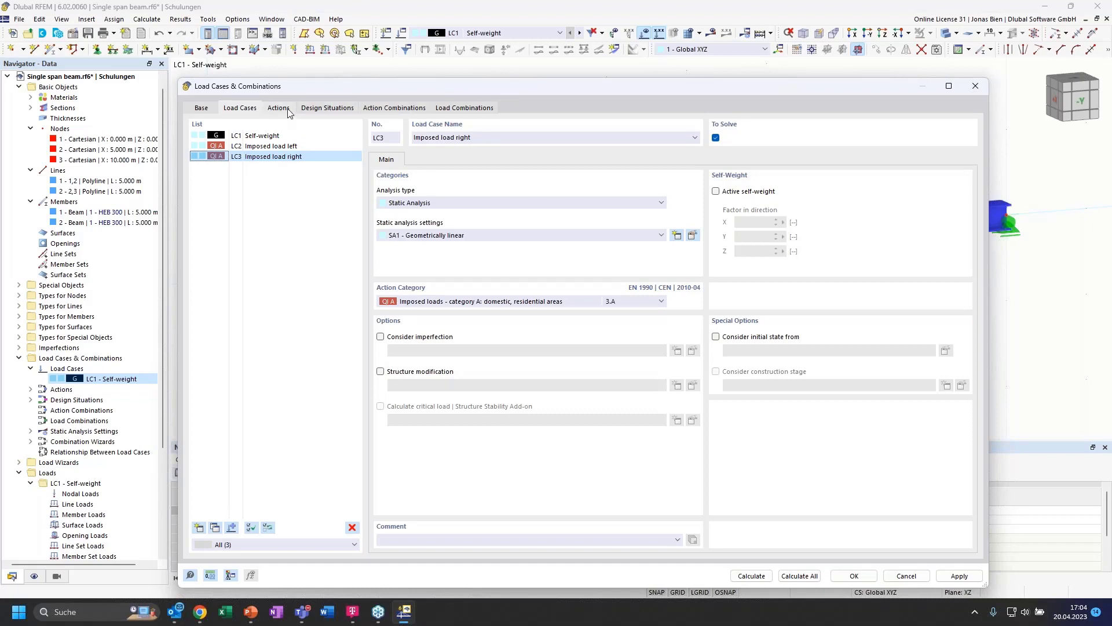
# Step: Review the permanent and imposed load actions and the action type options for the imposed loads, keeping Simultaneously
pyautogui.click(279, 109)
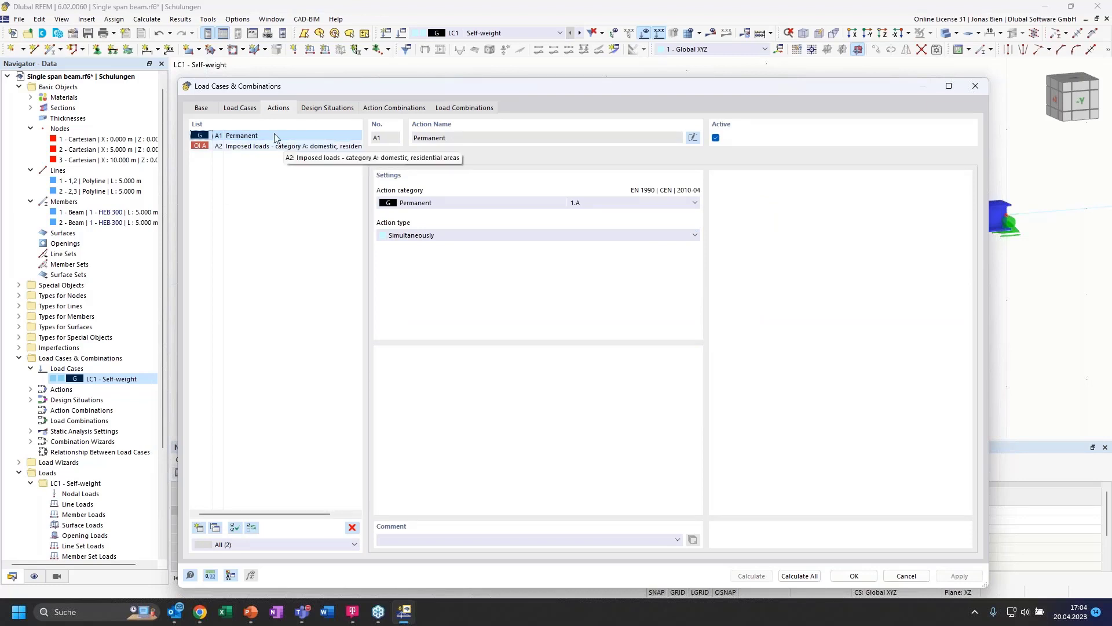
pyautogui.click(246, 111)
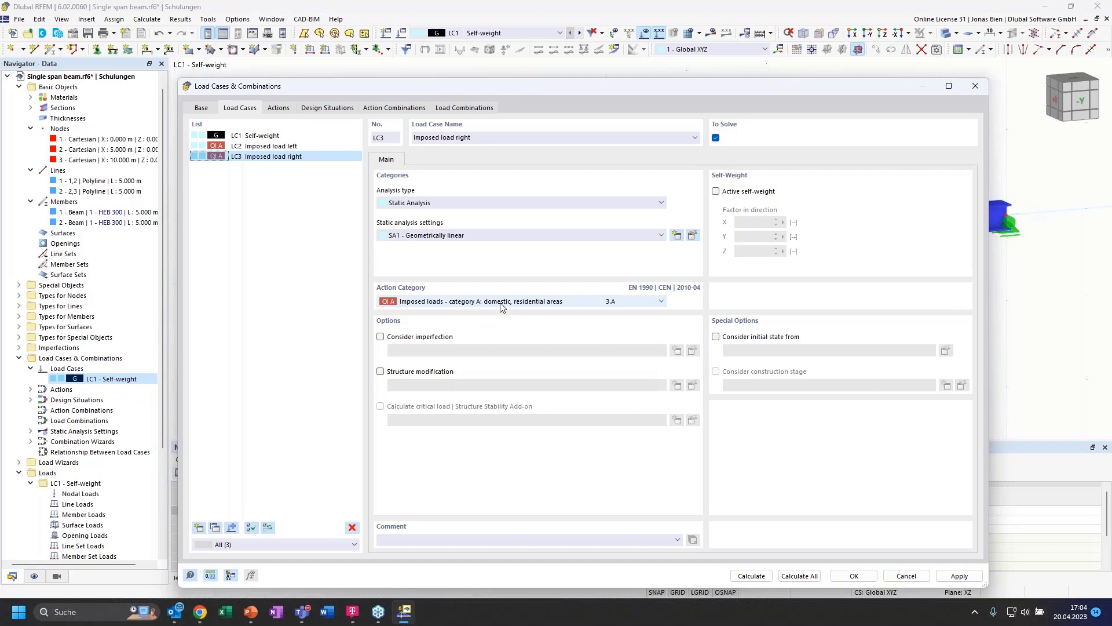
pyautogui.click(279, 109)
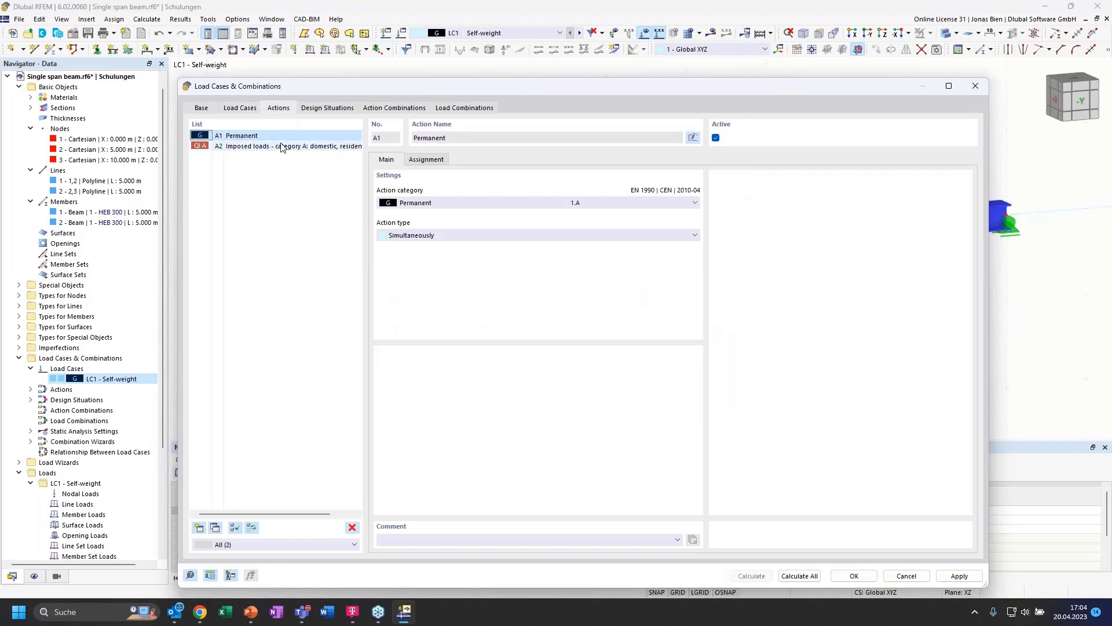
pyautogui.click(235, 148)
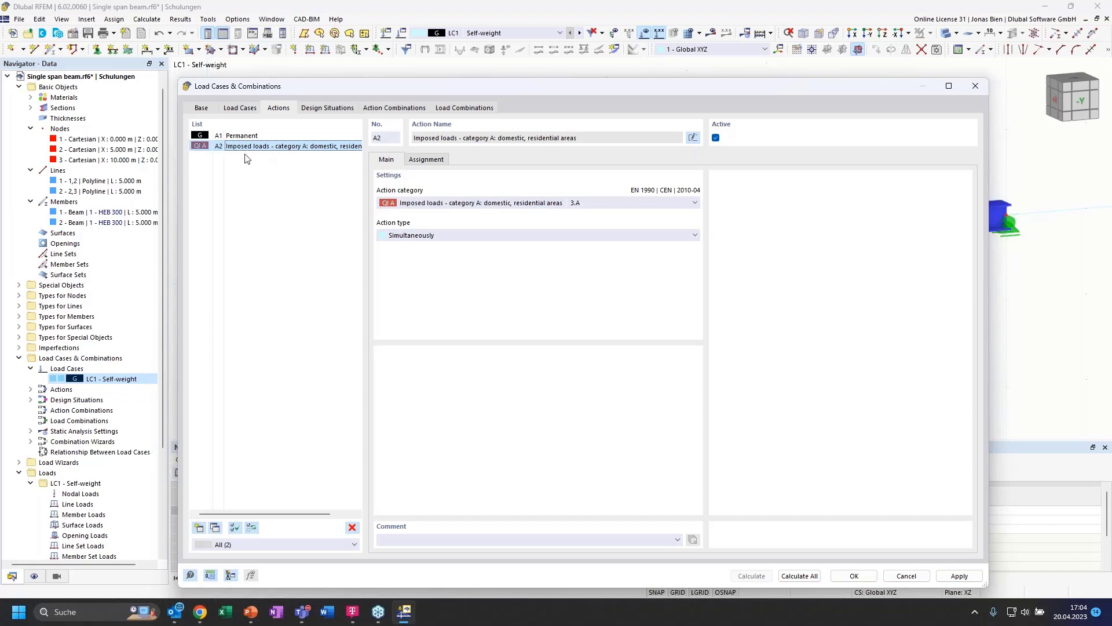
pyautogui.click(447, 237)
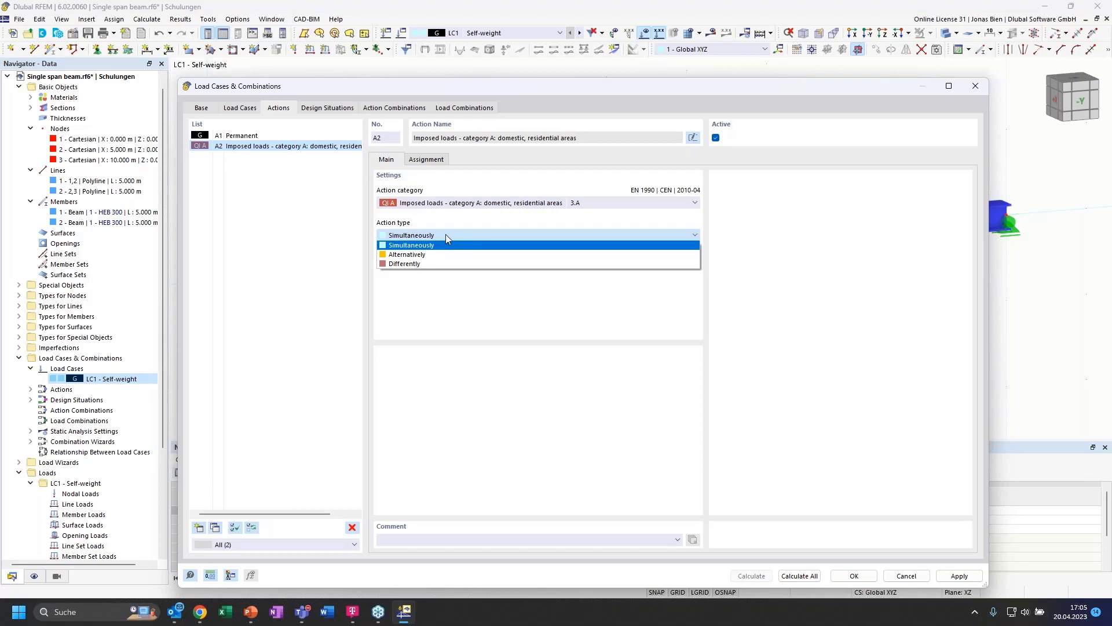
pyautogui.click(418, 246)
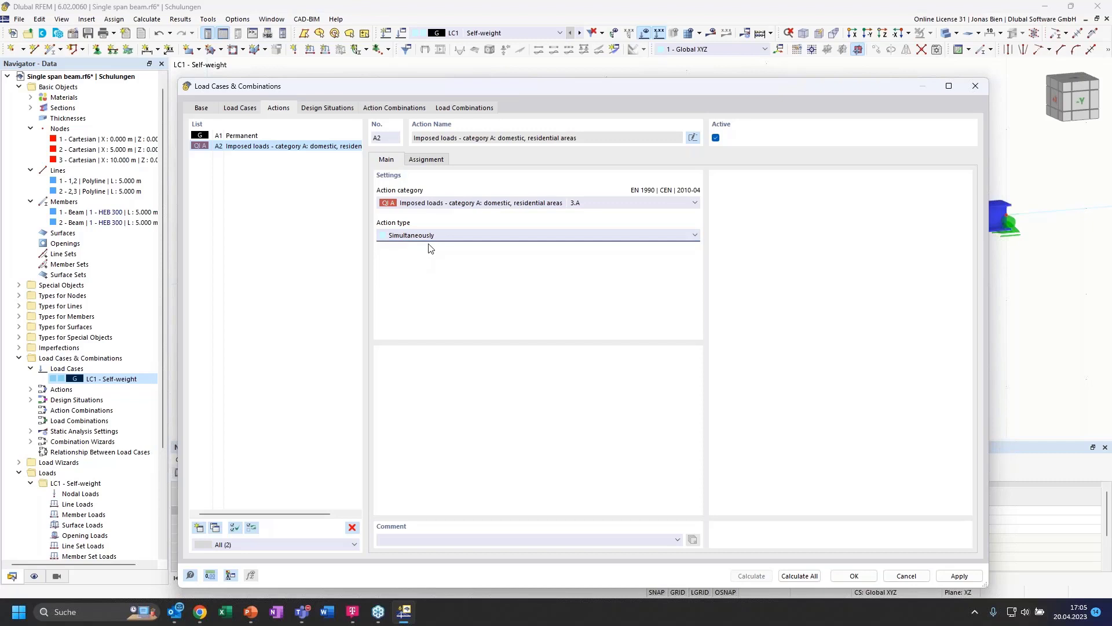
pyautogui.click(430, 236)
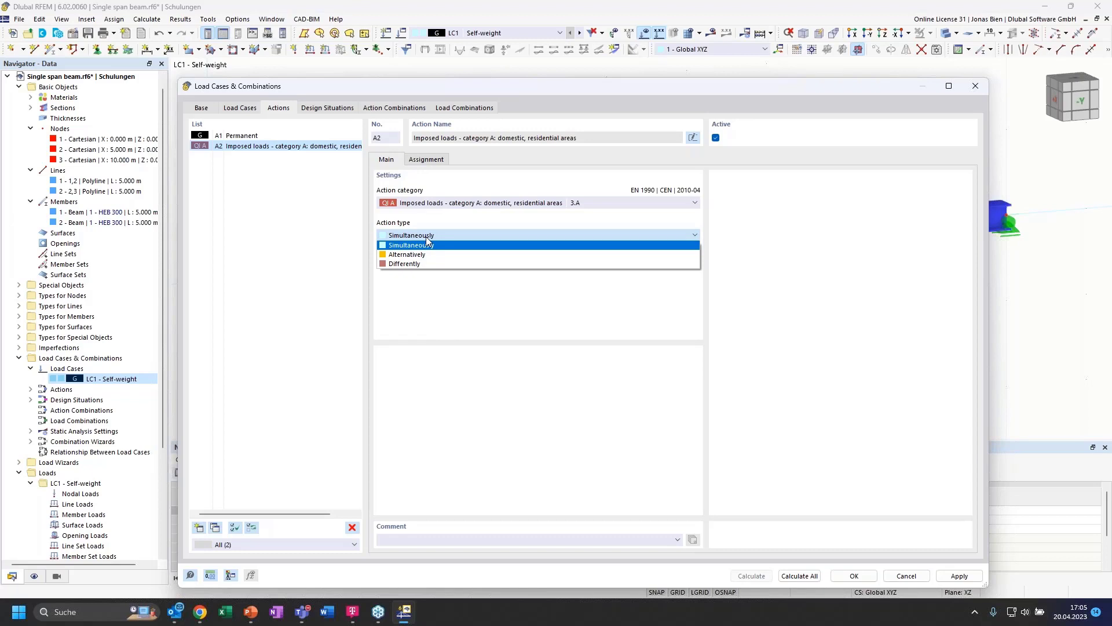
pyautogui.click(426, 236)
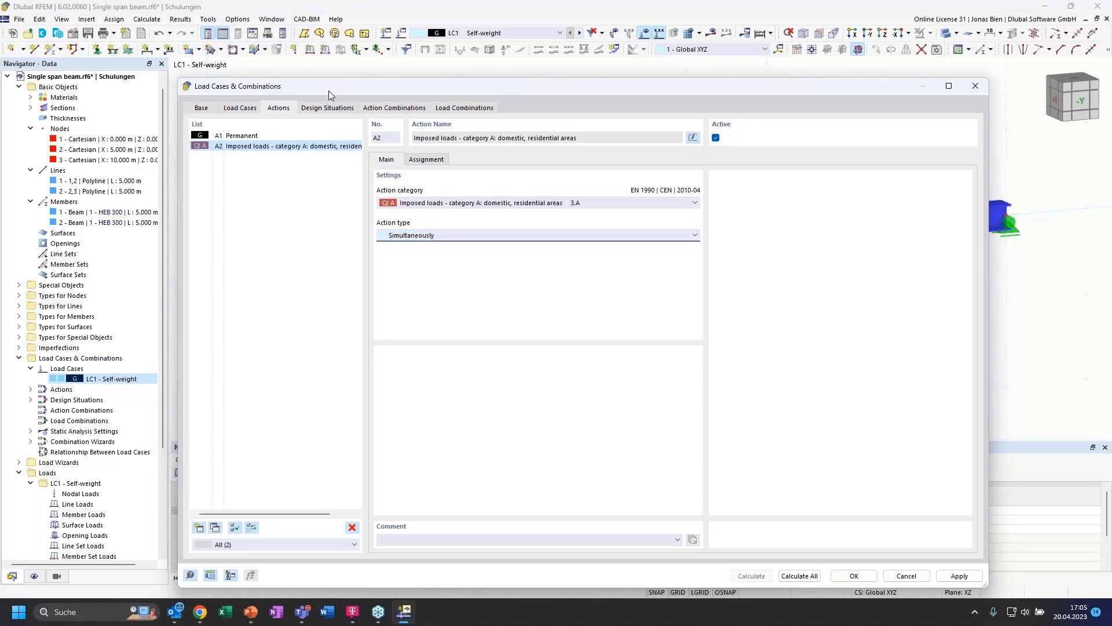
# Step: Examine the combination rule information for the ULS (STR/GEO) - Permanent and transient - Eq. 6.10 design situation
pyautogui.click(341, 112)
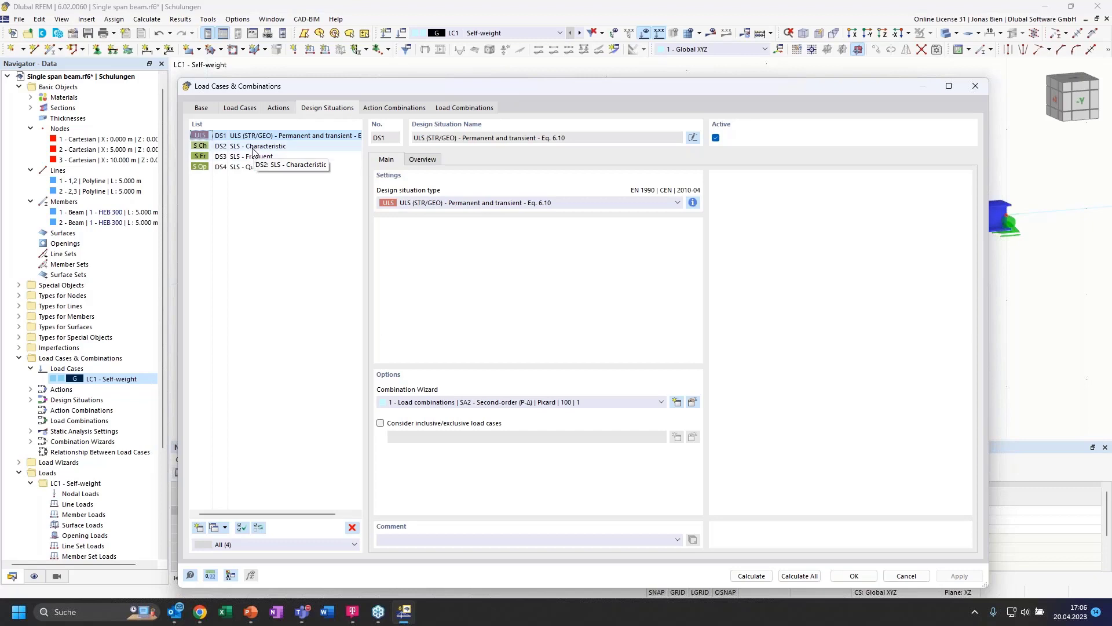
pyautogui.click(698, 202)
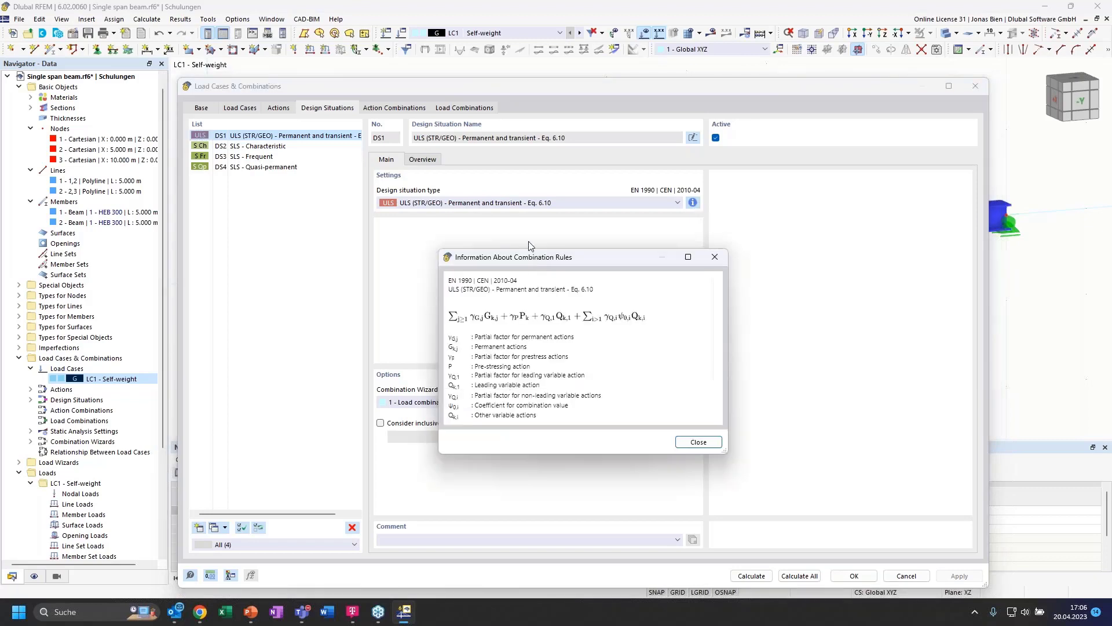
pyautogui.moveTo(528, 258); pyautogui.dragTo(478, 196)
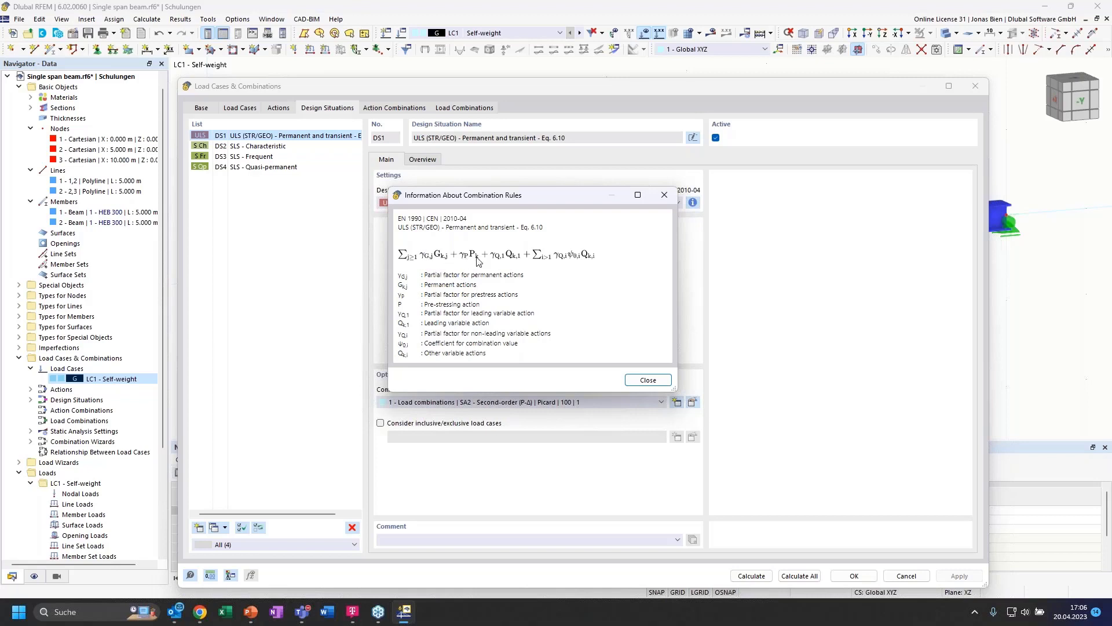
pyautogui.click(646, 380)
# Step: Delete the SLS Characteristic, Frequent and Quasi-permanent design situations
pyautogui.click(290, 147)
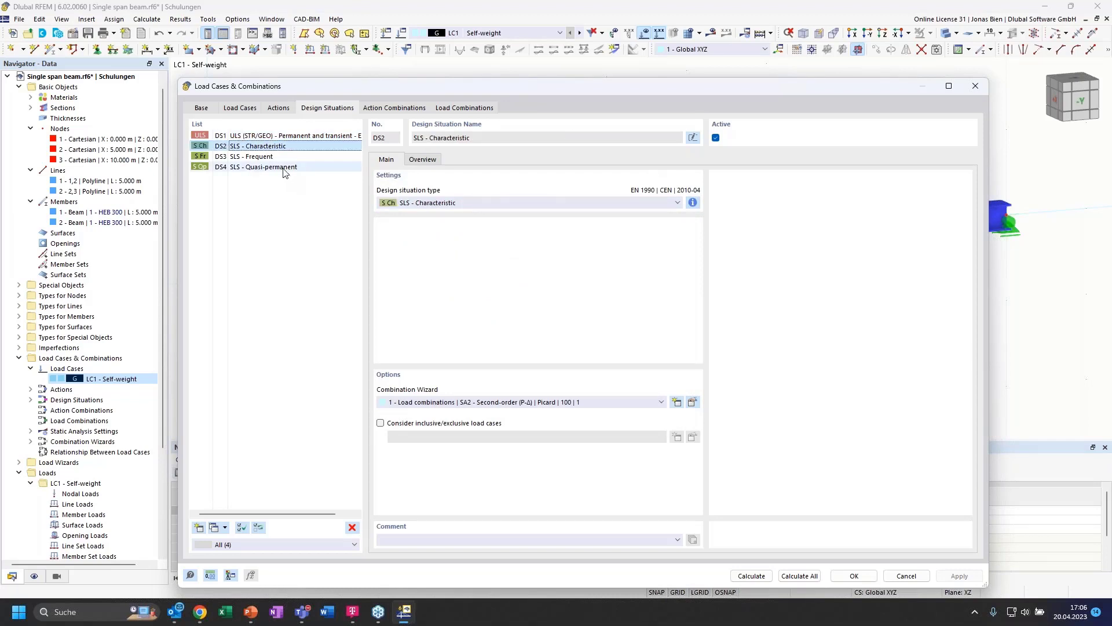
pyautogui.keyDown('shift'); pyautogui.click(283, 168); pyautogui.keyUp('shift')
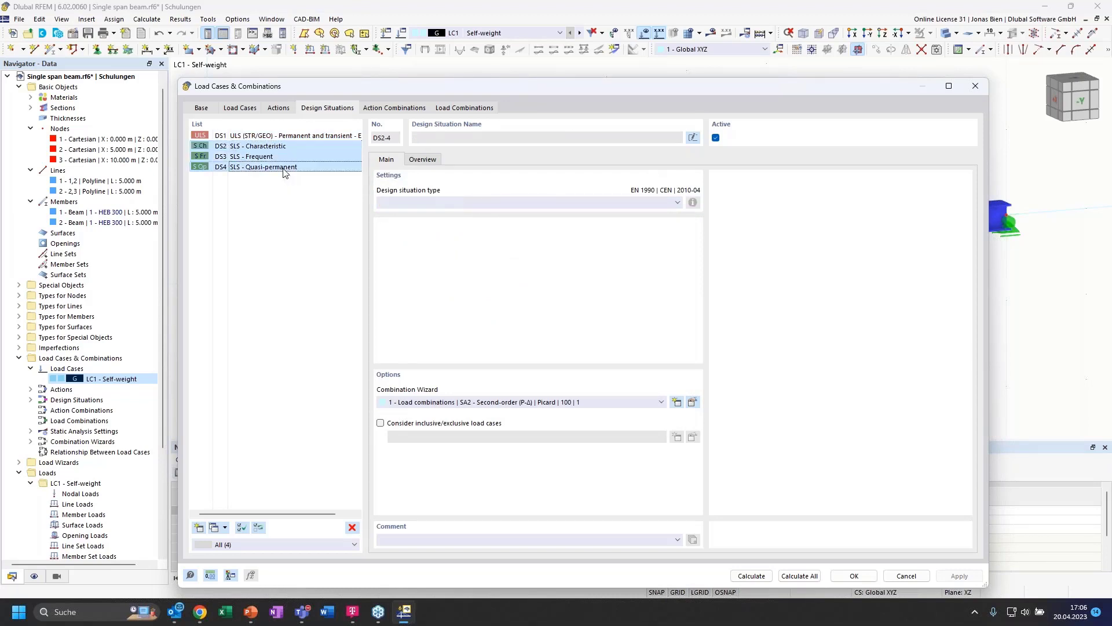
pyautogui.click(352, 527)
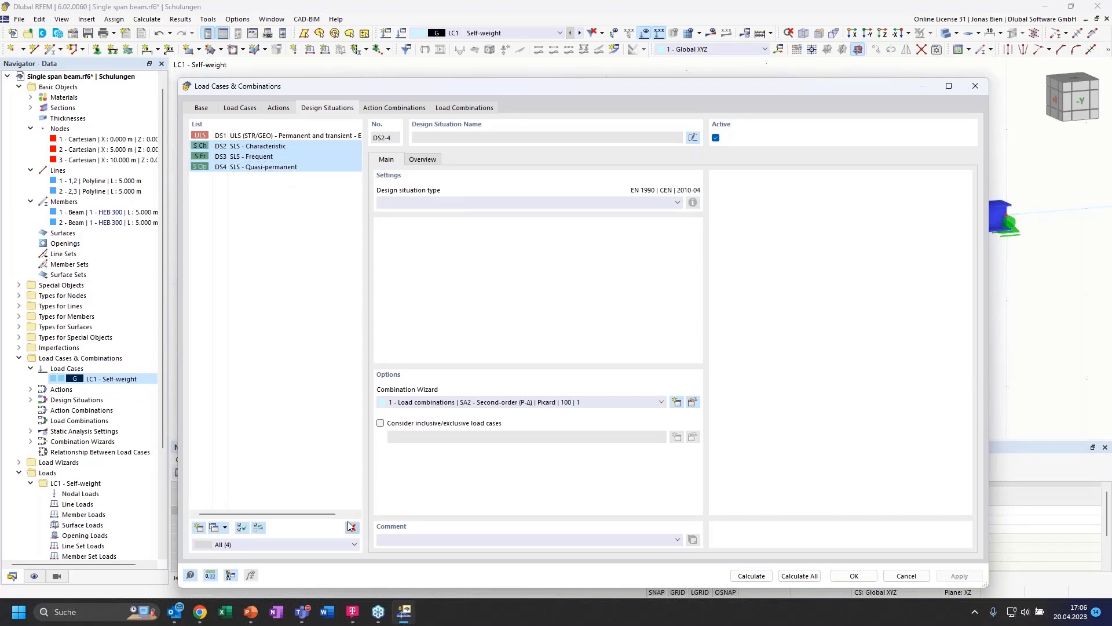
pyautogui.click(566, 347)
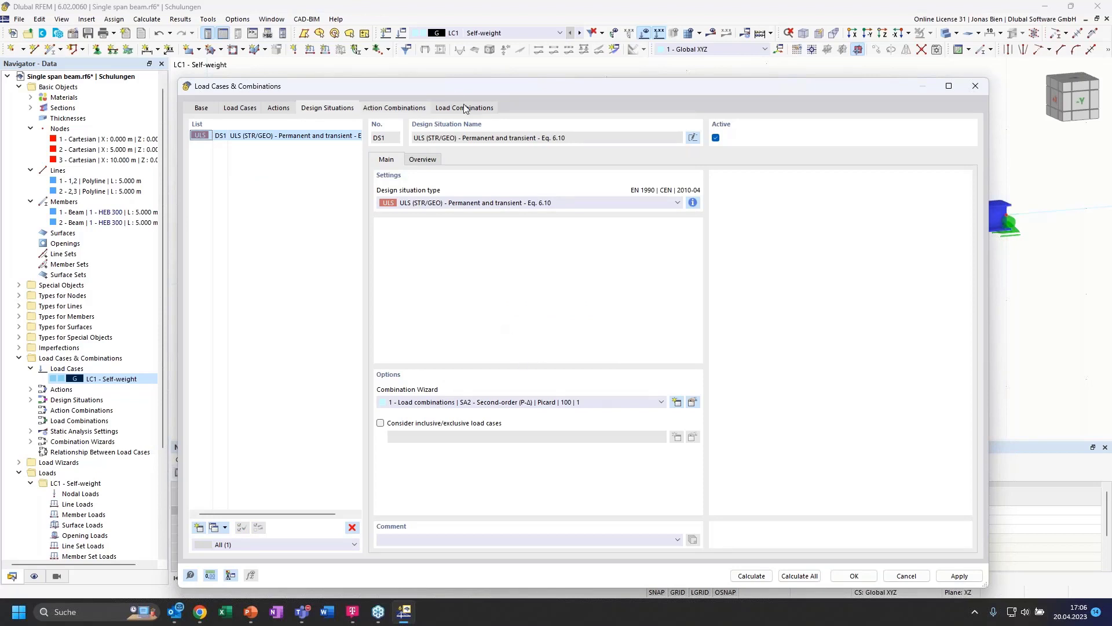
# Step: Review the generated action combinations and load combinations, and accept the load cases and combinations setup
pyautogui.click(398, 108)
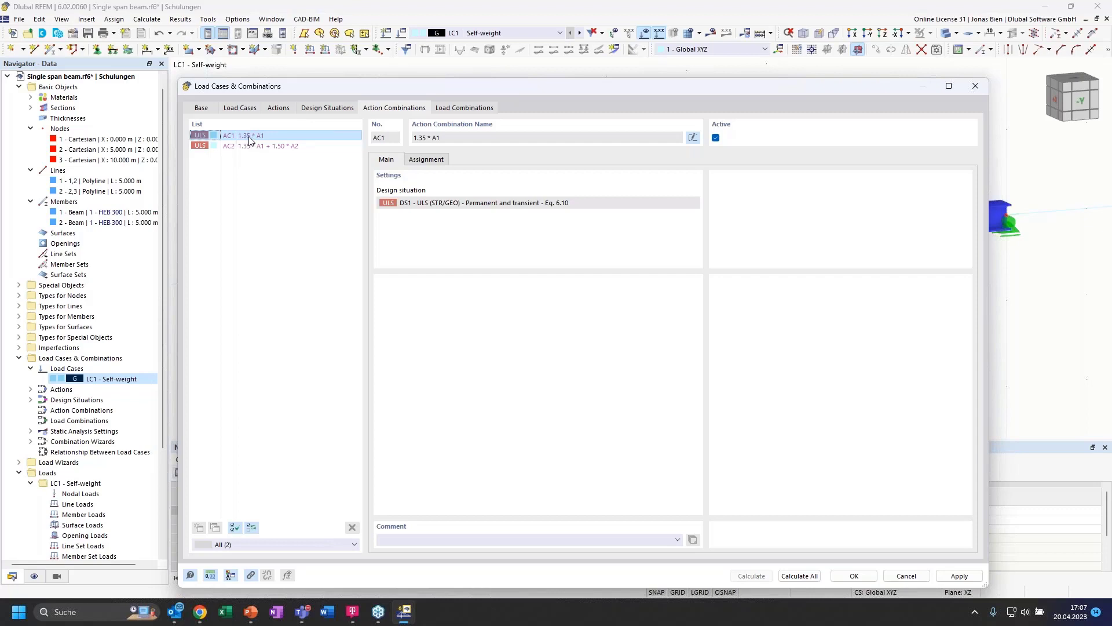
pyautogui.click(296, 147)
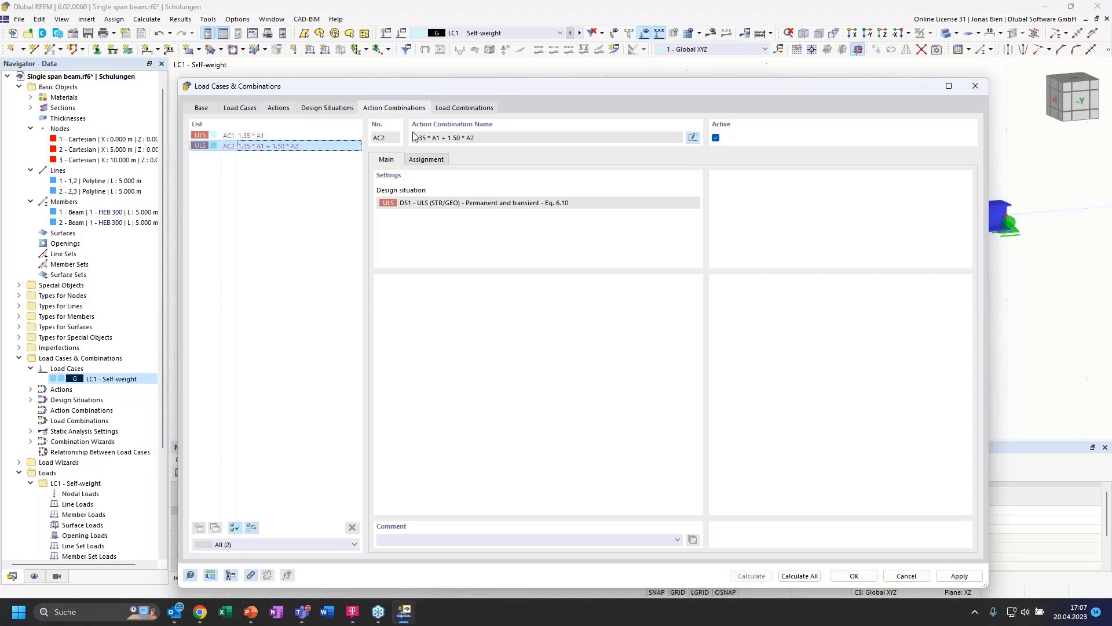
pyautogui.click(456, 109)
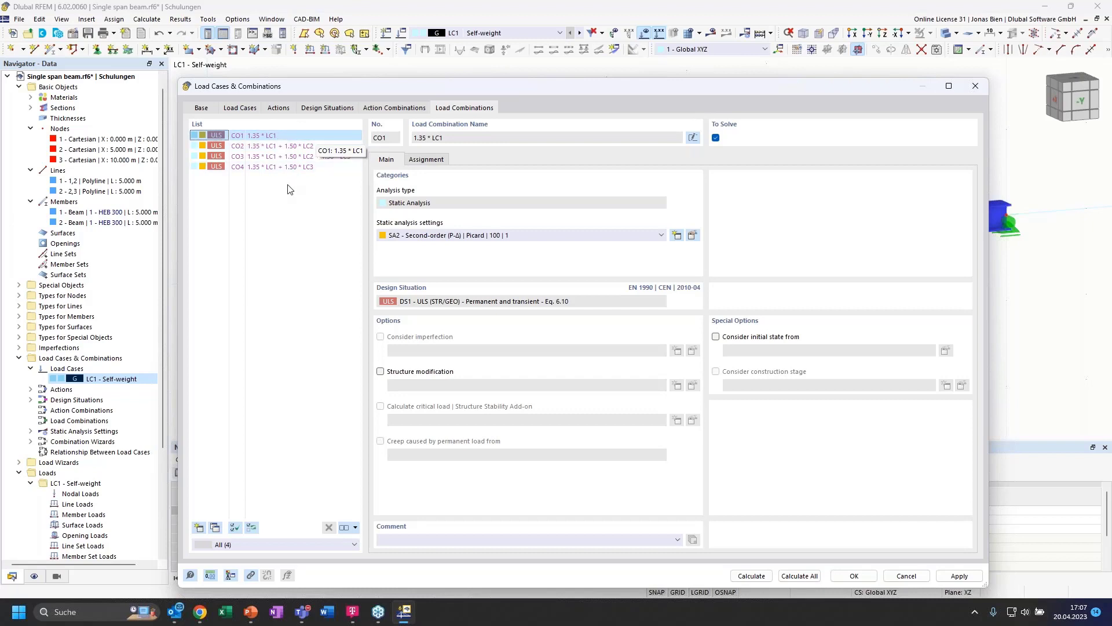
pyautogui.click(283, 148)
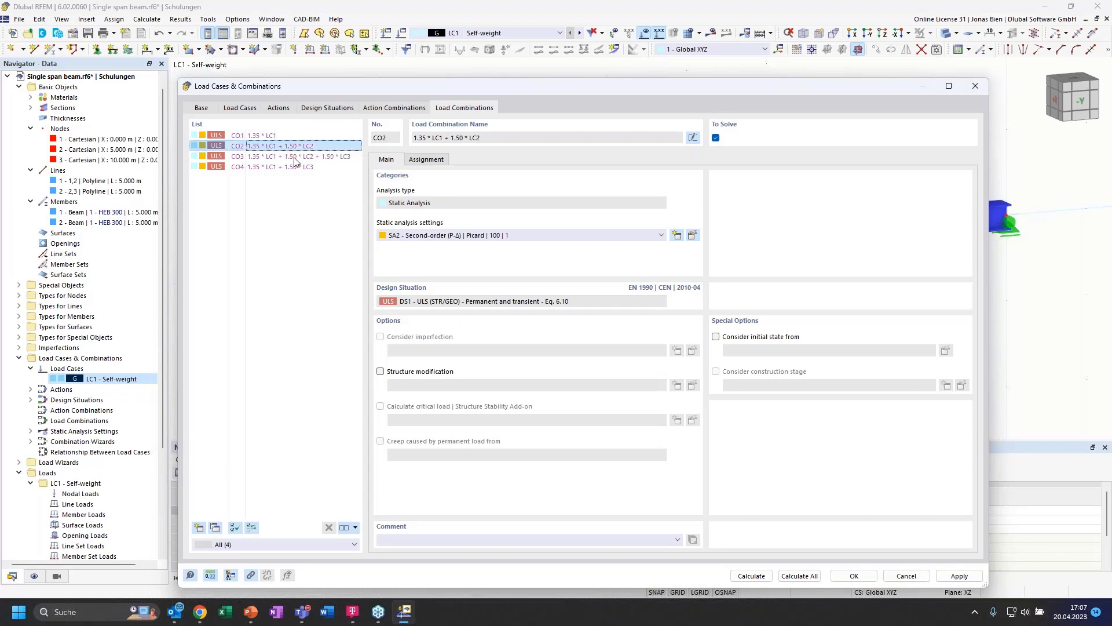
pyautogui.click(297, 158)
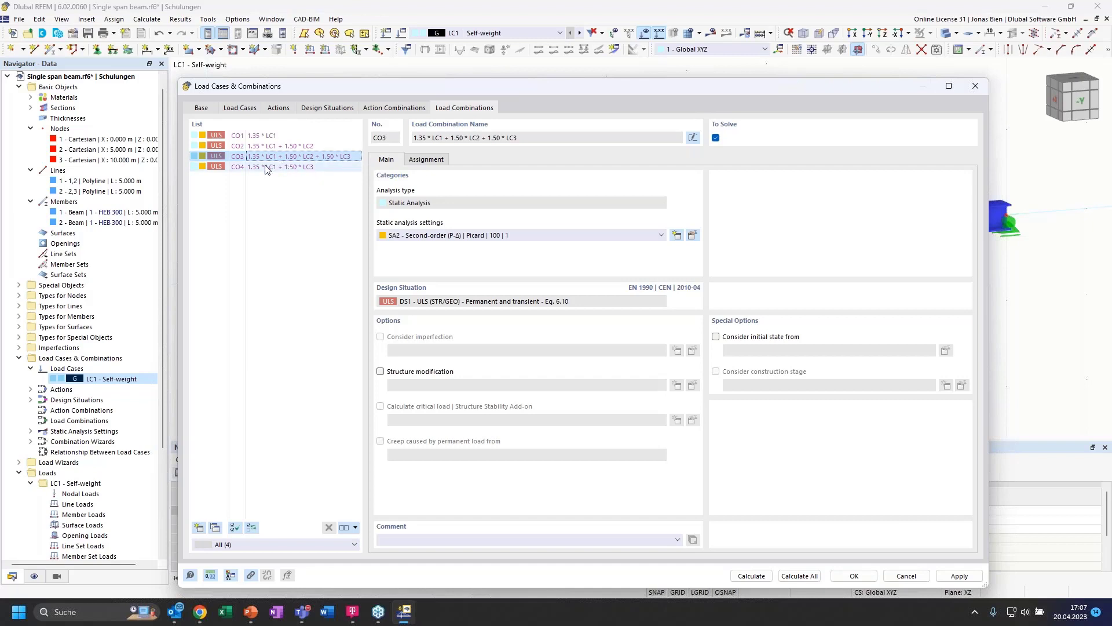
pyautogui.click(290, 167)
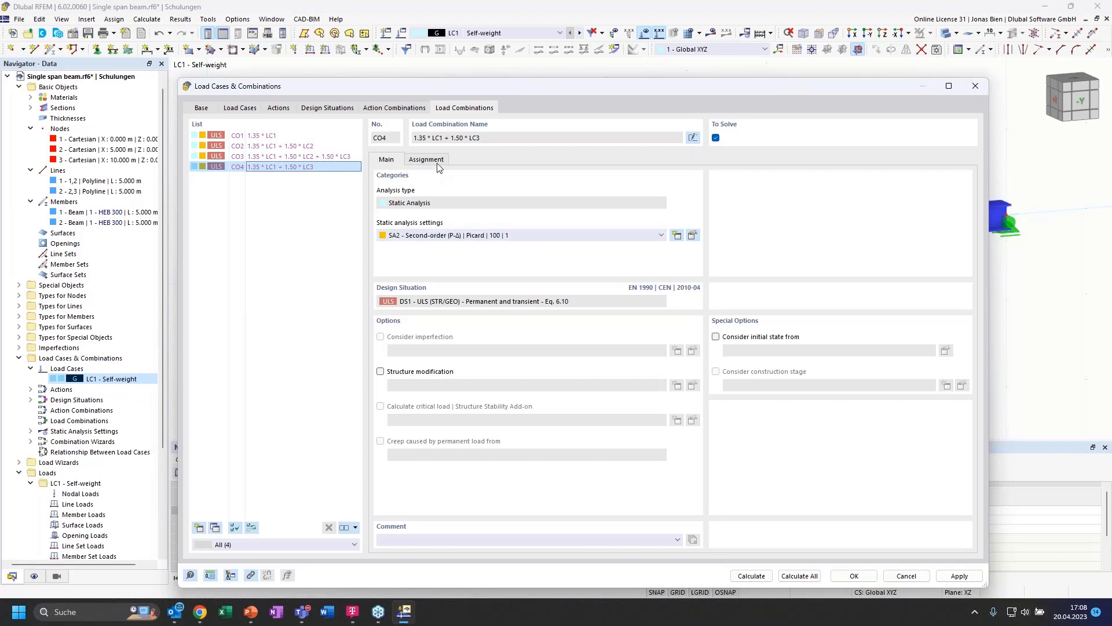
pyautogui.click(854, 576)
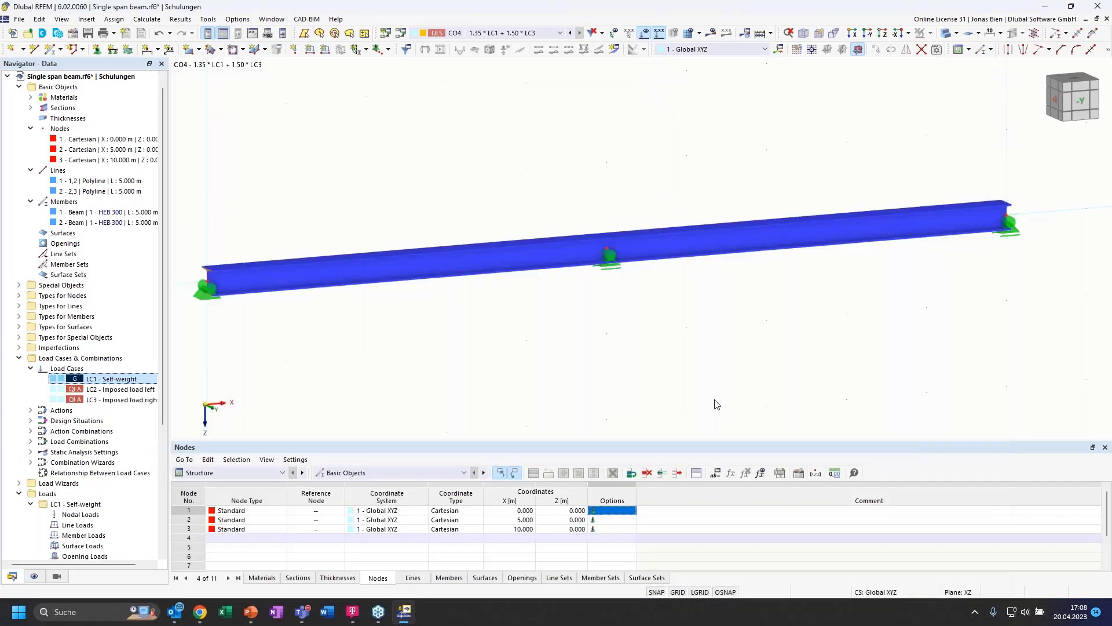
# Step: Switch between the self-weight and imposed load cases, leaving LC1 - Self-weight active
pyautogui.click(99, 392)
pyautogui.click(106, 400)
pyautogui.click(106, 391)
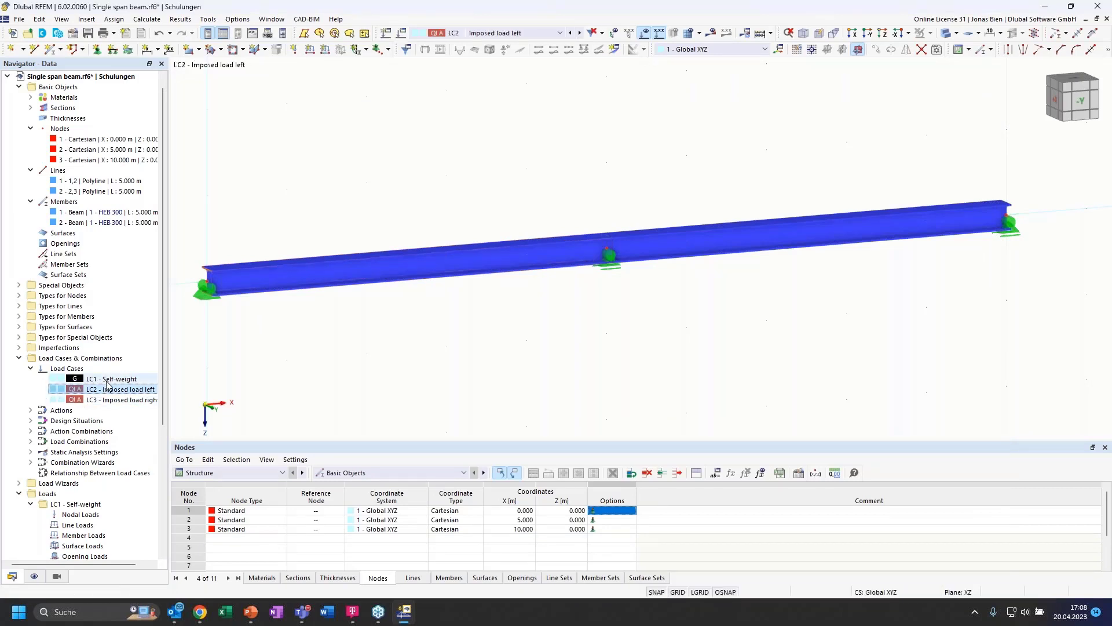
pyautogui.click(107, 381)
pyautogui.click(108, 392)
pyautogui.click(113, 382)
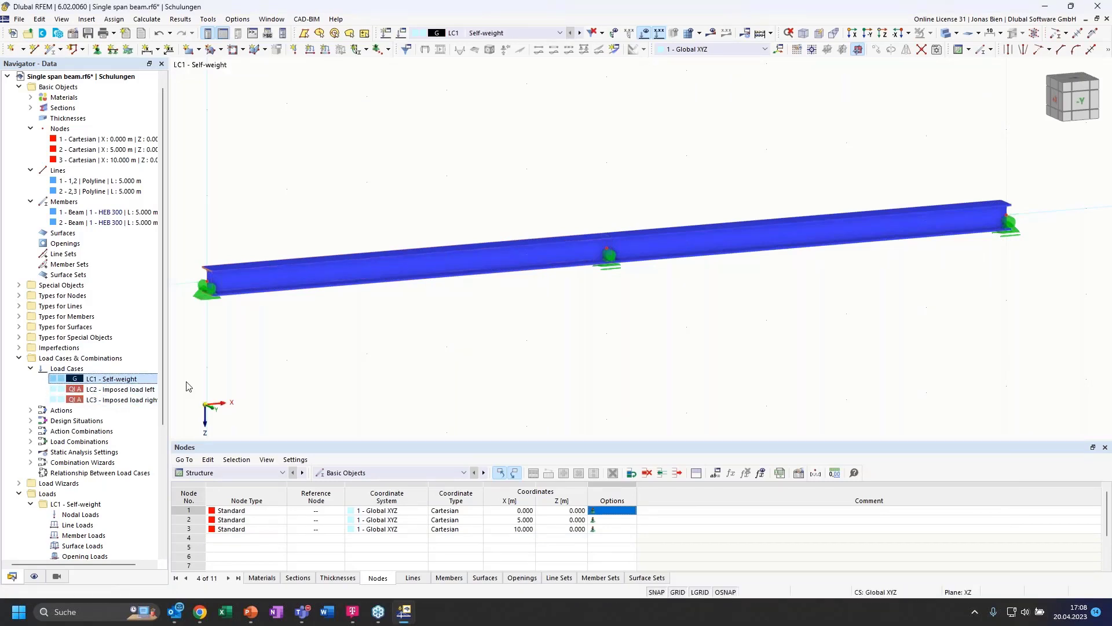
pyautogui.keyDown('ctrl'); pyautogui.moveTo(769, 307); pyautogui.dragTo(714, 328, button='middle'); pyautogui.keyUp('ctrl')
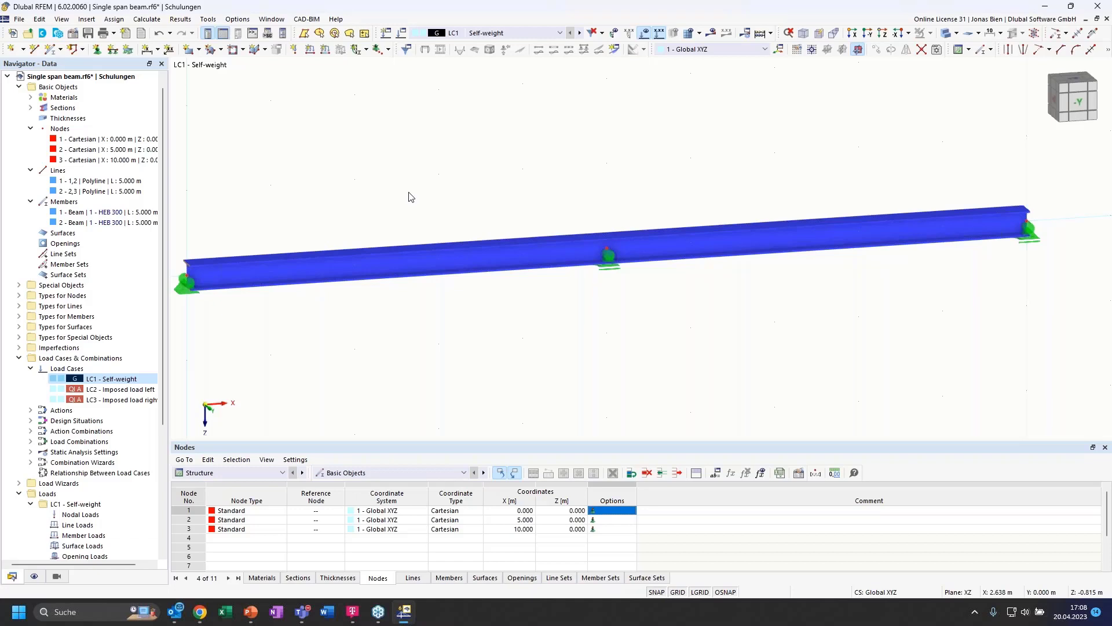
# Step: Apply a uniform 2.5 kN/m member load in the global Z direction to members 1 and 2 in LC1 - Self-weight
pyautogui.click(324, 50)
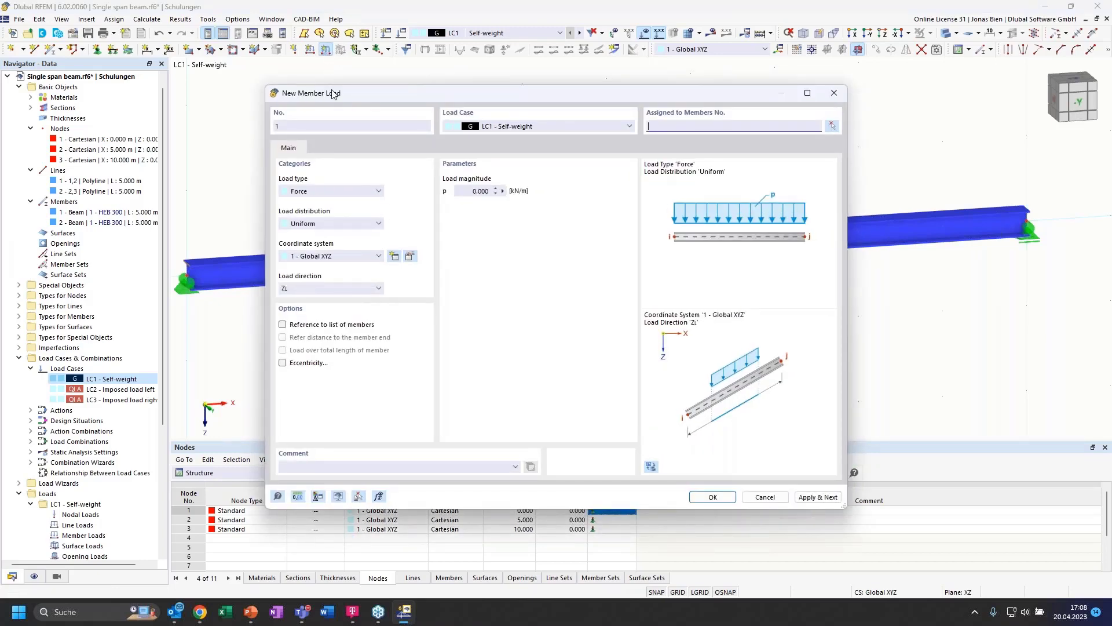
pyautogui.moveTo(337, 96); pyautogui.dragTo(336, 91)
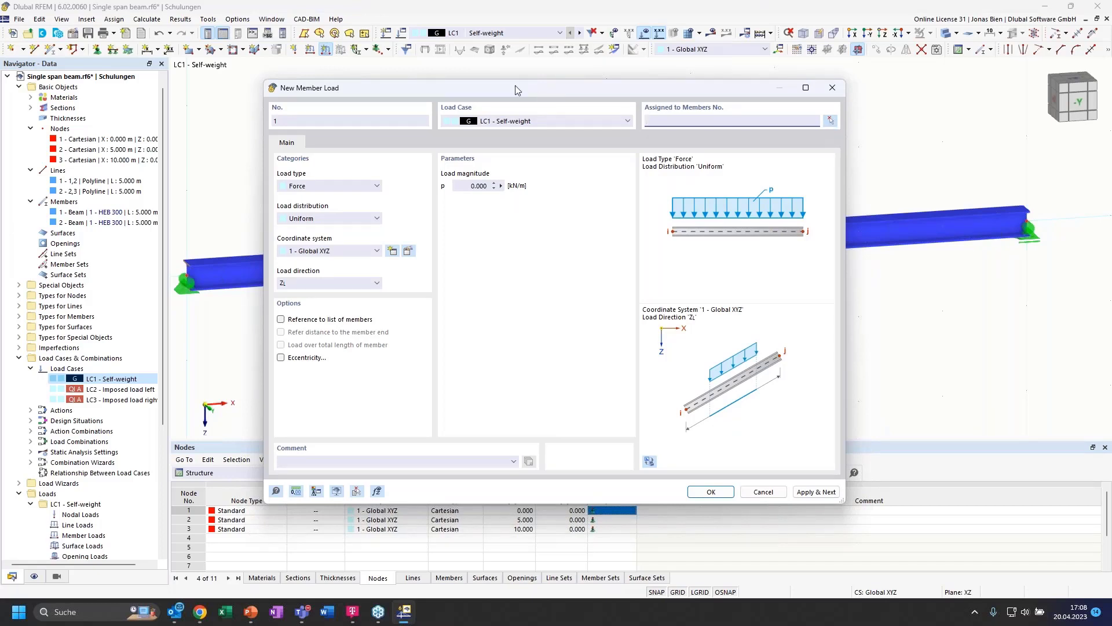
pyautogui.click(830, 121)
pyautogui.moveTo(775, 249); pyautogui.dragTo(575, 305)
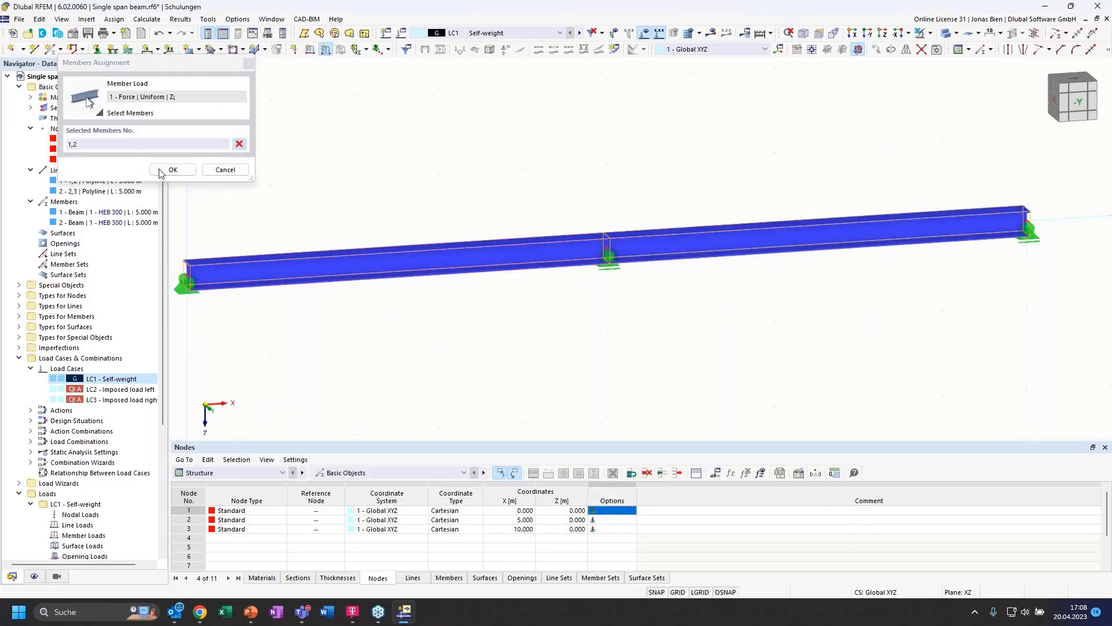
pyautogui.click(169, 169)
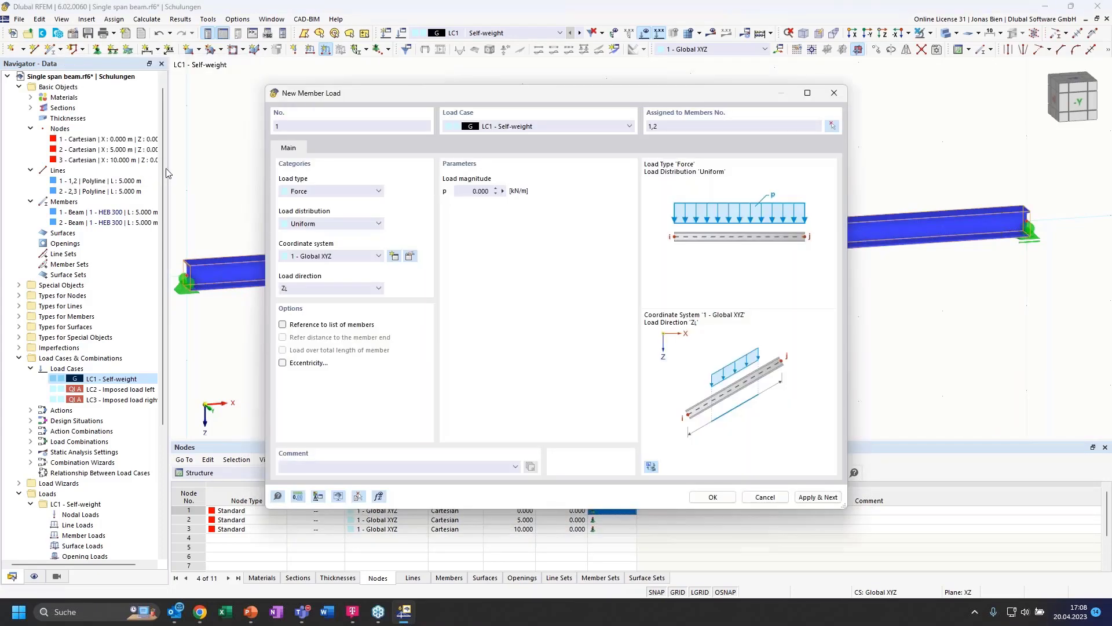
pyautogui.click(465, 189)
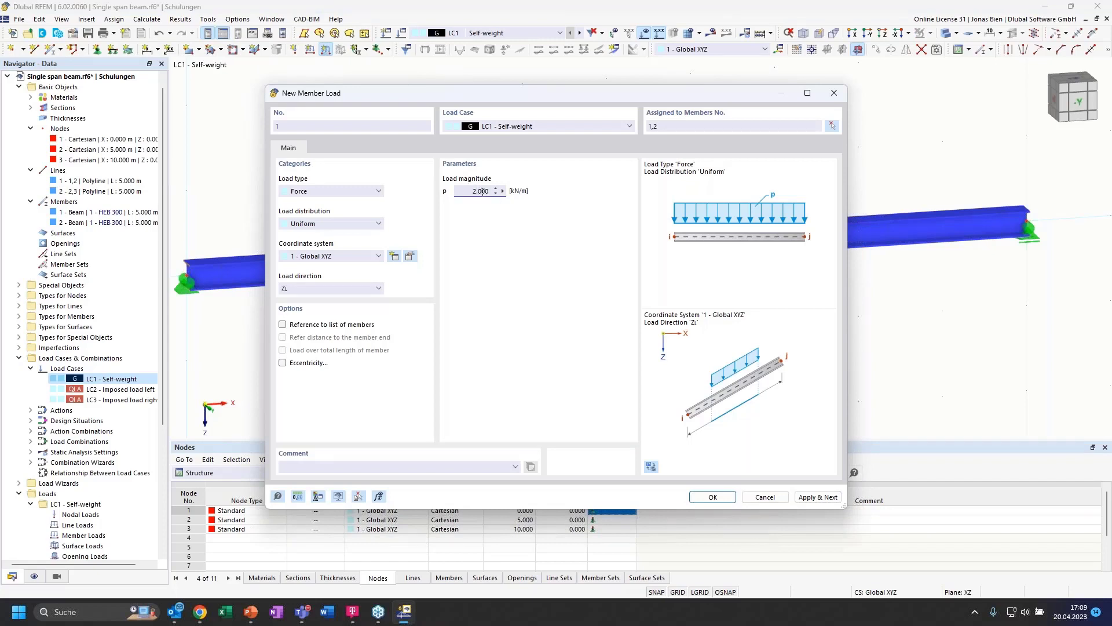
pyautogui.write('2.5')
pyautogui.click(718, 496)
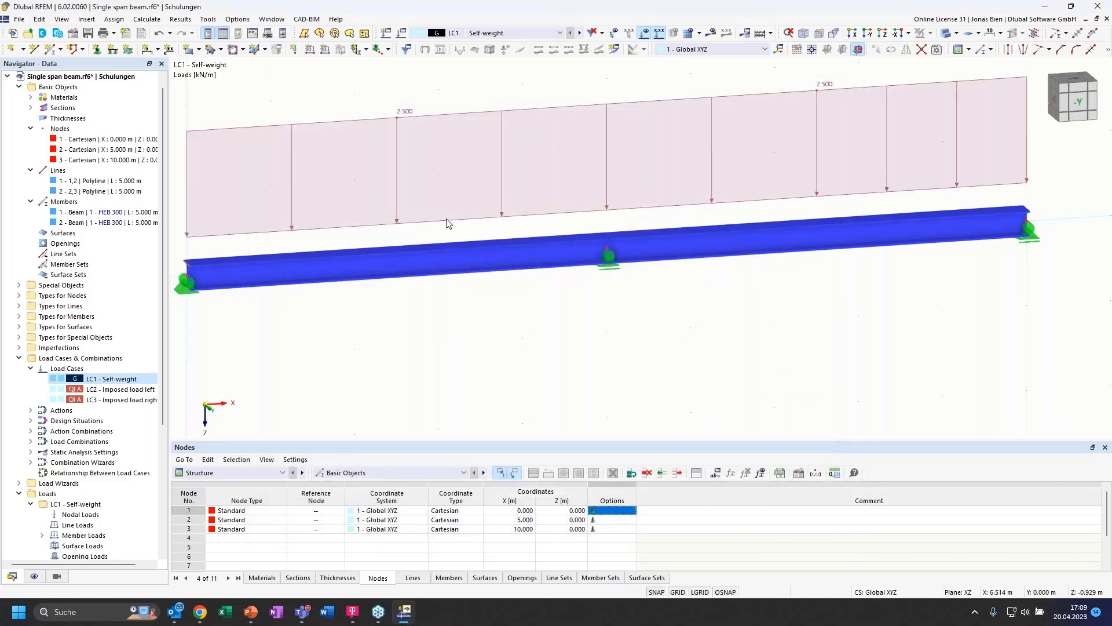
pyautogui.scroll(-1, 497, 171)
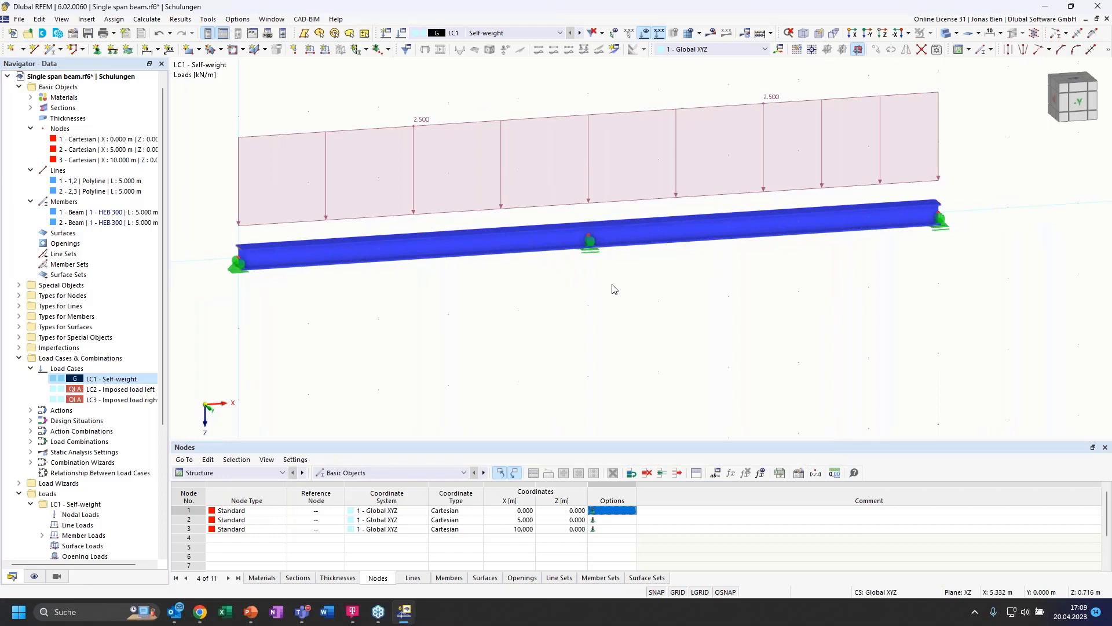
# Step: Apply a uniform 5 kN/m member load to member 1 in LC2 - Imposed load left
pyautogui.click(325, 50)
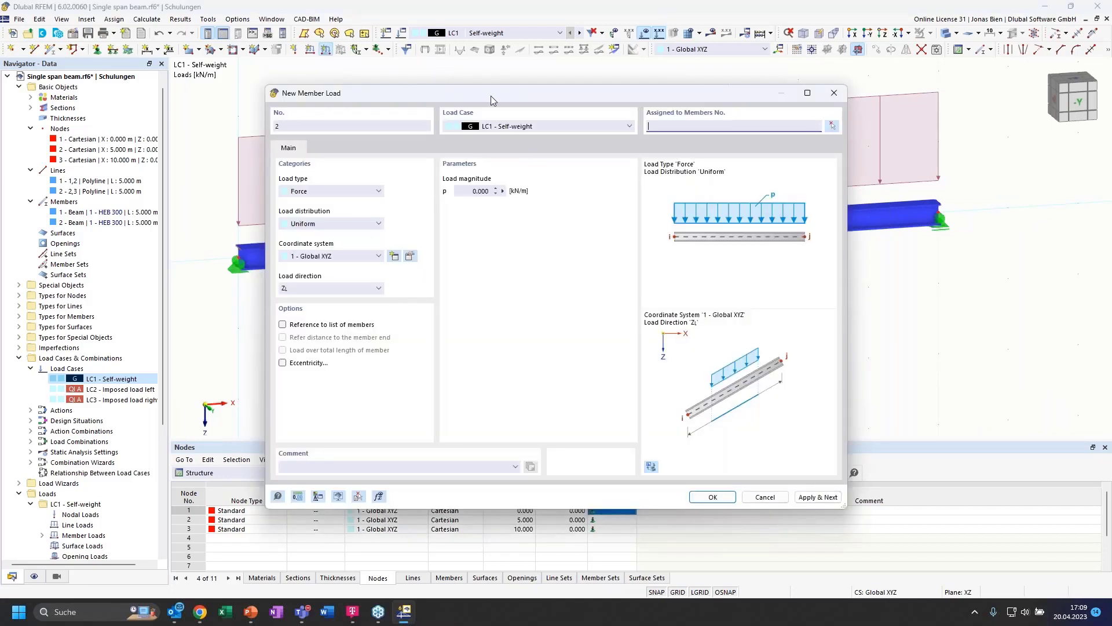
pyautogui.moveTo(485, 98); pyautogui.dragTo(512, 149)
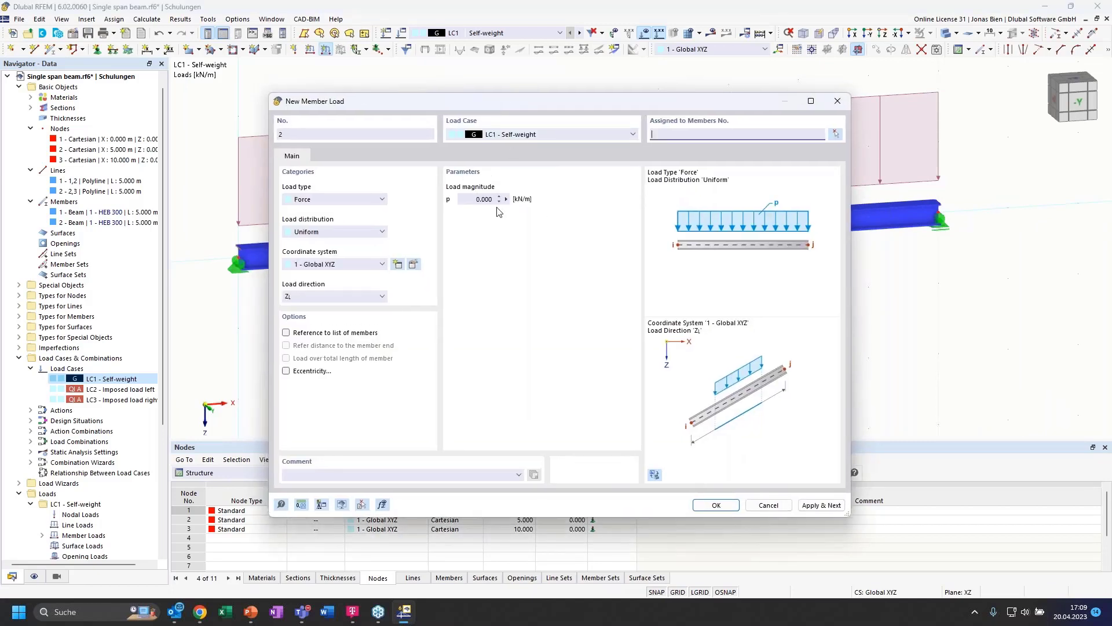
pyautogui.click(568, 133)
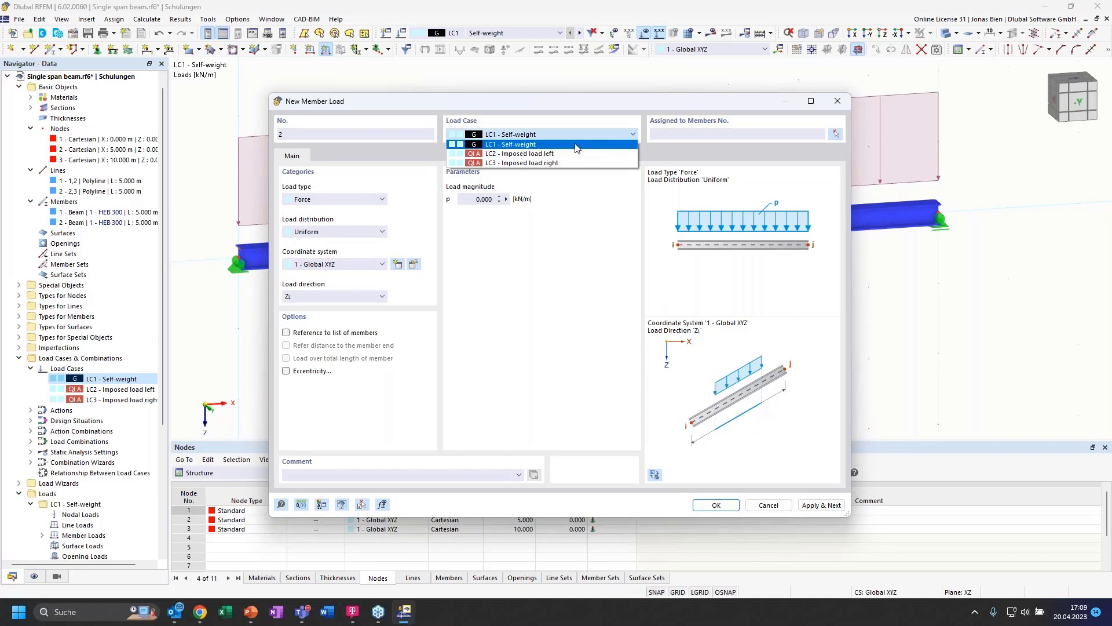
pyautogui.click(512, 155)
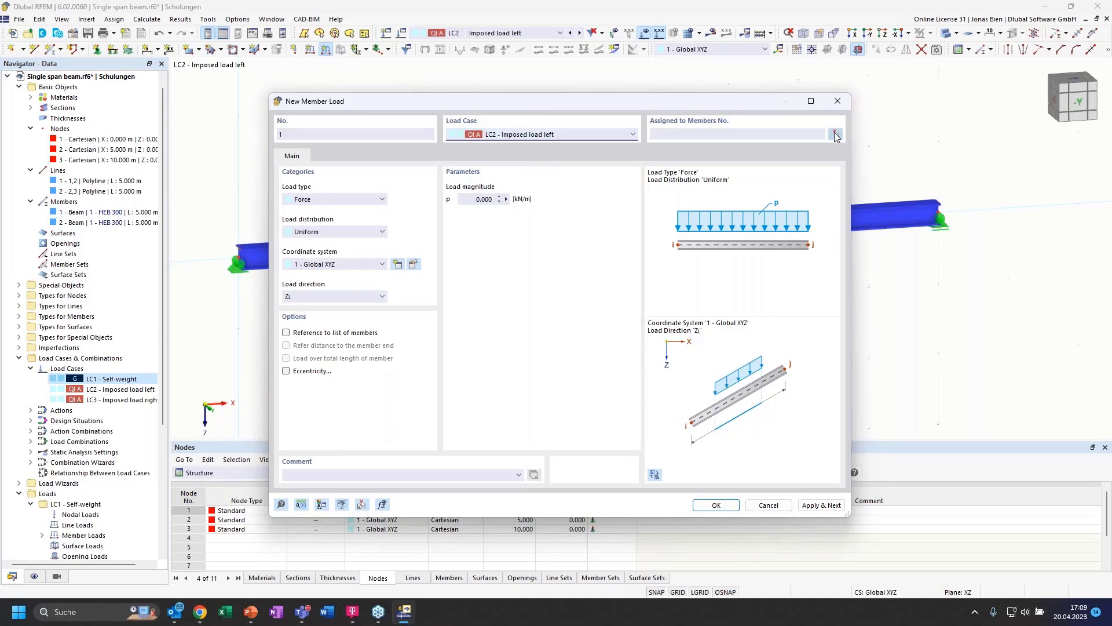
pyautogui.click(479, 199)
pyautogui.click(836, 134)
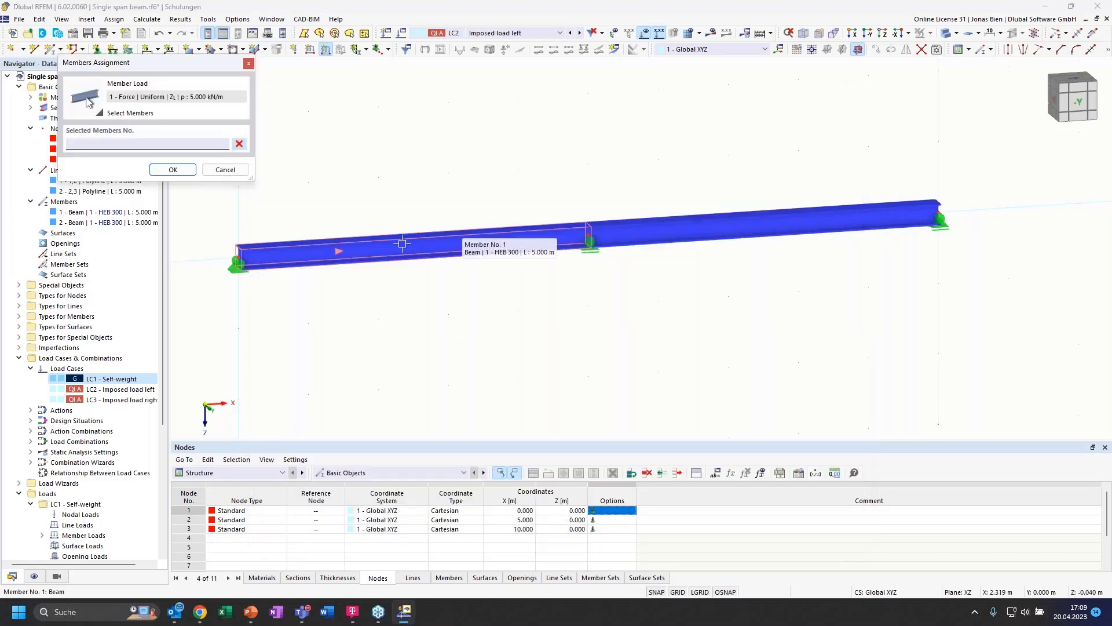
pyautogui.click(402, 244)
pyautogui.click(173, 169)
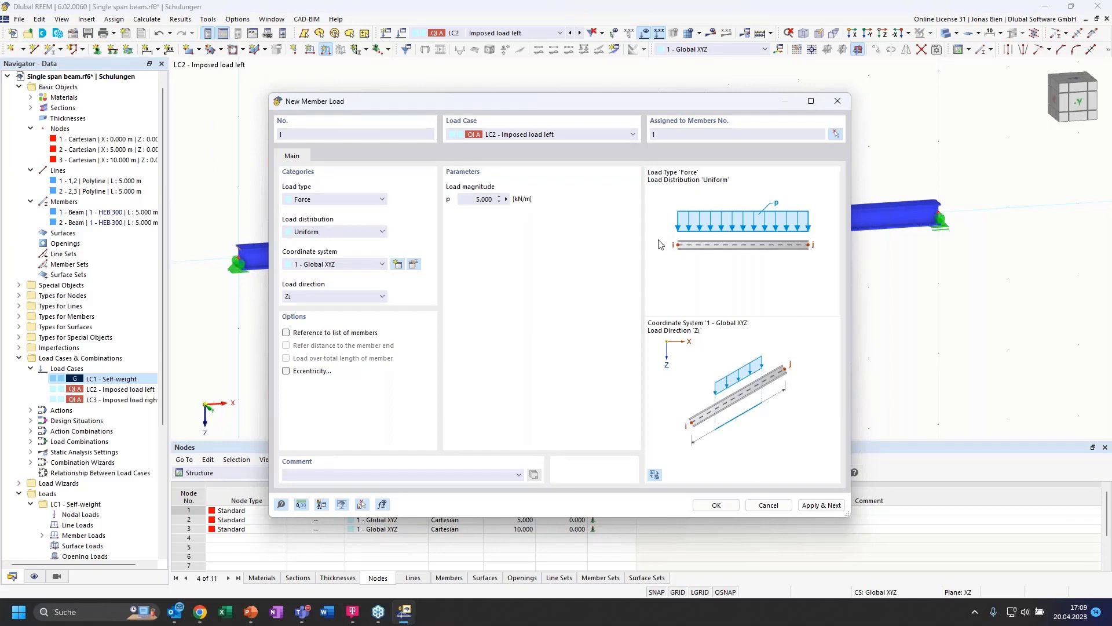
pyautogui.click(824, 505)
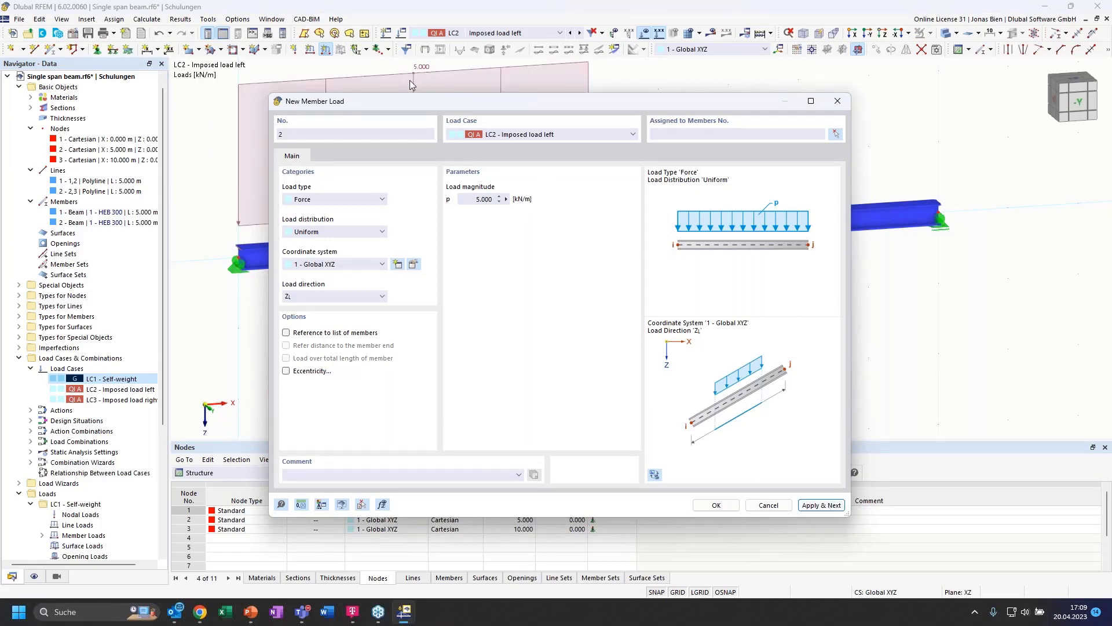
# Step: Apply a uniform 5 kN/m member load to the second beam span in LC3 - Imposed load right
pyautogui.click(529, 135)
pyautogui.click(523, 163)
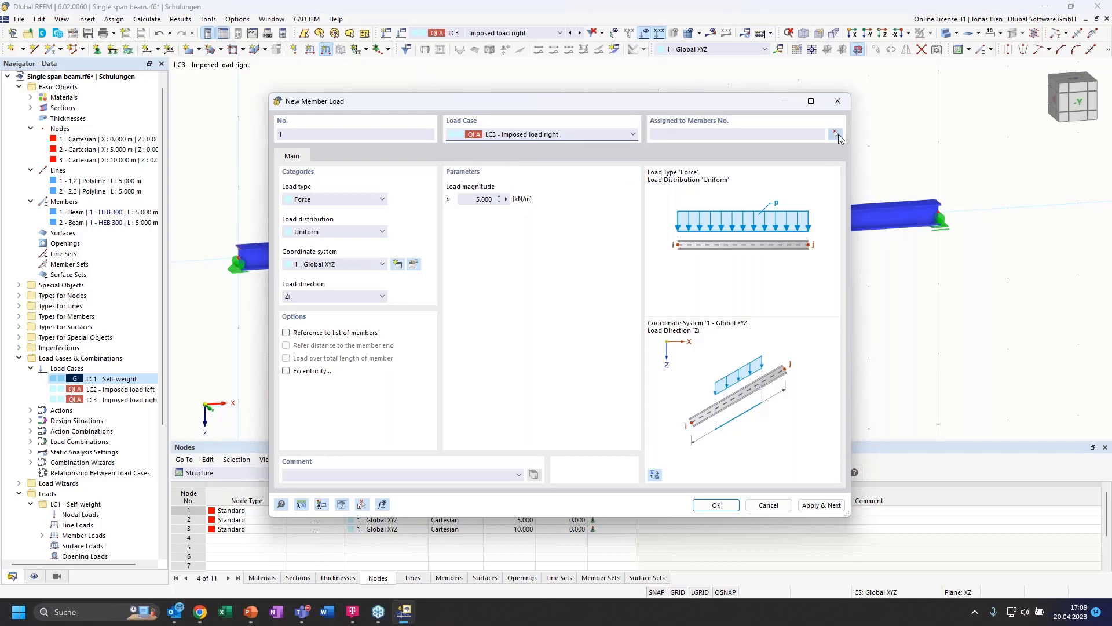
pyautogui.click(838, 138)
pyautogui.click(717, 505)
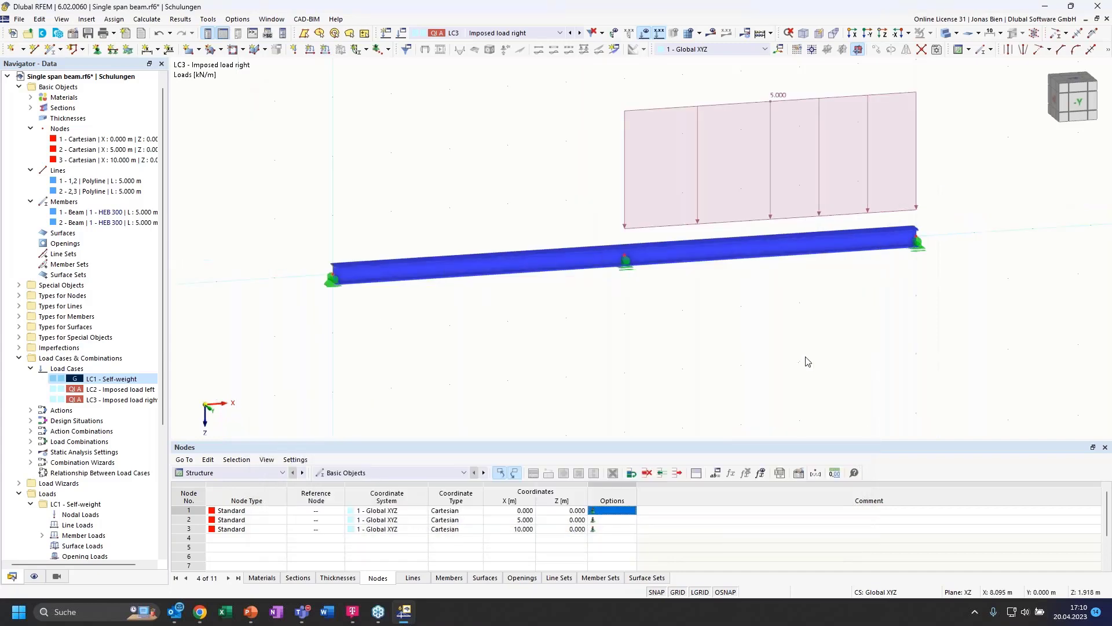
pyautogui.keyDown('ctrl'); pyautogui.moveTo(874, 351); pyautogui.dragTo(854, 351, button='middle'); pyautogui.keyUp('ctrl')
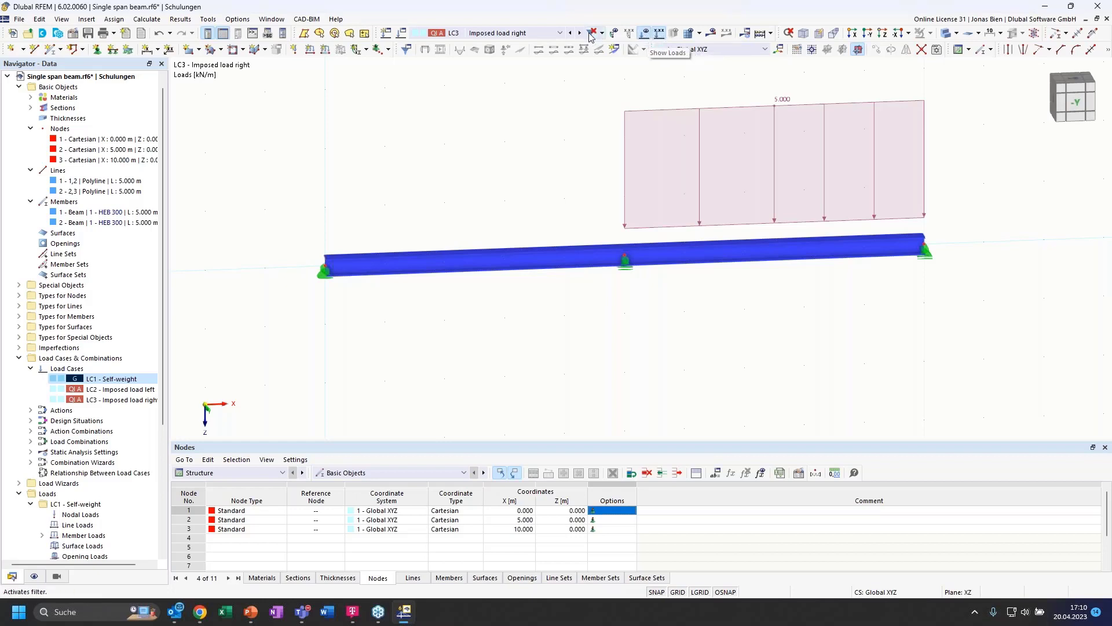
# Step: Review the member loads applied in the self-weight, imposed load left and imposed load right load cases
pyautogui.click(570, 34)
pyautogui.click(571, 34)
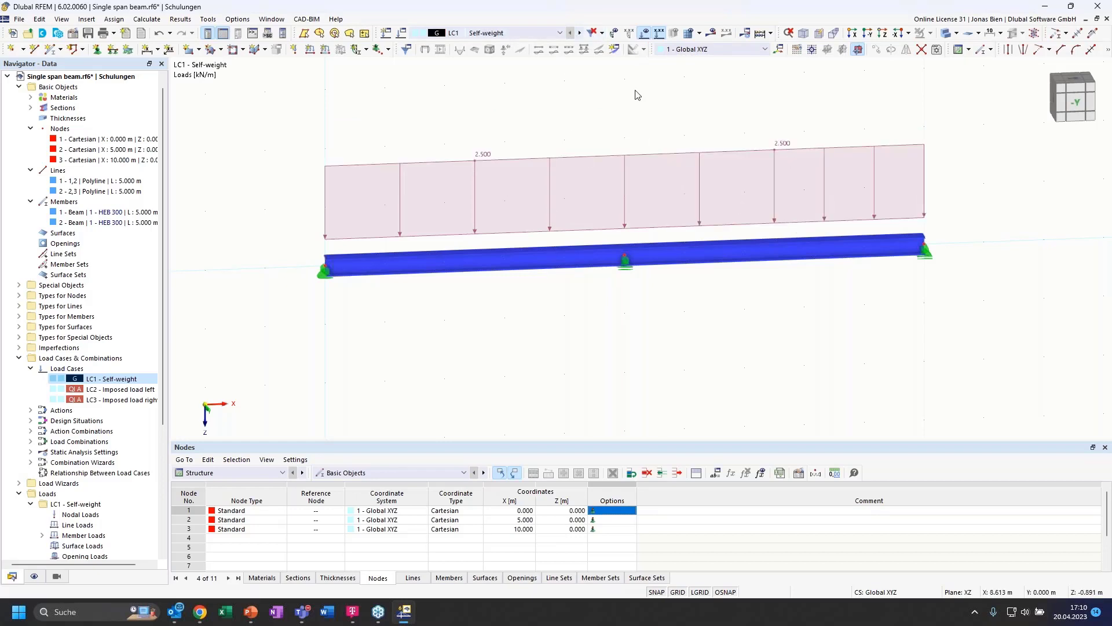
pyautogui.click(579, 33)
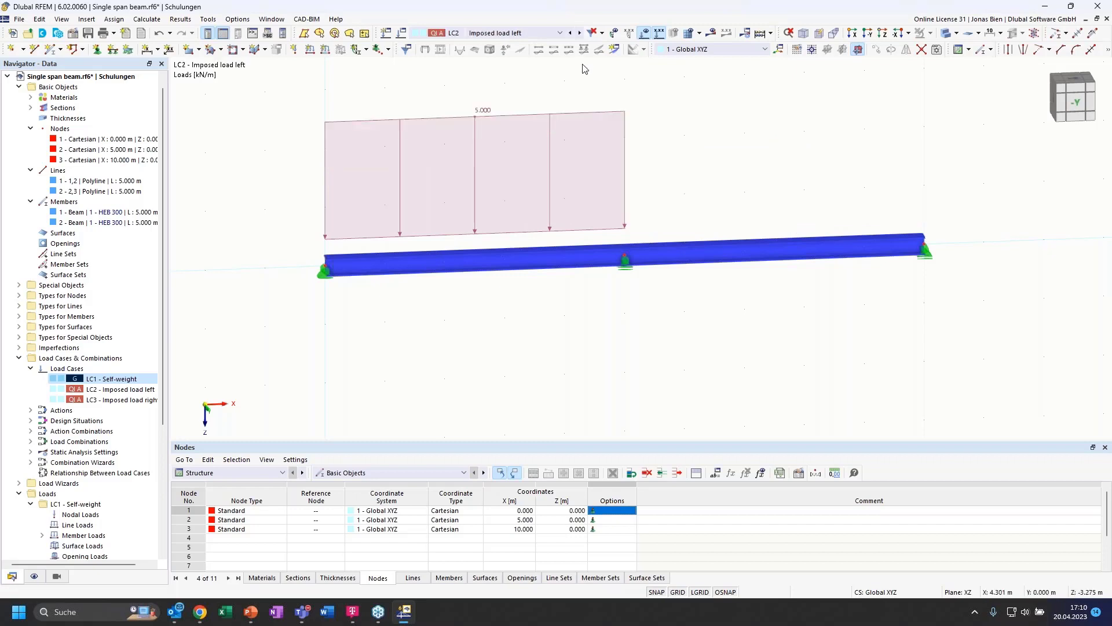
pyautogui.click(580, 33)
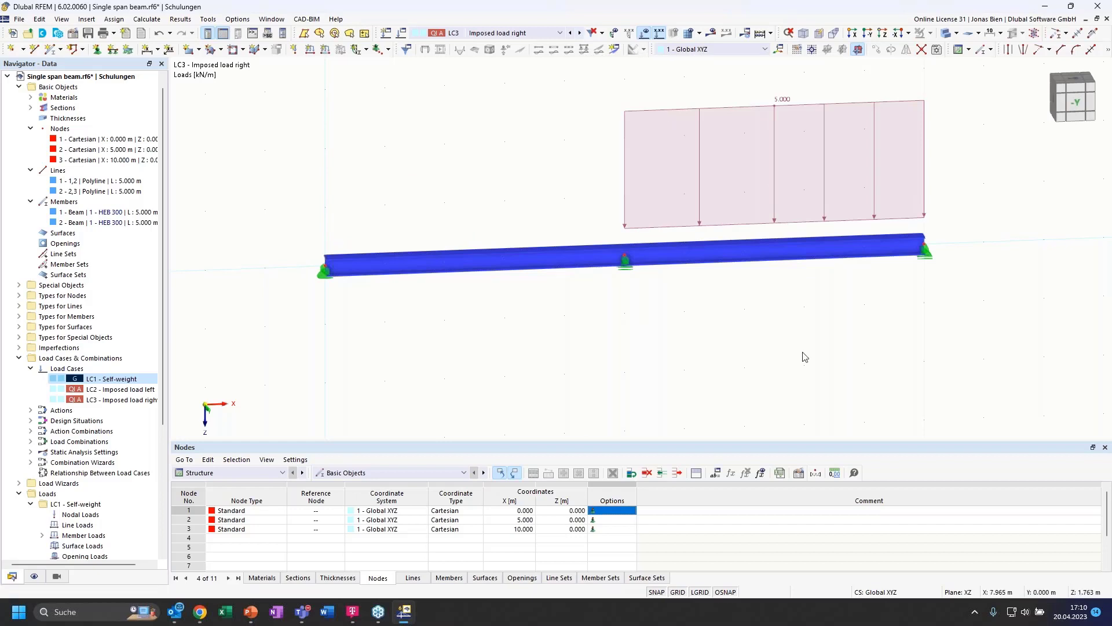
# Step: Calculate all load cases and load combinations of the two-span beam
pyautogui.click(1076, 102)
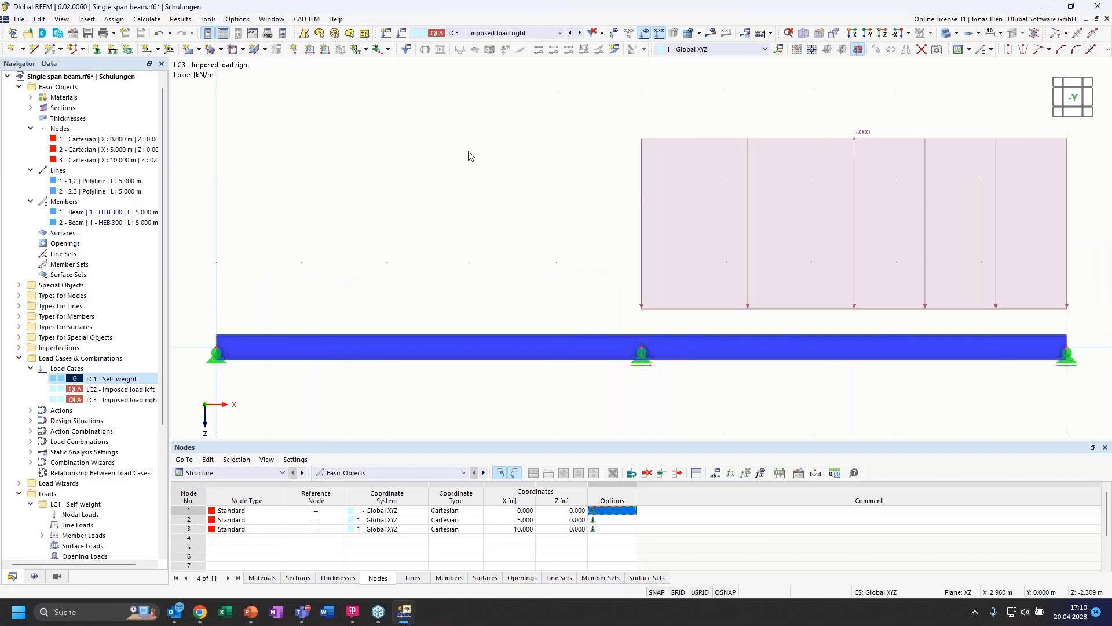
pyautogui.click(147, 19)
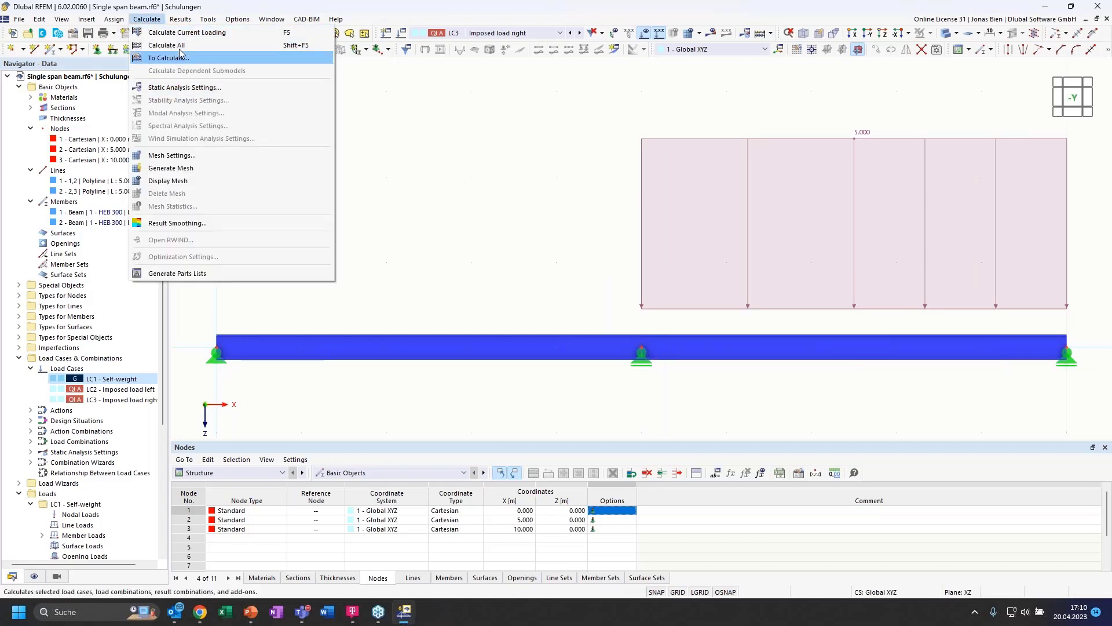
pyautogui.click(180, 50)
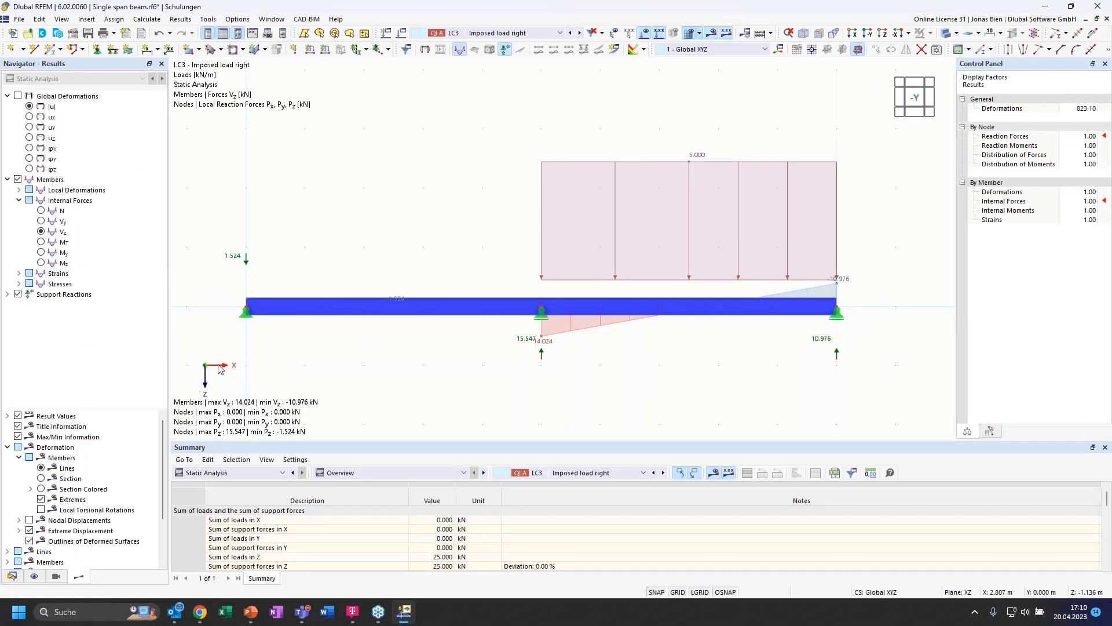
# Step: Display the member bending moments My for LC1 - Self-weight, with the beam shown as a line model
pyautogui.click(500, 33)
pyautogui.click(502, 43)
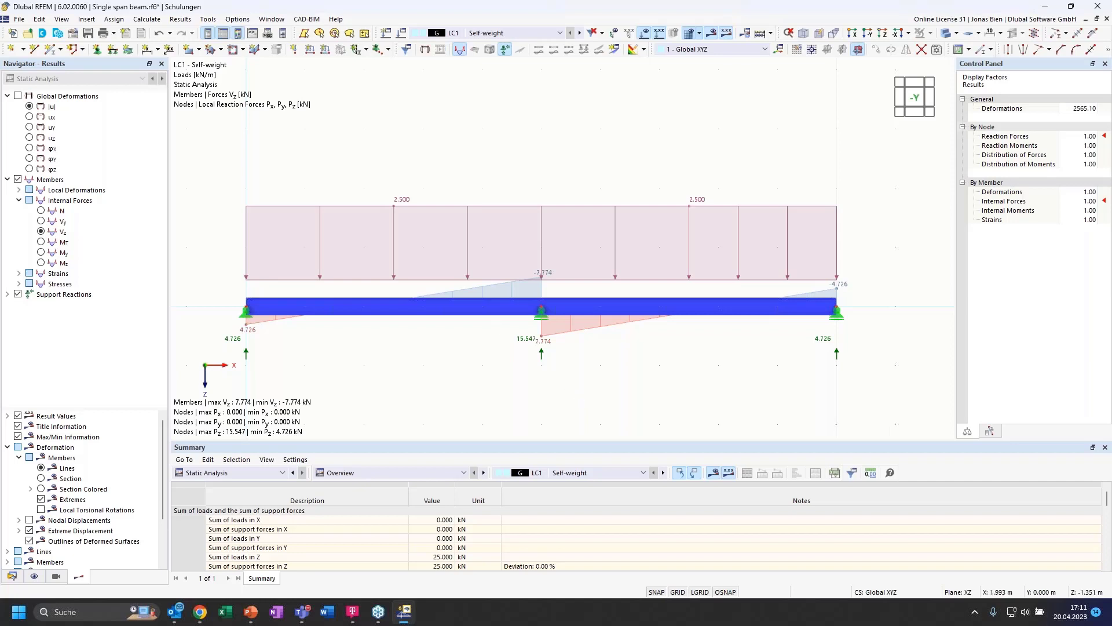
pyautogui.click(50, 254)
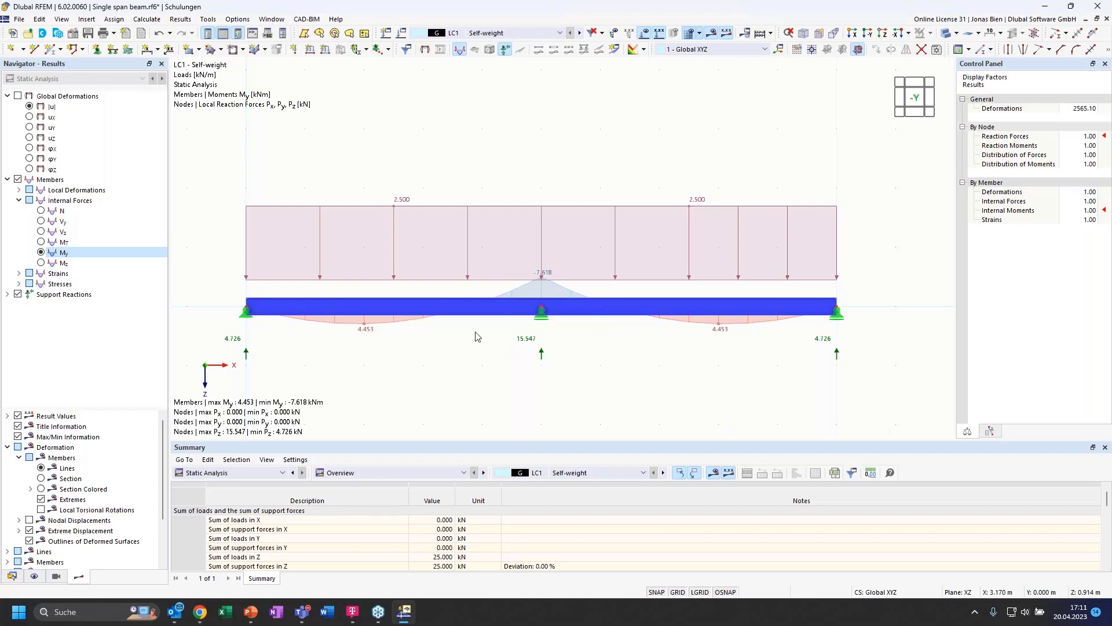
pyautogui.click(947, 35)
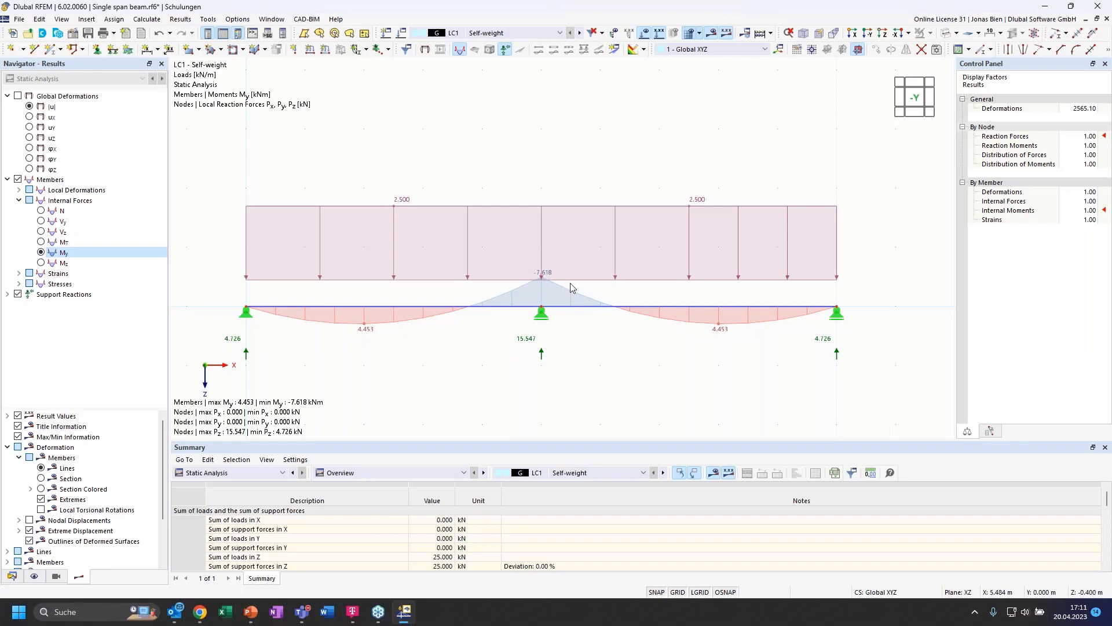
# Step: Examine the My diagrams for LC2 - Imposed load left, LC3 - Imposed load right and load combination CO1
pyautogui.click(581, 34)
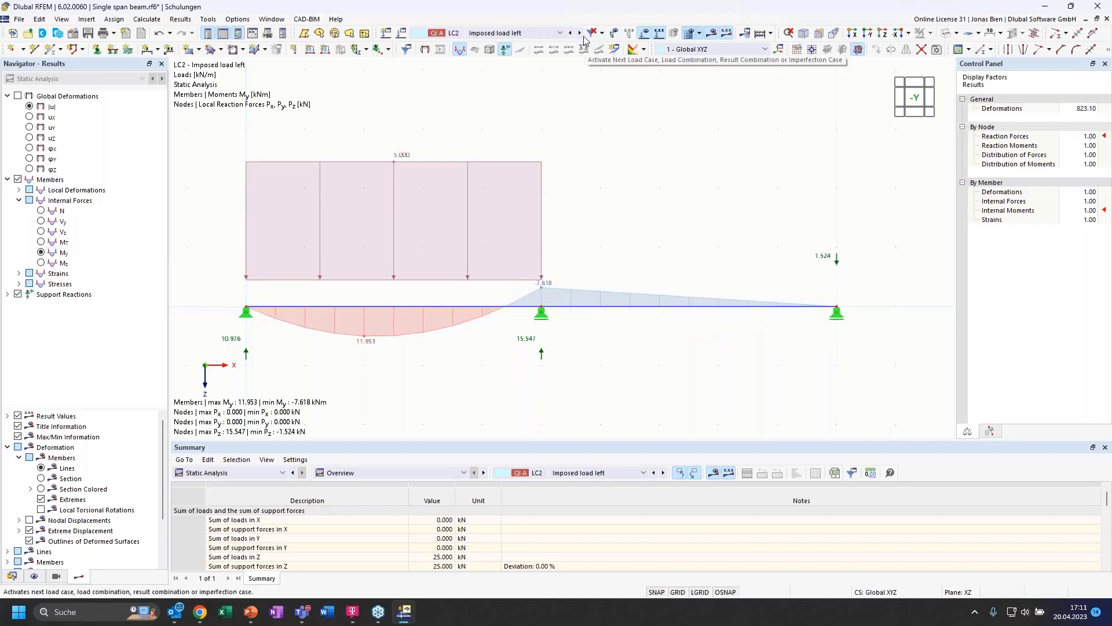
pyautogui.click(580, 34)
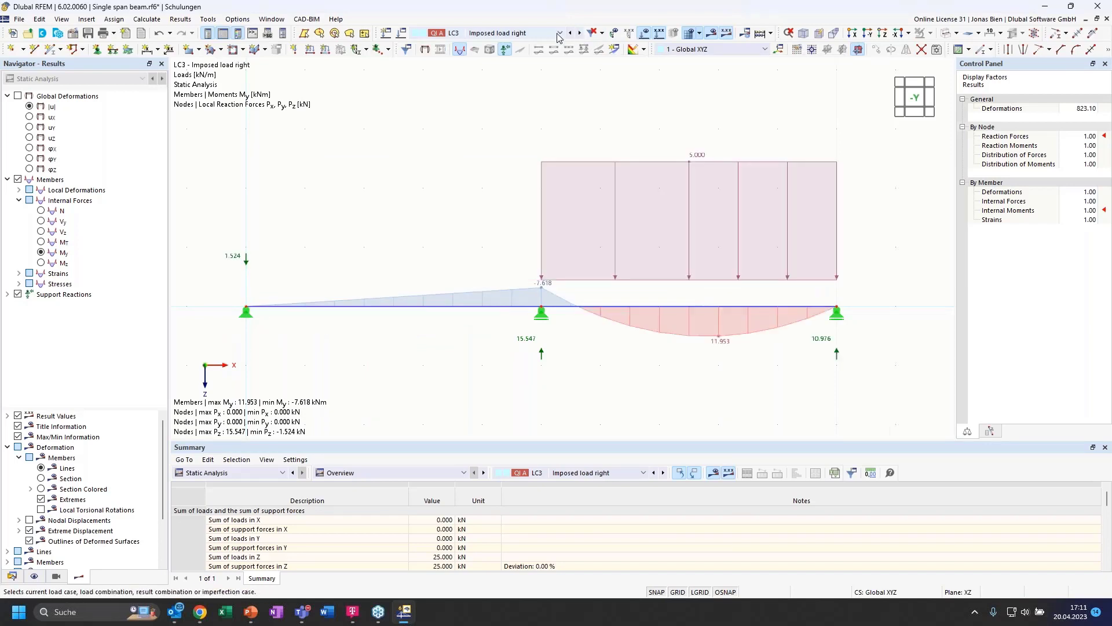
pyautogui.click(560, 33)
pyautogui.click(525, 82)
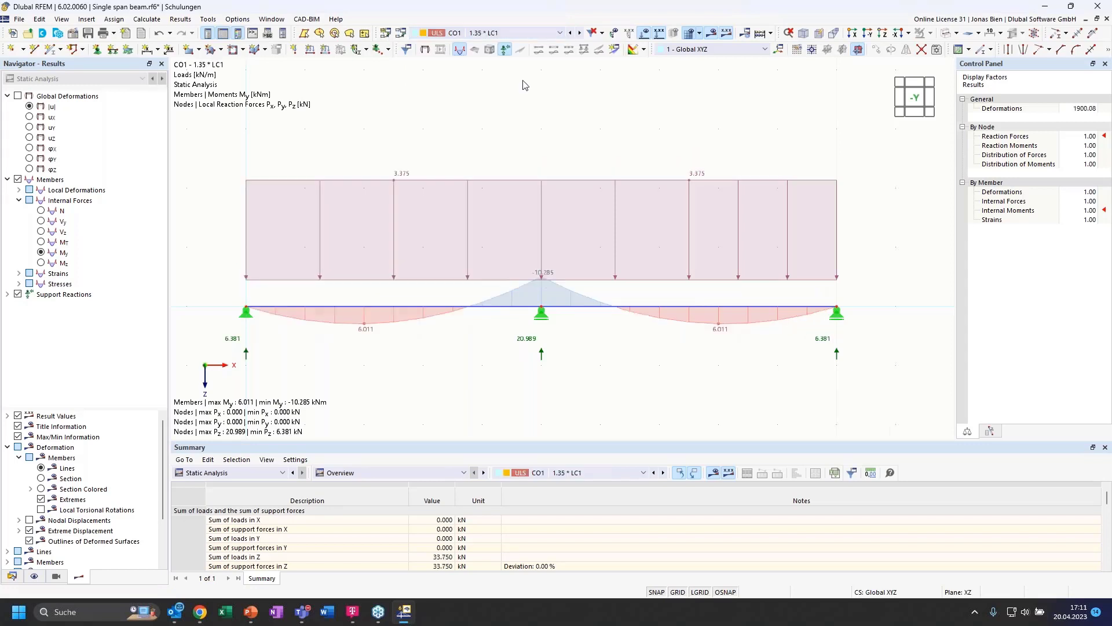
# Step: Examine the My diagrams for load combinations CO2, CO3 and CO4
pyautogui.click(496, 35)
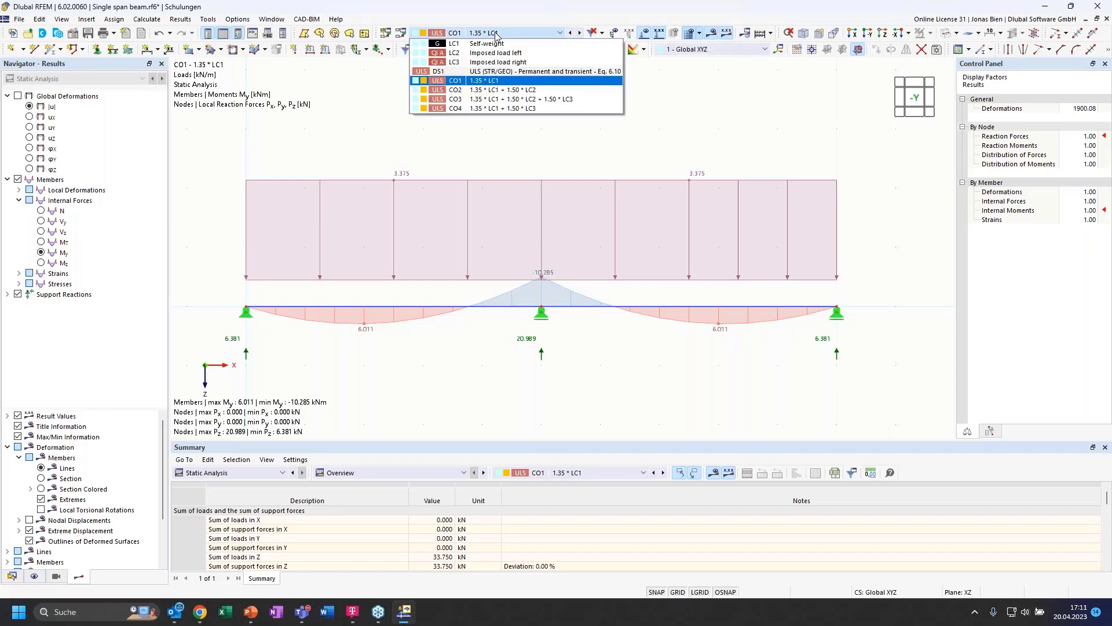
pyautogui.click(496, 33)
pyautogui.click(495, 33)
pyautogui.click(506, 93)
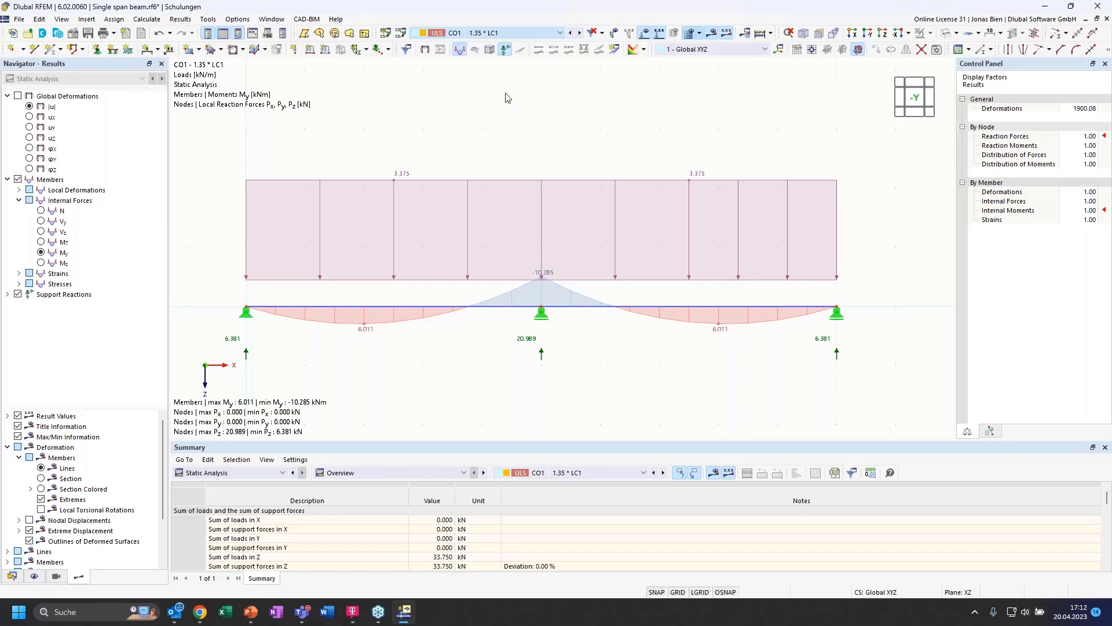
pyautogui.click(503, 33)
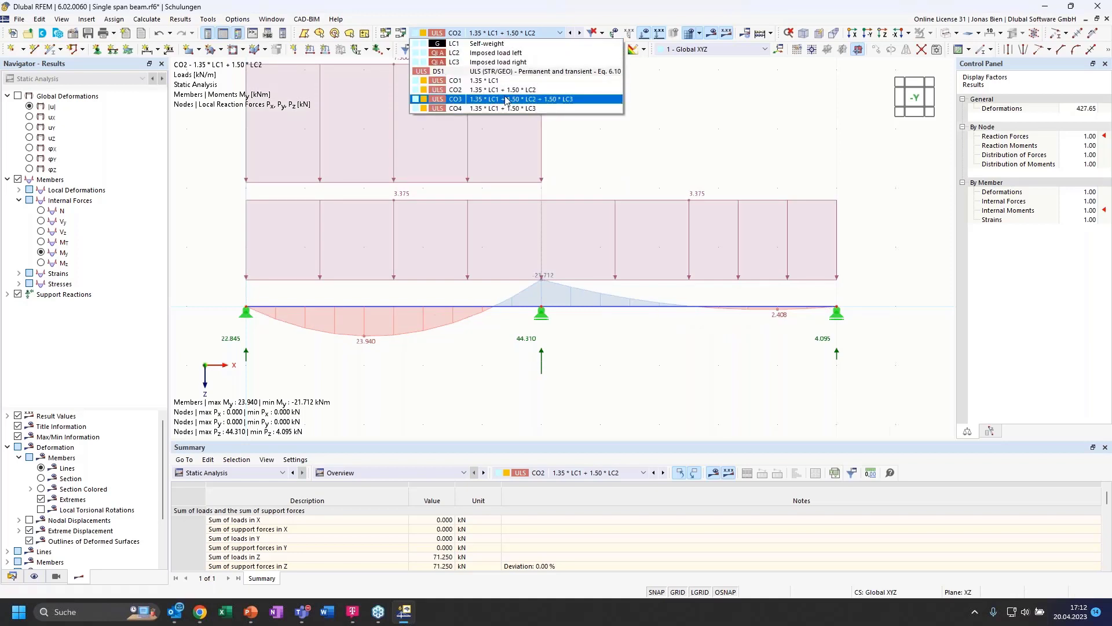
pyautogui.click(506, 100)
pyautogui.click(510, 35)
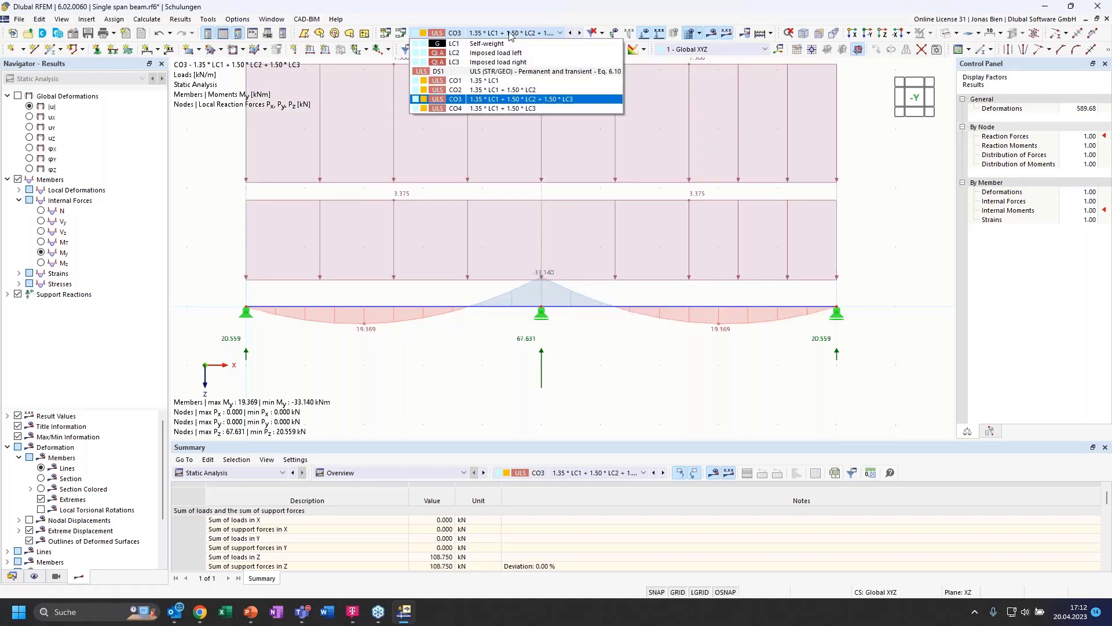
pyautogui.click(507, 108)
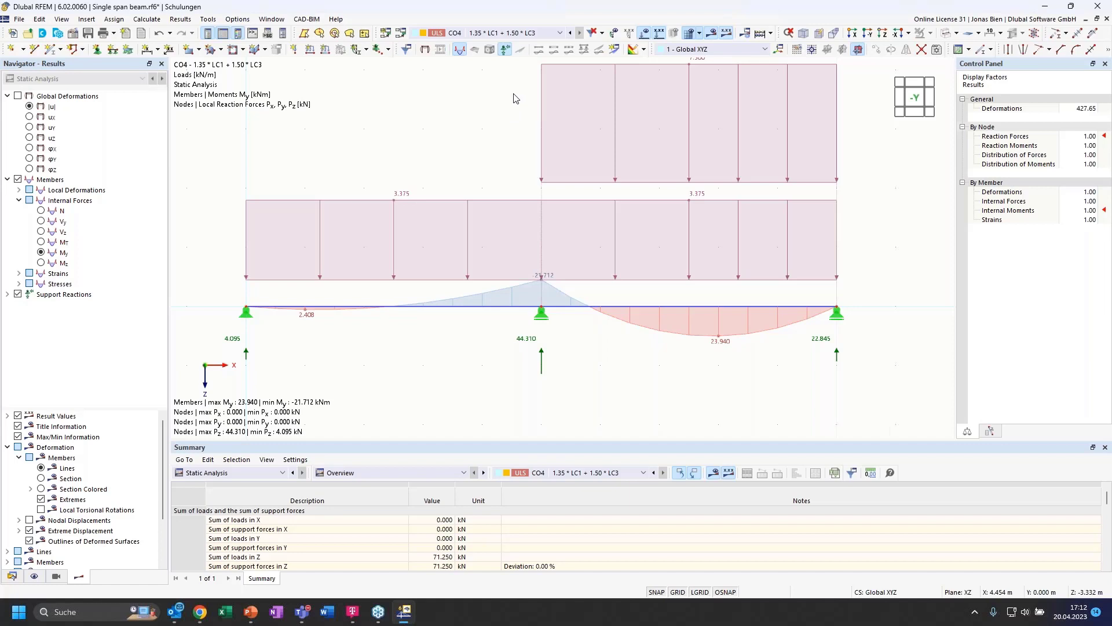
# Step: Show the results of design situation DS1 - ULS (STR/GEO) and display the members' local displacements uz
pyautogui.click(541, 33)
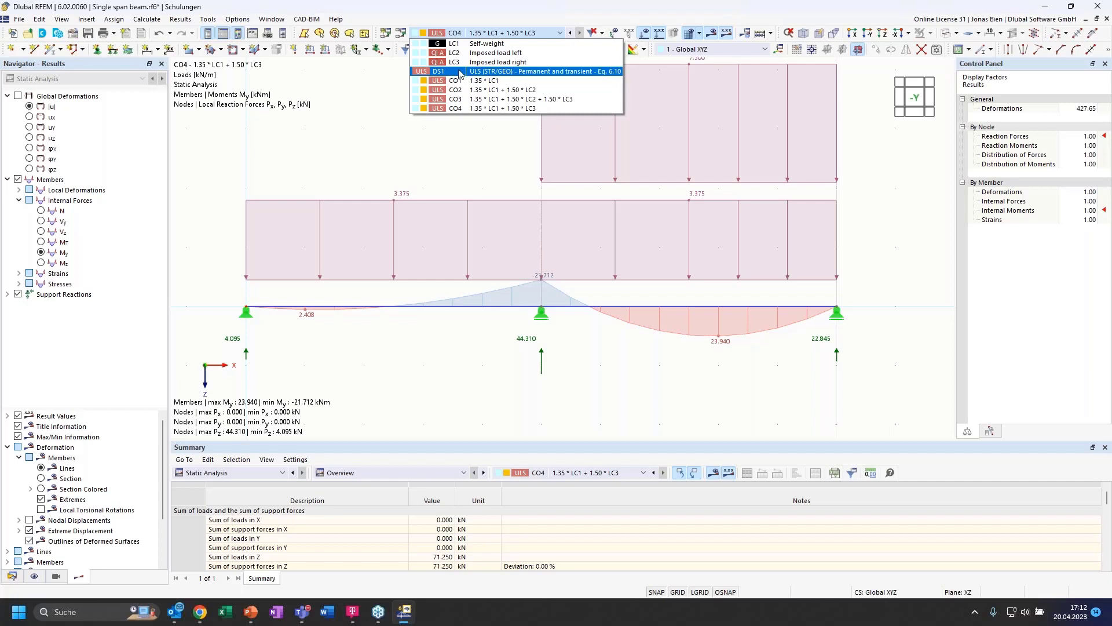
pyautogui.click(497, 74)
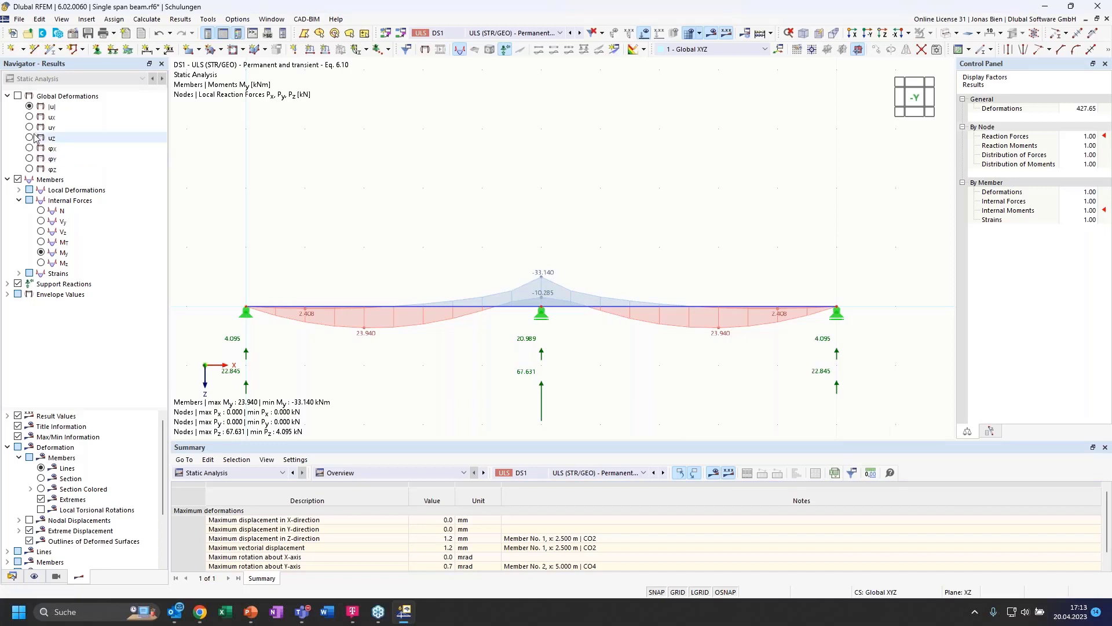
pyautogui.click(20, 190)
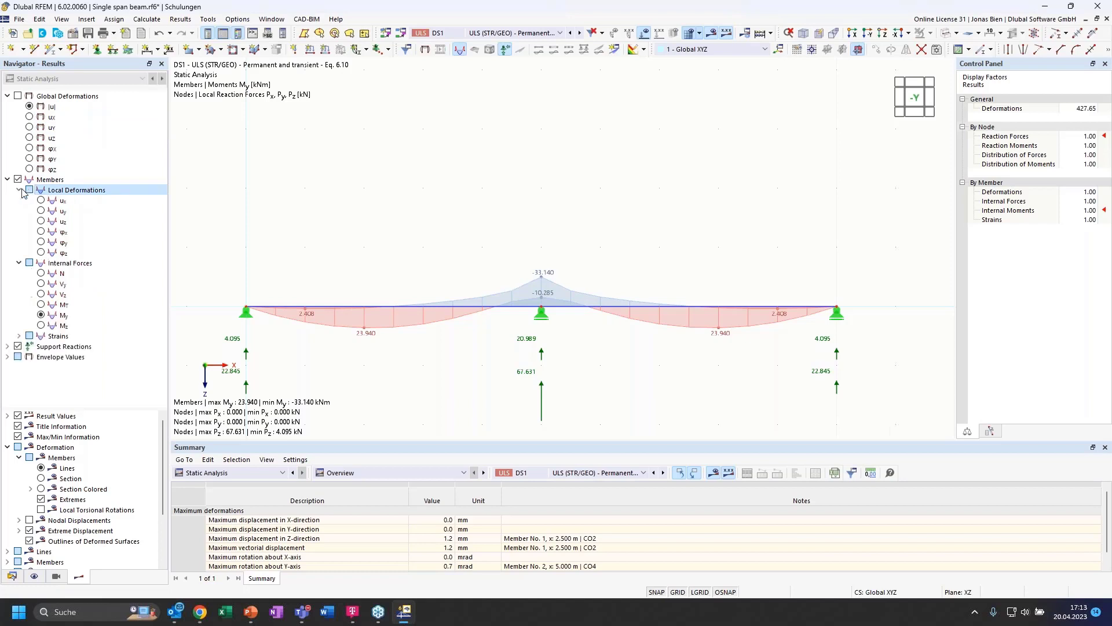
pyautogui.click(41, 222)
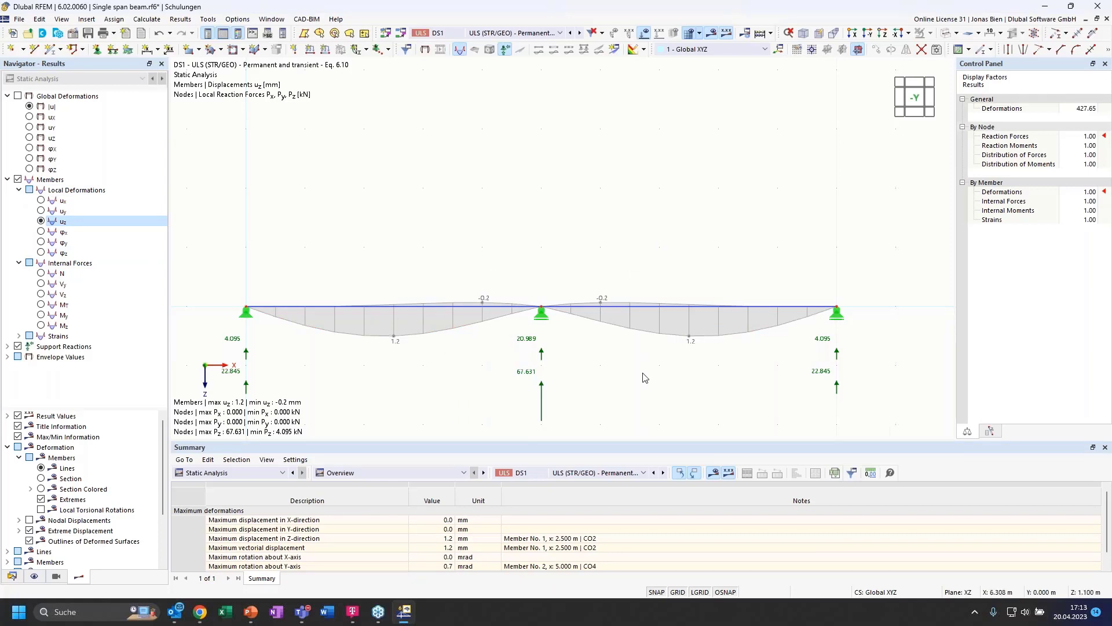
pyautogui.click(259, 474)
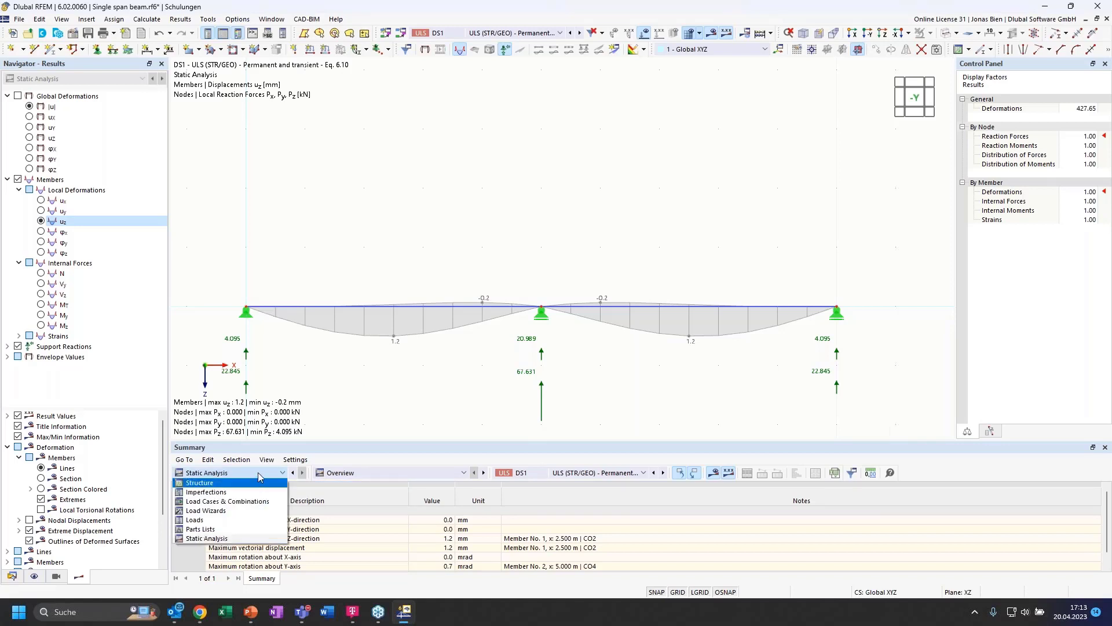
pyautogui.click(360, 474)
pyautogui.click(361, 474)
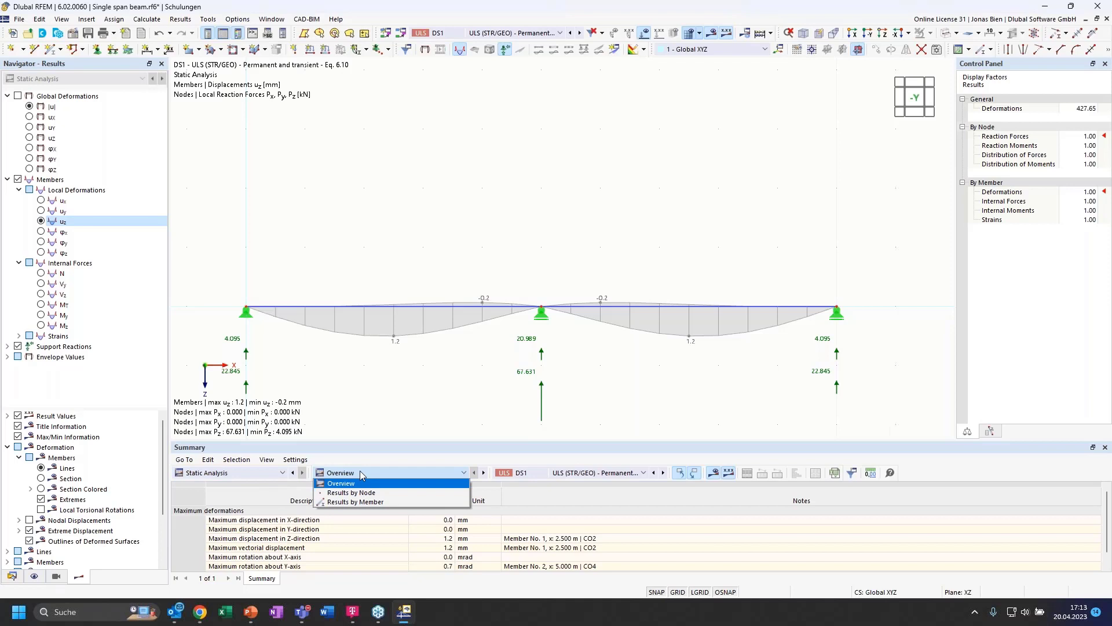
pyautogui.click(360, 474)
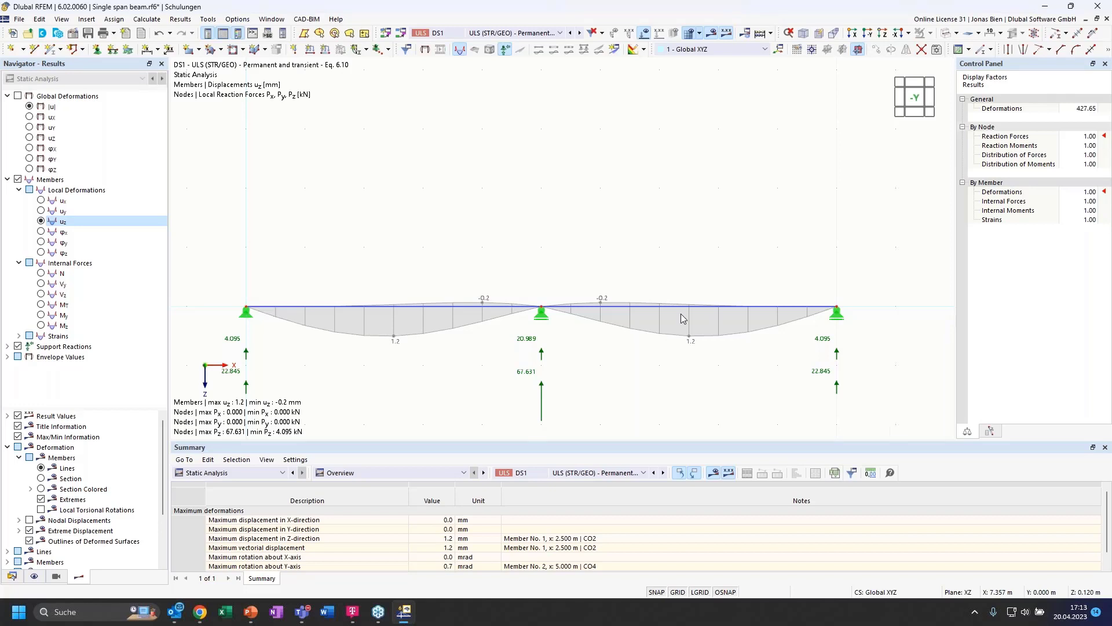
pyautogui.click(504, 33)
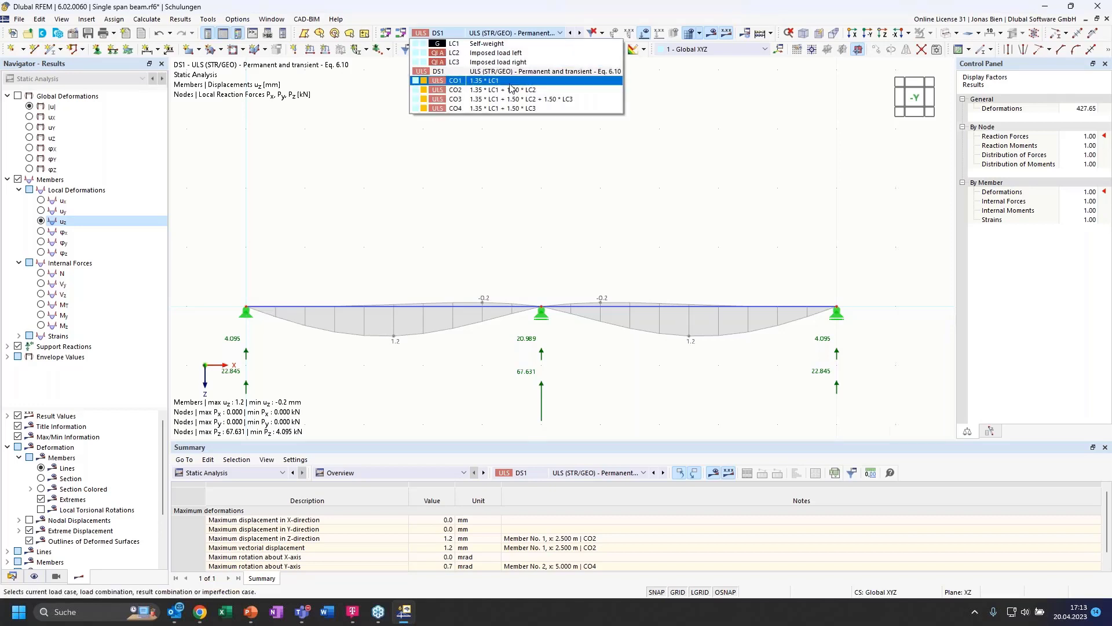
pyautogui.click(506, 73)
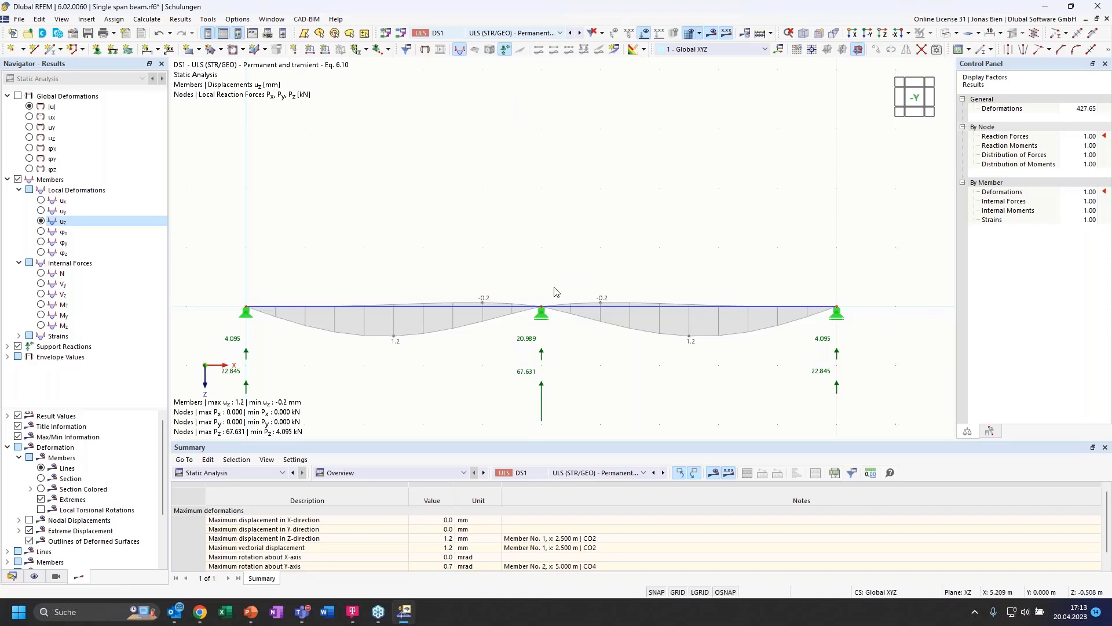
# Step: Display the My envelope for DS1 again and list the results by member in an enlarged results table
pyautogui.click(42, 315)
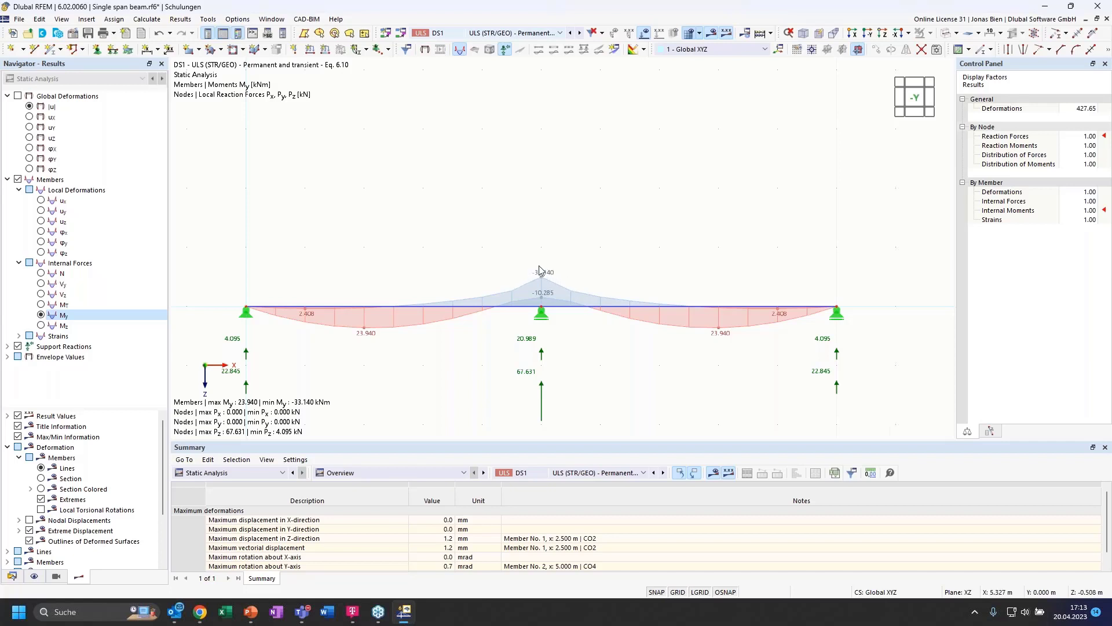
pyautogui.click(417, 472)
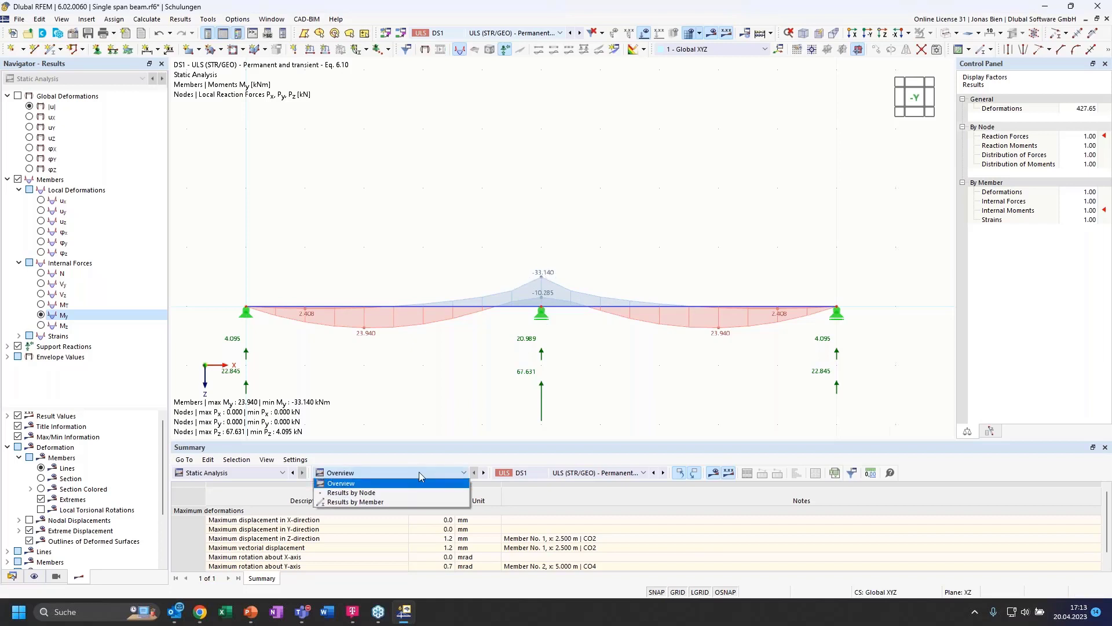
pyautogui.click(381, 502)
pyautogui.moveTo(488, 442); pyautogui.dragTo(484, 363)
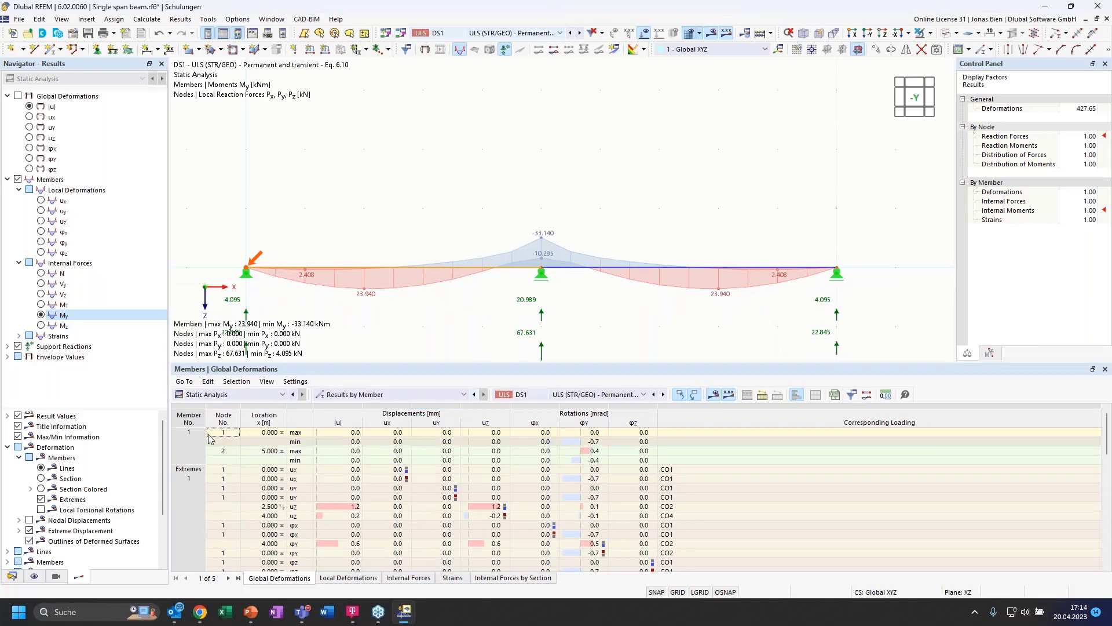
pyautogui.click(273, 480)
pyautogui.scroll(-1, 271, 484)
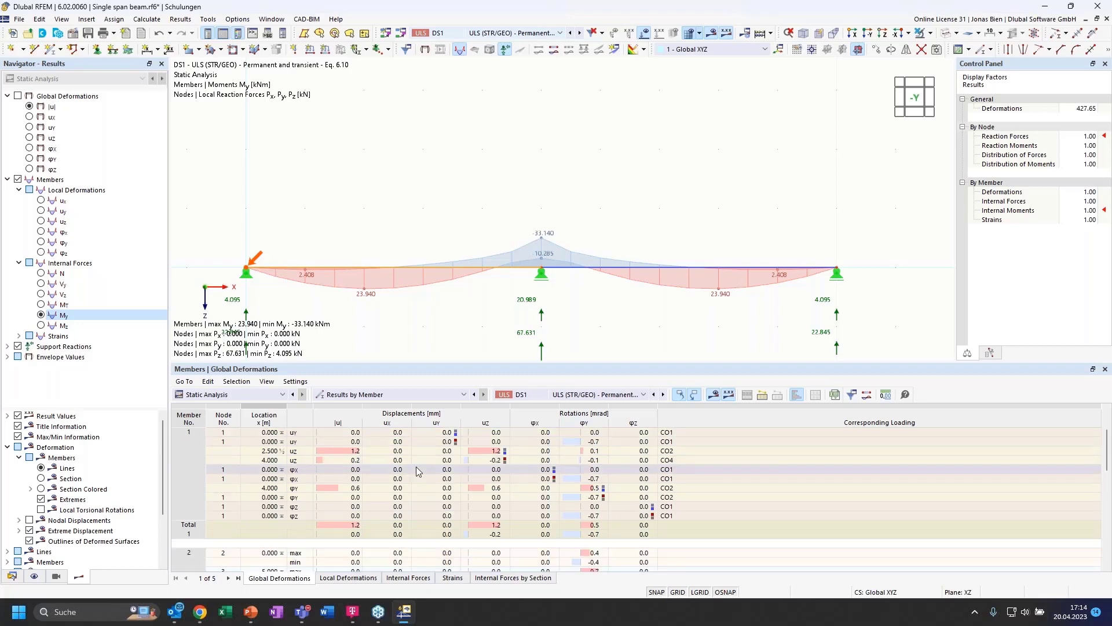
pyautogui.scroll(1, 416, 465)
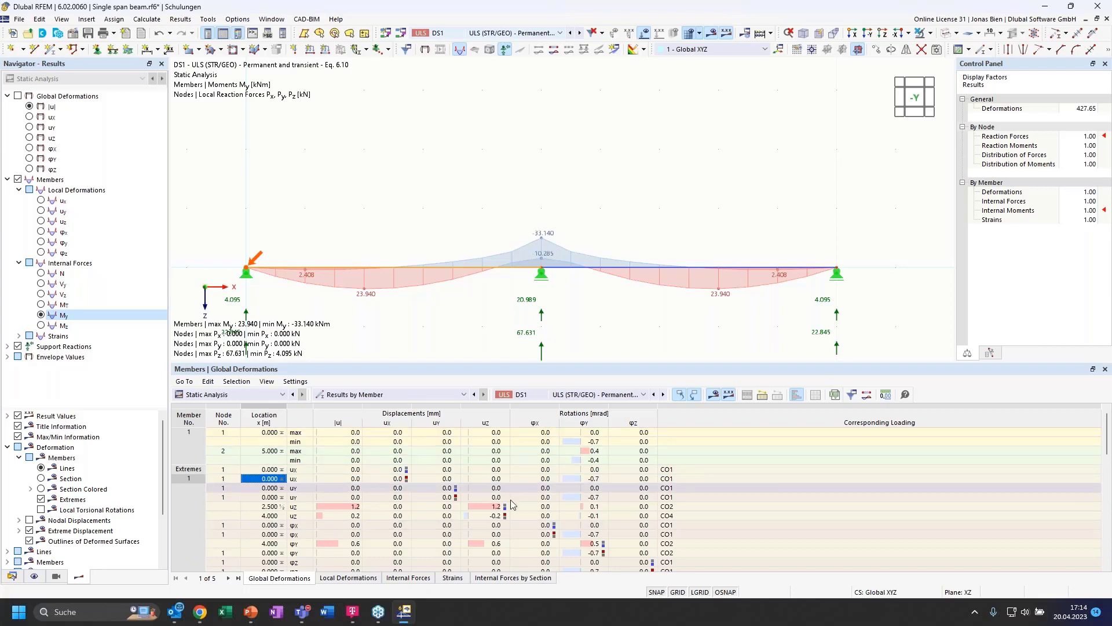
# Step: List the members' internal forces and examine the axial force extremes of member 1 with their corresponding loading
pyautogui.click(398, 580)
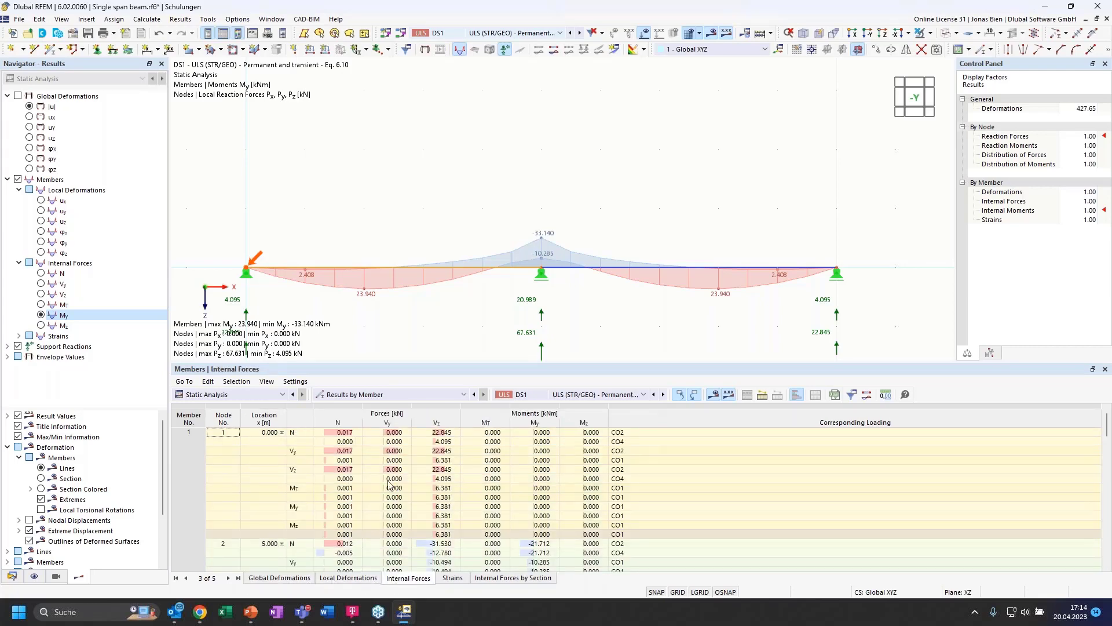
pyautogui.scroll(-2, 384, 474)
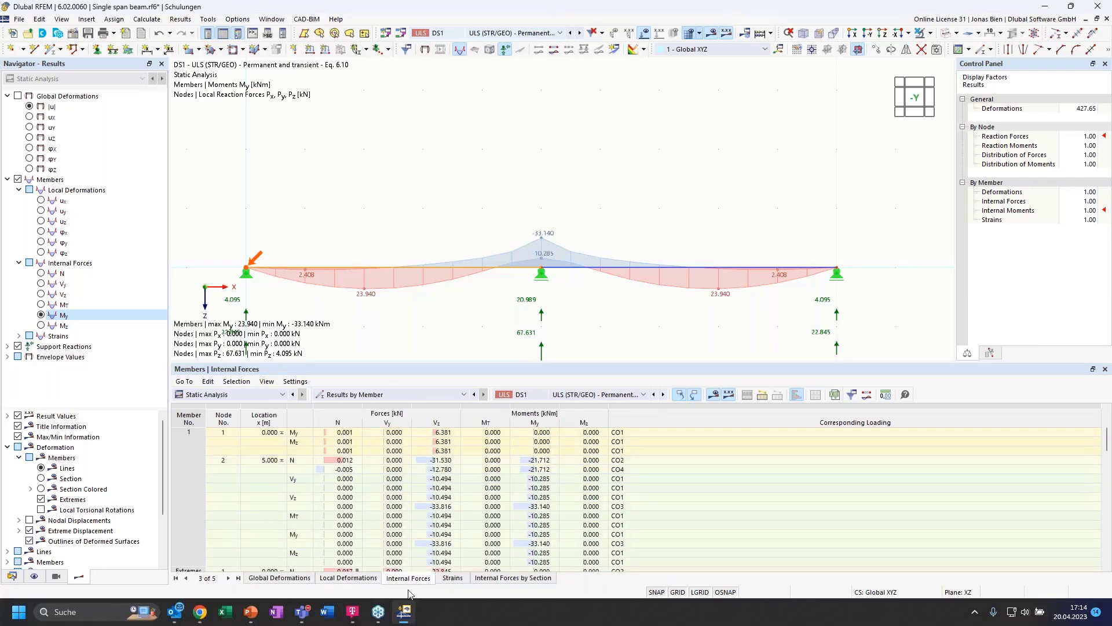
pyautogui.scroll(-2, 397, 523)
pyautogui.scroll(-2, 398, 523)
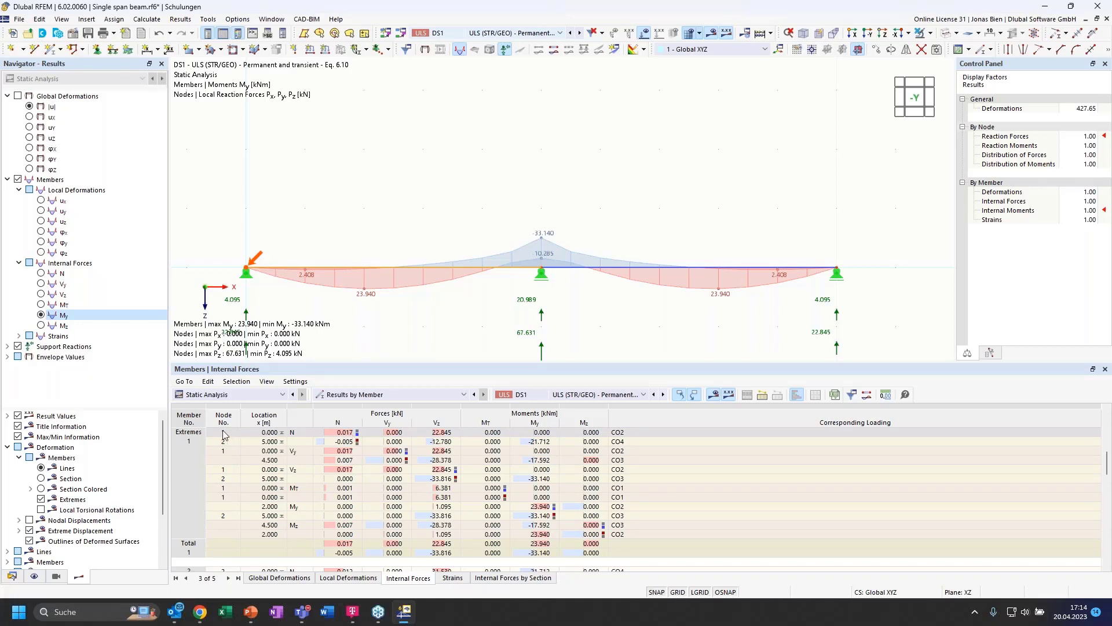
pyautogui.click(184, 437)
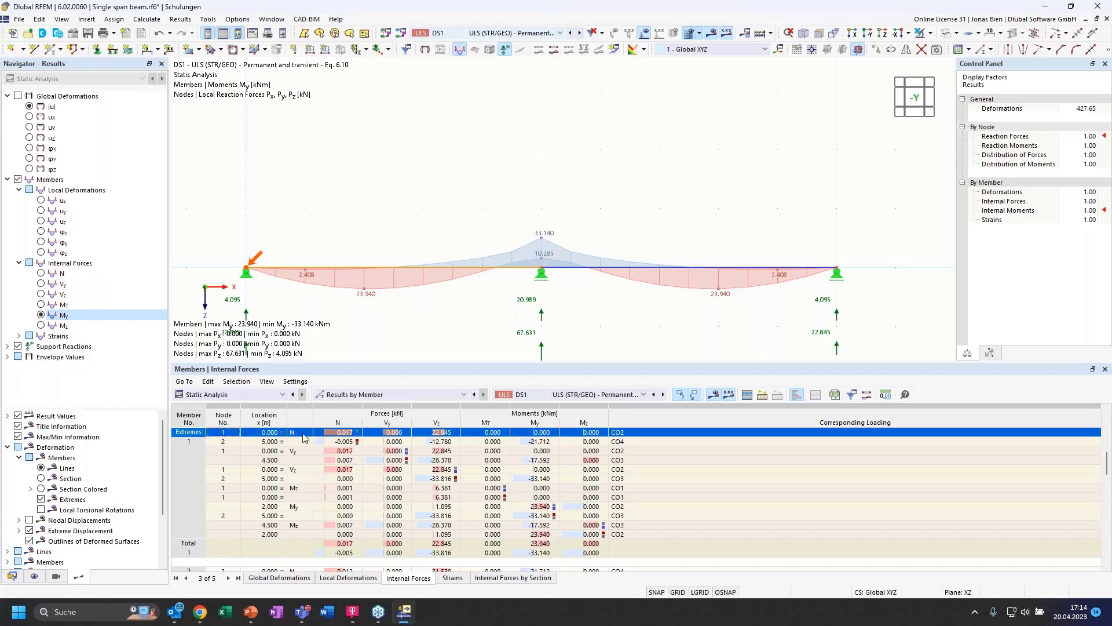
pyautogui.click(347, 433)
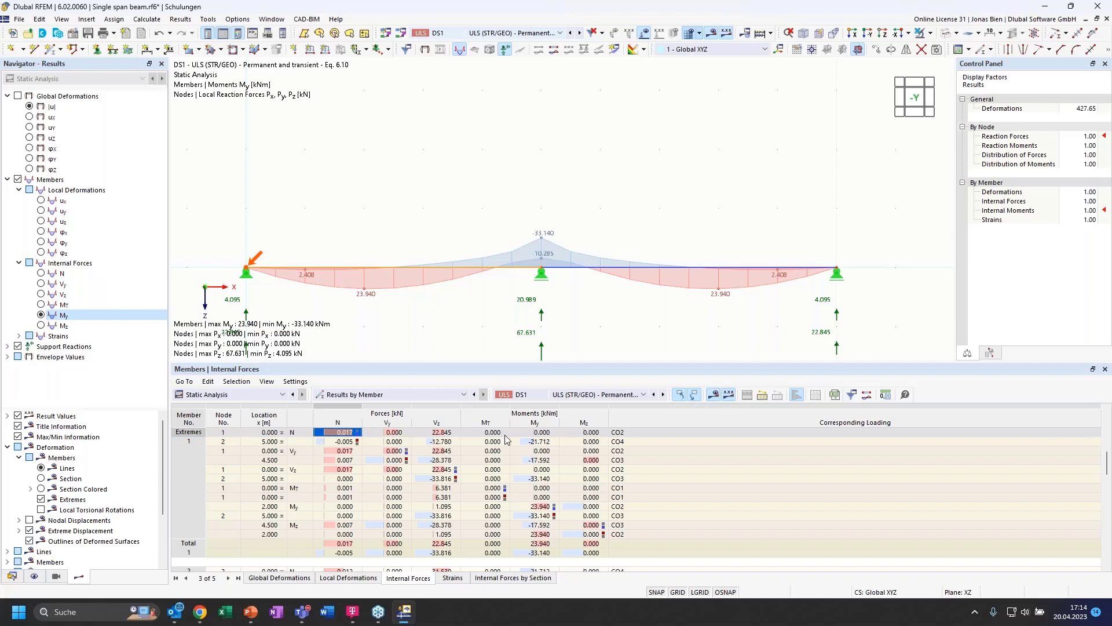
pyautogui.click(237, 441)
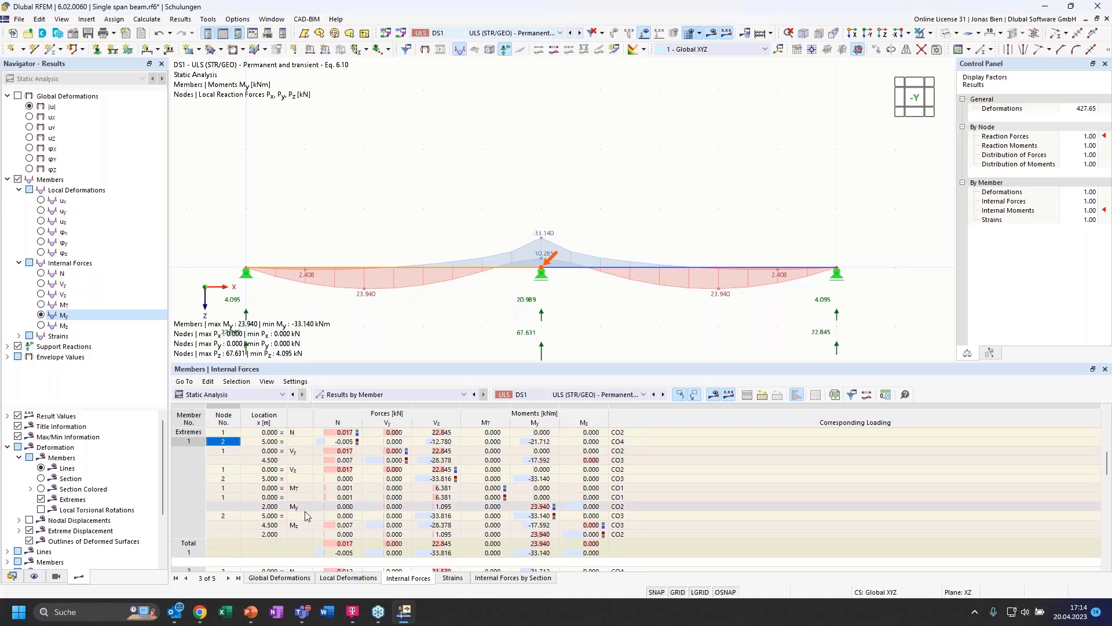
# Step: Examine the maximum and minimum My extremes of member 1 and check which load combinations govern them
pyautogui.click(229, 506)
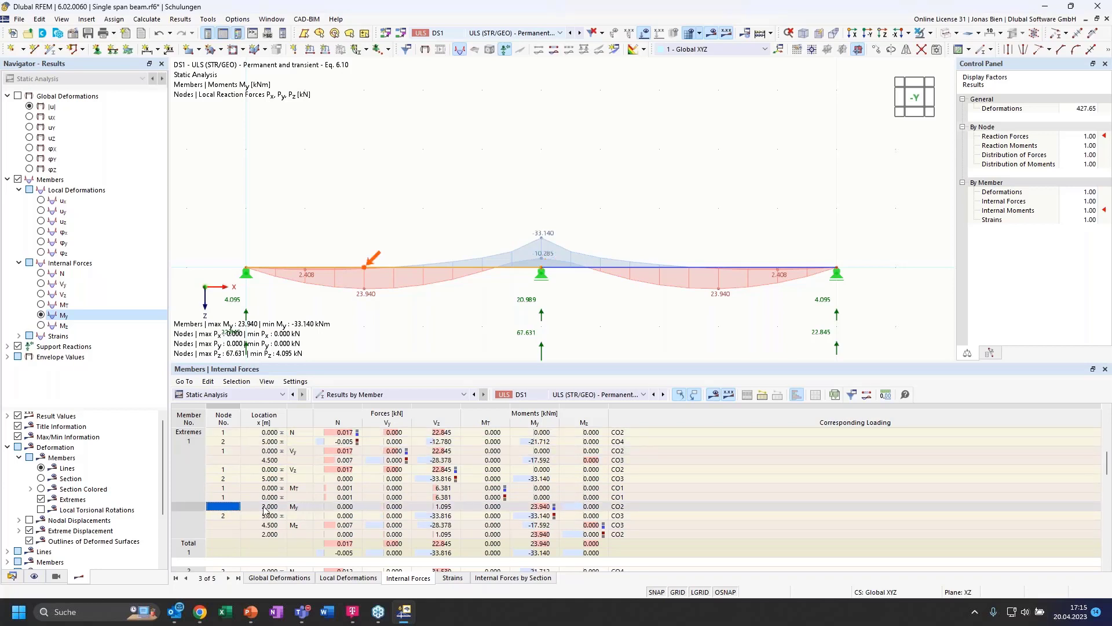
pyautogui.click(536, 509)
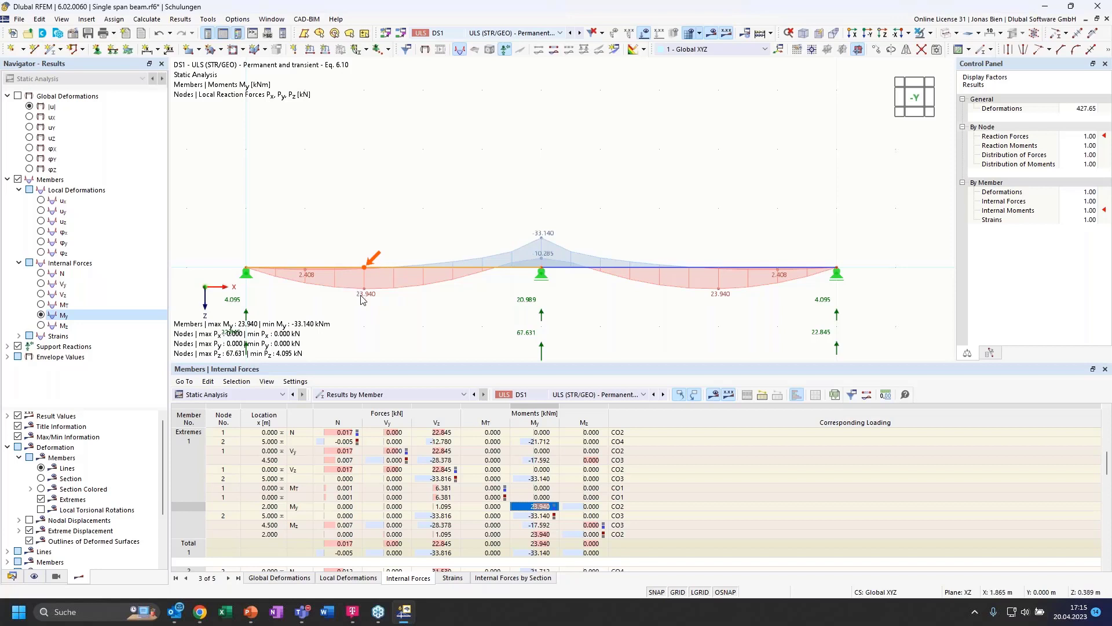
pyautogui.click(631, 507)
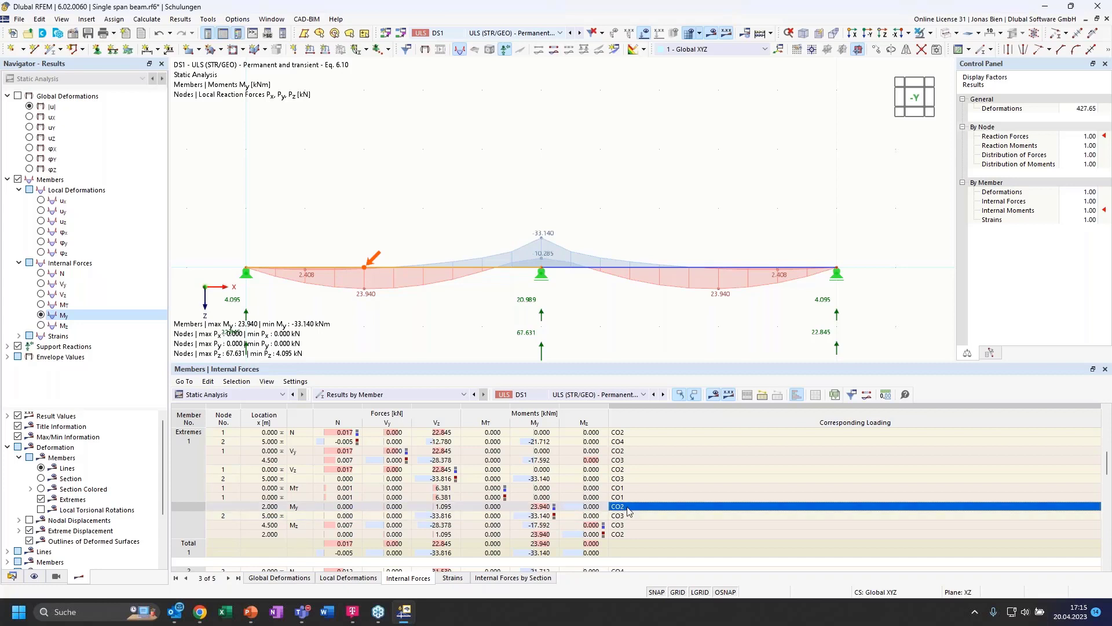
pyautogui.click(539, 508)
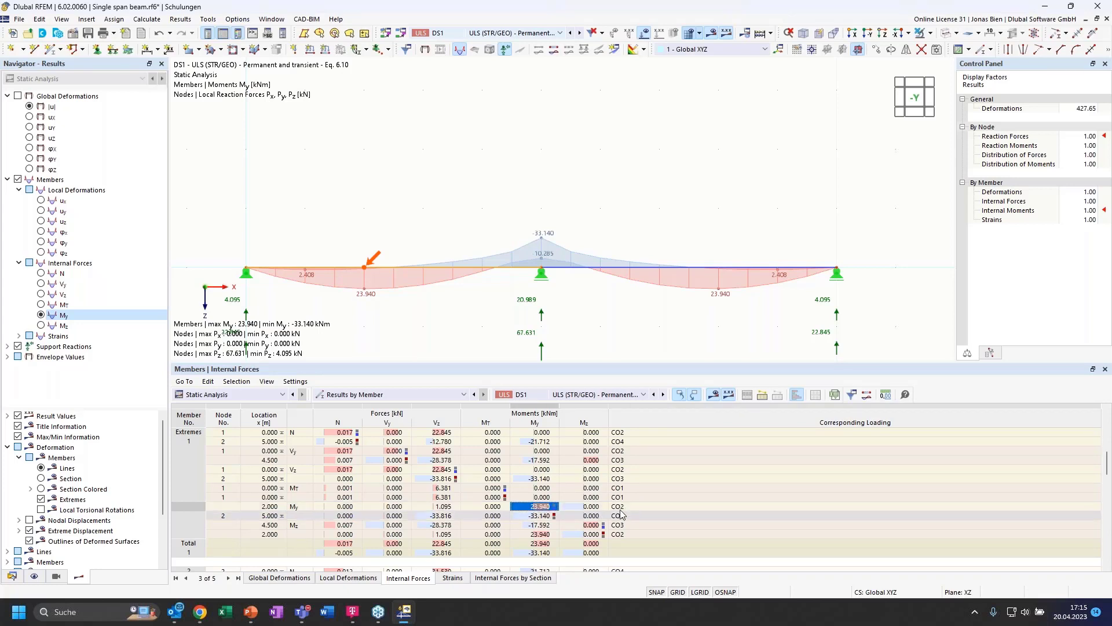
pyautogui.click(619, 507)
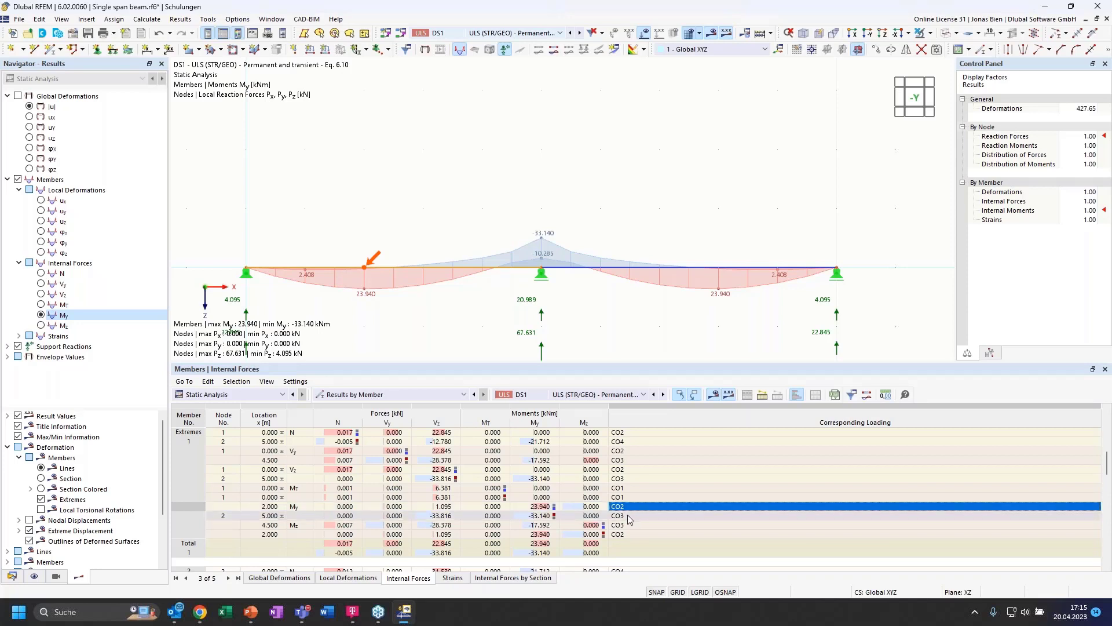
pyautogui.click(538, 517)
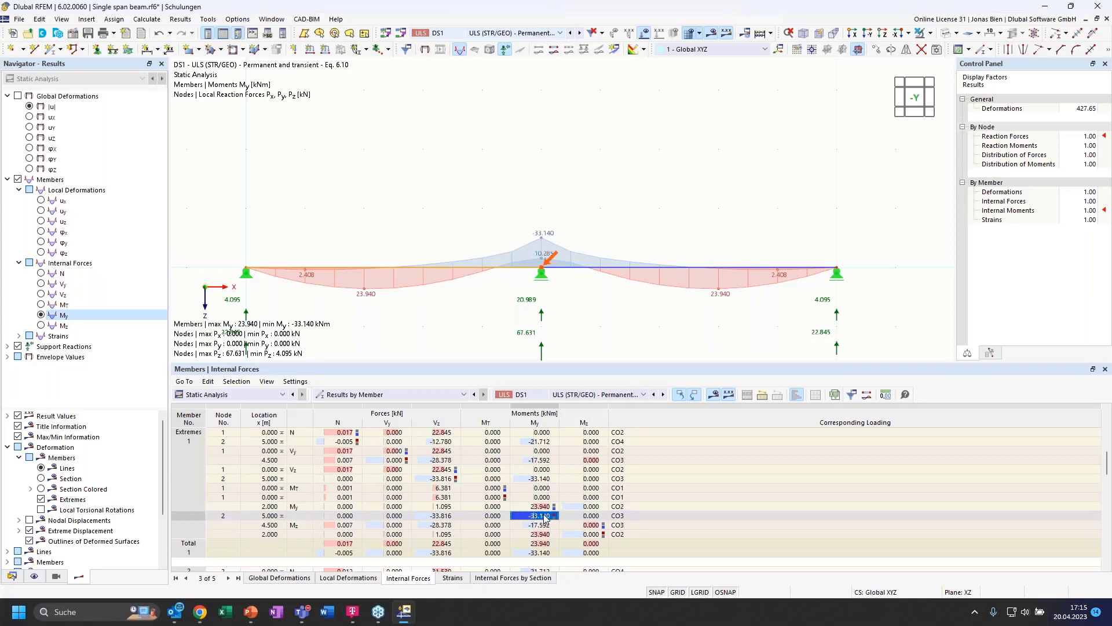
pyautogui.click(644, 515)
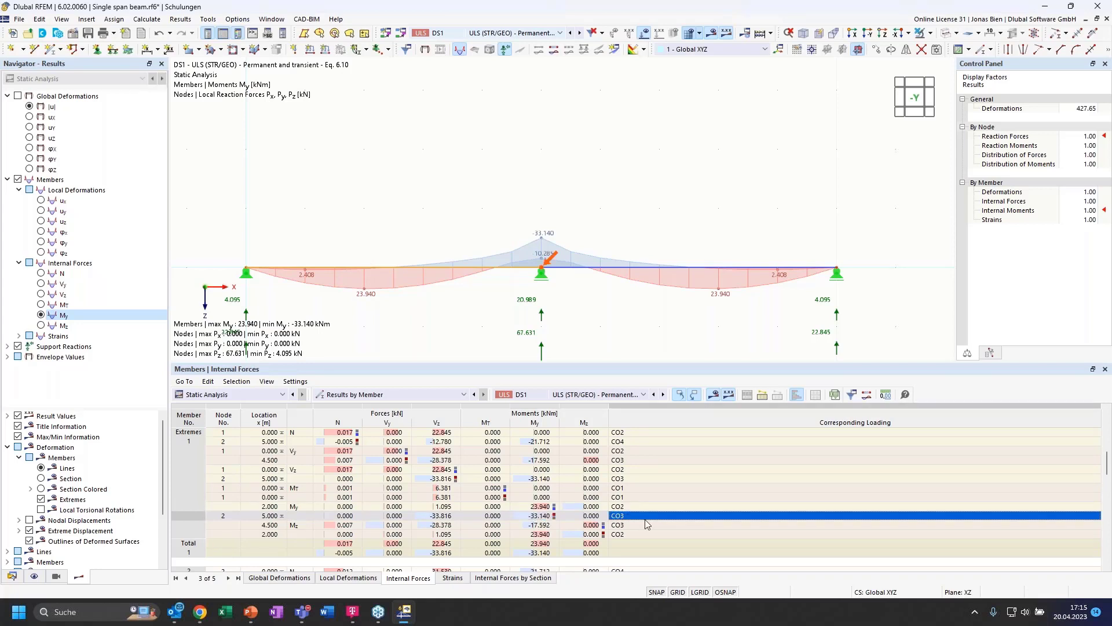
pyautogui.click(515, 33)
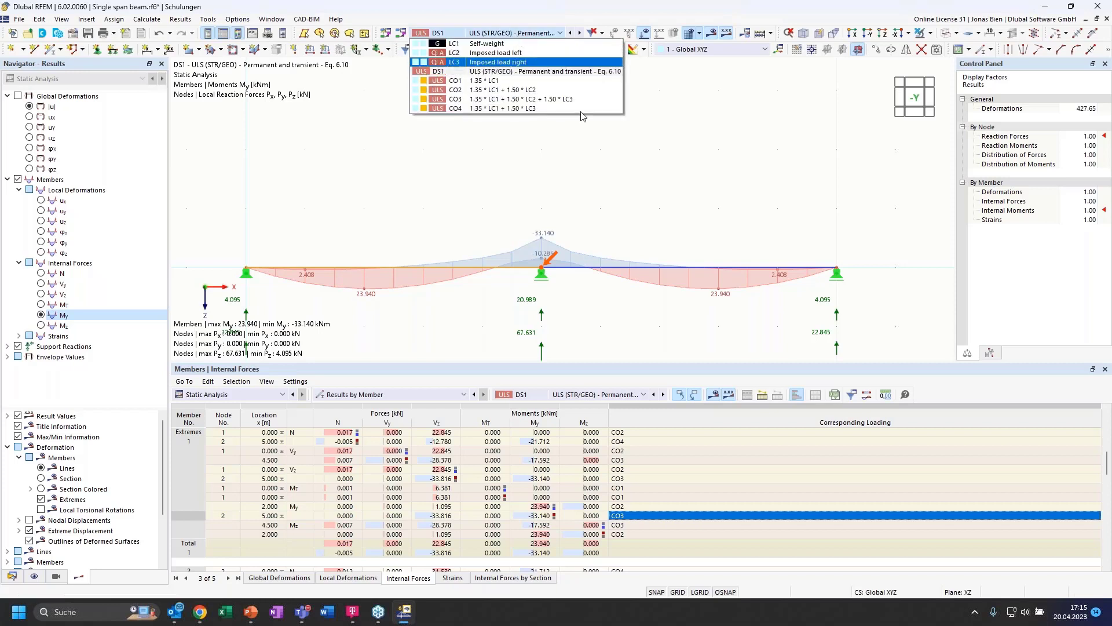
pyautogui.click(672, 190)
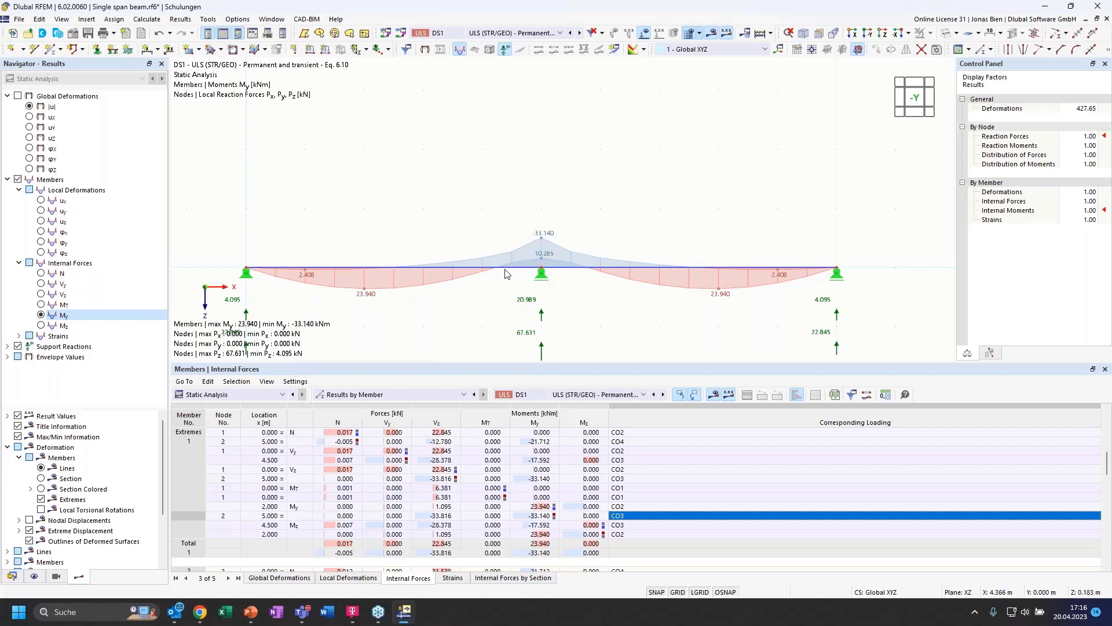
# Step: Switch the navigator from the results back to the model data
pyautogui.click(12, 576)
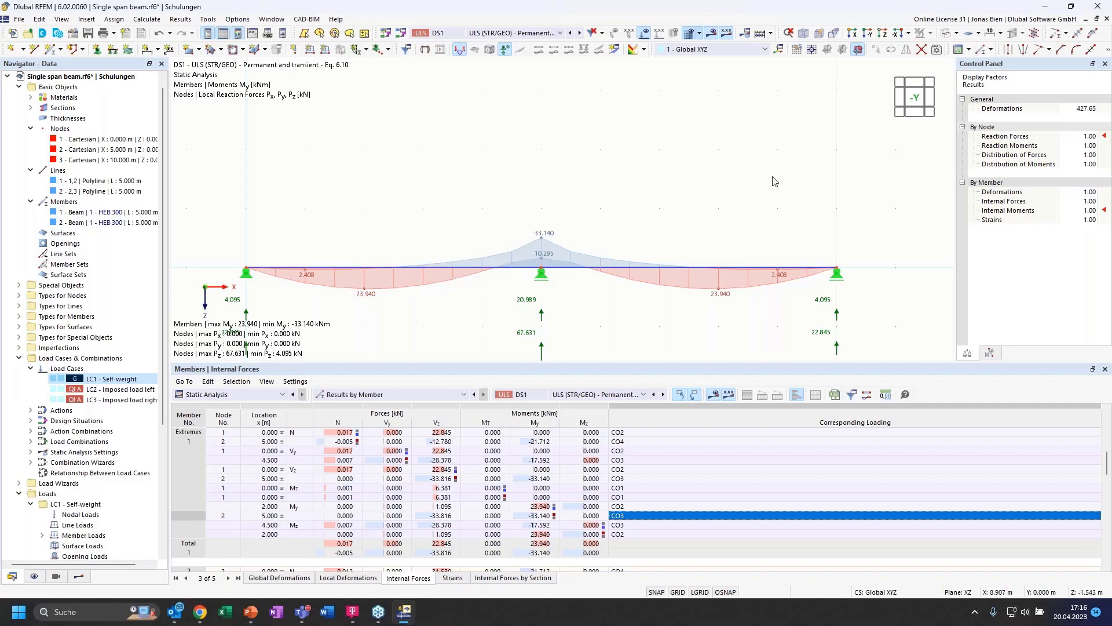
# Step: Display the beam as a solid model and view it in slight perspective
pyautogui.click(956, 32)
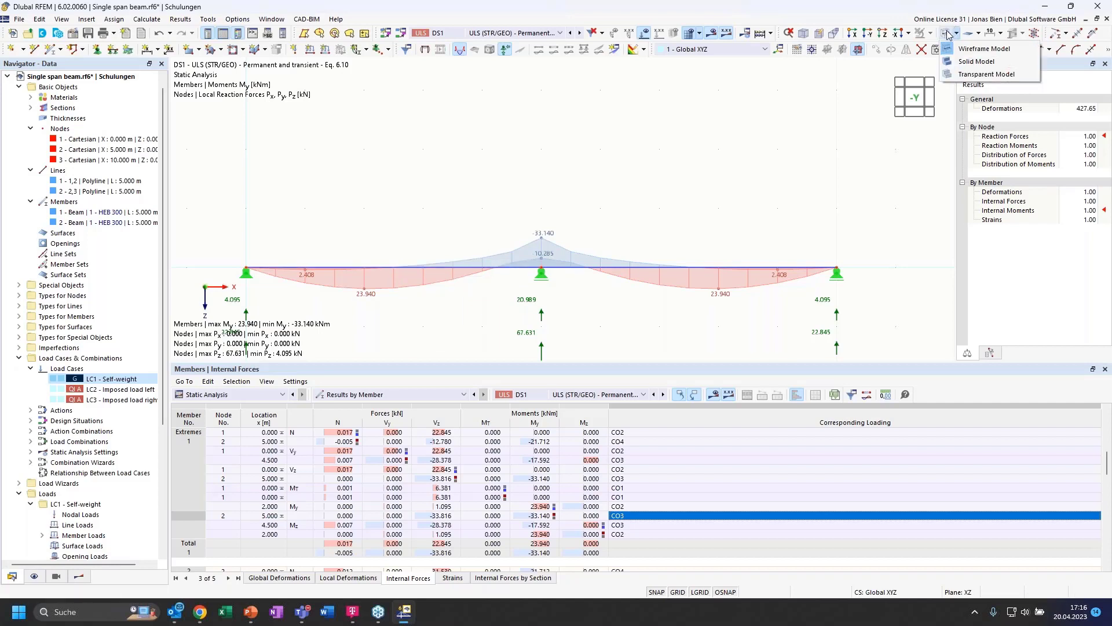
pyautogui.click(979, 61)
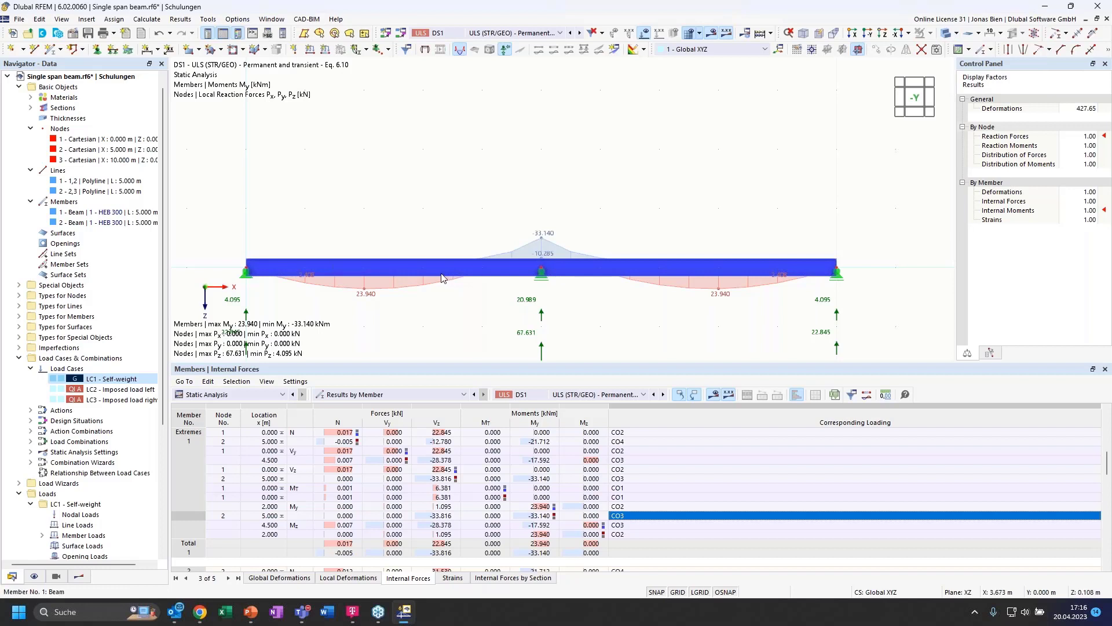
pyautogui.keyDown('ctrl'); pyautogui.moveTo(491, 214); pyautogui.dragTo(517, 271, button='middle'); pyautogui.keyUp('ctrl')
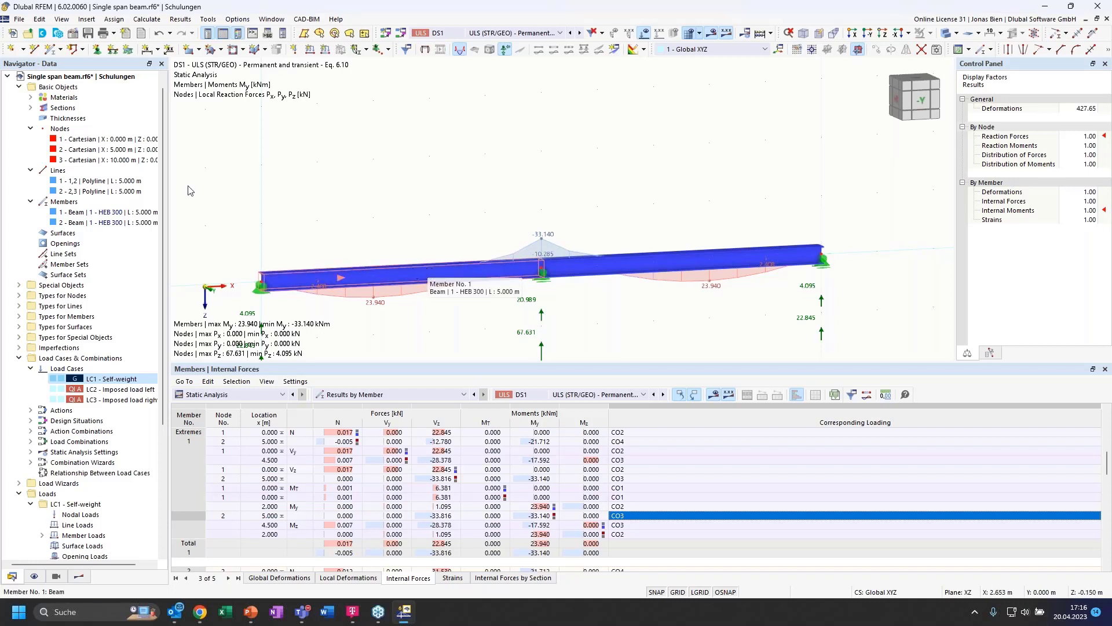
# Step: Deactivate the shear stiffness of the HEB 300 section
pyautogui.doubleClick(47, 110)
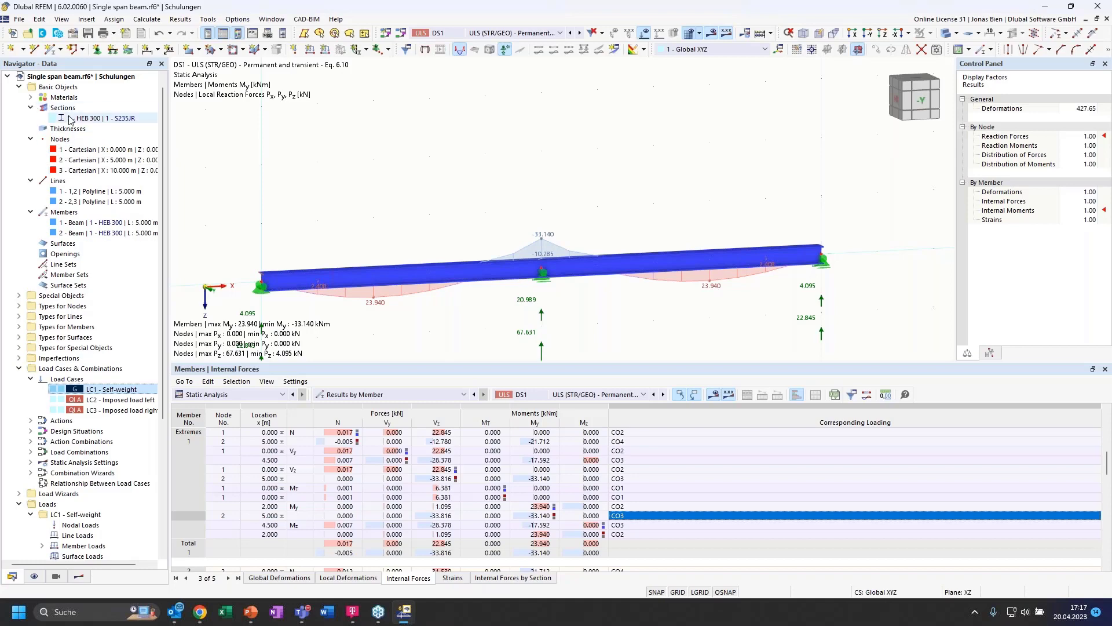
pyautogui.click(74, 118)
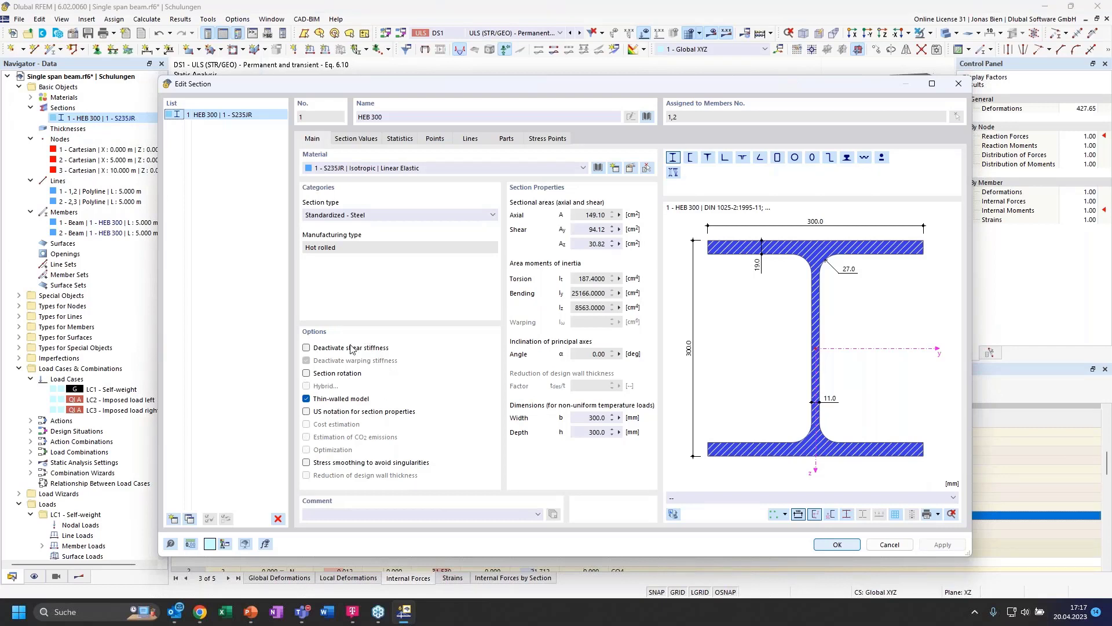
pyautogui.click(307, 348)
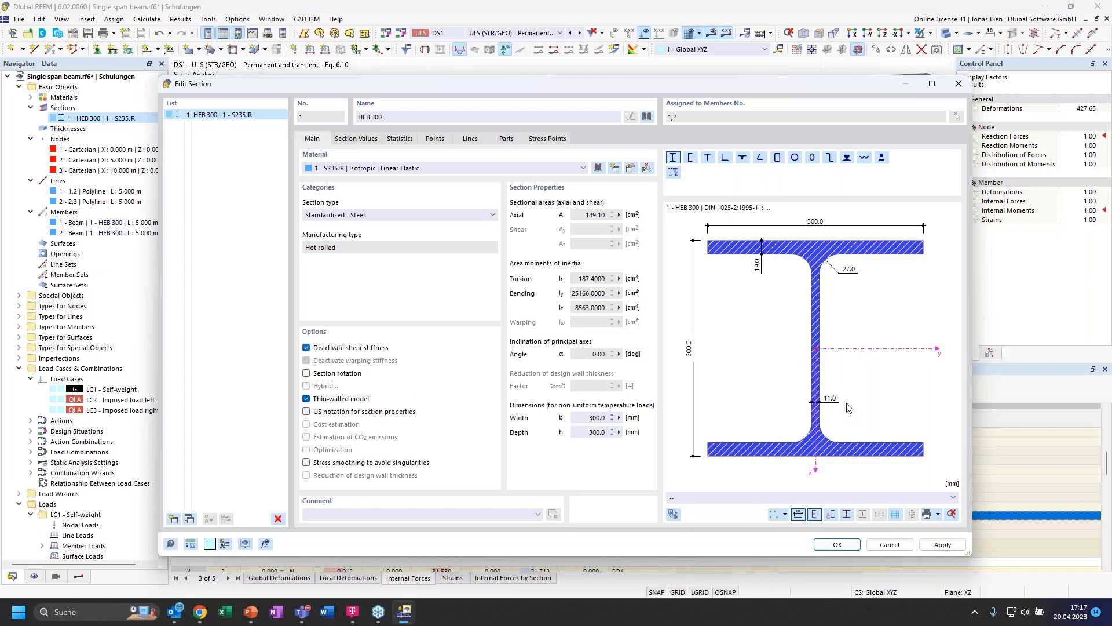
pyautogui.click(837, 545)
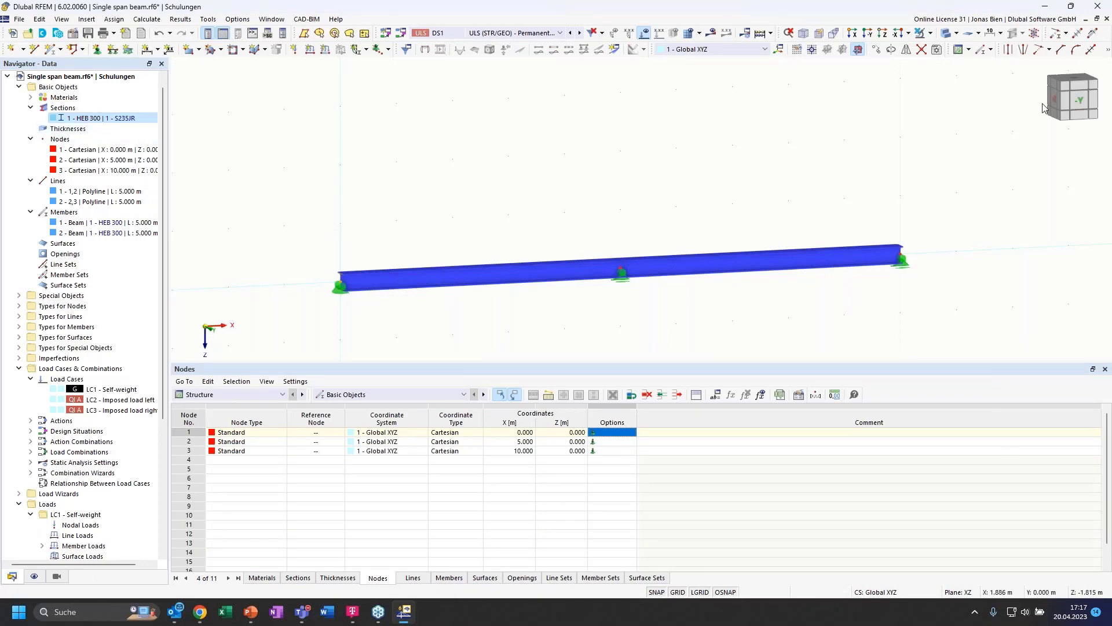
# Step: Reactivate the shear stiffness of the HEB 300 section
pyautogui.doubleClick(96, 120)
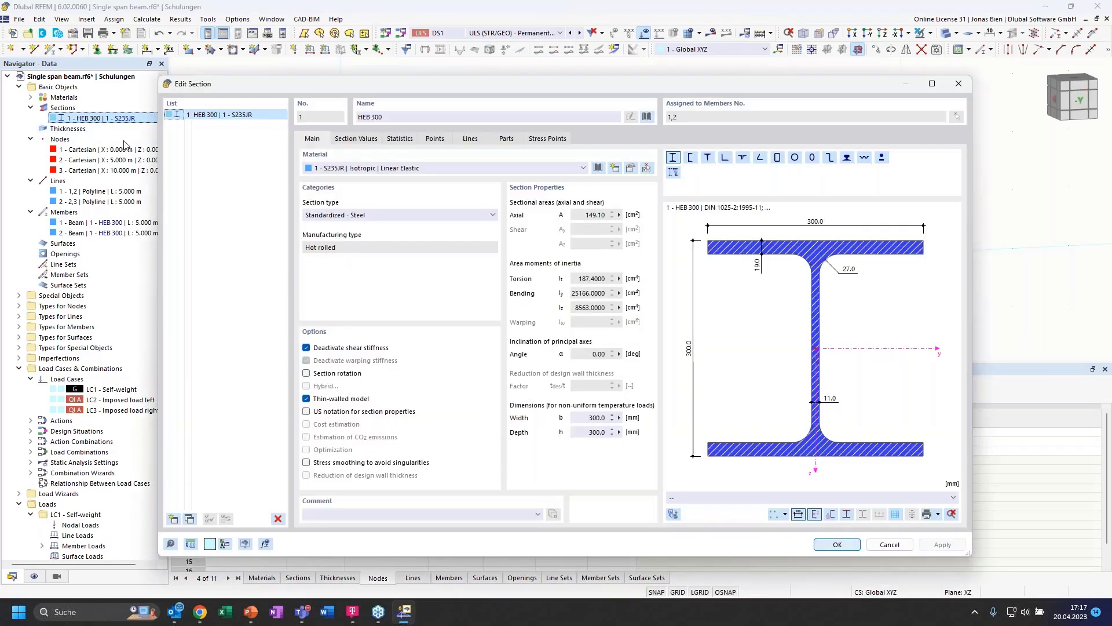
pyautogui.click(307, 348)
pyautogui.click(837, 541)
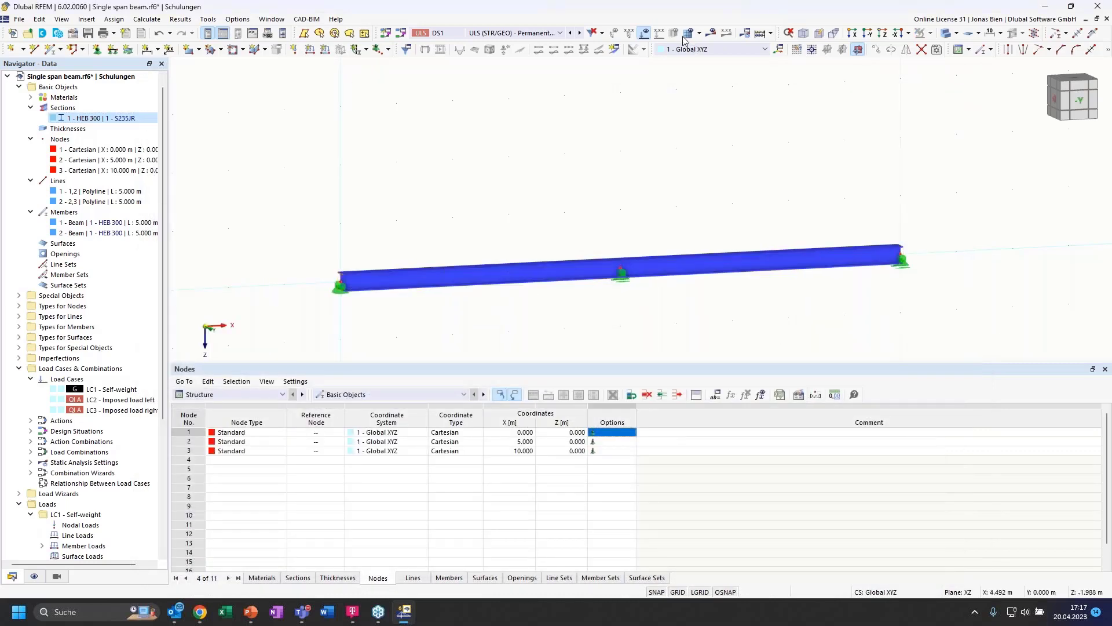
# Step: Calculate design situation DS1 and display the global displacements uz of the beam
pyautogui.click(551, 33)
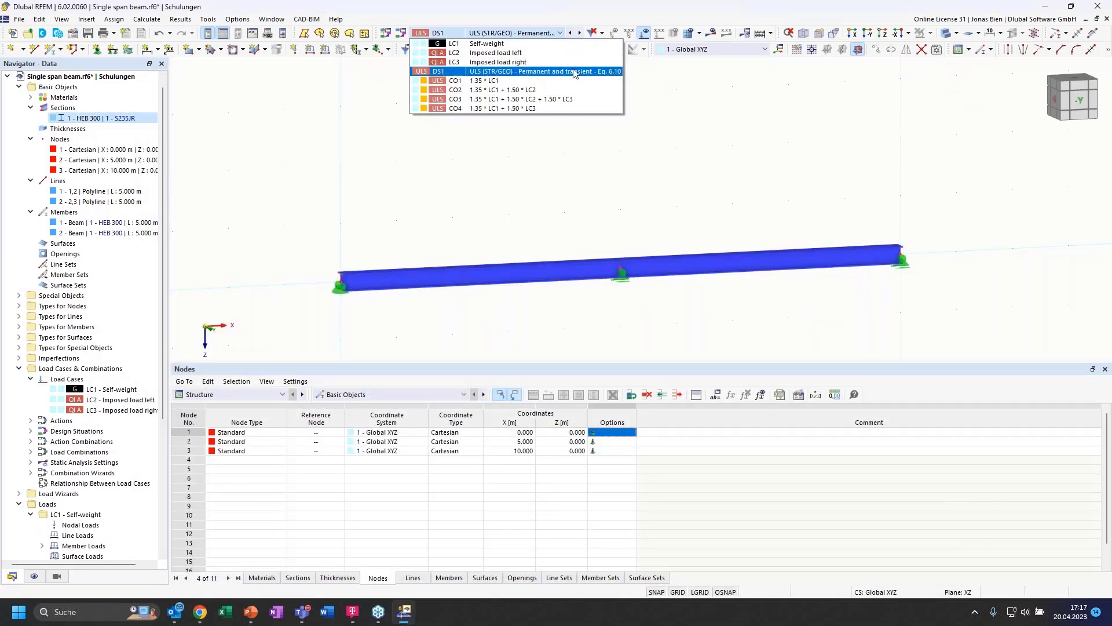
pyautogui.click(553, 72)
pyautogui.click(716, 40)
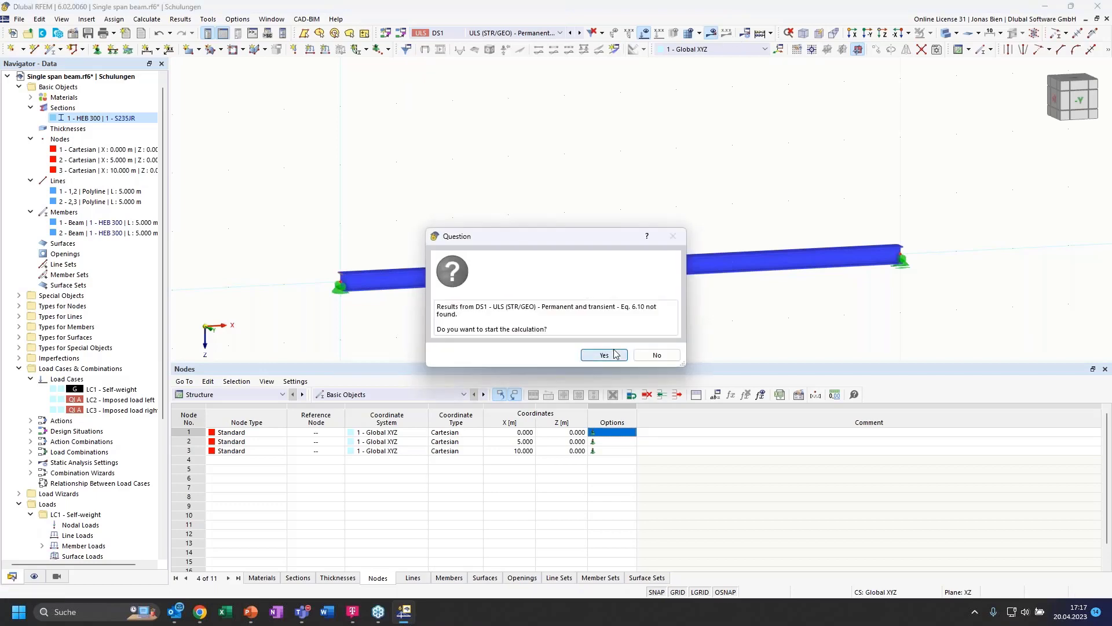
pyautogui.click(602, 353)
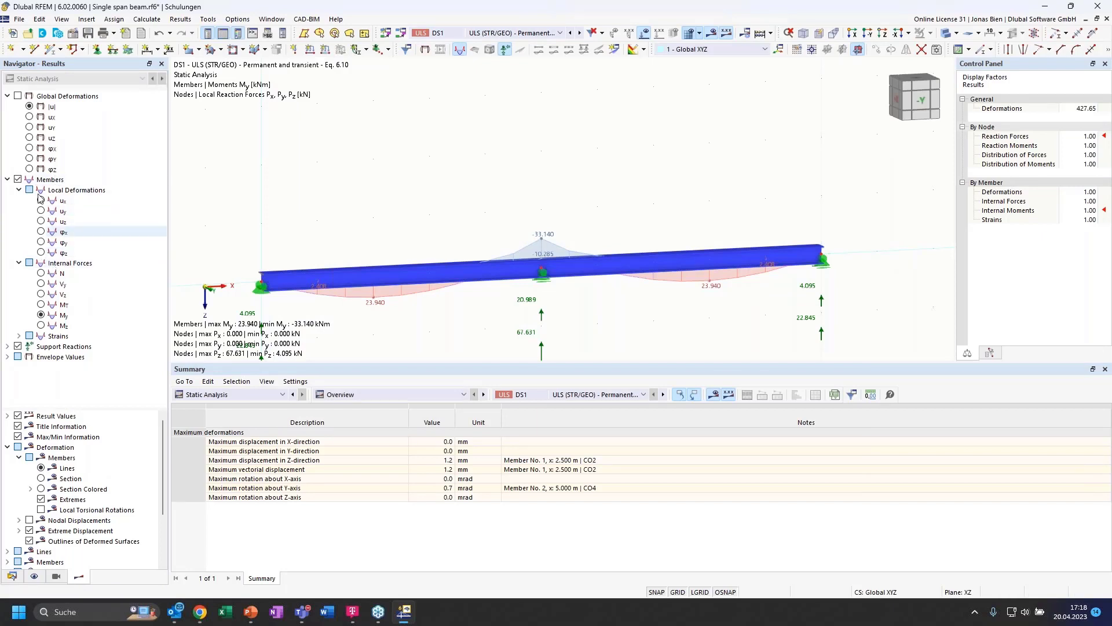
pyautogui.click(30, 139)
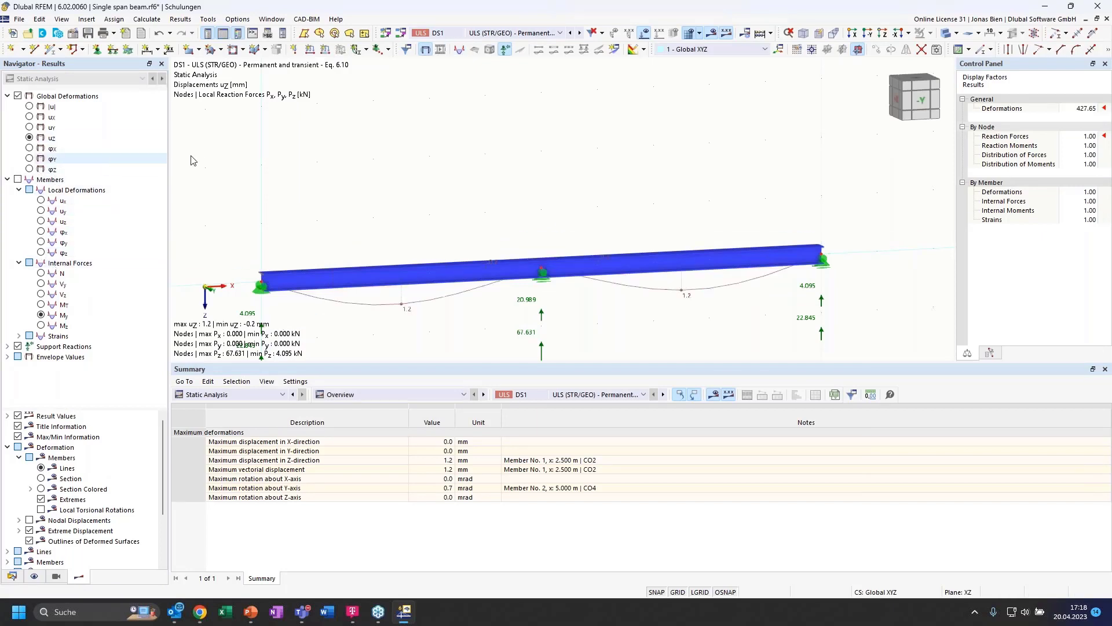
pyautogui.keyDown('ctrl'); pyautogui.moveTo(492, 307); pyautogui.dragTo(475, 301, button='middle'); pyautogui.keyUp('ctrl')
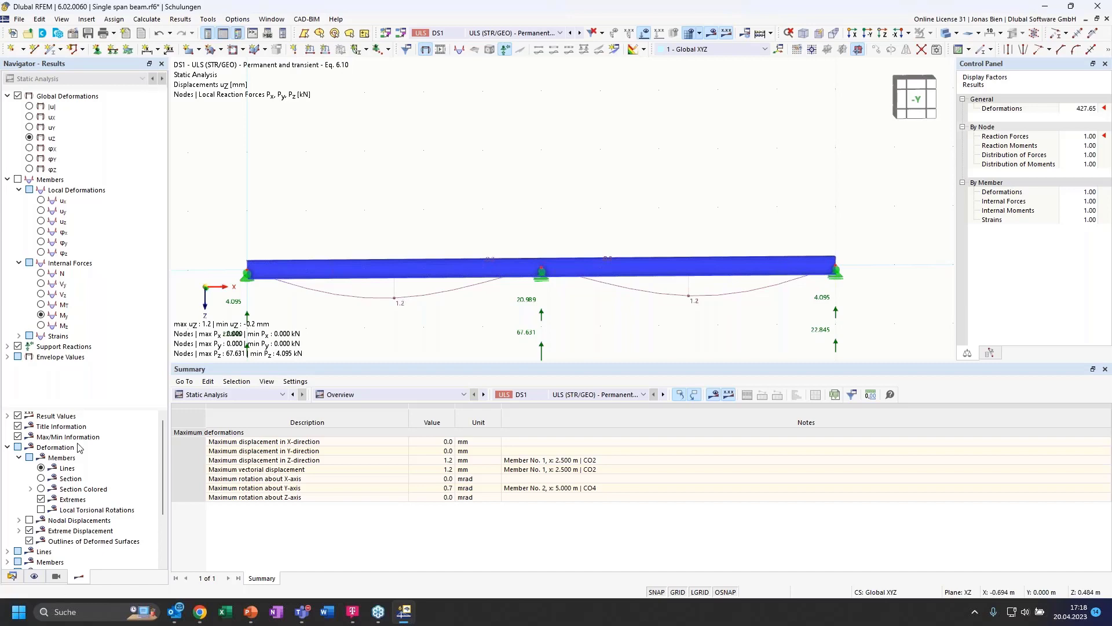
# Step: Deactivate the HEB 300 section's shear stiffness again and recalculate DS1 to compare the uz displacements
pyautogui.click(15, 576)
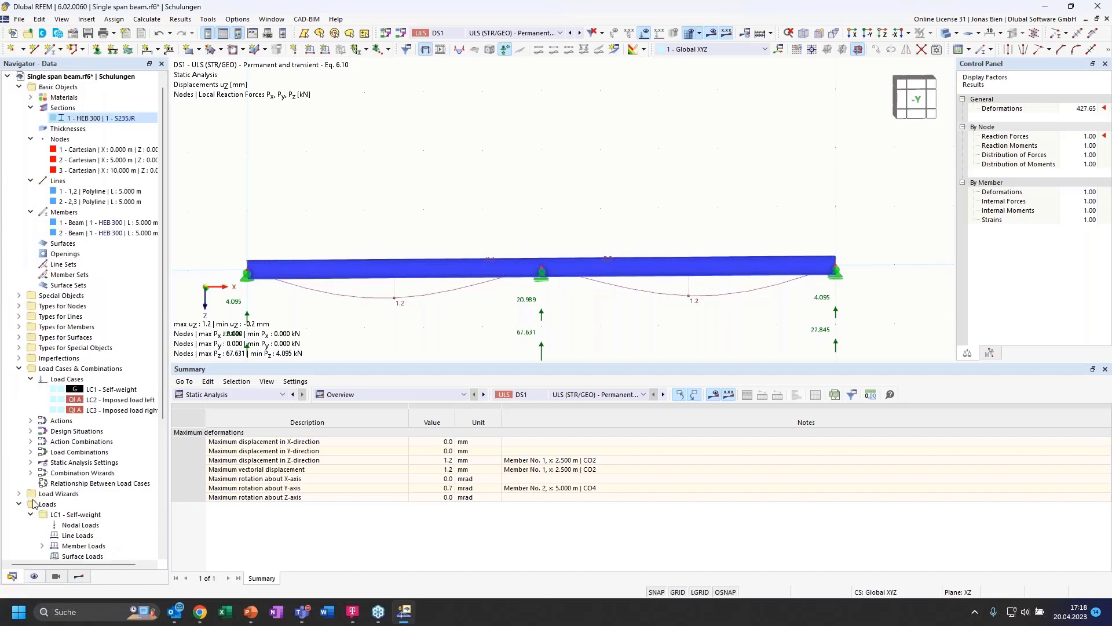
pyautogui.doubleClick(74, 119)
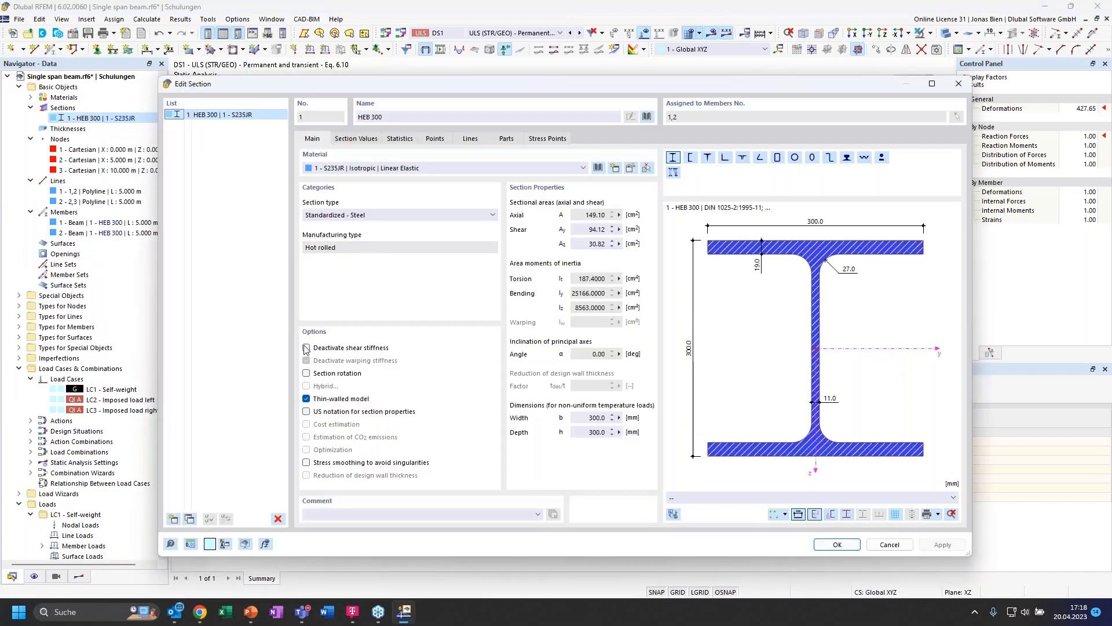
pyautogui.click(306, 349)
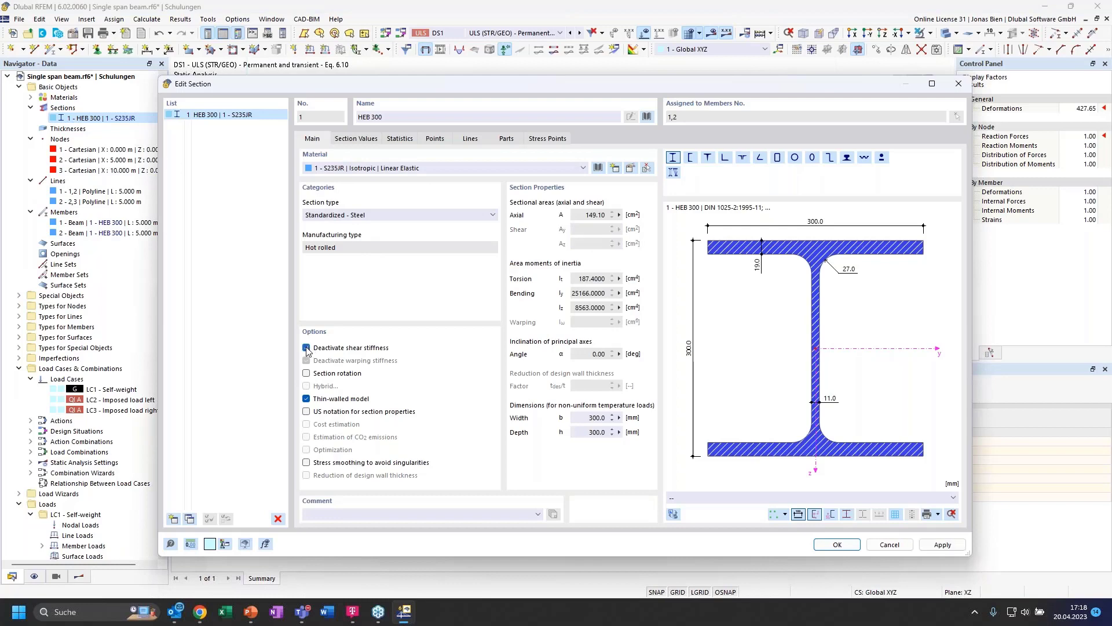
pyautogui.click(836, 544)
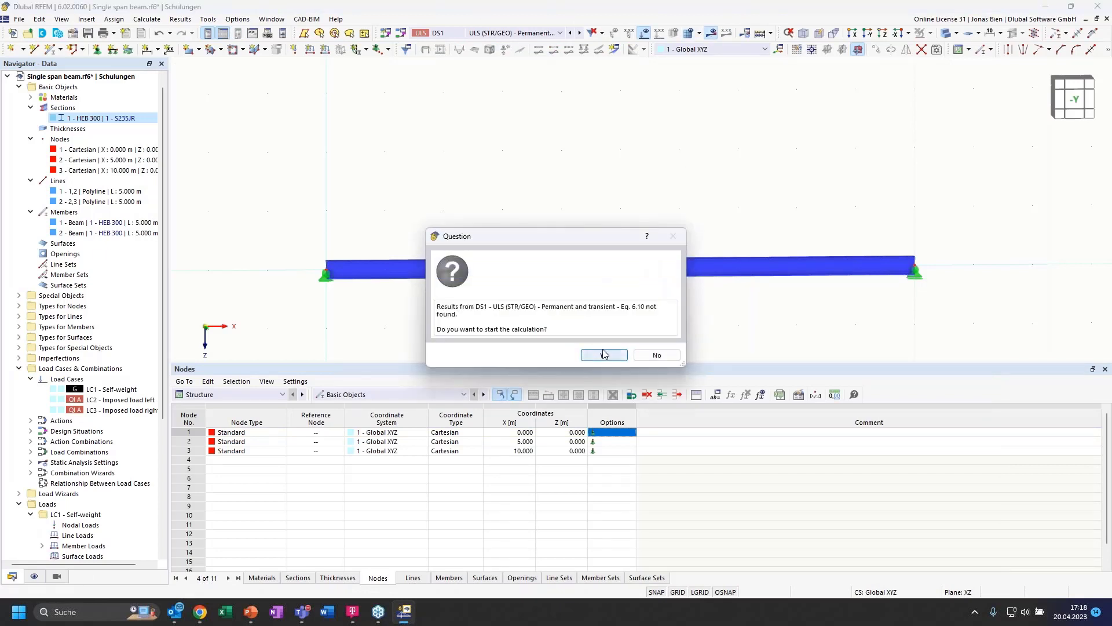
pyautogui.click(603, 352)
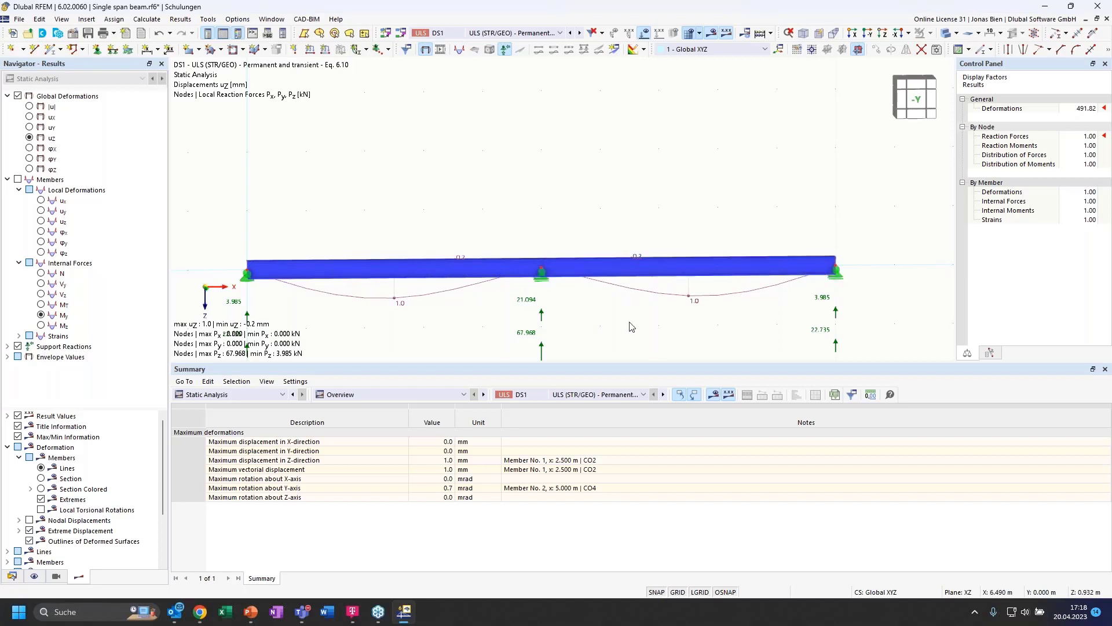
pyautogui.keyDown('ctrl'); pyautogui.moveTo(631, 327); pyautogui.dragTo(603, 342, button='middle'); pyautogui.keyUp('ctrl')
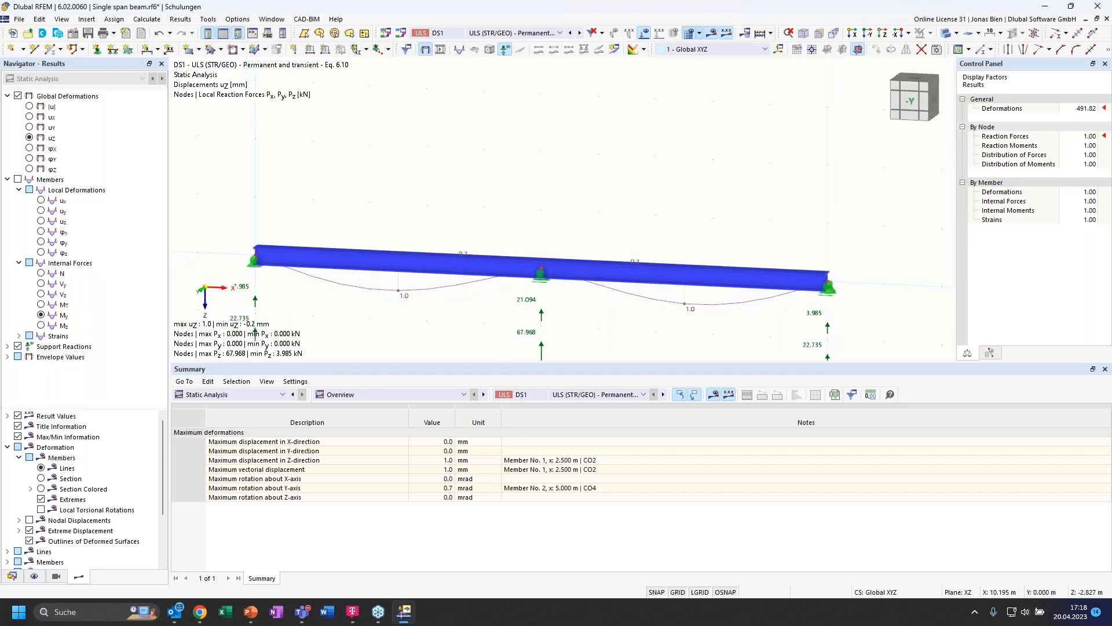
pyautogui.click(913, 102)
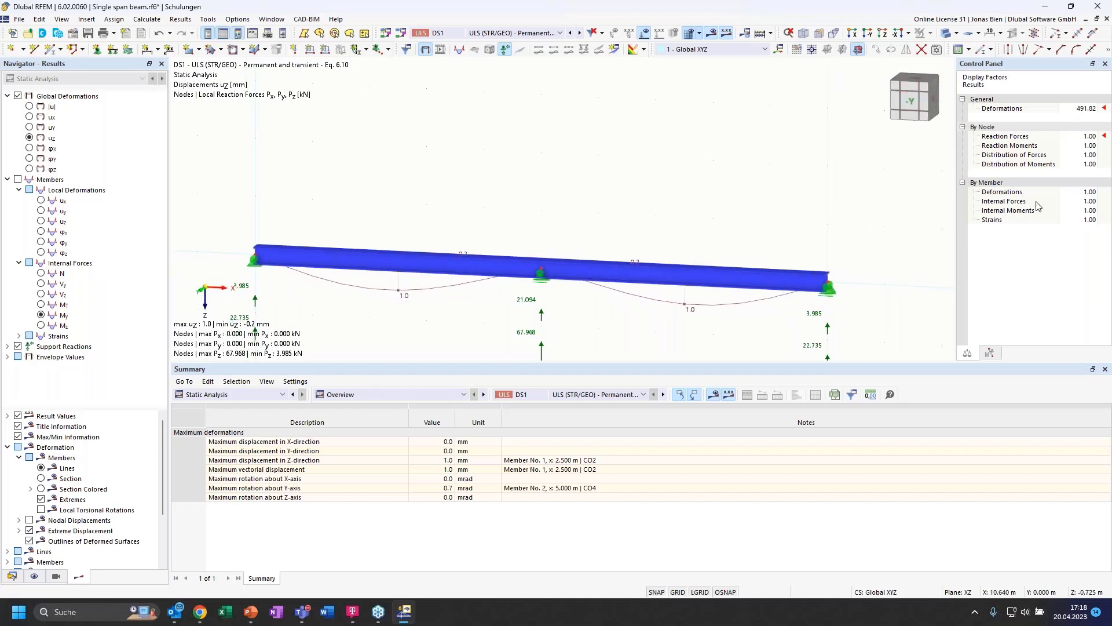
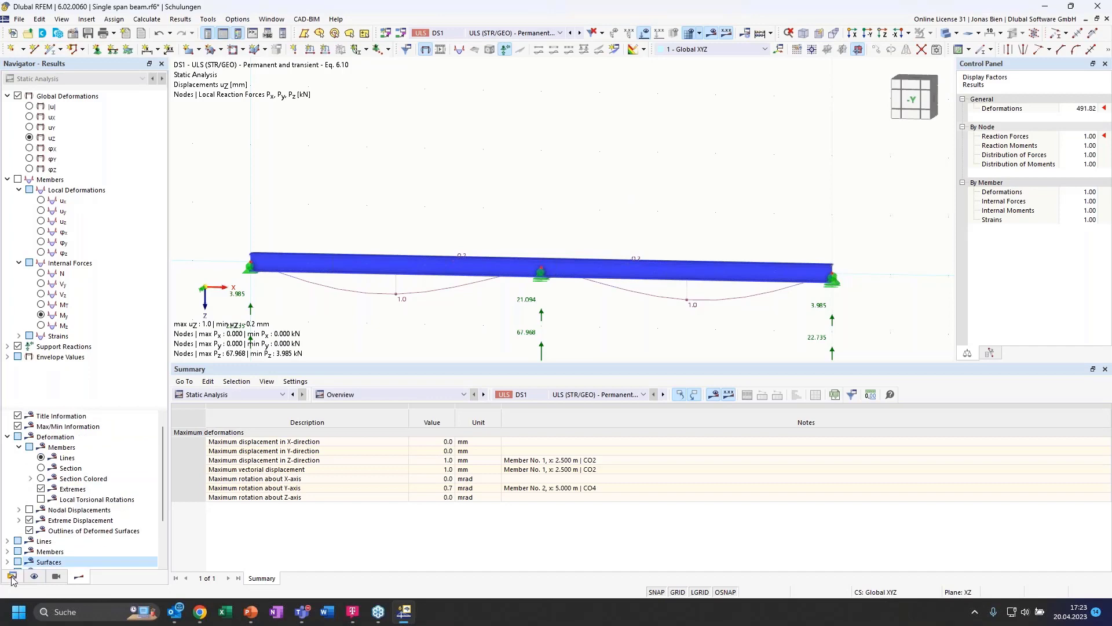
# Step: Delete the load cases LC2 - Imposed load left and LC3 - Imposed load right
pyautogui.click(12, 575)
pyautogui.click(116, 400)
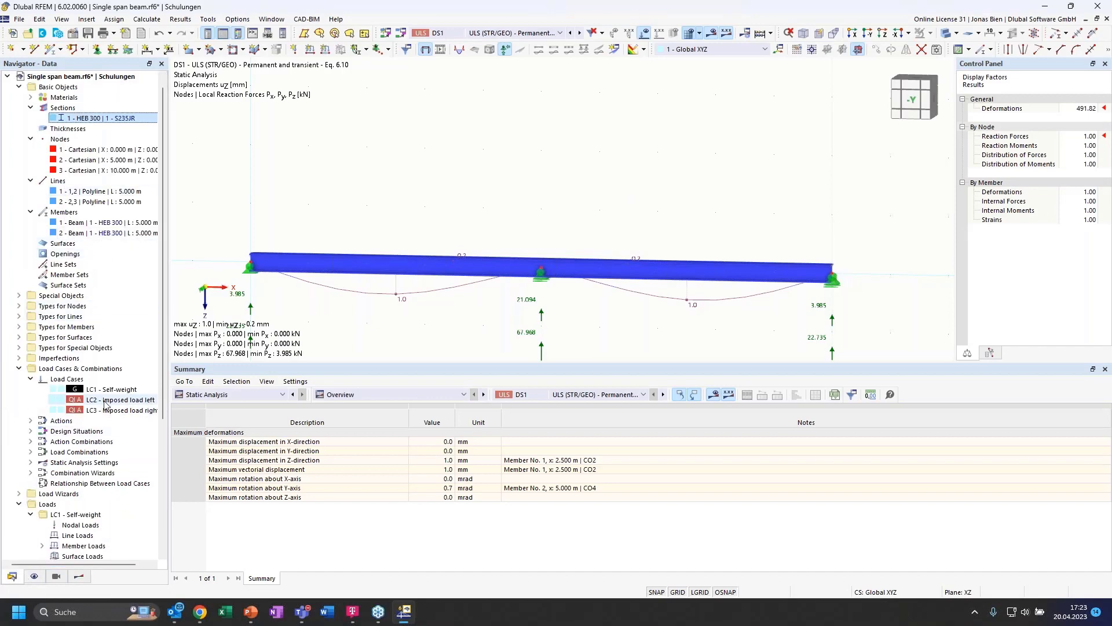
pyautogui.click(113, 410)
pyautogui.rightClick(113, 411)
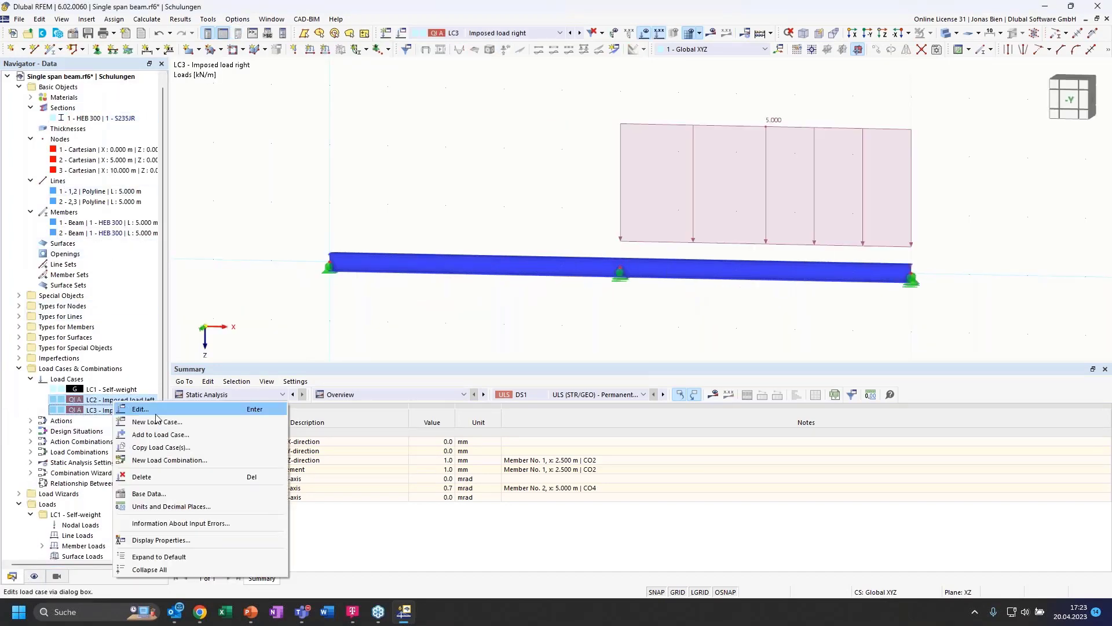
pyautogui.click(163, 485)
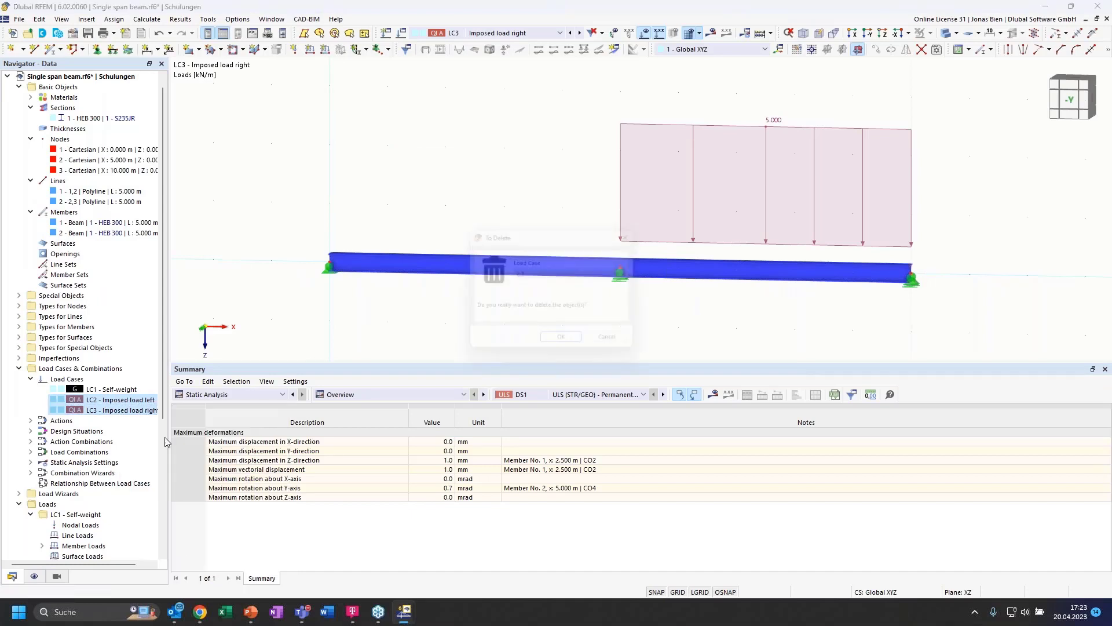
pyautogui.click(638, 350)
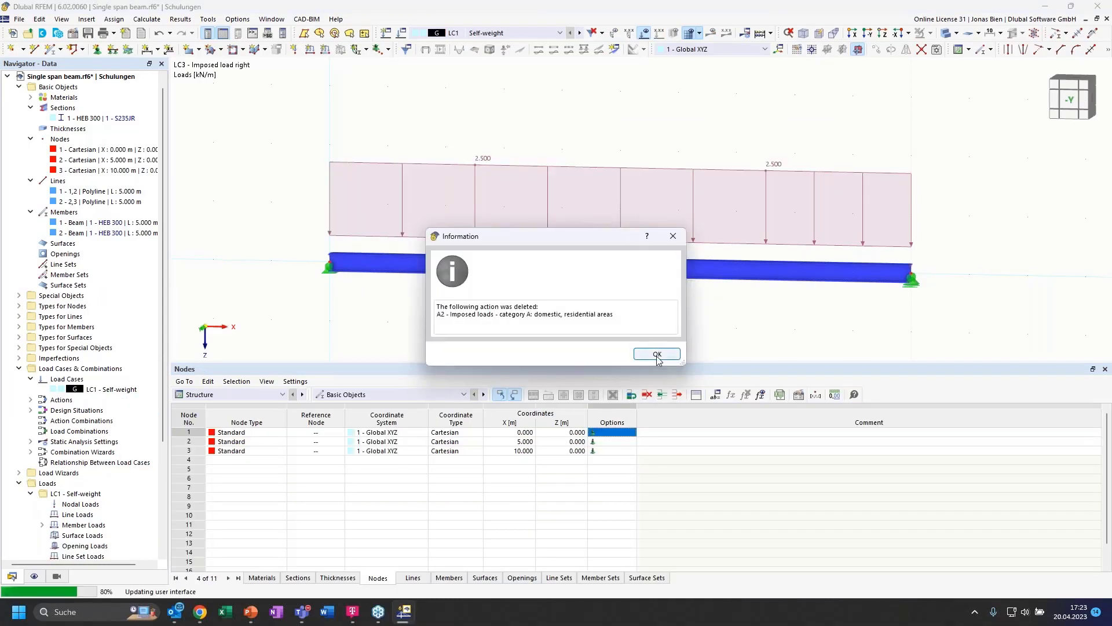
pyautogui.click(648, 353)
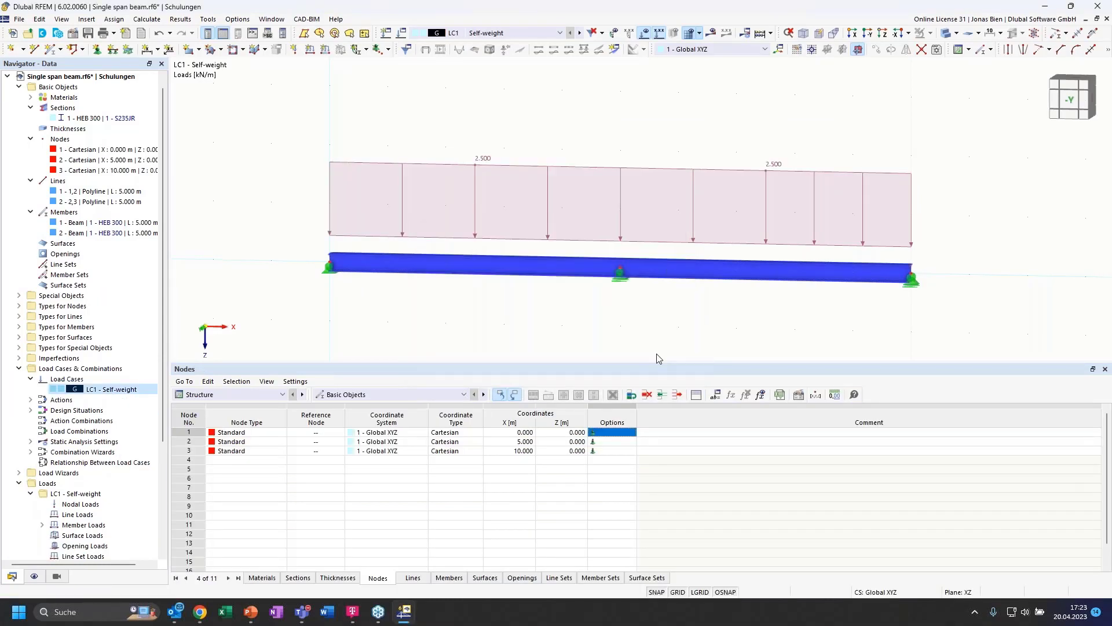
# Step: Divide member 2 in the second span using 1 intermediate node
pyautogui.click(1071, 100)
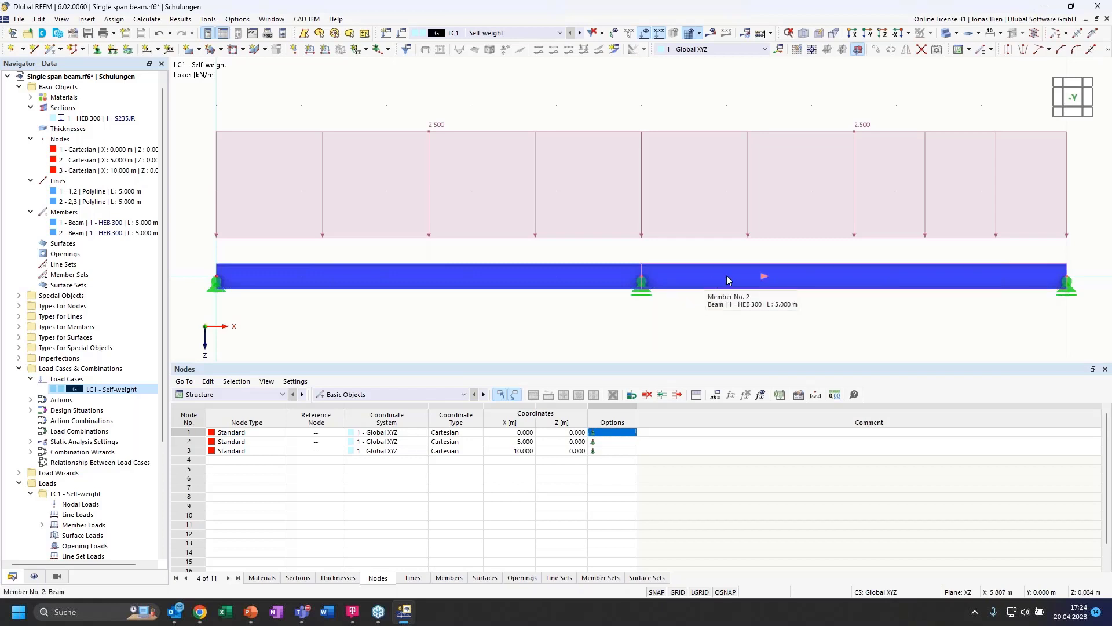
pyautogui.scroll(-1, 400, 298)
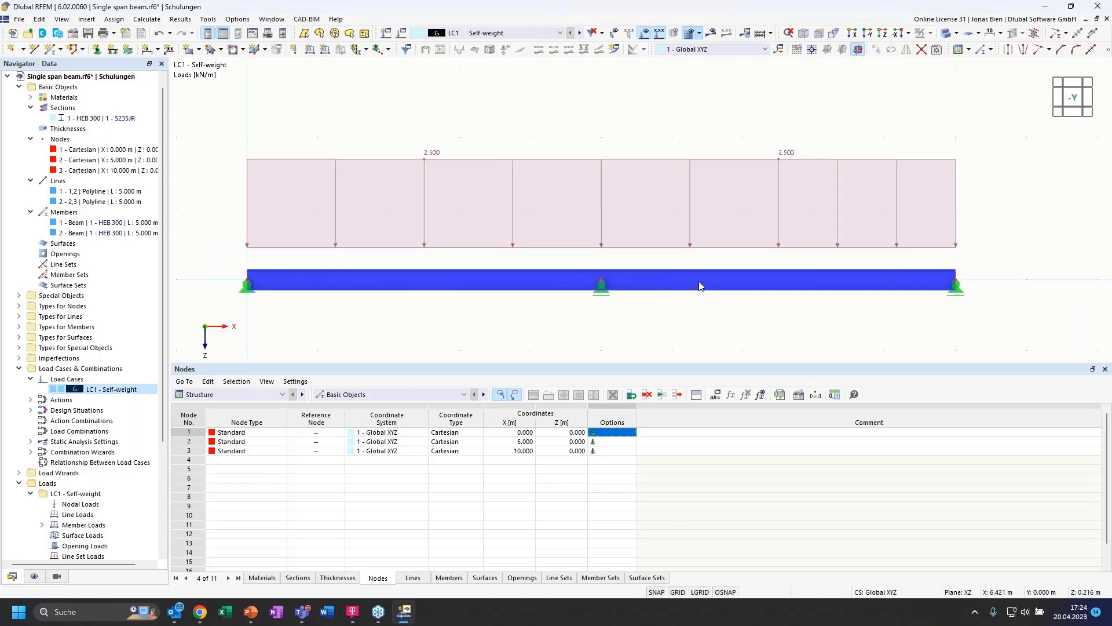
pyautogui.scroll(1, 697, 282)
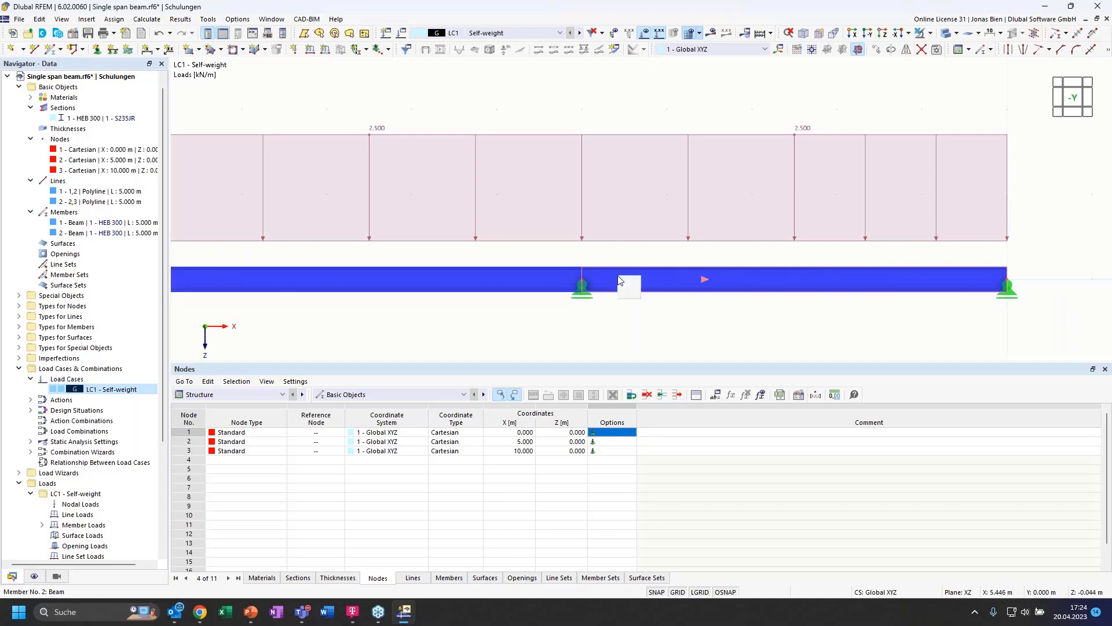
pyautogui.rightClick(618, 276)
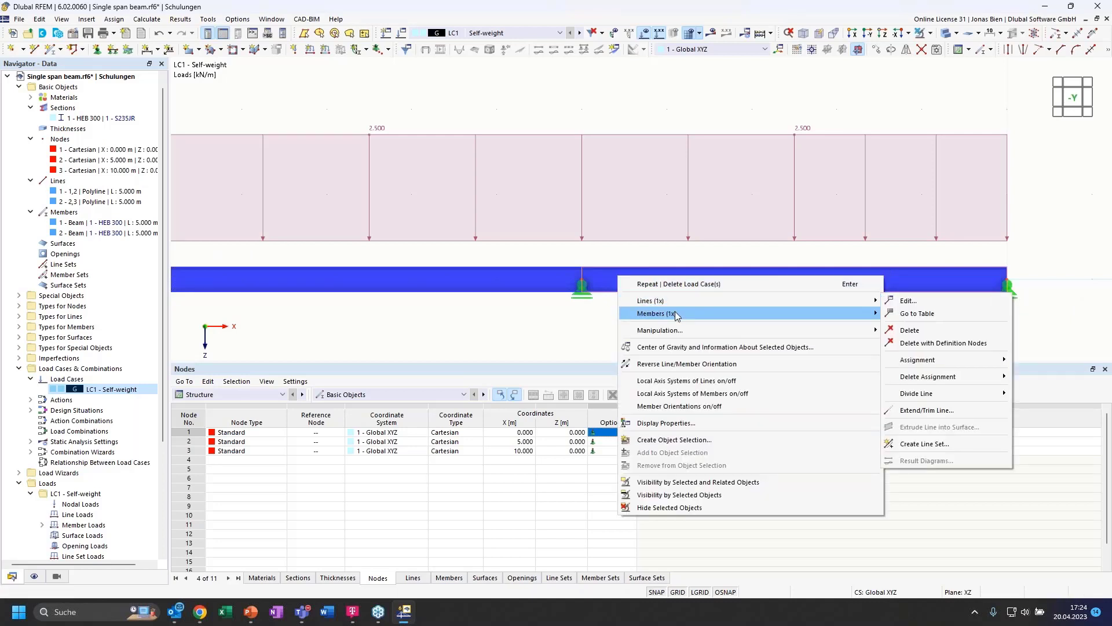
pyautogui.moveTo(677, 316)
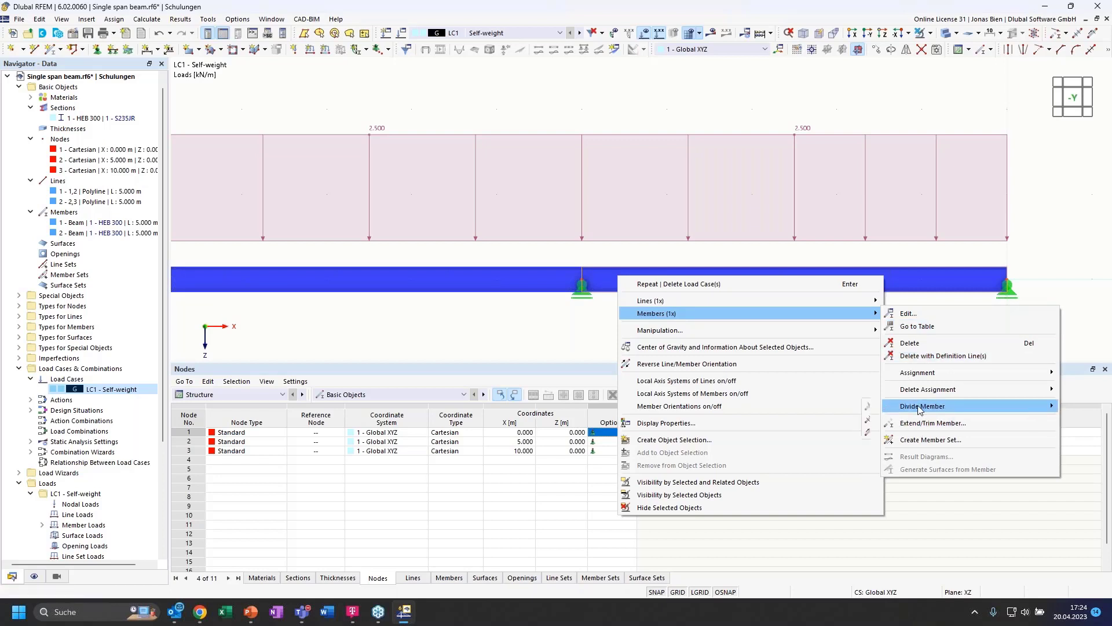
pyautogui.moveTo(921, 409)
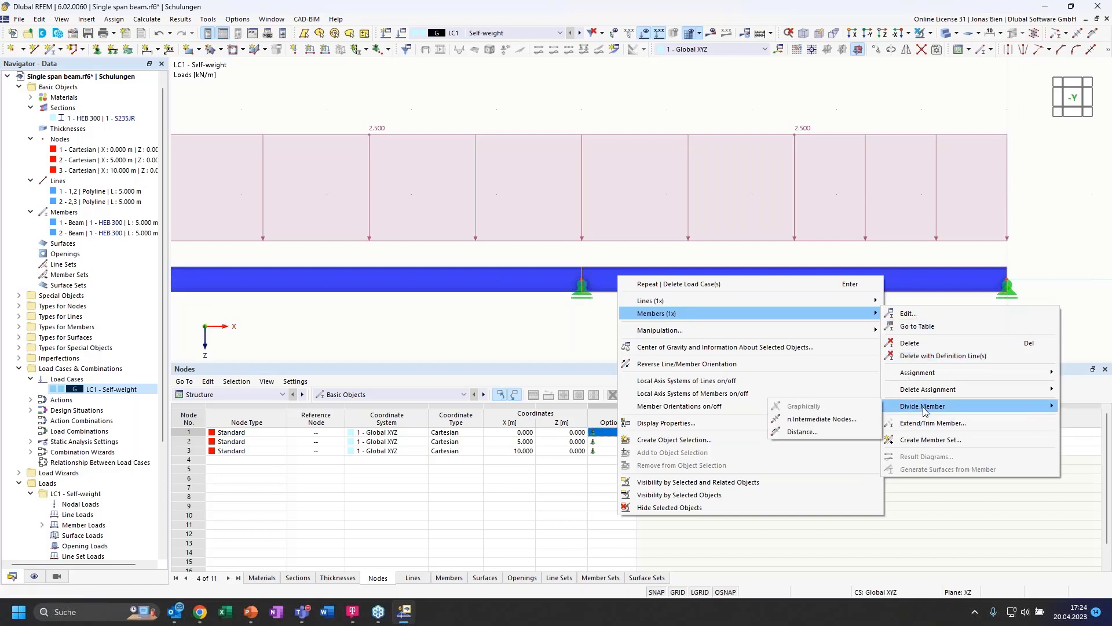
pyautogui.click(820, 419)
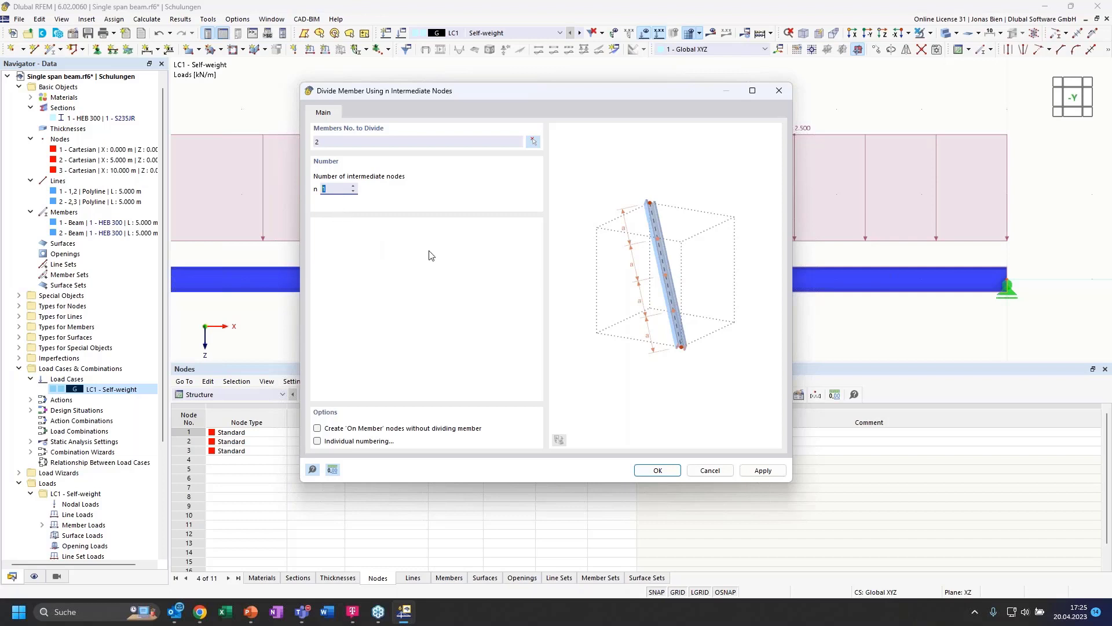
pyautogui.click(659, 470)
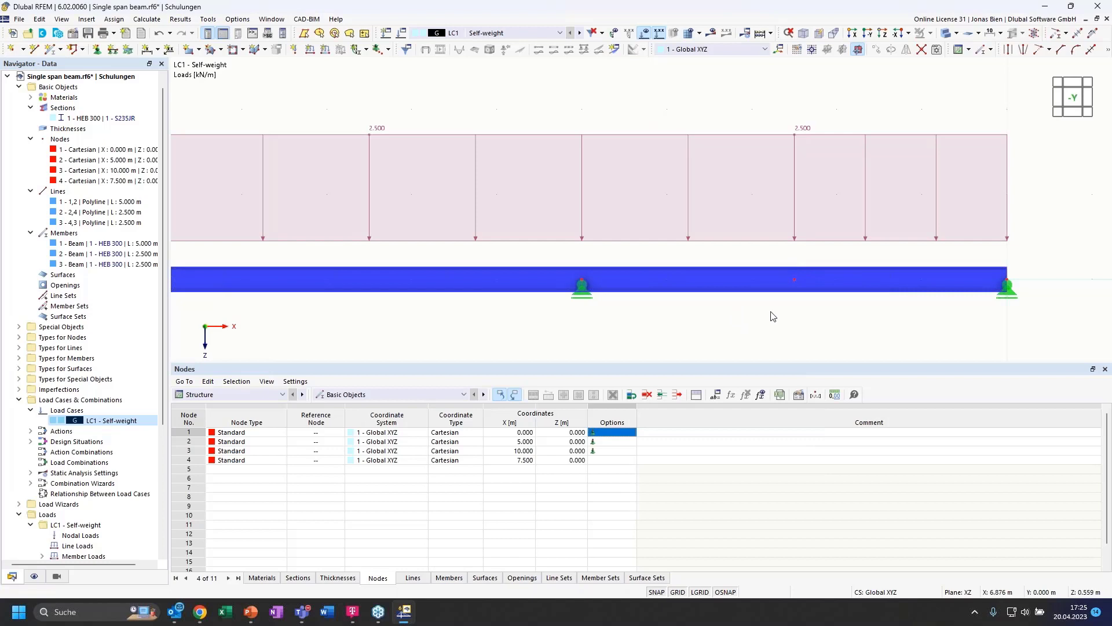
# Step: Add a global parameter named L to the model's global parameters
pyautogui.scroll(-1, 874, 263)
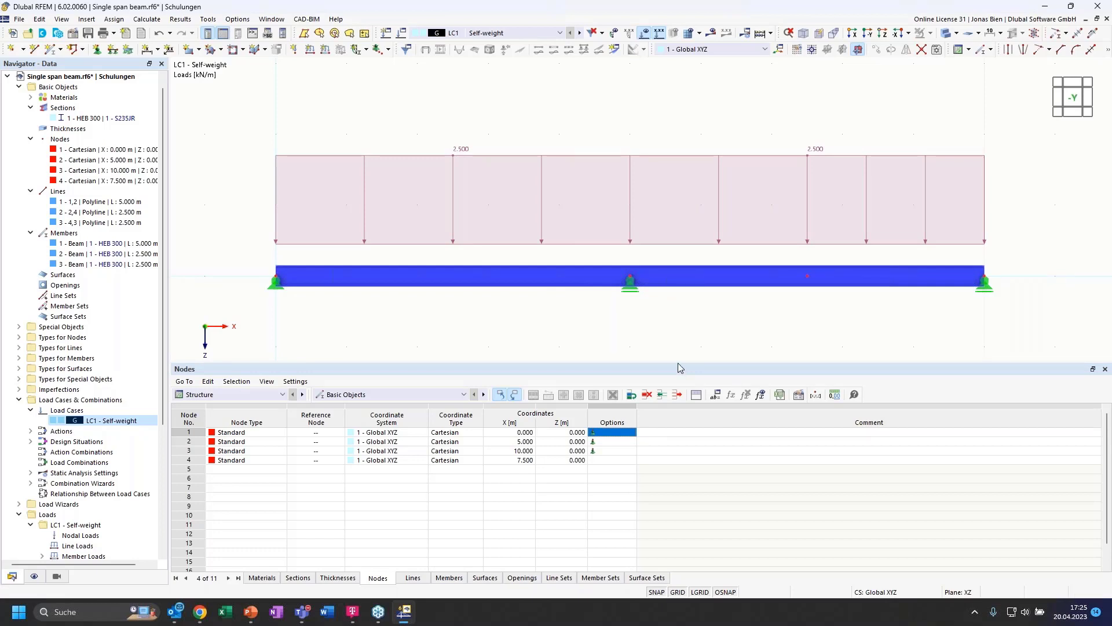
pyautogui.moveTo(678, 367); pyautogui.dragTo(679, 381)
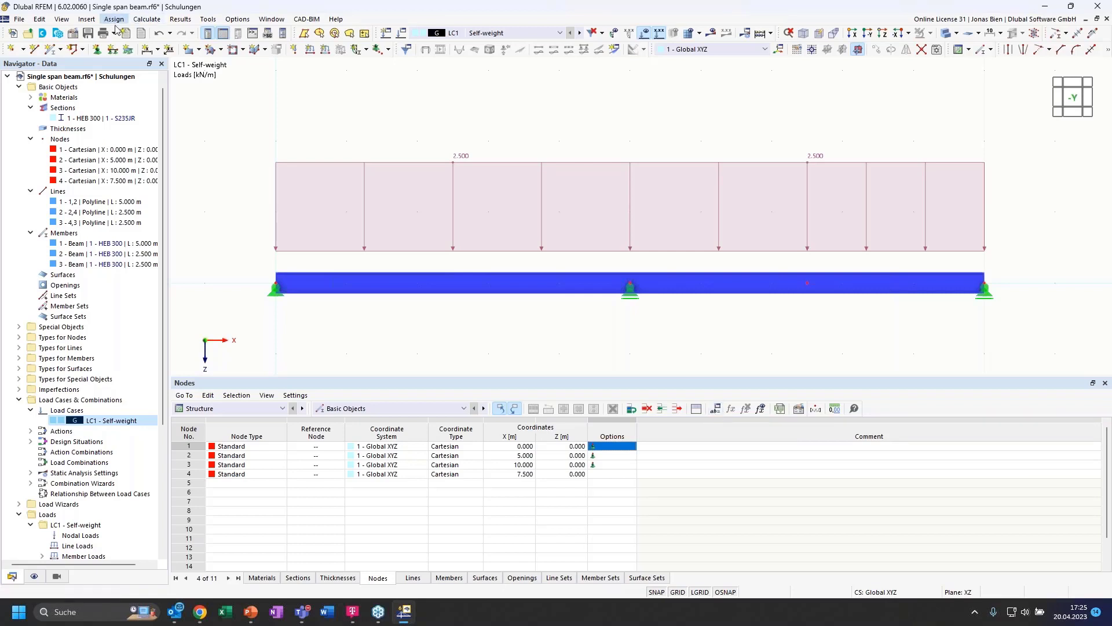
pyautogui.click(40, 19)
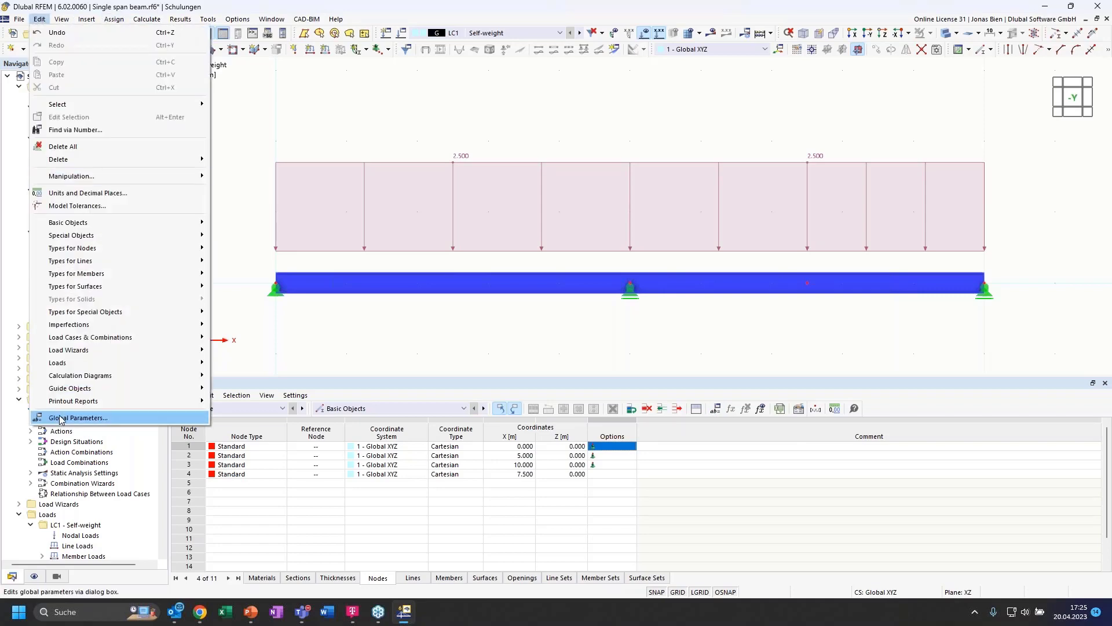
pyautogui.click(71, 419)
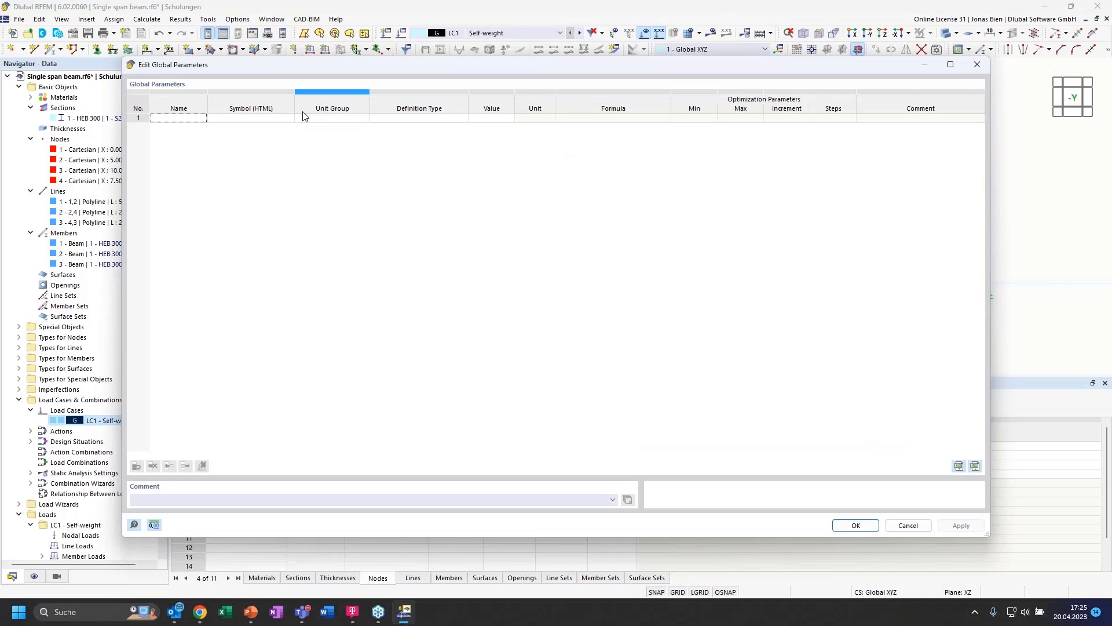
pyautogui.moveTo(404, 62); pyautogui.dragTo(428, 69)
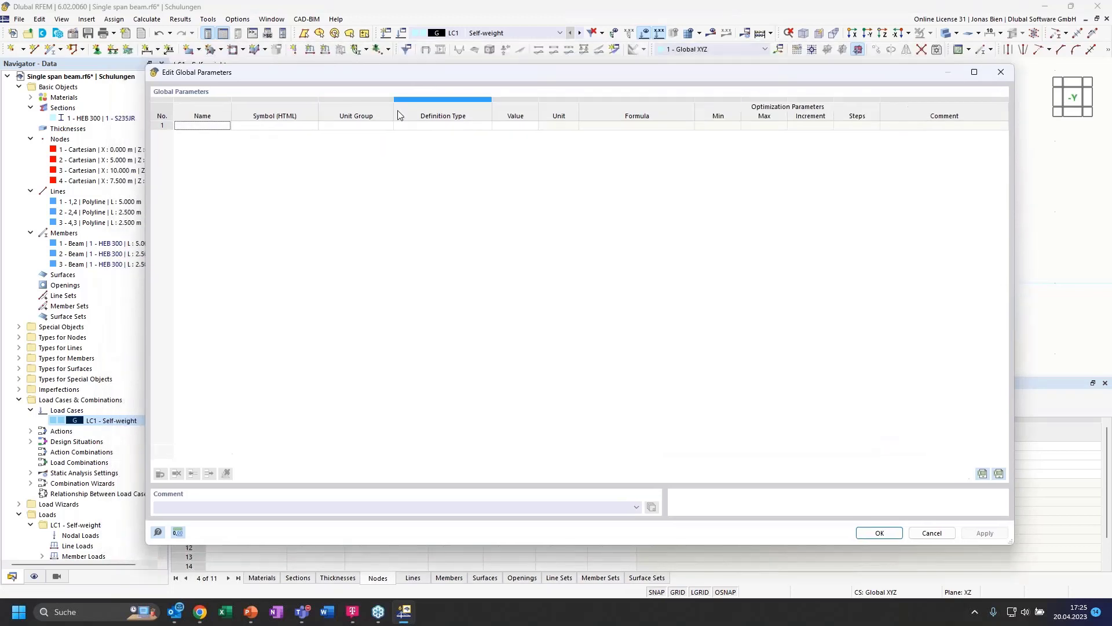
pyautogui.click(197, 128)
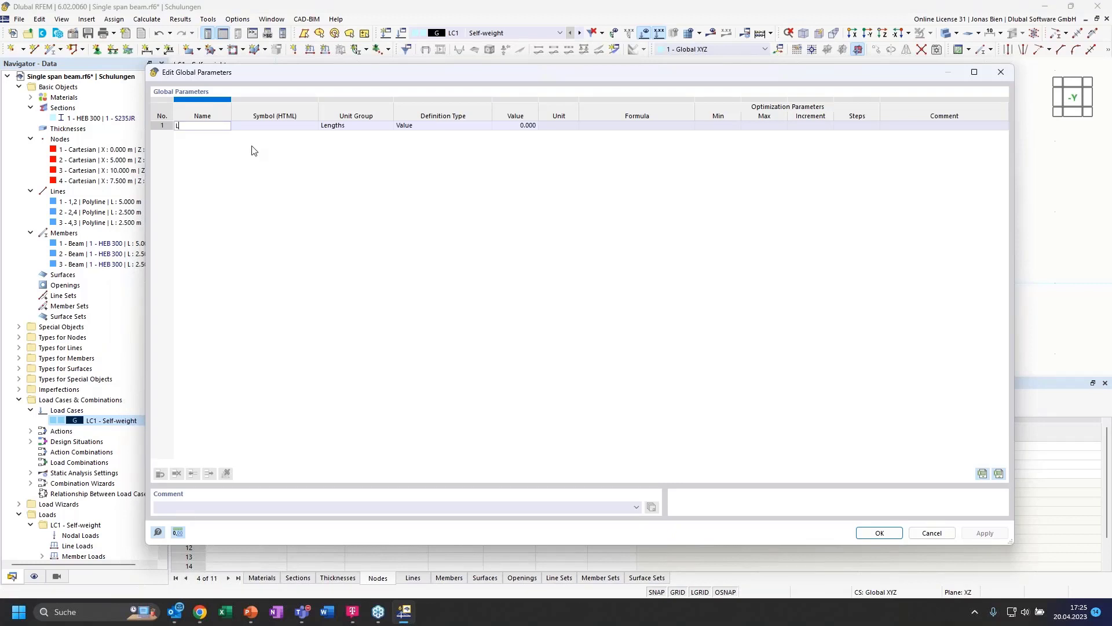
pyautogui.write('Length')
pyautogui.press('Return')
pyautogui.click(200, 129)
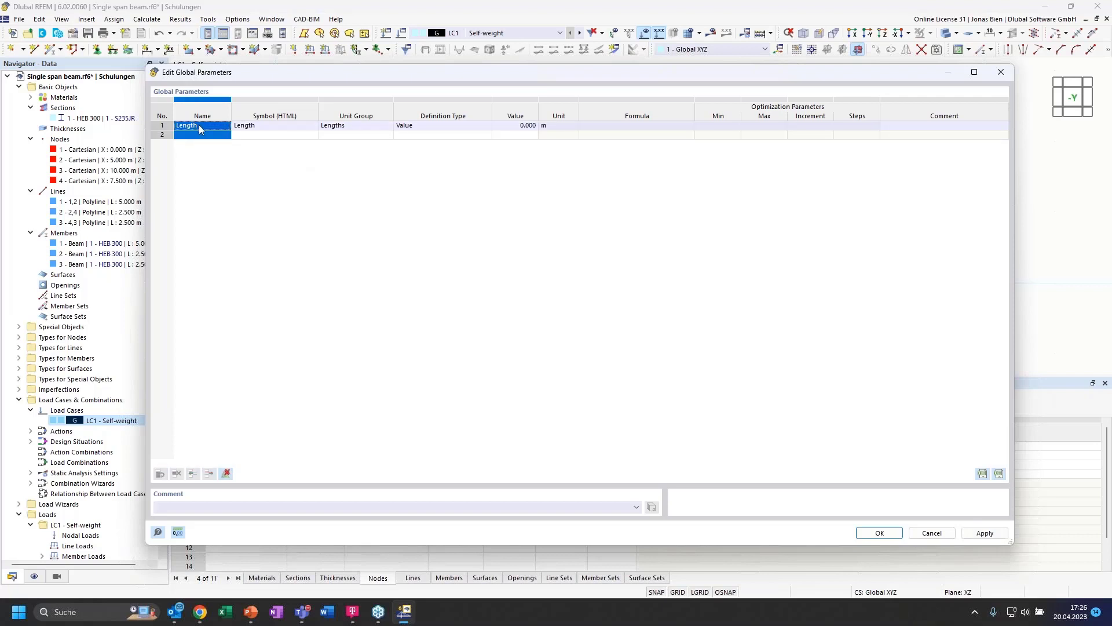
pyautogui.click(194, 126)
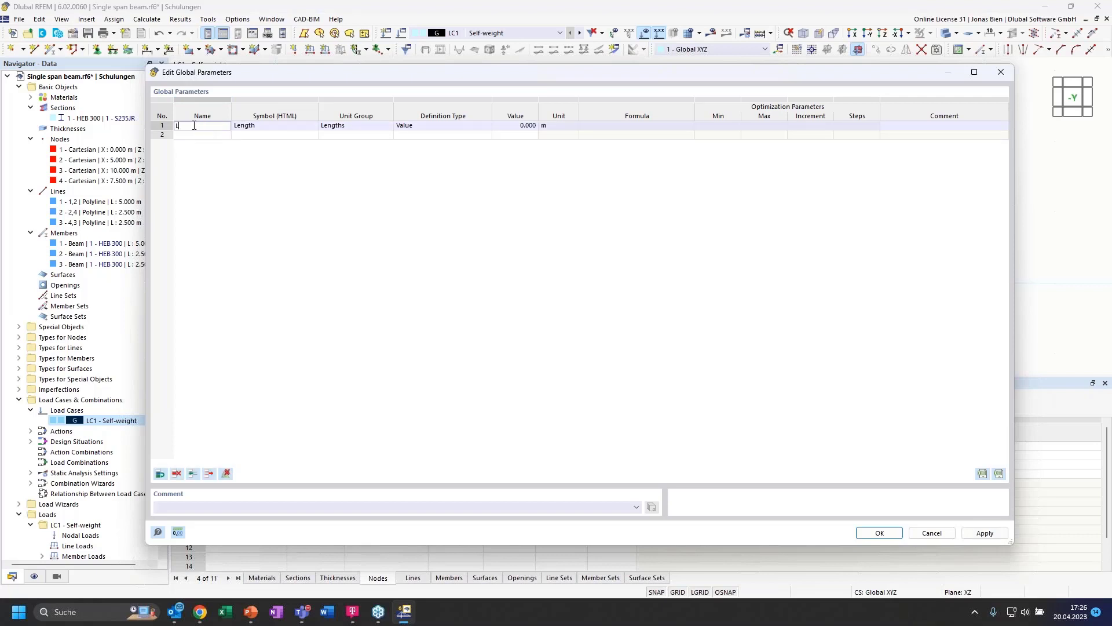
pyautogui.write('L')
pyautogui.press('Return')
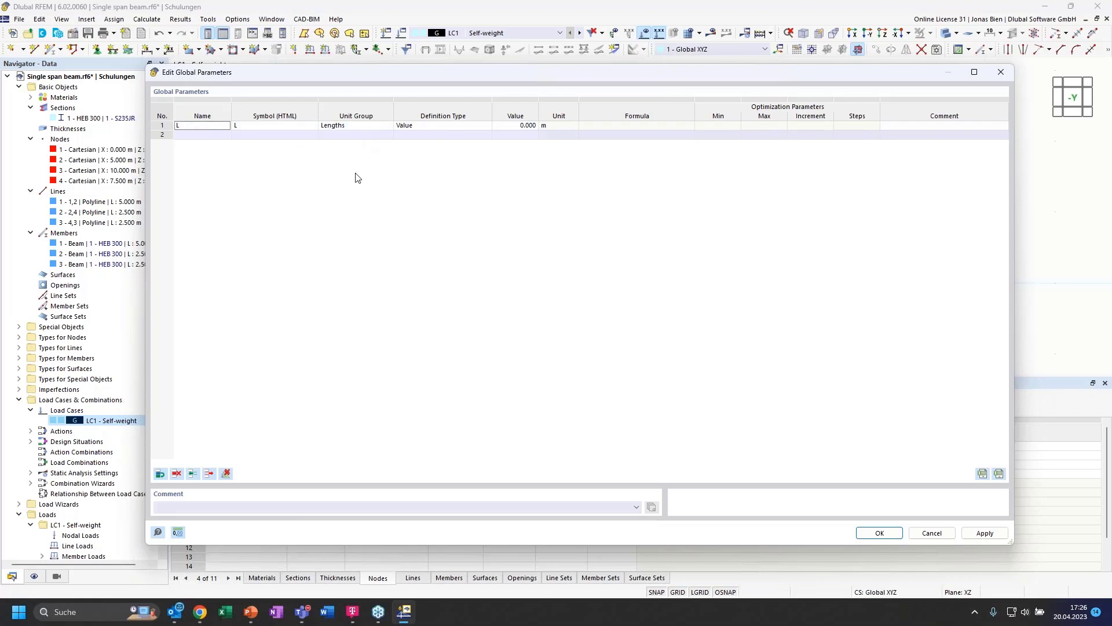
# Step: Keep the unit group Lengths for parameter L and set its value to 5 m
pyautogui.click(204, 131)
pyautogui.click(348, 125)
pyautogui.click(387, 126)
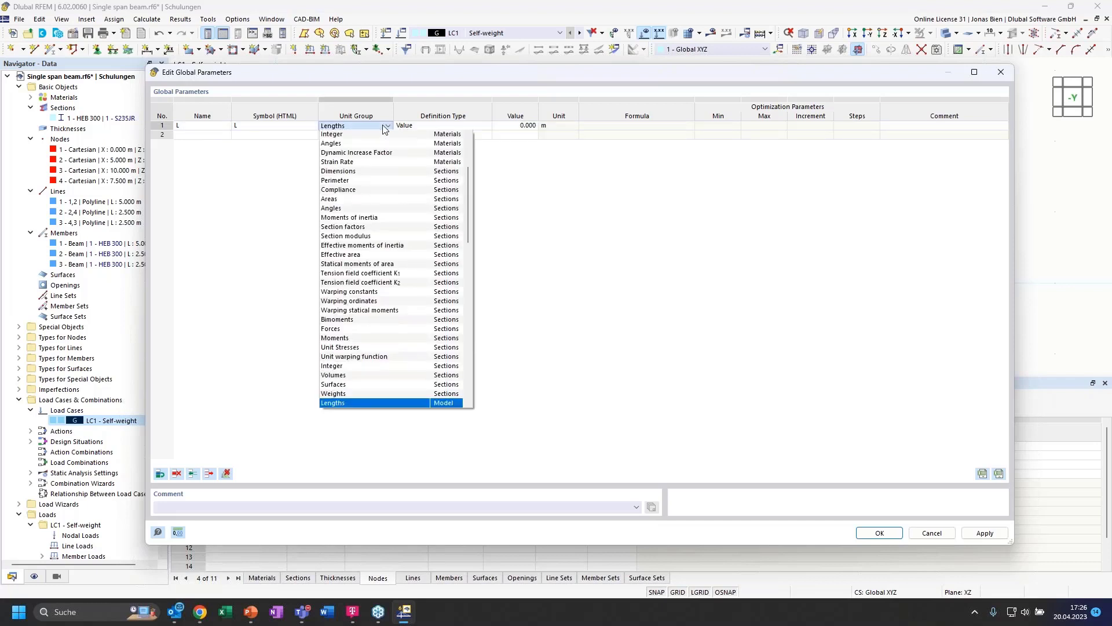
pyautogui.click(385, 126)
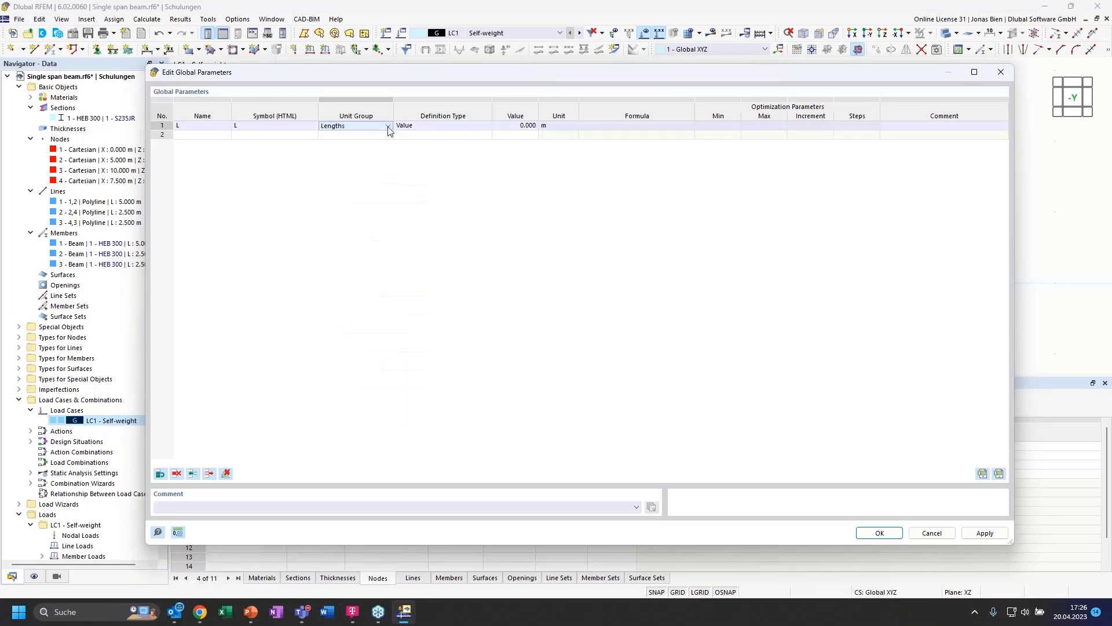
pyautogui.click(565, 126)
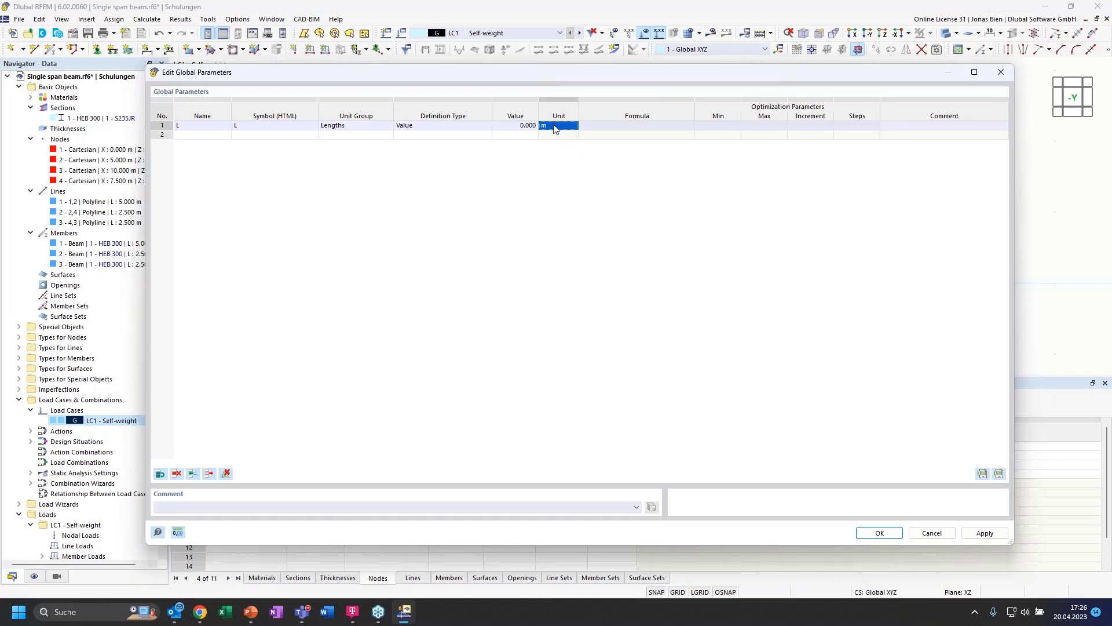
pyautogui.doubleClick(521, 126)
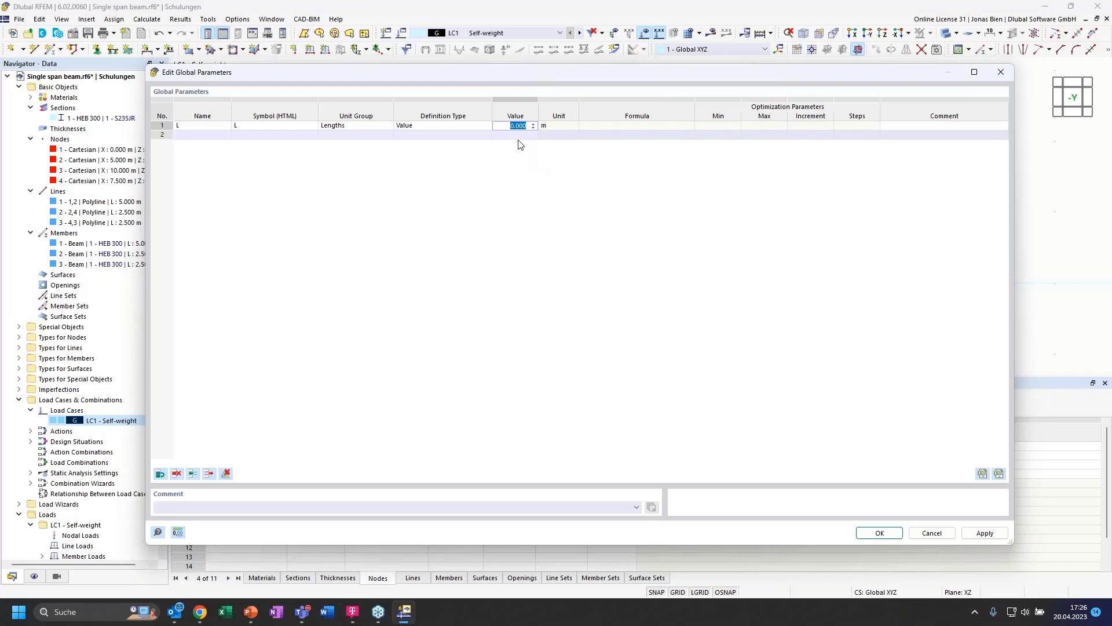
pyautogui.write('5')
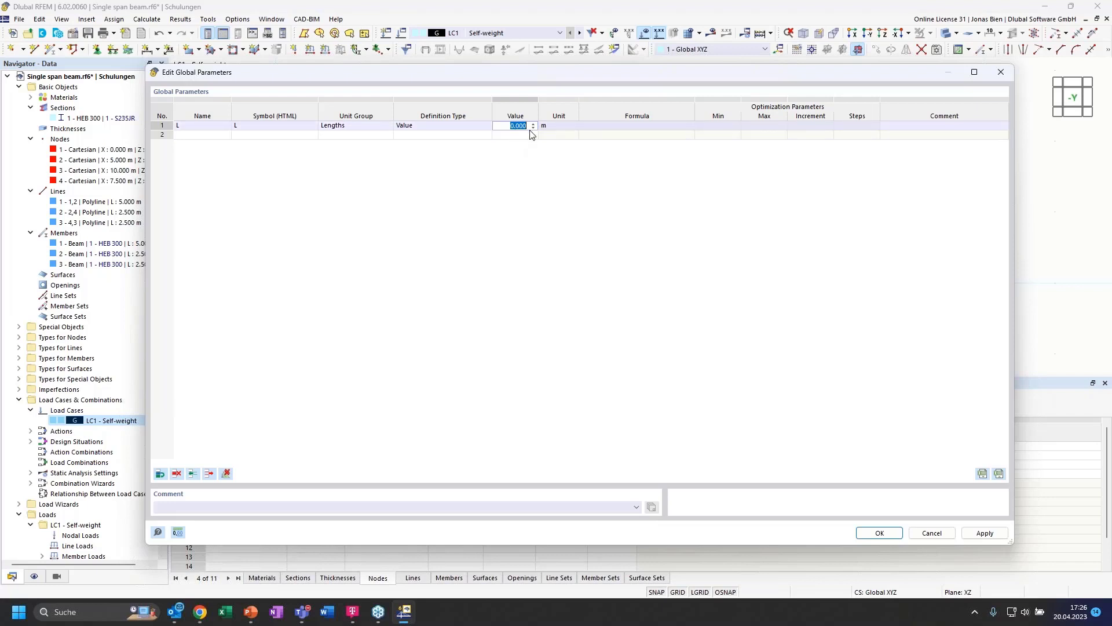
pyautogui.press('Return')
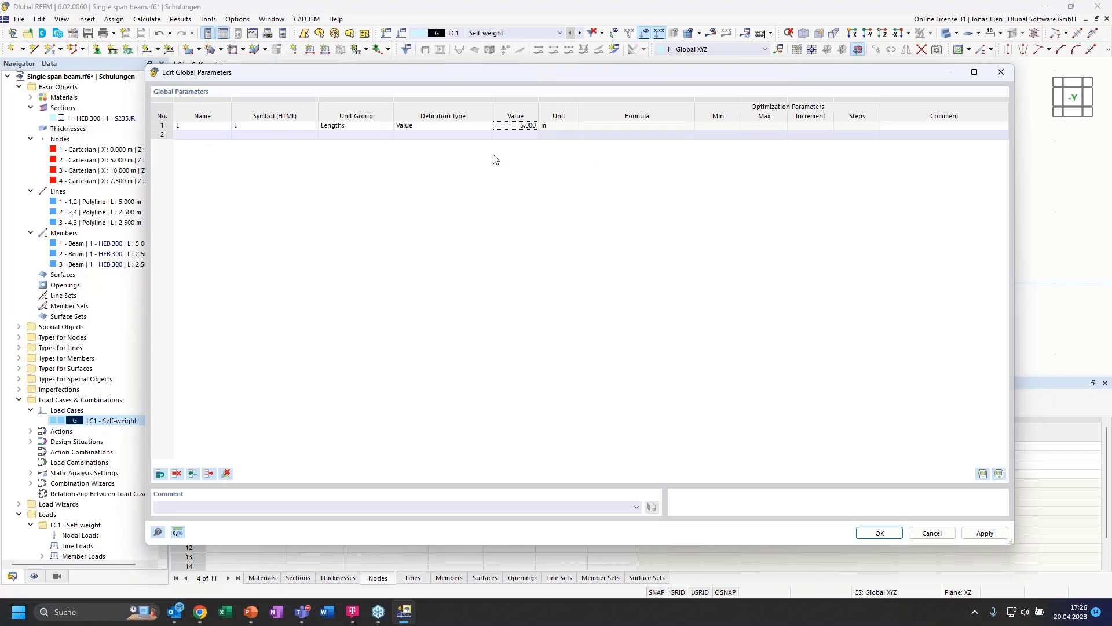
# Step: Add a second global parameter e with unit group Factors and value 0.1716, and accept the parameter list
pyautogui.click(179, 135)
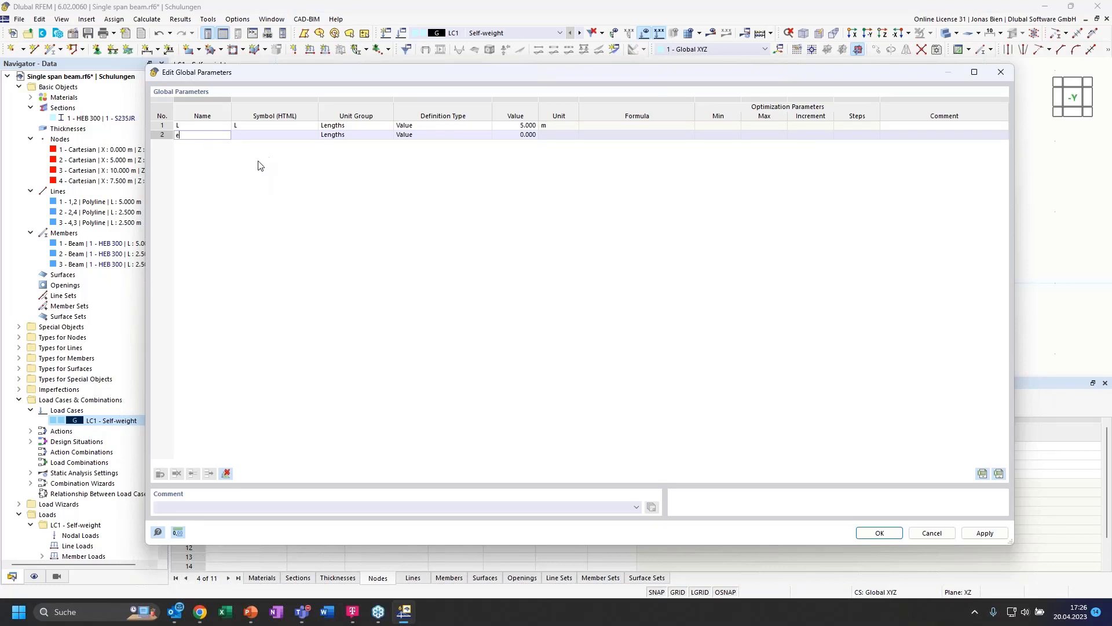
pyautogui.press('Return')
pyautogui.click(342, 135)
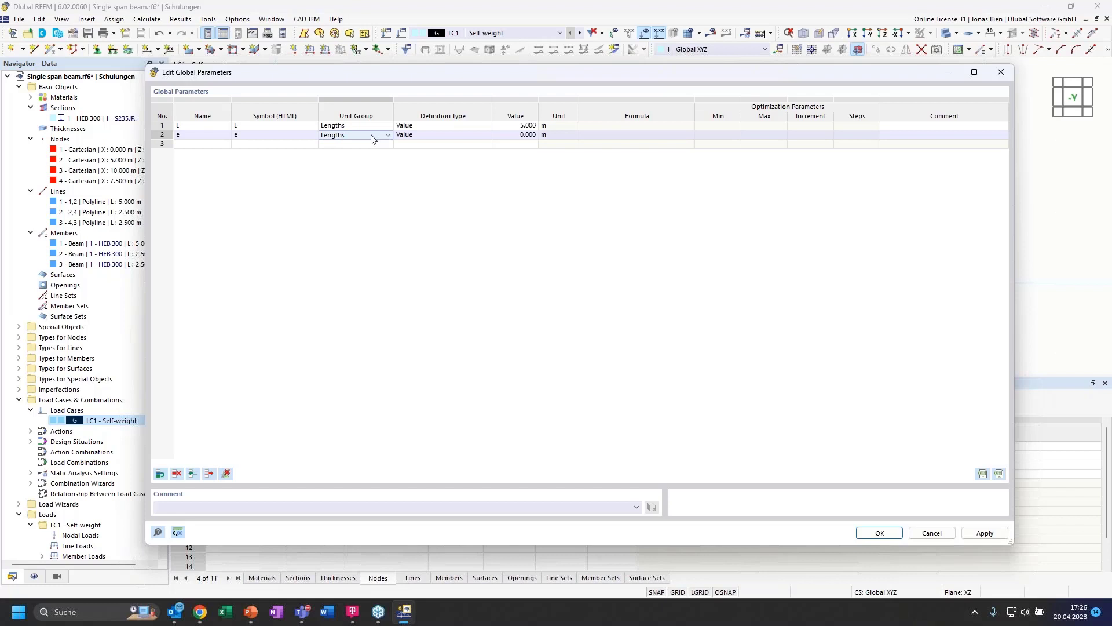
pyautogui.click(381, 135)
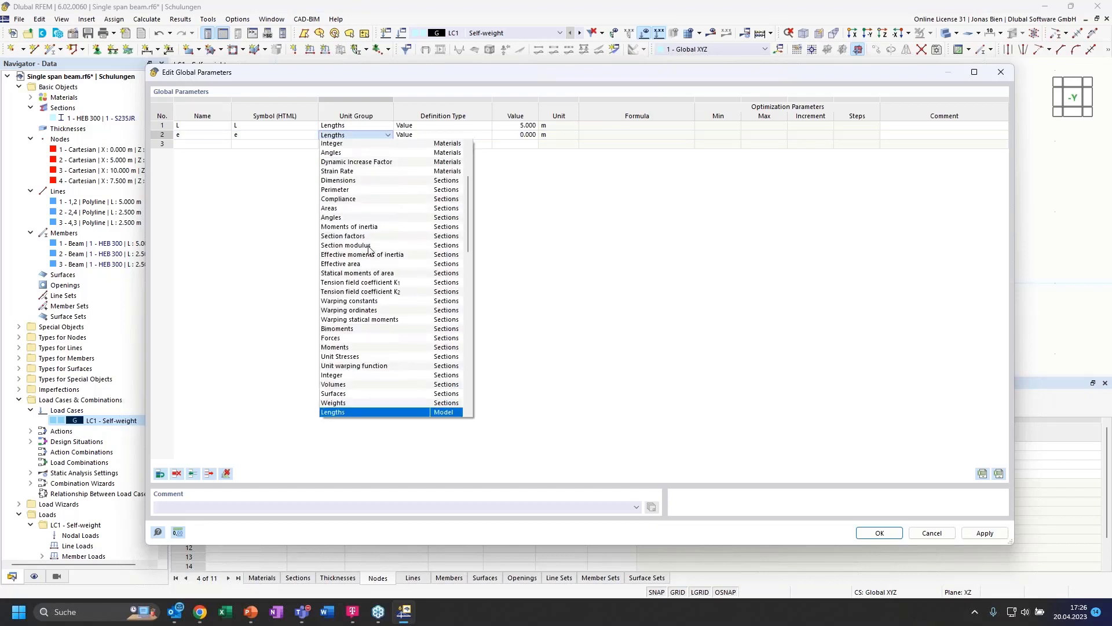
pyautogui.scroll(4, 371, 209)
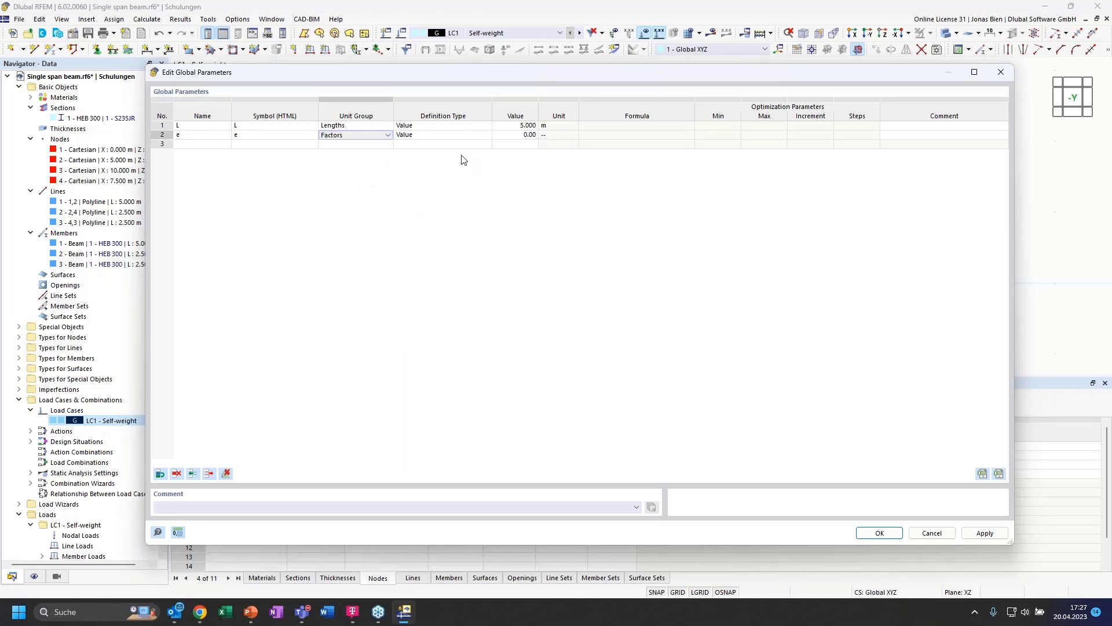
pyautogui.click(520, 136)
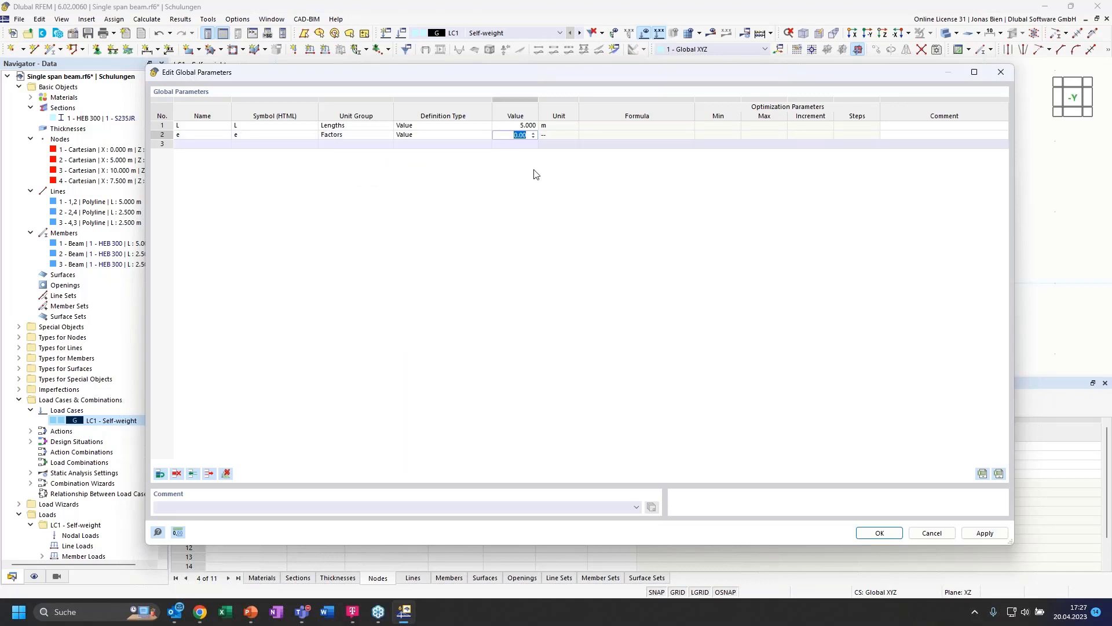
pyautogui.write('0.1716')
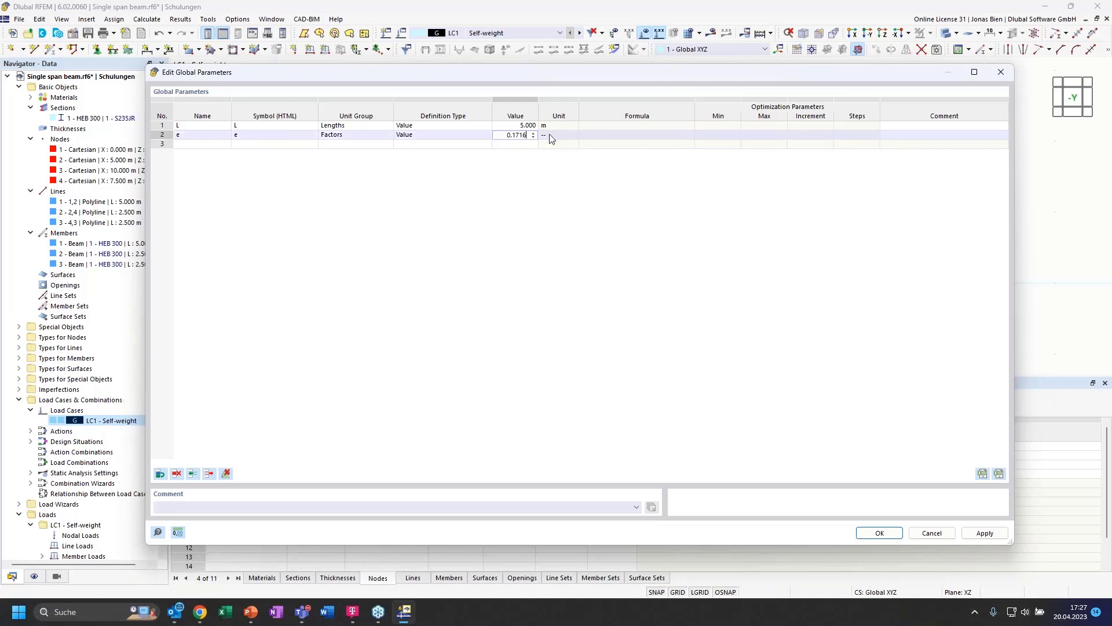
pyautogui.press('Return')
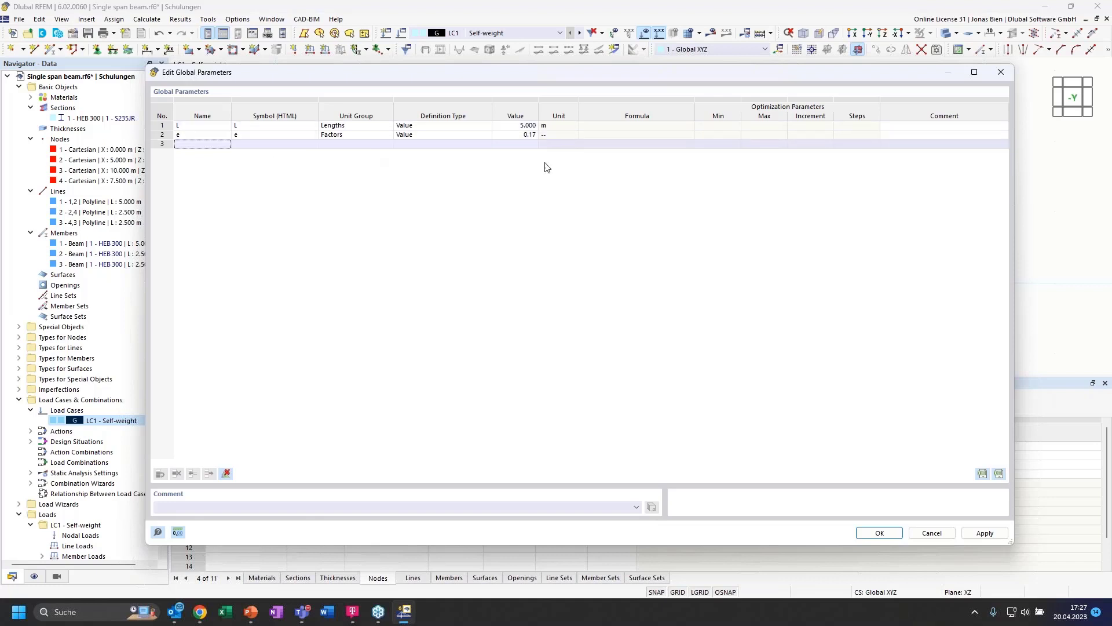
pyautogui.click(878, 532)
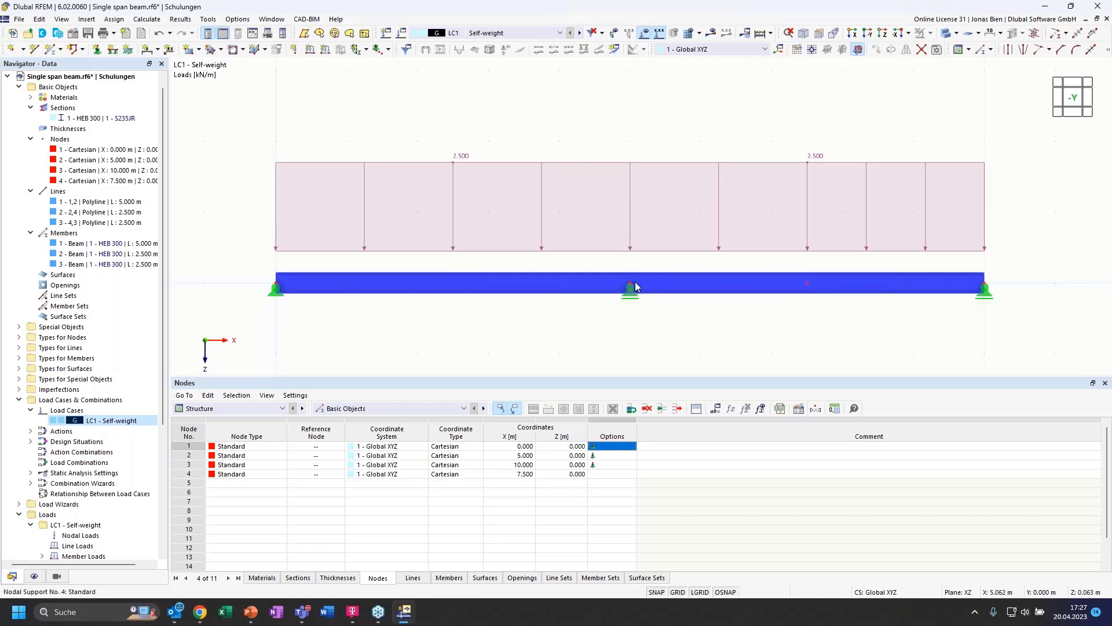
# Step: Try moving the middle support node freely to X 4.000 m and Z 1.000 m, and undo the move
pyautogui.scroll(-2, 655, 250)
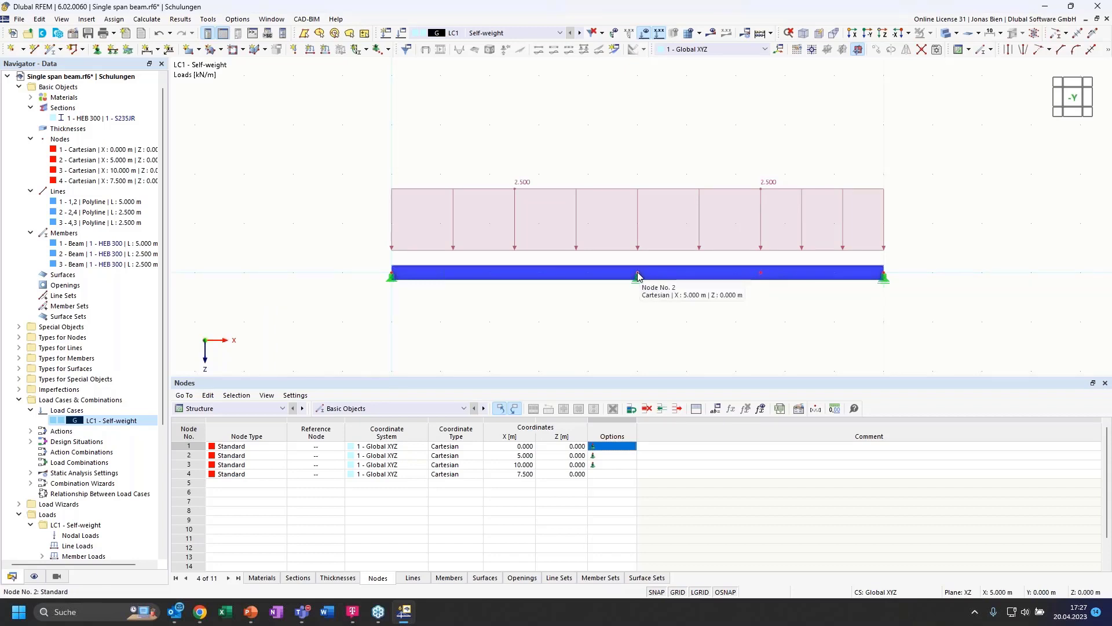
pyautogui.moveTo(638, 276); pyautogui.dragTo(588, 324)
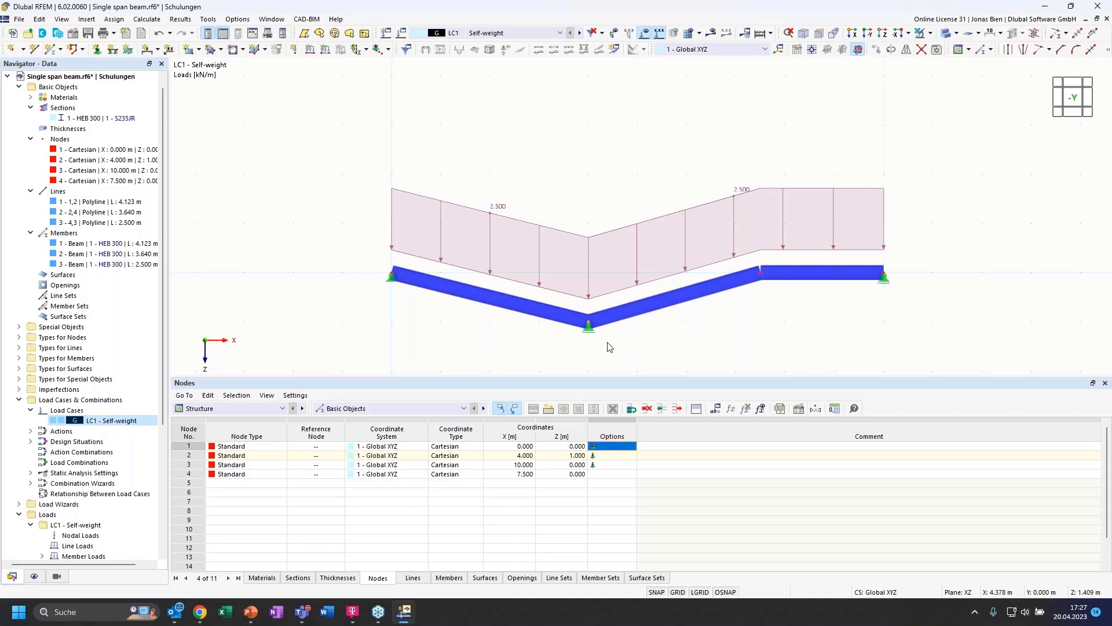
pyautogui.hotkey('ctrl', 'z')
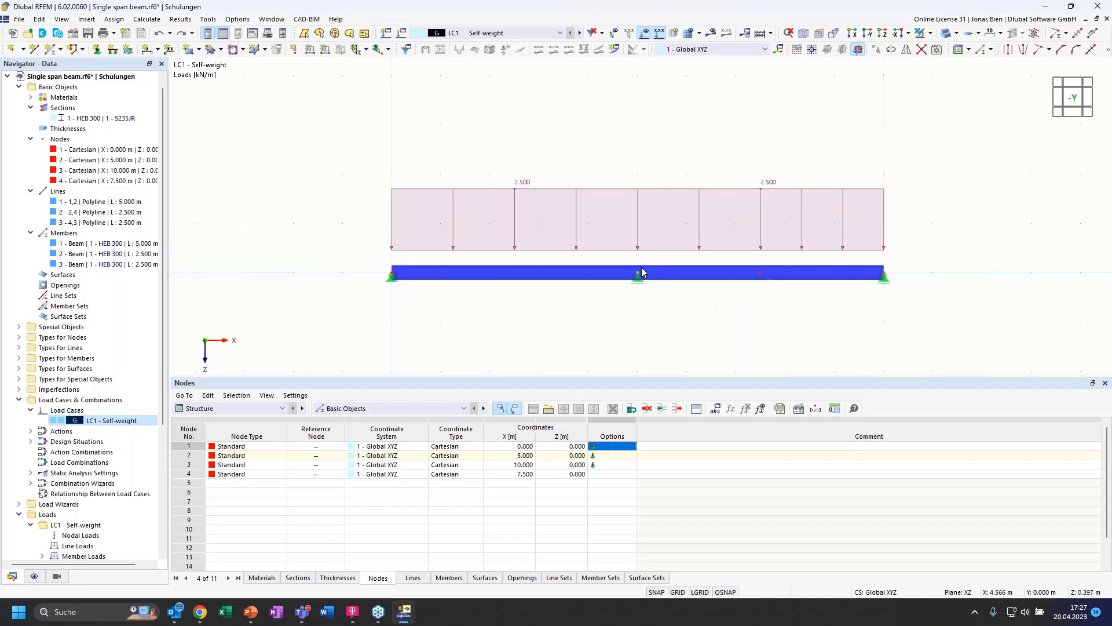
# Step: Define the X-coordinate of the middle support node 2 with the formula L and apply the node changes
pyautogui.doubleClick(653, 303)
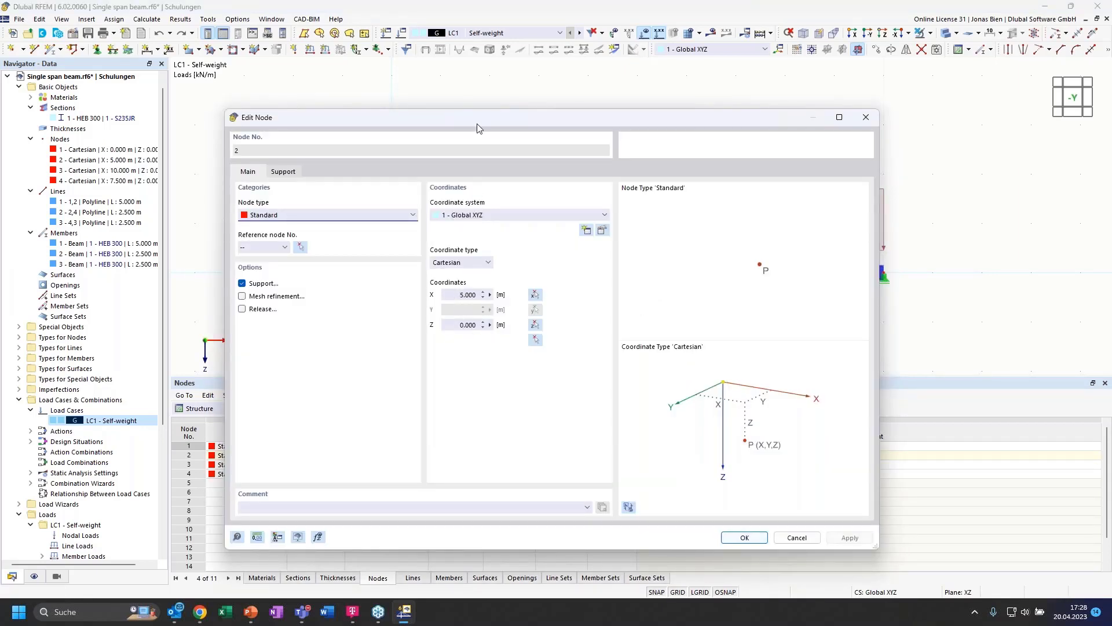
pyautogui.moveTo(478, 119); pyautogui.dragTo(483, 97)
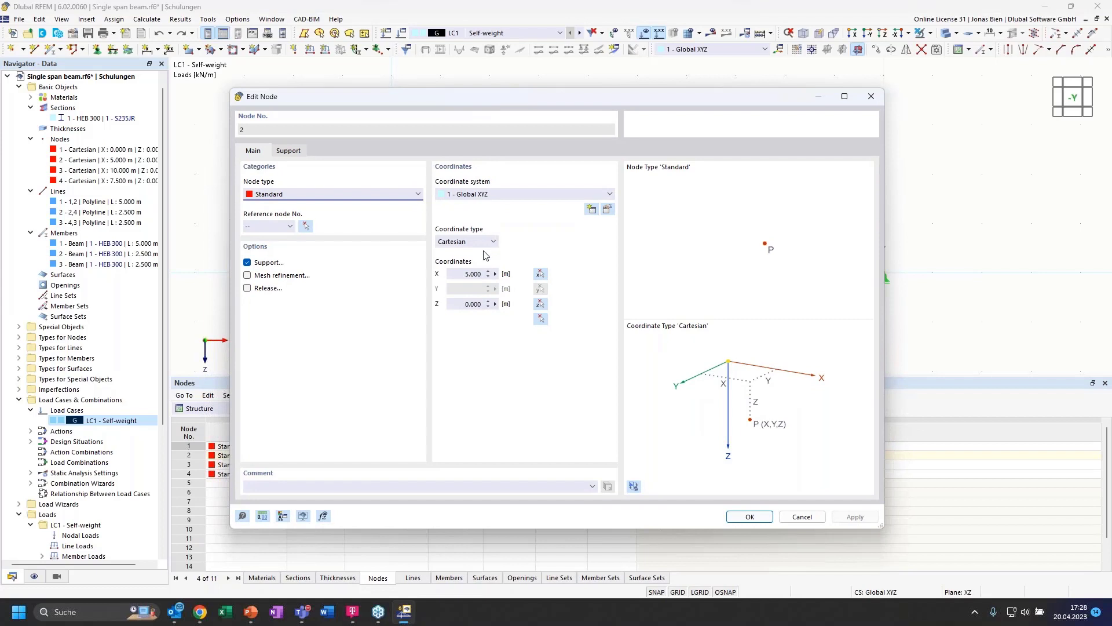
pyautogui.click(463, 275)
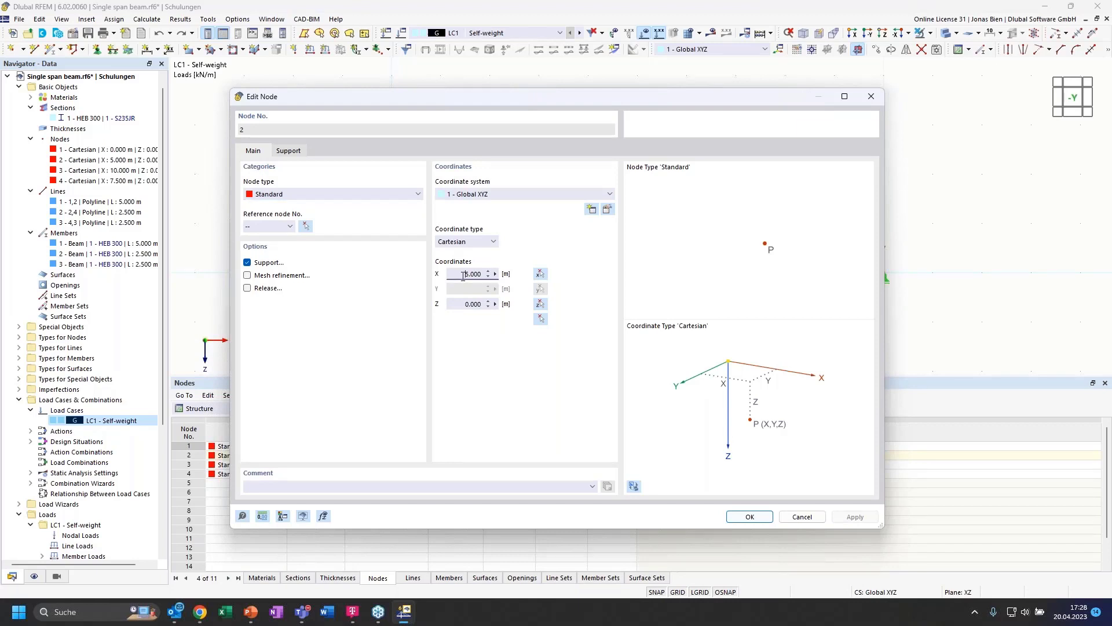
pyautogui.rightClick(496, 277)
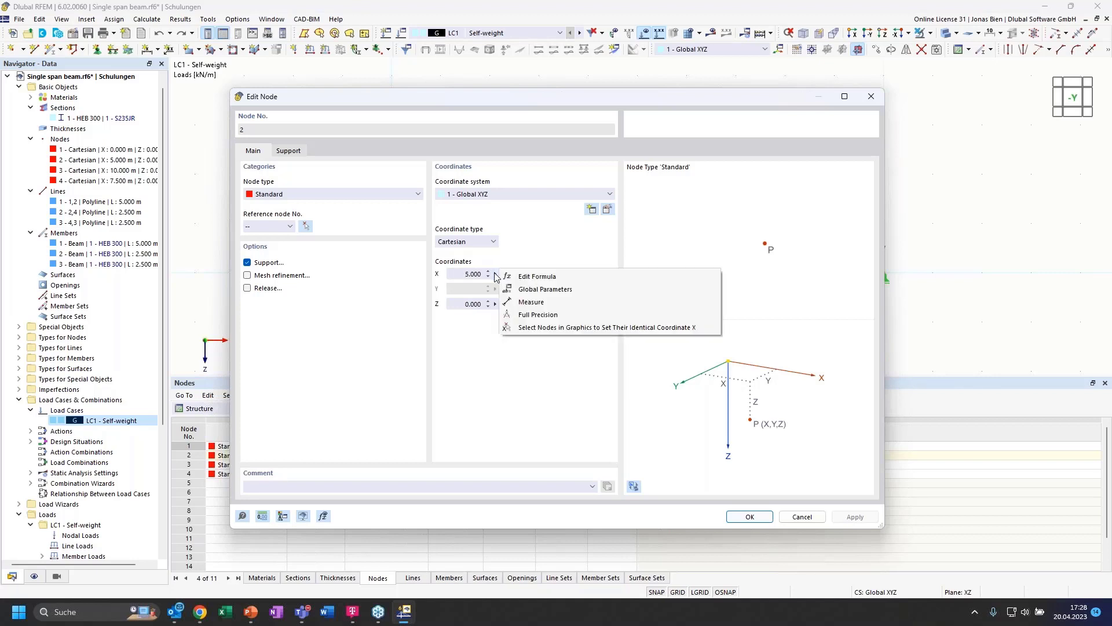
pyautogui.click(545, 276)
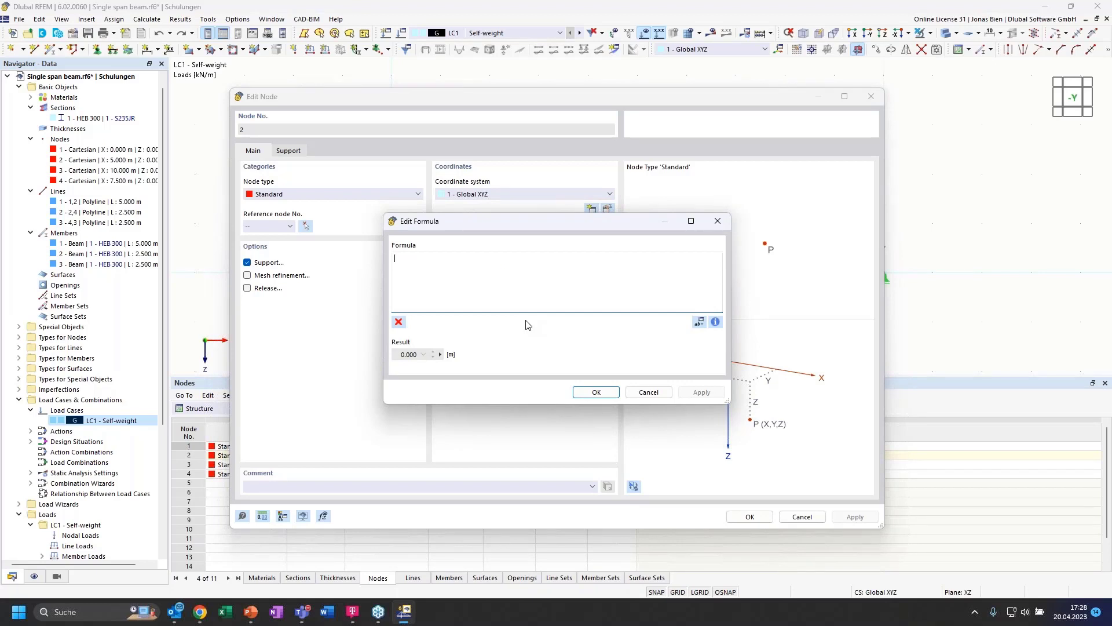
pyautogui.write('L')
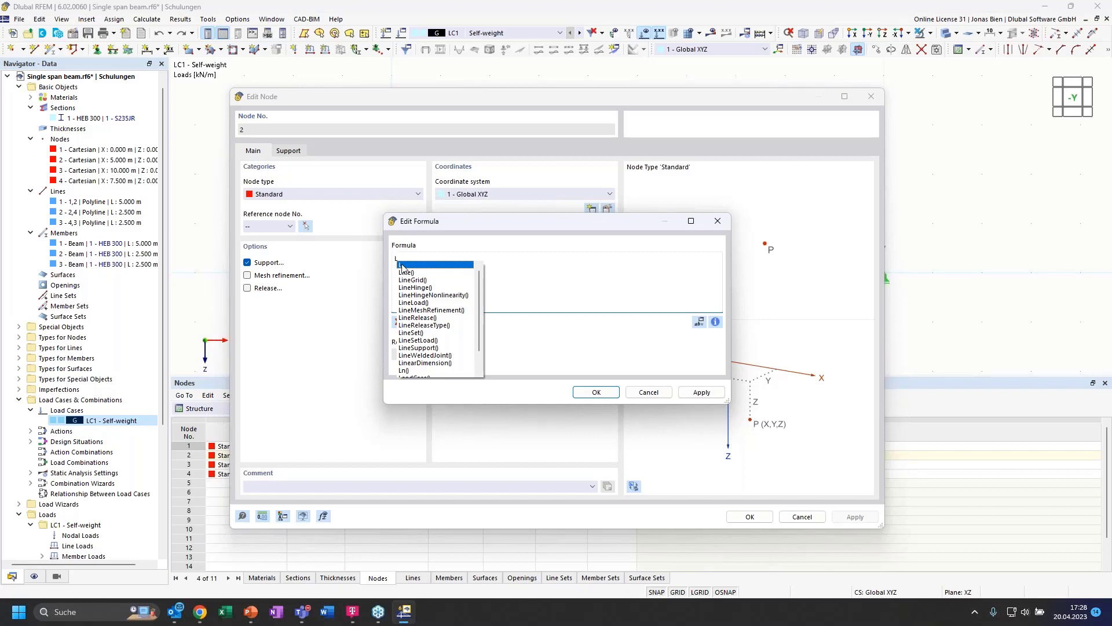
pyautogui.click(396, 286)
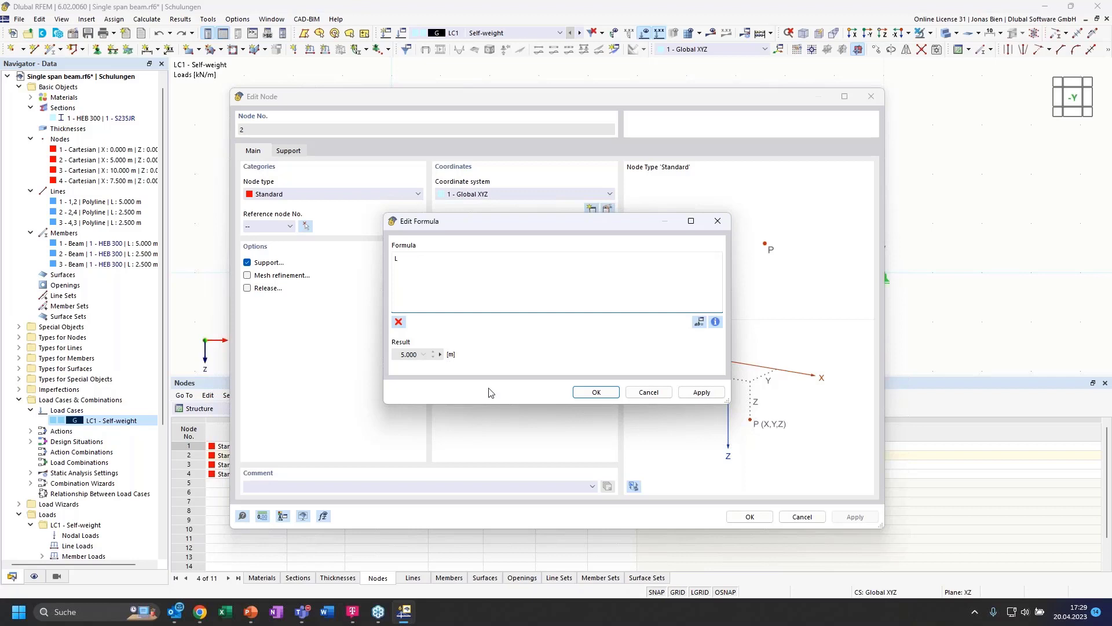
pyautogui.click(589, 395)
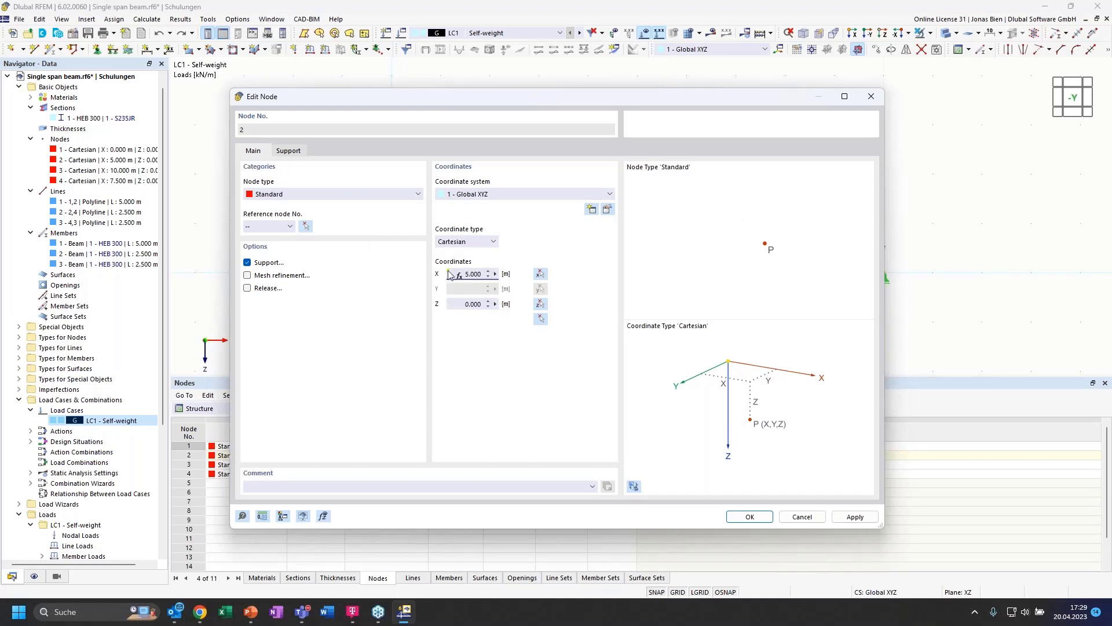
pyautogui.moveTo(451, 274)
pyautogui.click(452, 275)
pyautogui.click(749, 517)
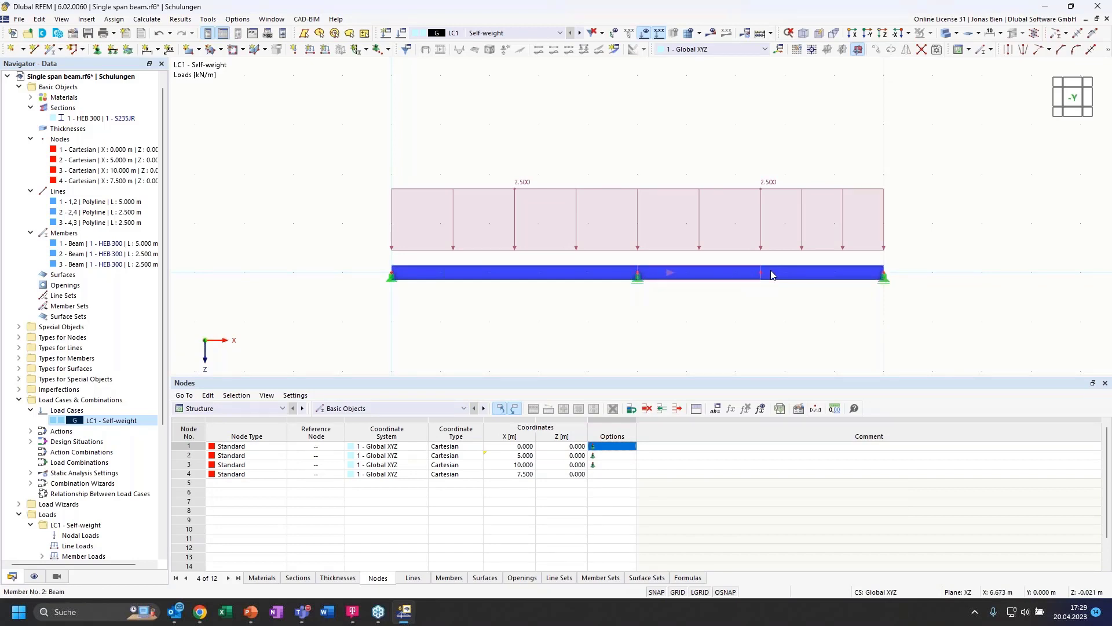
# Step: Define the X-coordinate of the end support node 3 with the formula 2*L and accept the node changes
pyautogui.doubleClick(884, 276)
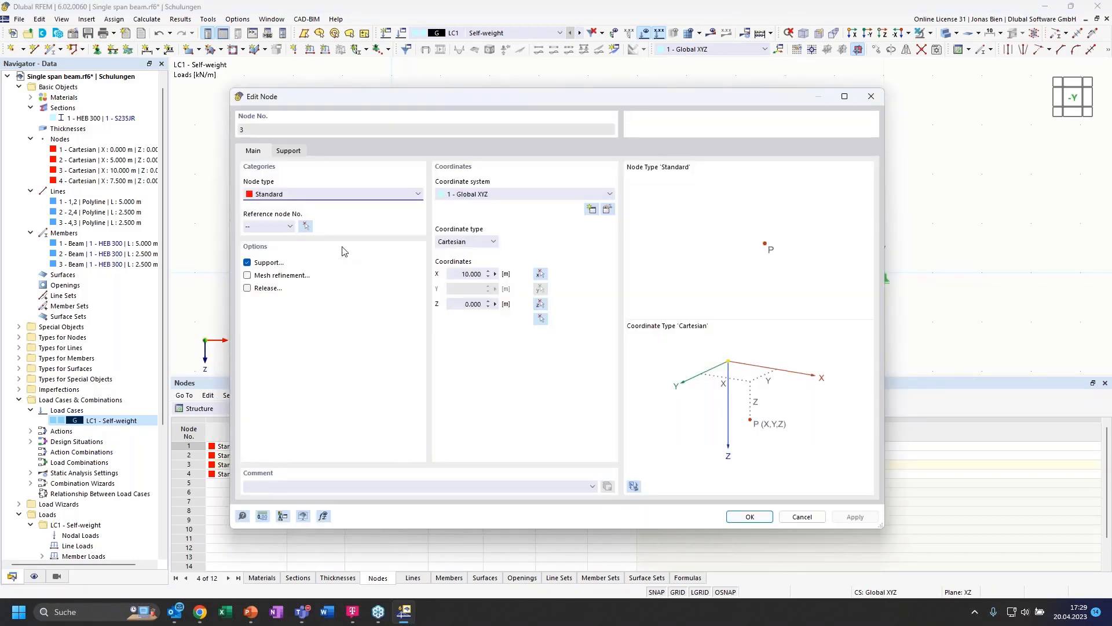
pyautogui.click(496, 274)
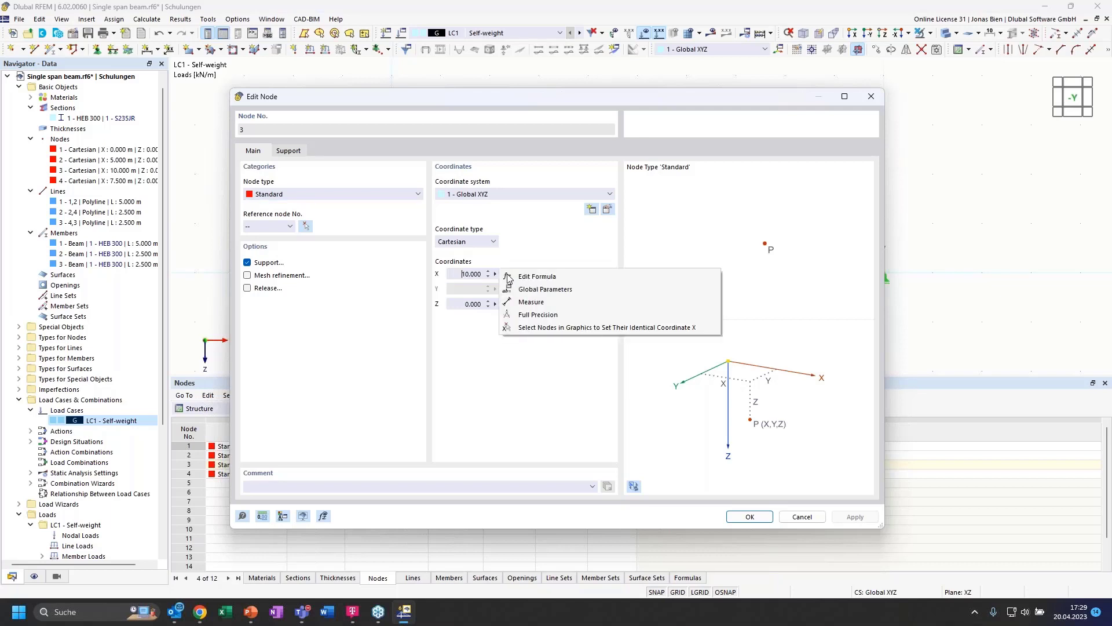
pyautogui.click(533, 276)
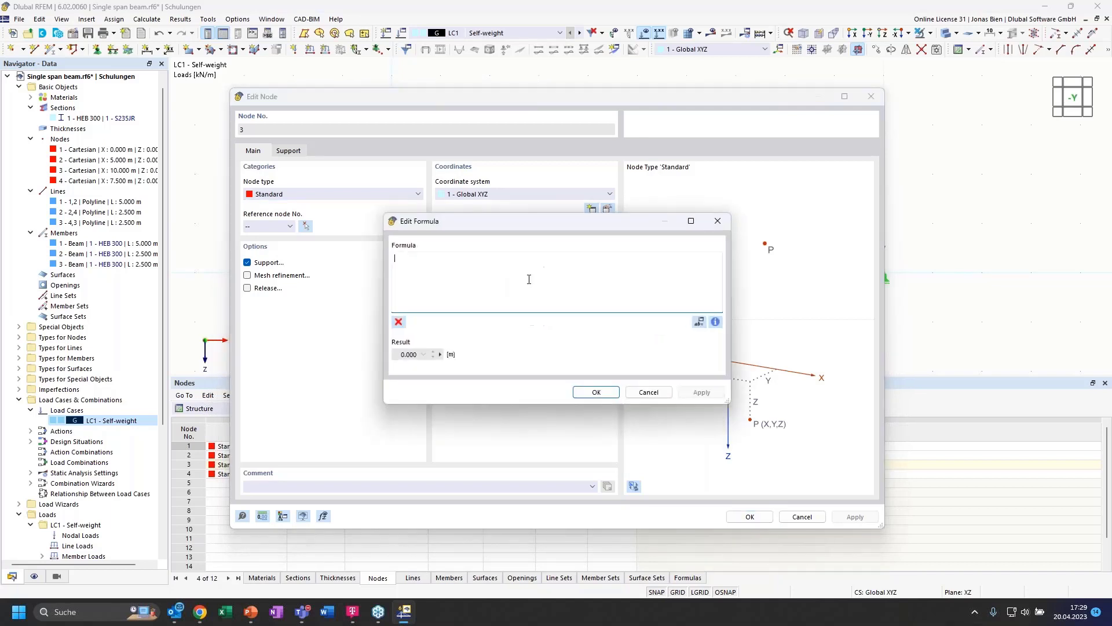
pyautogui.write('2*L')
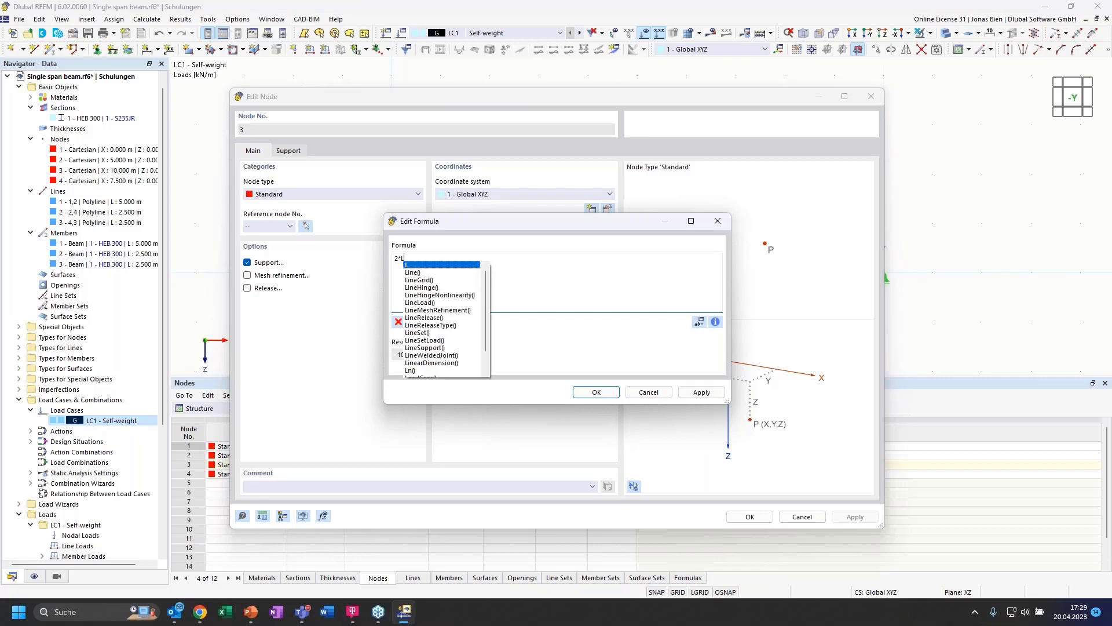
pyautogui.click(505, 311)
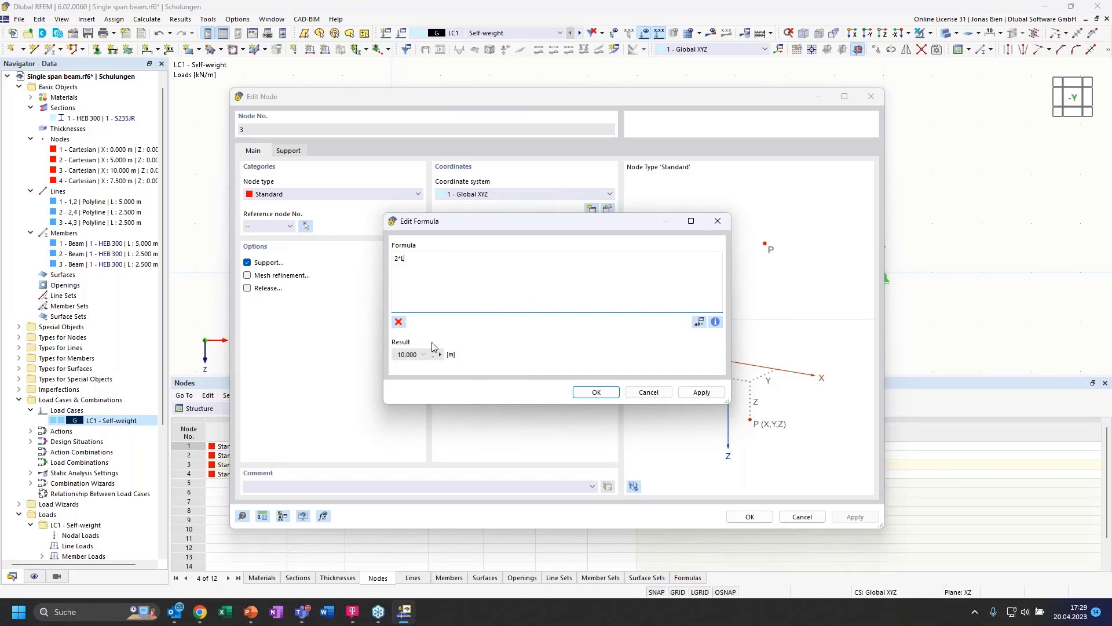
pyautogui.click(594, 392)
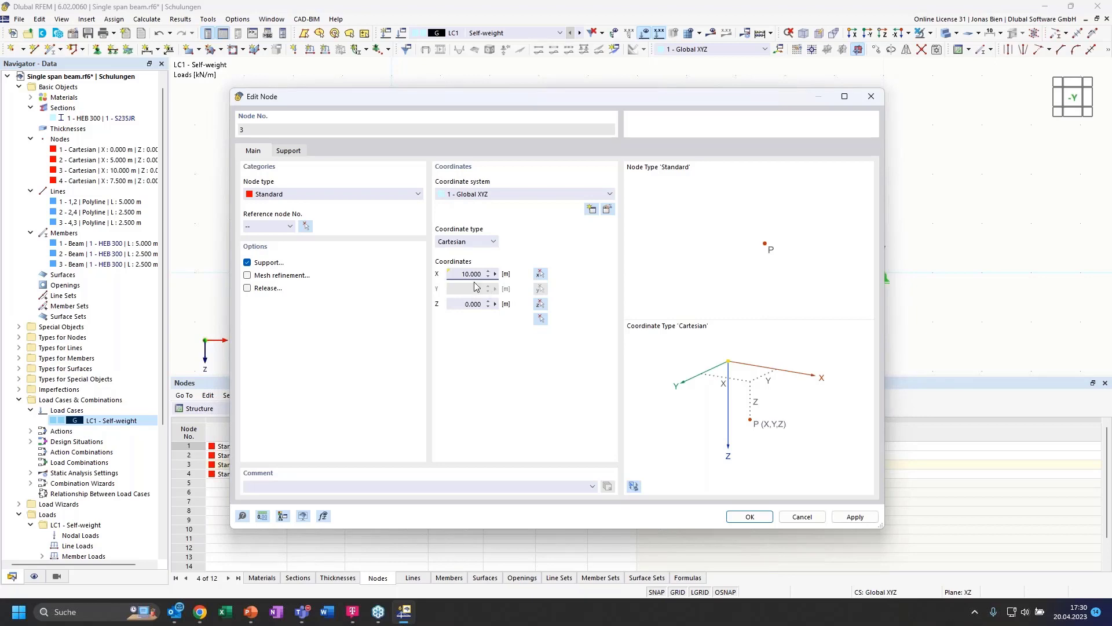
pyautogui.click(749, 517)
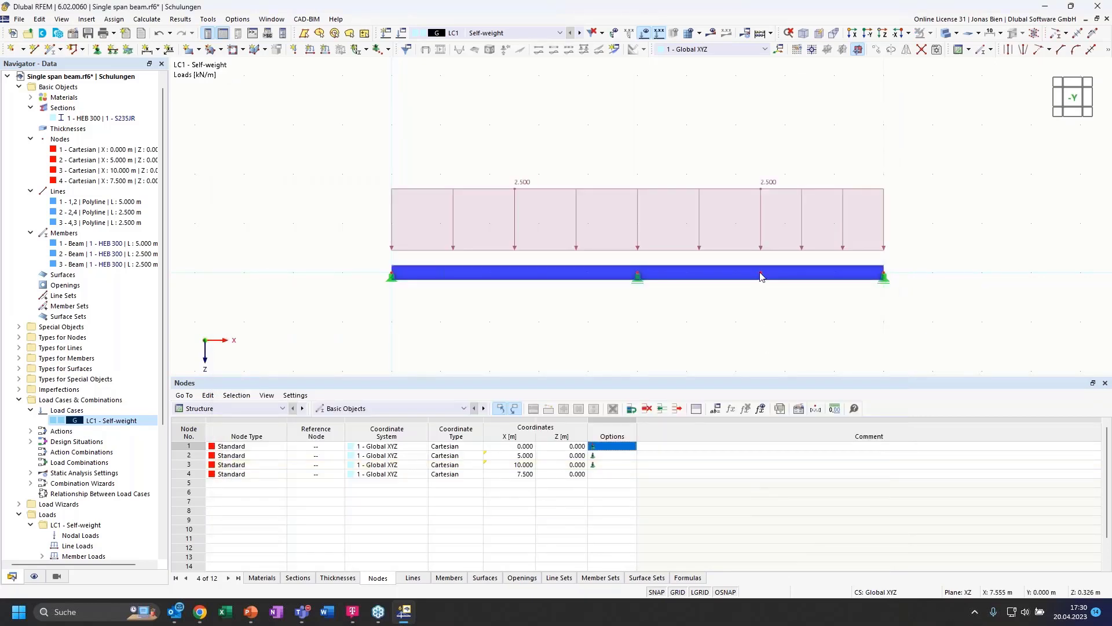
# Step: Define the X-coordinate of the intermediate node 4 in the second span with the formula (1+e)*L and accept it
pyautogui.moveTo(762, 277)
pyautogui.doubleClick(762, 276)
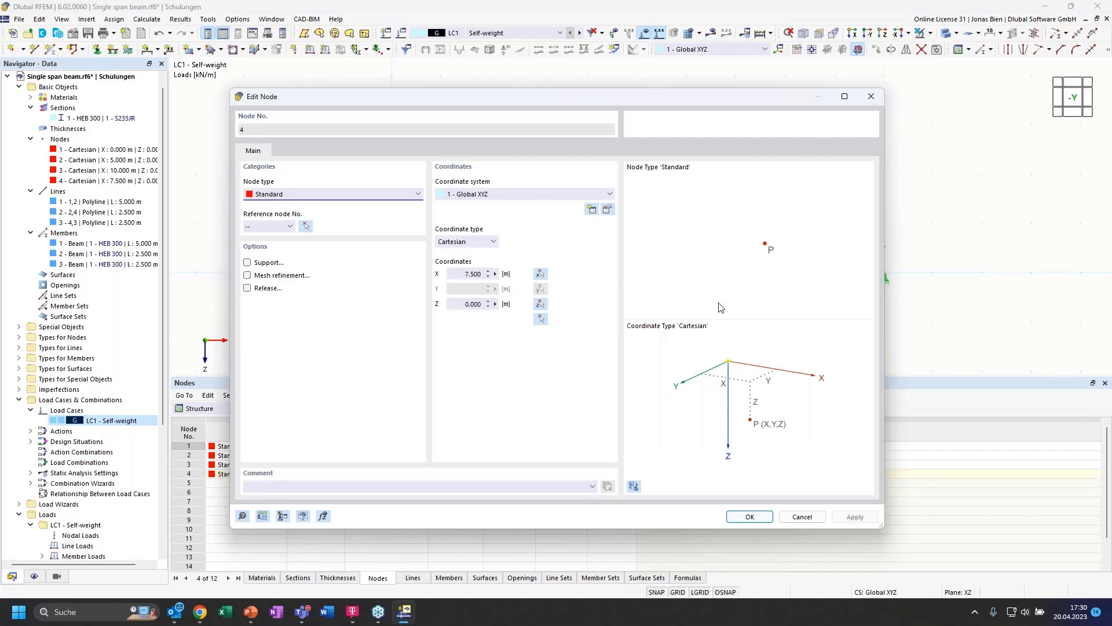
pyautogui.click(496, 276)
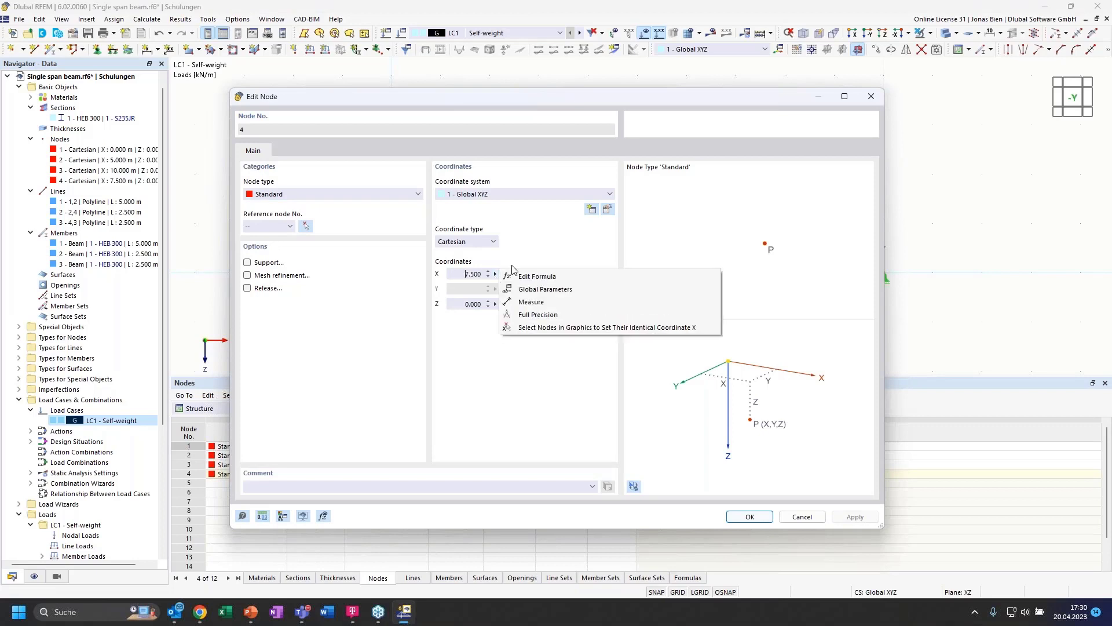
pyautogui.click(540, 278)
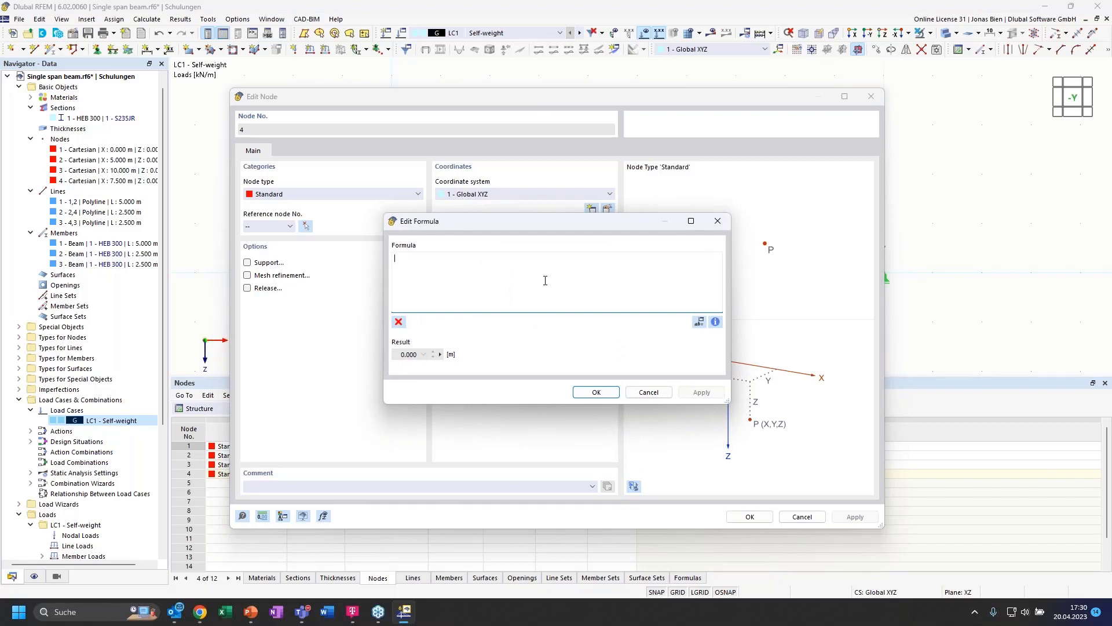
pyautogui.write('(1+e')
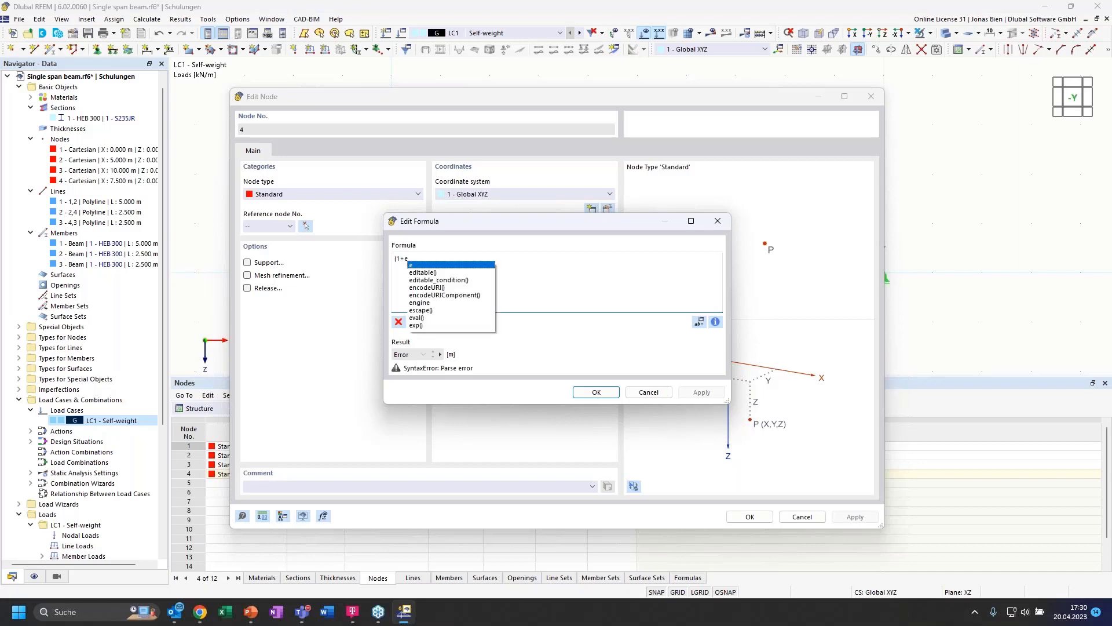
pyautogui.write(')')
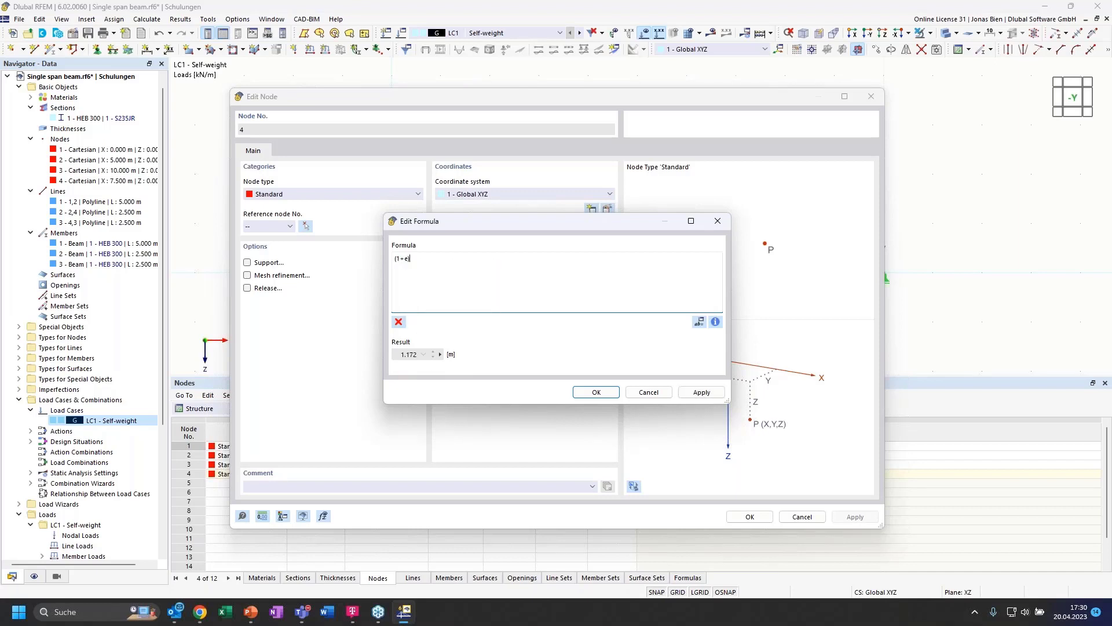
pyautogui.write('*L')
pyautogui.click(601, 392)
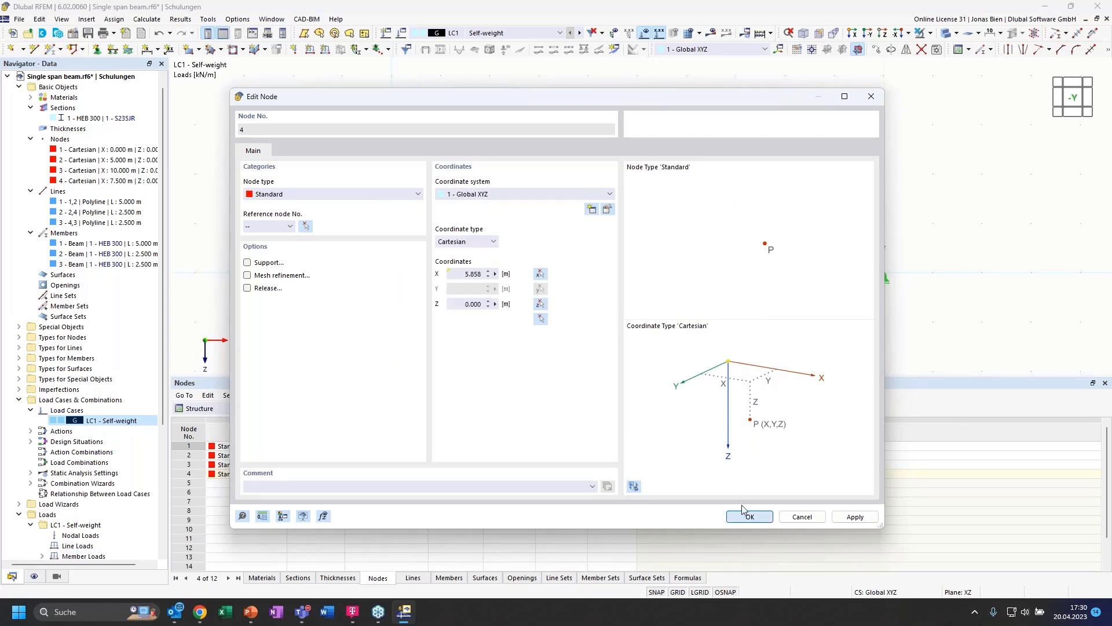
pyautogui.click(757, 517)
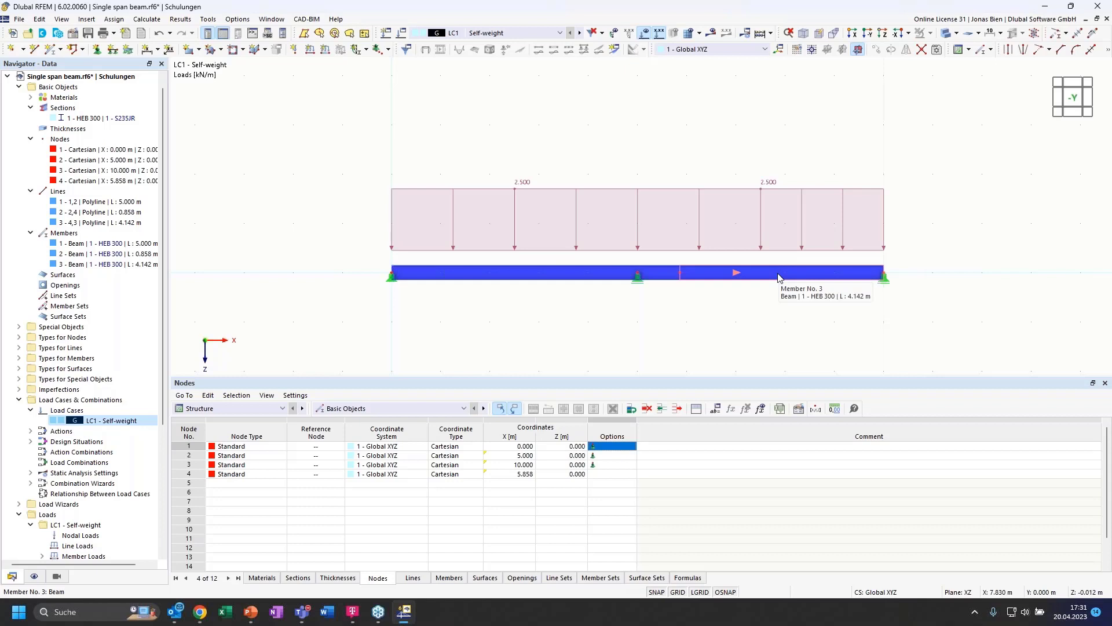
# Step: Assign a new member hinge releasing the rotation φy in Local xyz to the start of member 3
pyautogui.doubleClick(691, 276)
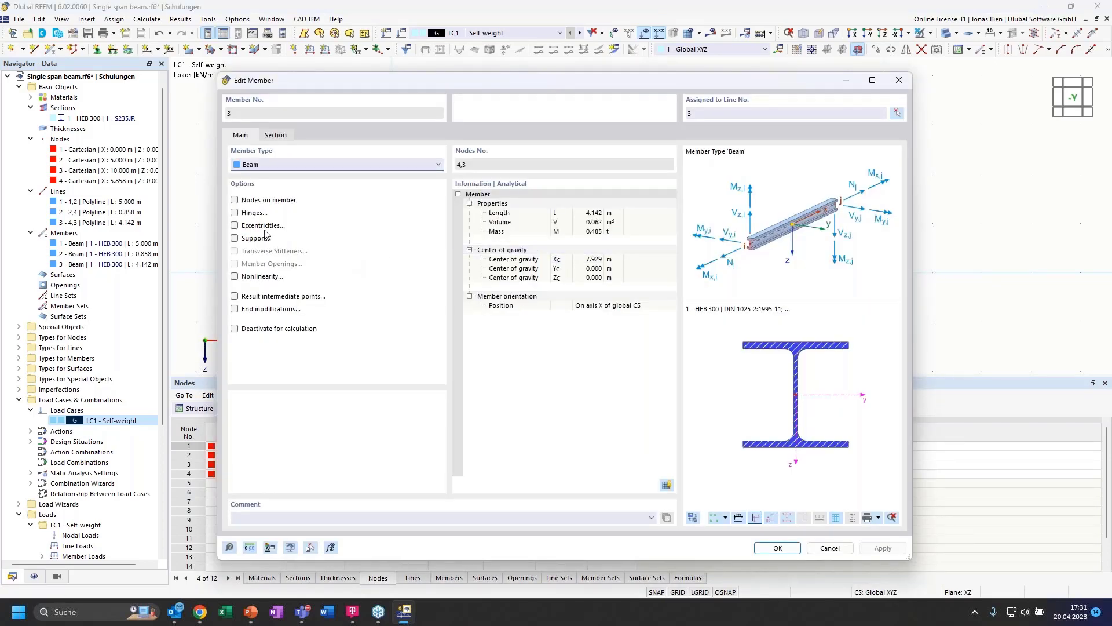
pyautogui.click(234, 213)
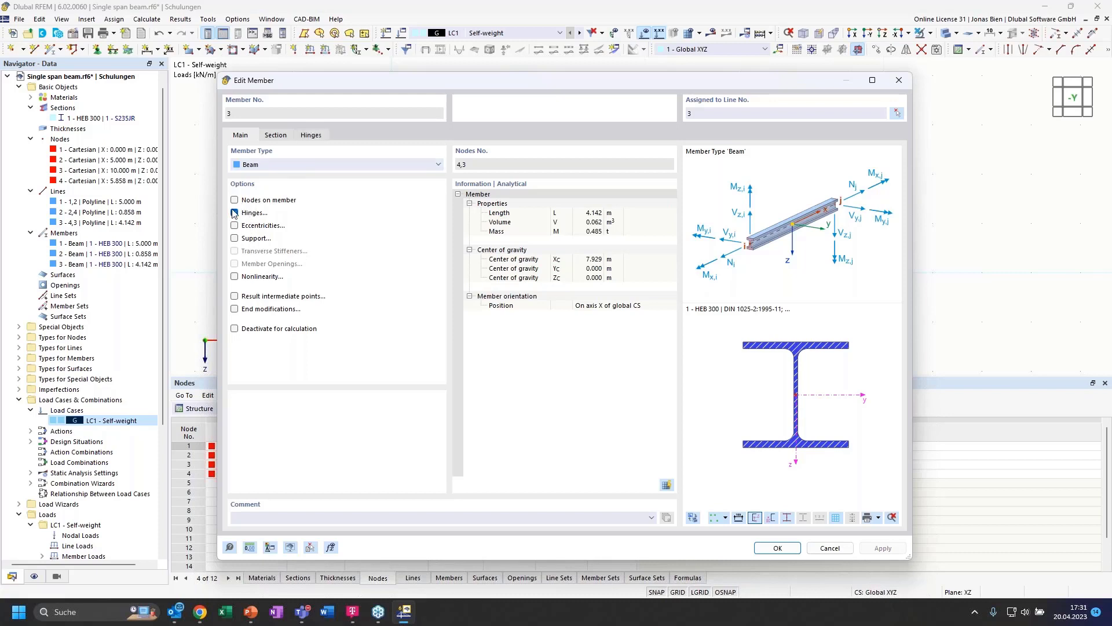
pyautogui.click(311, 135)
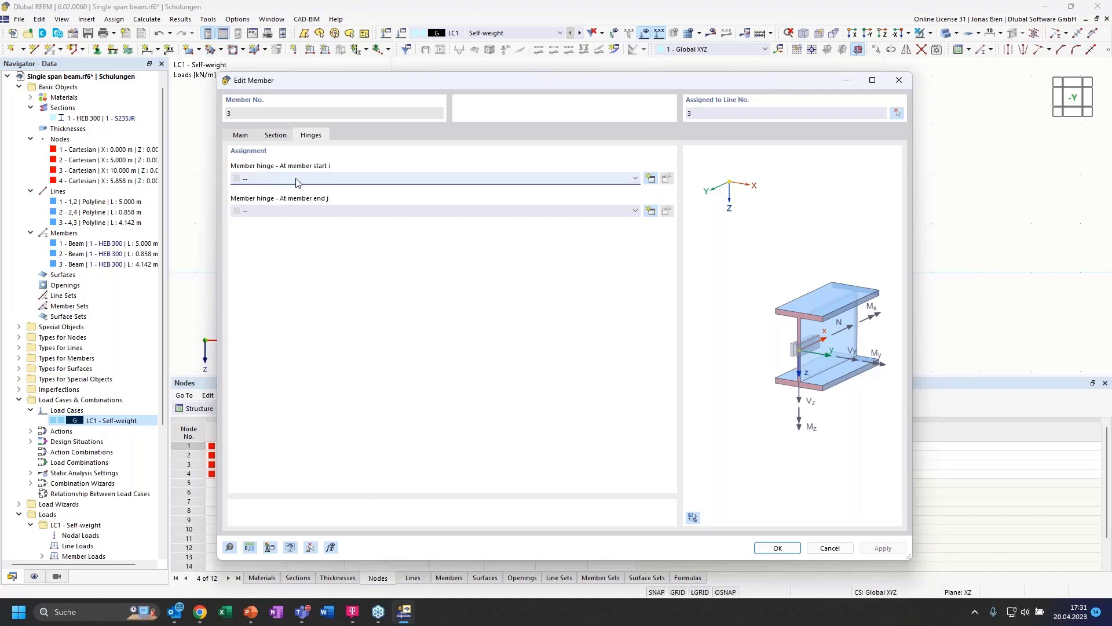
pyautogui.click(599, 179)
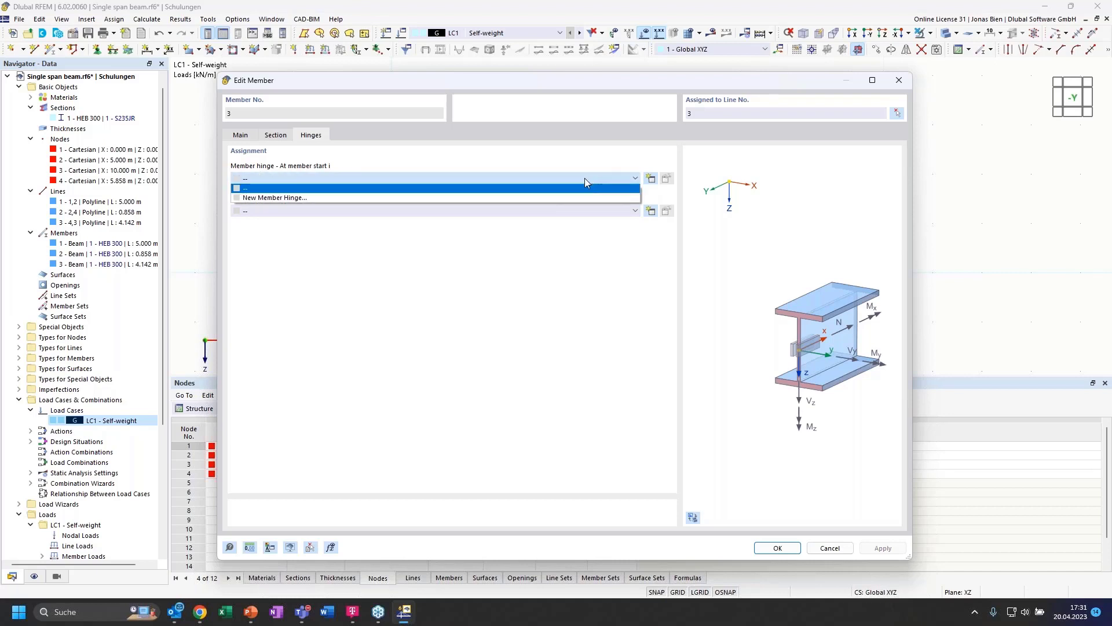
pyautogui.click(271, 197)
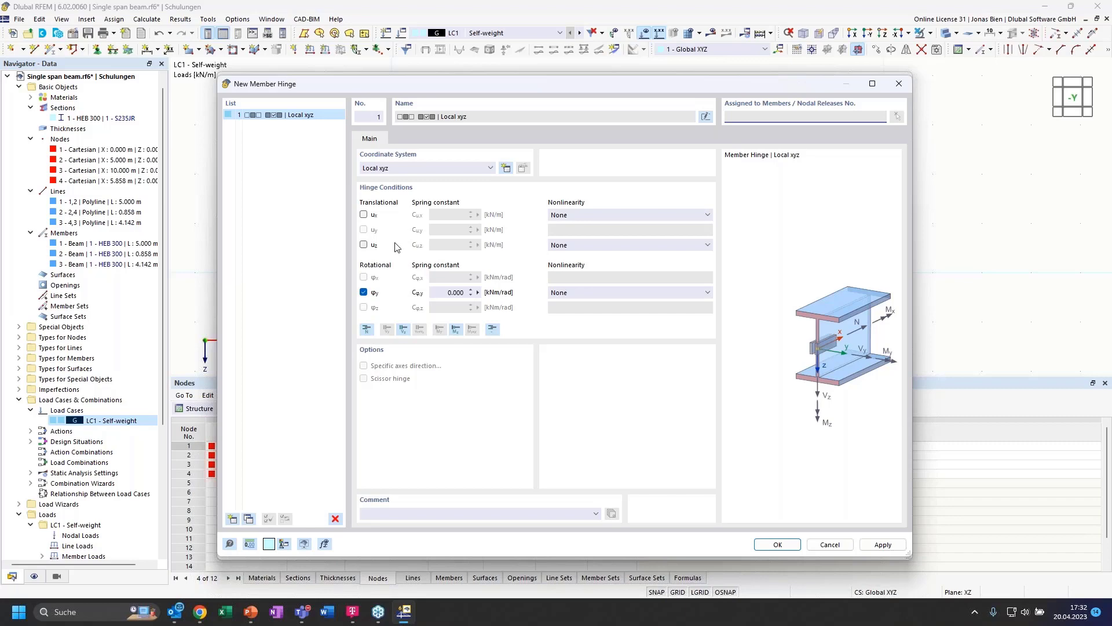
pyautogui.click(774, 547)
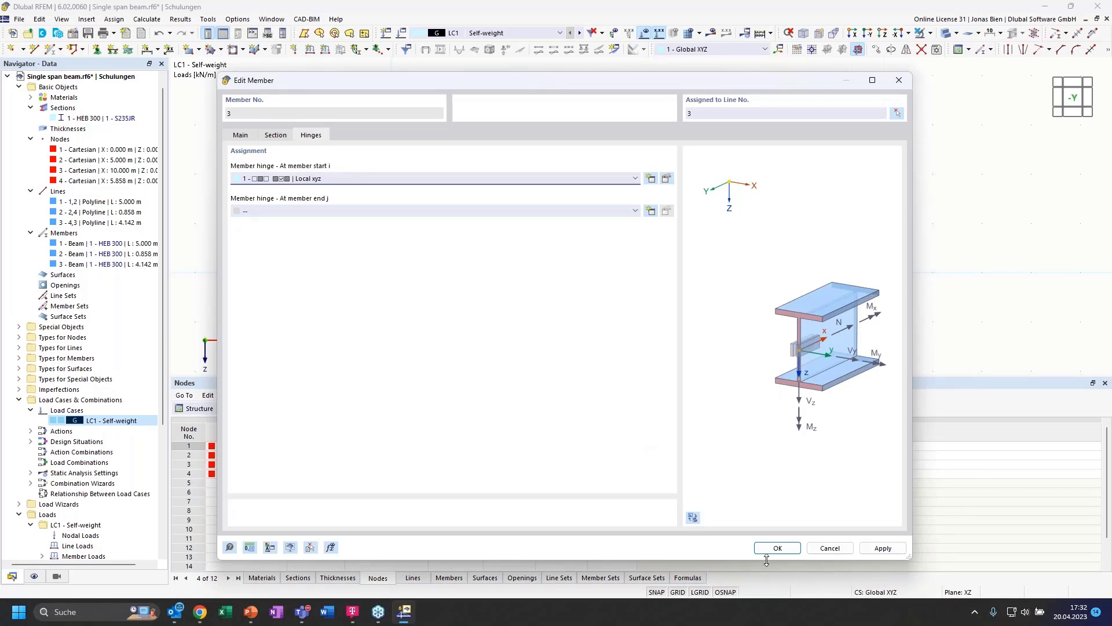
pyautogui.click(775, 547)
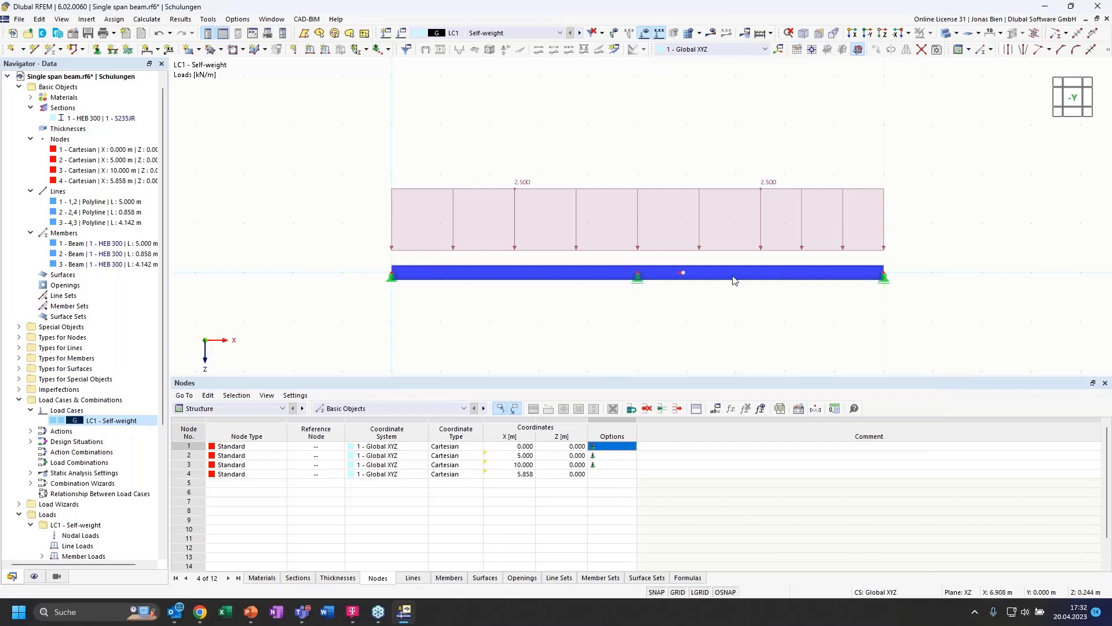
# Step: Add a linear length dimension for the first span between nodes 1 and 2, in the second plane with a -1 m dimension line offset
pyautogui.scroll(3, 684, 278)
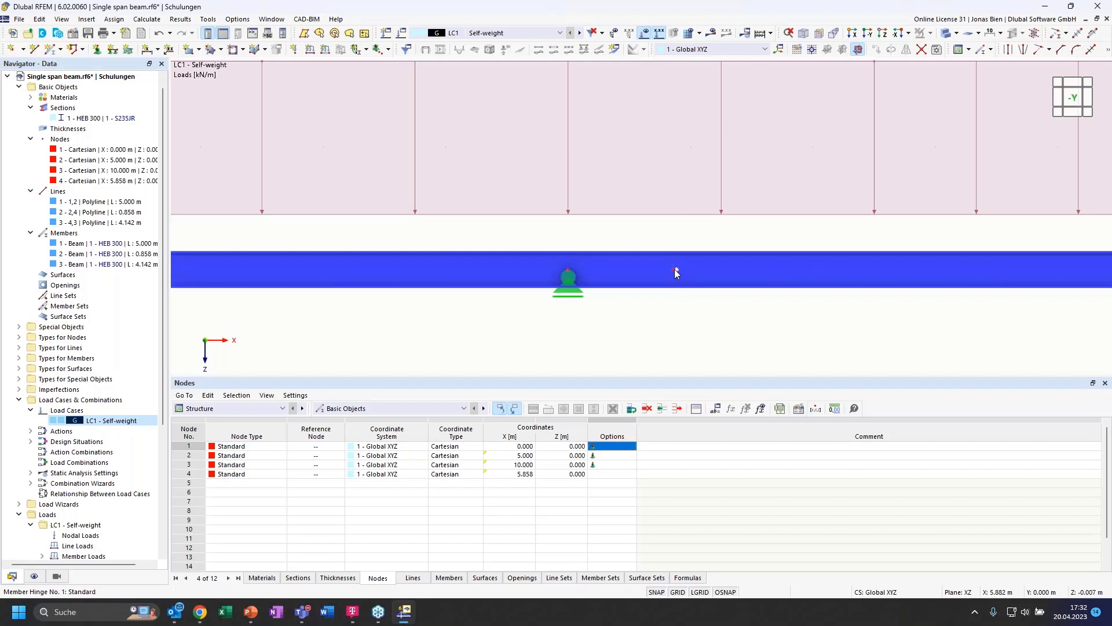
pyautogui.scroll(-2, 694, 303)
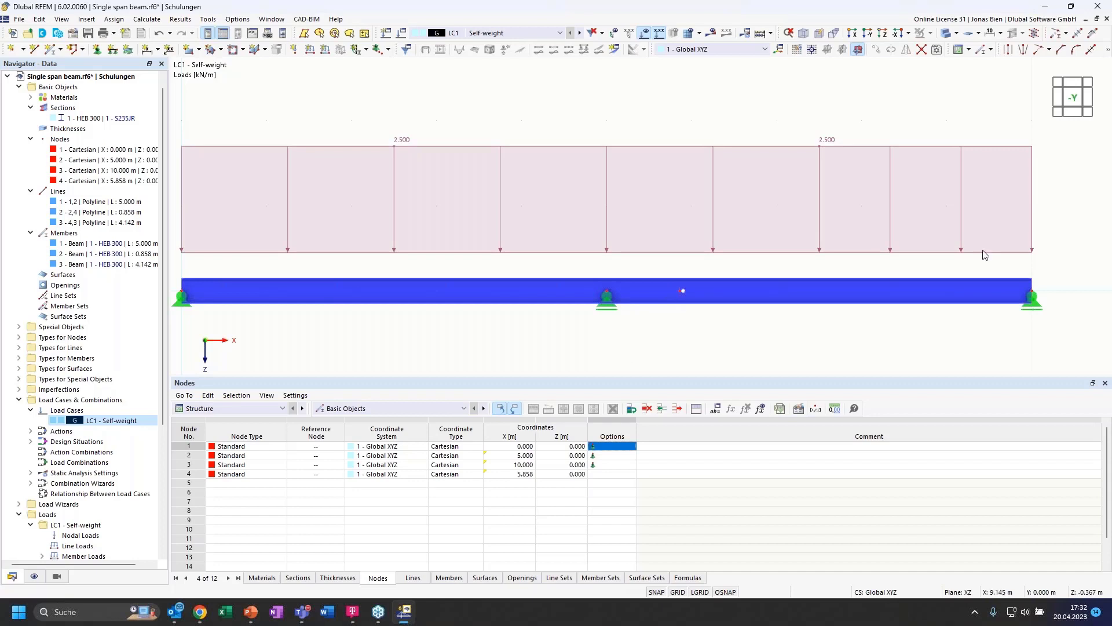
pyautogui.scroll(-2, 985, 252)
pyautogui.scroll(1, 910, 314)
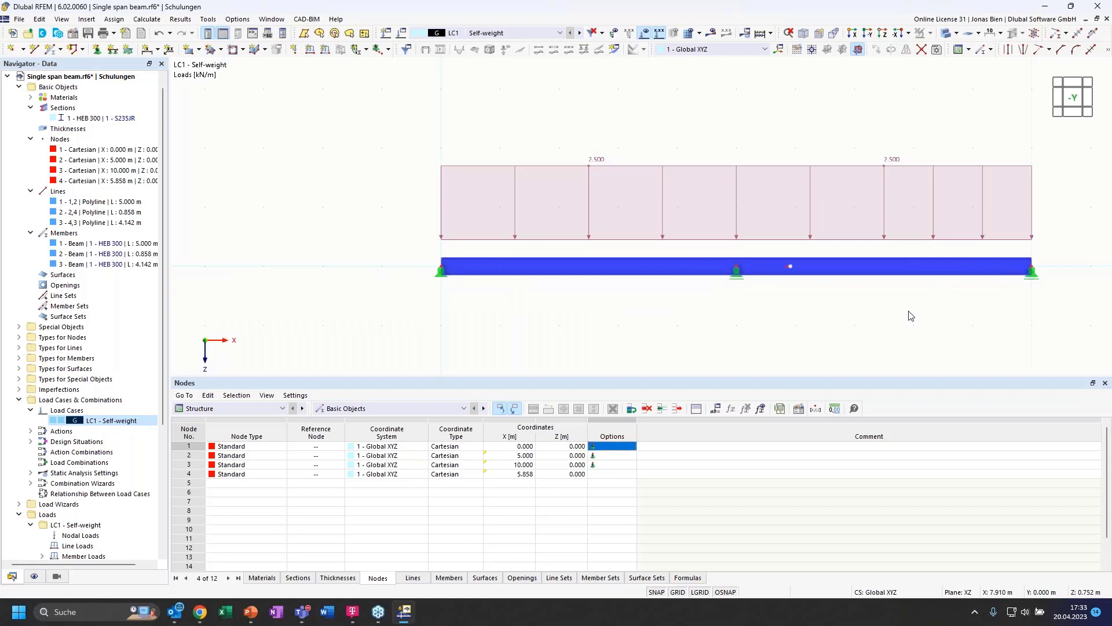
pyautogui.click(155, 50)
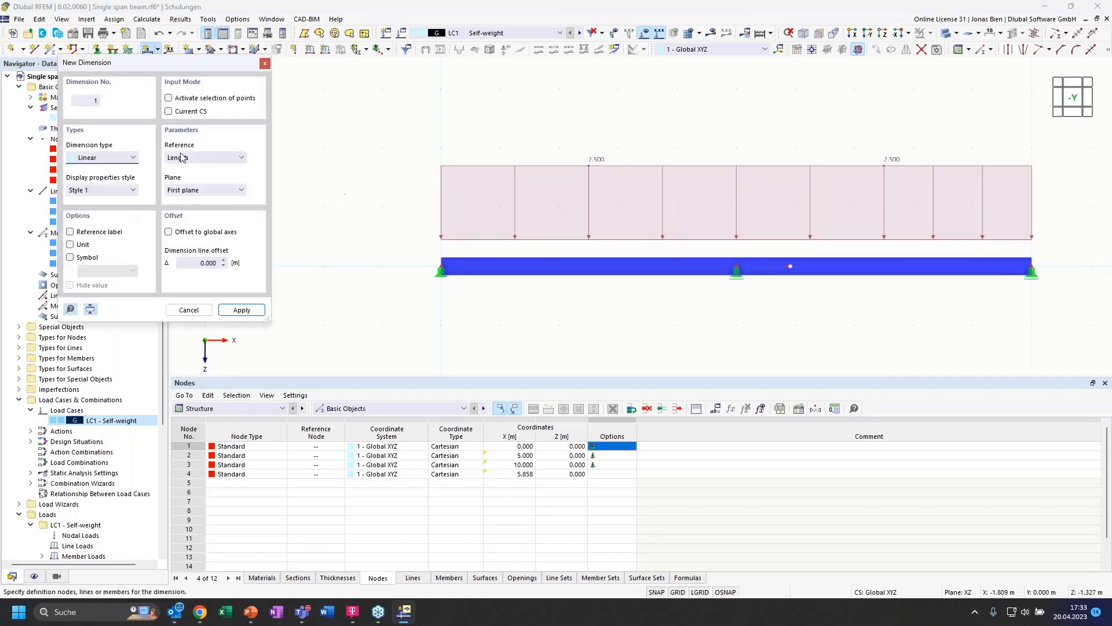
pyautogui.click(226, 191)
pyautogui.click(235, 208)
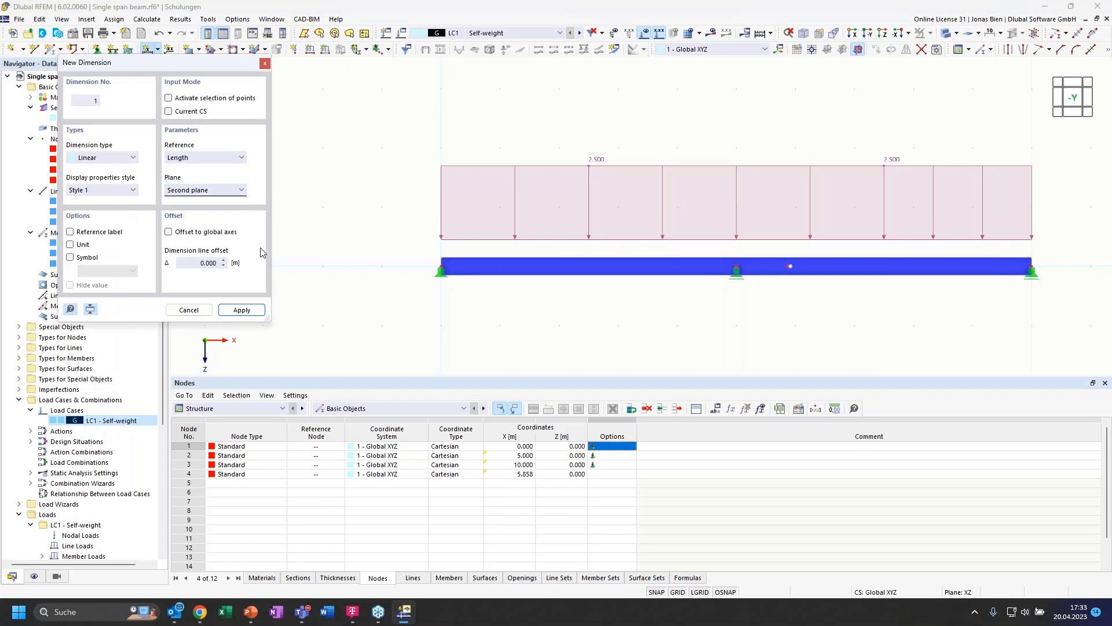
pyautogui.click(735, 267)
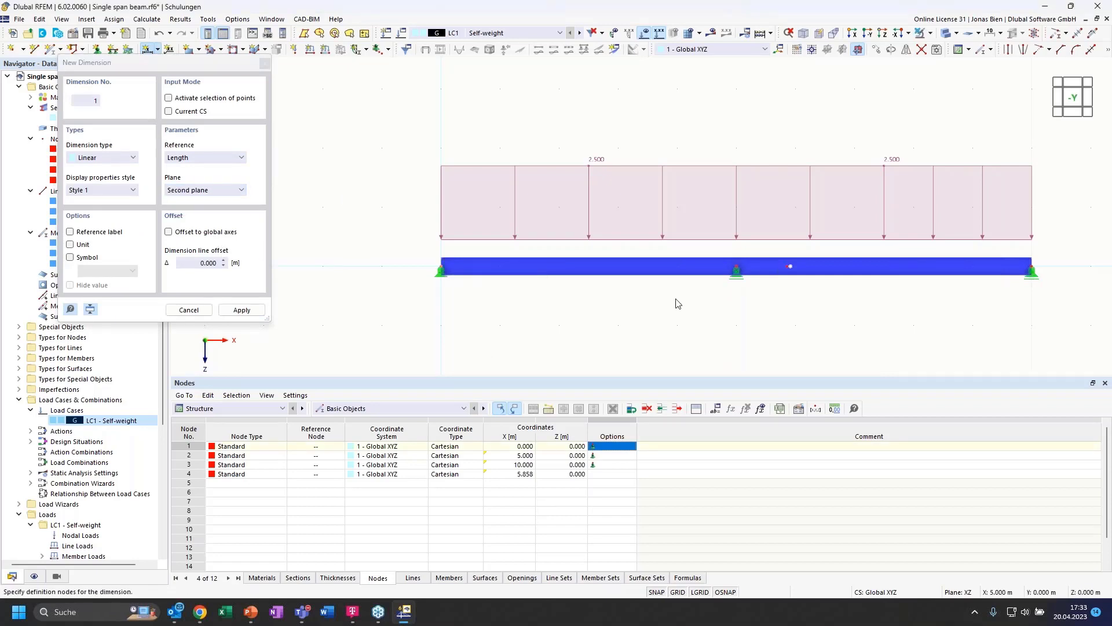
pyautogui.doubleClick(198, 263)
pyautogui.write('-1')
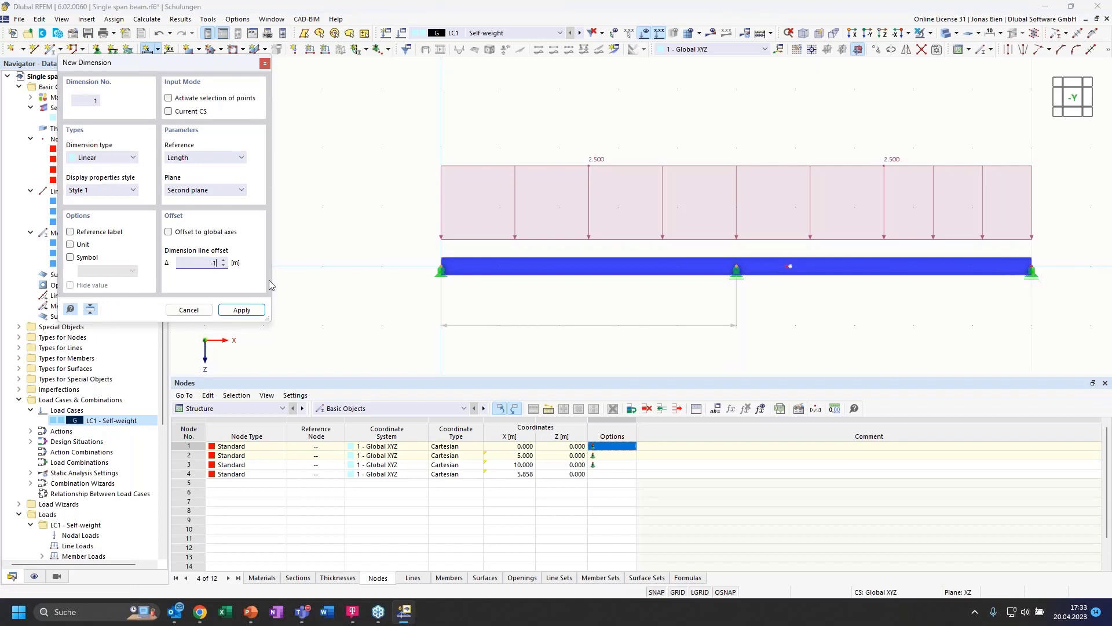
pyautogui.press('Return')
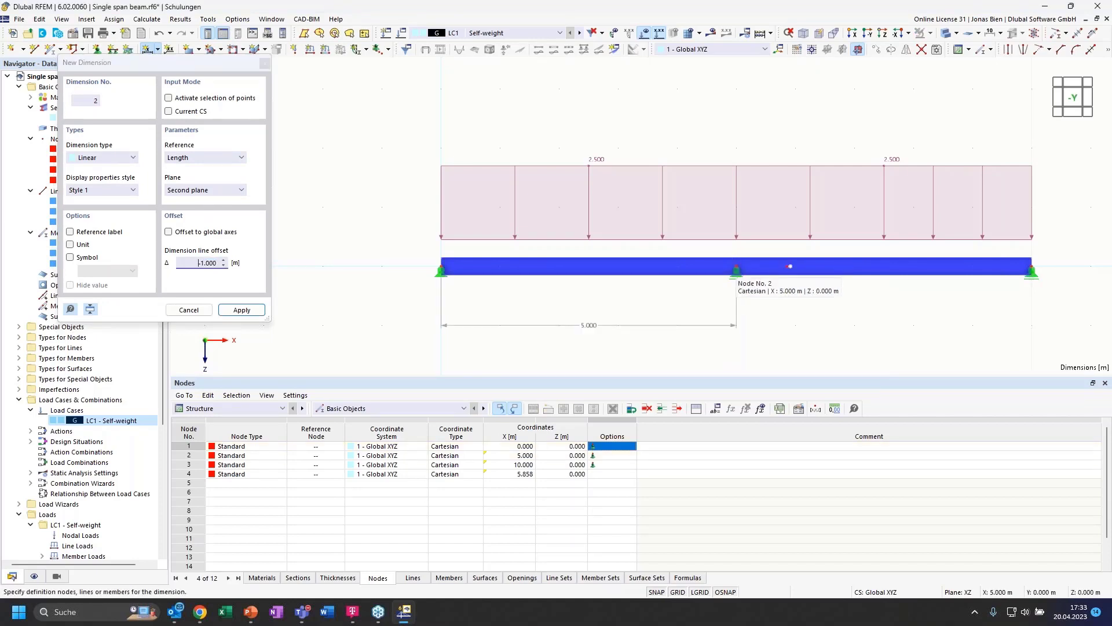
# Step: Dimension the distance from the middle support to the hinge node with a dimension line offset of -1 m
pyautogui.click(790, 266)
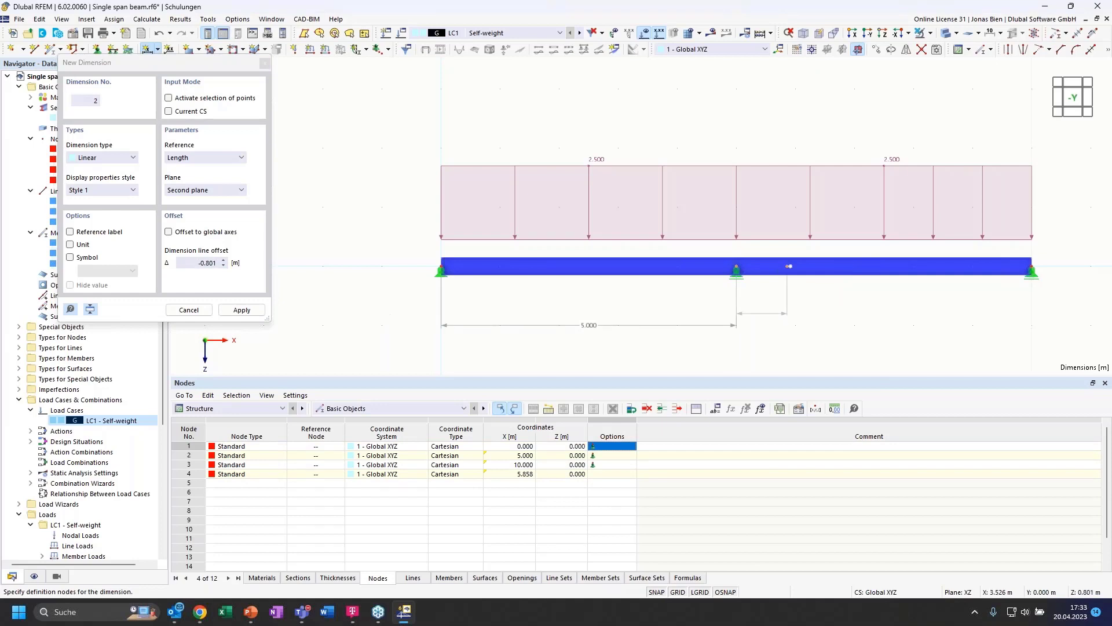
pyautogui.doubleClick(190, 263)
pyautogui.write('-1')
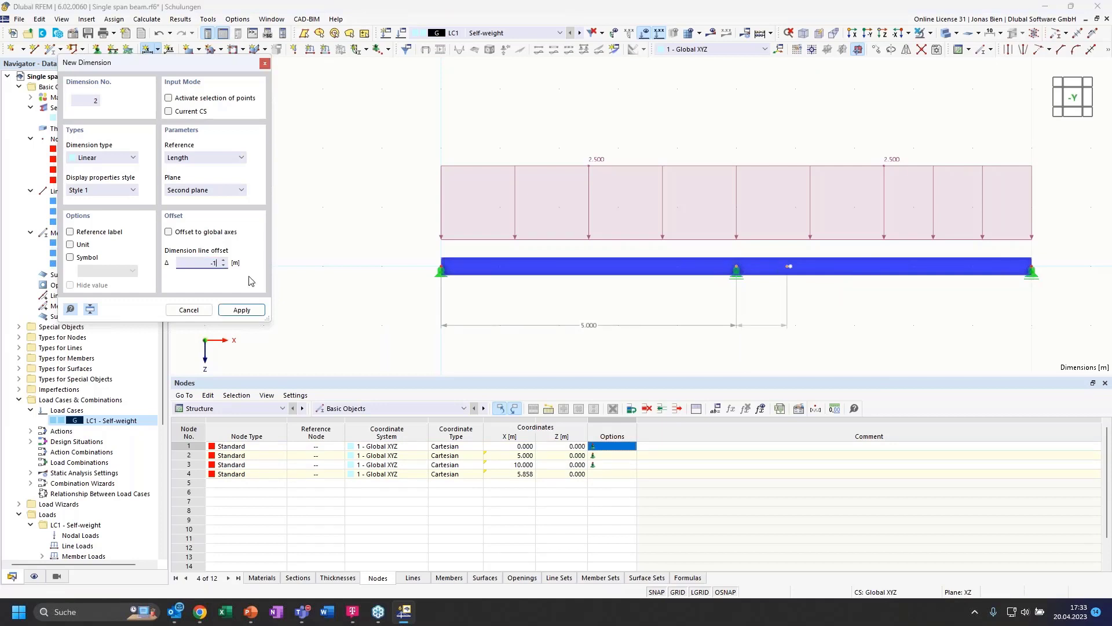
pyautogui.press('Return')
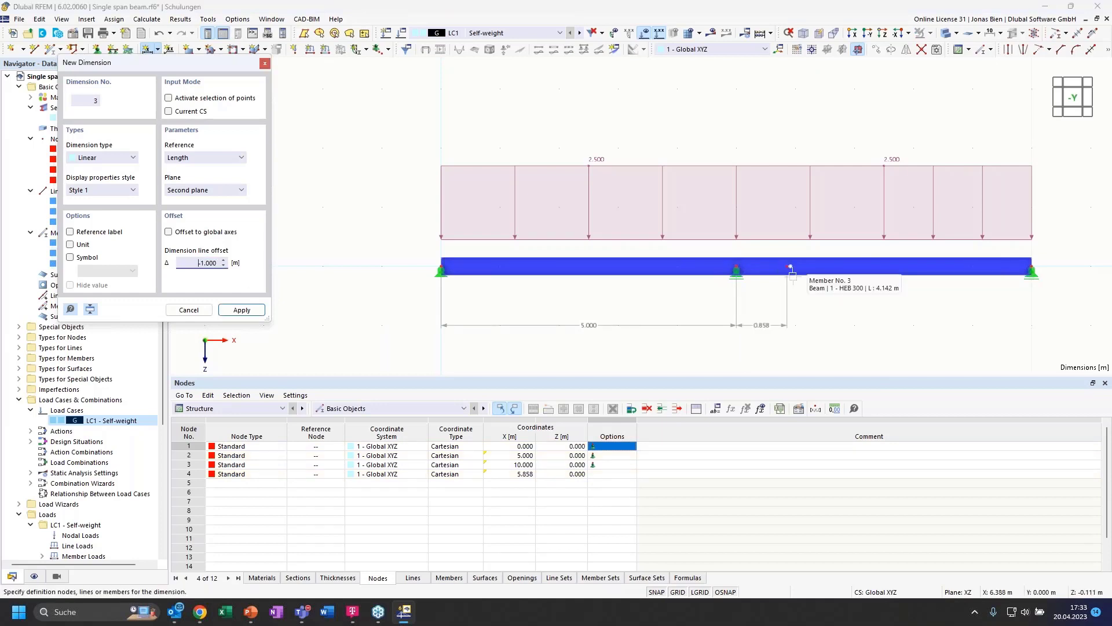
# Step: Dimension the distance from the hinge node to the end support with a dimension line offset of -1 m
pyautogui.click(1033, 270)
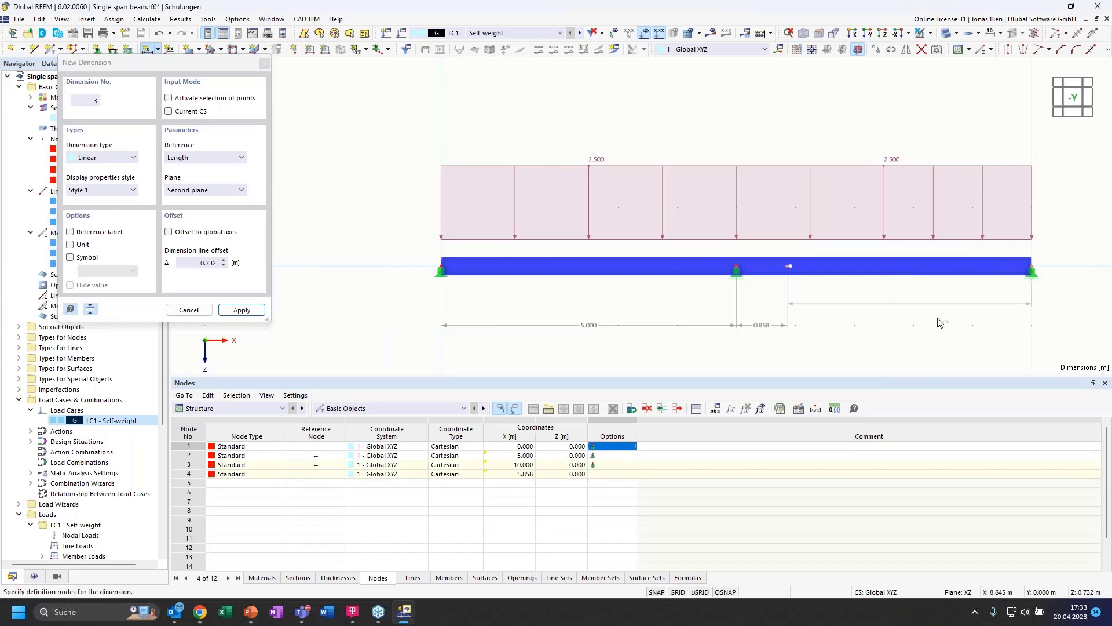
pyautogui.doubleClick(187, 263)
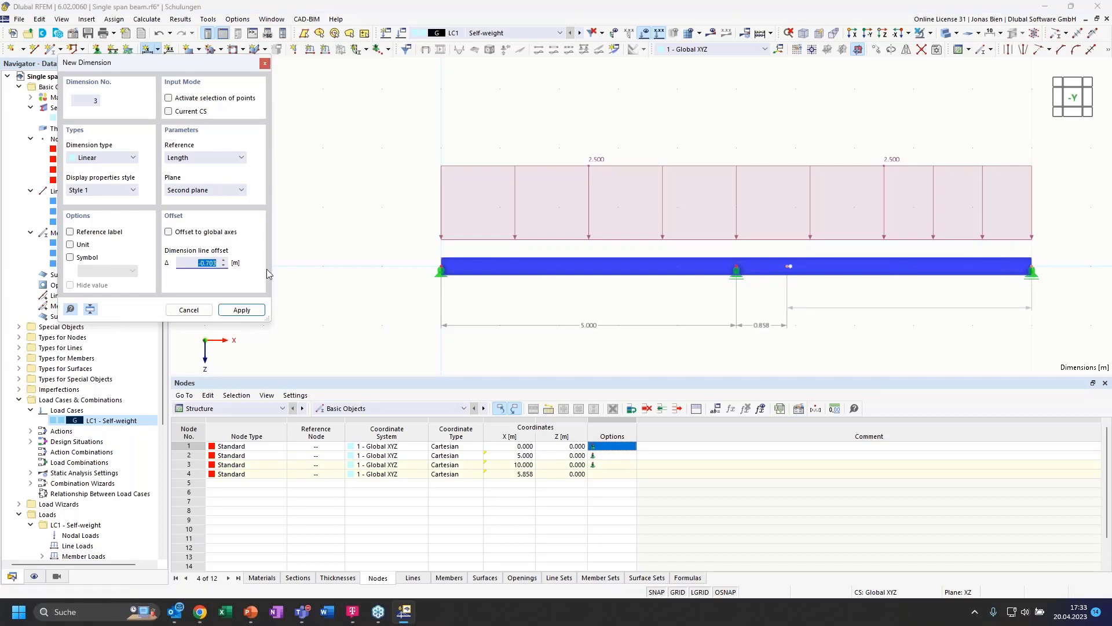
pyautogui.write('-1')
pyautogui.press('Return')
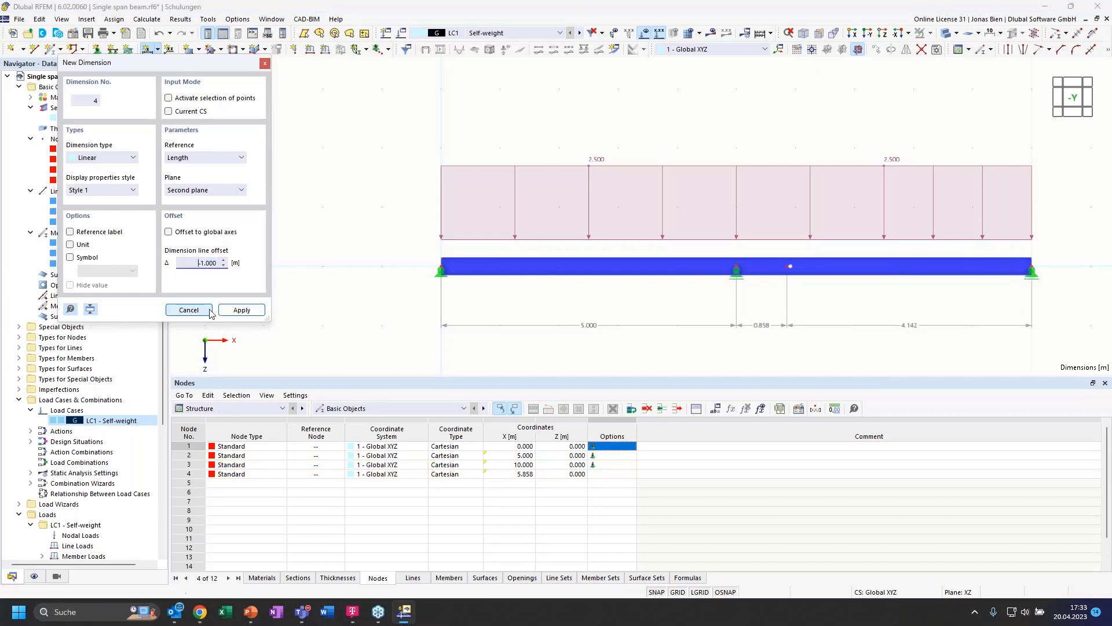
# Step: Finish dimensioning and calculate load case LC1 to display the beam's moment and support reaction results
pyautogui.click(189, 310)
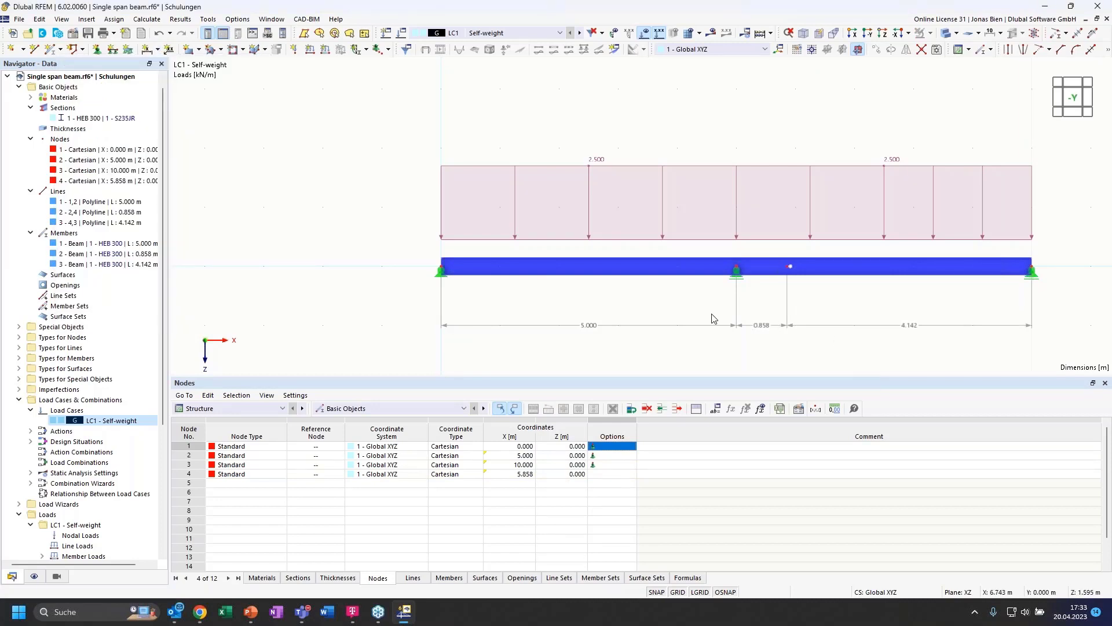
pyautogui.click(711, 33)
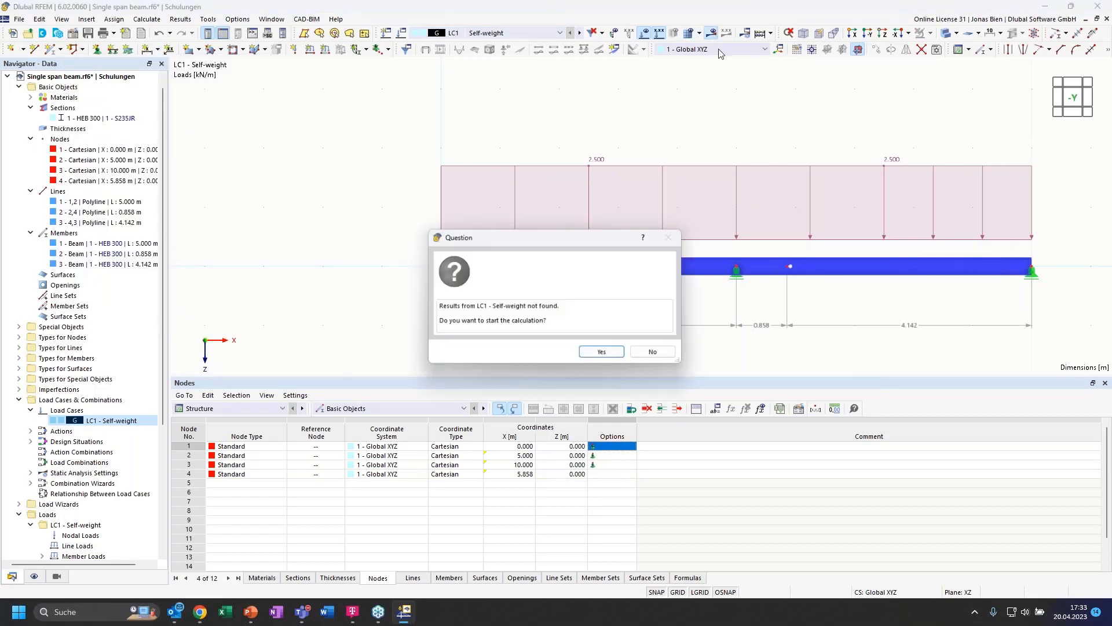
pyautogui.click(614, 358)
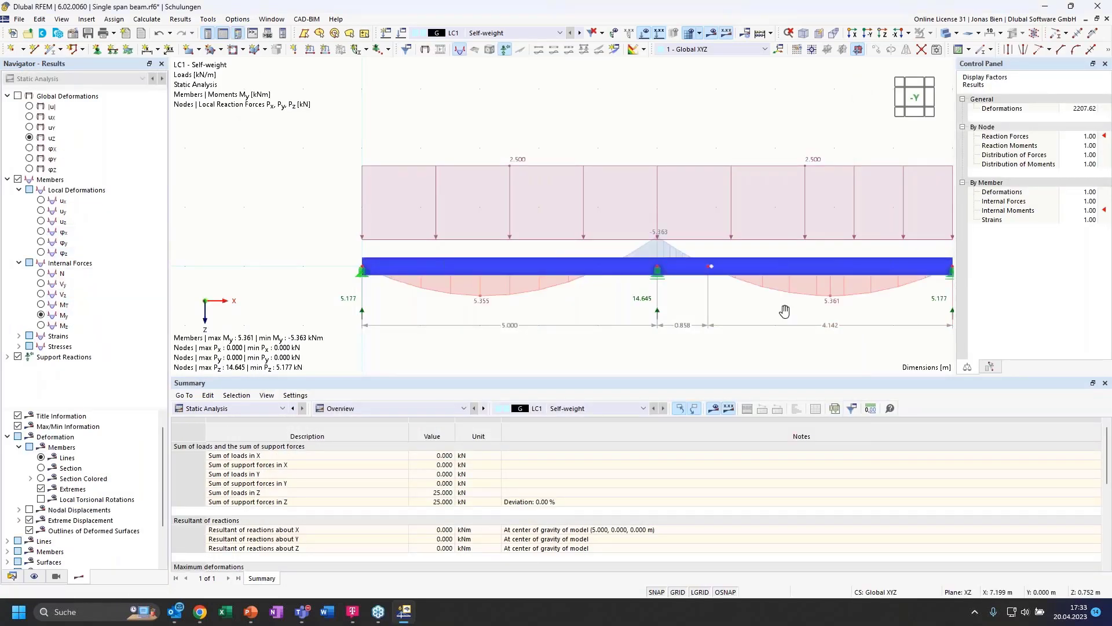
pyautogui.moveTo(784, 310); pyautogui.dragTo(721, 312, button='middle')
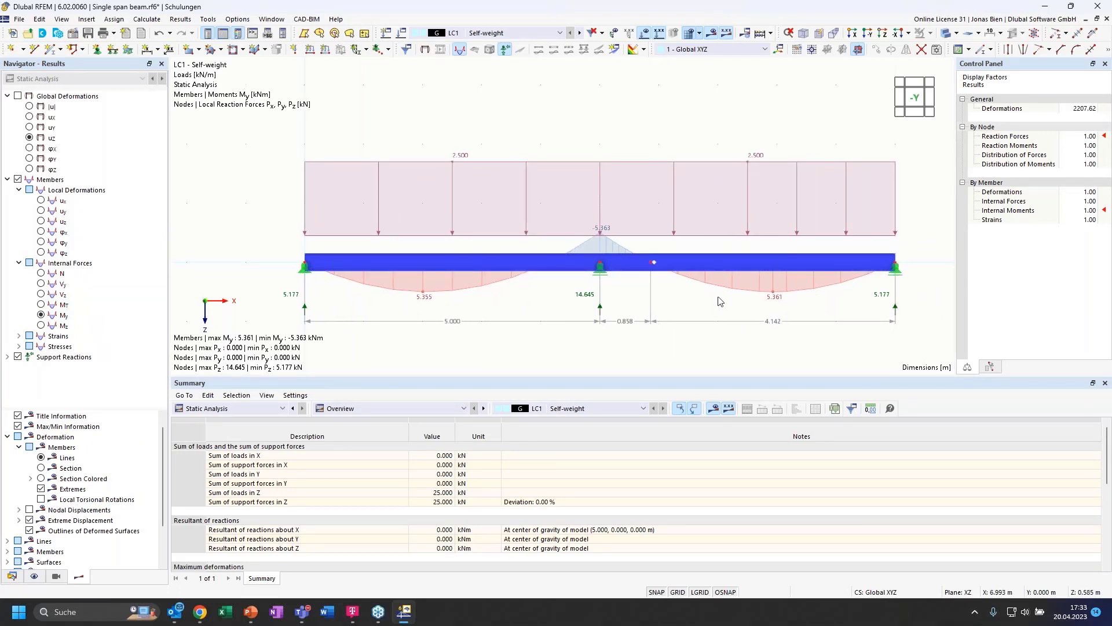
# Step: Hide the load display and show the members as wireframe lines to examine the moment diagram around the hinge
pyautogui.click(657, 35)
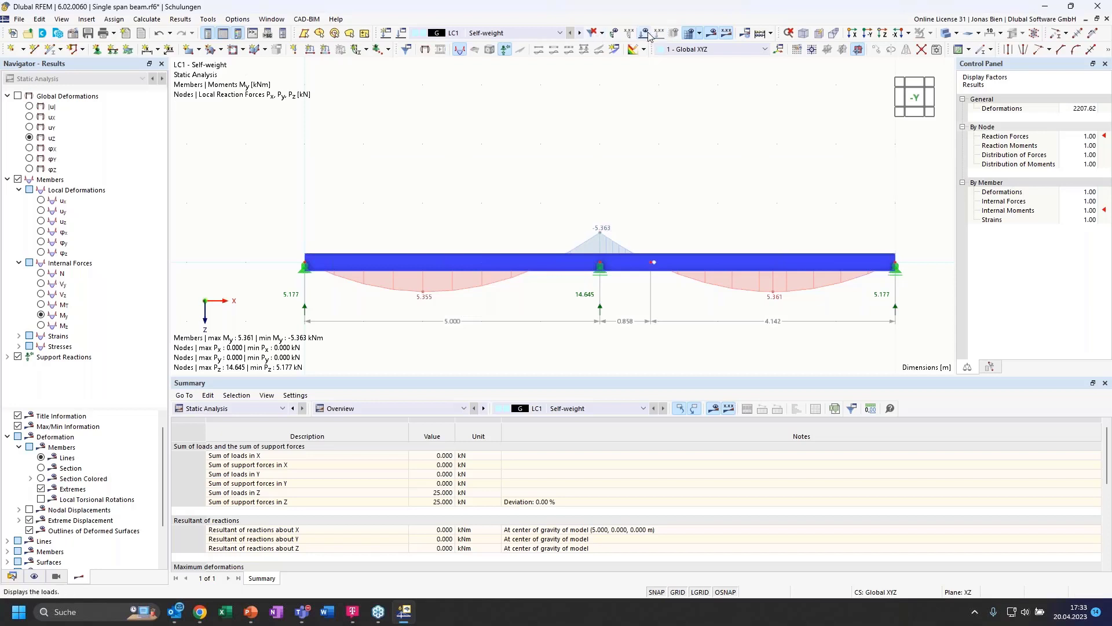
pyautogui.click(948, 36)
pyautogui.click(948, 35)
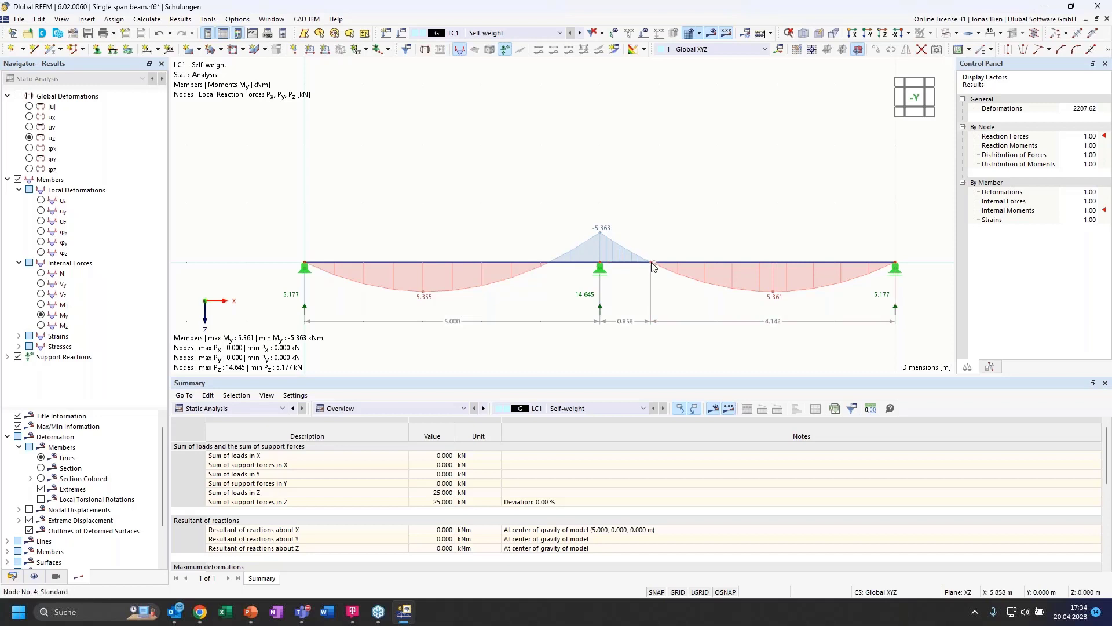
pyautogui.moveTo(653, 265)
pyautogui.moveTo(718, 200); pyautogui.dragTo(701, 189, button='middle')
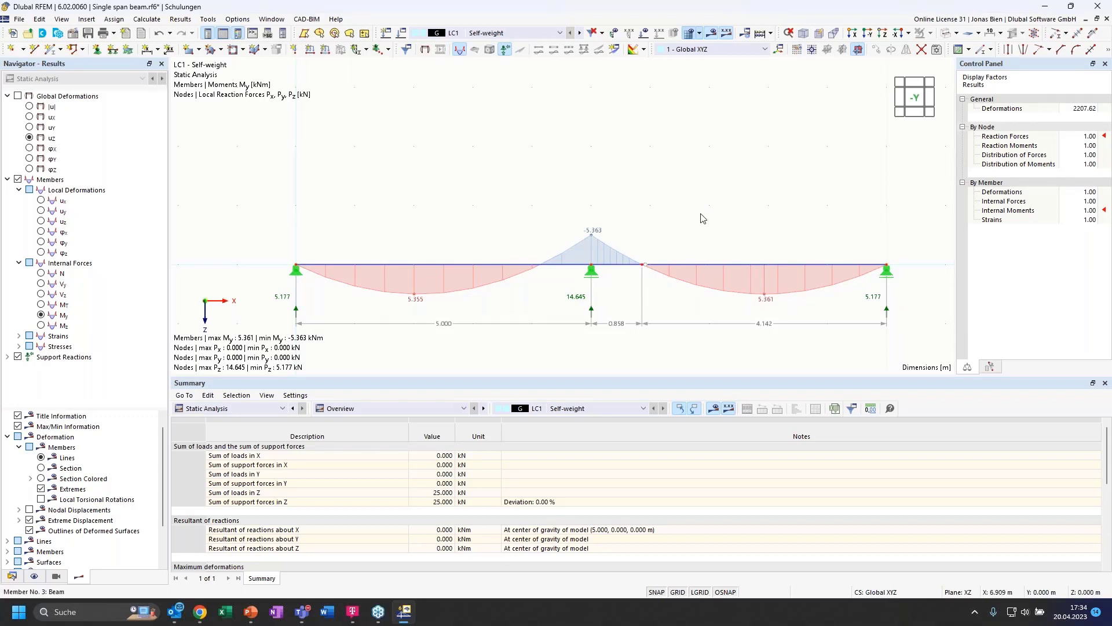
pyautogui.moveTo(688, 200); pyautogui.dragTo(682, 176, button='middle')
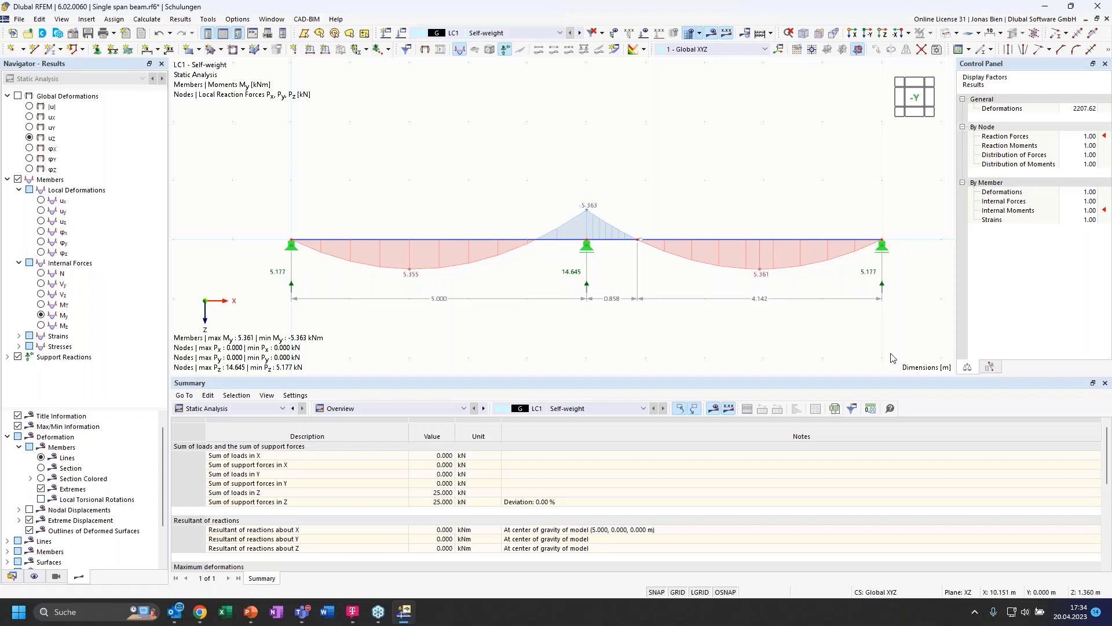
# Step: Set the global length parameter L to 8 m and apply it to the model
pyautogui.click(40, 19)
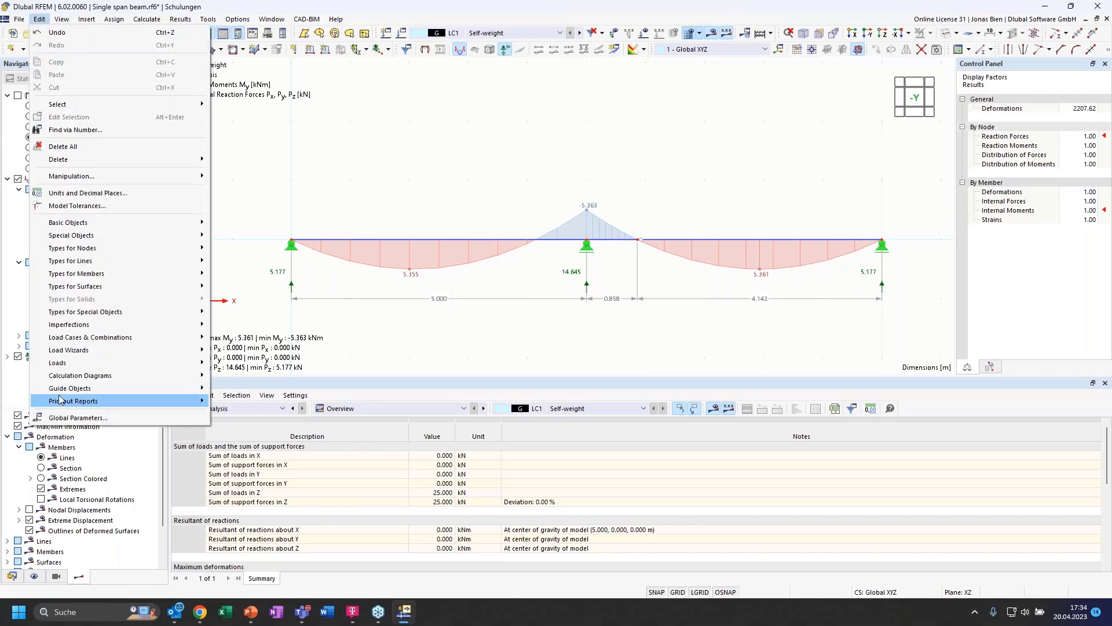
pyautogui.click(75, 351)
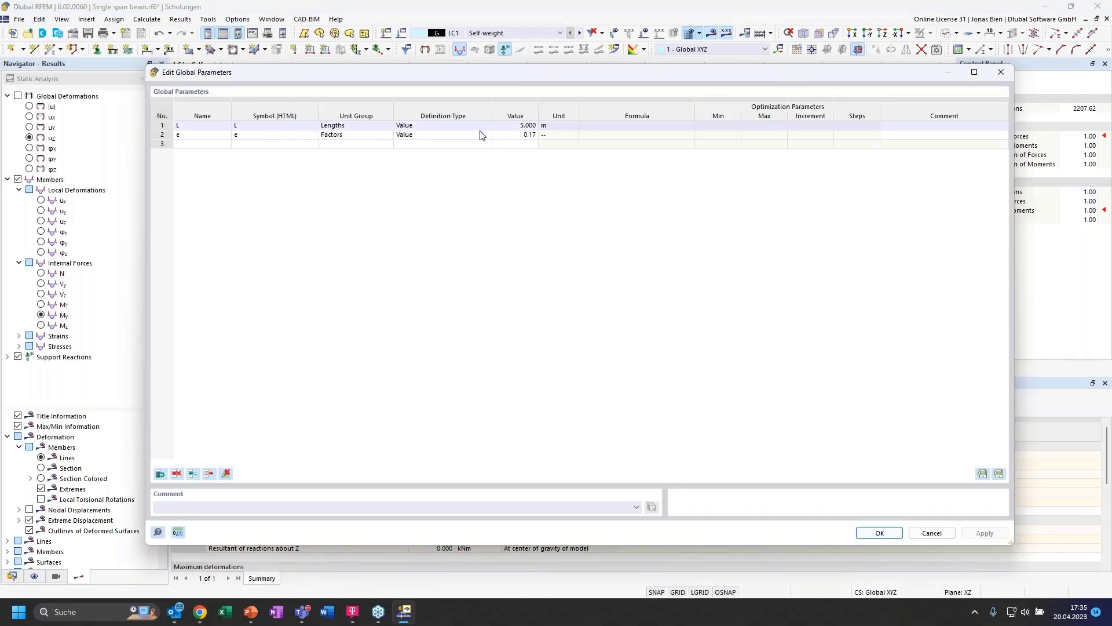
pyautogui.doubleClick(513, 125)
pyautogui.write('8')
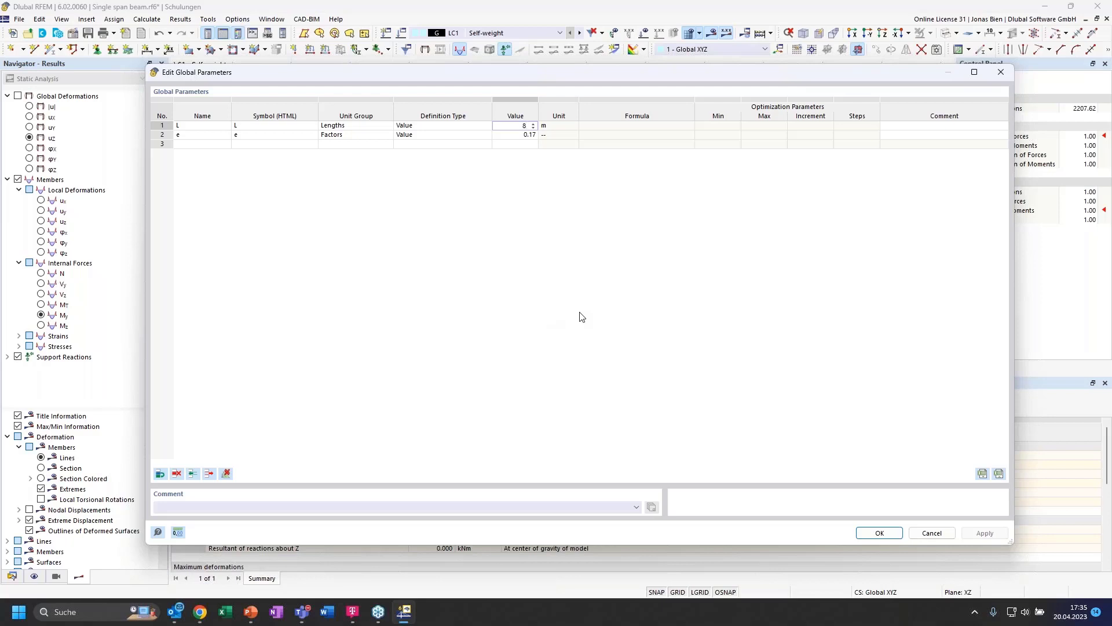
pyautogui.click(879, 532)
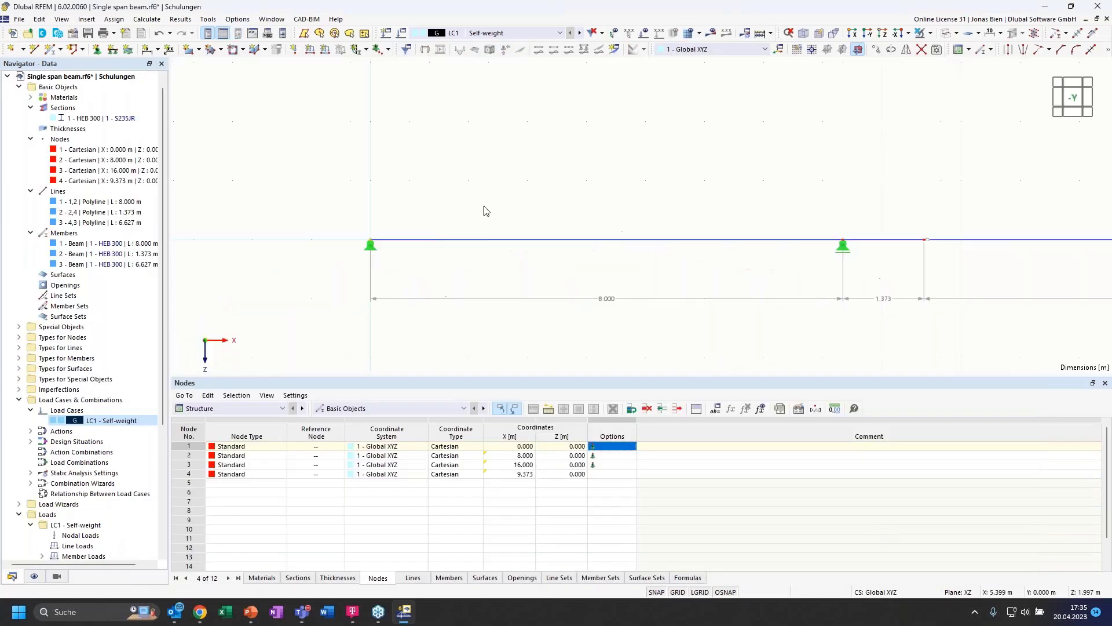
# Step: Recalculate load case LC1 for the lengthened beam and display its moment diagram and support reactions
pyautogui.scroll(-1, 466, 205)
pyautogui.moveTo(652, 196); pyautogui.dragTo(539, 188, button='middle')
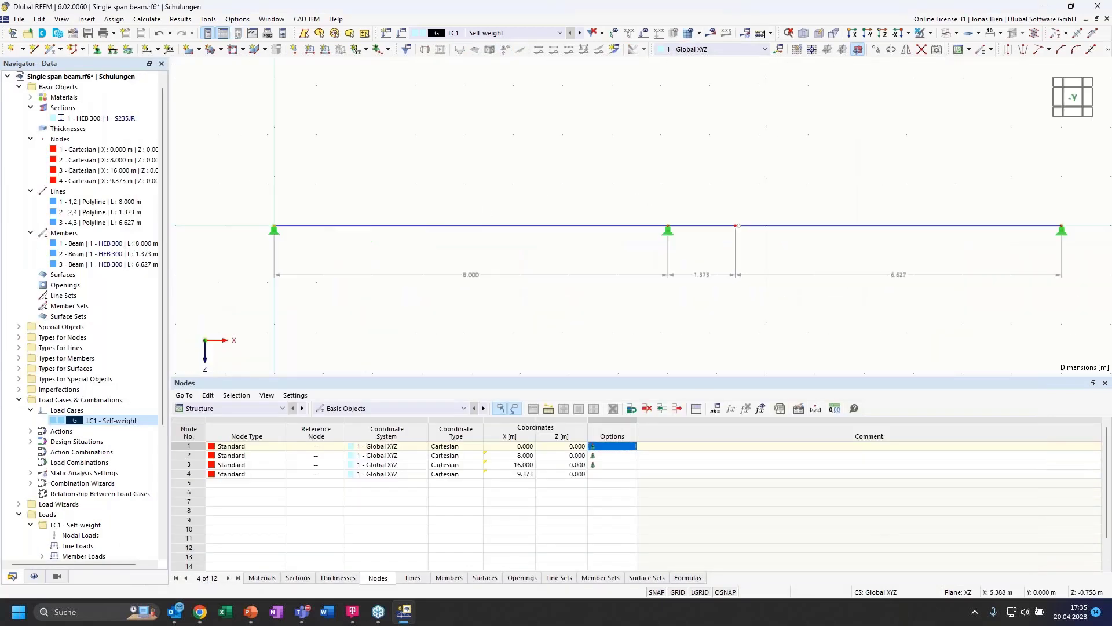
pyautogui.scroll(-1, 540, 189)
pyautogui.moveTo(655, 184); pyautogui.dragTo(641, 186, button='middle')
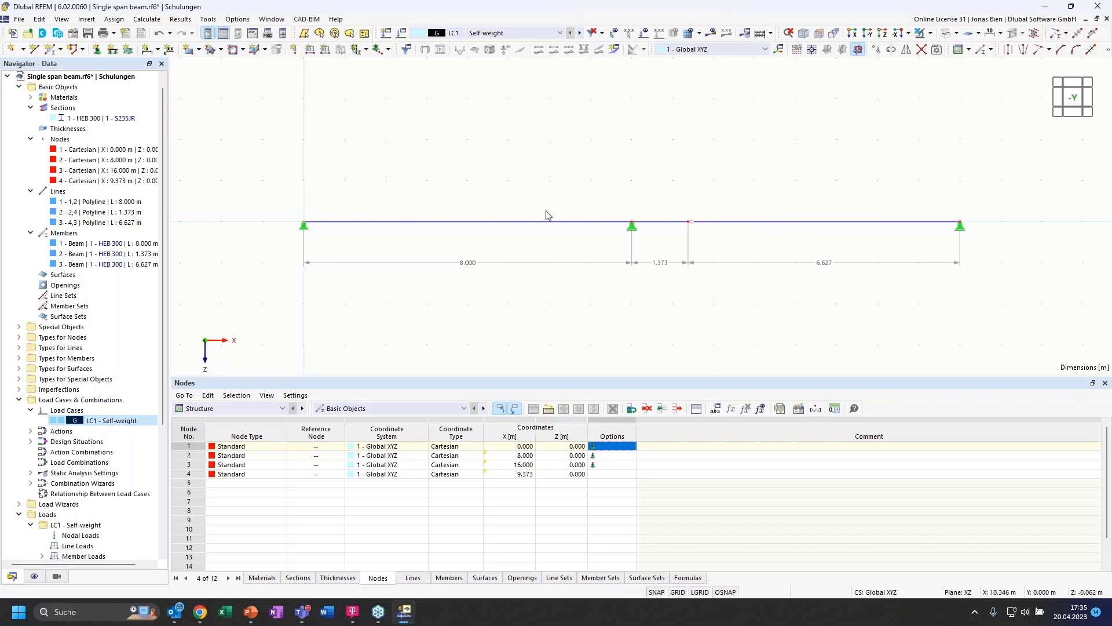
pyautogui.click(712, 35)
pyautogui.click(604, 353)
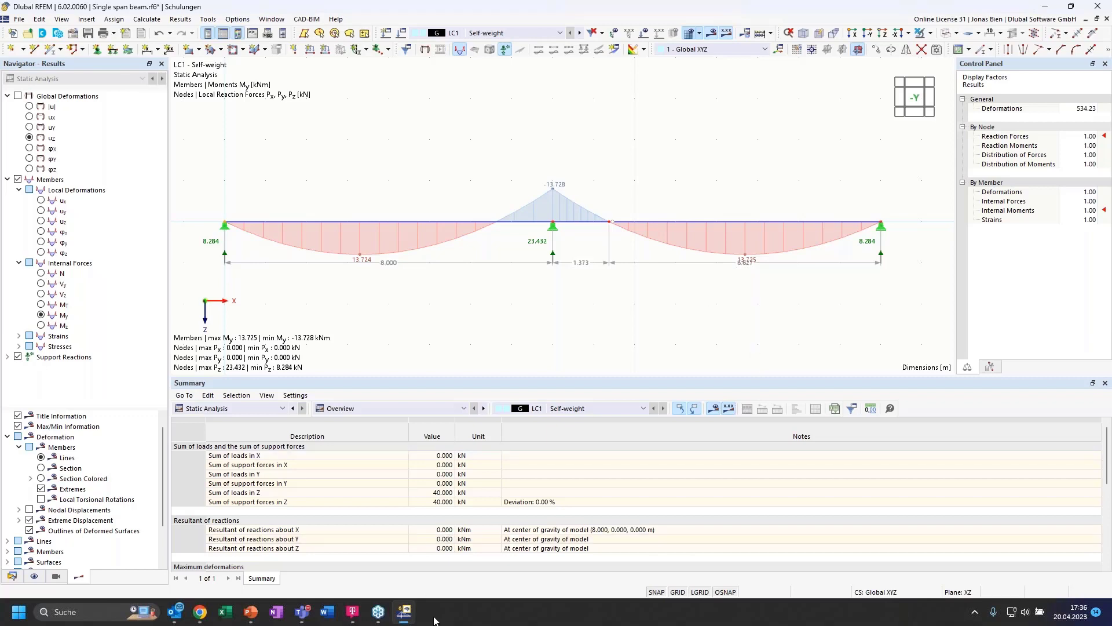
pyautogui.moveTo(377, 617)
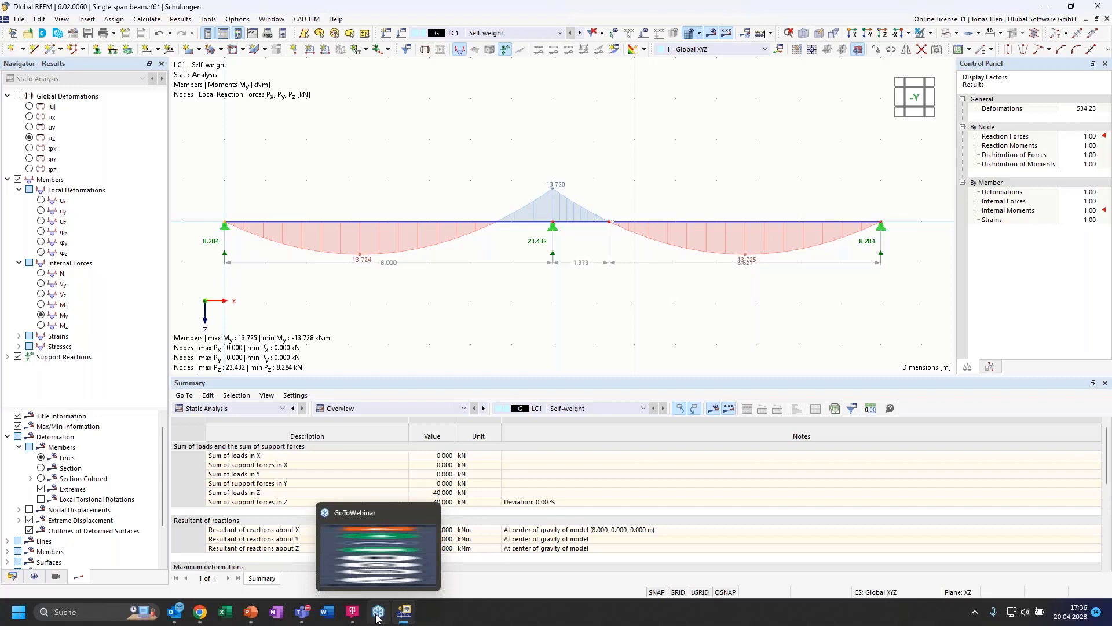
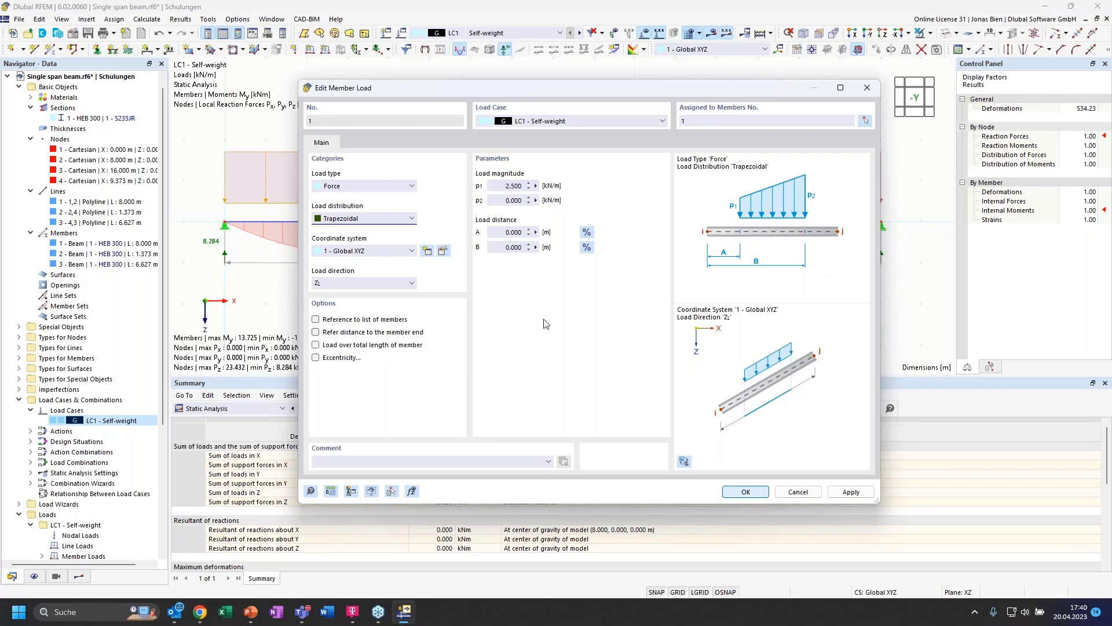
# Step: Define load distances A and B of member 1's trapezoidal load as percentages, and delete the uniform load on the second span
pyautogui.click(505, 232)
pyautogui.click(588, 230)
pyautogui.click(587, 248)
pyautogui.click(502, 233)
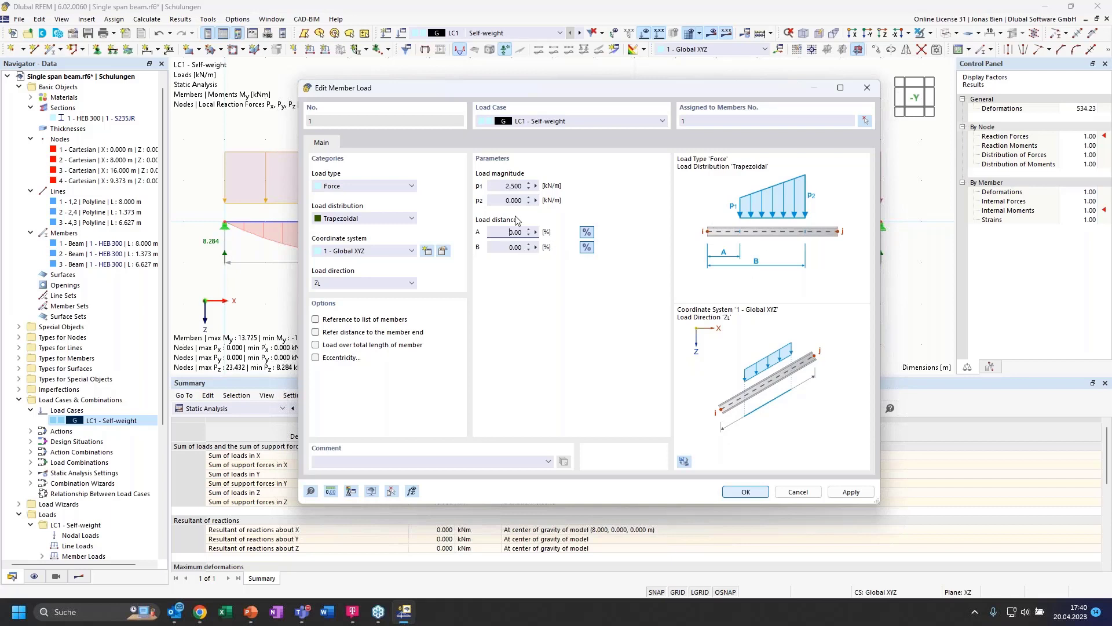
pyautogui.click(507, 248)
pyautogui.click(749, 491)
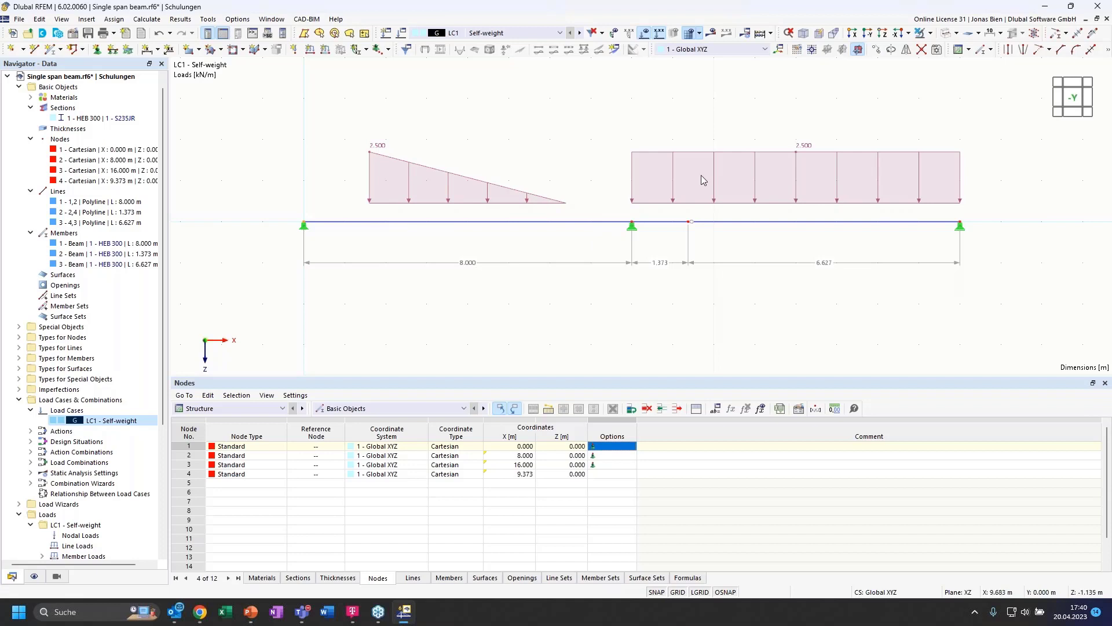
pyautogui.click(688, 208)
pyautogui.press('Delete')
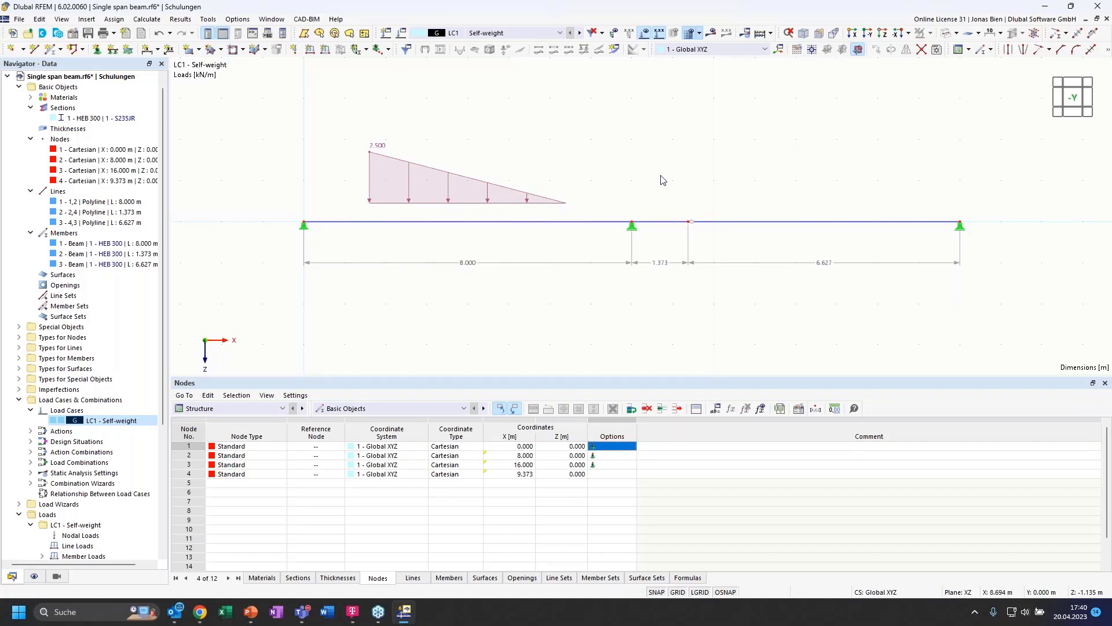
# Step: Start a new imposed nodal deformation in LC1 and assign it to the middle support, node 2
pyautogui.click(379, 51)
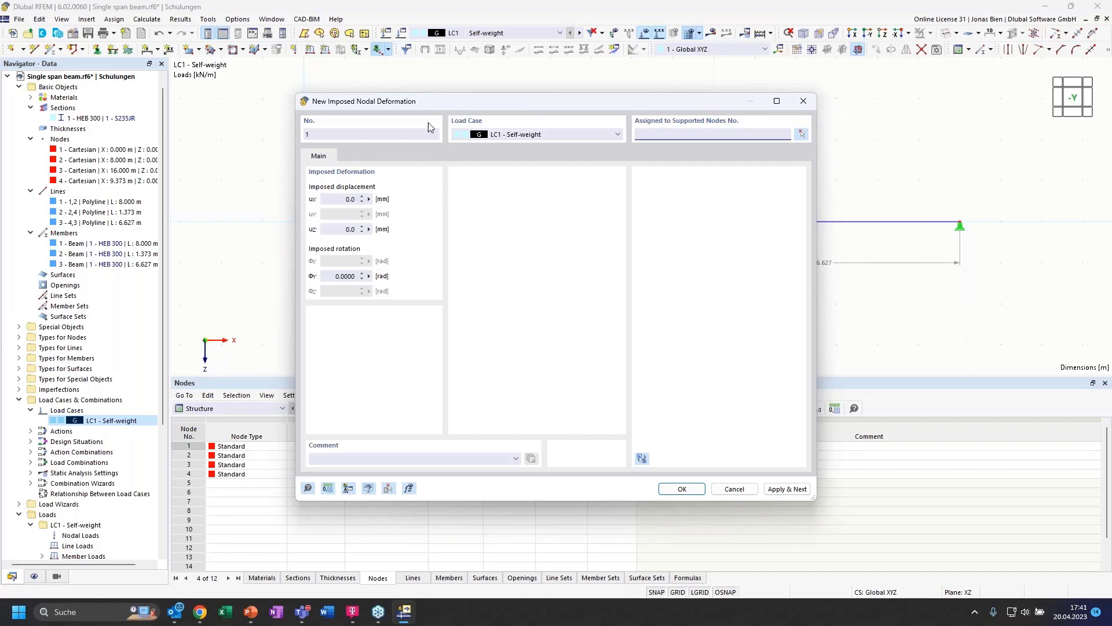
pyautogui.moveTo(435, 102); pyautogui.dragTo(192, 146)
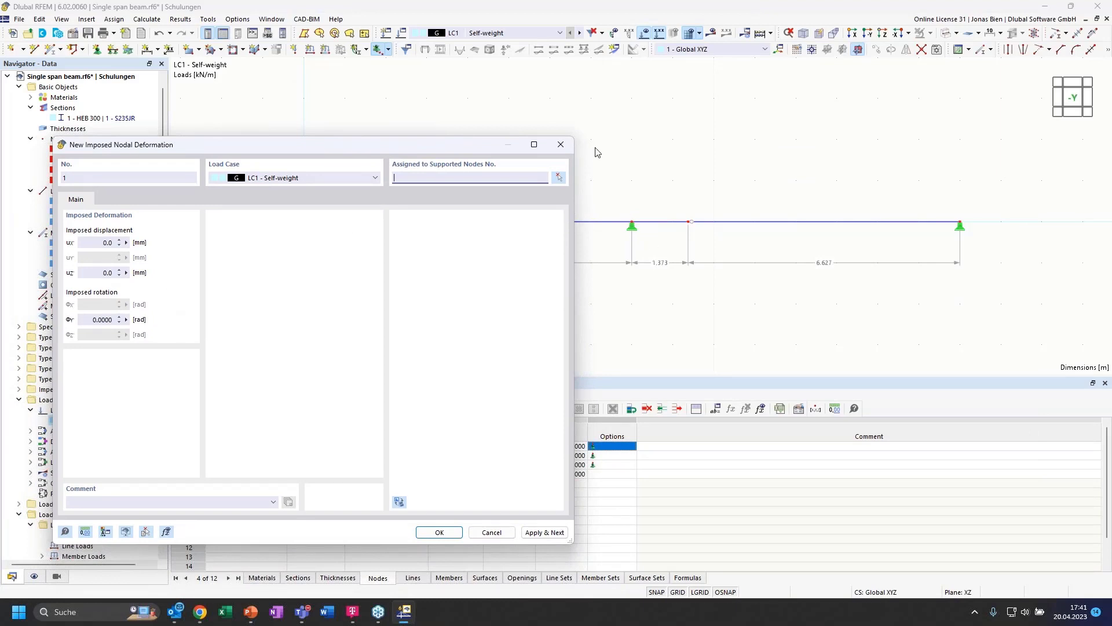
pyautogui.click(559, 177)
pyautogui.click(633, 222)
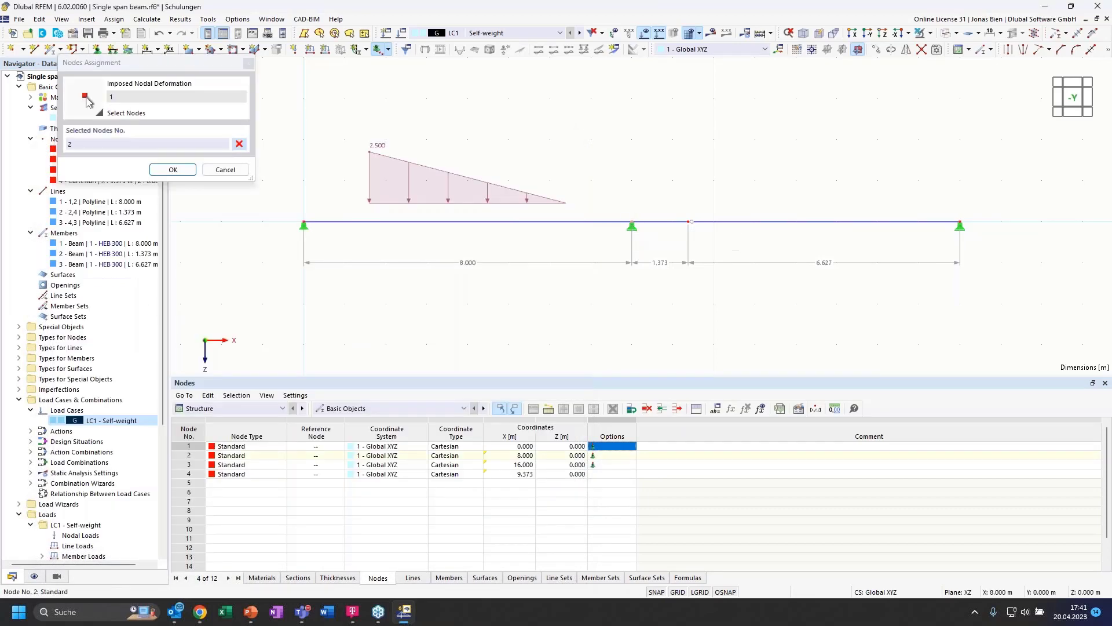
pyautogui.click(172, 169)
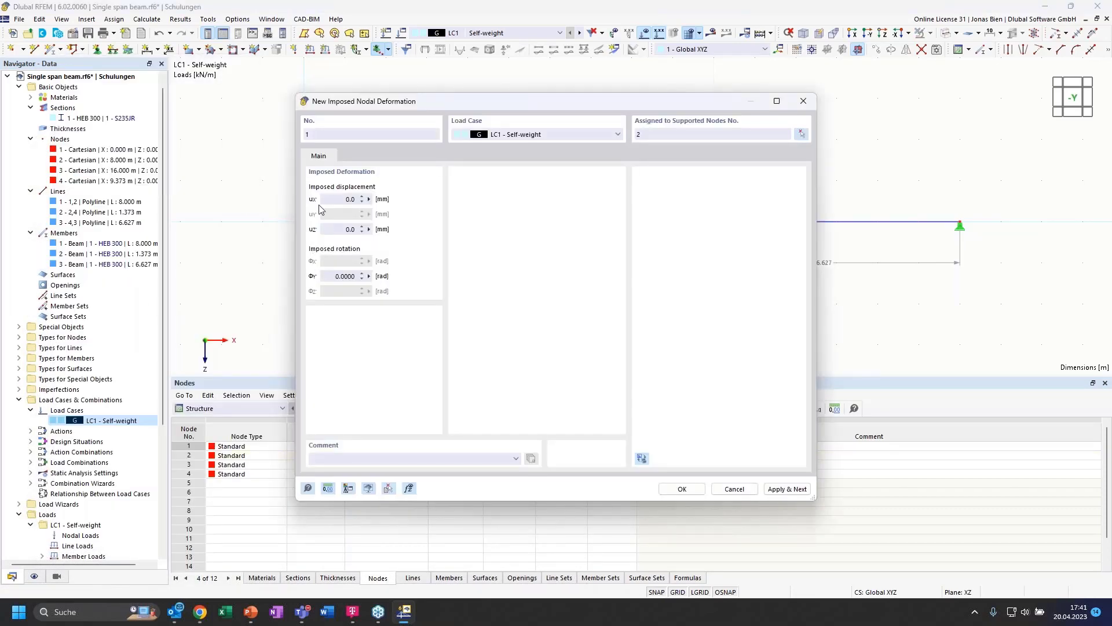
# Step: Set the imposed displacement uZ to -20 mm and check its direction in the graphical preview
pyautogui.click(333, 228)
pyautogui.moveTo(377, 104); pyautogui.dragTo(735, 213)
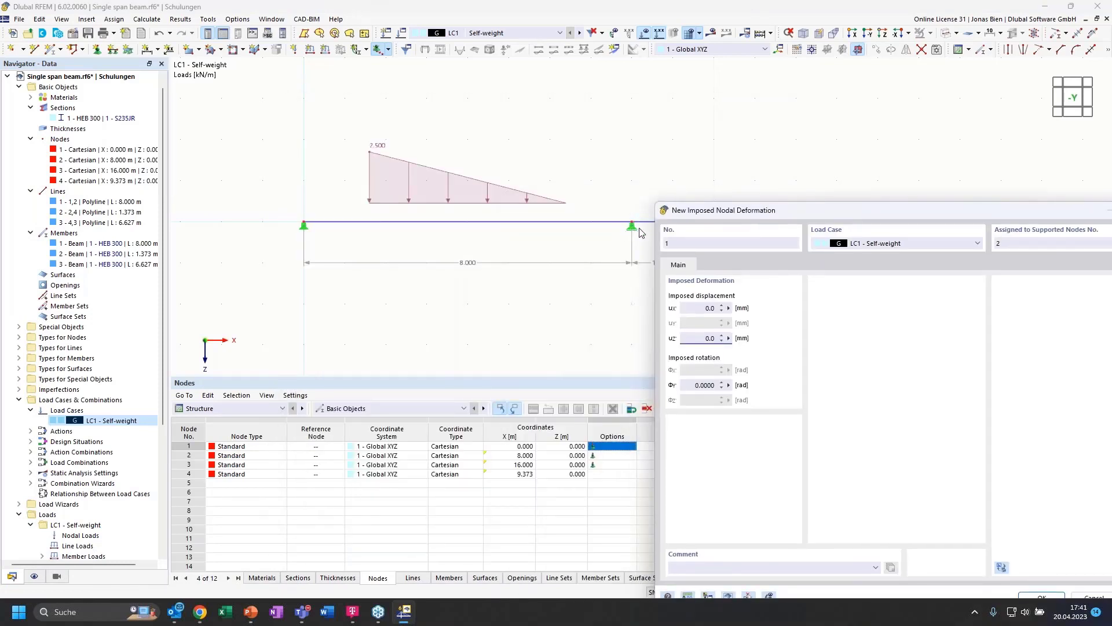
pyautogui.write('2')
pyautogui.moveTo(743, 212); pyautogui.dragTo(464, 99)
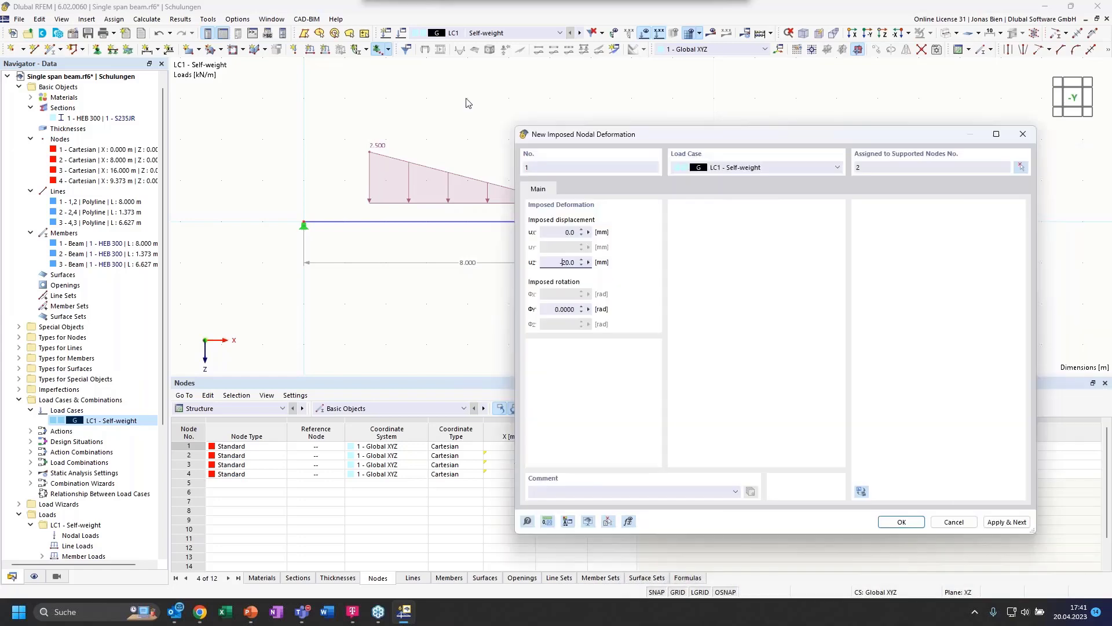
pyautogui.click(730, 450)
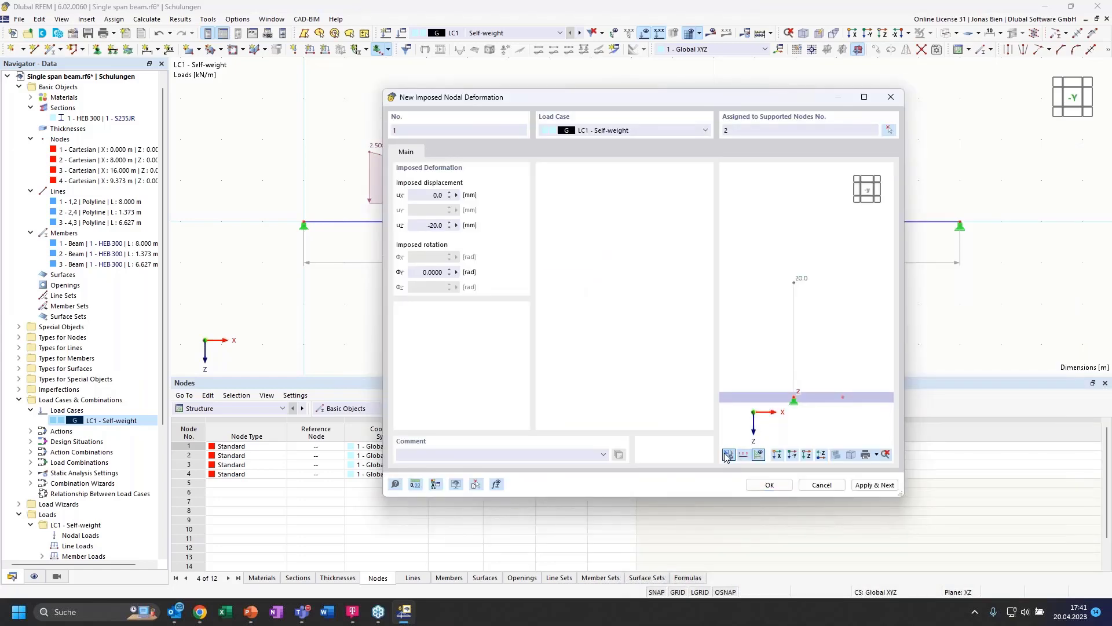
pyautogui.scroll(-2, 836, 350)
pyautogui.moveTo(837, 349); pyautogui.dragTo(820, 295, button='middle')
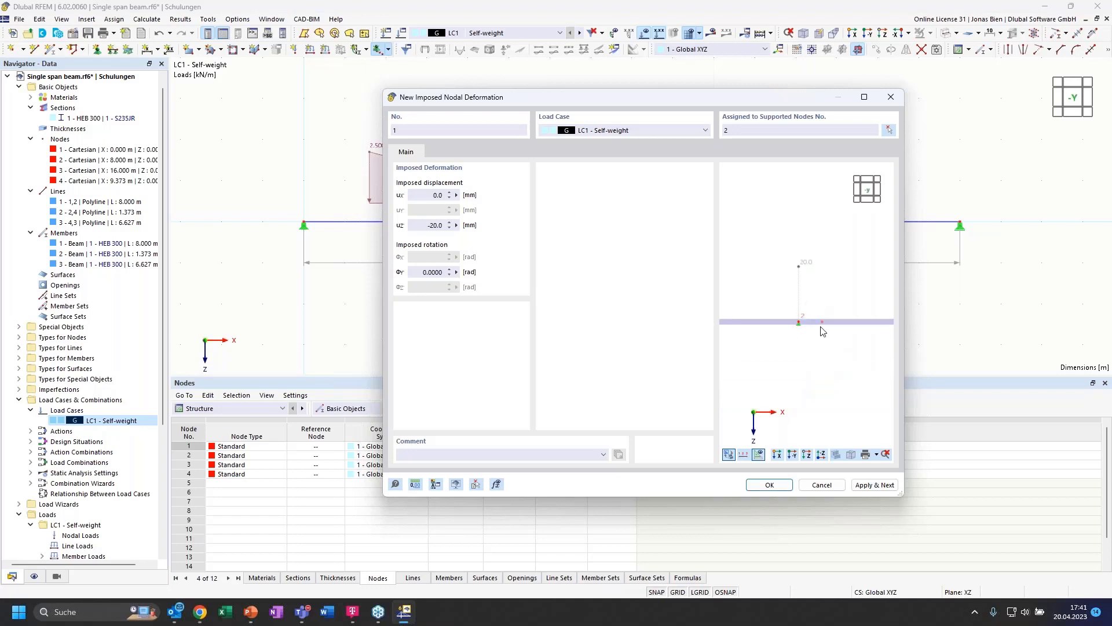
# Step: Try to apply an imposed rotation φY of 5 rad to node 2 together with the displacement
pyautogui.click(423, 272)
pyautogui.write('5')
pyautogui.click(762, 486)
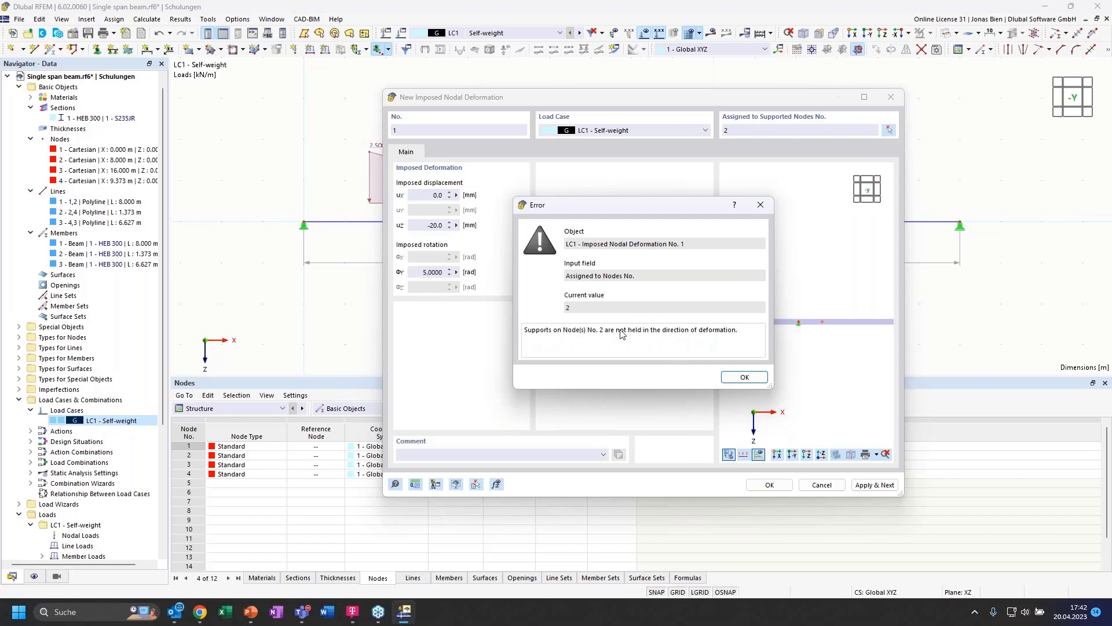
pyautogui.click(737, 377)
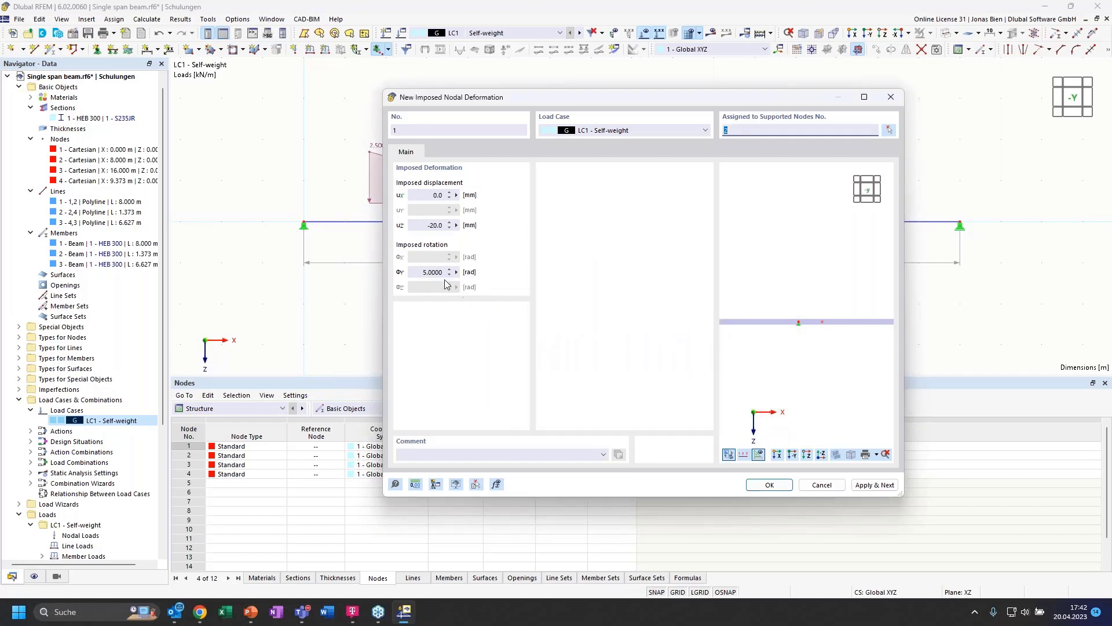
# Step: Reset the imposed rotation φY to 0 rad and apply the imposed deformation to node 2
pyautogui.doubleClick(439, 272)
pyautogui.write('0')
pyautogui.click(509, 295)
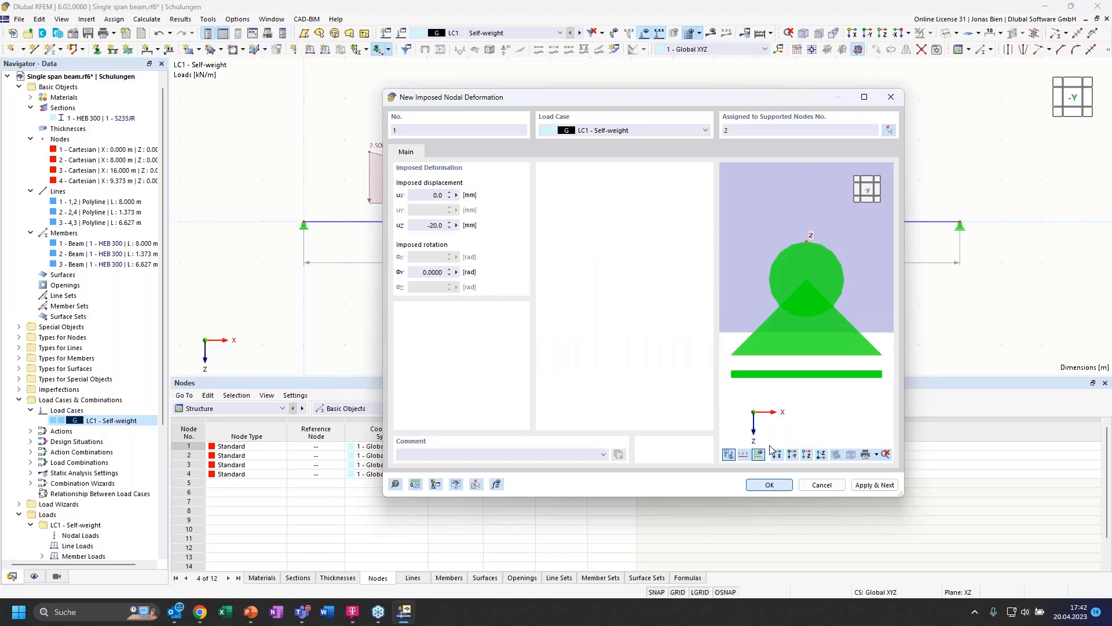
pyautogui.click(769, 485)
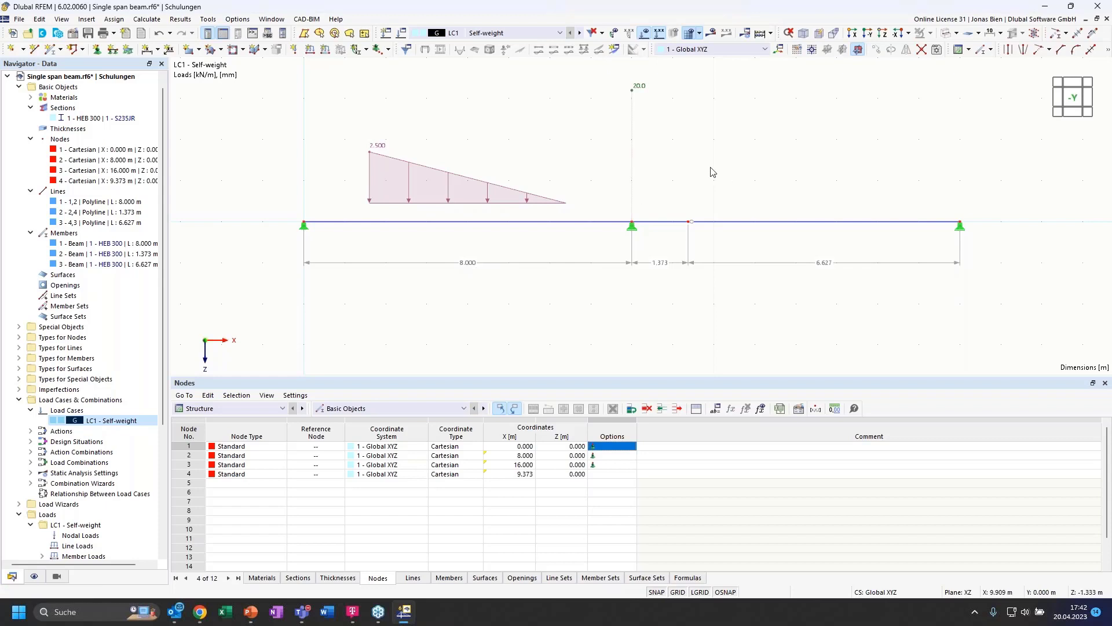
# Step: Start a new nodal load in LC1, look at the Components load type's force and moment inputs, and return to Force
pyautogui.click(294, 51)
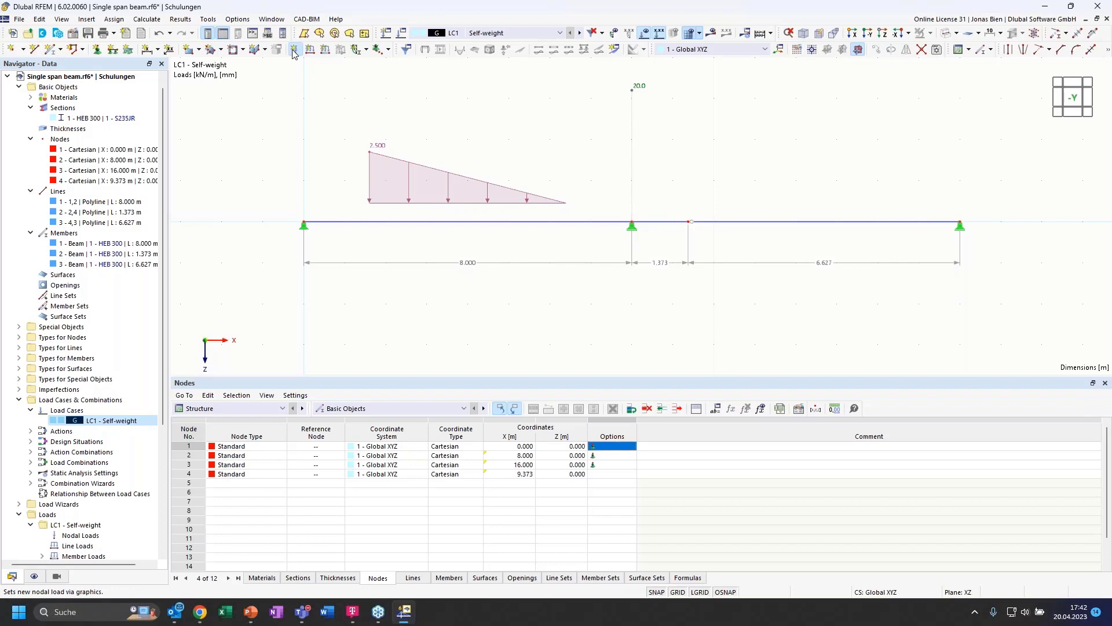
pyautogui.moveTo(658, 182); pyautogui.dragTo(650, 134)
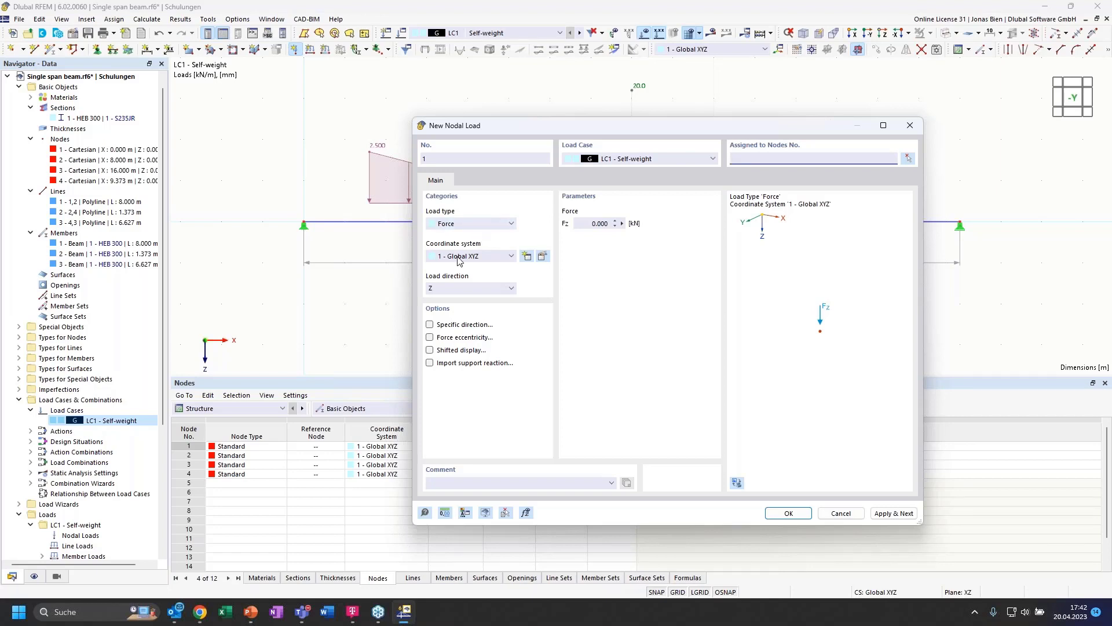
pyautogui.click(471, 228)
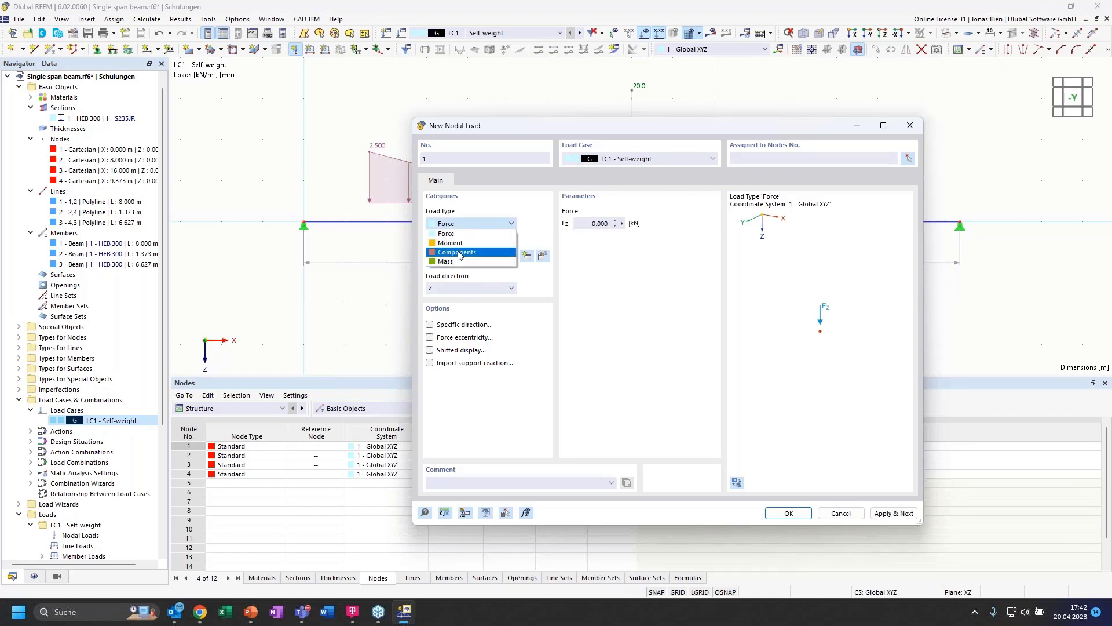
pyautogui.click(460, 252)
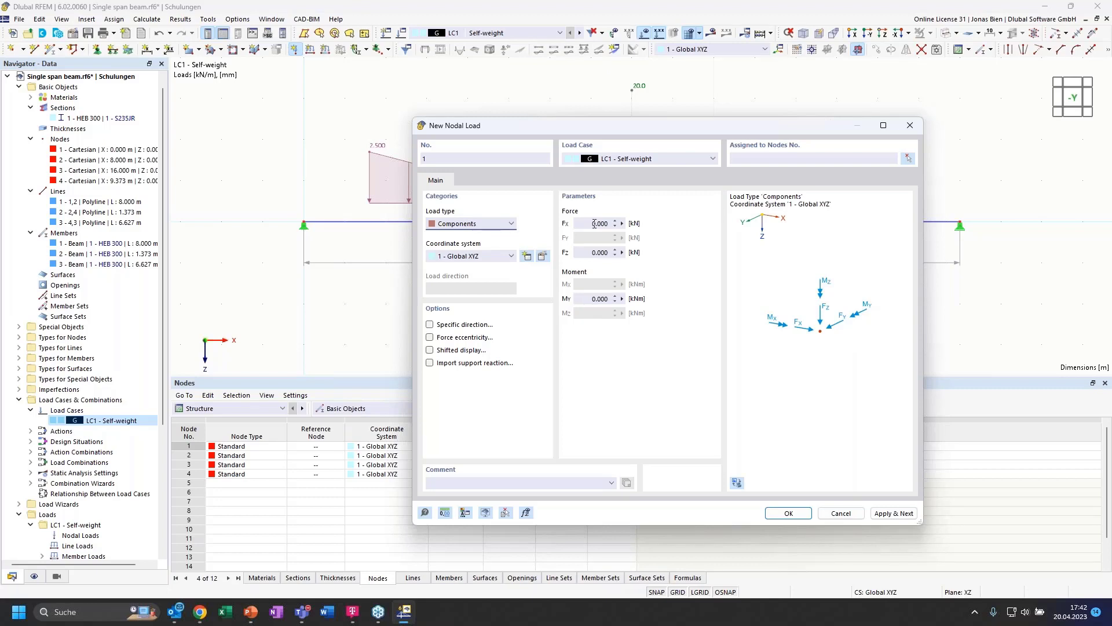
pyautogui.doubleClick(595, 224)
pyautogui.click(595, 251)
pyautogui.click(455, 224)
pyautogui.click(455, 236)
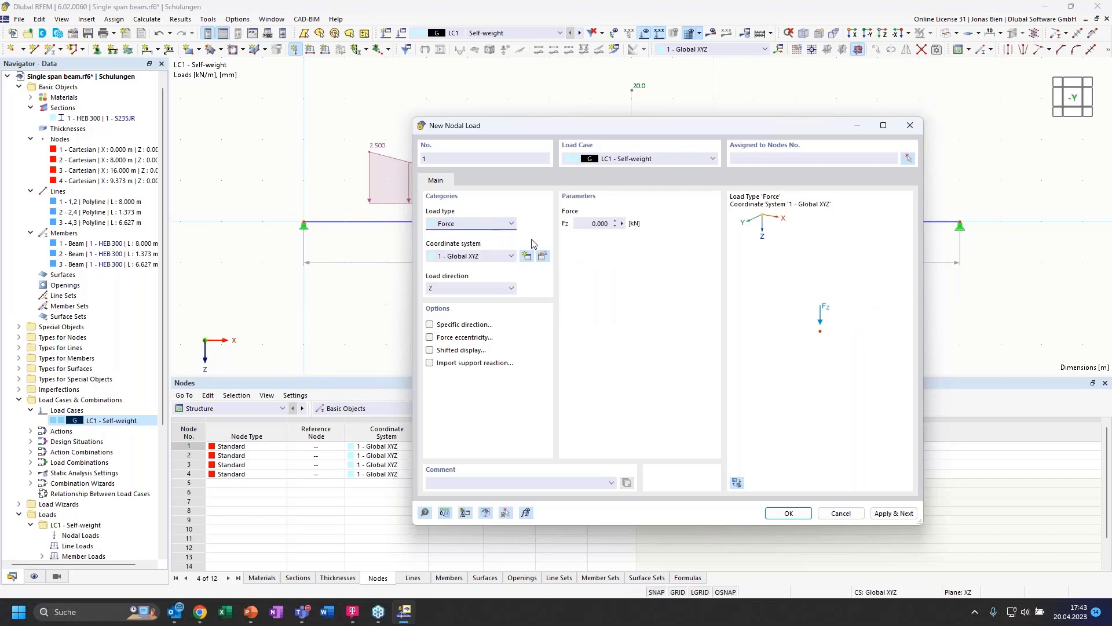
# Step: Set the nodal force FZ to 10 kN and enable a specific direction rotated via 3 angles
pyautogui.click(589, 222)
pyautogui.write('1')
pyautogui.click(455, 326)
pyautogui.click(469, 181)
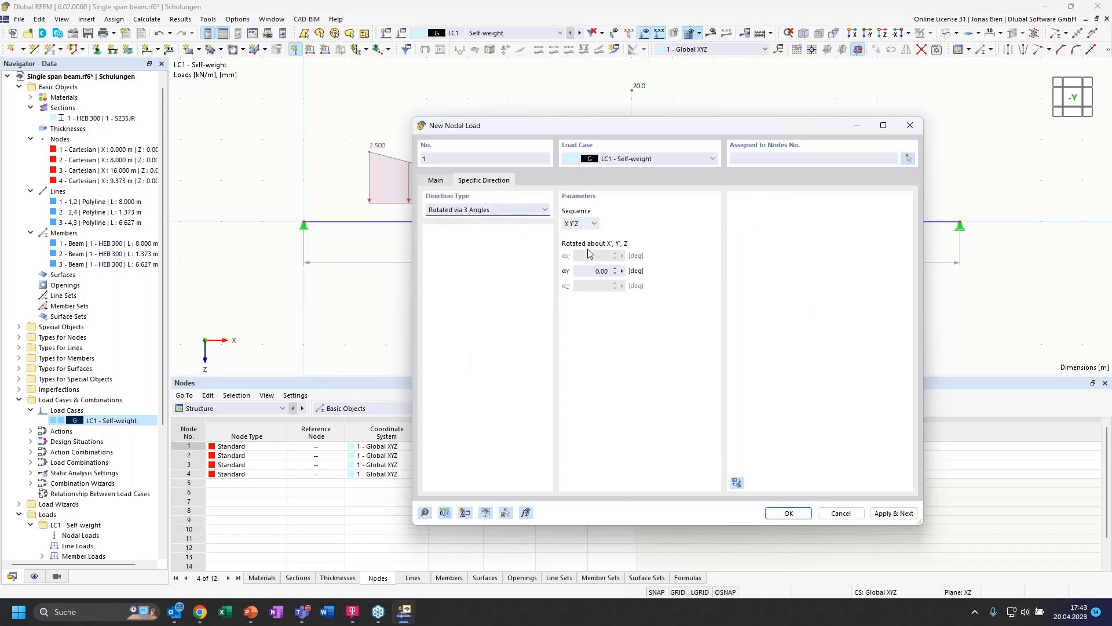
pyautogui.click(593, 271)
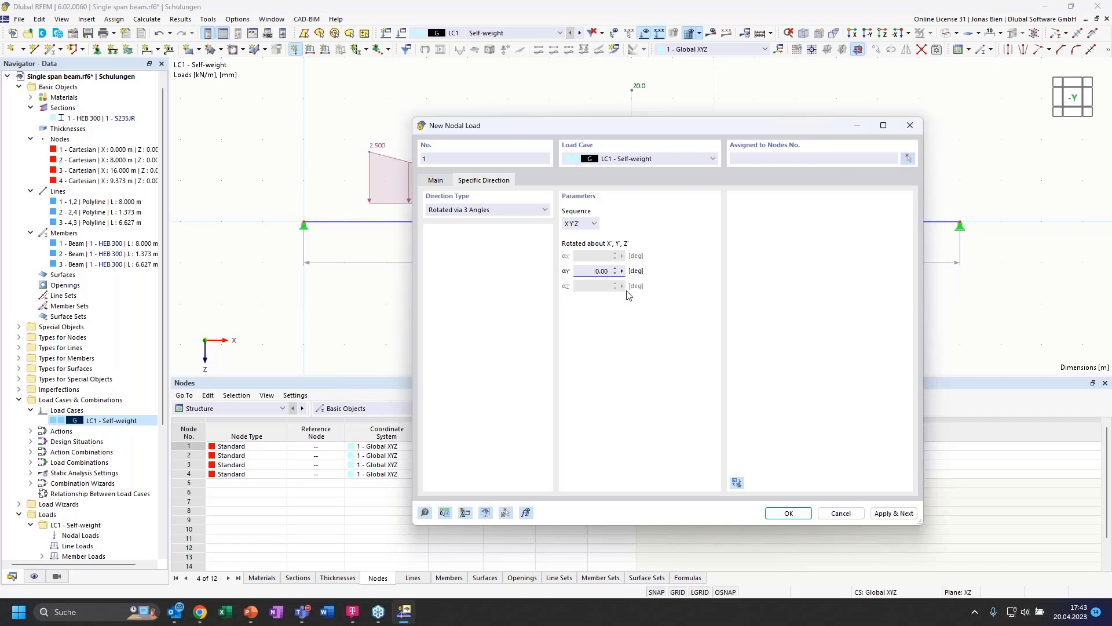
# Step: Assign the nodal load to node 3 and preview its direction rotated 60° about the Y-axis
pyautogui.click(908, 160)
pyautogui.click(960, 223)
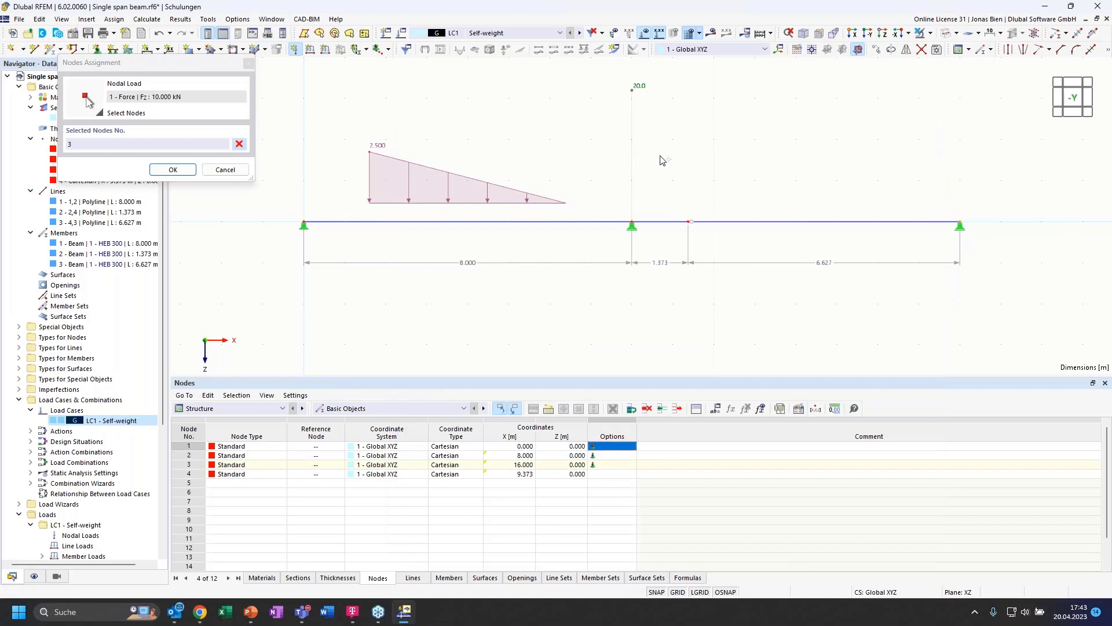
pyautogui.click(173, 169)
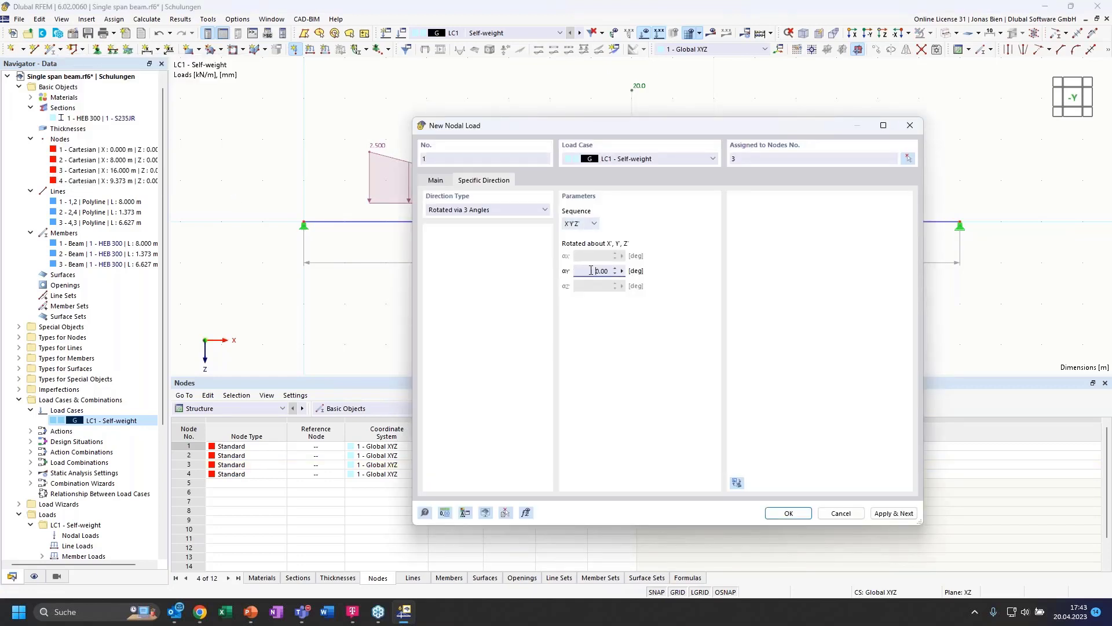
pyautogui.click(737, 482)
pyautogui.moveTo(677, 127); pyautogui.dragTo(627, 119)
pyautogui.click(551, 264)
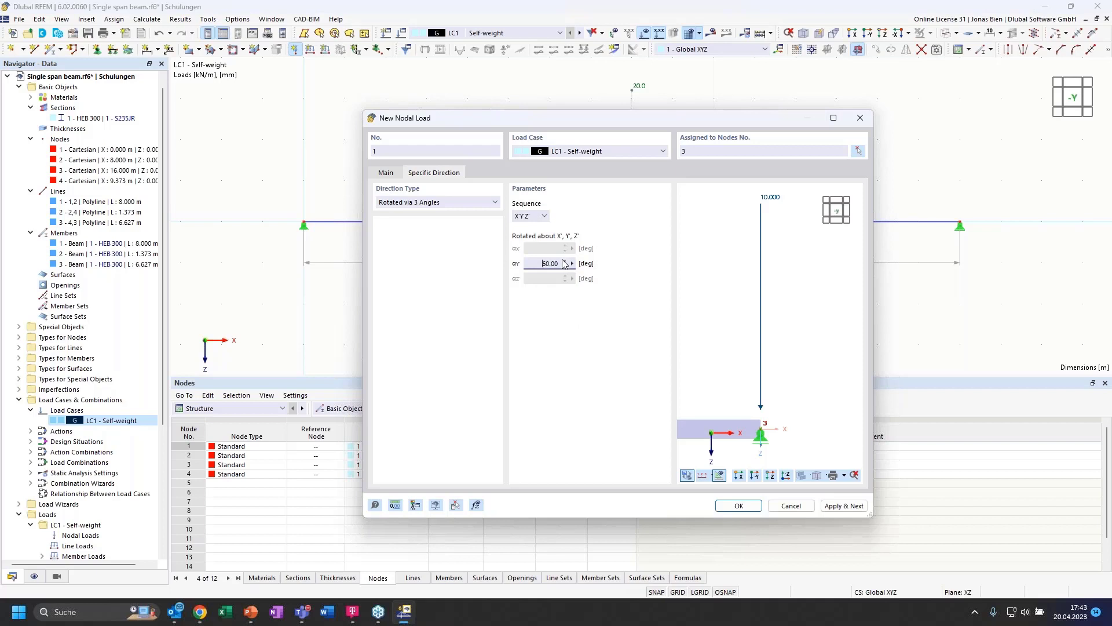
pyautogui.click(565, 261)
pyautogui.click(566, 266)
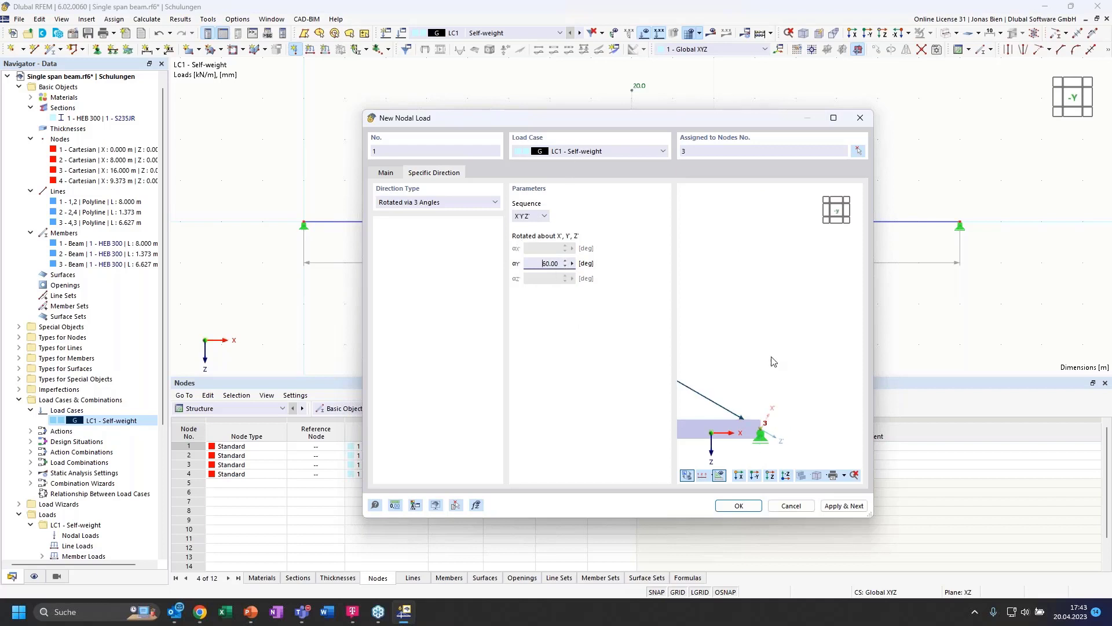
# Step: Try a rotation of 30° about the Y-axis for the force direction, and discard the new nodal load
pyautogui.scroll(-2, 771, 358)
pyautogui.moveTo(767, 336); pyautogui.dragTo(893, 305, button='middle')
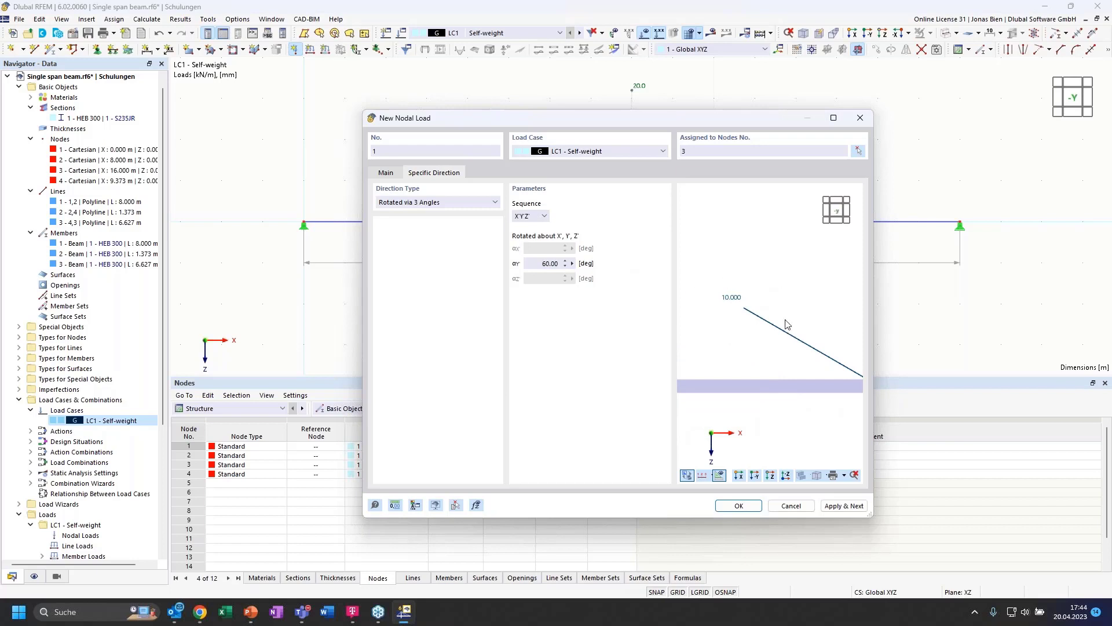
pyautogui.moveTo(766, 289); pyautogui.dragTo(756, 274, button='middle')
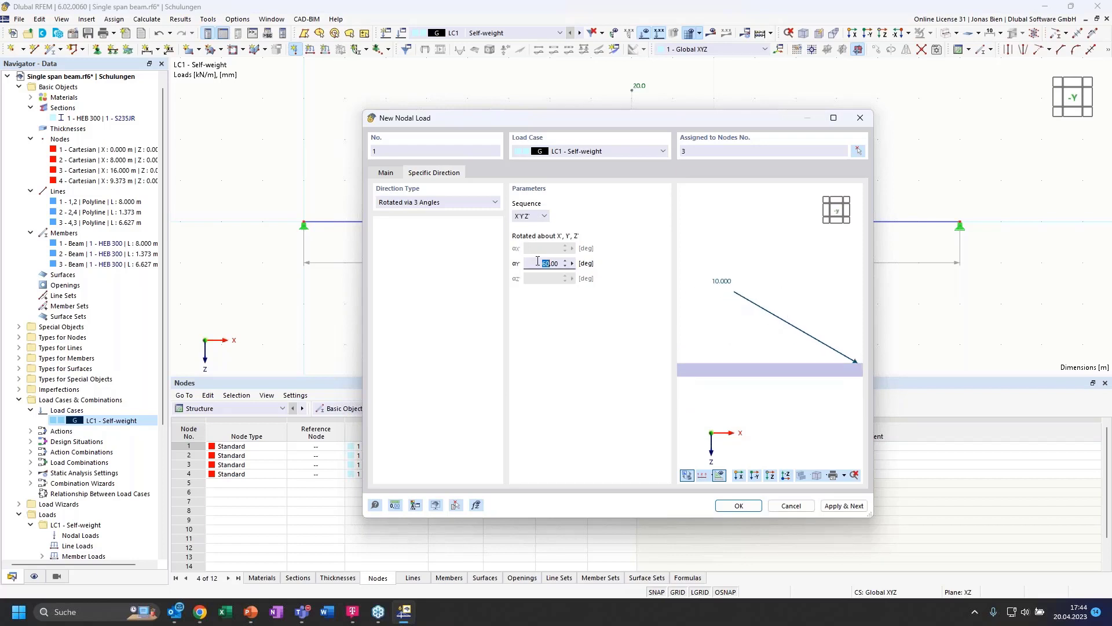
pyautogui.write('0')
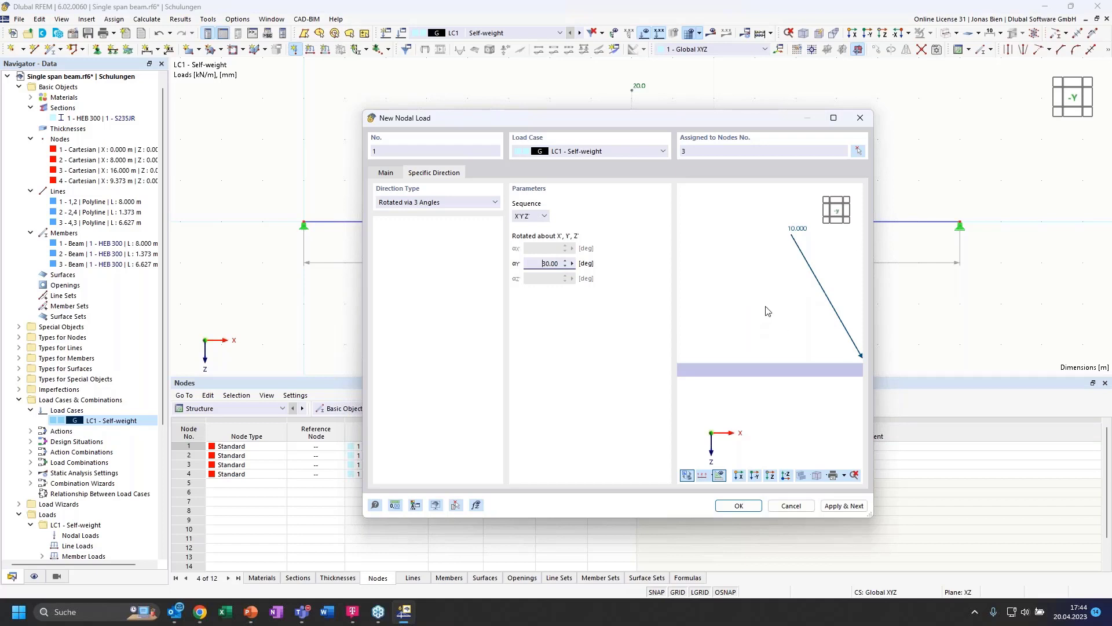
pyautogui.click(810, 507)
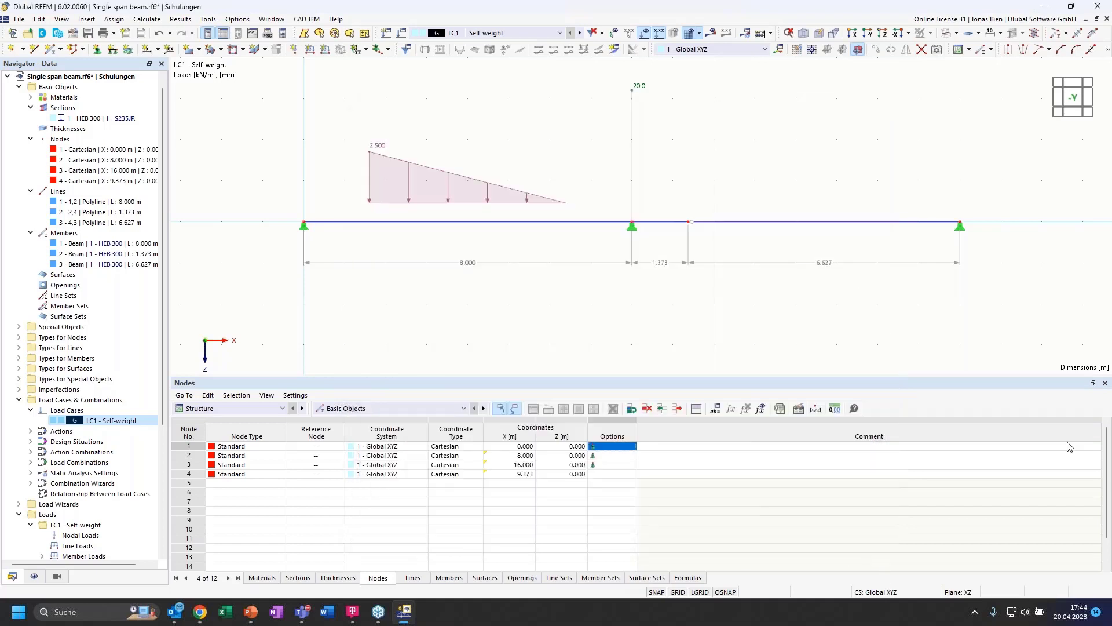
# Step: Switch to the presentation, read the slide on the two-hinged frame with tie rod, and return to RFEM
pyautogui.moveTo(410, 619)
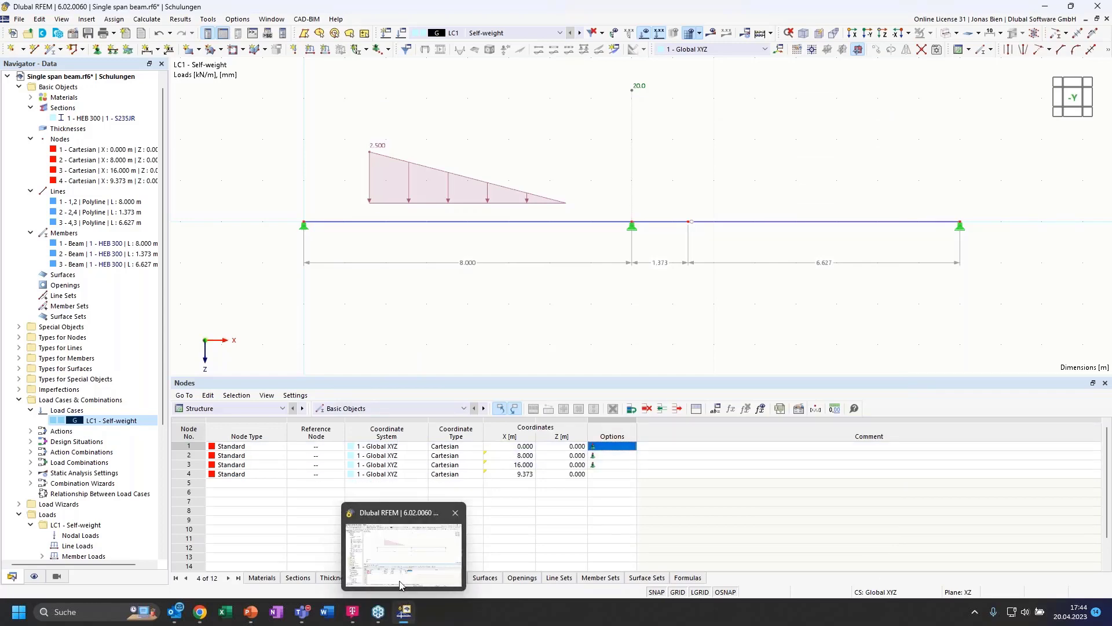
pyautogui.hotkey('alt', 'Tab')
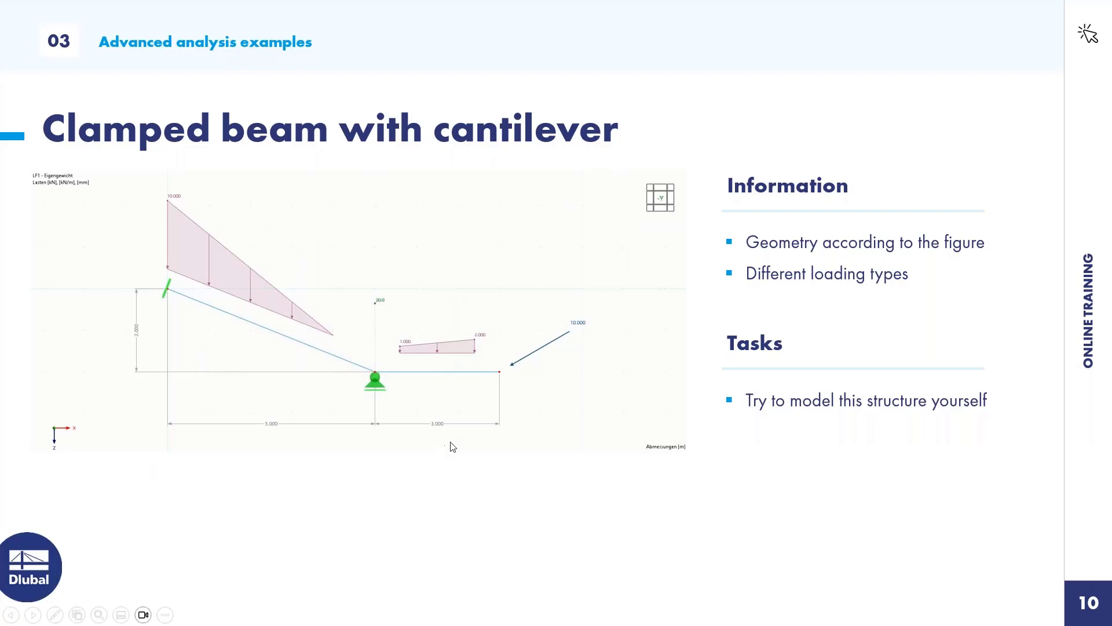
pyautogui.click(457, 473)
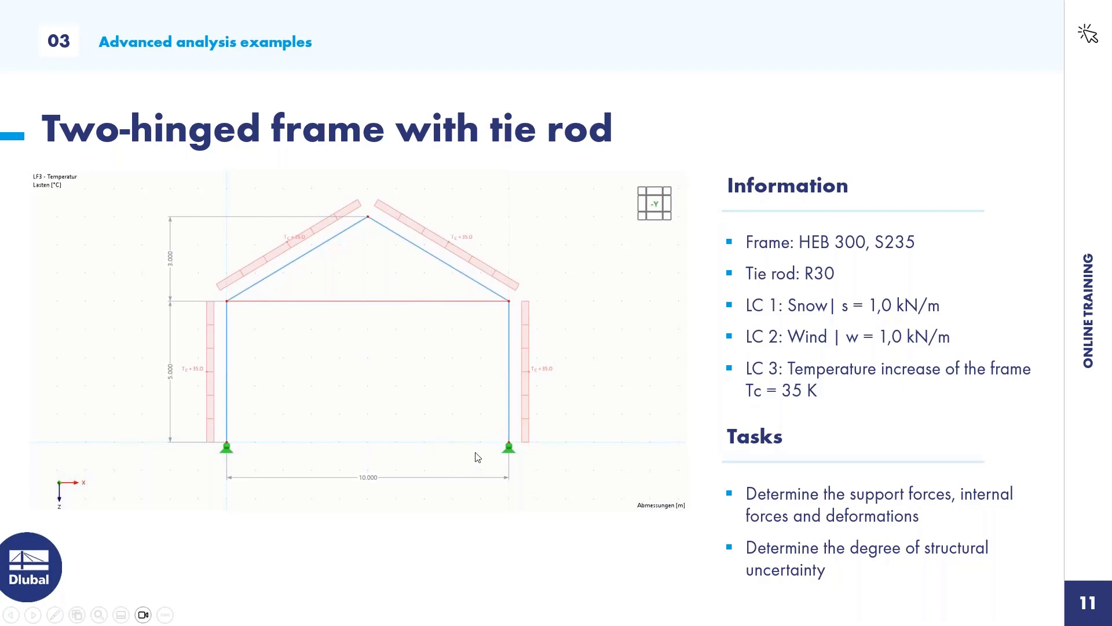
pyautogui.hotkey('alt', 'Tab')
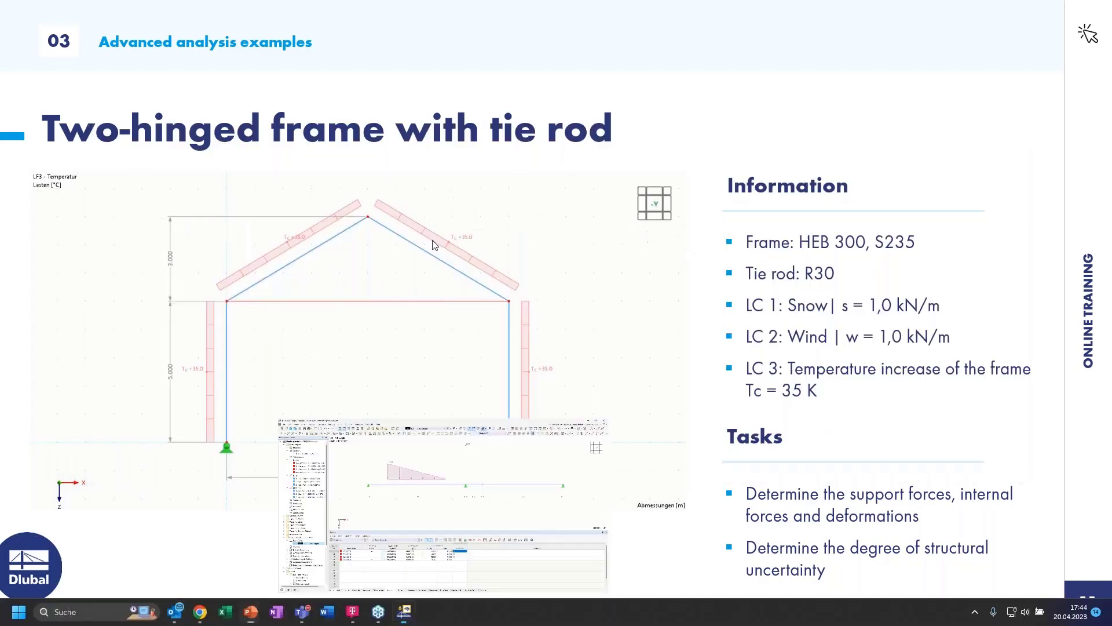
# Step: Delete the entire two-span beam together with its supports, loads and dimensions
pyautogui.scroll(-3, 315, 192)
pyautogui.moveTo(273, 116); pyautogui.dragTo(764, 295)
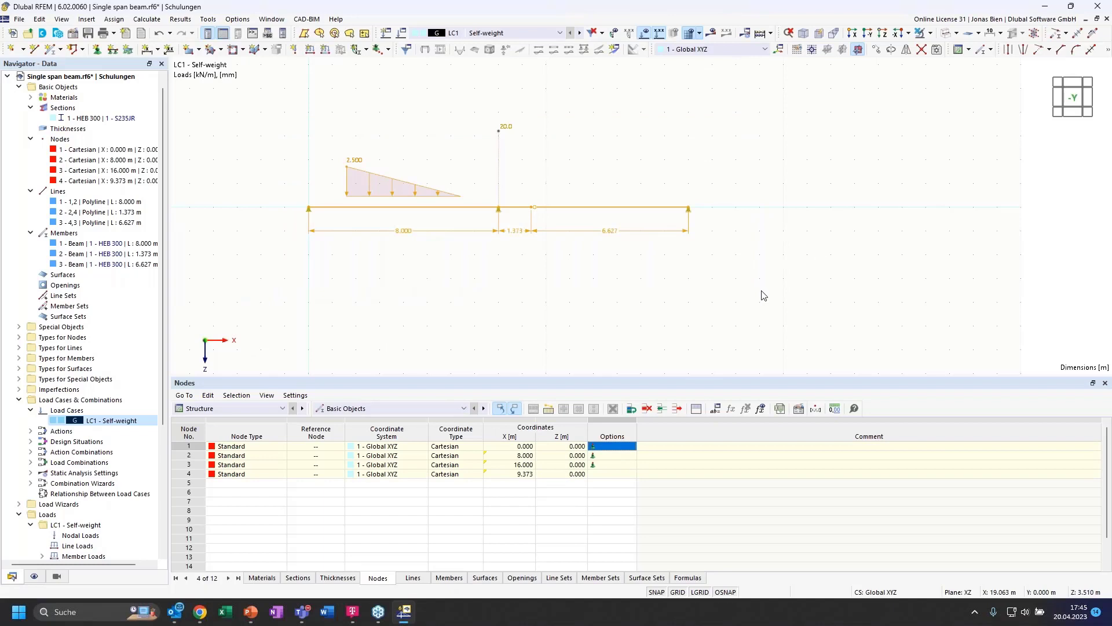
pyautogui.press('Delete')
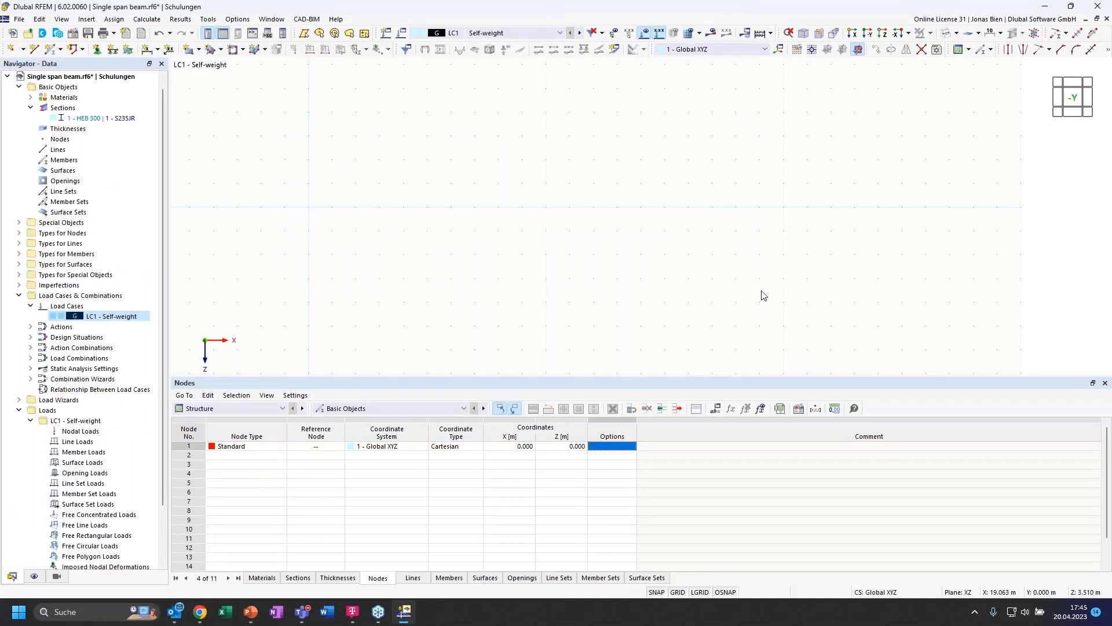
# Step: Draw HEB 300 beam members for the column from X 0, Z 0 to Z -5 m and the rafter to X 5, Z -8 m
pyautogui.moveTo(473, 153); pyautogui.dragTo(482, 213, button='middle')
pyautogui.click(53, 50)
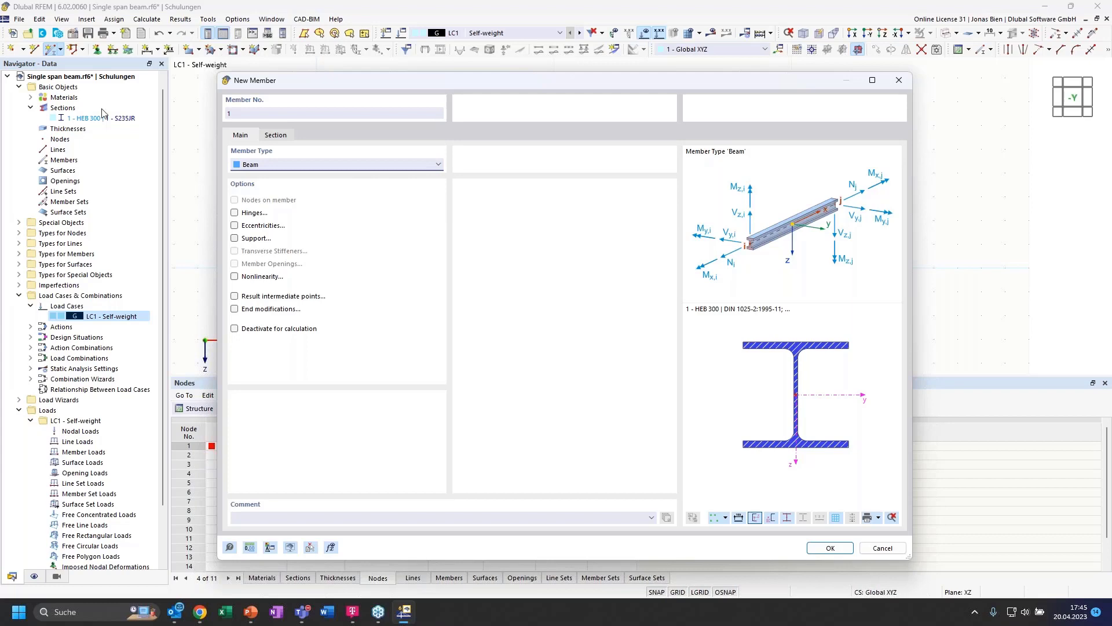
pyautogui.click(277, 135)
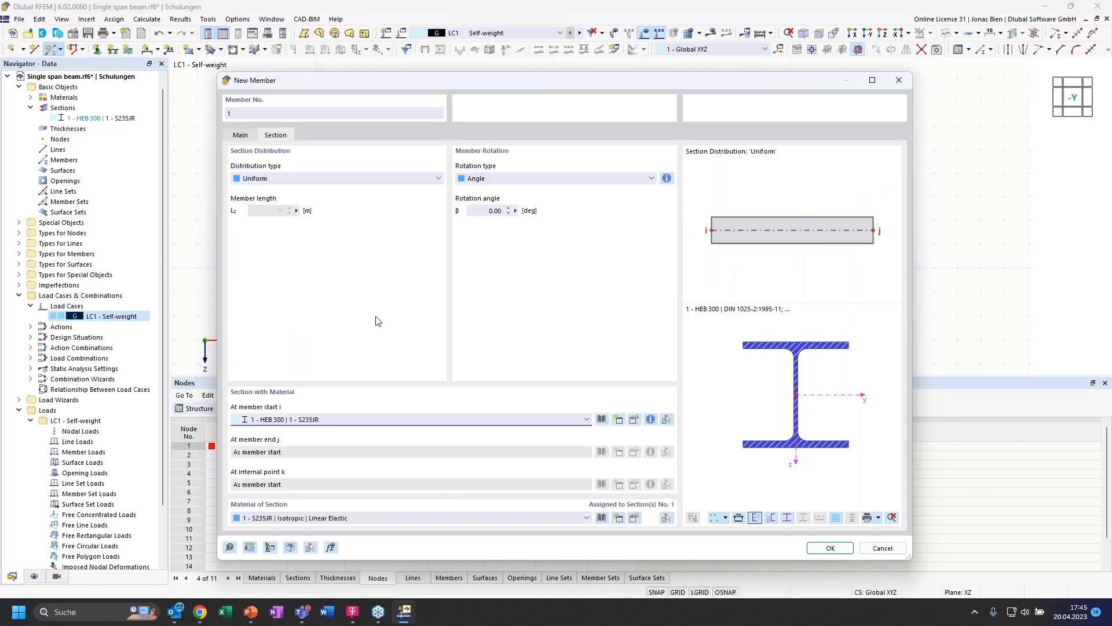
pyautogui.click(830, 548)
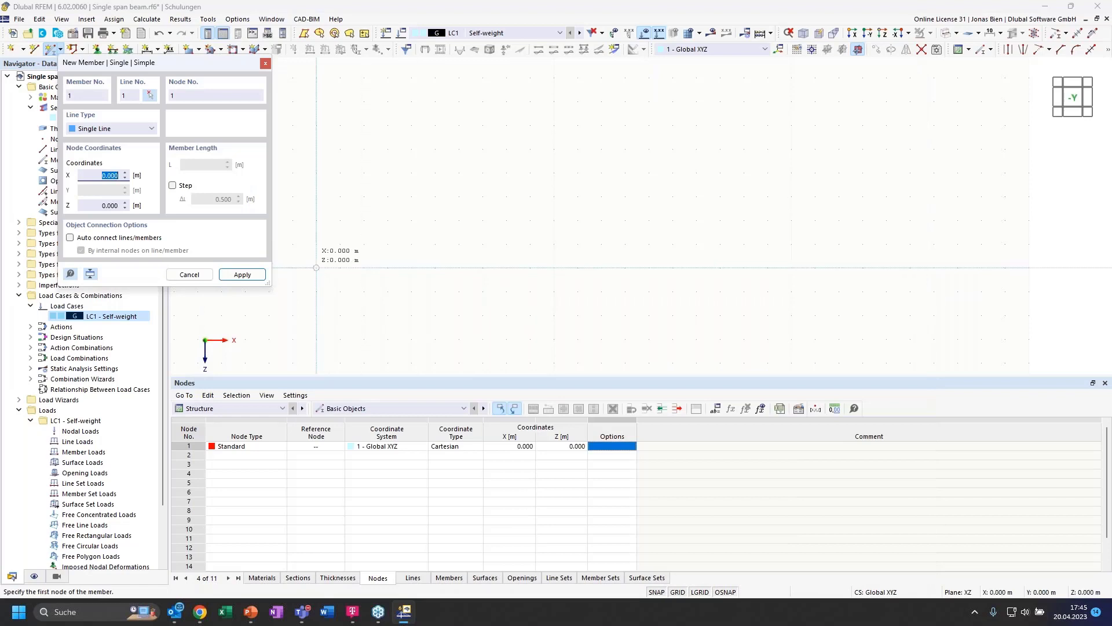
pyautogui.click(316, 267)
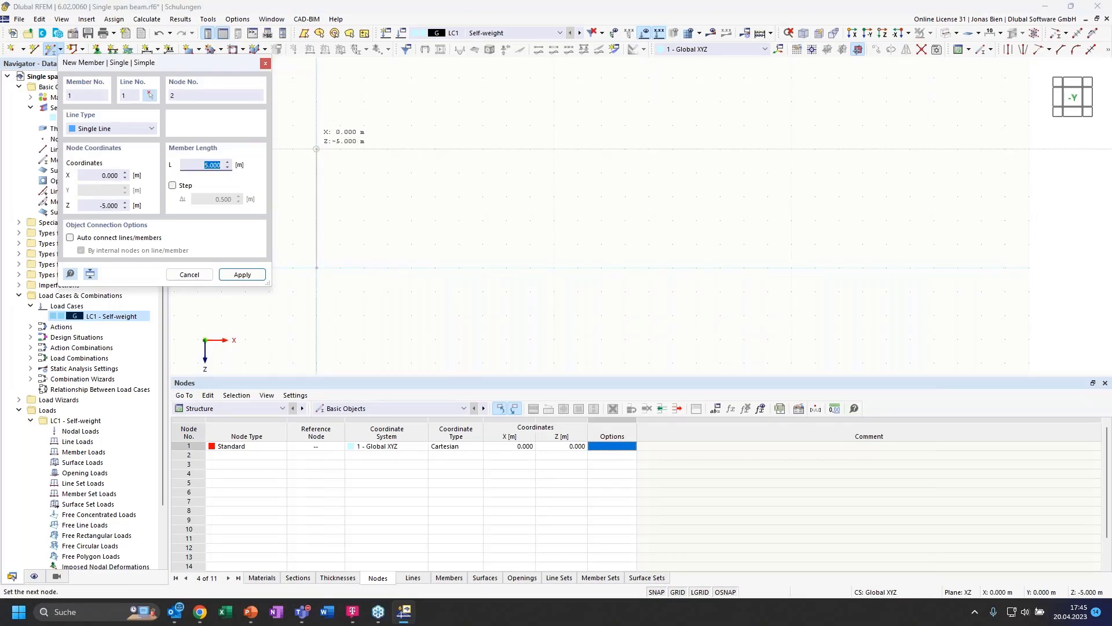
pyautogui.click(317, 149)
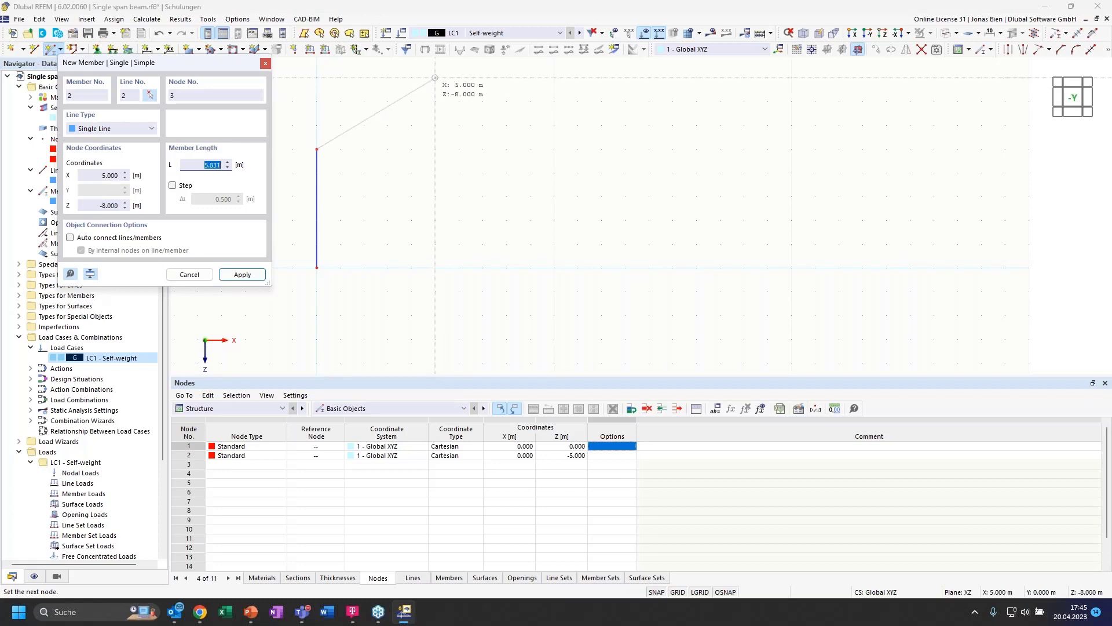
pyautogui.click(435, 77)
pyautogui.press('Escape')
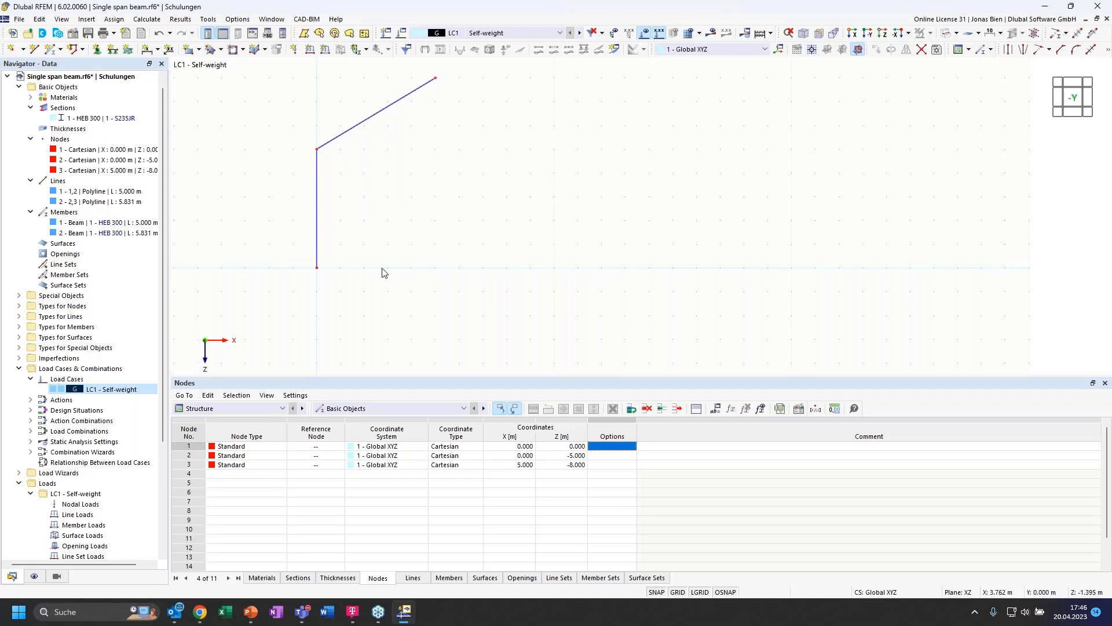
# Step: Review the work plane orientation and the grid and snap spacing settings, leaving the dialog without changes
pyautogui.moveTo(393, 181); pyautogui.dragTo(408, 219, button='middle')
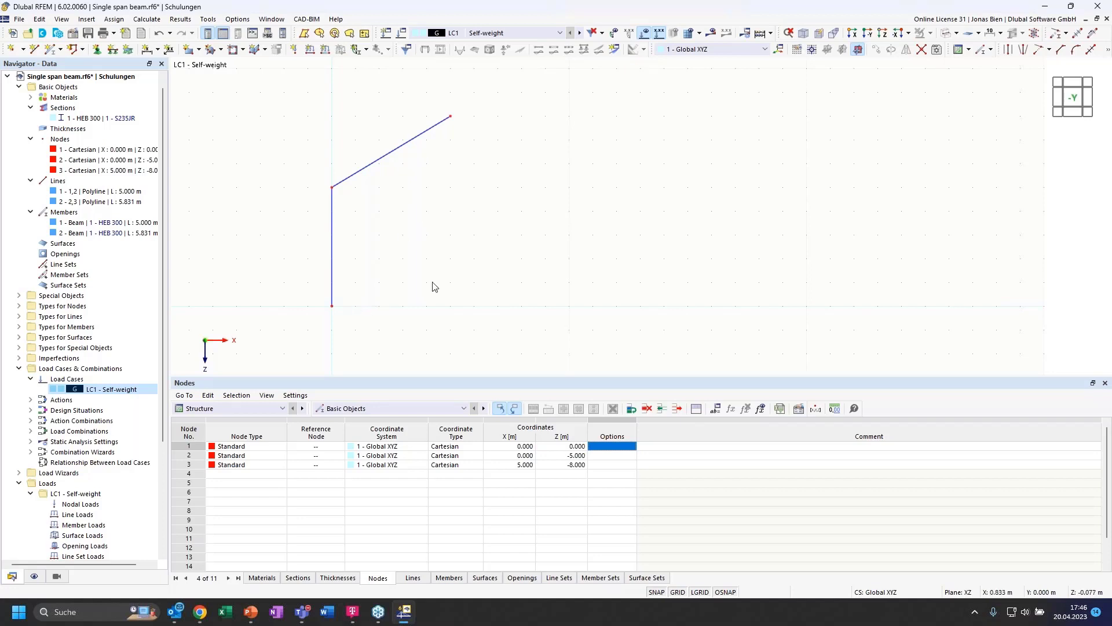
pyautogui.click(799, 50)
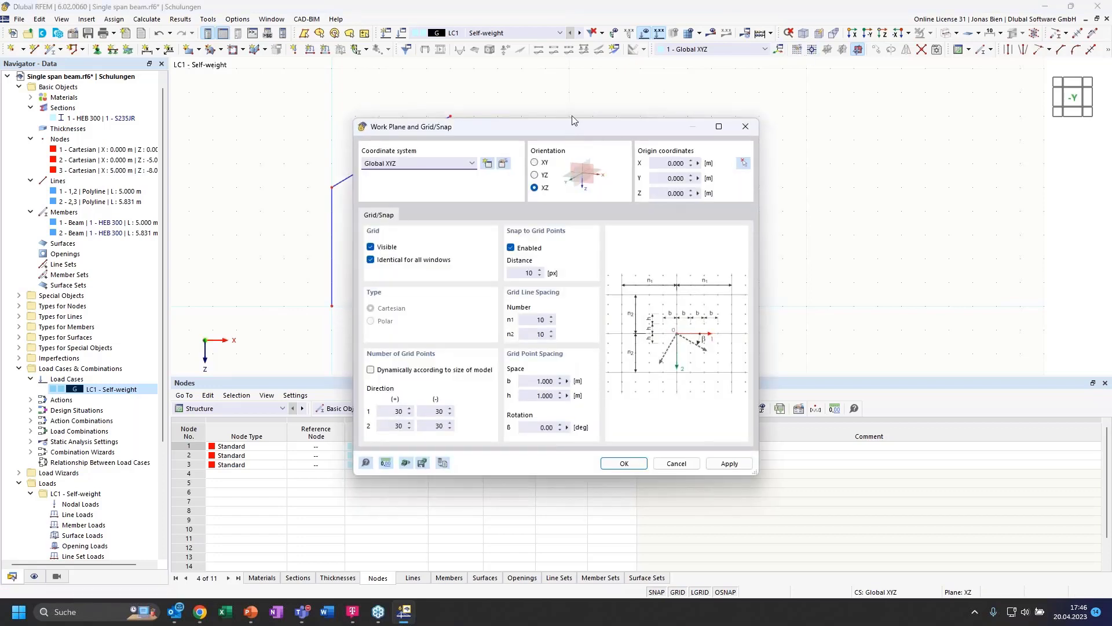
pyautogui.moveTo(572, 124); pyautogui.dragTo(580, 89)
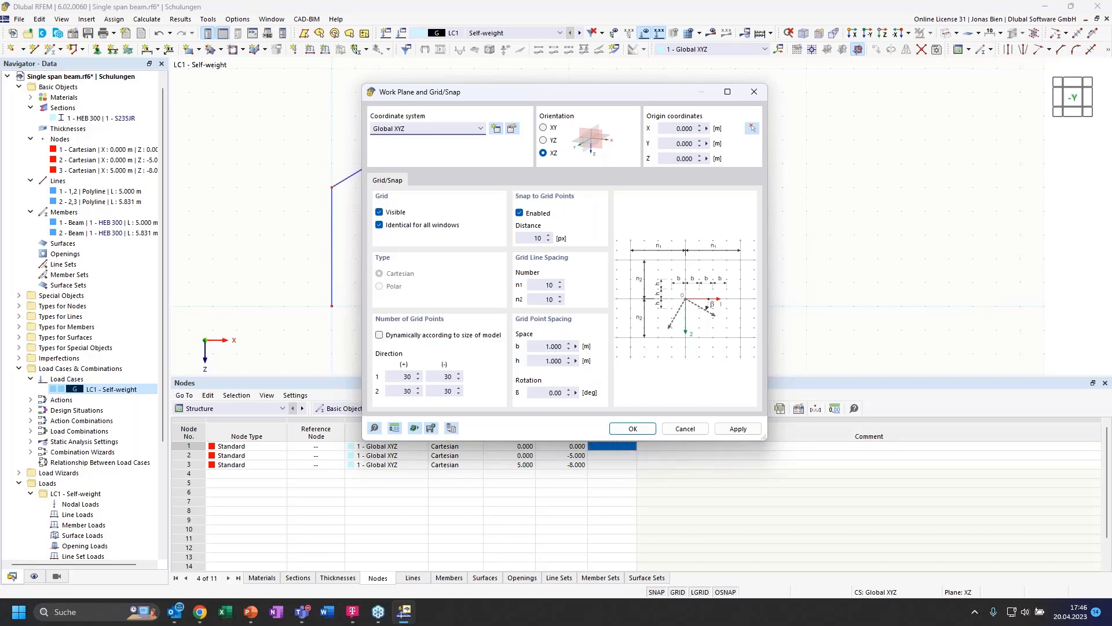
pyautogui.click(686, 428)
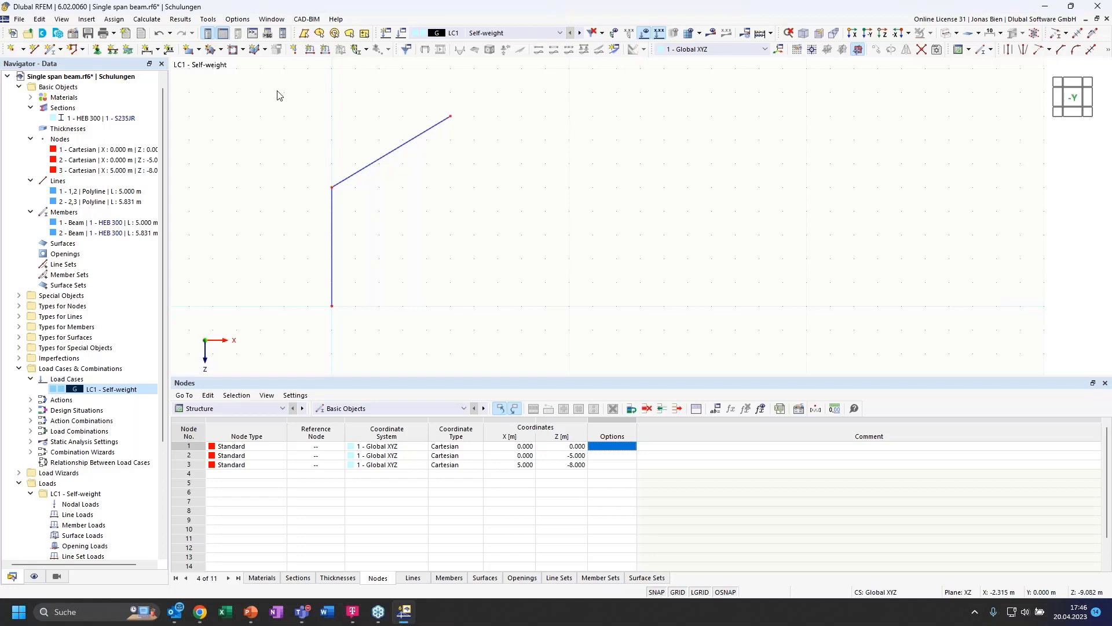
# Step: Assign the existing hinged nodal support to the node at the column base
pyautogui.moveTo(277, 94); pyautogui.dragTo(543, 363)
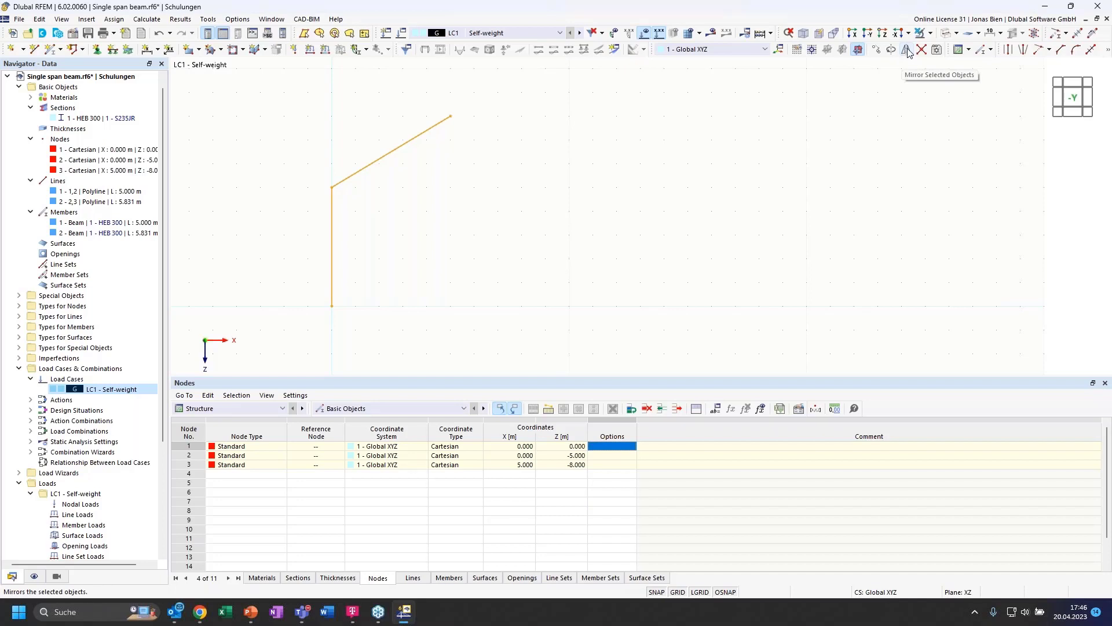
pyautogui.click(576, 249)
pyautogui.click(97, 51)
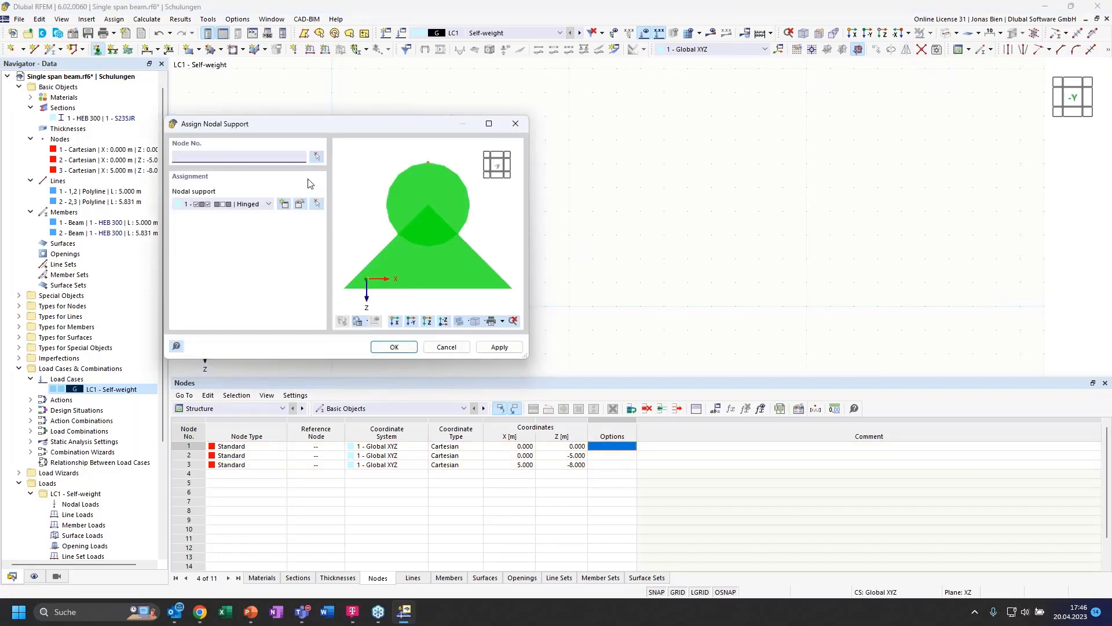
pyautogui.click(317, 156)
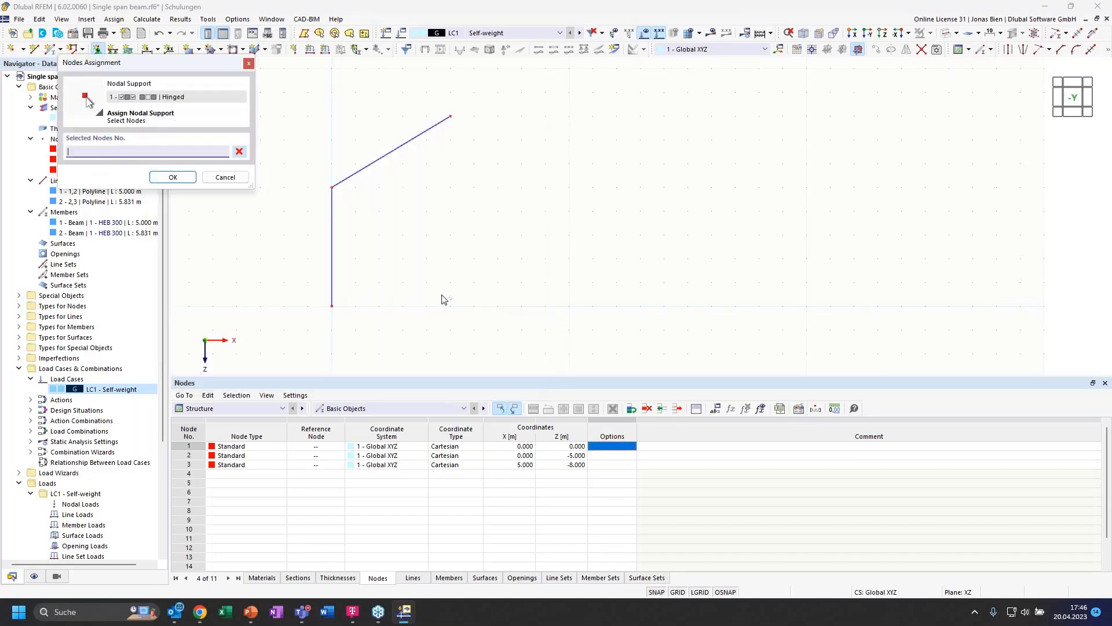
pyautogui.click(332, 305)
pyautogui.click(172, 177)
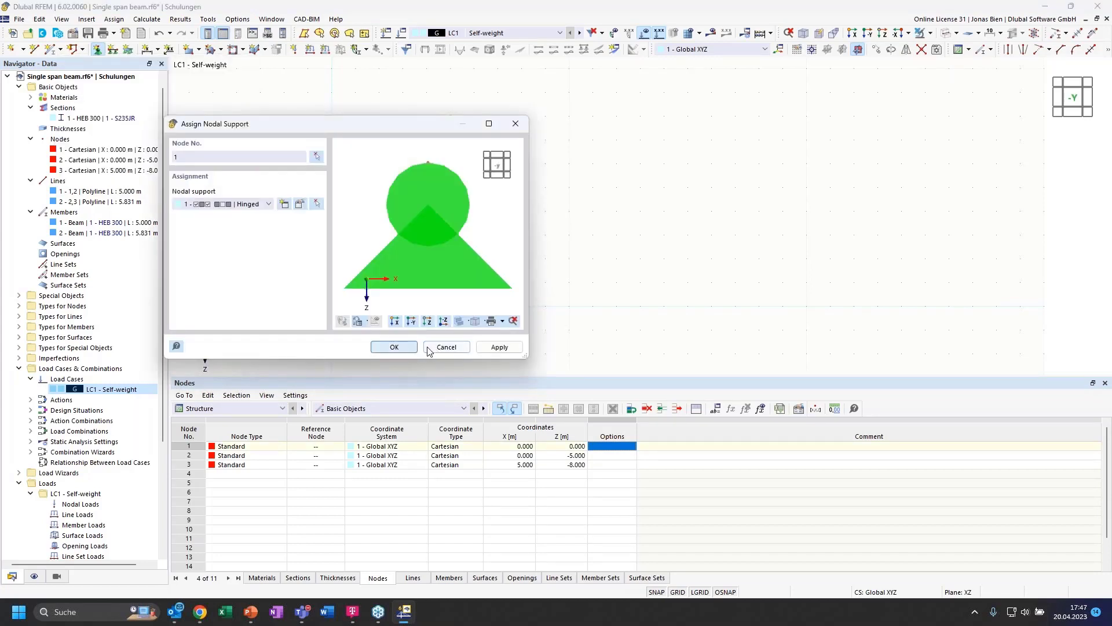
pyautogui.click(395, 347)
# Step: Mirror a copy of the half frame and its support about the YZ plane through the ridge node at X 5, Z -8 m
pyautogui.moveTo(562, 347); pyautogui.dragTo(255, 109)
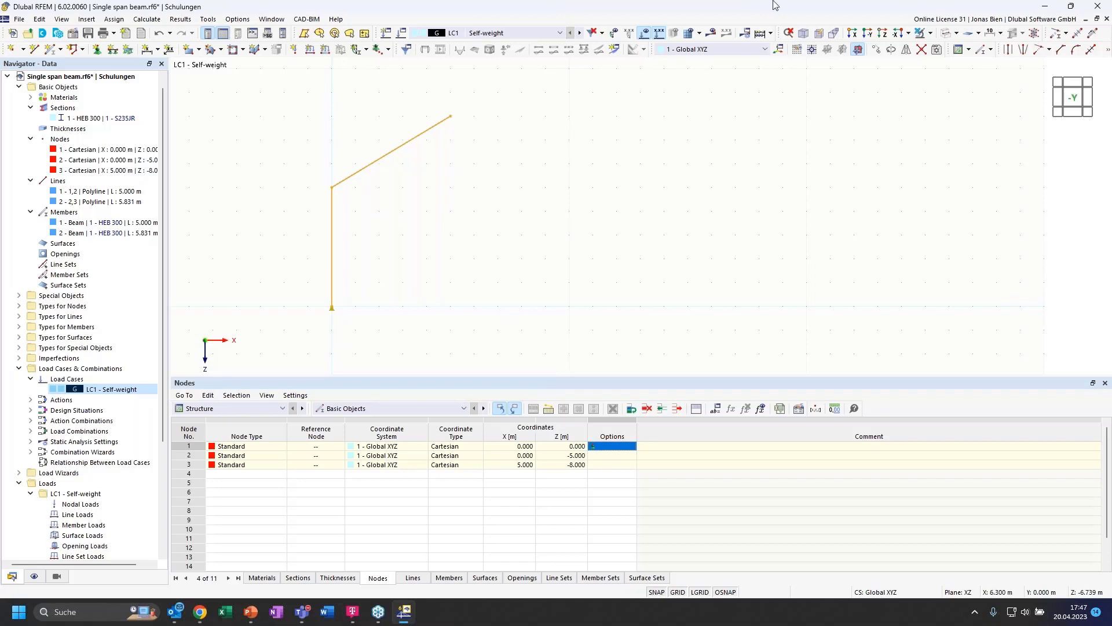
pyautogui.click(907, 51)
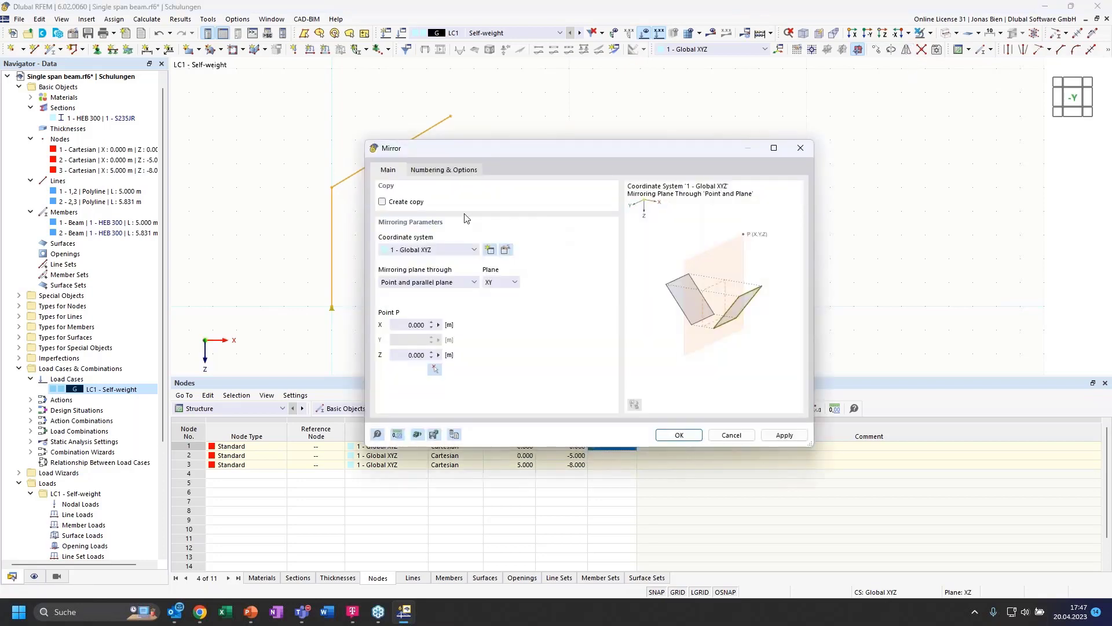
pyautogui.click(382, 203)
pyautogui.click(515, 283)
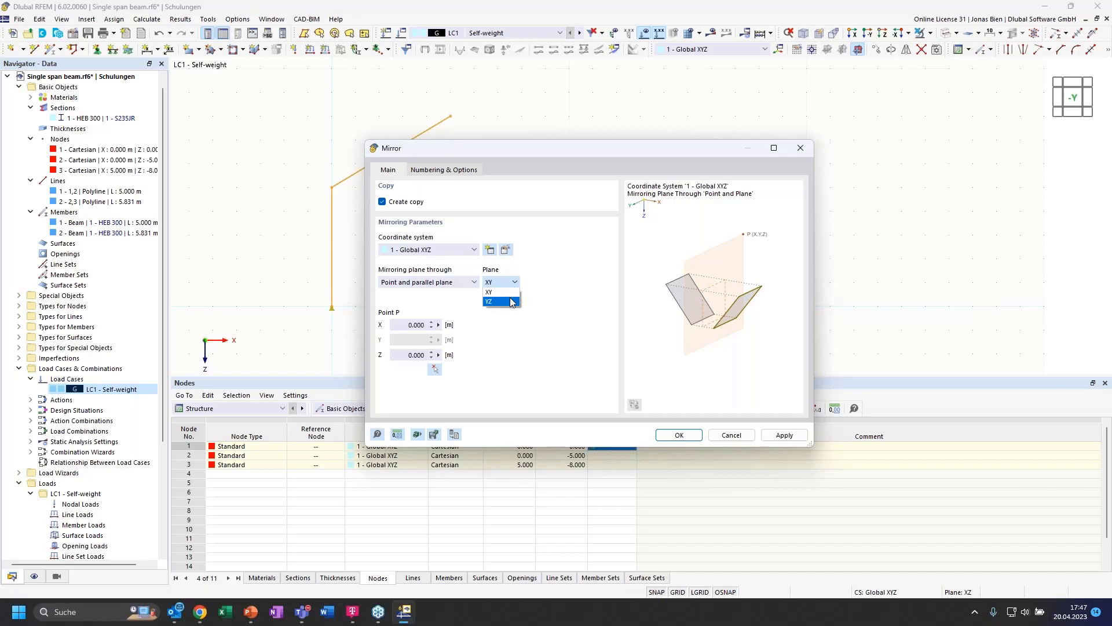
pyautogui.click(507, 302)
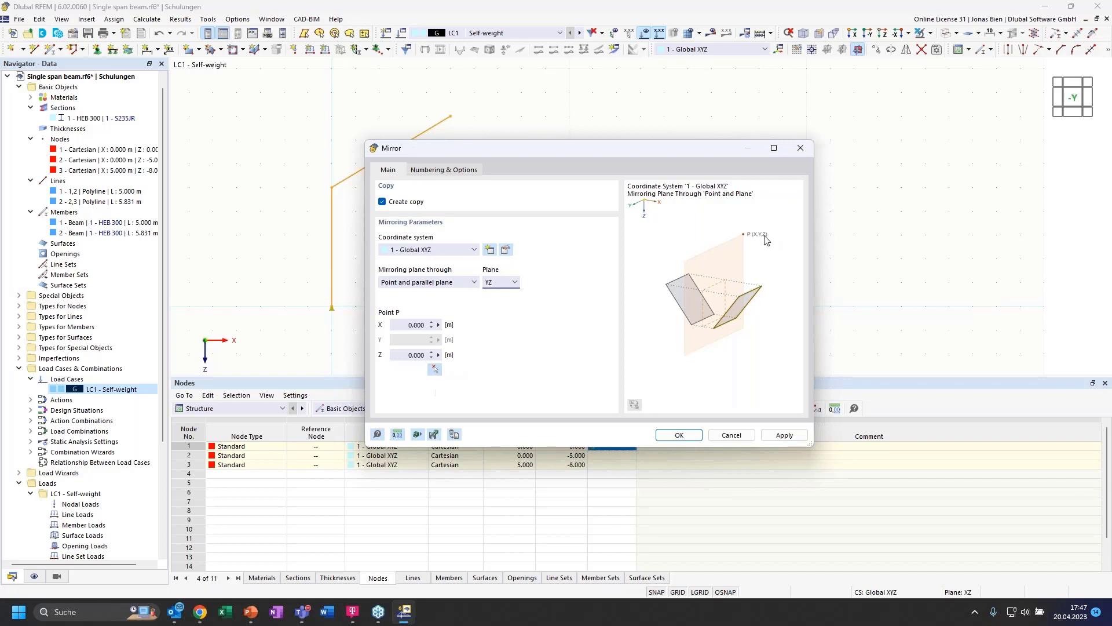
pyautogui.click(436, 369)
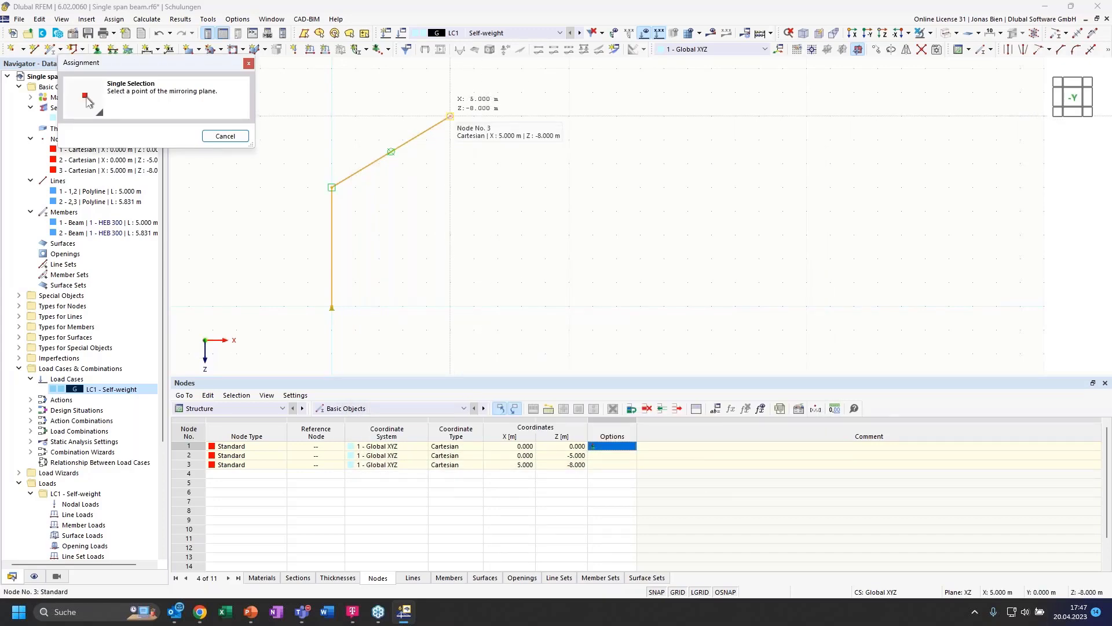
pyautogui.click(451, 116)
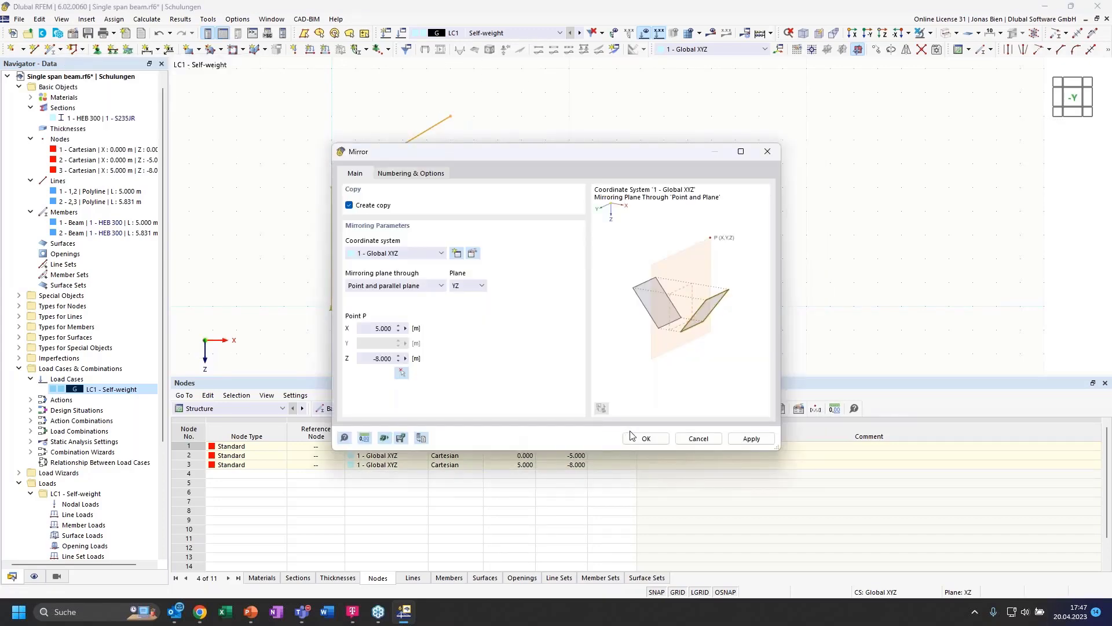
pyautogui.click(403, 173)
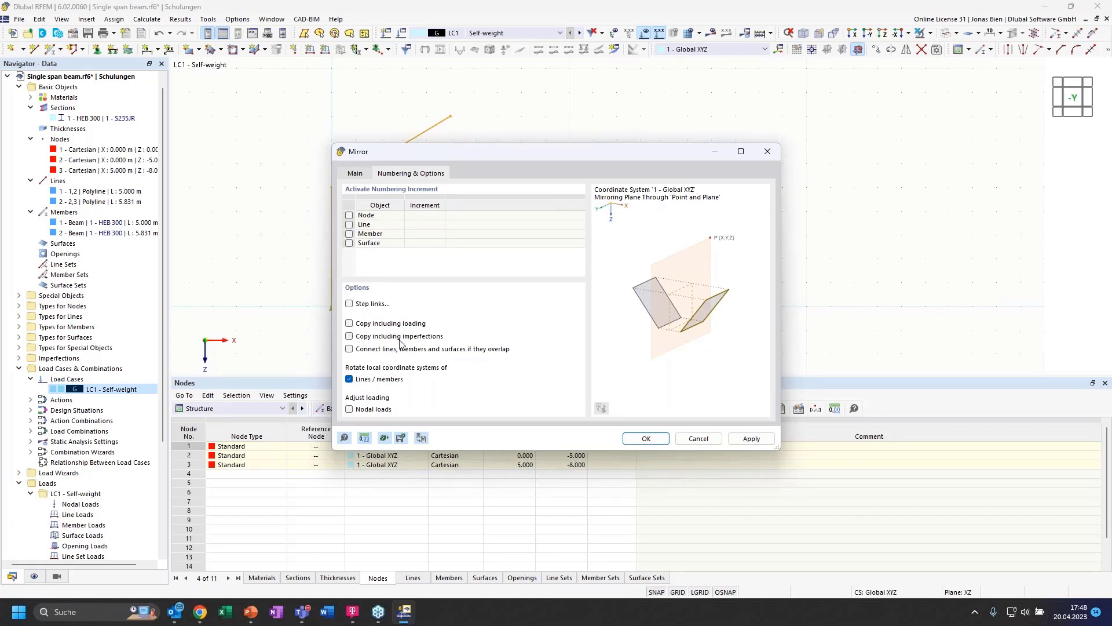
pyautogui.click(646, 438)
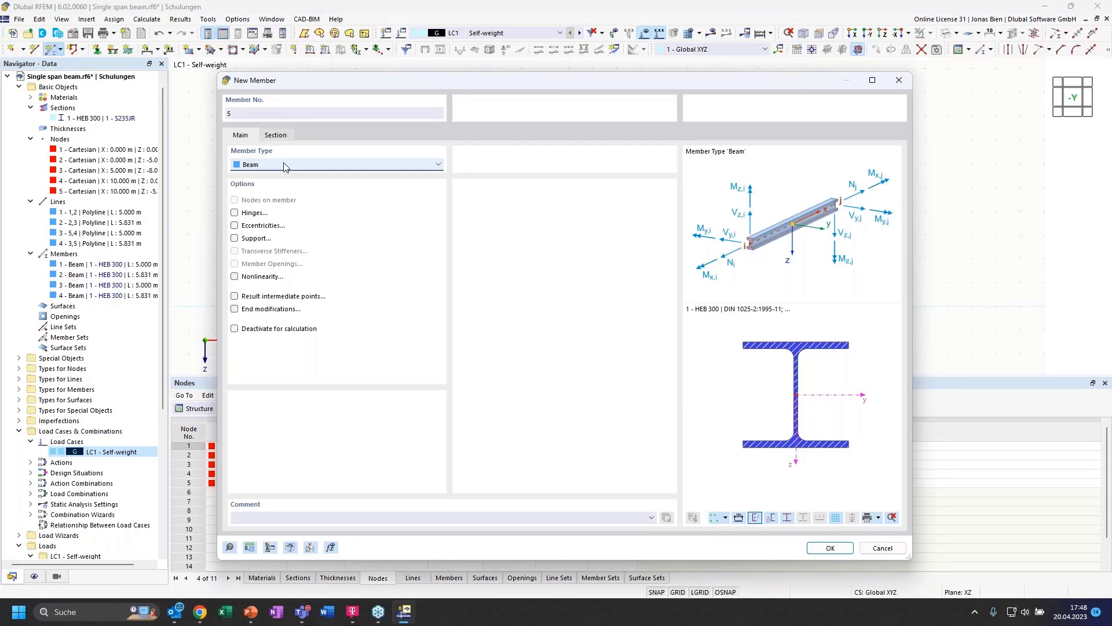
# Step: Compare the Truss and Truss (only N) types for a new member and set its type to Tension
pyautogui.click(285, 166)
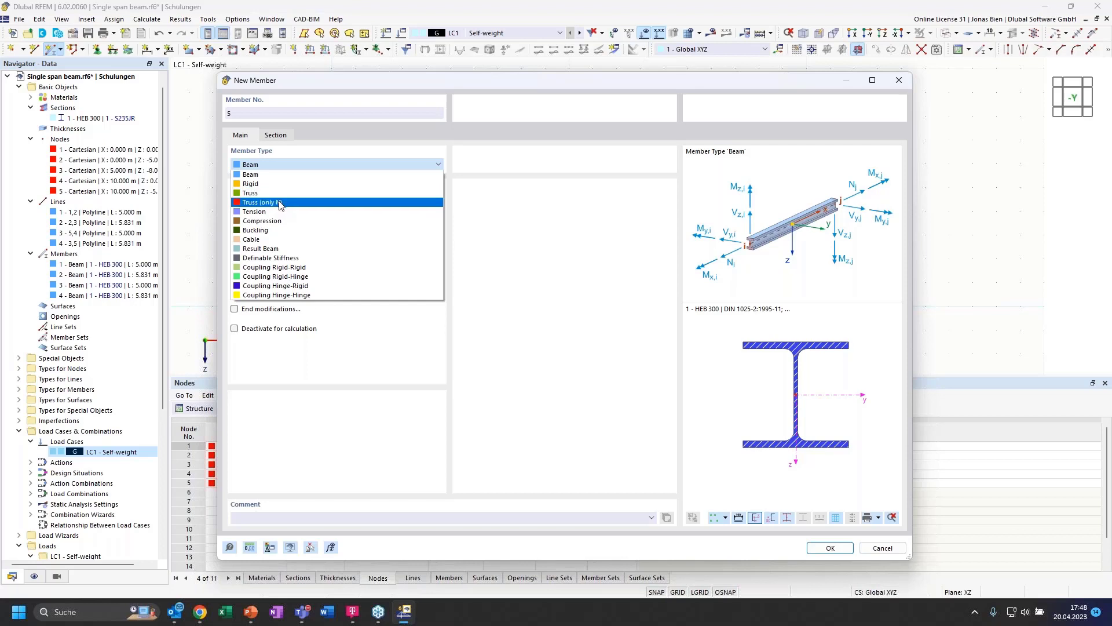
pyautogui.click(249, 195)
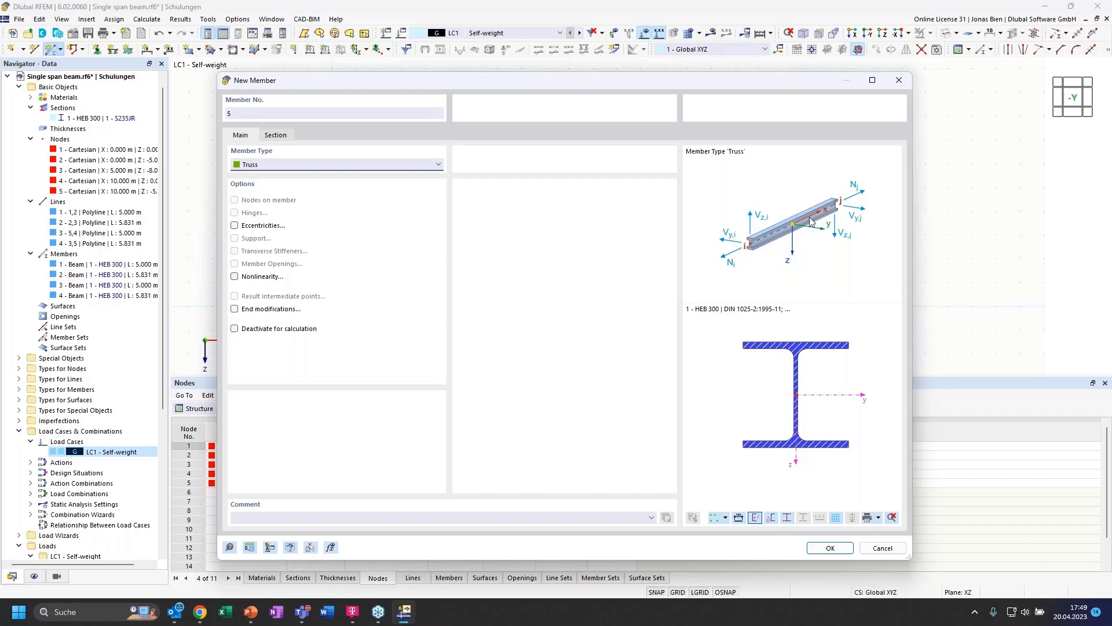
pyautogui.click(369, 163)
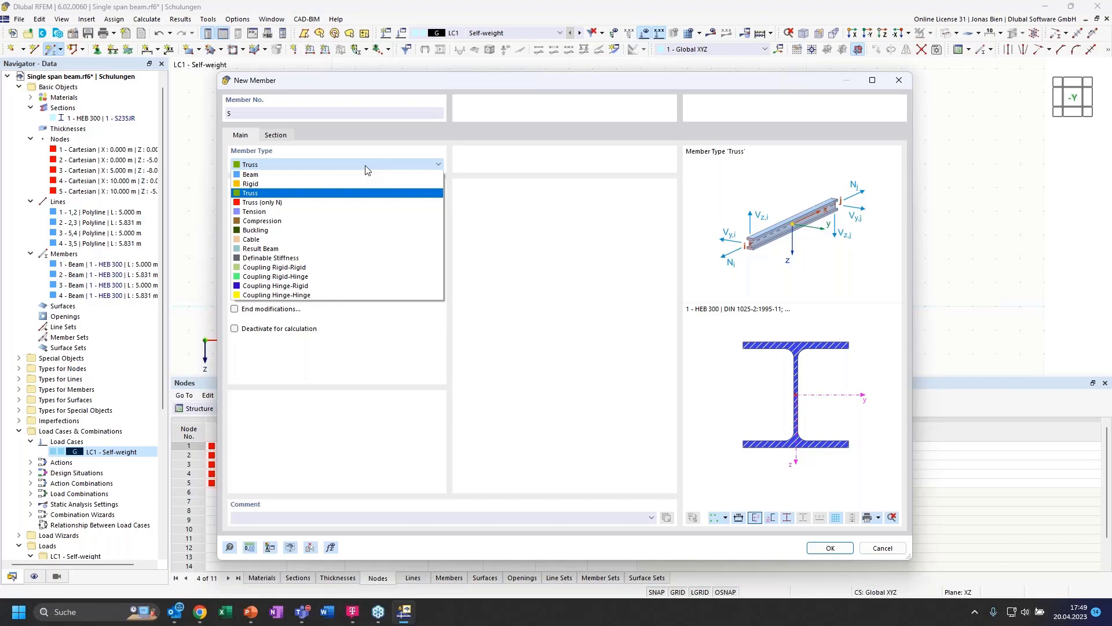
pyautogui.click(265, 204)
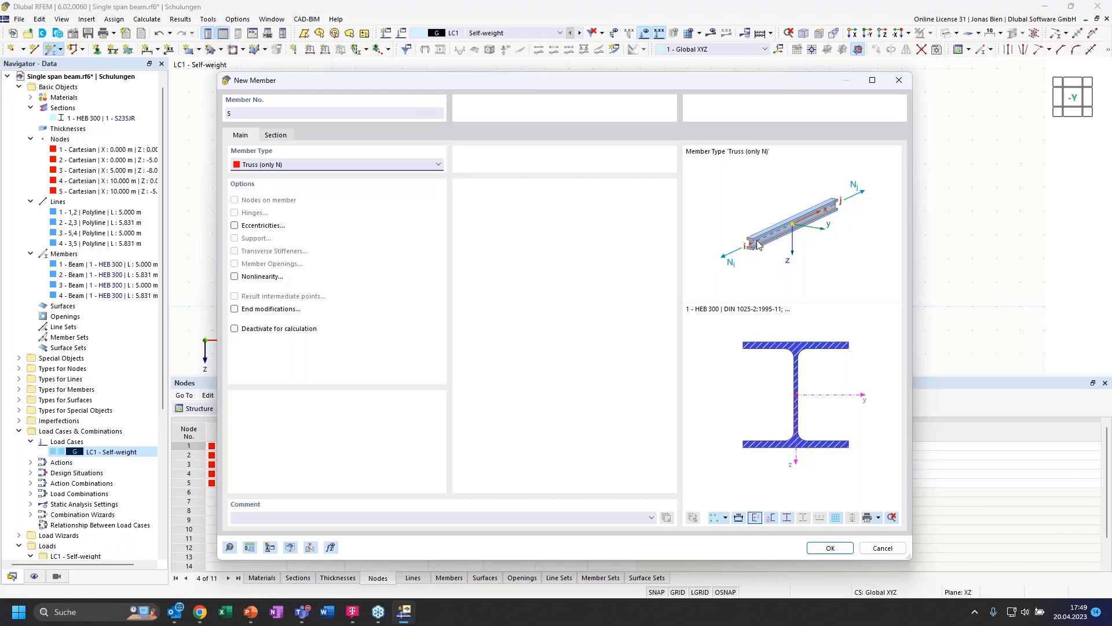
pyautogui.click(431, 167)
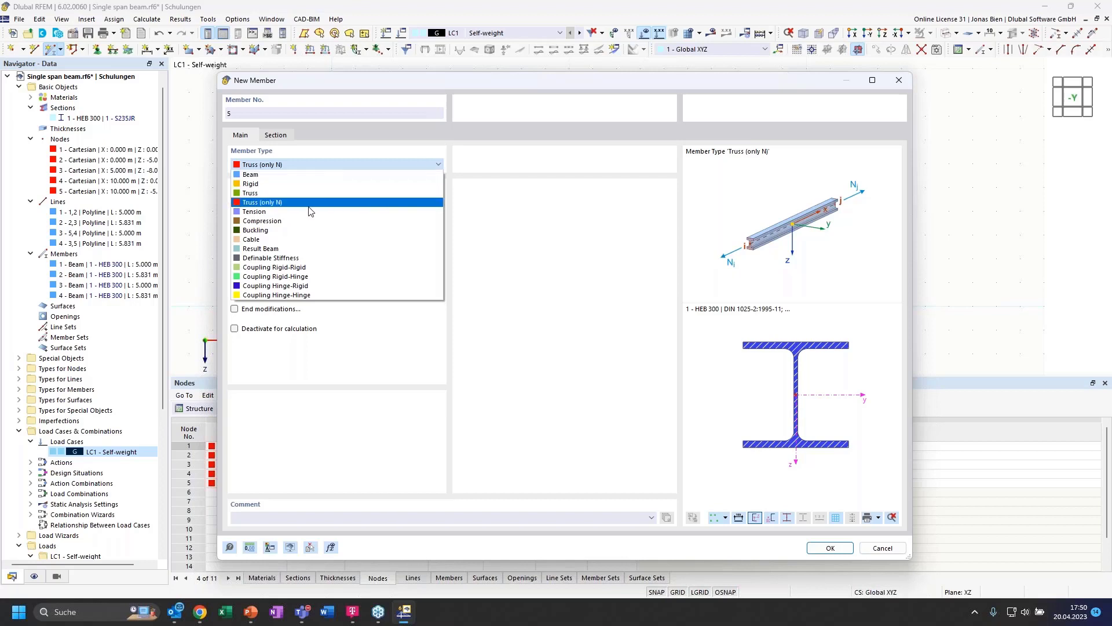
pyautogui.click(257, 213)
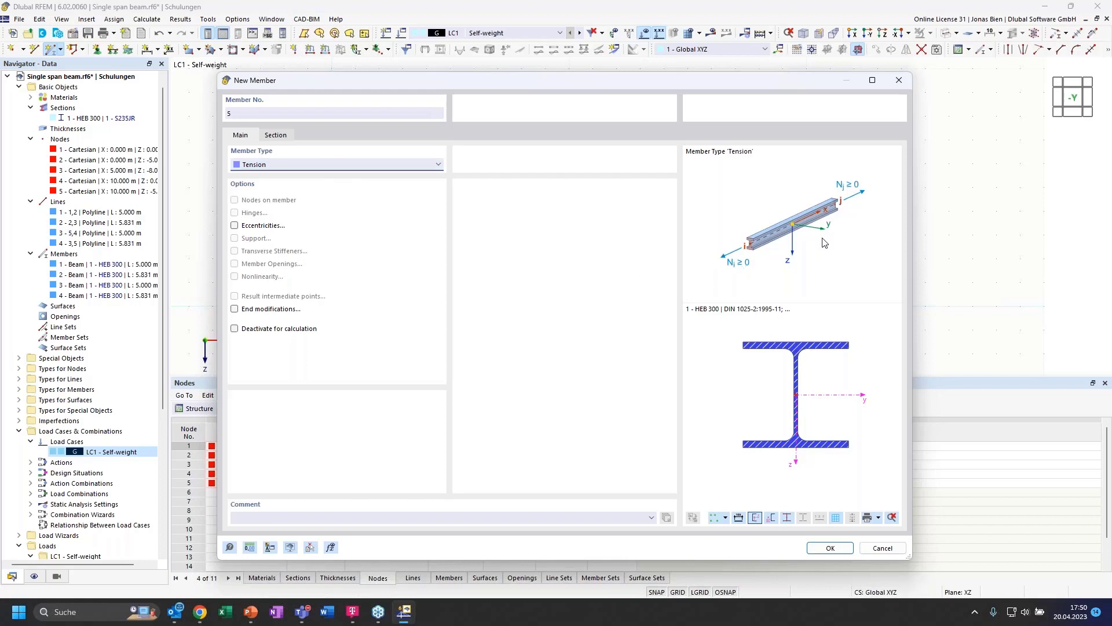
# Step: Create a parametric round bar section with a 30 mm diameter in S235JR for the tension member
pyautogui.click(276, 134)
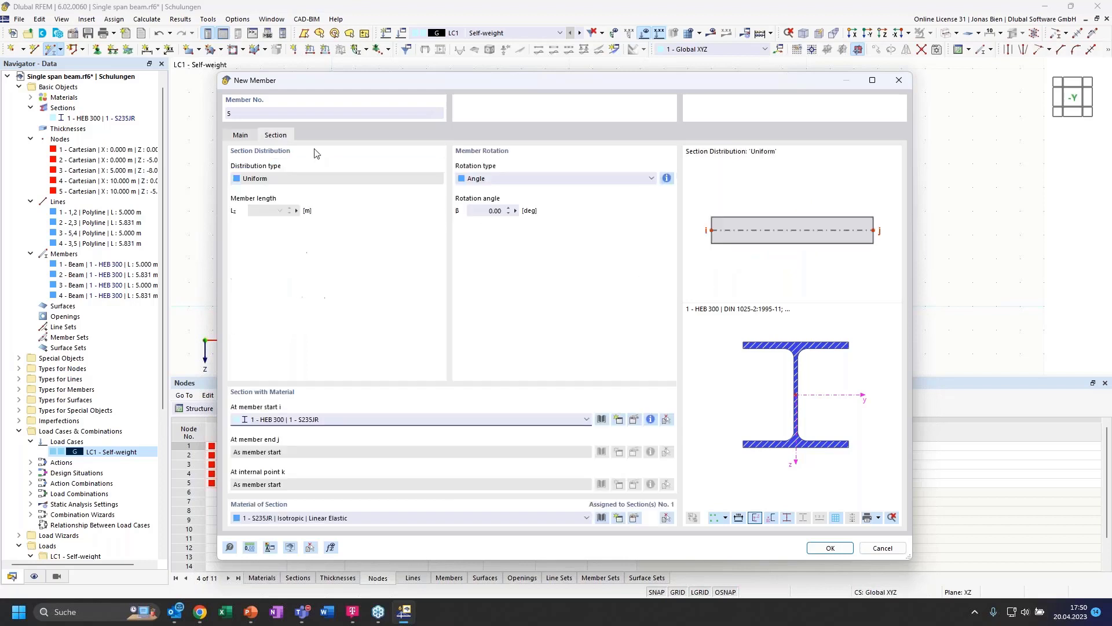
pyautogui.click(602, 421)
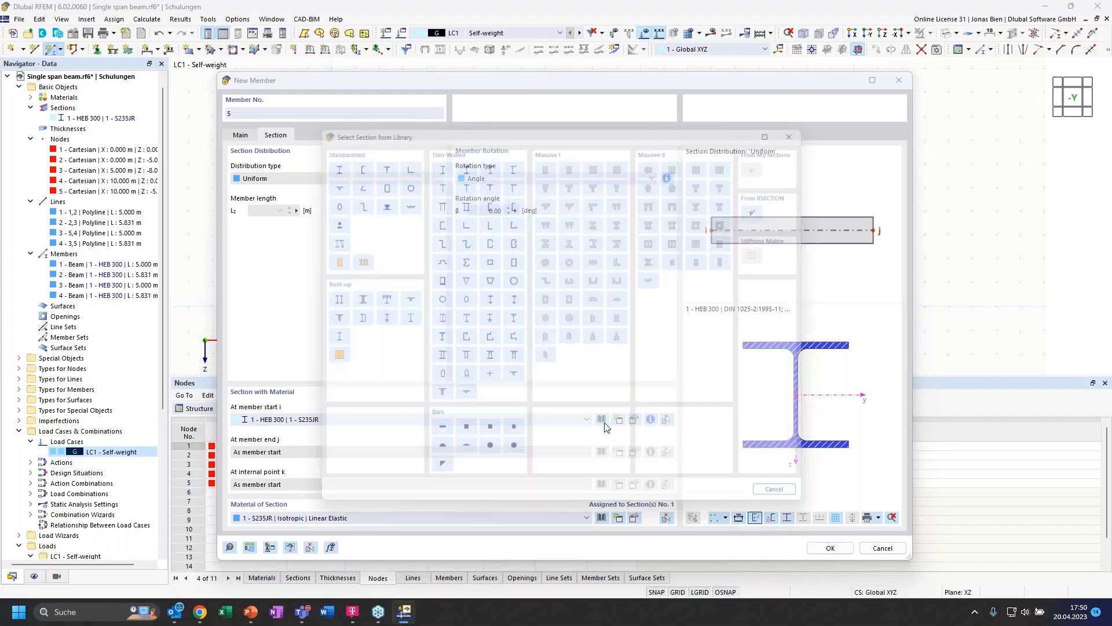
pyautogui.press('Escape')
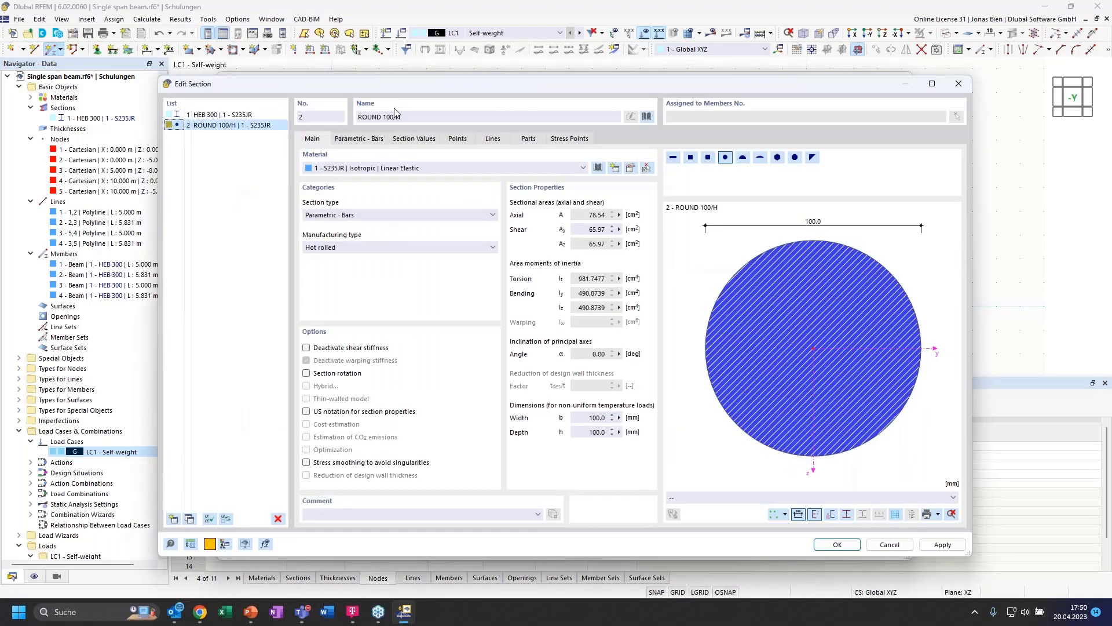
pyautogui.click(360, 140)
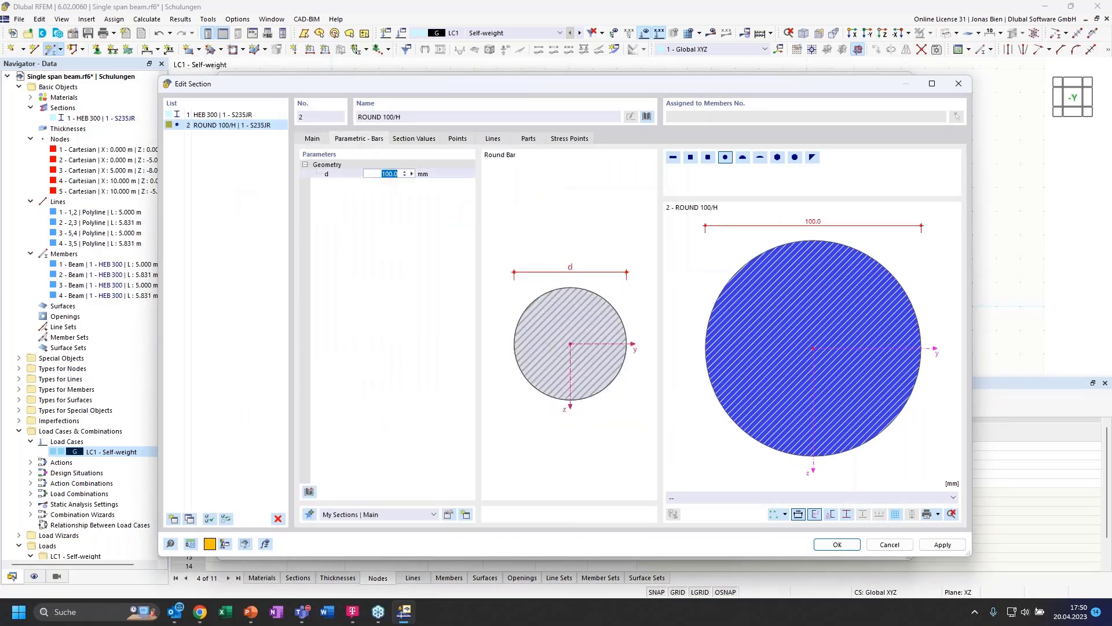
pyautogui.moveTo(394, 173); pyautogui.dragTo(382, 175)
pyautogui.write('30')
pyautogui.click(311, 140)
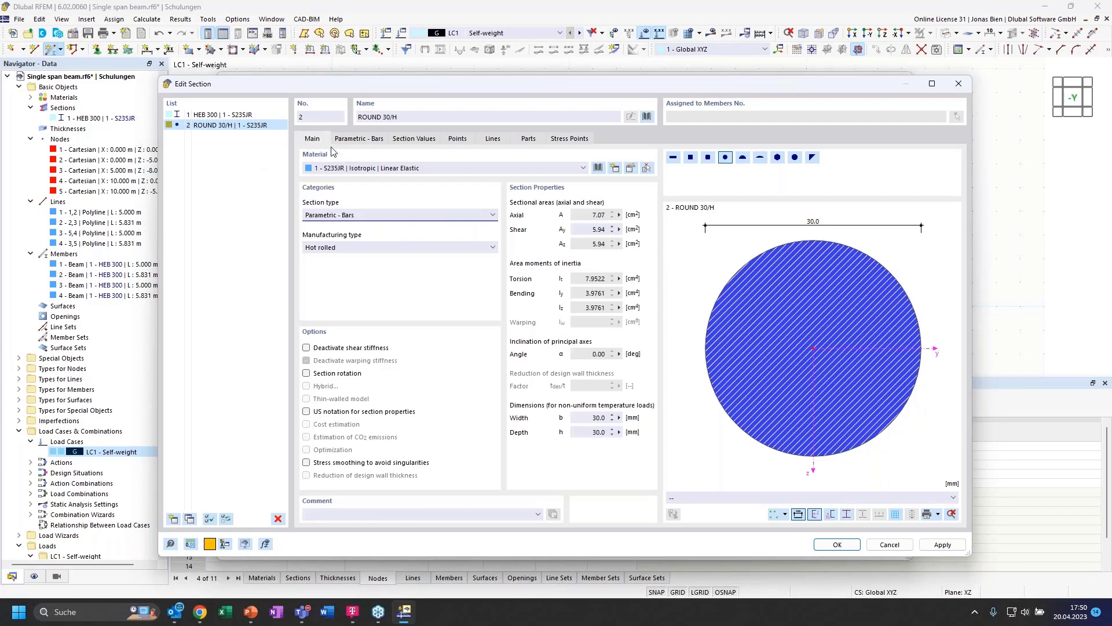
pyautogui.click(838, 545)
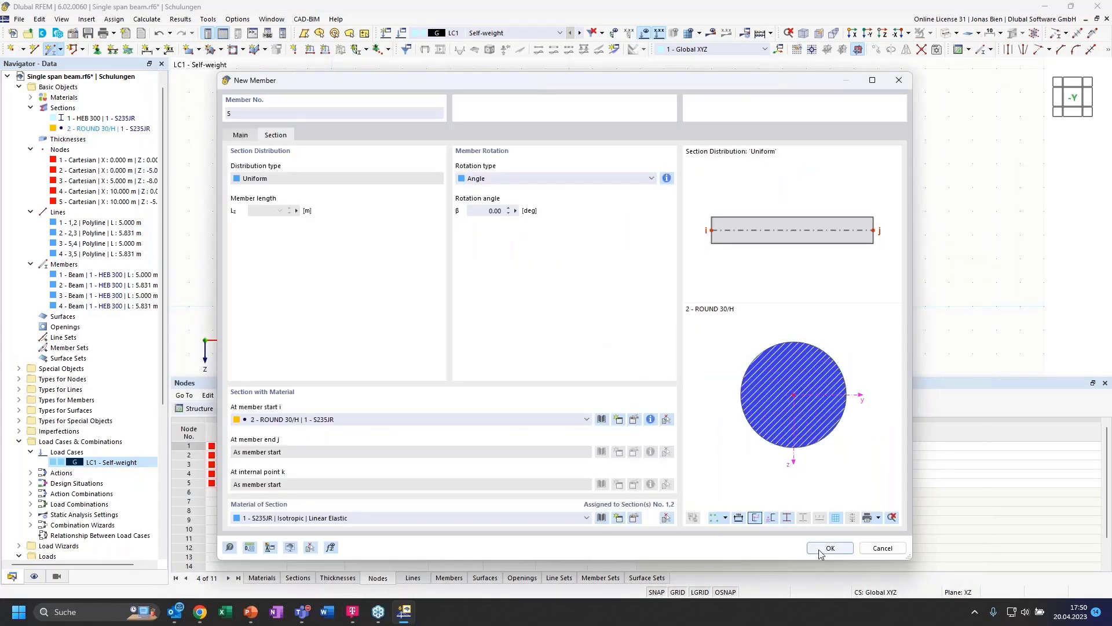
# Step: Draw the tension member as a horizontal tie rod between the two eaves nodes at Z -5 m
pyautogui.click(821, 552)
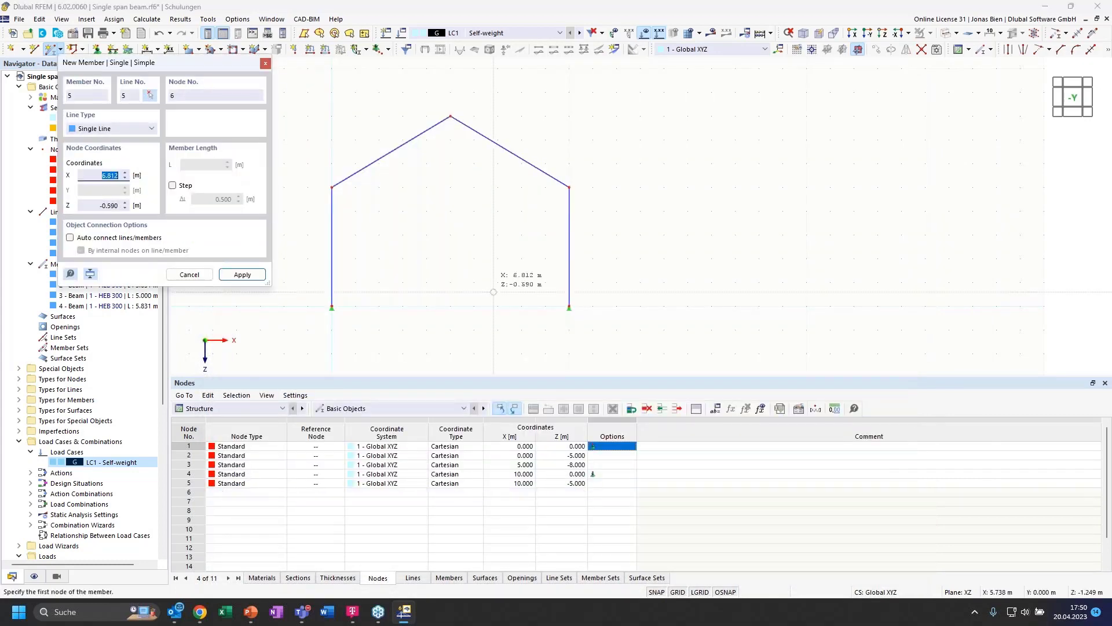
pyautogui.click(331, 187)
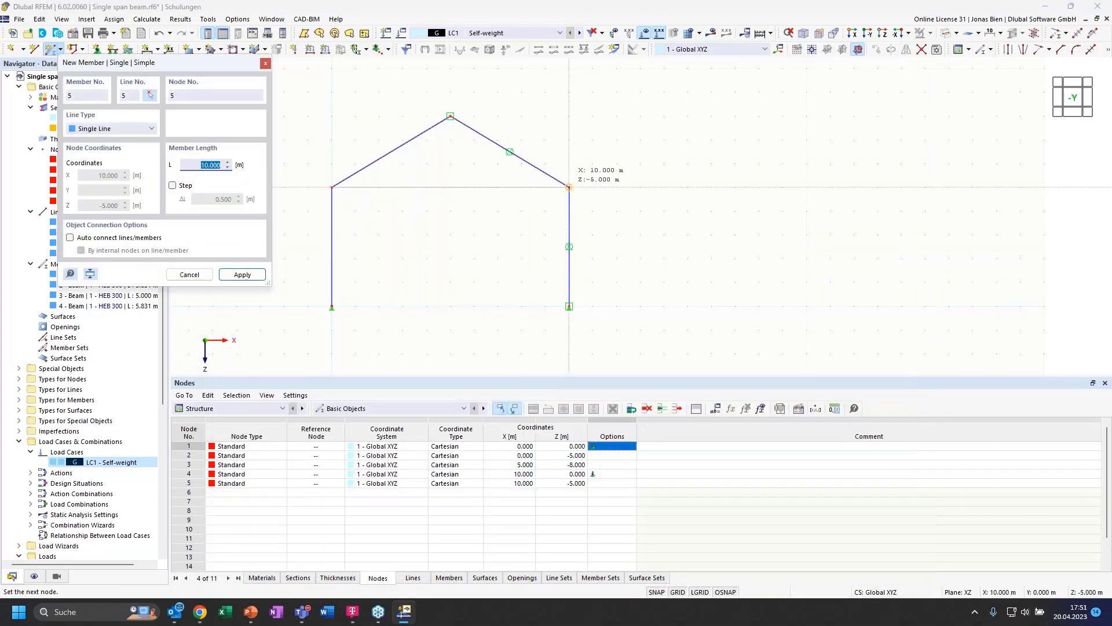
pyautogui.click(569, 187)
pyautogui.press('Escape')
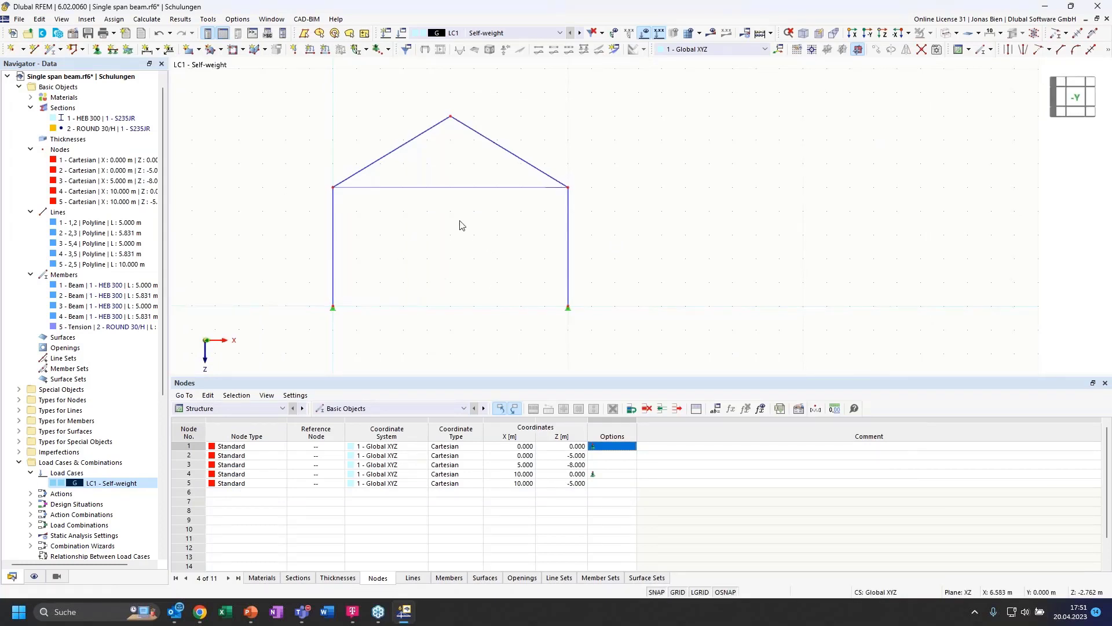
pyautogui.keyDown('ctrl'); pyautogui.moveTo(458, 224); pyautogui.dragTo(422, 222, button='middle'); pyautogui.keyUp('ctrl')
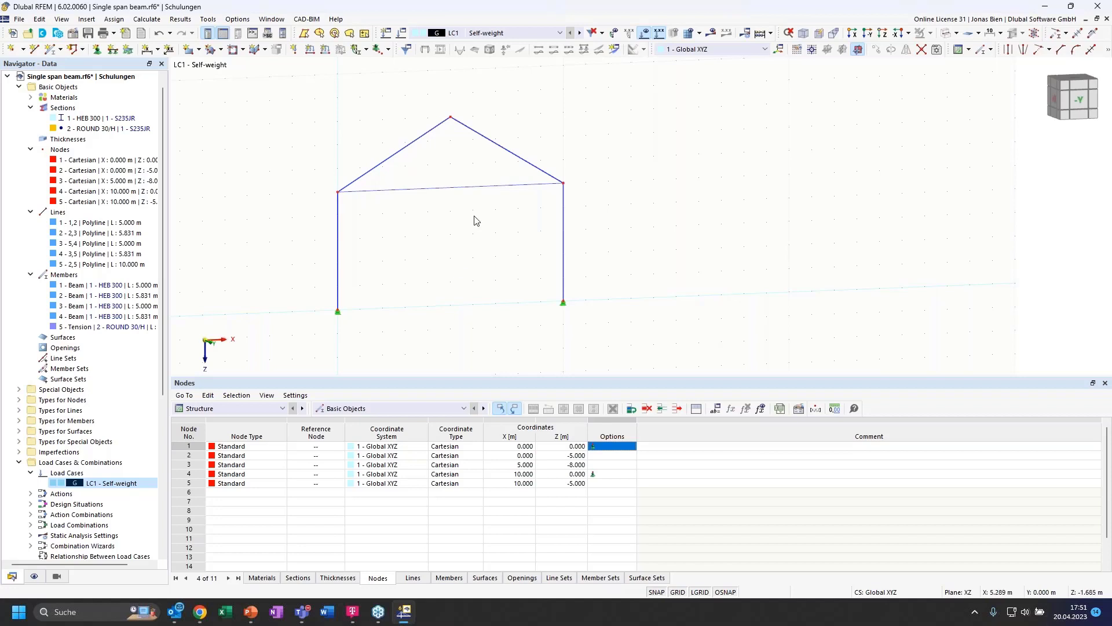
pyautogui.click(1079, 105)
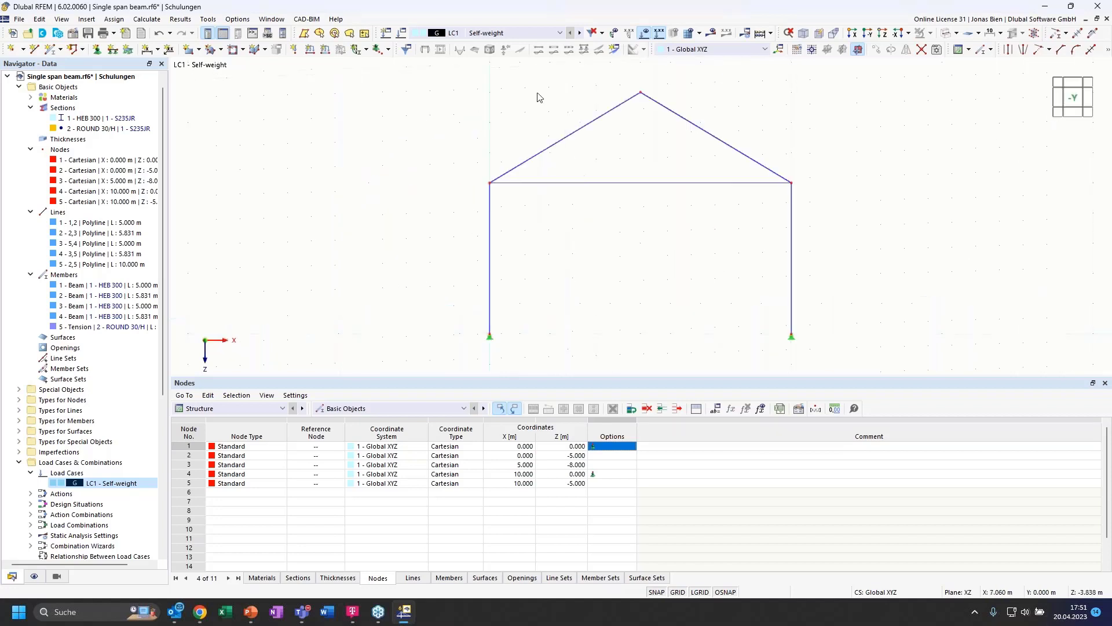
# Step: Change load case LC1 to the category Snow/Ice loads - H <= 1000 m and rename it Snow
pyautogui.doubleClick(81, 484)
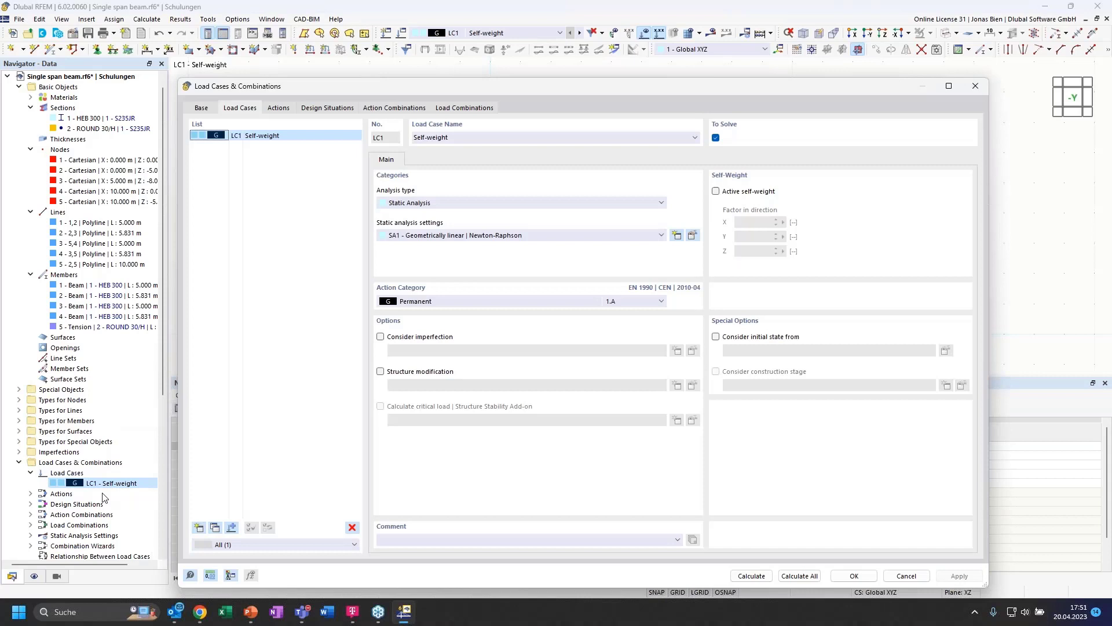
pyautogui.click(439, 300)
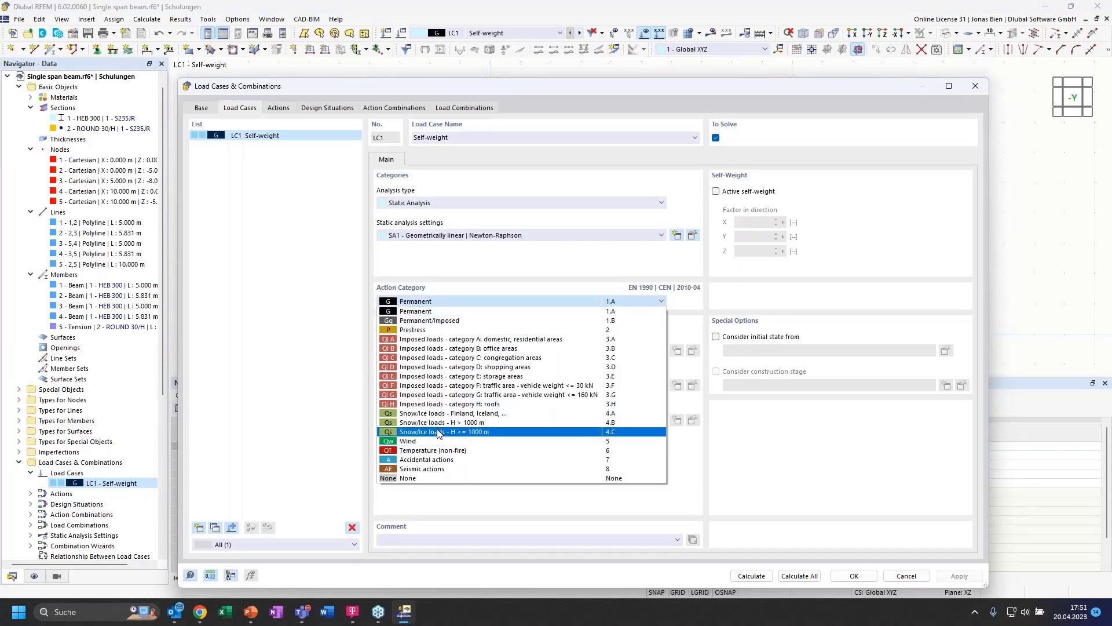
pyautogui.click(438, 431)
pyautogui.click(476, 139)
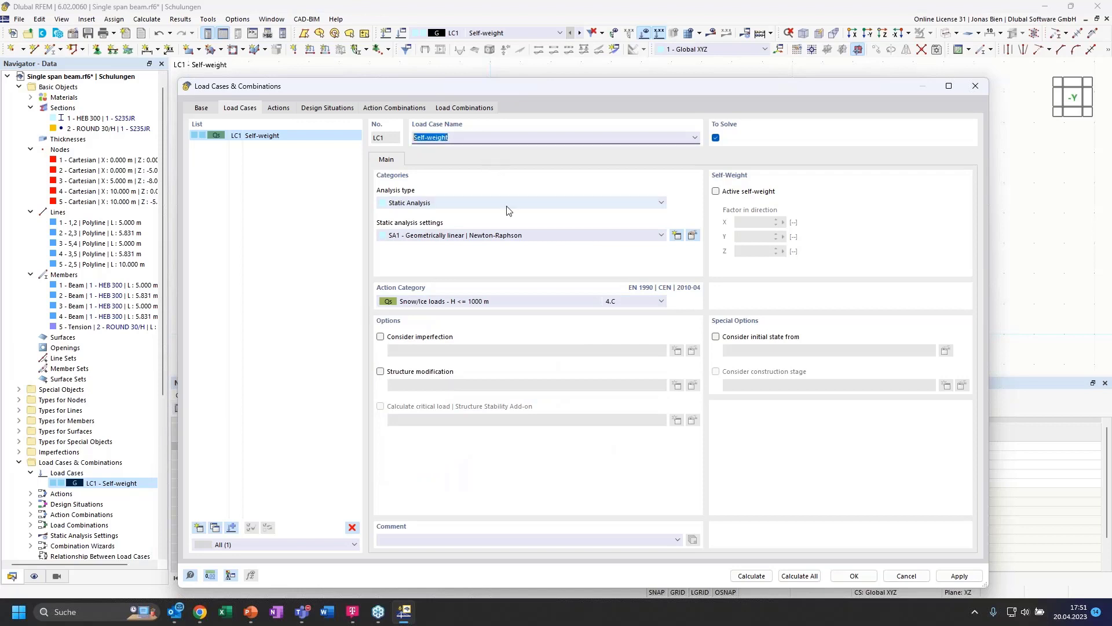
pyautogui.write('Snow')
pyautogui.click(316, 236)
# Step: Copy the snow load case as LC2, name it Wind and set its action category to Wind
pyautogui.click(215, 528)
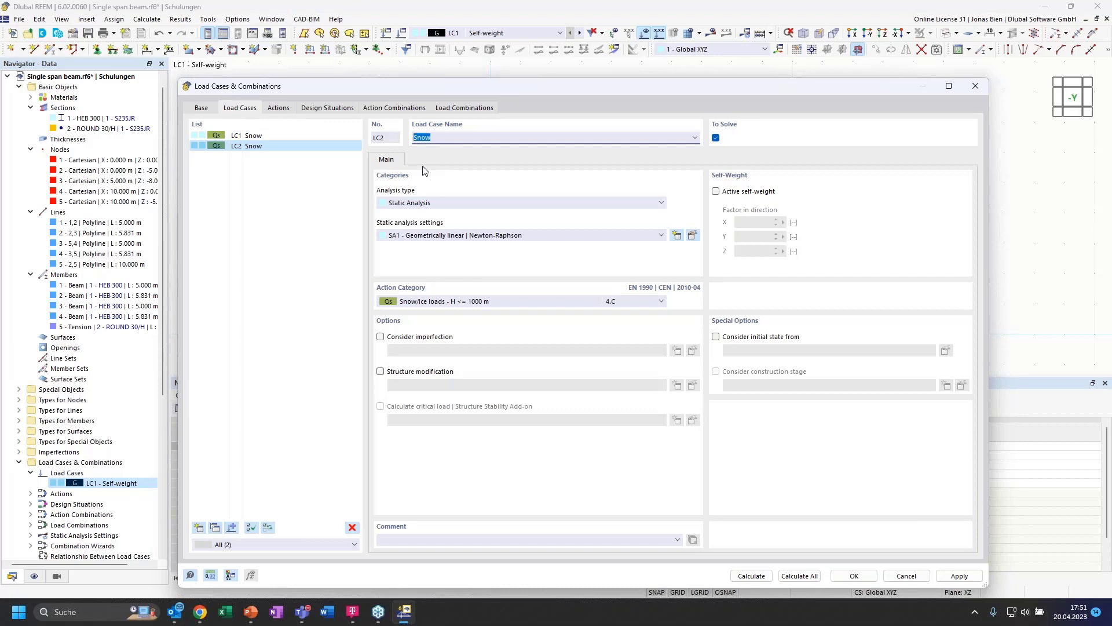
pyautogui.write('Wind')
pyautogui.click(458, 302)
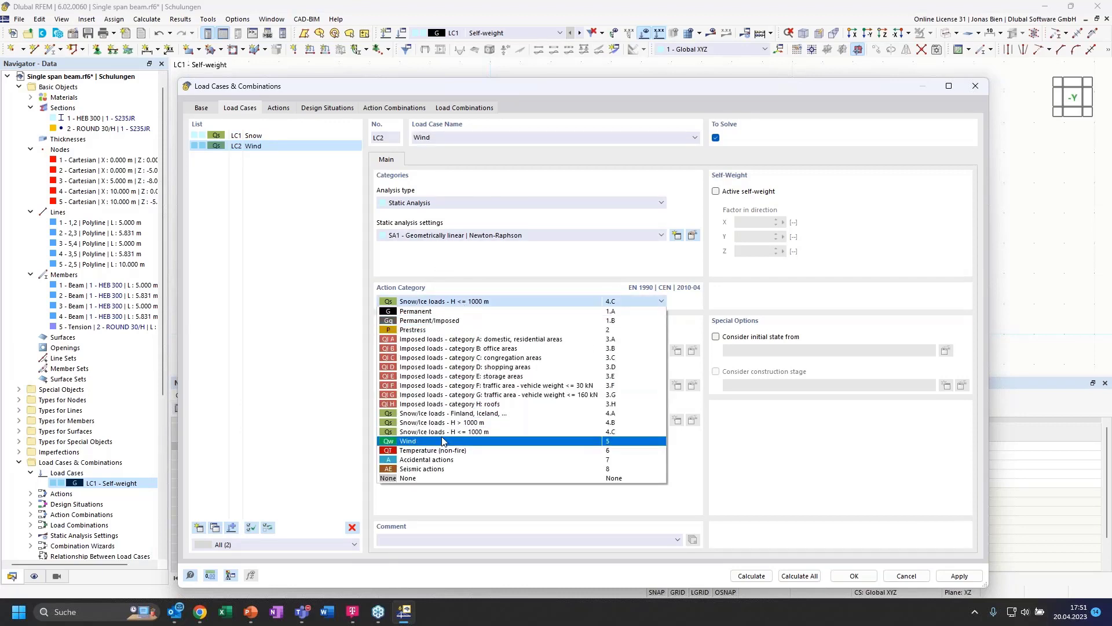
pyautogui.click(442, 441)
# Step: Copy the wind load case as LC3, name it Temperature and set its action category to Temperature (non-fire)
pyautogui.click(215, 528)
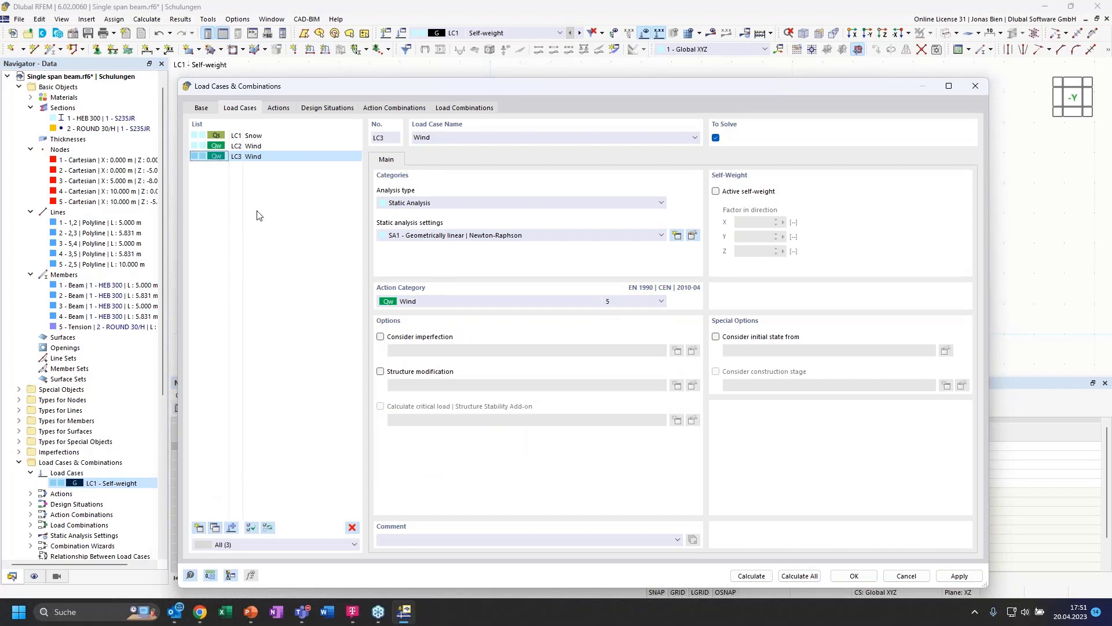
pyautogui.moveTo(436, 138); pyautogui.dragTo(390, 124)
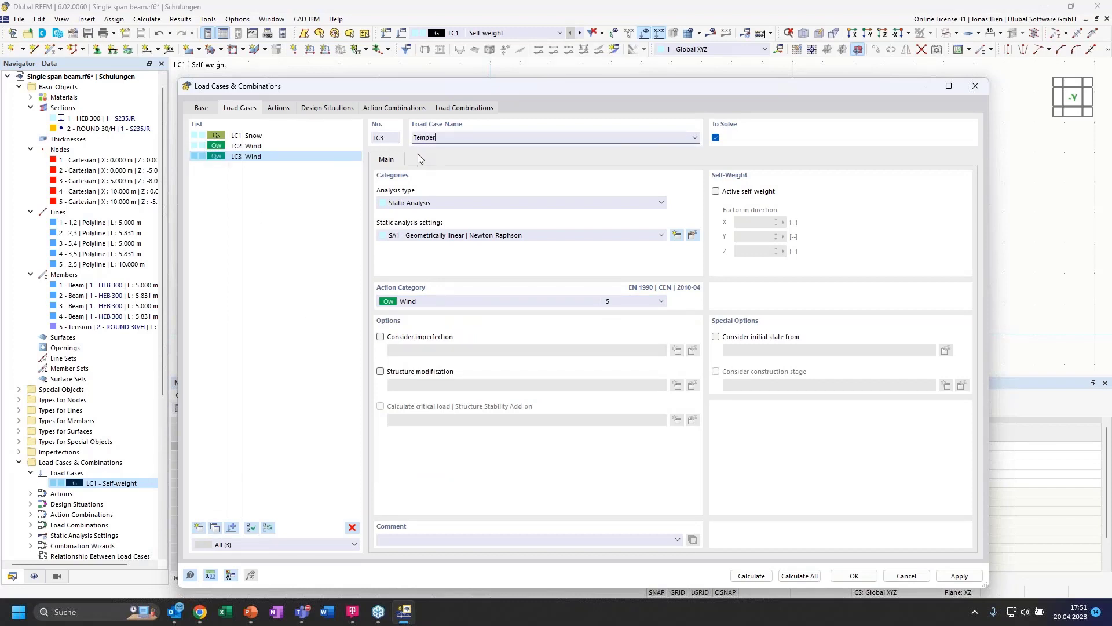
pyautogui.write('Temperature')
pyautogui.click(451, 303)
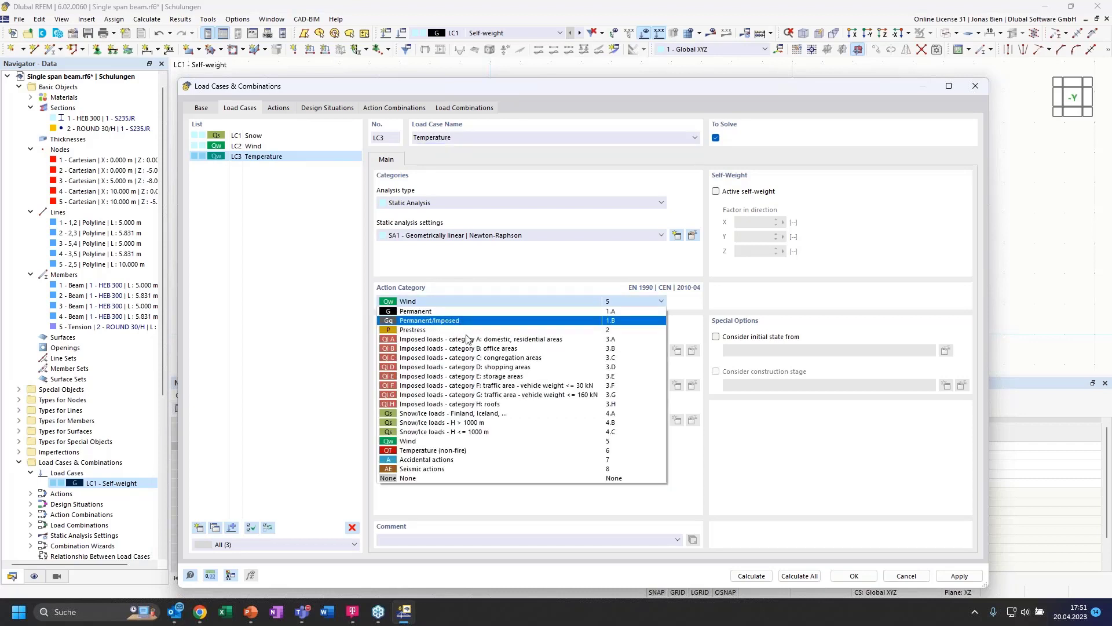
pyautogui.click(429, 451)
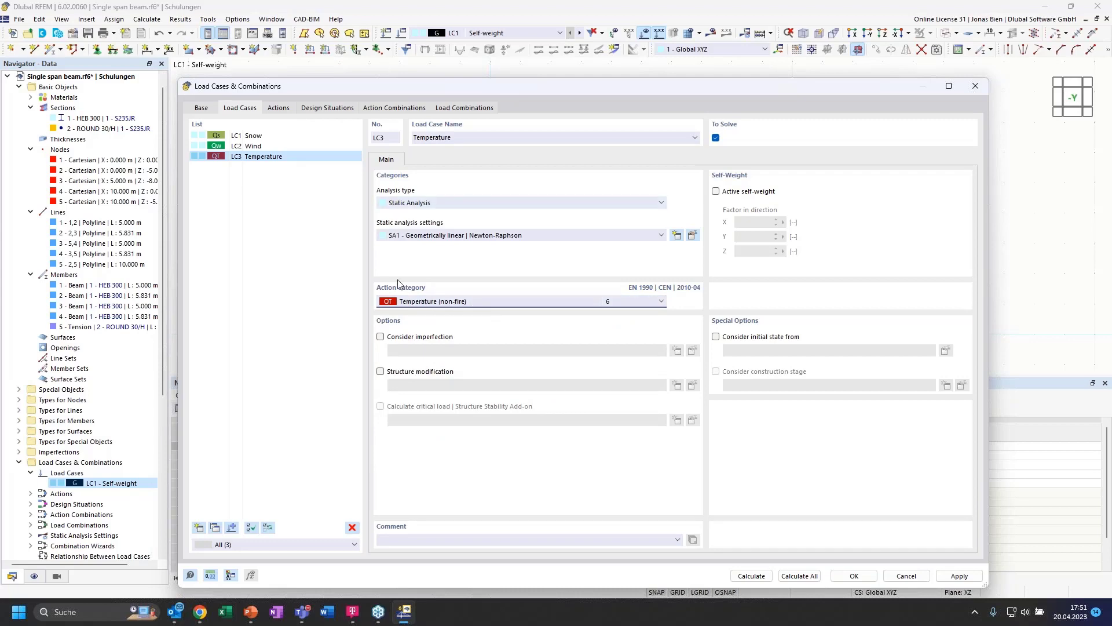
pyautogui.click(856, 581)
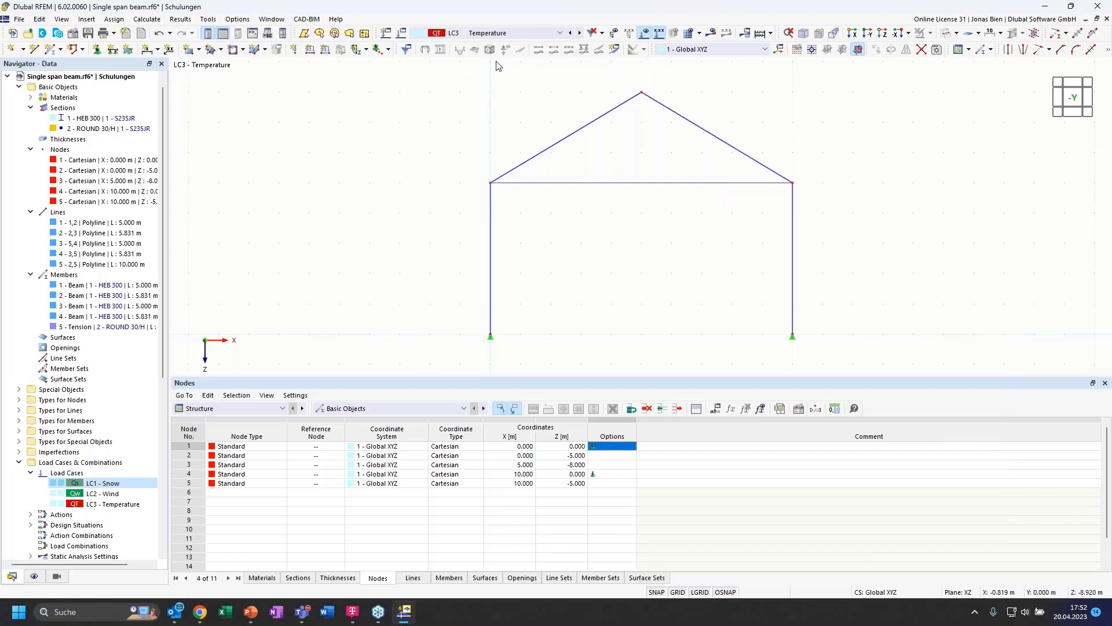
# Step: Delete design situation DS1, ULS (STR/GEO) - Permanent and transient - Eq. 6.10, from the load cases and combinations
pyautogui.click(30, 515)
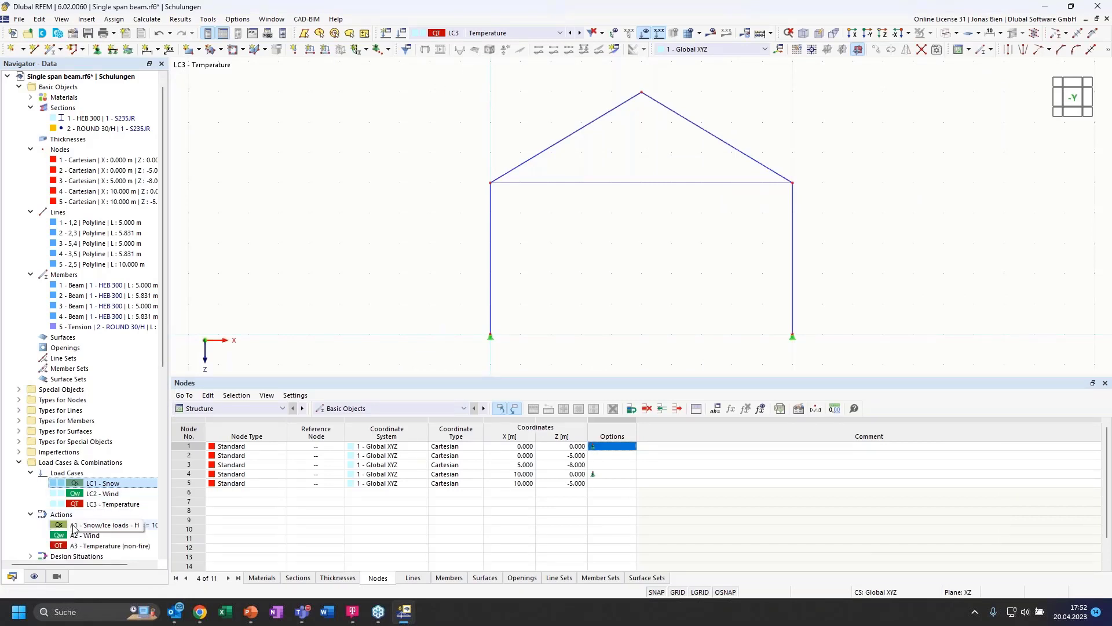
pyautogui.scroll(-2, 74, 524)
pyautogui.click(81, 473)
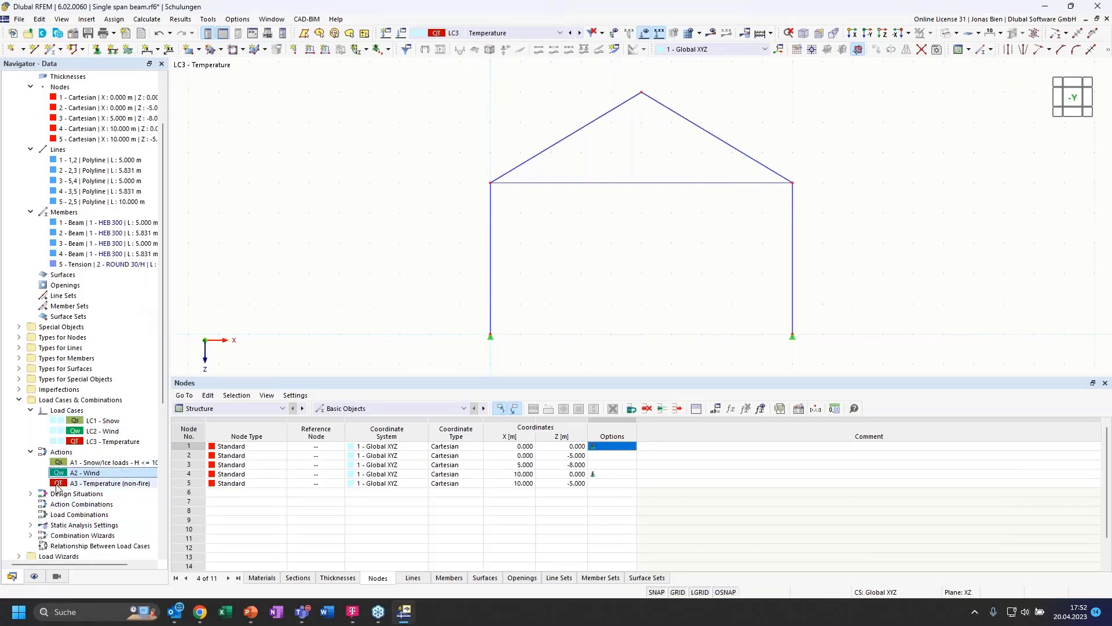
pyautogui.click(30, 493)
pyautogui.click(78, 504)
pyautogui.rightClick(78, 503)
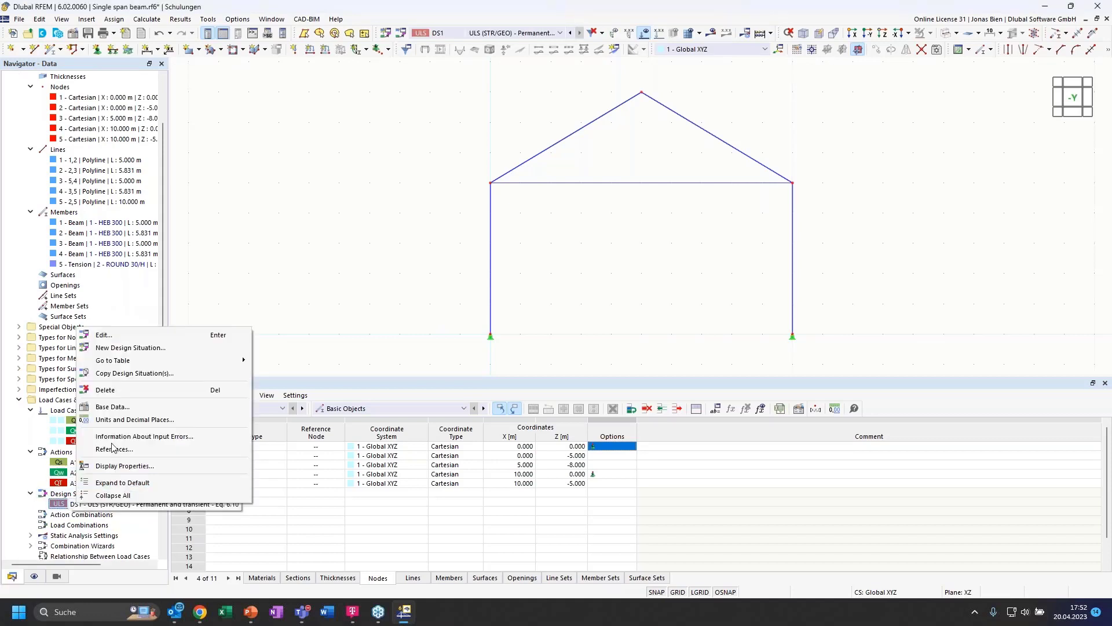
pyautogui.click(105, 389)
pyautogui.click(559, 342)
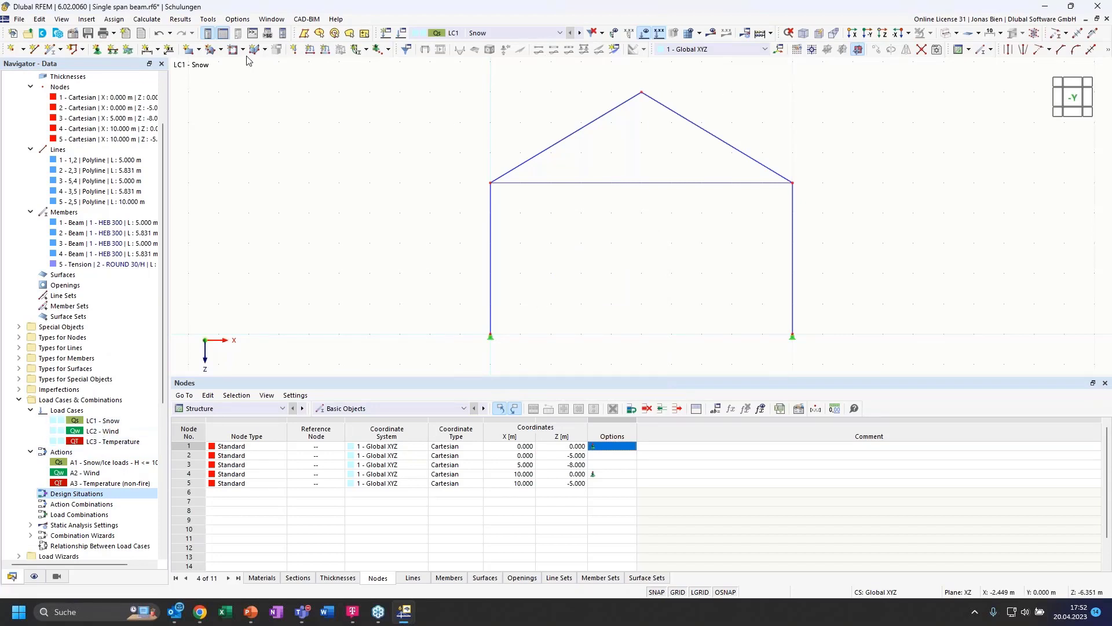
# Step: Start a uniform force member load in LC1 Snow on both rafters, members 2 and 4, with magnitude 1 kN/m
pyautogui.click(326, 51)
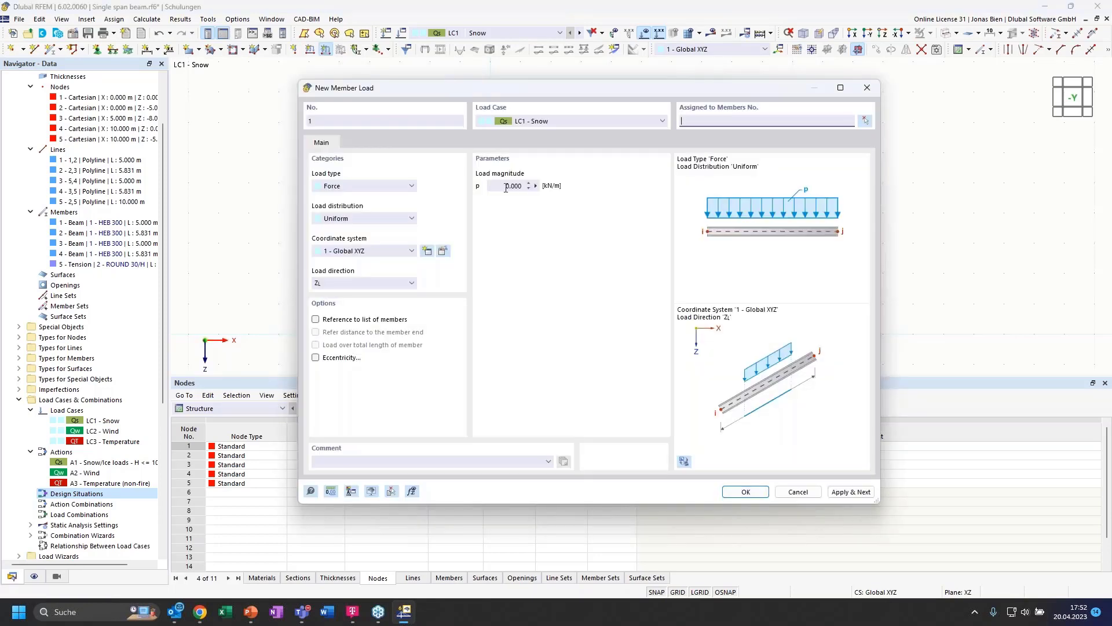
pyautogui.moveTo(553, 89); pyautogui.dragTo(534, 225)
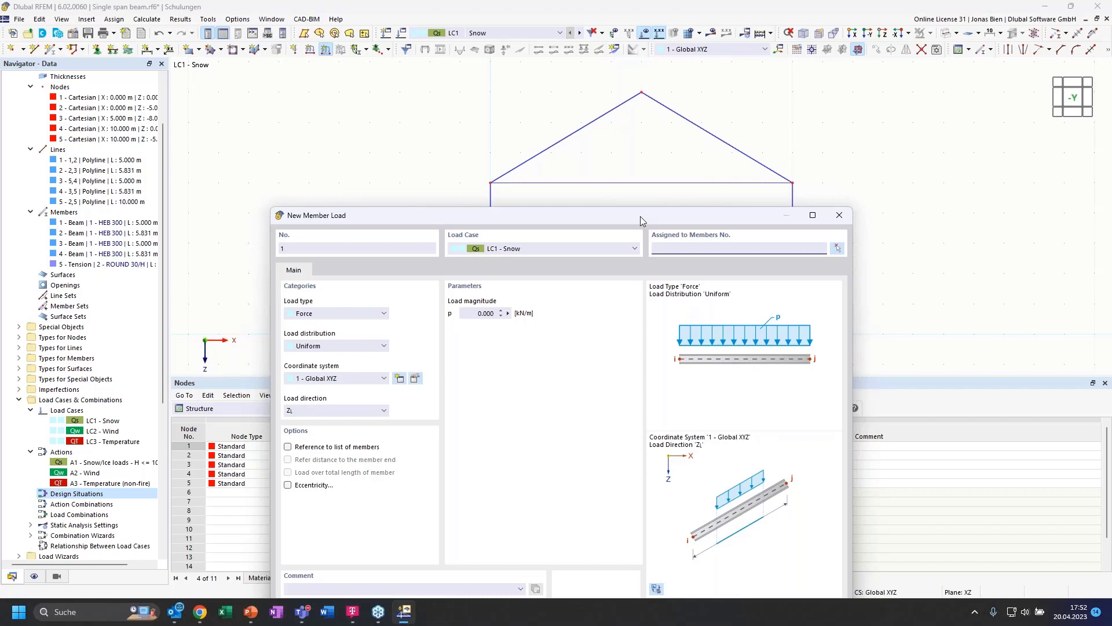
pyautogui.moveTo(641, 216); pyautogui.dragTo(446, 153)
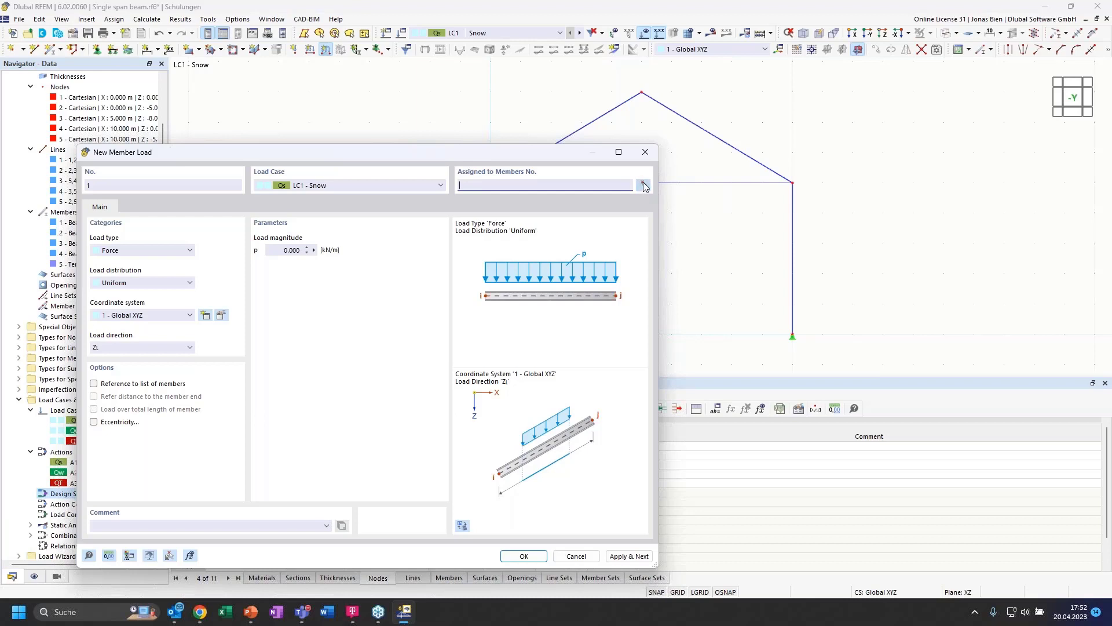
pyautogui.click(643, 186)
pyautogui.moveTo(756, 146); pyautogui.dragTo(551, 115)
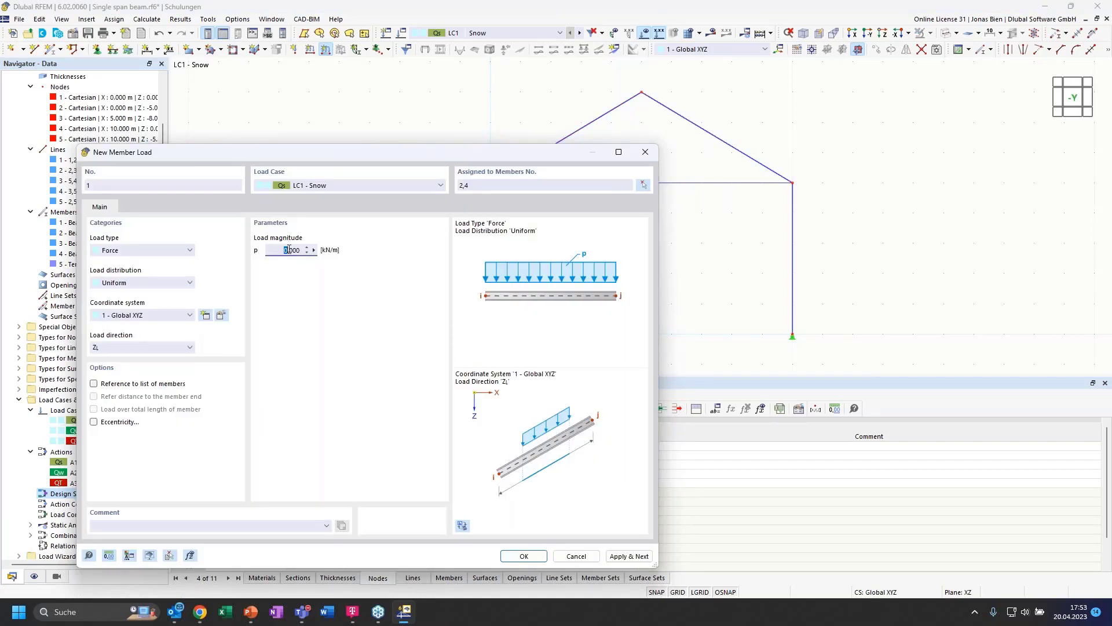
pyautogui.write('1')
# Step: Set the snow load's direction to Global in Z on projected length and create the load
pyautogui.moveTo(190, 152); pyautogui.dragTo(504, 159)
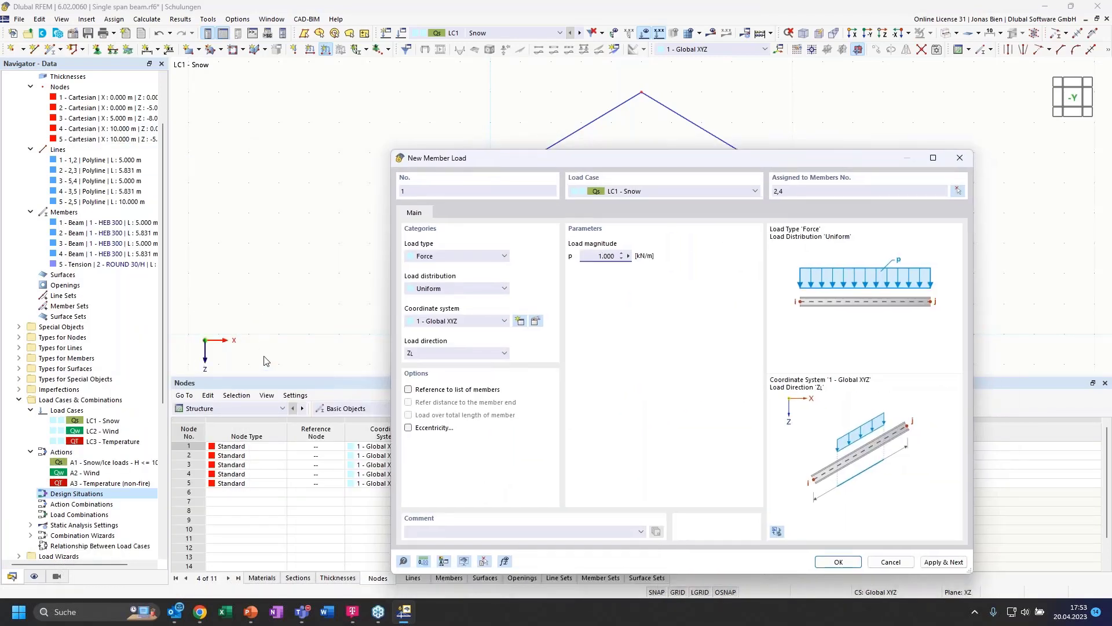
pyautogui.click(487, 354)
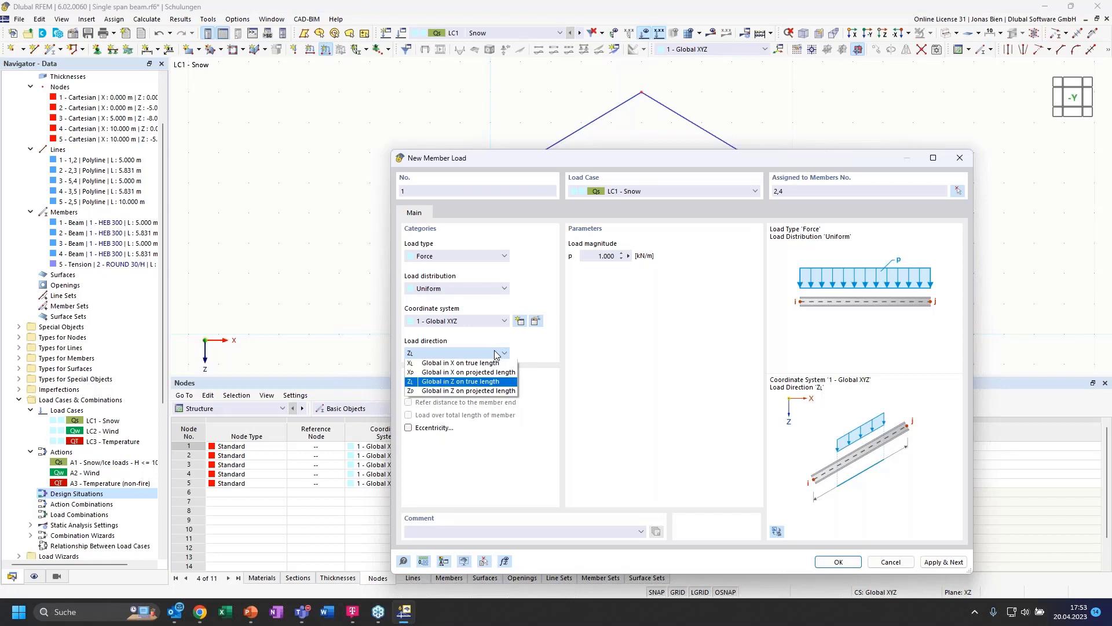
pyautogui.click(481, 391)
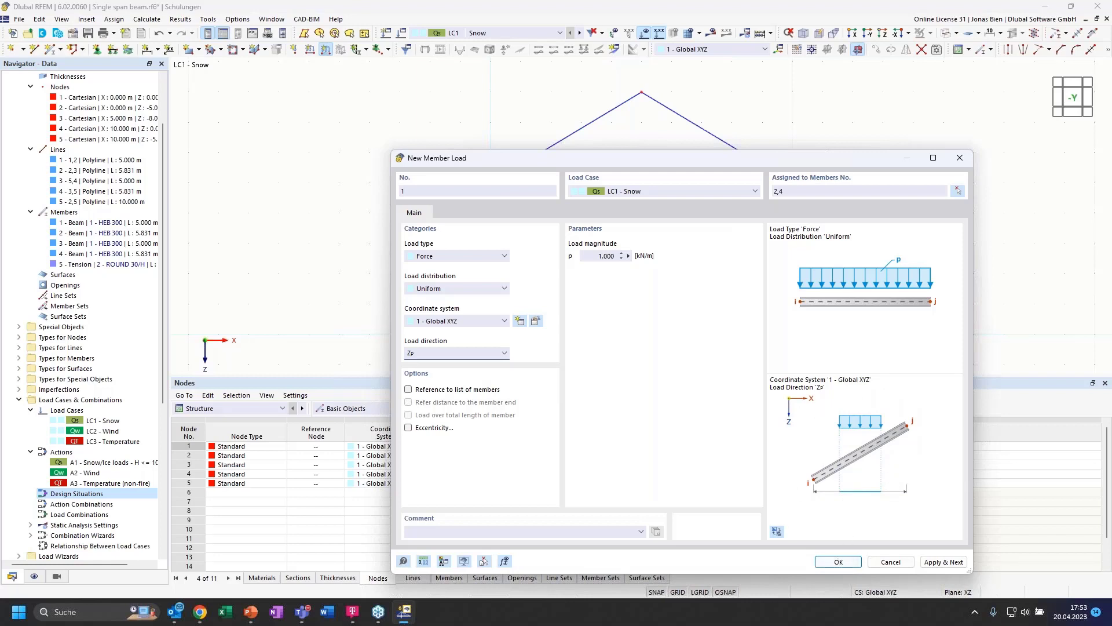
pyautogui.click(836, 562)
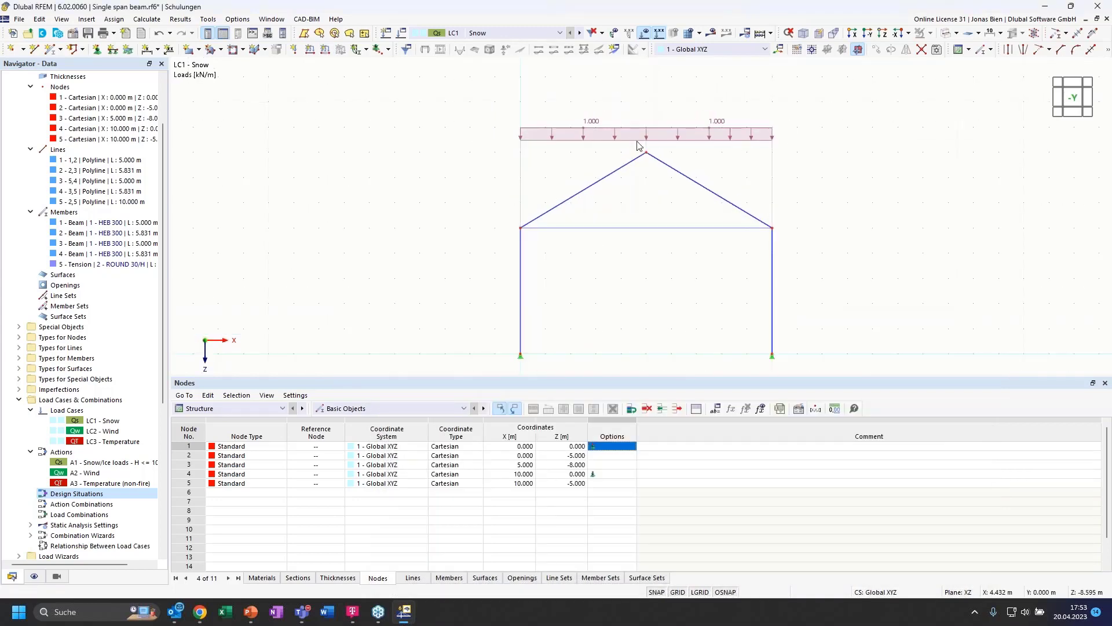
# Step: Start a member load in LC2 Wind and assign it to the windward column and rafter, members 1 and 2
pyautogui.click(579, 32)
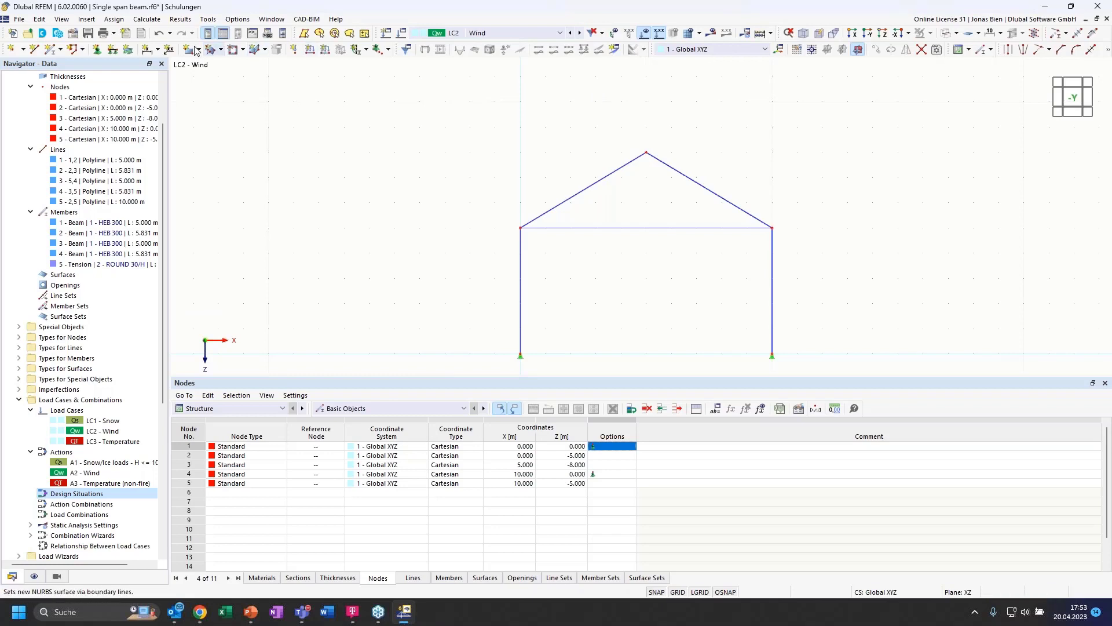
pyautogui.click(325, 49)
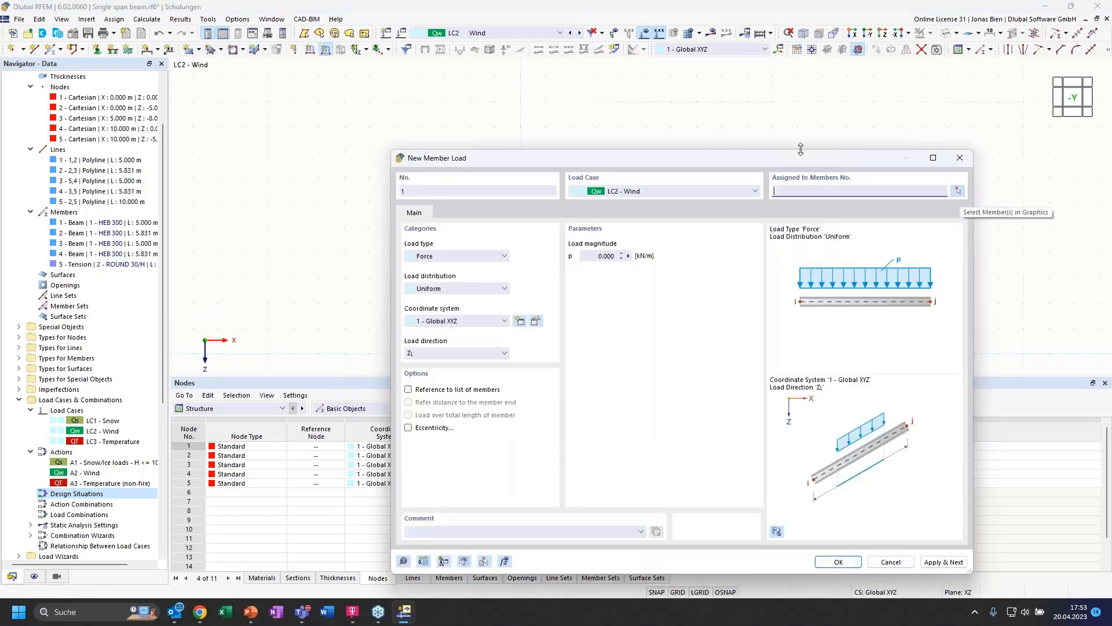
pyautogui.moveTo(801, 161); pyautogui.dragTo(941, 254)
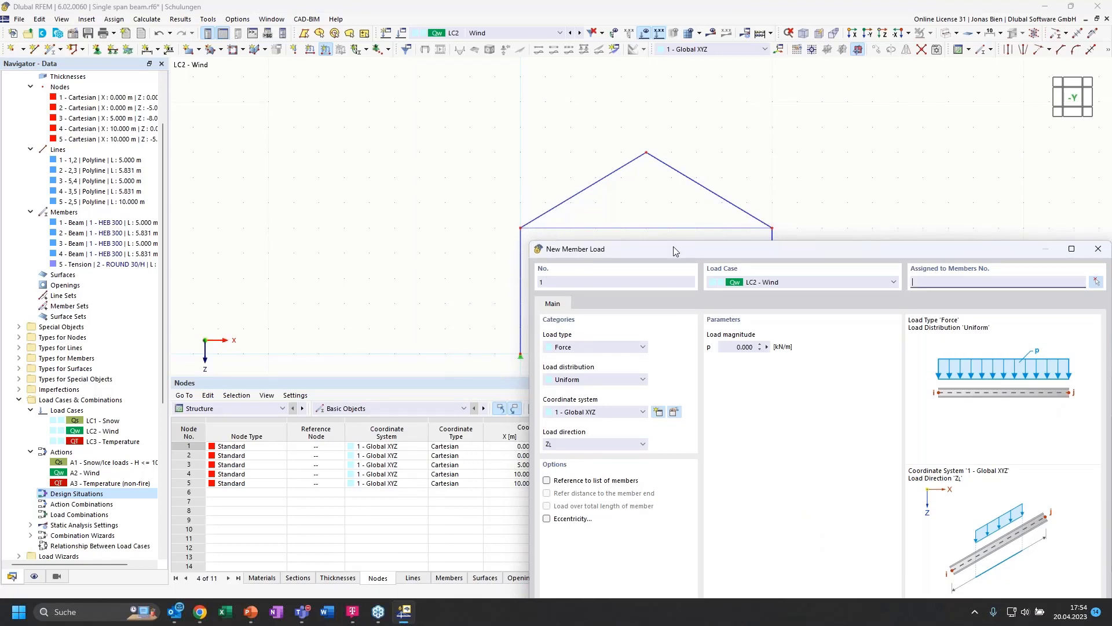
pyautogui.moveTo(673, 250); pyautogui.dragTo(685, 210)
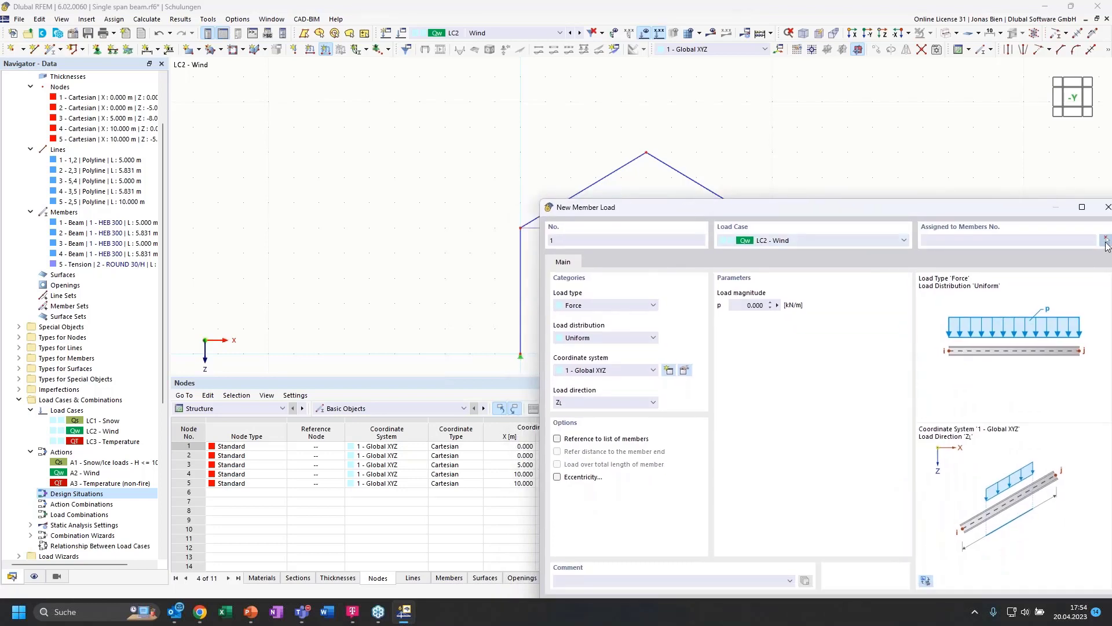
pyautogui.click(1106, 239)
pyautogui.click(521, 289)
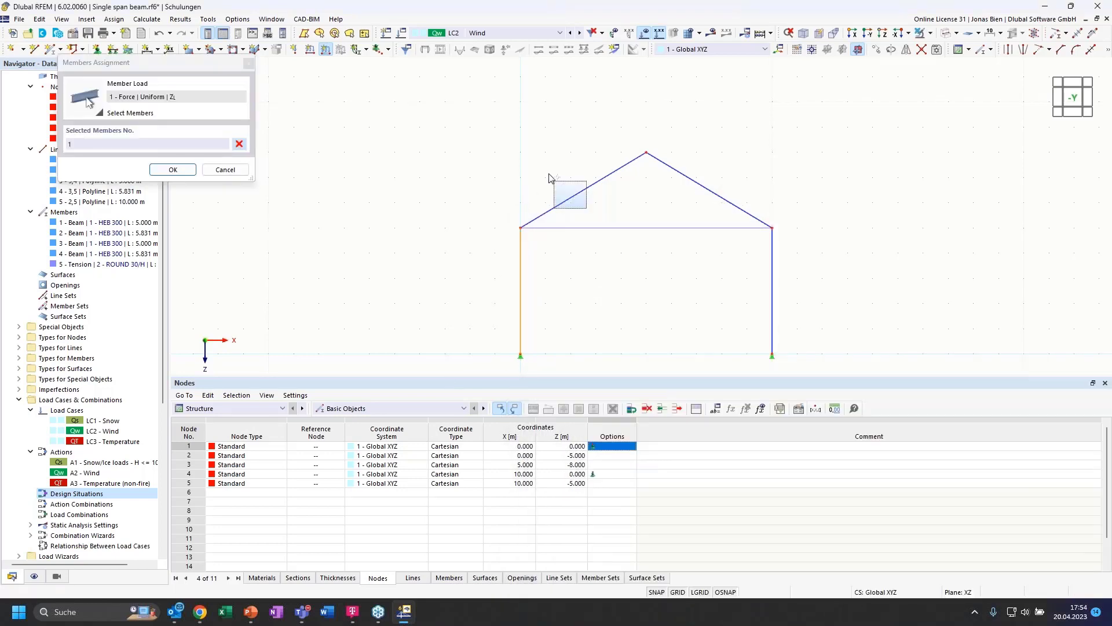
pyautogui.click(570, 198)
pyautogui.click(173, 170)
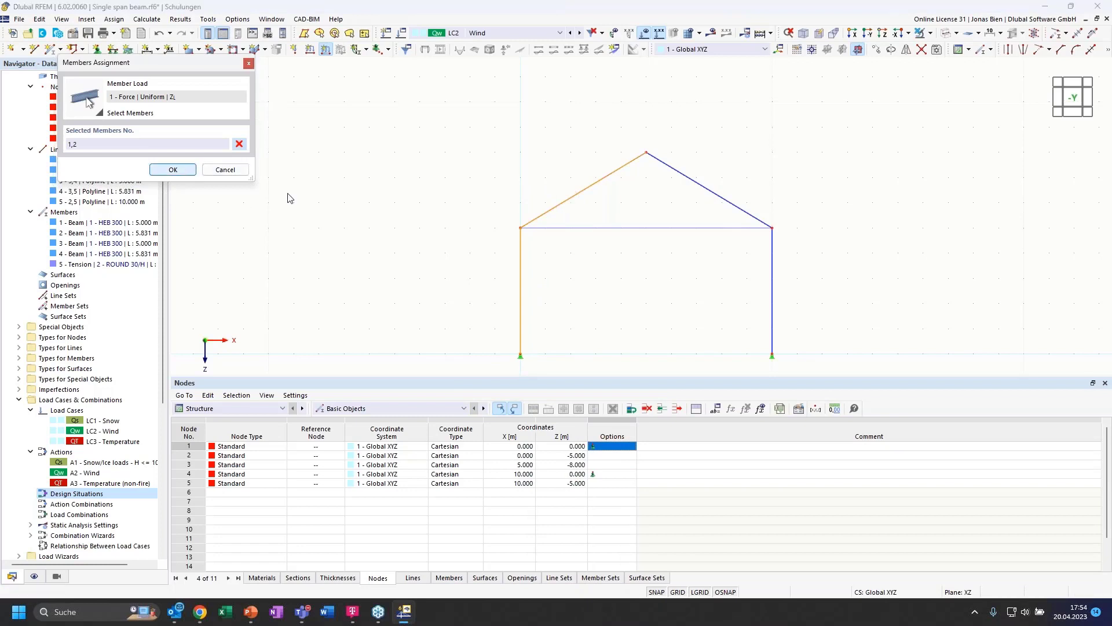
# Step: Set the wind load's magnitude to 1 kN/m, acting in local z of the Local xyz coordinate system
pyautogui.moveTo(758, 208); pyautogui.dragTo(675, 178)
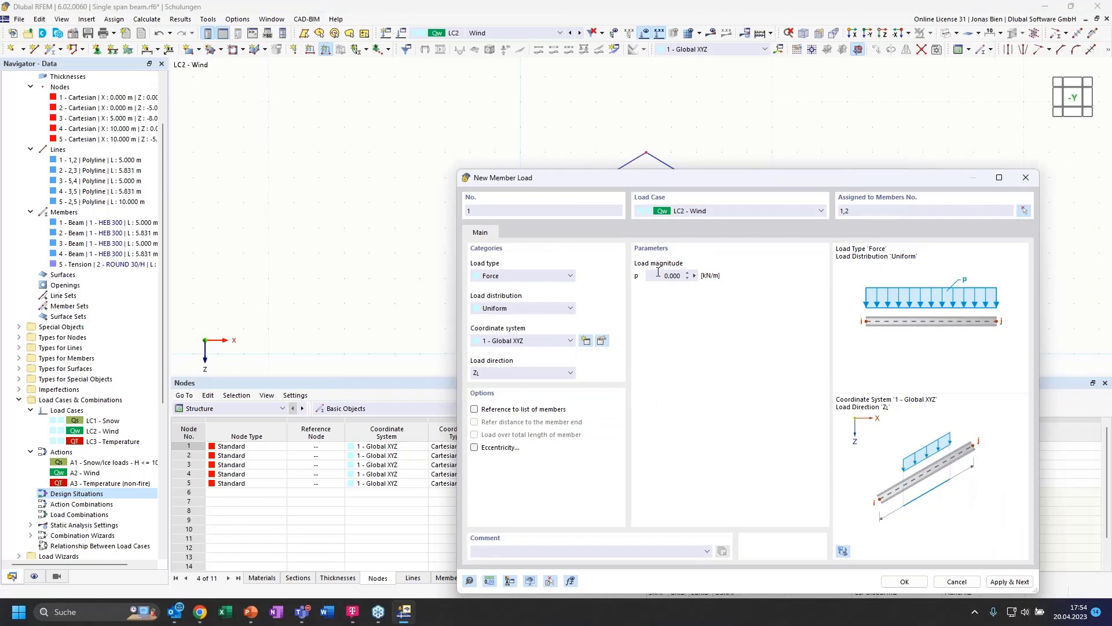
pyautogui.click(660, 272)
pyautogui.write('1')
pyautogui.moveTo(657, 178); pyautogui.dragTo(644, 130)
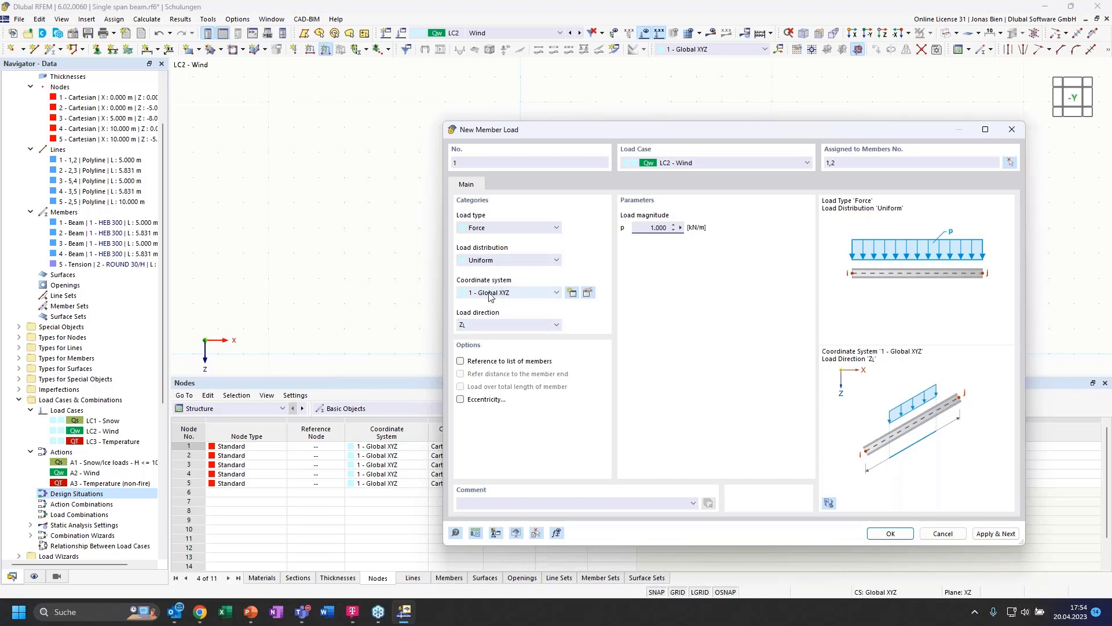
pyautogui.click(524, 293)
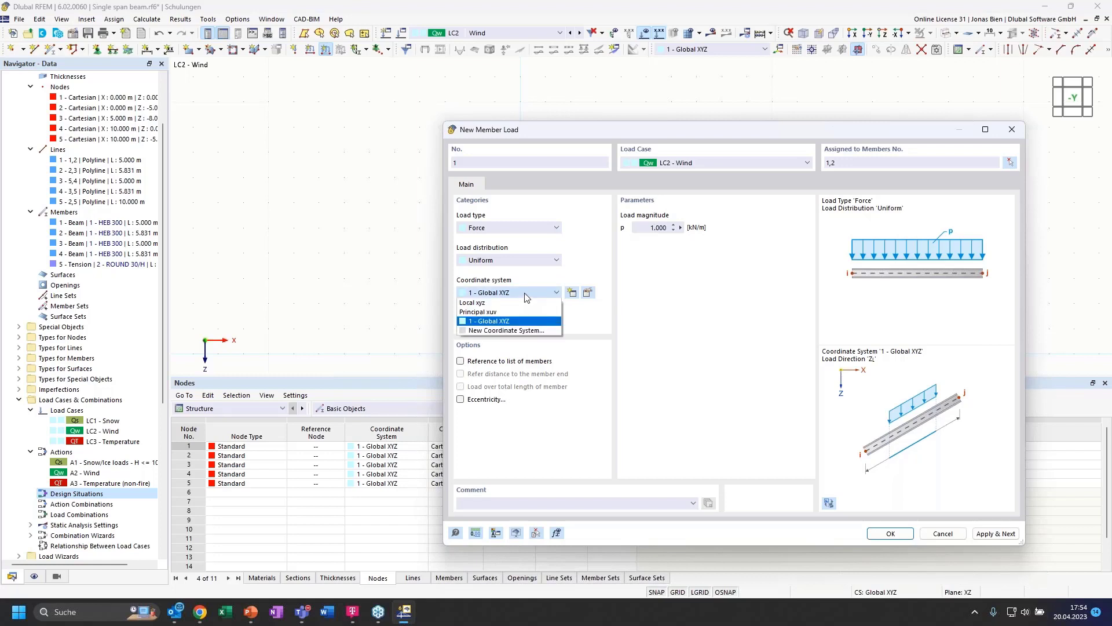
pyautogui.click(481, 303)
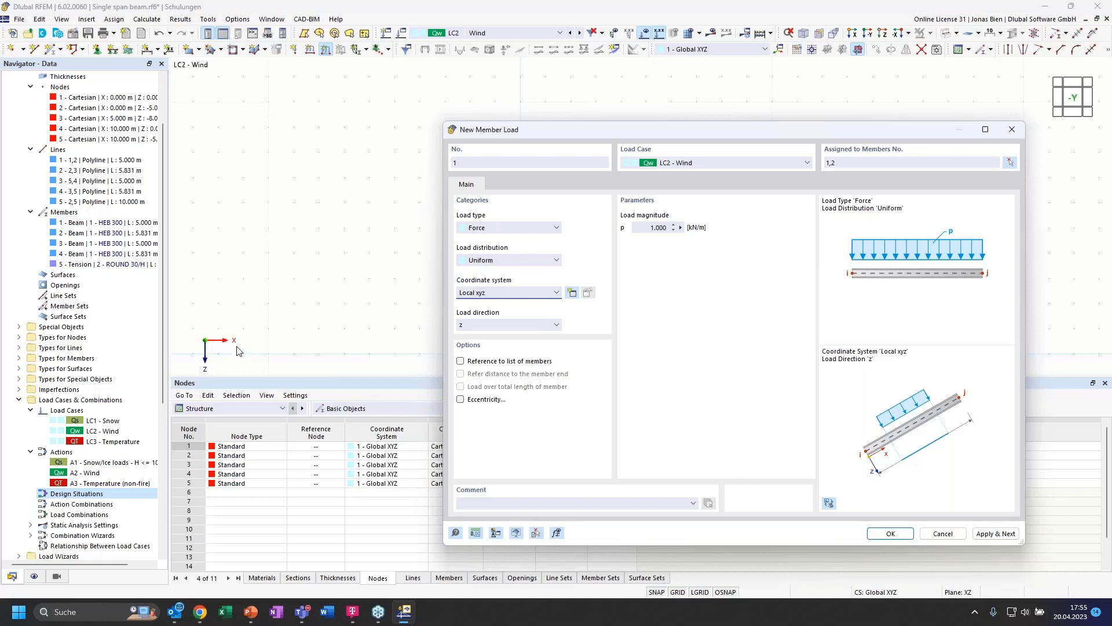
pyautogui.click(540, 328)
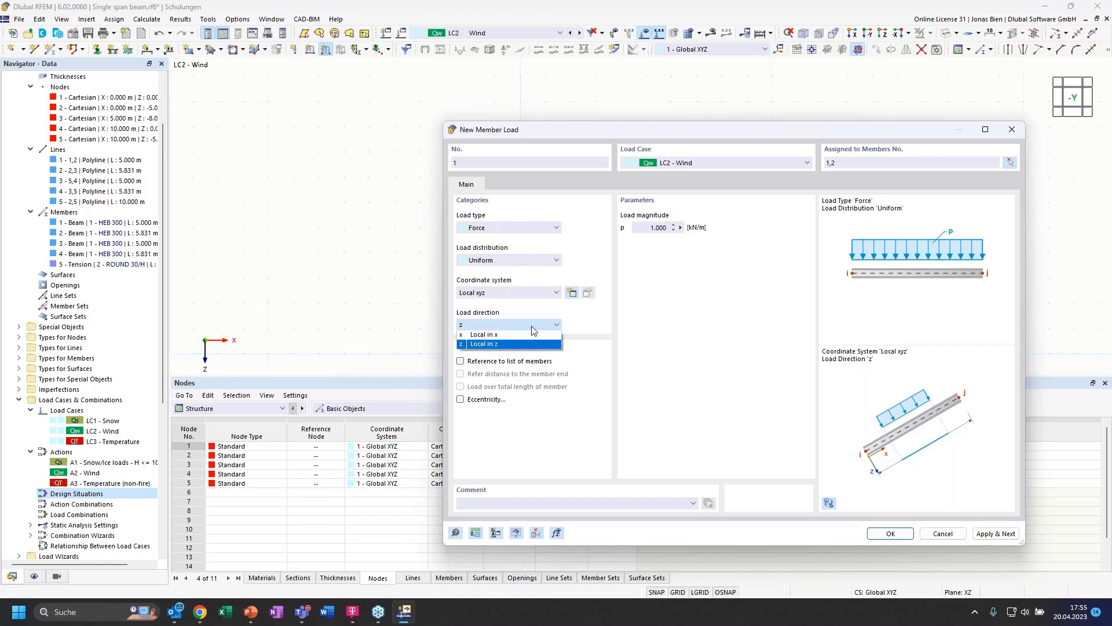
pyautogui.click(533, 327)
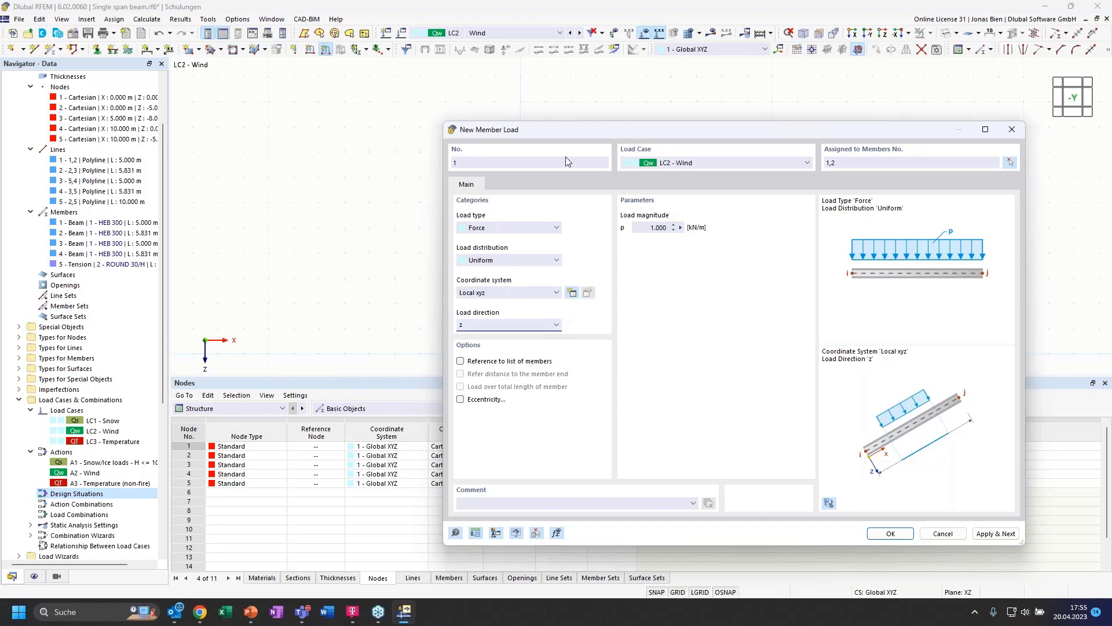
# Step: Preview the wind load on the model with the member axes and create it
pyautogui.moveTo(634, 129); pyautogui.dragTo(507, 122)
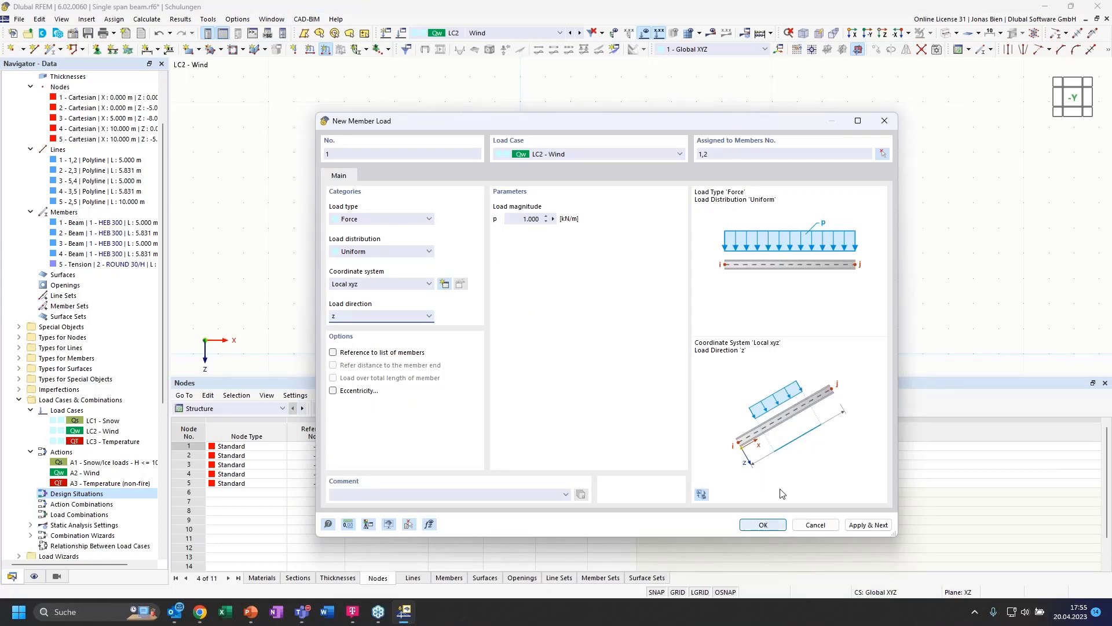
pyautogui.click(702, 494)
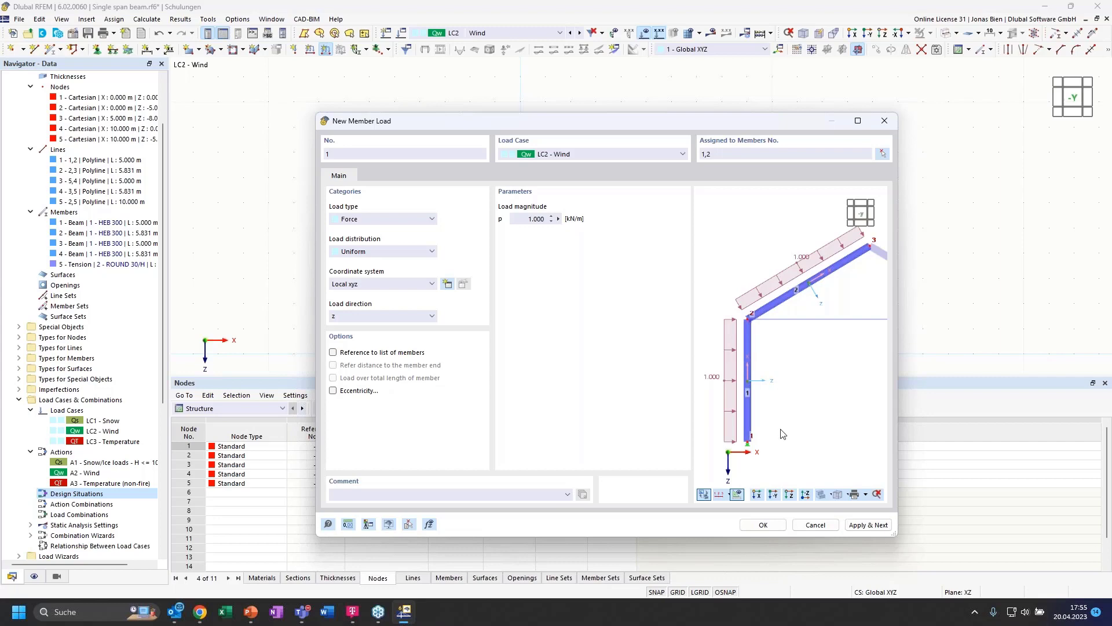
pyautogui.click(783, 529)
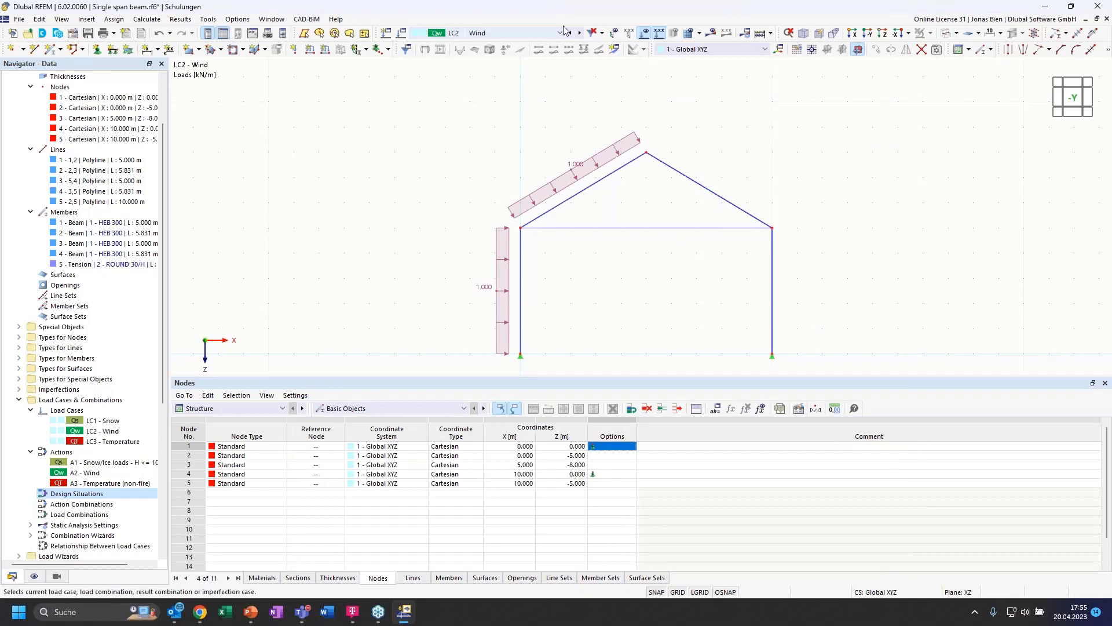
# Step: Start a member load in LC3 Temperature and assign it to both columns and both rafters, members 1 to 4
pyautogui.click(579, 33)
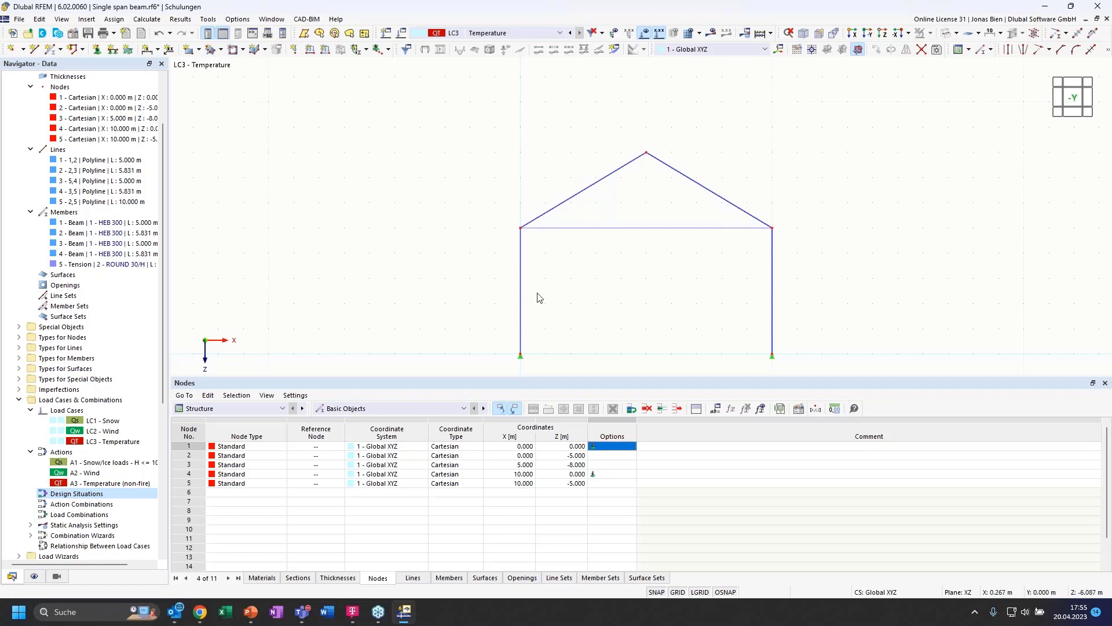
pyautogui.click(522, 284)
pyautogui.keyDown('ctrl'); pyautogui.click(564, 203); pyautogui.keyUp('ctrl')
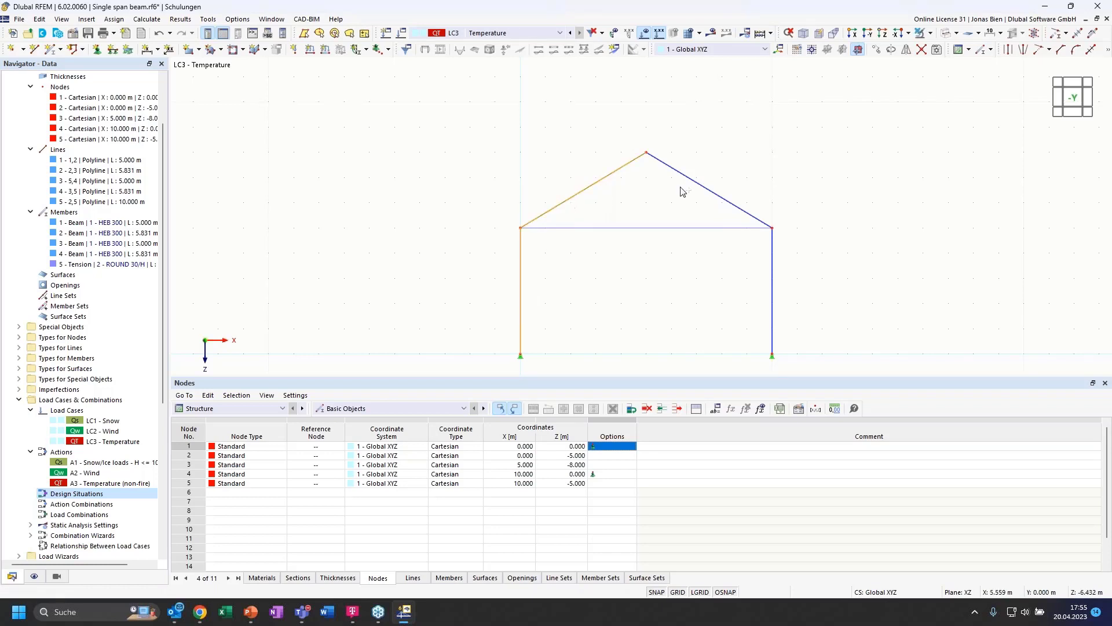
pyautogui.keyDown('ctrl'); pyautogui.click(695, 181); pyautogui.keyUp('ctrl')
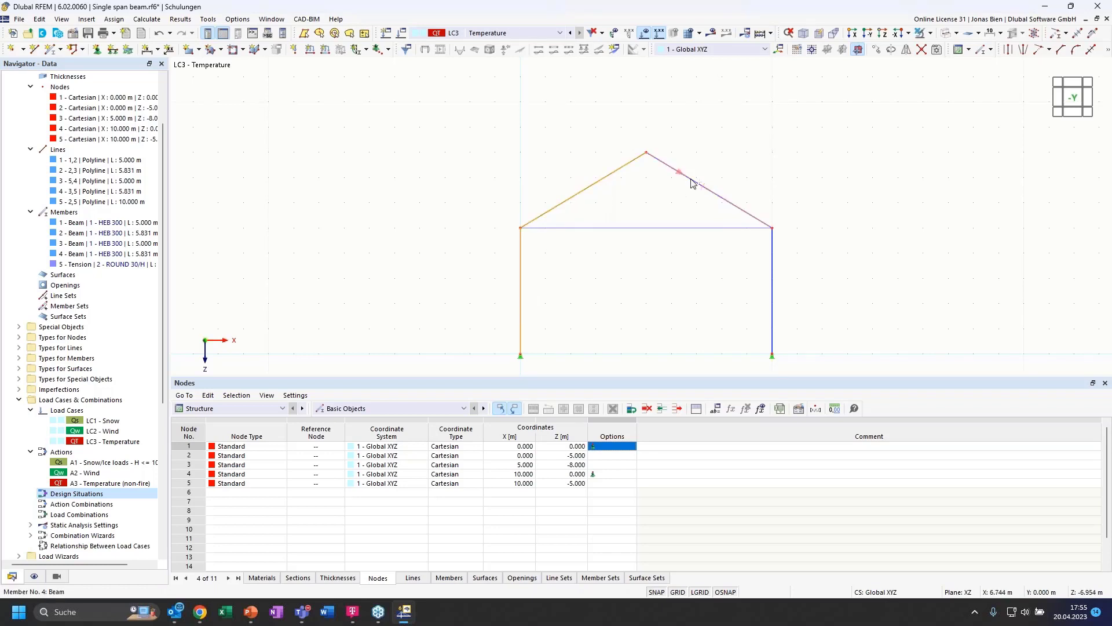
pyautogui.keyDown('ctrl'); pyautogui.click(774, 293); pyautogui.keyUp('ctrl')
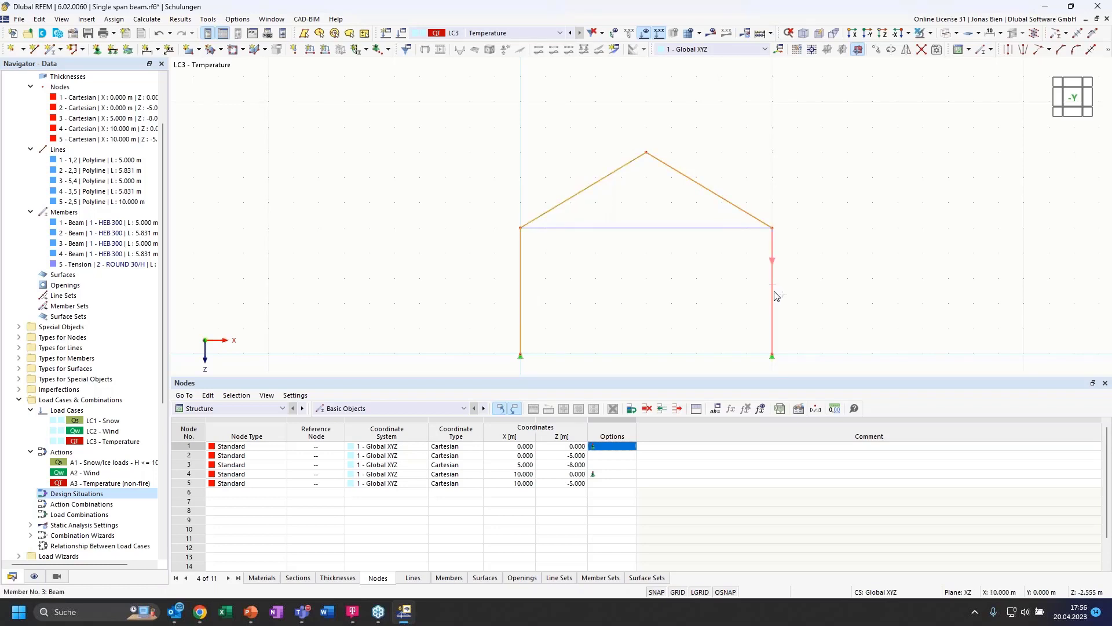
pyautogui.click(325, 49)
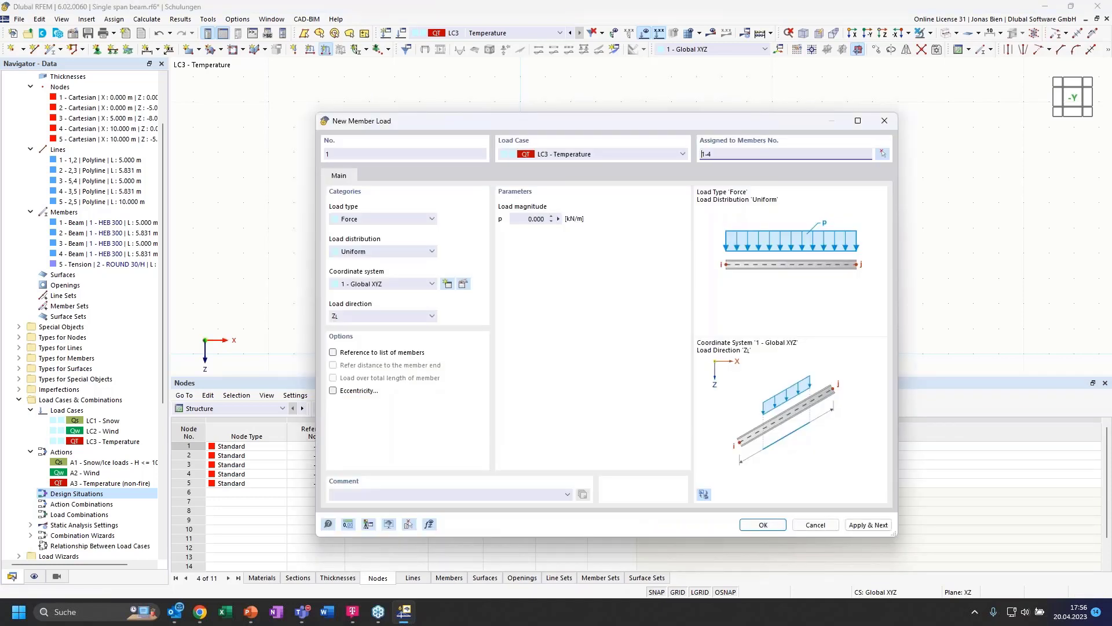
pyautogui.moveTo(663, 123)
pyautogui.mouseDown()
pyautogui.moveTo(694, 123)
pyautogui.moveTo(668, 95)
pyautogui.moveTo(634, 106)
pyautogui.moveTo(603, 98)
pyautogui.moveTo(757, 247)
pyautogui.mouseUp()
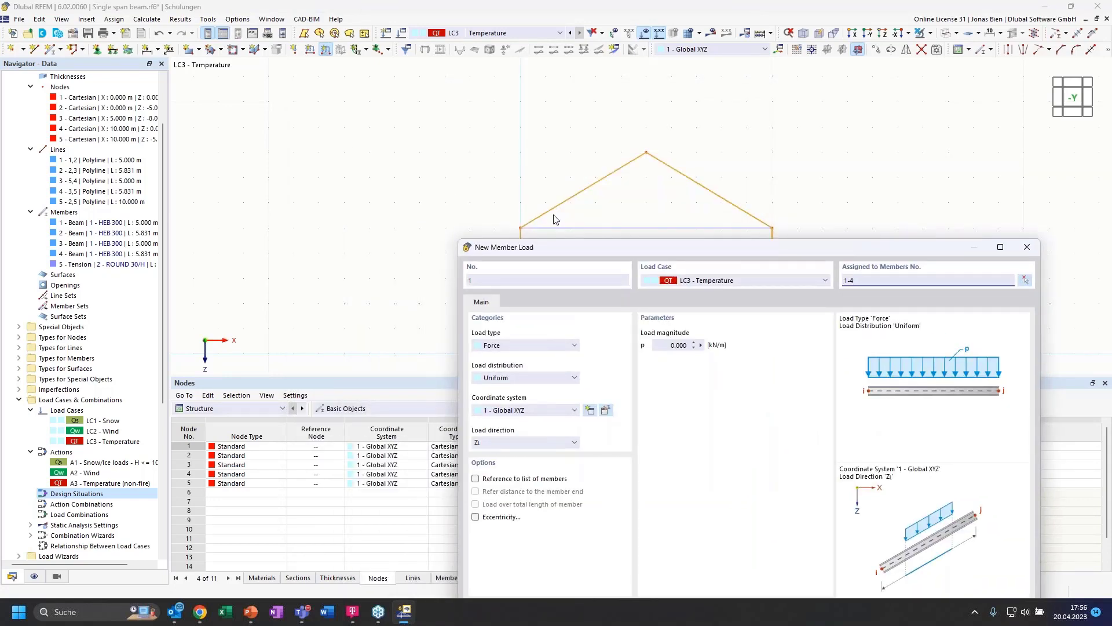
pyautogui.moveTo(558, 249); pyautogui.dragTo(500, 143)
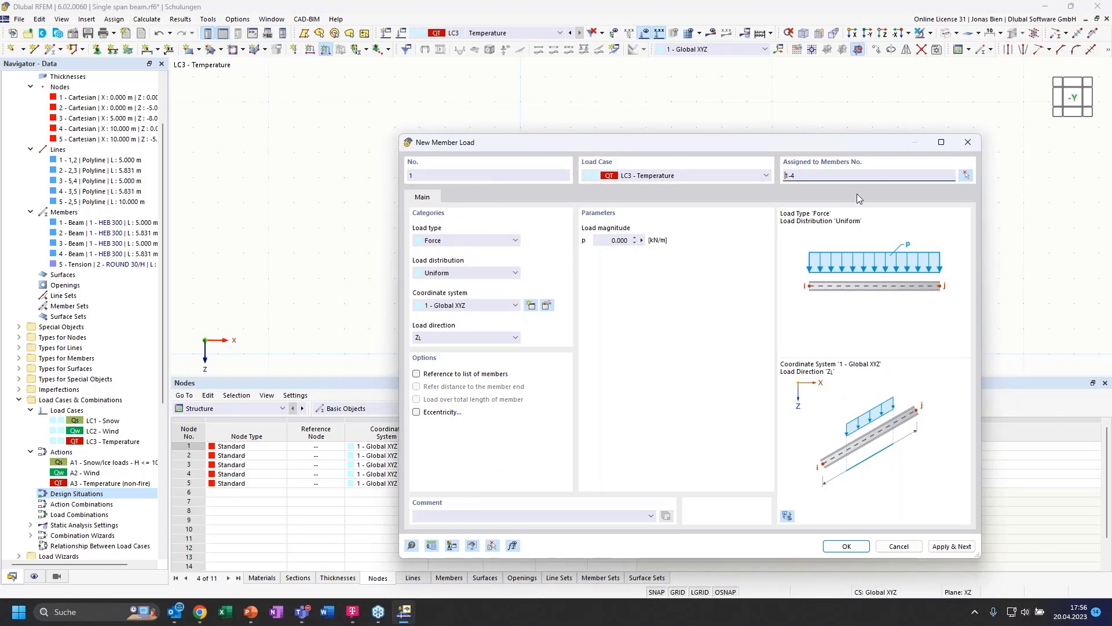
# Step: Set the load type to Temperature with a top temperature Tt of 35 °C, preview it on the model and create the load
pyautogui.click(451, 240)
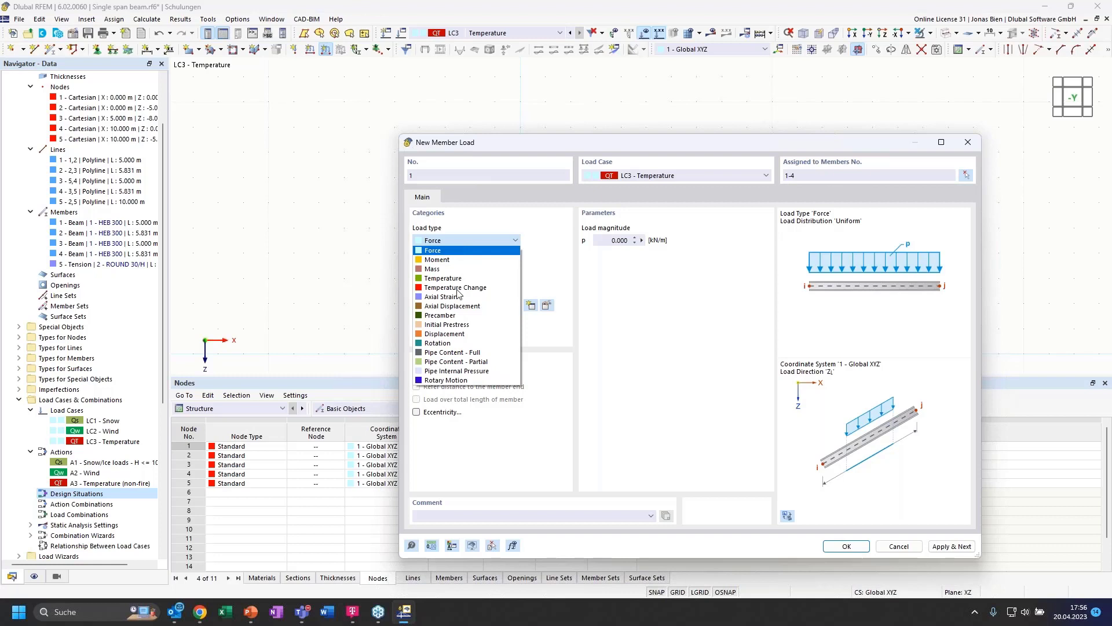
pyautogui.click(451, 250)
pyautogui.click(451, 239)
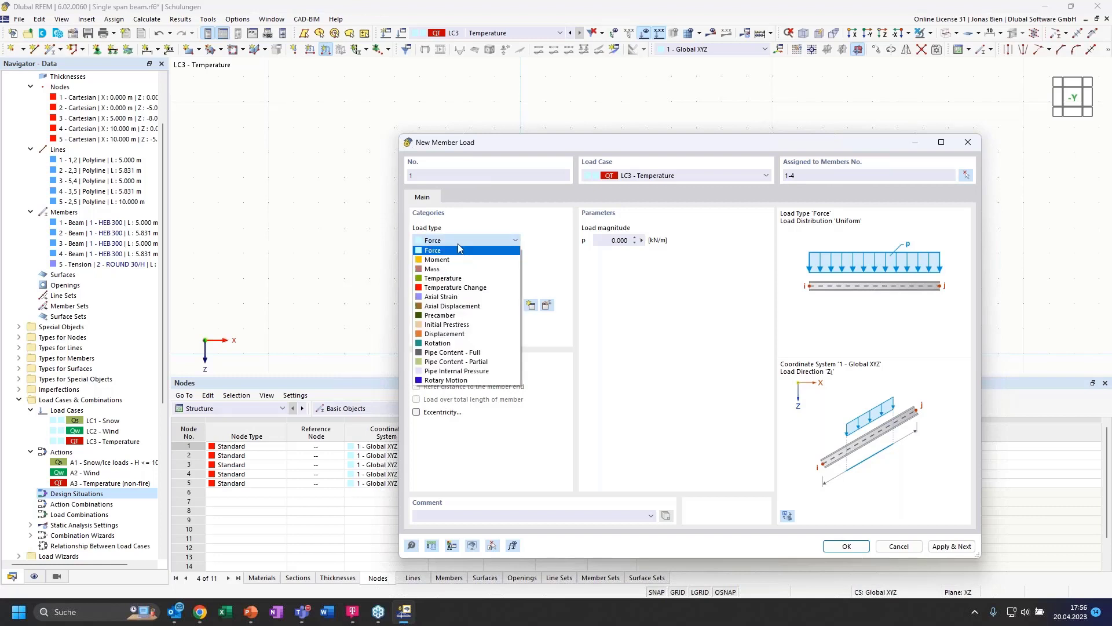
pyautogui.click(467, 278)
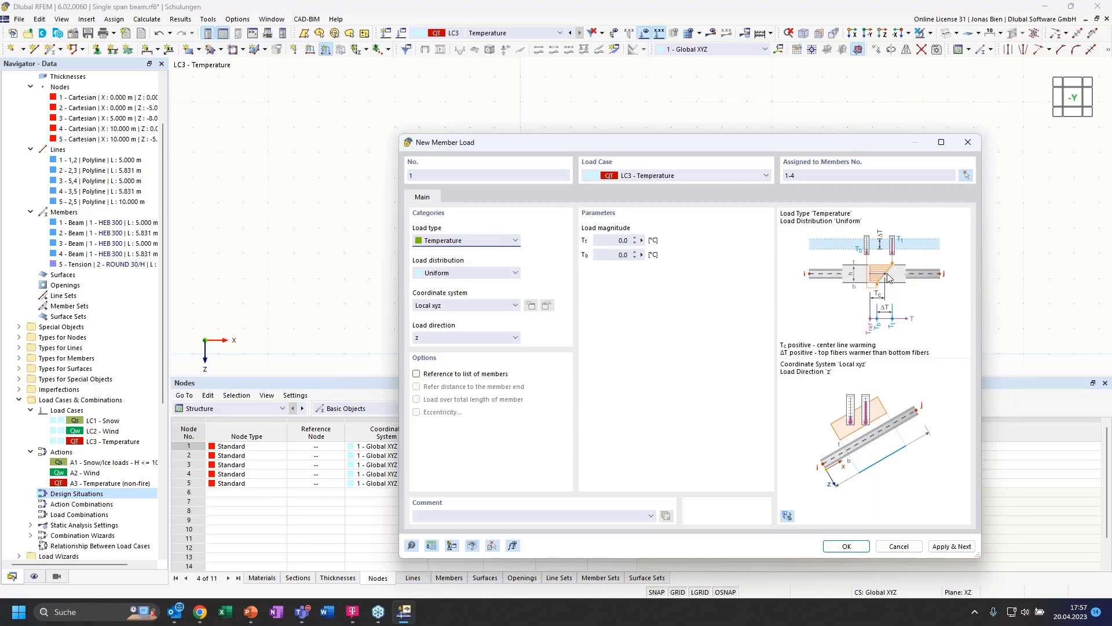
pyautogui.click(622, 239)
pyautogui.click(789, 517)
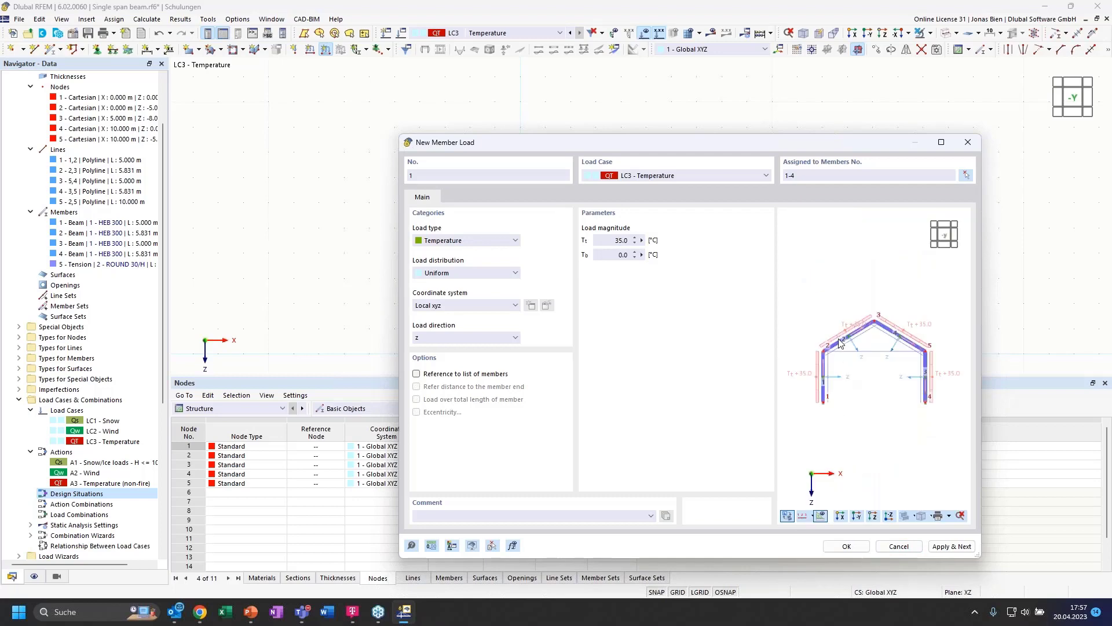
pyautogui.click(847, 546)
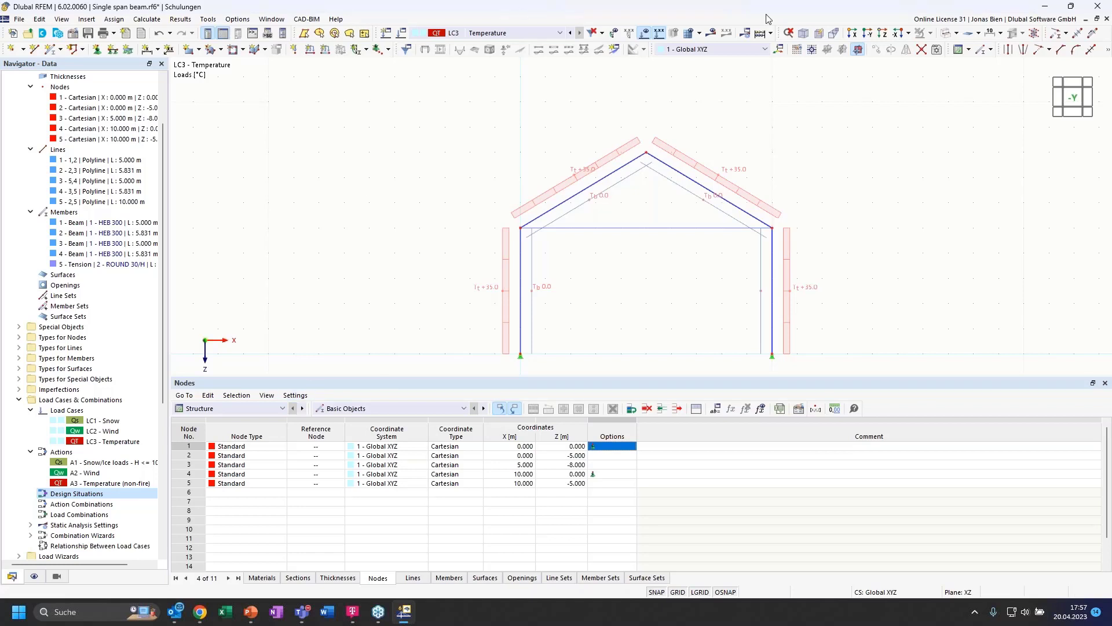
# Step: Calculate all load cases and display the total displacements |u| for LC3 Temperature
pyautogui.click(771, 33)
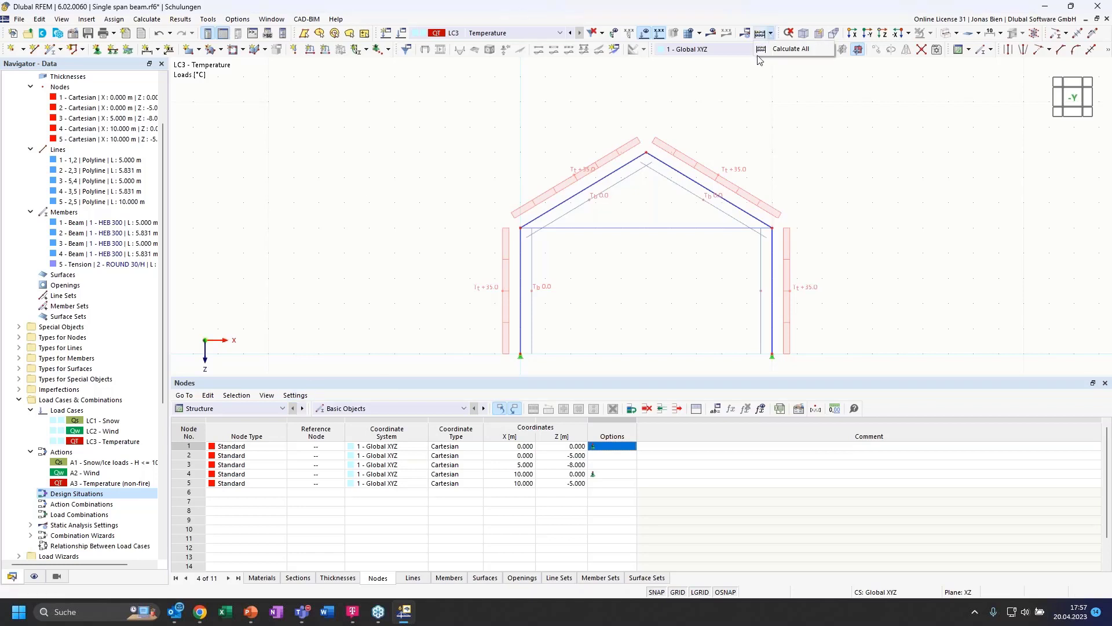
pyautogui.click(788, 49)
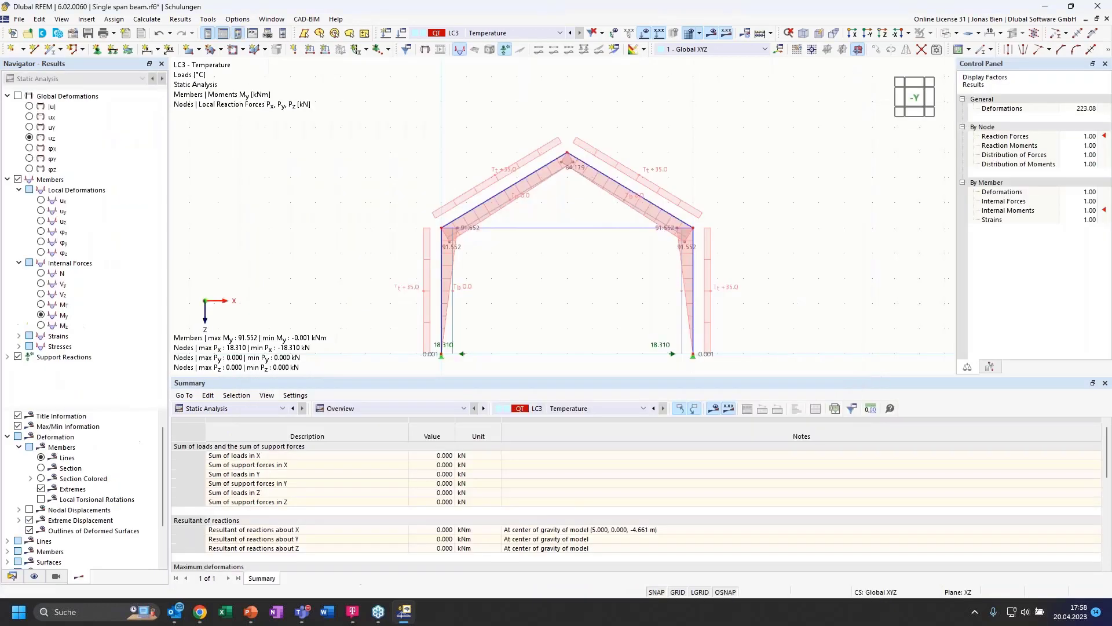
pyautogui.click(526, 32)
pyautogui.click(526, 33)
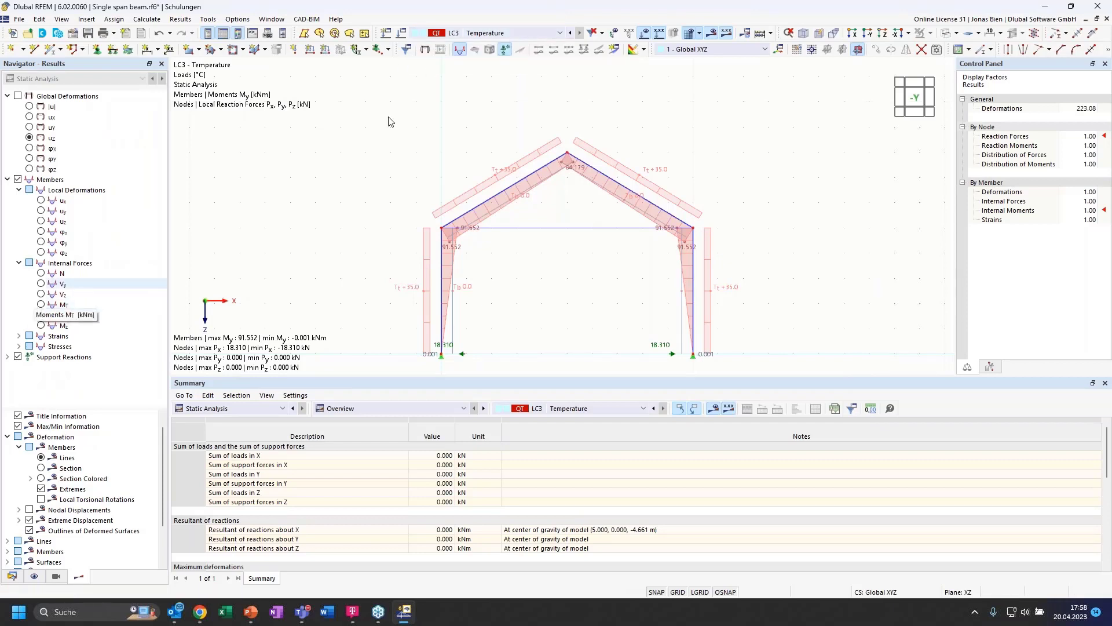
pyautogui.click(516, 32)
pyautogui.click(517, 34)
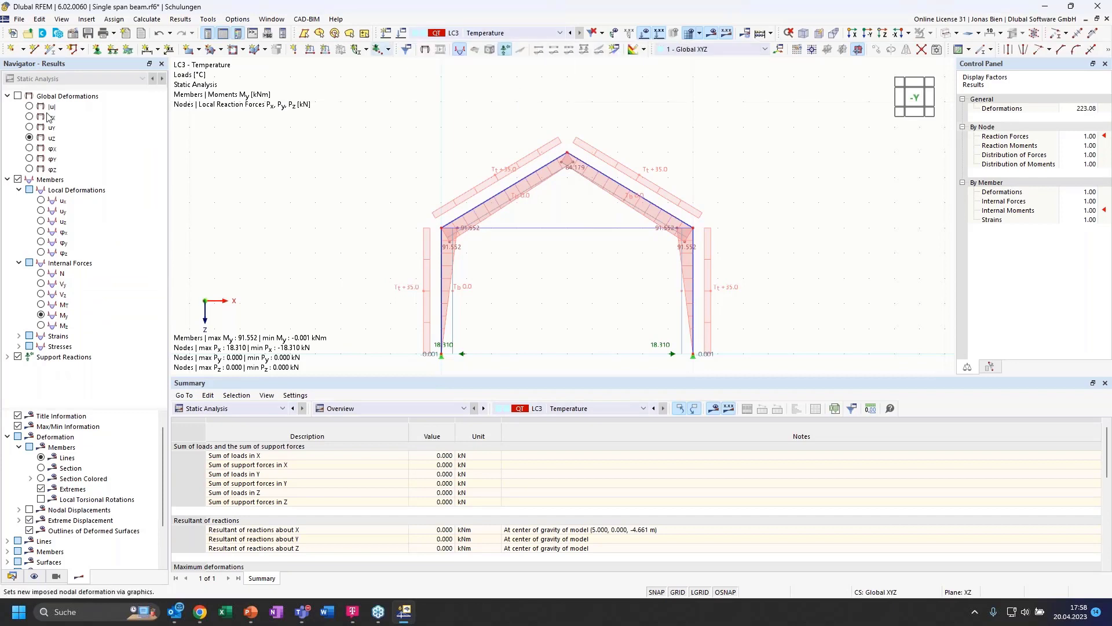
pyautogui.click(29, 107)
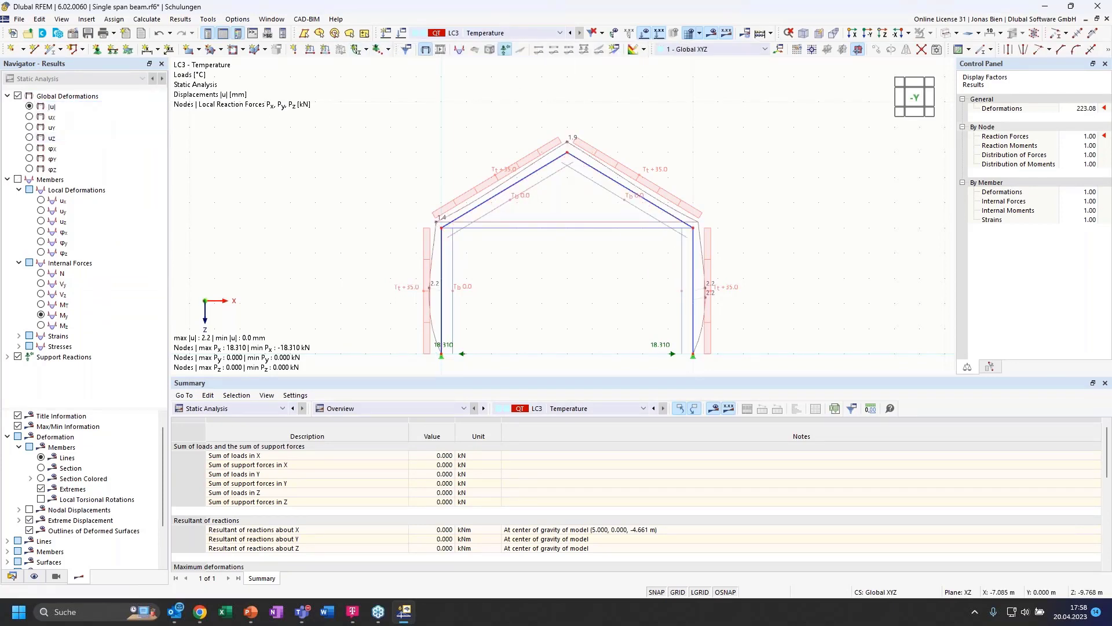
# Step: Open the existing temperature member load of LC3 Temperature for editing
pyautogui.click(11, 576)
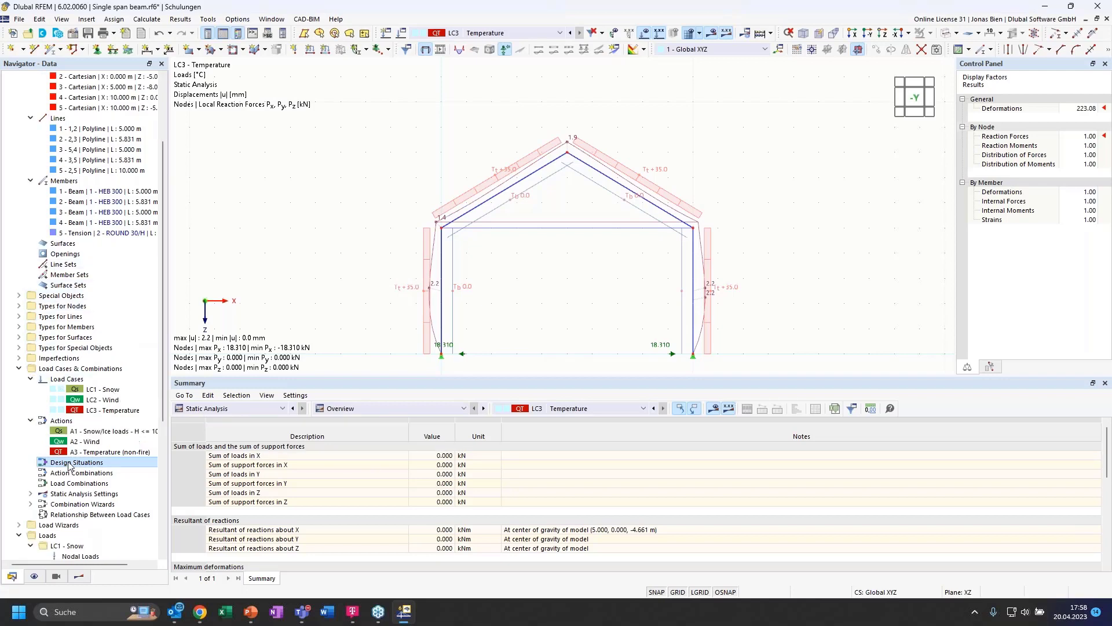
pyautogui.scroll(-7, 90, 492)
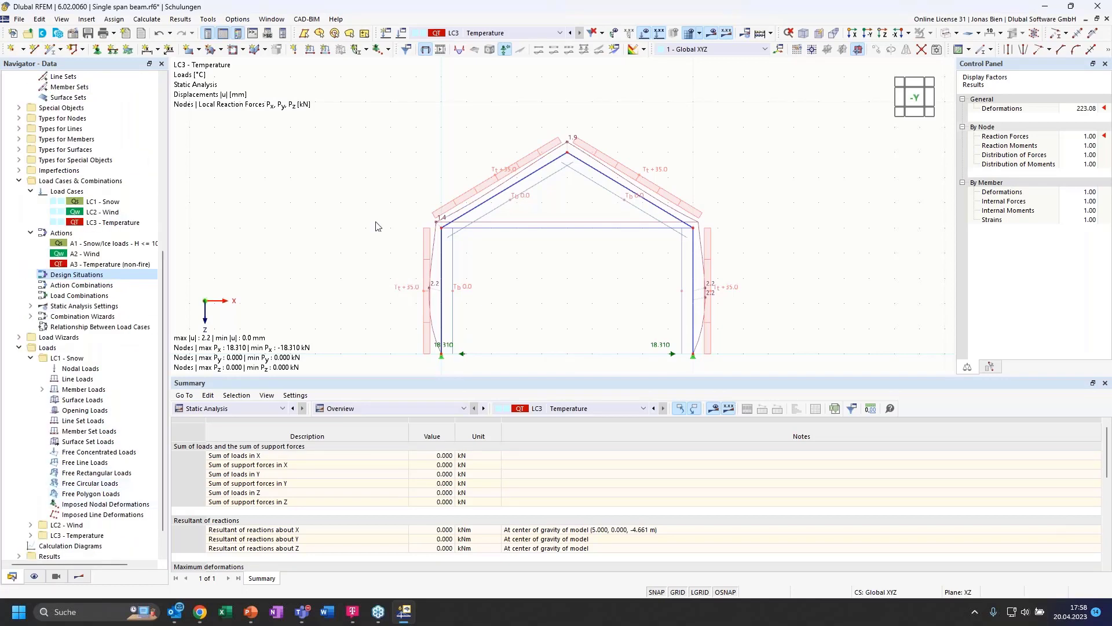
pyautogui.click(450, 204)
pyautogui.scroll(-1, 364, 311)
pyautogui.scroll(-1, 34, 428)
pyautogui.click(31, 504)
pyautogui.scroll(-3, 110, 508)
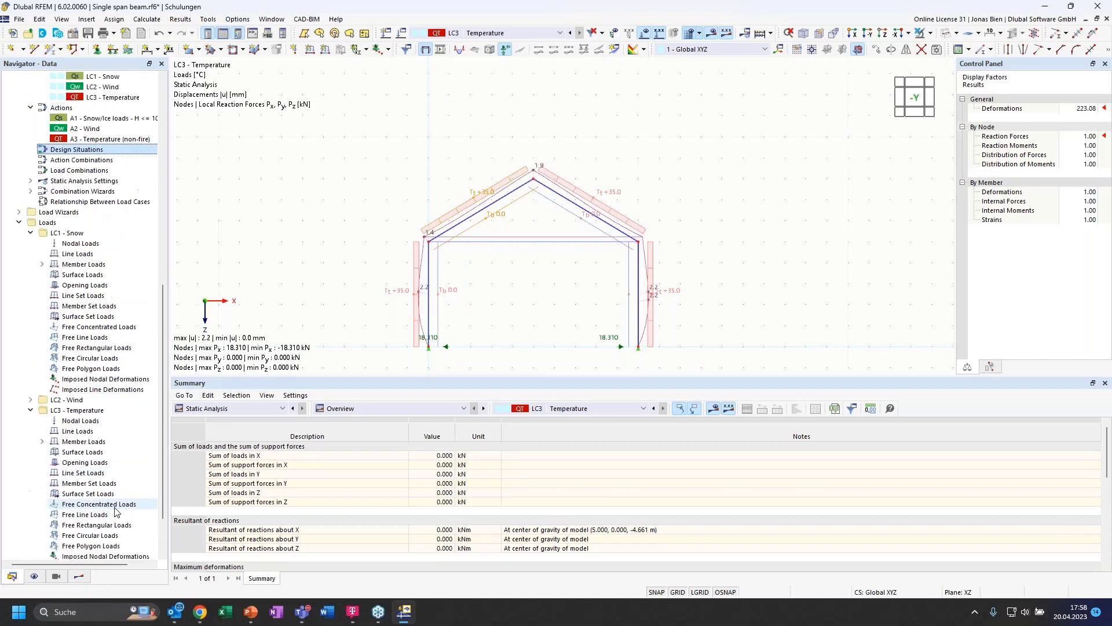
pyautogui.click(42, 442)
pyautogui.doubleClick(74, 452)
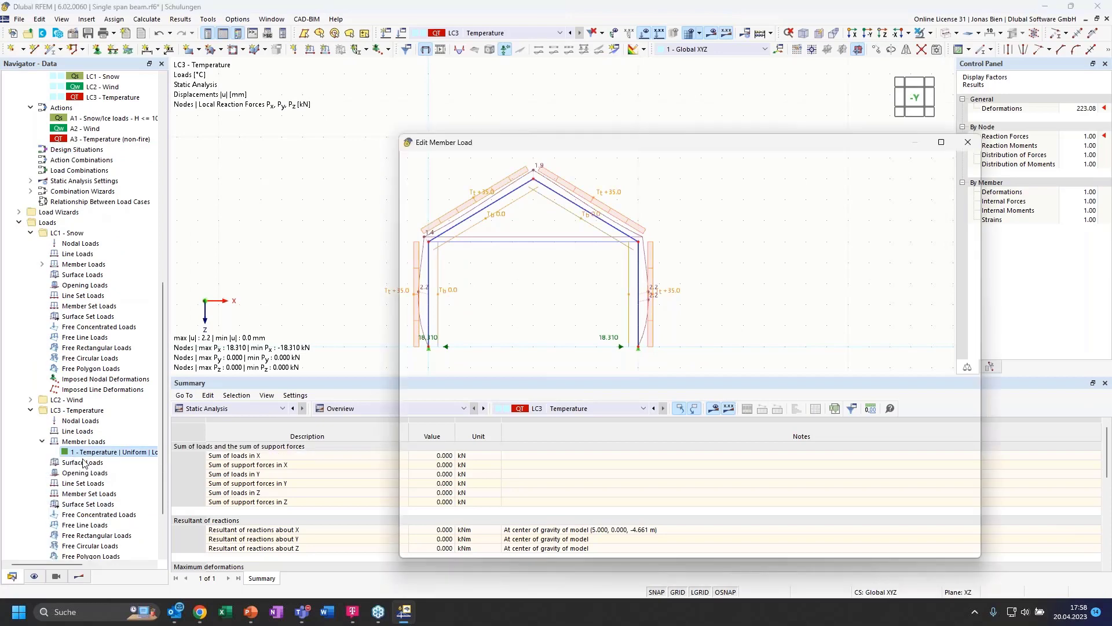
# Step: Change the load type to Temperature Change with a center line temperature Tc of 35 °C and confirm the load
pyautogui.click(482, 241)
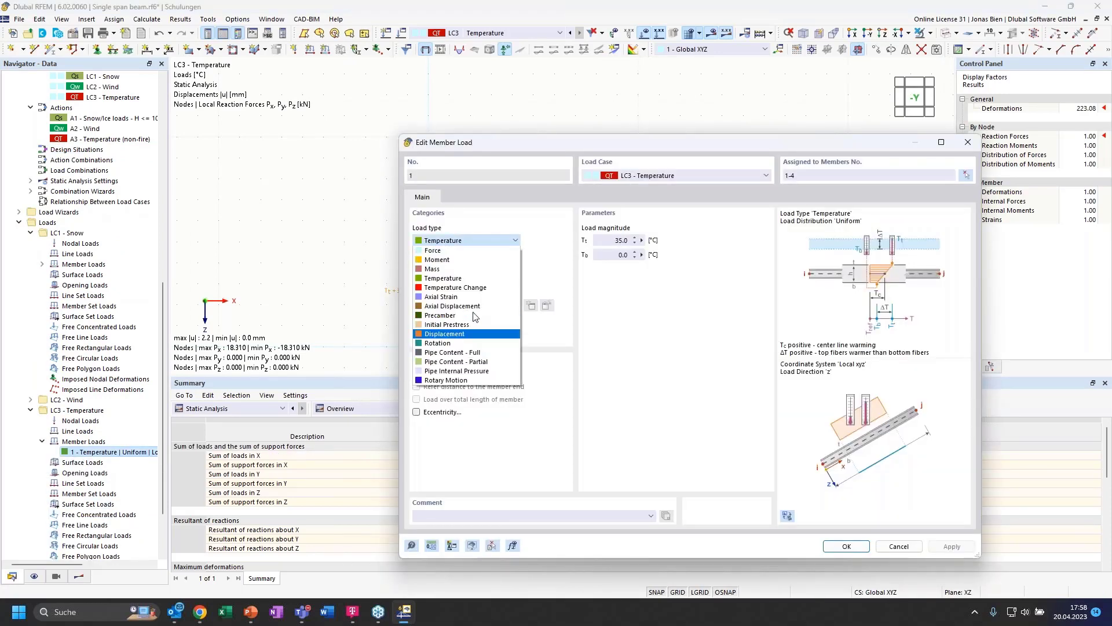
pyautogui.click(466, 287)
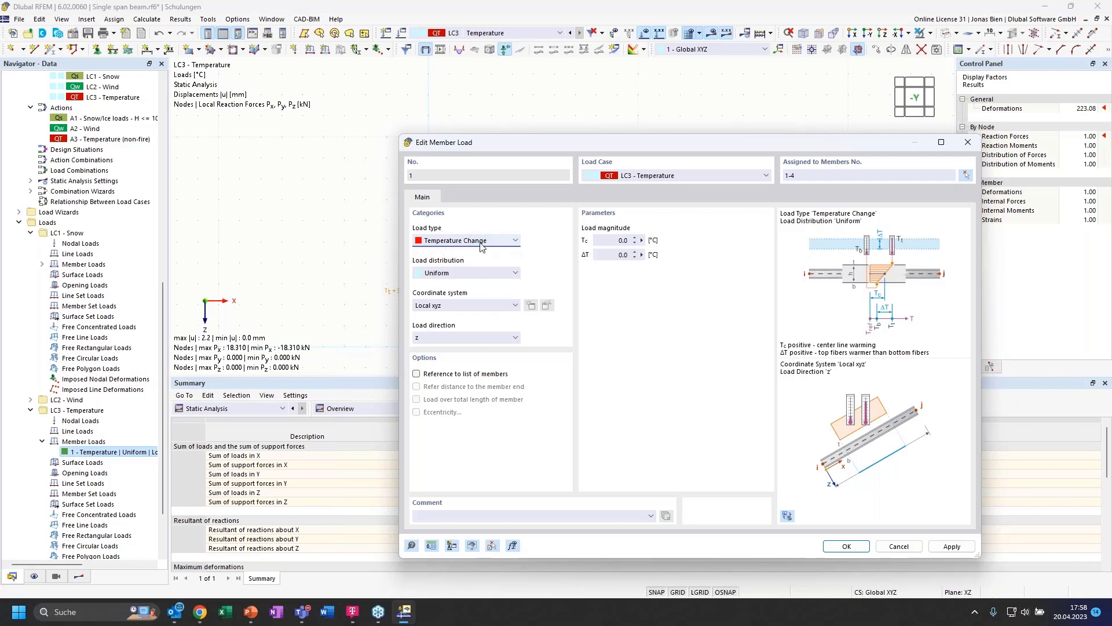
pyautogui.moveTo(593, 131); pyautogui.dragTo(559, 81)
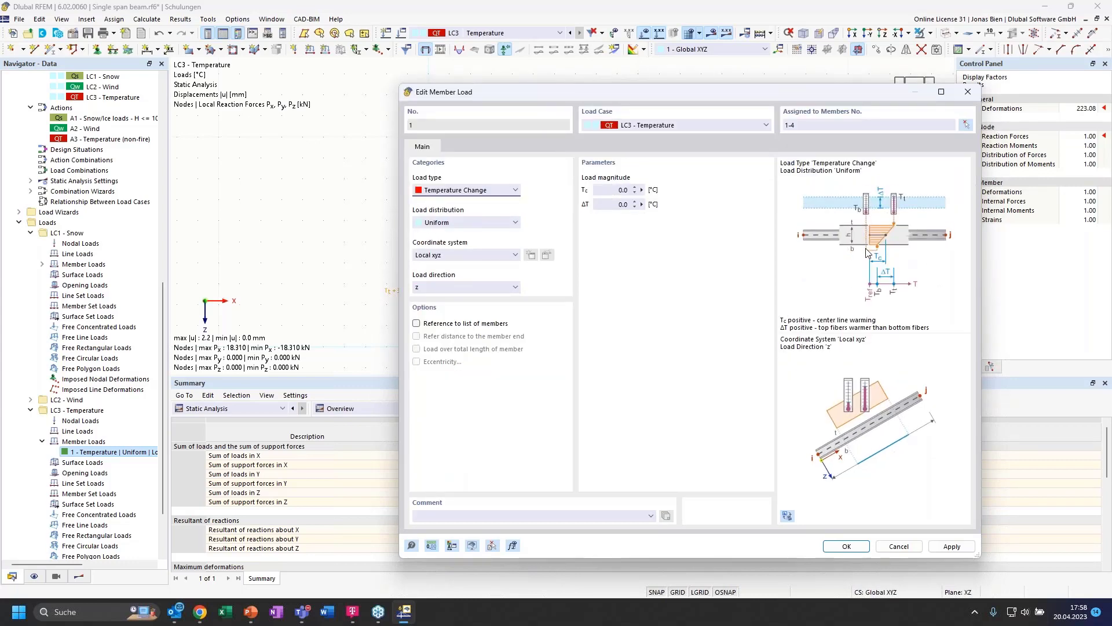
pyautogui.click(622, 191)
pyautogui.moveTo(452, 91); pyautogui.dragTo(267, 100)
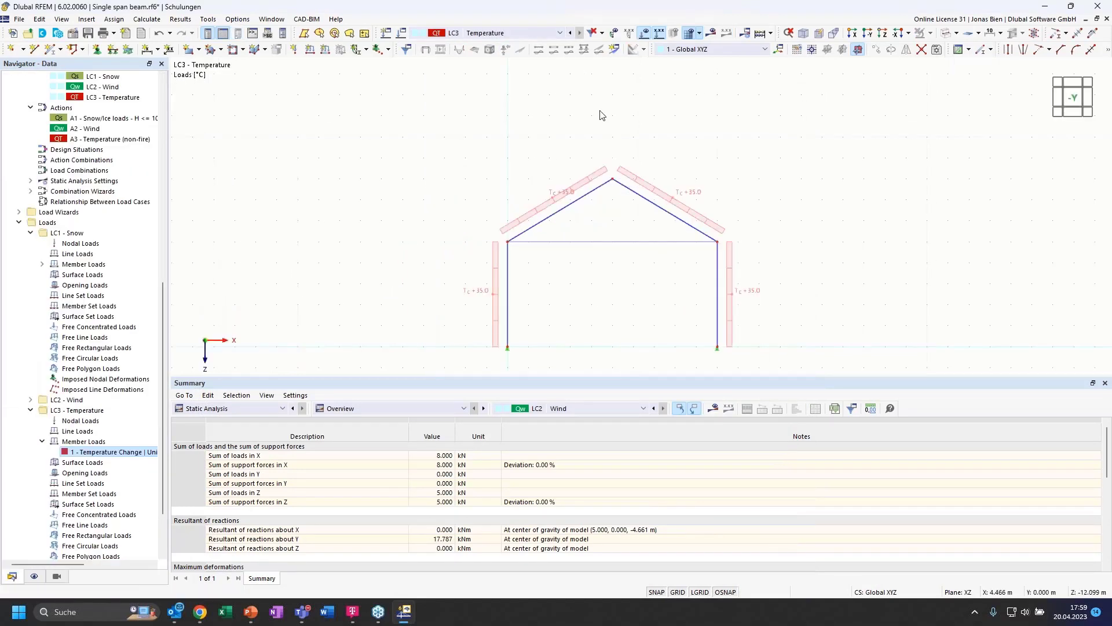
# Step: Calculate LC3 Temperature and display the members' axial forces N, examining the tension tie rod
pyautogui.click(712, 33)
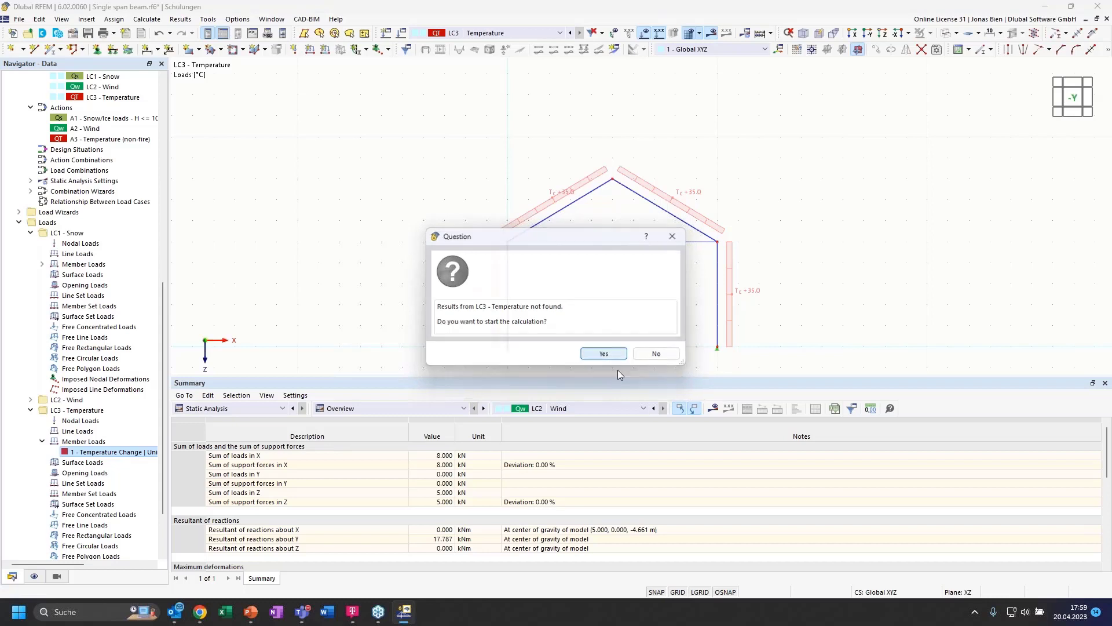
pyautogui.click(604, 353)
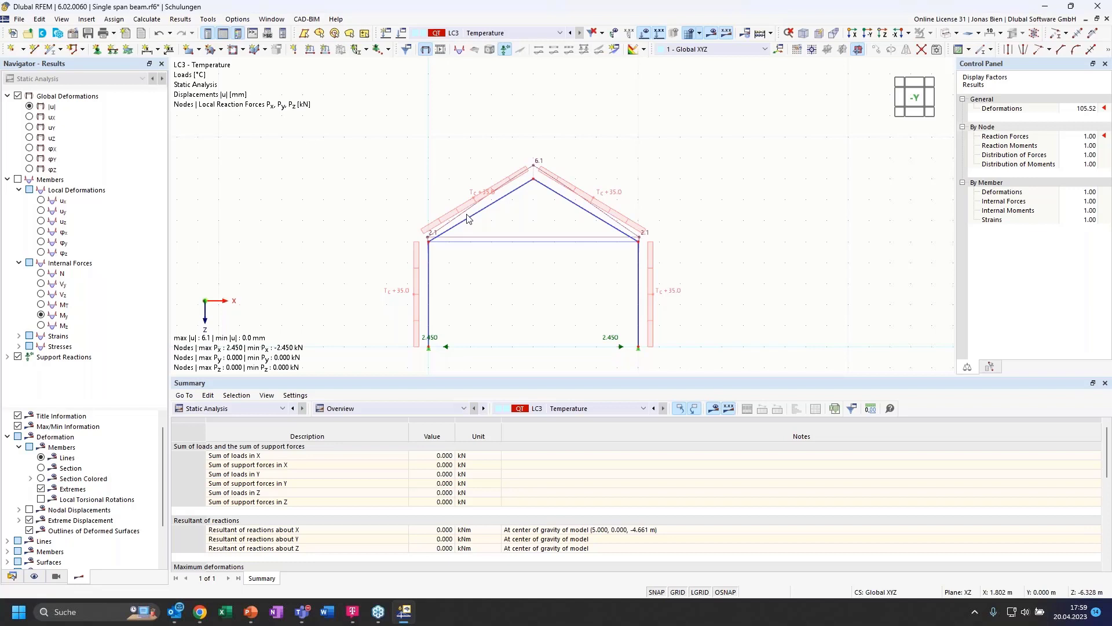
pyautogui.click(41, 274)
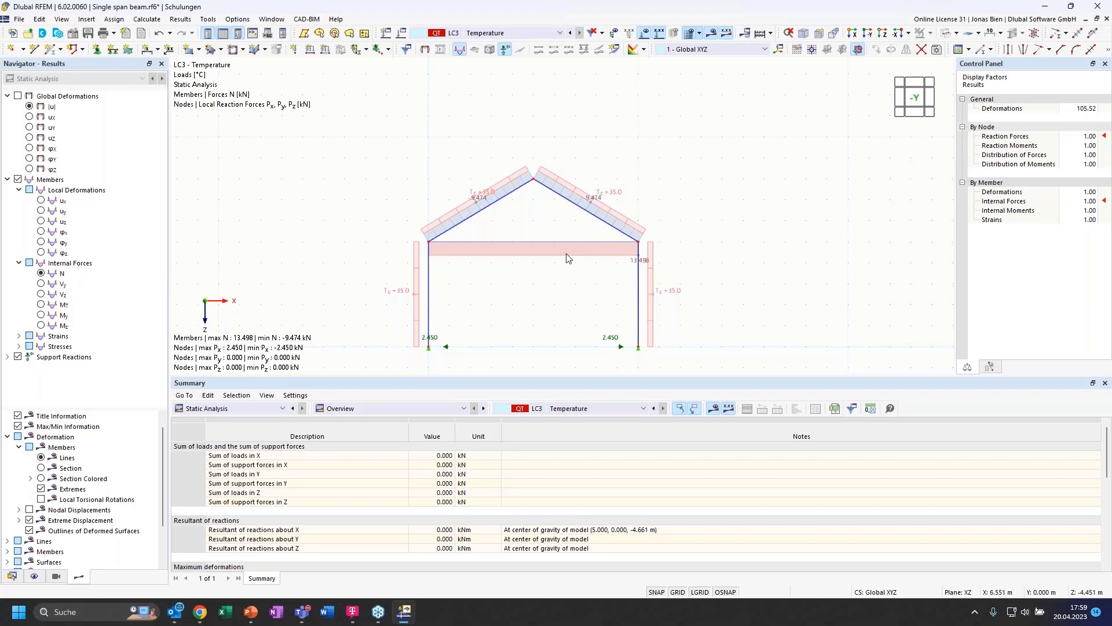
pyautogui.scroll(2, 548, 258)
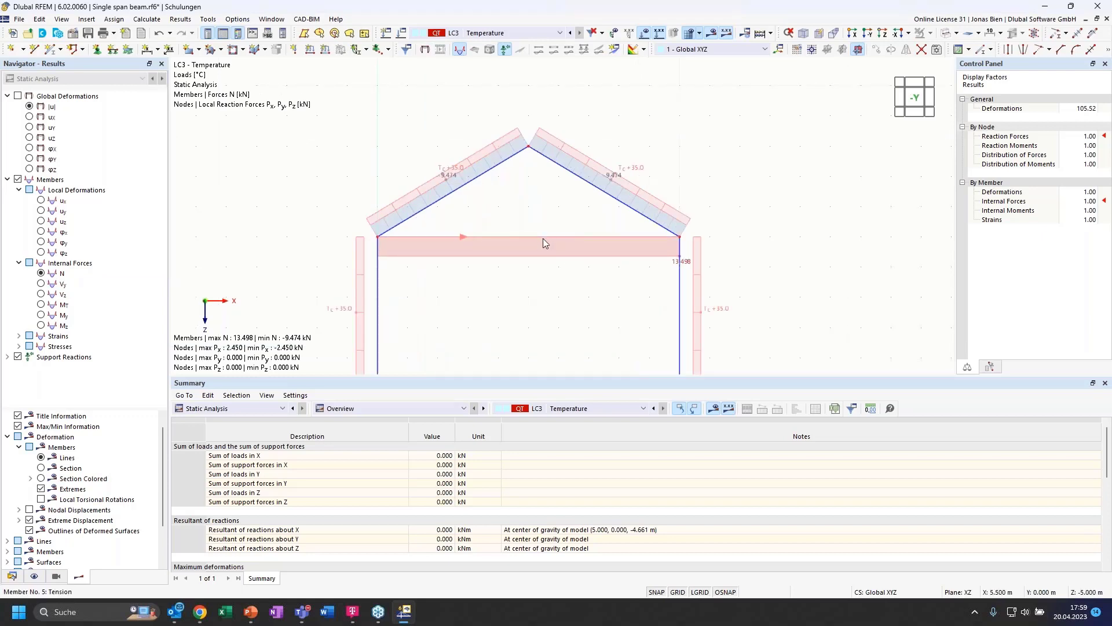
pyautogui.moveTo(541, 239)
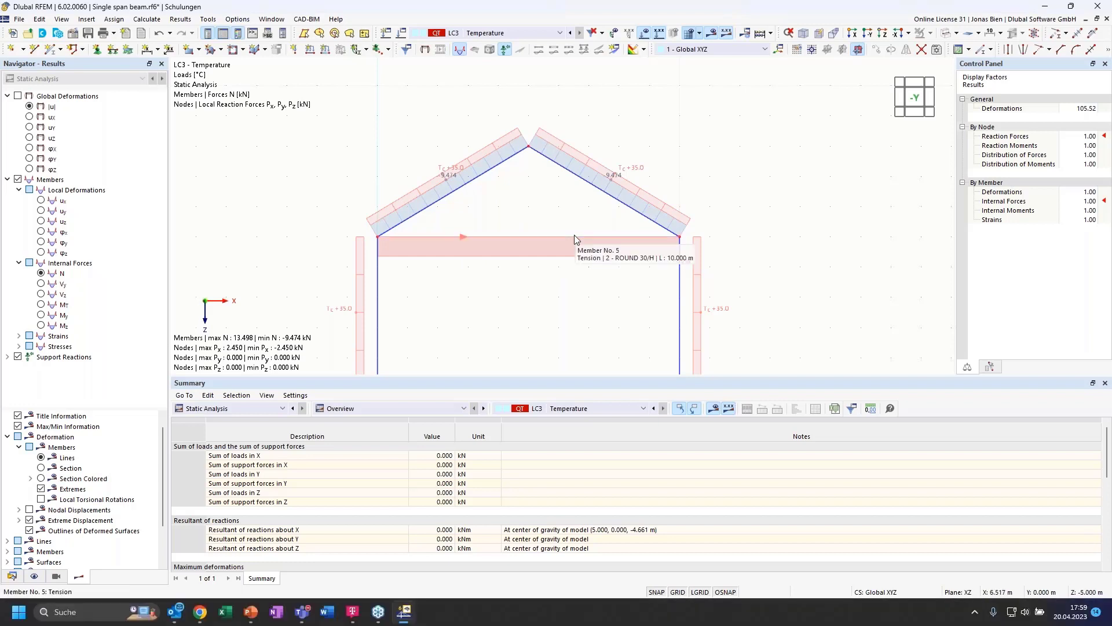
# Step: Compare the axial forces N of the frame and tie rod under LC1 Snow and LC2 Wind
pyautogui.click(539, 35)
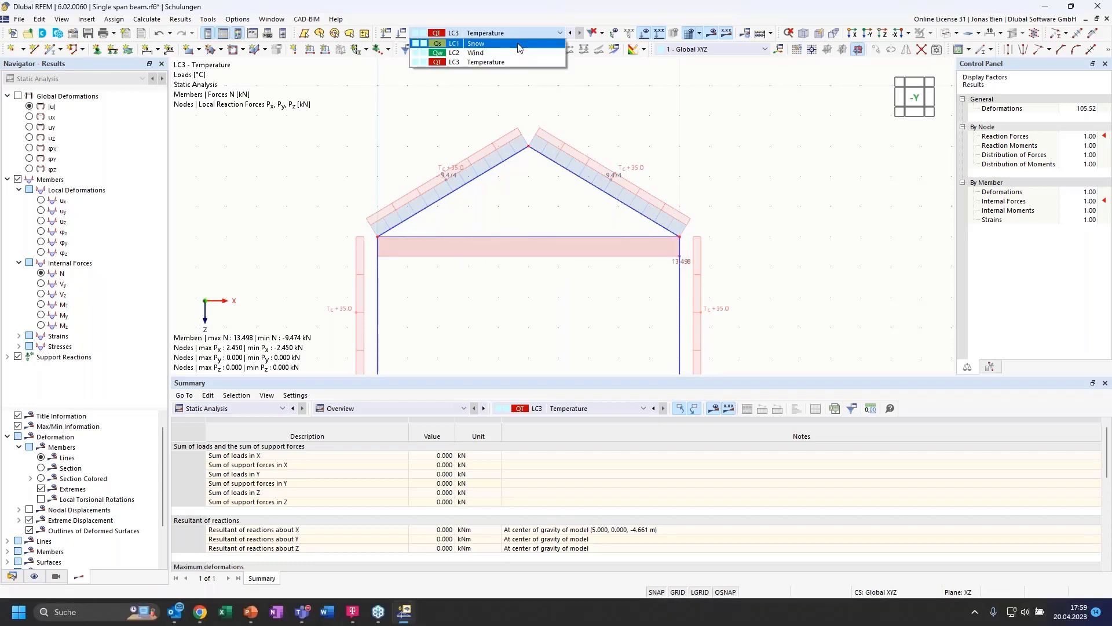
pyautogui.click(561, 103)
pyautogui.scroll(-1, 600, 90)
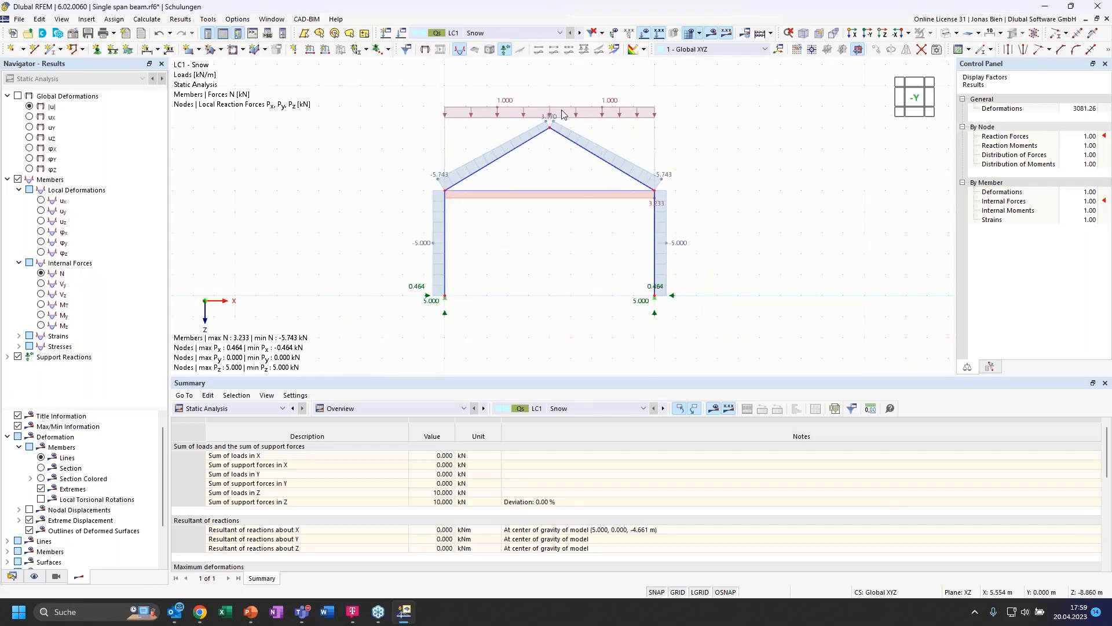
pyautogui.scroll(1, 562, 115)
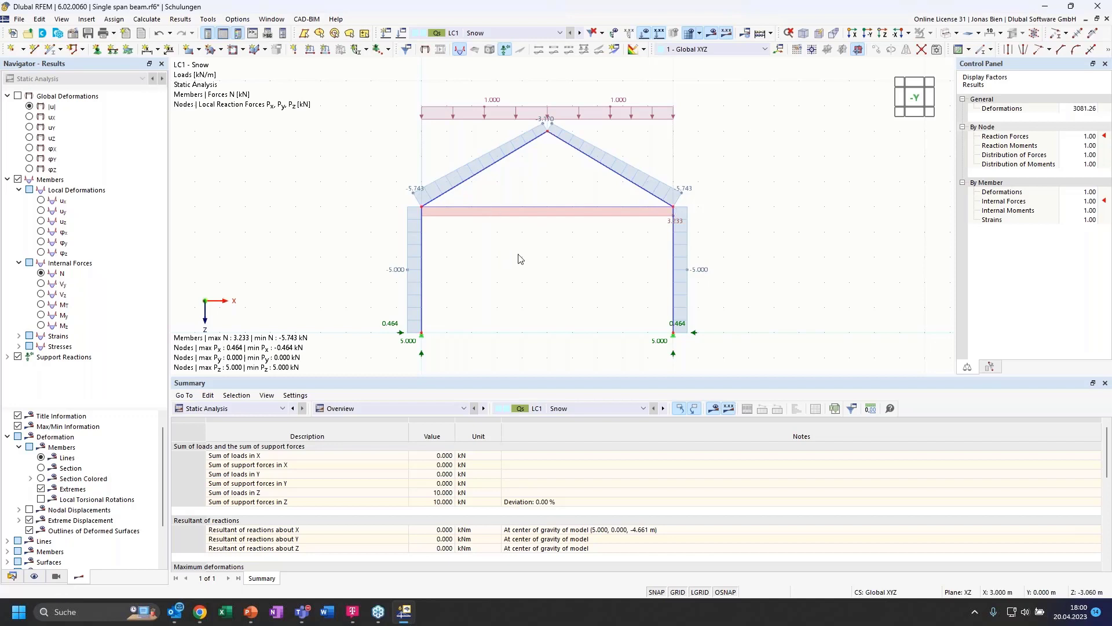
pyautogui.click(508, 34)
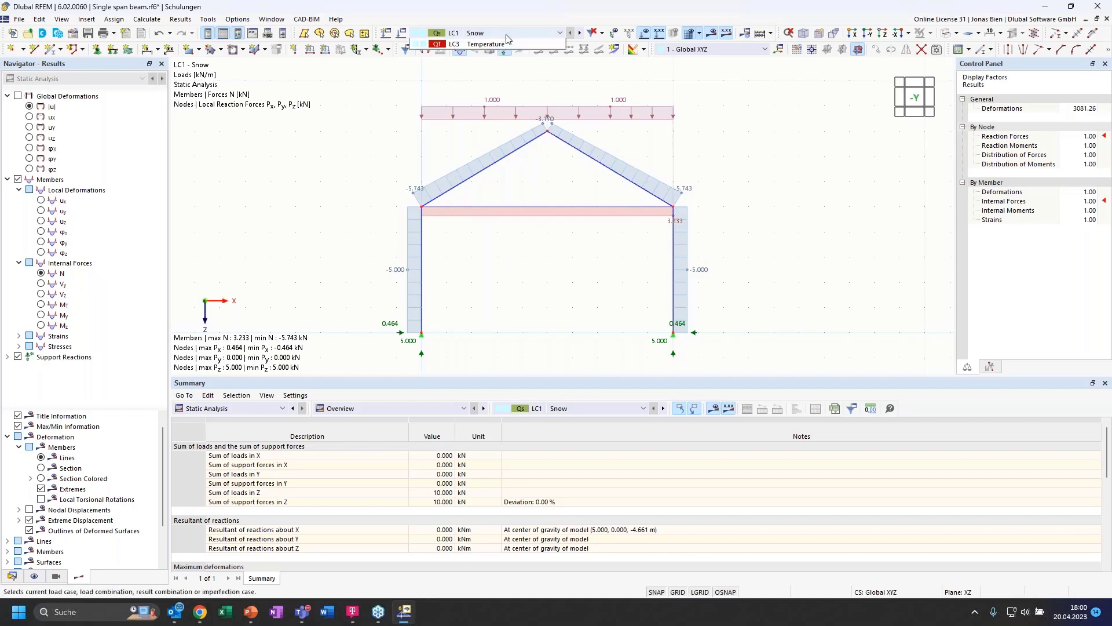
pyautogui.click(510, 53)
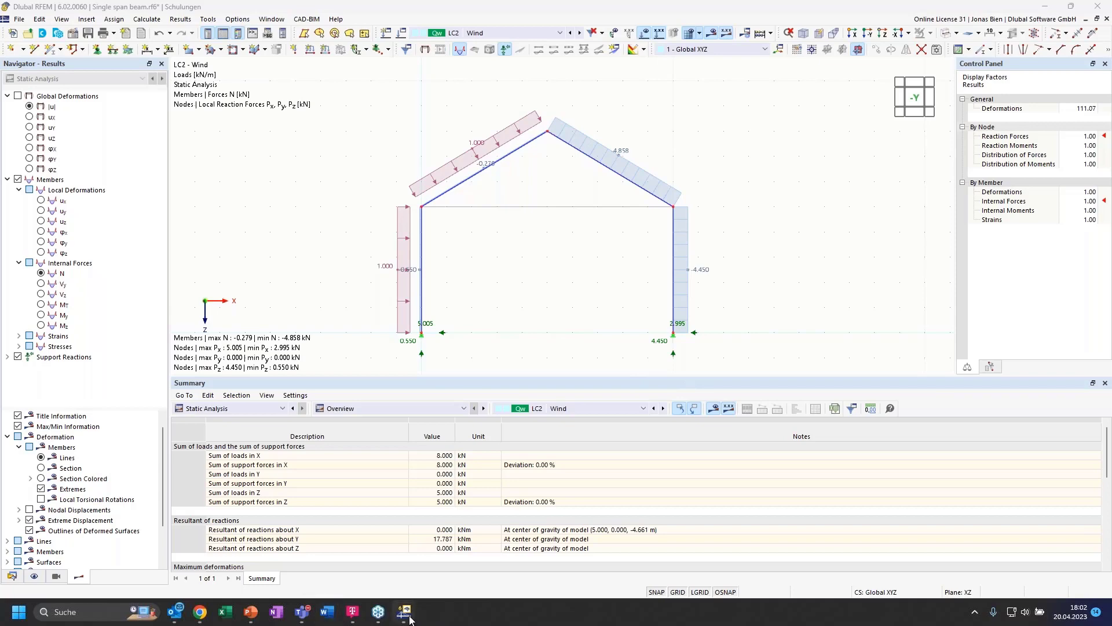
# Step: Switch to the PowerPoint presentation and advance it to the Coffee Break slide
pyautogui.moveTo(408, 616)
pyautogui.moveTo(250, 611)
pyautogui.click(299, 551)
pyautogui.press('Right')
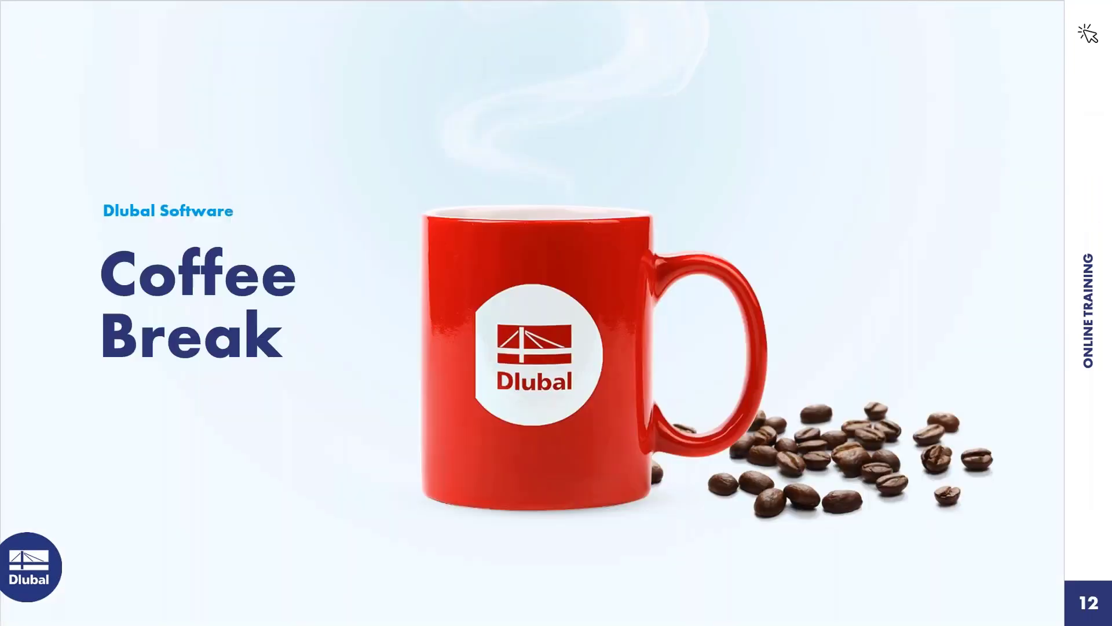
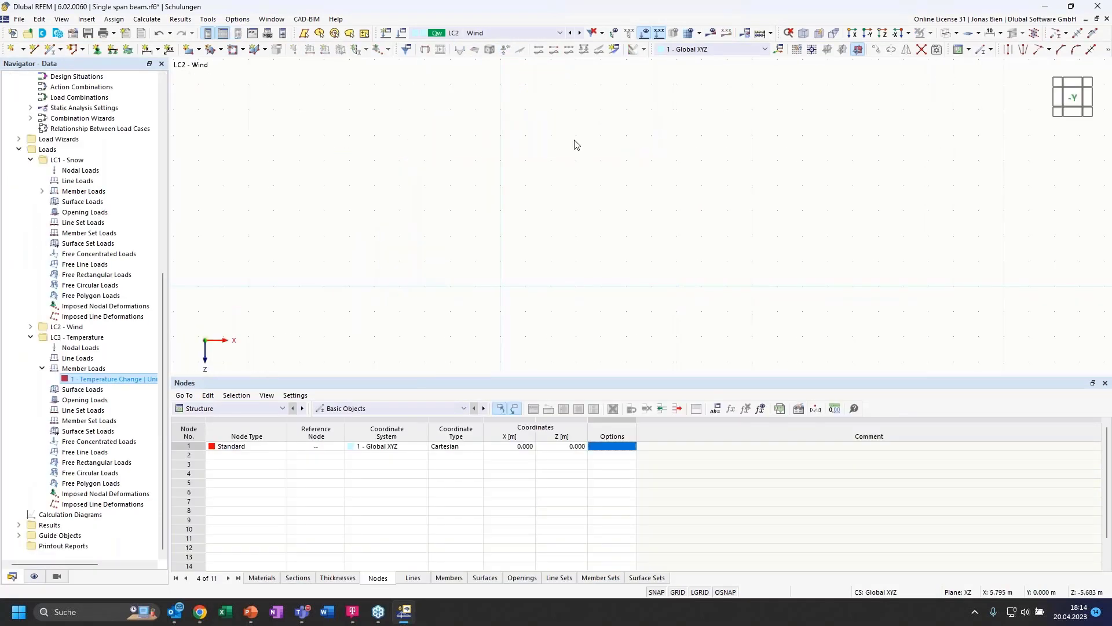
# Step: Delete the temperature change member load from LC3 Temperature
pyautogui.rightClick(123, 380)
pyautogui.click(175, 444)
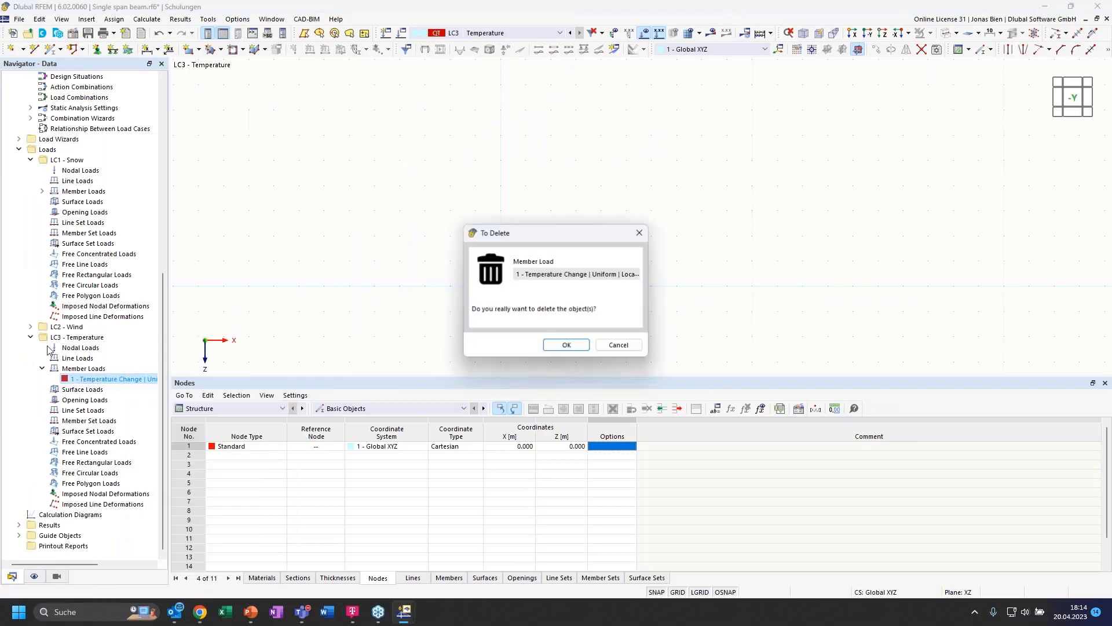
pyautogui.press('Return')
# Step: Delete the load cases LC2 Wind and LC3 Temperature together, keeping LC1 Snow
pyautogui.click(30, 348)
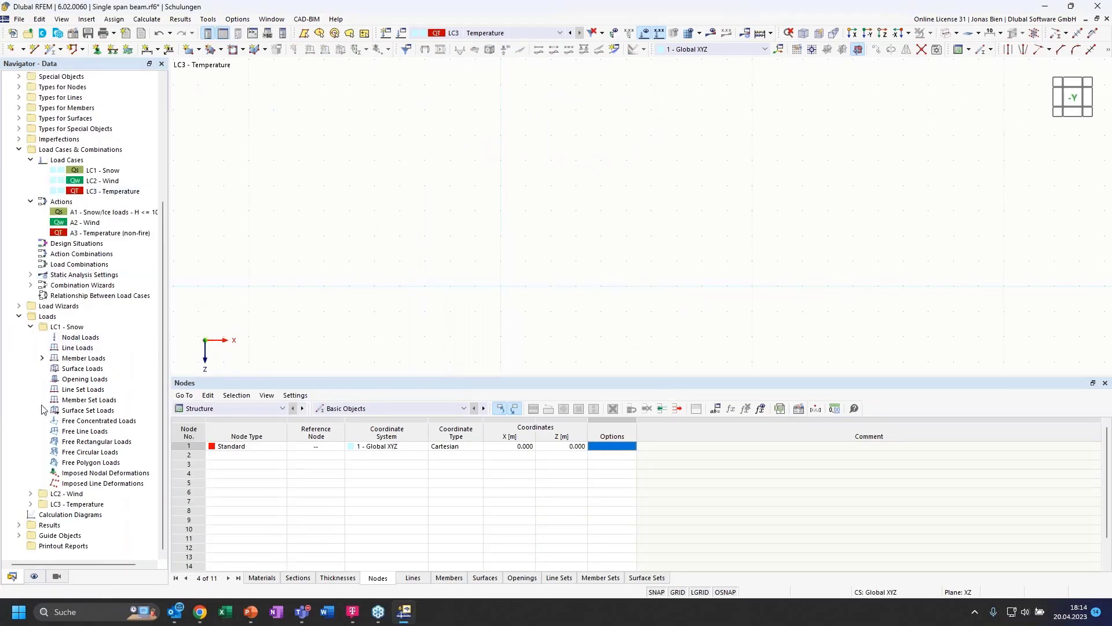
pyautogui.click(80, 495)
pyautogui.click(81, 504)
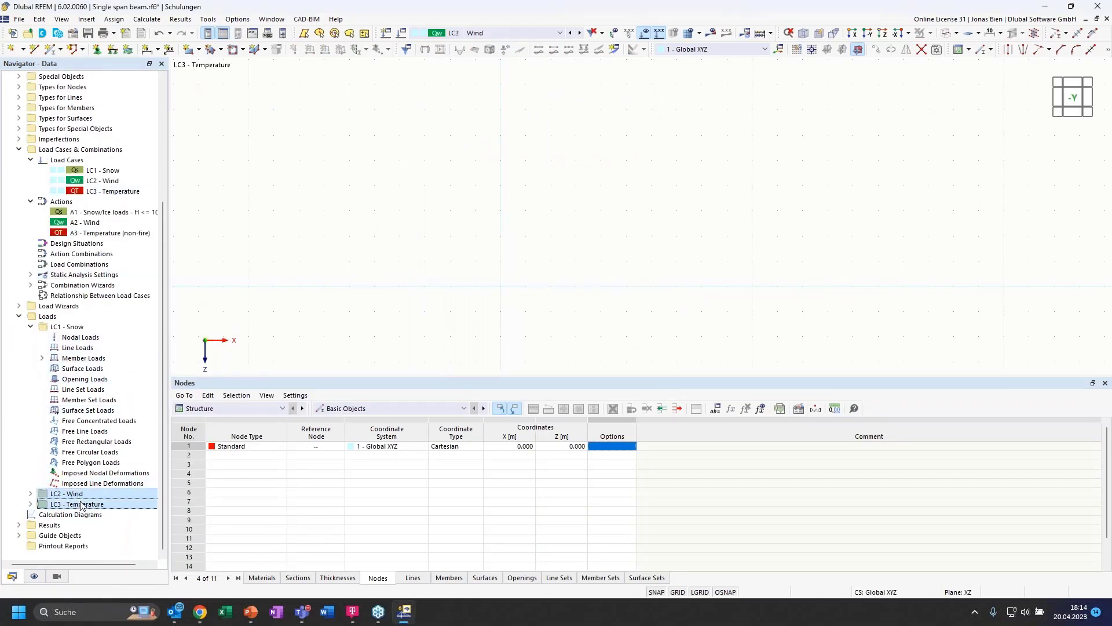
pyautogui.rightClick(82, 504)
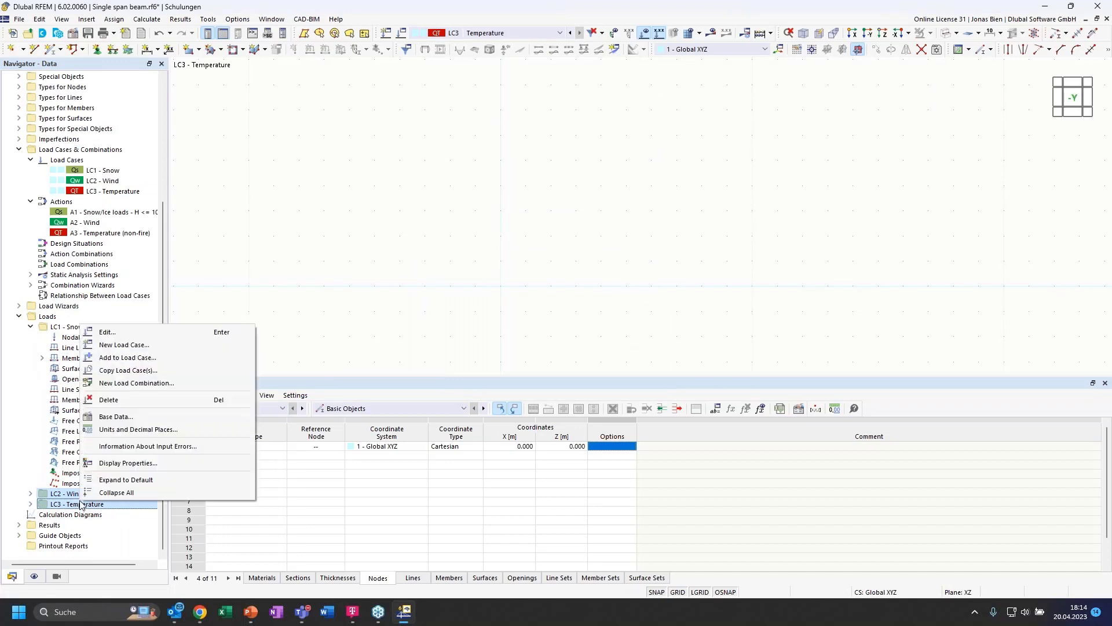
pyautogui.click(108, 400)
pyautogui.click(569, 345)
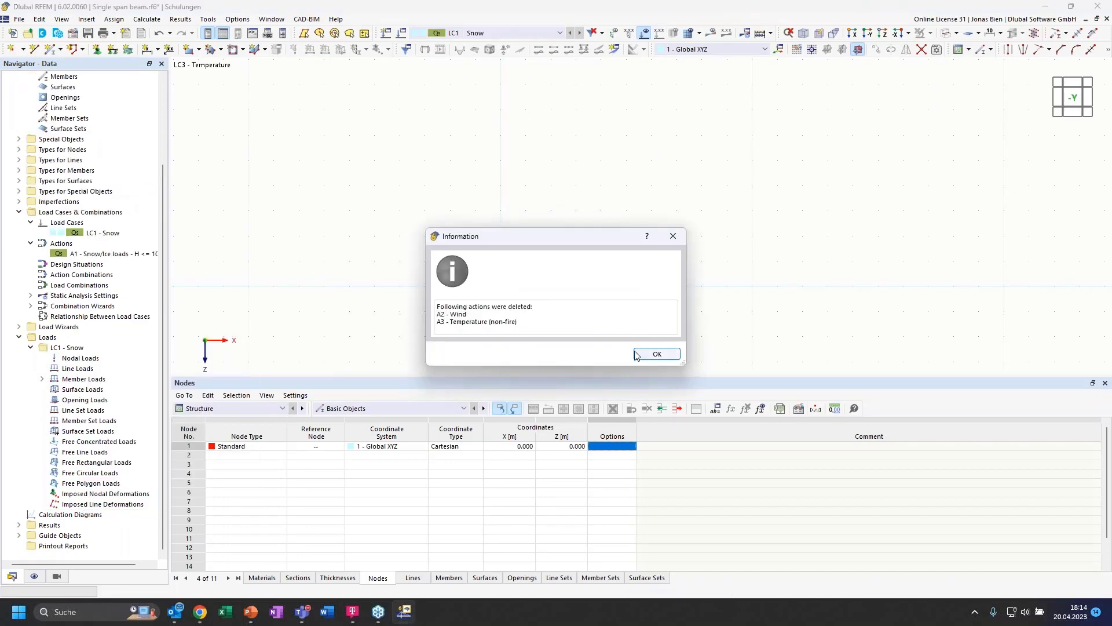
# Step: Acknowledge the information about the deleted wind and temperature actions
pyautogui.click(657, 353)
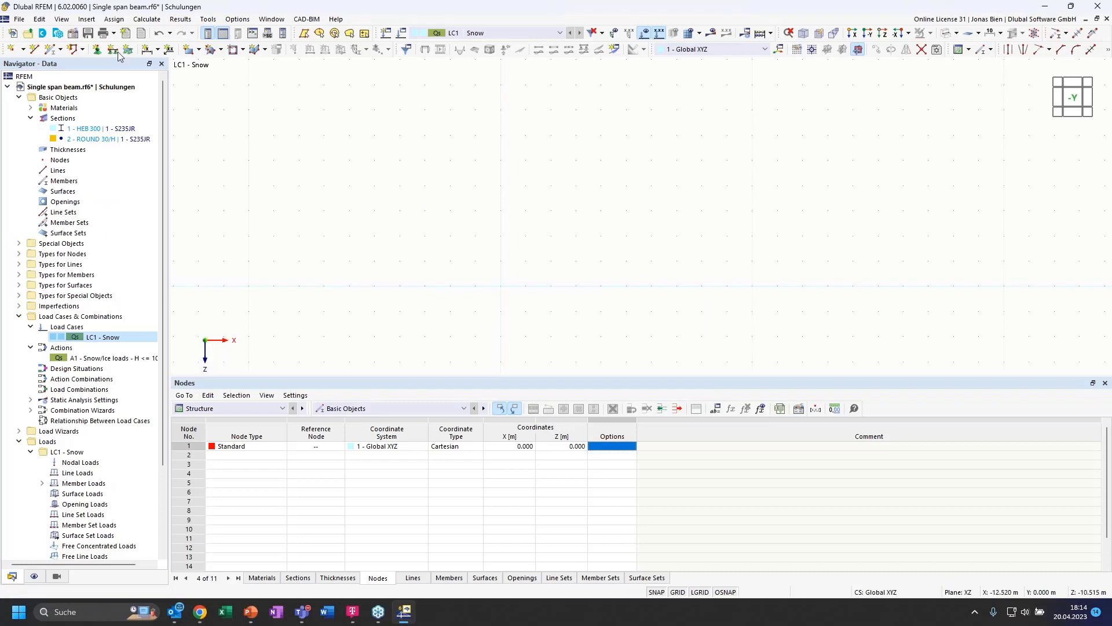
pyautogui.click(61, 49)
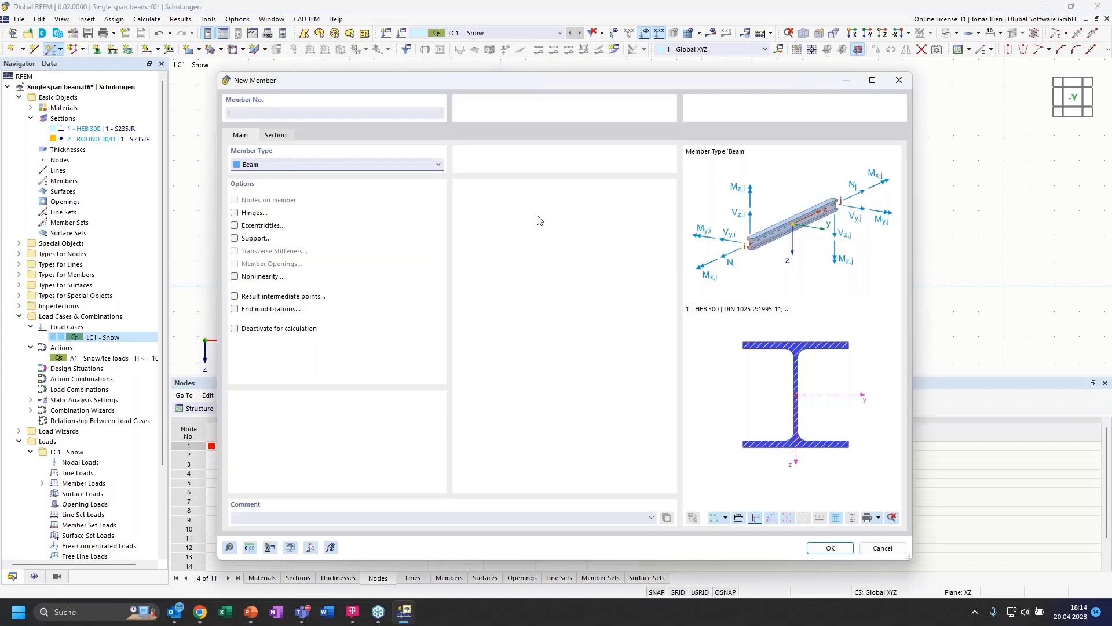
pyautogui.click(274, 135)
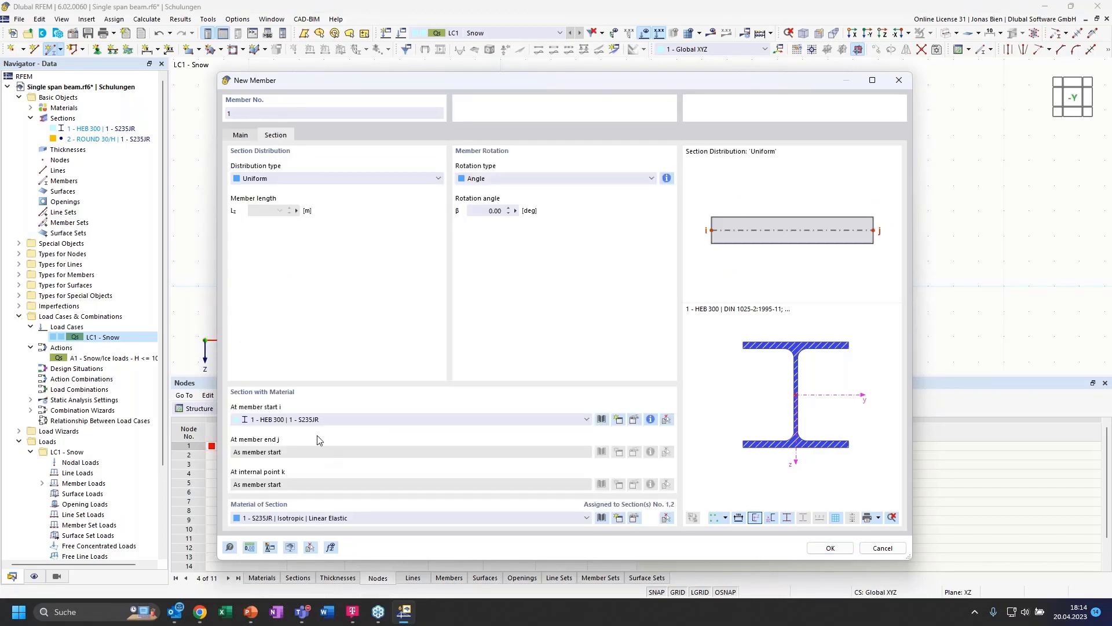
pyautogui.click(830, 548)
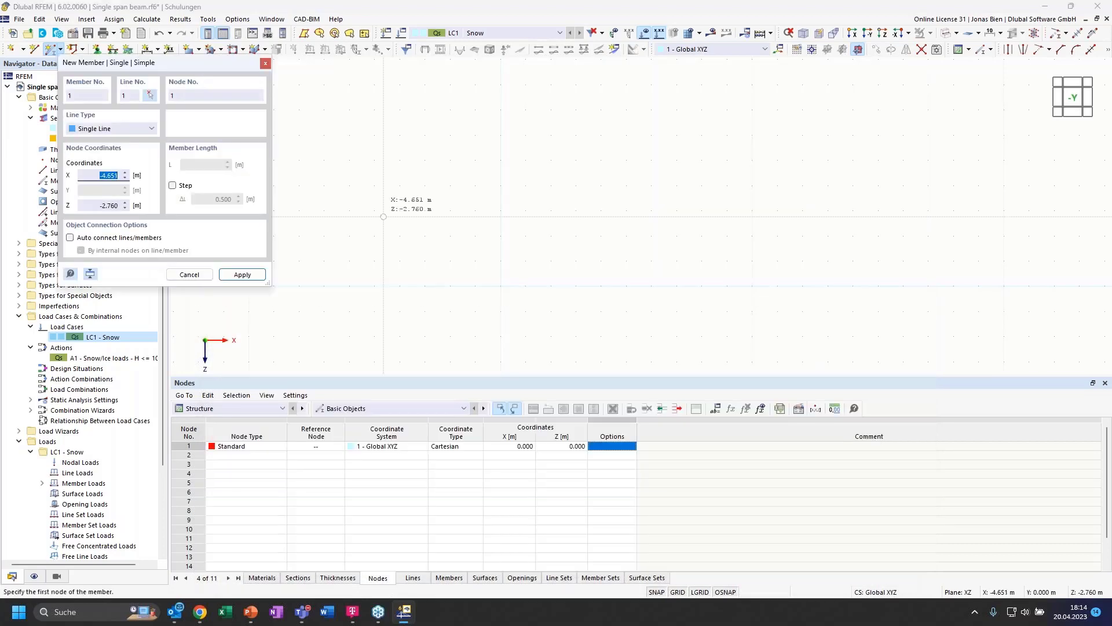
pyautogui.press('Escape')
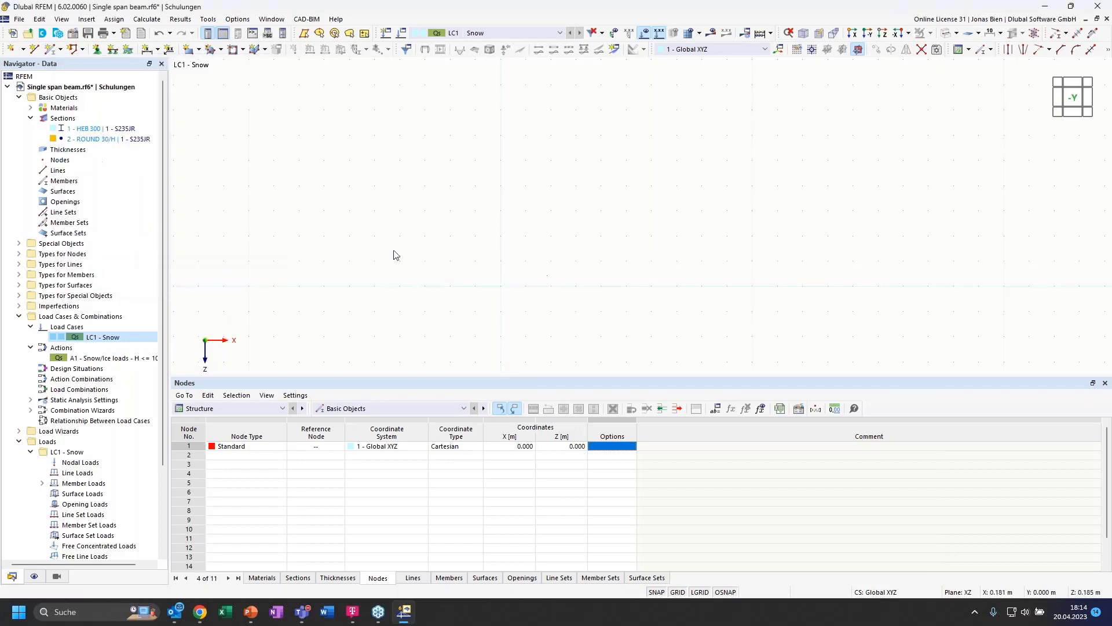
# Step: Create a general single HEB 300 beam member from the global origin, 3 m long at a 150° angle in the work plane
pyautogui.click(62, 50)
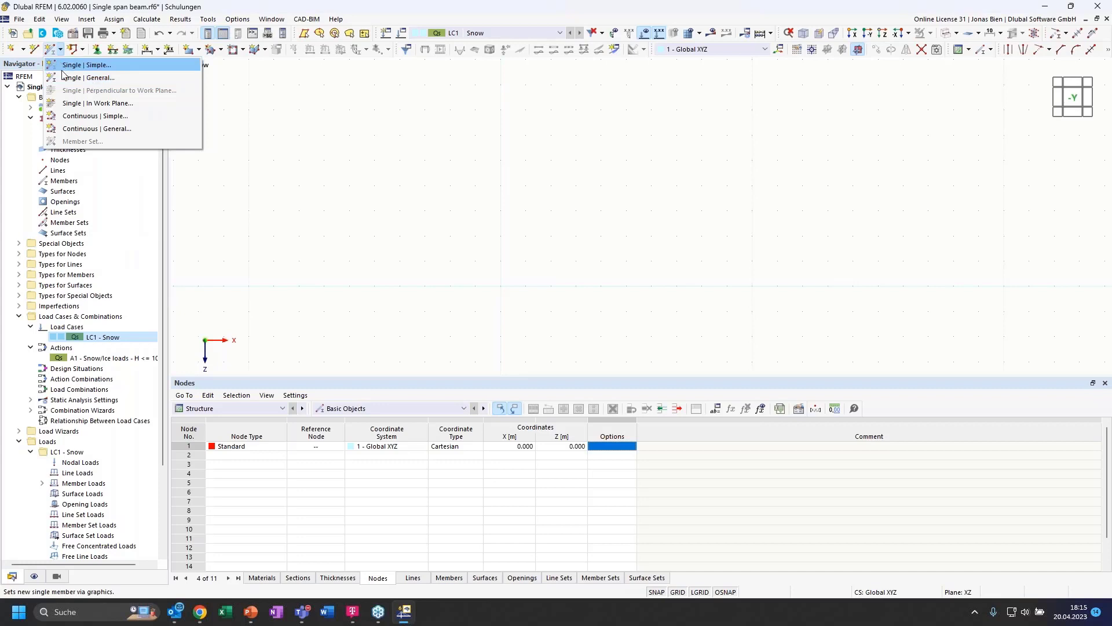
pyautogui.click(88, 79)
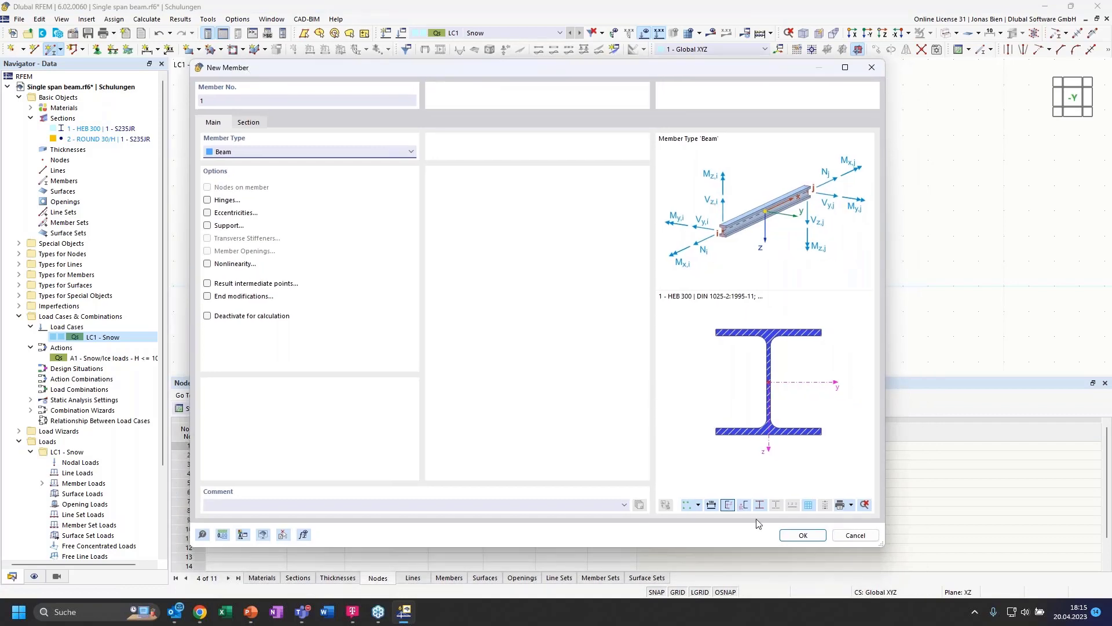
pyautogui.click(786, 537)
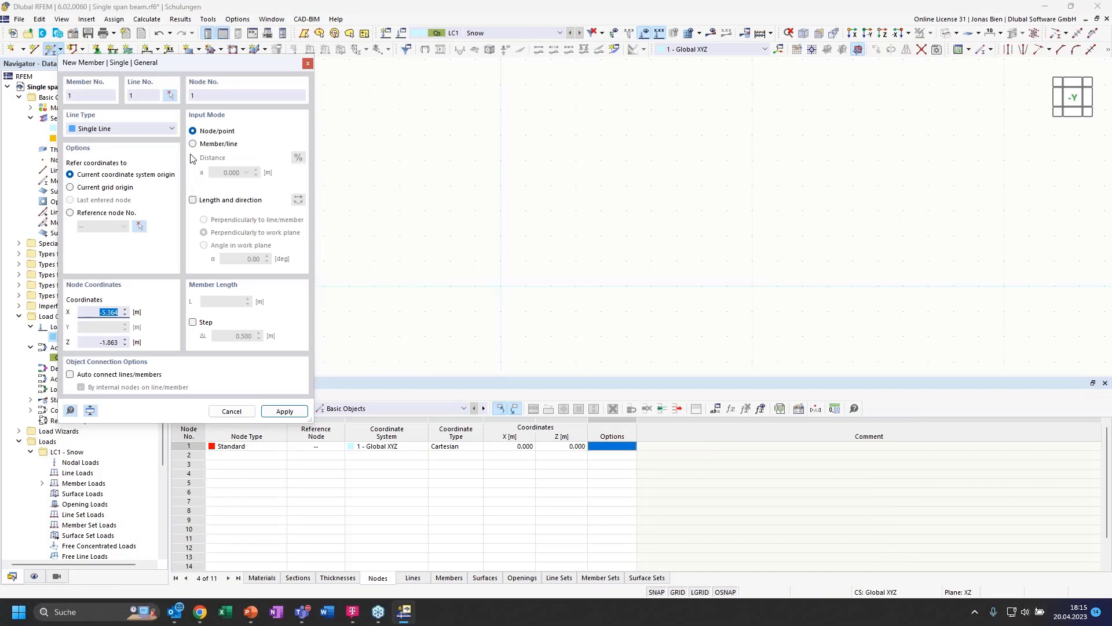
pyautogui.click(193, 200)
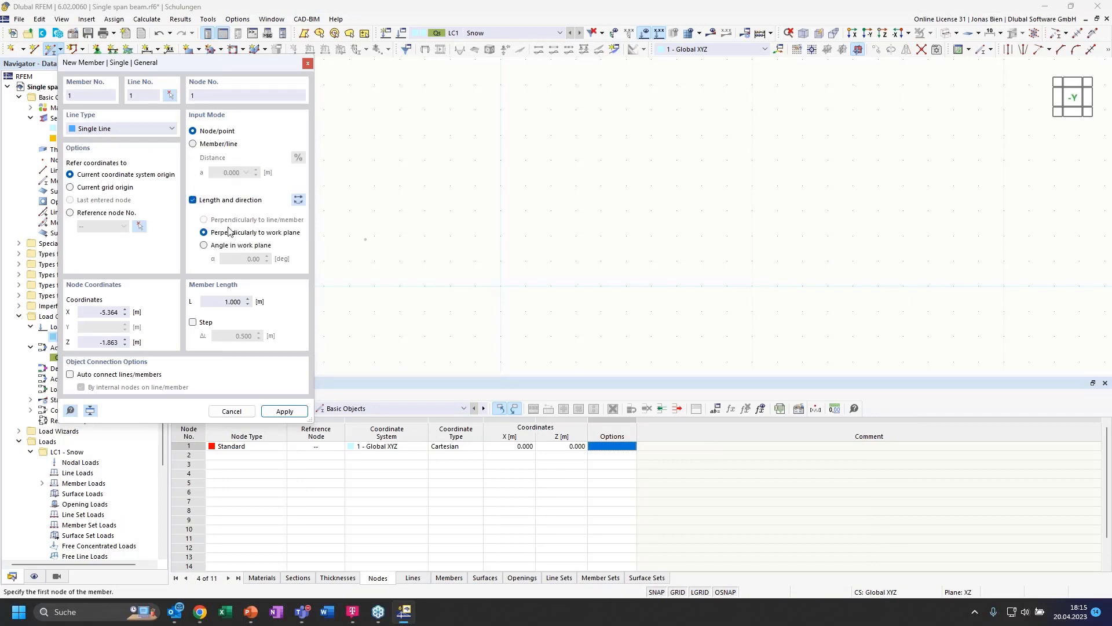
pyautogui.moveTo(222, 301); pyautogui.dragTo(229, 300)
pyautogui.click(204, 246)
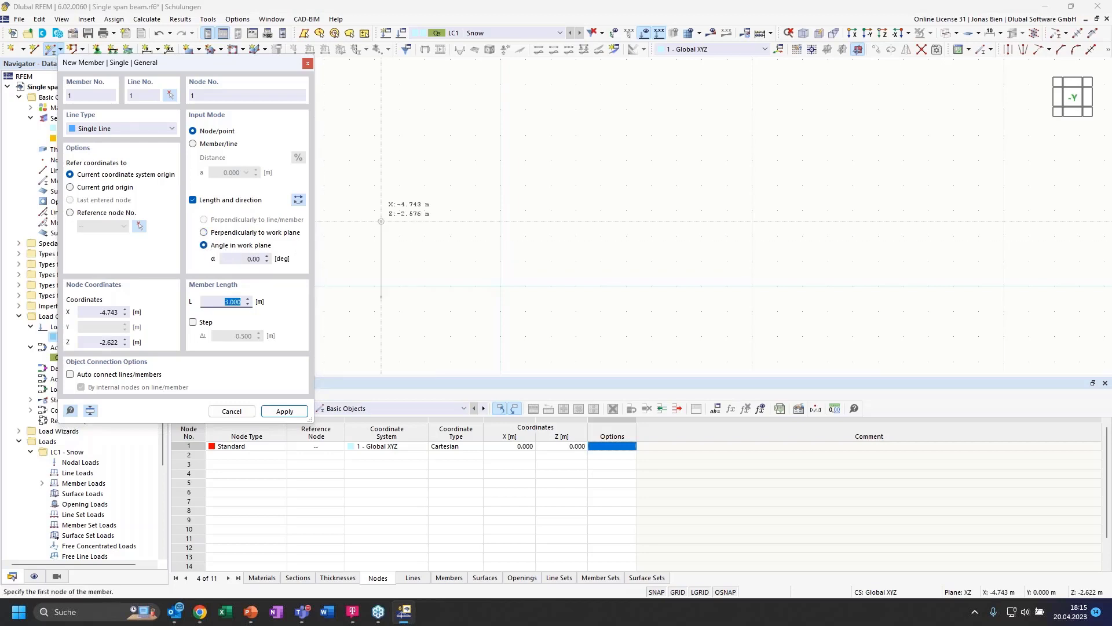
pyautogui.click(250, 259)
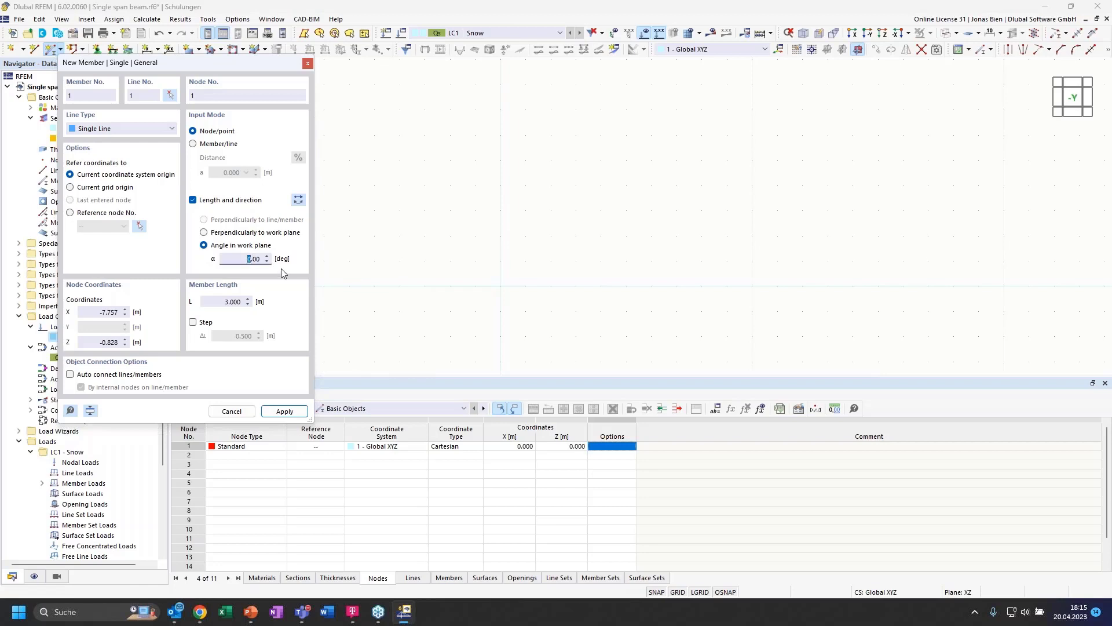
pyautogui.write('150')
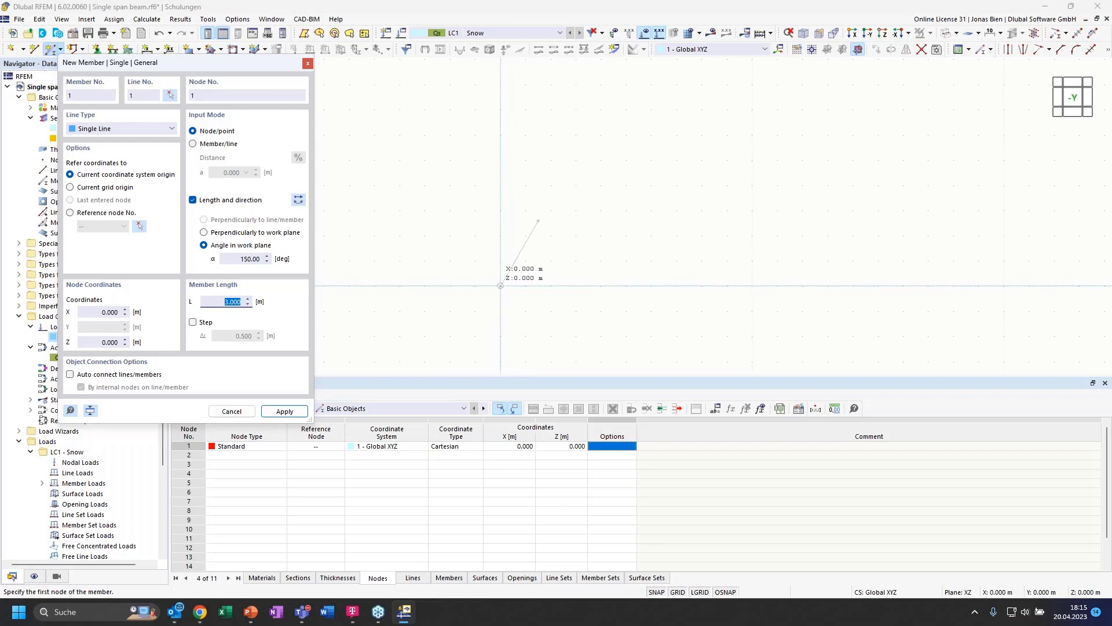
pyautogui.click(500, 286)
pyautogui.press('Escape')
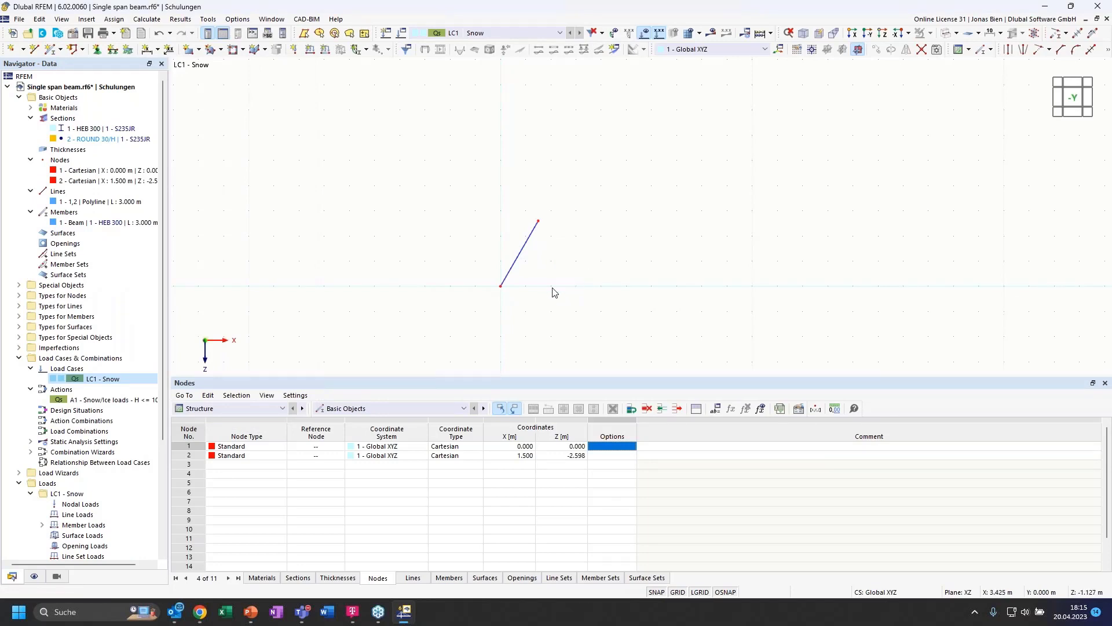
# Step: Mirror a copy of the inclined member about the YZ plane through its upper end node
pyautogui.moveTo(585, 307); pyautogui.dragTo(479, 228)
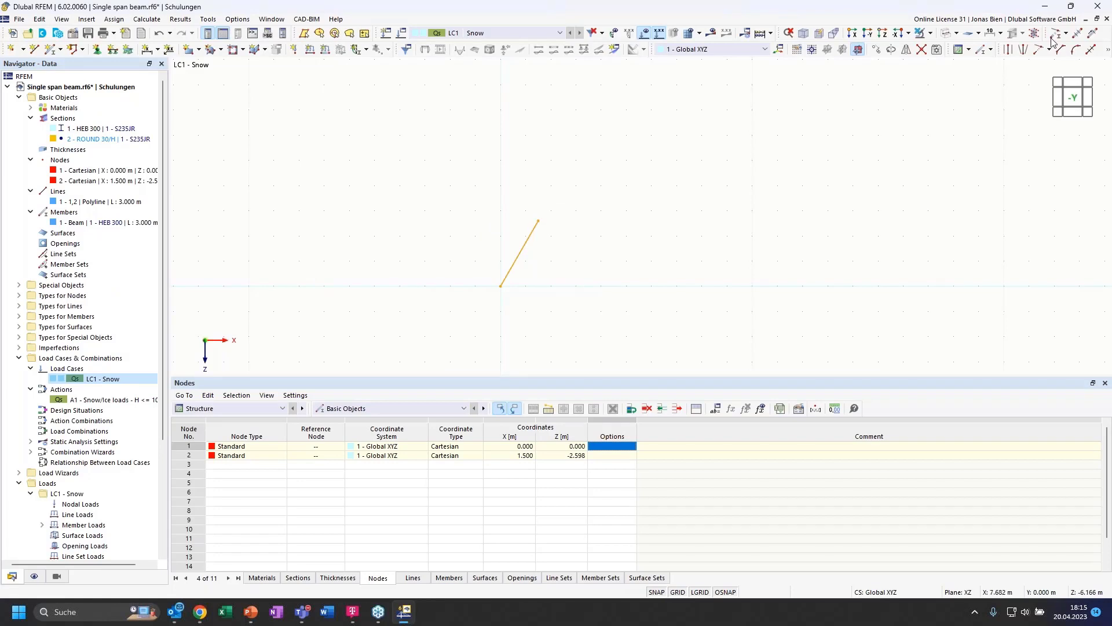
pyautogui.click(906, 50)
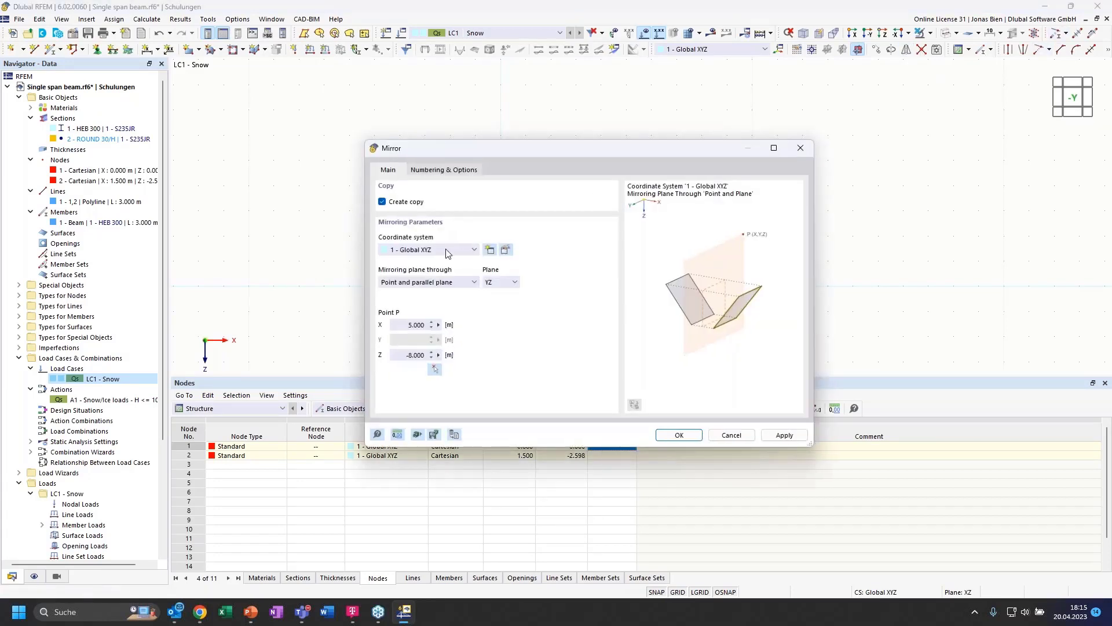
pyautogui.moveTo(456, 148); pyautogui.dragTo(679, 114)
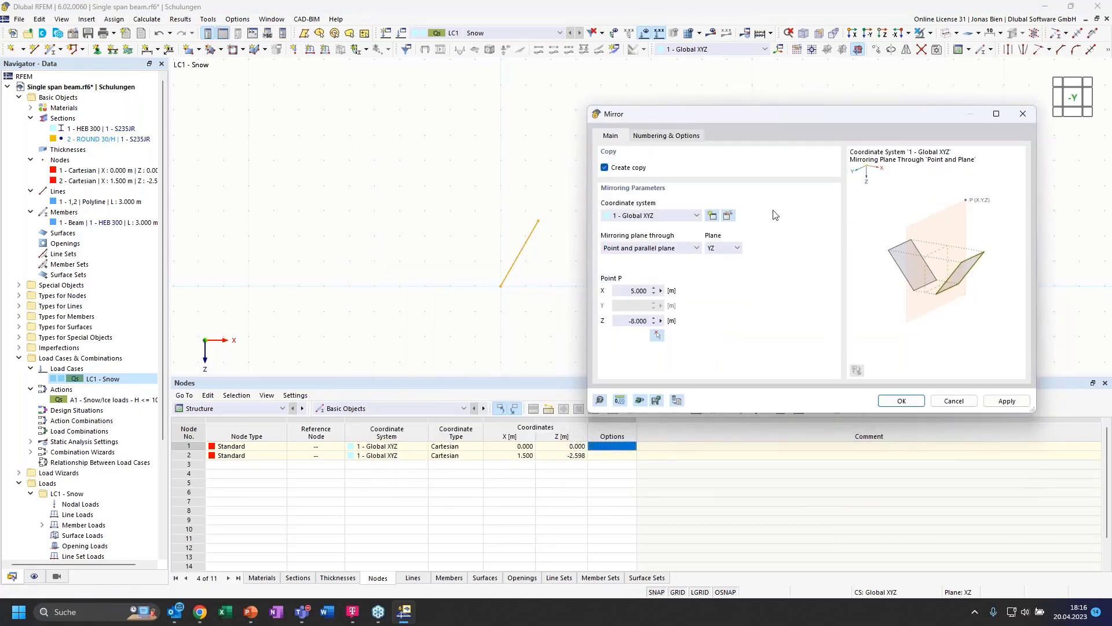
pyautogui.click(657, 334)
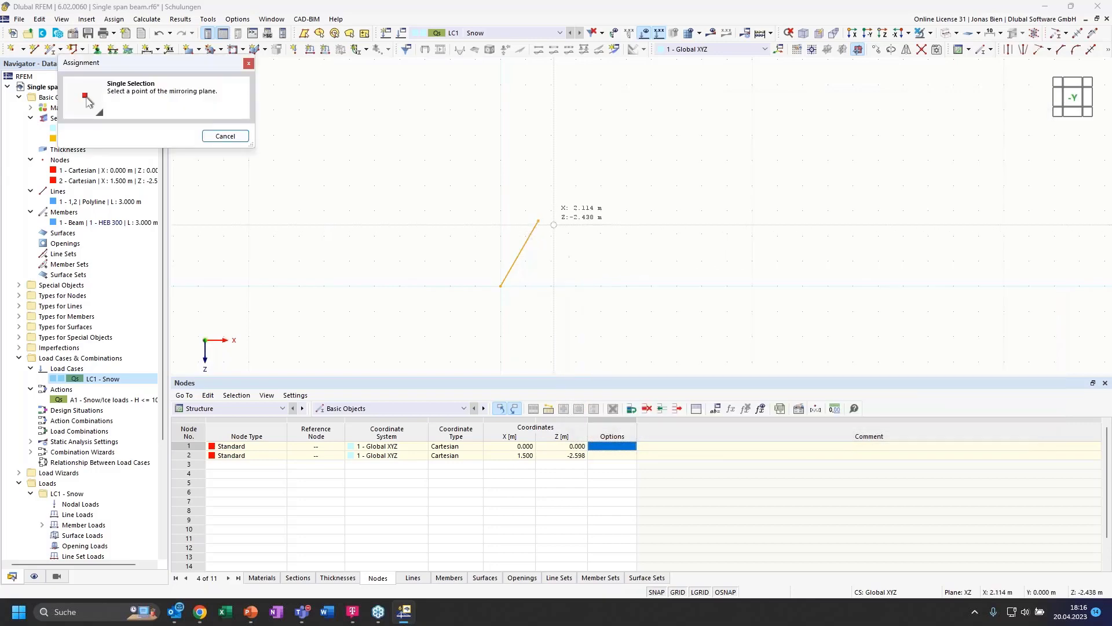
pyautogui.click(538, 221)
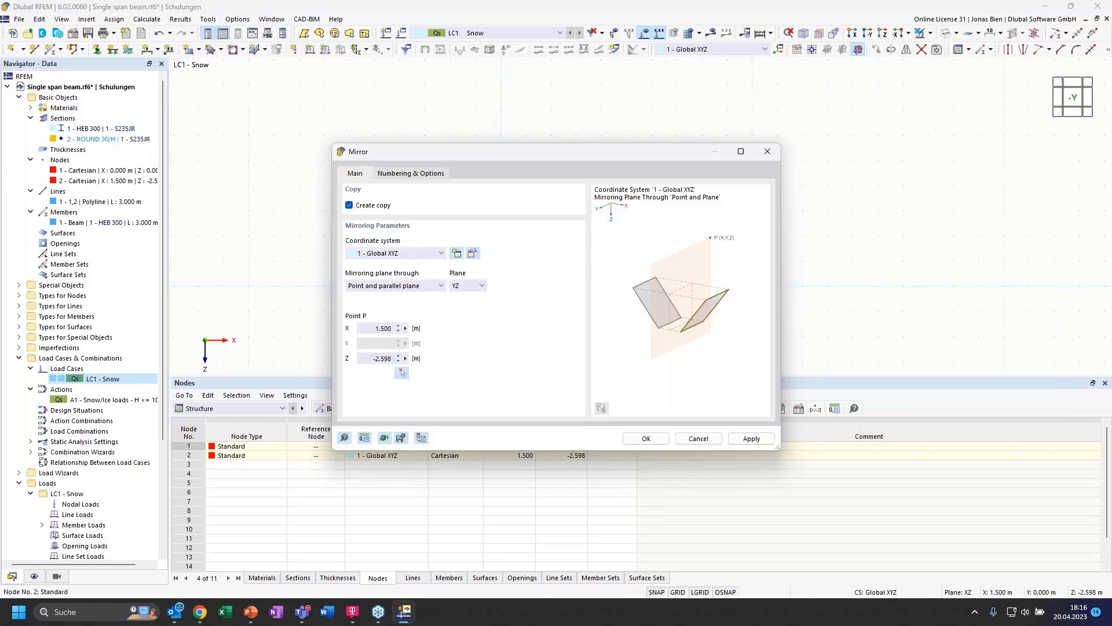
pyautogui.click(660, 437)
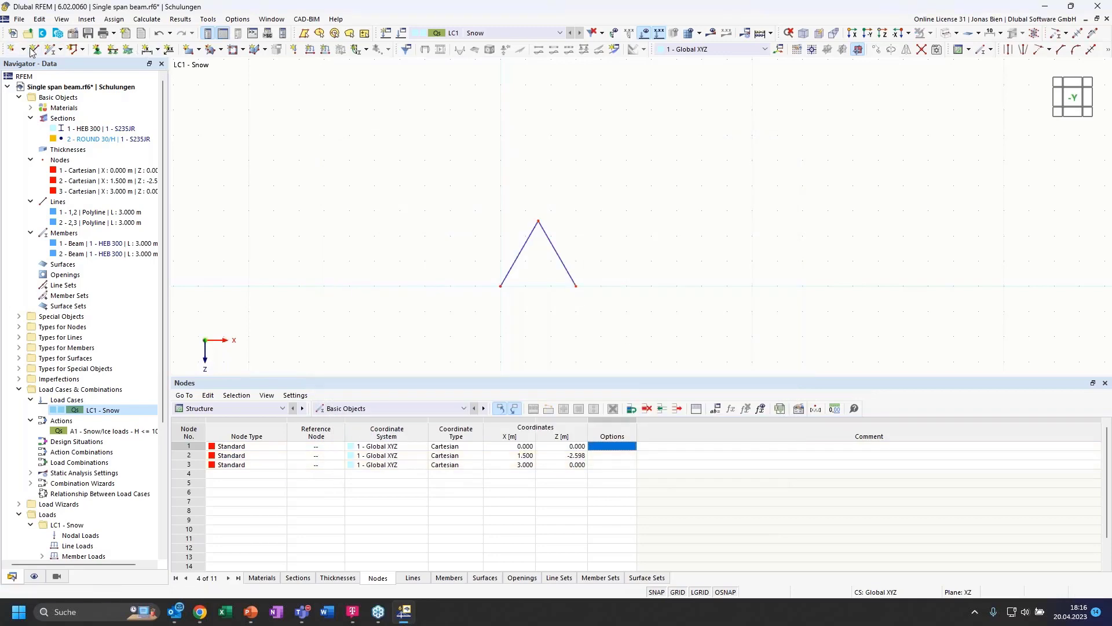
# Step: Add a horizontal HEB 300 beam member between the two lower nodes to close the triangle
pyautogui.click(51, 49)
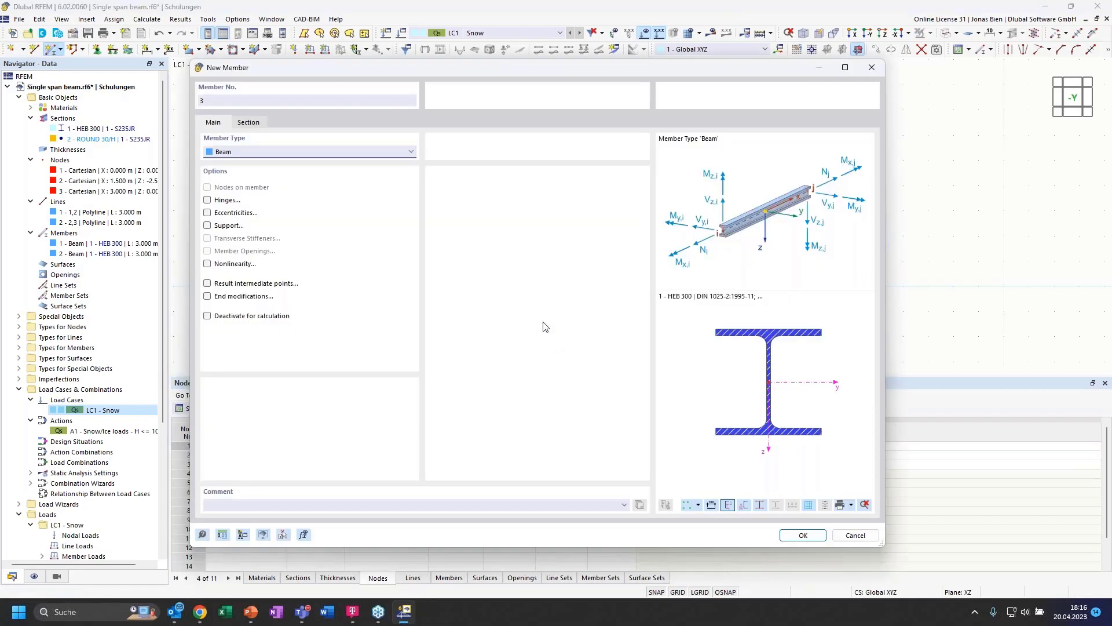
pyautogui.click(800, 534)
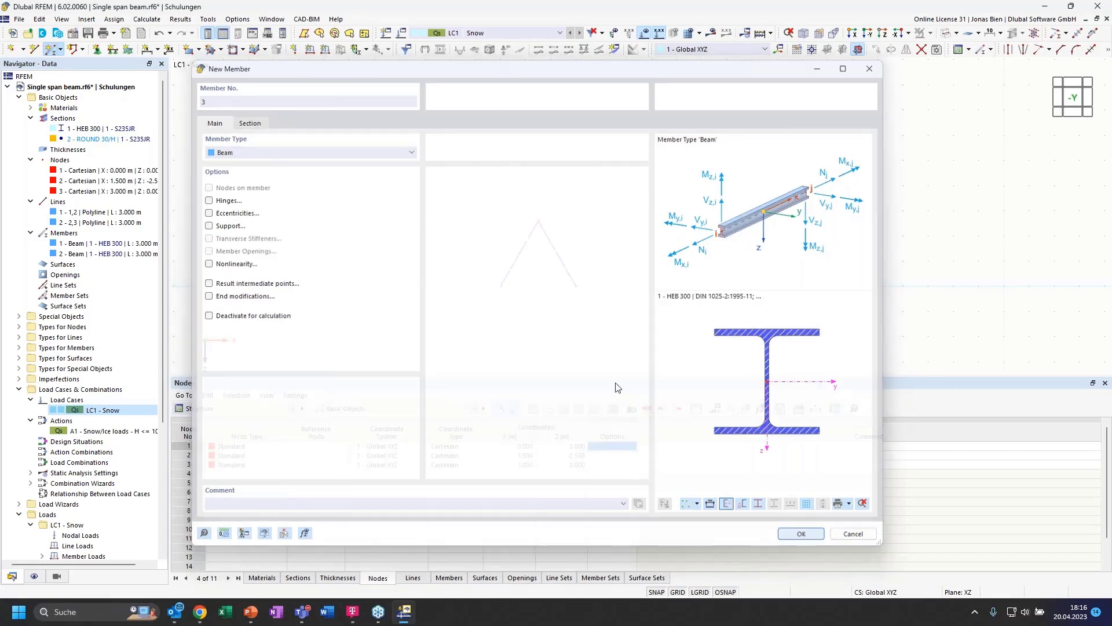
pyautogui.click(501, 286)
pyautogui.click(576, 286)
pyautogui.press('Escape')
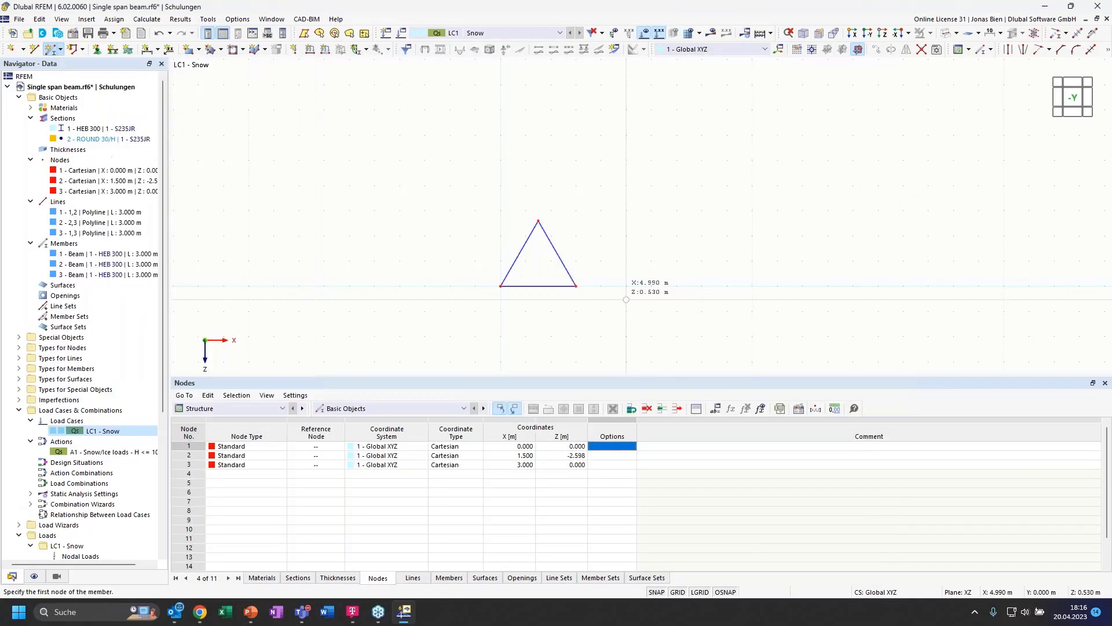
# Step: Copy the whole triangle 3 m along X so the copy starts at the original's second lower node
pyautogui.moveTo(634, 323); pyautogui.dragTo(476, 193)
pyautogui.scroll(1, 529, 256)
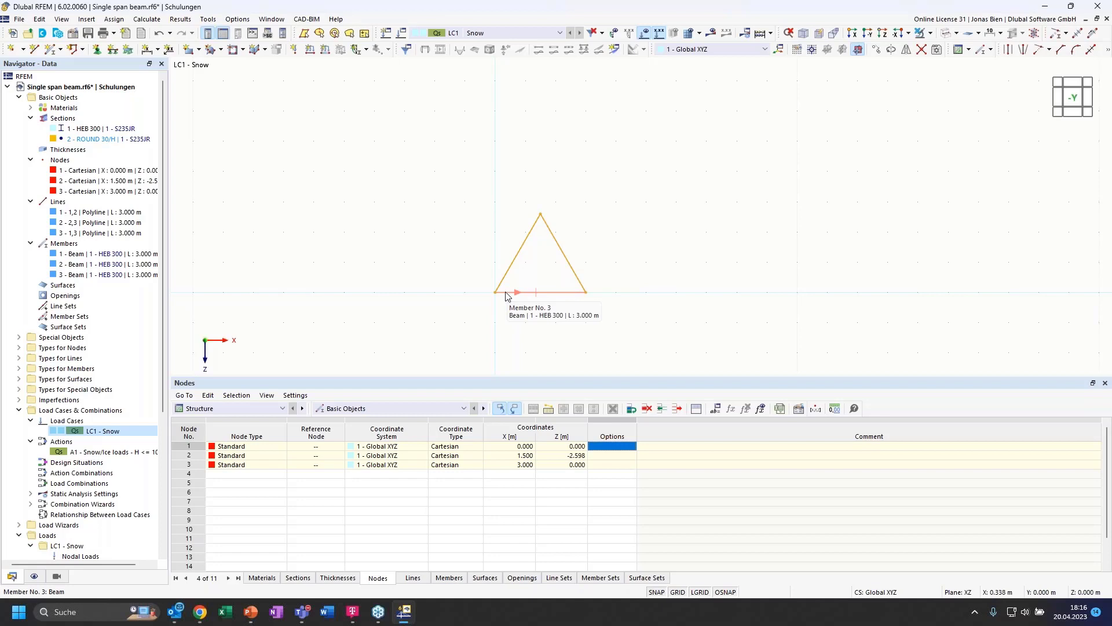
pyautogui.keyDown('ctrl'); pyautogui.moveTo(505, 297); pyautogui.dragTo(588, 295); pyautogui.keyUp('ctrl')
pyautogui.click(731, 335)
# Step: Copy both triangles 6 m along X to continue the row, and delete the surplus fourth triangle at the end
pyautogui.moveTo(736, 328); pyautogui.dragTo(604, 199)
pyautogui.moveTo(750, 314); pyautogui.dragTo(446, 168)
pyautogui.keyDown('ctrl'); pyautogui.moveTo(536, 291); pyautogui.dragTo(677, 297); pyautogui.keyUp('ctrl')
pyautogui.moveTo(948, 326); pyautogui.dragTo(775, 183)
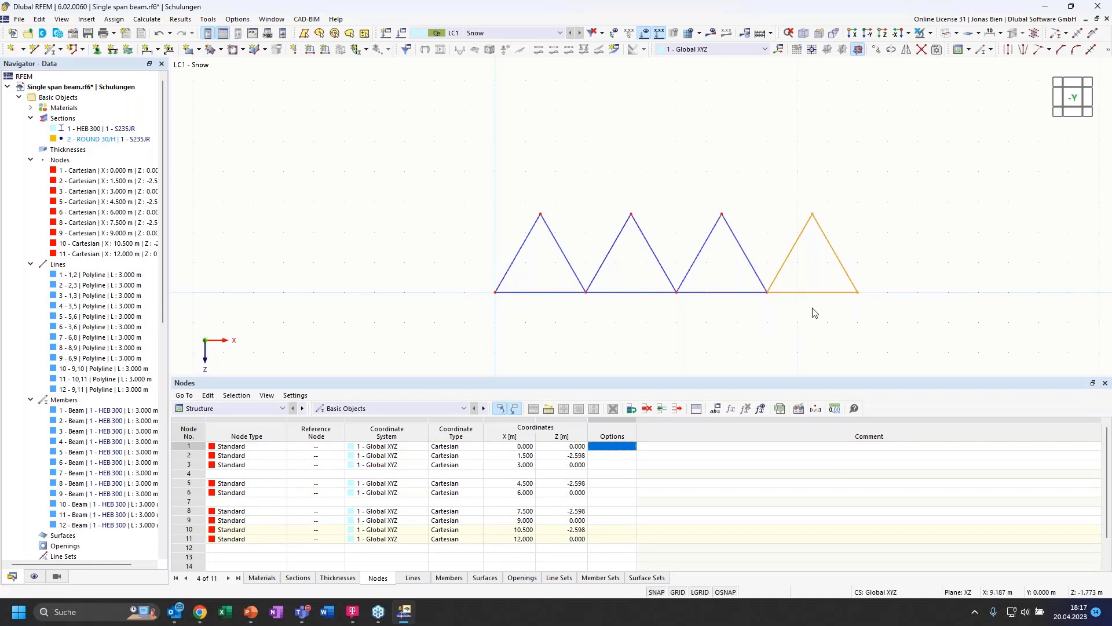
pyautogui.press('Delete')
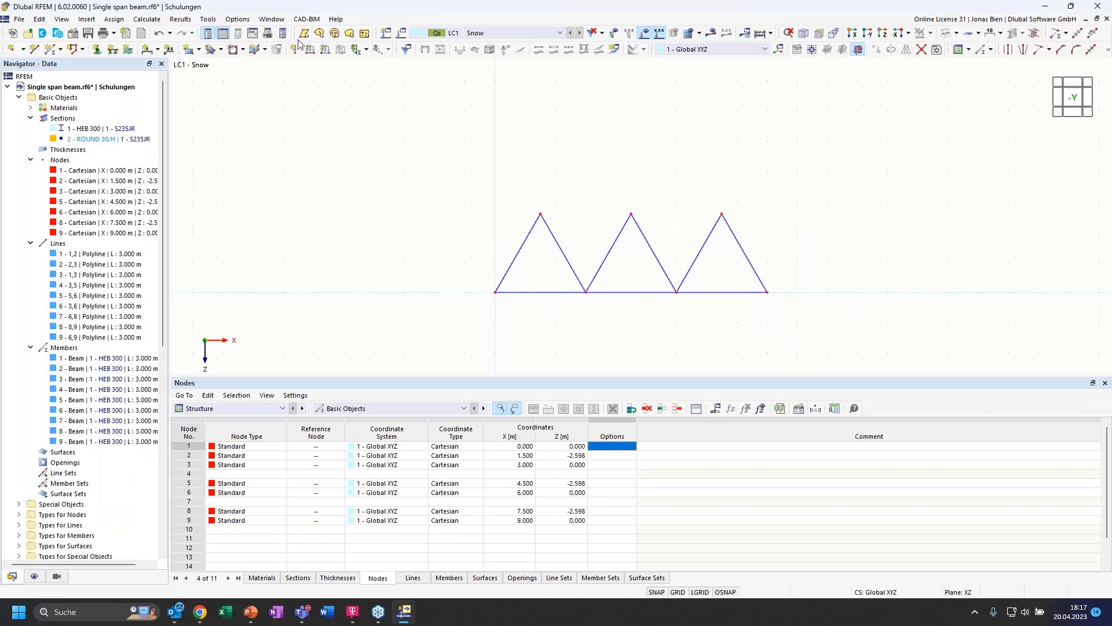
# Step: Connect the three apex nodes with two horizontal HEB 300 beam members to form the top chord
pyautogui.click(53, 48)
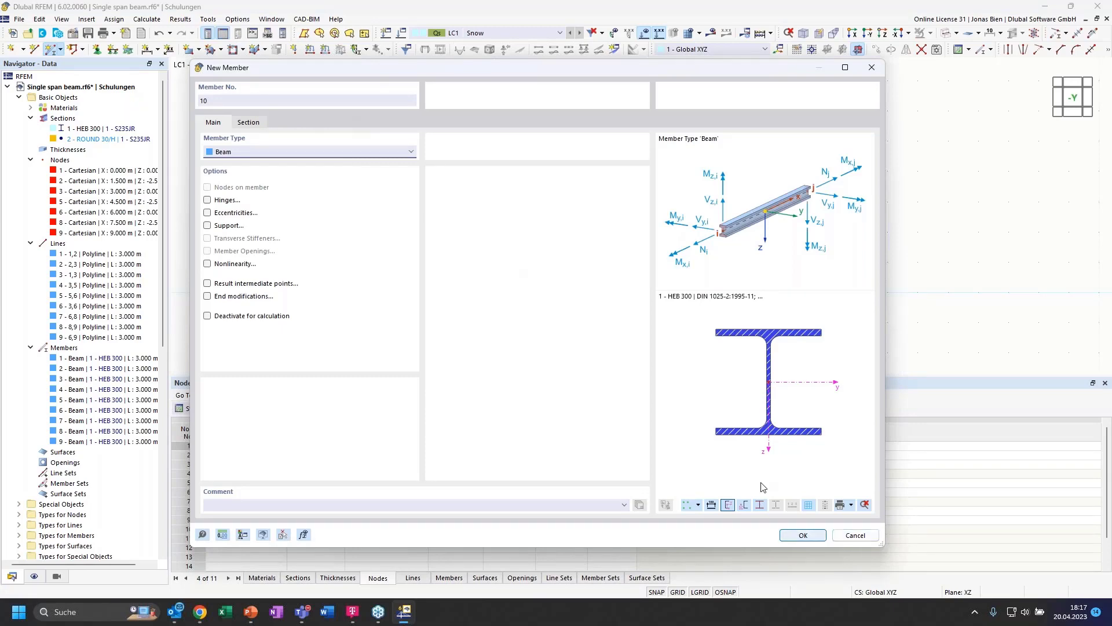
pyautogui.click(798, 536)
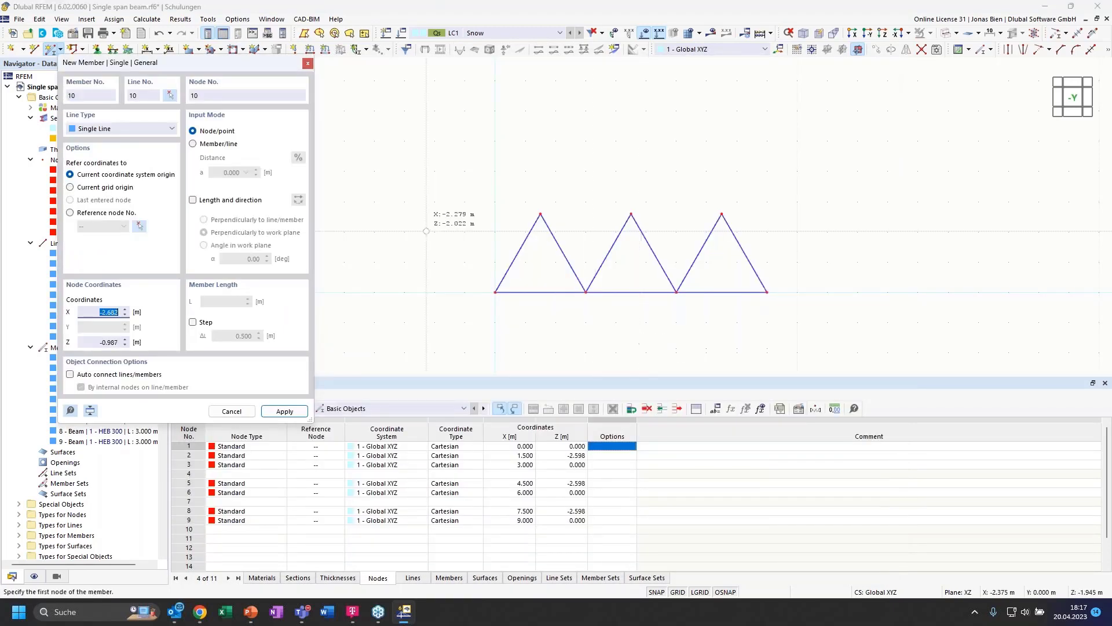
pyautogui.click(631, 214)
pyautogui.press('Return')
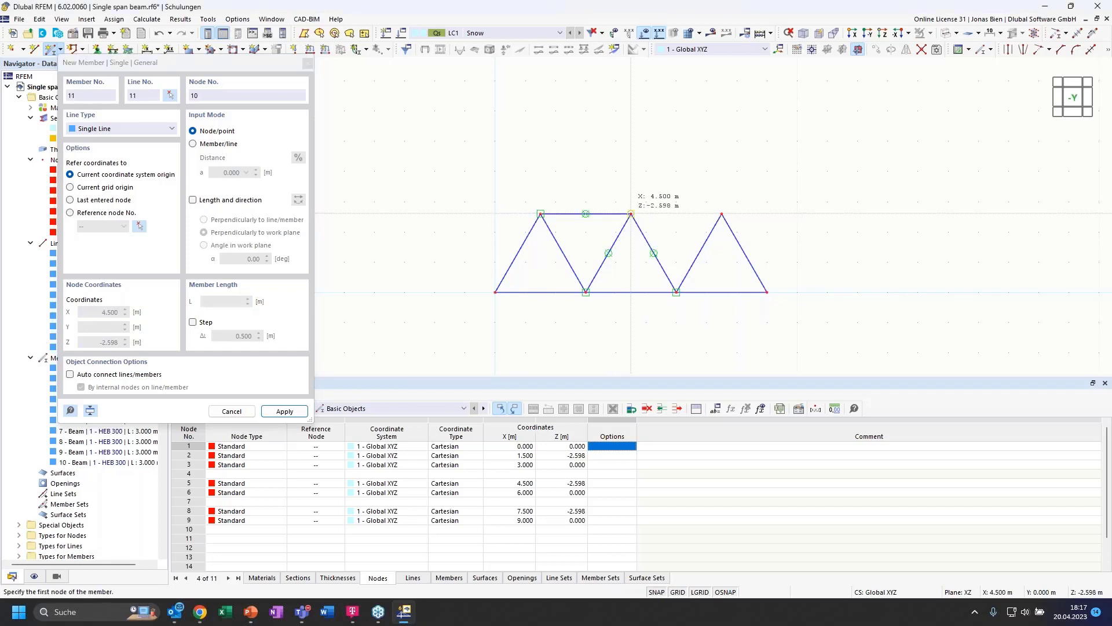
pyautogui.click(721, 215)
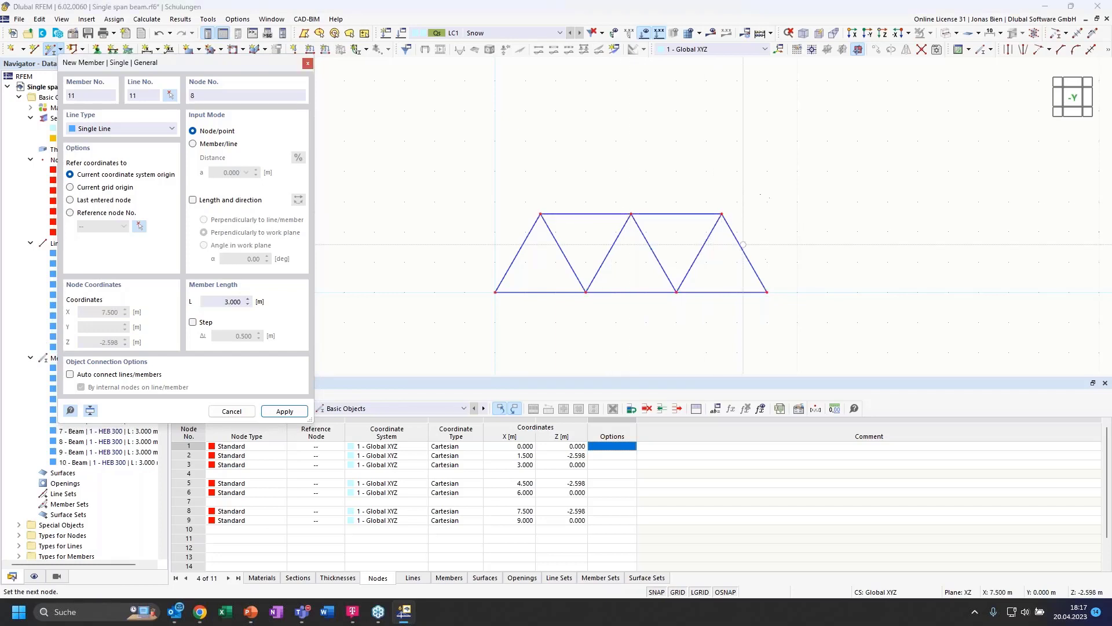
pyautogui.scroll(1, 689, 242)
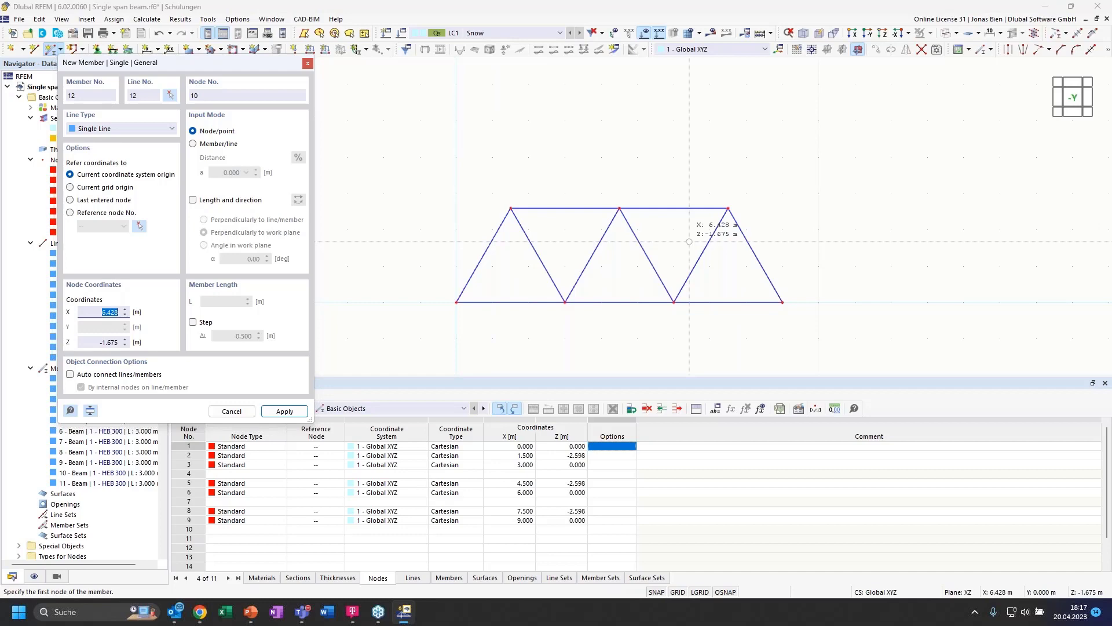
pyautogui.press('Escape')
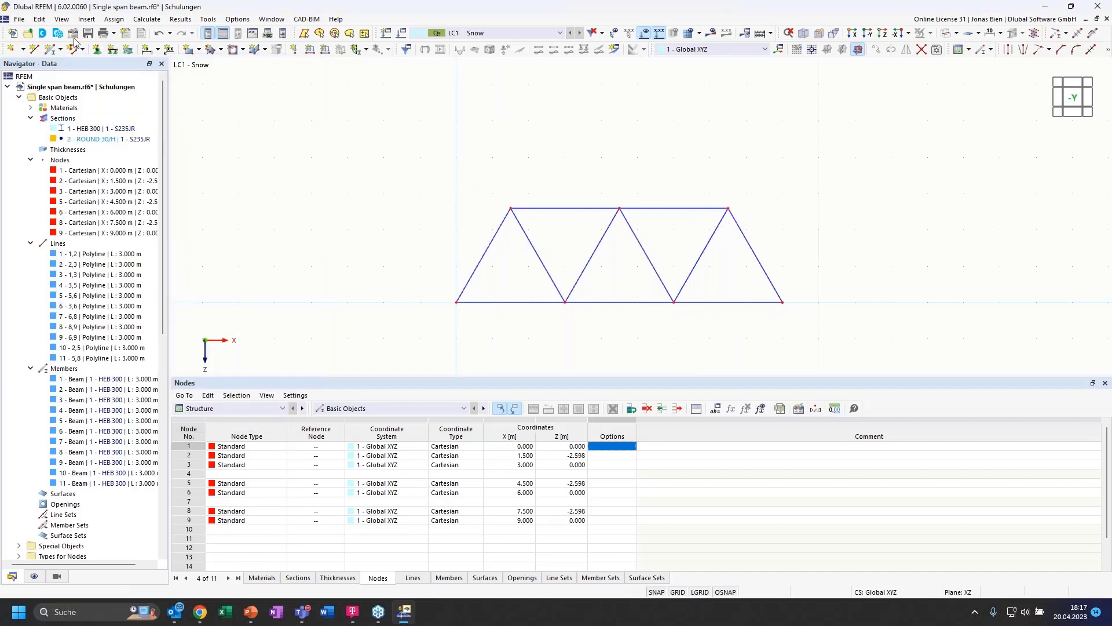
# Step: Add a vertical HEB 300 beam member from the first apex node down to the bottom chord at X 1.500 m, Z 0.000 m
pyautogui.click(52, 49)
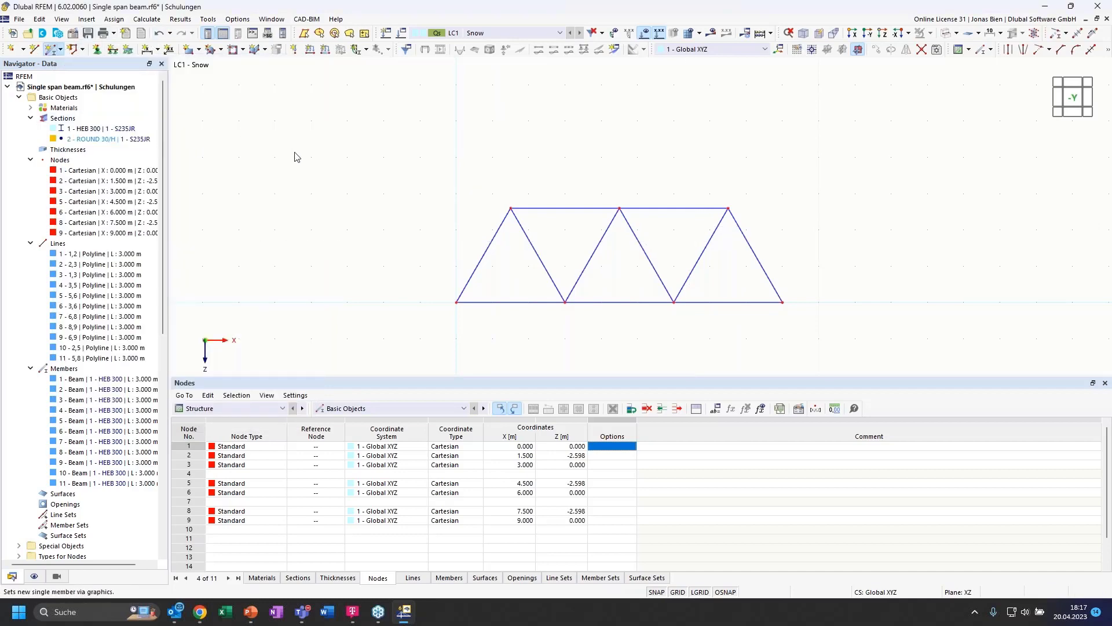
pyautogui.click(248, 122)
pyautogui.click(213, 122)
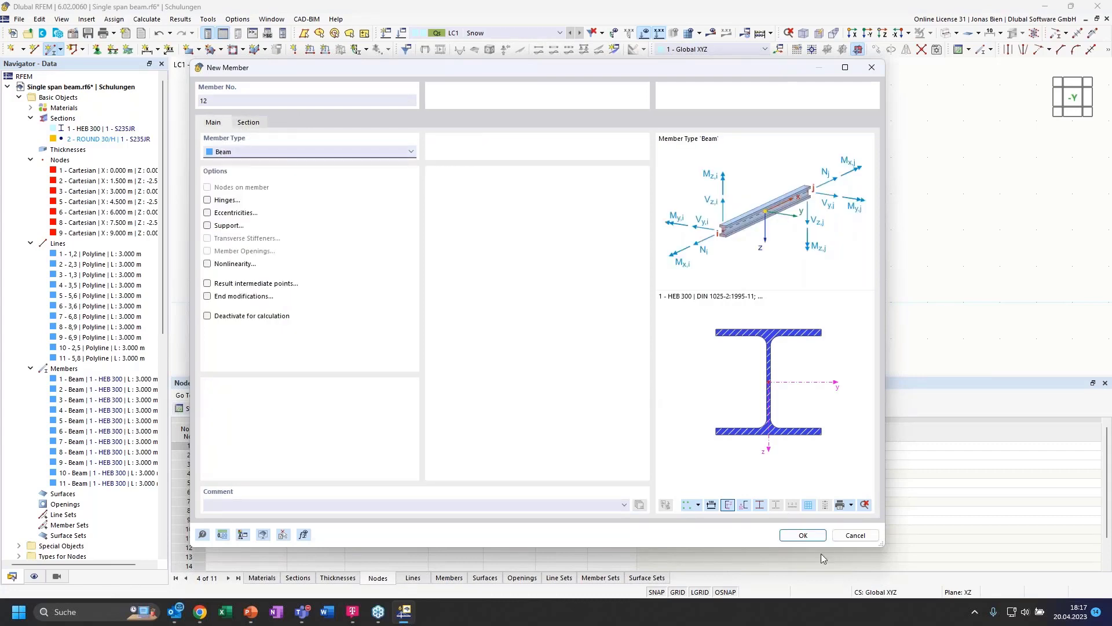
pyautogui.click(803, 535)
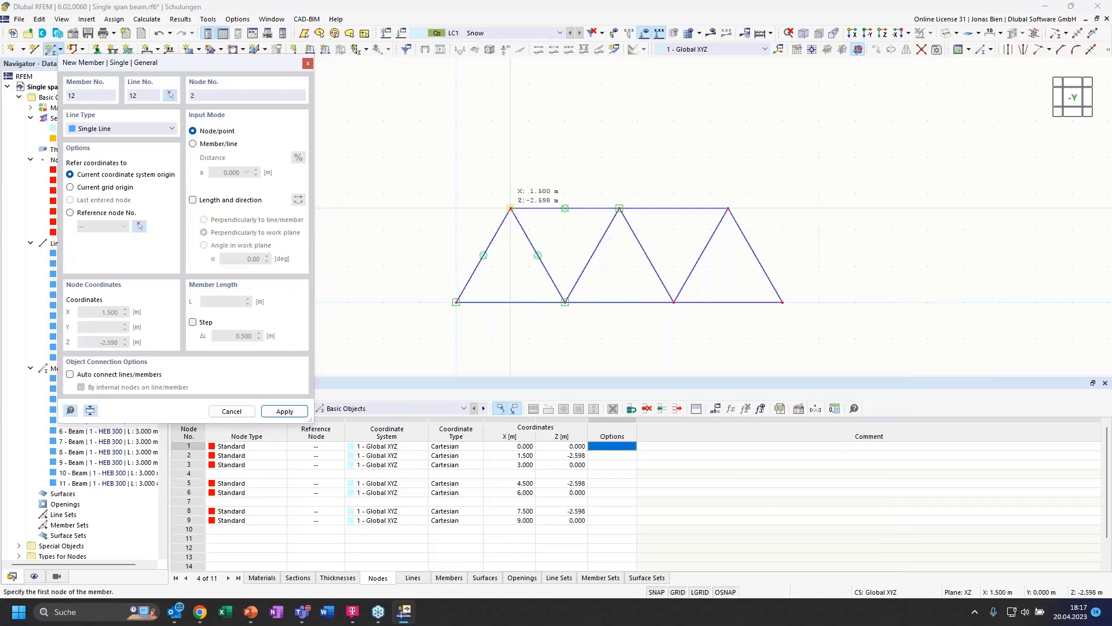
pyautogui.click(510, 208)
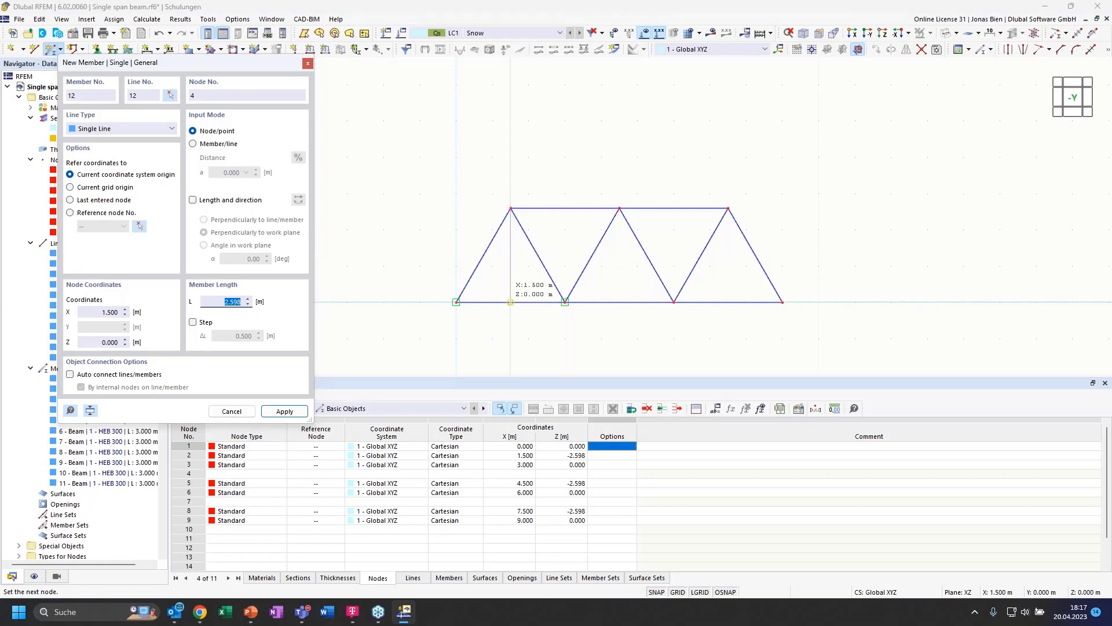
pyautogui.scroll(2, 501, 287)
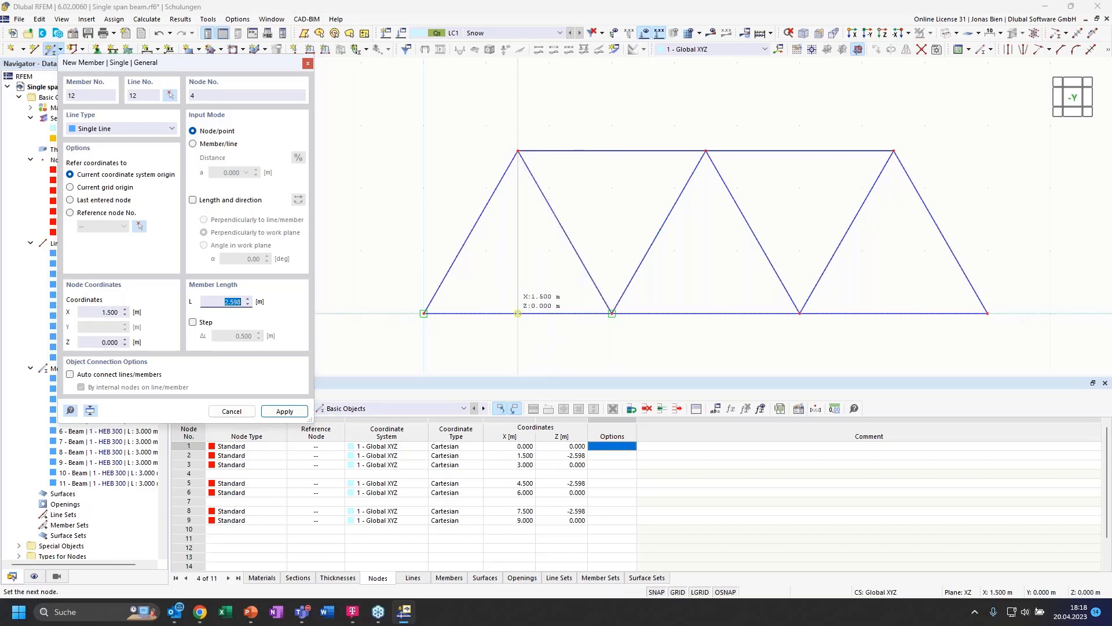
pyautogui.click(518, 313)
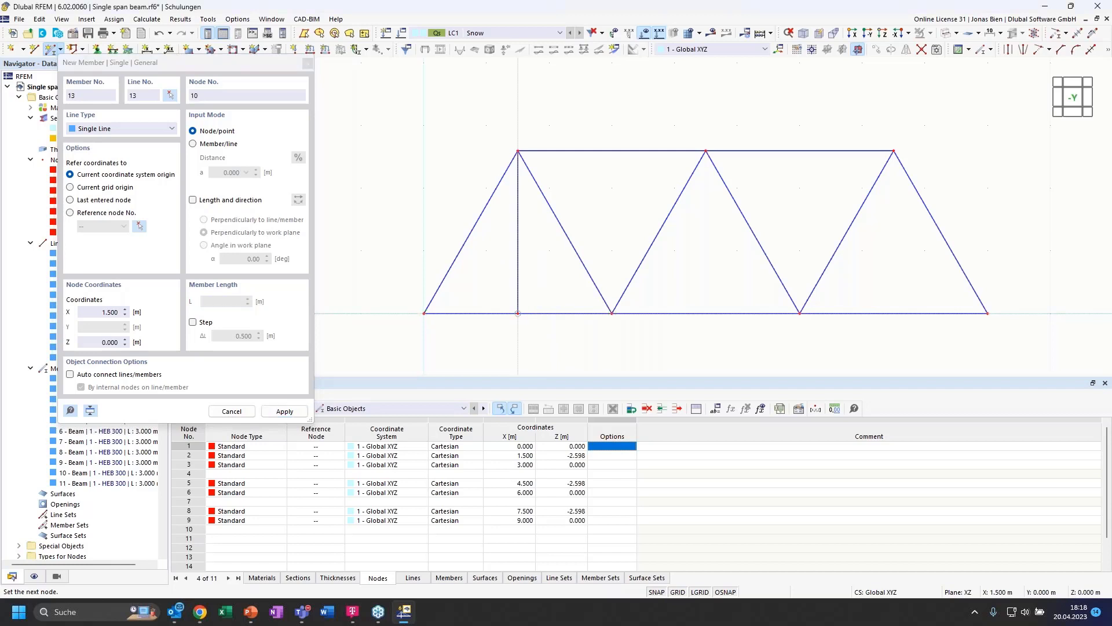
pyautogui.press('Escape')
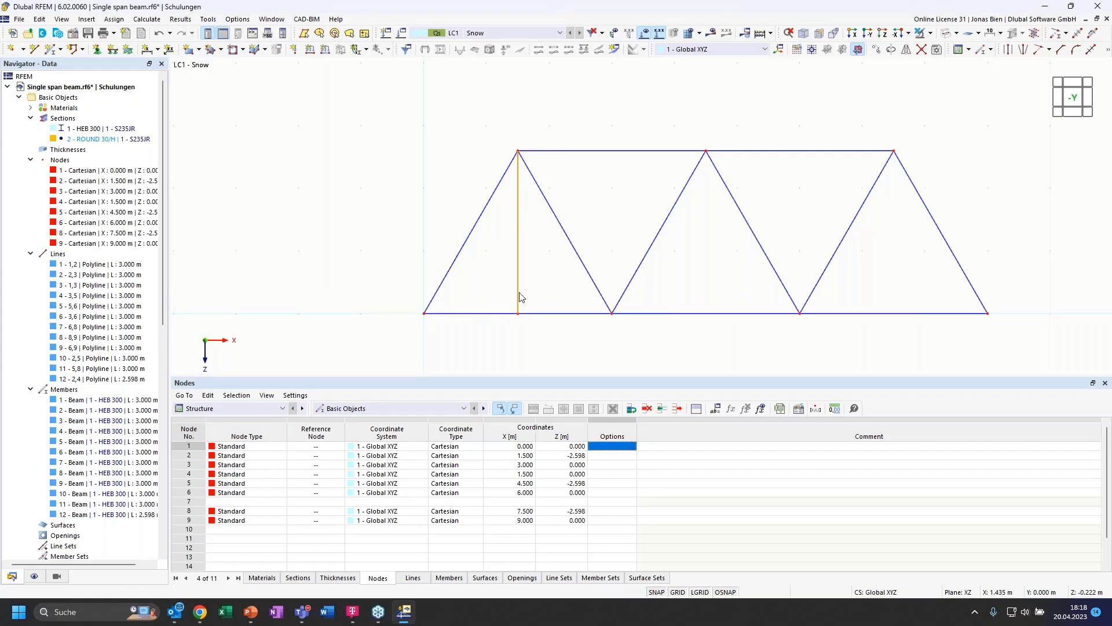
# Step: Copy the vertical member four times along X with a displacement of 1.500 m per copy
pyautogui.click(518, 250)
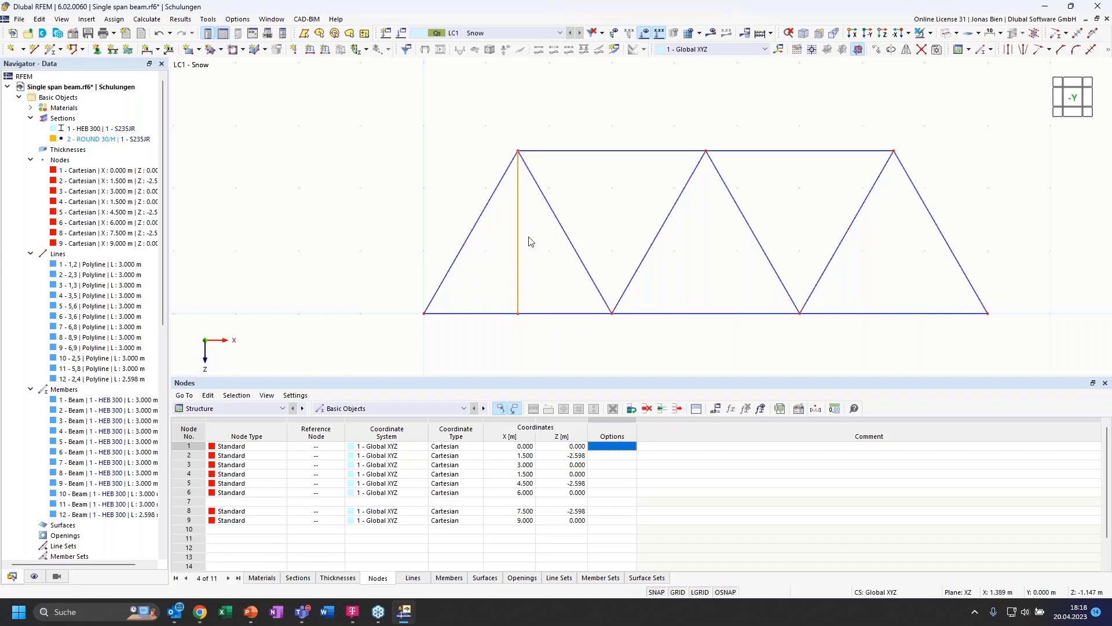
pyautogui.click(878, 54)
pyautogui.click(386, 202)
pyautogui.click(519, 213)
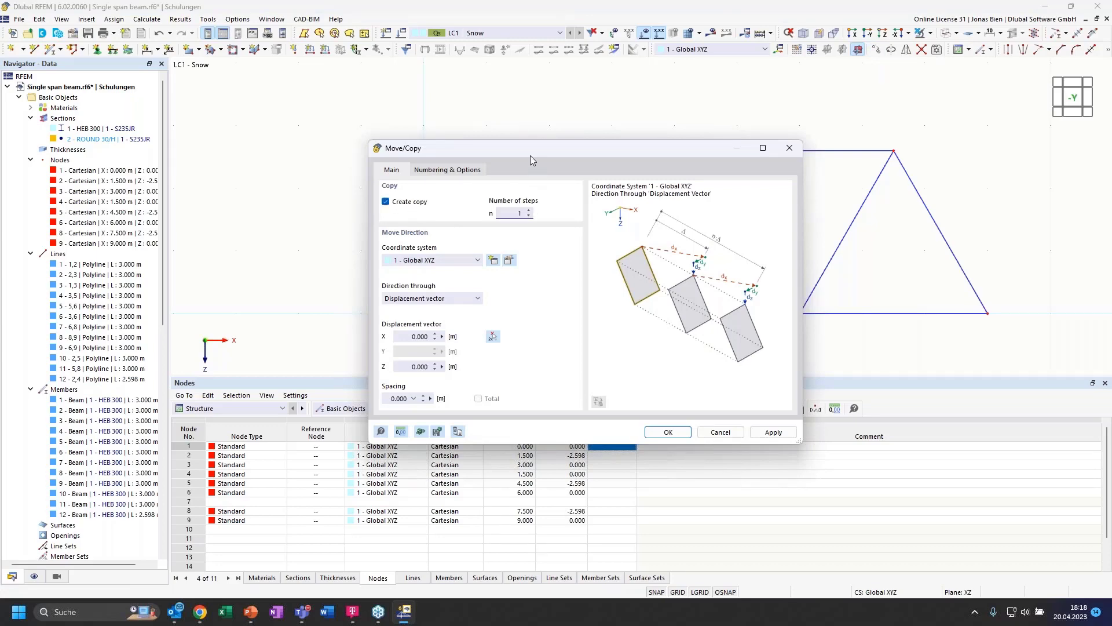
pyautogui.moveTo(530, 155); pyautogui.dragTo(210, 106)
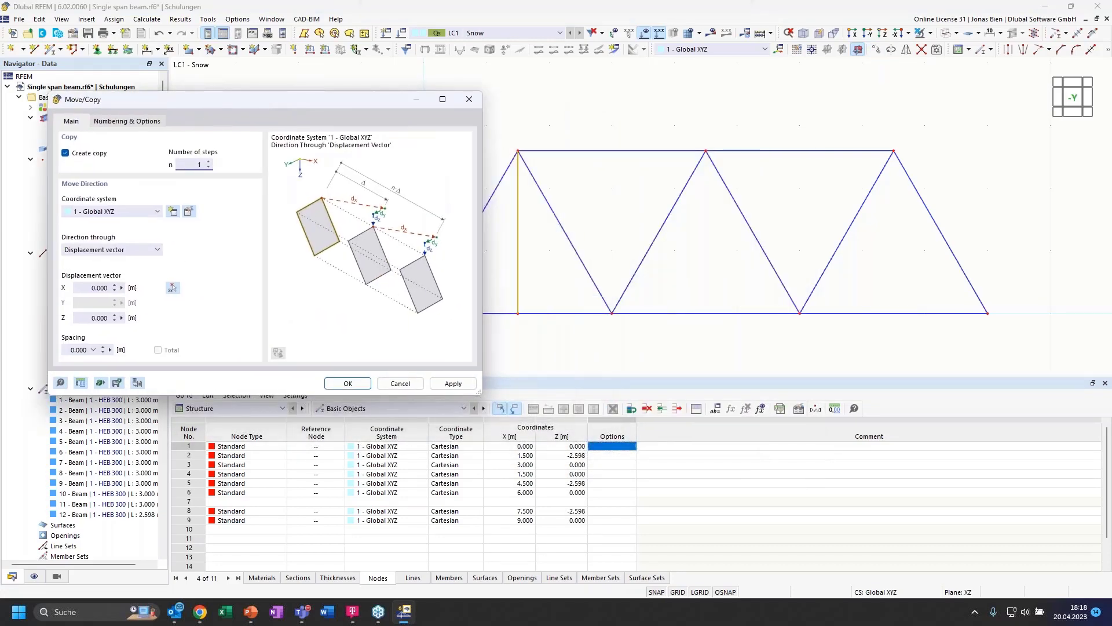
pyautogui.doubleClick(198, 165)
pyautogui.write('4')
pyautogui.click(173, 289)
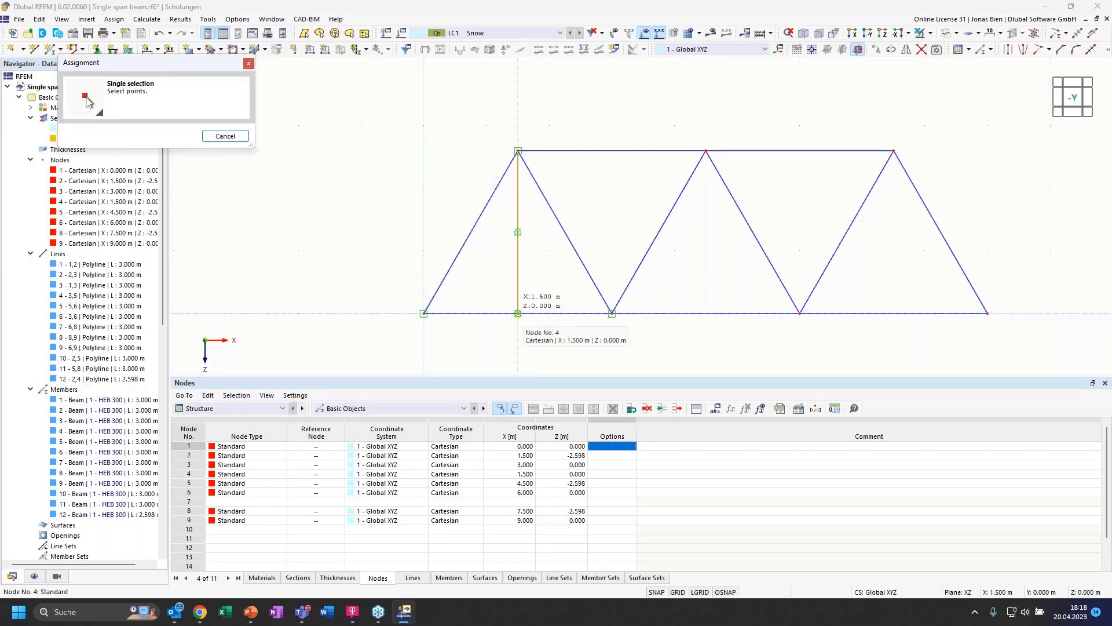
pyautogui.click(518, 313)
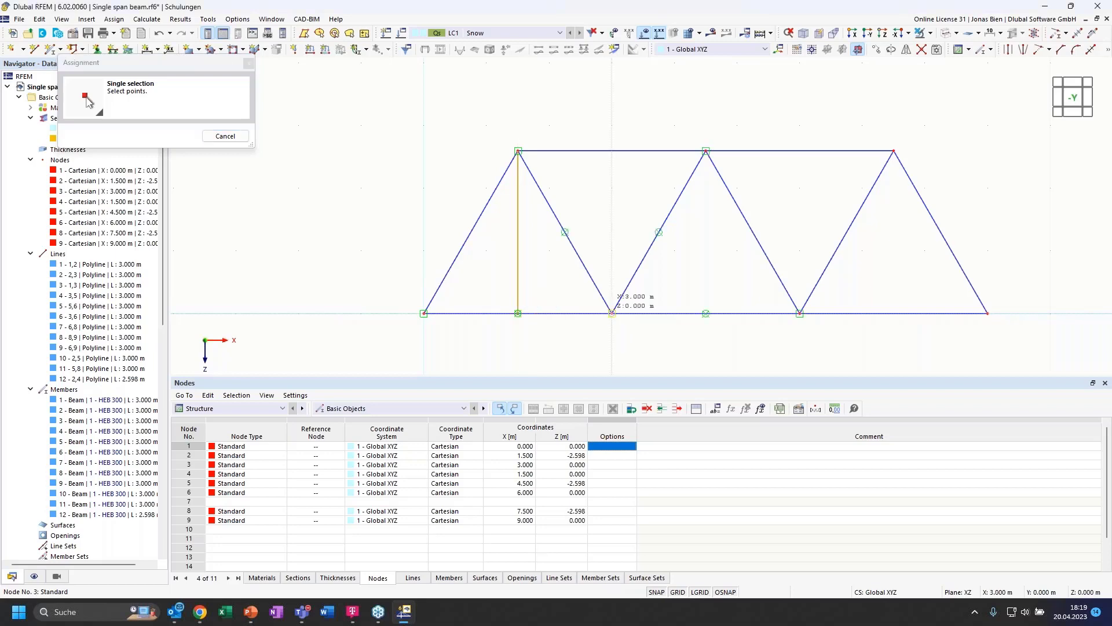
pyautogui.click(612, 313)
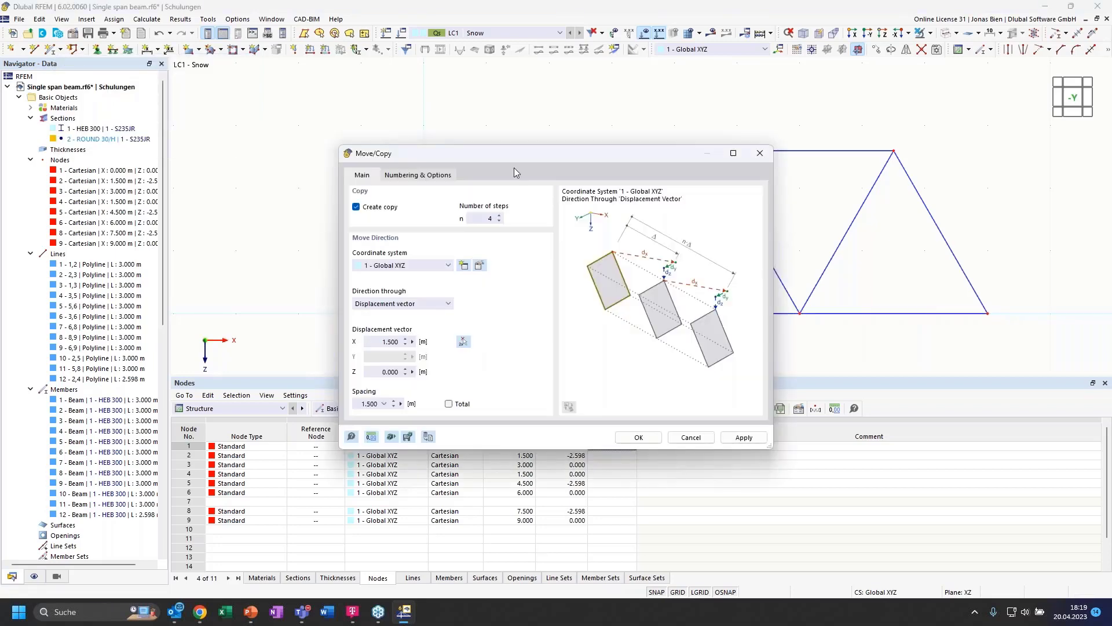
pyautogui.moveTo(423, 153); pyautogui.dragTo(254, 142)
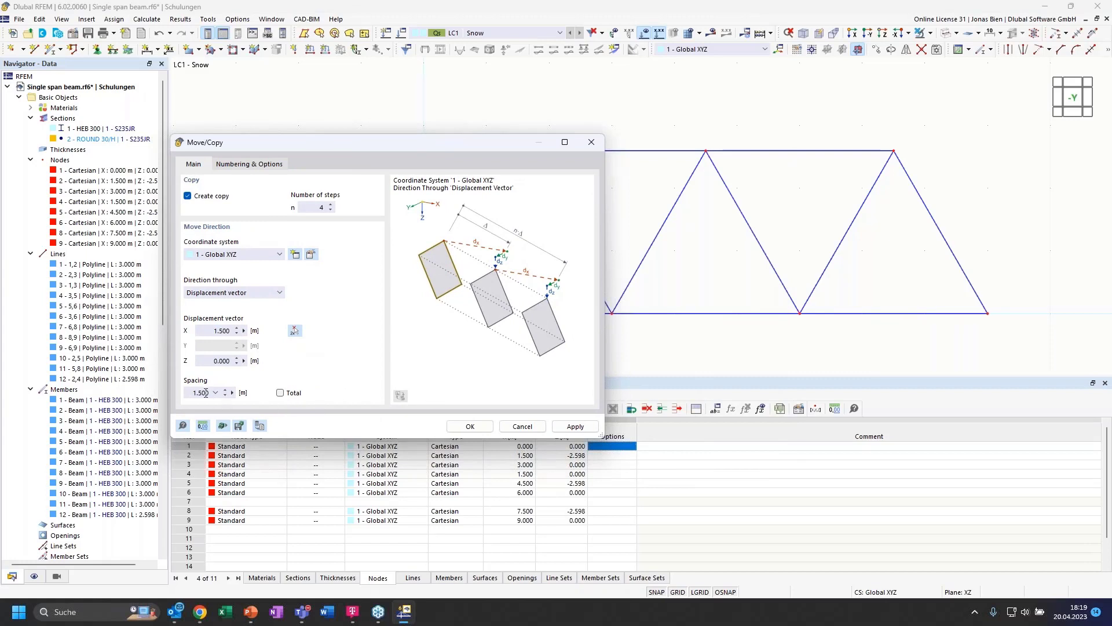
pyautogui.click(468, 427)
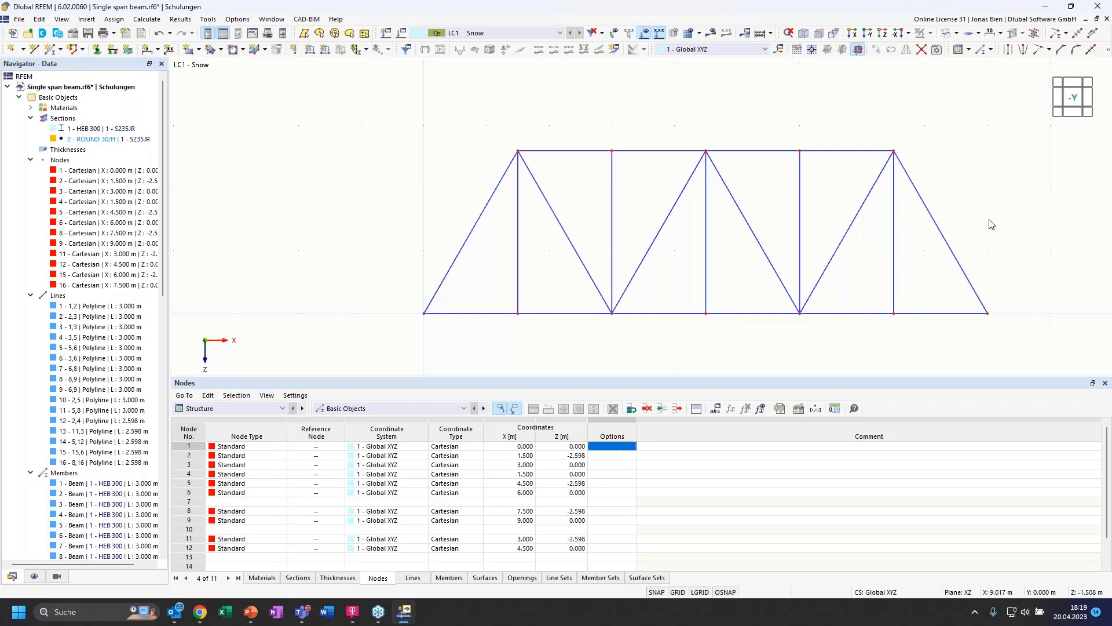
# Step: Select the whole structure, open its members for editing together and choose Truss (only N) as their member type
pyautogui.moveTo(1006, 134); pyautogui.dragTo(423, 293)
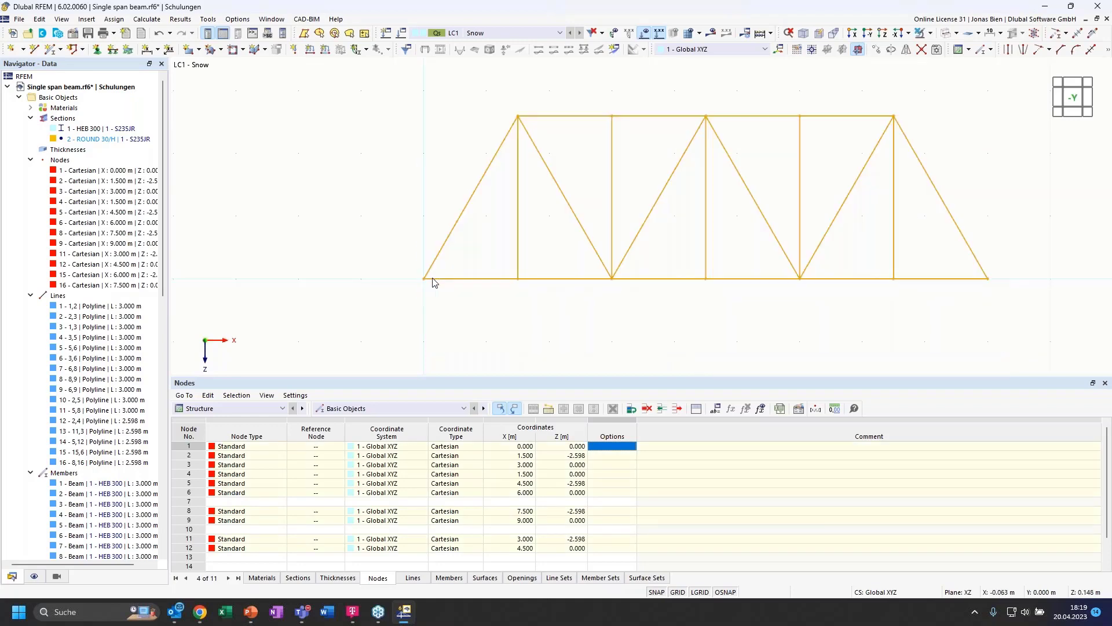
pyautogui.rightClick(438, 282)
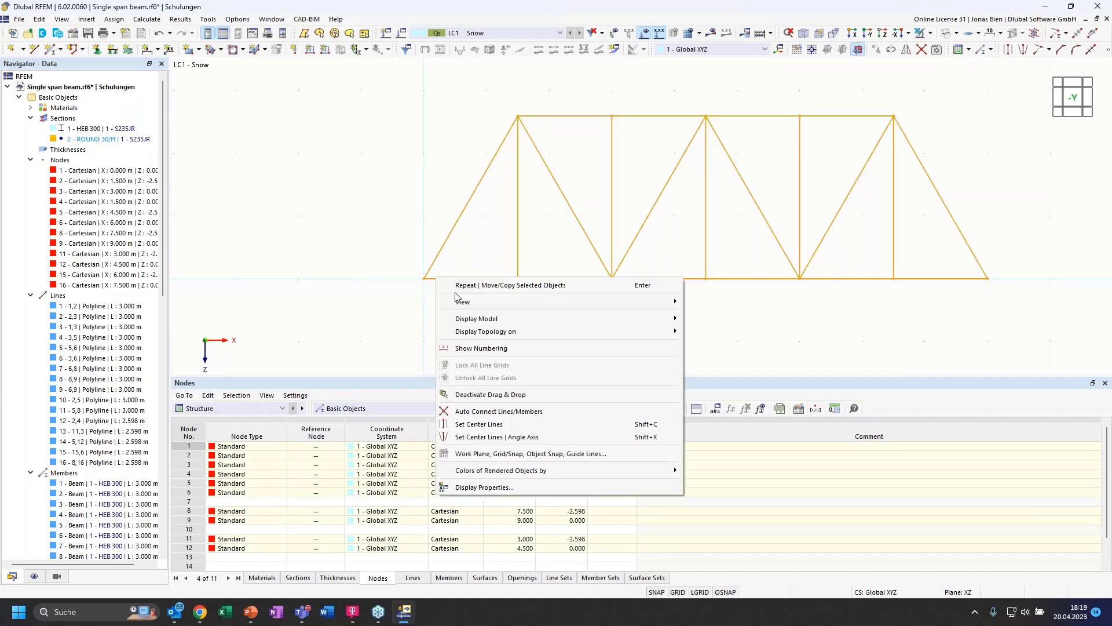
pyautogui.doubleClick(449, 234)
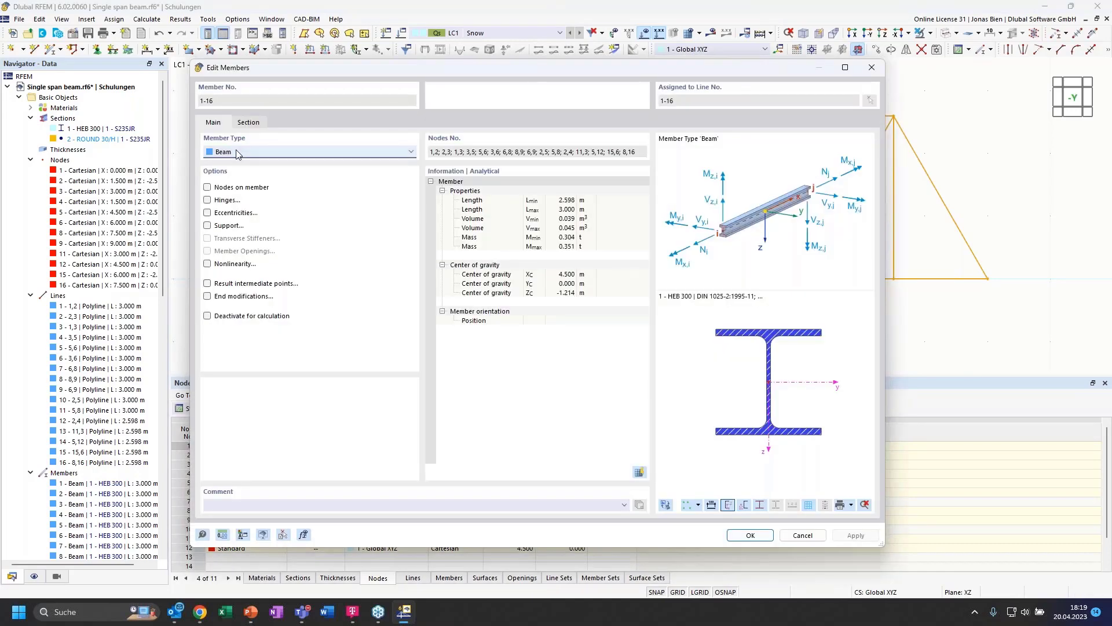
pyautogui.click(237, 152)
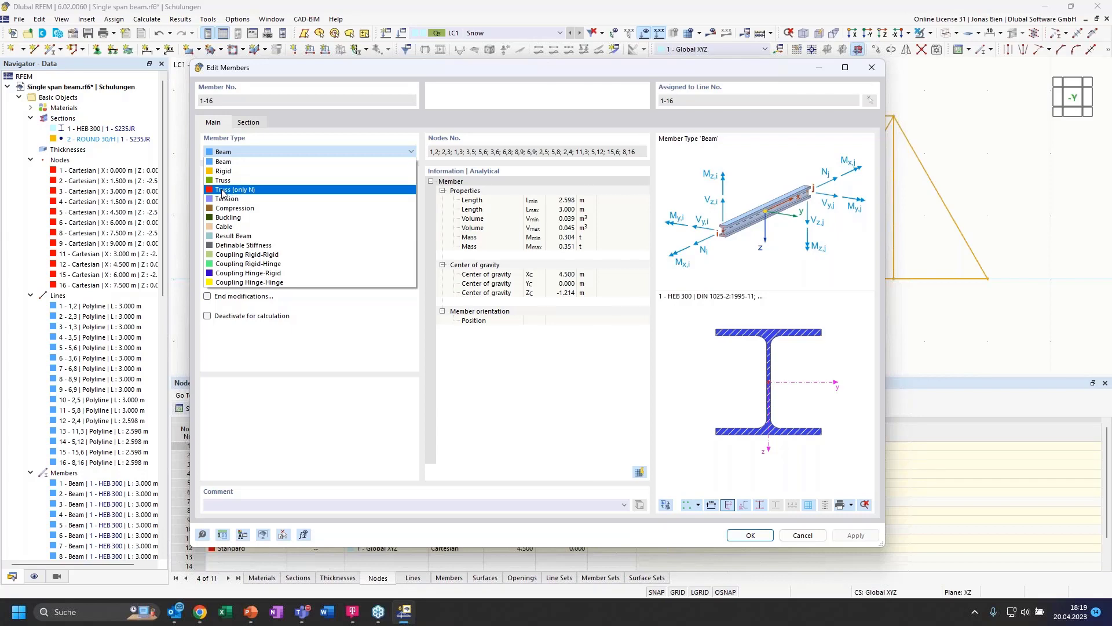
pyautogui.click(255, 191)
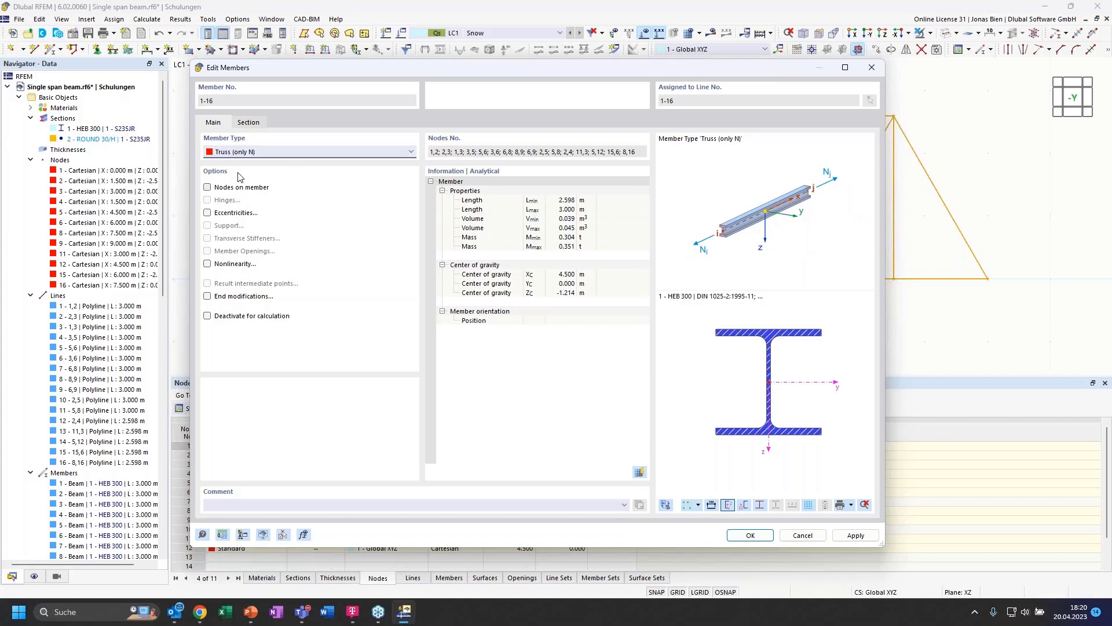
pyautogui.click(248, 154)
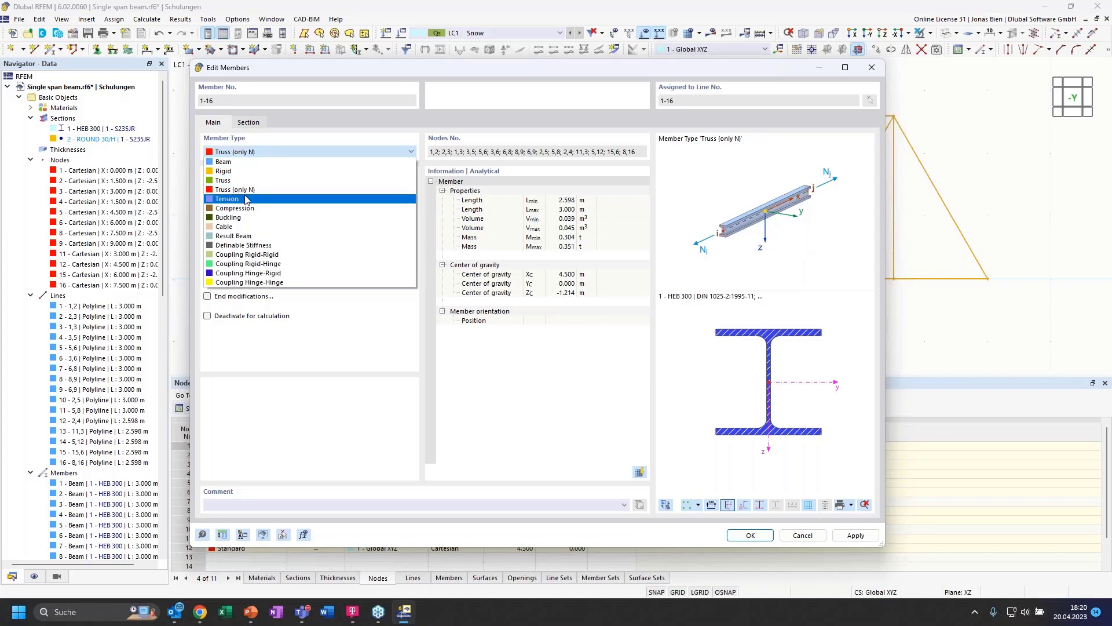
pyautogui.click(246, 190)
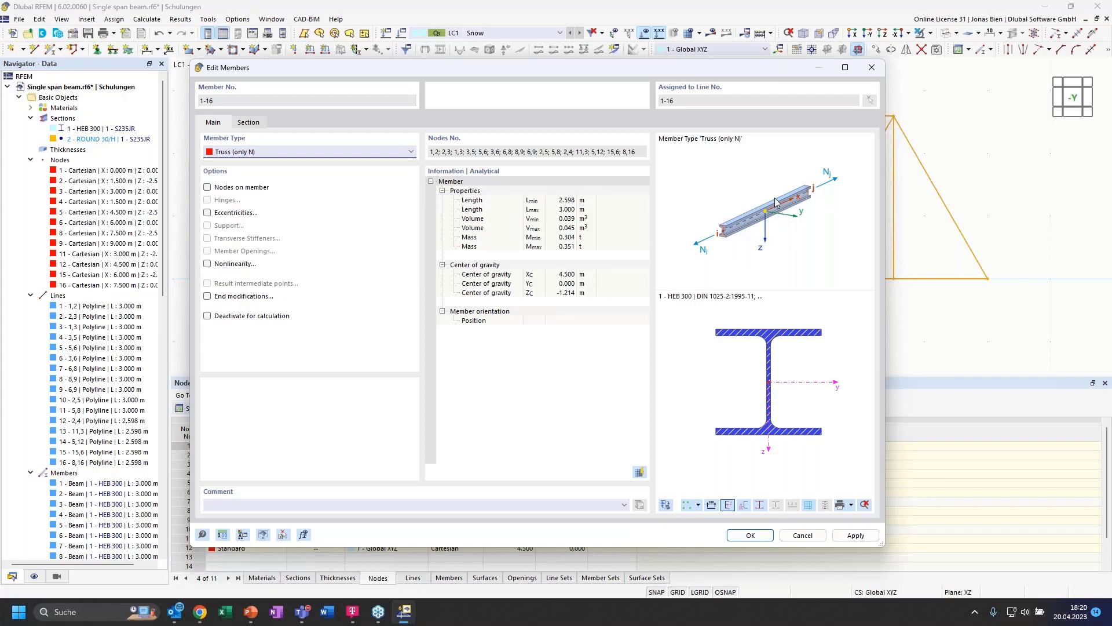
# Step: Open the online manual's Members page and examine the descriptions of the member types, especially Truss and Truss (only N)
pyautogui.click(203, 534)
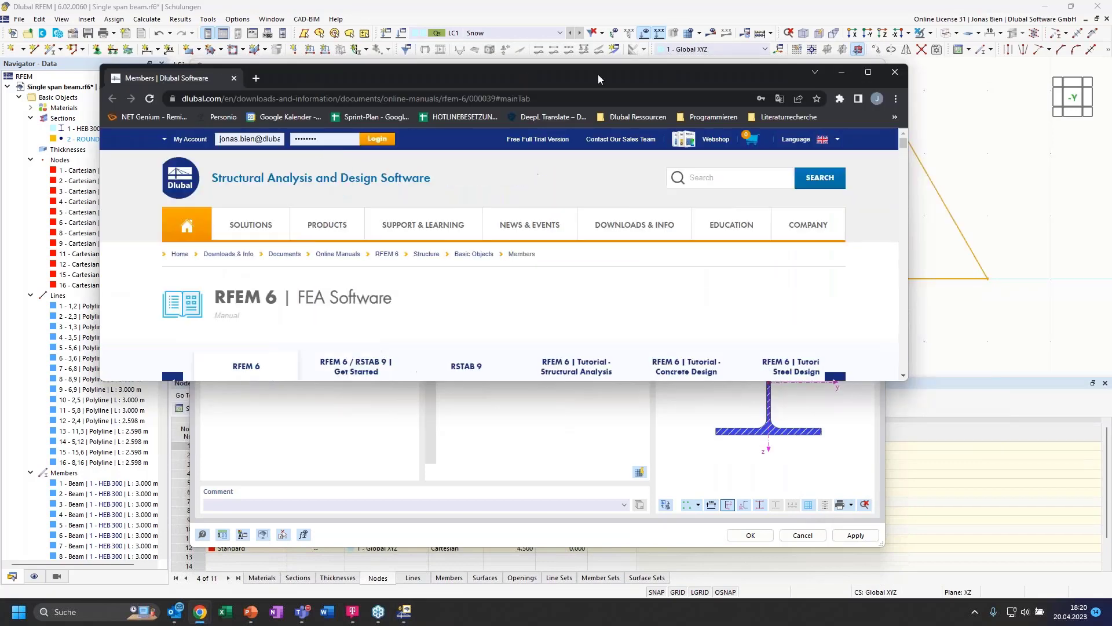
pyautogui.doubleClick(598, 74)
pyautogui.scroll(-10, 566, 405)
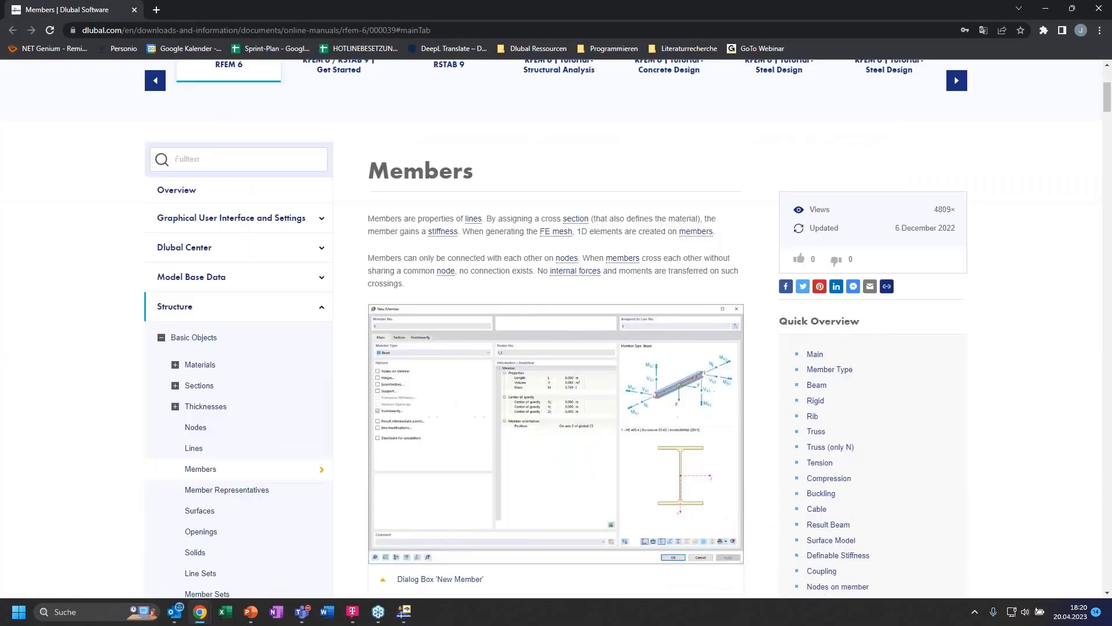
pyautogui.scroll(10, 566, 404)
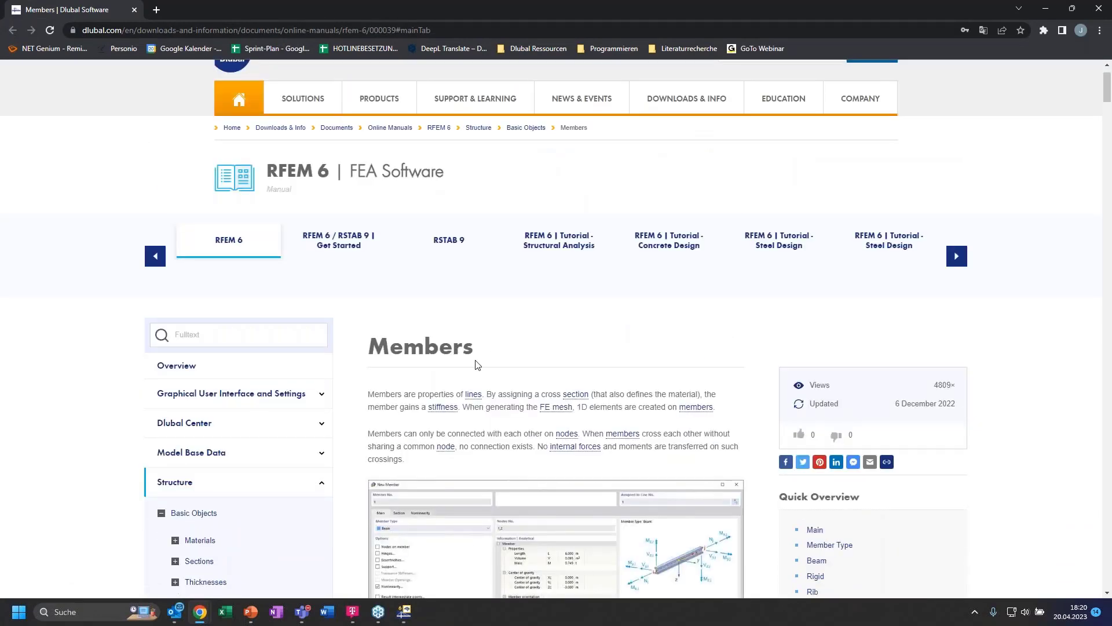
pyautogui.scroll(-2, 472, 356)
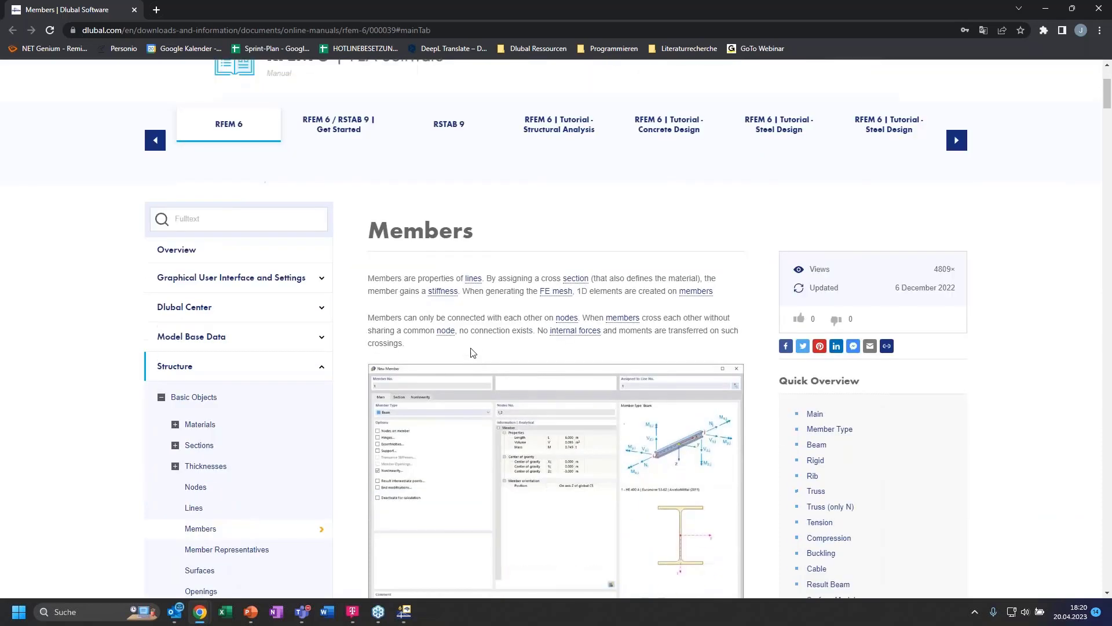
pyautogui.scroll(-2, 468, 350)
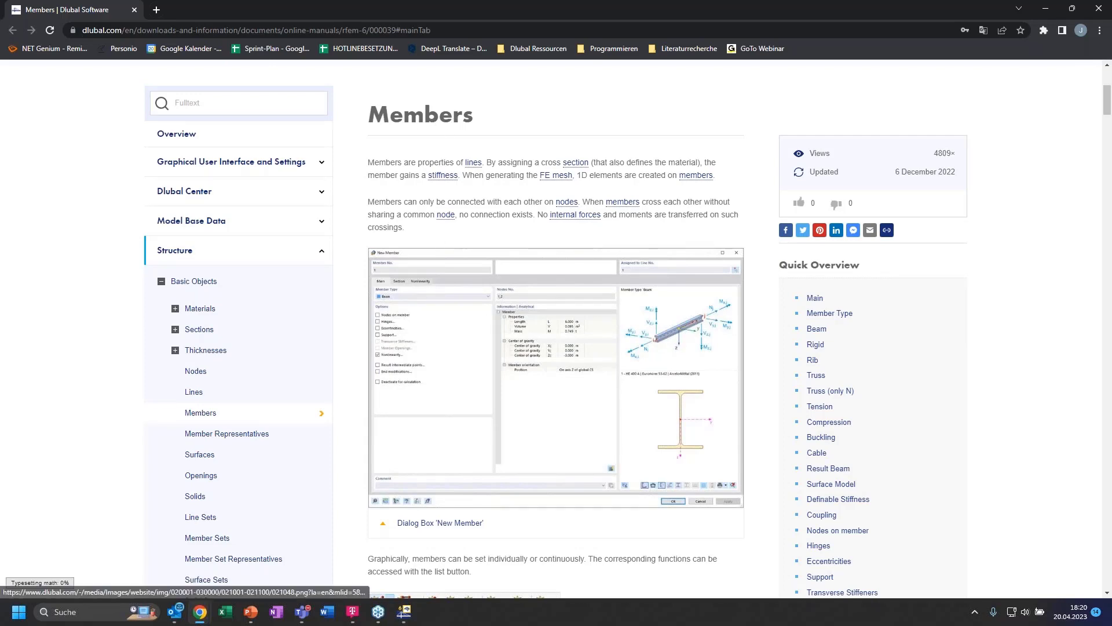
pyautogui.scroll(-2, 509, 271)
pyautogui.scroll(-20, 509, 270)
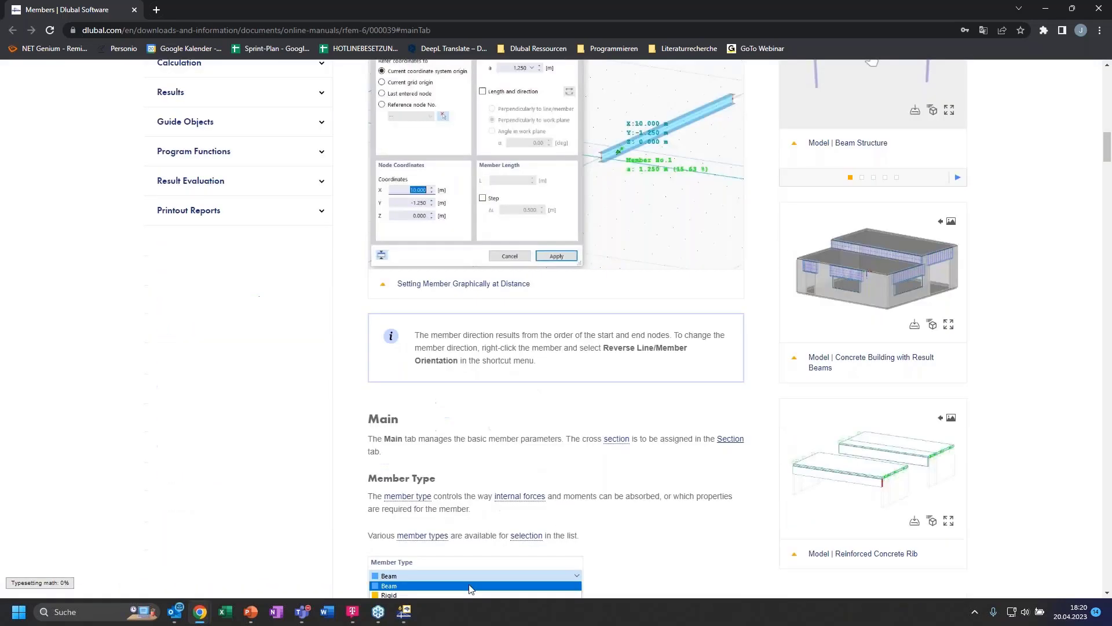
pyautogui.scroll(-5, 470, 161)
pyautogui.scroll(4, 399, 239)
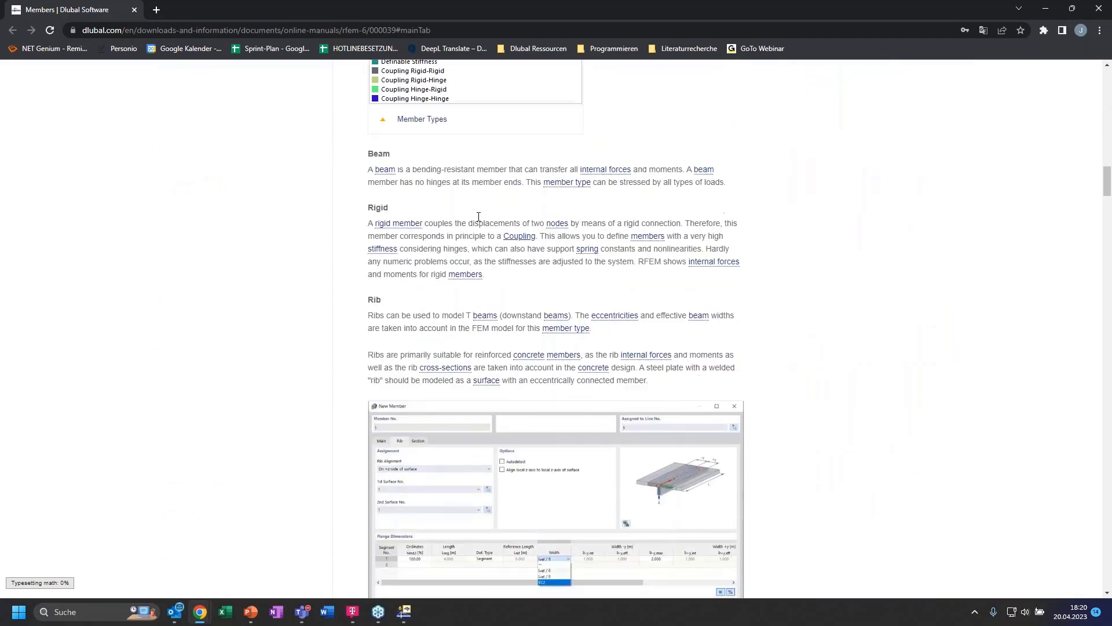
pyautogui.scroll(2, 417, 278)
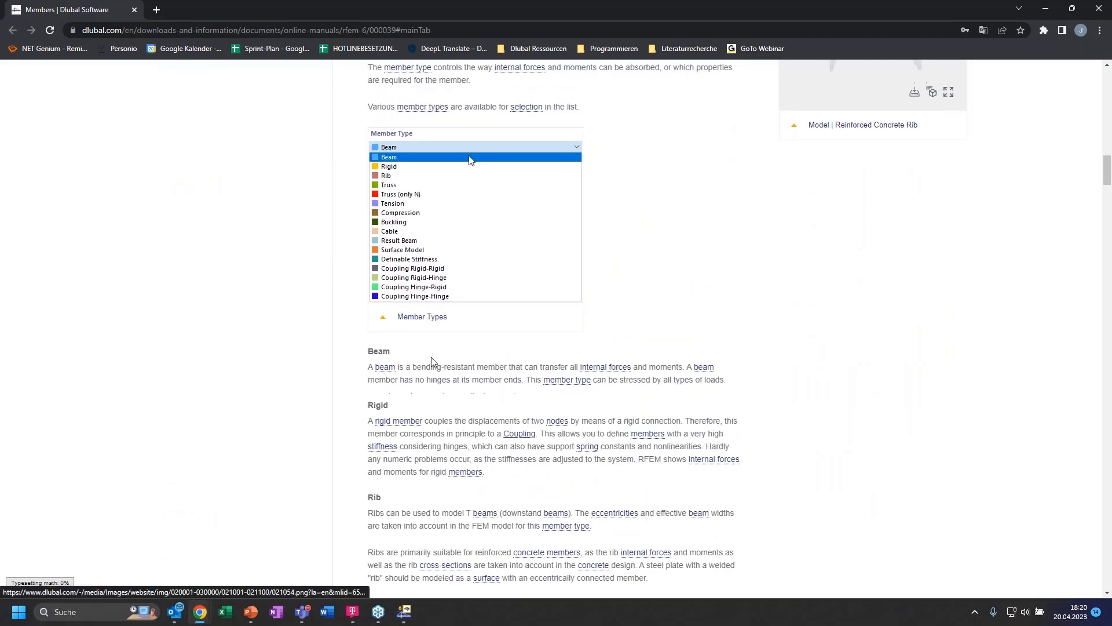
pyautogui.scroll(-1, 438, 347)
pyautogui.scroll(-10, 437, 375)
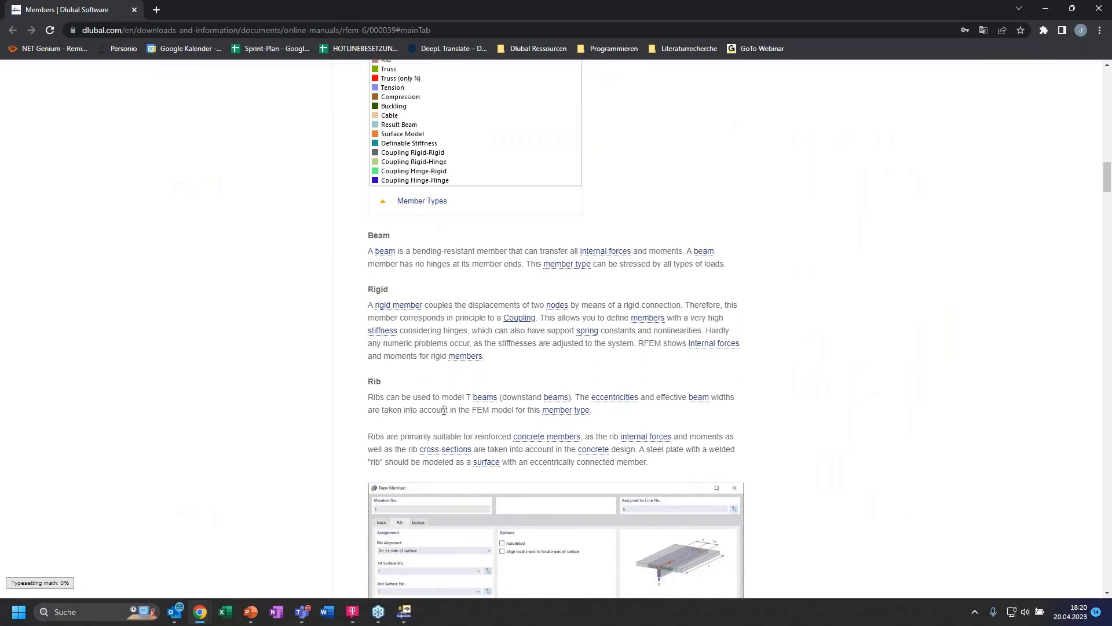
pyautogui.scroll(-6, 442, 427)
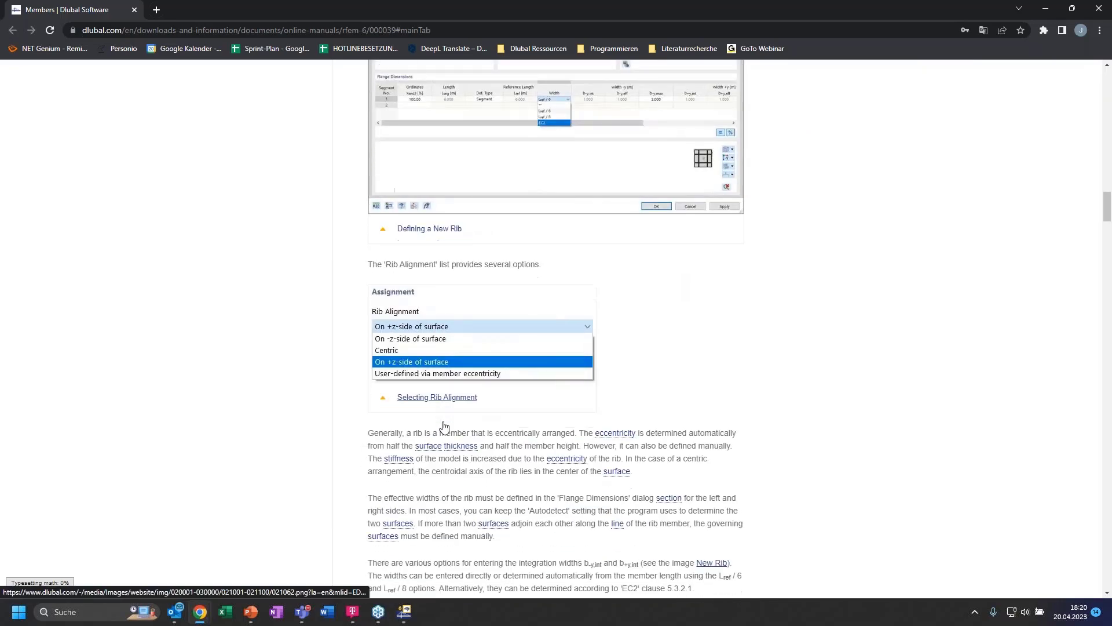
pyautogui.scroll(-3, 438, 416)
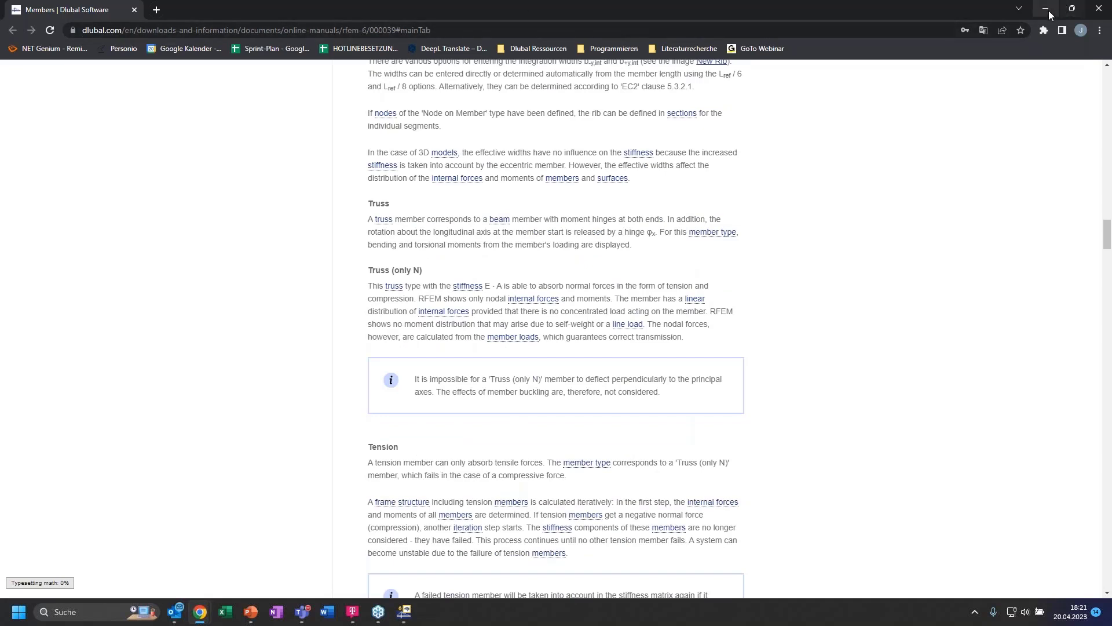
# Step: Return to RFEM and apply the Truss (only N) type to all edited members
pyautogui.click(1046, 8)
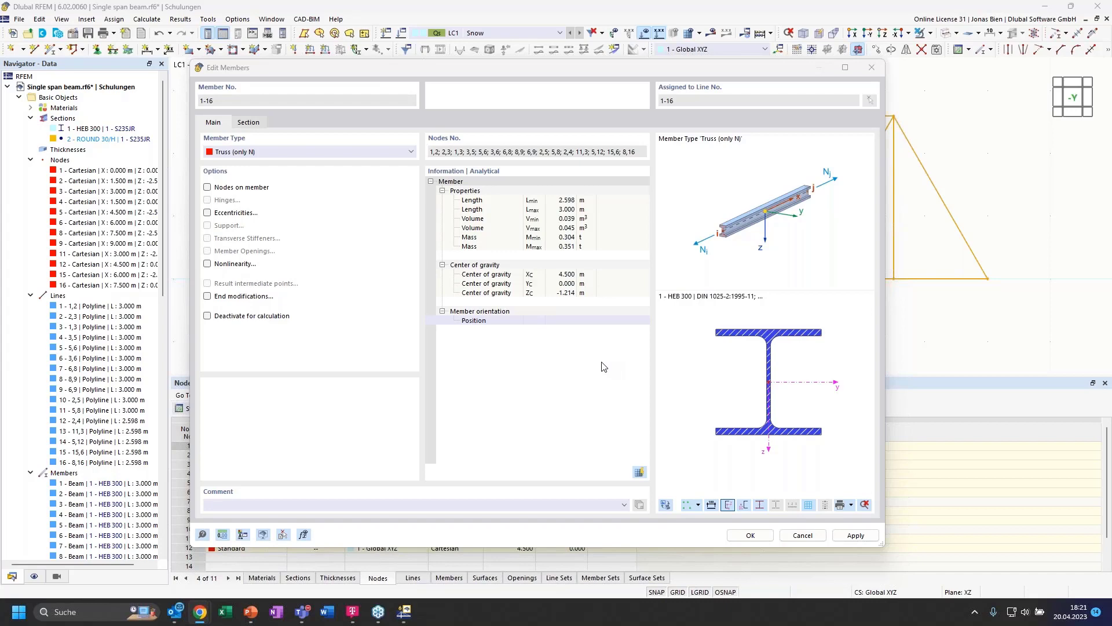
pyautogui.click(750, 535)
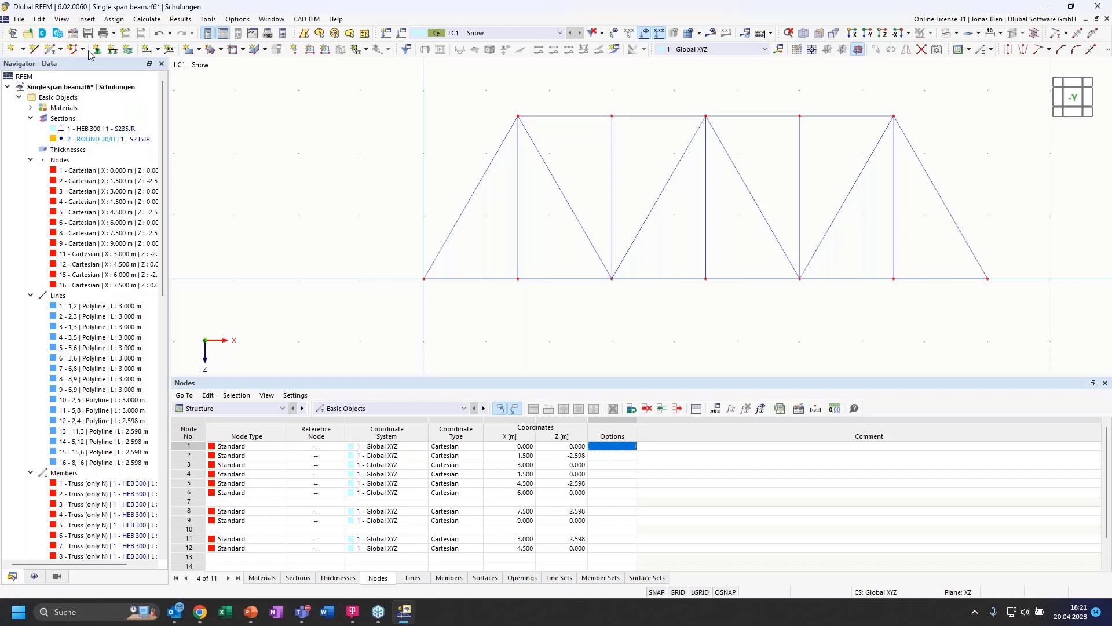
# Step: Assign a Hinged nodal support to the bottom-chord end node at X = 0.000 m
pyautogui.doubleClick(425, 280)
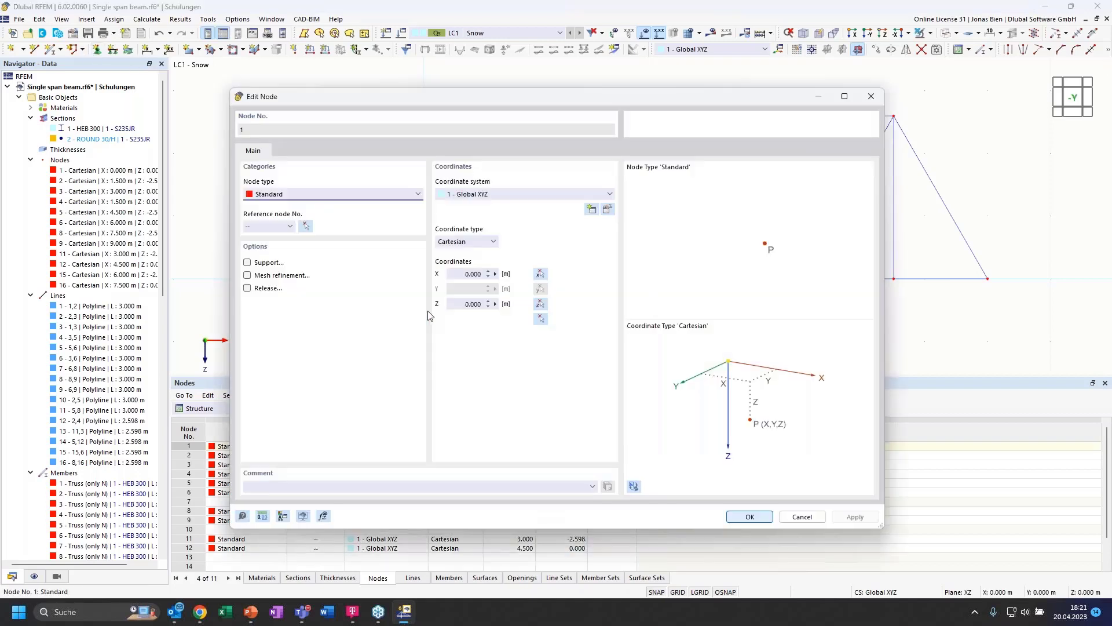
pyautogui.click(247, 263)
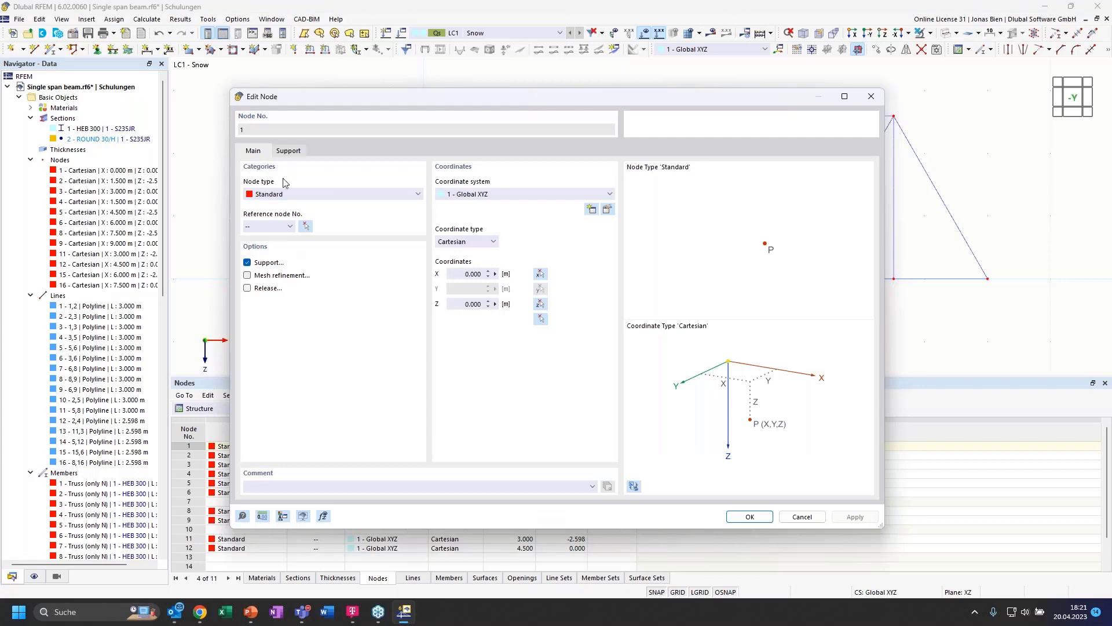
pyautogui.click(288, 152)
pyautogui.click(342, 194)
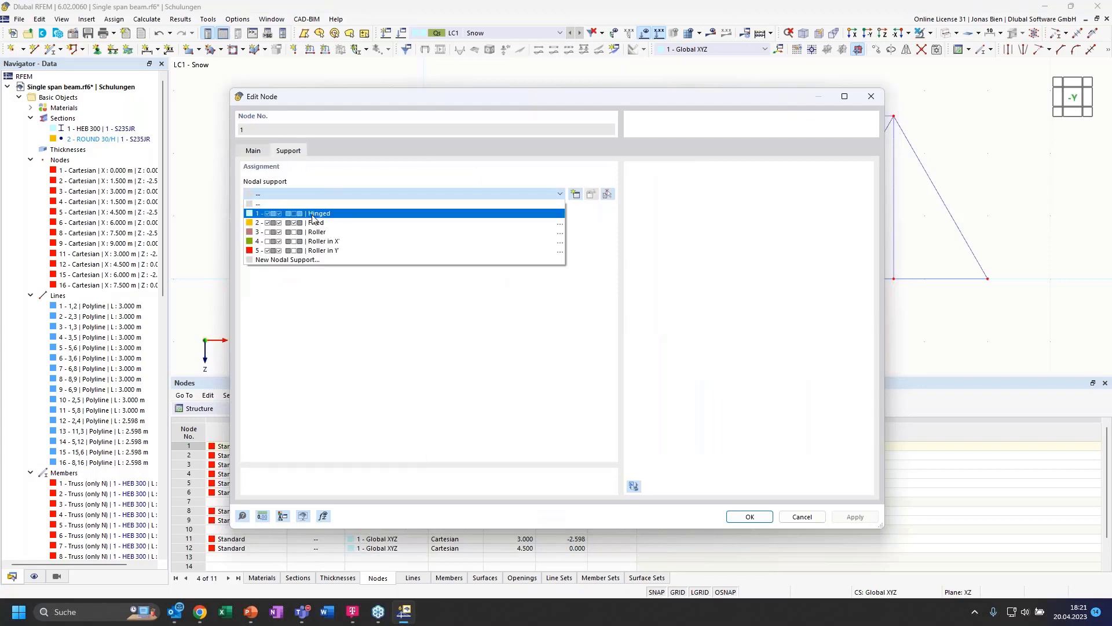
pyautogui.click(316, 214)
pyautogui.click(749, 517)
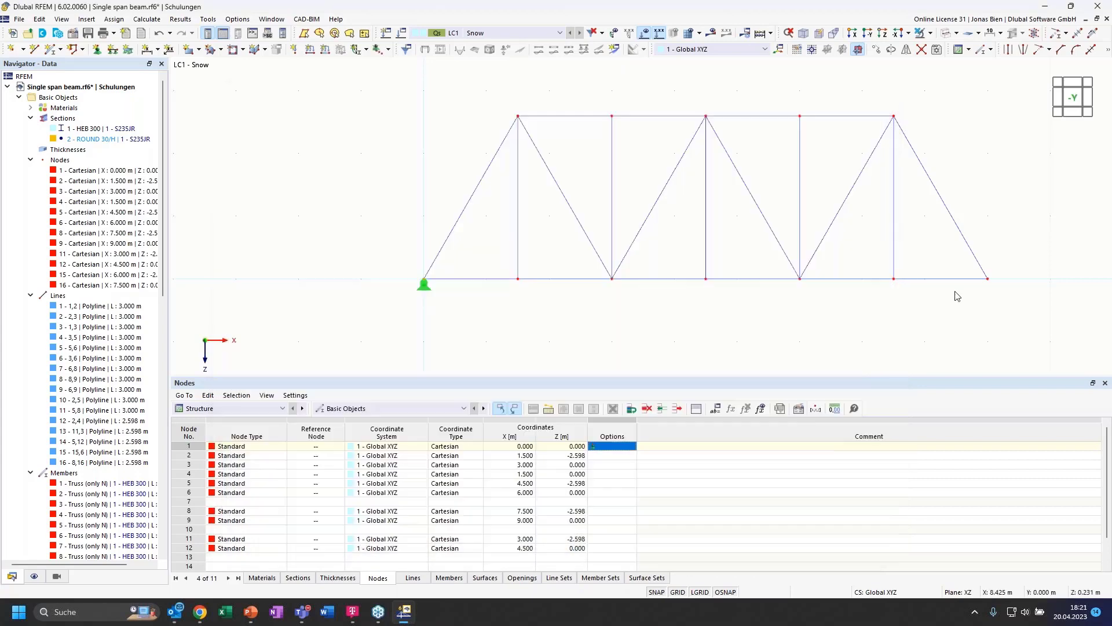
# Step: Assign the Roller in X nodal support to the bottom-chord end node at X = 9.000 m
pyautogui.doubleClick(989, 279)
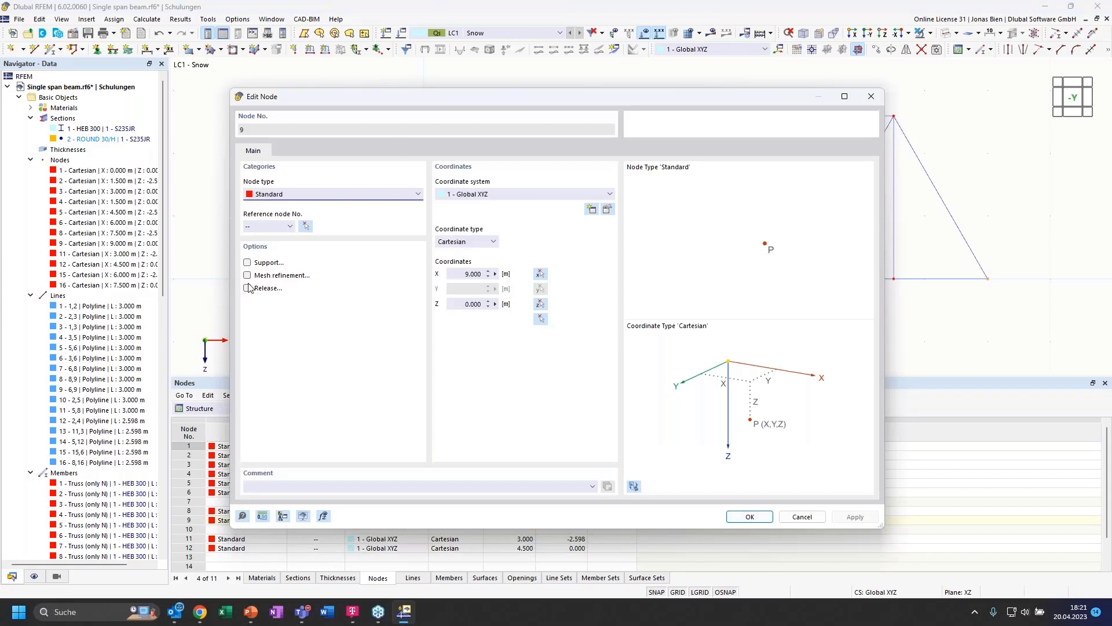
pyautogui.click(248, 262)
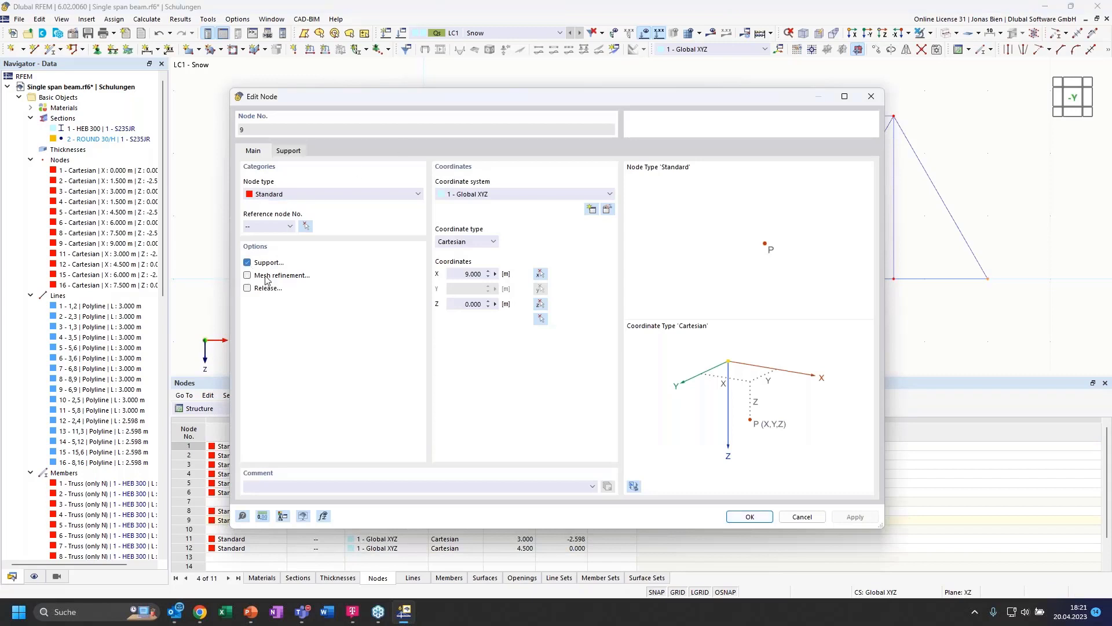
pyautogui.click(289, 151)
pyautogui.click(319, 195)
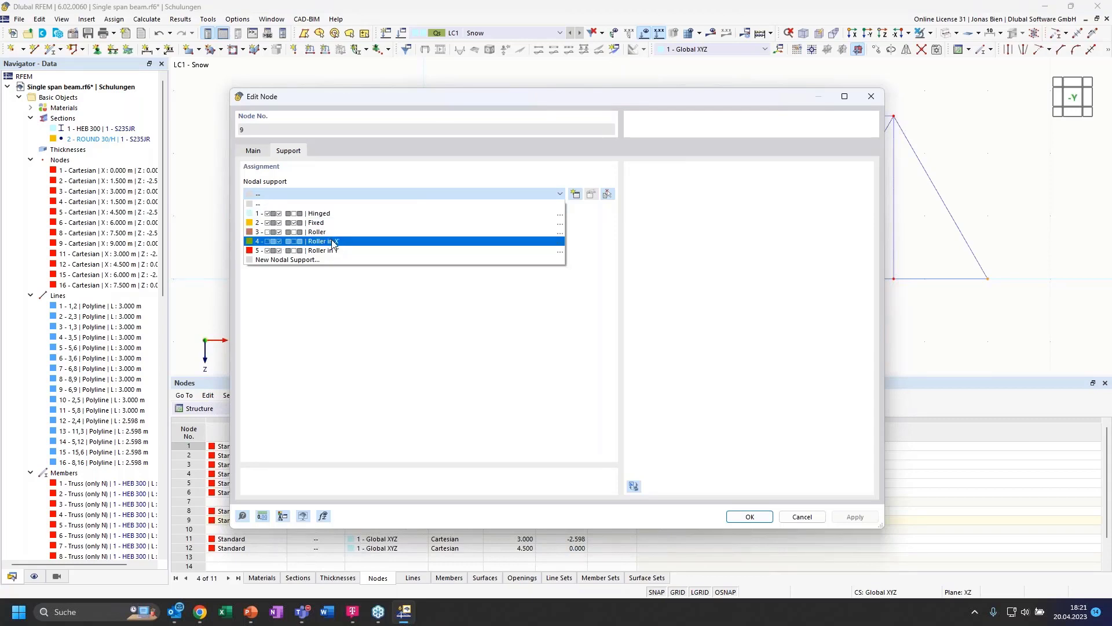
pyautogui.click(341, 245)
pyautogui.click(747, 516)
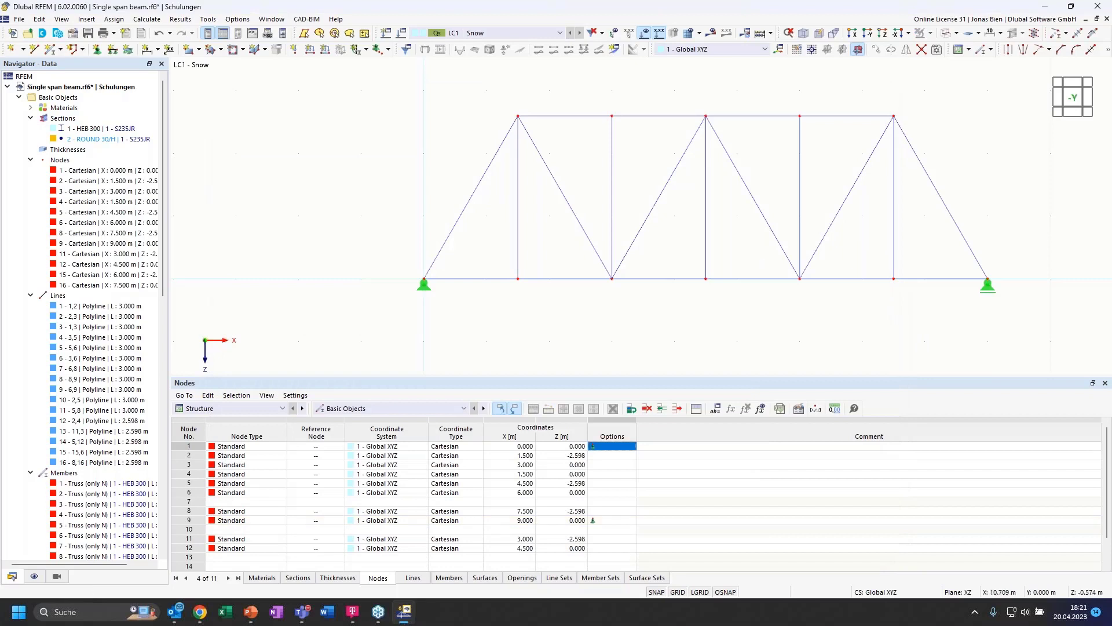
# Step: Change the model display from wireframe lines to solid members with their full sections
pyautogui.moveTo(755, 87); pyautogui.dragTo(726, 119, button='middle')
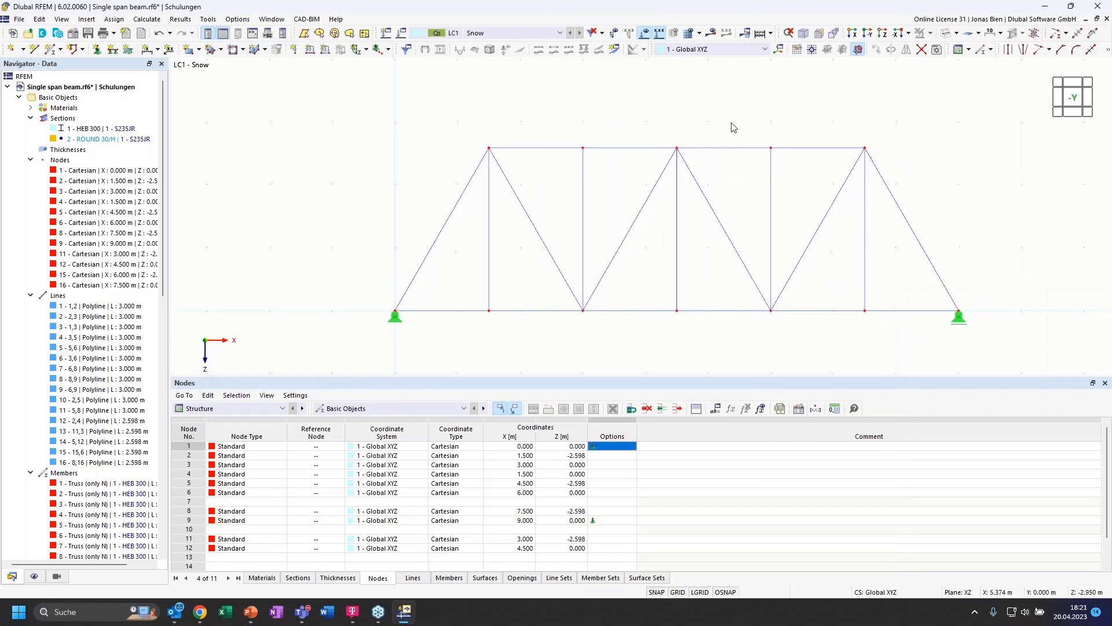
pyautogui.click(948, 33)
pyautogui.moveTo(921, 110); pyautogui.dragTo(904, 137, button='middle')
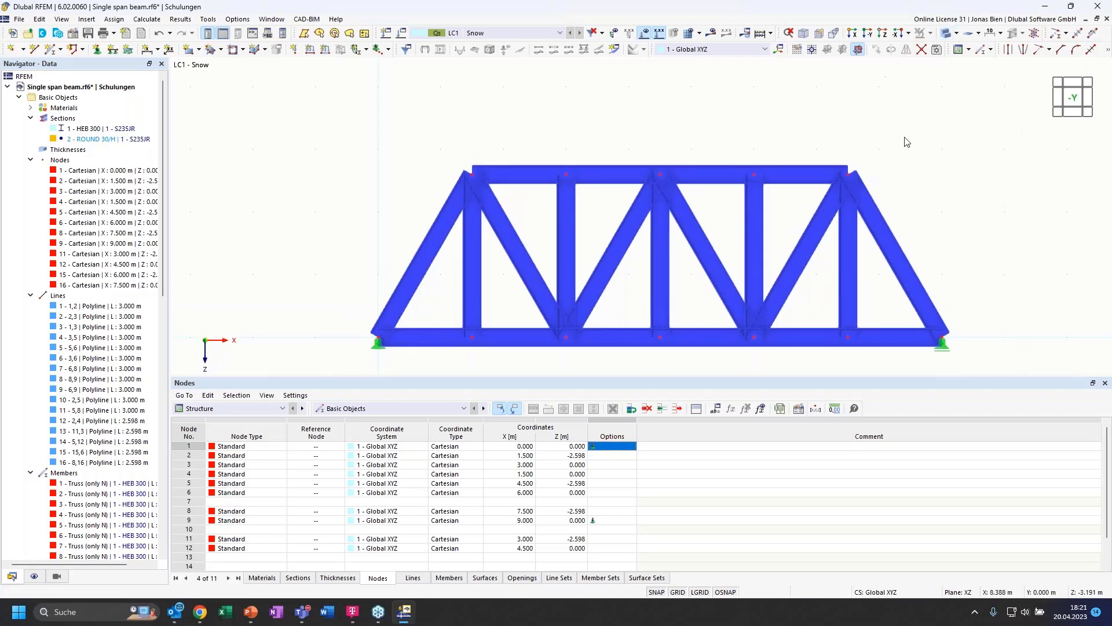
# Step: Apply a 10 kN nodal force in Z to top-chord nodes 2 and 5 in LC1, checking the load values on the exercise slide
pyautogui.click(295, 50)
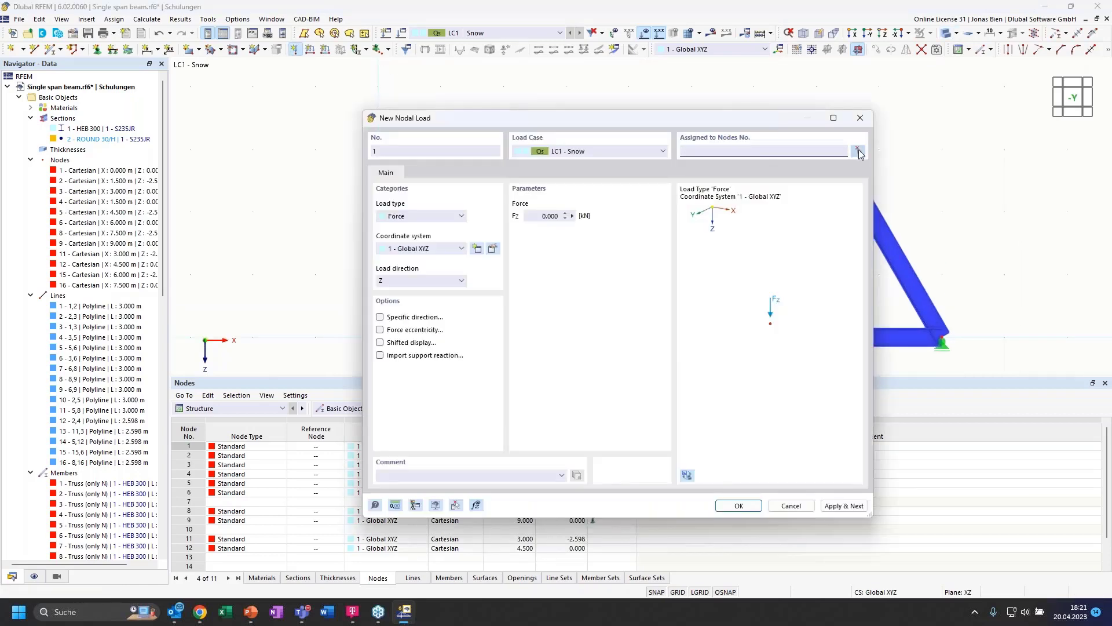
pyautogui.click(849, 155)
pyautogui.click(465, 167)
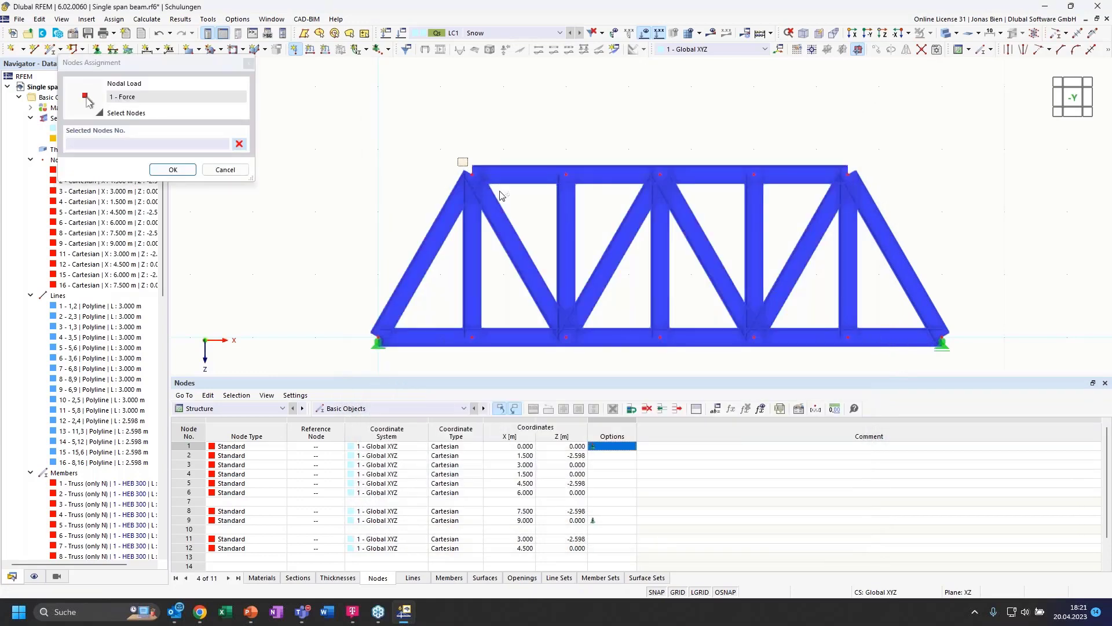
pyautogui.moveTo(627, 150); pyautogui.dragTo(681, 191)
pyautogui.click(172, 169)
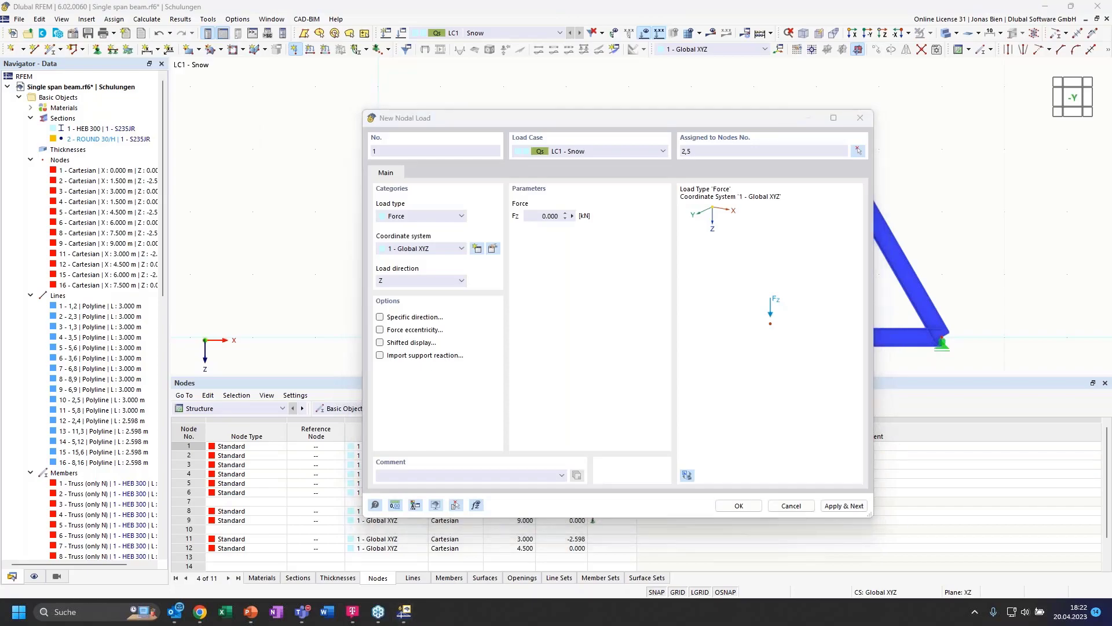
pyautogui.hotkey('alt', 'Tab')
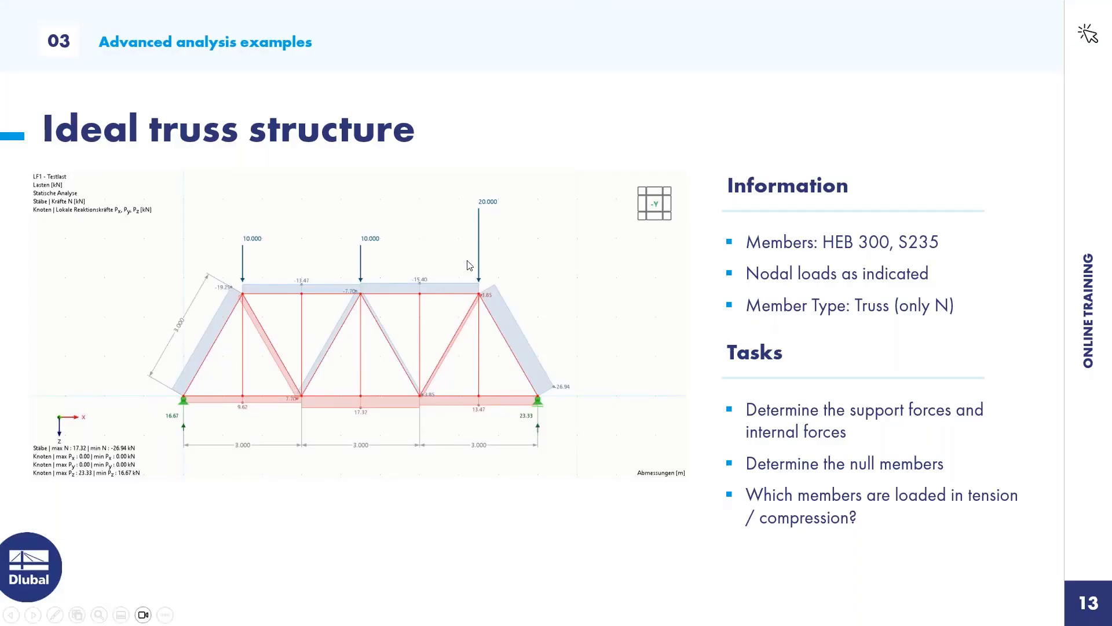
pyautogui.hotkey('alt', 'Tab')
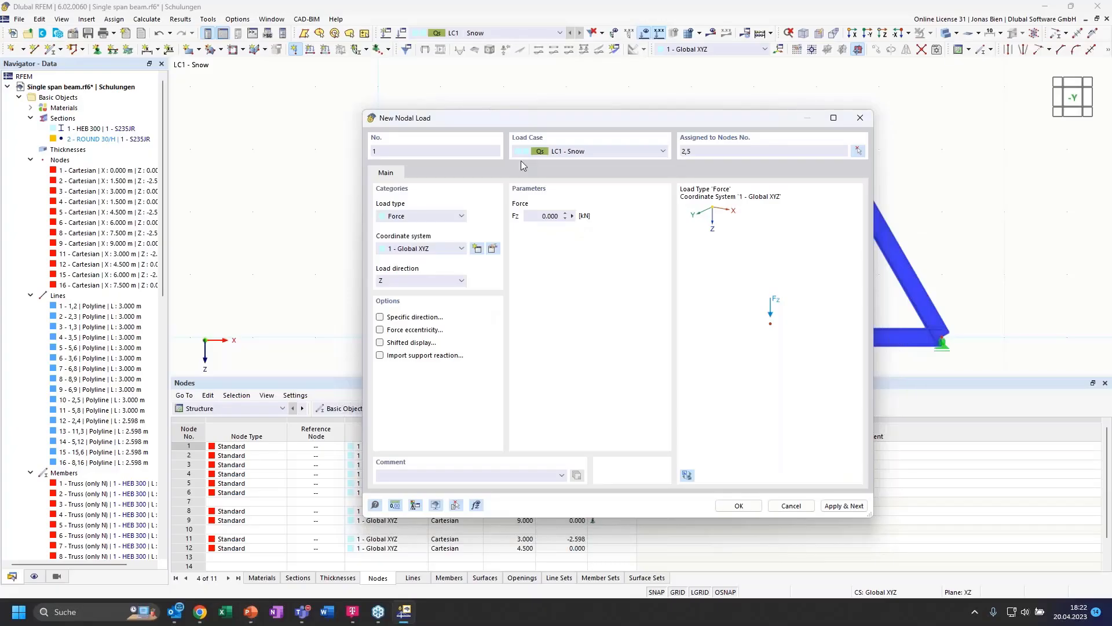
pyautogui.click(543, 215)
pyautogui.click(755, 511)
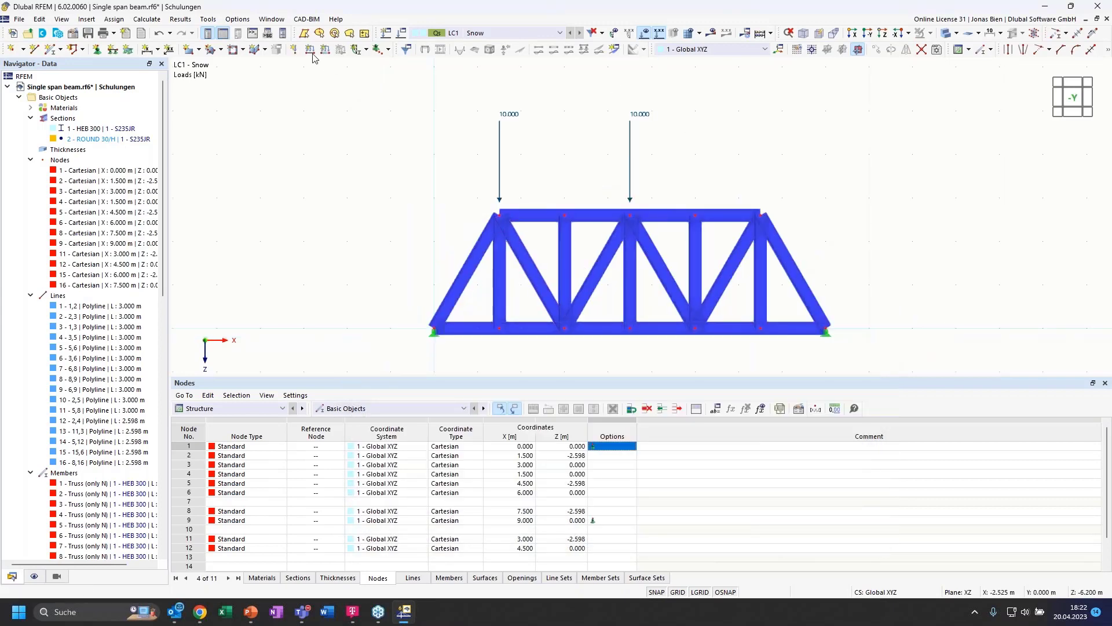
# Step: Apply a 20 kN nodal force in Z to top-chord end node 8 in load case LC1
pyautogui.click(294, 49)
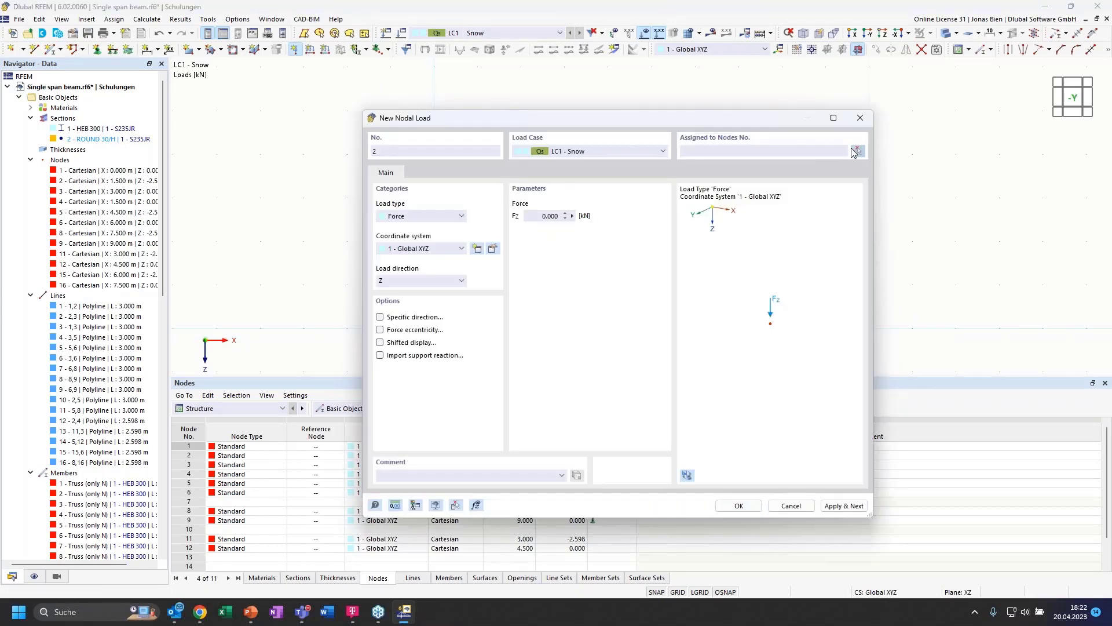
pyautogui.click(856, 150)
pyautogui.click(759, 215)
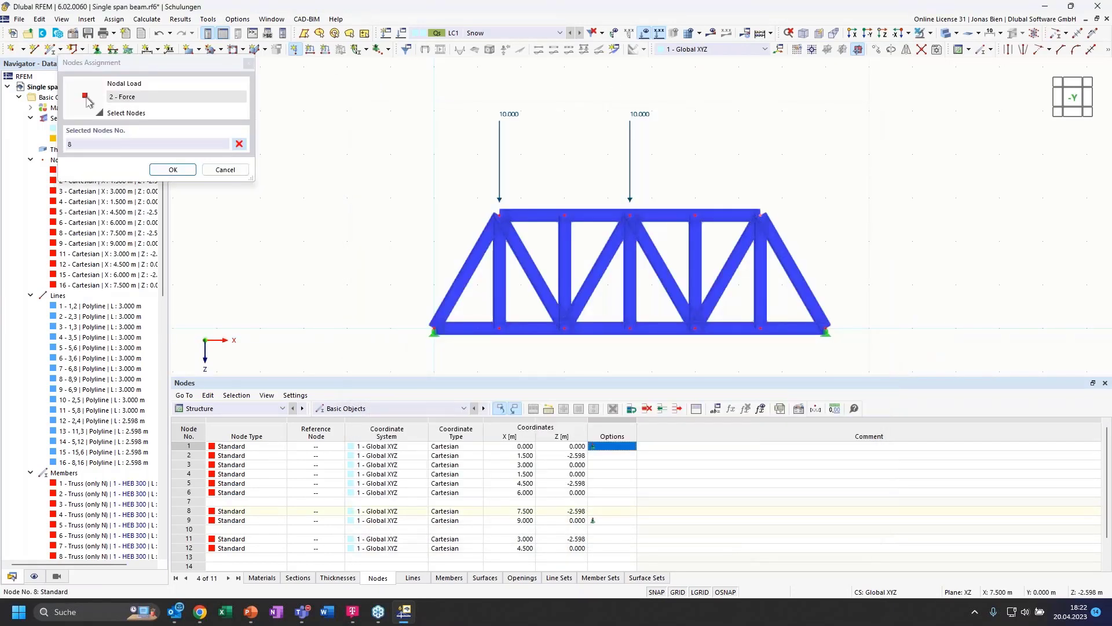
pyautogui.click(173, 170)
pyautogui.click(543, 217)
pyautogui.click(738, 505)
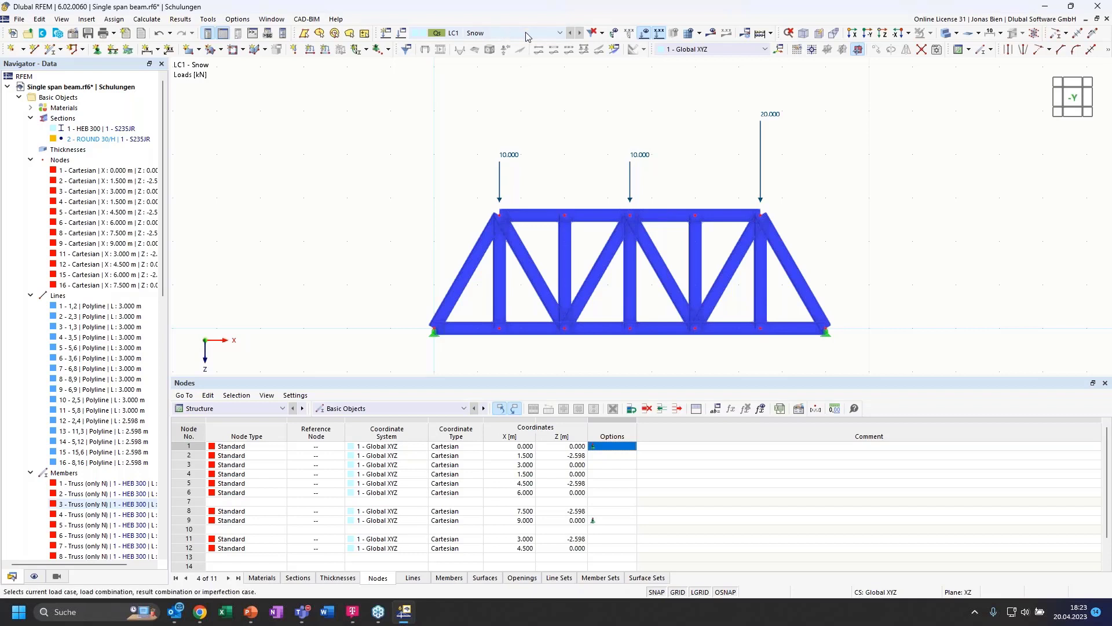
# Step: Calculate load case LC1 and show the truss's axial forces and support reactions
pyautogui.click(712, 34)
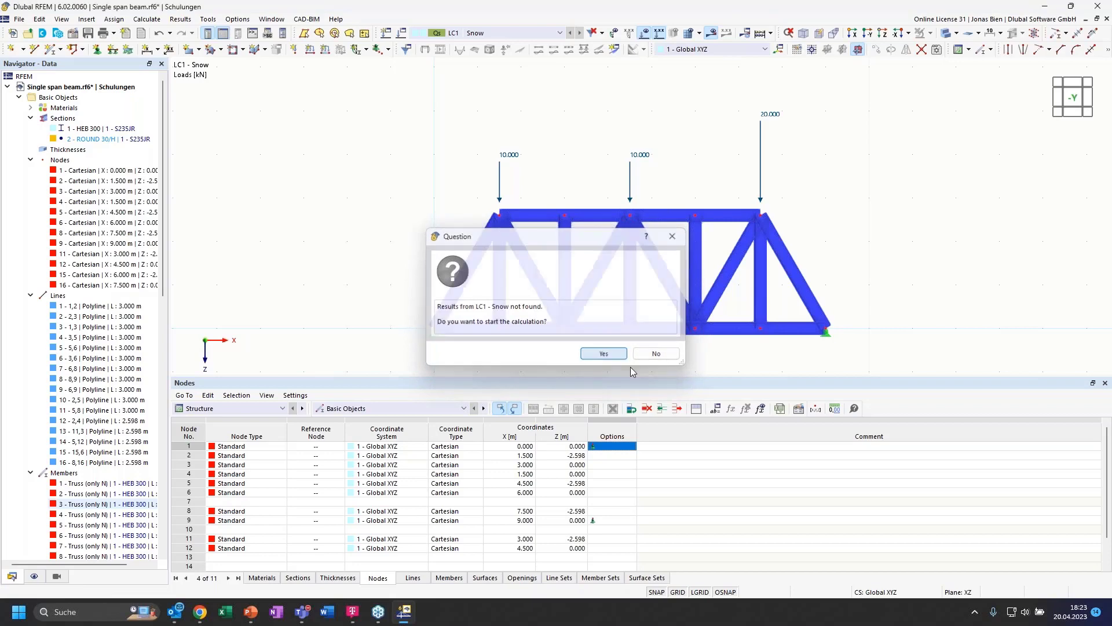
pyautogui.click(603, 356)
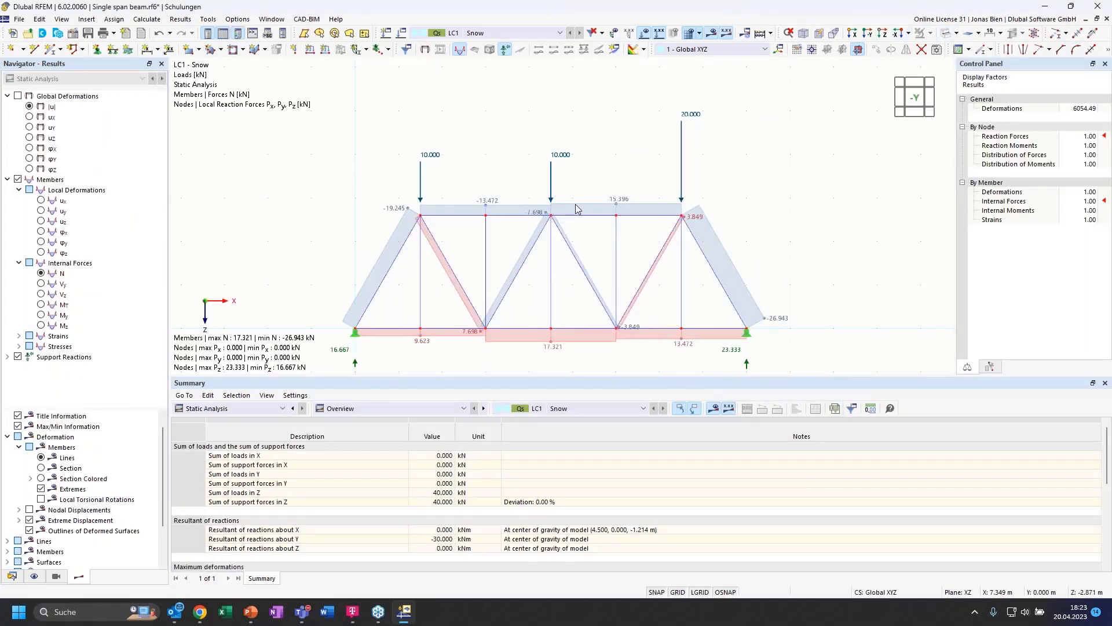
pyautogui.moveTo(714, 194); pyautogui.dragTo(706, 171, button='middle')
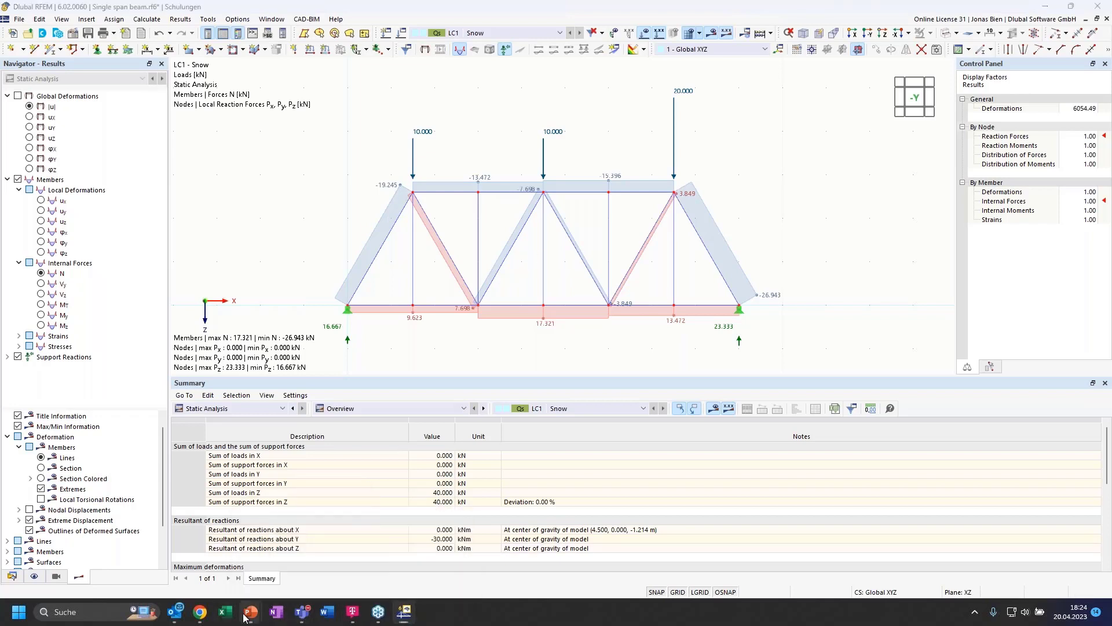
# Step: Switch to the PowerPoint slides, read the Generated truss structure exercise, and return to RFEM
pyautogui.moveTo(250, 612)
pyautogui.click(301, 547)
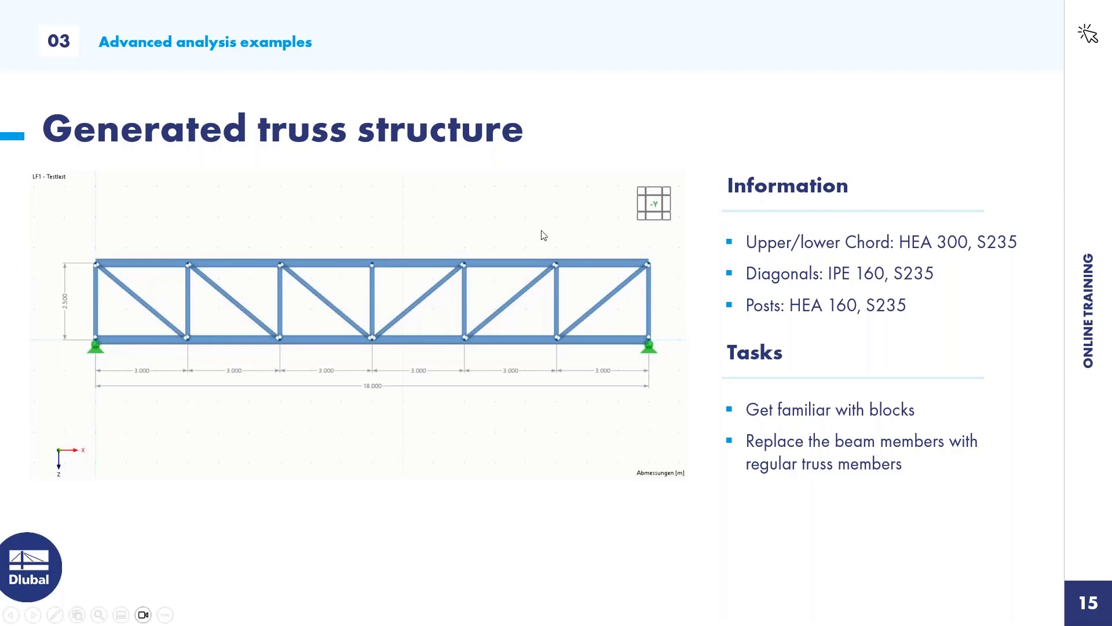
pyautogui.hotkey('alt', 'Tab')
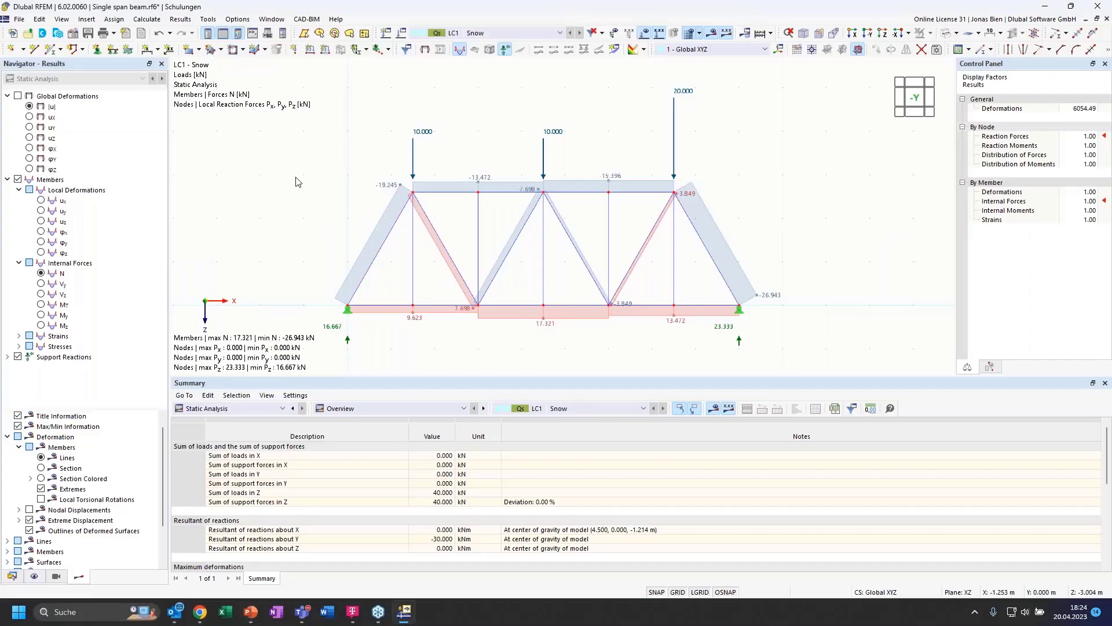
# Step: Select the entire truss together with its supports and nodal loads and delete it
pyautogui.scroll(-2, 296, 182)
pyautogui.moveTo(269, 130)
pyautogui.mouseDown()
pyautogui.moveTo(576, 305)
pyautogui.moveTo(615, 312)
pyautogui.moveTo(606, 277)
pyautogui.moveTo(276, 134)
pyautogui.mouseUp()
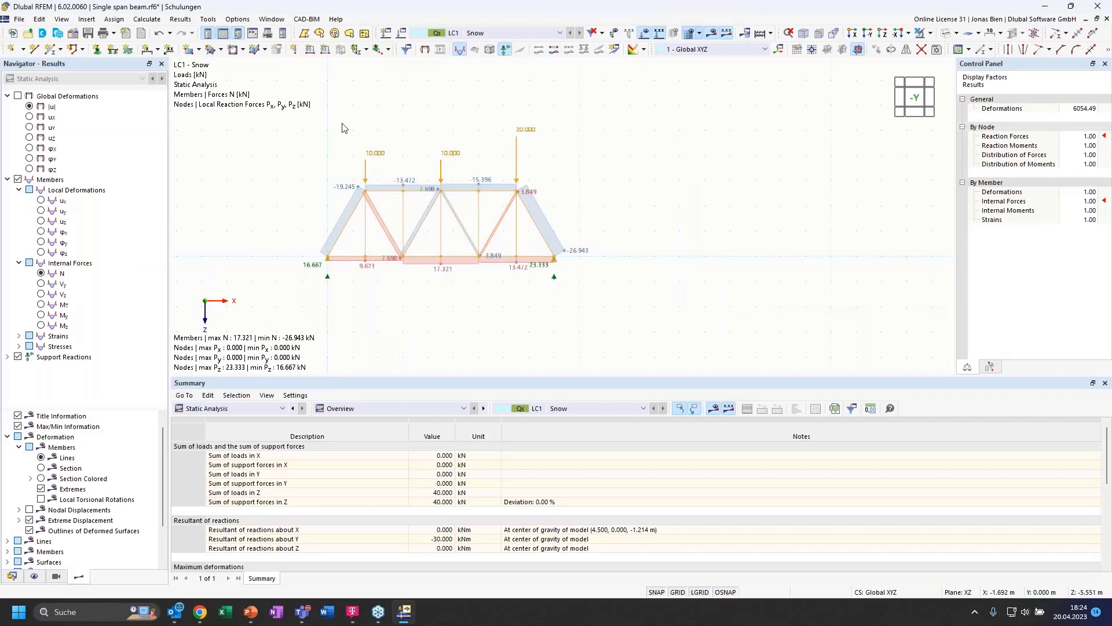
pyautogui.press('Delete')
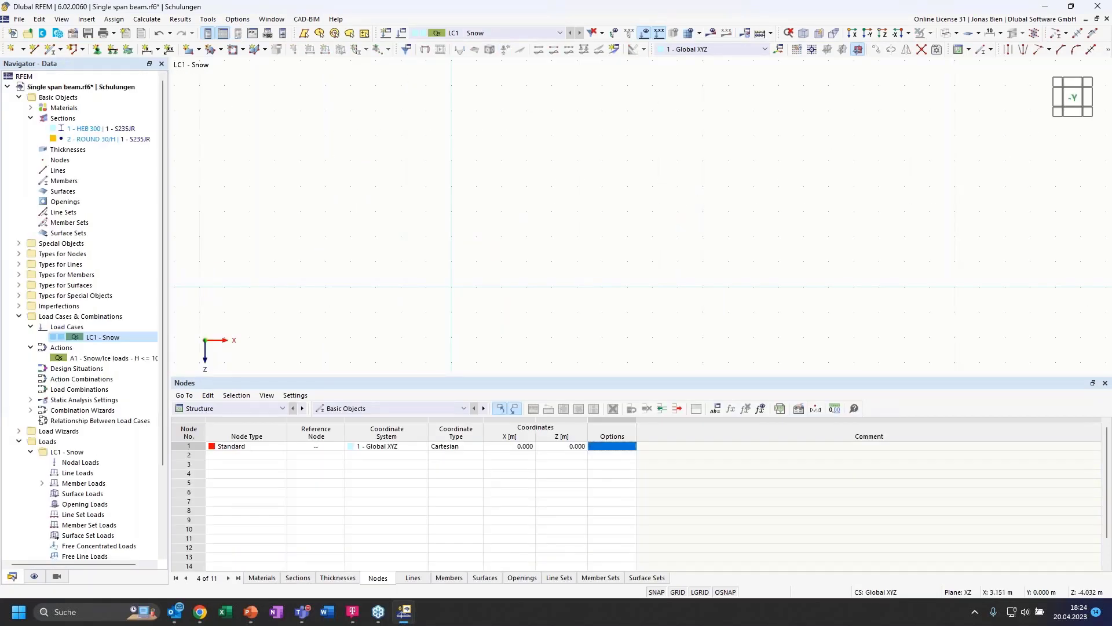
# Step: Open the block library and examine the Buildings, Silos and Storage Tanks, Photovoltaic Cells and steel Stairway Structures blocks
pyautogui.click(58, 36)
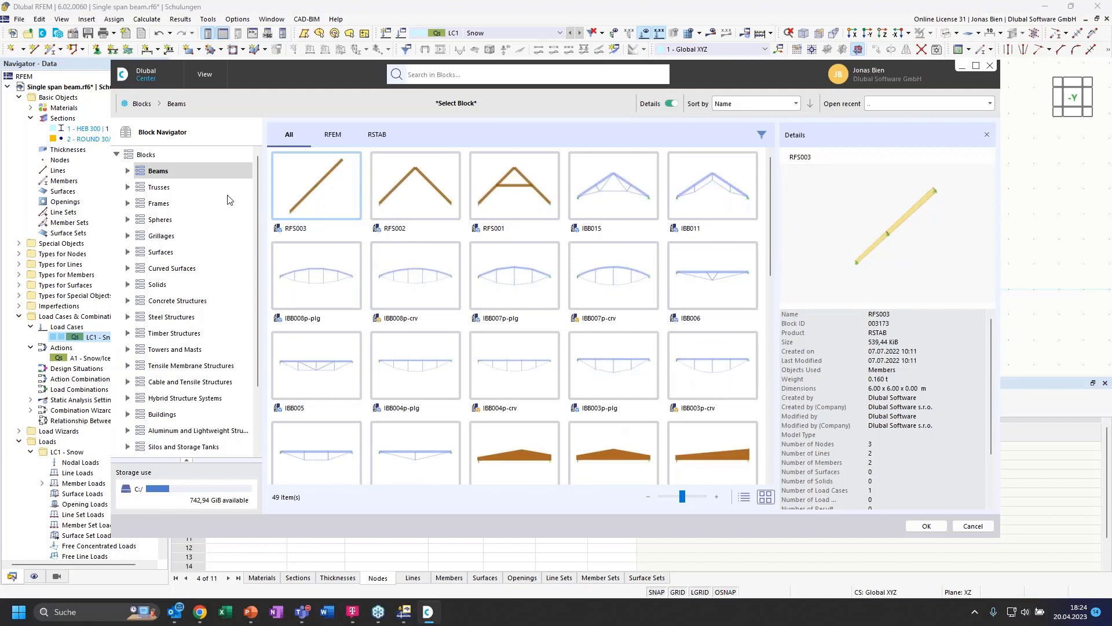
pyautogui.scroll(-2, 197, 243)
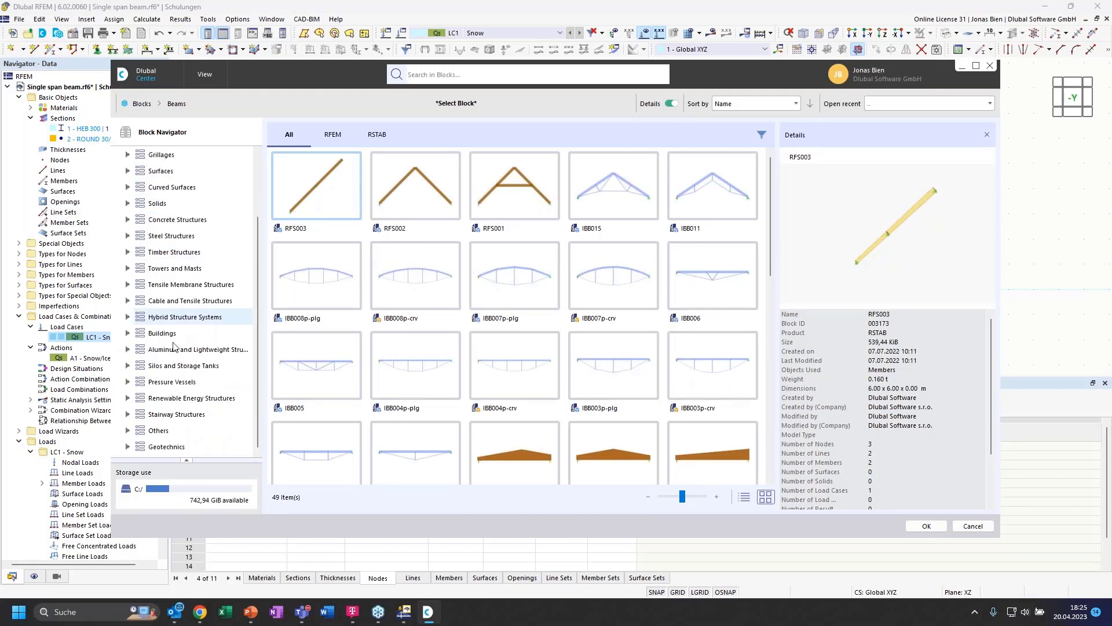
pyautogui.click(155, 332)
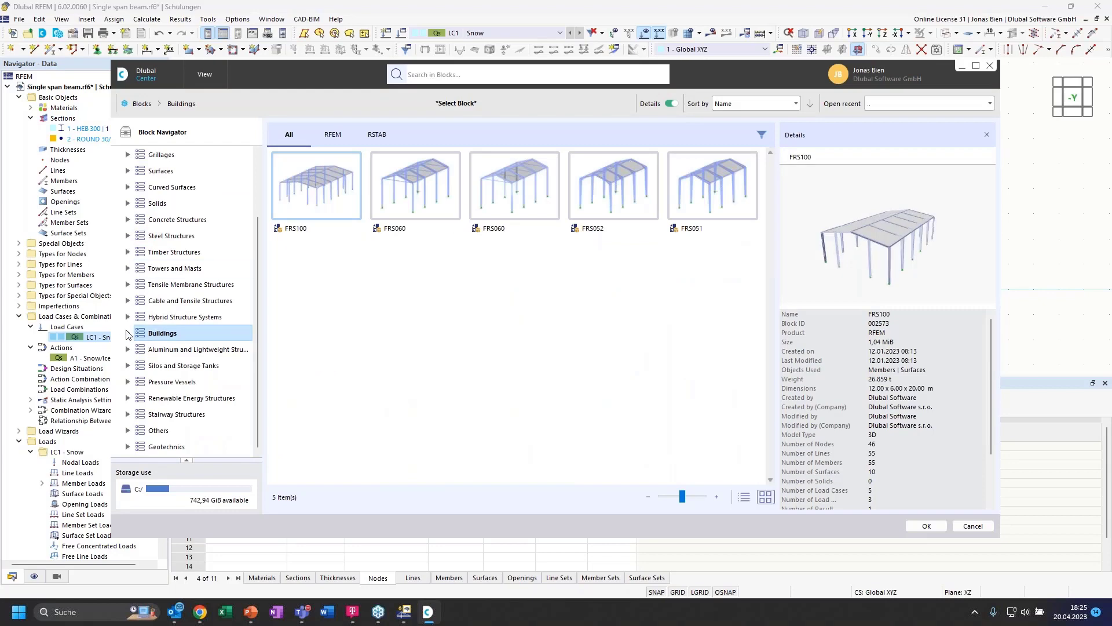
pyautogui.click(128, 365)
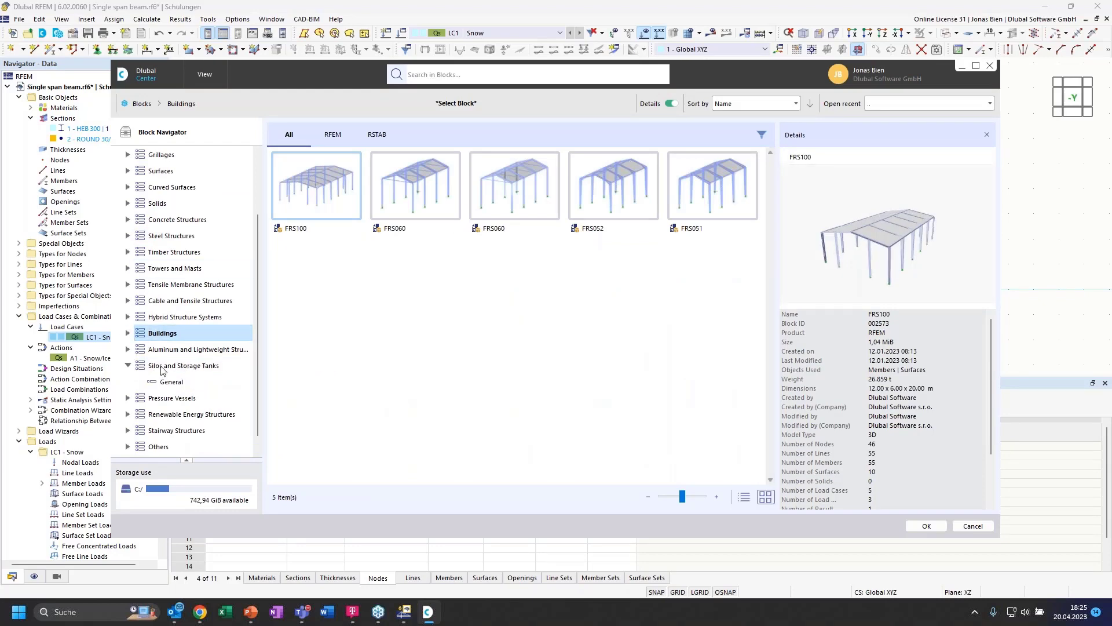
pyautogui.click(171, 381)
pyautogui.scroll(-3, 298, 402)
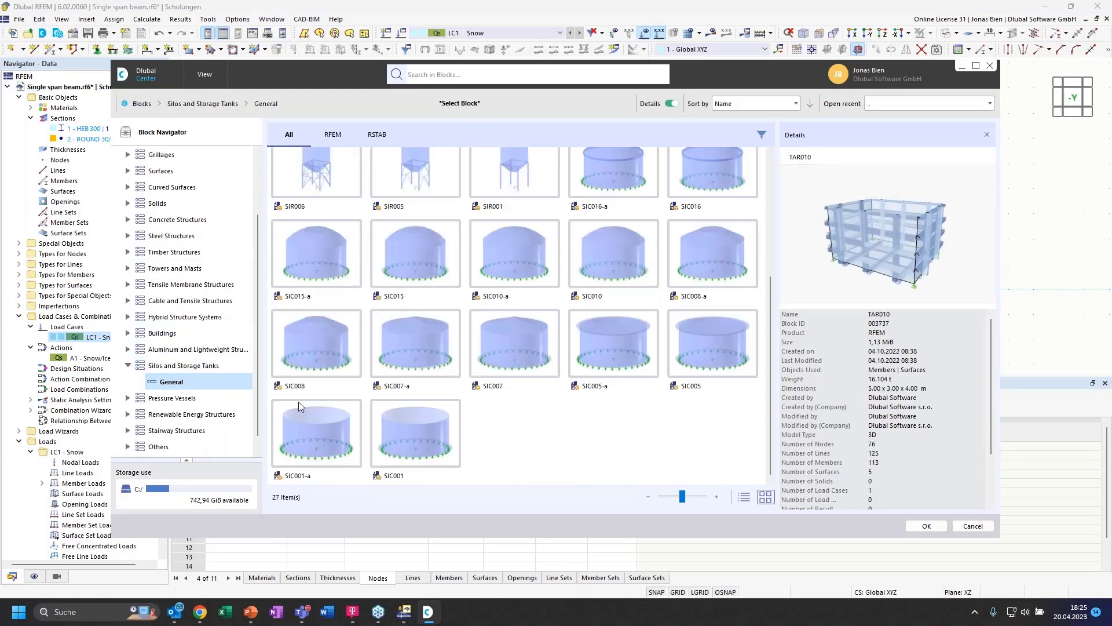
pyautogui.click(128, 414)
pyautogui.click(187, 430)
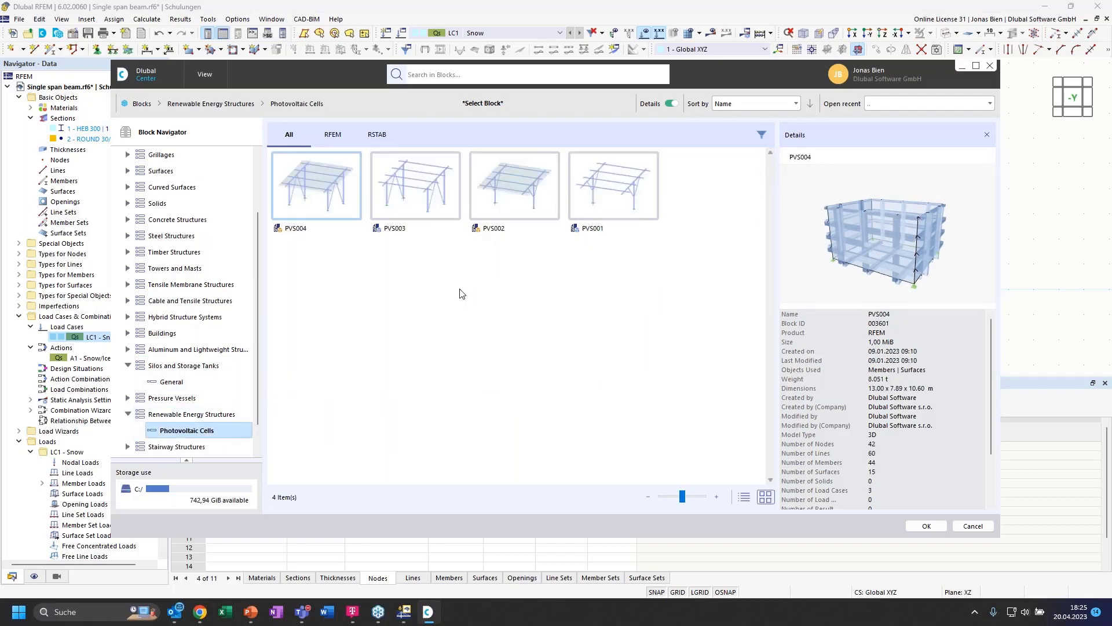
pyautogui.scroll(-2, 141, 409)
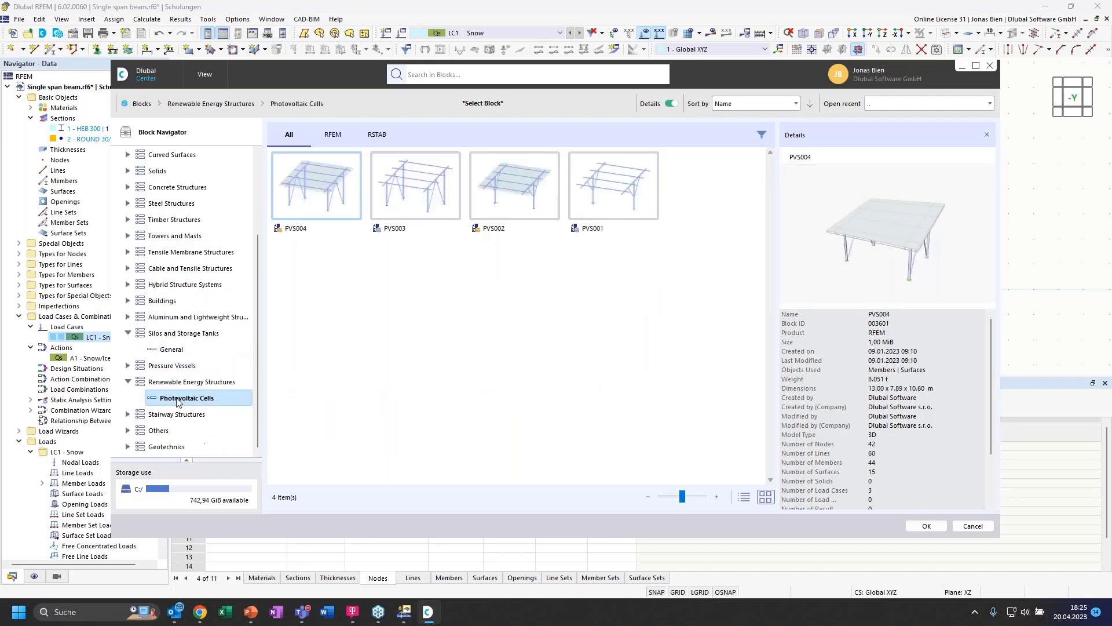
pyautogui.click(128, 414)
pyautogui.scroll(-2, 194, 430)
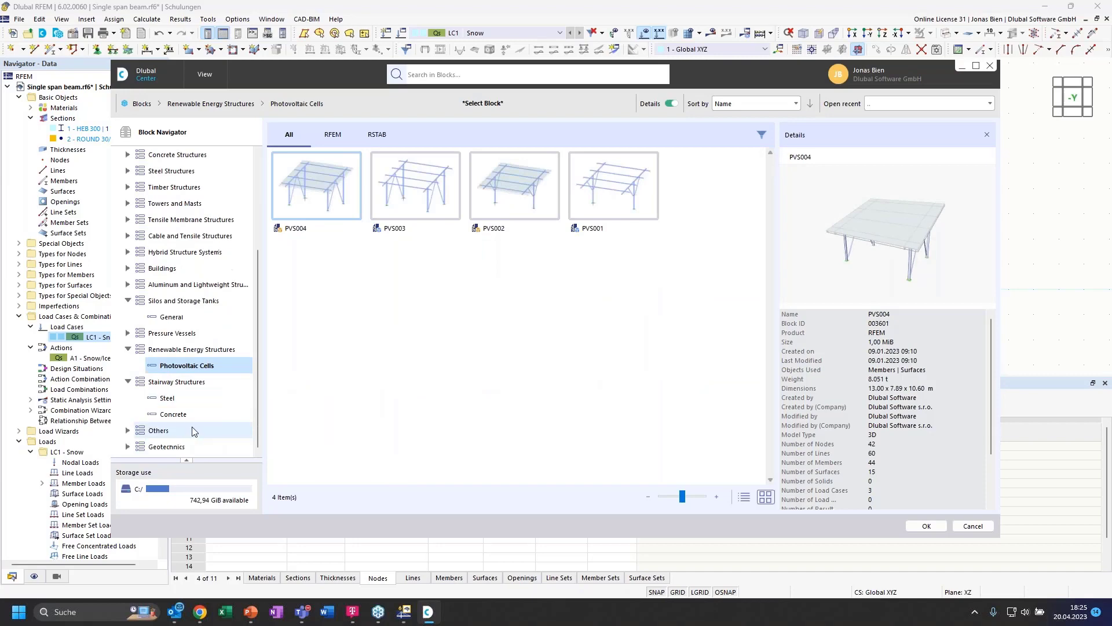
pyautogui.click(194, 404)
pyautogui.scroll(-5, 612, 298)
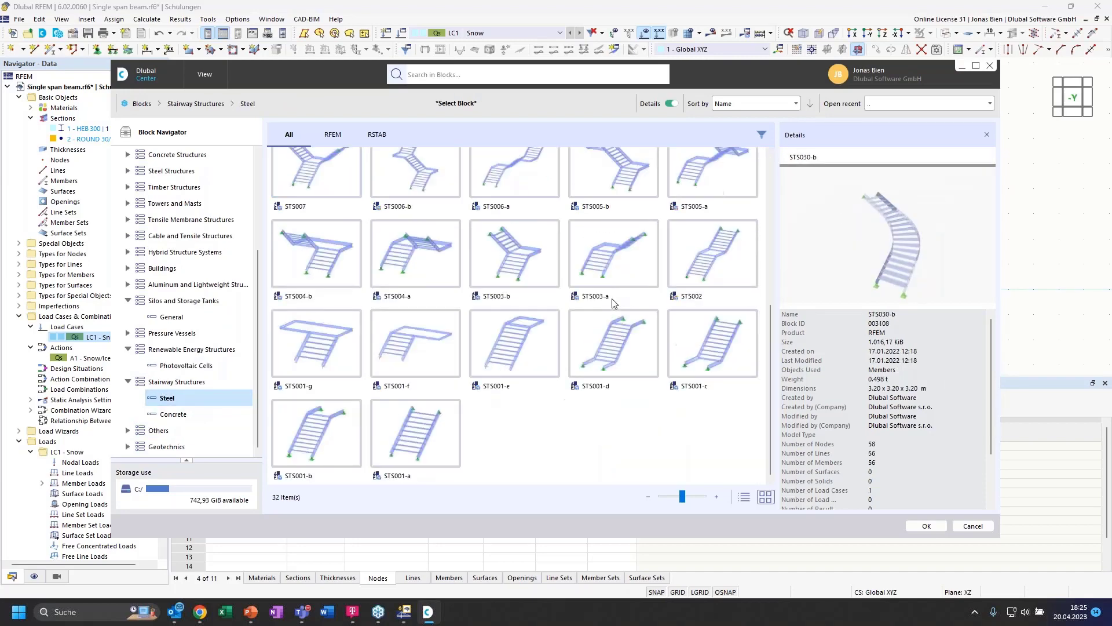
# Step: Load the FT001-a block from the 2D trusses in the block library and accept changing the model type to 3D
pyautogui.scroll(5, 600, 423)
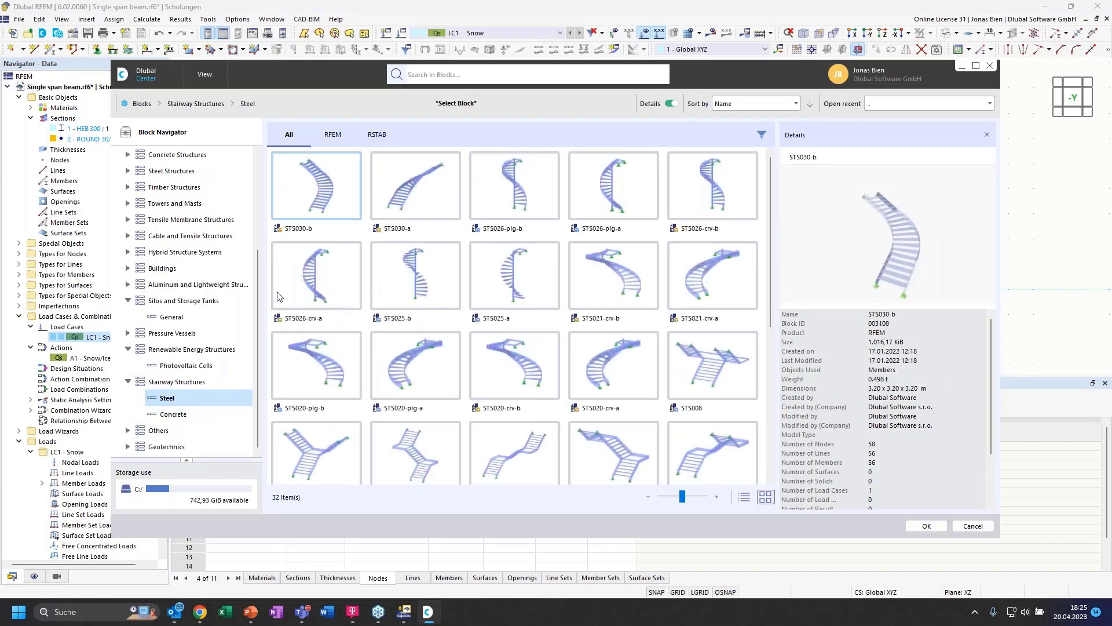
pyautogui.scroll(5, 209, 278)
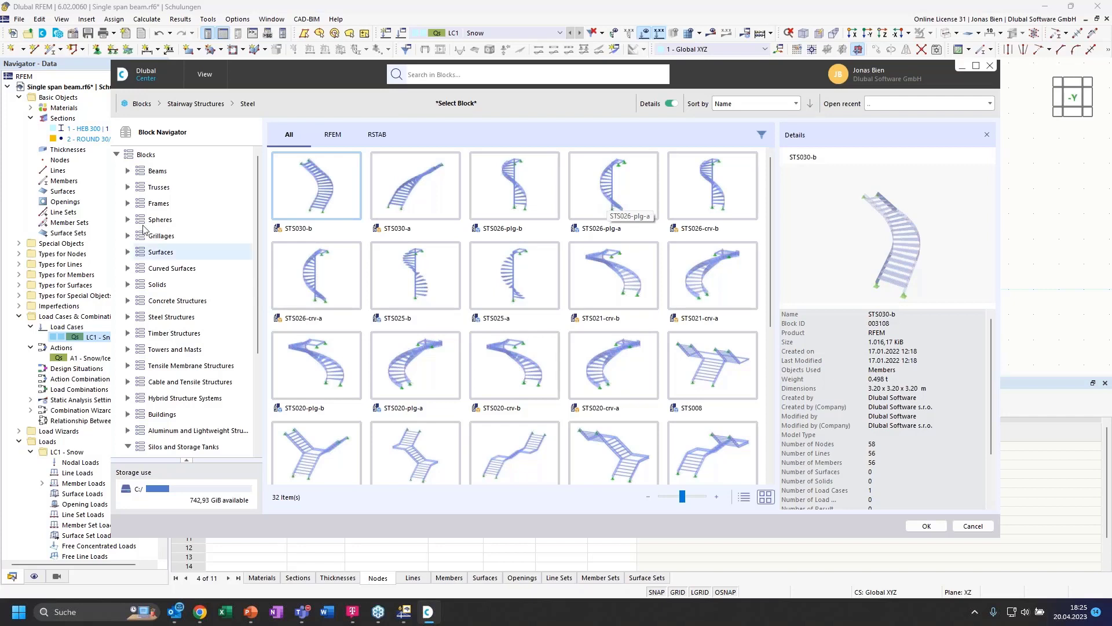
pyautogui.click(128, 187)
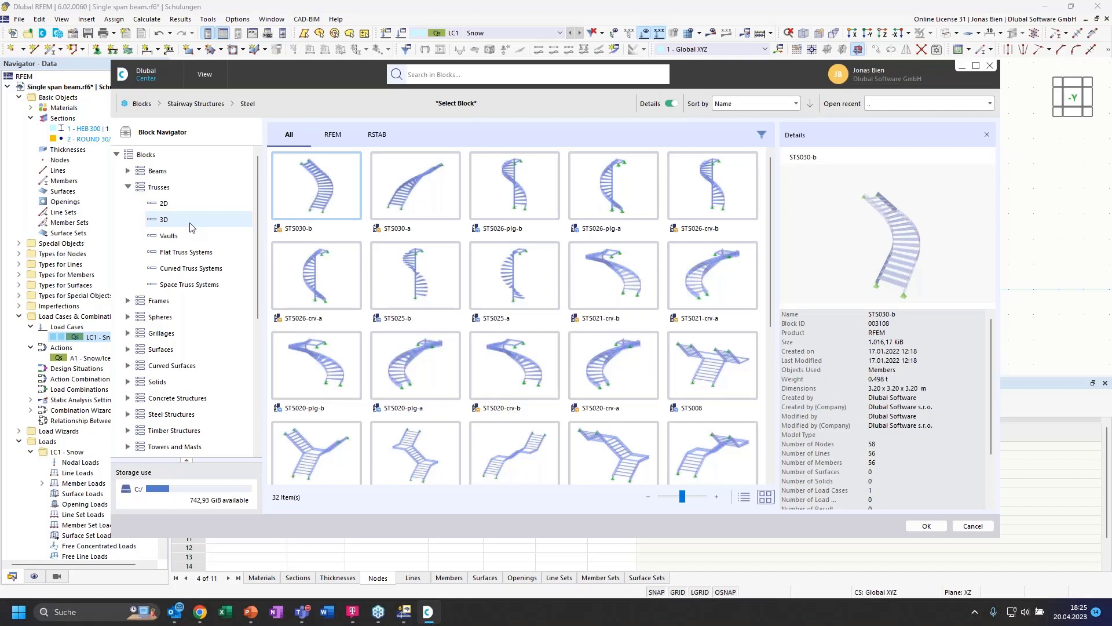
pyautogui.click(187, 205)
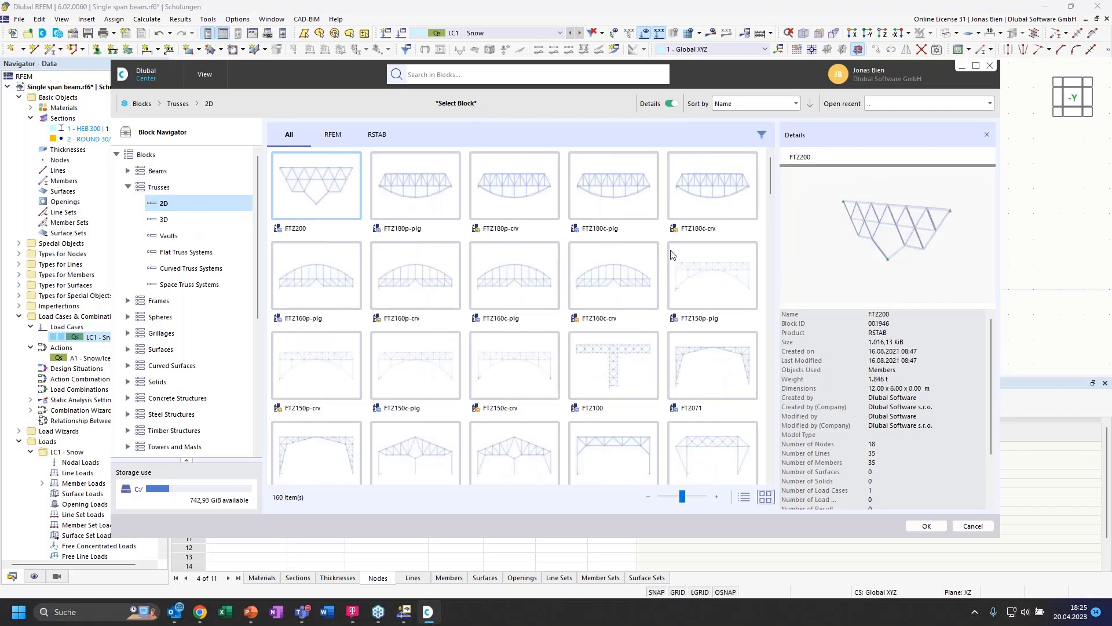
pyautogui.scroll(-15, 674, 255)
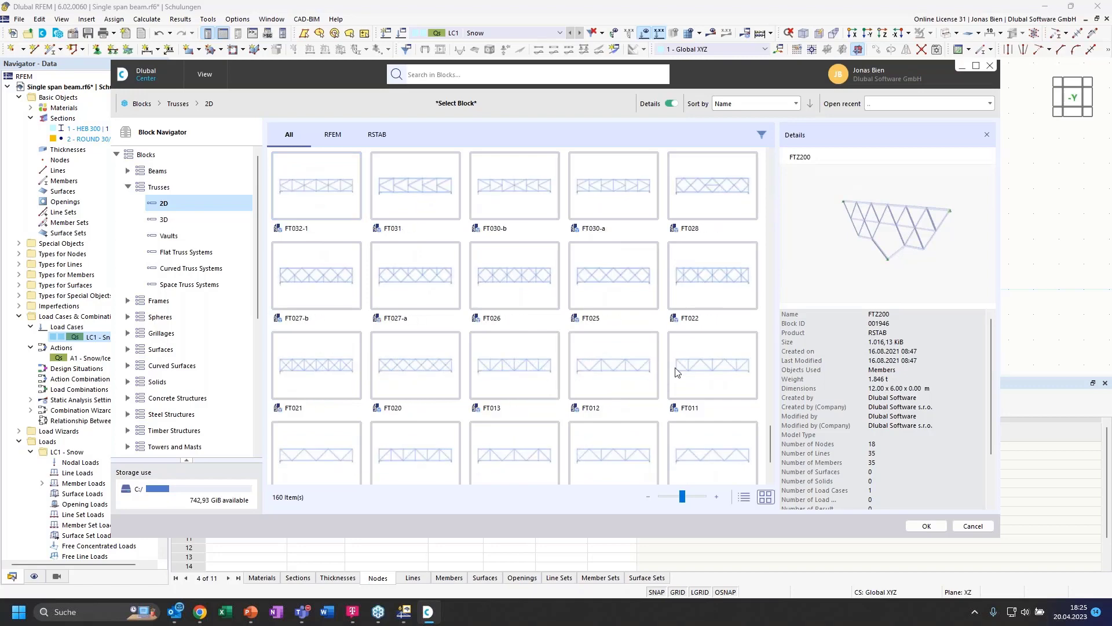
pyautogui.scroll(-2, 669, 328)
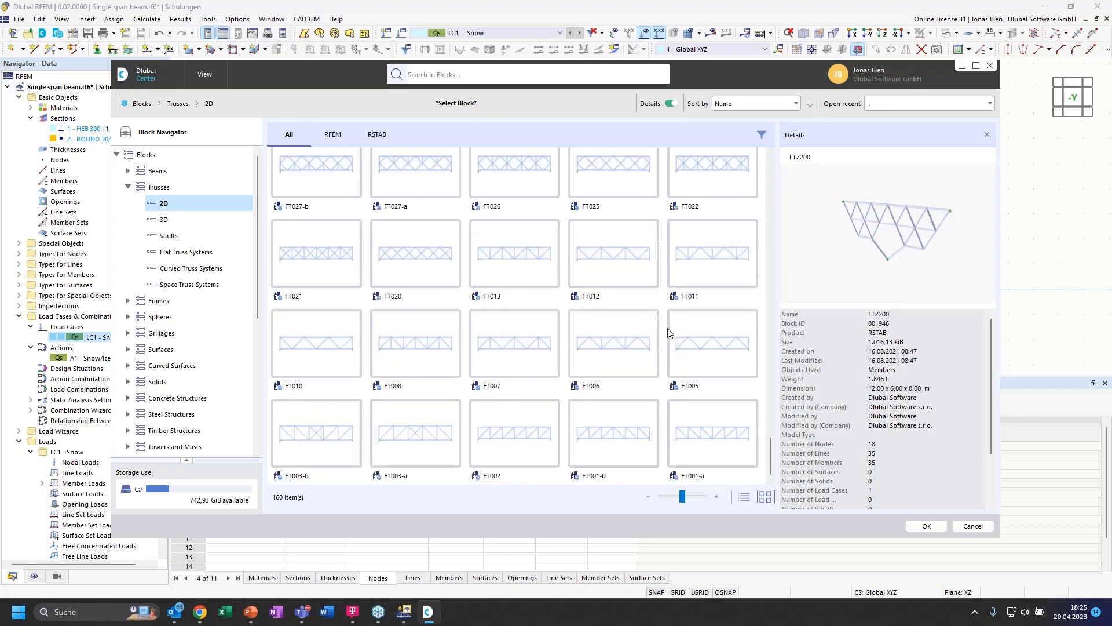
pyautogui.click(702, 442)
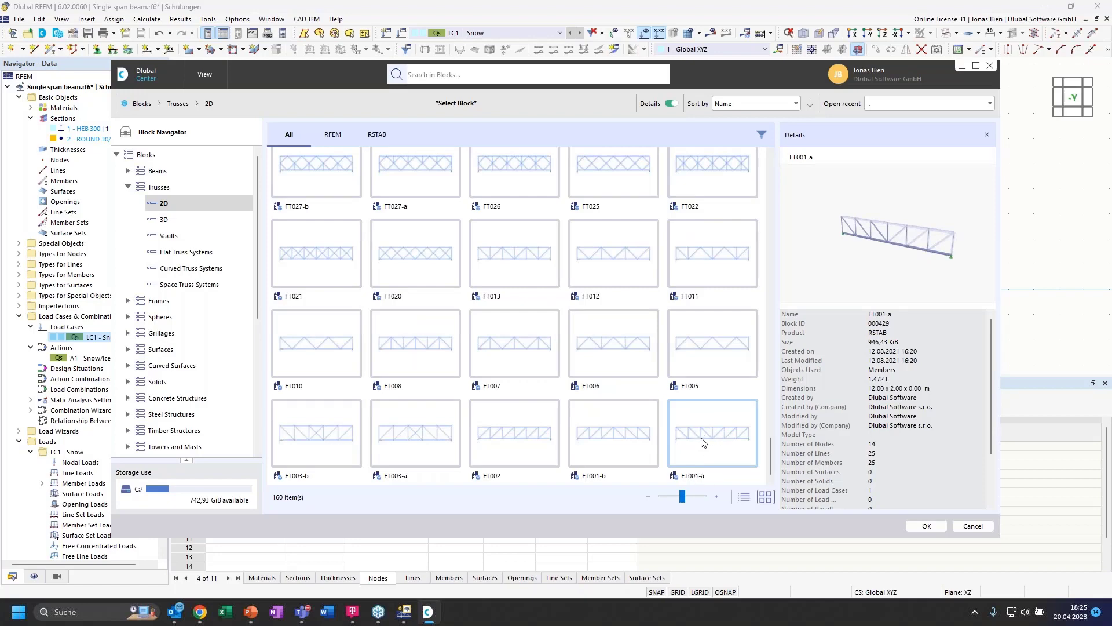
pyautogui.doubleClick(701, 442)
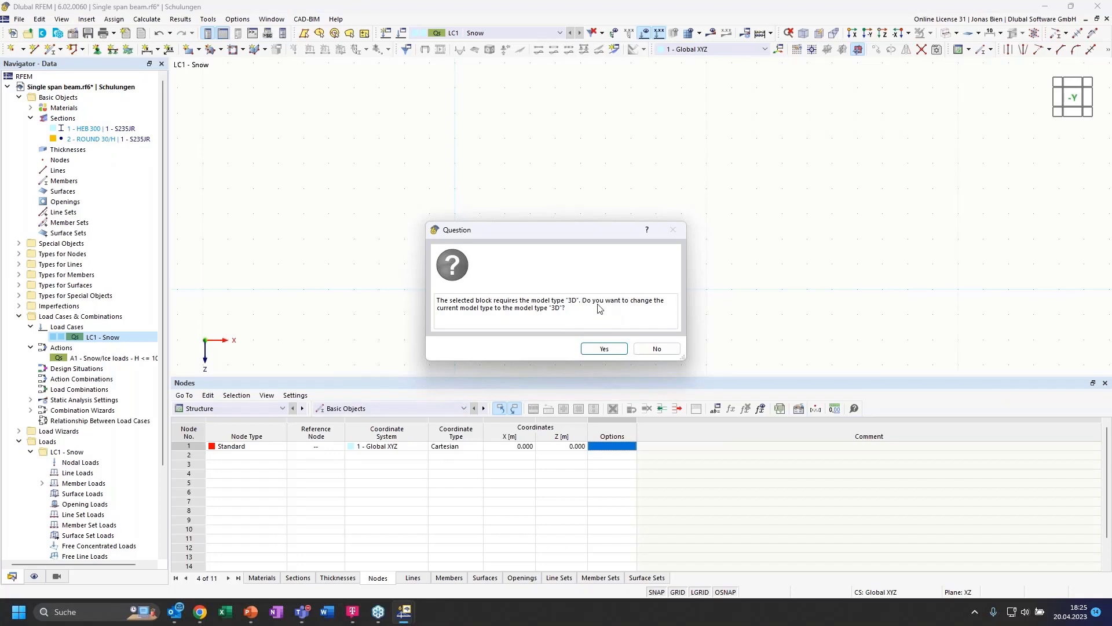
pyautogui.click(604, 349)
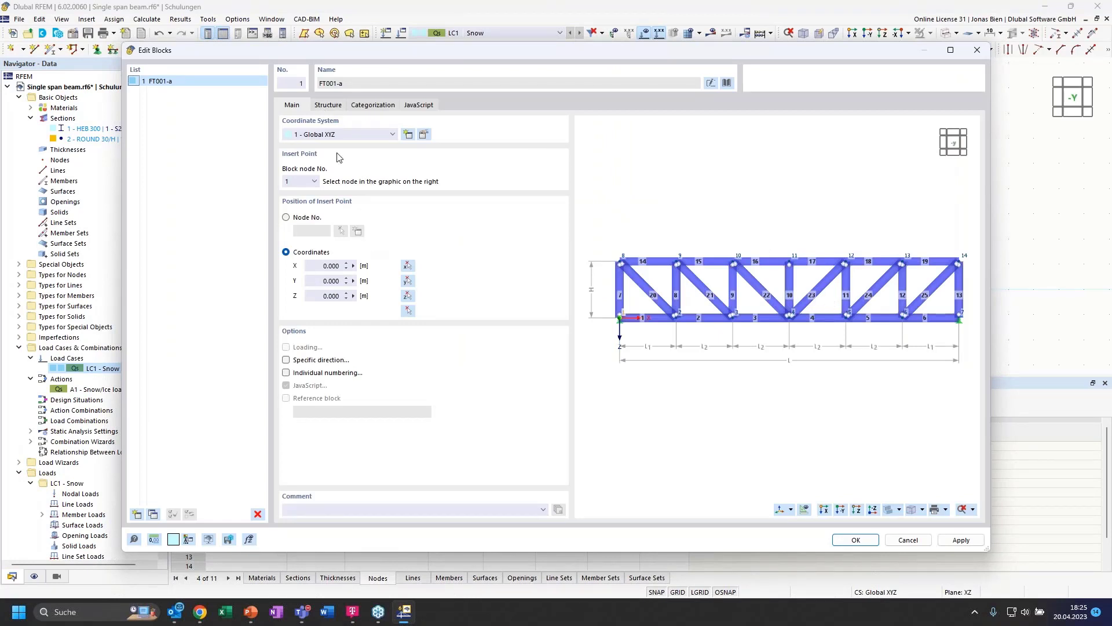
# Step: Set the truss block's number of bays to 4 in its structure parameters
pyautogui.click(329, 107)
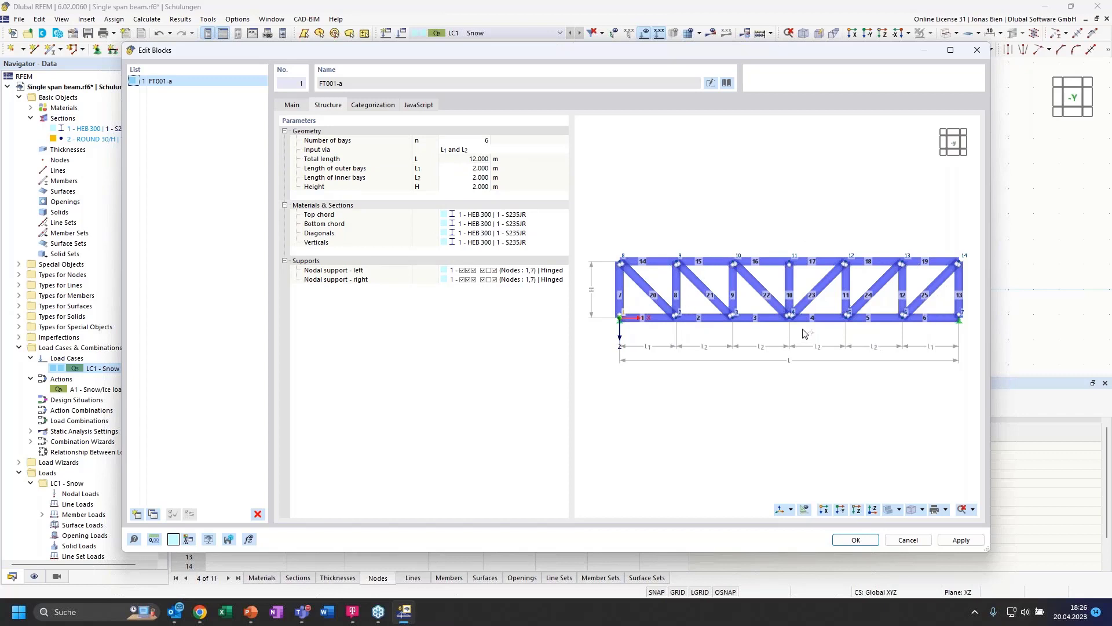
pyautogui.click(467, 140)
pyautogui.write('5')
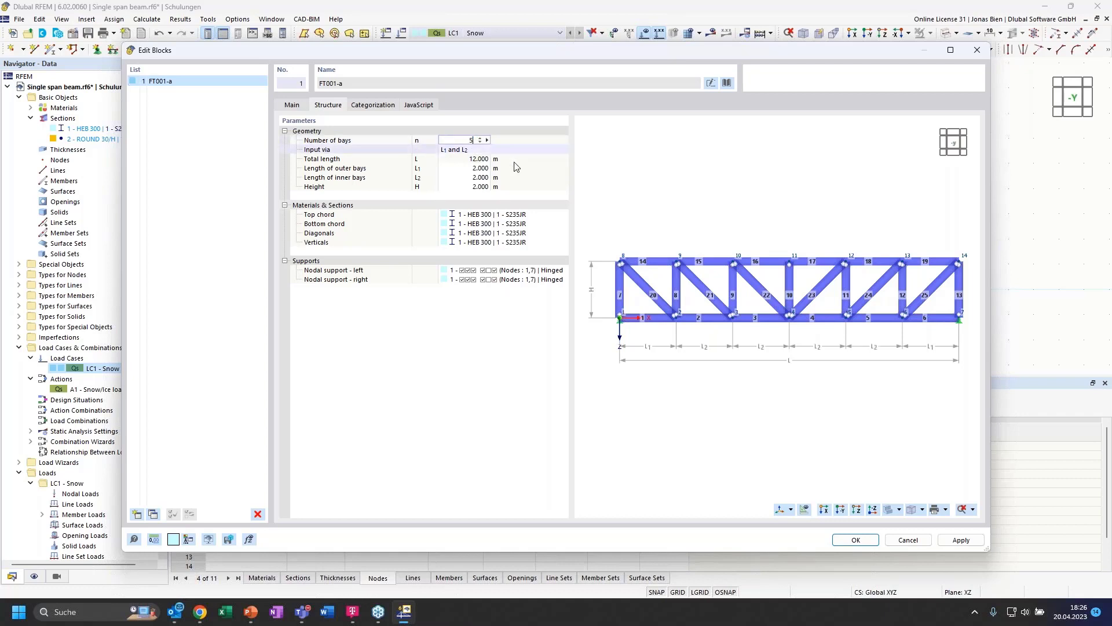
pyautogui.press('BackSpace')
pyautogui.write('4')
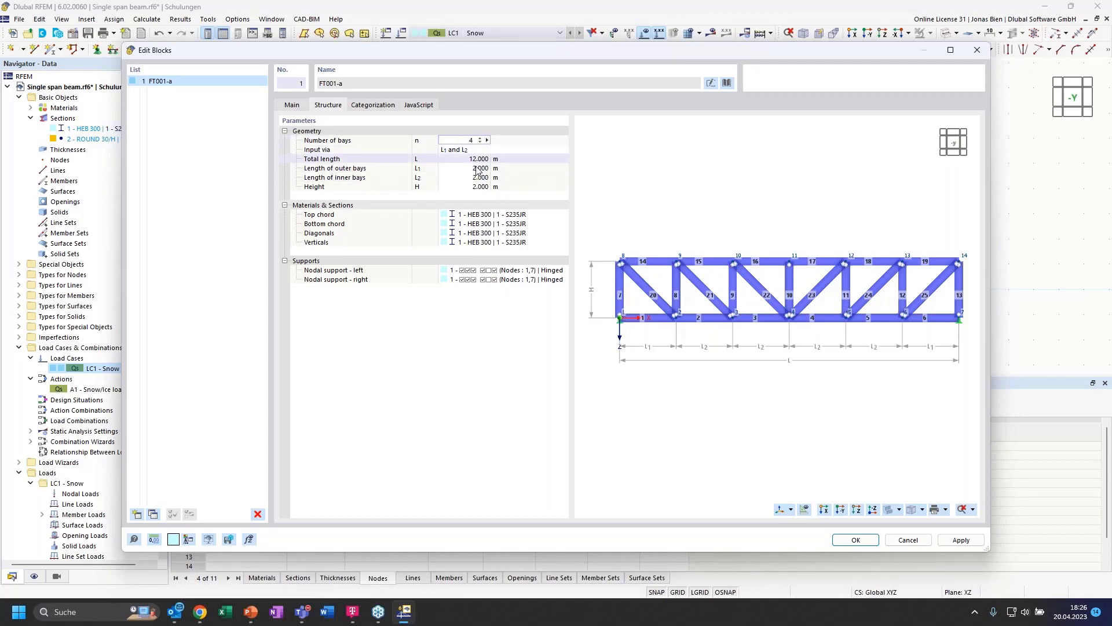
pyautogui.press('Return')
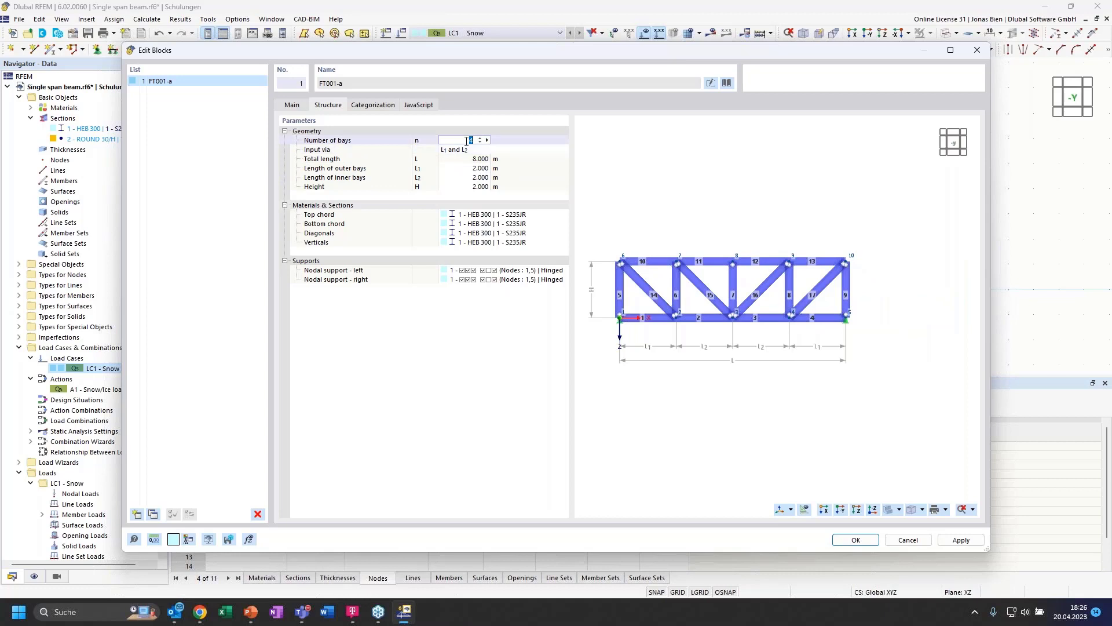
# Step: Set the outer and inner bay lengths to 3 m and the truss height to 2.5 m
pyautogui.click(467, 168)
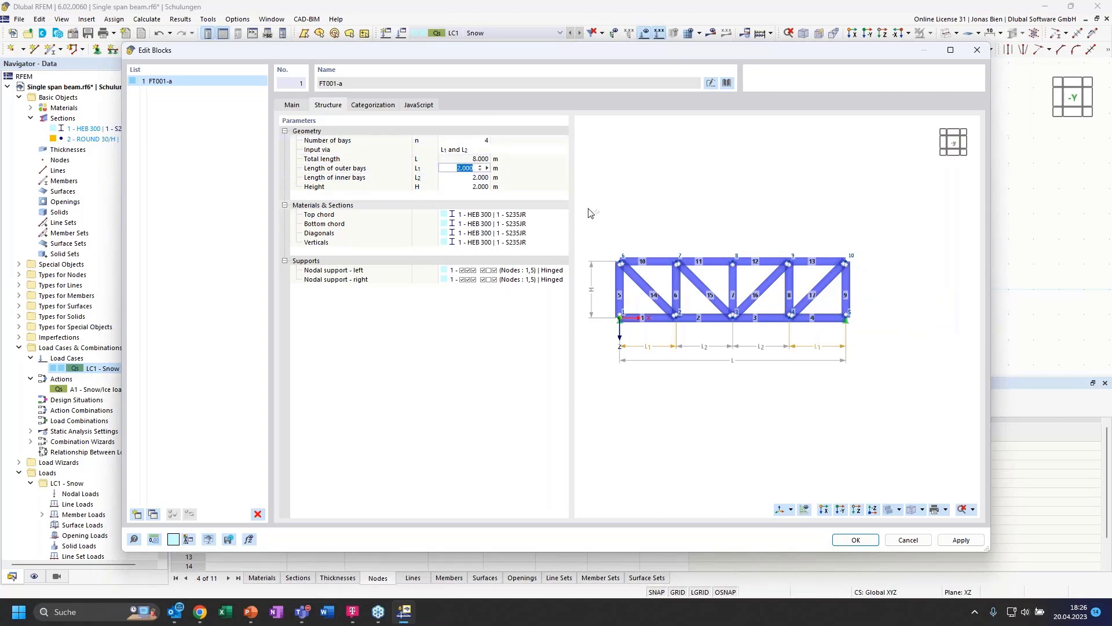
pyautogui.write('3')
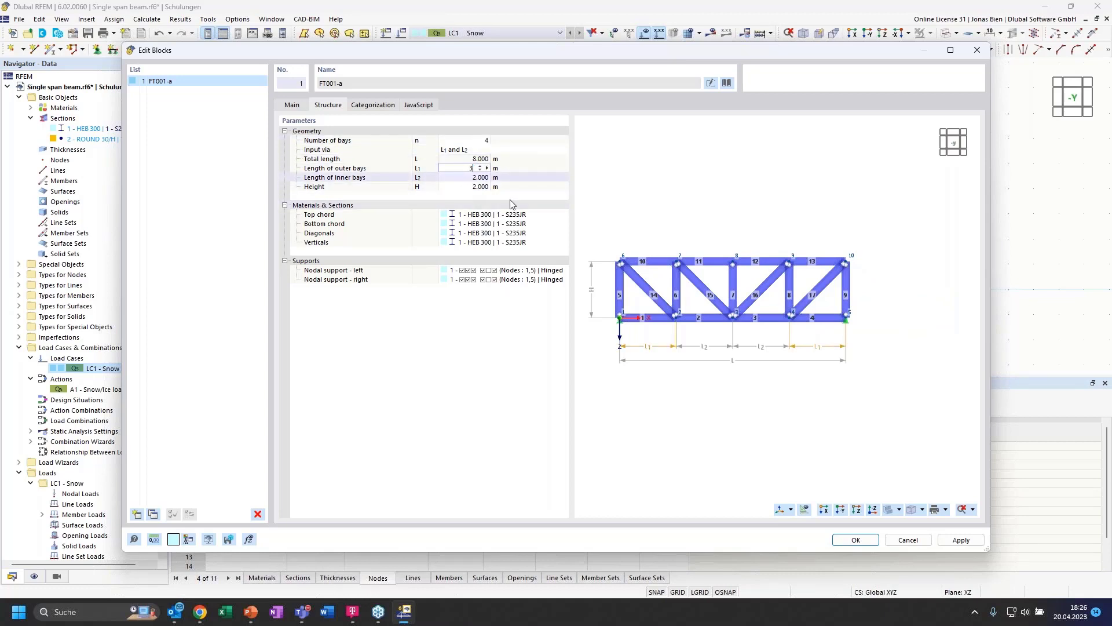
pyautogui.press('Return')
pyautogui.press('Tab')
pyautogui.write('3')
pyautogui.press('Return')
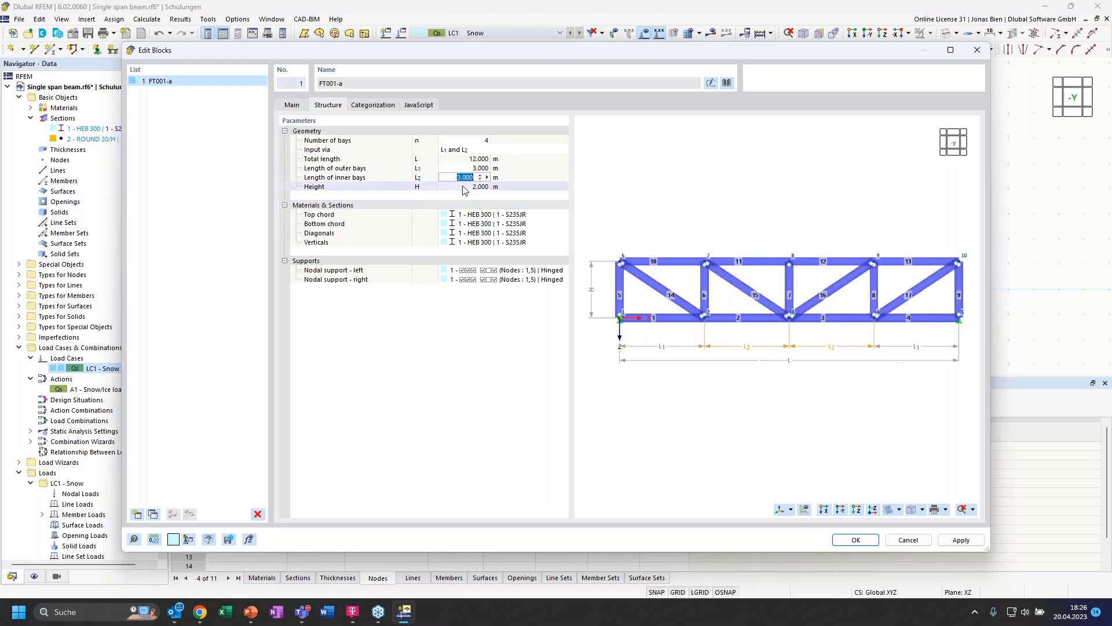
pyautogui.press('Tab')
pyautogui.write('2.5')
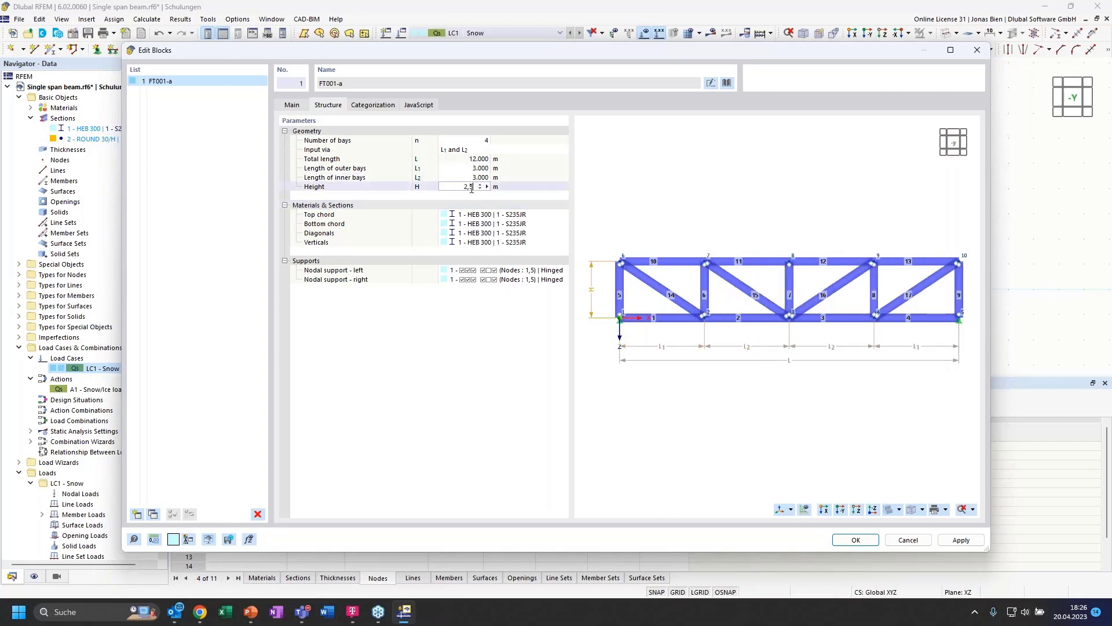
pyautogui.press('Return')
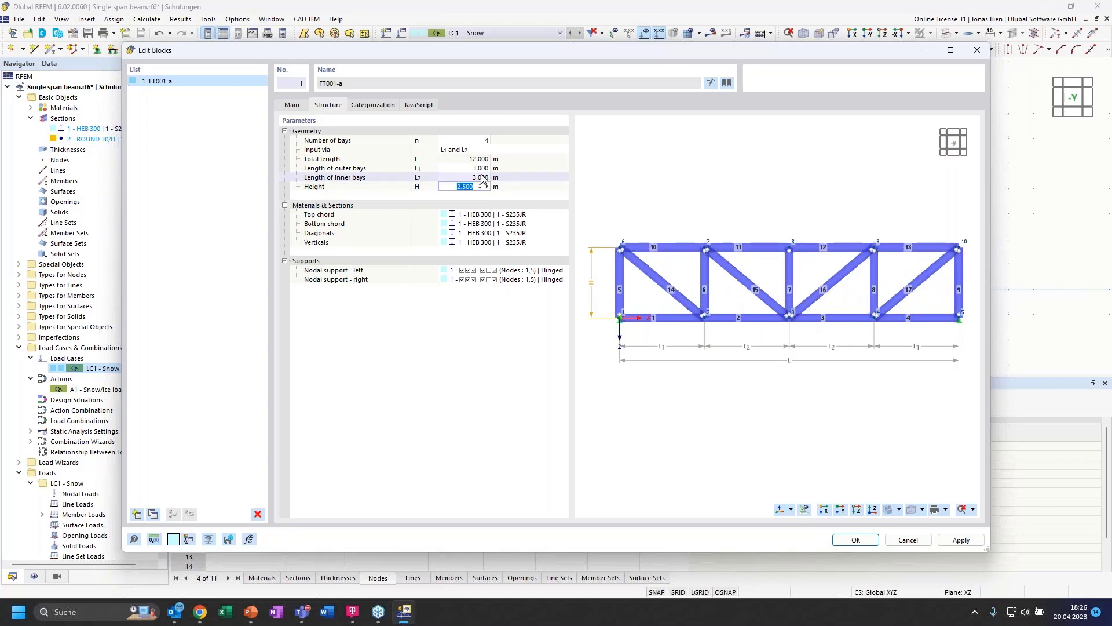
# Step: Open the diagonals' section for editing and change section 1 to IPE 160
pyautogui.click(480, 215)
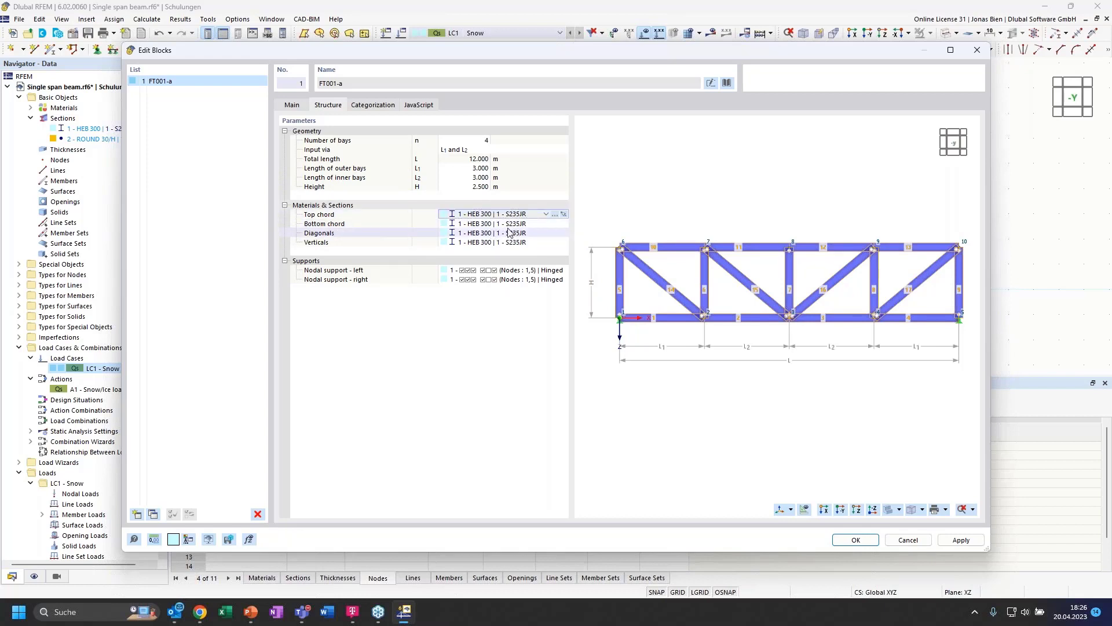
pyautogui.click(510, 233)
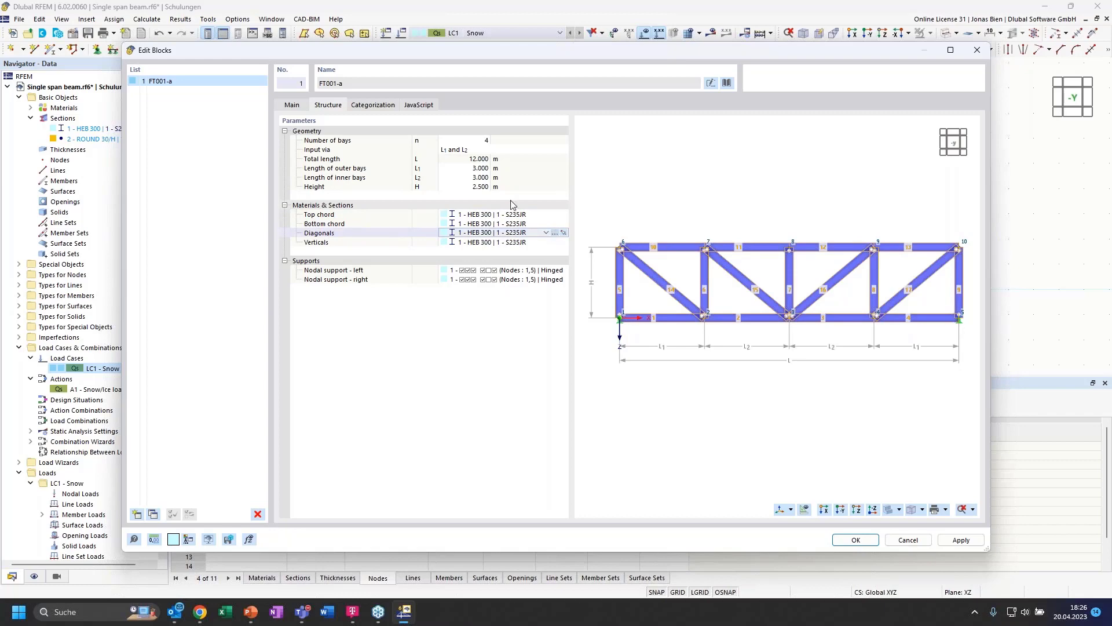
pyautogui.click(556, 232)
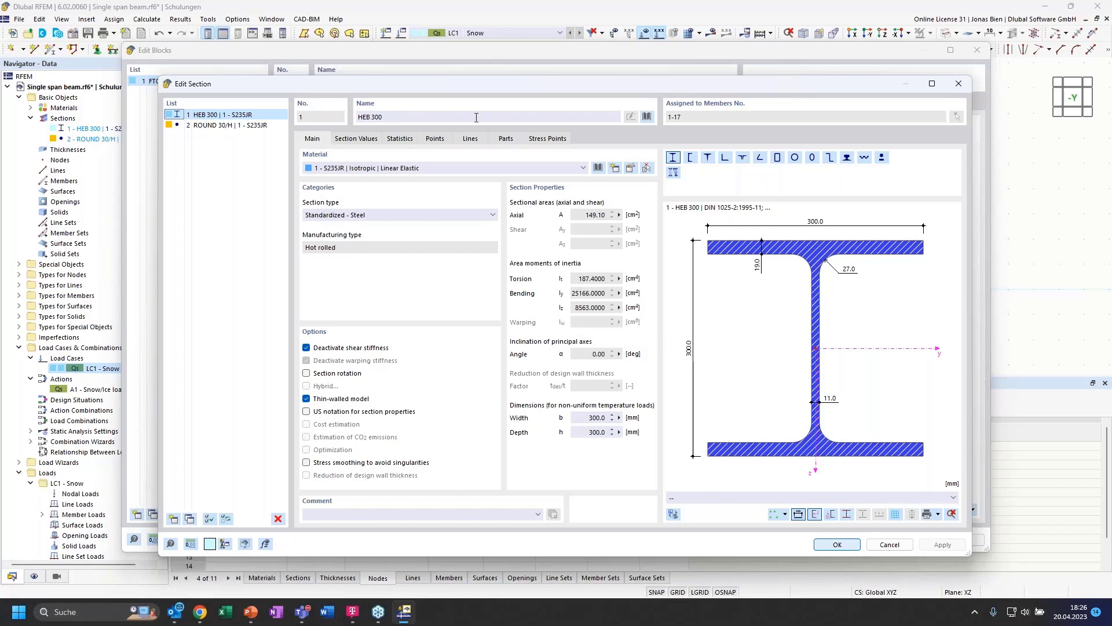
pyautogui.click(504, 118)
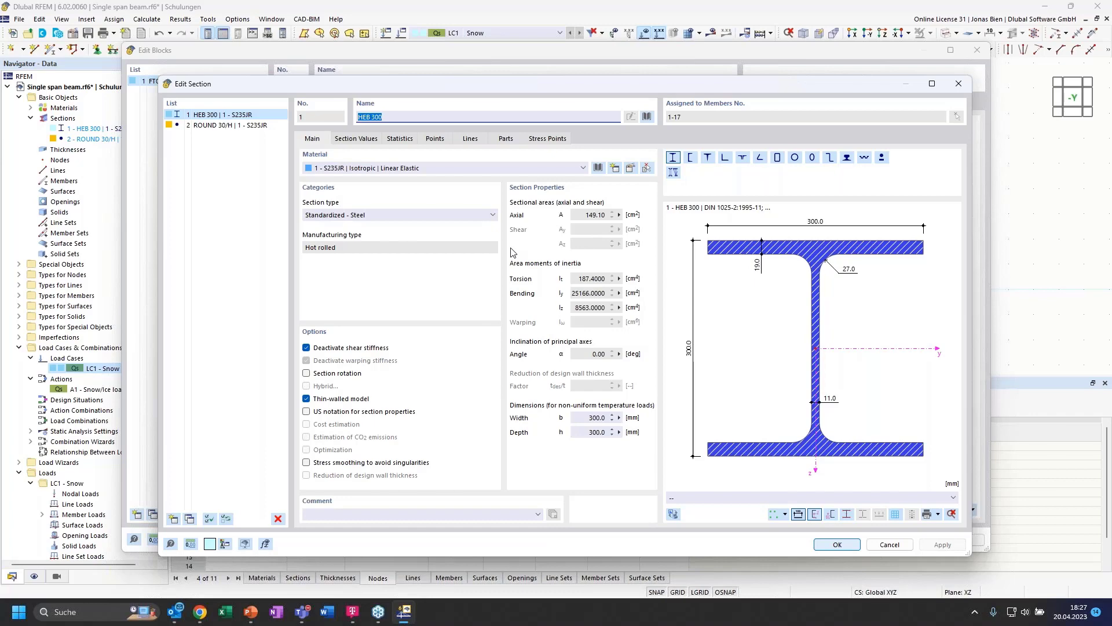
pyautogui.write('IPE 160')
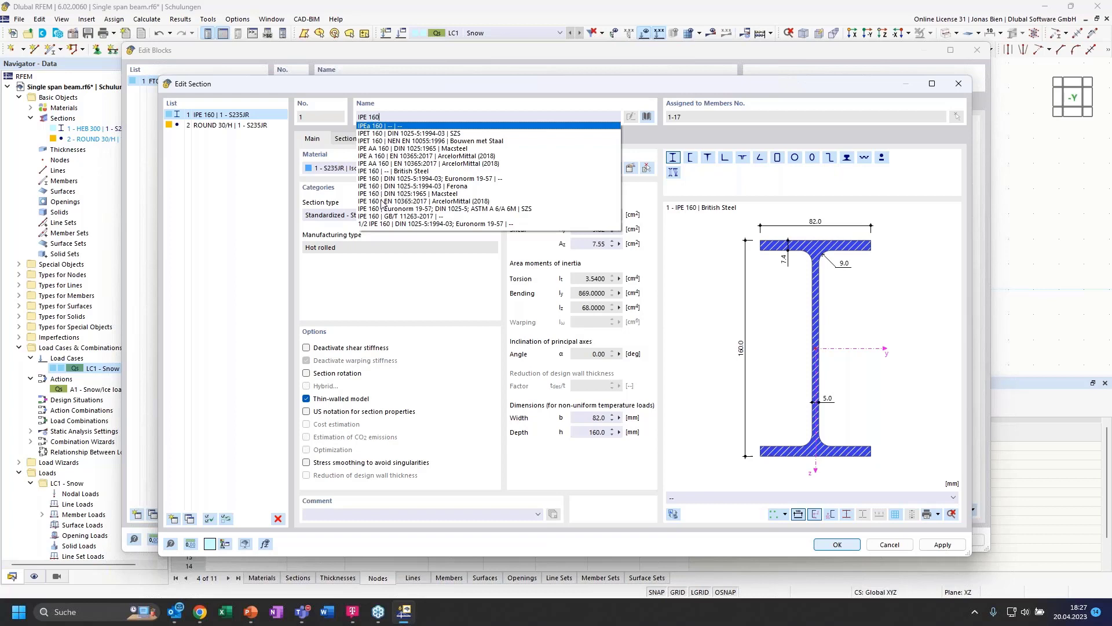
pyautogui.click(377, 117)
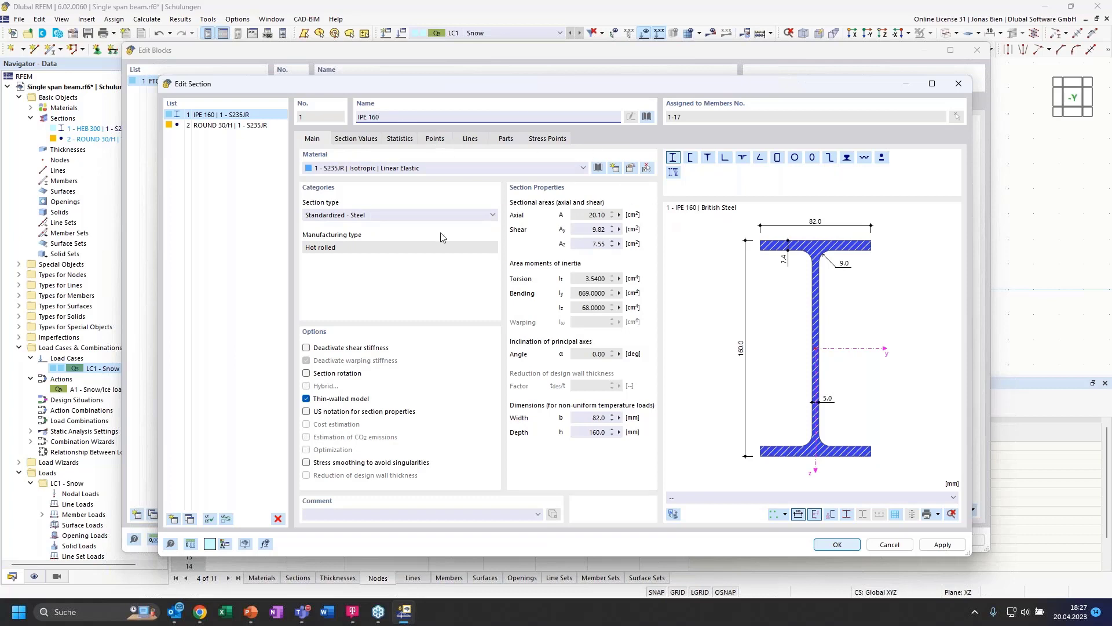
pyautogui.moveTo(394, 117); pyautogui.dragTo(360, 116)
pyautogui.click(837, 545)
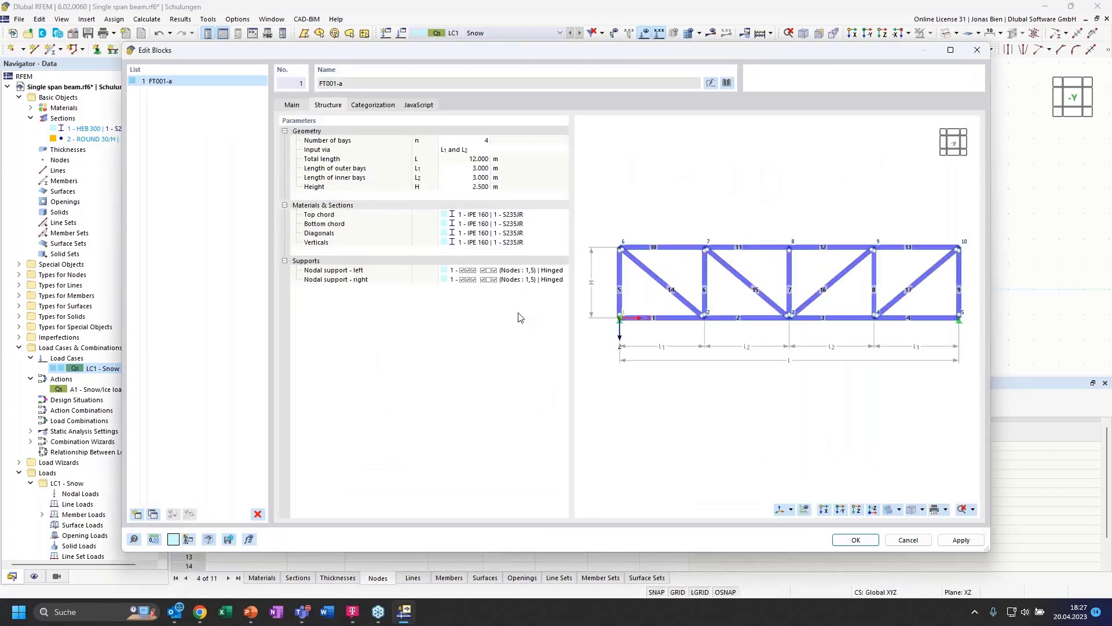
# Step: Open the bottom chord's section for editing and copy the IPE 160 section as a new section
pyautogui.click(546, 224)
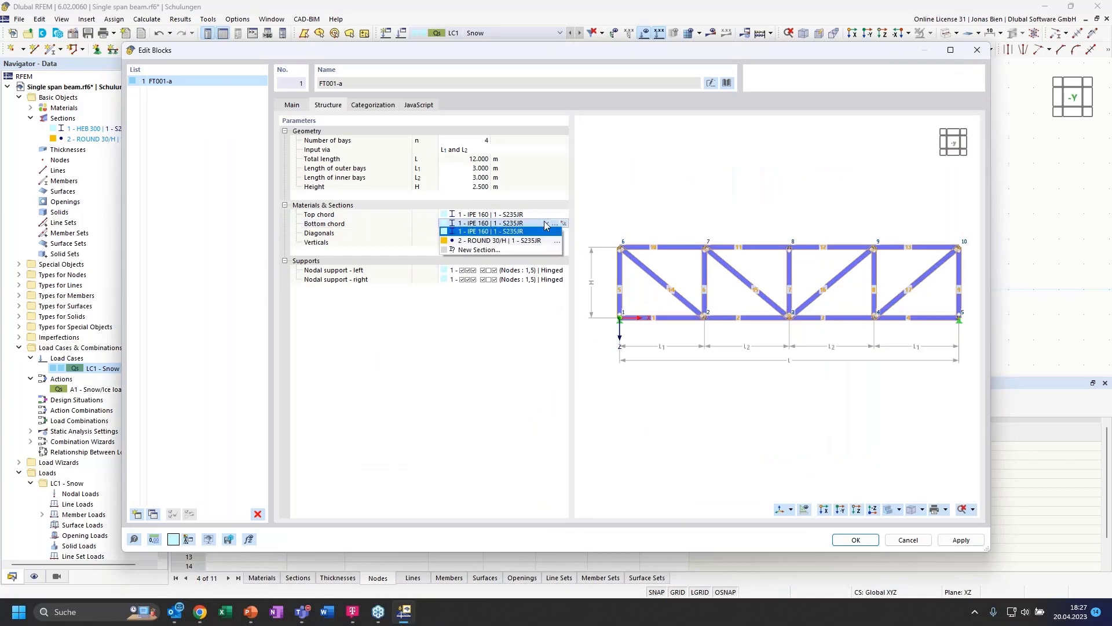
pyautogui.click(546, 224)
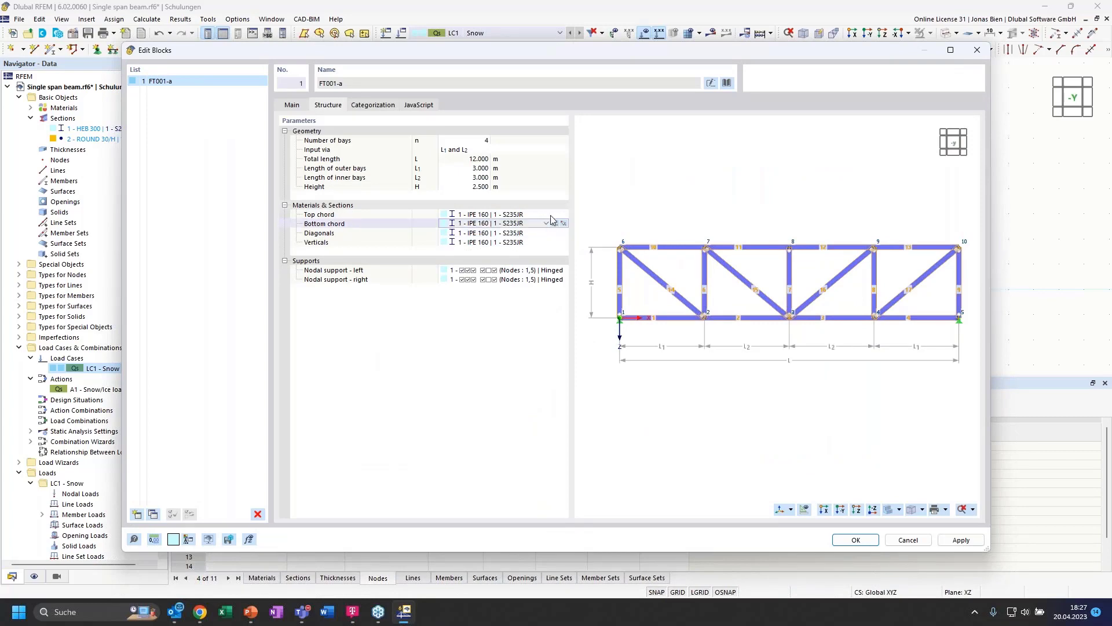
pyautogui.click(563, 223)
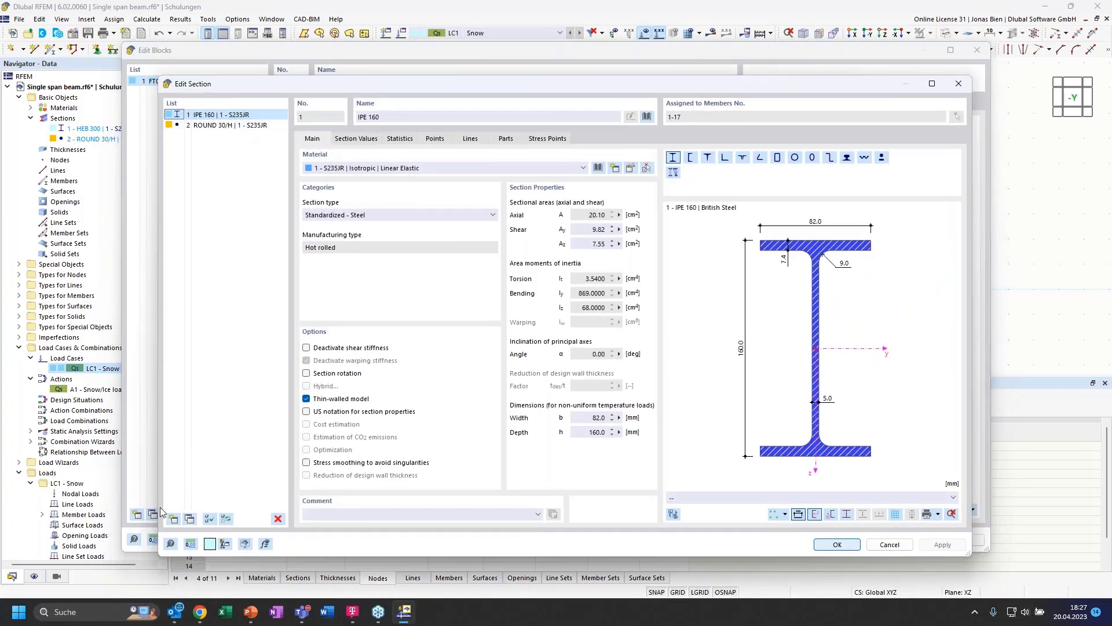
pyautogui.click(190, 518)
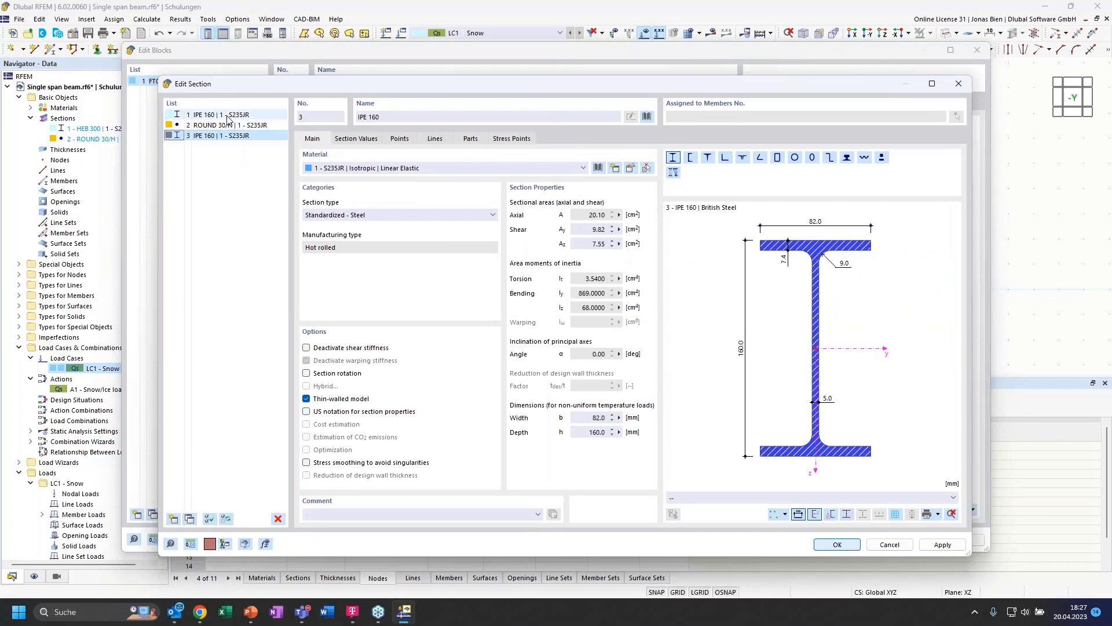
# Step: Change section 1 to HEB 300, leaving the copied section as IPE 160
pyautogui.tripleClick(375, 117)
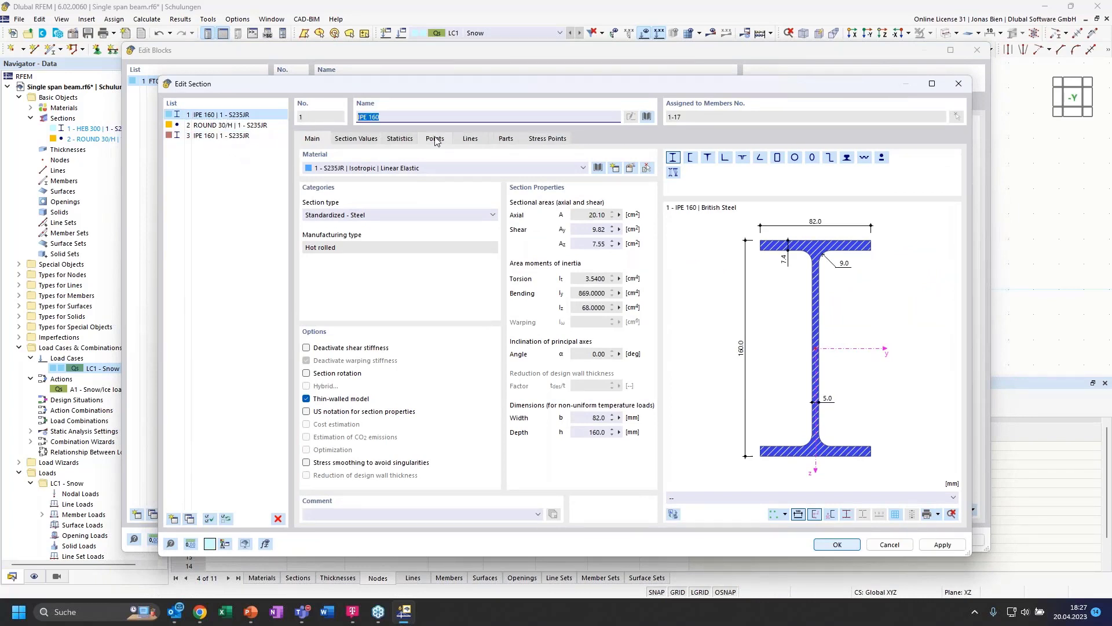
pyautogui.write('HEB 399')
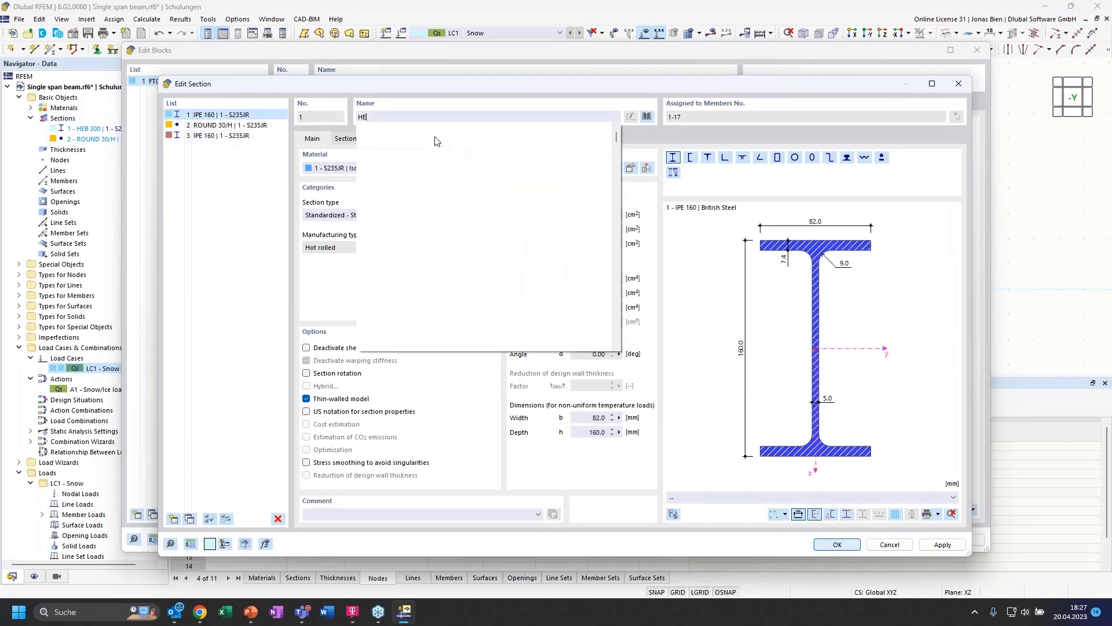
pyautogui.press('BackSpace')
pyautogui.press('BackSpace')
pyautogui.write('00')
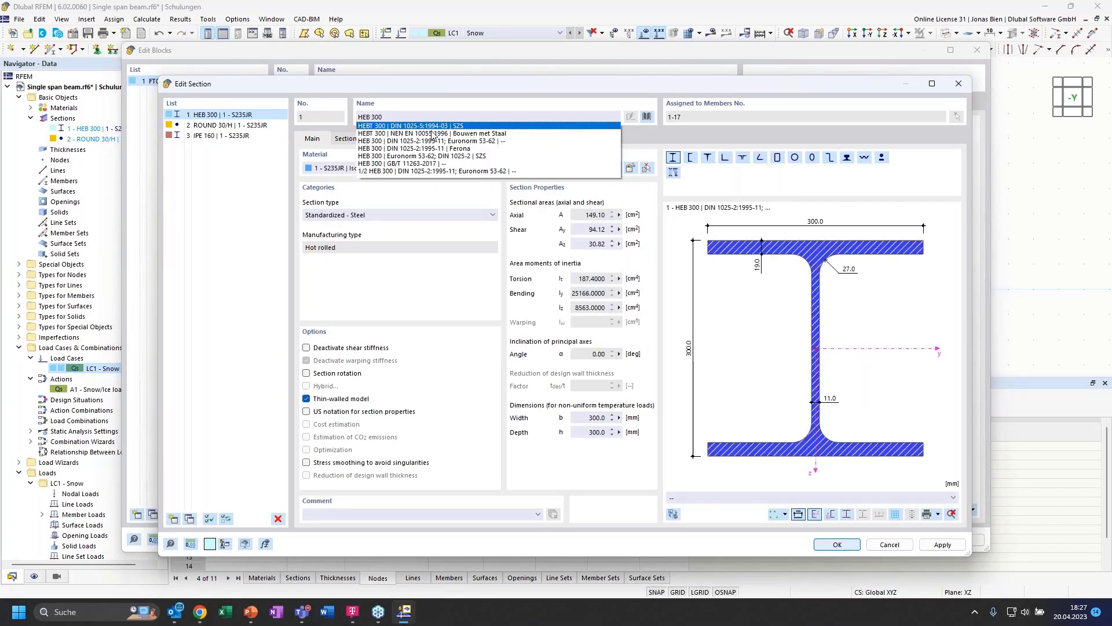
# Step: Filter the names for section 1 with the quoted term "HEB 300" and assign HEB 300 | Euronorm 53-62; DIN 1025-2 | SZS
pyautogui.click(361, 114)
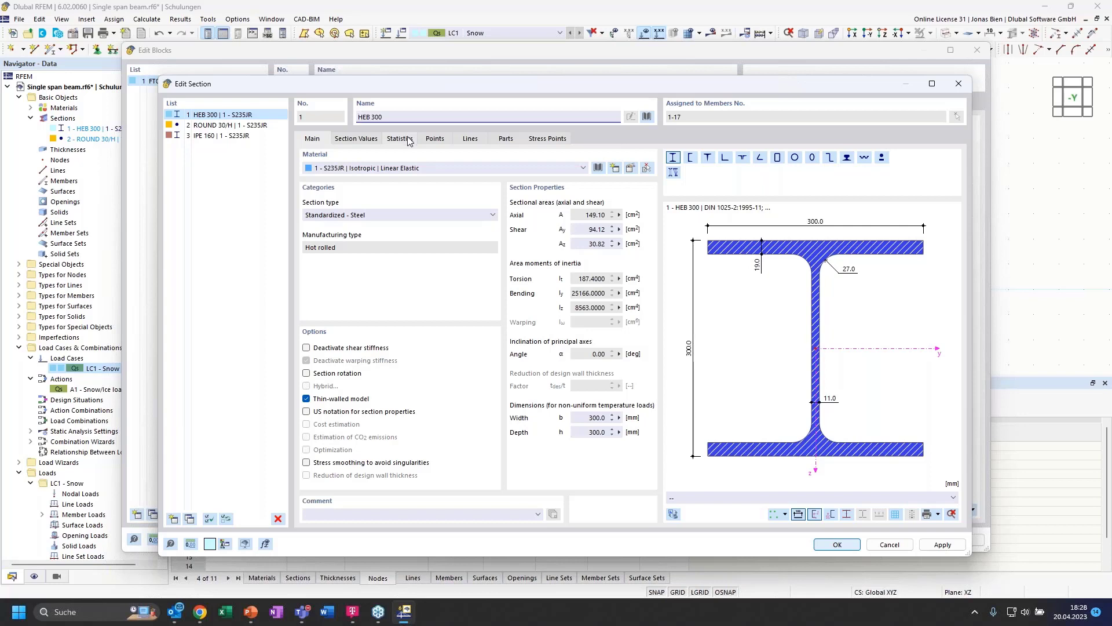
pyautogui.write("'")
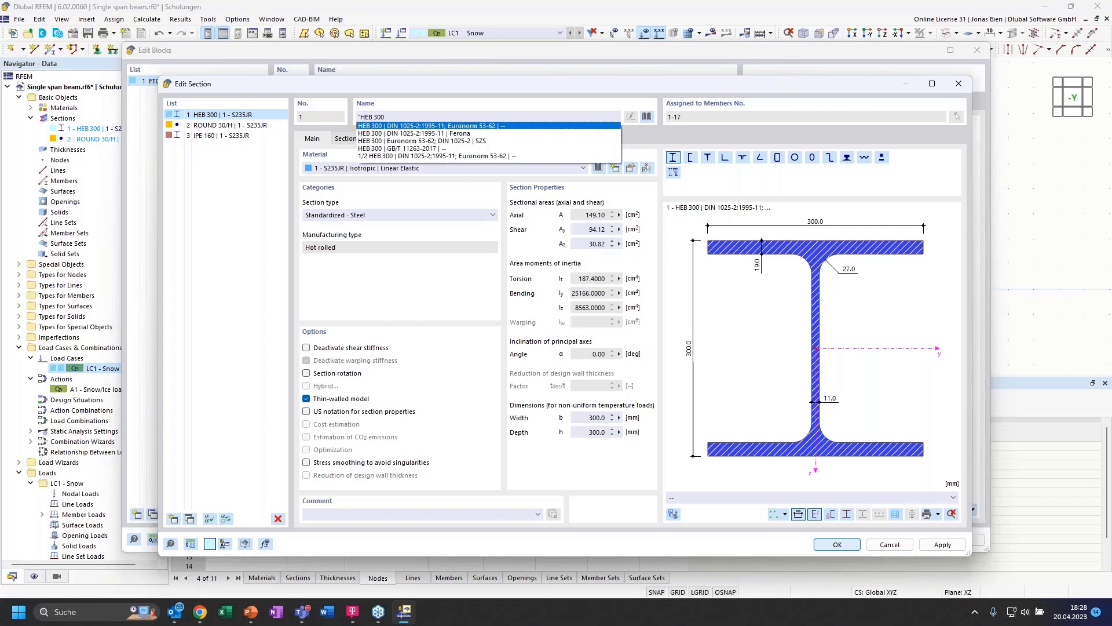
pyautogui.write("'")
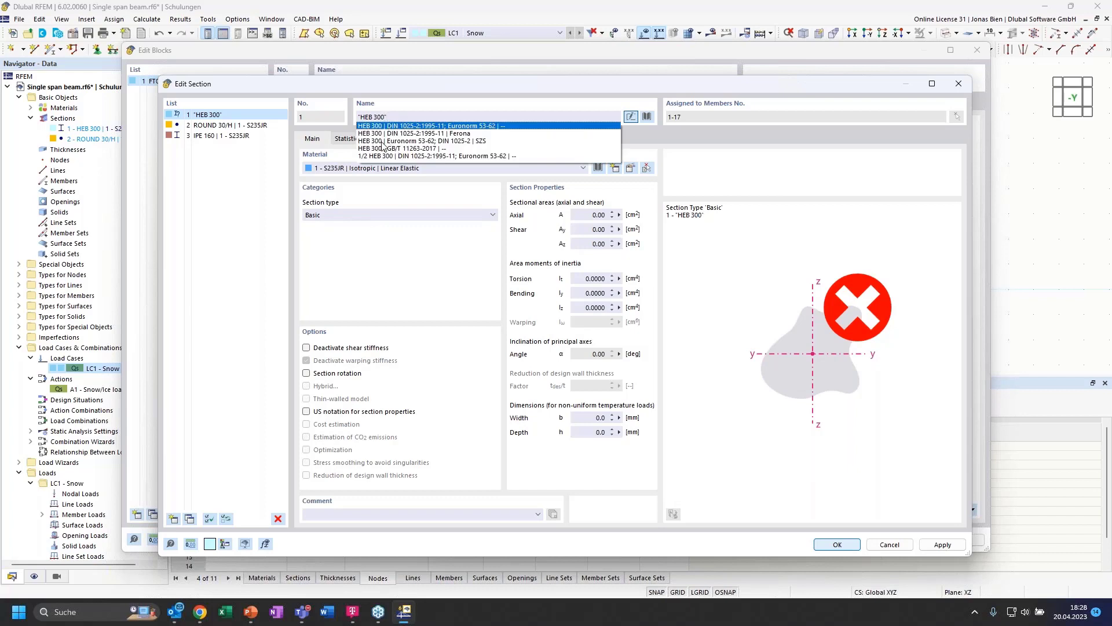
pyautogui.click(381, 141)
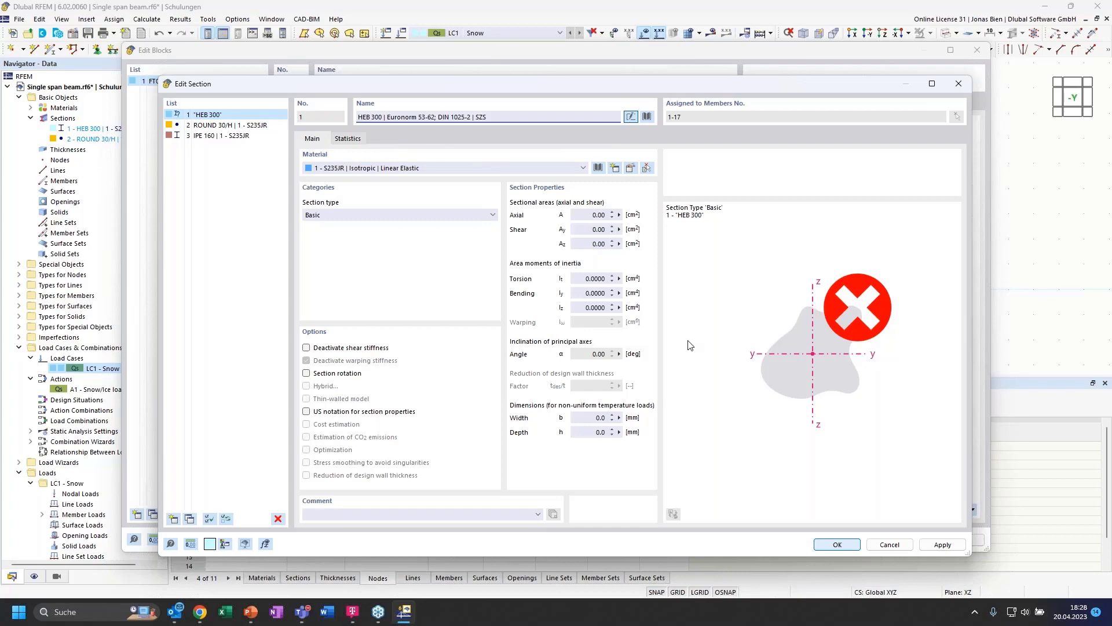
pyautogui.click(837, 544)
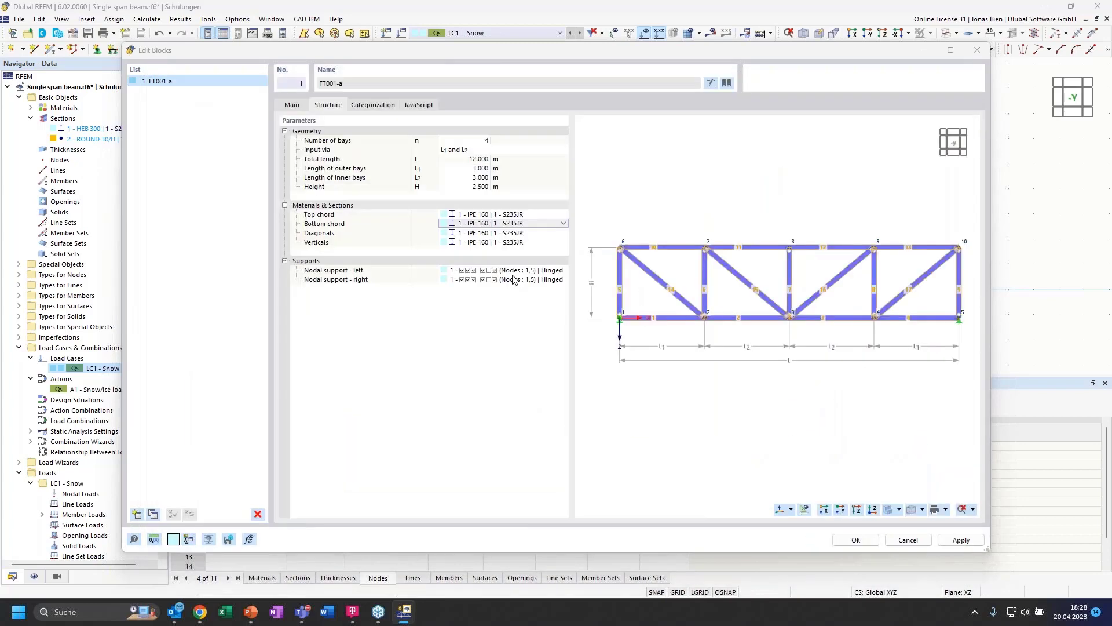
# Step: Assign section 3, IPE 160, to the truss's diagonals and verticals and generate the block in the model
pyautogui.click(478, 233)
pyautogui.click(546, 232)
pyautogui.click(503, 260)
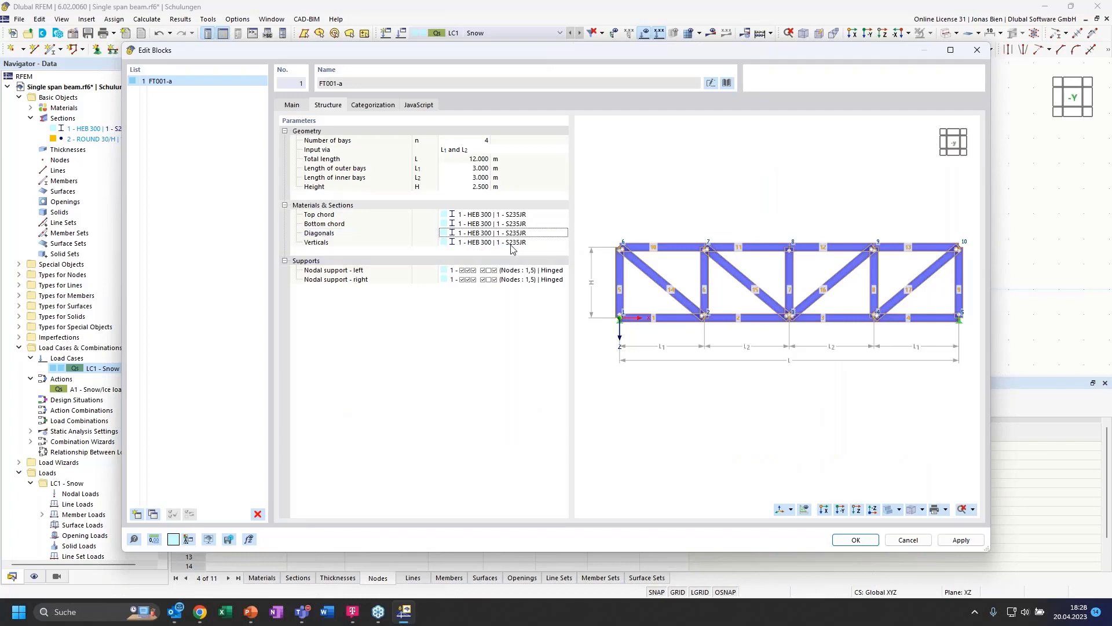
pyautogui.click(506, 244)
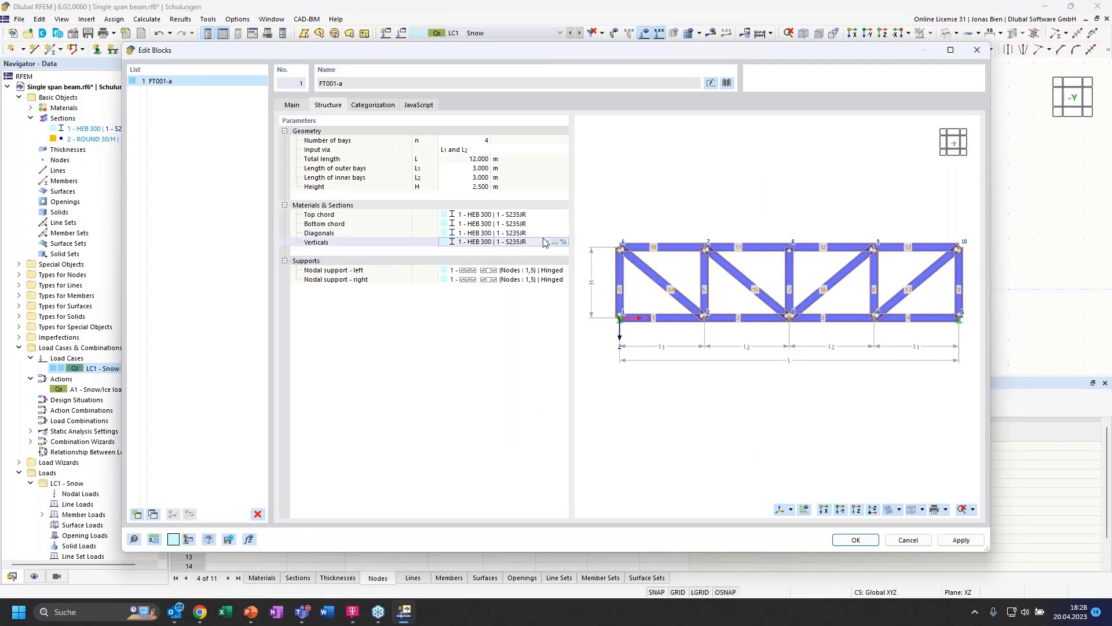
pyautogui.click(545, 241)
pyautogui.click(514, 264)
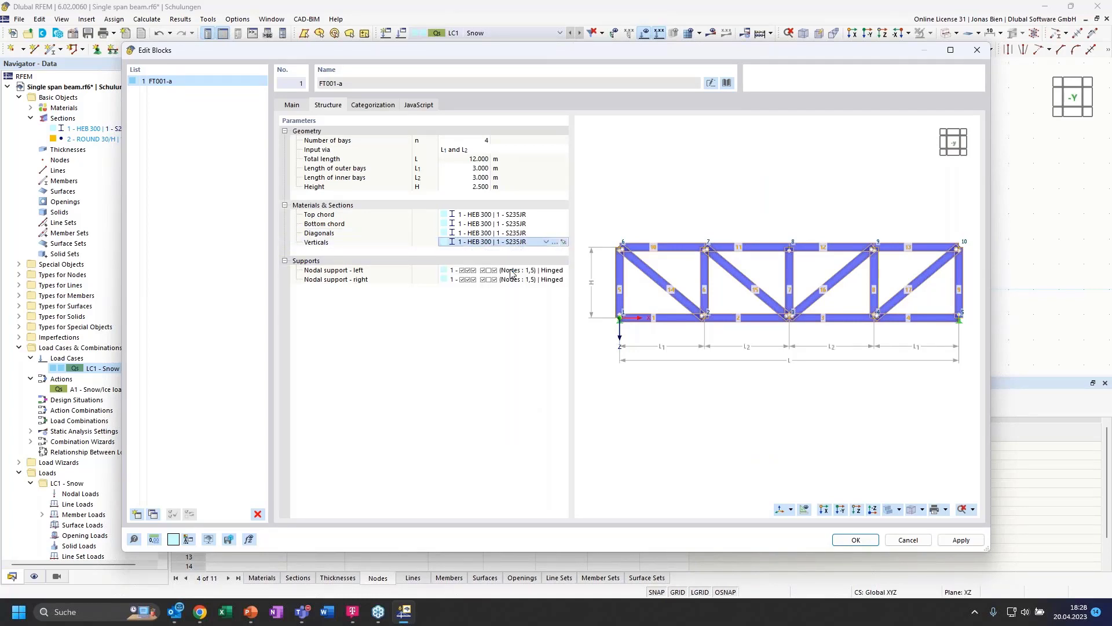
pyautogui.click(503, 233)
pyautogui.click(546, 233)
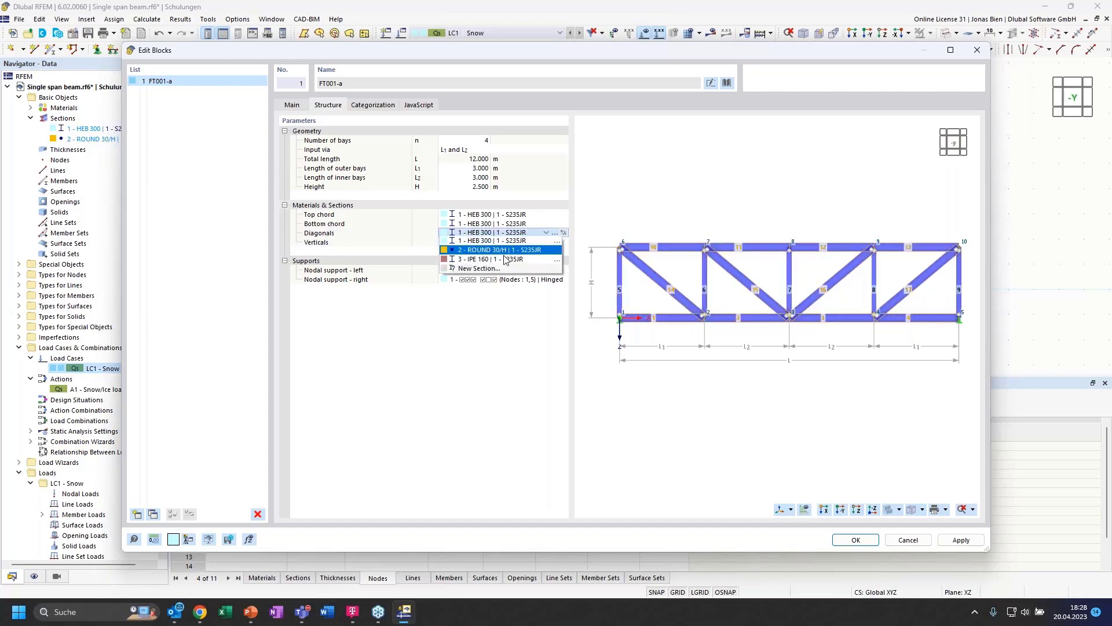
pyautogui.click(505, 259)
pyautogui.click(500, 303)
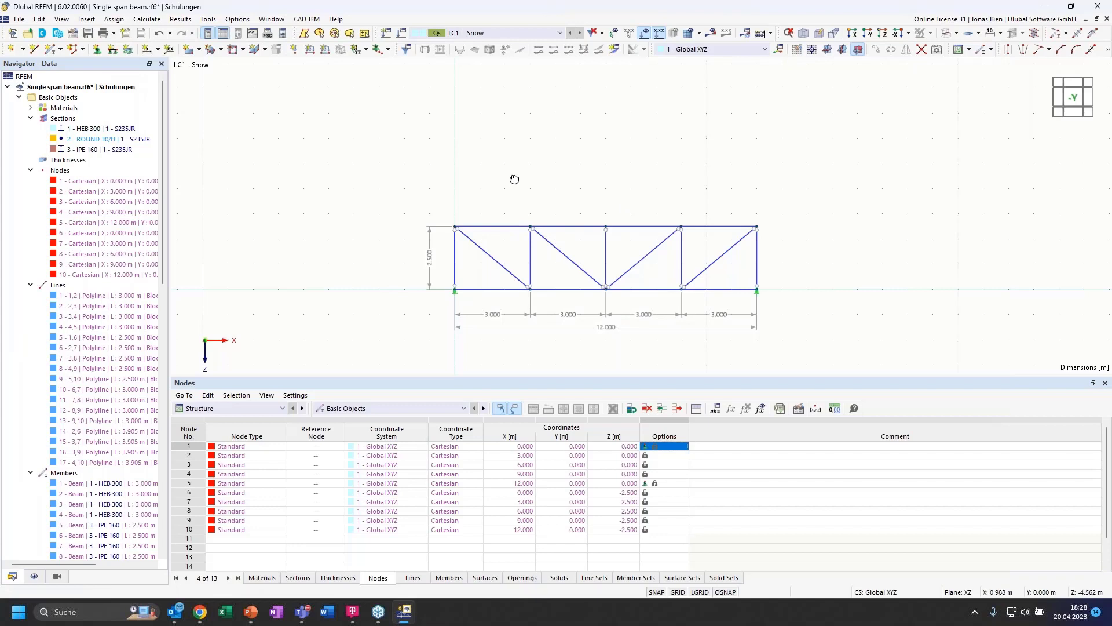
# Step: Examine the generated truss's nodes, lines and members in the navigator and locate its block among the special objects
pyautogui.keyDown('ctrl'); pyautogui.moveTo(515, 179); pyautogui.dragTo(615, 219, button='middle'); pyautogui.keyUp('ctrl')
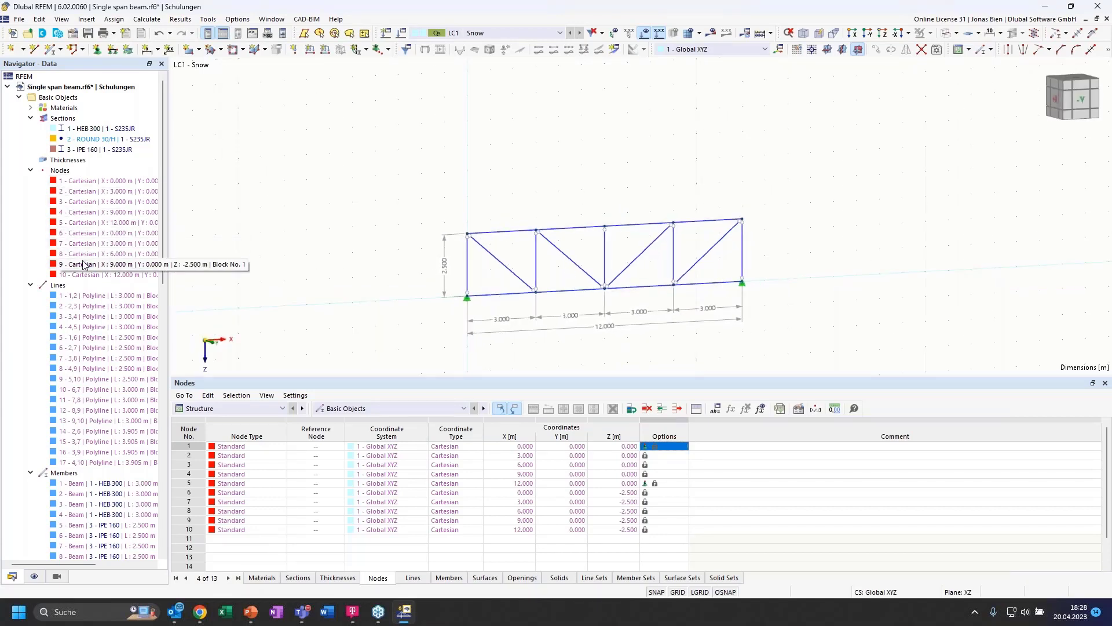
pyautogui.scroll(-3, 91, 358)
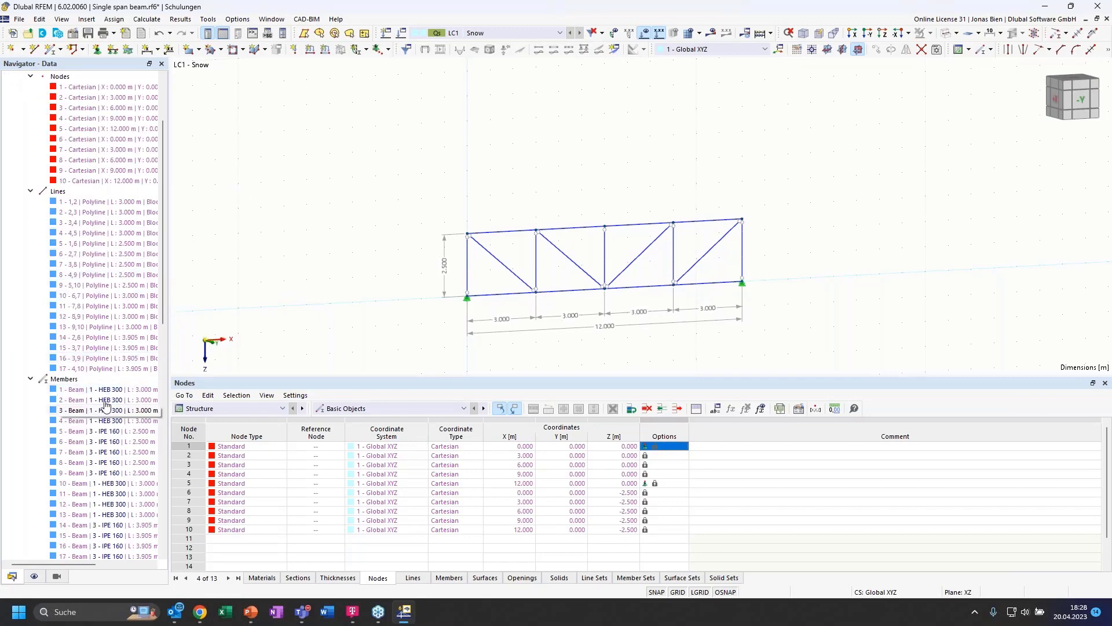
pyautogui.scroll(-3, 79, 419)
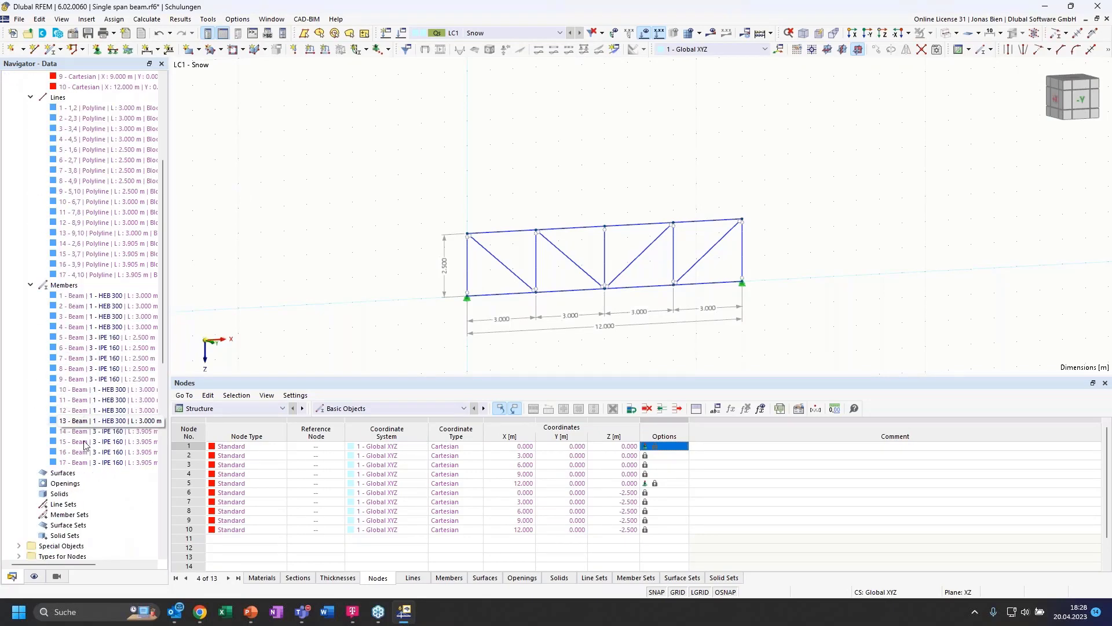
pyautogui.scroll(6, 74, 297)
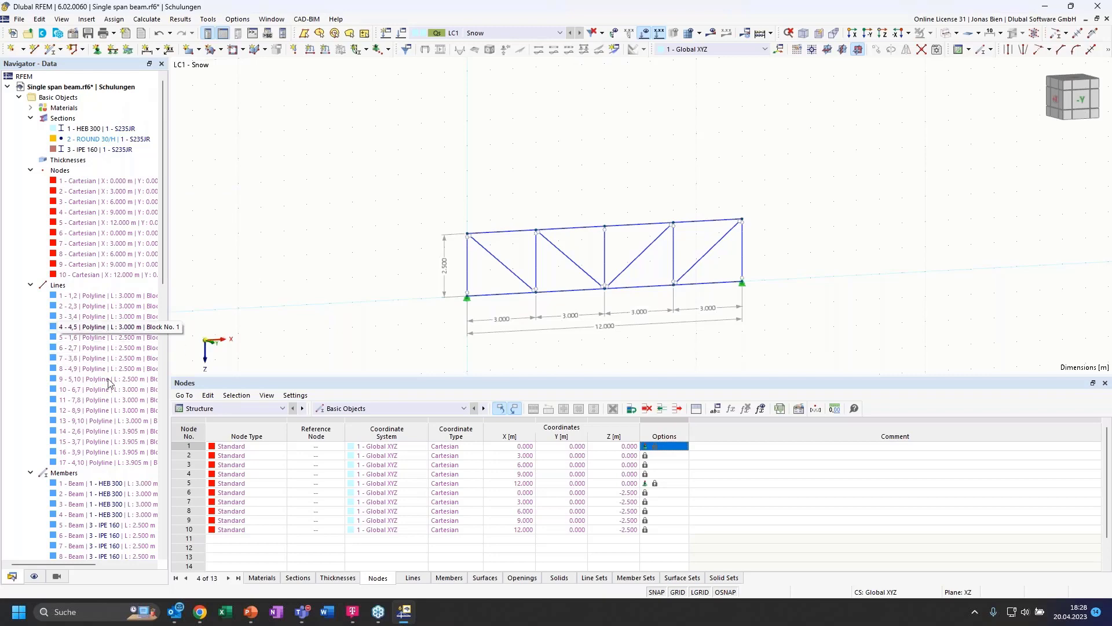
pyautogui.scroll(-5, 78, 406)
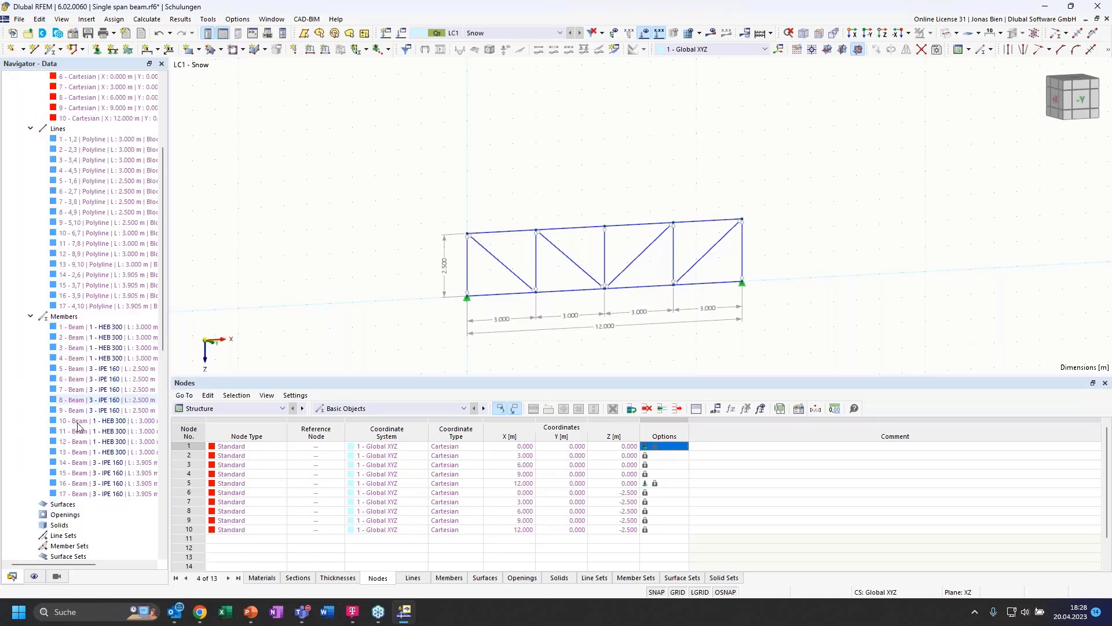
pyautogui.scroll(5, 72, 203)
pyautogui.click(30, 170)
pyautogui.click(31, 180)
pyautogui.click(30, 190)
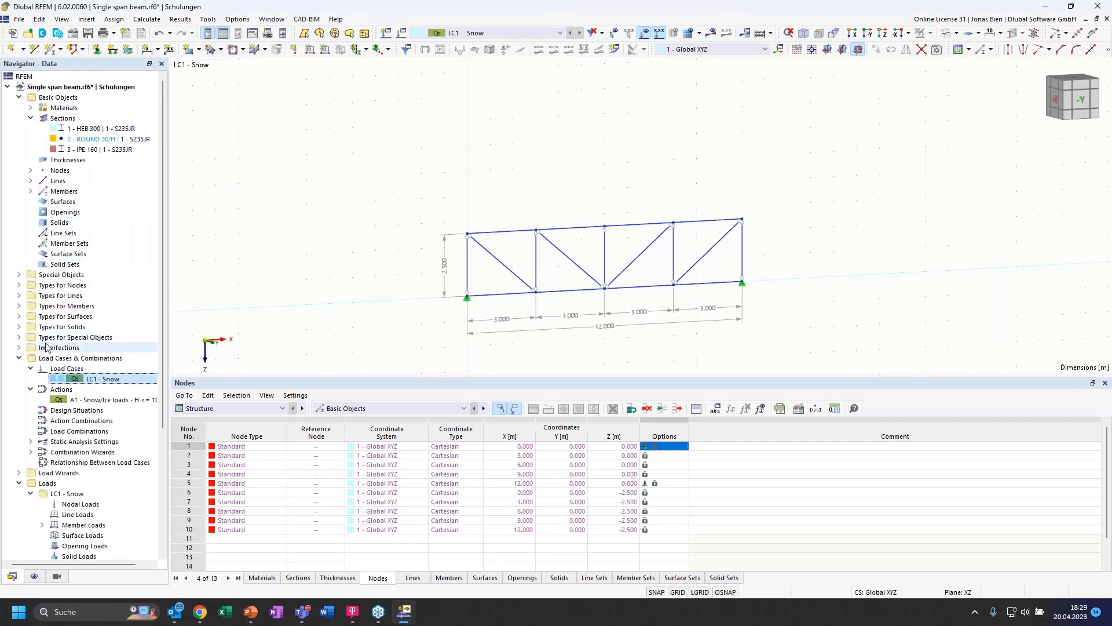
pyautogui.click(19, 274)
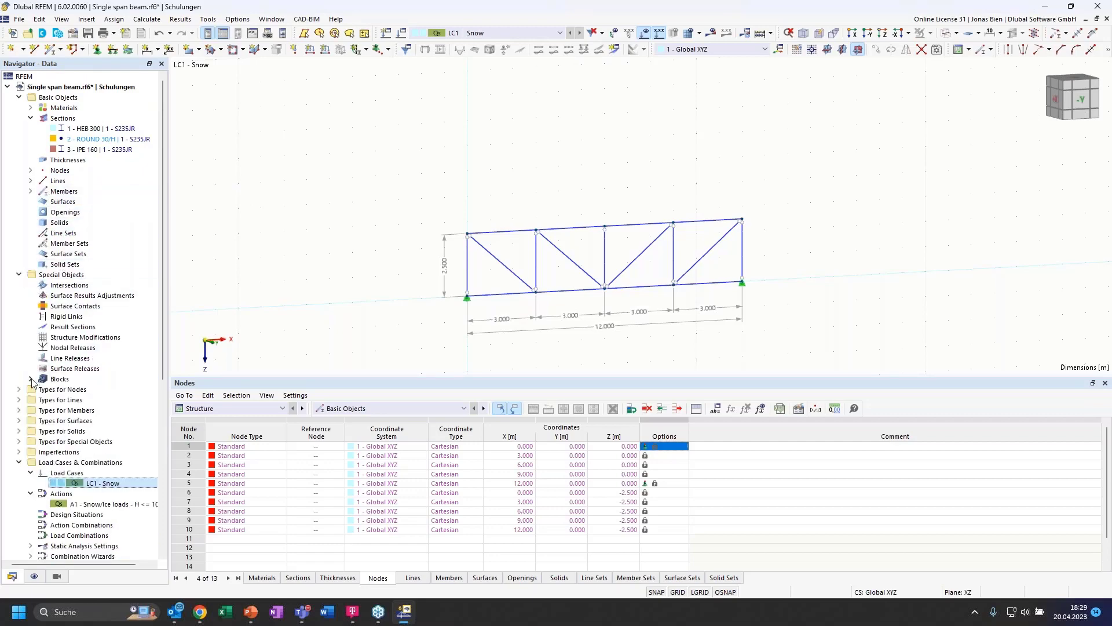
pyautogui.click(30, 378)
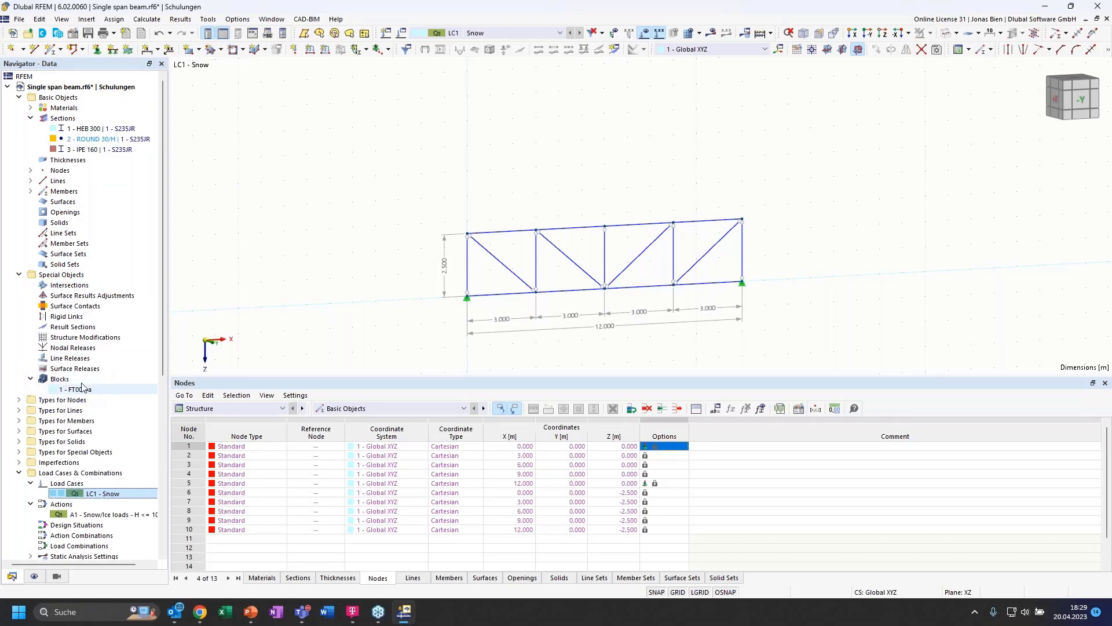
# Step: Reopen block FT001-a from the navigator and review its structure, categorization and JavaScript
pyautogui.click(30, 169)
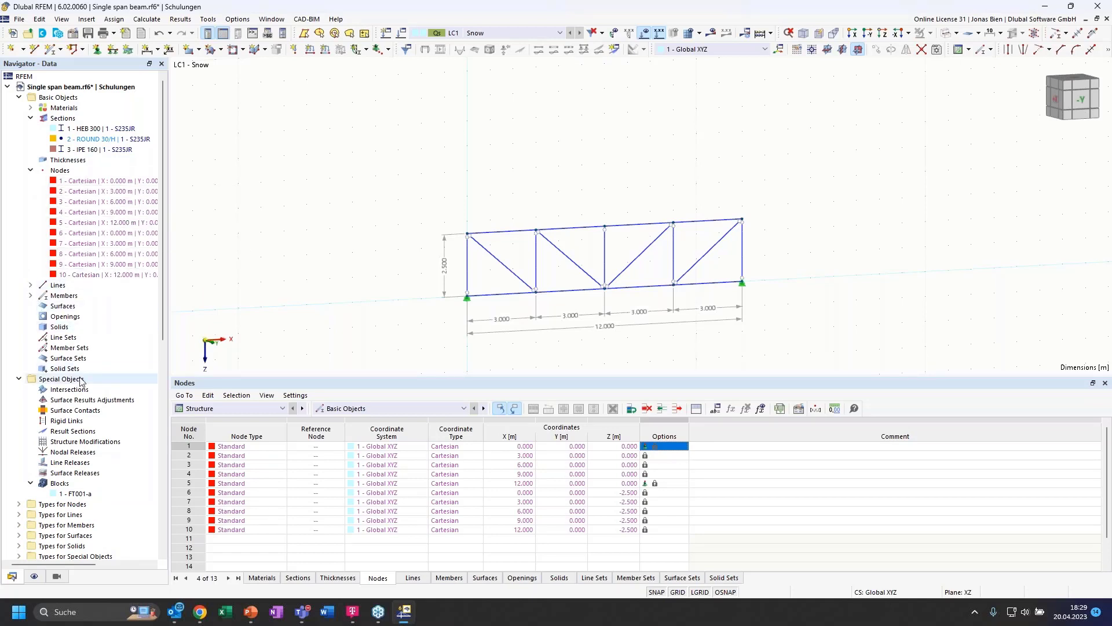
pyautogui.doubleClick(76, 494)
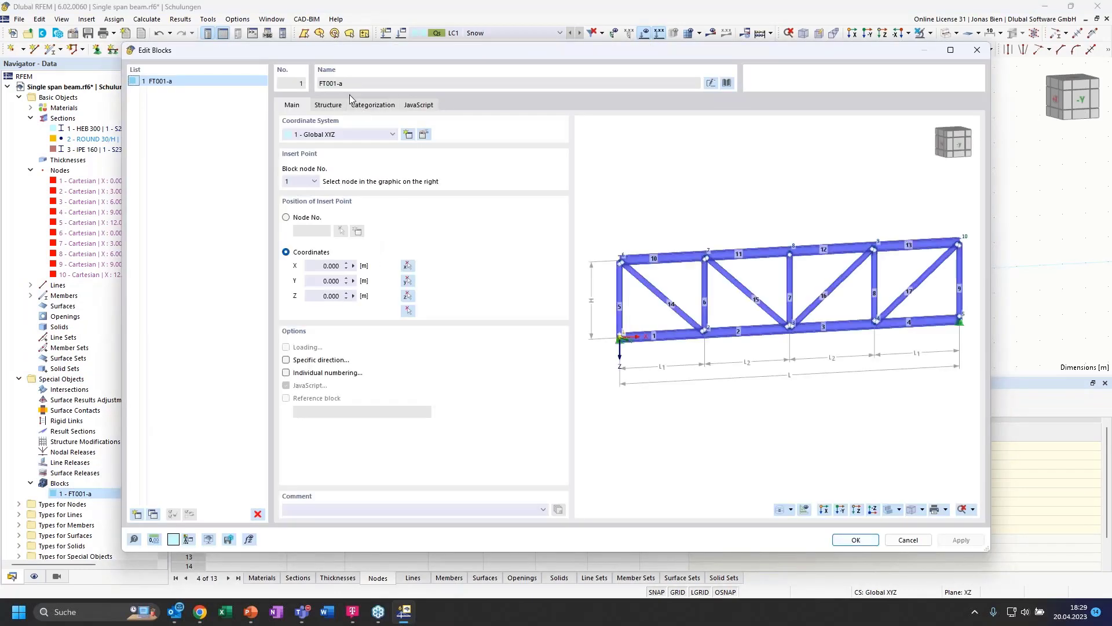
pyautogui.click(328, 105)
pyautogui.click(374, 105)
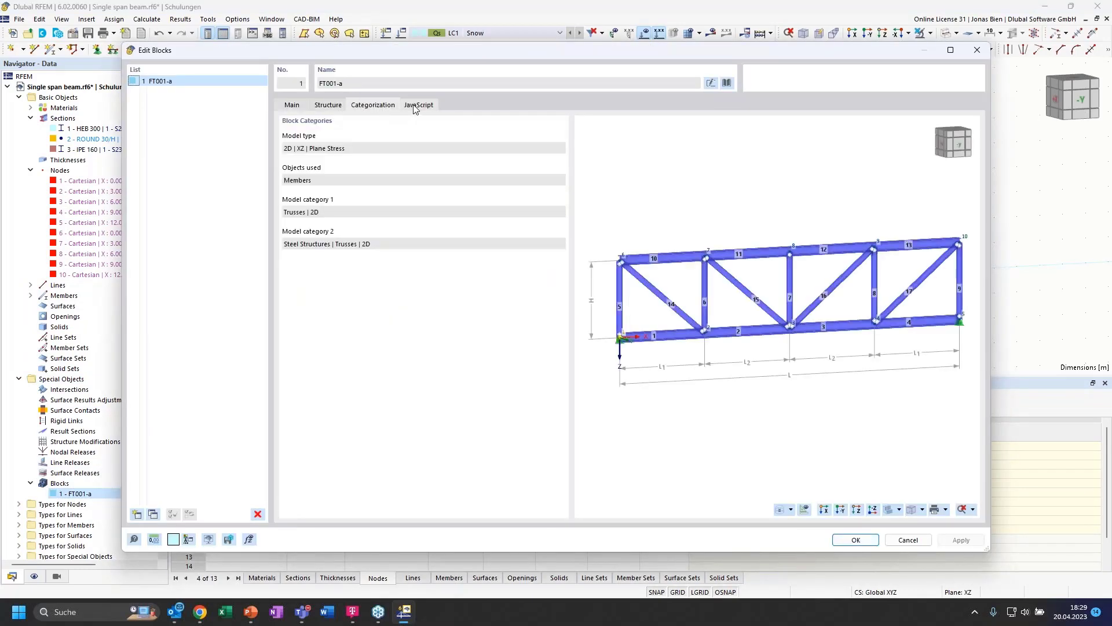
pyautogui.click(417, 106)
pyautogui.click(329, 106)
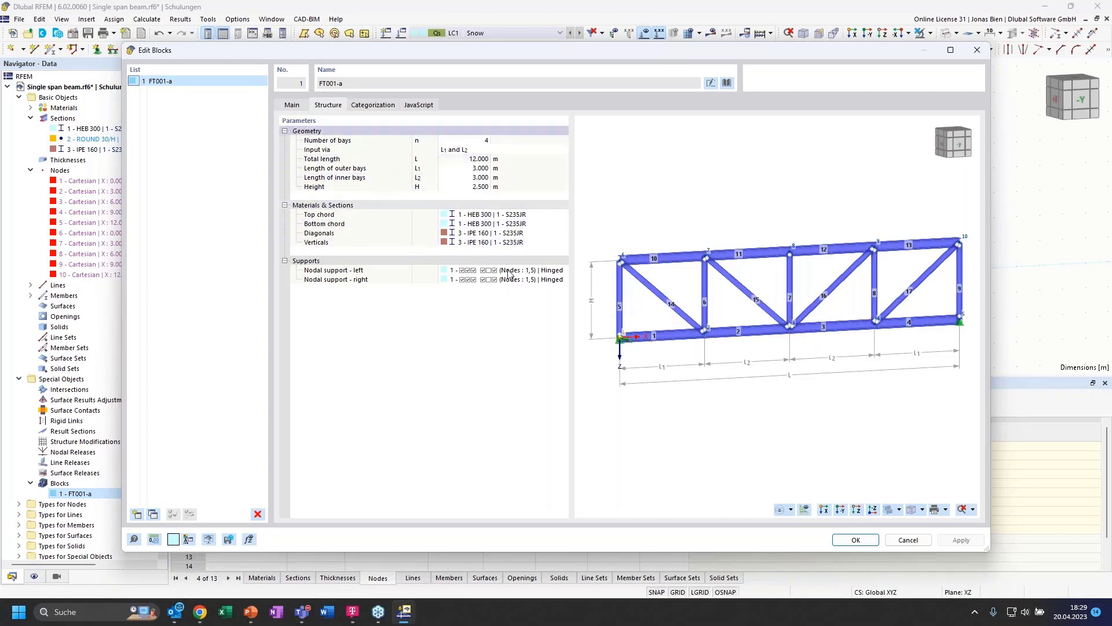
pyautogui.click(856, 540)
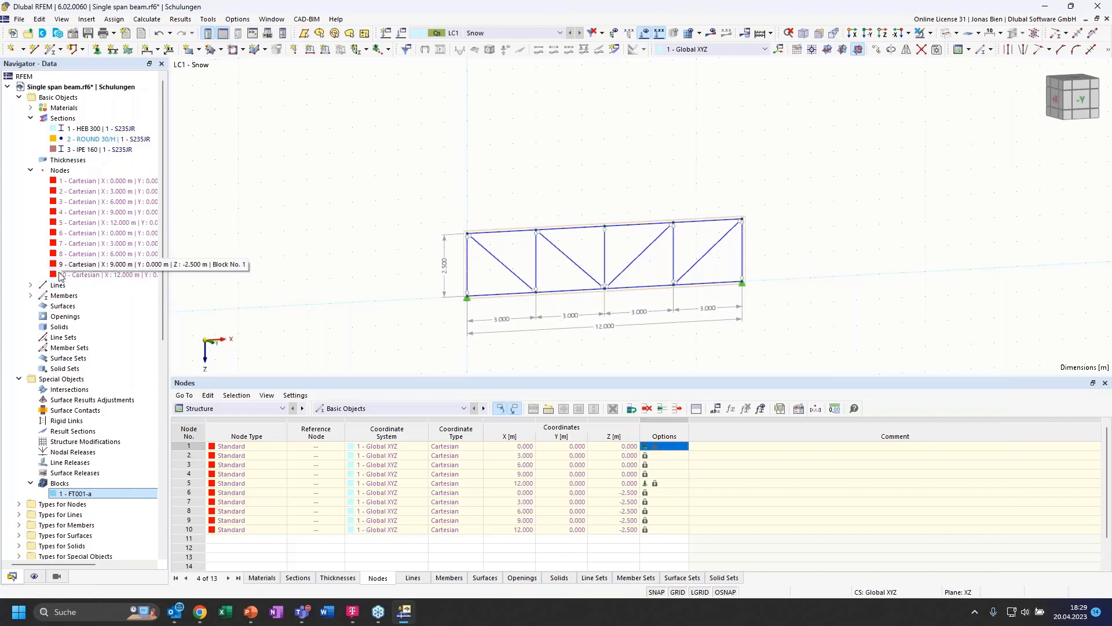
# Step: Convert the truss block into normal geometry and check the nodes, lines, members and blocks in the navigator
pyautogui.rightClick(510, 234)
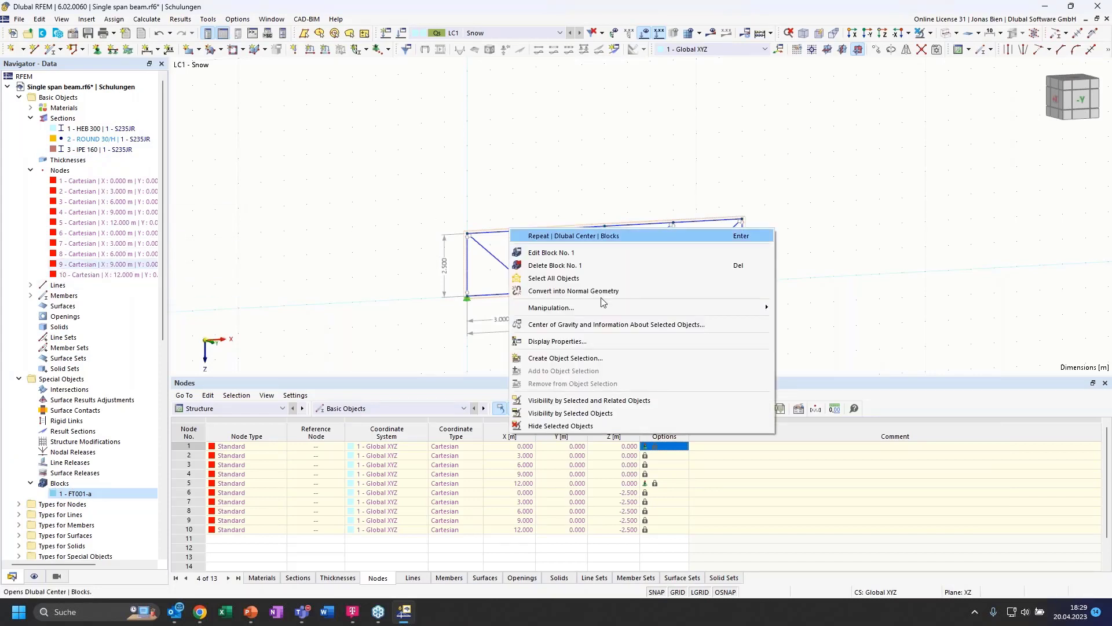
pyautogui.click(573, 291)
pyautogui.click(30, 284)
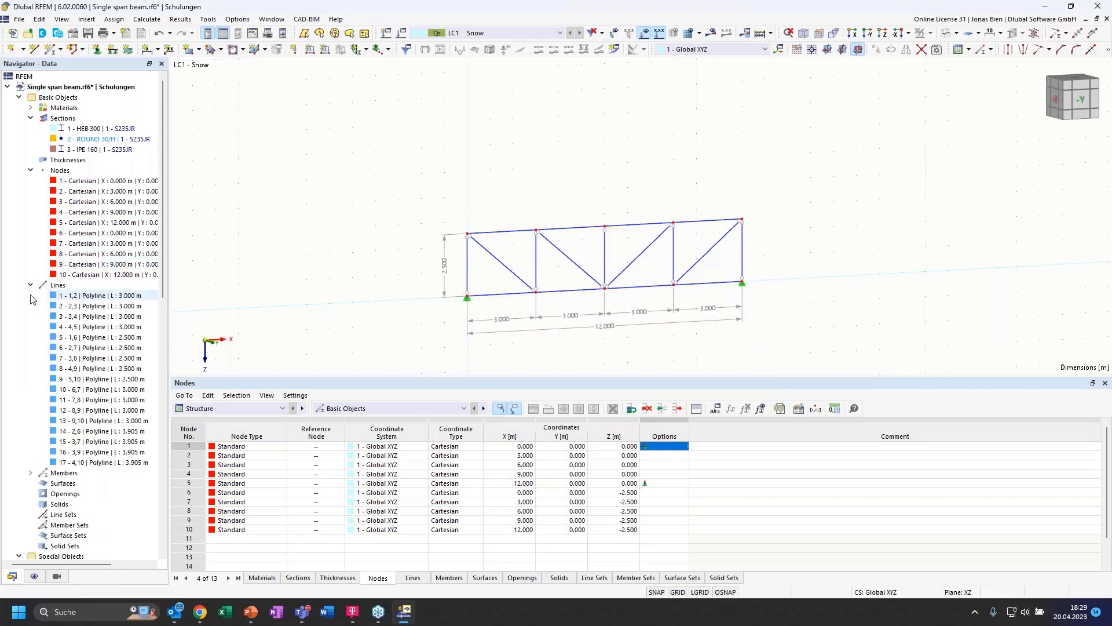
pyautogui.click(30, 473)
pyautogui.scroll(-3, 85, 410)
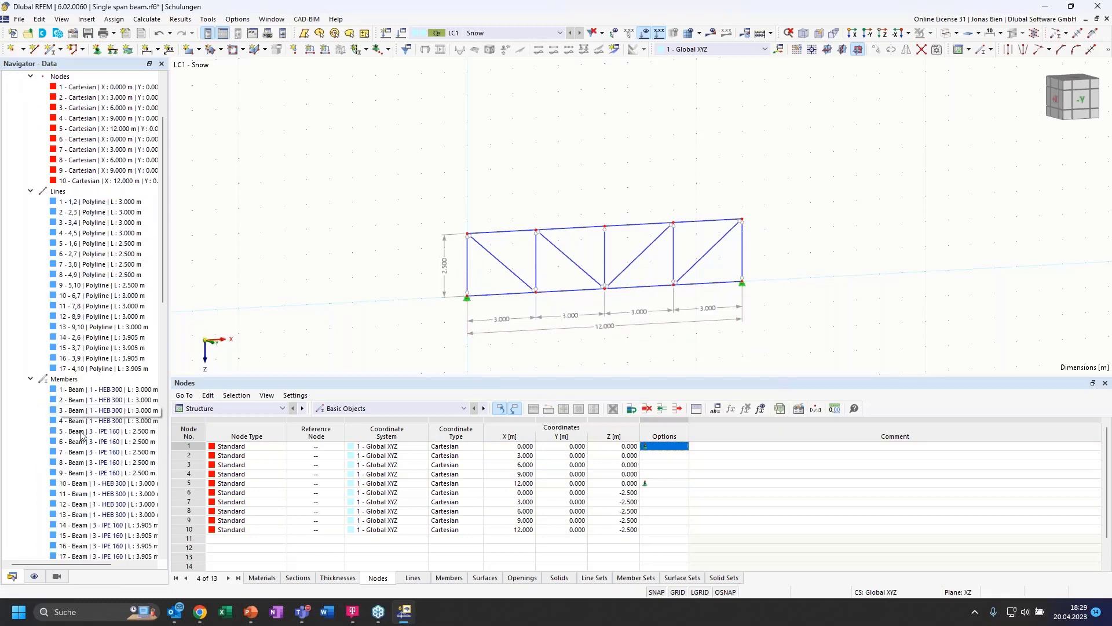
pyautogui.scroll(3, 87, 275)
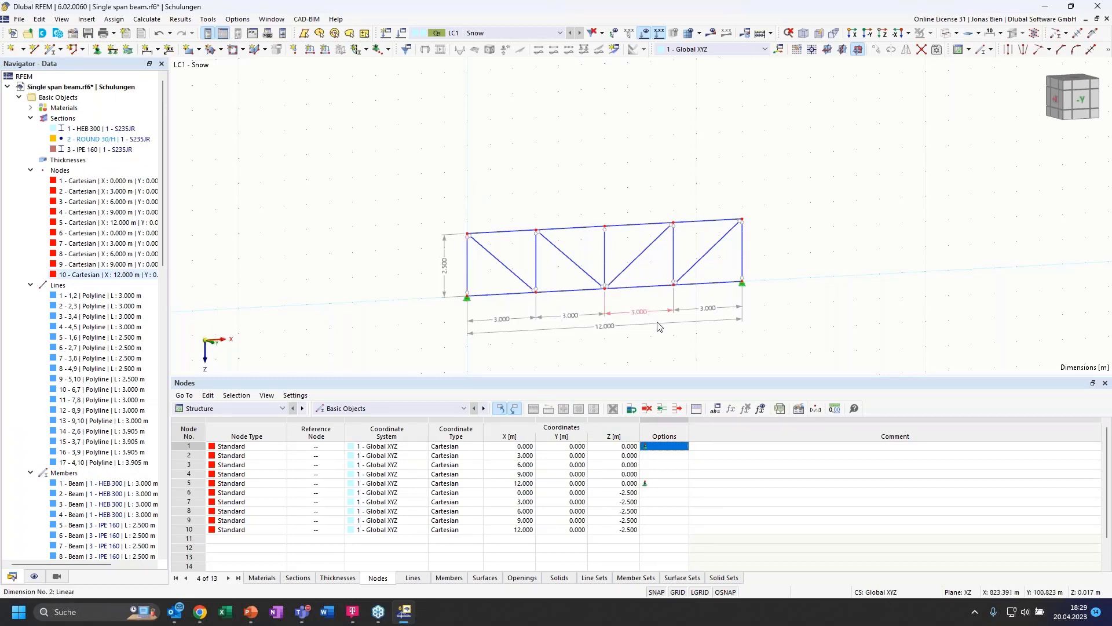
pyautogui.keyDown('ctrl'); pyautogui.moveTo(506, 143); pyautogui.dragTo(528, 157, button='middle'); pyautogui.keyUp('ctrl')
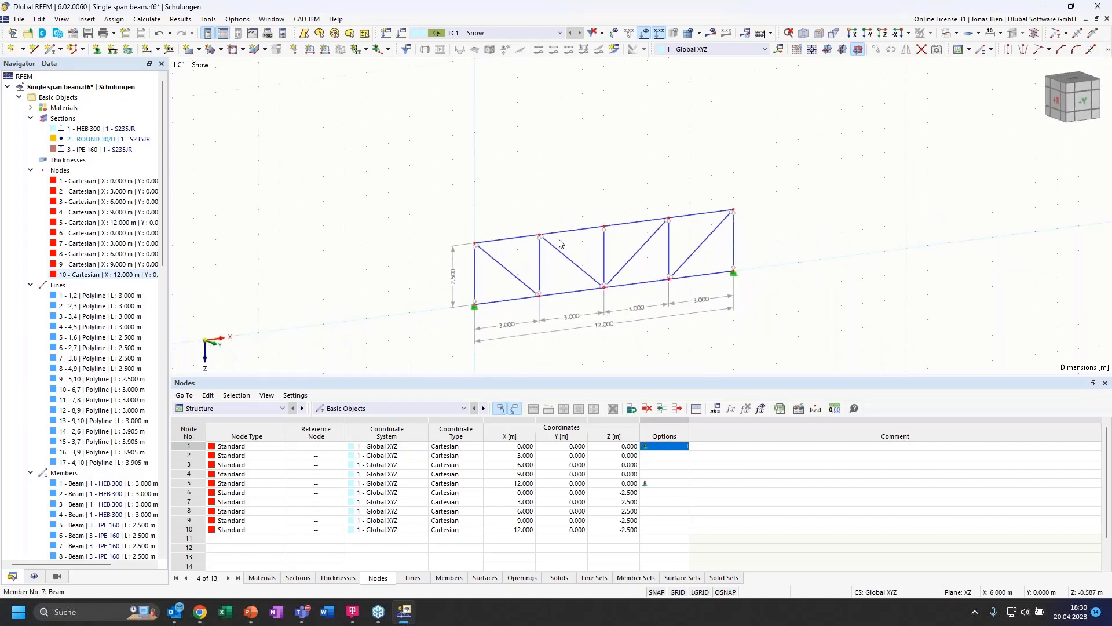
pyautogui.scroll(-11, 87, 319)
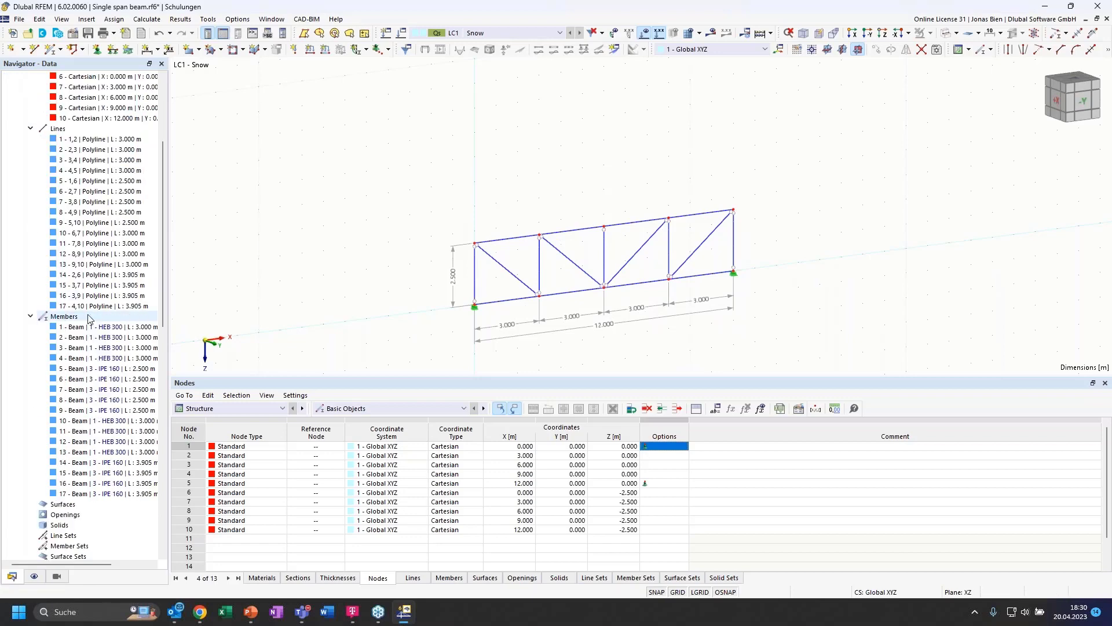
pyautogui.scroll(-1, 99, 320)
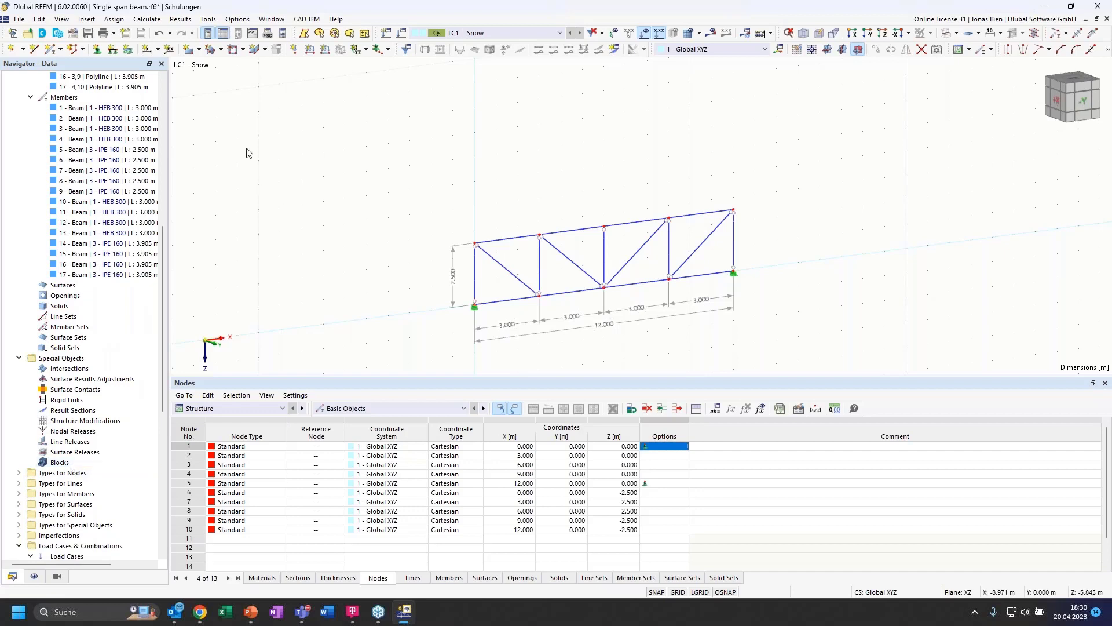
# Step: Load block FTZ150c-crv from the 2D trusses in the block library and show its JavaScript code
pyautogui.click(59, 35)
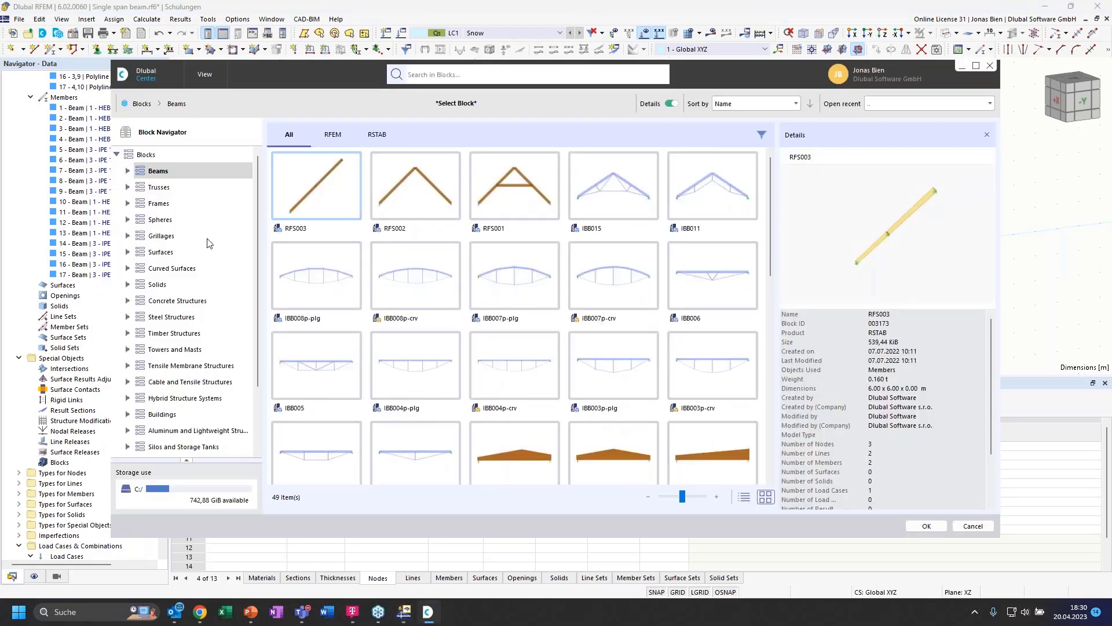
pyautogui.click(128, 187)
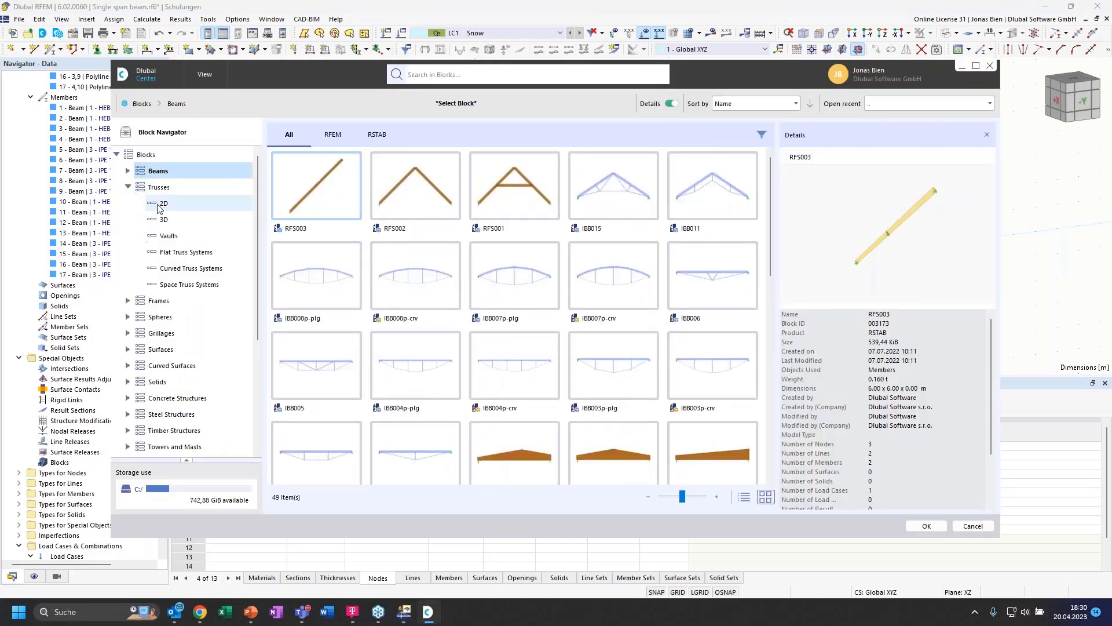
pyautogui.click(186, 208)
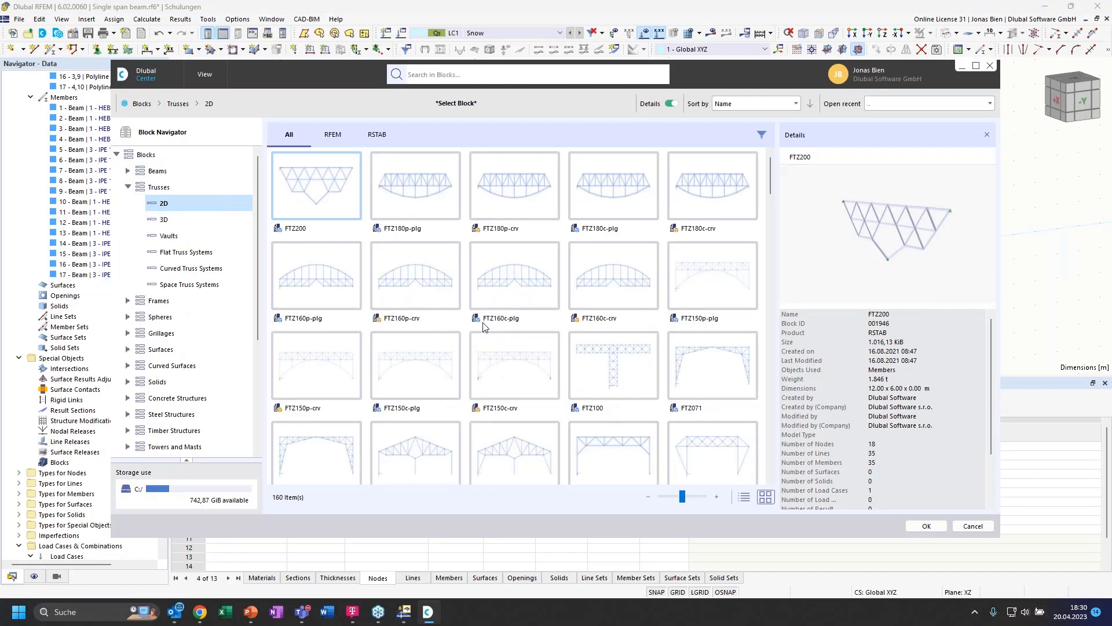
pyautogui.doubleClick(499, 374)
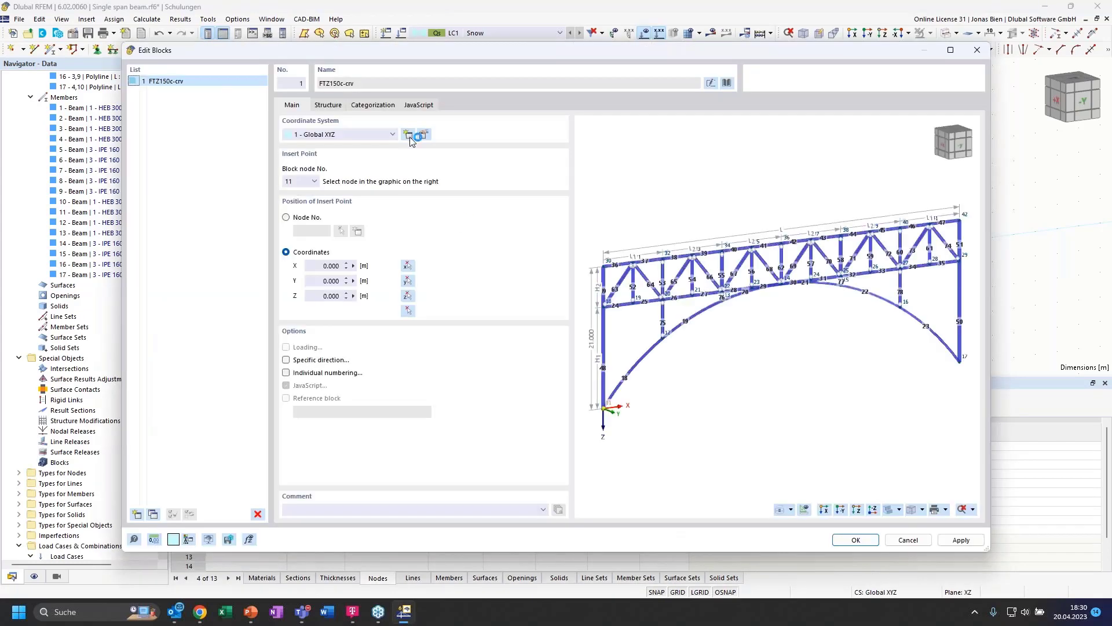
pyautogui.click(418, 105)
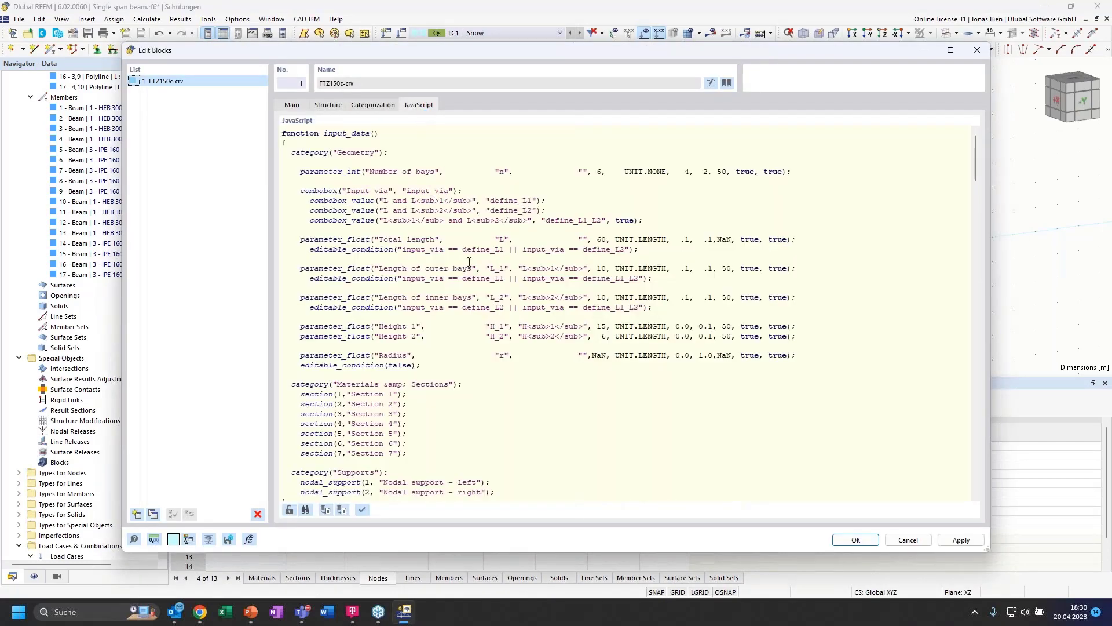
# Step: Read through the FTZ150c-crv block's JavaScript, from the input parameters to the node and member creation code
pyautogui.scroll(-14, 503, 259)
pyautogui.scroll(-7, 511, 298)
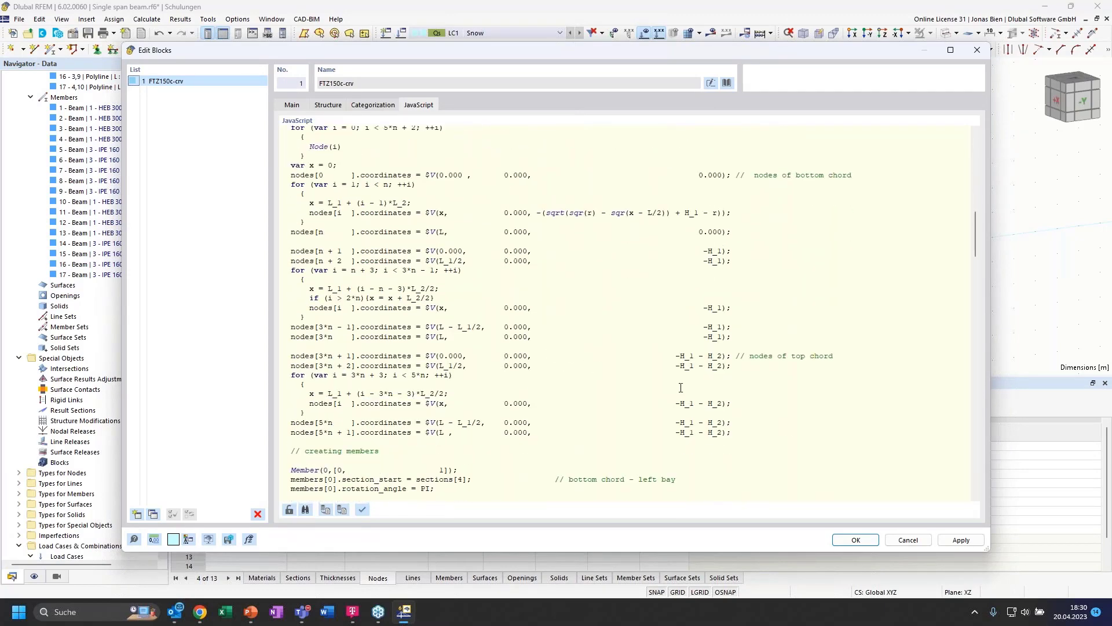
pyautogui.scroll(-6, 778, 424)
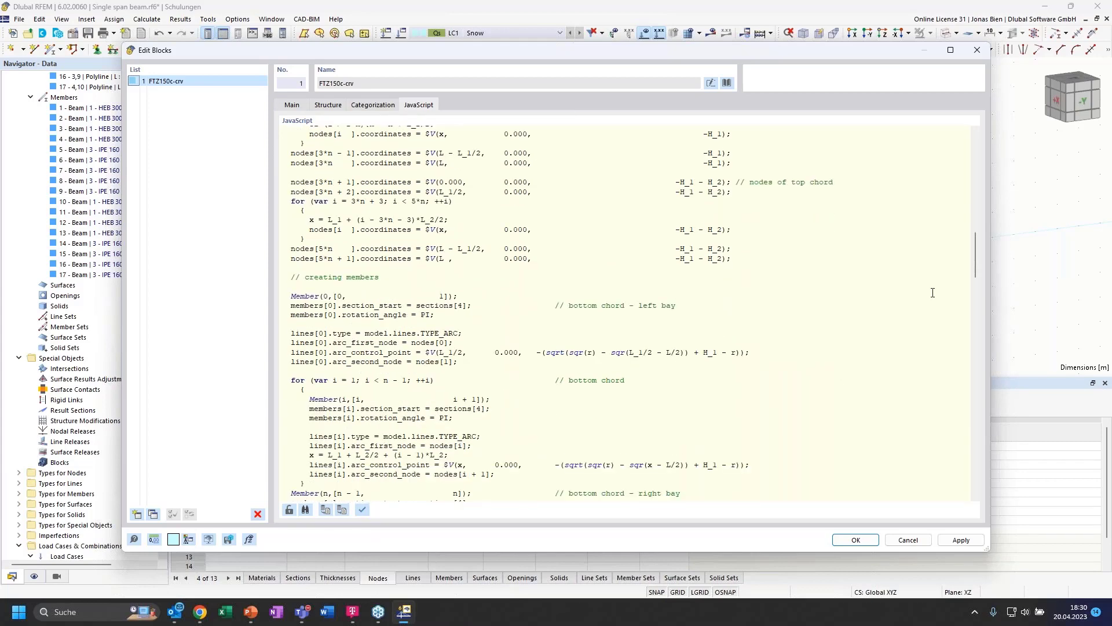
pyautogui.moveTo(974, 248); pyautogui.dragTo(975, 139)
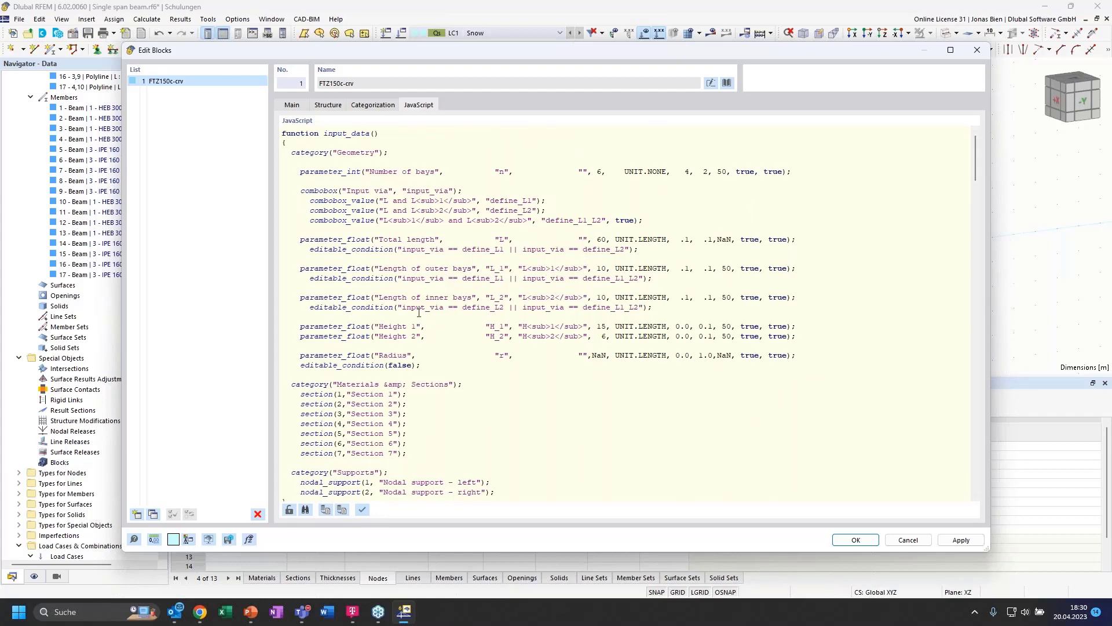
# Step: Compare the block's categorization and structure parameters with its JavaScript, review the generate function, and leave the block editor
pyautogui.click(364, 104)
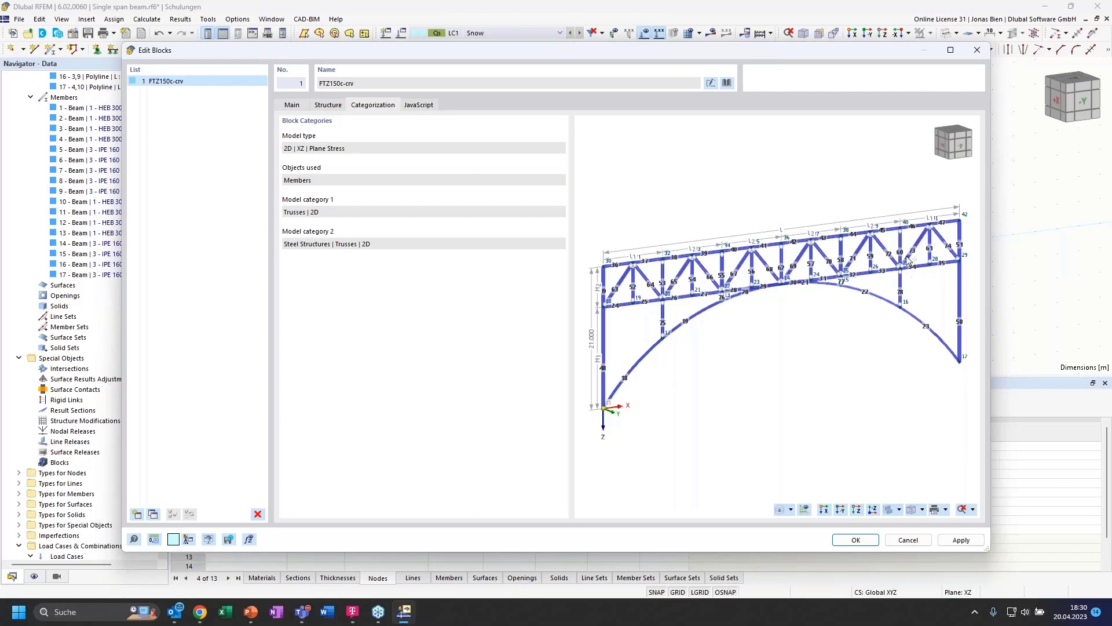
pyautogui.click(417, 106)
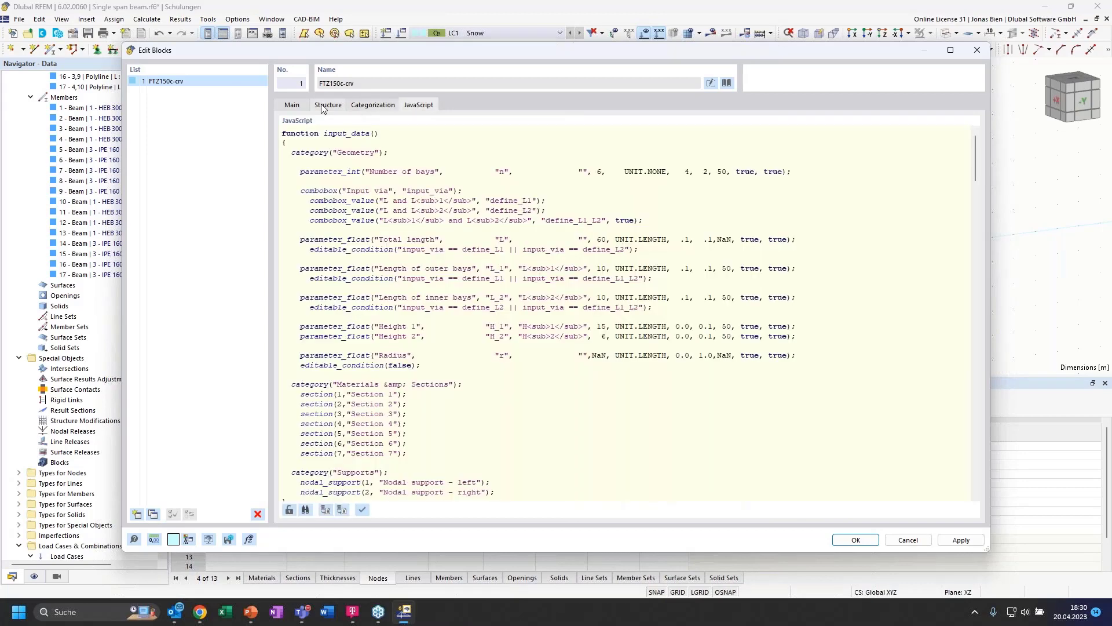
pyautogui.click(328, 105)
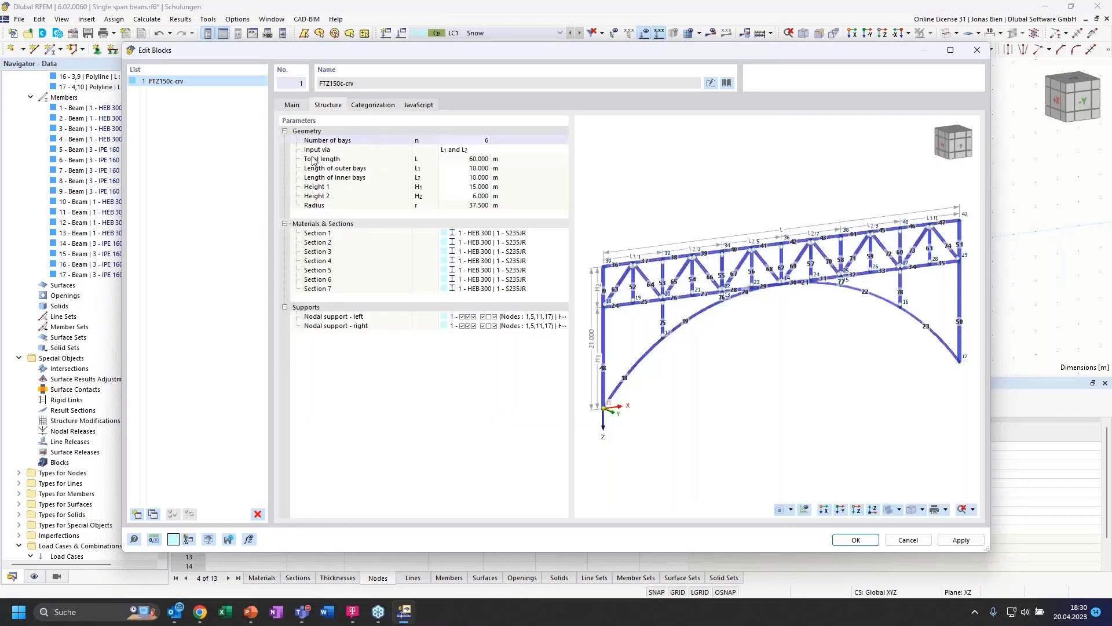
pyautogui.click(418, 105)
pyautogui.scroll(-6, 475, 301)
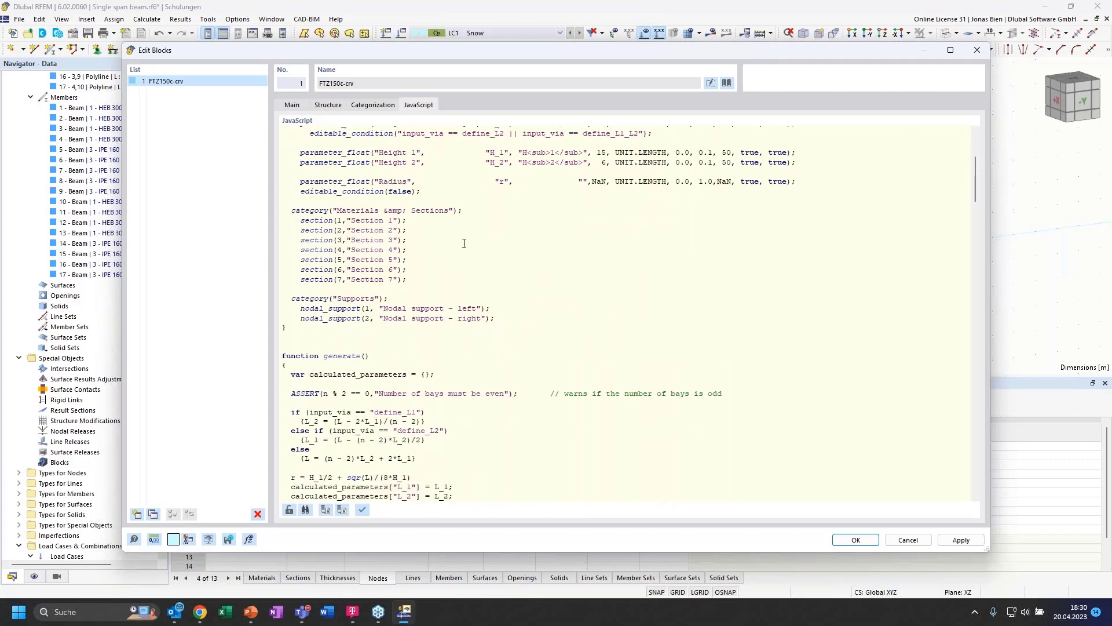
pyautogui.scroll(-6, 350, 209)
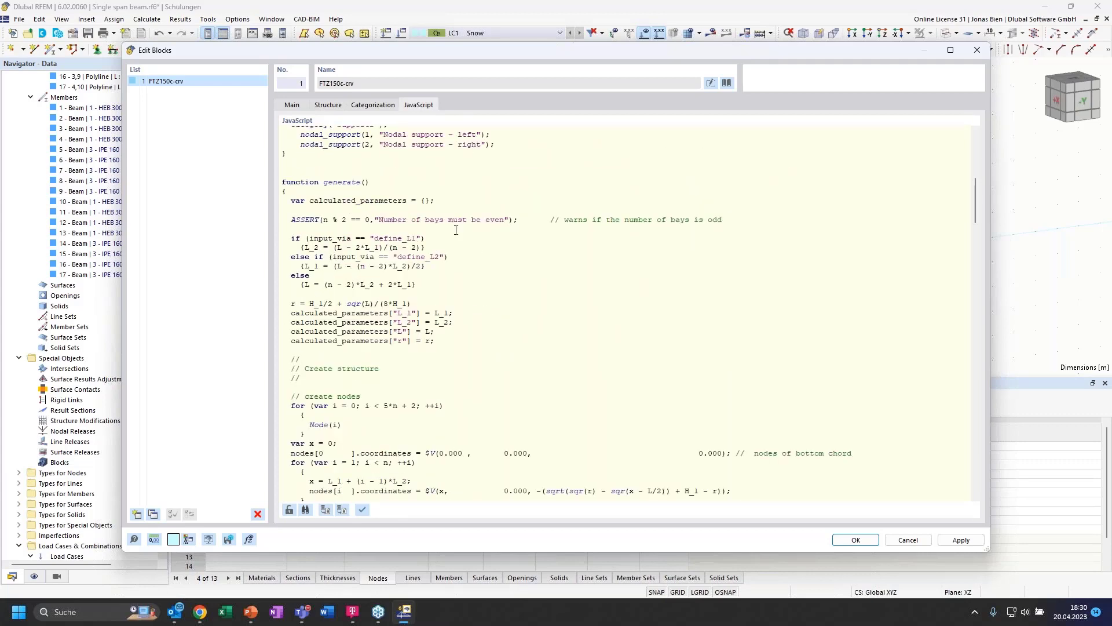
pyautogui.scroll(4, 456, 230)
pyautogui.click(985, 51)
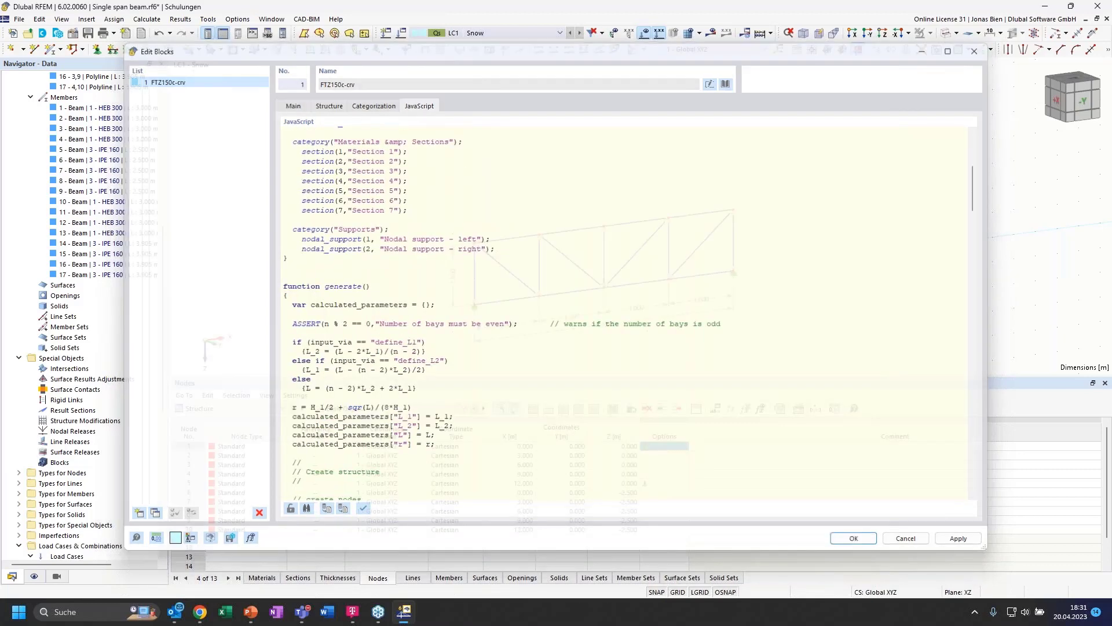
# Step: Show the console, try the code suggestions for "node", and clear the entry again
pyautogui.click(268, 35)
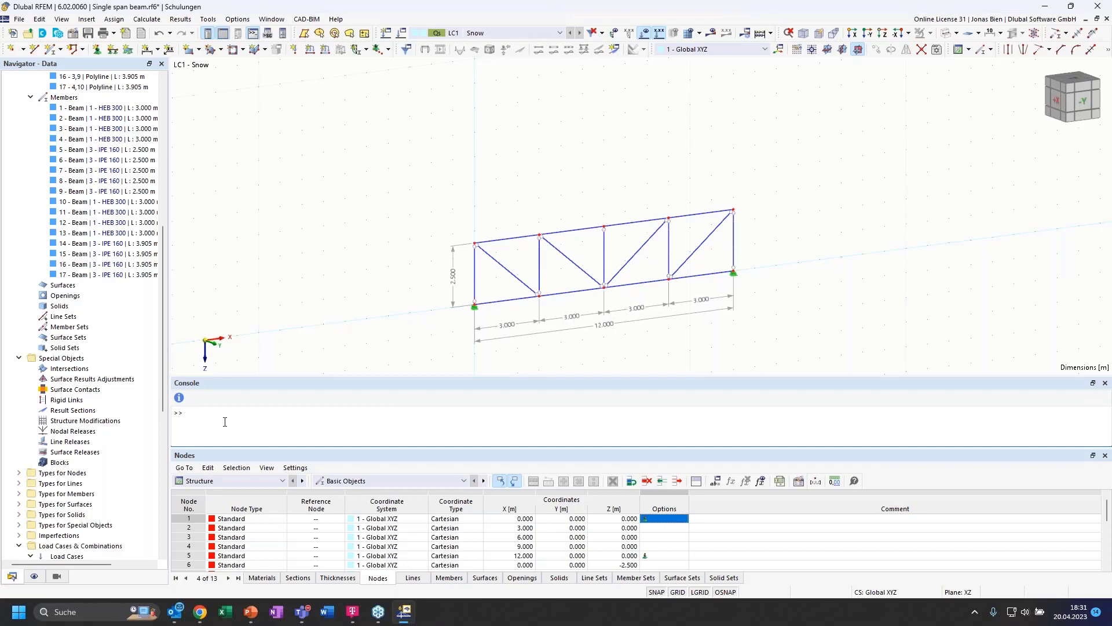
pyautogui.write('nod')
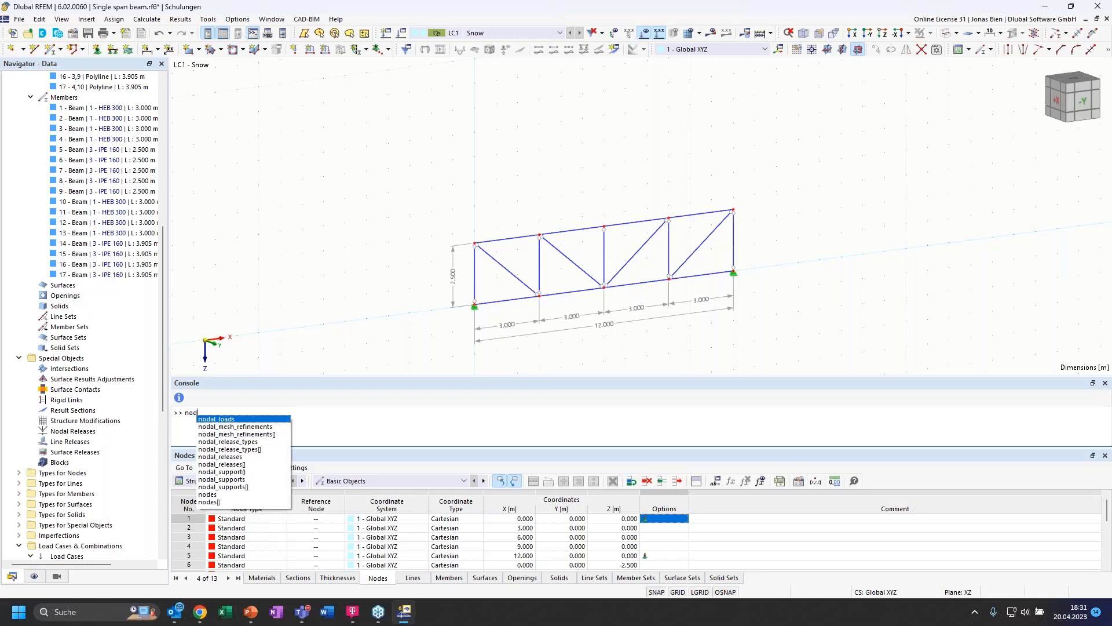
pyautogui.write('e')
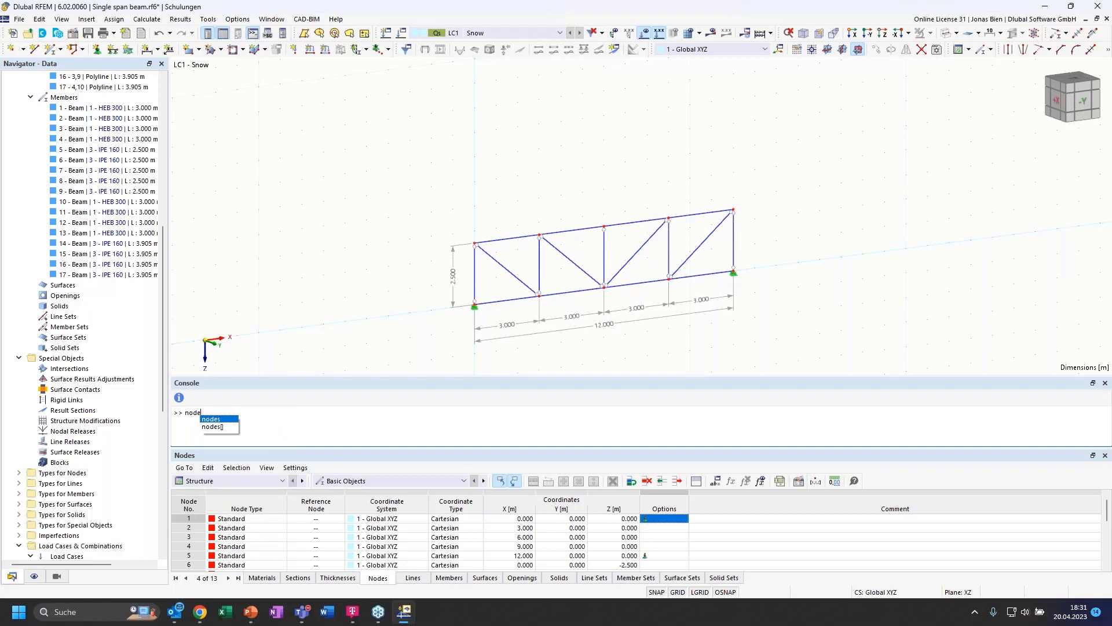
pyautogui.click(203, 413)
pyautogui.press('BackSpace')
pyautogui.press('BackSpace')
pyautogui.press('BackSpace')
pyautogui.press('BackSpace')
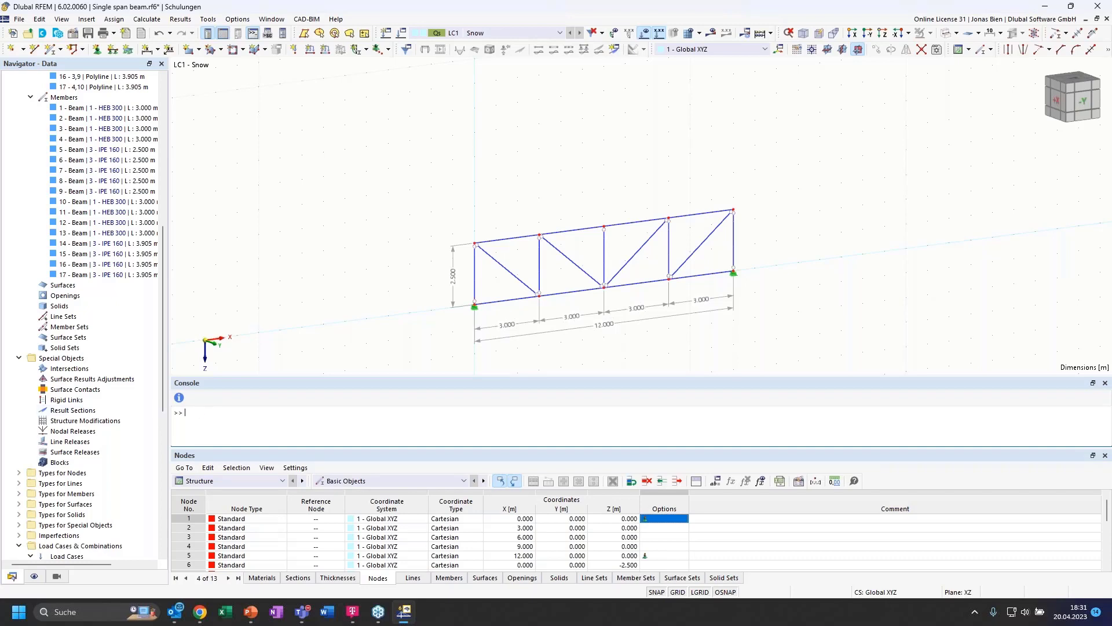
# Step: Review the object properties that can be inserted in the console, cancel the selection, and hide the console
pyautogui.click(179, 400)
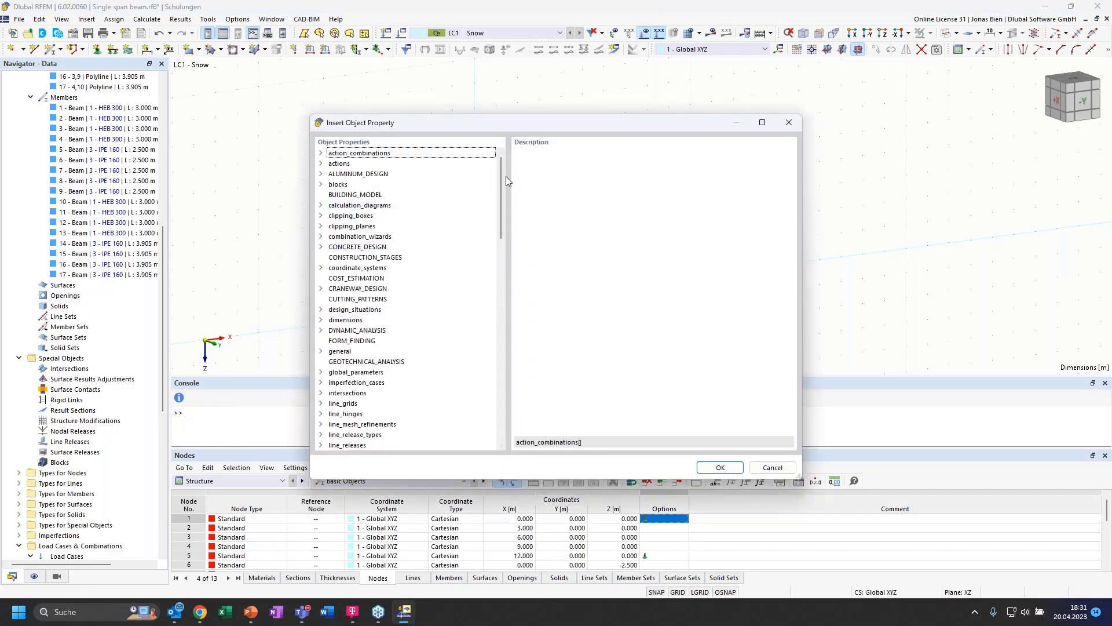
pyautogui.moveTo(500, 192); pyautogui.dragTo(498, 162)
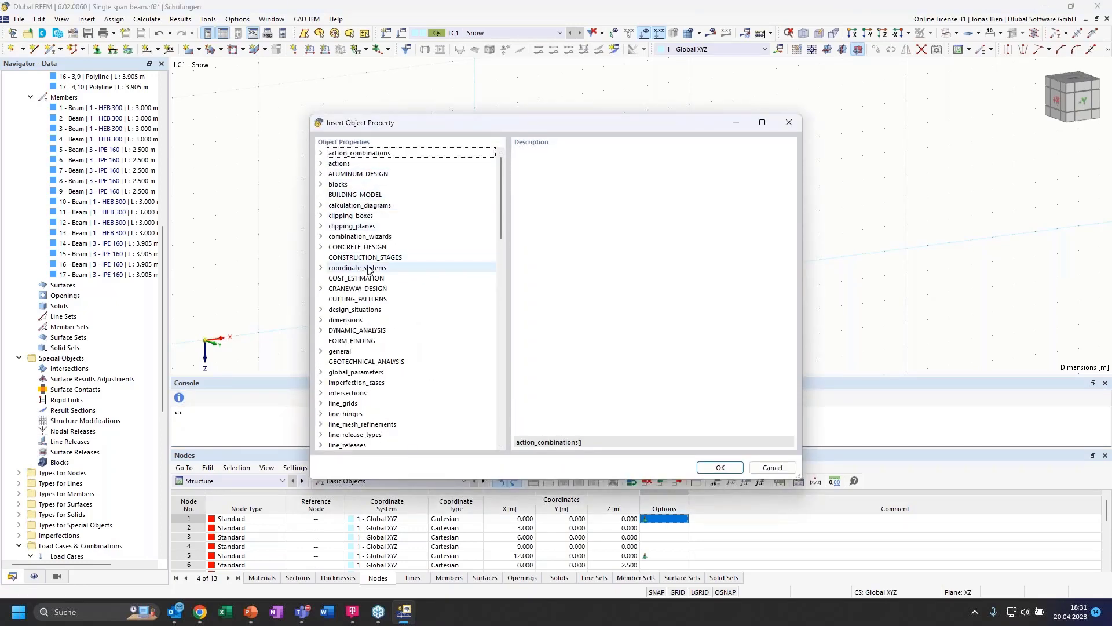
pyautogui.click(773, 467)
pyautogui.click(1105, 383)
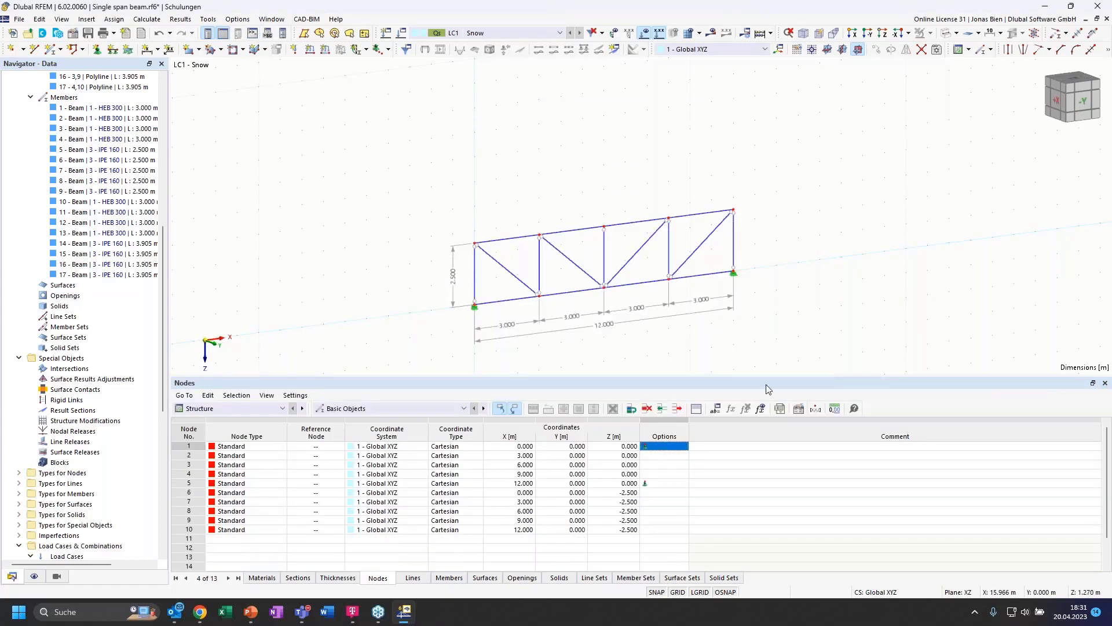
# Step: Reduce the height of the nodes table and show the truss in the -Y view
pyautogui.moveTo(758, 386); pyautogui.dragTo(760, 421)
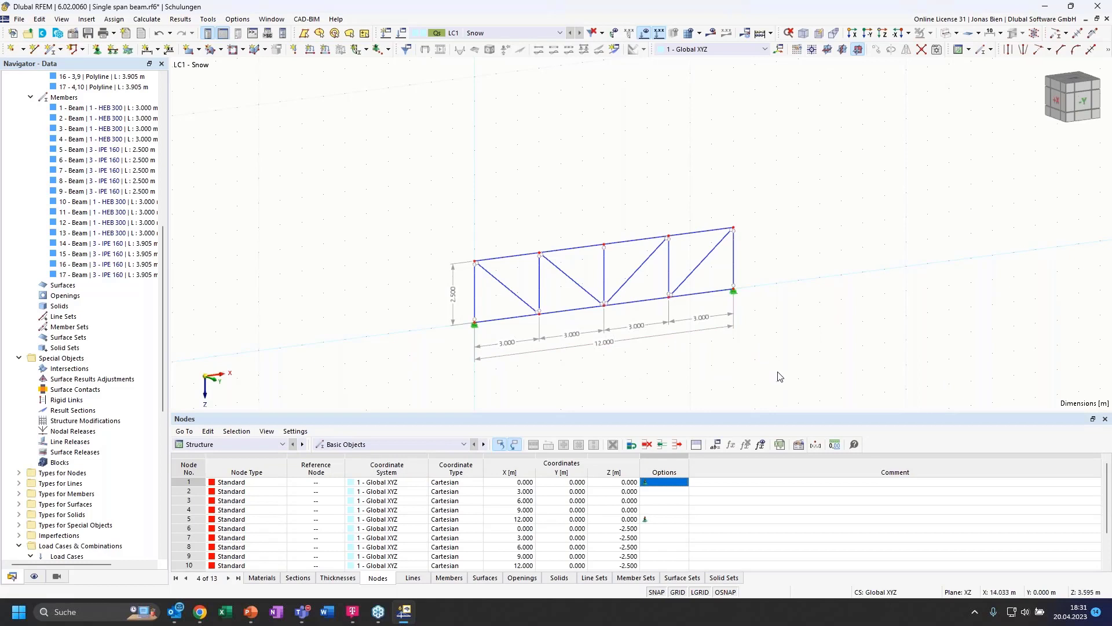
pyautogui.keyDown('ctrl'); pyautogui.moveTo(840, 308); pyautogui.dragTo(806, 351, button='middle'); pyautogui.keyUp('ctrl')
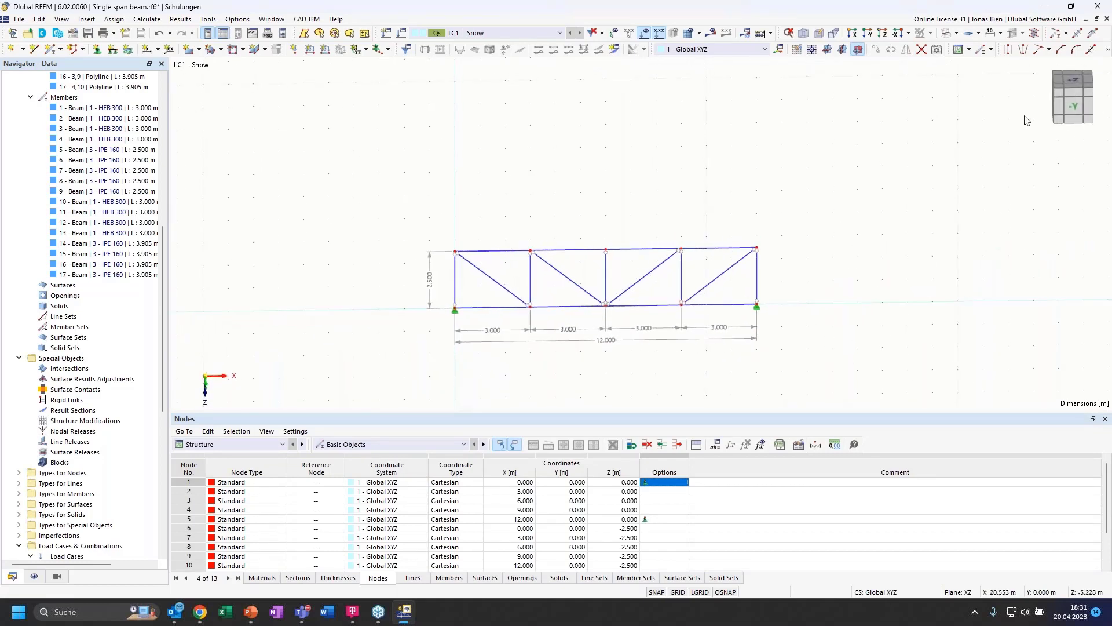
pyautogui.click(1073, 106)
pyautogui.scroll(-1, 630, 258)
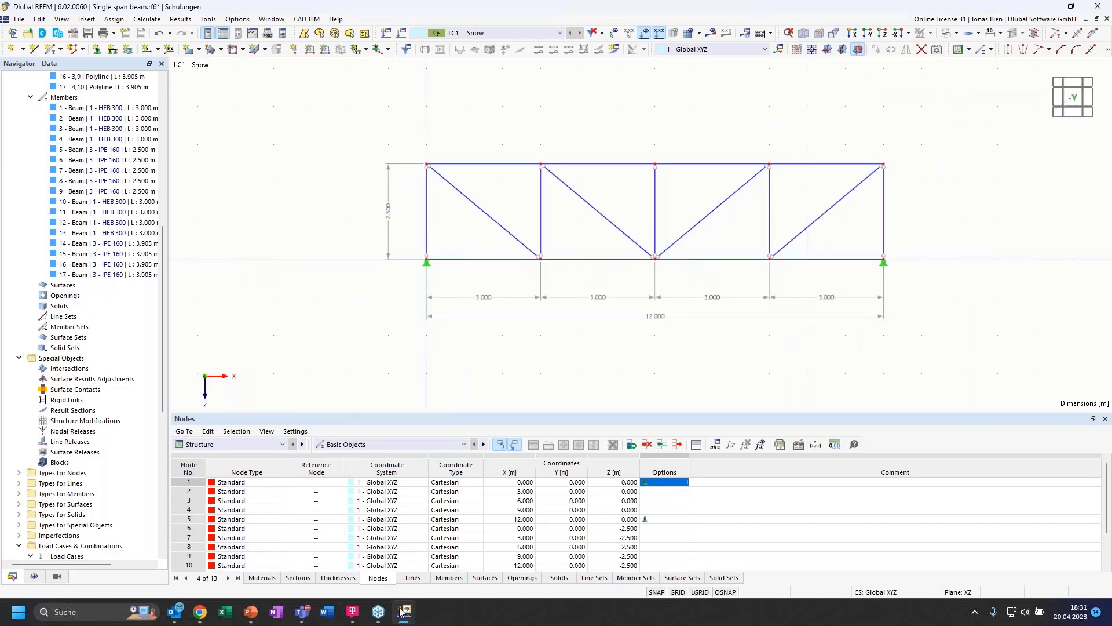
# Step: Switch to the PowerPoint slide show and advance to the fixed column slide on 1st and 2nd order theory
pyautogui.moveTo(407, 615)
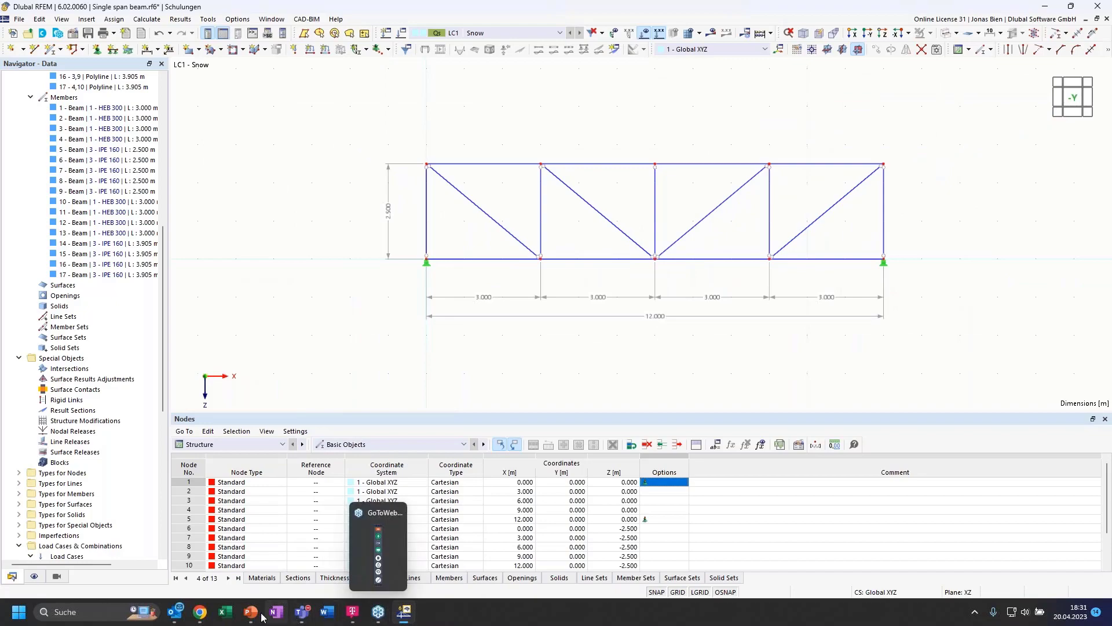
pyautogui.moveTo(246, 615)
pyautogui.click(313, 554)
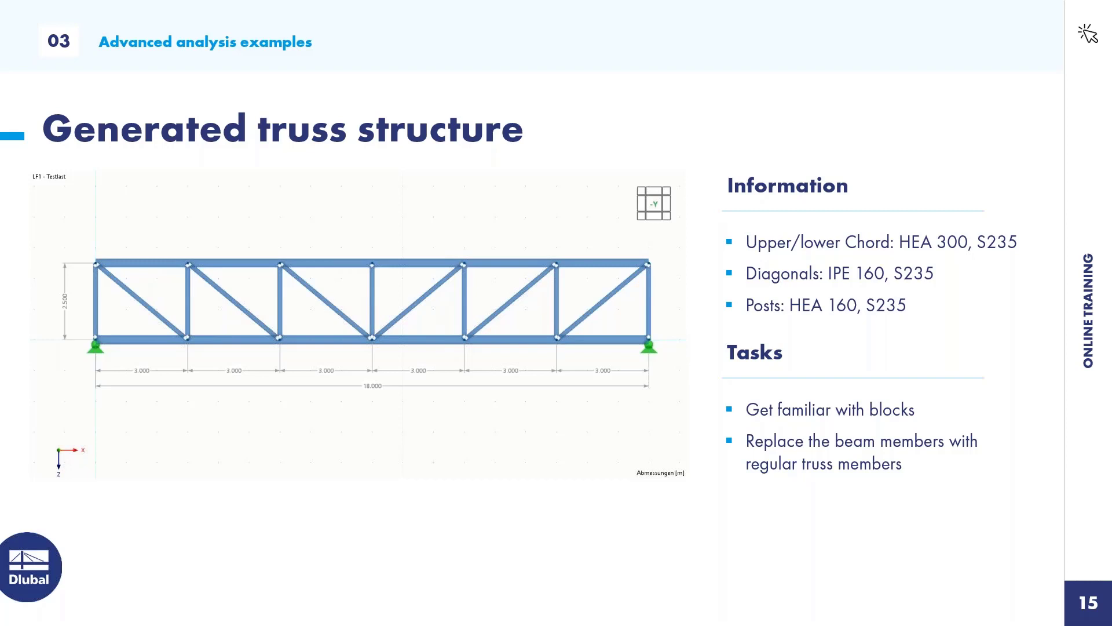
pyautogui.click(634, 401)
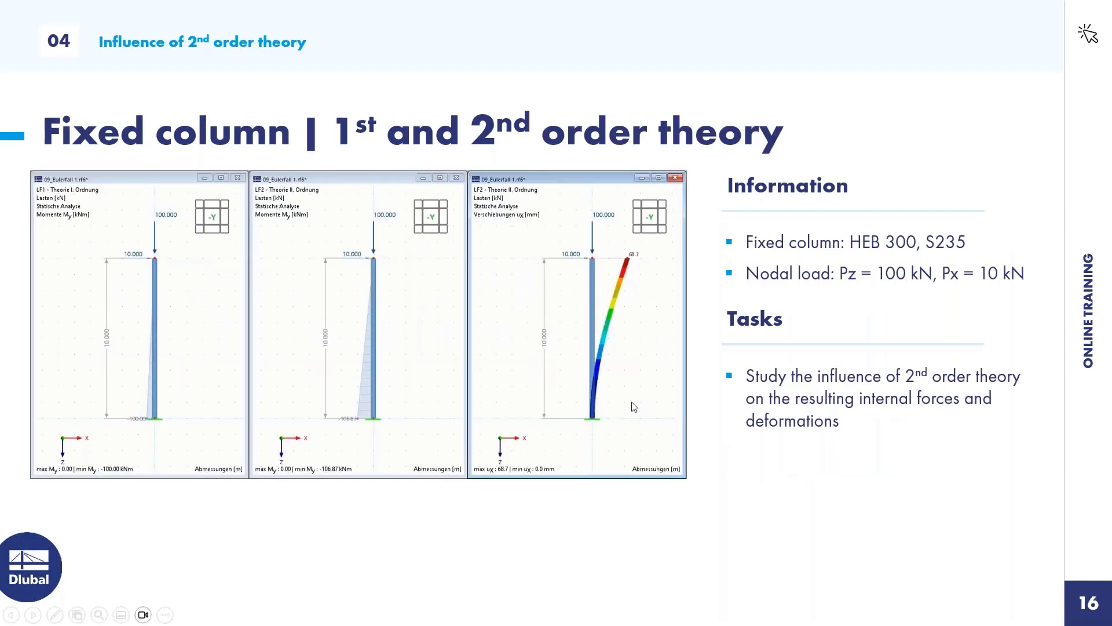
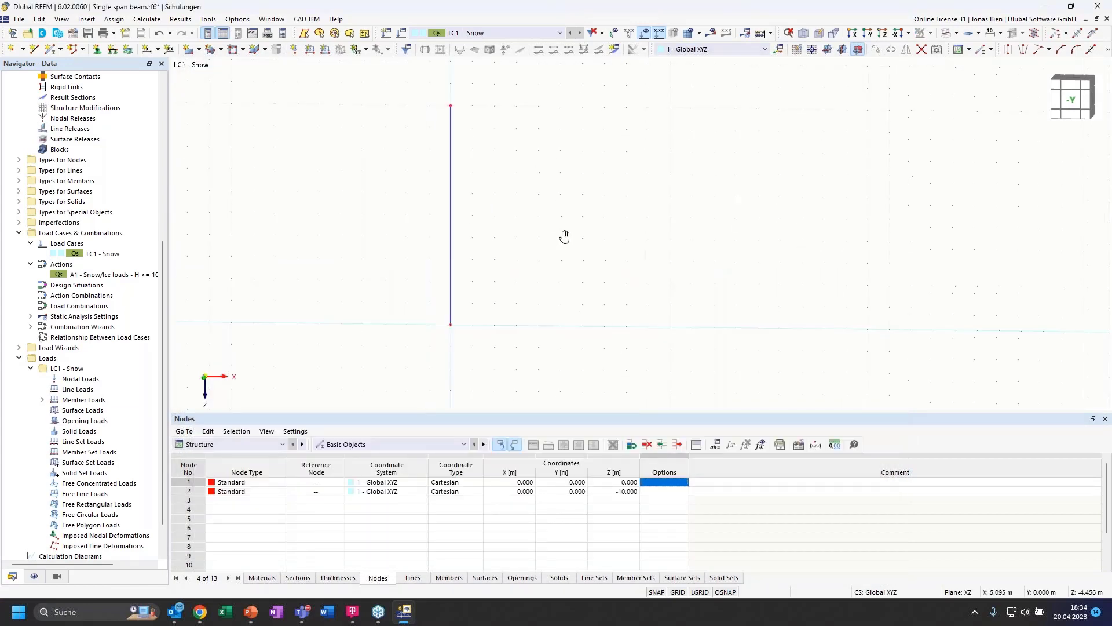
# Step: Assign the Fixed nodal support to the node at the base of the column
pyautogui.doubleClick(456, 337)
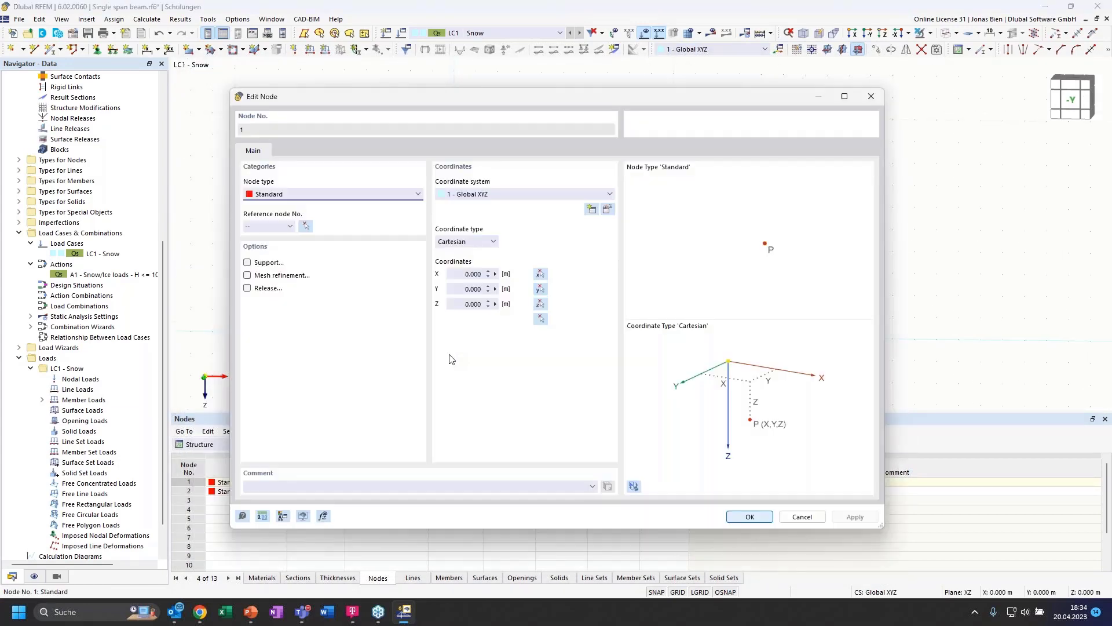
pyautogui.click(255, 263)
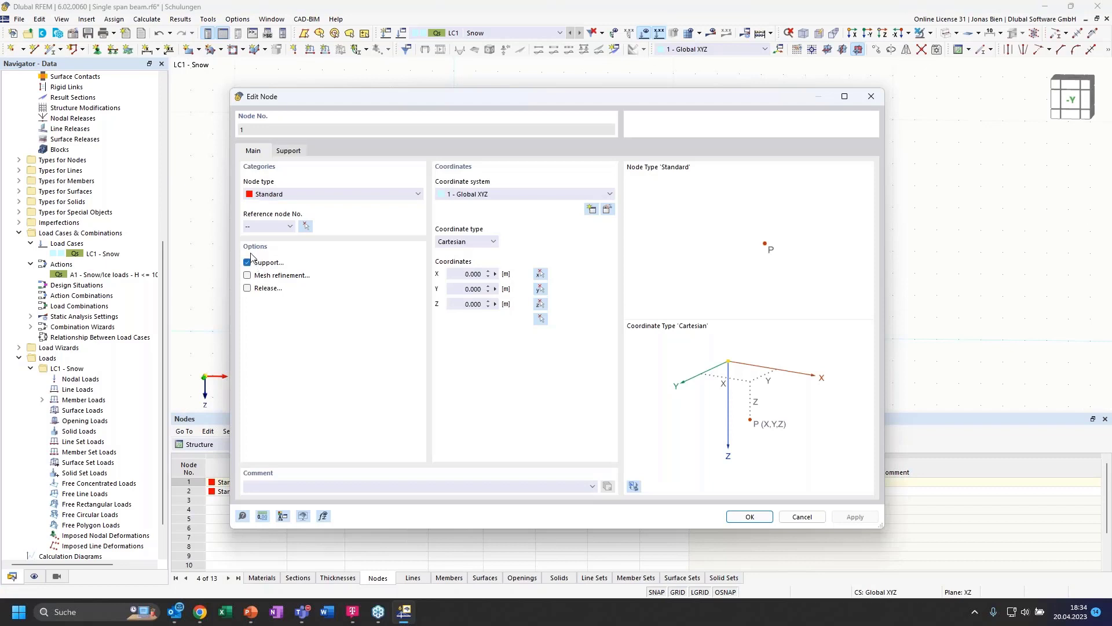
pyautogui.click(288, 150)
pyautogui.click(306, 194)
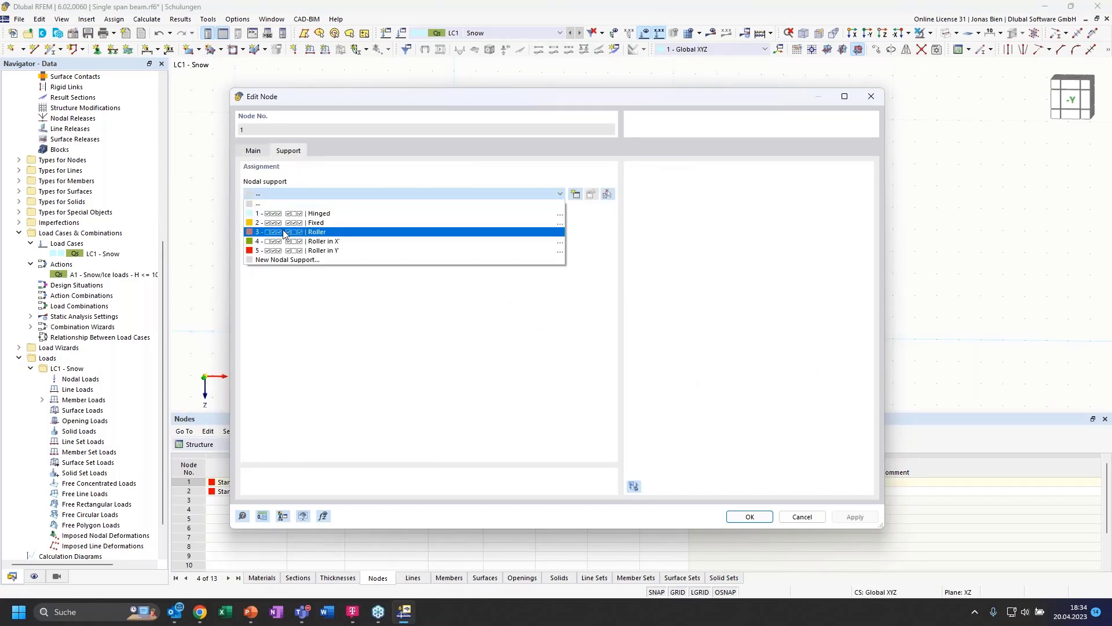
pyautogui.click(316, 205)
pyautogui.click(750, 516)
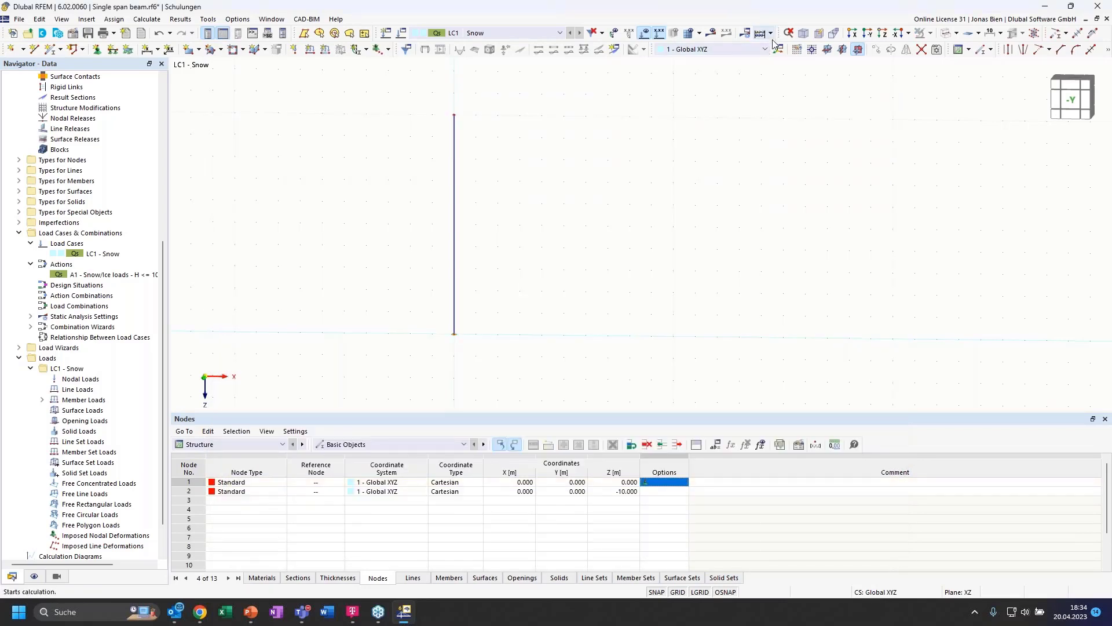
# Step: Display the column as a solid rendered model and check the support assigned to its base node
pyautogui.click(948, 33)
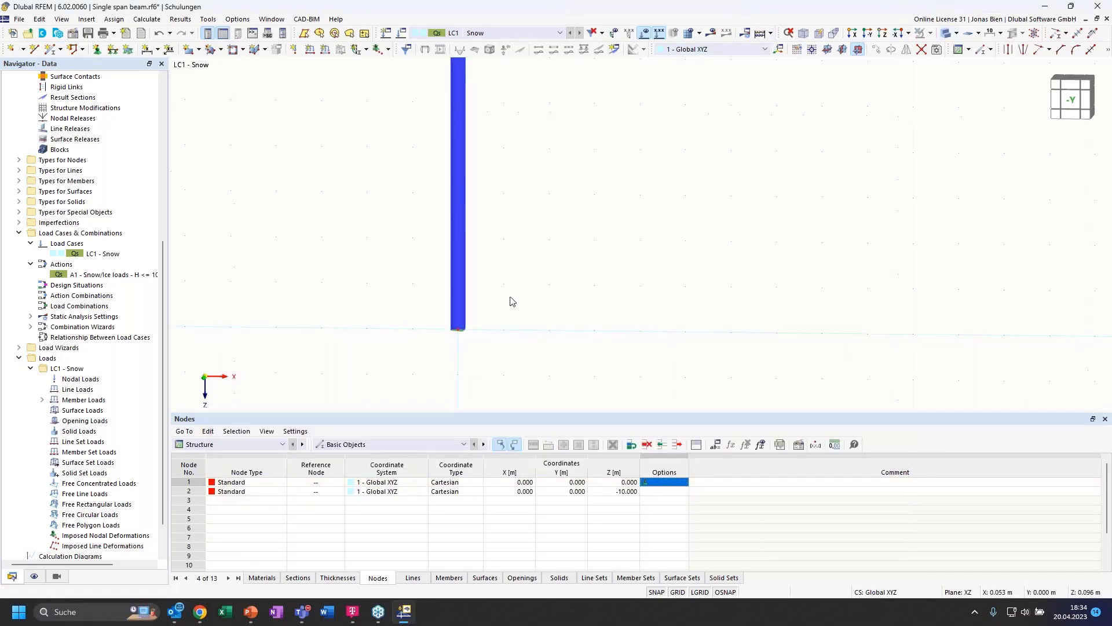
pyautogui.keyDown('ctrl'); pyautogui.moveTo(490, 301); pyautogui.dragTo(457, 335, button='middle'); pyautogui.keyUp('ctrl')
pyautogui.doubleClick(457, 335)
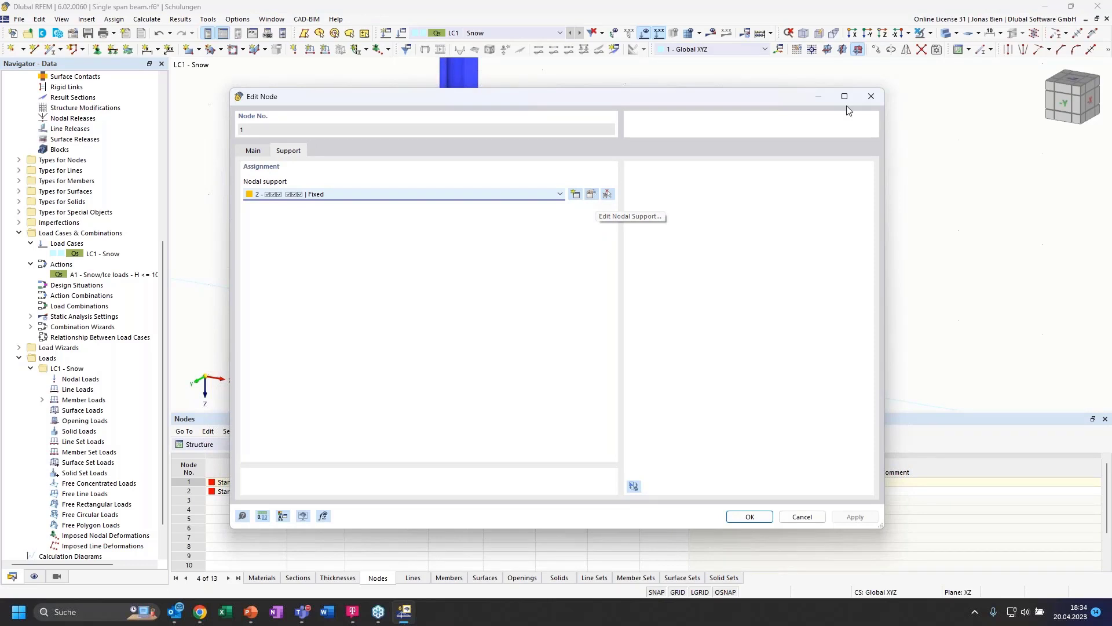
pyautogui.click(871, 96)
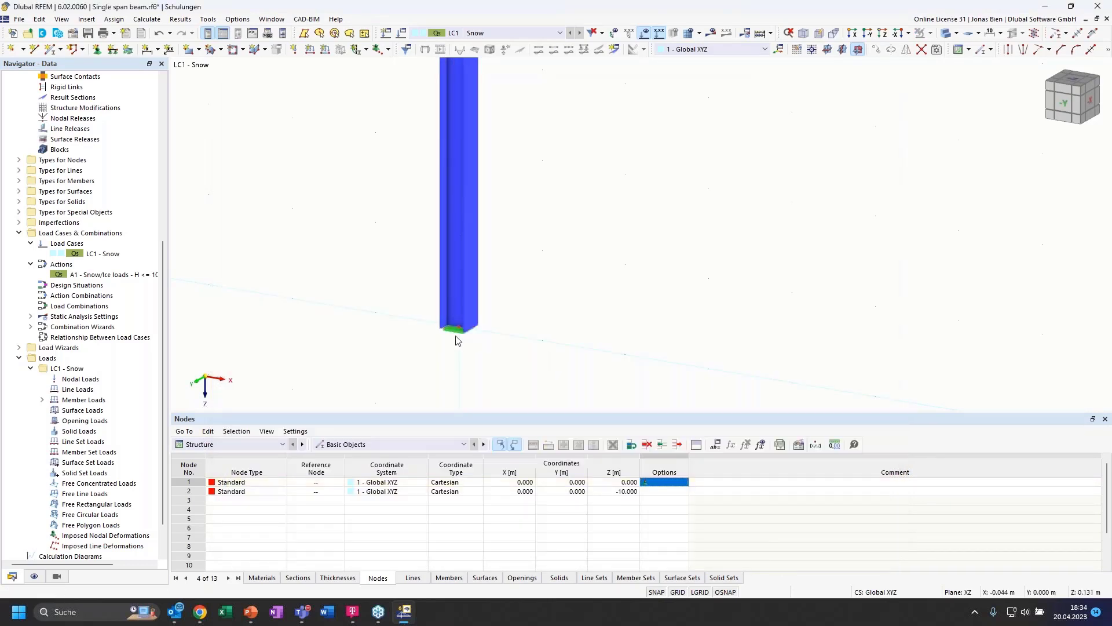
# Step: Enlarge the displayed symbol of the nodal support at the column base
pyautogui.scroll(-3, 482, 346)
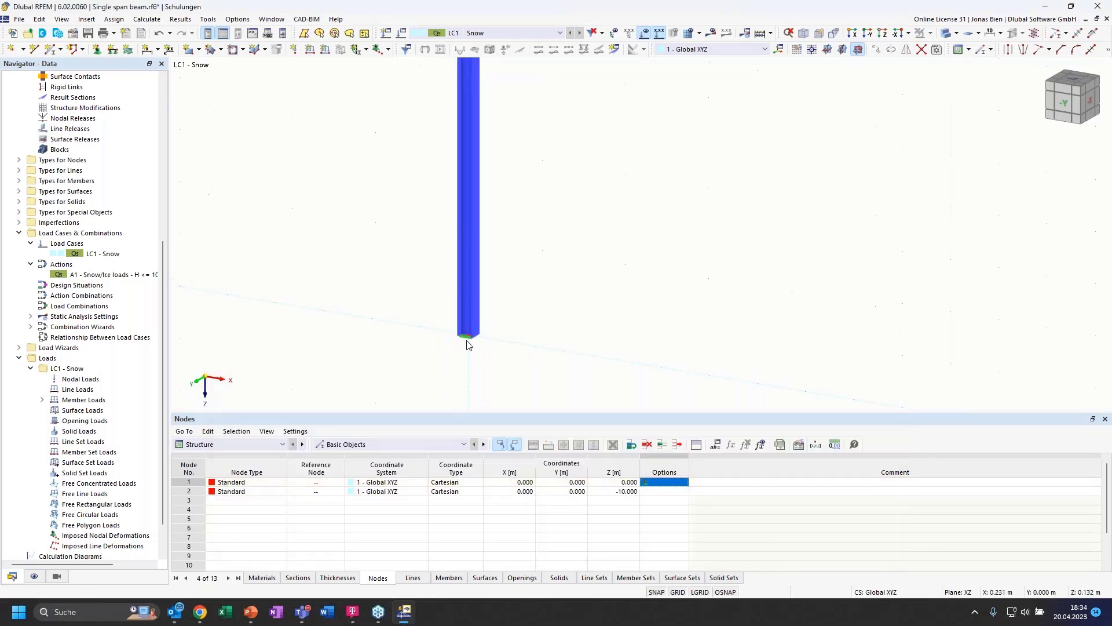
pyautogui.rightClick(468, 340)
pyautogui.moveTo(531, 445); pyautogui.dragTo(642, 449)
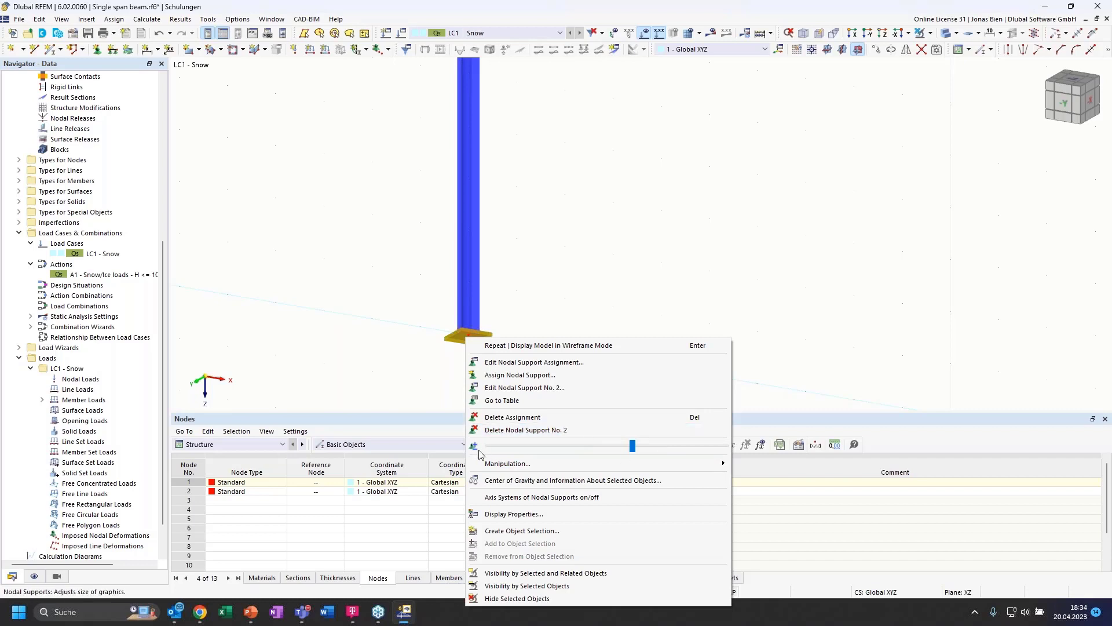
pyautogui.click(617, 243)
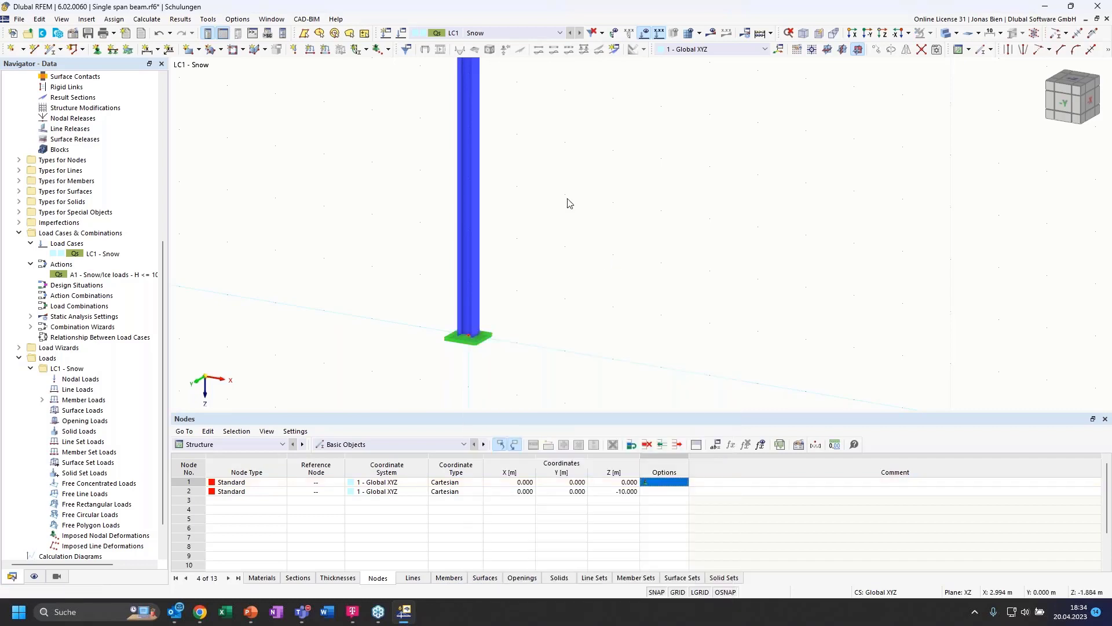
# Step: Start a new nodal load in load case LC1 Snow with the load type Components
pyautogui.keyDown('ctrl'); pyautogui.moveTo(586, 227); pyautogui.dragTo(572, 123, button='middle'); pyautogui.keyUp('ctrl')
pyautogui.press('F8')
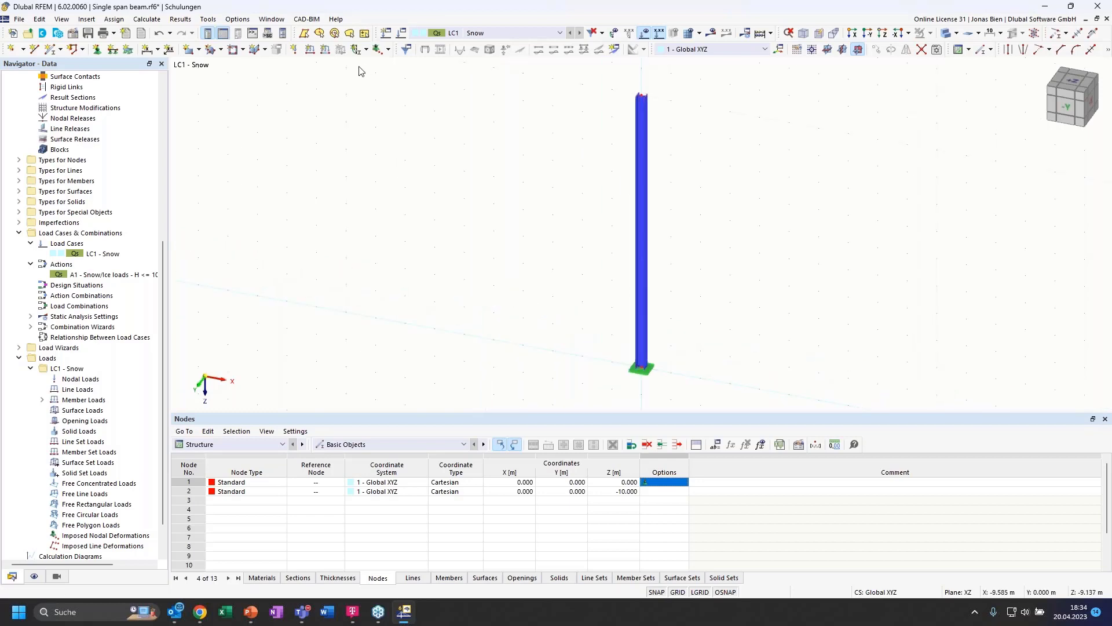
pyautogui.click(293, 48)
pyautogui.click(544, 216)
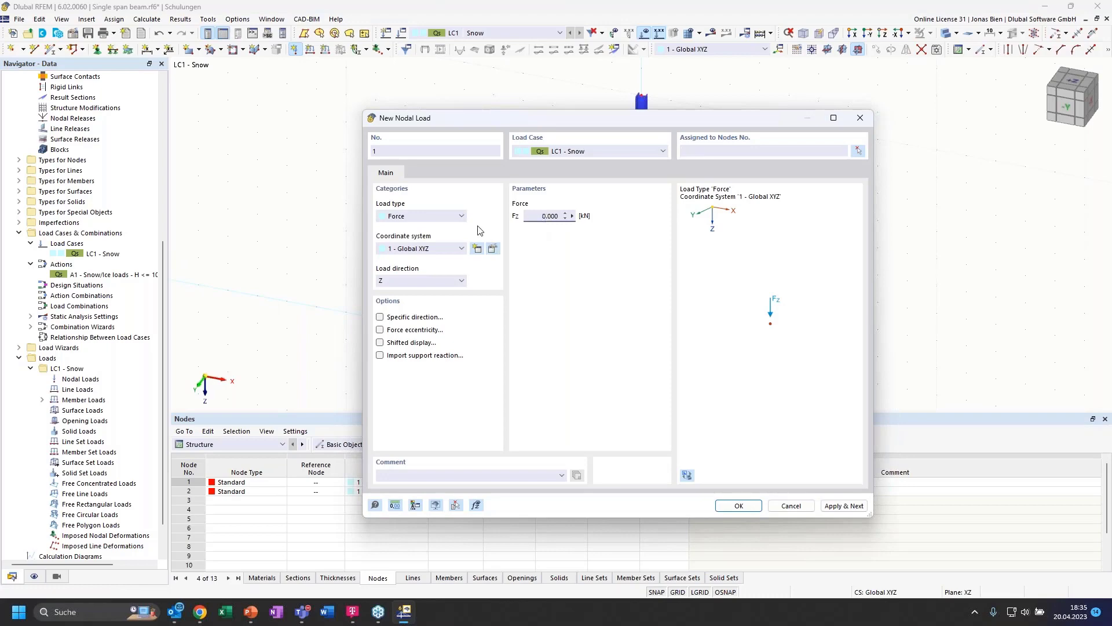
pyautogui.moveTo(517, 117); pyautogui.dragTo(437, 135)
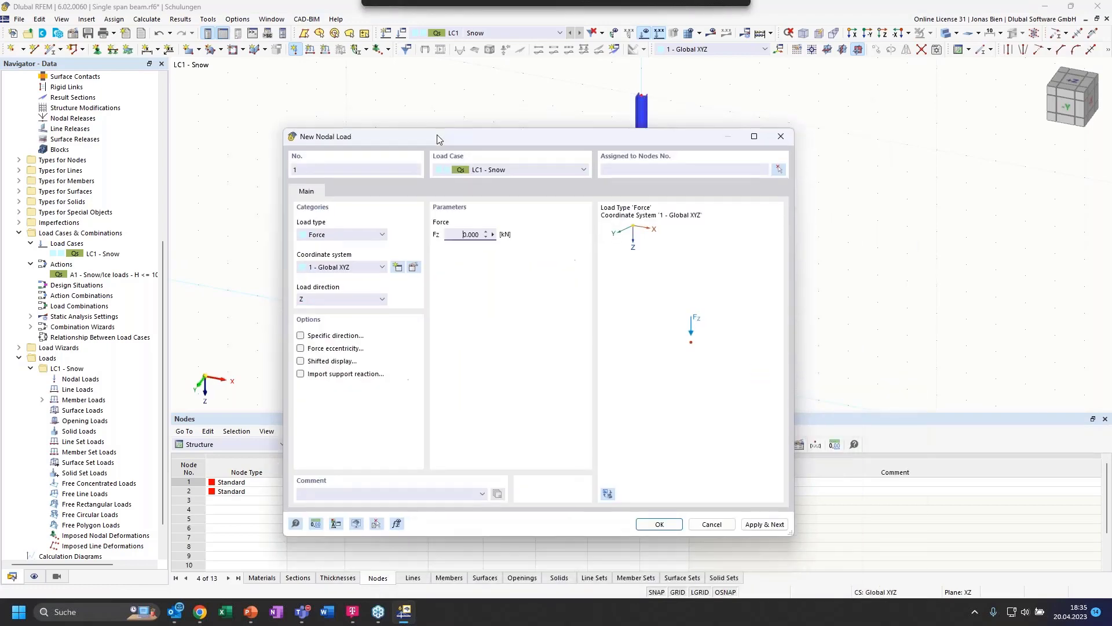
pyautogui.click(348, 234)
pyautogui.click(329, 264)
pyautogui.click(463, 262)
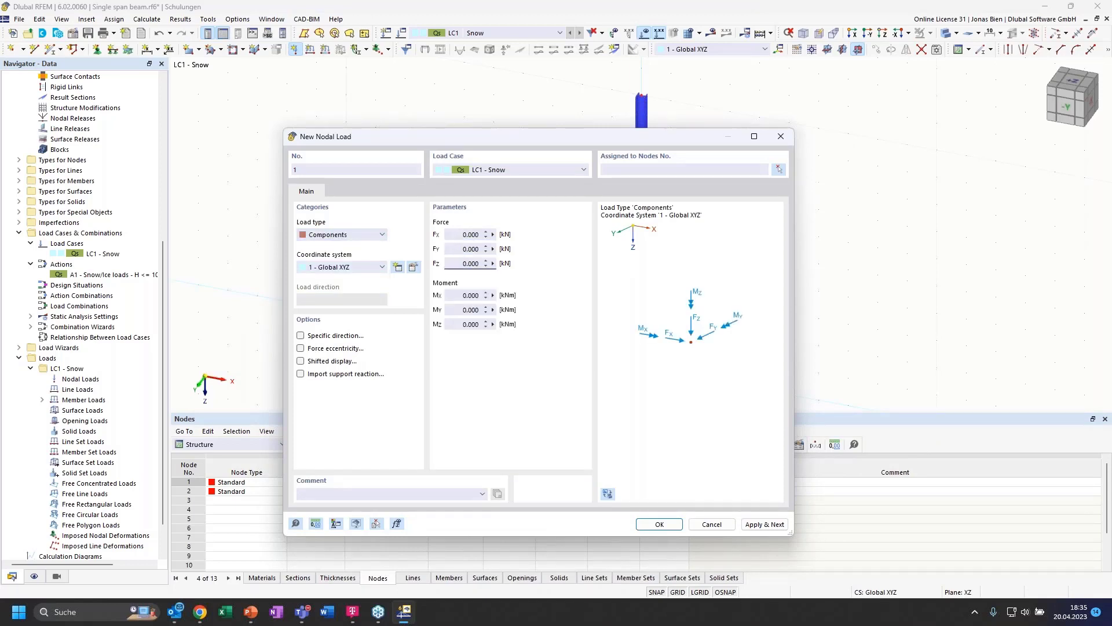
# Step: Apply force components of 10 kN in X and 100 kN in Z to the column's top node
pyautogui.click(456, 235)
pyautogui.click(659, 524)
pyautogui.click(655, 128)
pyautogui.click(182, 171)
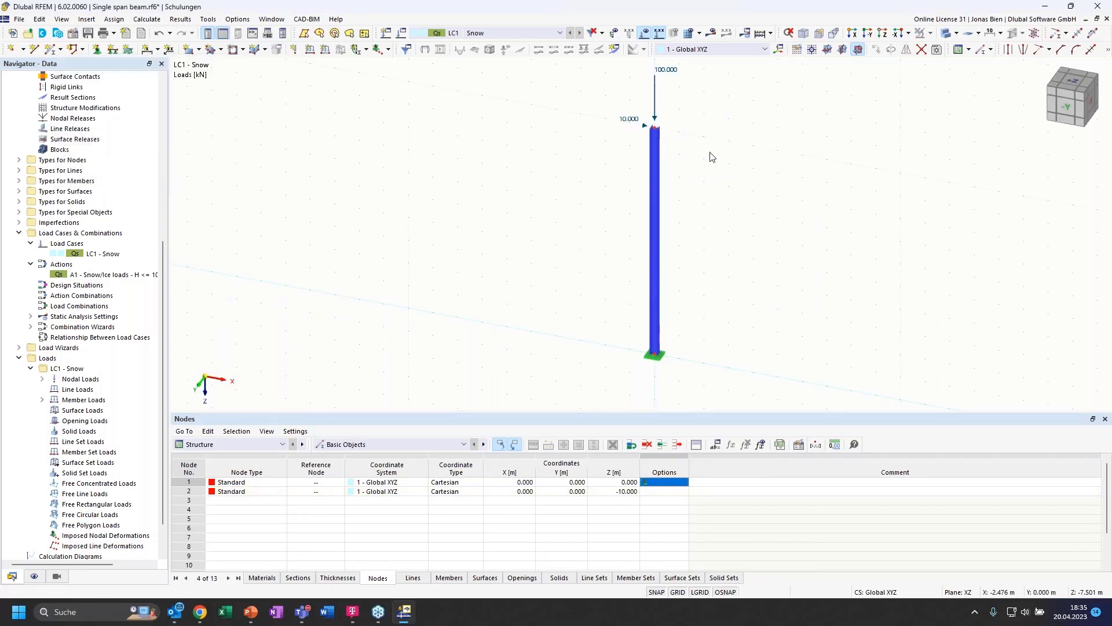
pyautogui.keyDown('ctrl'); pyautogui.moveTo(739, 125); pyautogui.dragTo(759, 97, button='middle'); pyautogui.keyUp('ctrl')
pyautogui.scroll(-1, 796, 163)
pyautogui.scroll(1, 783, 78)
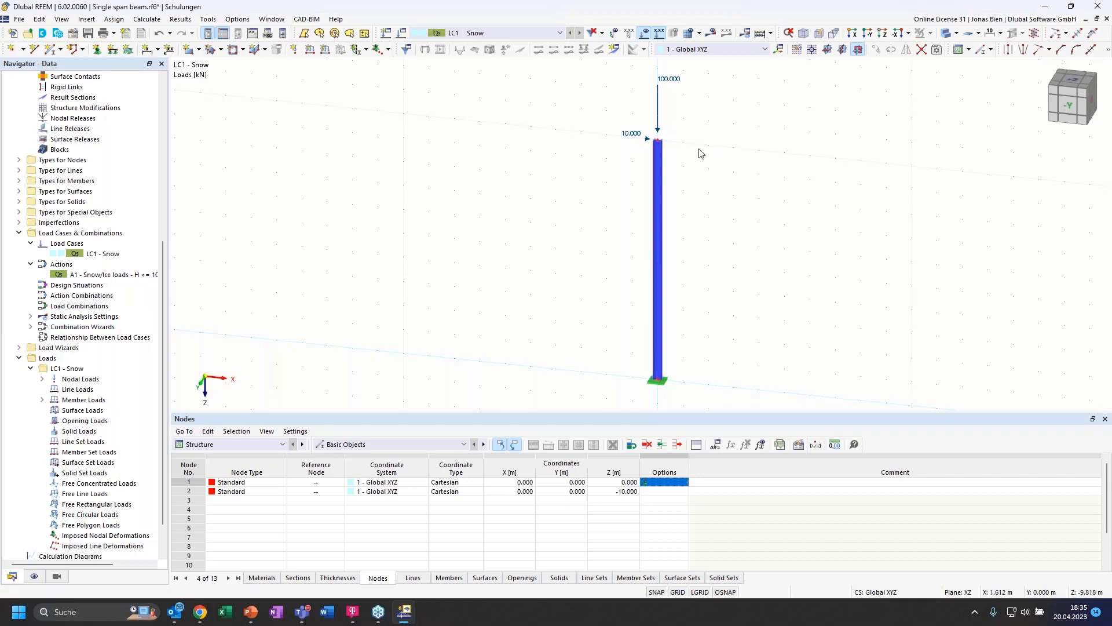
pyautogui.scroll(1, 700, 153)
pyautogui.moveTo(701, 137); pyautogui.dragTo(703, 153, button='middle')
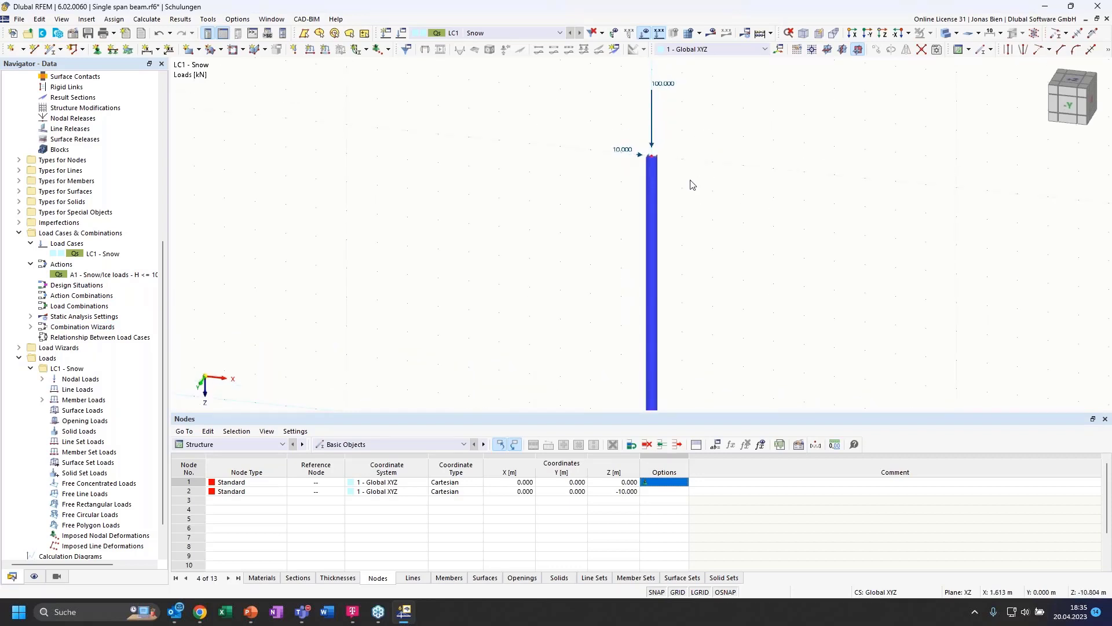
# Step: Review the static analysis settings offered for load case LC1, keeping SA1 - Geometrically linear
pyautogui.click(110, 255)
pyautogui.doubleClick(110, 254)
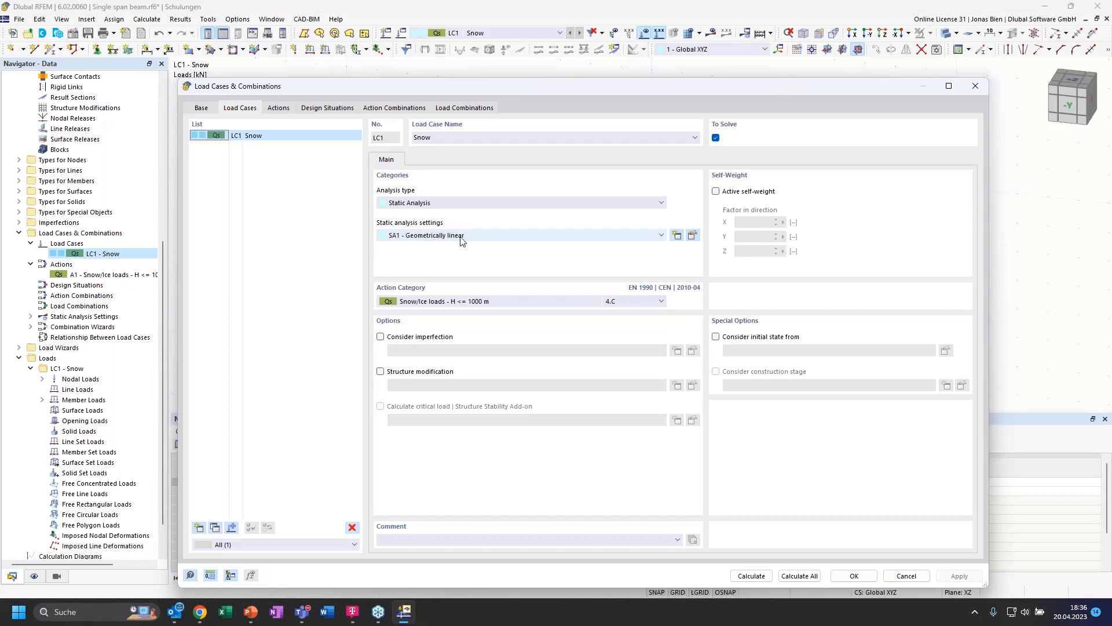
pyautogui.click(610, 232)
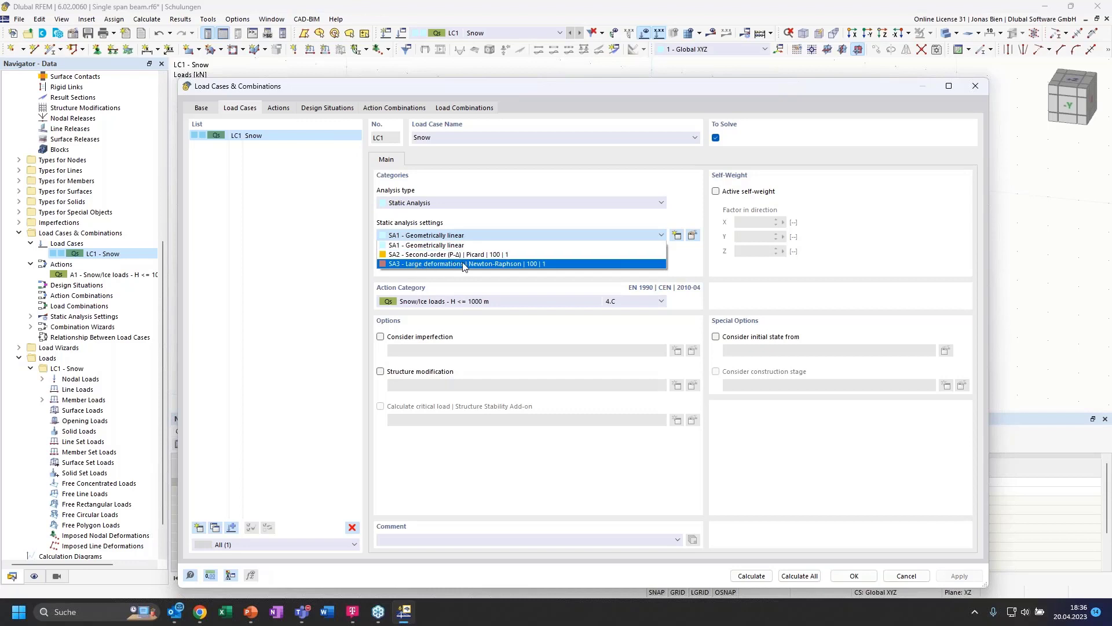
pyautogui.click(429, 245)
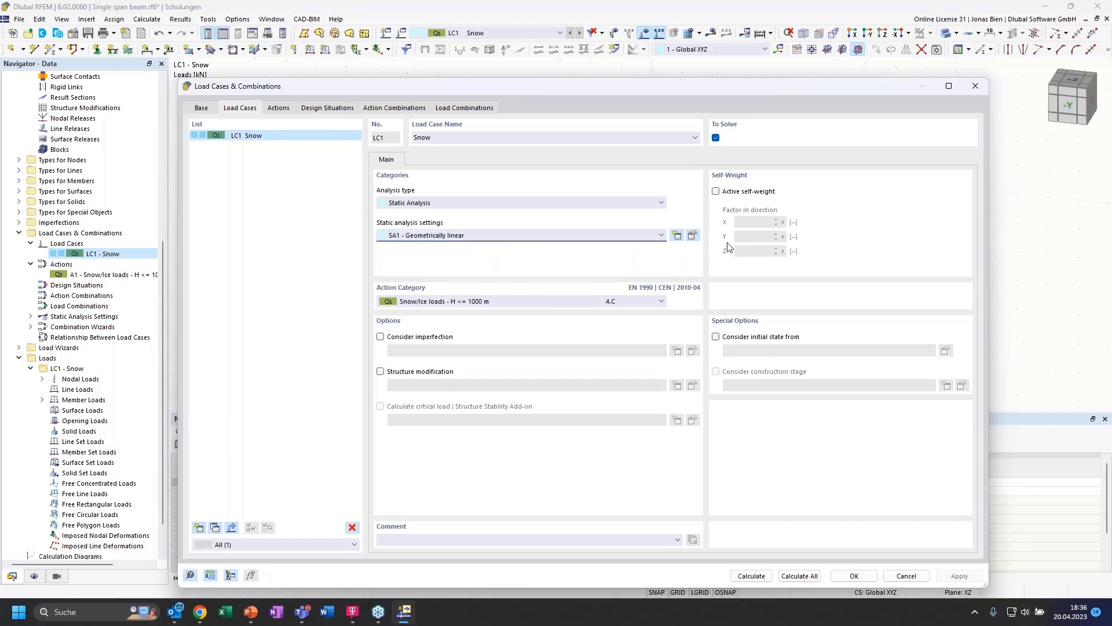
# Step: Examine the basic settings of SA1 - Geometrically linear, and list the model's static analysis settings in the navigator
pyautogui.click(694, 236)
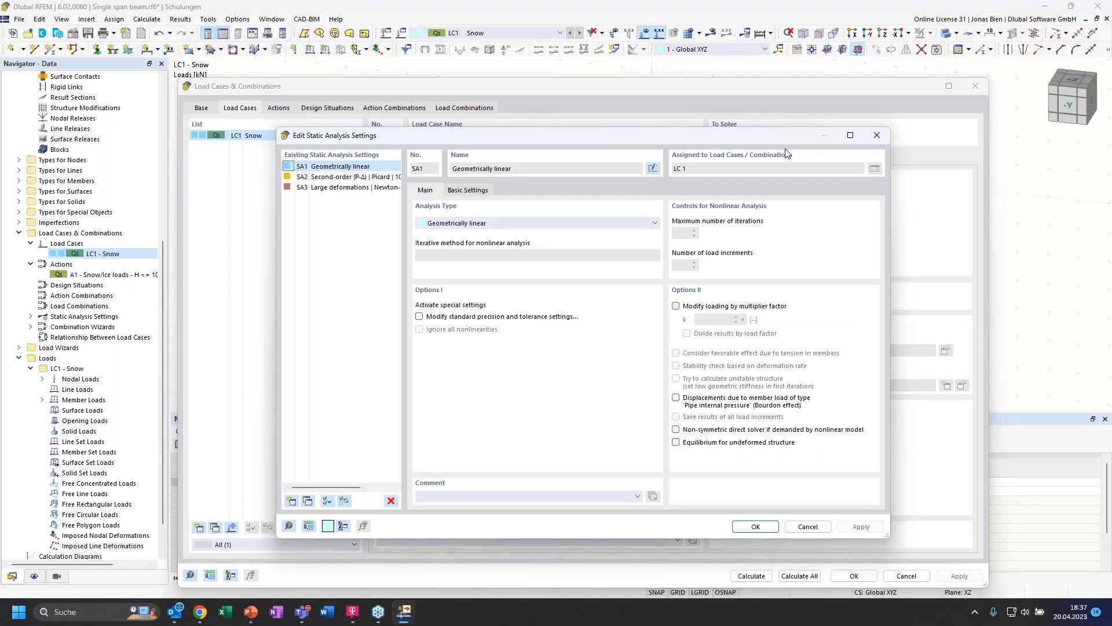
pyautogui.click(474, 193)
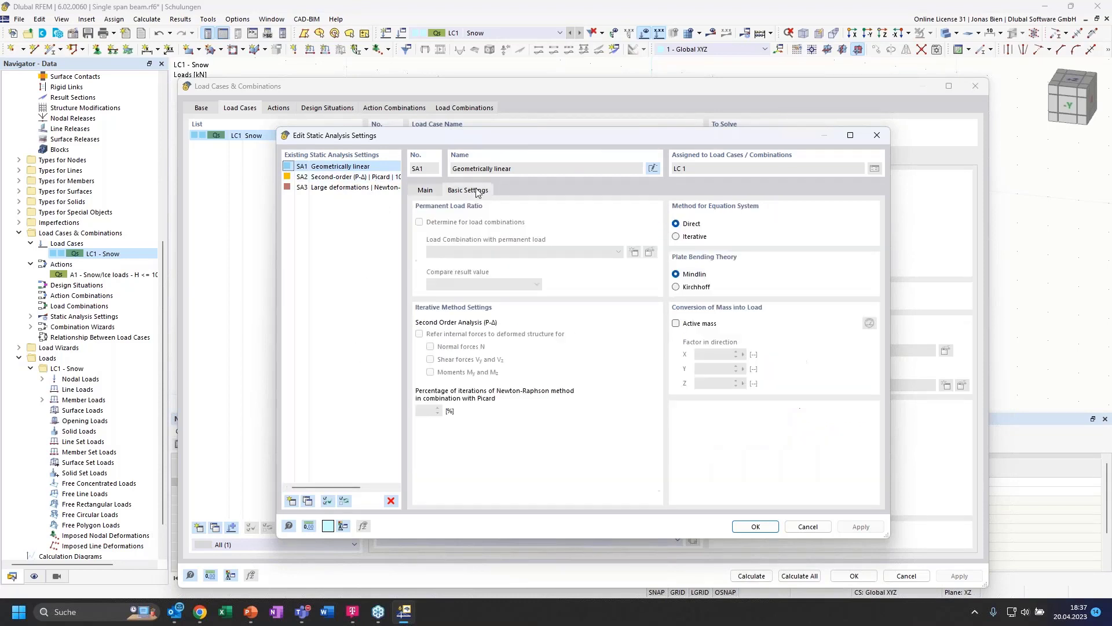
pyautogui.press('Escape')
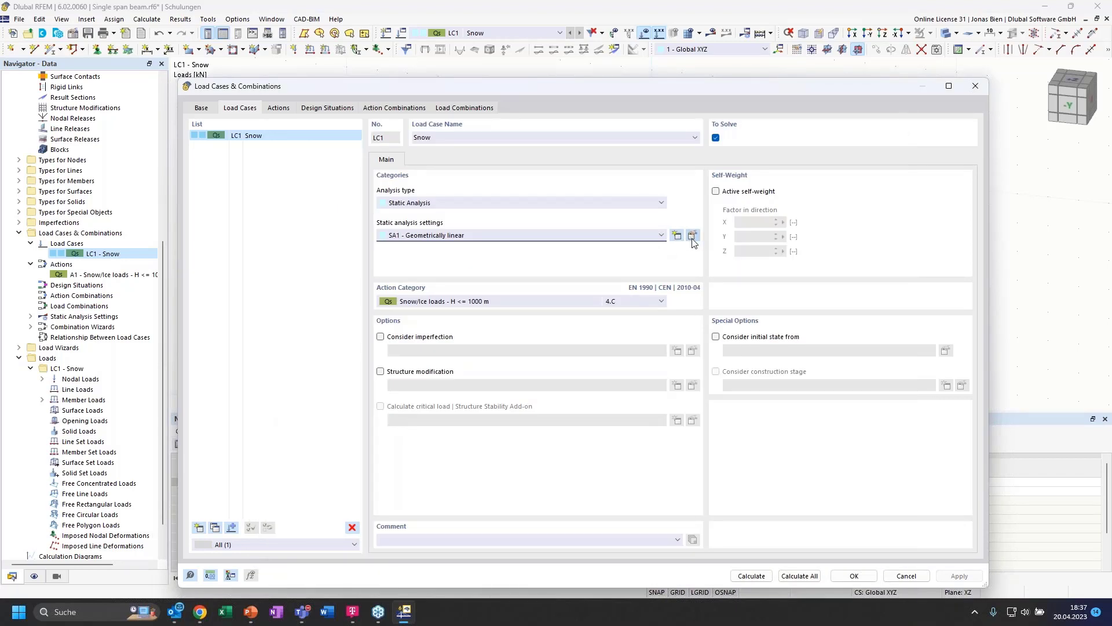
pyautogui.click(836, 576)
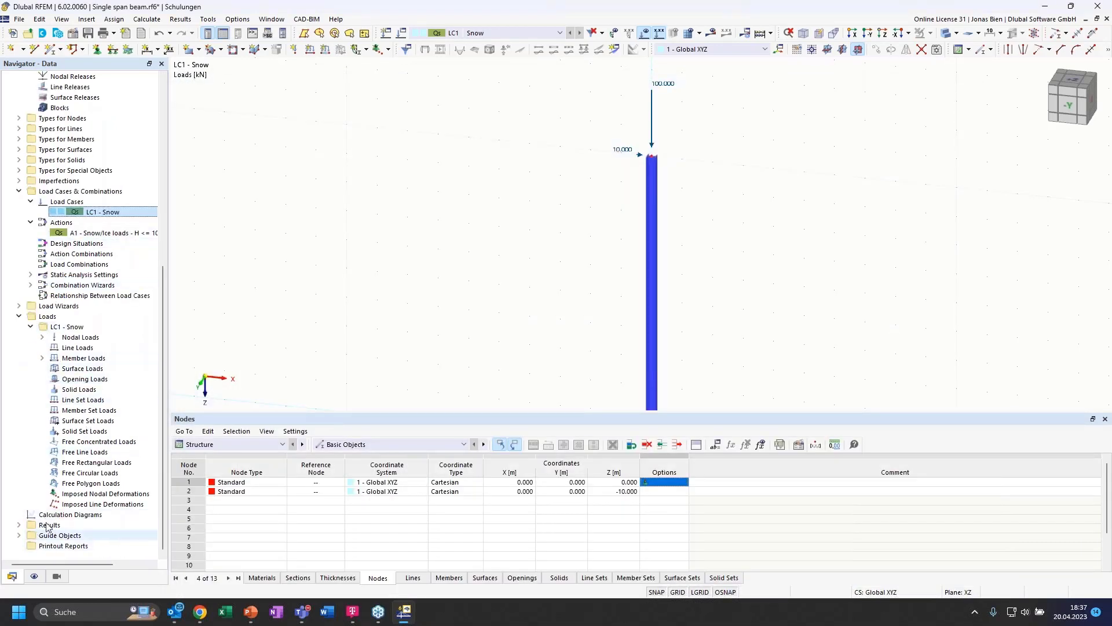
pyautogui.scroll(2, 59, 515)
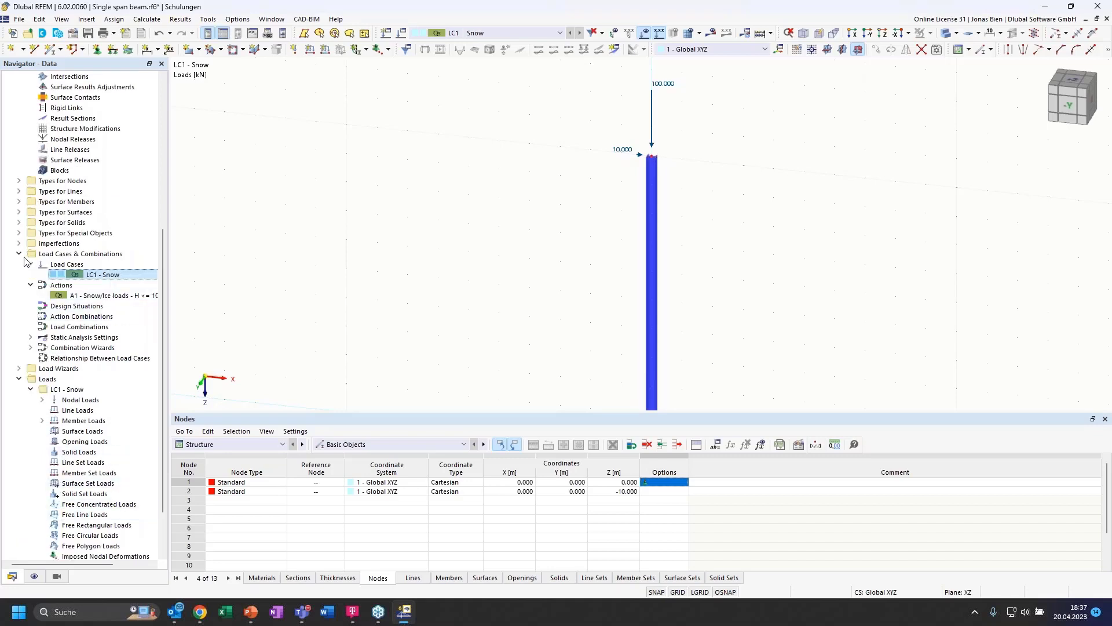
pyautogui.doubleClick(59, 339)
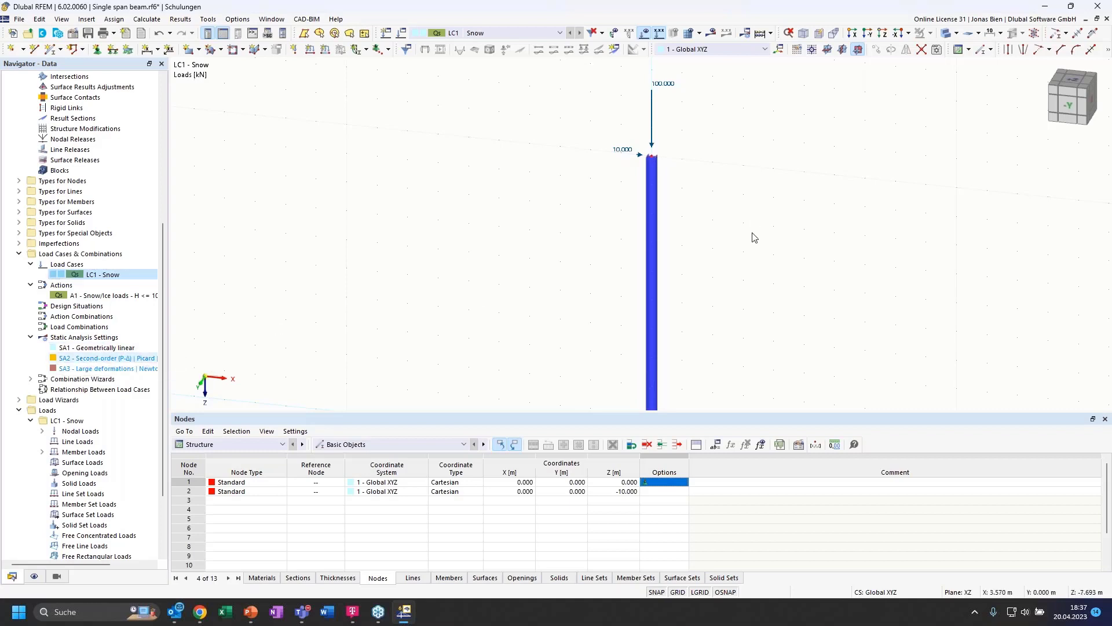
# Step: Calculate load case LC1 and display its results on the whole column
pyautogui.keyDown('ctrl'); pyautogui.moveTo(751, 240); pyautogui.dragTo(710, 244, button='middle'); pyautogui.keyUp('ctrl')
pyautogui.scroll(-1, 716, 271)
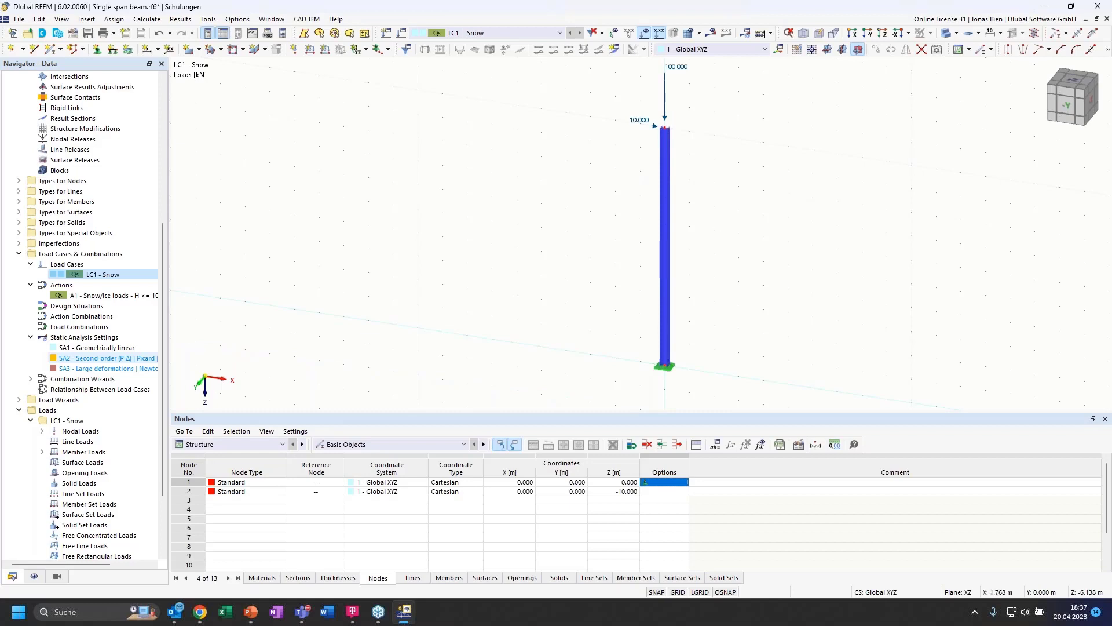
pyautogui.click(714, 37)
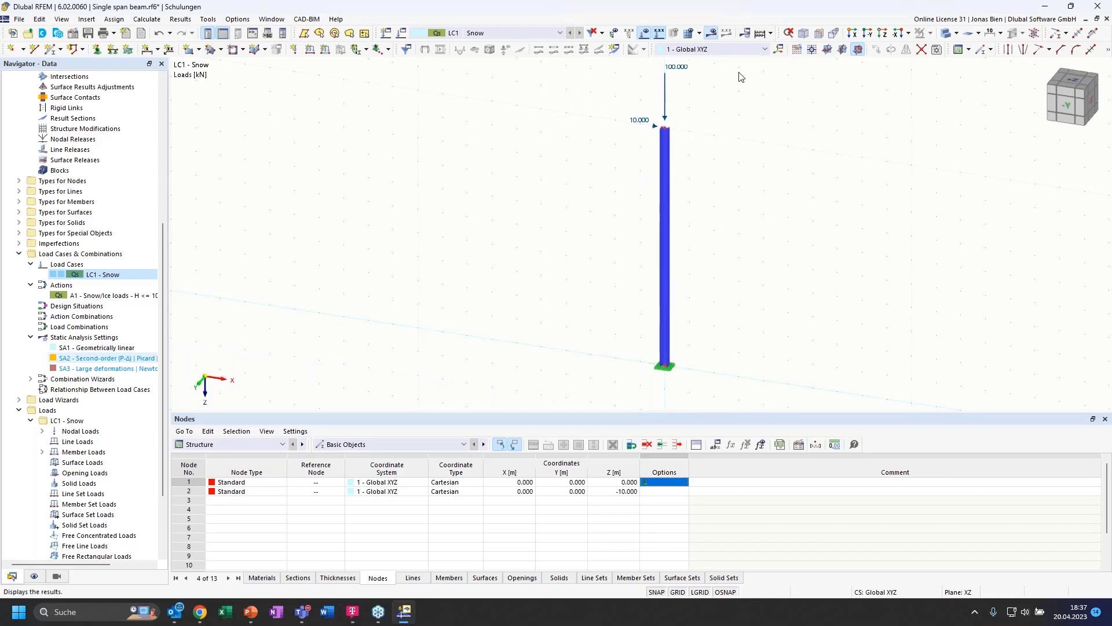
pyautogui.press('Return')
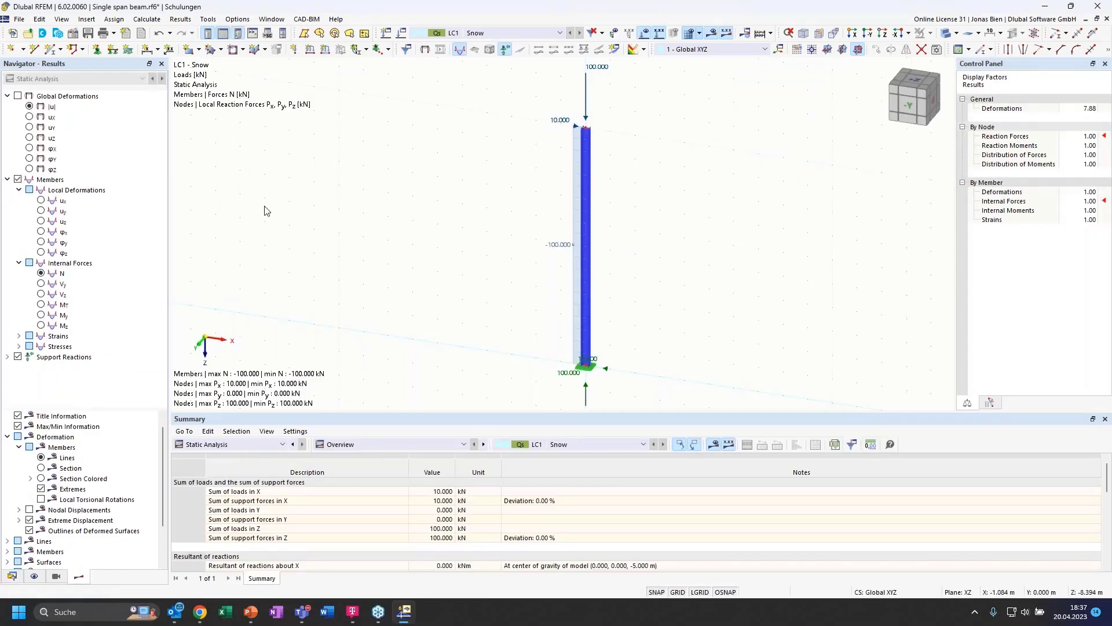
# Step: Display the column as a wireframe line and view it in the -Y direction
pyautogui.click(945, 33)
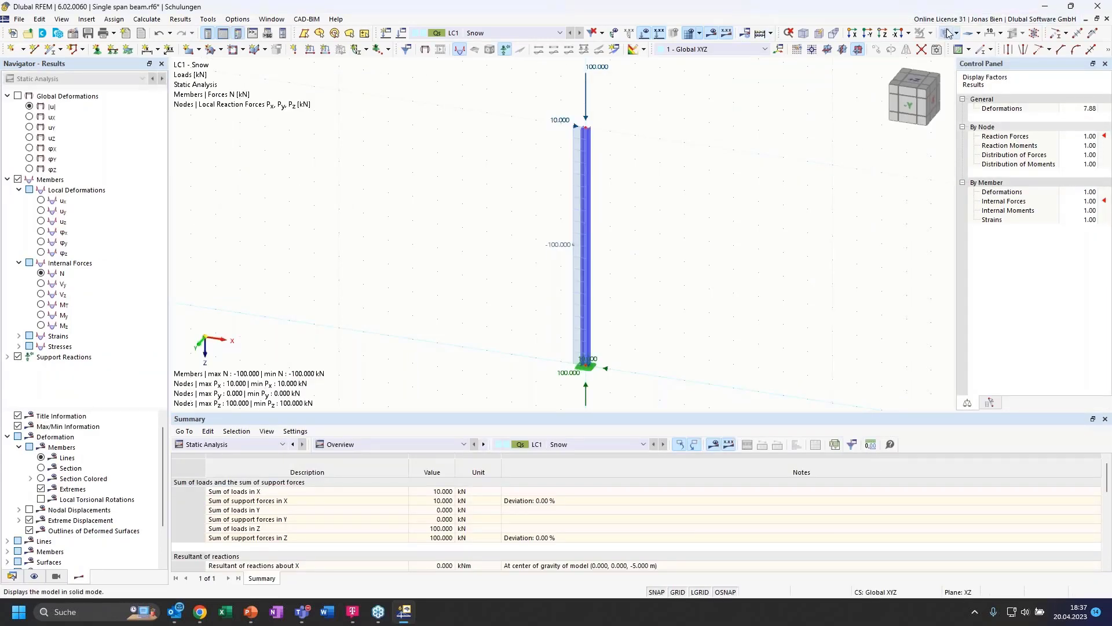
pyautogui.click(947, 34)
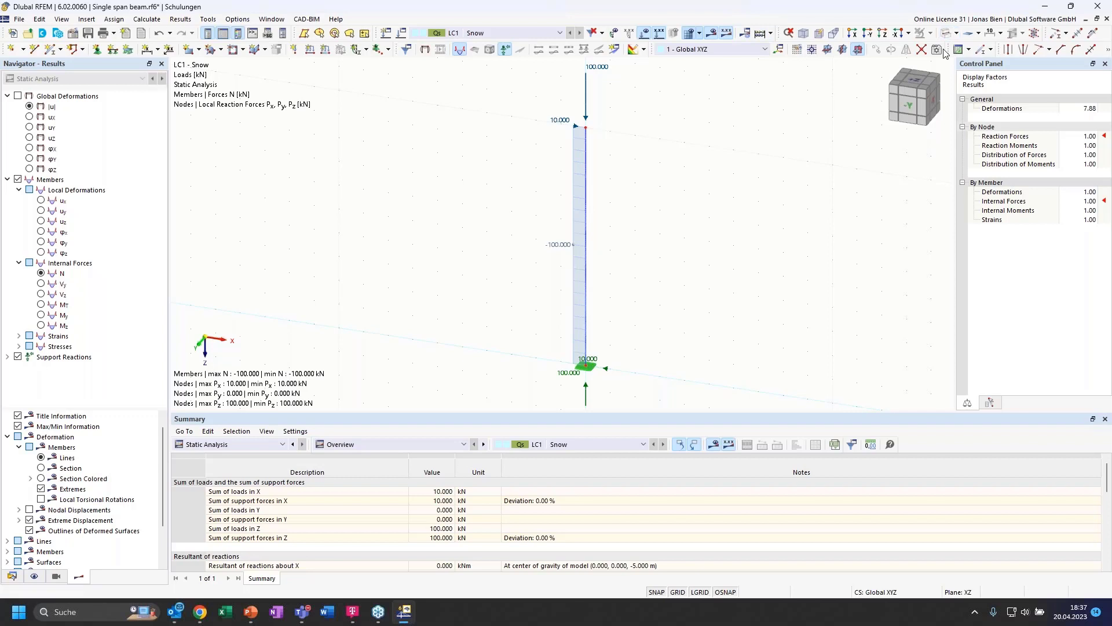
pyautogui.click(908, 108)
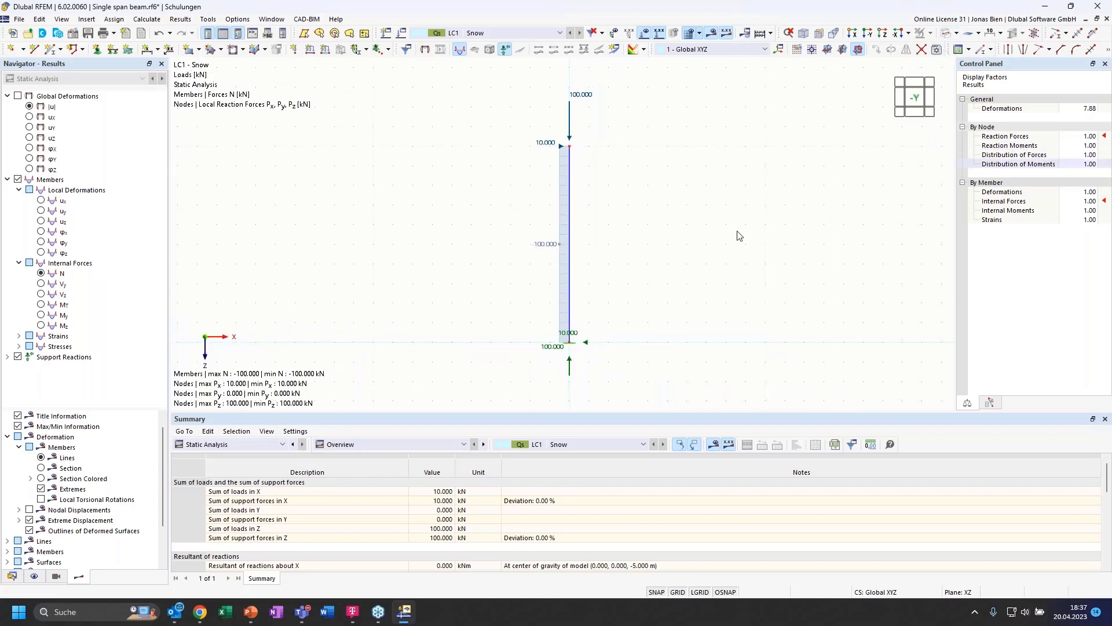
pyautogui.scroll(1, 556, 208)
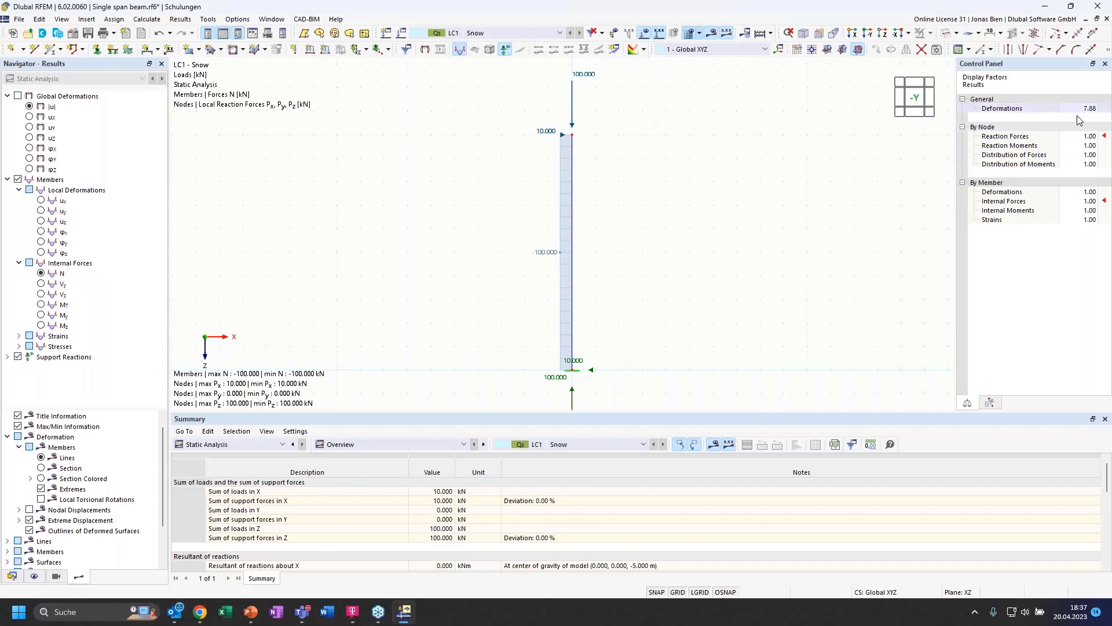
# Step: Set the display factors for member internal forces and internal moments to 4
pyautogui.click(1081, 201)
pyautogui.write('4')
pyautogui.press('Tab')
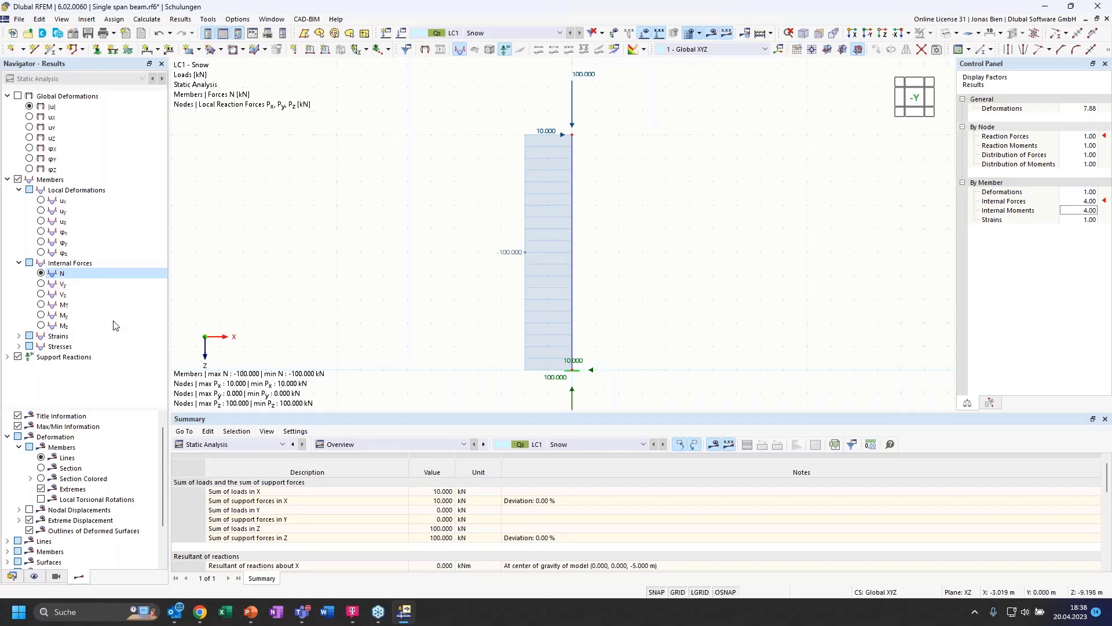
# Step: Show the column's shear force Vz and bending moment My diagrams in turn and inspect the moment at the base
pyautogui.click(41, 295)
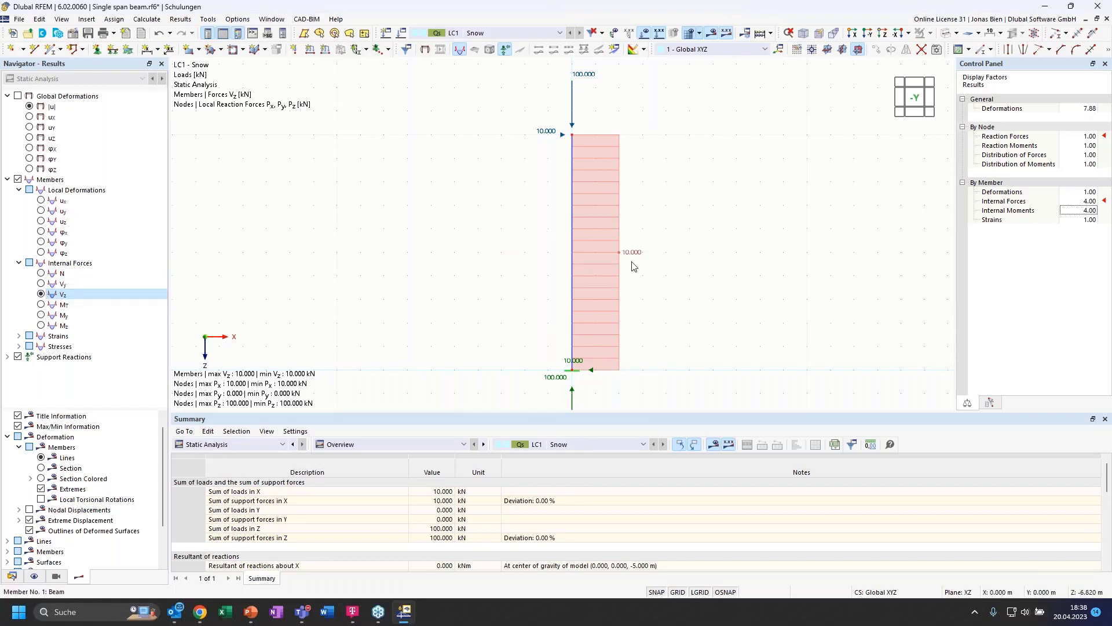
pyautogui.click(64, 316)
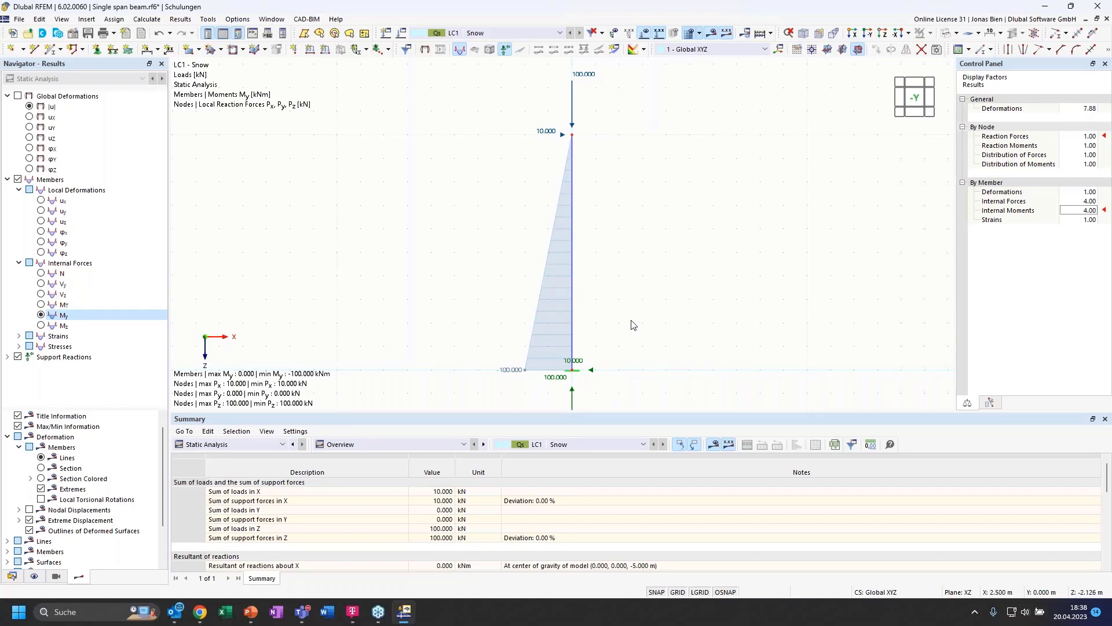
pyautogui.scroll(-1, 632, 320)
pyautogui.scroll(1, 577, 365)
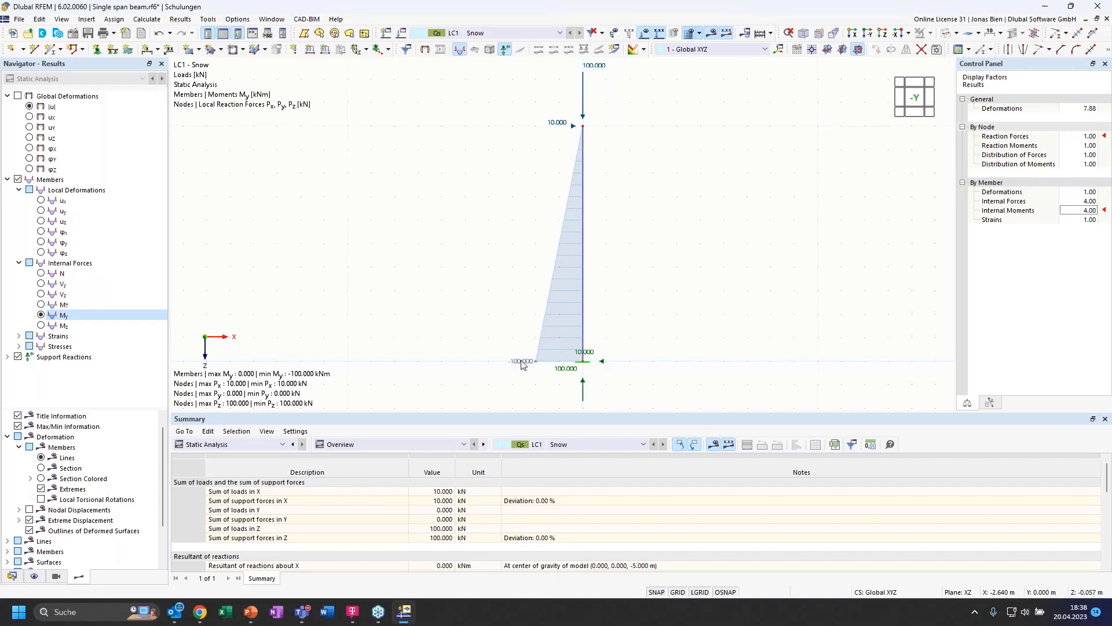
# Step: Add the moment reactions Mx, My and Mz to the nodal support results at the column base
pyautogui.click(7, 357)
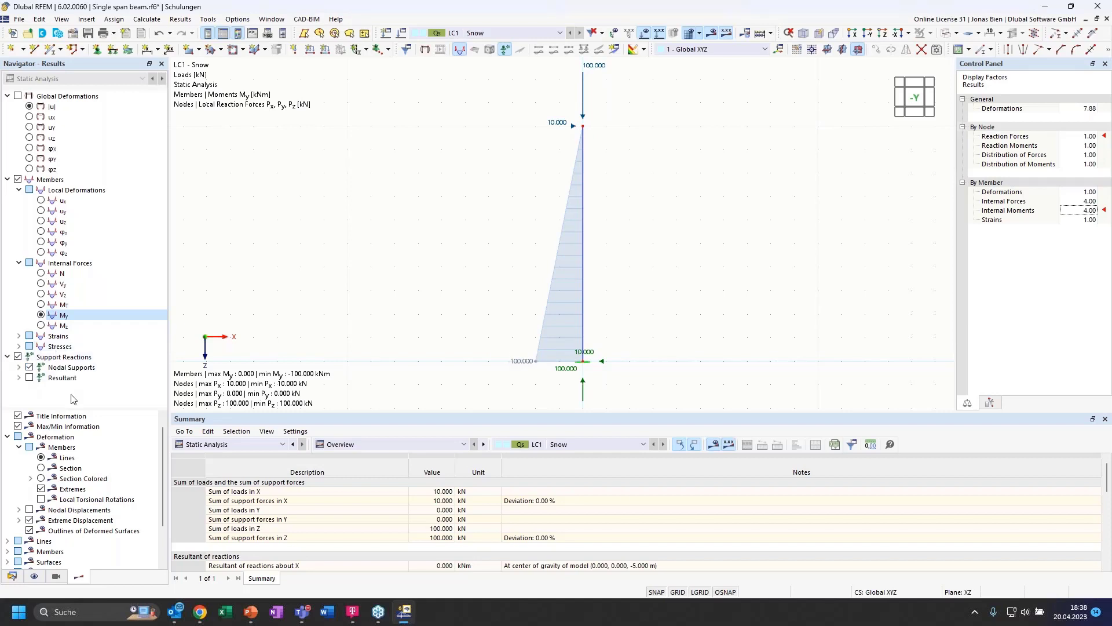
pyautogui.click(18, 367)
pyautogui.scroll(-2, 35, 375)
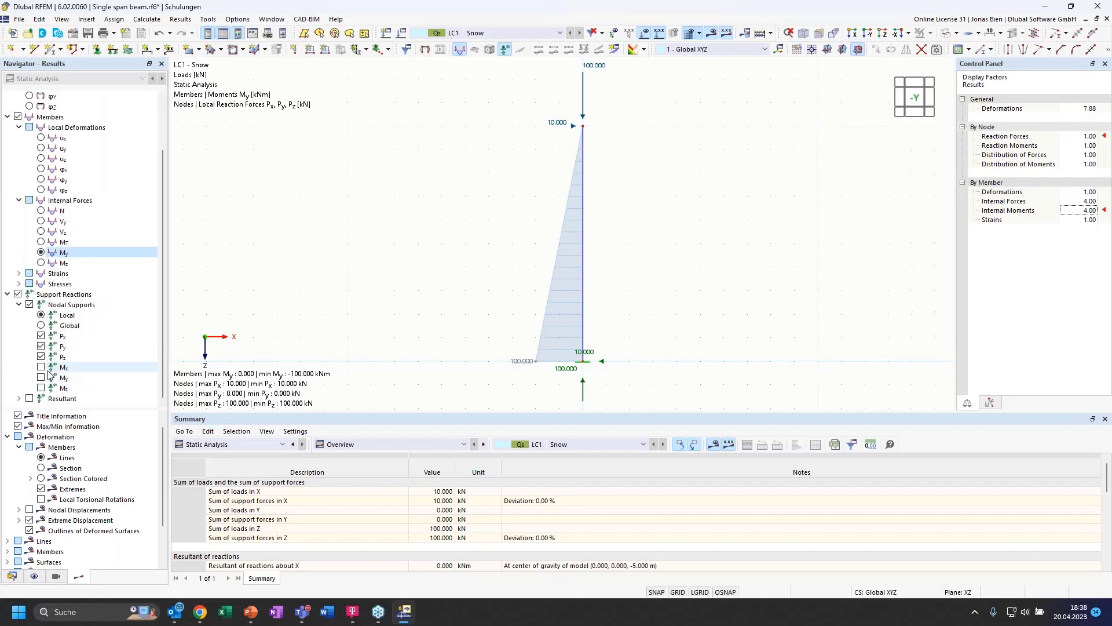
pyautogui.click(41, 367)
pyautogui.click(41, 377)
pyautogui.click(41, 388)
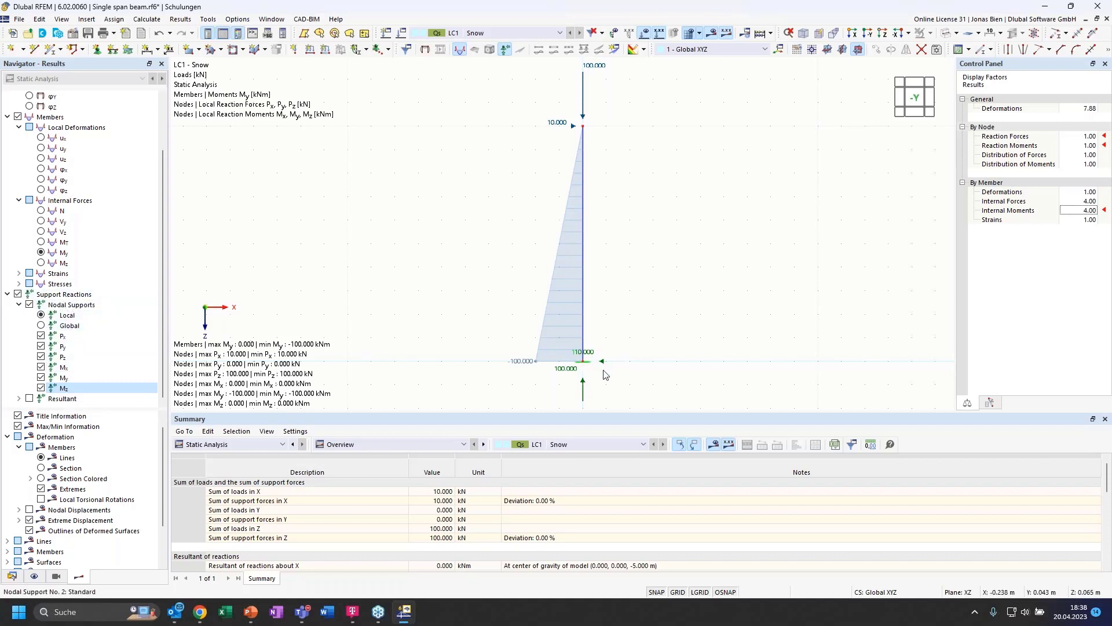
# Step: Hide the support reactions and display the column's global displacement in the X direction
pyautogui.click(18, 294)
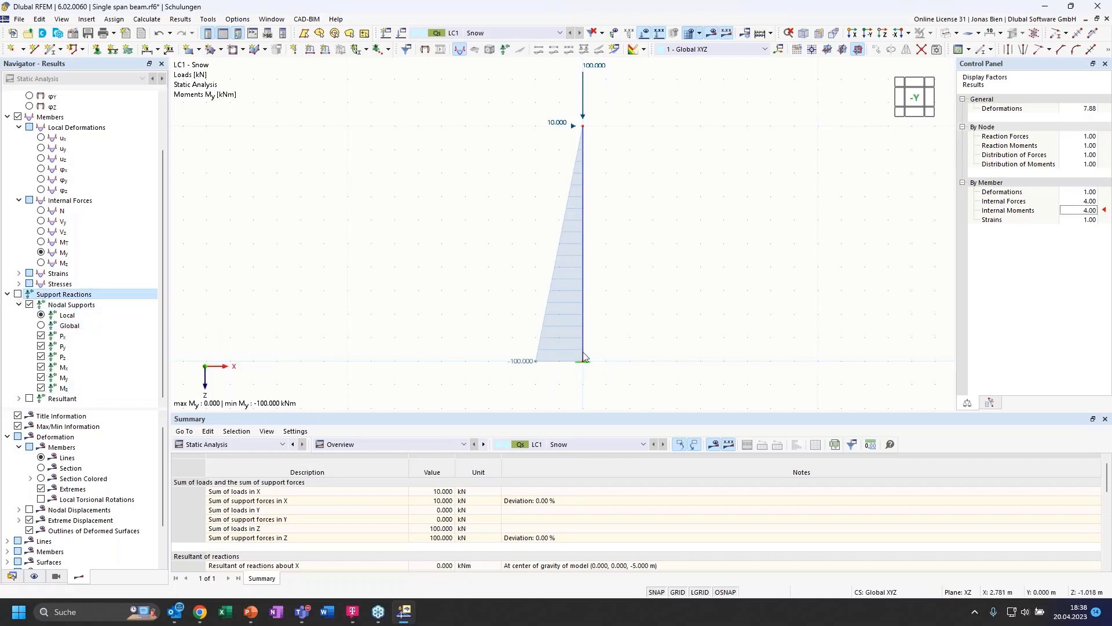
pyautogui.moveTo(638, 250); pyautogui.dragTo(640, 259, button='middle')
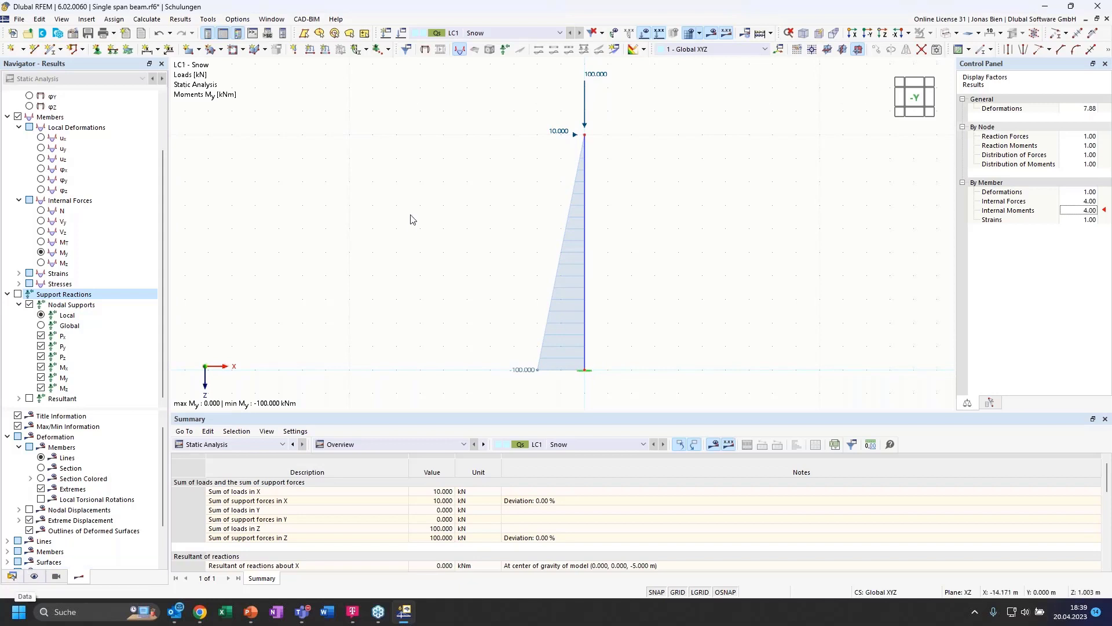
pyautogui.click(42, 138)
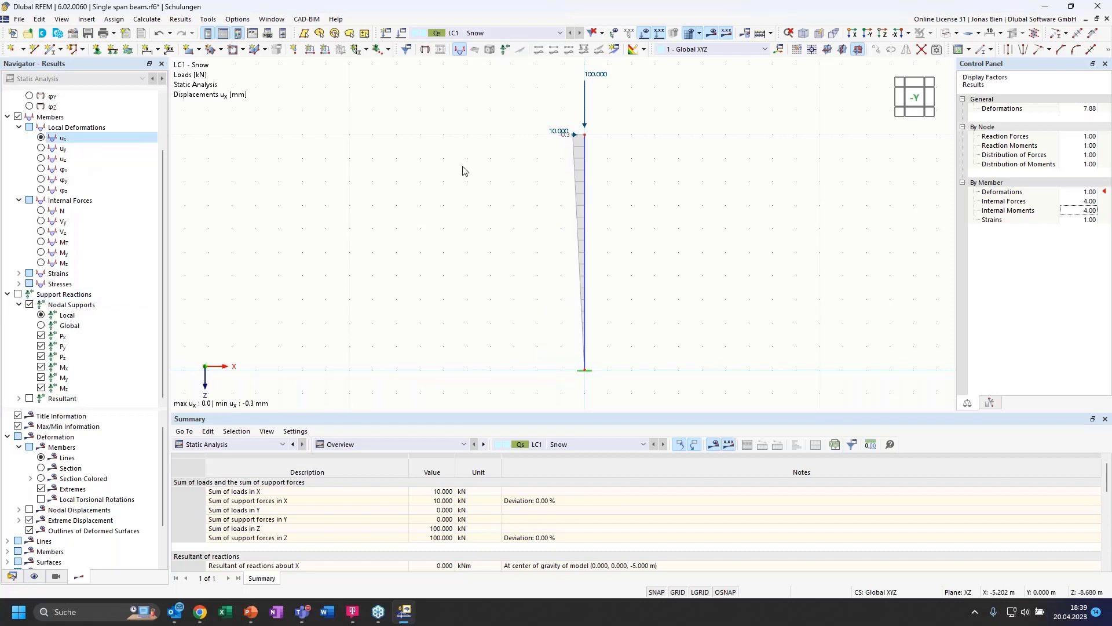
pyautogui.scroll(2, 53, 123)
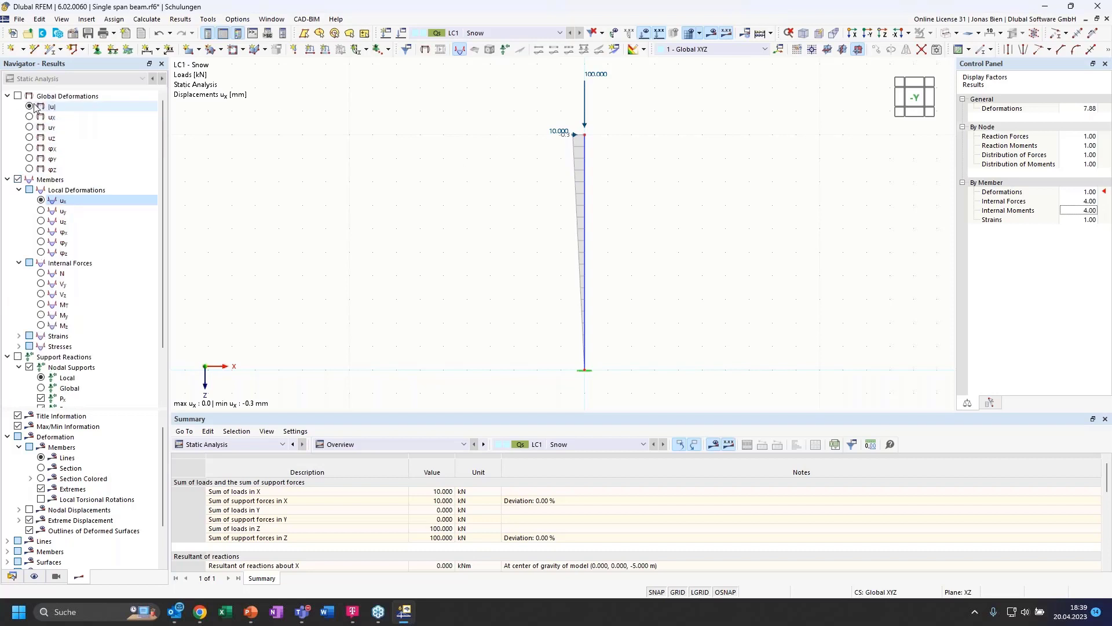
pyautogui.click(51, 117)
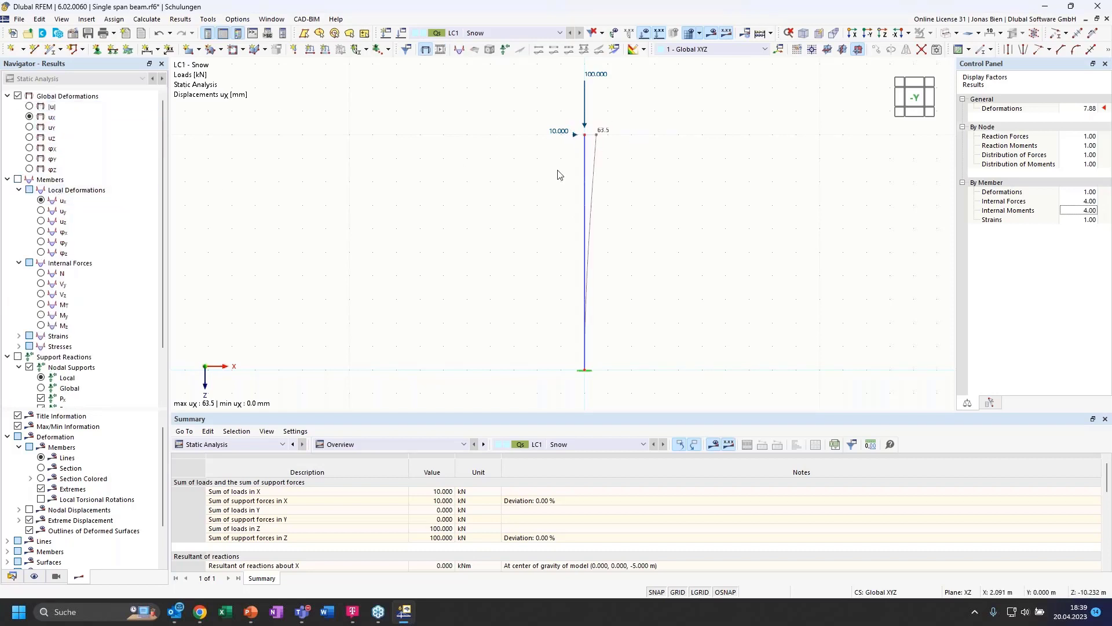
# Step: Copy load case LC1 as LC2 and assign it the static analysis settings SA2 - Second-order (P-Δ) | Picard
pyautogui.scroll(1, 623, 119)
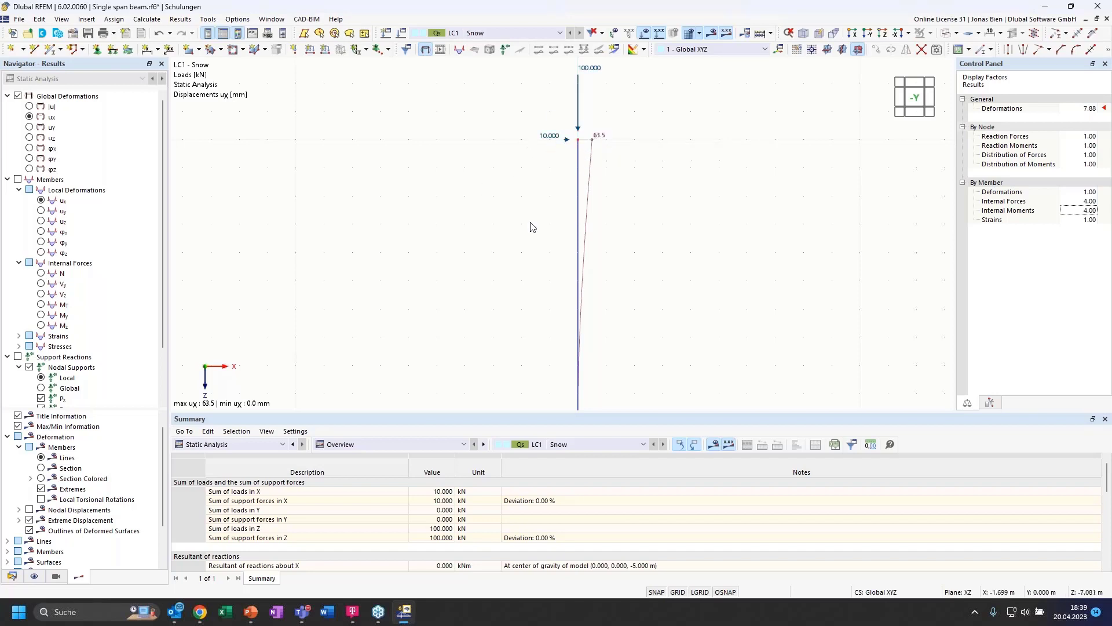
pyautogui.scroll(-1, 532, 179)
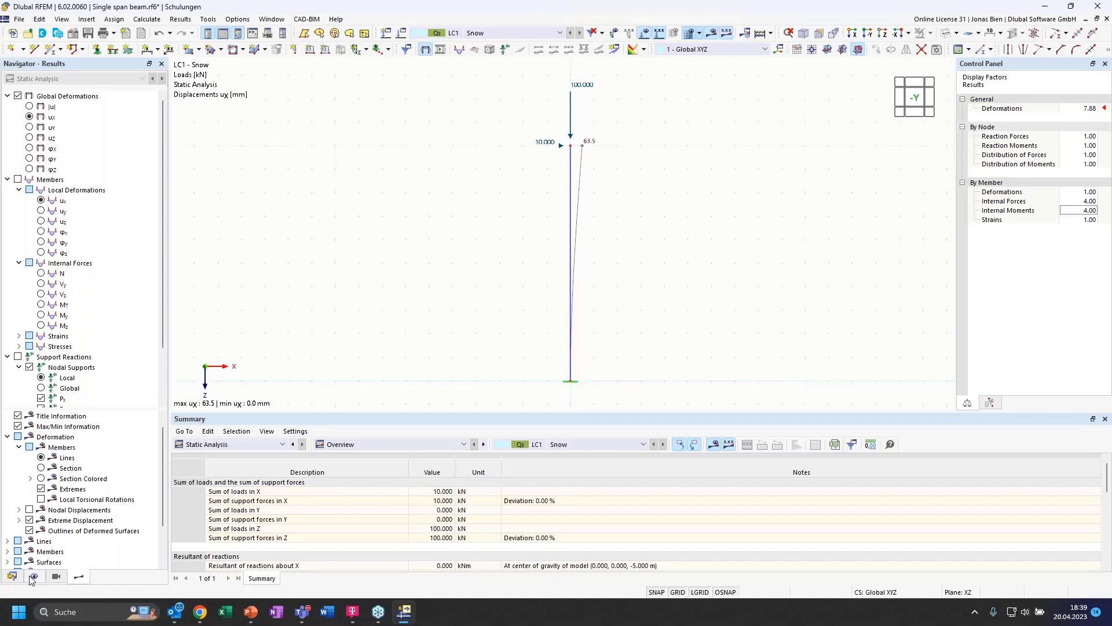
pyautogui.click(12, 577)
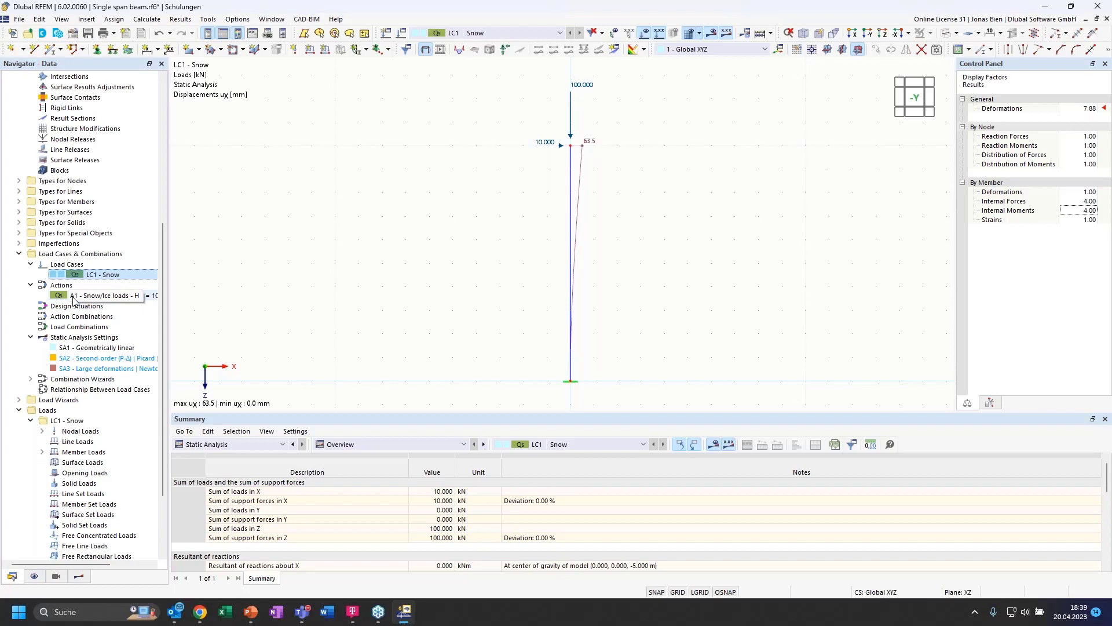
pyautogui.doubleClick(75, 276)
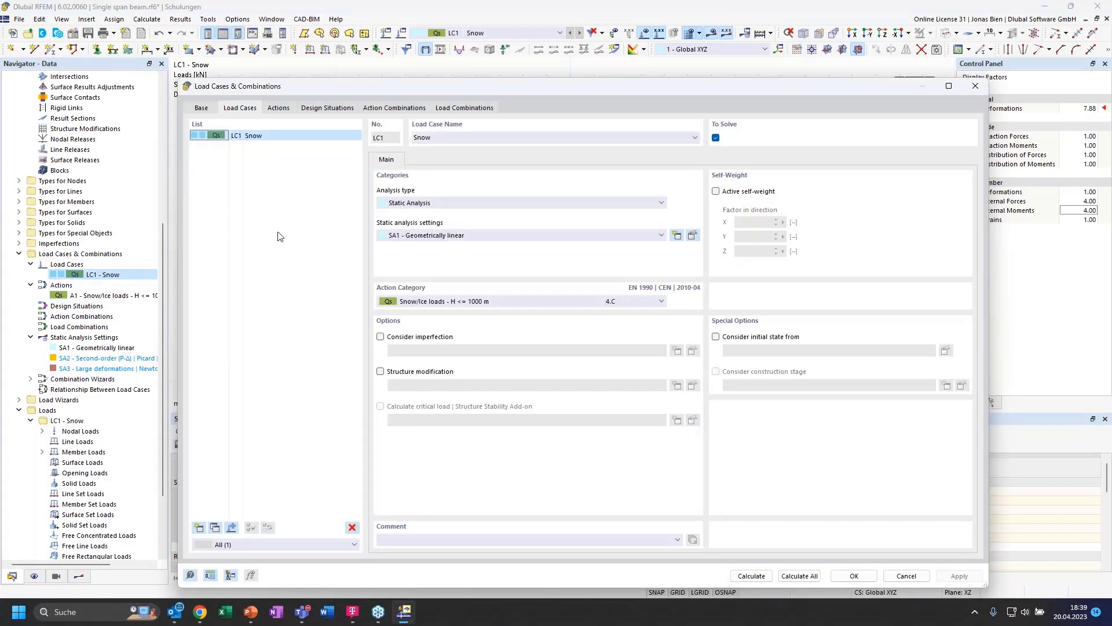
pyautogui.click(215, 529)
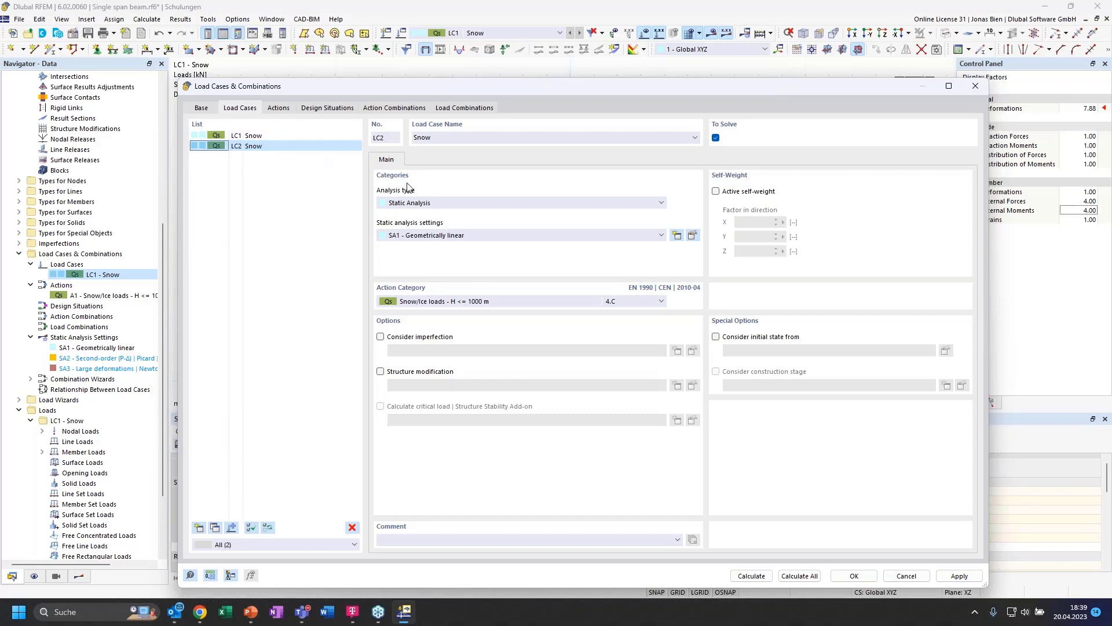
pyautogui.click(457, 238)
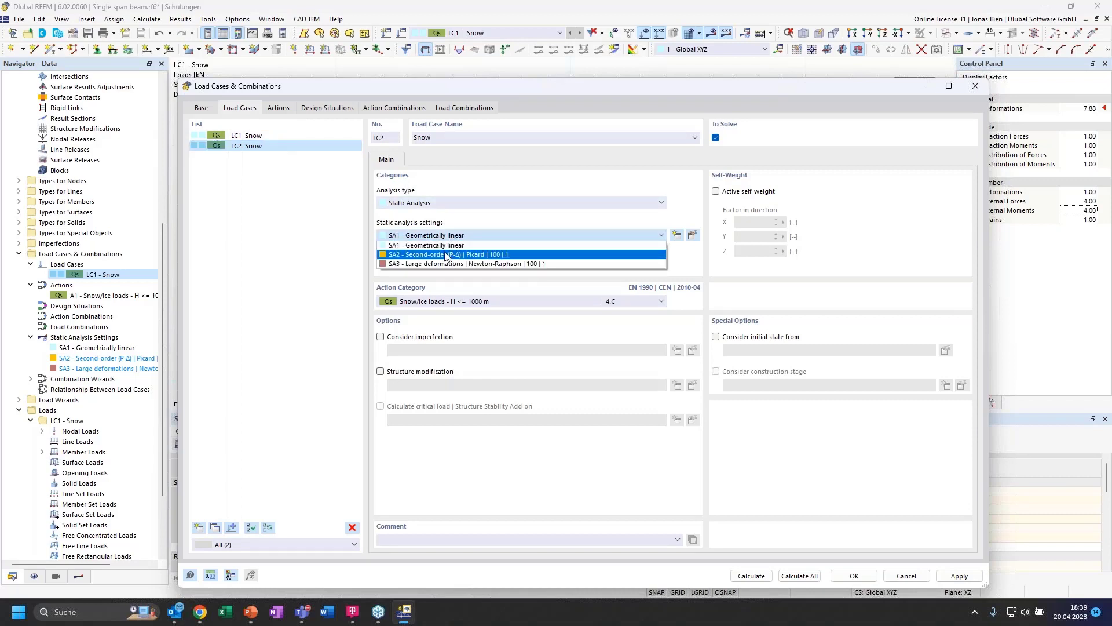
pyautogui.click(447, 255)
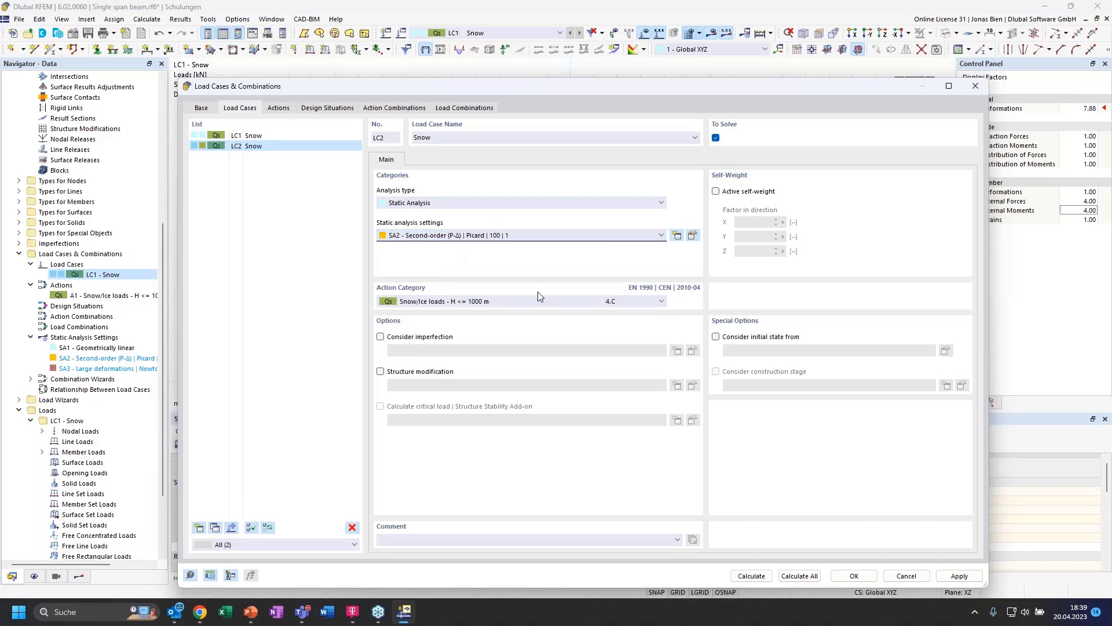
pyautogui.click(868, 578)
# Step: Calculate load case LC2 and display the column's global displacement in the X direction
pyautogui.click(660, 33)
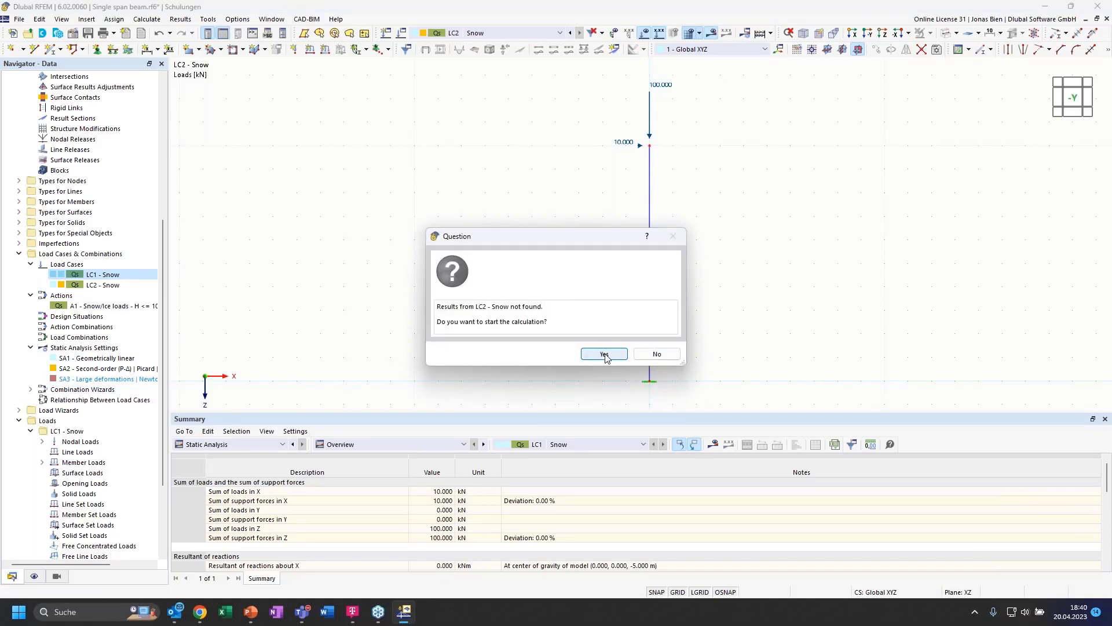
pyautogui.click(604, 354)
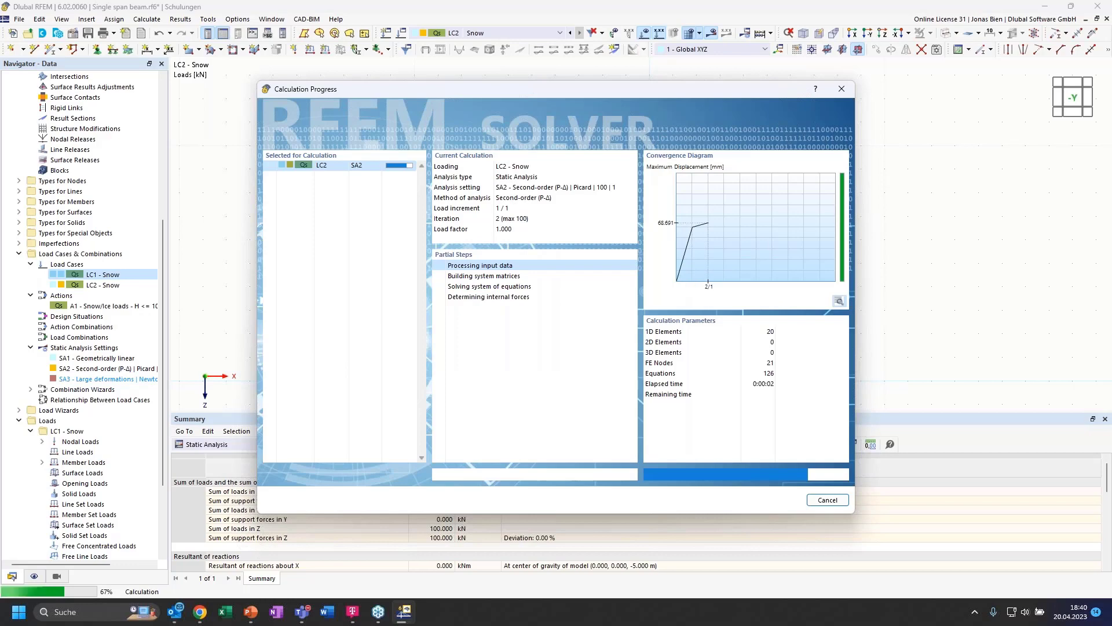
pyautogui.click(33, 118)
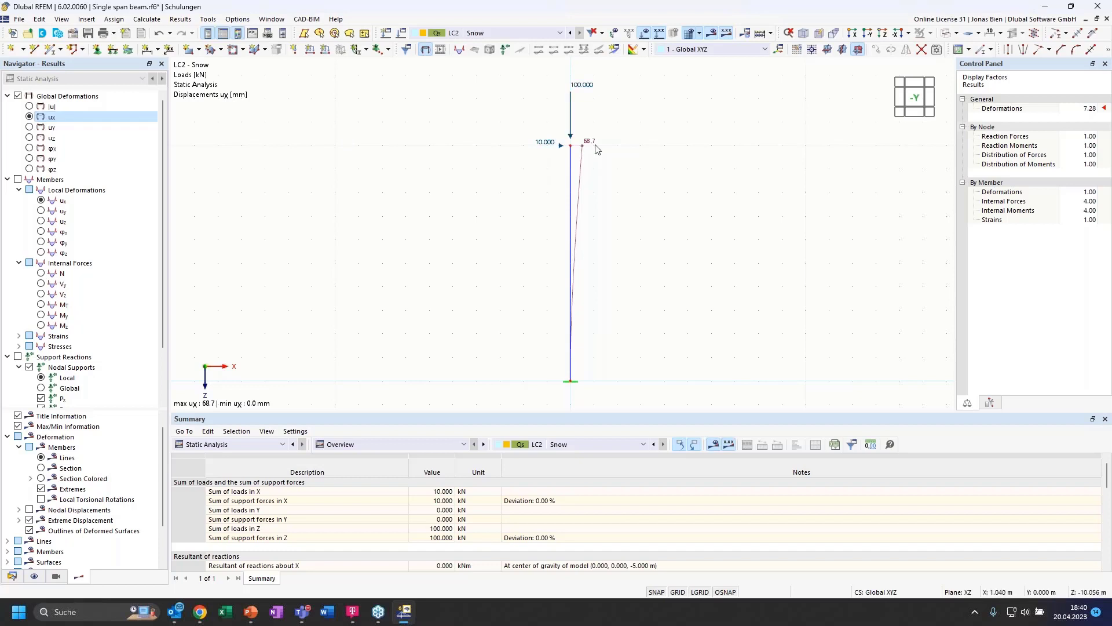
pyautogui.scroll(1, 597, 149)
pyautogui.scroll(-1, 598, 144)
# Step: Show the column's N, Vy, Vz and My diagrams for LC2 in turn and examine their values
pyautogui.click(41, 273)
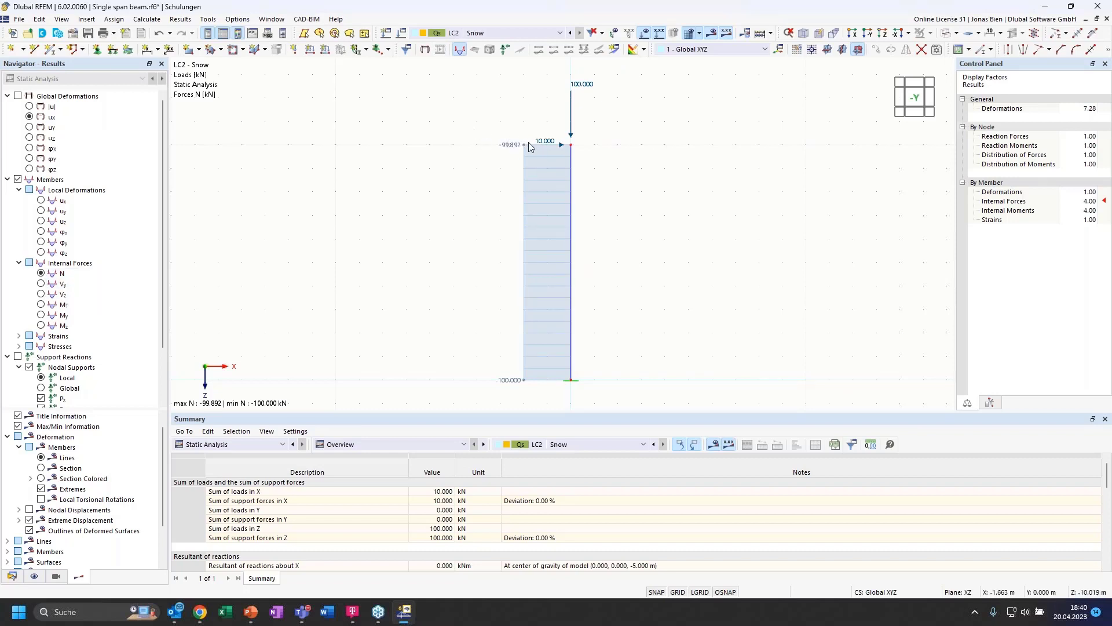
pyautogui.click(41, 284)
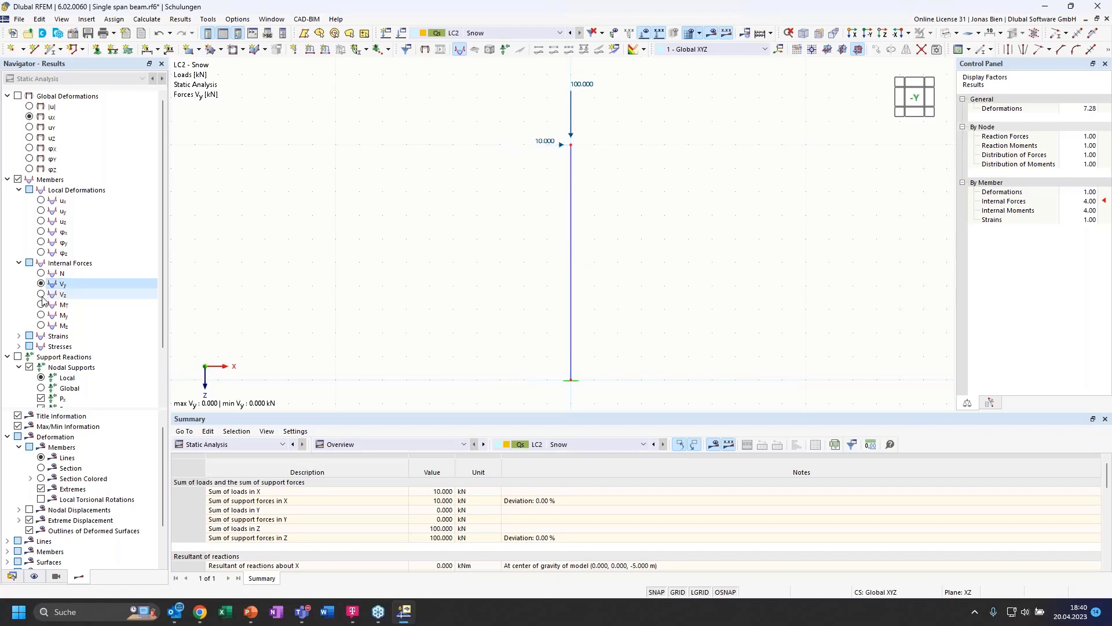
pyautogui.click(41, 294)
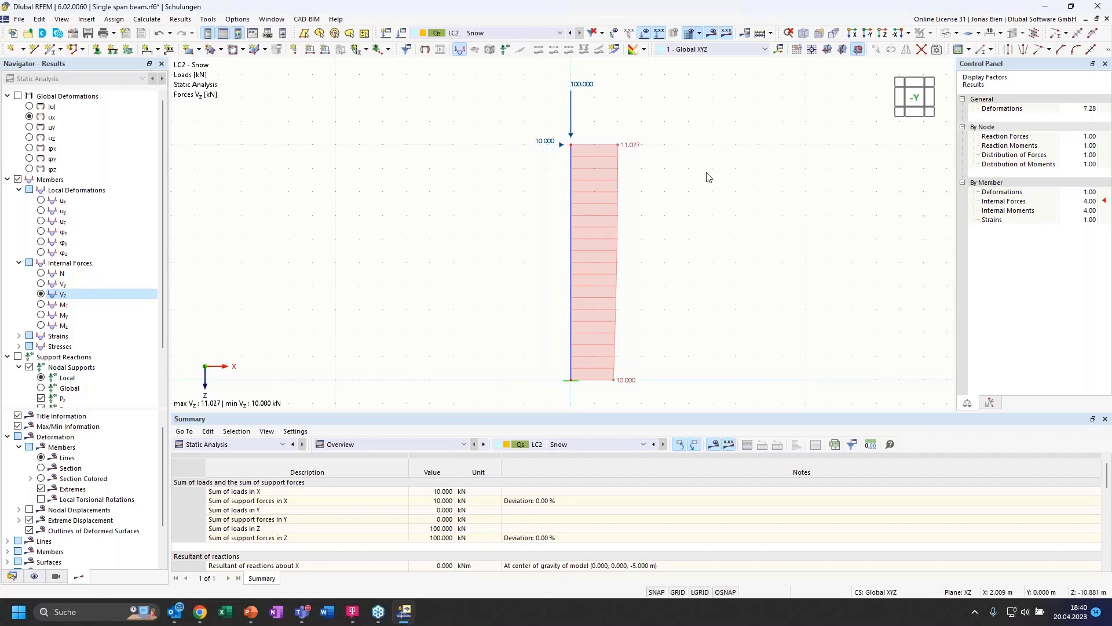
pyautogui.click(41, 315)
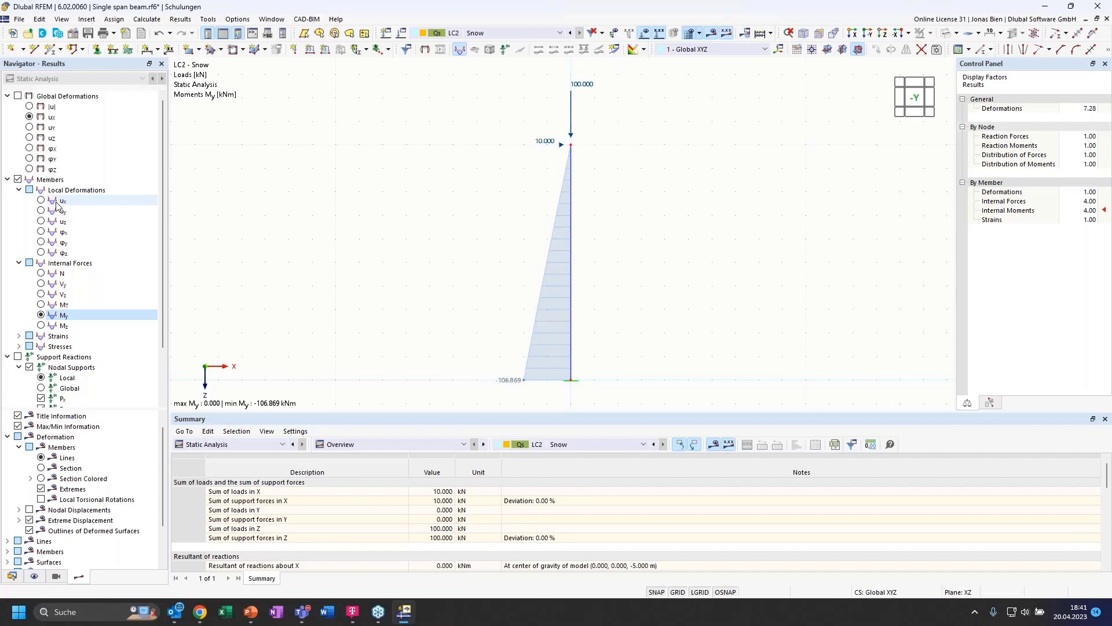
# Step: Examine the LC2 displacement at the column head in X, and return to the bending moment My diagram
pyautogui.click(33, 117)
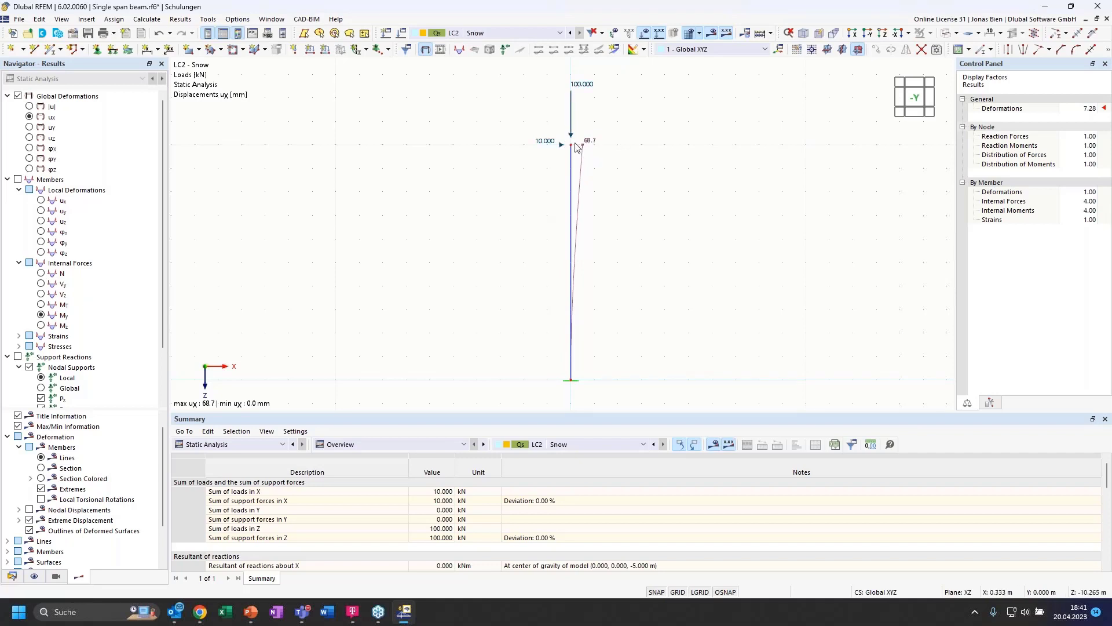
pyautogui.moveTo(573, 148)
pyautogui.click(99, 315)
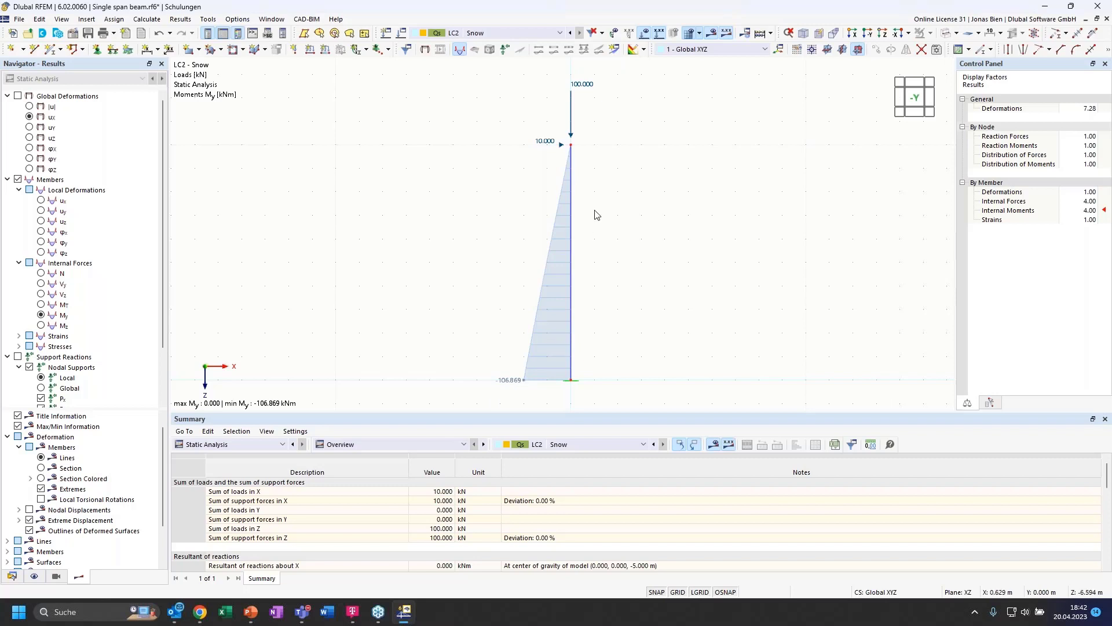
# Step: Set the nodal load at the column head in LC2 to 20 kN in X and 200 kN in Z
pyautogui.doubleClick(571, 118)
pyautogui.moveTo(463, 230); pyautogui.dragTo(464, 264)
pyautogui.write('200.000')
pyautogui.click(658, 524)
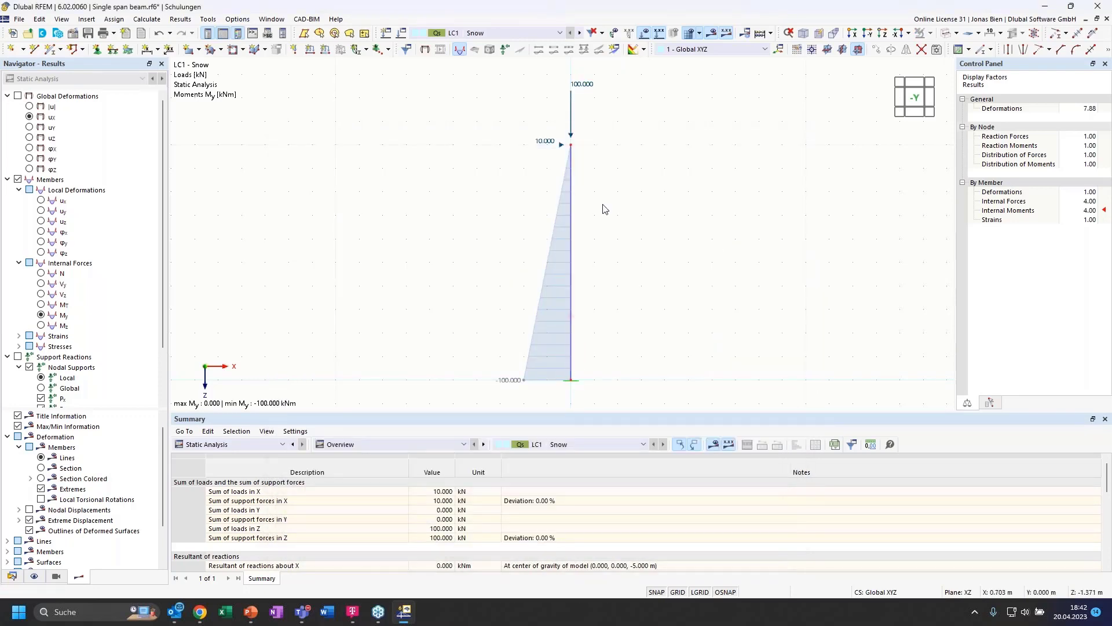
# Step: Recalculate load case LC2 and examine the bending moment My at the column base
pyautogui.click(579, 34)
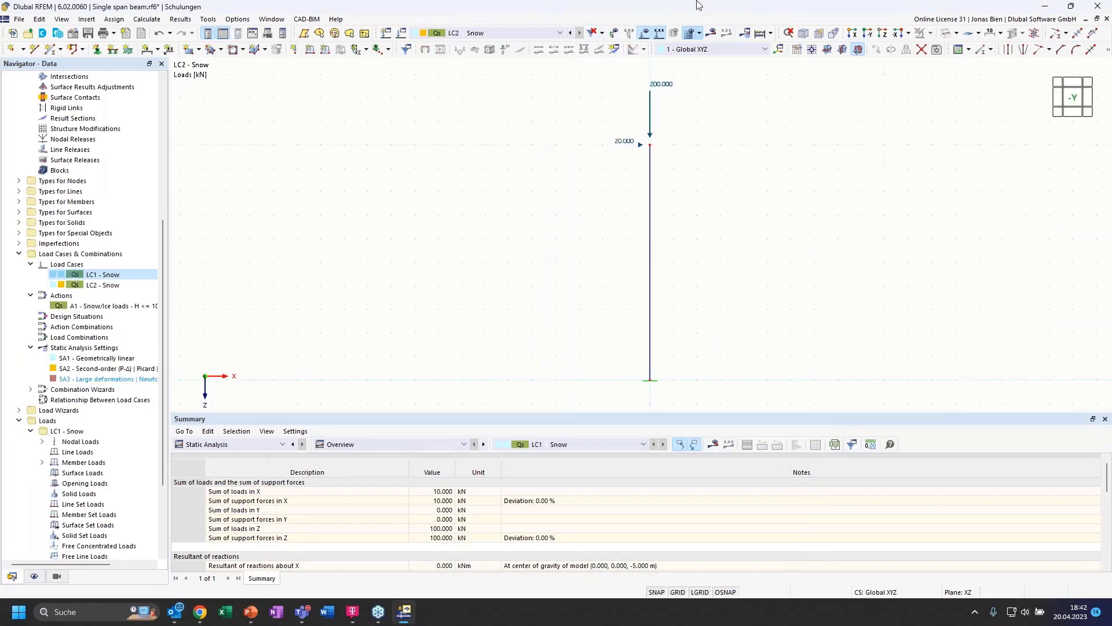
pyautogui.click(711, 33)
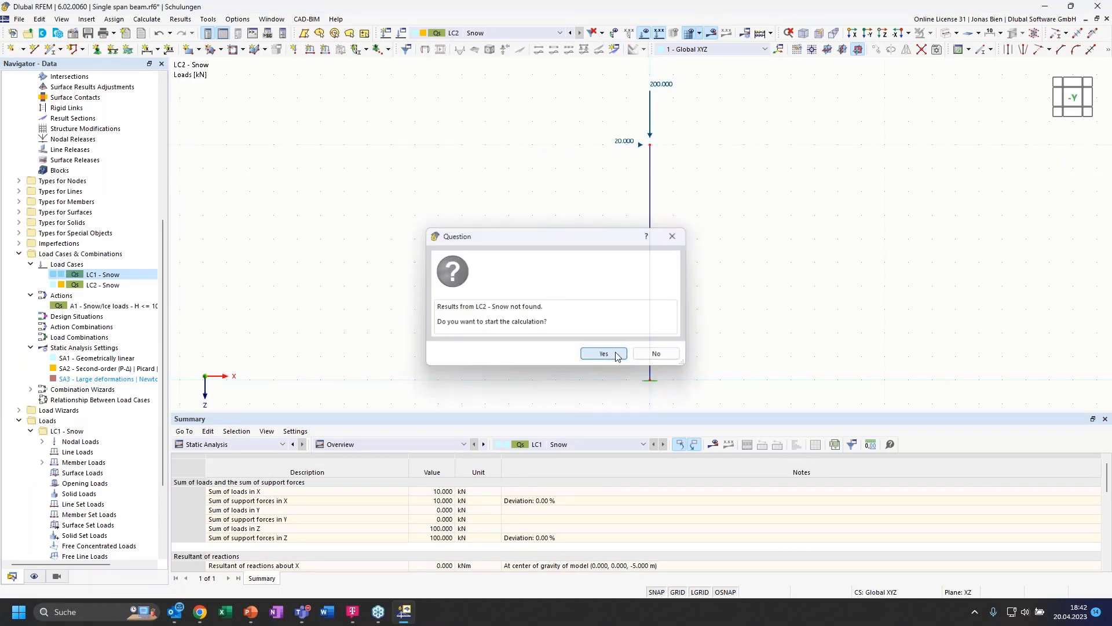
pyautogui.click(604, 353)
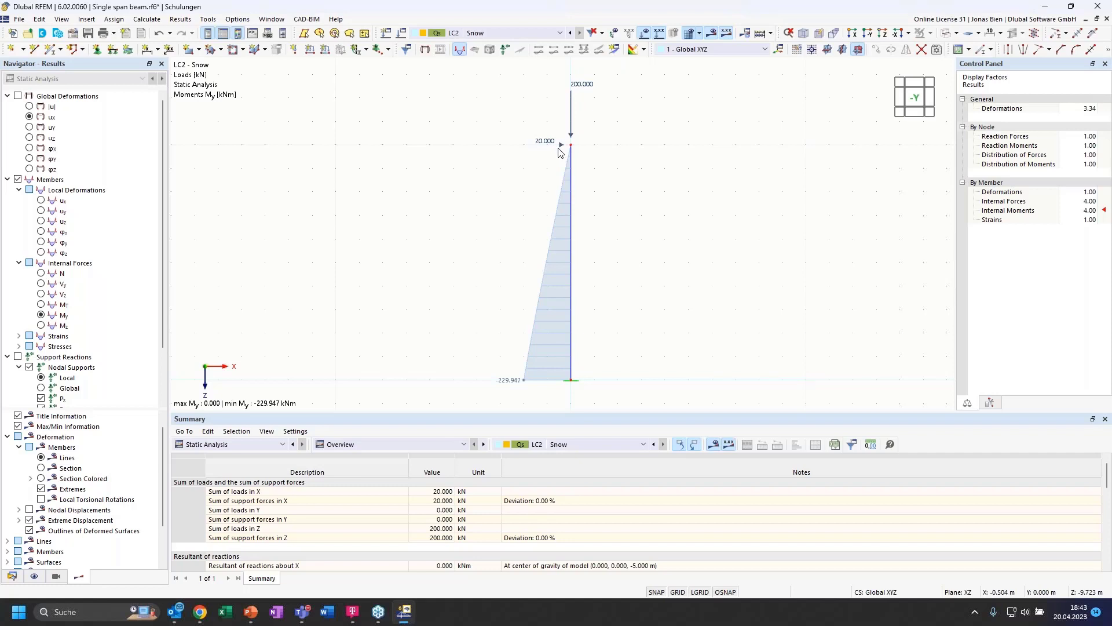
pyautogui.moveTo(561, 145)
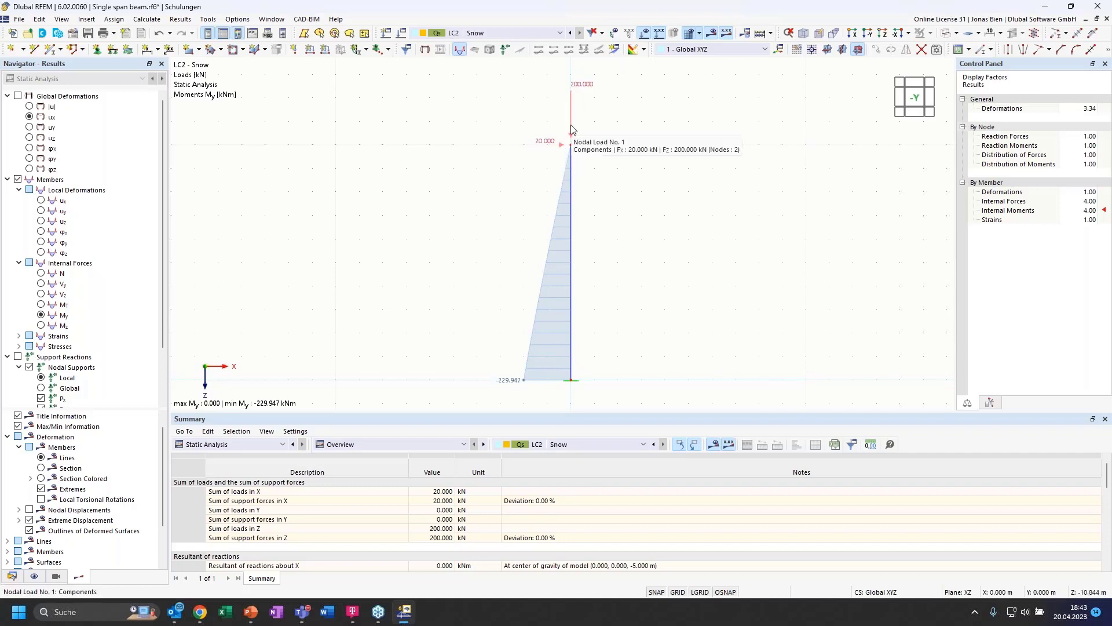
# Step: Set the nodal load at the column head in LC2 to 50 kN in X and 500 kN in Z
pyautogui.doubleClick(571, 125)
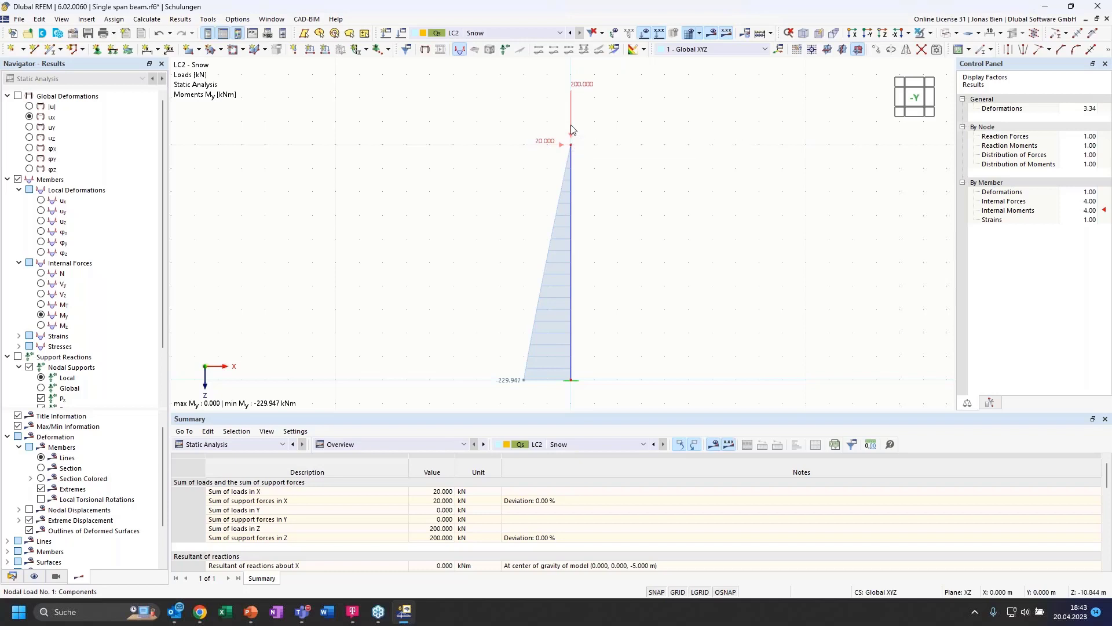
pyautogui.click(464, 234)
pyautogui.press('BackSpace')
pyautogui.write('50.000')
pyautogui.click(462, 265)
pyautogui.press('BackSpace')
pyautogui.write('5')
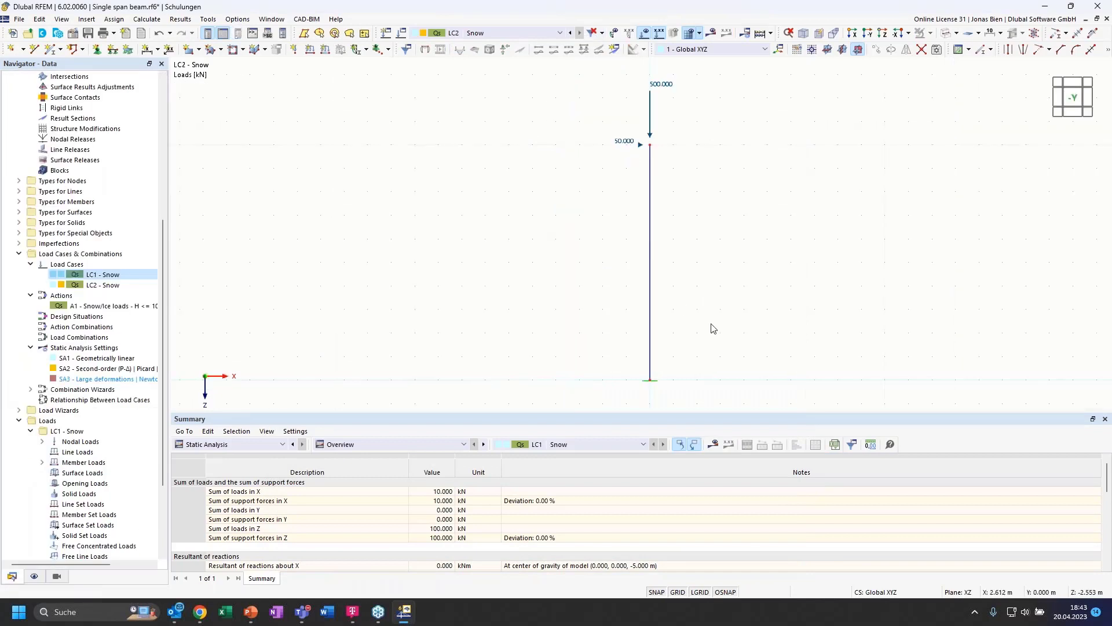
# Step: Try to calculate load case LC2 with second-order analysis under the 50 kN and 500 kN loads
pyautogui.click(715, 34)
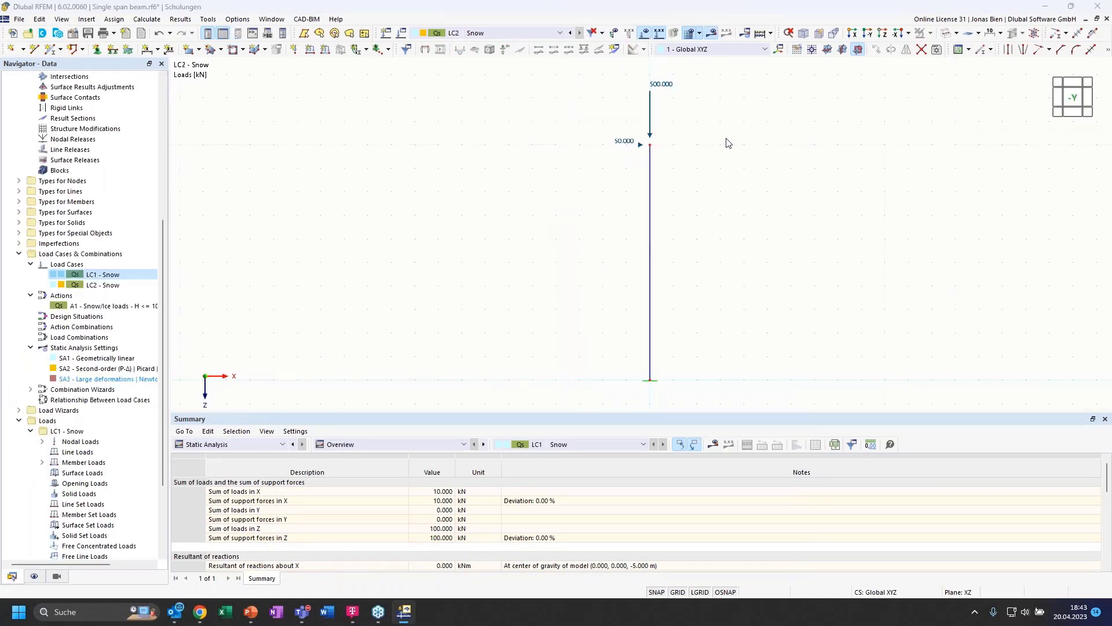
pyautogui.press('Return')
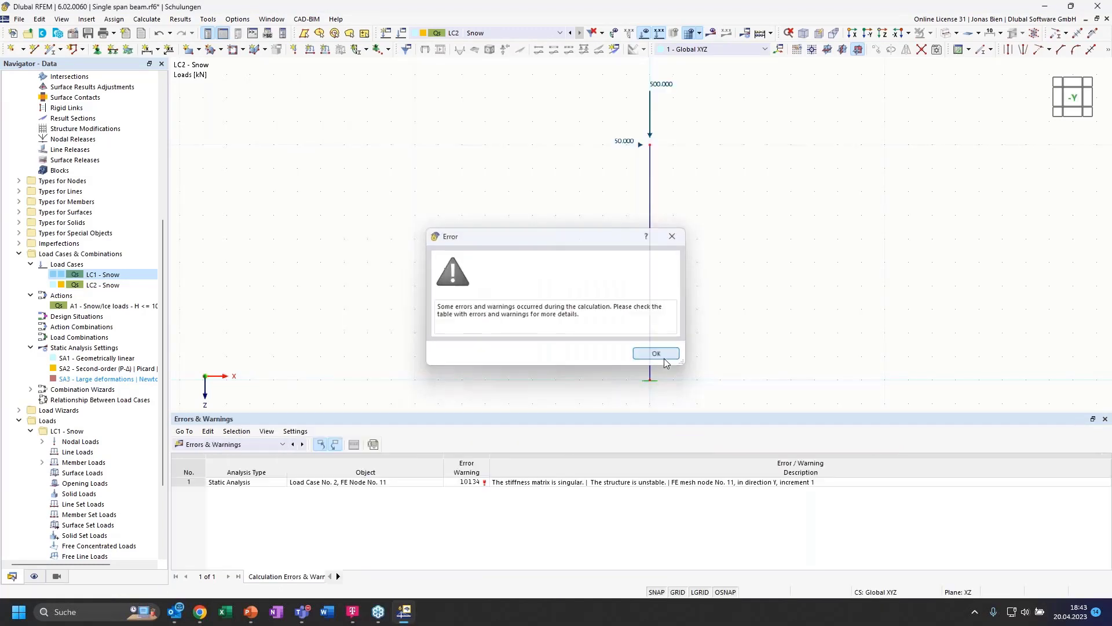
pyautogui.click(657, 353)
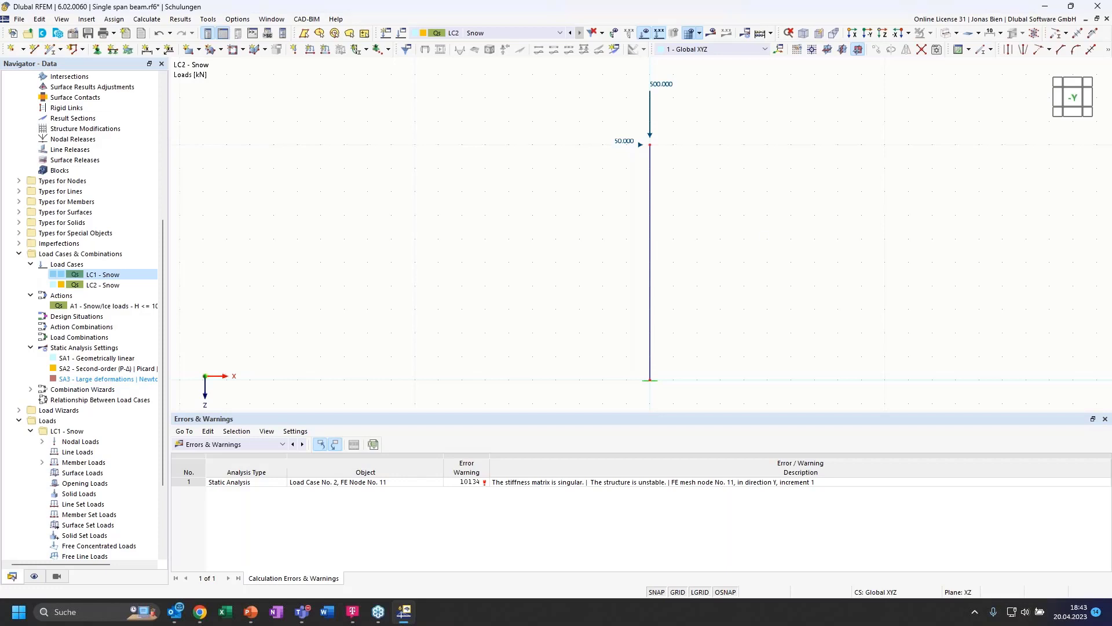
pyautogui.hotkey('alt', 'Tab')
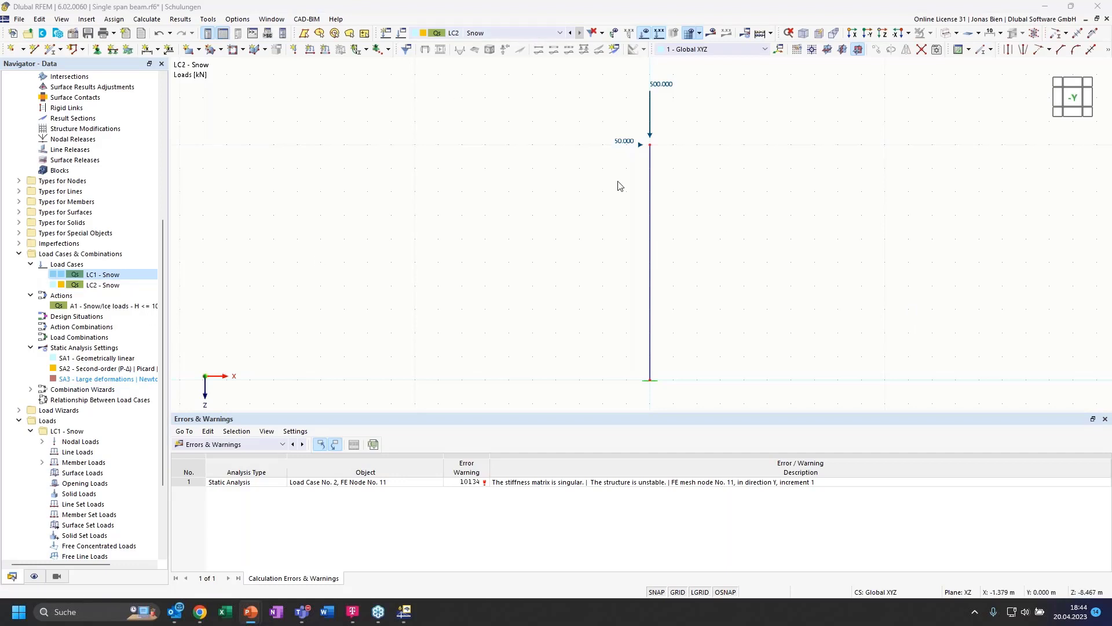
# Step: Delete load case LC2 from the model
pyautogui.rightClick(101, 286)
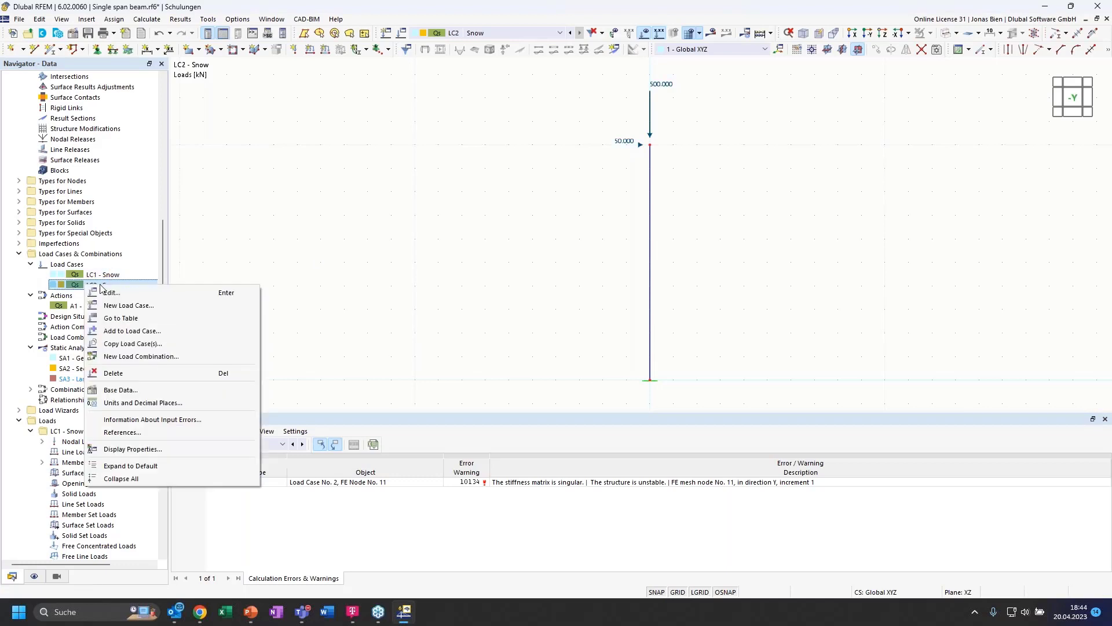
pyautogui.click(114, 373)
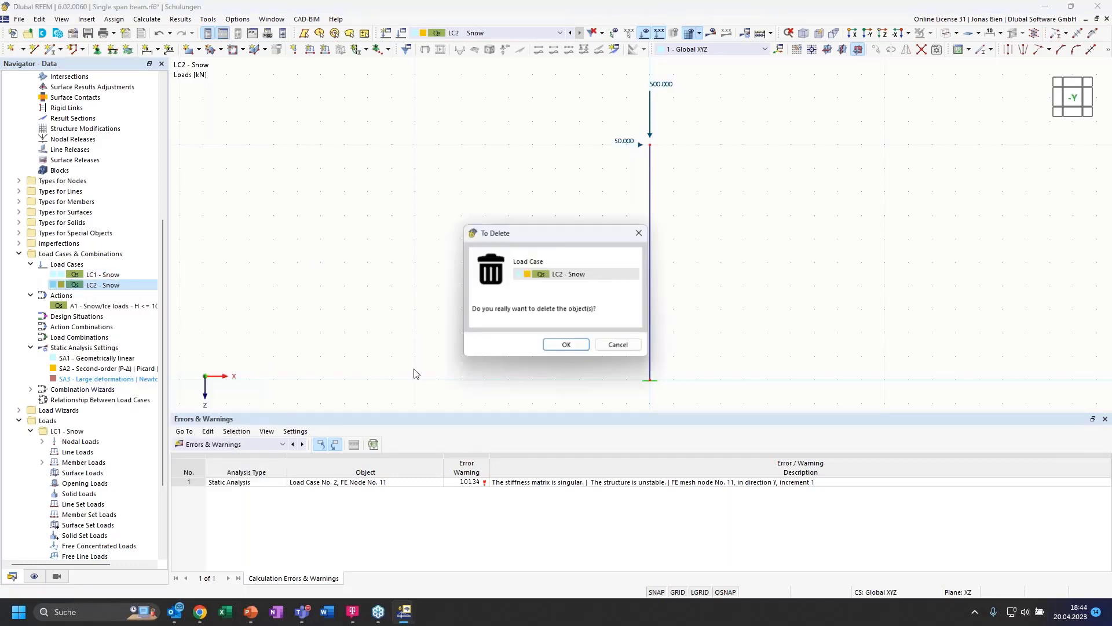
pyautogui.click(554, 345)
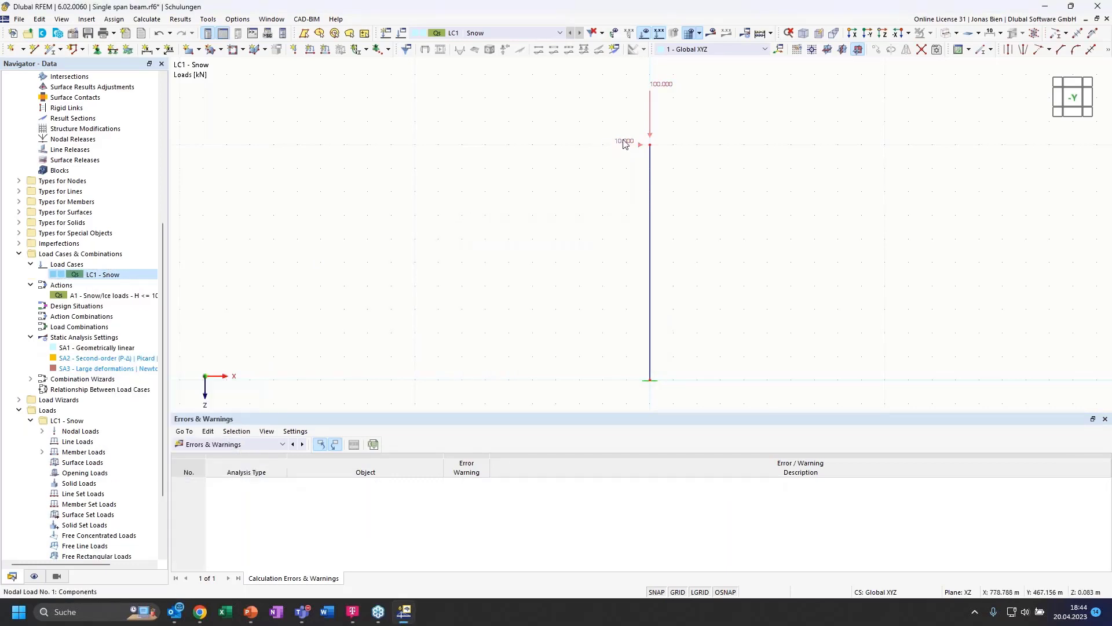
# Step: Set the X component of the column head's nodal load in LC1 to 0 kN, leaving only the vertical load
pyautogui.doubleClick(625, 145)
pyautogui.doubleClick(477, 235)
pyautogui.write('00.000')
pyautogui.click(655, 524)
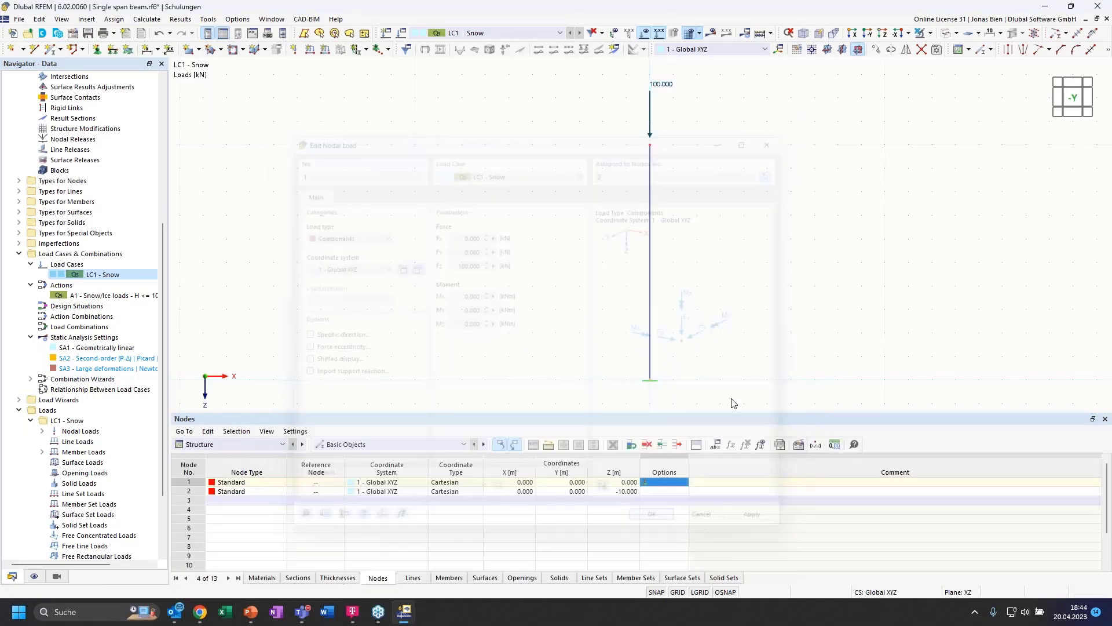
# Step: Display the column as a solid rendered member in a slightly rotated 3D view
pyautogui.keyDown('ctrl'); pyautogui.moveTo(723, 262); pyautogui.dragTo(750, 275, button='middle'); pyautogui.keyUp('ctrl')
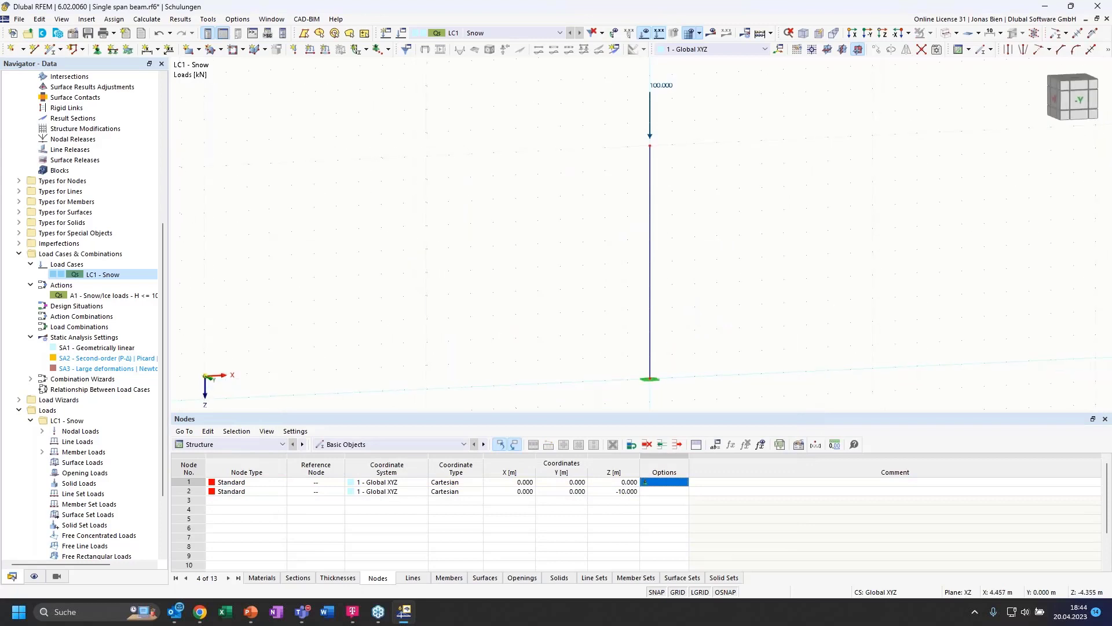
pyautogui.click(948, 34)
pyautogui.scroll(2, 671, 200)
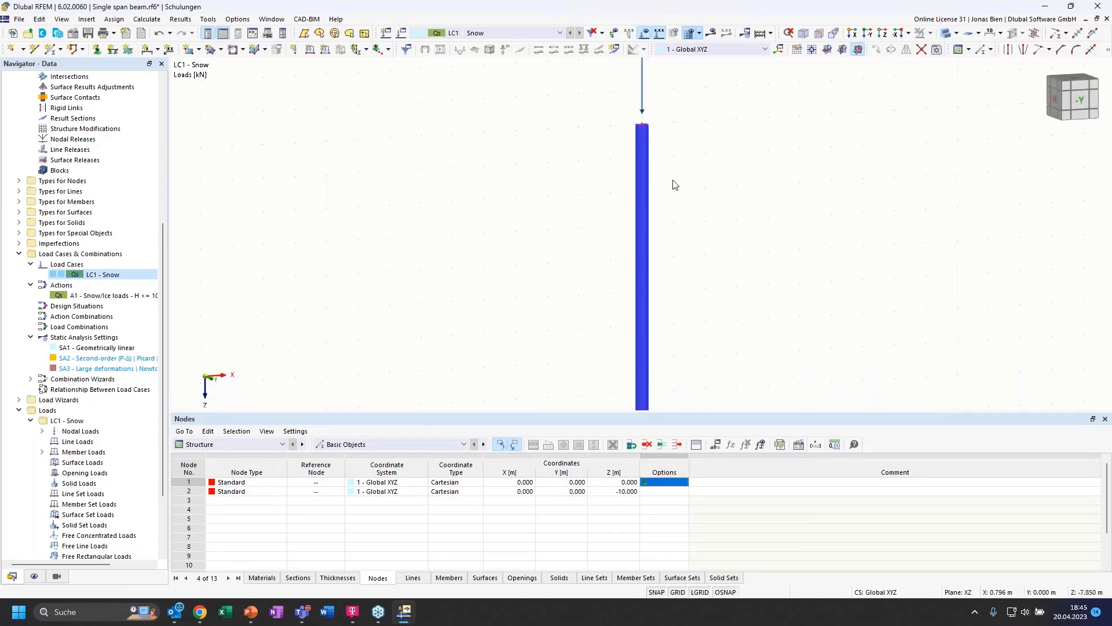
pyautogui.scroll(-2, 672, 197)
pyautogui.moveTo(681, 185)
pyautogui.keyDown('ctrl'); pyautogui.mouseDown(button='middle')
pyautogui.moveTo(713, 193)
pyautogui.moveTo(690, 203)
pyautogui.mouseUp(button='middle'); pyautogui.keyUp('ctrl')
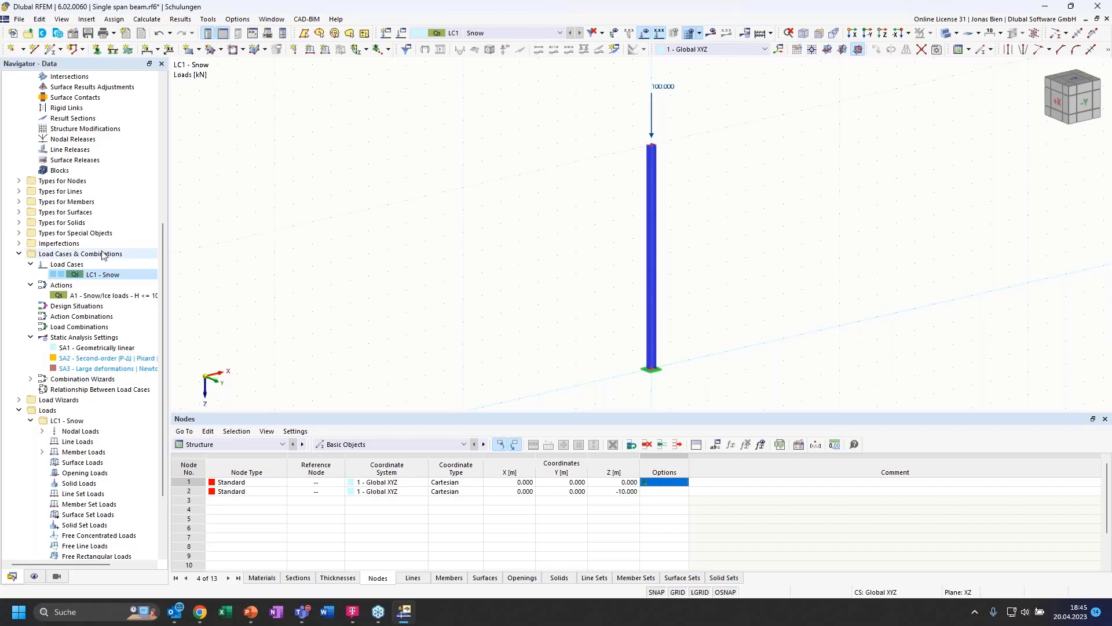
pyautogui.scroll(8, 103, 255)
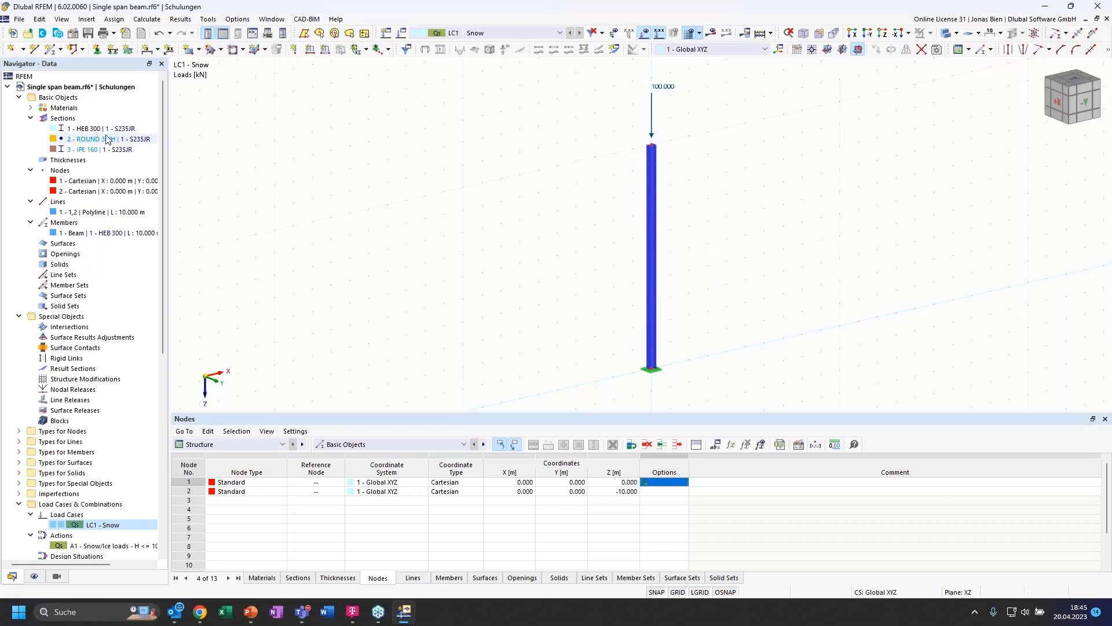
# Step: Activate the Structure Stability add-on in the model's base data
pyautogui.rightClick(62, 89)
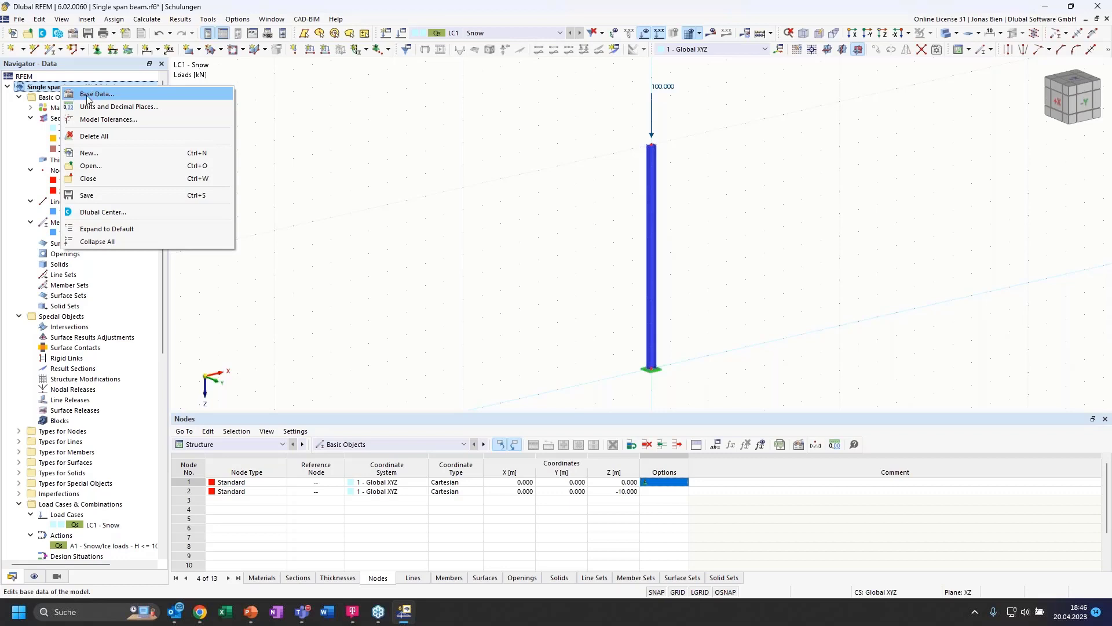
pyautogui.click(92, 95)
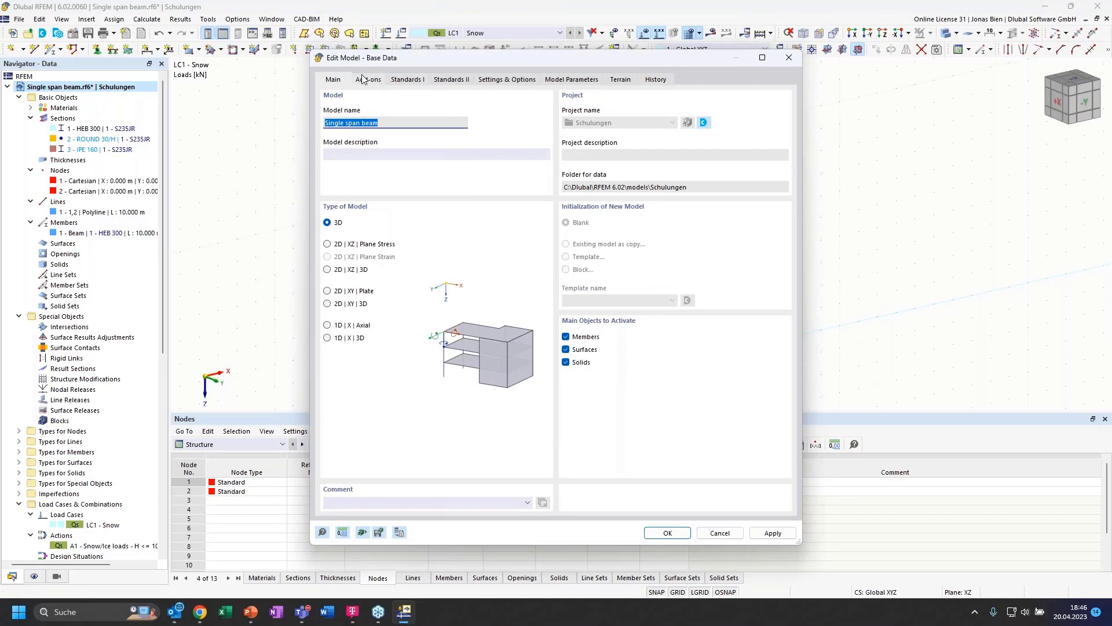
pyautogui.click(367, 81)
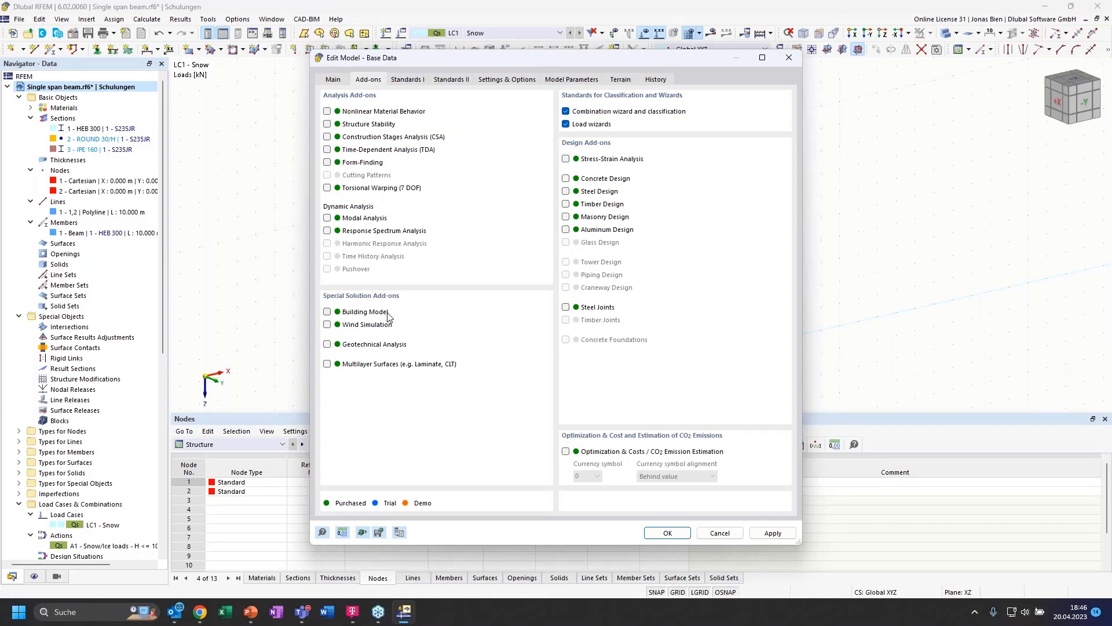
pyautogui.click(327, 124)
pyautogui.click(666, 536)
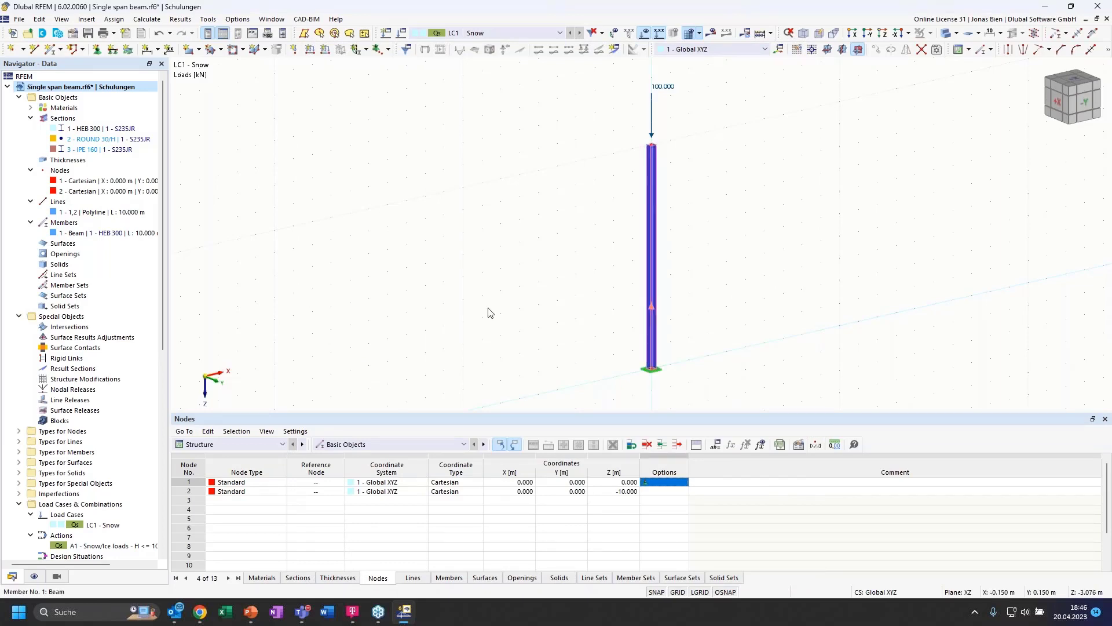
# Step: Enable the critical load calculation for load case LC1 with stability settings ST1, Eigenvalue method (linear) | Lanczos
pyautogui.scroll(-2, 93, 460)
pyautogui.click(91, 462)
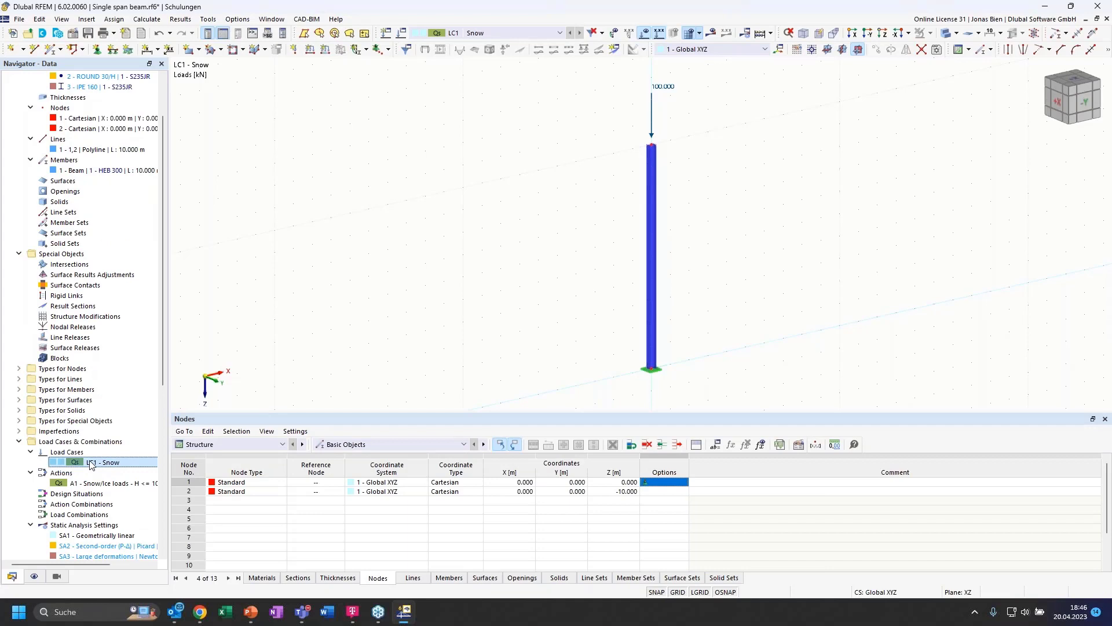
pyautogui.doubleClick(91, 463)
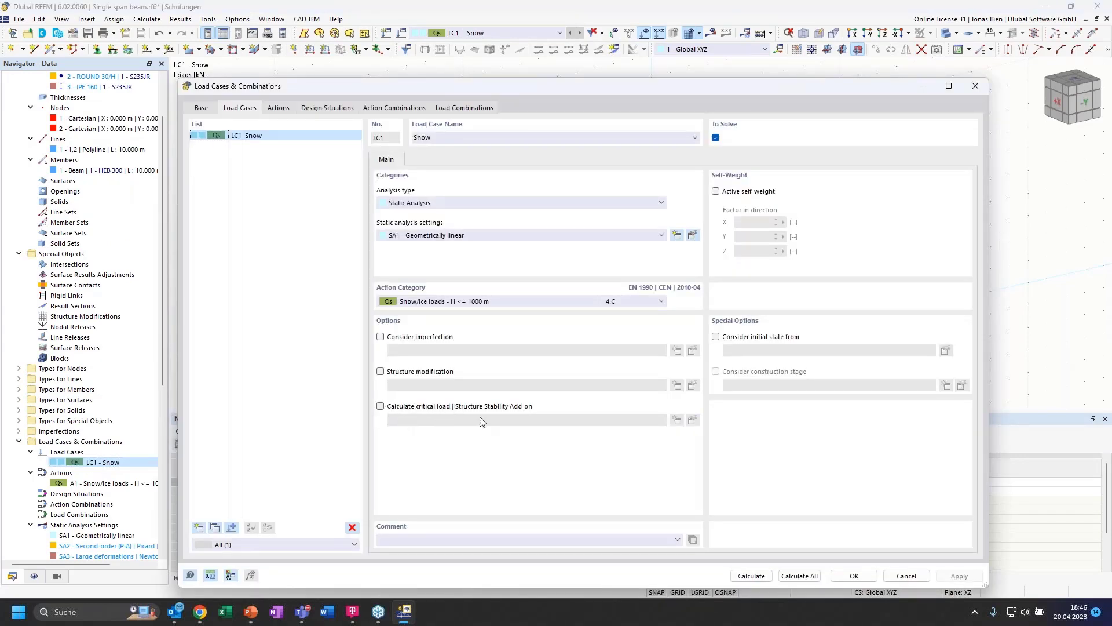
pyautogui.click(381, 406)
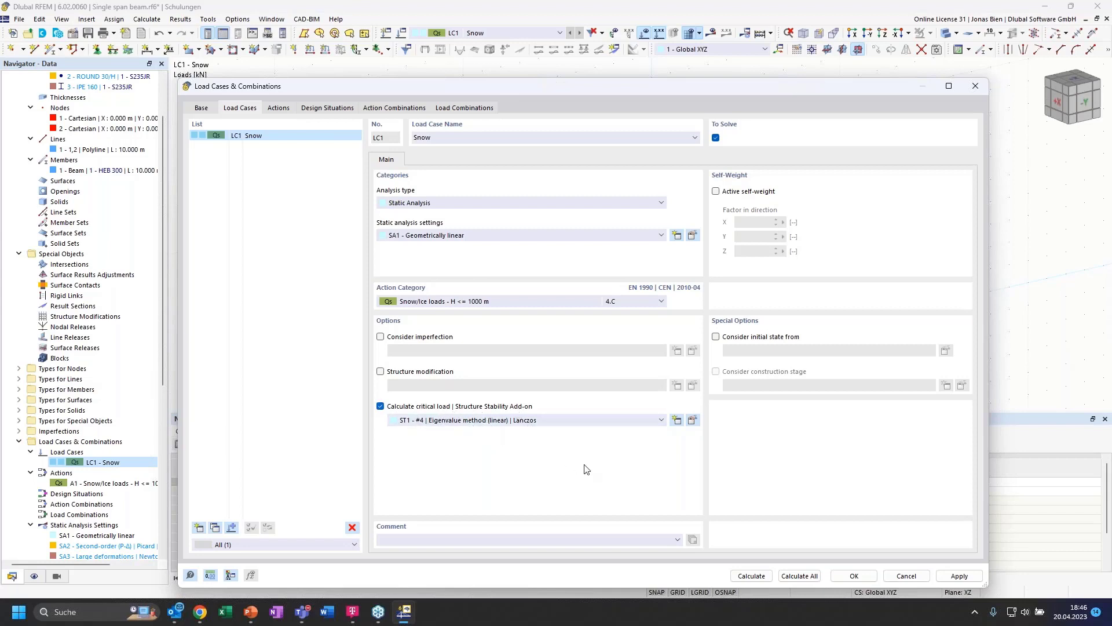
pyautogui.click(558, 422)
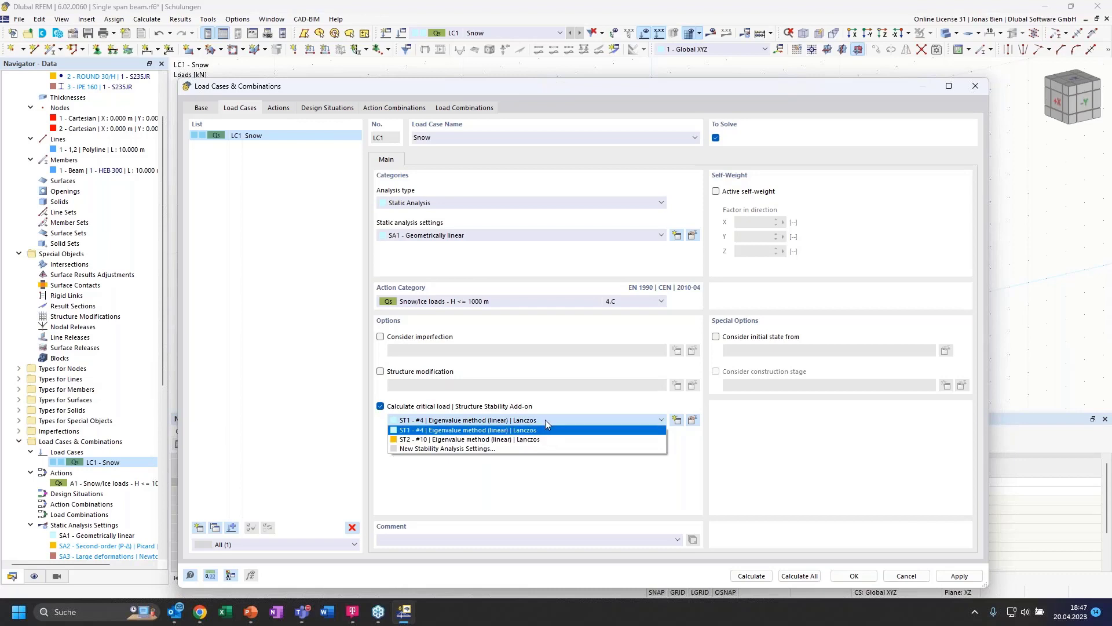
pyautogui.click(544, 419)
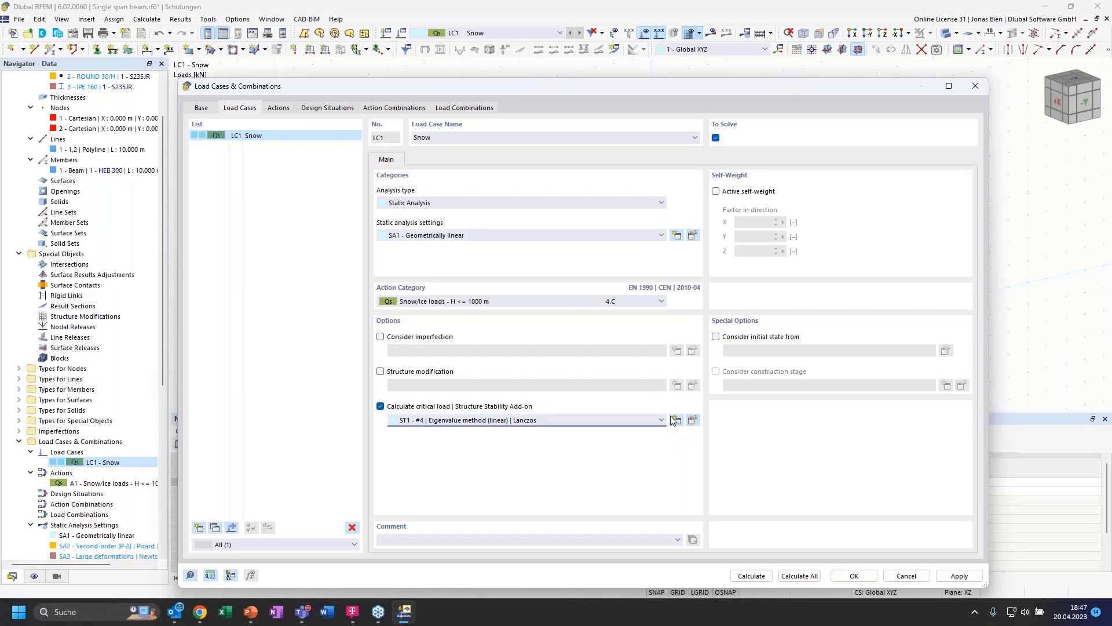
# Step: Review the ST1 and ST2 stability analysis settings, keeping ST1 with its four lowest eigenvalues
pyautogui.click(692, 419)
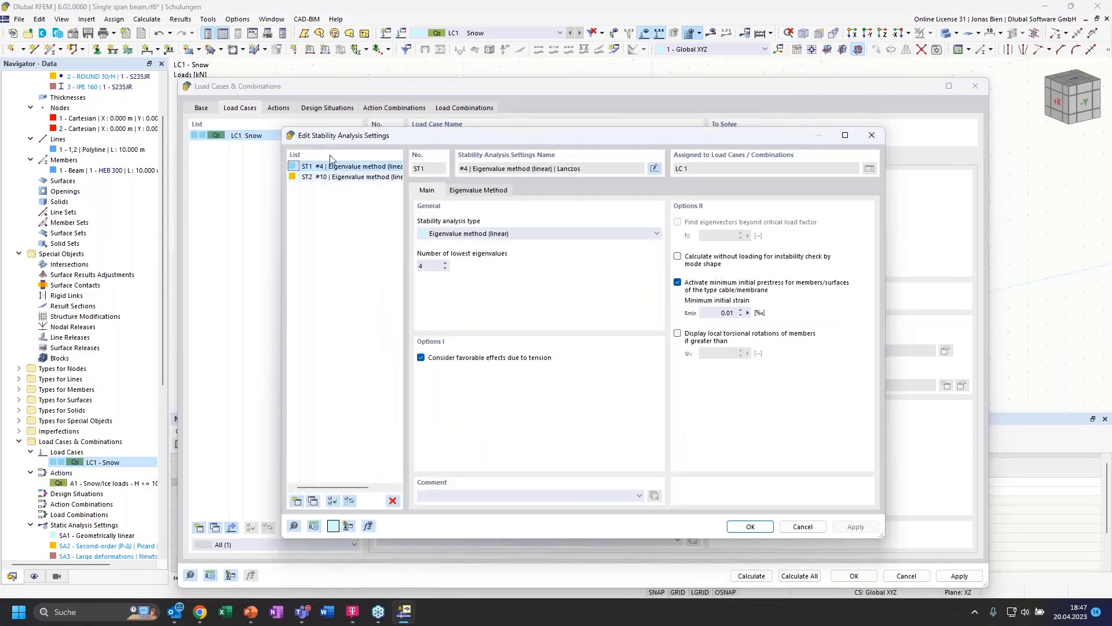
pyautogui.click(336, 176)
pyautogui.press('Up')
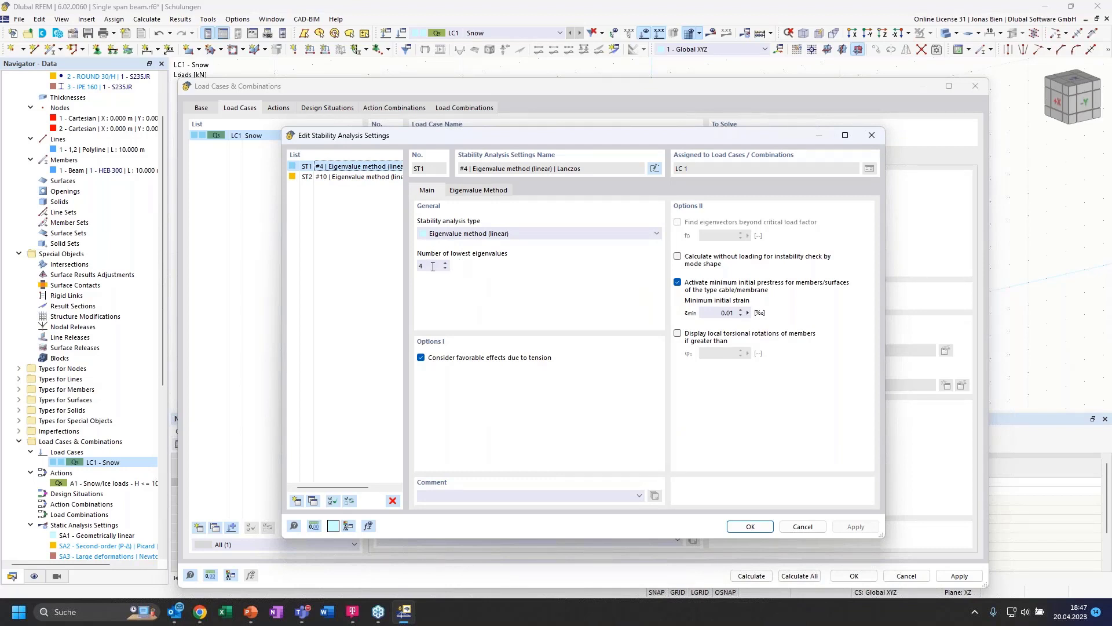
pyautogui.click(750, 526)
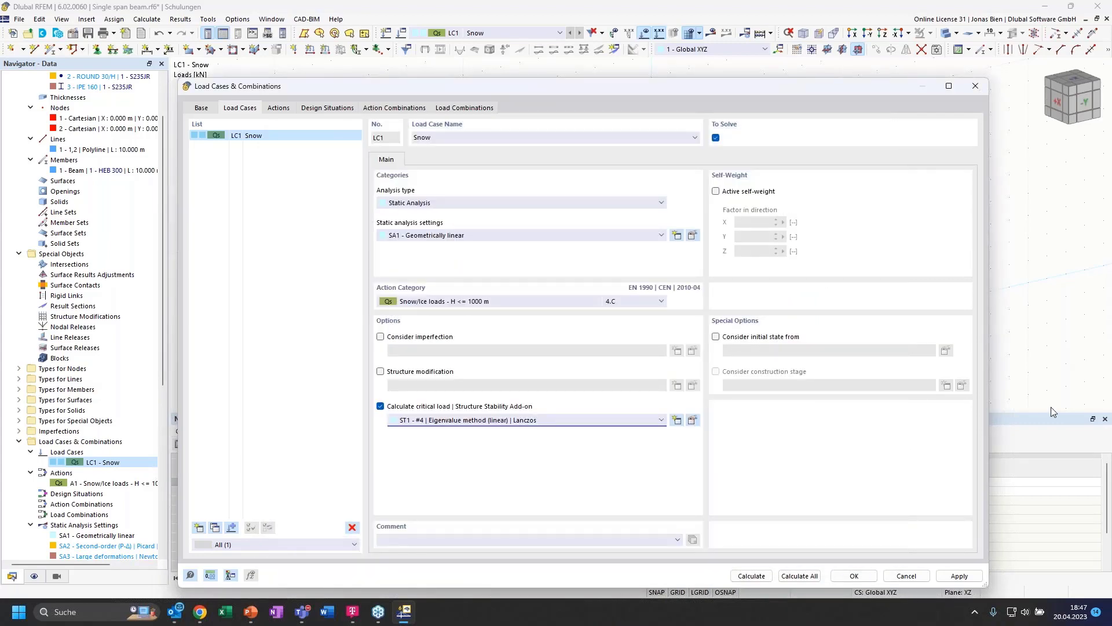
# Step: Calculate load case LC1 and switch the results from Static Analysis to Stability Analysis
pyautogui.click(752, 575)
pyautogui.click(752, 575)
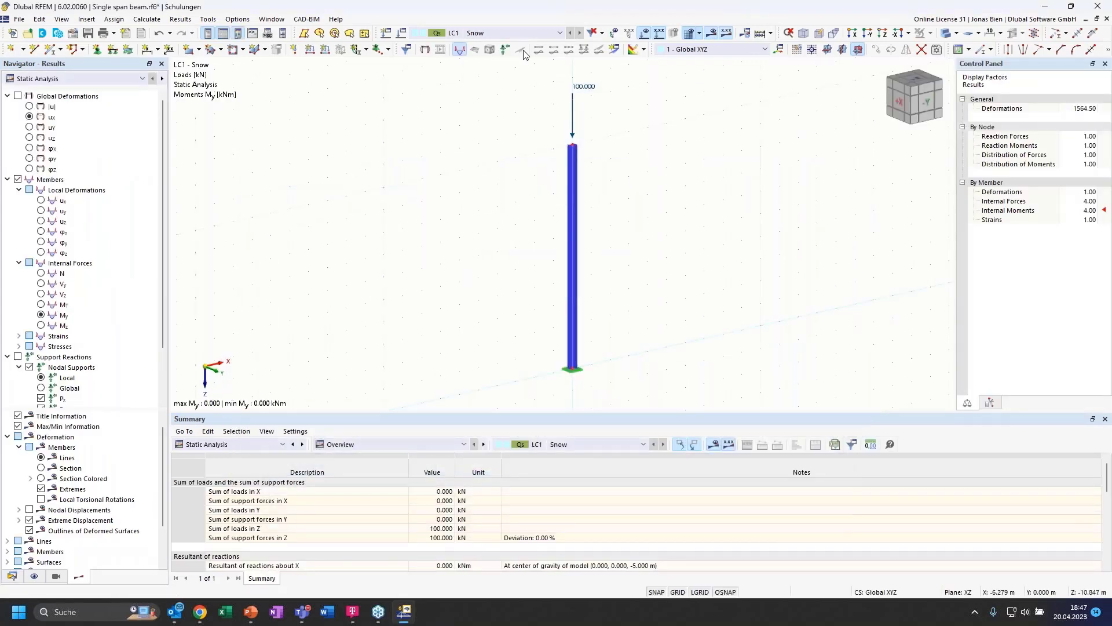
pyautogui.click(487, 34)
pyautogui.click(487, 36)
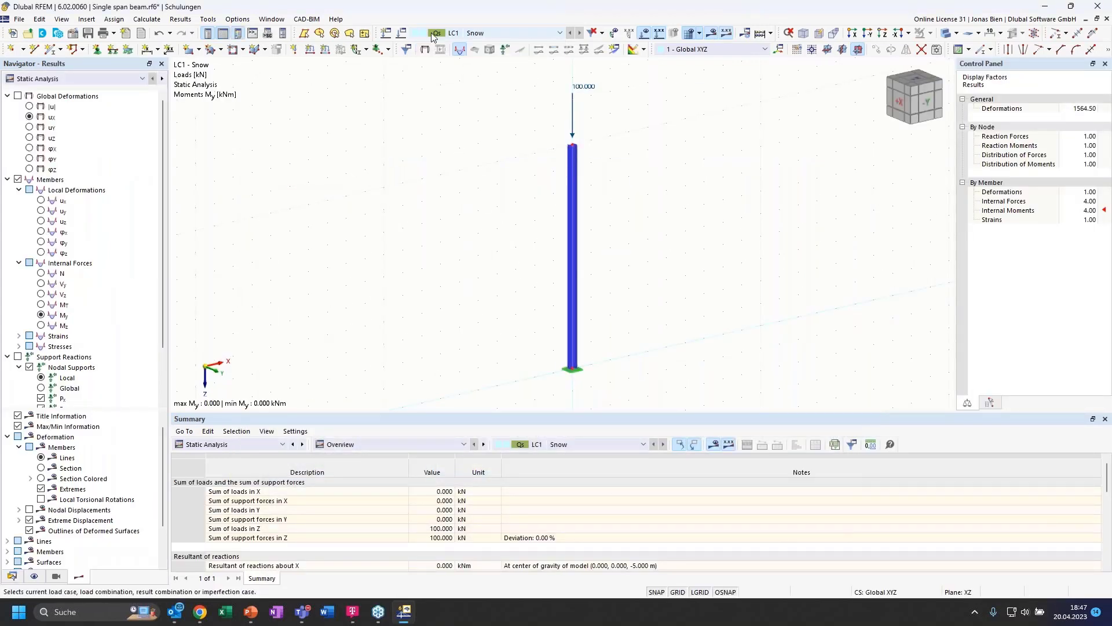
pyautogui.click(91, 79)
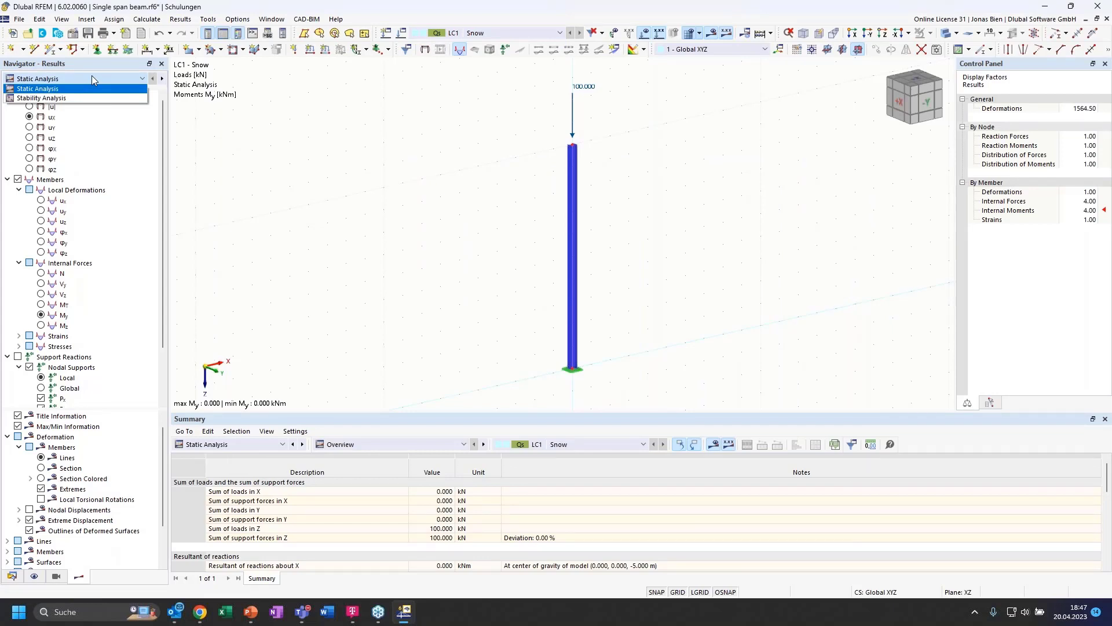
pyautogui.click(55, 97)
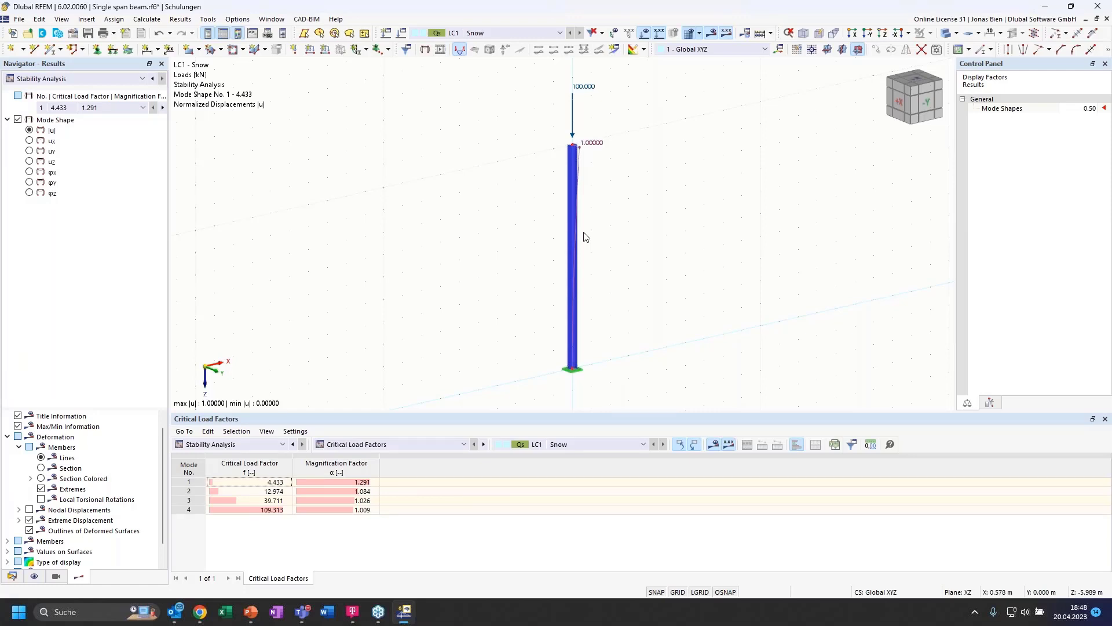
# Step: Display the column's first buckling mode shape as a coloured section and inspect the deformation near the column head
pyautogui.keyDown('ctrl'); pyautogui.moveTo(632, 226); pyautogui.dragTo(659, 228, button='middle'); pyautogui.keyUp('ctrl')
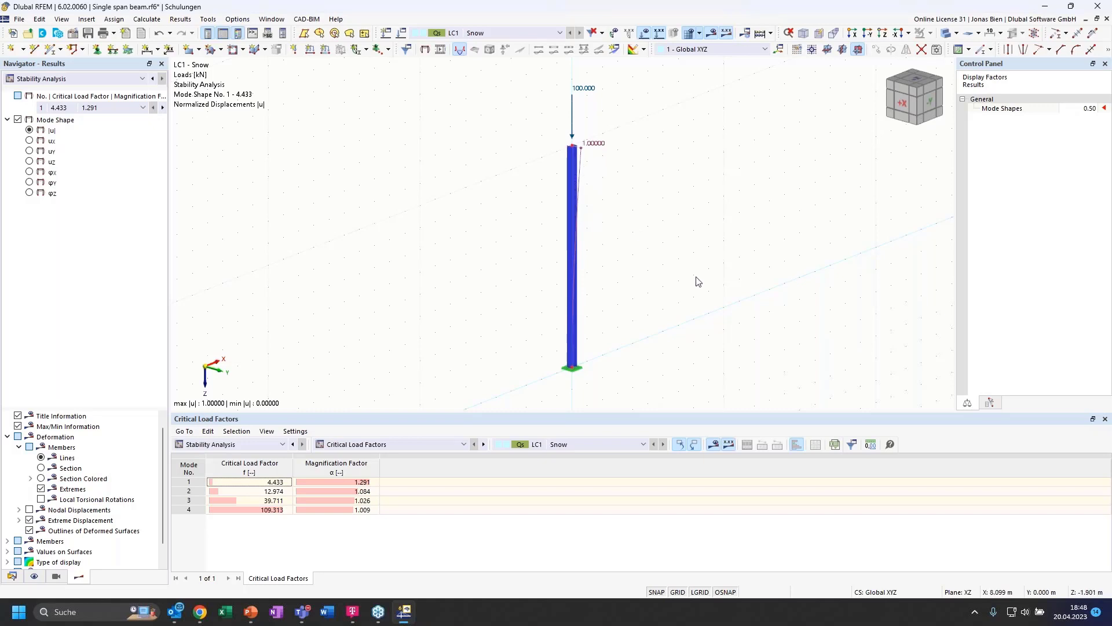
pyautogui.click(427, 545)
pyautogui.moveTo(744, 194)
pyautogui.keyDown('ctrl'); pyautogui.mouseDown(button='middle')
pyautogui.moveTo(695, 200)
pyautogui.moveTo(711, 181)
pyautogui.moveTo(732, 189)
pyautogui.mouseUp(button='middle'); pyautogui.keyUp('ctrl')
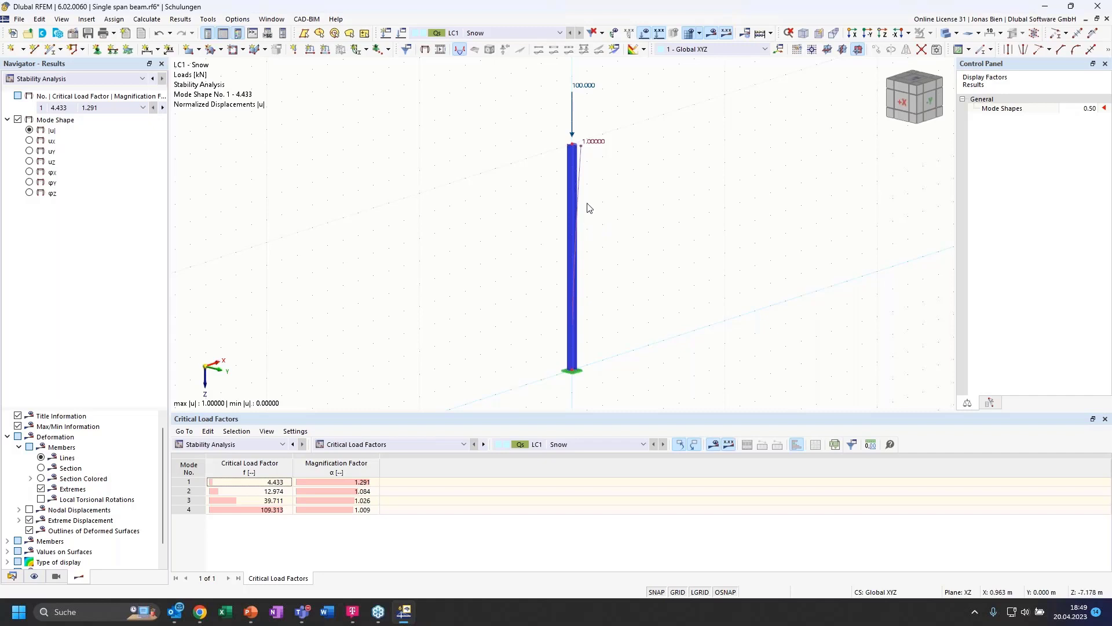
pyautogui.click(41, 469)
pyautogui.click(42, 479)
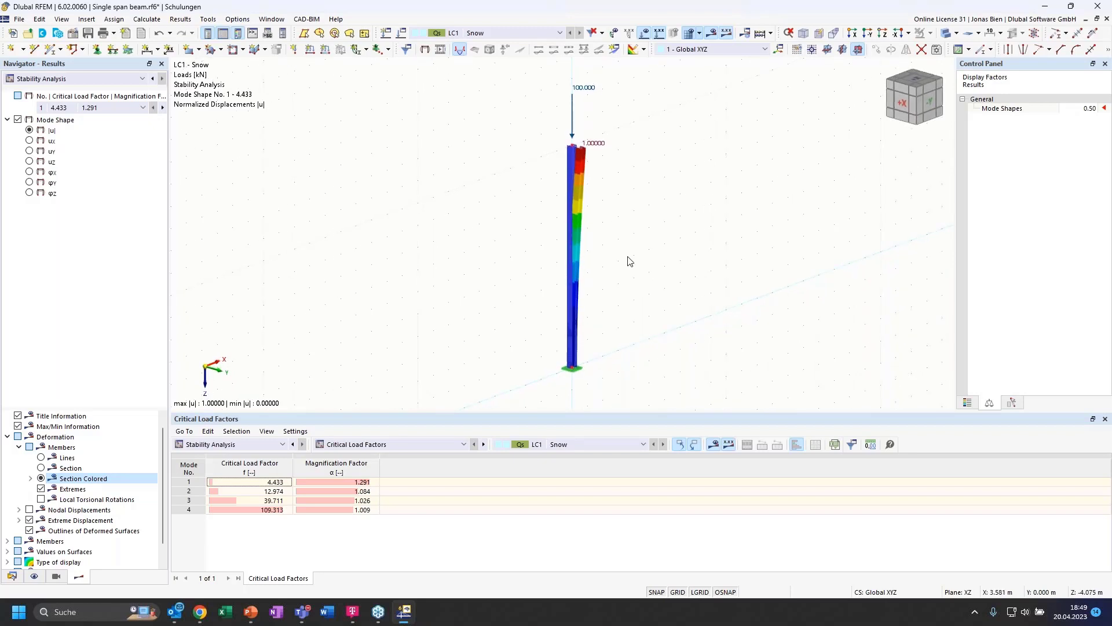
pyautogui.scroll(2, 581, 154)
pyautogui.click(205, 482)
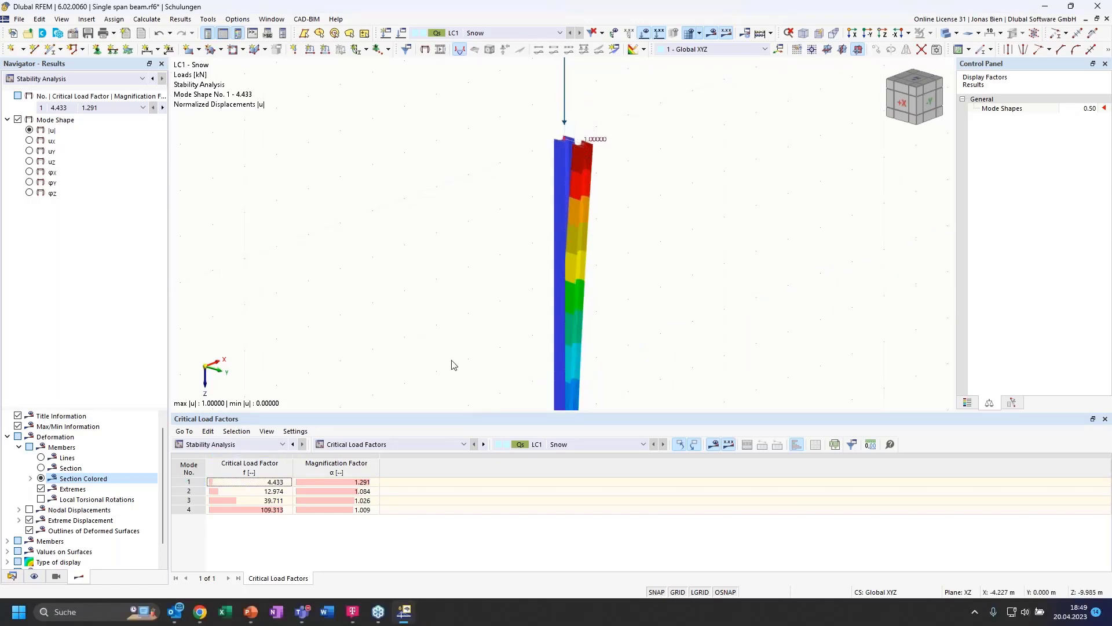
pyautogui.scroll(-1, 514, 288)
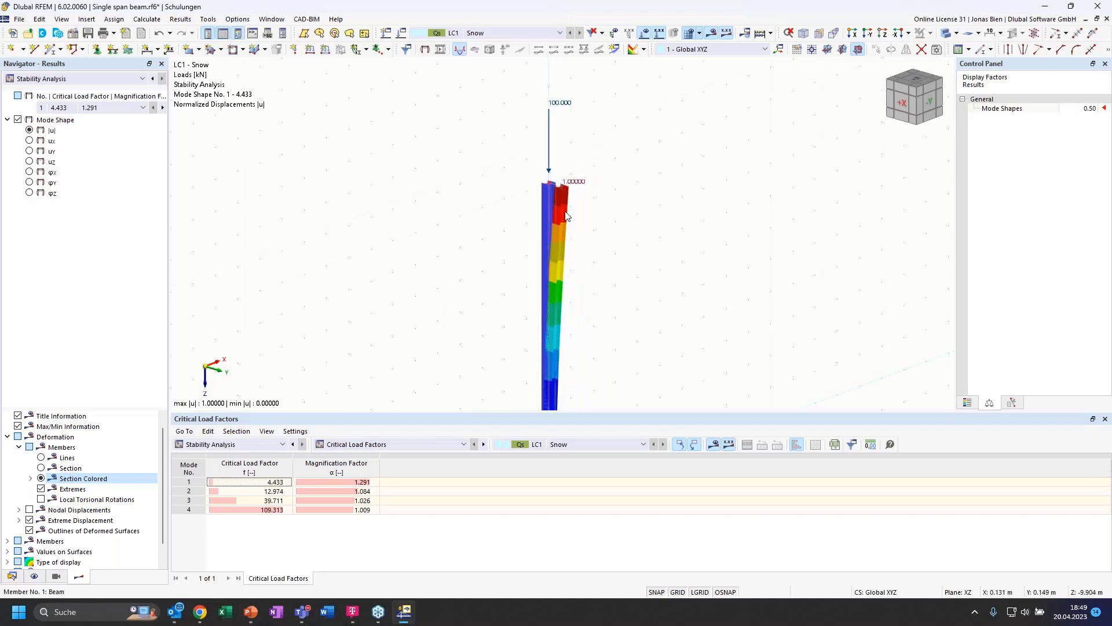
pyautogui.scroll(1, 555, 202)
pyautogui.scroll(-2, 554, 192)
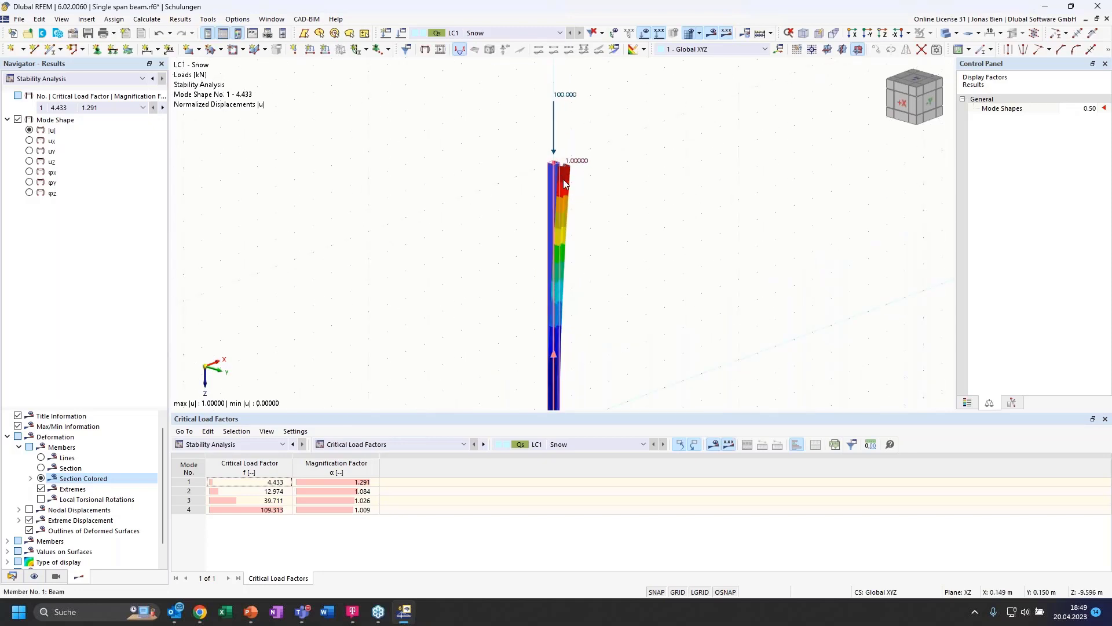
pyautogui.scroll(1, 566, 189)
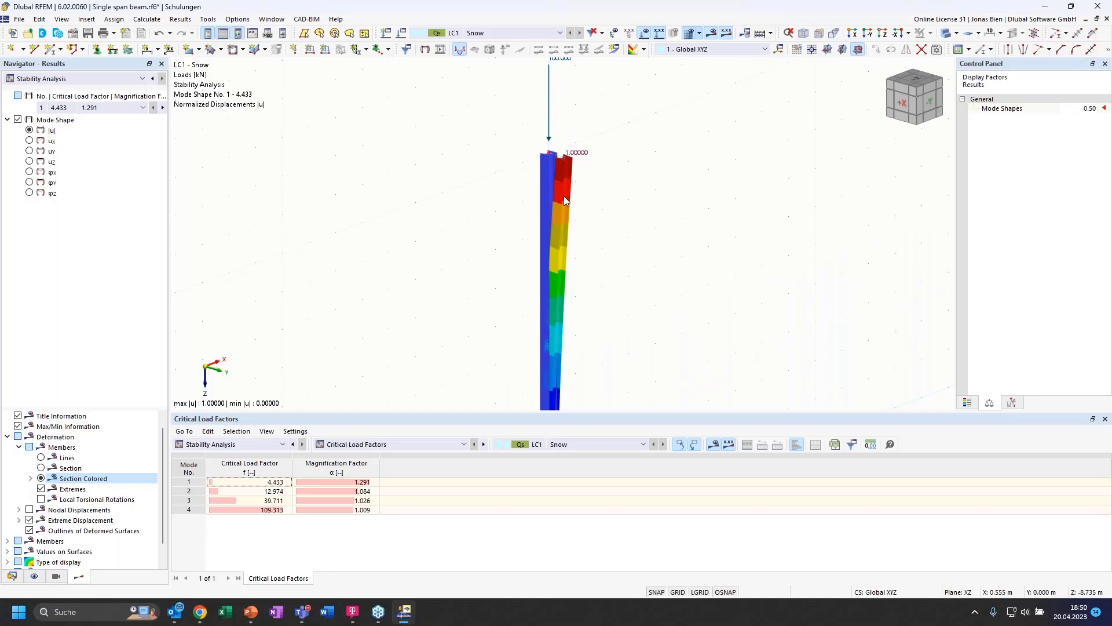
# Step: Show mode shape 2 and inspect the column's buckling direction from a rotated view
pyautogui.click(243, 492)
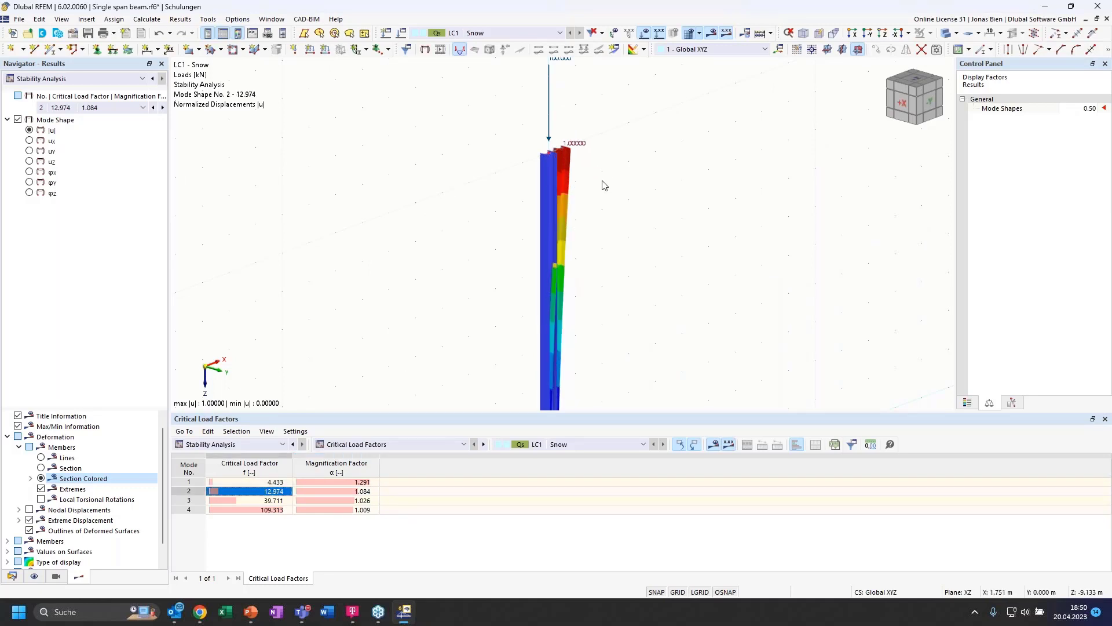
pyautogui.keyDown('ctrl'); pyautogui.moveTo(614, 203); pyautogui.dragTo(584, 198, button='middle'); pyautogui.keyUp('ctrl')
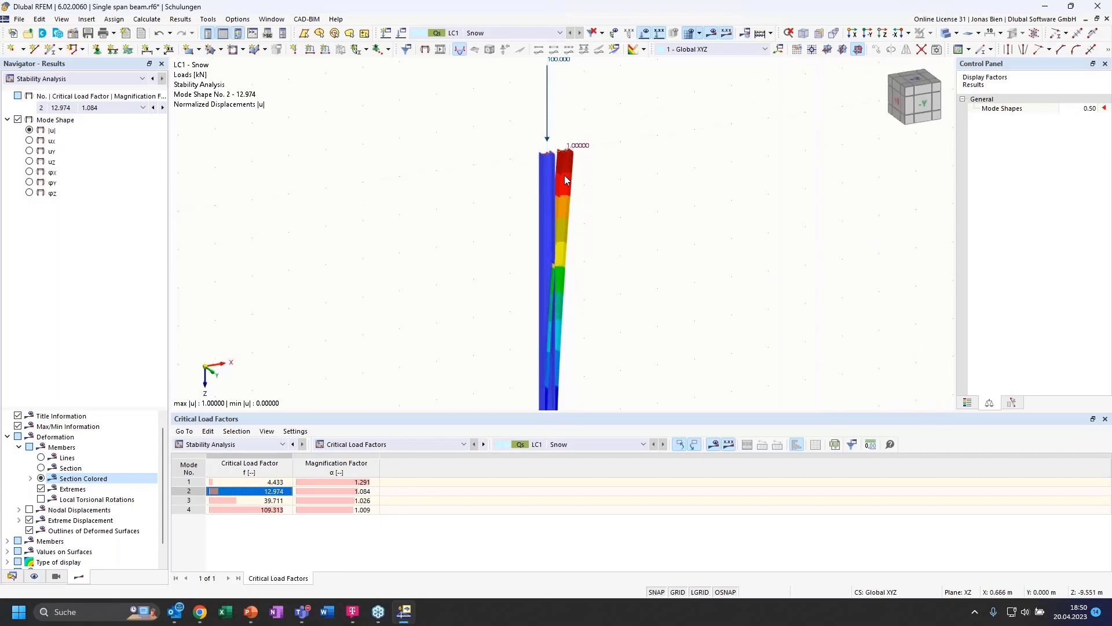
pyautogui.scroll(-1, 573, 192)
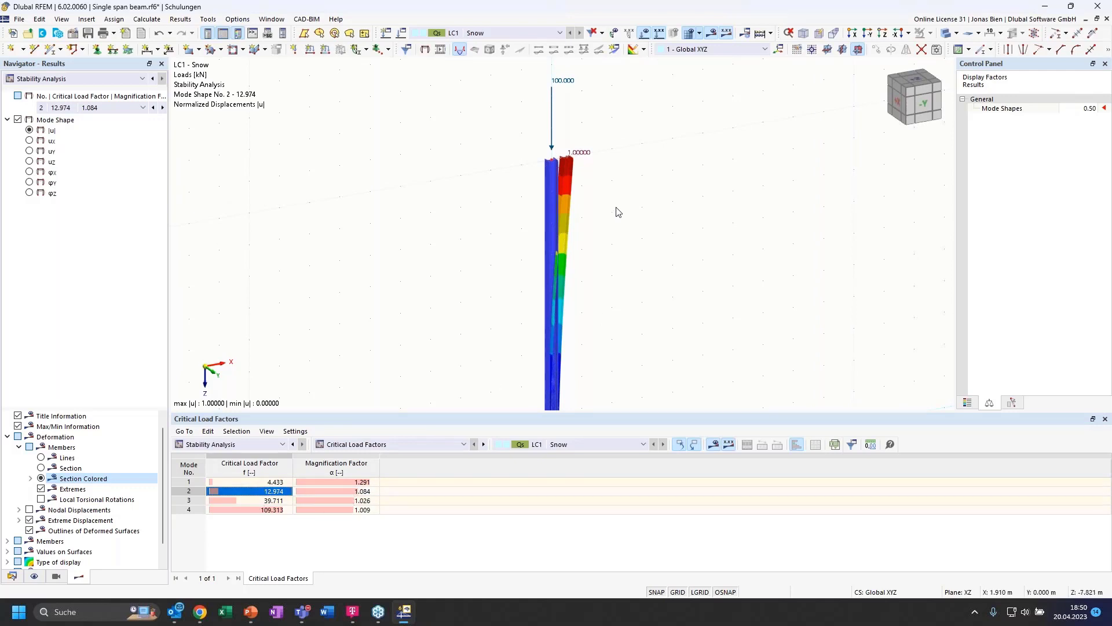
pyautogui.scroll(-1, 619, 212)
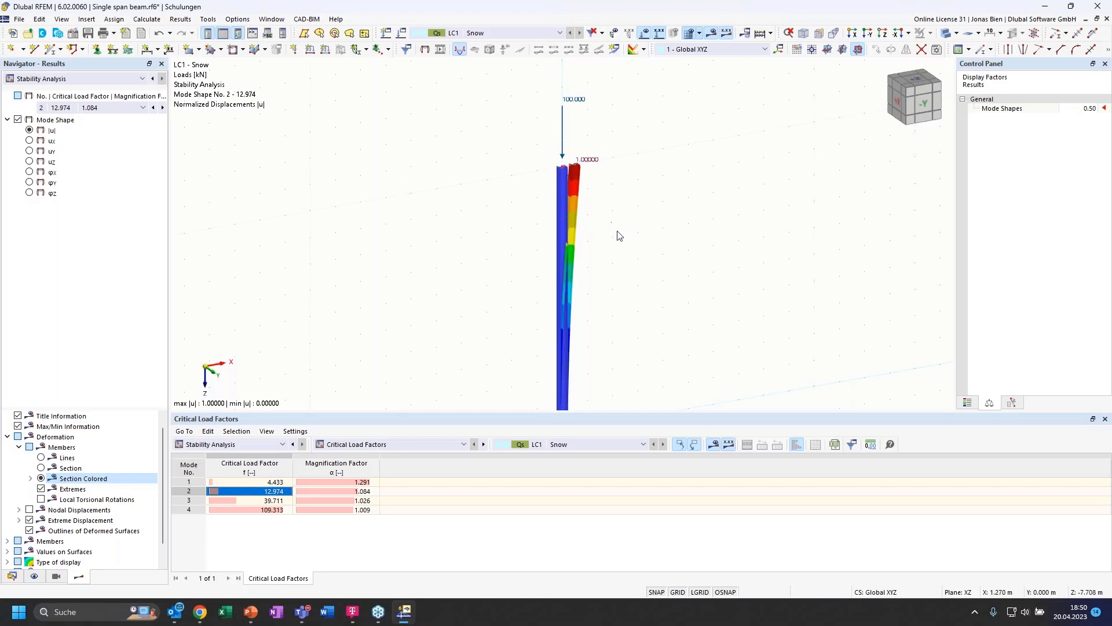
pyautogui.scroll(-1, 597, 177)
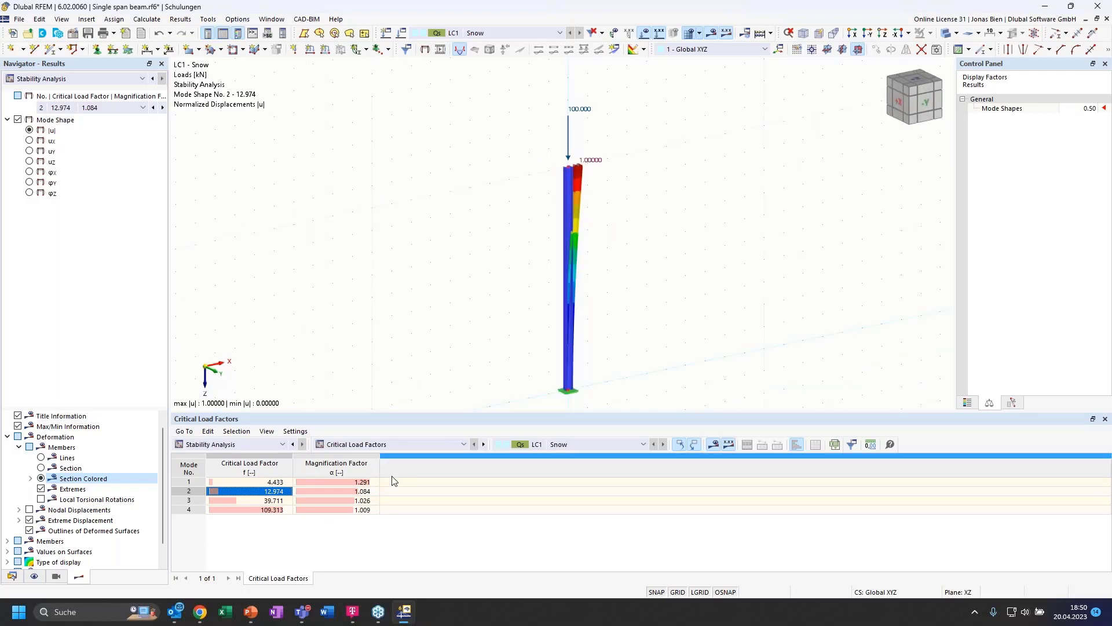
# Step: View mode shape 4 for comparison and return the display to mode shape 1
pyautogui.click(267, 510)
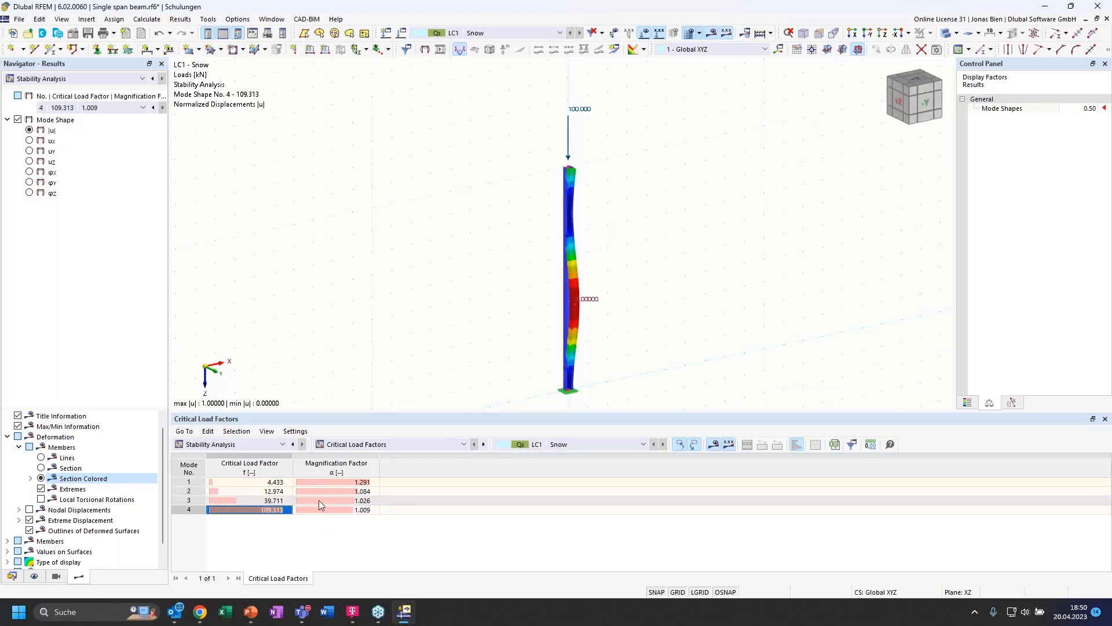
pyautogui.click(265, 491)
pyautogui.click(264, 482)
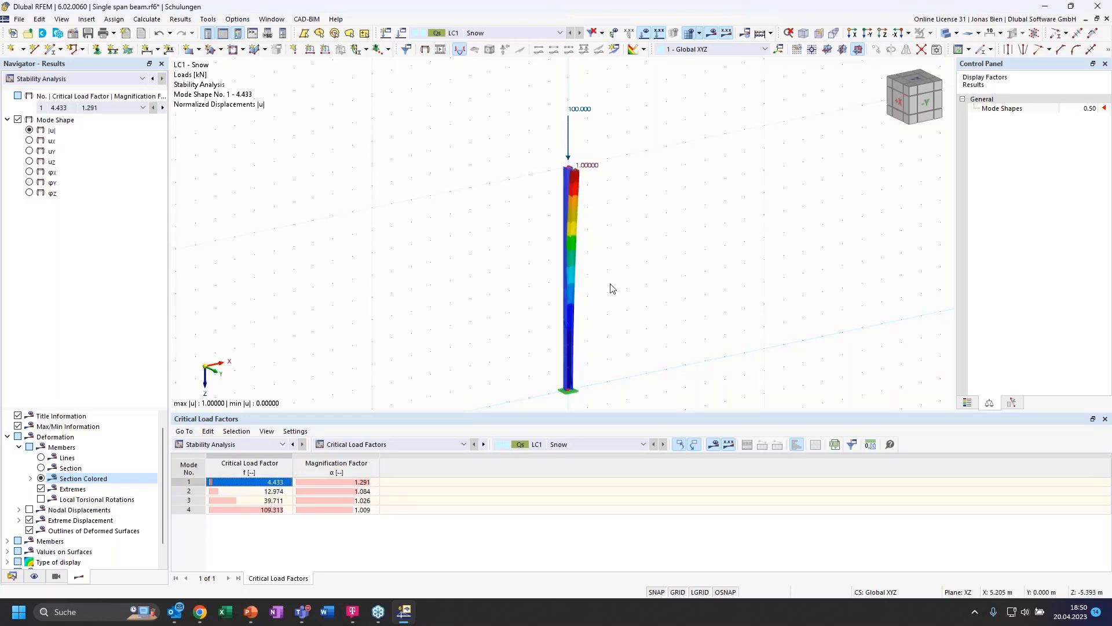
pyautogui.keyDown('ctrl'); pyautogui.moveTo(610, 286); pyautogui.dragTo(662, 288, button='middle'); pyautogui.keyUp('ctrl')
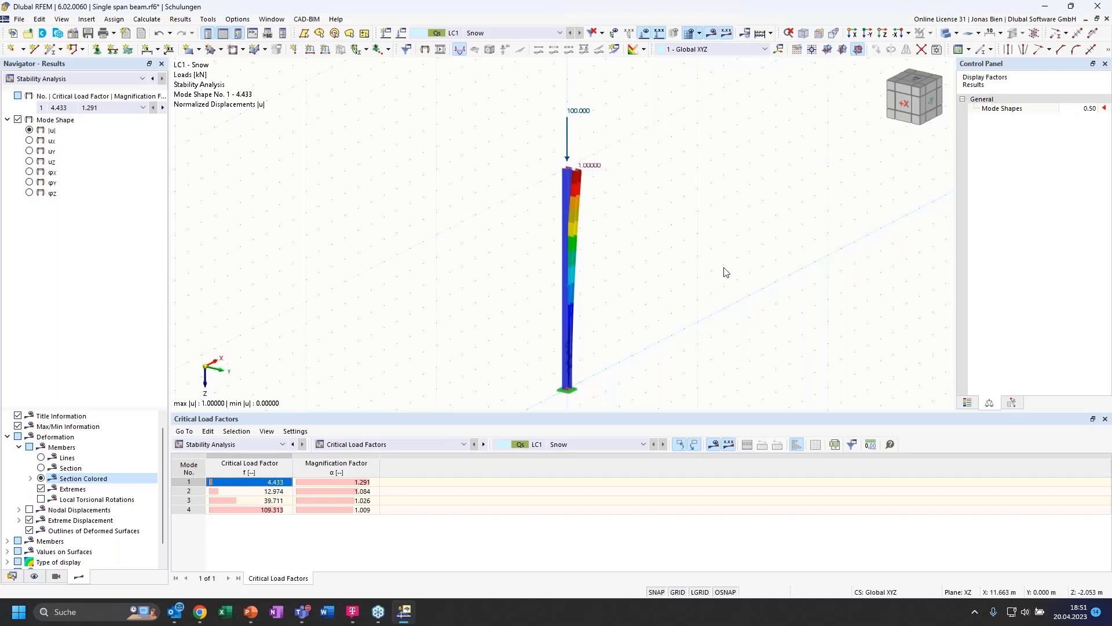
# Step: Examine the column's effective lengths and critical loads in the stability results, listed by member and by mode shape
pyautogui.click(369, 445)
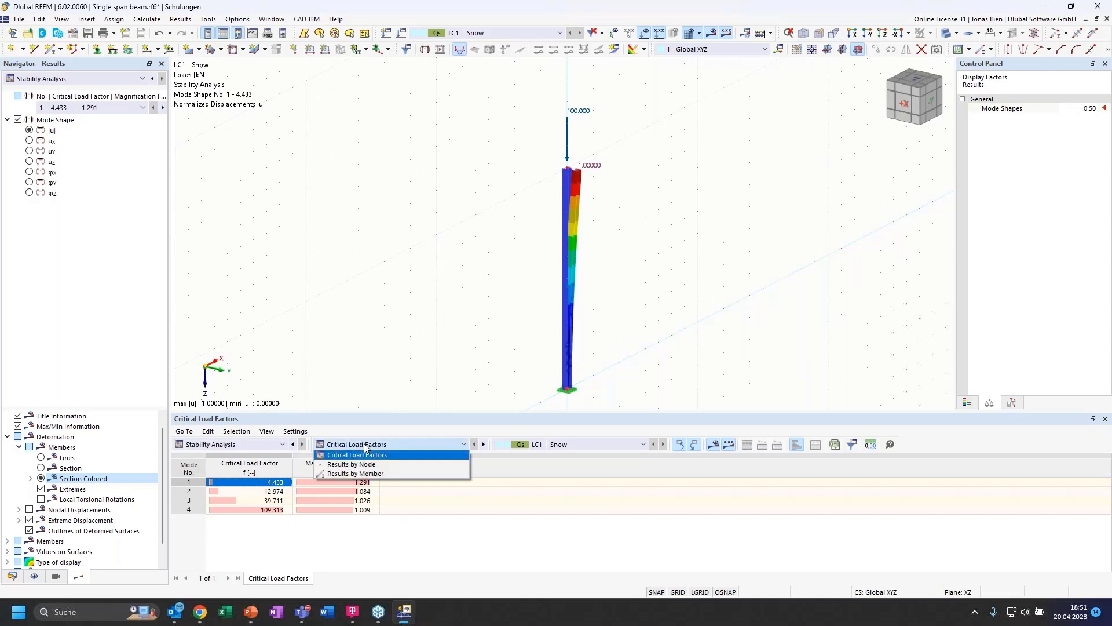
pyautogui.click(369, 473)
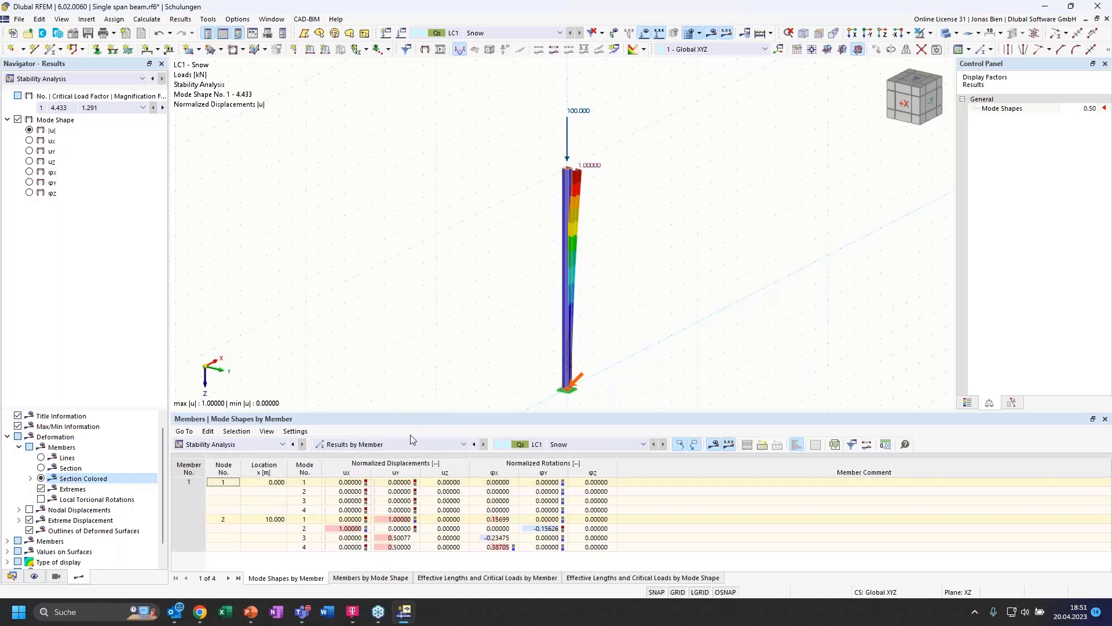
pyautogui.click(395, 443)
pyautogui.click(386, 474)
pyautogui.click(473, 581)
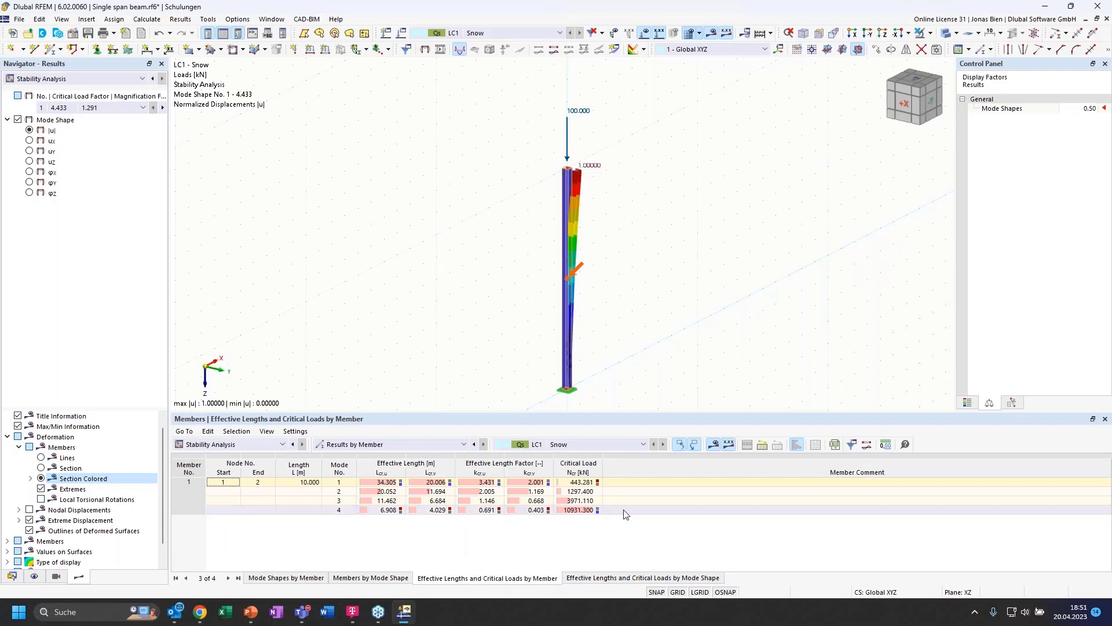
pyautogui.click(640, 579)
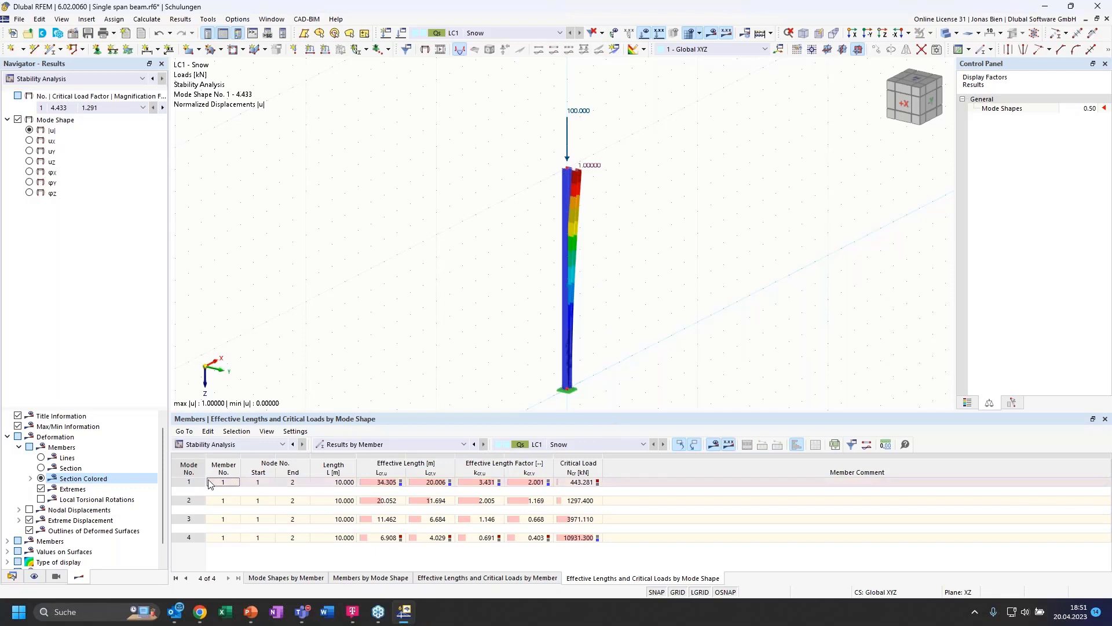
# Step: Compare the column's effective length factors for modes 1 and 2 and examine the buckling direction of mode shape 2 from several angles
pyautogui.click(528, 484)
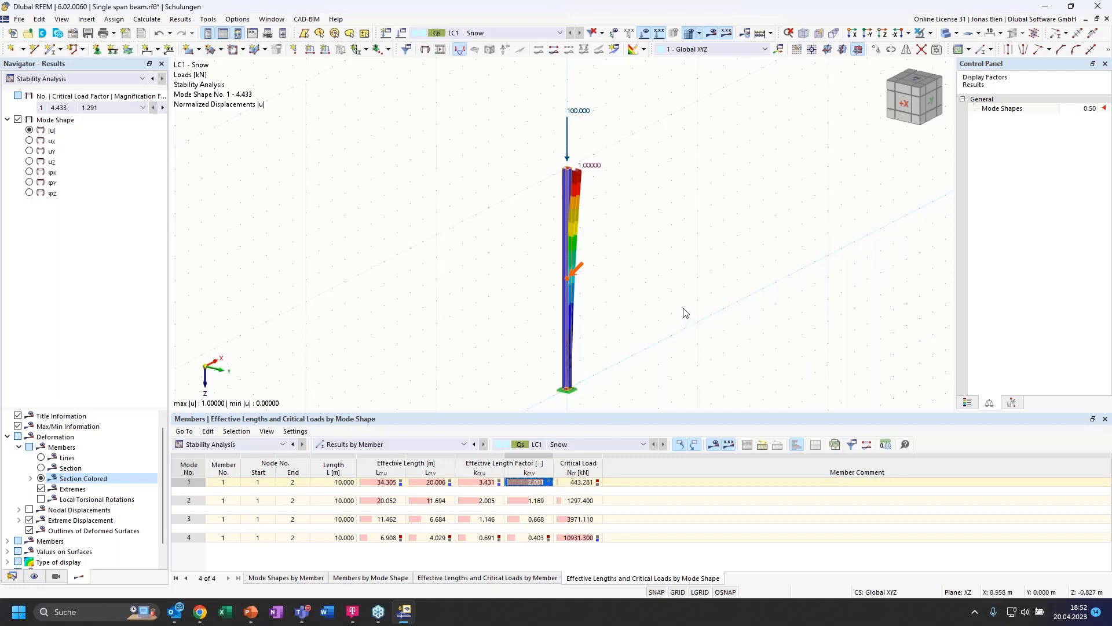
pyautogui.click(485, 502)
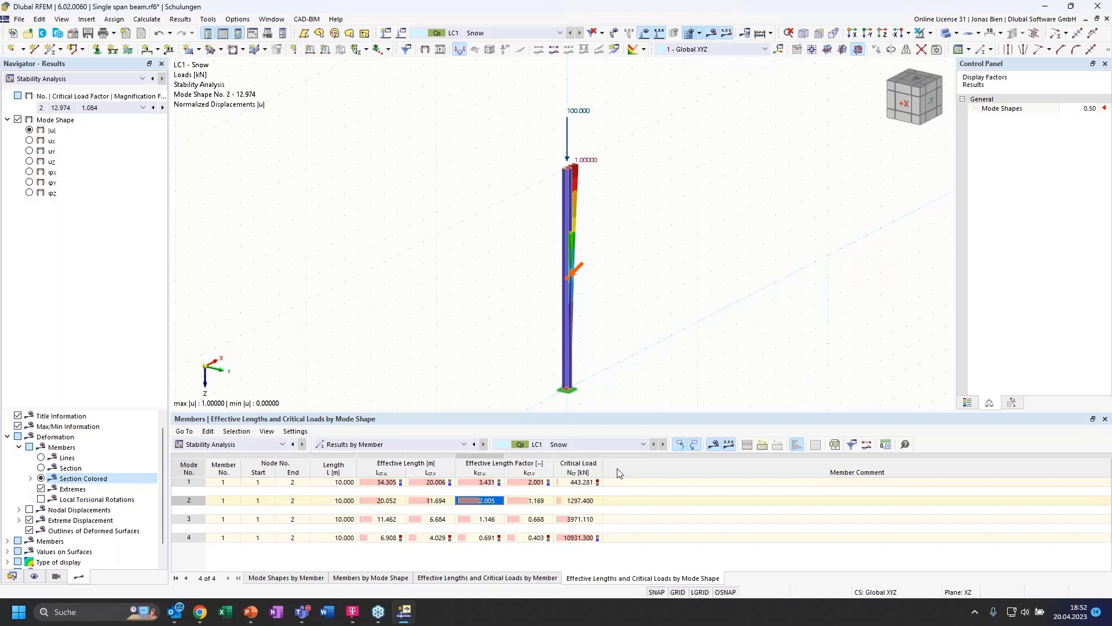
pyautogui.keyDown('ctrl'); pyautogui.moveTo(690, 298); pyautogui.dragTo(649, 296, button='middle'); pyautogui.keyUp('ctrl')
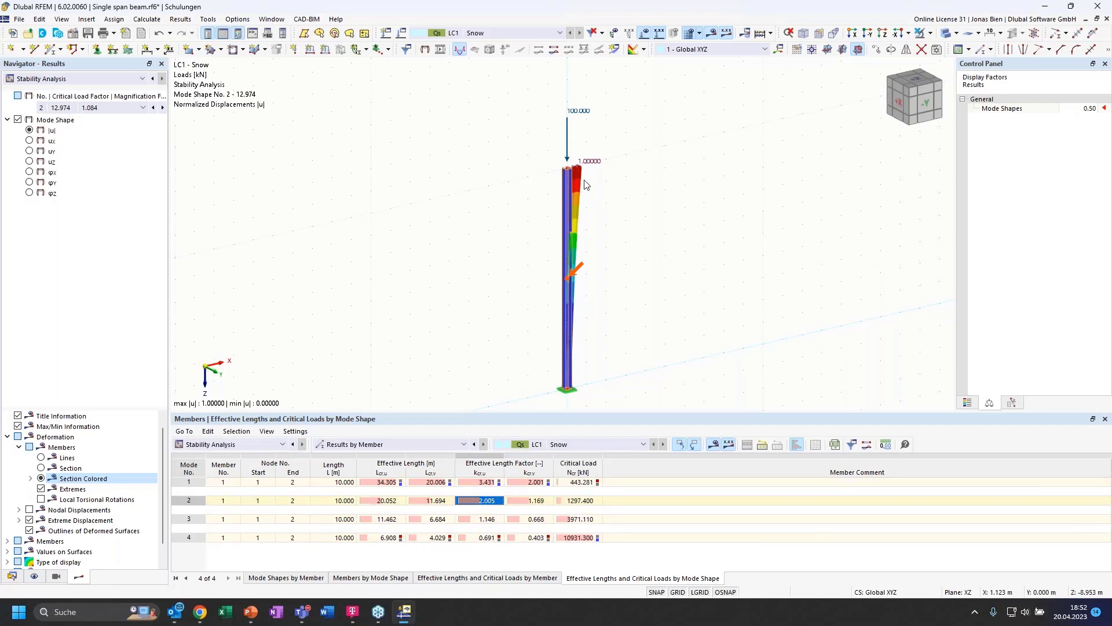
pyautogui.scroll(3, 580, 189)
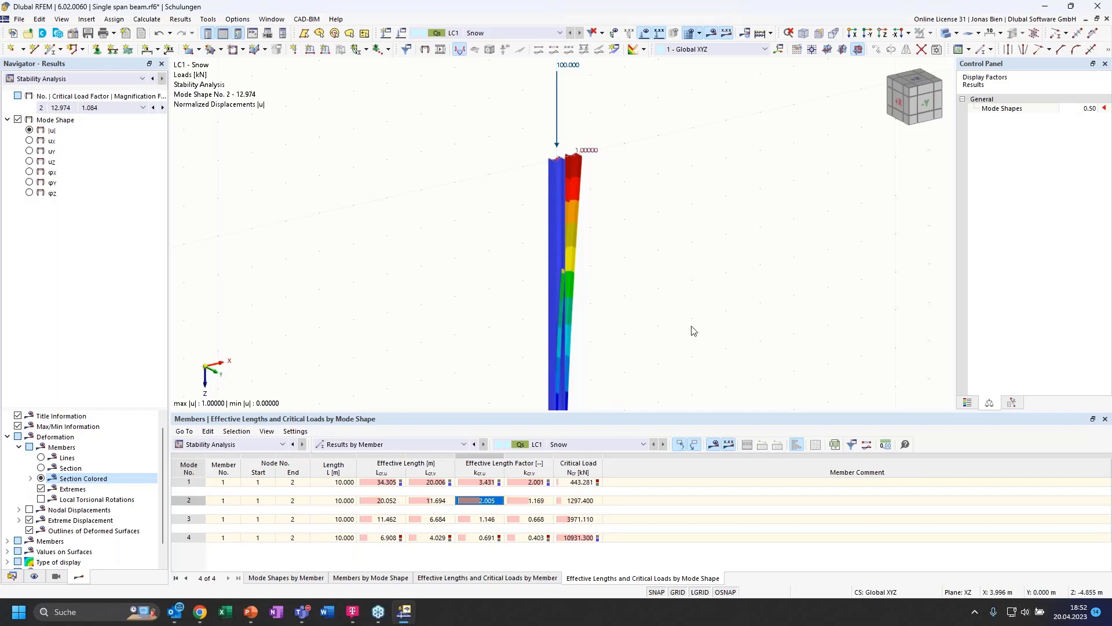
pyautogui.scroll(-1, 655, 304)
pyautogui.keyDown('ctrl'); pyautogui.moveTo(655, 292); pyautogui.dragTo(647, 304, button='middle'); pyautogui.keyUp('ctrl')
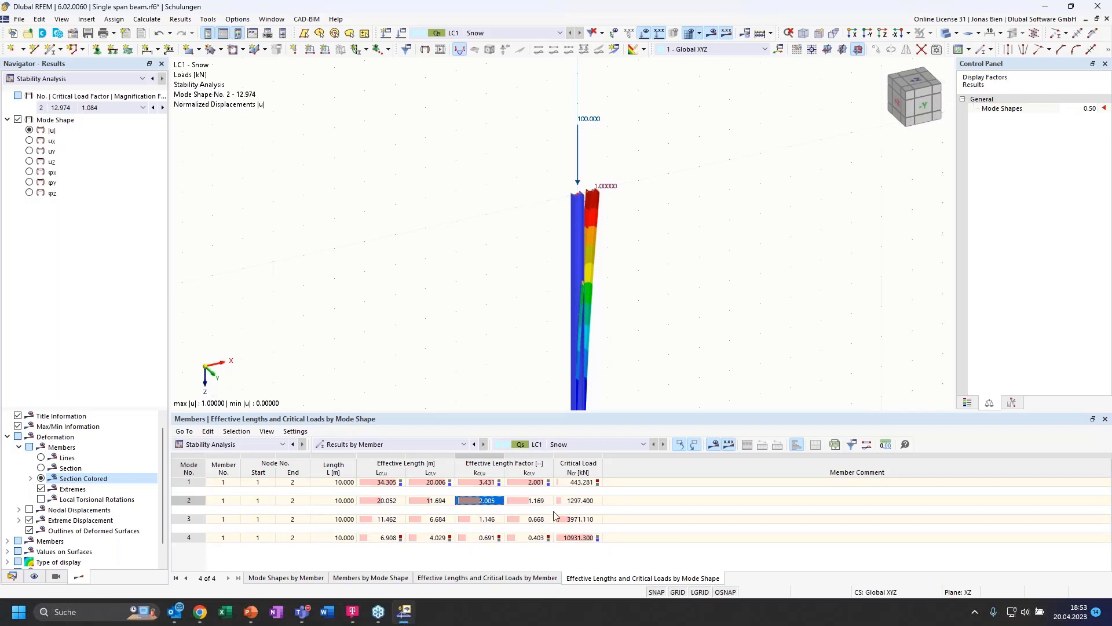
pyautogui.scroll(-1, 711, 279)
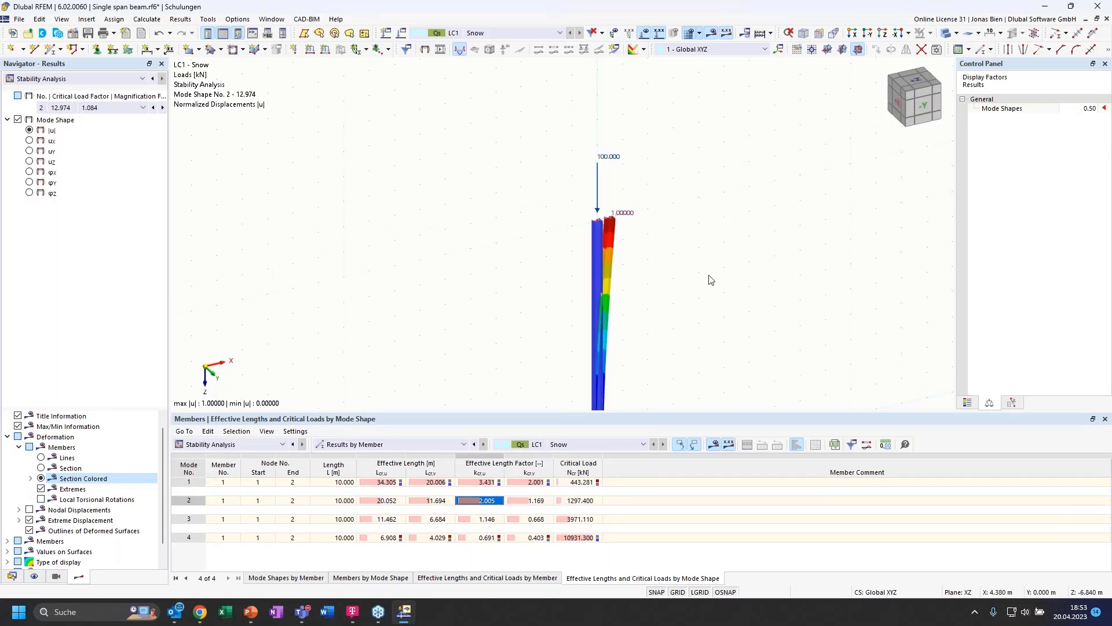
pyautogui.scroll(-1, 712, 279)
pyautogui.keyDown('ctrl'); pyautogui.moveTo(642, 324); pyautogui.dragTo(623, 301, button='middle'); pyautogui.keyUp('ctrl')
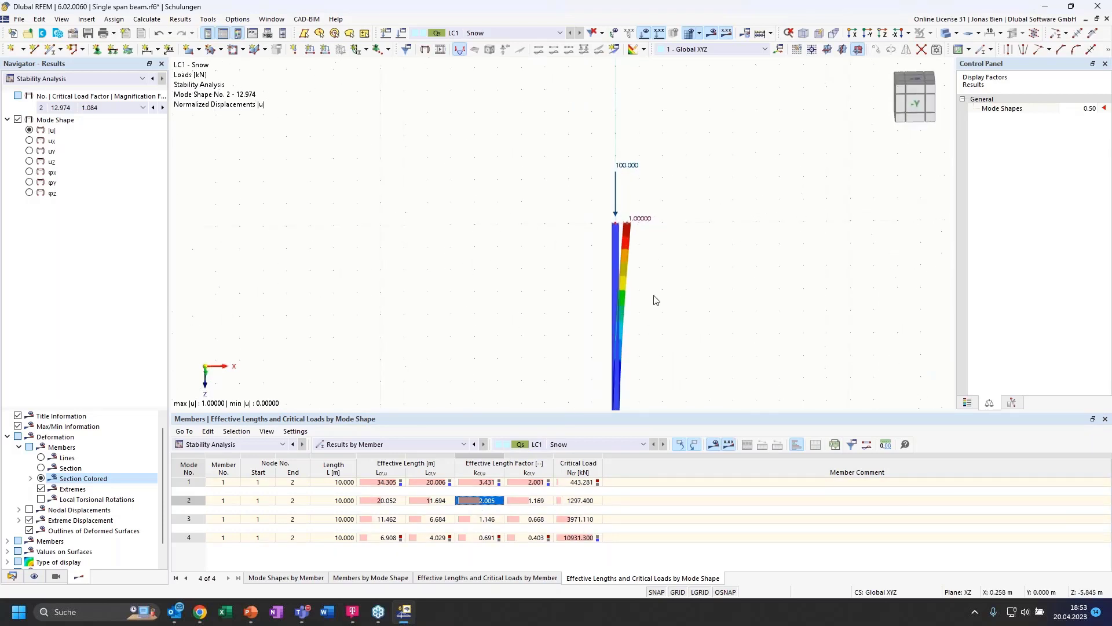
pyautogui.scroll(-1, 711, 239)
pyautogui.keyDown('ctrl'); pyautogui.moveTo(709, 294); pyautogui.dragTo(679, 301, button='middle'); pyautogui.keyUp('ctrl')
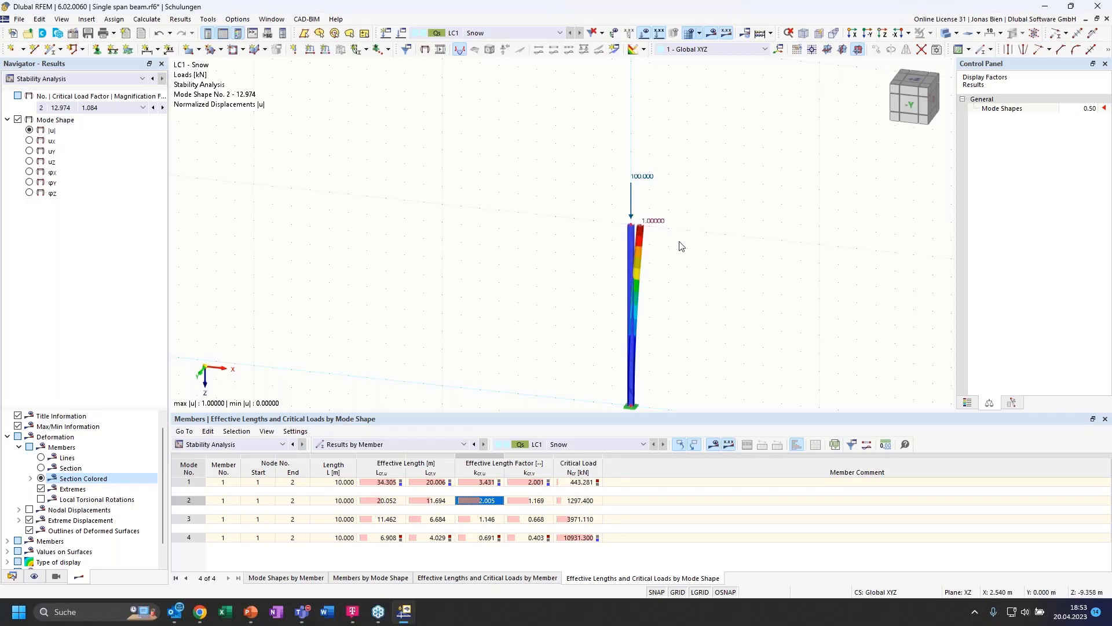
pyautogui.keyDown('ctrl'); pyautogui.moveTo(718, 263); pyautogui.dragTo(671, 342, button='middle'); pyautogui.keyUp('ctrl')
pyautogui.moveTo(678, 301); pyautogui.dragTo(658, 228, button='middle')
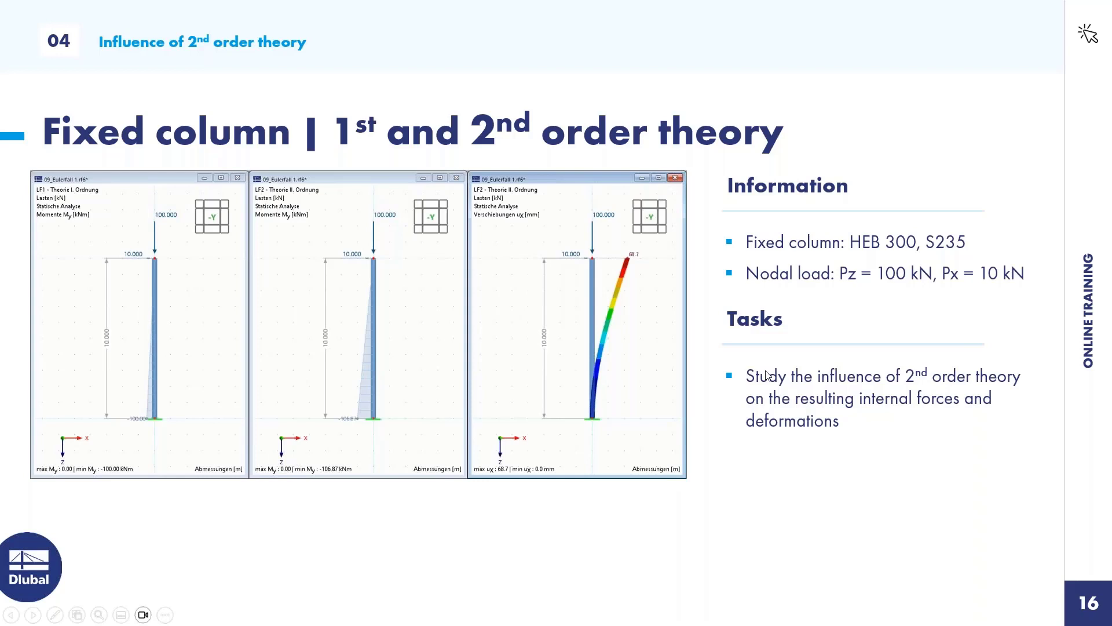
# Step: Advance the presentation to the "Fixed frame | Mode shapes" slide, read the exercise data, and return to the RFEM model
pyautogui.click(766, 371)
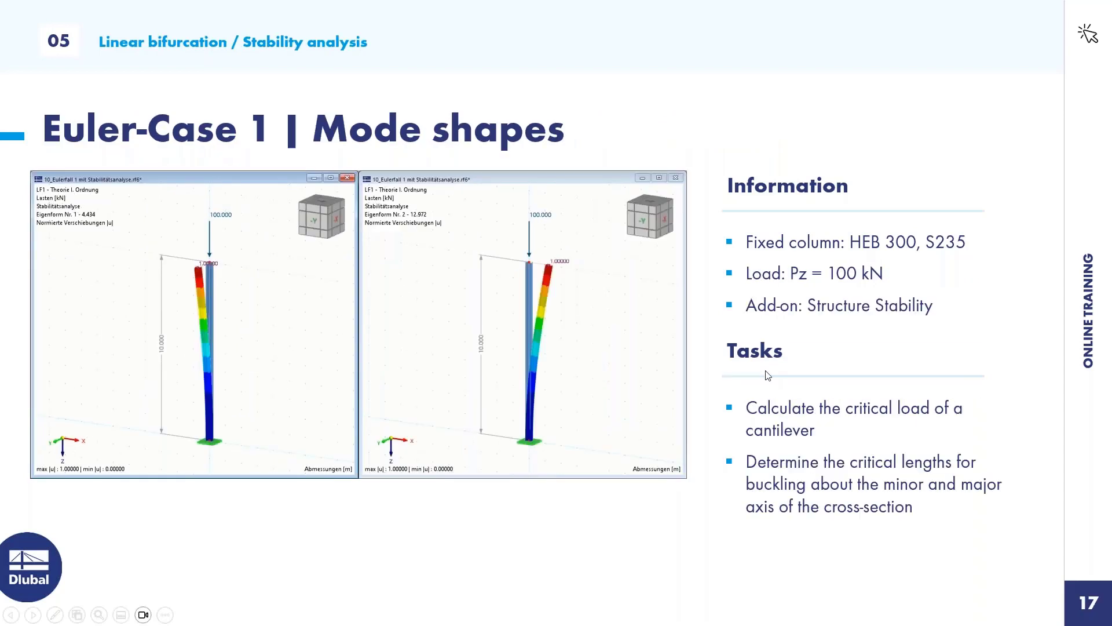
pyautogui.click(768, 376)
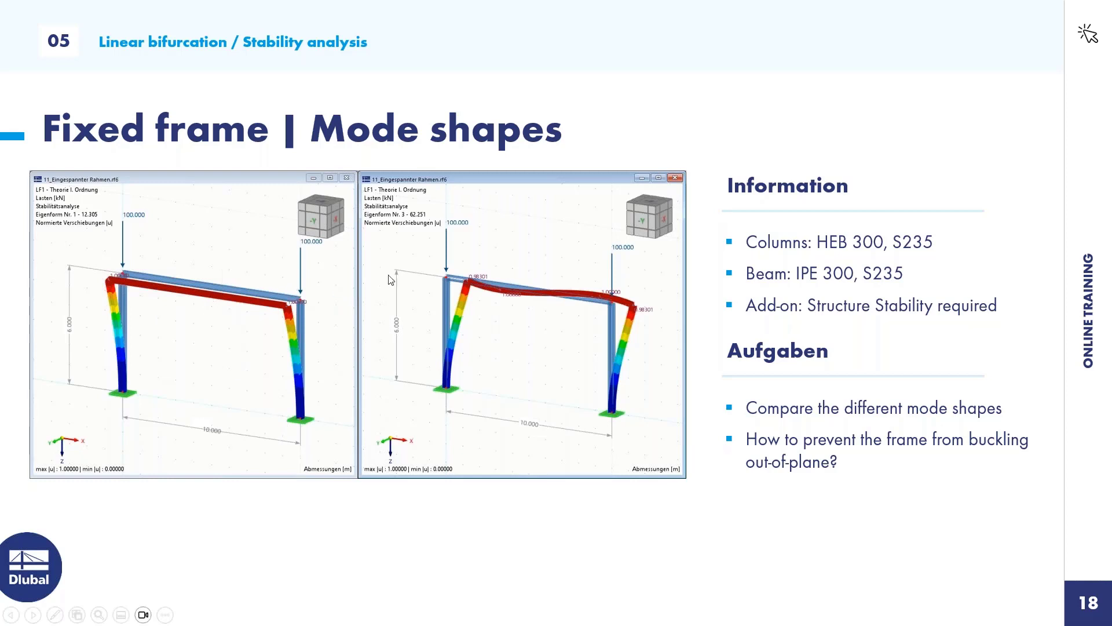
pyautogui.hotkey('alt', 'Tab')
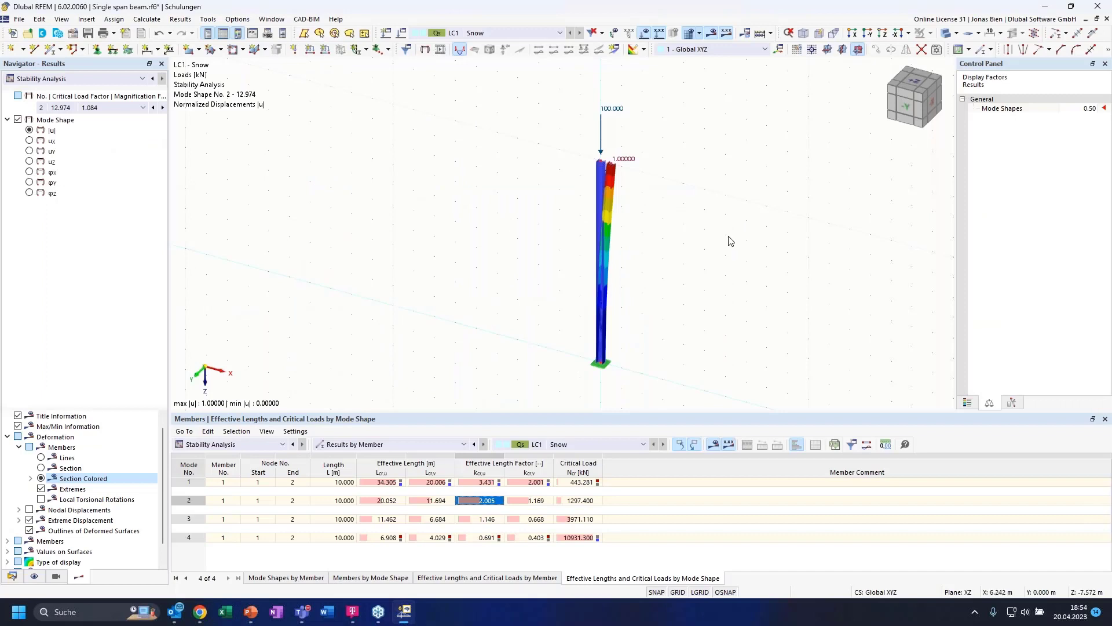
# Step: Shorten the column to 6 m and copy it once by 10 m in X, including its loading
pyautogui.click(601, 169)
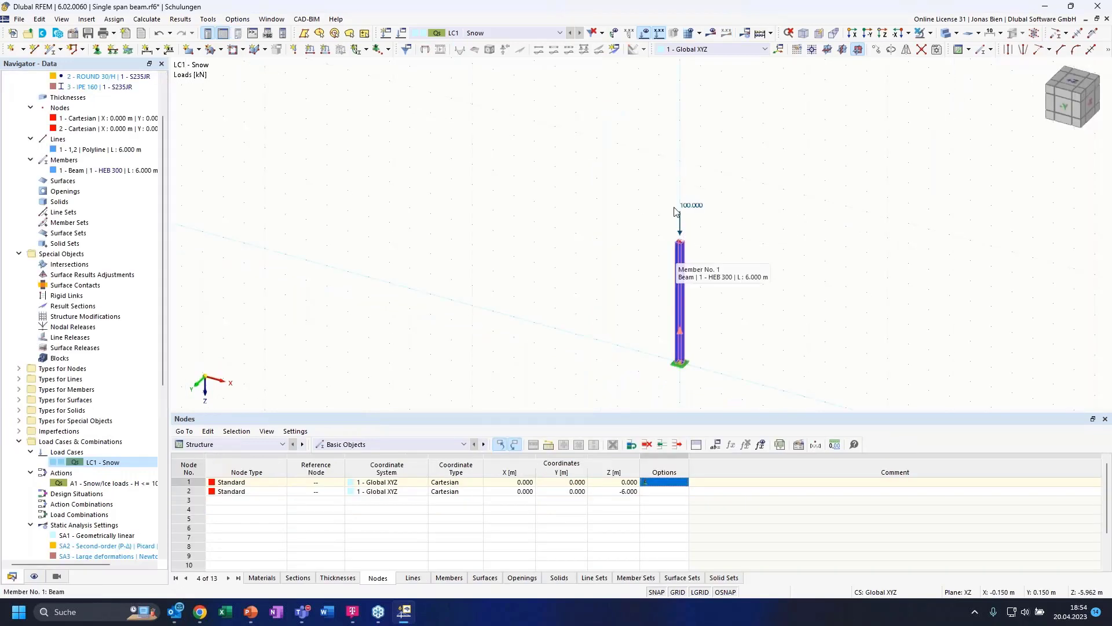
pyautogui.moveTo(487, 139); pyautogui.dragTo(726, 374)
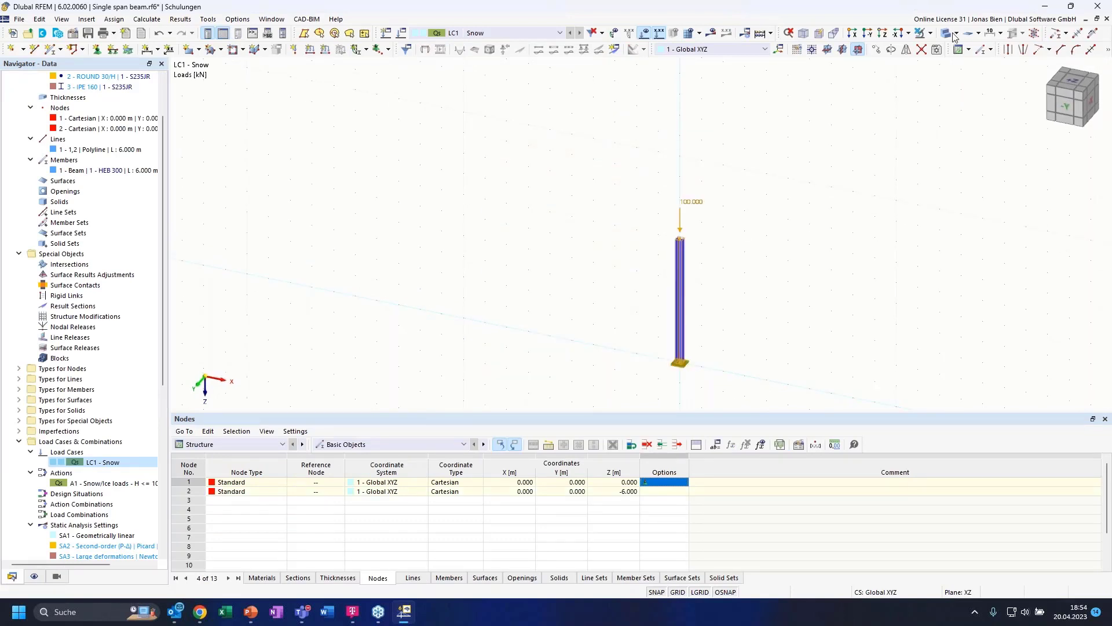
pyautogui.click(876, 49)
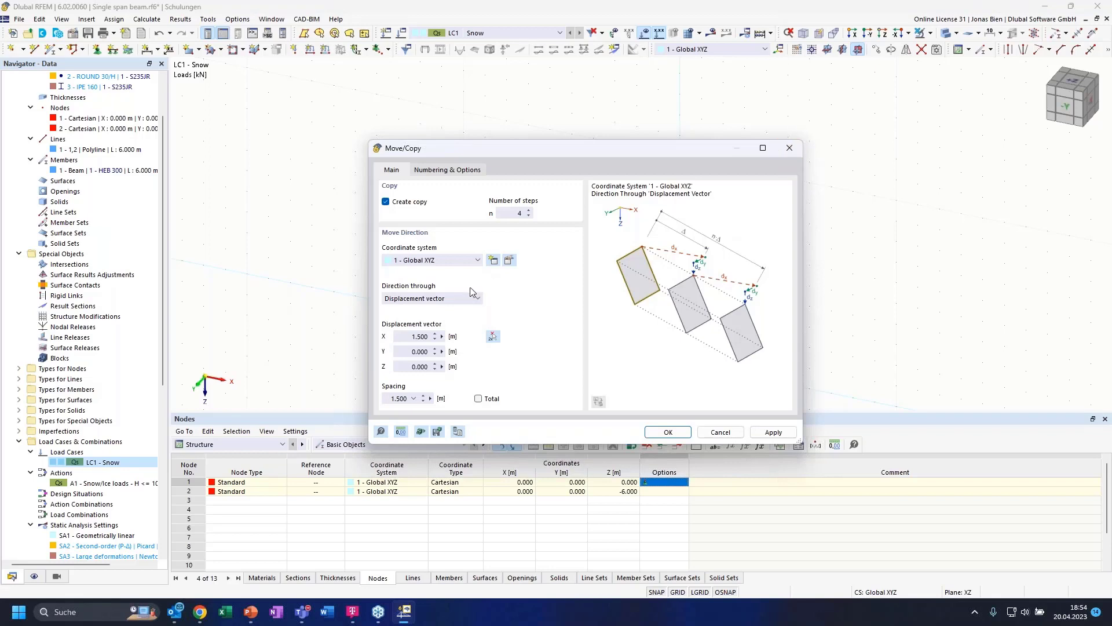
pyautogui.doubleClick(520, 212)
pyautogui.write('1')
pyautogui.doubleClick(407, 336)
pyautogui.click(442, 171)
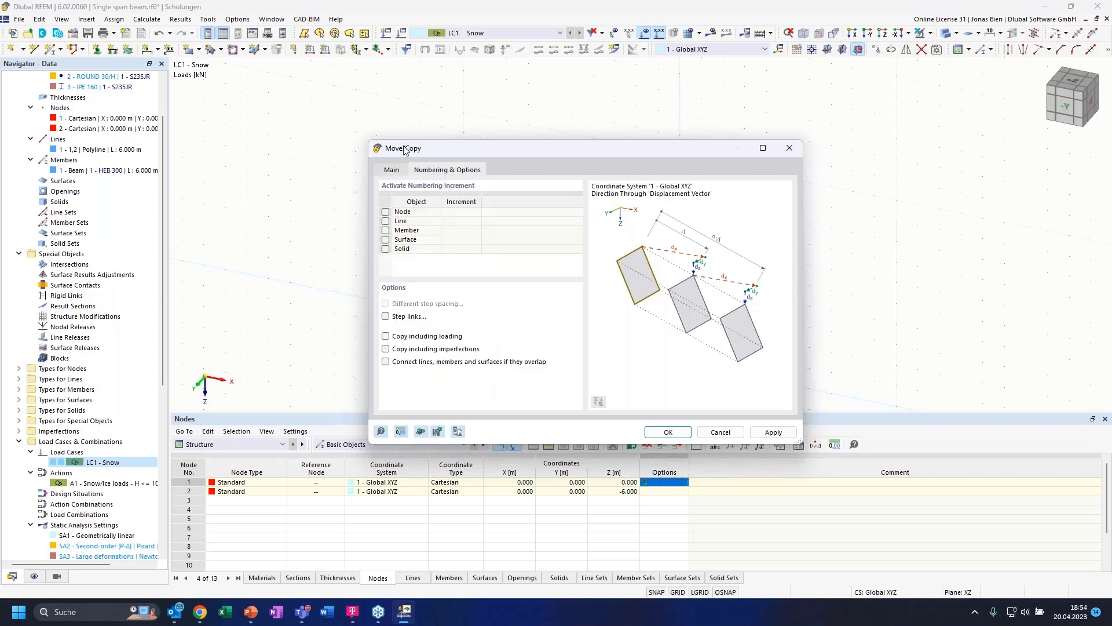
pyautogui.click(386, 336)
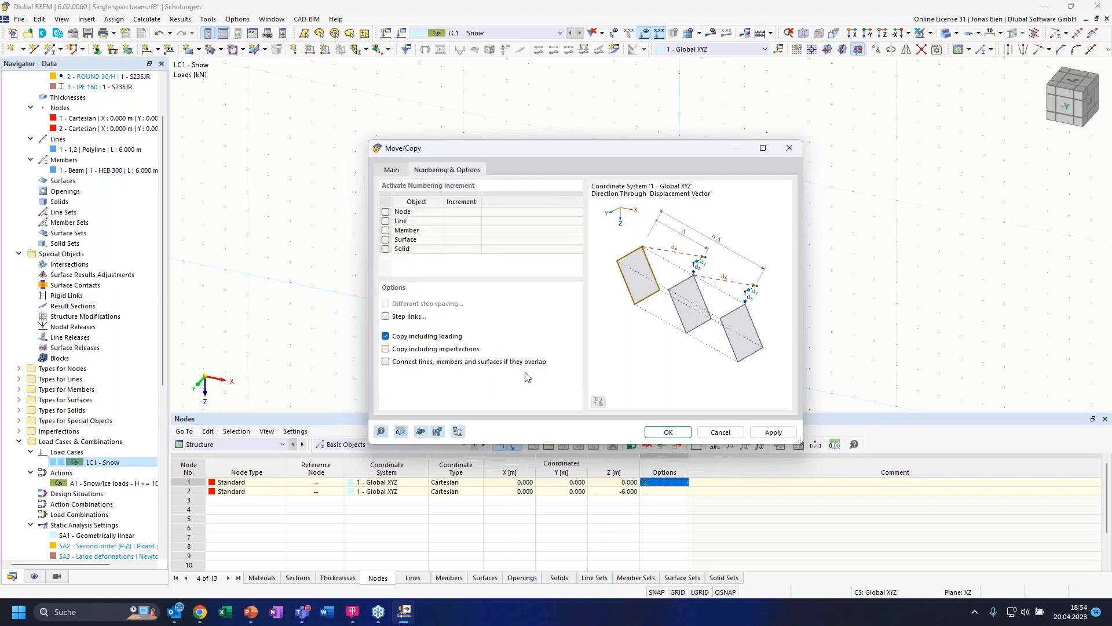
pyautogui.click(668, 433)
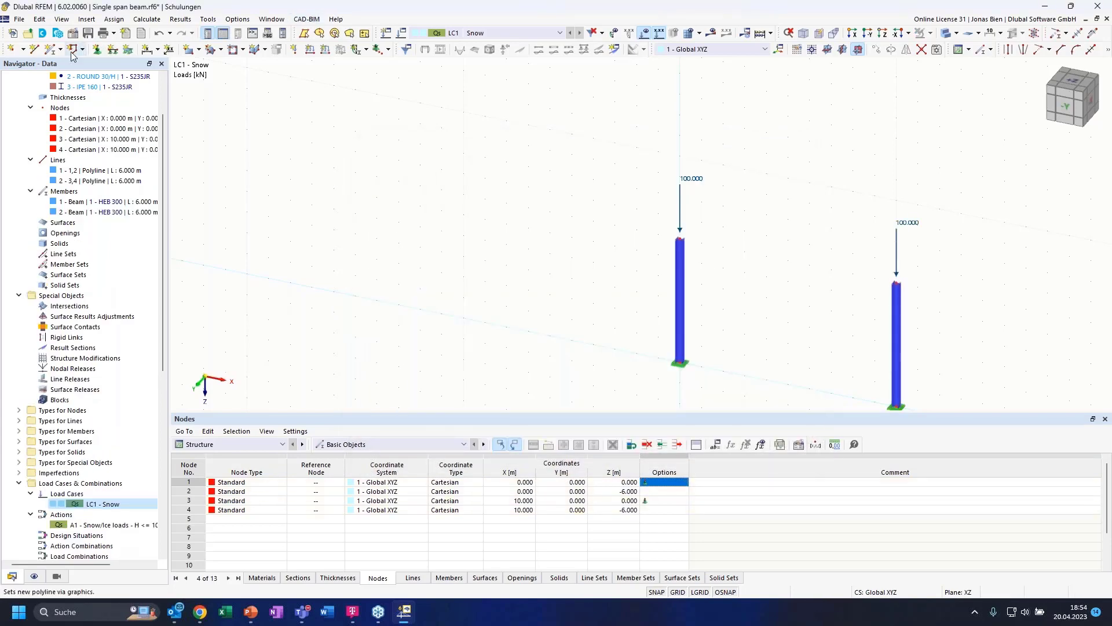
# Step: Connect the two column heads with a horizontal beam member using the HEB 300 section
pyautogui.click(51, 49)
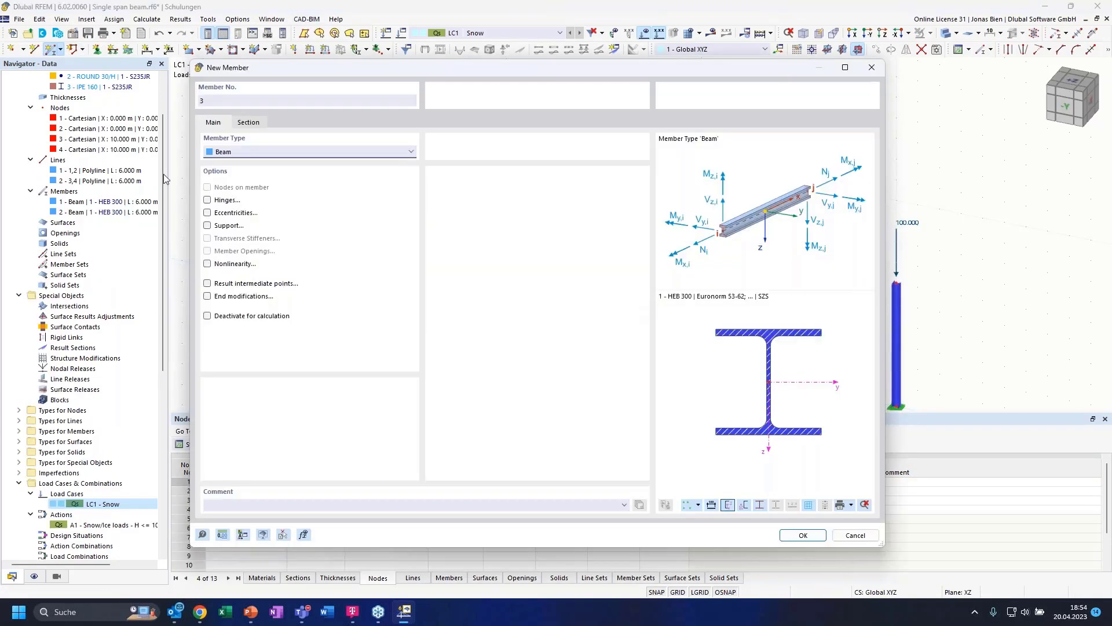
pyautogui.click(250, 124)
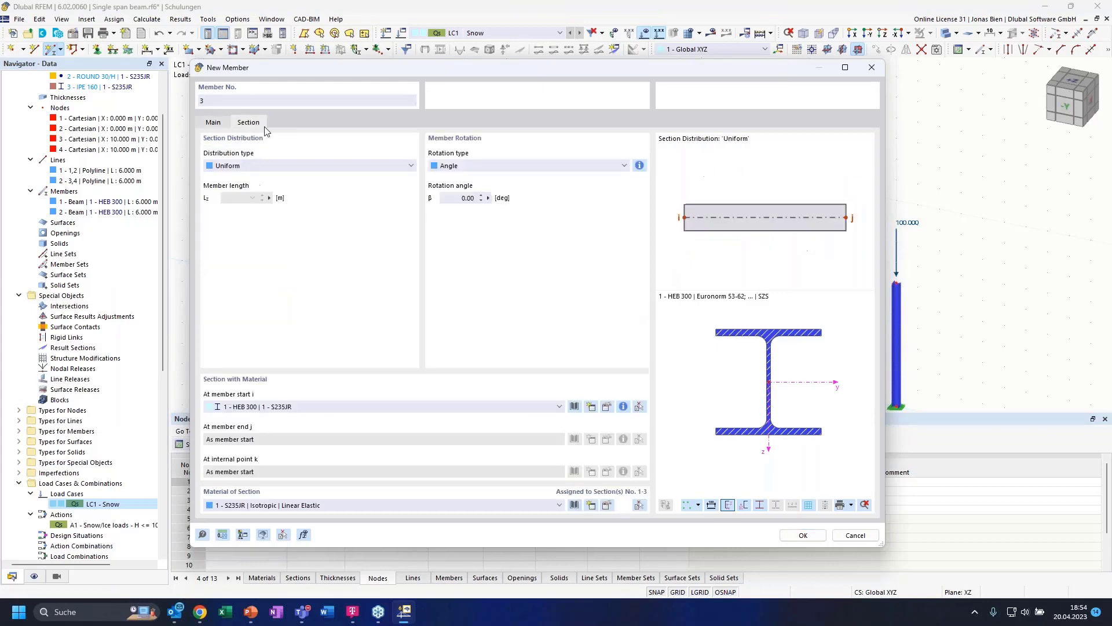
pyautogui.click(215, 124)
pyautogui.press('Return')
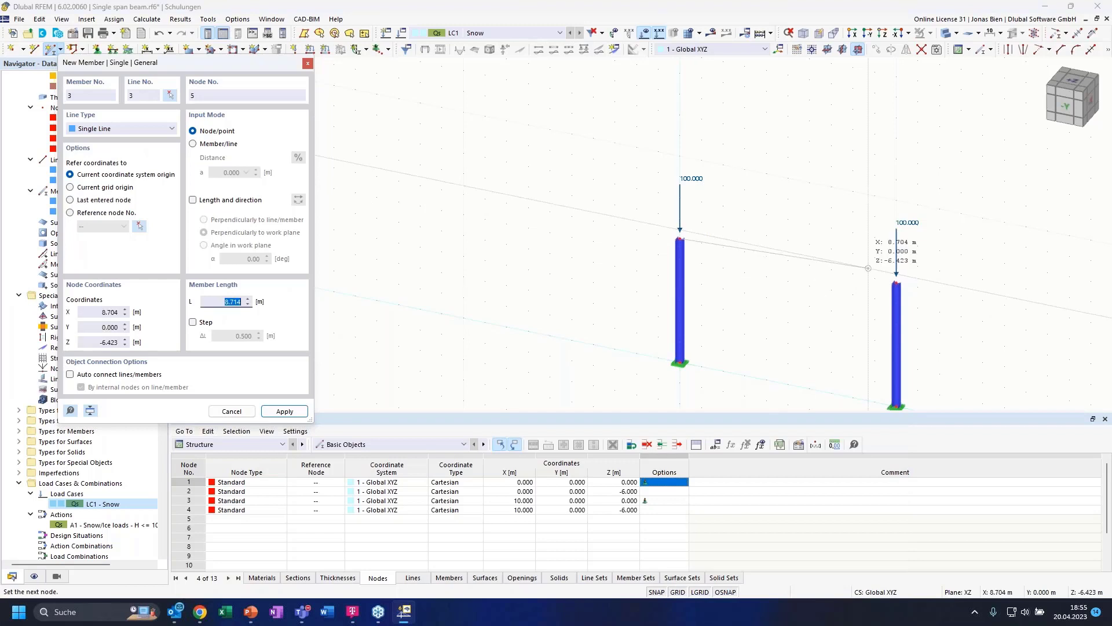
pyautogui.click(896, 282)
pyautogui.press('Escape')
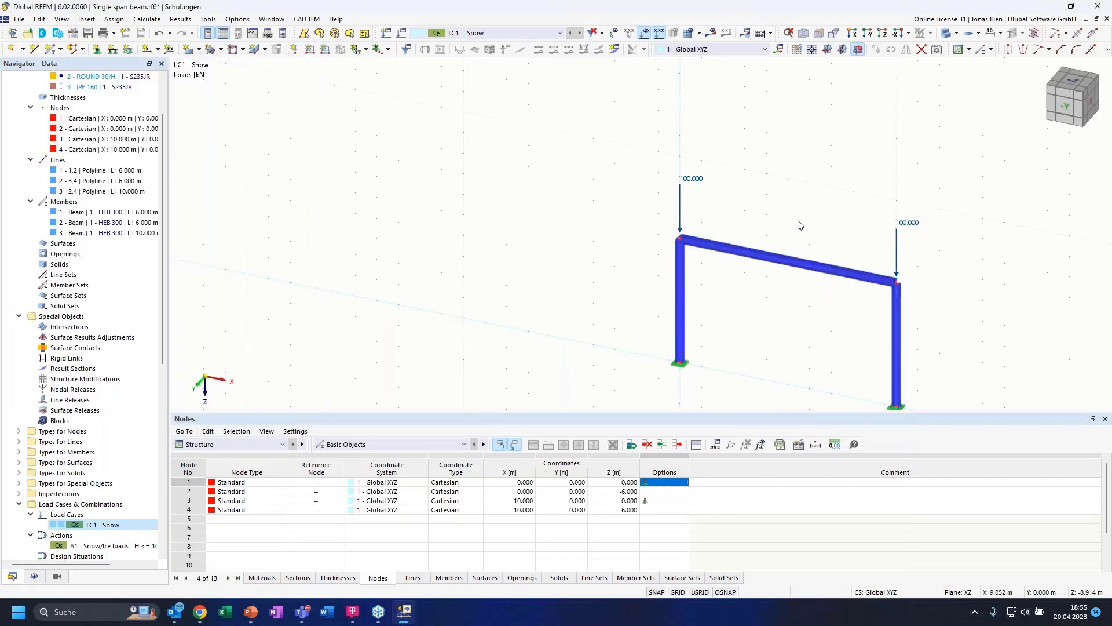
# Step: Calculate the frame under LC1 and display its stability analysis results
pyautogui.moveTo(765, 175); pyautogui.dragTo(701, 103, button='middle')
pyautogui.moveTo(809, 175); pyautogui.dragTo(735, 196, button='middle')
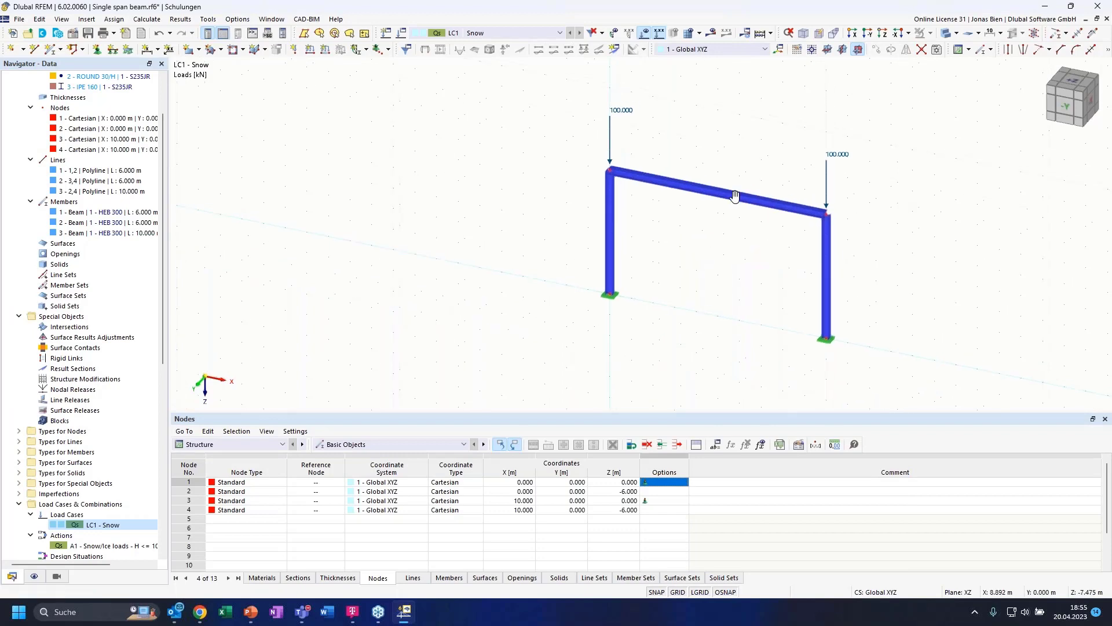
pyautogui.scroll(-4, 99, 421)
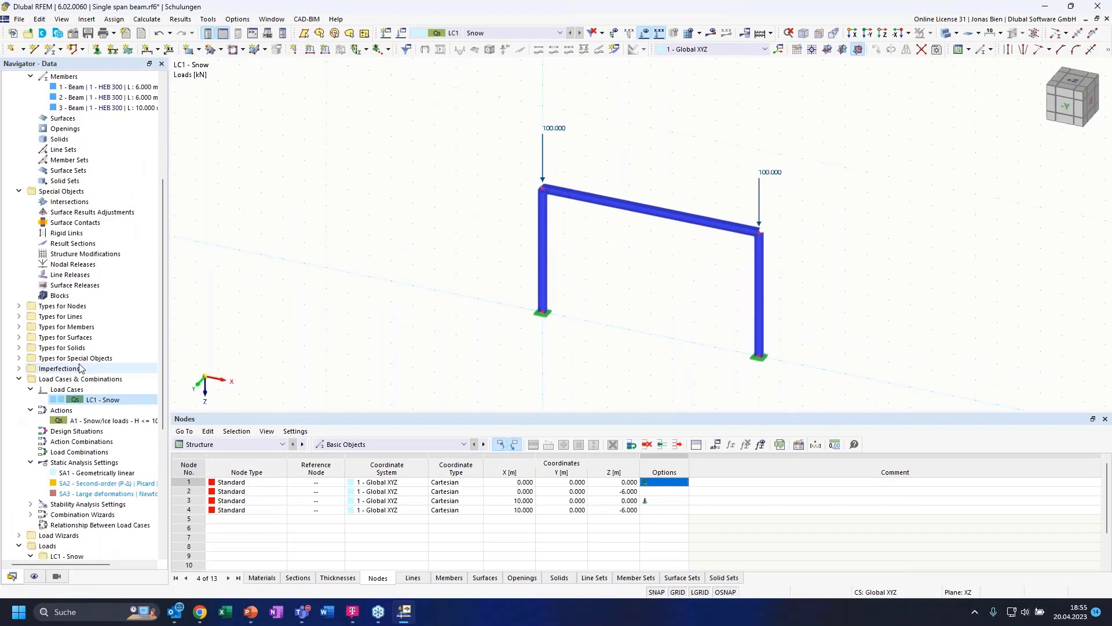
pyautogui.scroll(-7, 99, 421)
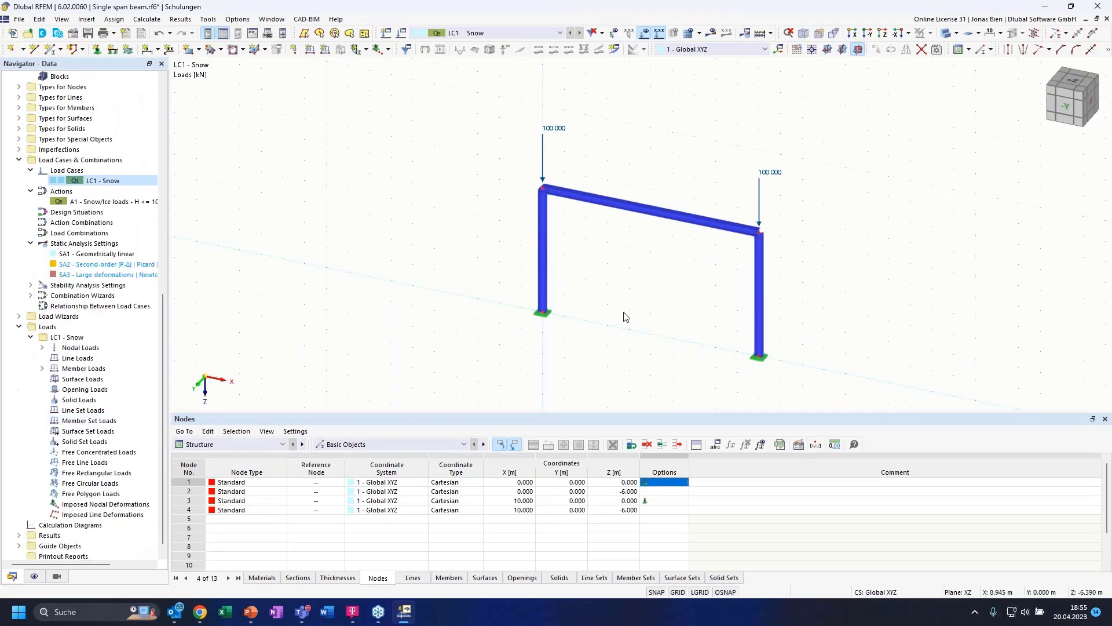
pyautogui.click(712, 32)
pyautogui.click(602, 355)
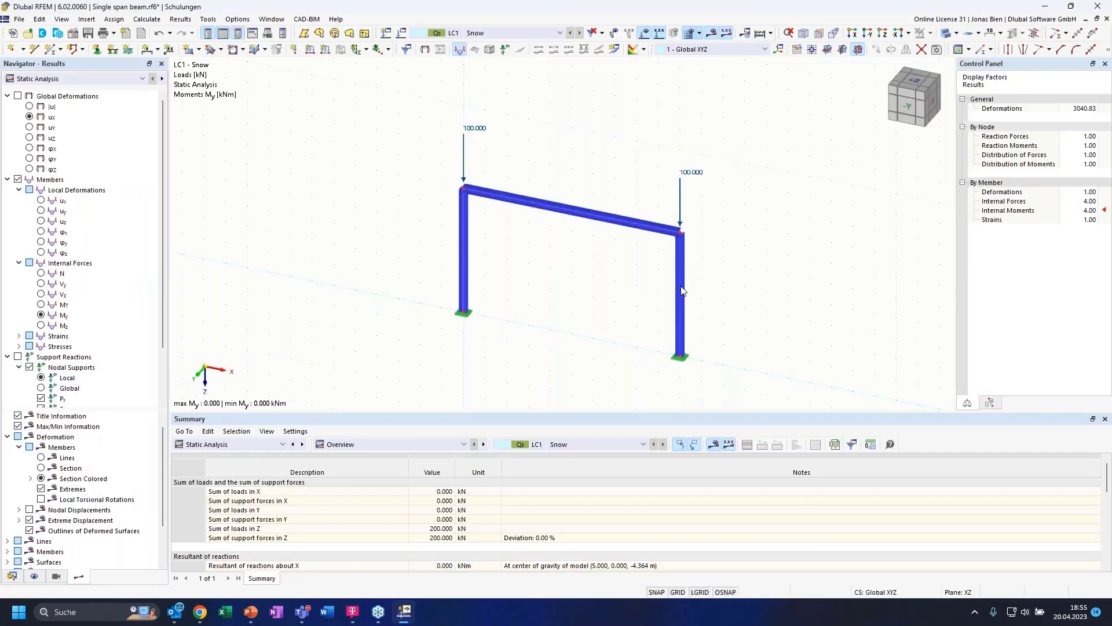
pyautogui.click(84, 80)
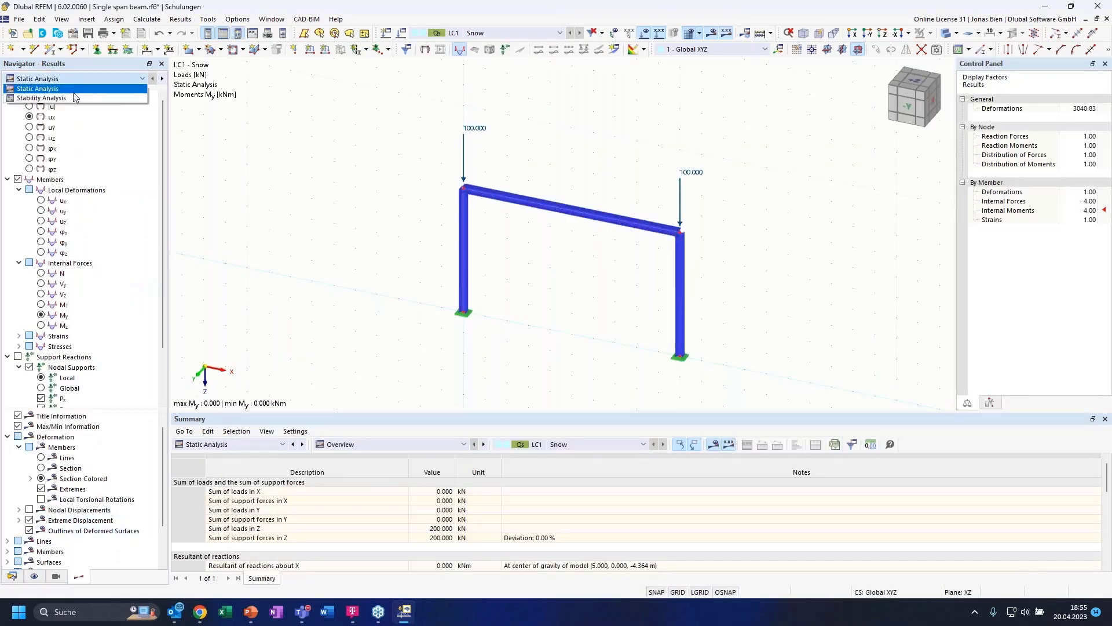
pyautogui.click(54, 99)
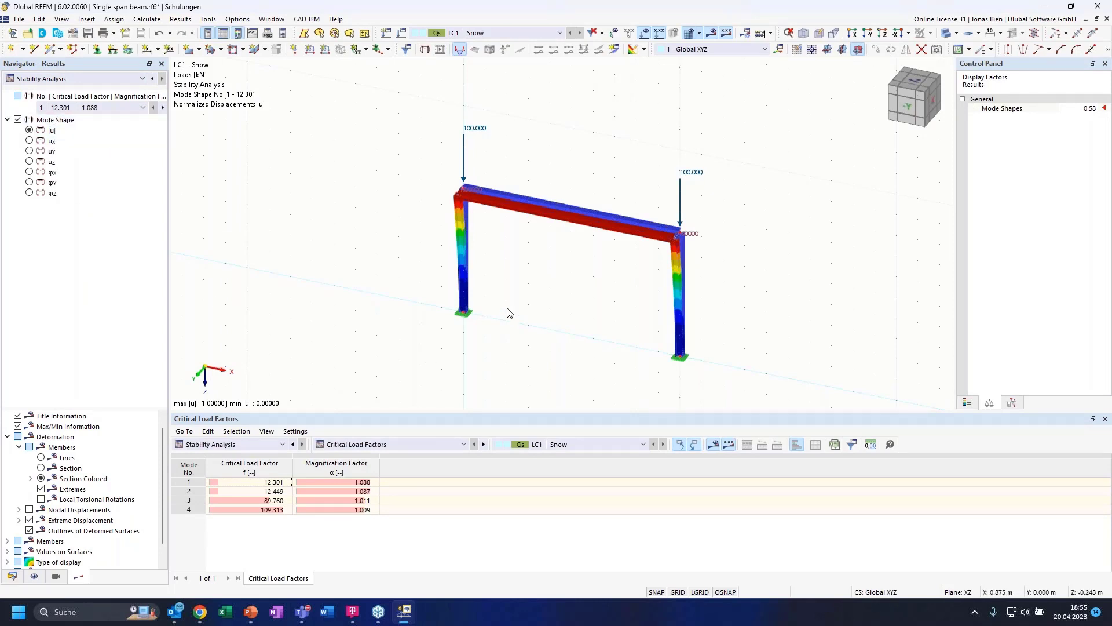
# Step: Inspect the frame's first mode shape from several angles and display mode shape 2 for comparison
pyautogui.keyDown('ctrl'); pyautogui.moveTo(738, 241); pyautogui.dragTo(695, 284, button='middle'); pyautogui.keyUp('ctrl')
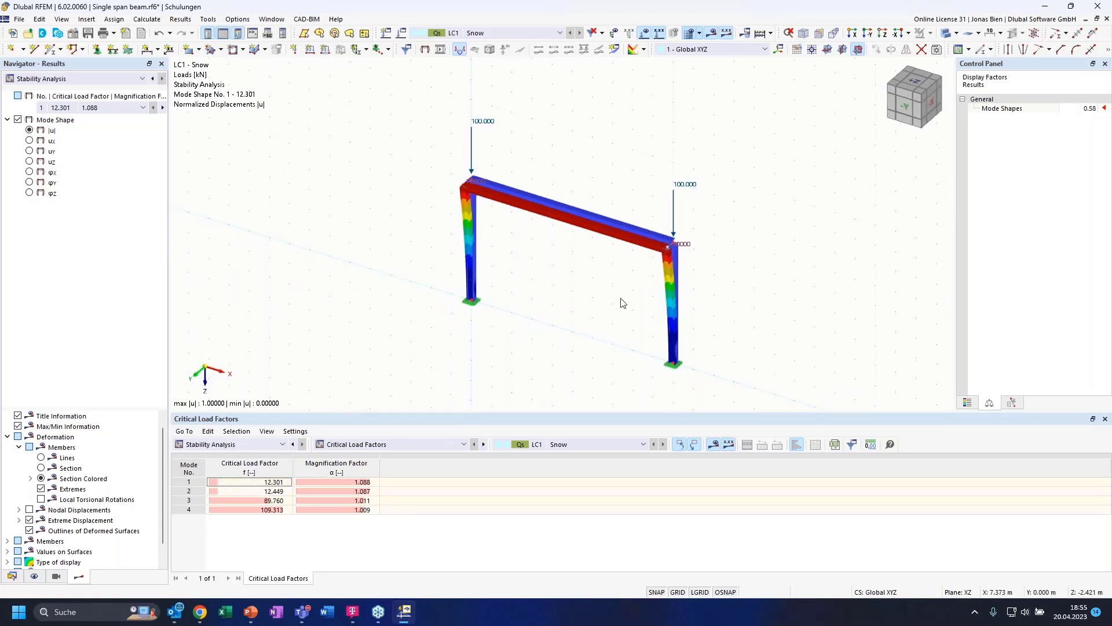
pyautogui.scroll(3, 623, 303)
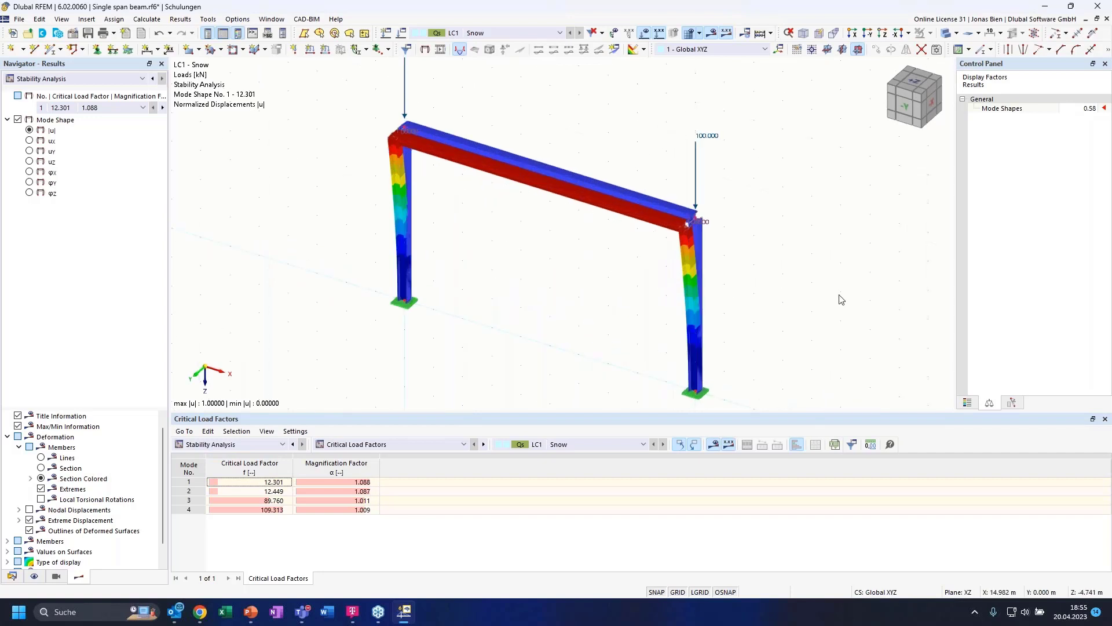
pyautogui.keyDown('ctrl'); pyautogui.moveTo(832, 297); pyautogui.dragTo(717, 362, button='middle'); pyautogui.keyUp('ctrl')
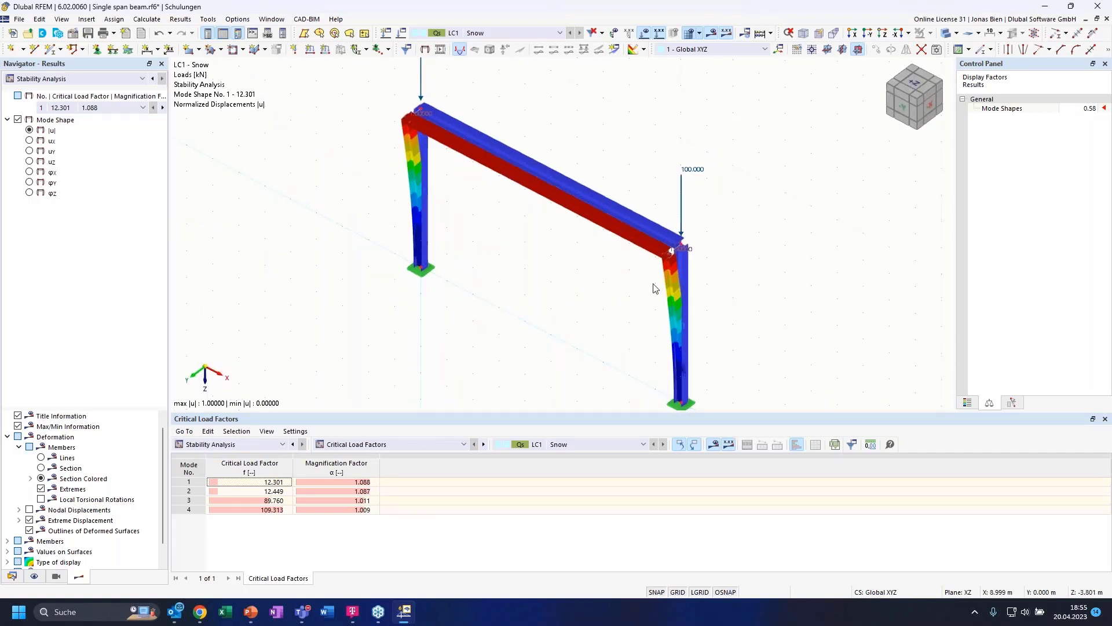
pyautogui.moveTo(775, 288)
pyautogui.keyDown('ctrl'); pyautogui.mouseDown(button='middle')
pyautogui.moveTo(777, 268)
pyautogui.moveTo(783, 276)
pyautogui.mouseUp(button='middle'); pyautogui.keyUp('ctrl')
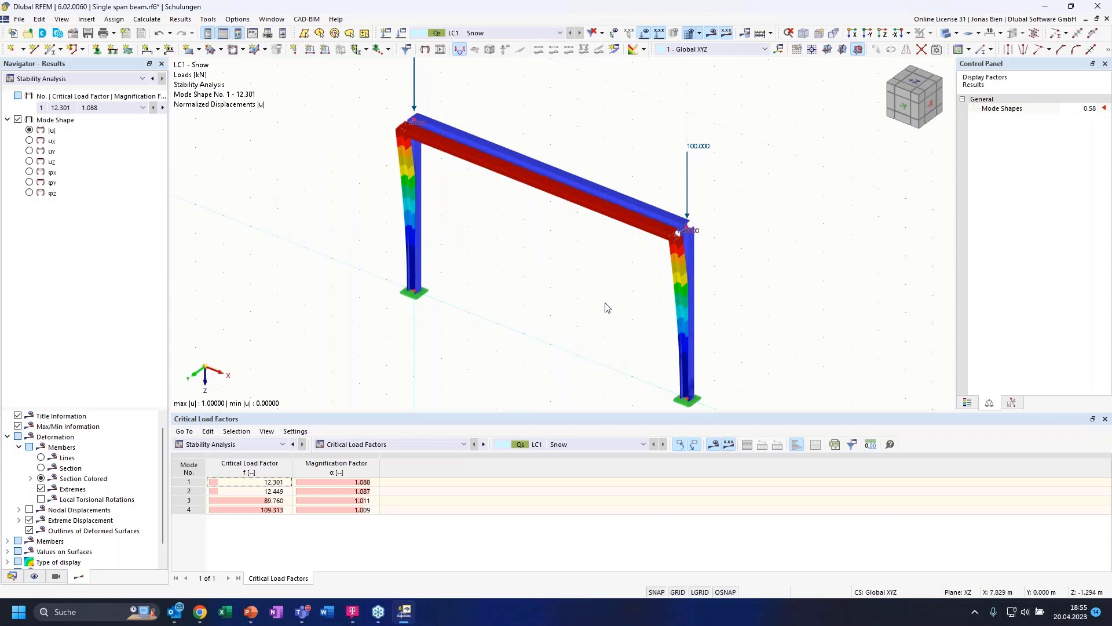
pyautogui.keyDown('ctrl'); pyautogui.moveTo(589, 114); pyautogui.dragTo(660, 154, button='middle'); pyautogui.keyUp('ctrl')
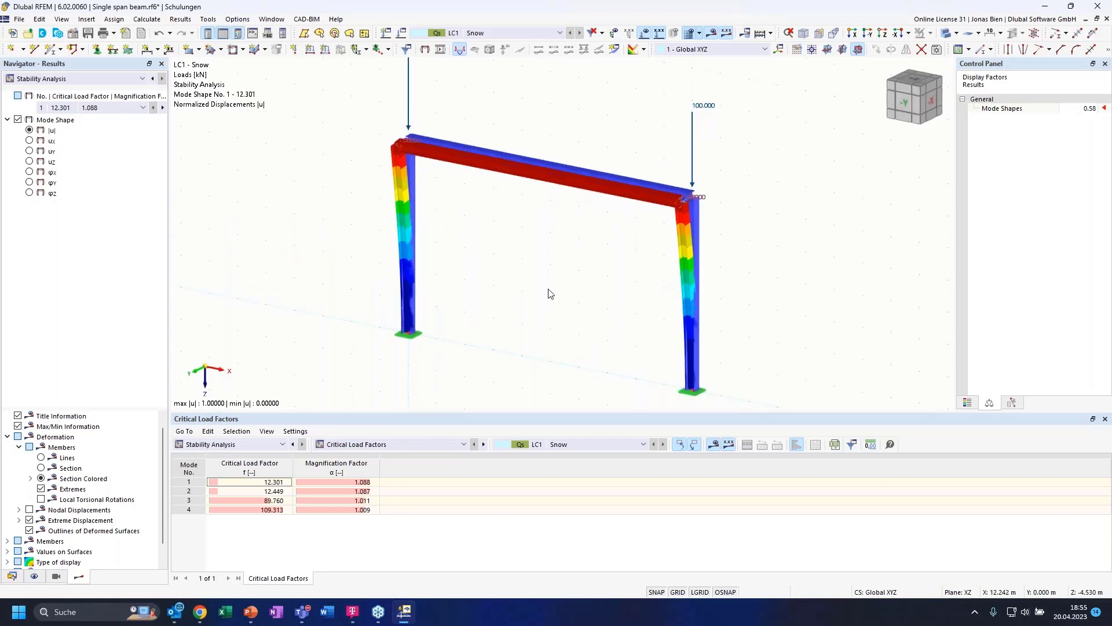
pyautogui.click(226, 482)
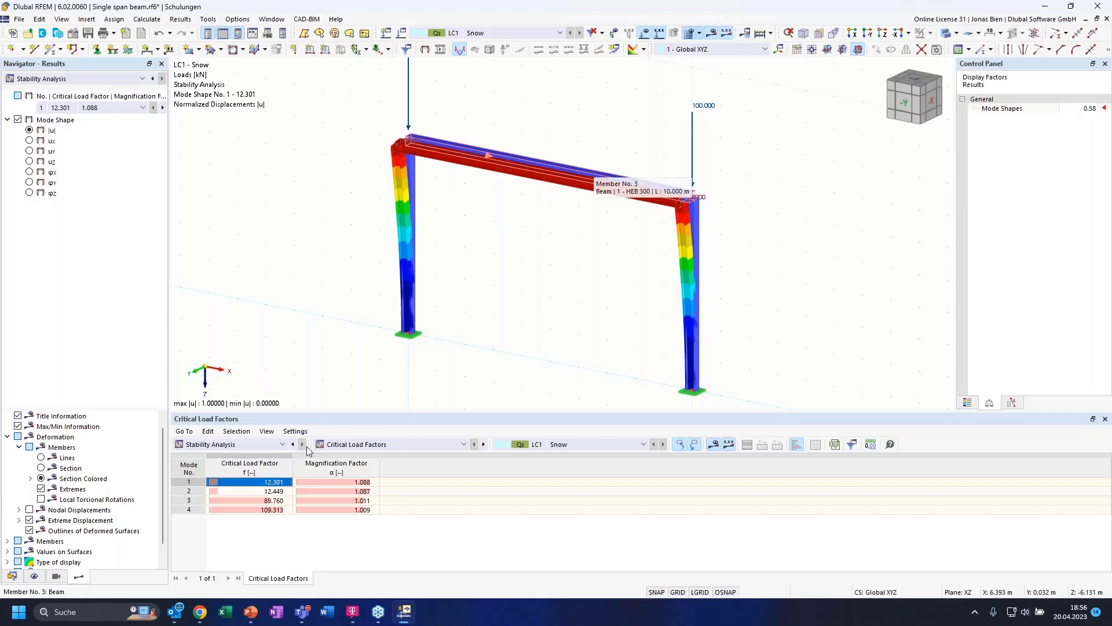
pyautogui.click(249, 492)
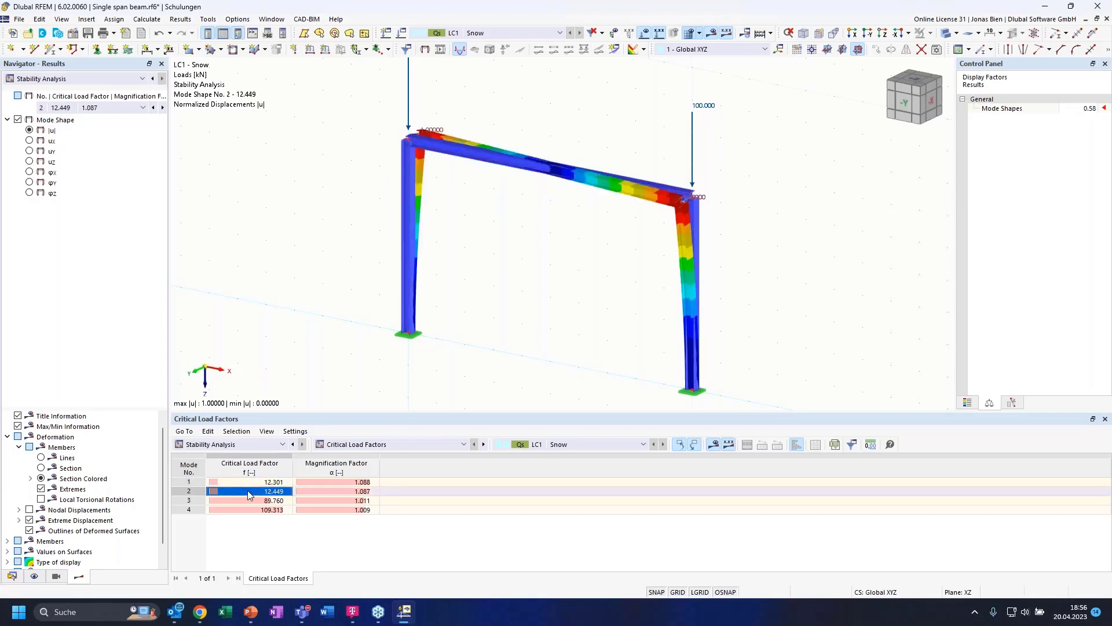
# Step: Display mode shapes 1 and 3 of the frame and examine their sway directions from several angles
pyautogui.click(254, 482)
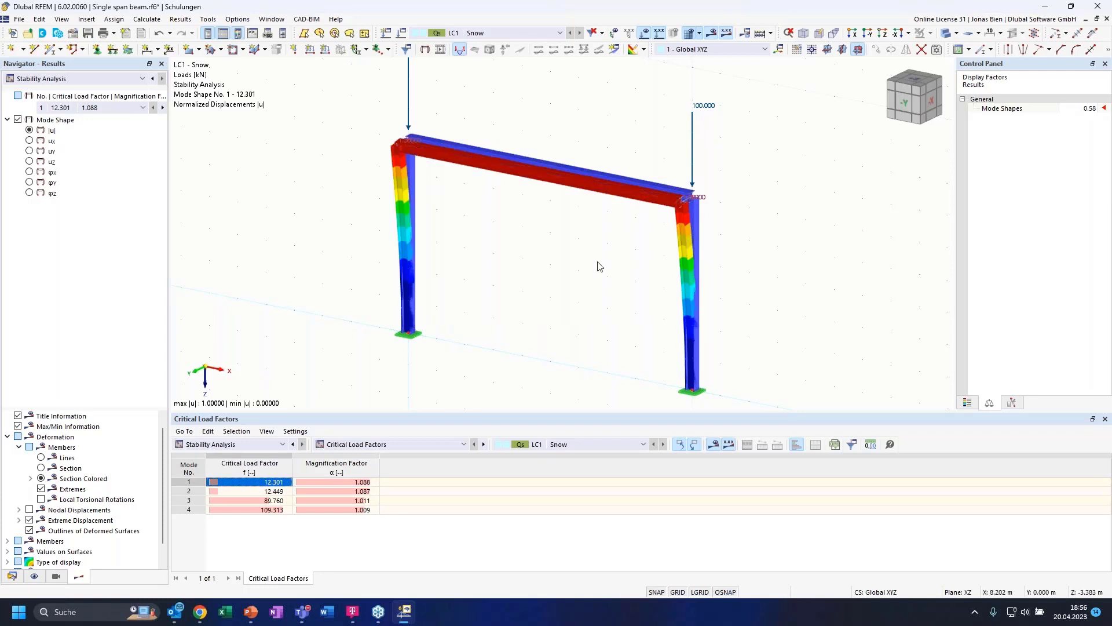
pyautogui.moveTo(549, 260)
pyautogui.keyDown('ctrl'); pyautogui.mouseDown(button='middle')
pyautogui.moveTo(610, 289)
pyautogui.moveTo(510, 273)
pyautogui.moveTo(568, 328)
pyautogui.moveTo(568, 265)
pyautogui.mouseUp(button='middle'); pyautogui.keyUp('ctrl')
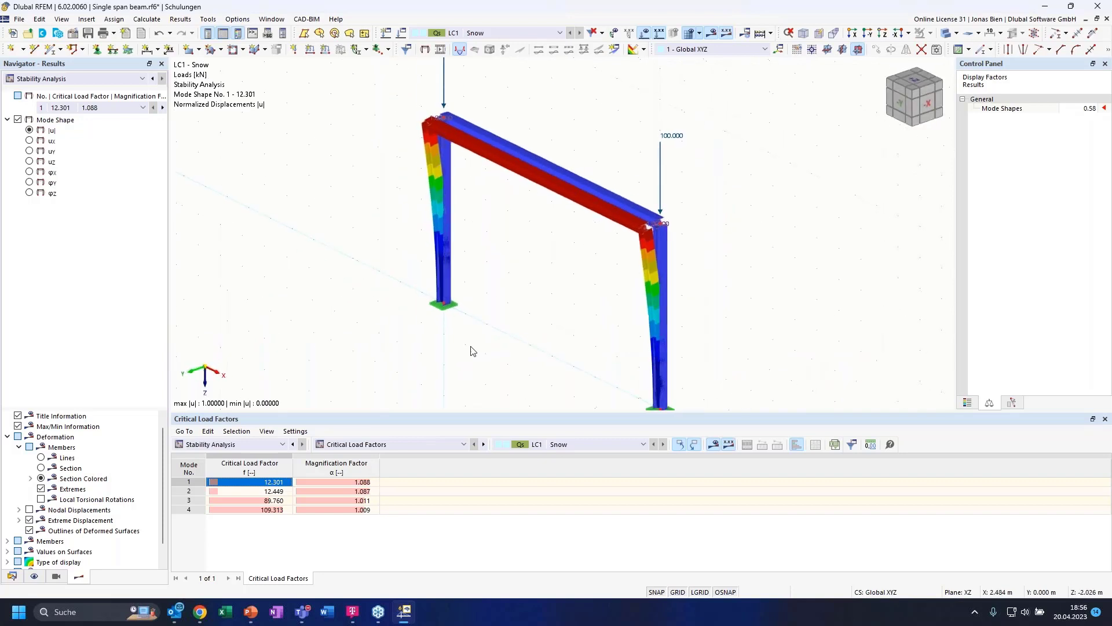
pyautogui.click(265, 501)
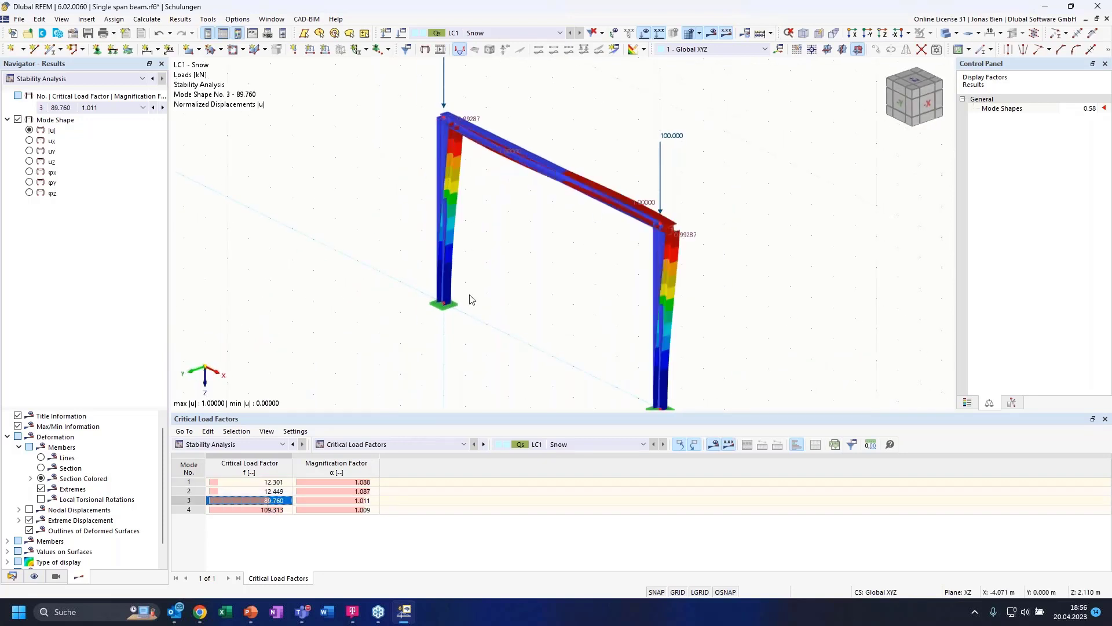
pyautogui.keyDown('ctrl'); pyautogui.moveTo(567, 297); pyautogui.dragTo(601, 260, button='middle'); pyautogui.keyUp('ctrl')
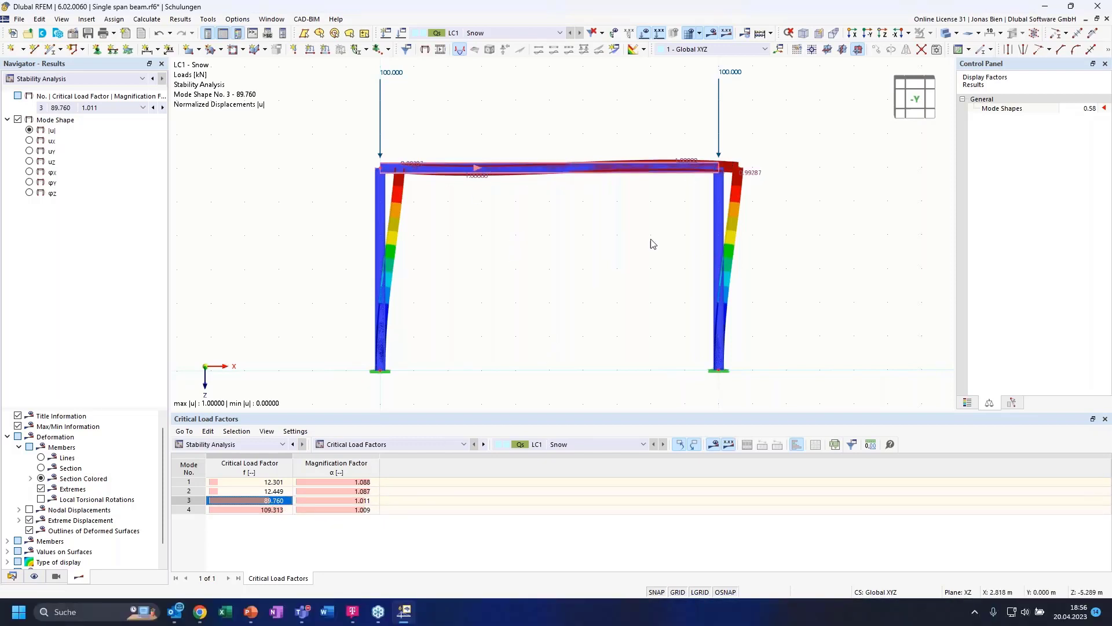
pyautogui.keyDown('ctrl'); pyautogui.moveTo(408, 176); pyautogui.dragTo(425, 181, button='middle'); pyautogui.keyUp('ctrl')
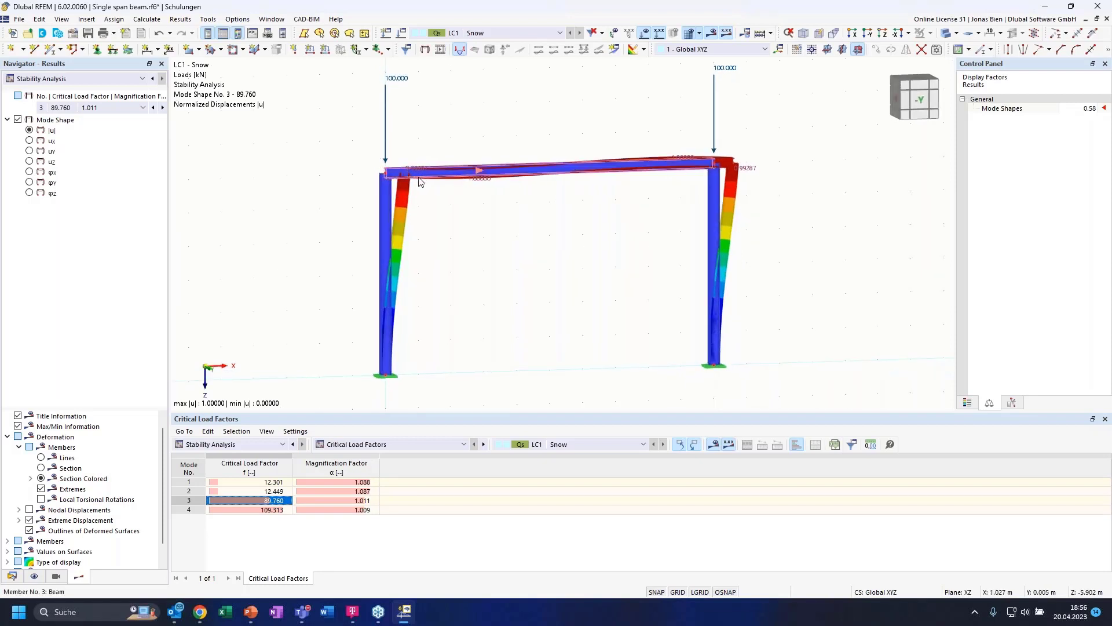
pyautogui.moveTo(417, 178)
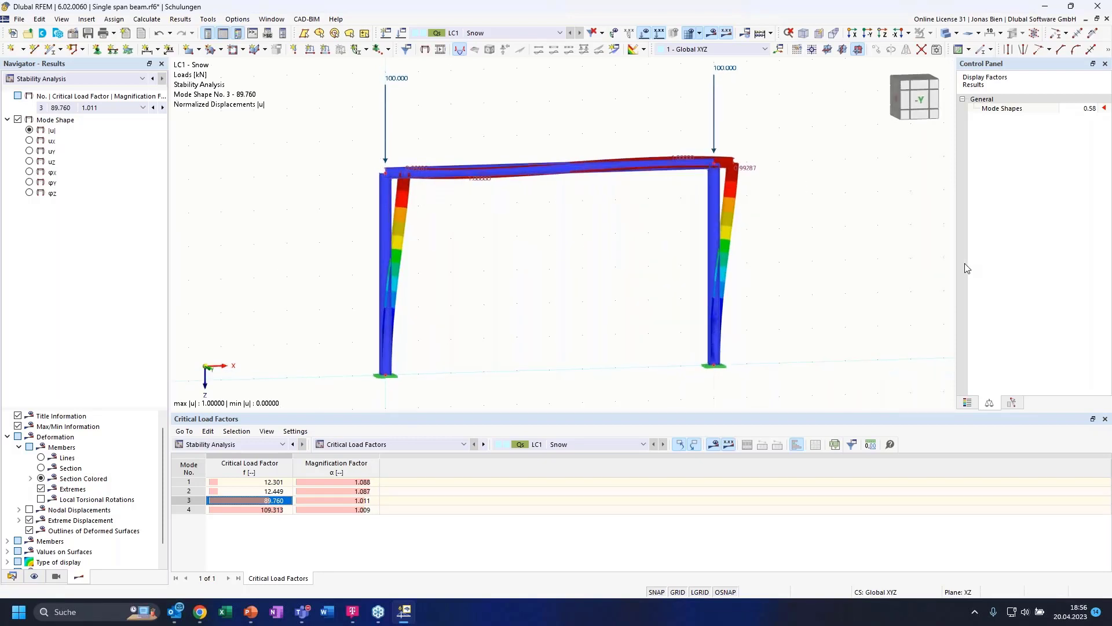
pyautogui.keyDown('ctrl'); pyautogui.moveTo(938, 268); pyautogui.dragTo(854, 272, button='middle'); pyautogui.keyUp('ctrl')
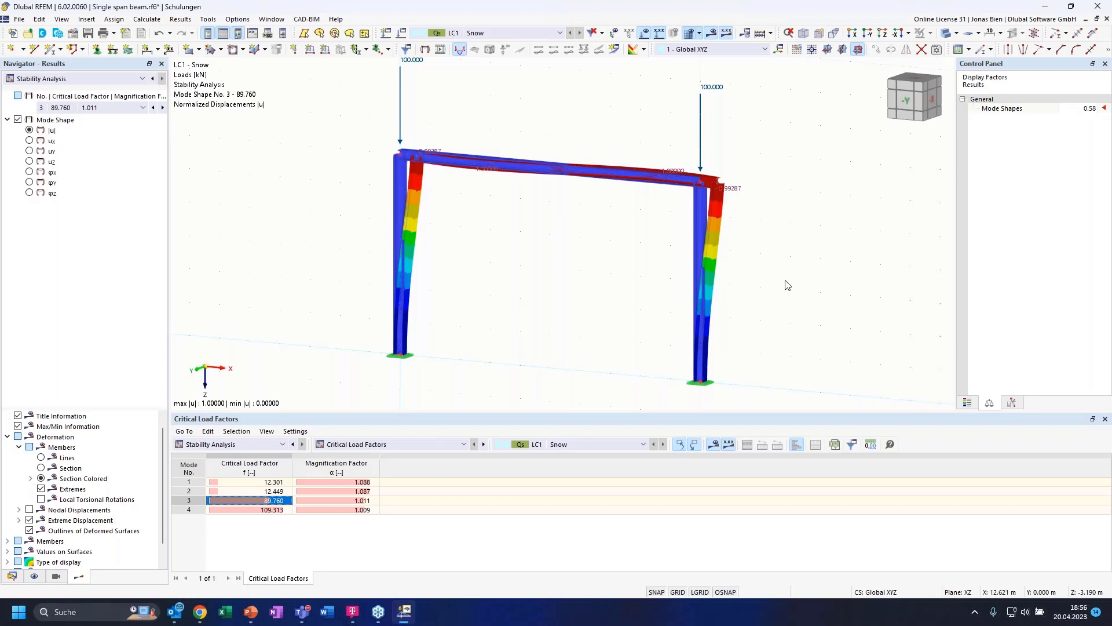
pyautogui.keyDown('ctrl'); pyautogui.moveTo(599, 227); pyautogui.dragTo(610, 254, button='middle'); pyautogui.keyUp('ctrl')
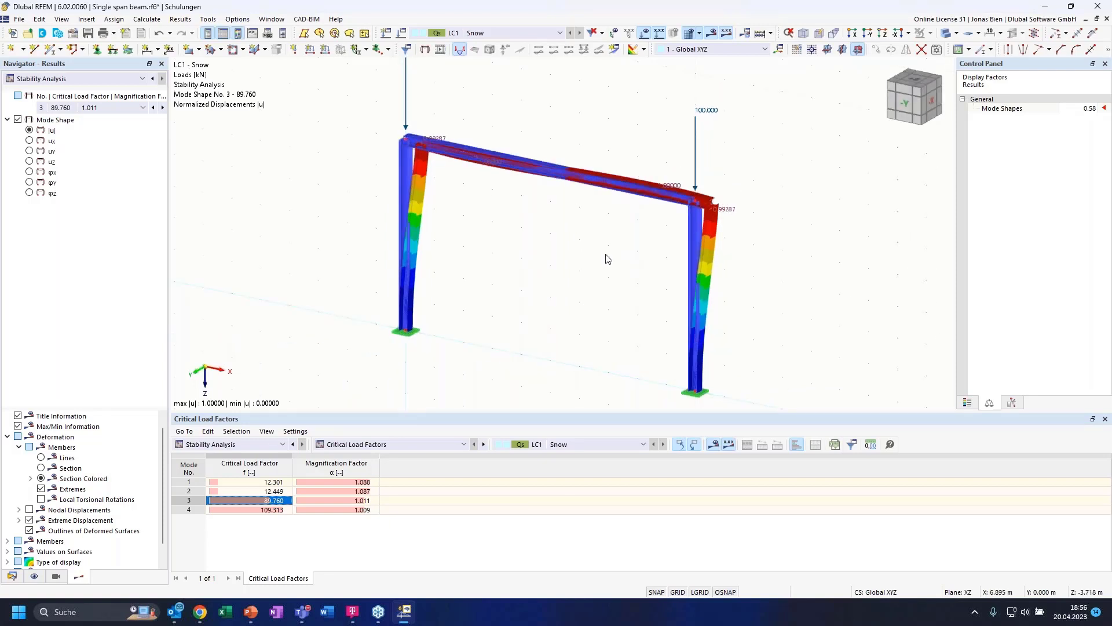
# Step: Compare mode shapes 2 and 1 again, examining the out-of-plane displacement at both column heads
pyautogui.click(275, 484)
pyautogui.click(276, 492)
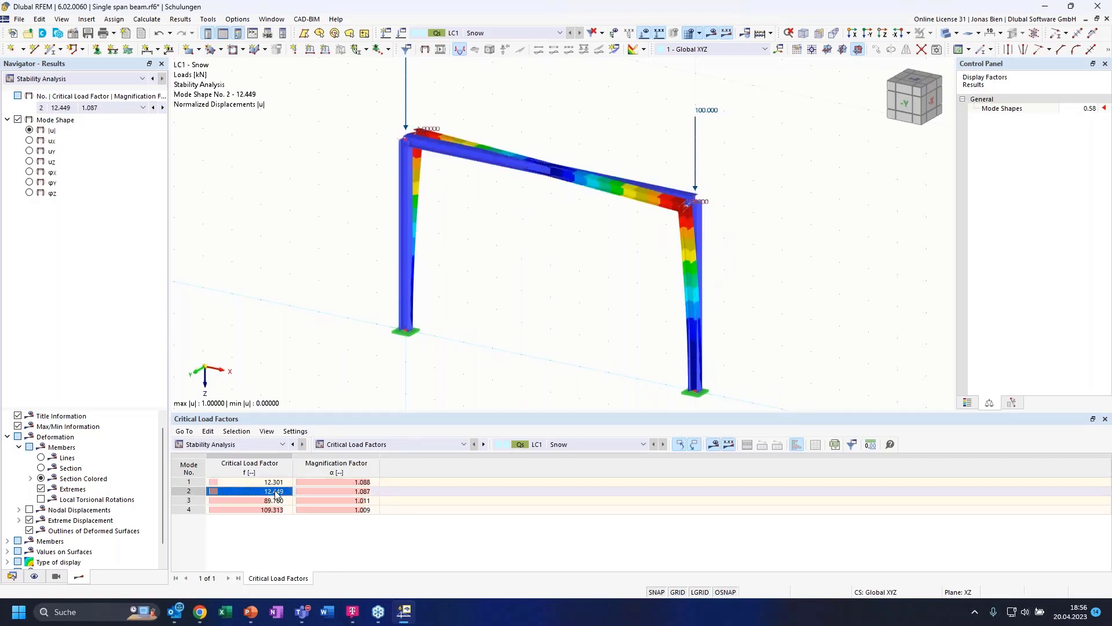
pyautogui.click(272, 482)
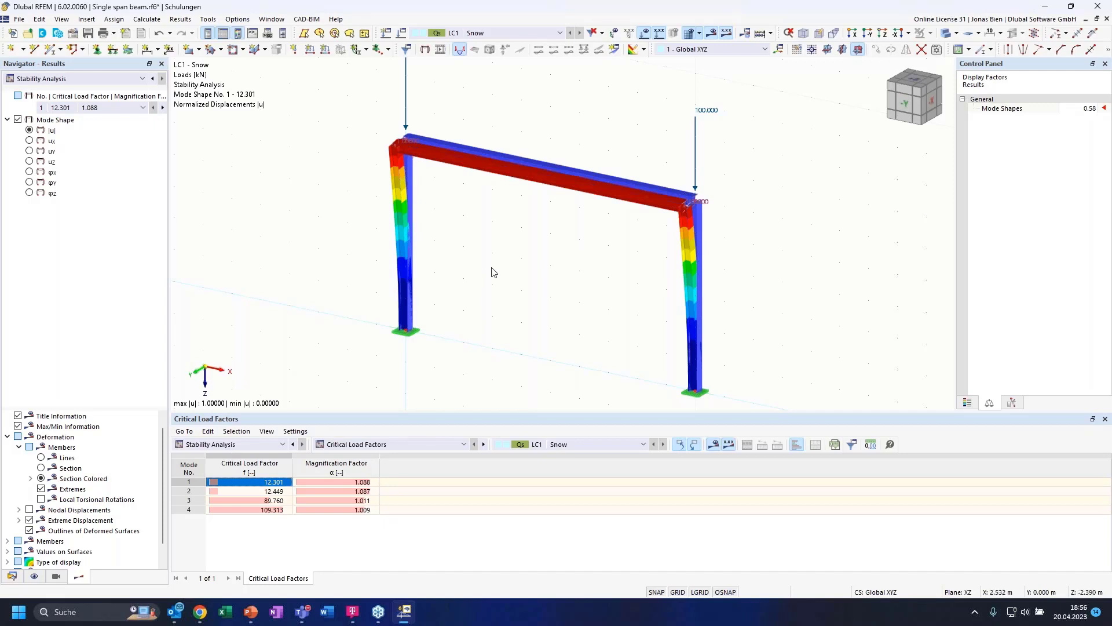
pyautogui.keyDown('ctrl'); pyautogui.moveTo(615, 279); pyautogui.dragTo(490, 246, button='middle'); pyautogui.keyUp('ctrl')
pyautogui.scroll(-3, 458, 186)
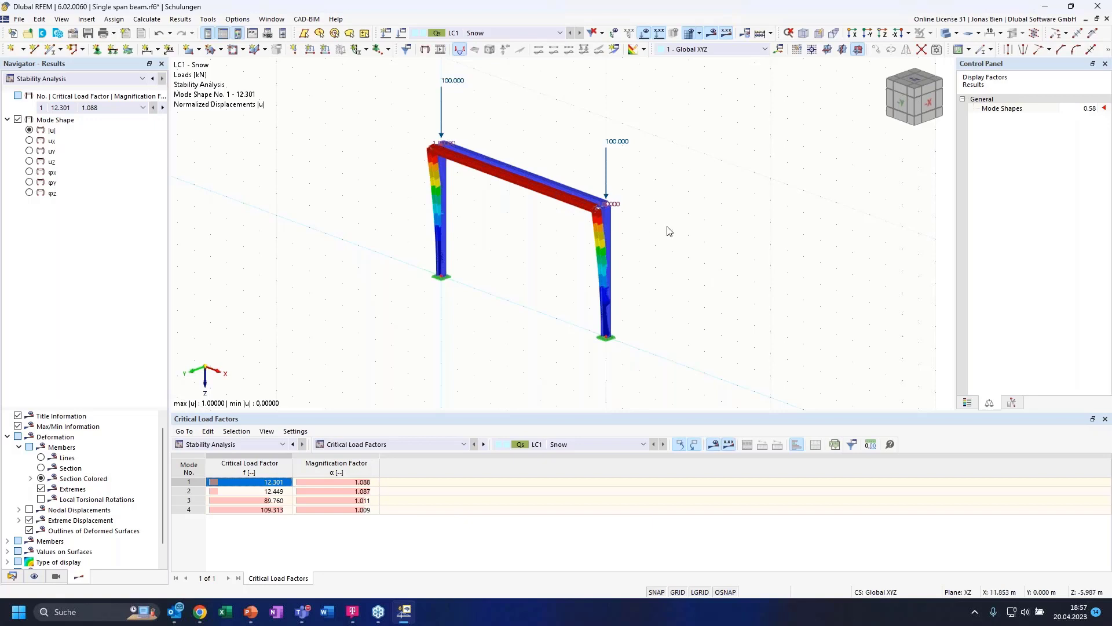
pyautogui.keyDown('ctrl'); pyautogui.moveTo(669, 232); pyautogui.dragTo(673, 232, button='middle'); pyautogui.keyUp('ctrl')
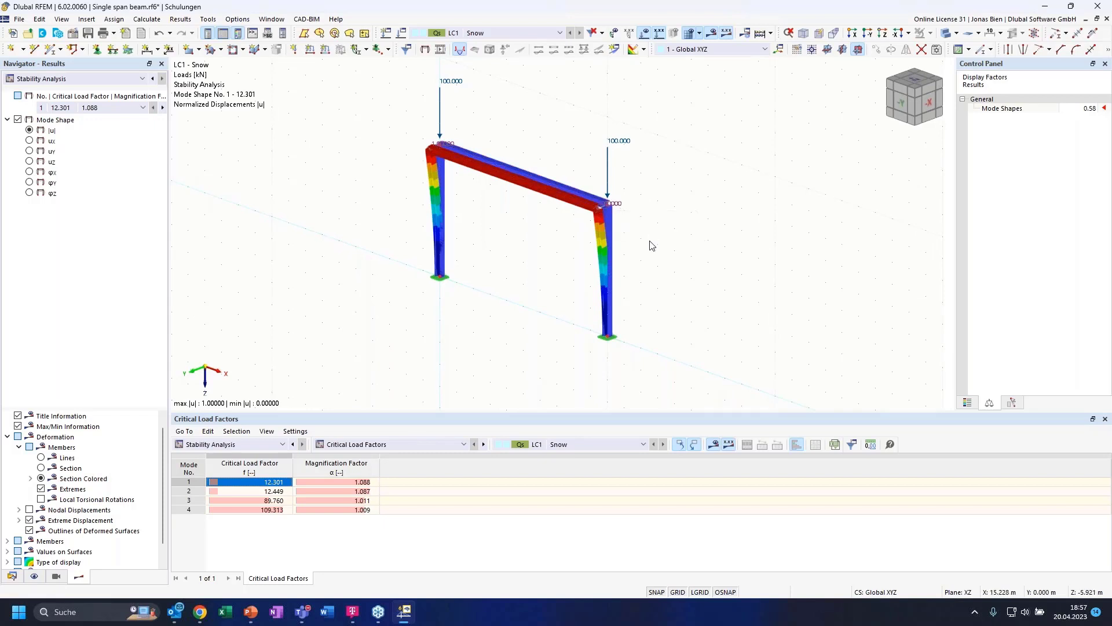
pyautogui.keyDown('ctrl'); pyautogui.moveTo(698, 254); pyautogui.dragTo(679, 268, button='middle'); pyautogui.keyUp('ctrl')
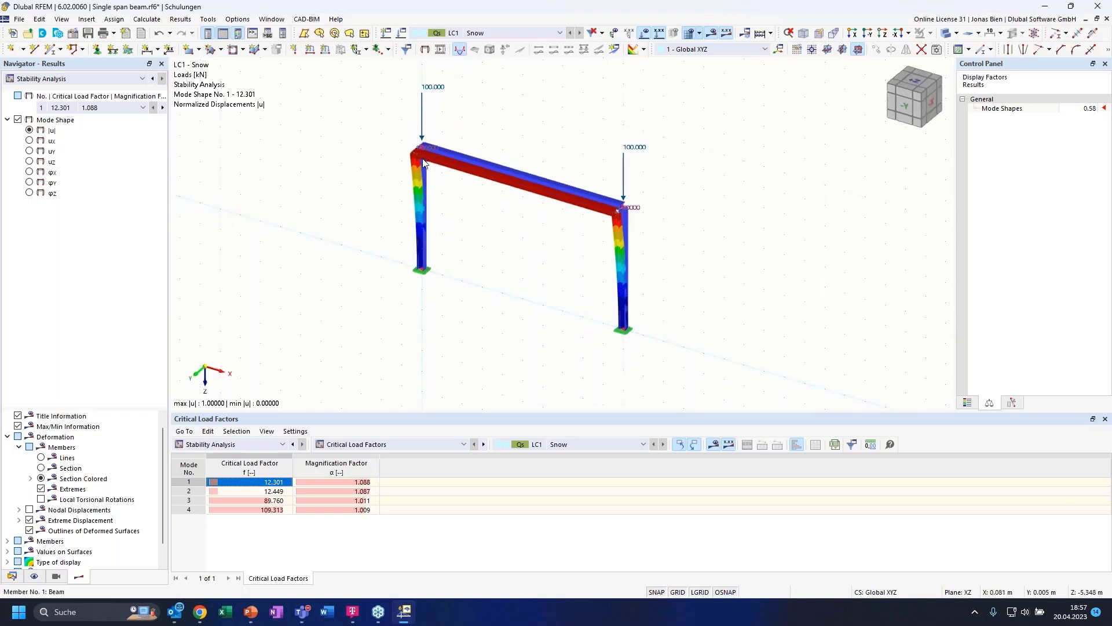
pyautogui.scroll(3, 614, 204)
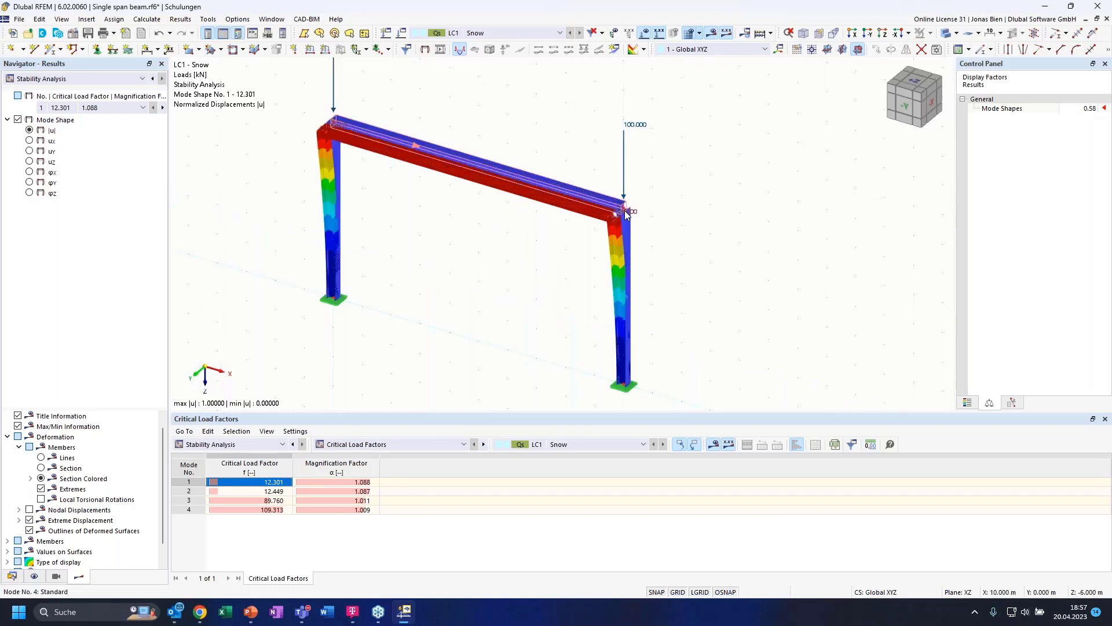
pyautogui.keyDown('ctrl'); pyautogui.moveTo(741, 255); pyautogui.dragTo(690, 272, button='middle'); pyautogui.keyUp('ctrl')
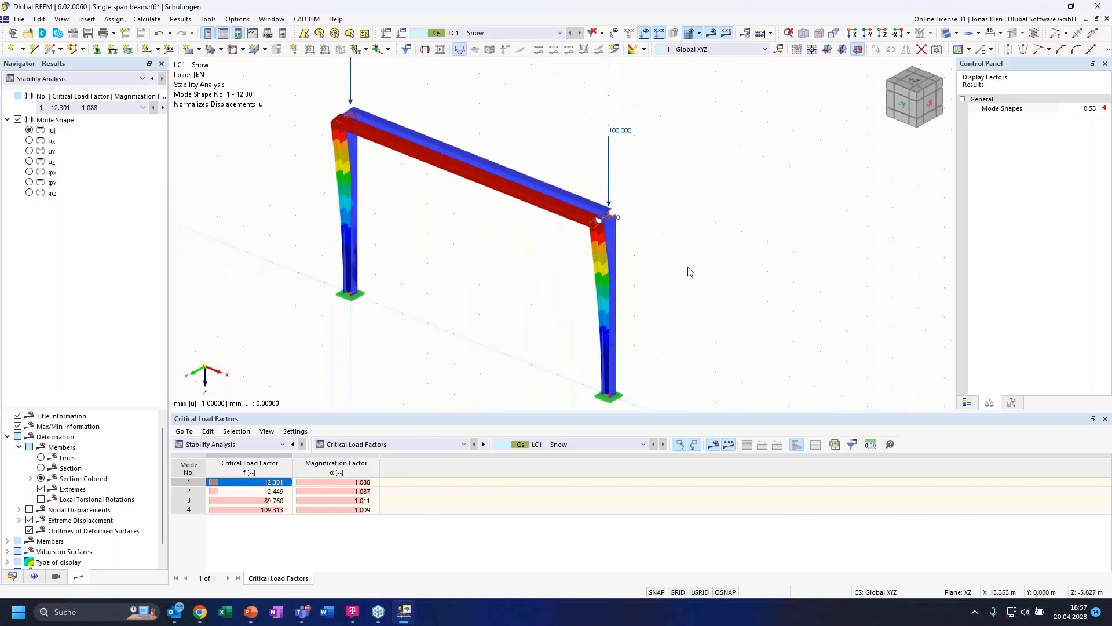
# Step: Create a new nodal support type that restrains only the Y translation, with all other translations and rotations free
pyautogui.click(98, 50)
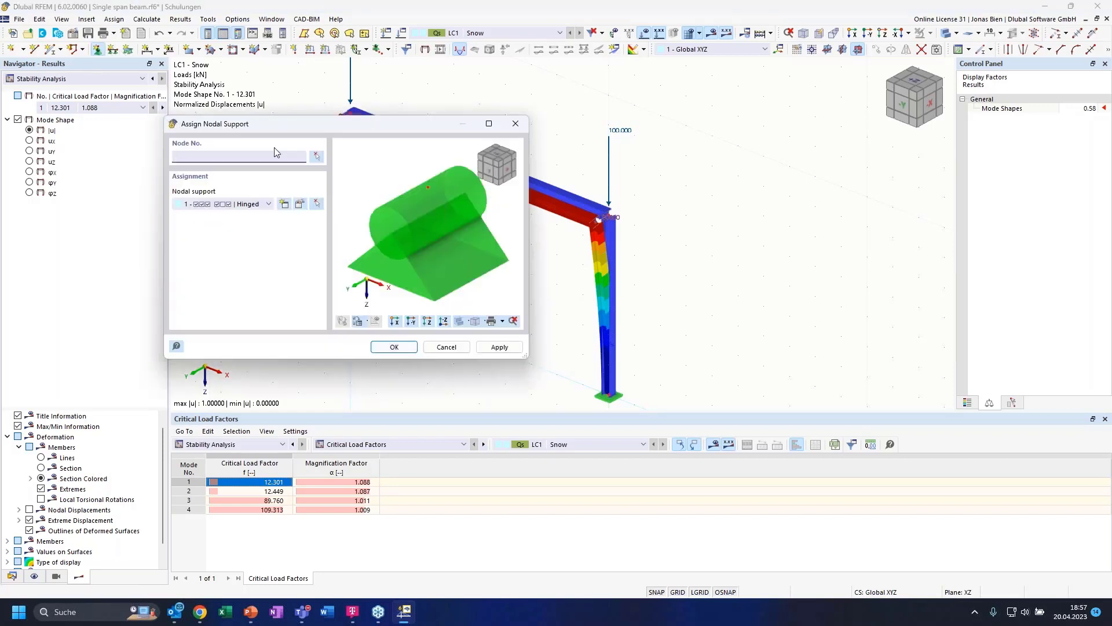
pyautogui.click(257, 205)
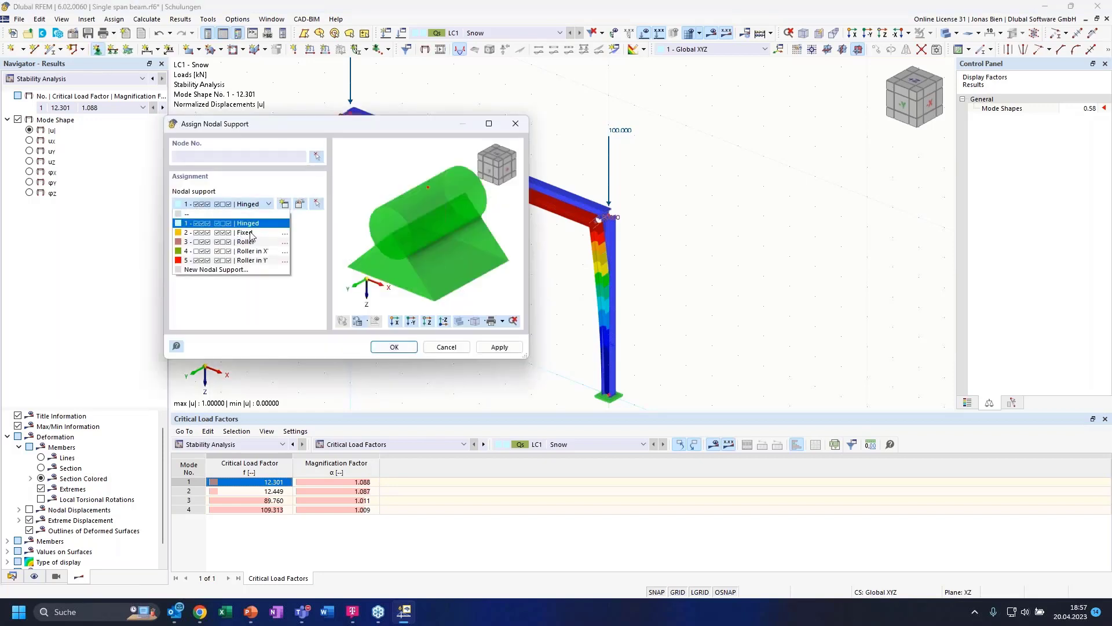
pyautogui.click(234, 278)
pyautogui.click(284, 203)
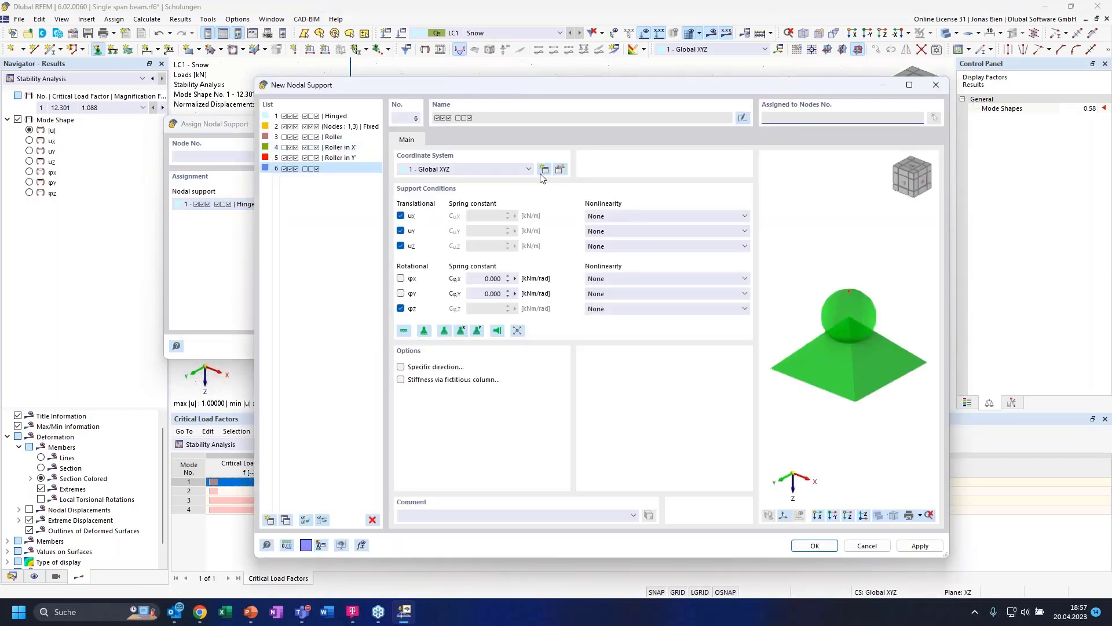
pyautogui.click(400, 246)
pyautogui.click(400, 308)
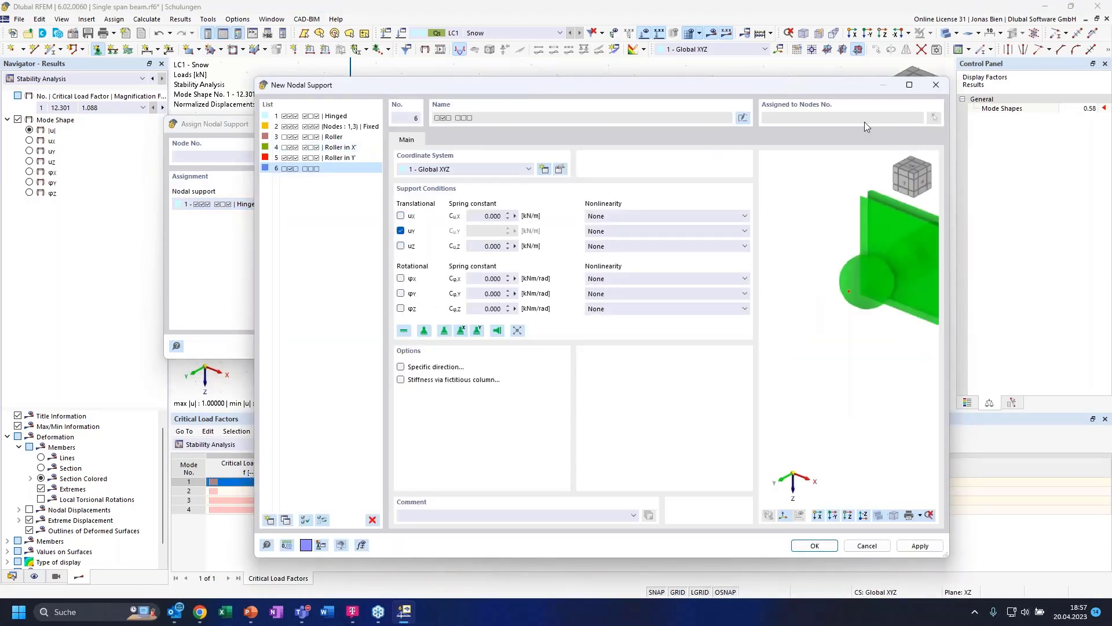
pyautogui.click(814, 545)
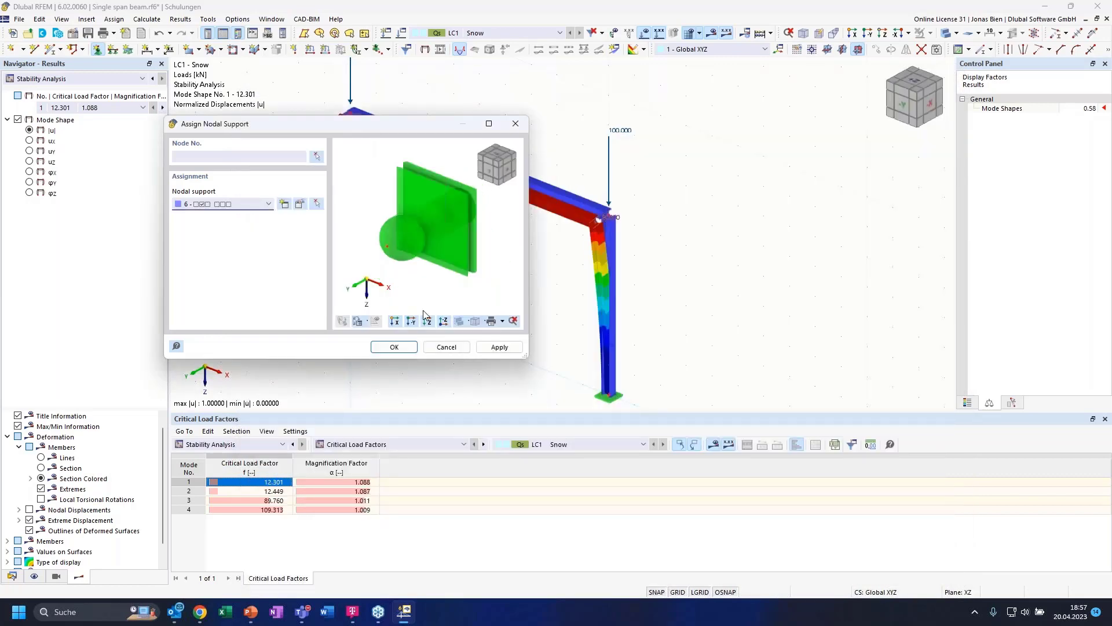
# Step: Assign the Y-only nodal support to both column heads, nodes 2 and 4
pyautogui.click(316, 156)
pyautogui.click(599, 219)
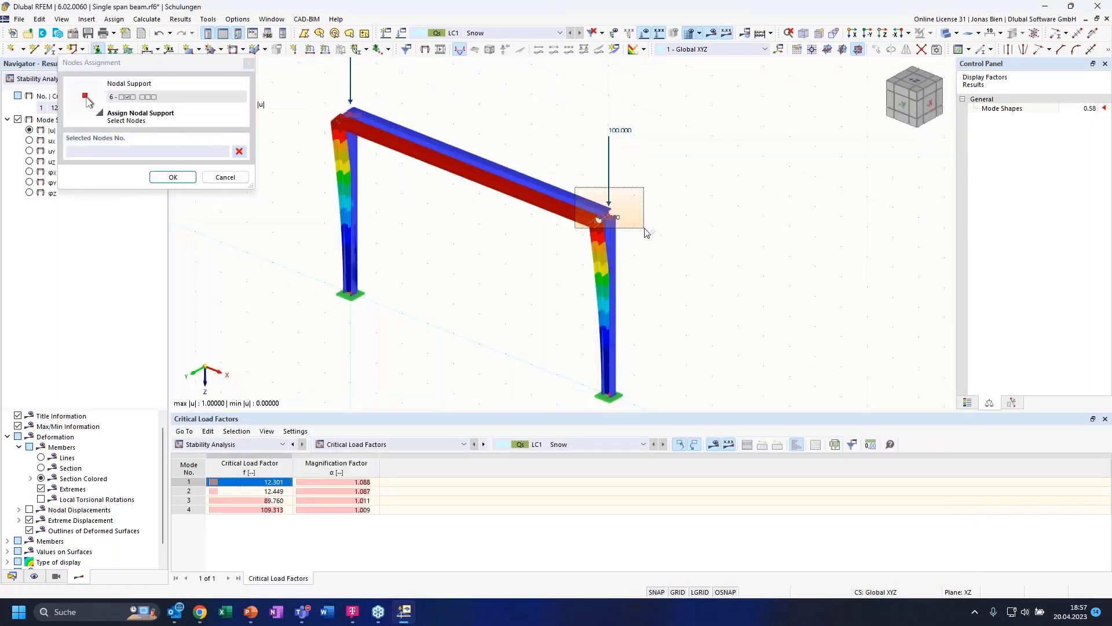
pyautogui.click(346, 117)
pyautogui.click(173, 177)
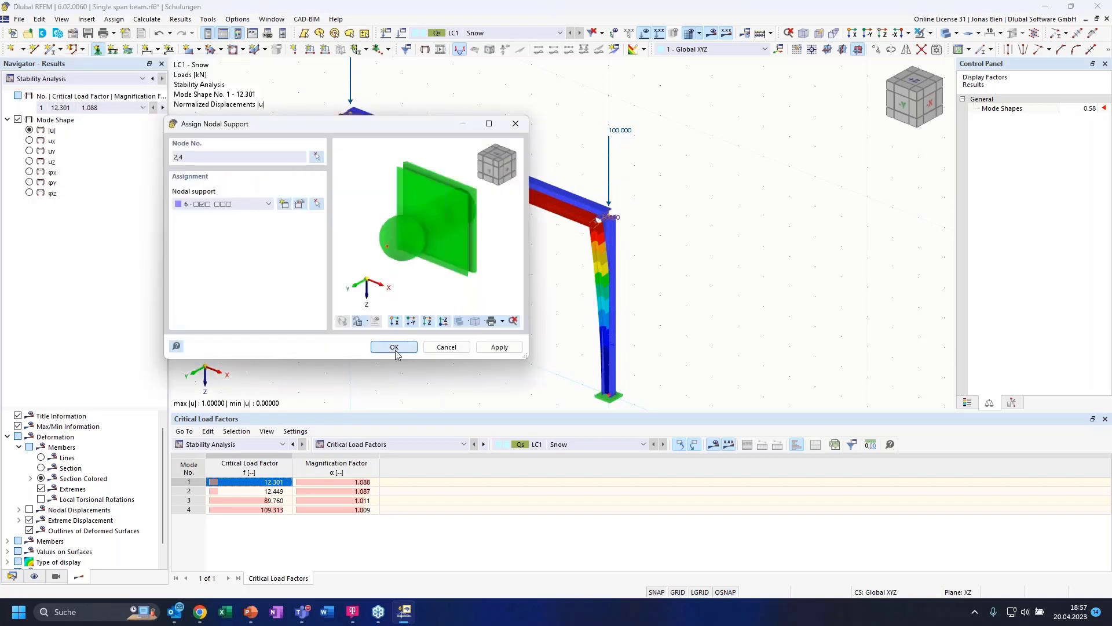
pyautogui.click(395, 348)
# Step: Recalculate the laterally supported frame under LC1 and display its stability analysis results
pyautogui.keyDown('ctrl'); pyautogui.moveTo(764, 216); pyautogui.dragTo(772, 242, button='middle'); pyautogui.keyUp('ctrl')
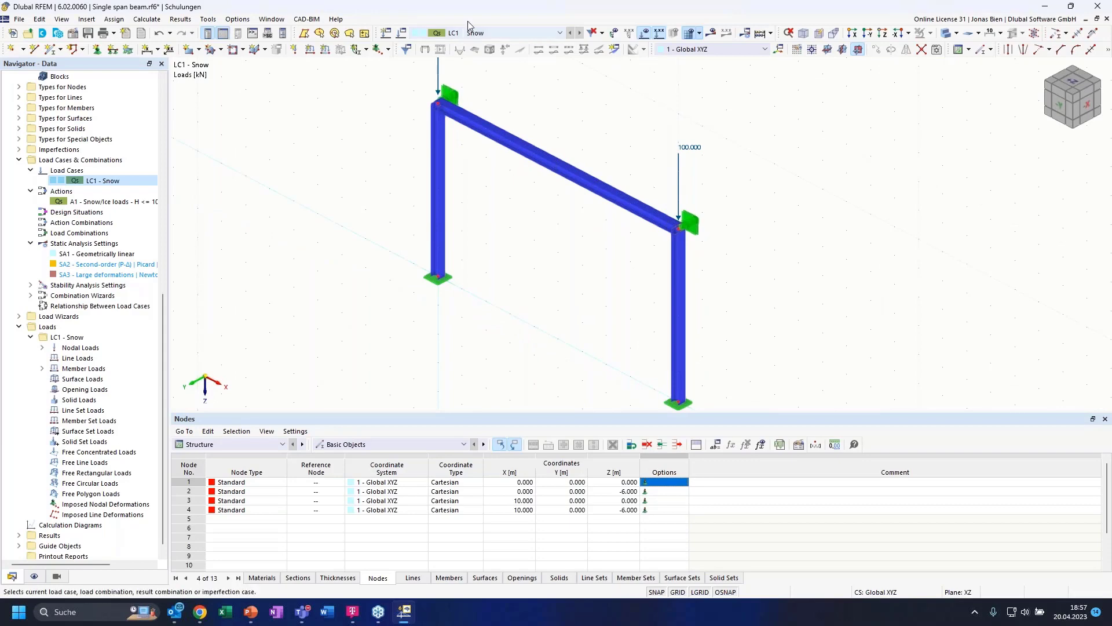
pyautogui.click(712, 33)
pyautogui.click(617, 355)
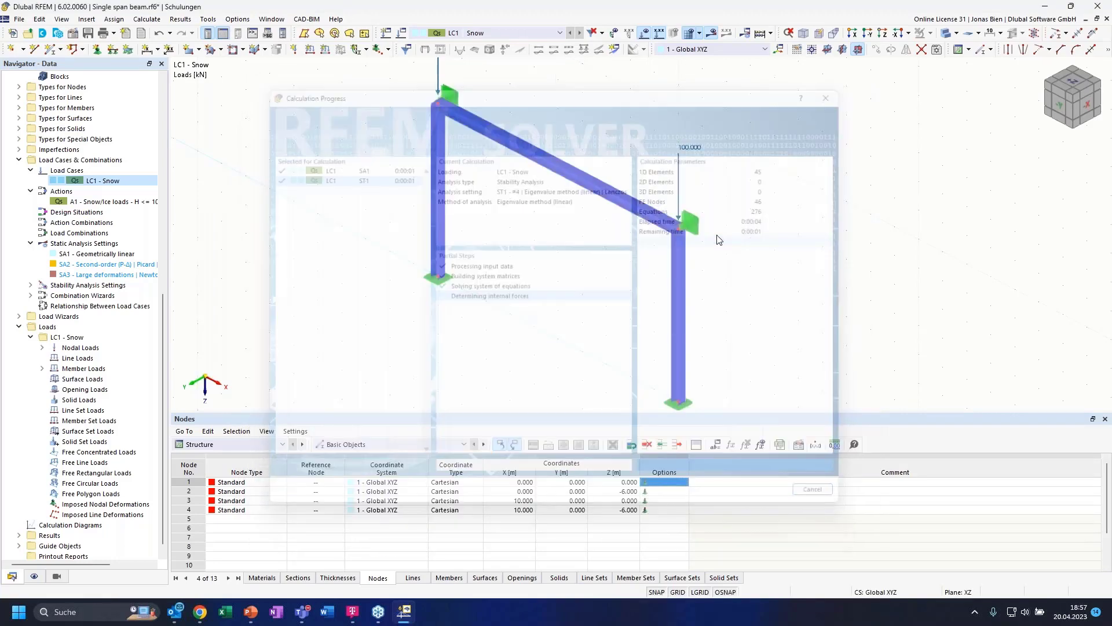
pyautogui.click(232, 444)
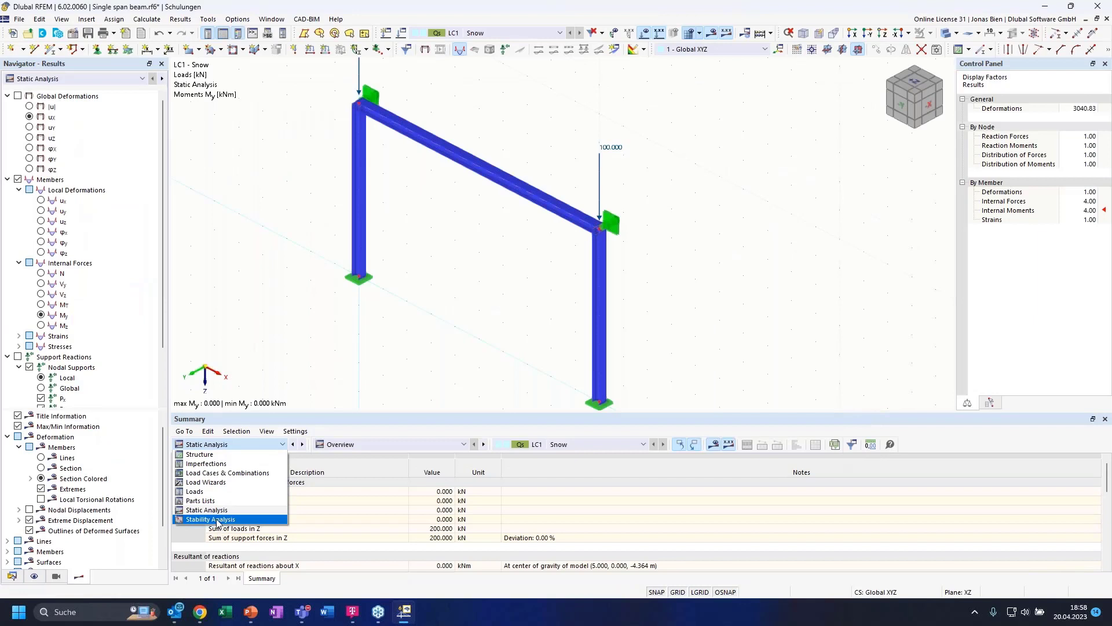
pyautogui.click(214, 520)
# Step: Examine mode shapes 2, 3 and 1 of the laterally supported frame, viewing the first one from several angles
pyautogui.keyDown('ctrl'); pyautogui.moveTo(481, 292); pyautogui.dragTo(499, 280, button='middle'); pyautogui.keyUp('ctrl')
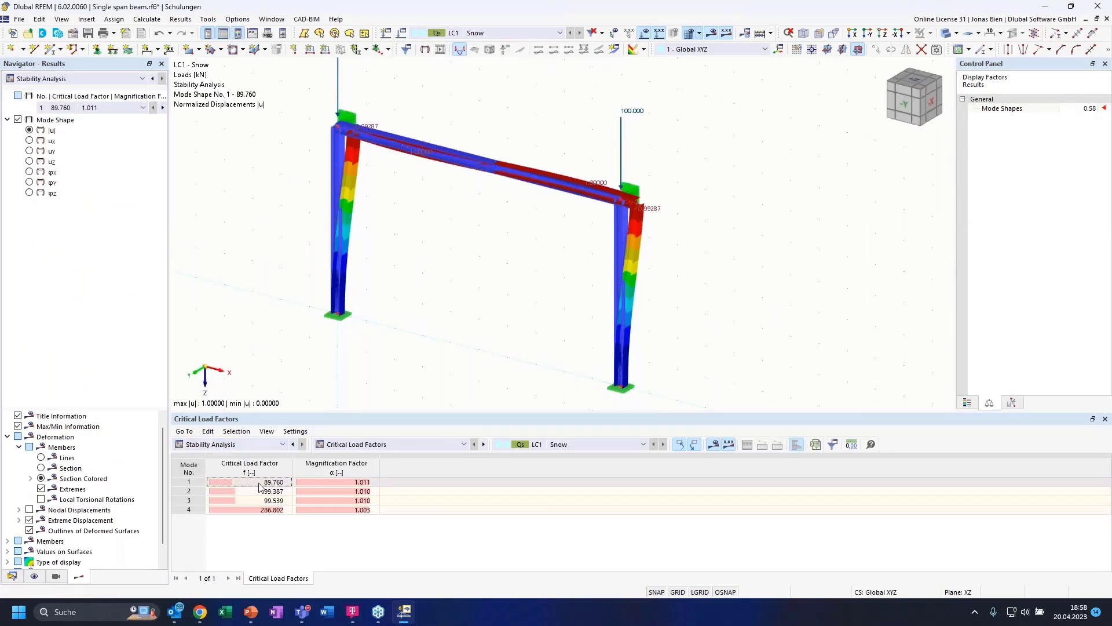
pyautogui.click(258, 493)
pyautogui.click(256, 500)
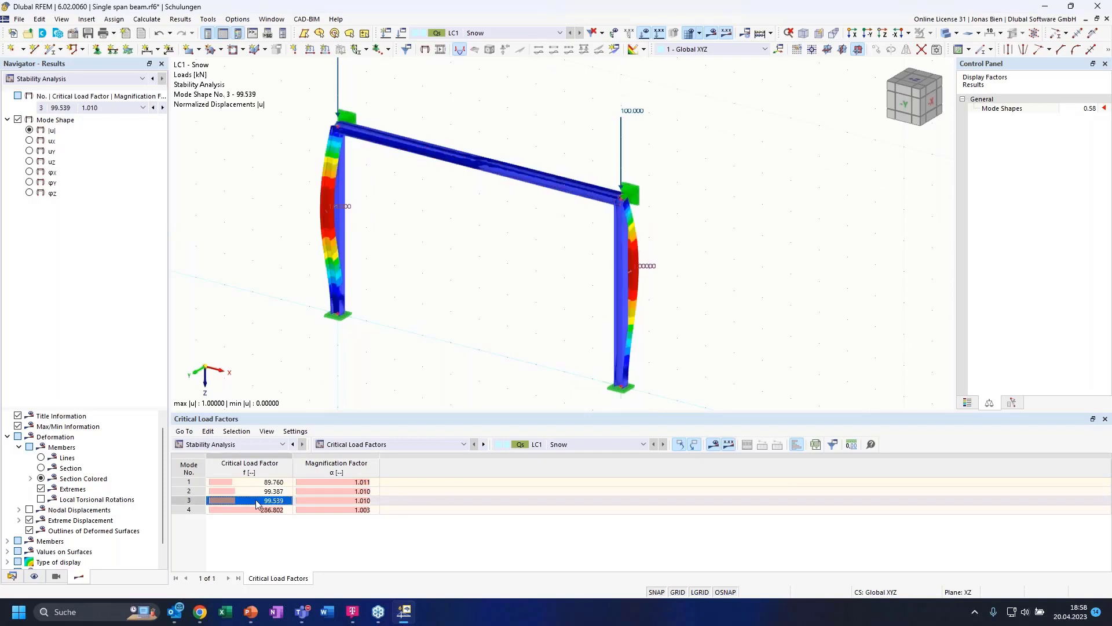
pyautogui.click(256, 482)
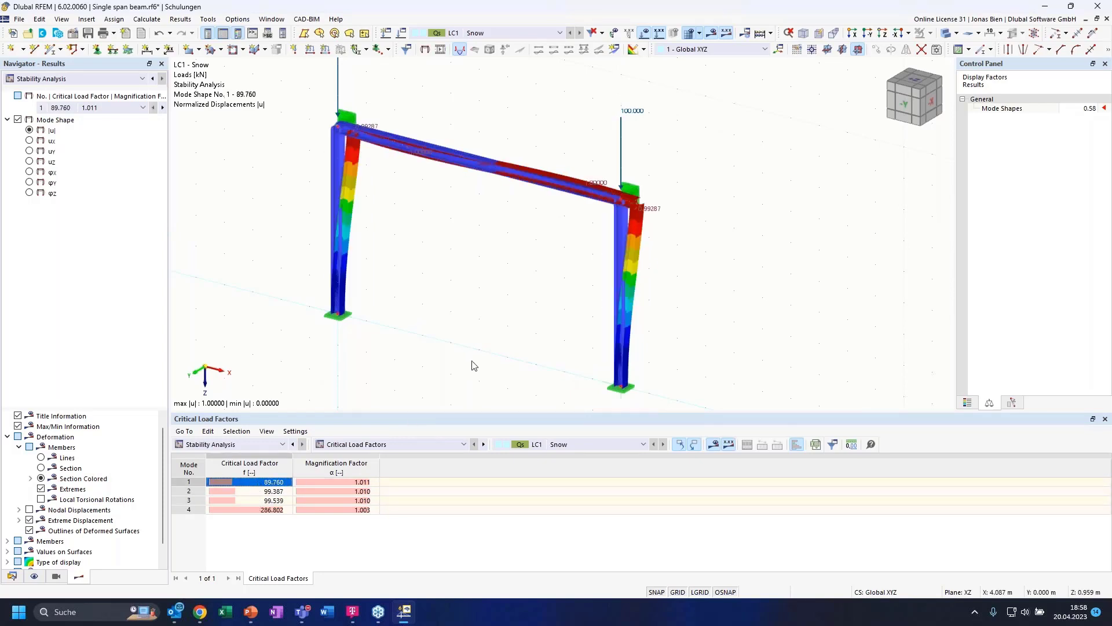
pyautogui.keyDown('ctrl'); pyautogui.moveTo(545, 345); pyautogui.dragTo(442, 344, button='middle'); pyautogui.keyUp('ctrl')
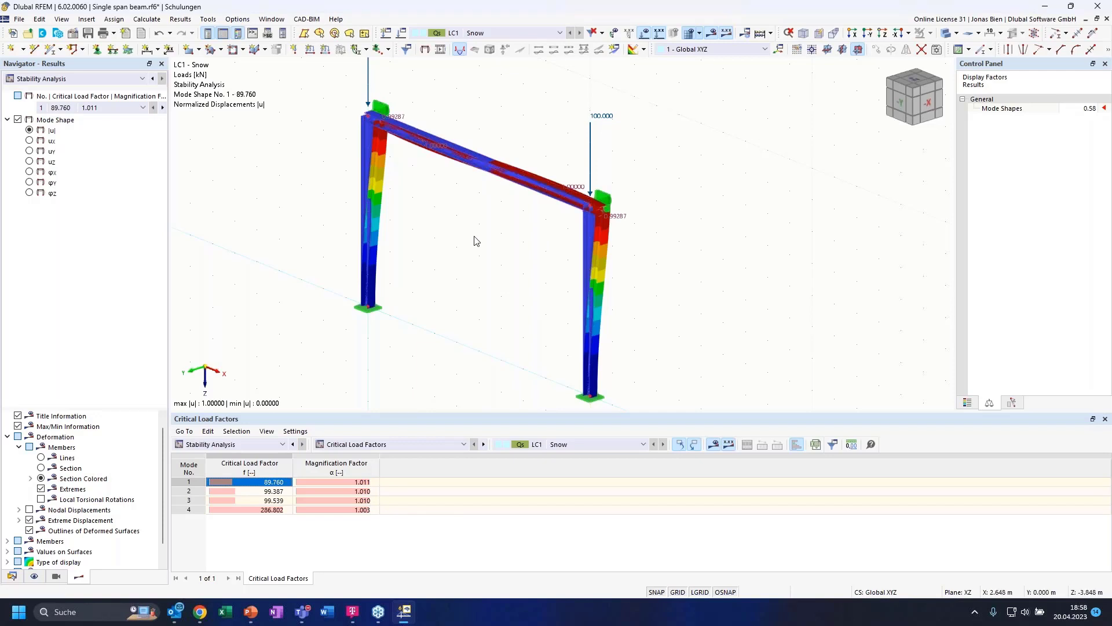
pyautogui.keyDown('ctrl'); pyautogui.moveTo(507, 238); pyautogui.dragTo(526, 234, button='middle'); pyautogui.keyUp('ctrl')
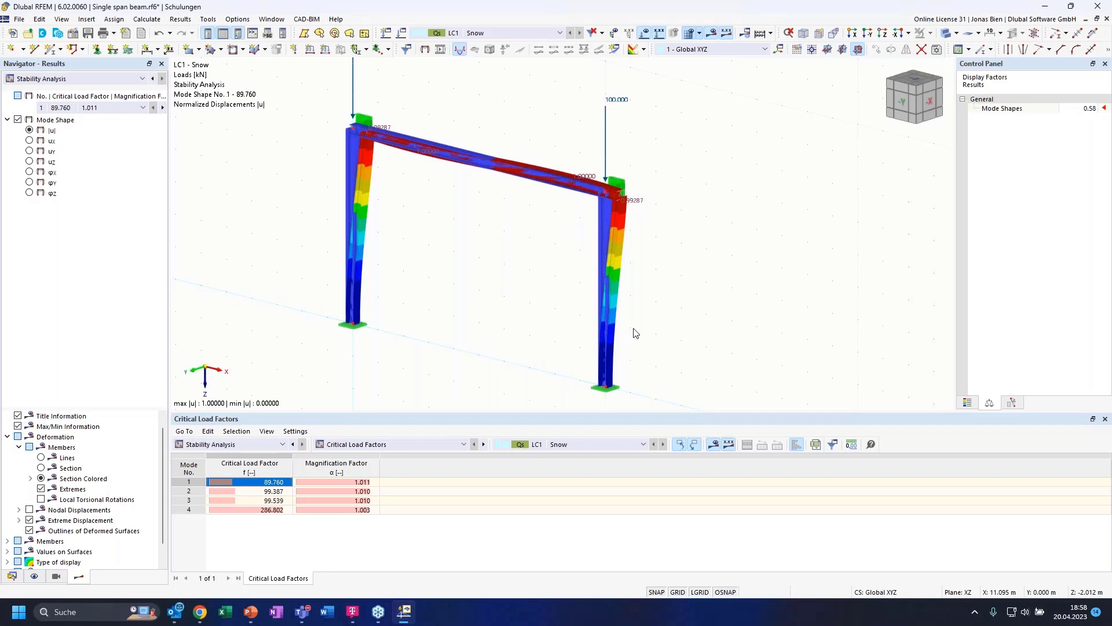
pyautogui.moveTo(717, 231); pyautogui.dragTo(753, 203, button='middle')
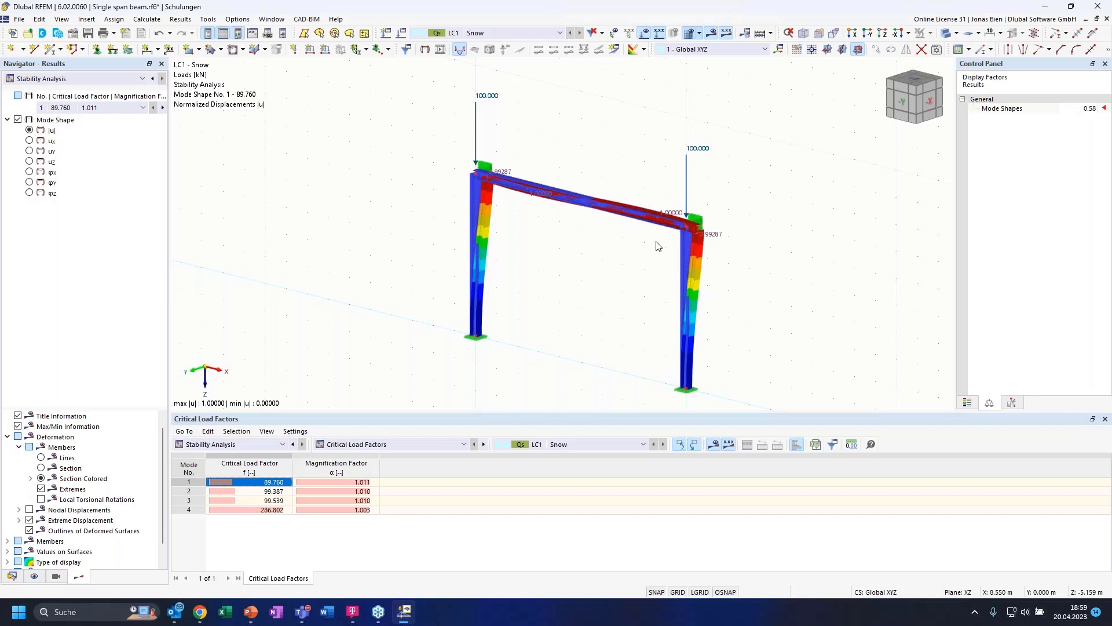
pyautogui.keyDown('ctrl'); pyautogui.moveTo(616, 288); pyautogui.dragTo(653, 280, button='middle'); pyautogui.keyUp('ctrl')
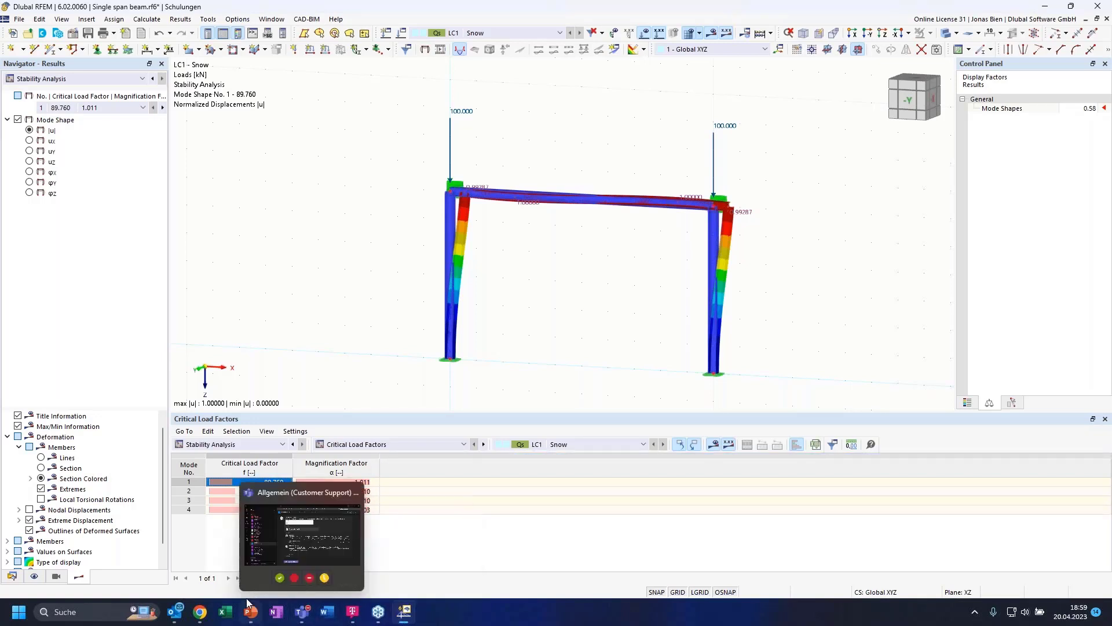
pyautogui.click(404, 612)
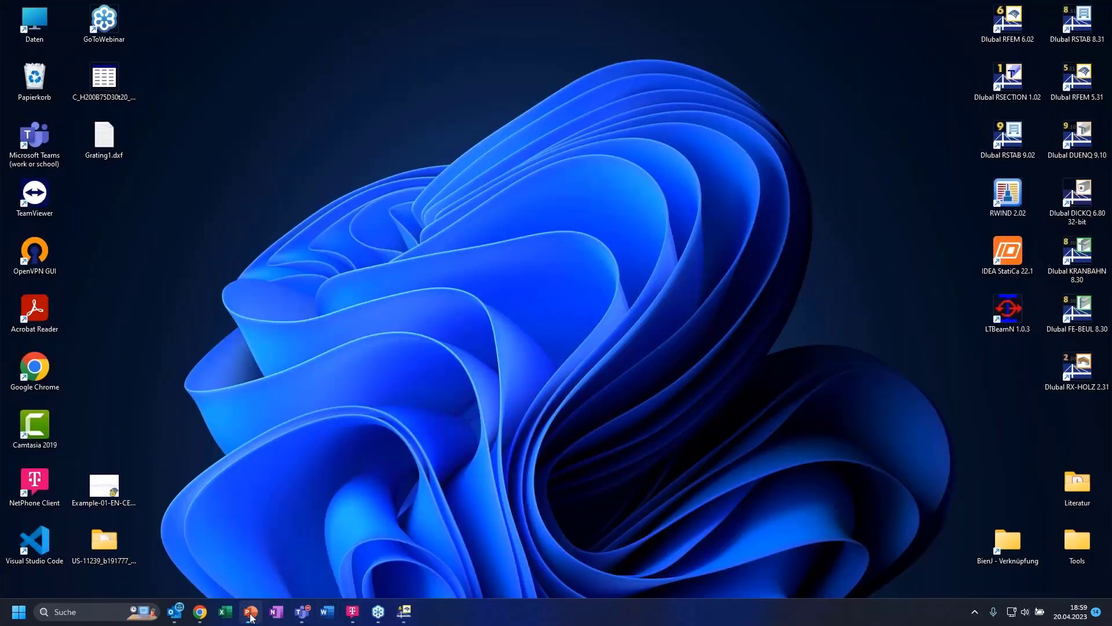
pyautogui.hotkey('alt', 'Tab')
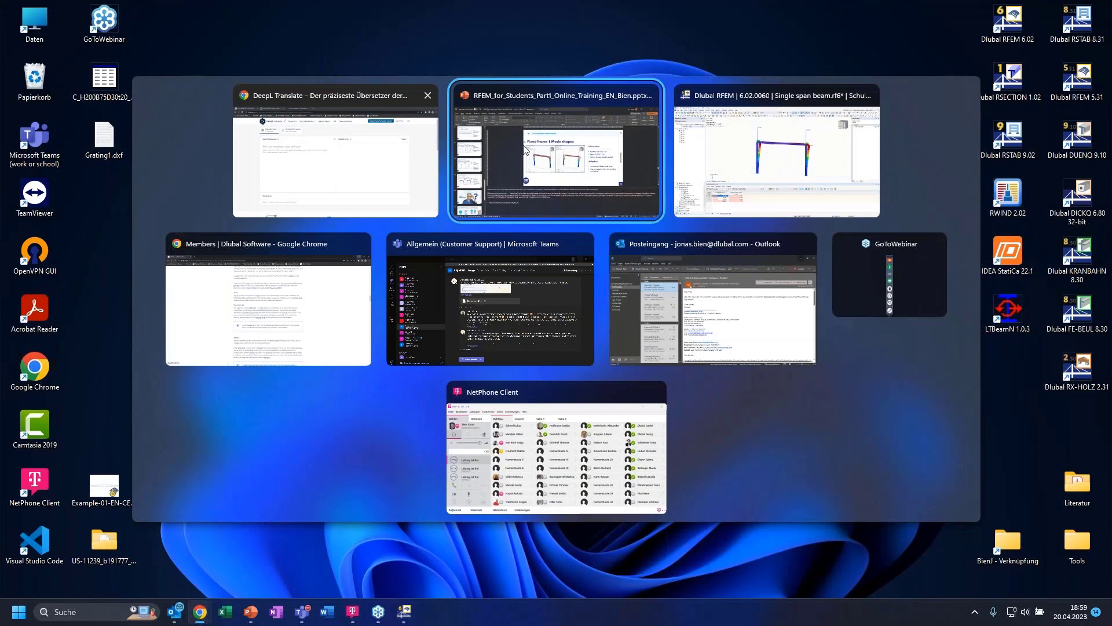
pyautogui.hotkey('alt', 'Tab')
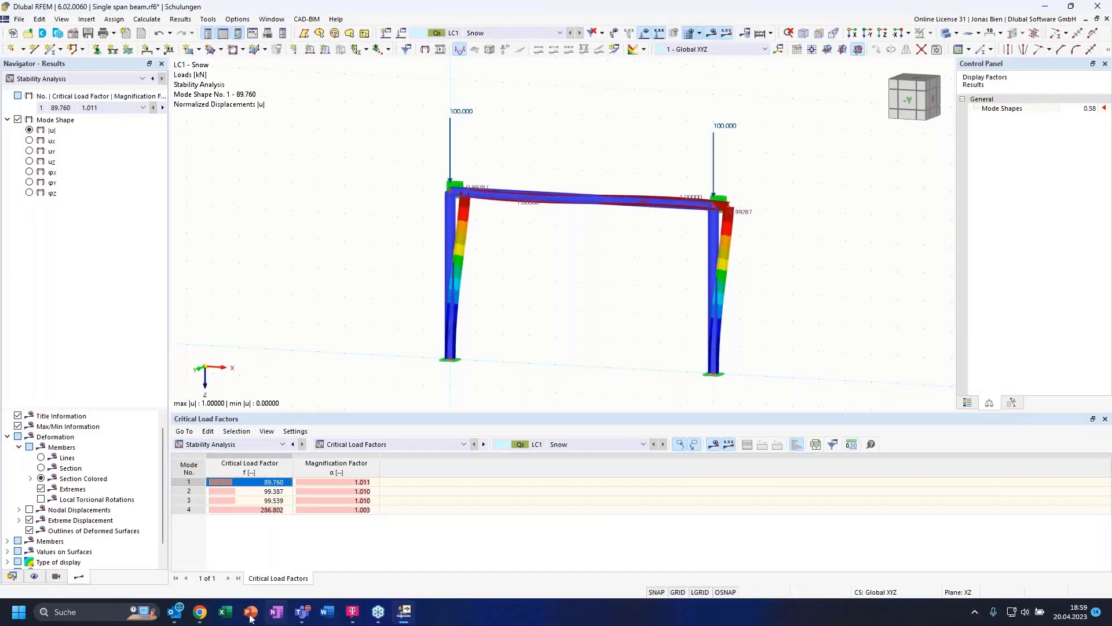
pyautogui.click(226, 612)
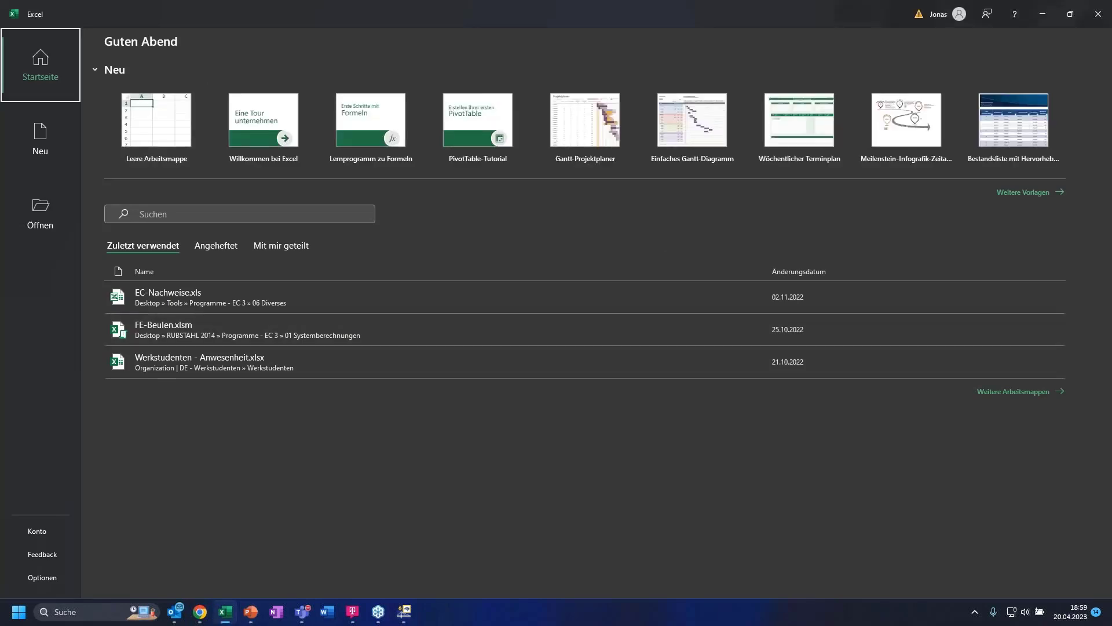
pyautogui.click(1099, 14)
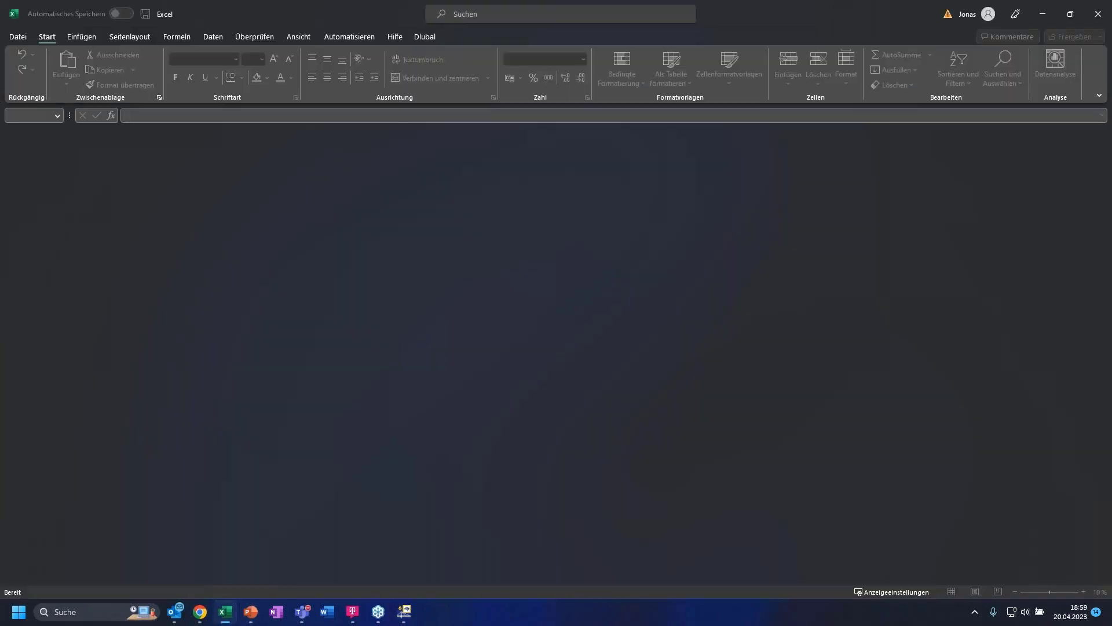